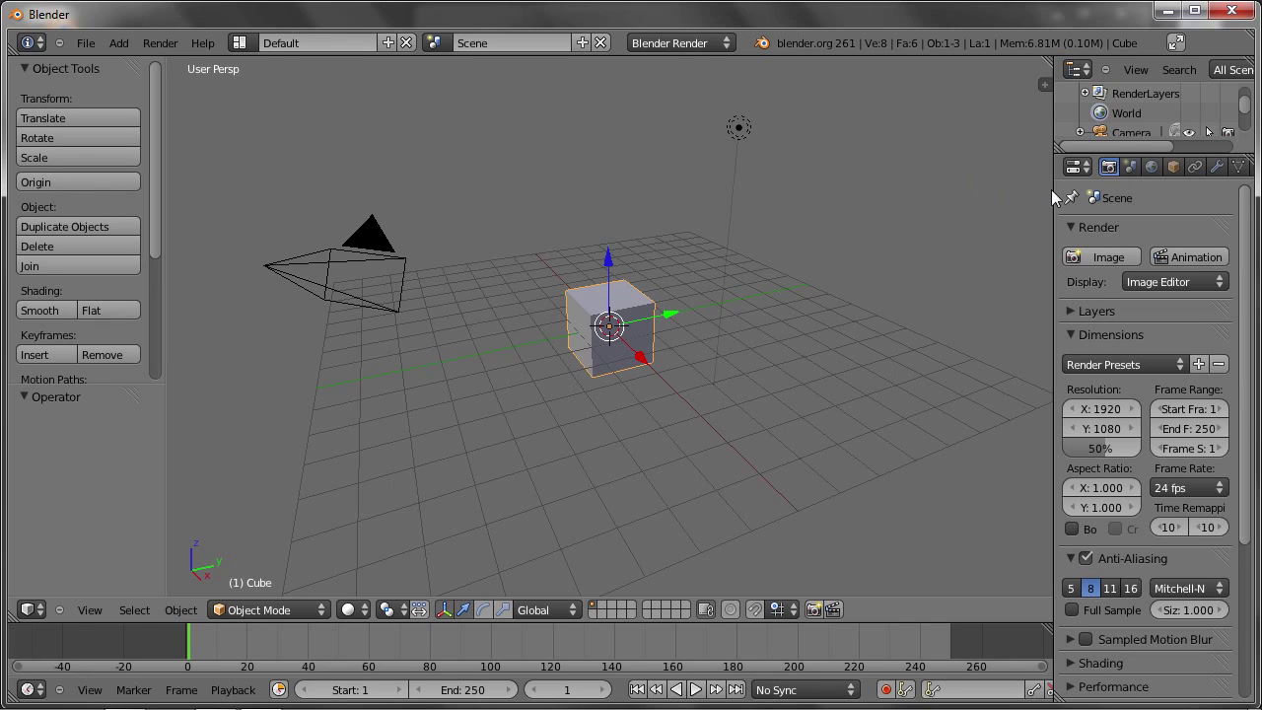
Widen the Outliner panel, expand Cube to show its mesh, and put the cube in Edit Mode
mouse_move(1054, 197)
left_mouse_down()
mouse_move(930, 184)
mouse_move(978, 275)
left_mouse_up()
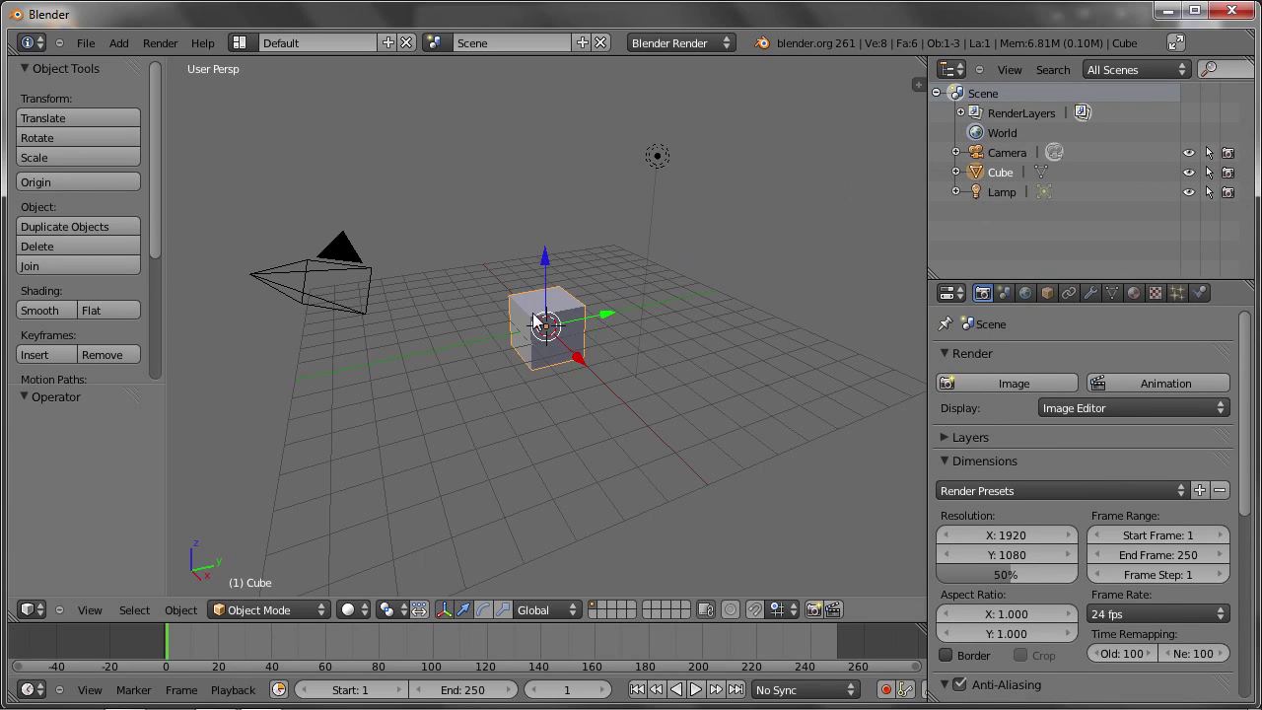
left_click(955, 172)
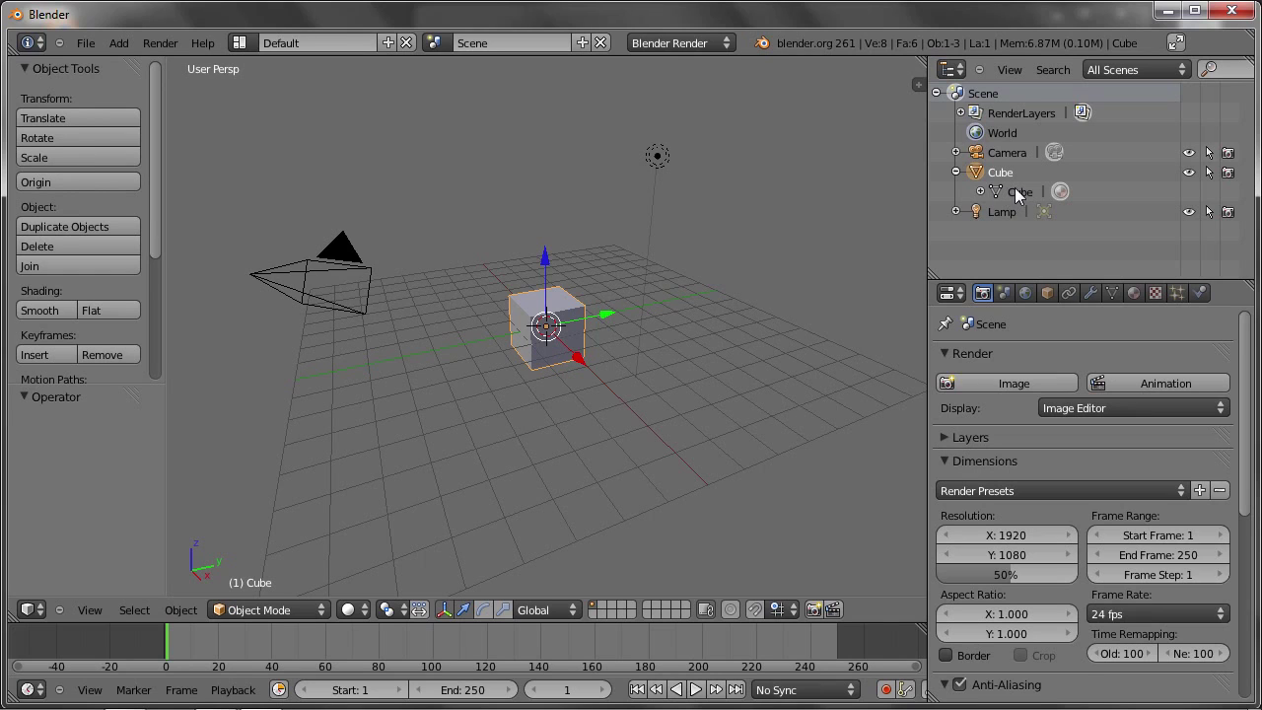
left_click(1016, 194)
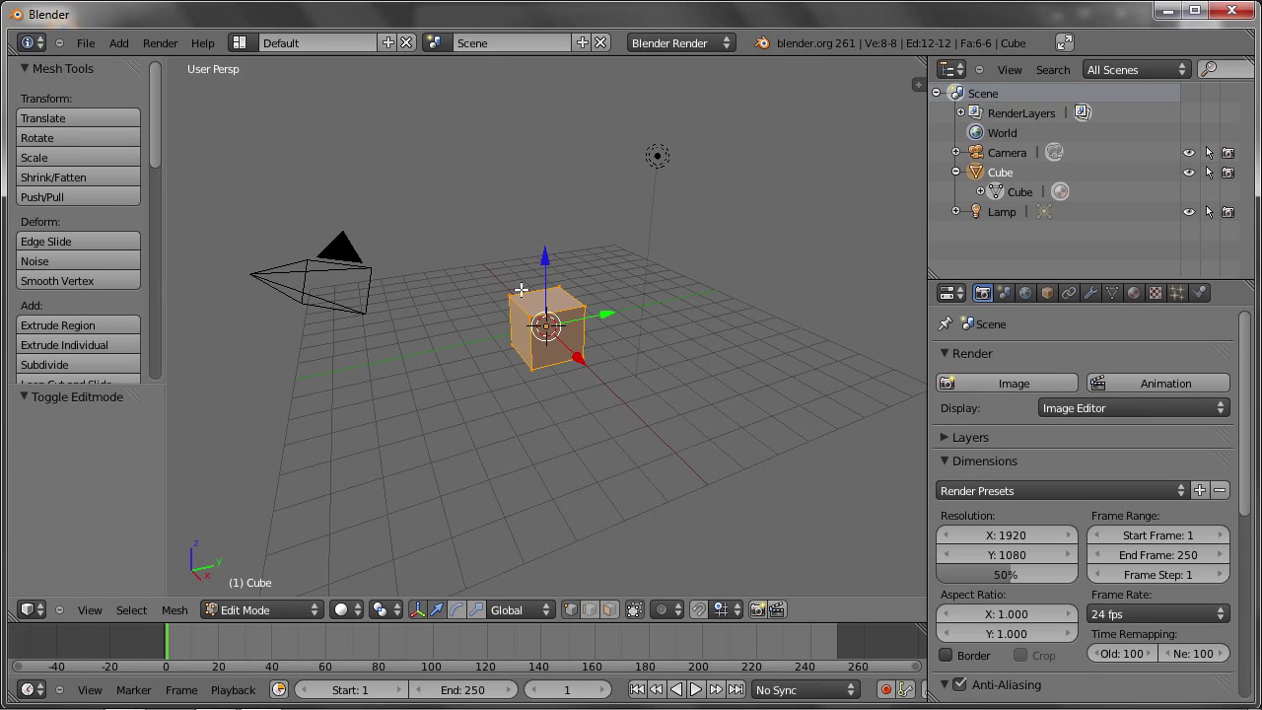
Scale the cube's mesh by 5 (S 5), then zoom and orbit to view it
type("s5")
key("Return")
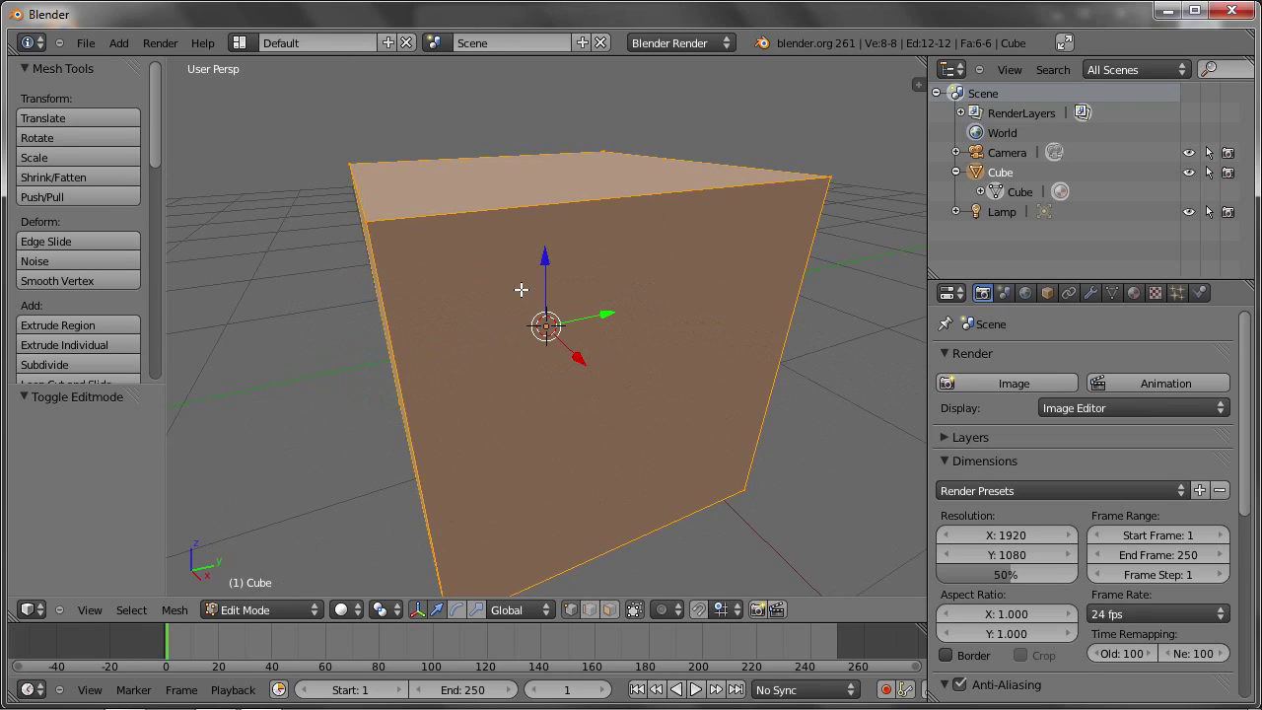
scroll(521, 289, "down", 4)
mouse_move(527, 286)
middle_mouse_down()
mouse_move(654, 257)
mouse_move(516, 220)
mouse_move(451, 267)
mouse_move(507, 315)
mouse_move(556, 296)
middle_mouse_up()
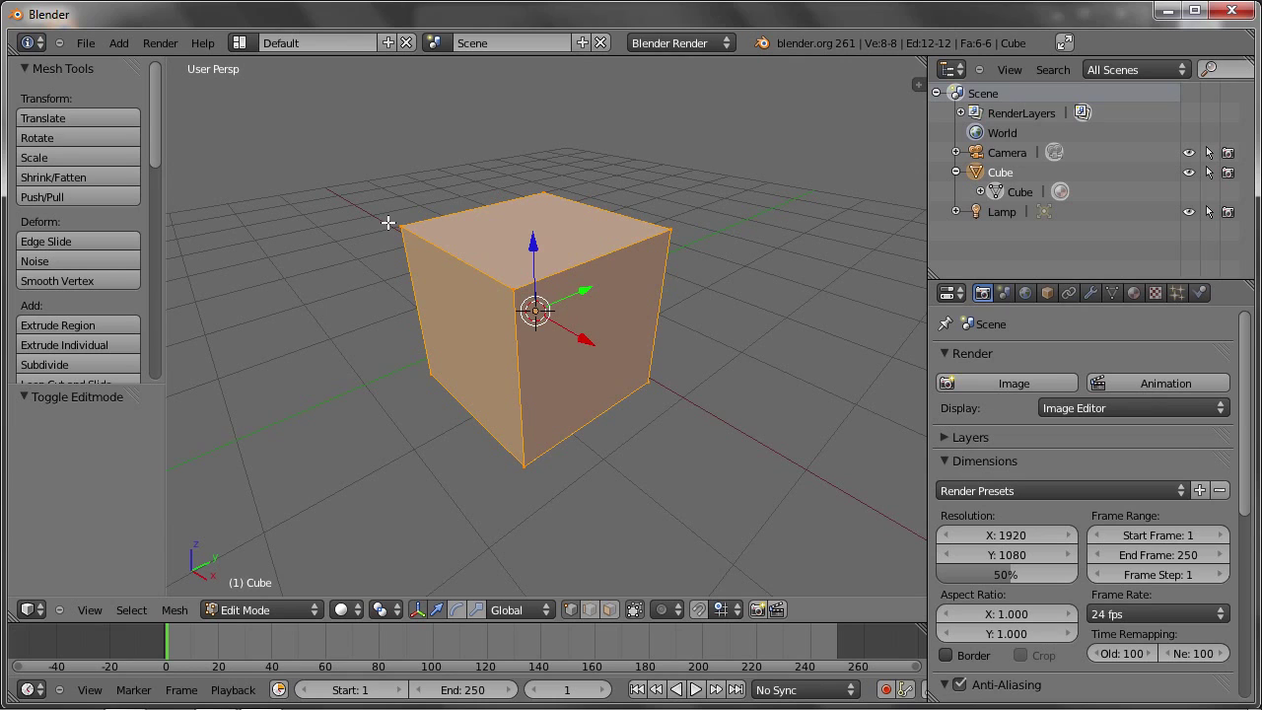
scroll(391, 222, "up", 1)
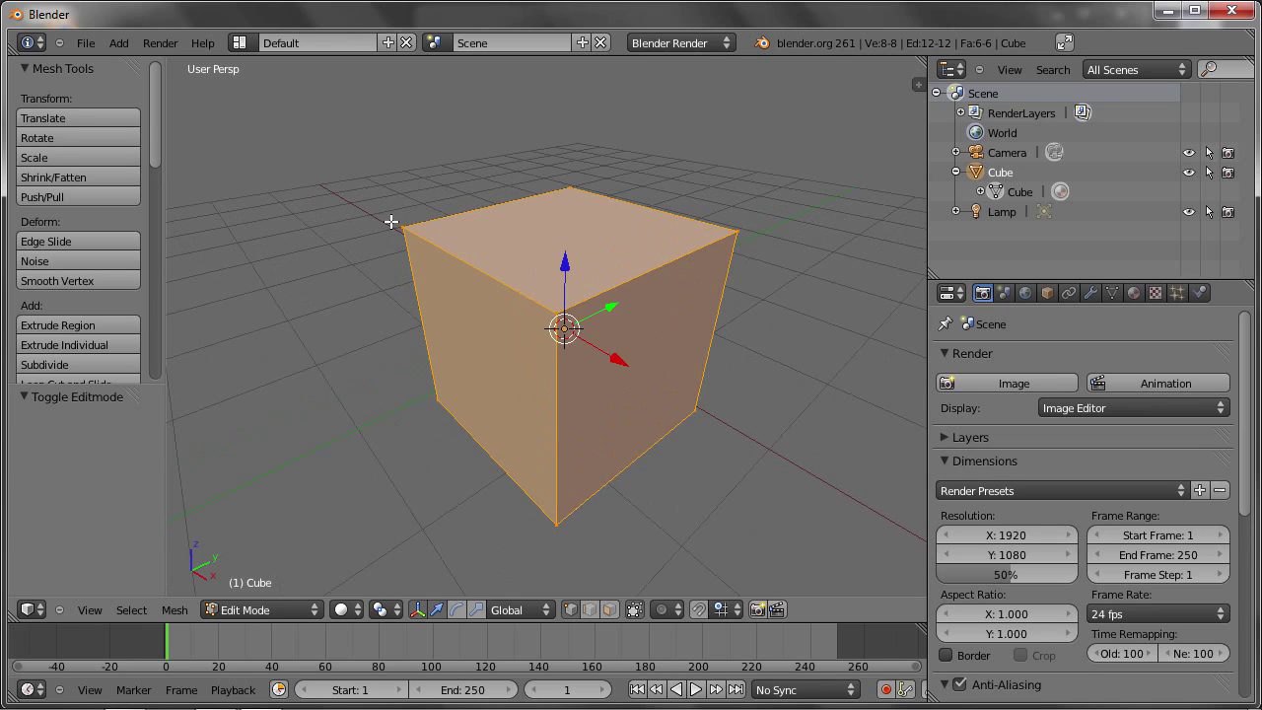
scroll(390, 222, "up", 3)
scroll(402, 228, "up", 3)
scroll(414, 231, "down", 4)
scroll(411, 217, "down", 4)
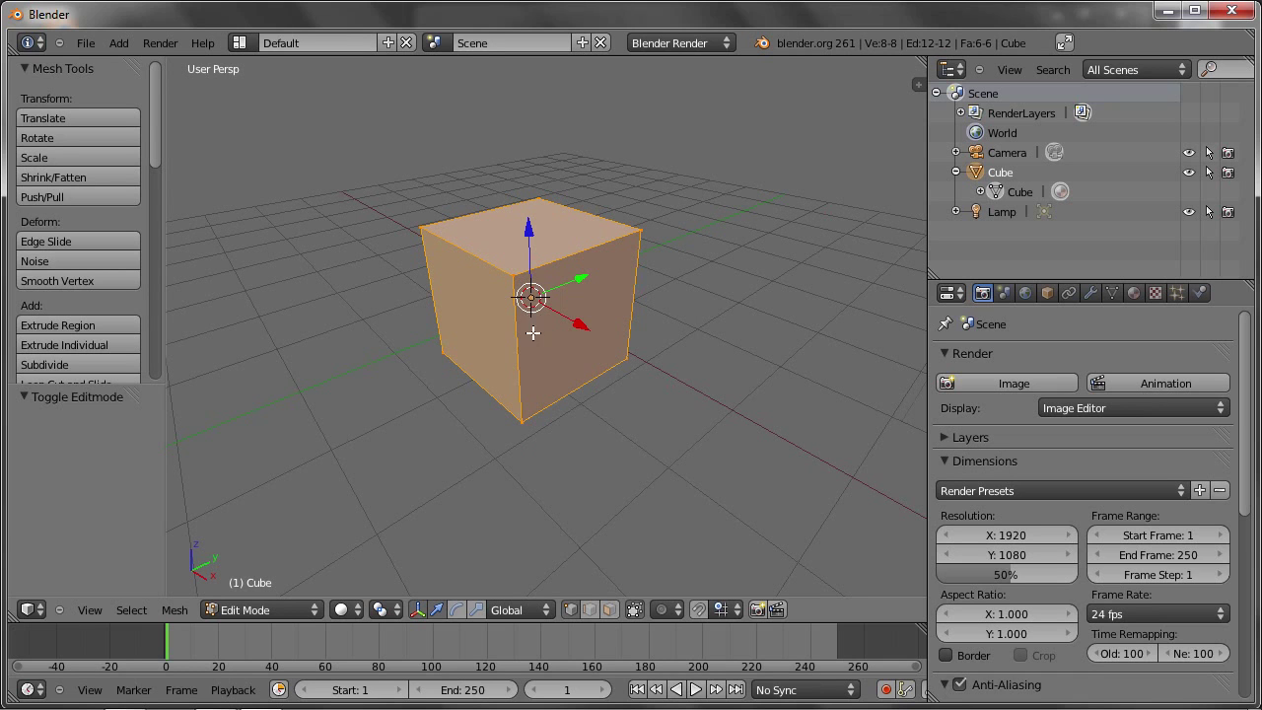
mouse_move(622, 258)
middle_mouse_down()
mouse_move(447, 284)
mouse_move(600, 278)
middle_mouse_up()
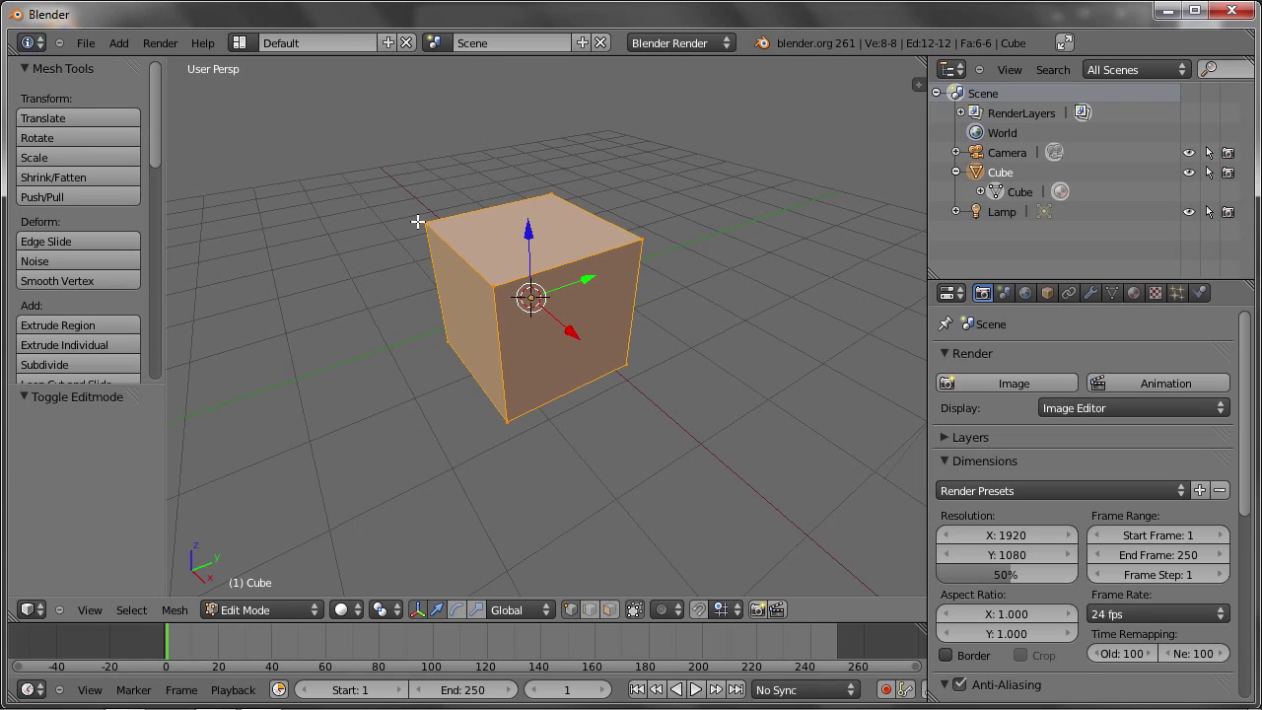
Move two corner vertices along the Y, X and Z axes to distort the cube
right_click(418, 222)
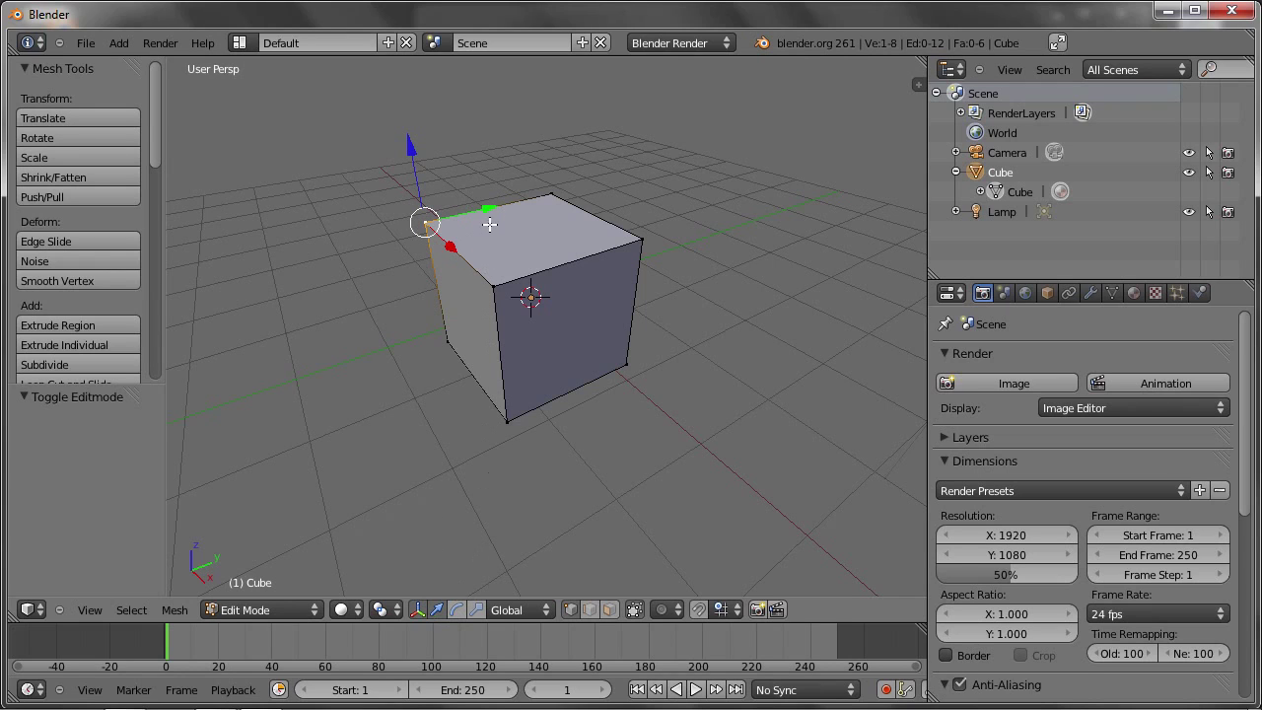
left_click_drag(489, 209, 416, 216)
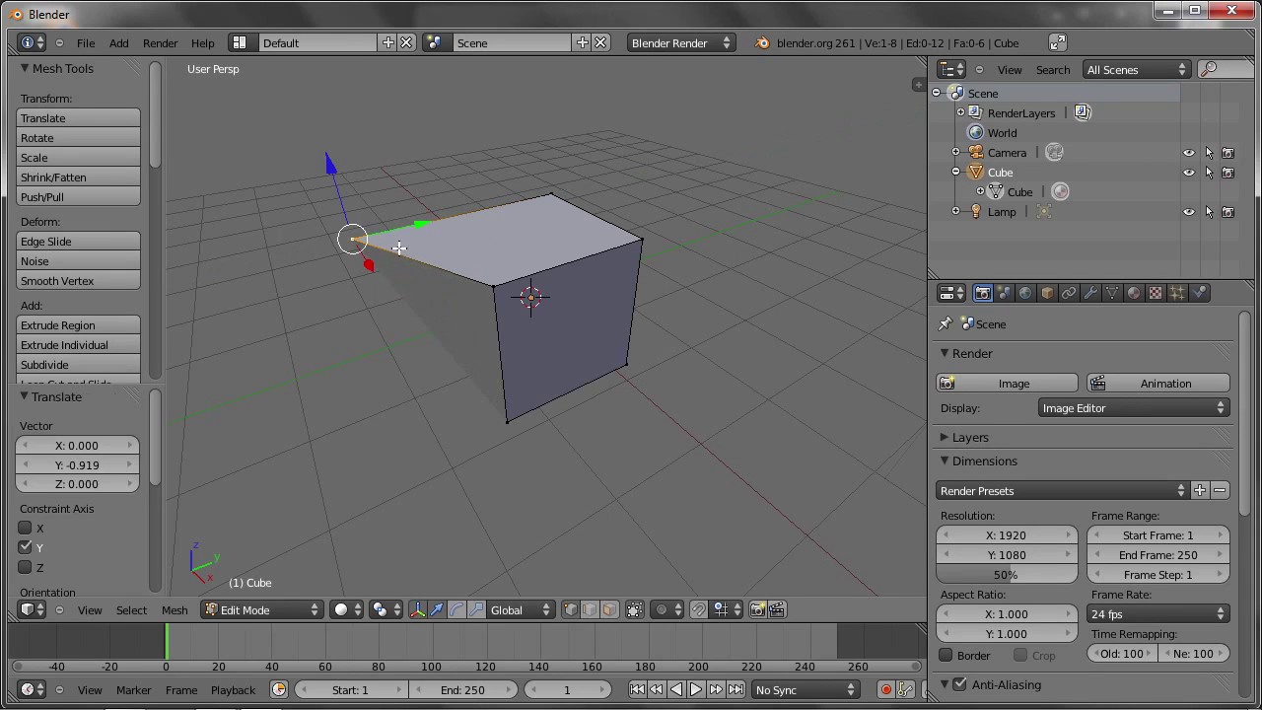
left_click_drag(369, 266, 333, 171)
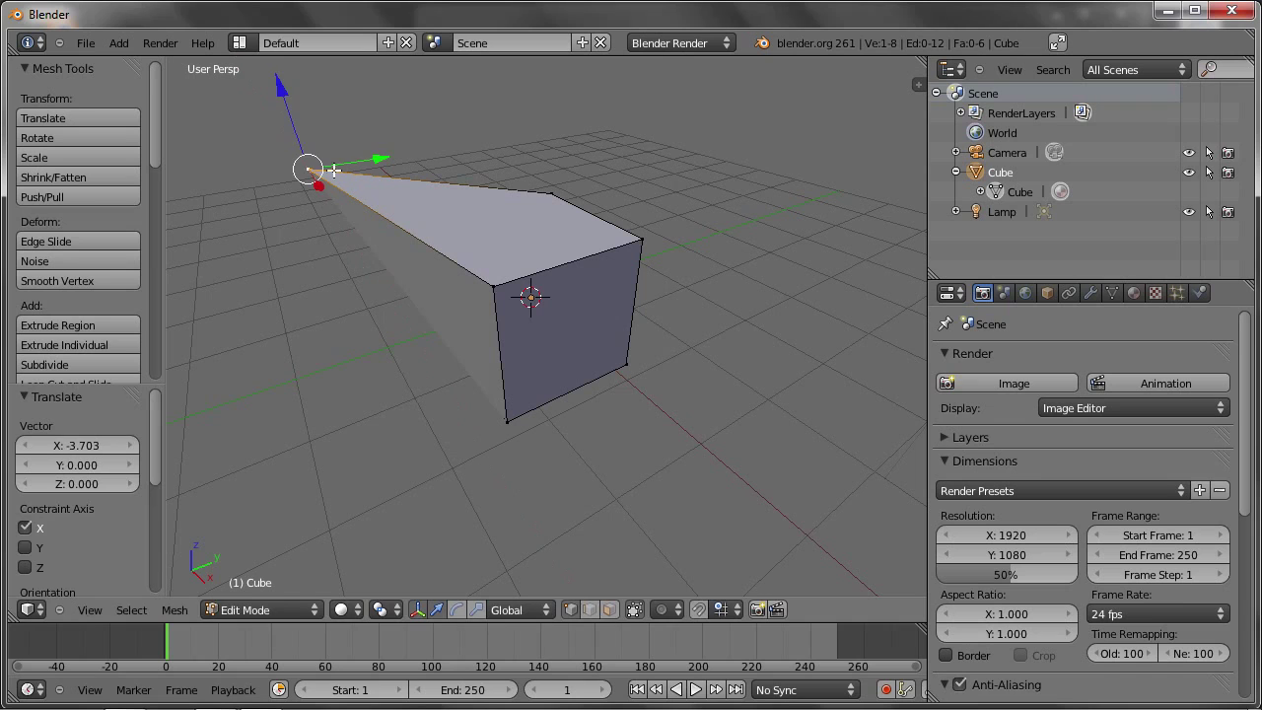
left_click_drag(283, 90, 312, 172)
left_click_drag(377, 245, 404, 229)
right_click(552, 195)
mouse_move(618, 181)
left_mouse_down()
mouse_move(638, 181)
mouse_move(626, 236)
mouse_move(720, 226)
mouse_move(693, 296)
left_mouse_up()
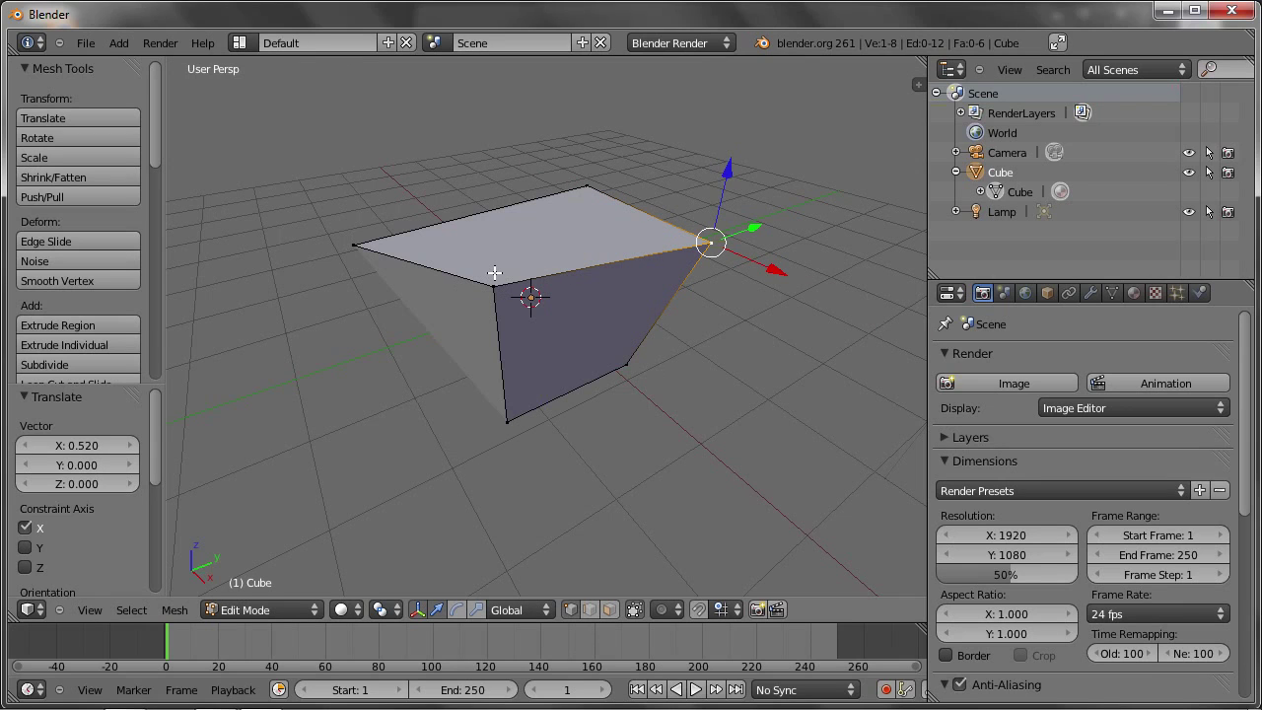
Select the four top vertices, raise the top face slightly, and scale it to about 0.202
right_click(494, 285, "shift")
right_click(350, 246, "shift")
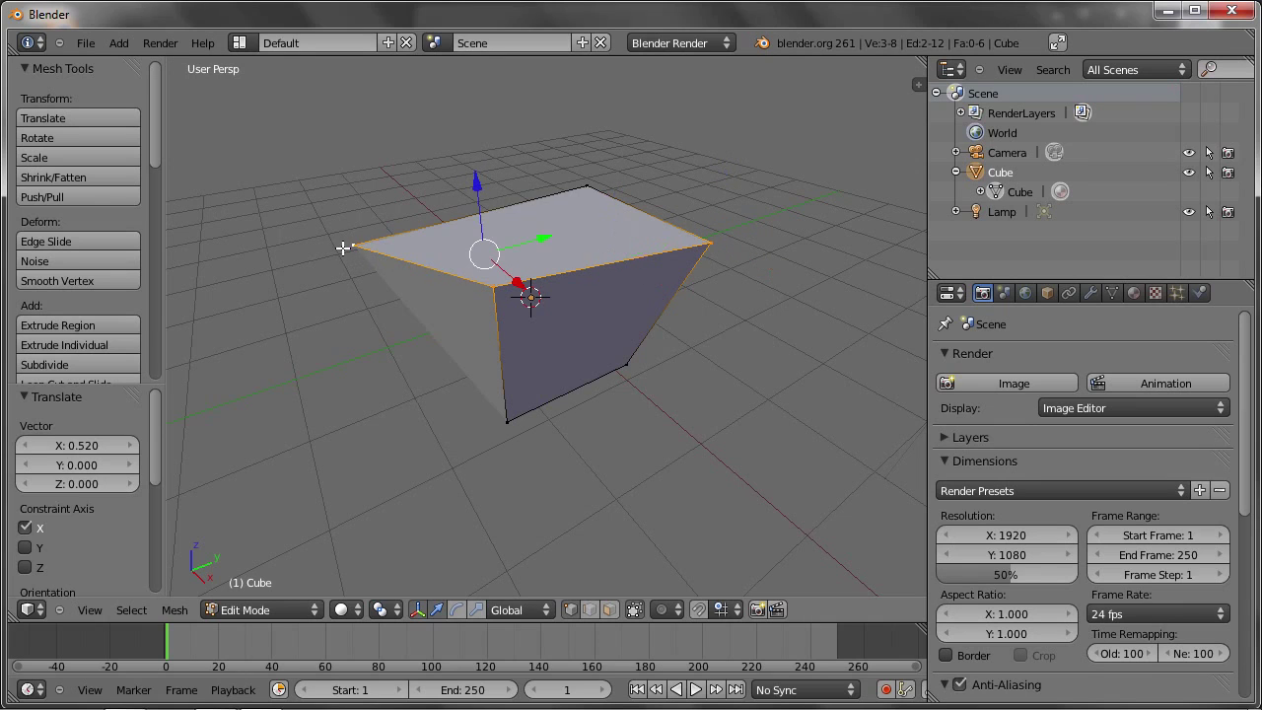
right_click(597, 173, "shift")
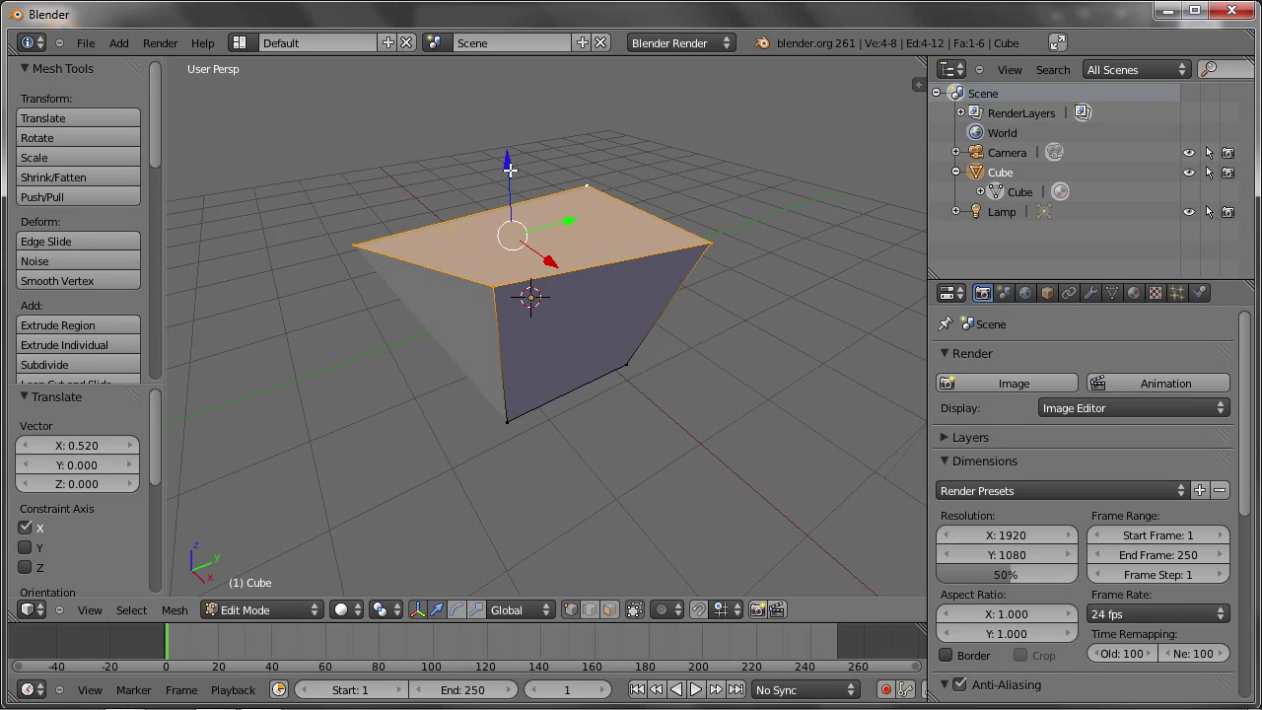
mouse_move(509, 169)
left_mouse_down()
mouse_move(507, 105)
mouse_move(507, 157)
left_mouse_up()
key("r")
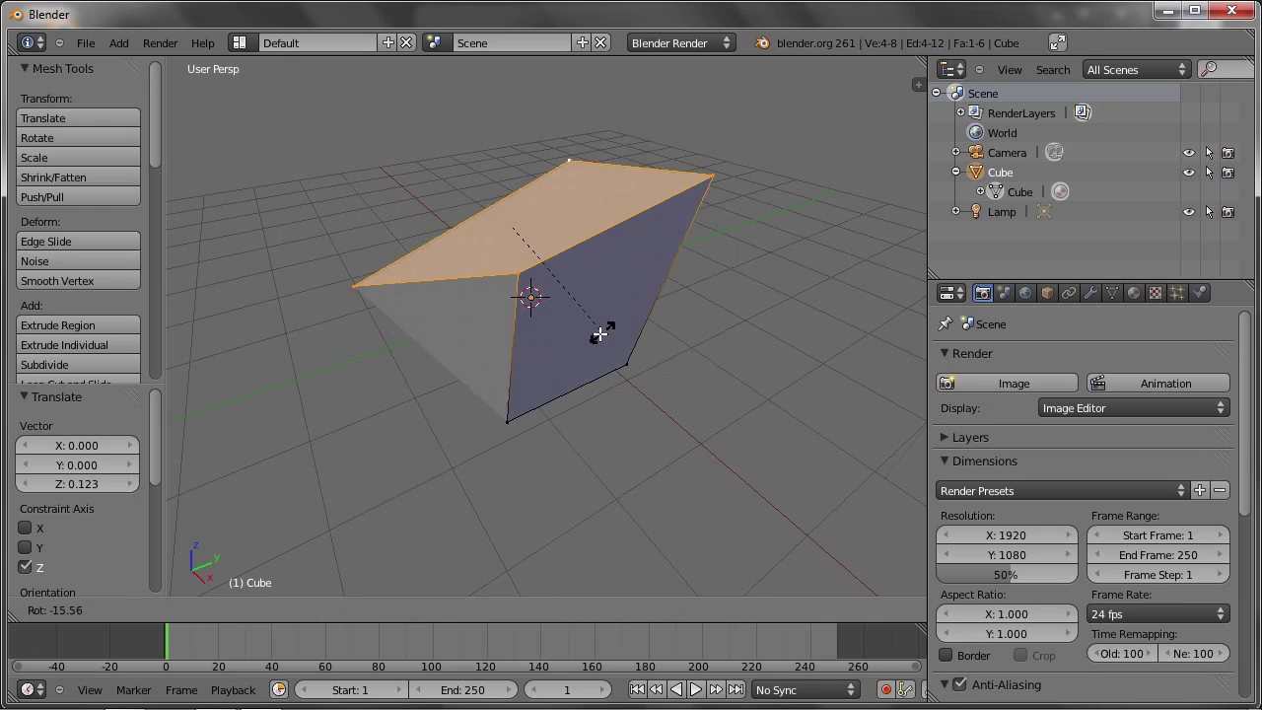
right_click(564, 344)
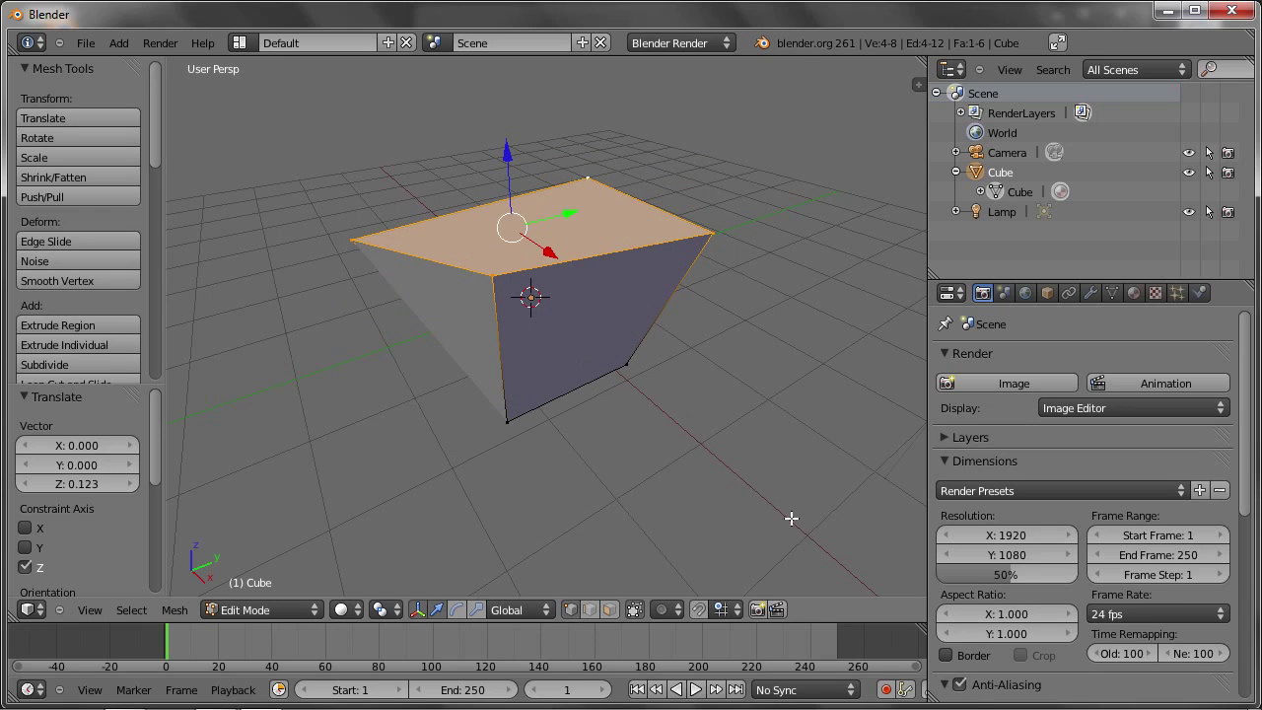
key("s")
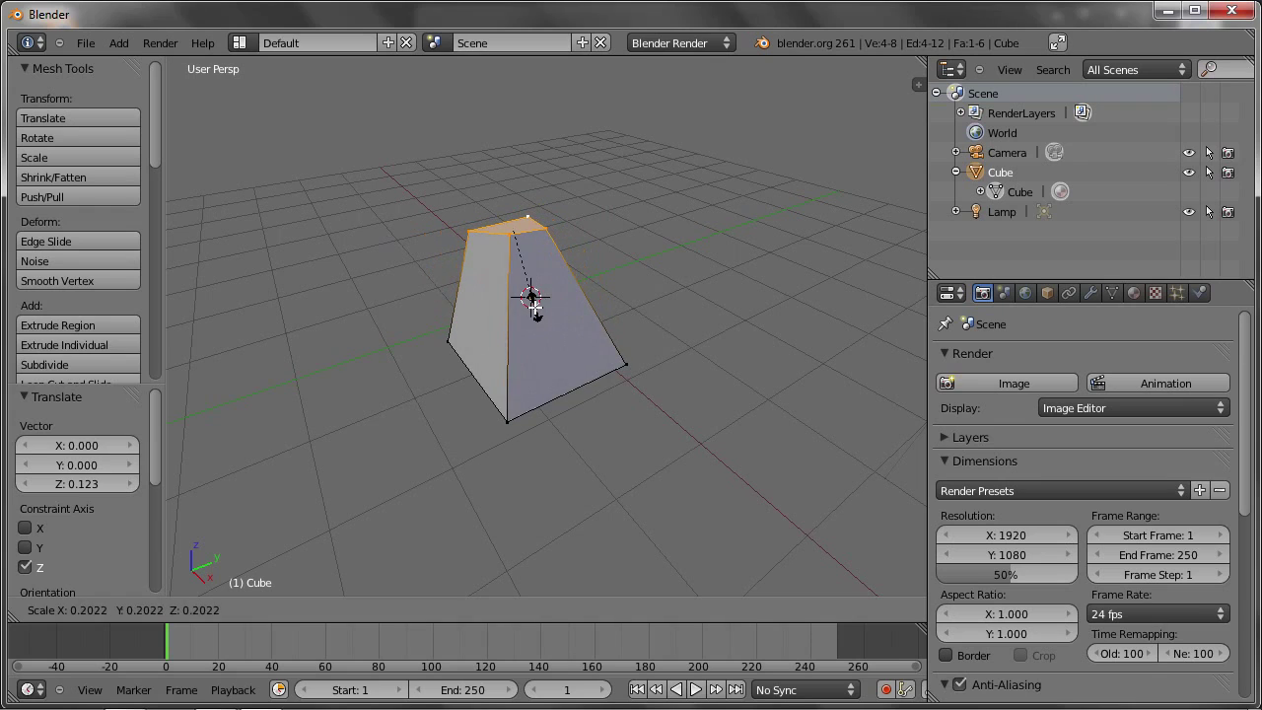
left_click(533, 307)
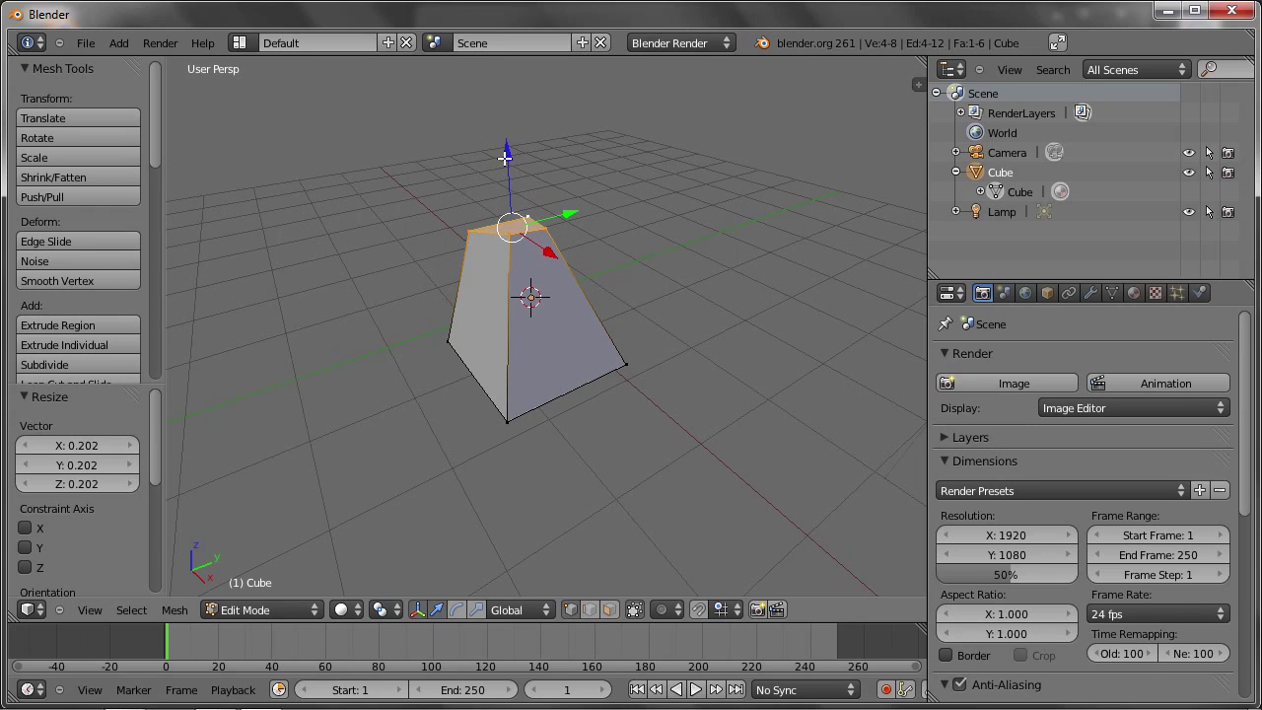
In Edge select mode, scale the top face back up by 1.852
left_click(588, 610)
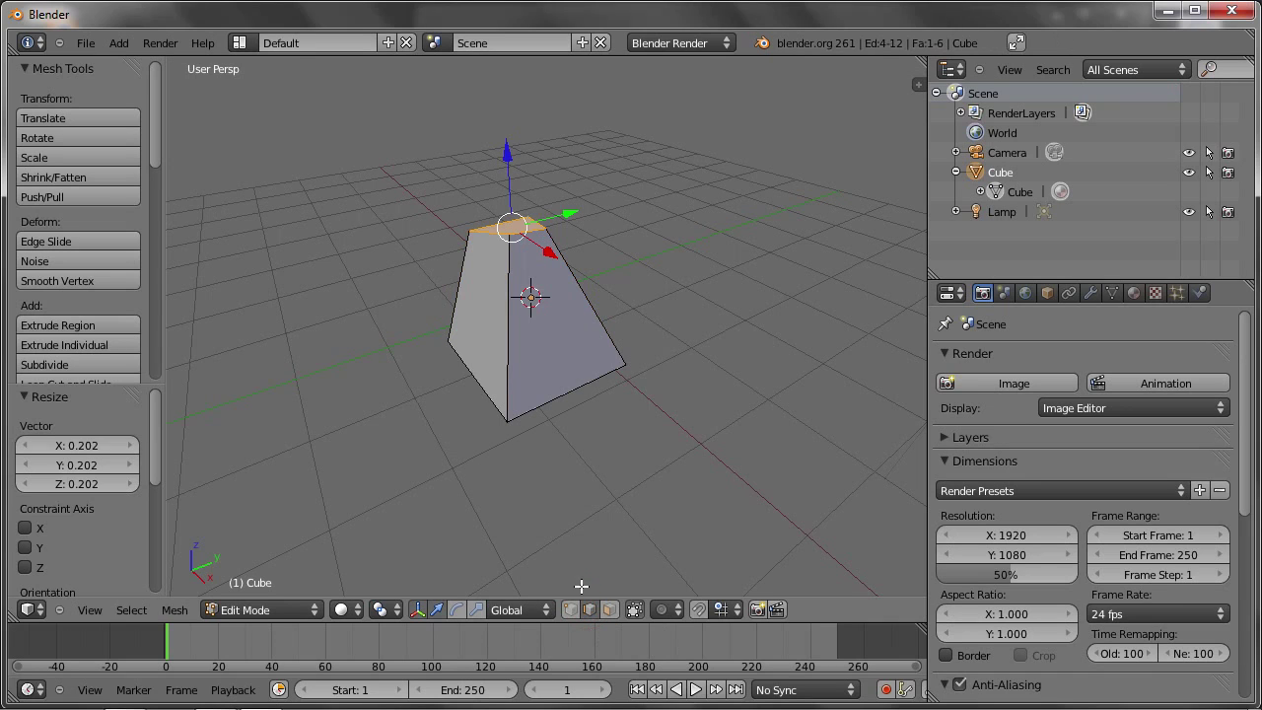
key("s")
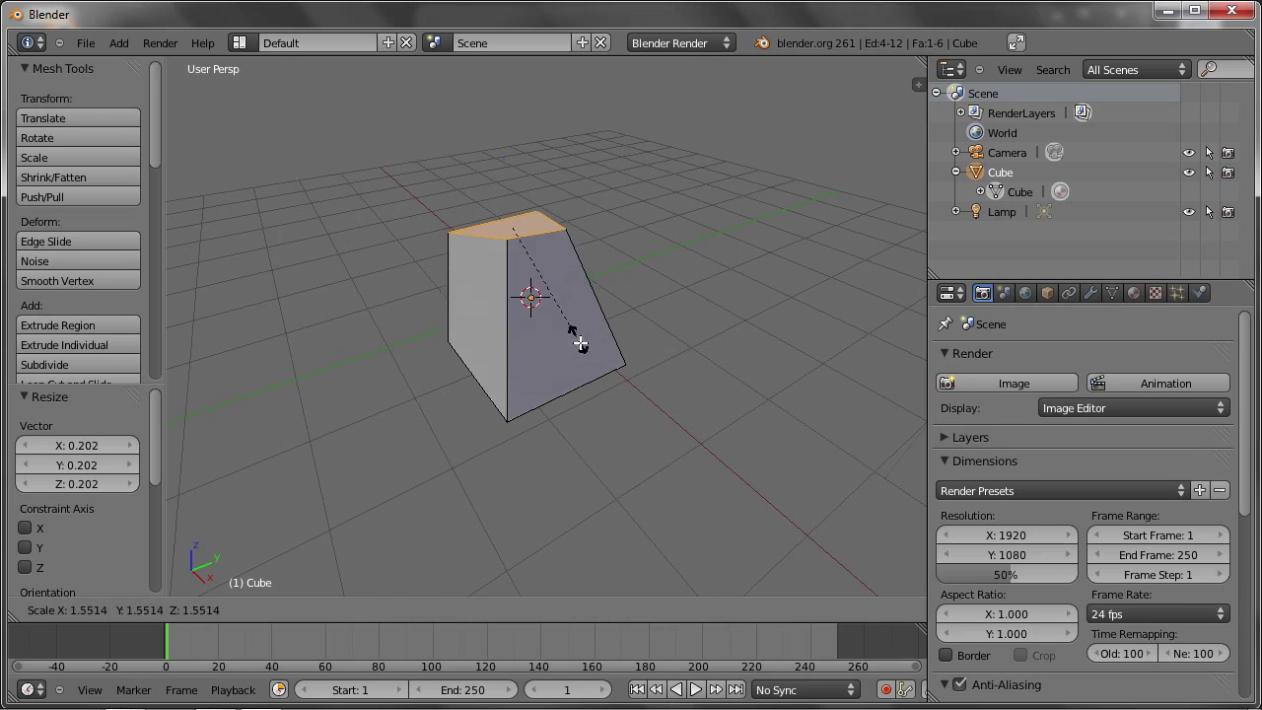
left_click(595, 355)
scroll(434, 232, "up", 1)
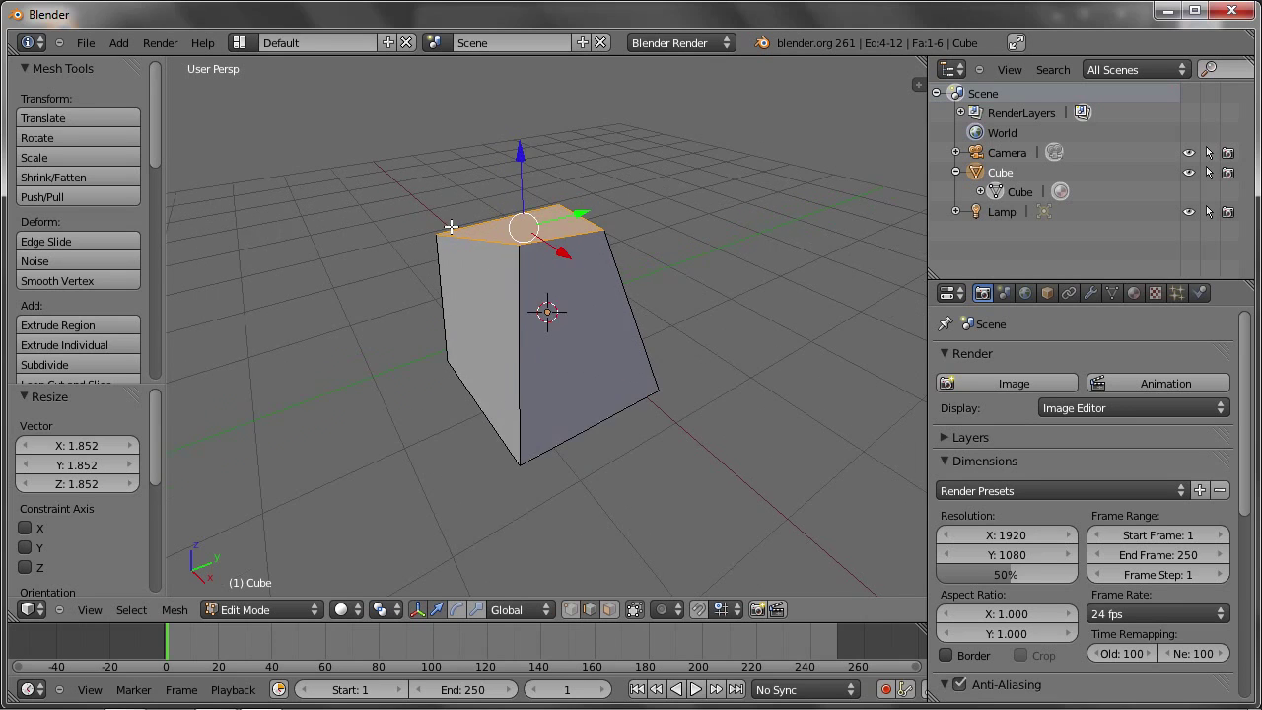
scroll(445, 233, "up", 2)
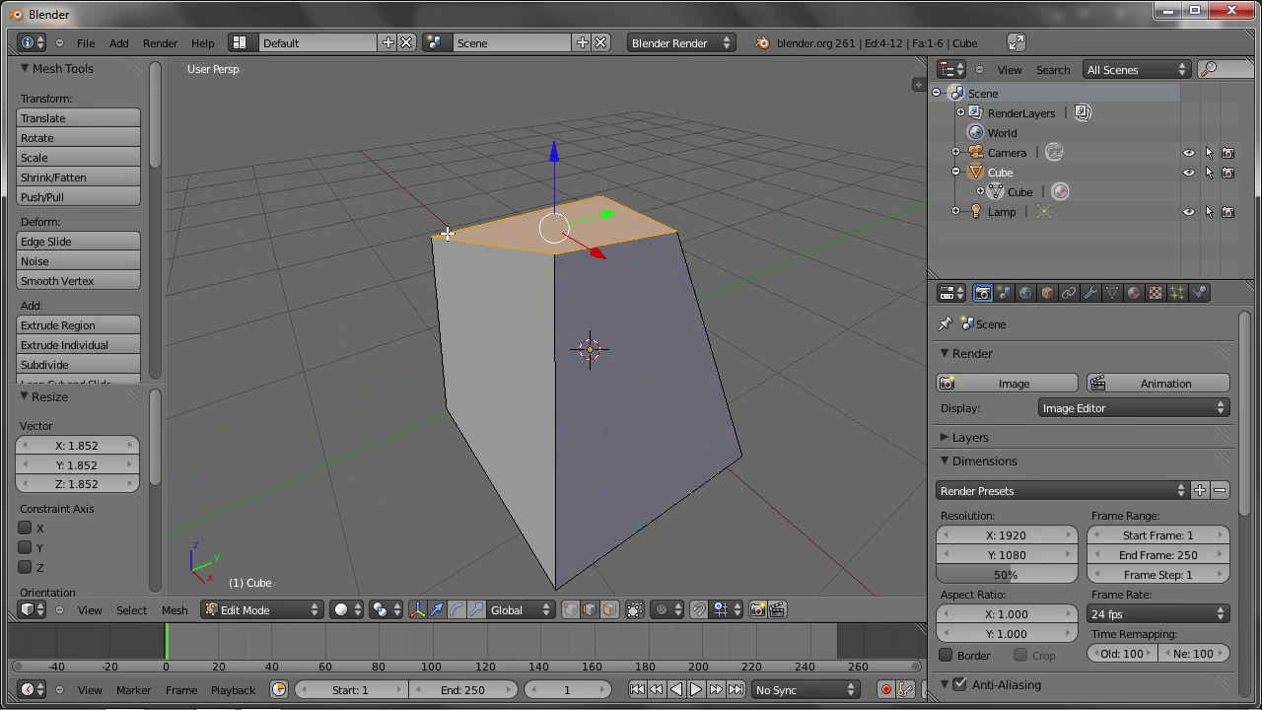
Select individual top and vertical edges and push them along Y and X toward a box shape
right_click(493, 246)
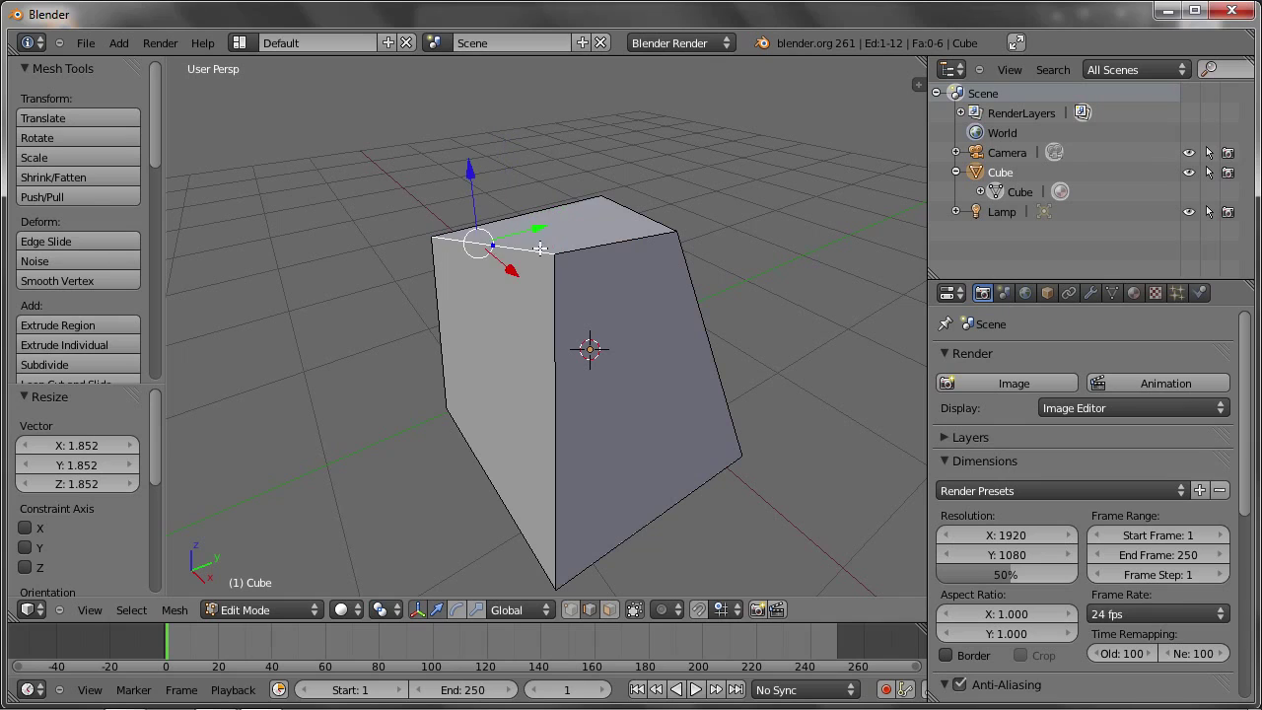
right_click(638, 210)
right_click(692, 266)
right_click(619, 239)
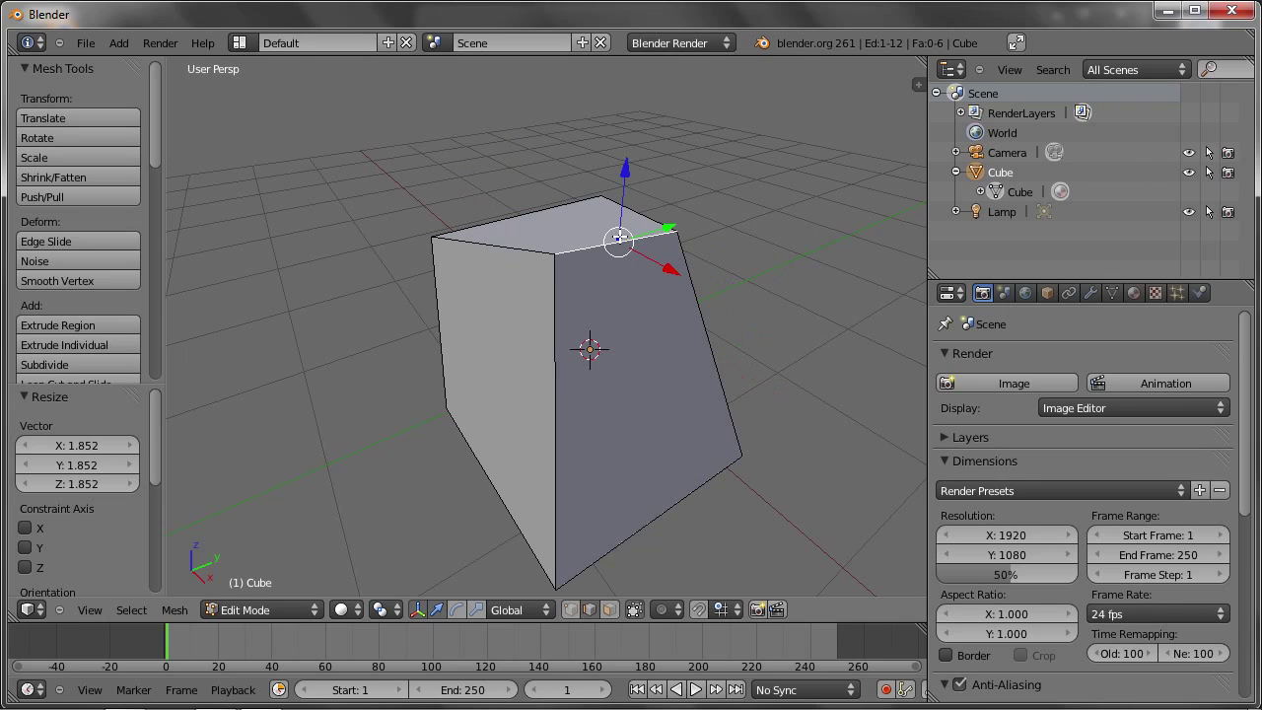
right_click(635, 215)
left_click_drag(685, 202, 683, 183)
right_click(619, 195)
left_click_drag(586, 229, 508, 237)
right_click(405, 289)
left_click_drag(483, 286, 437, 301)
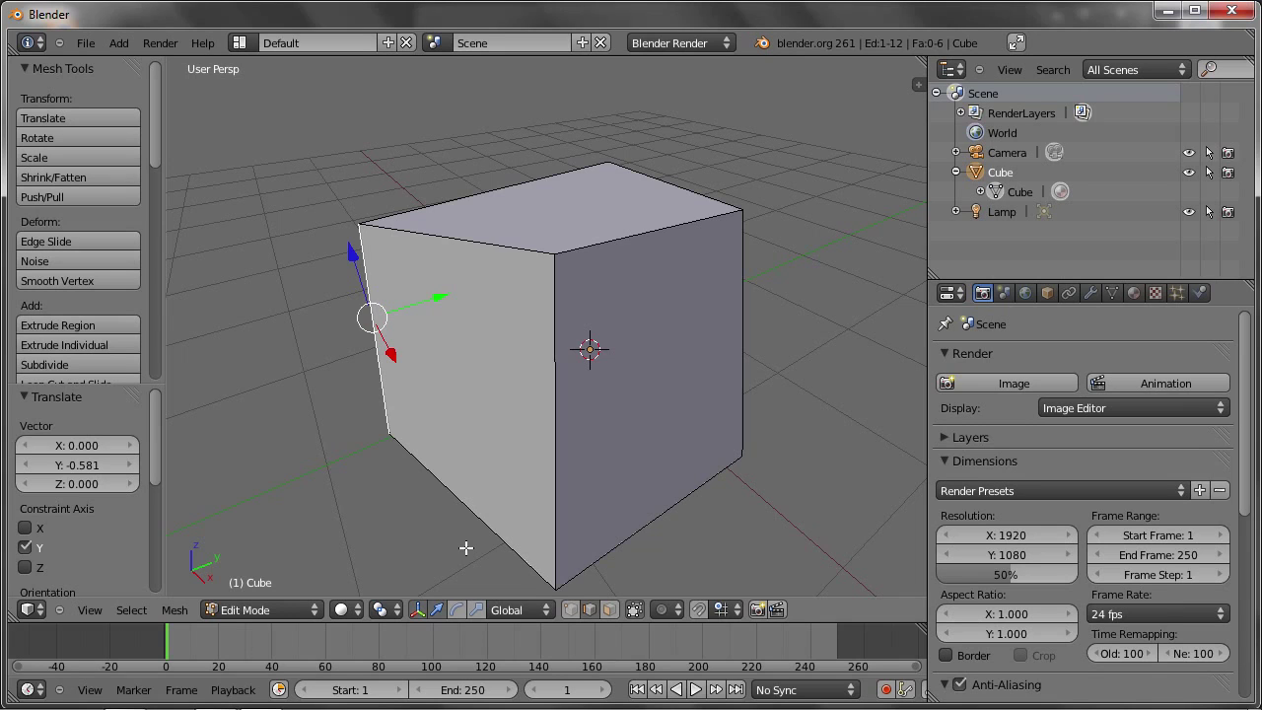
In Face select mode, lower the top face slightly along Z and shift the right face along X
left_click(610, 613)
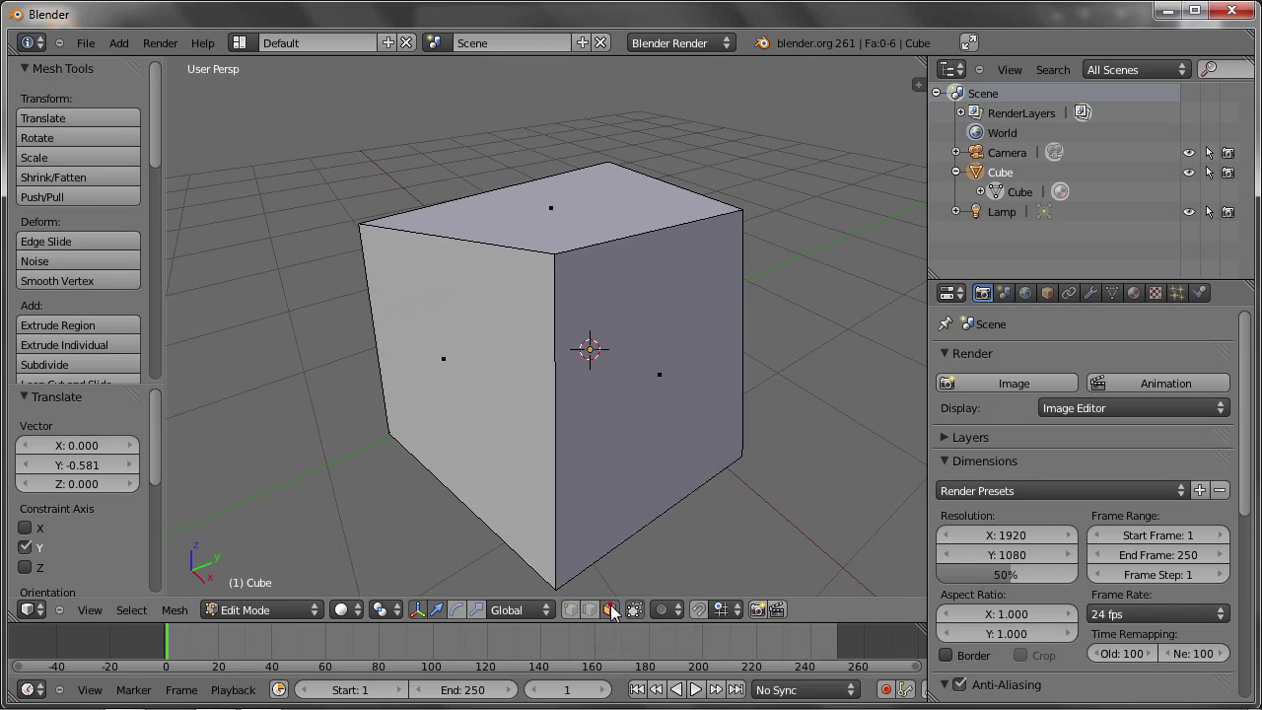
right_click(540, 209)
left_click_drag(552, 134, 558, 148)
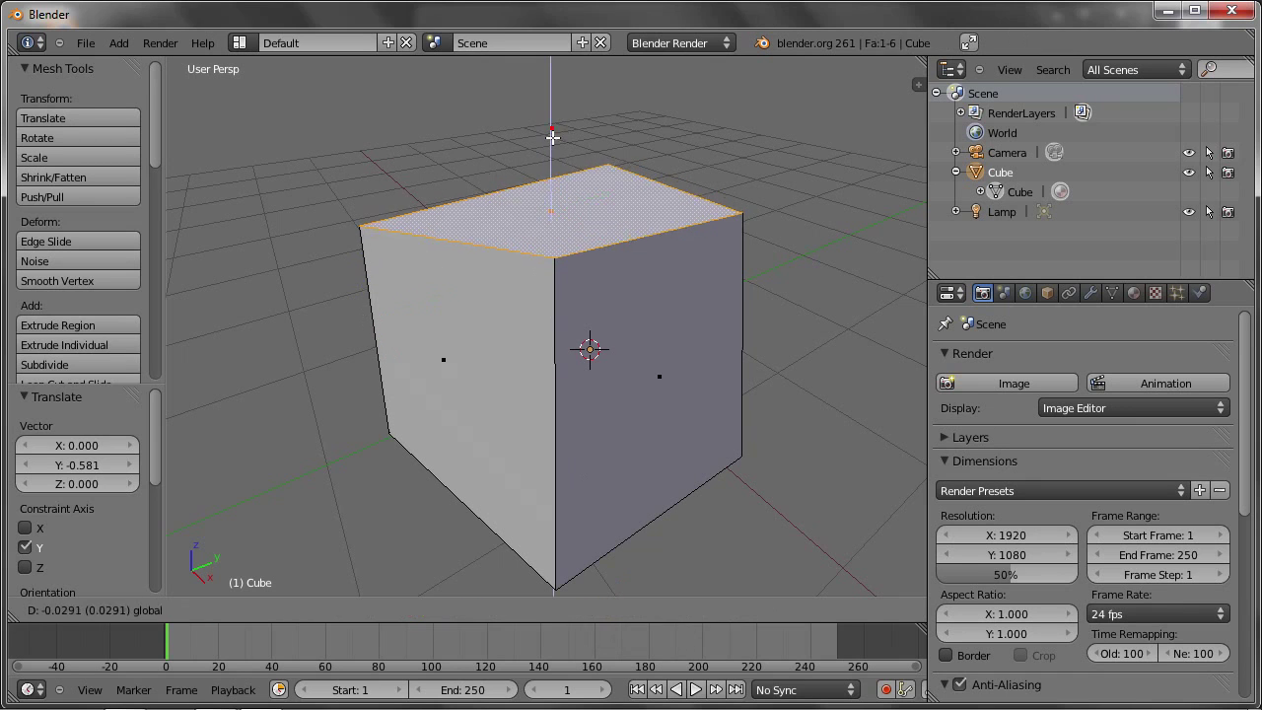
right_click(667, 357)
left_click_drag(718, 431, 689, 395)
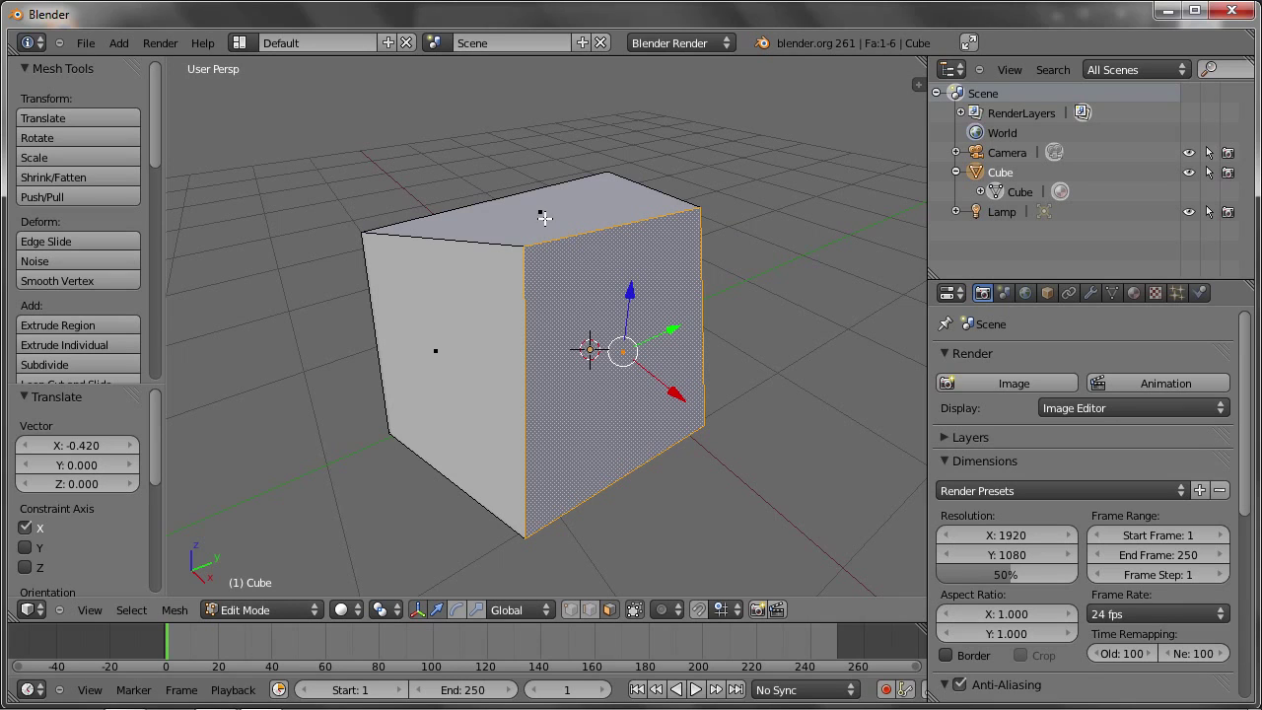
Select the top, left and right faces in turn and toggle between edge and face select modes
right_click(543, 208)
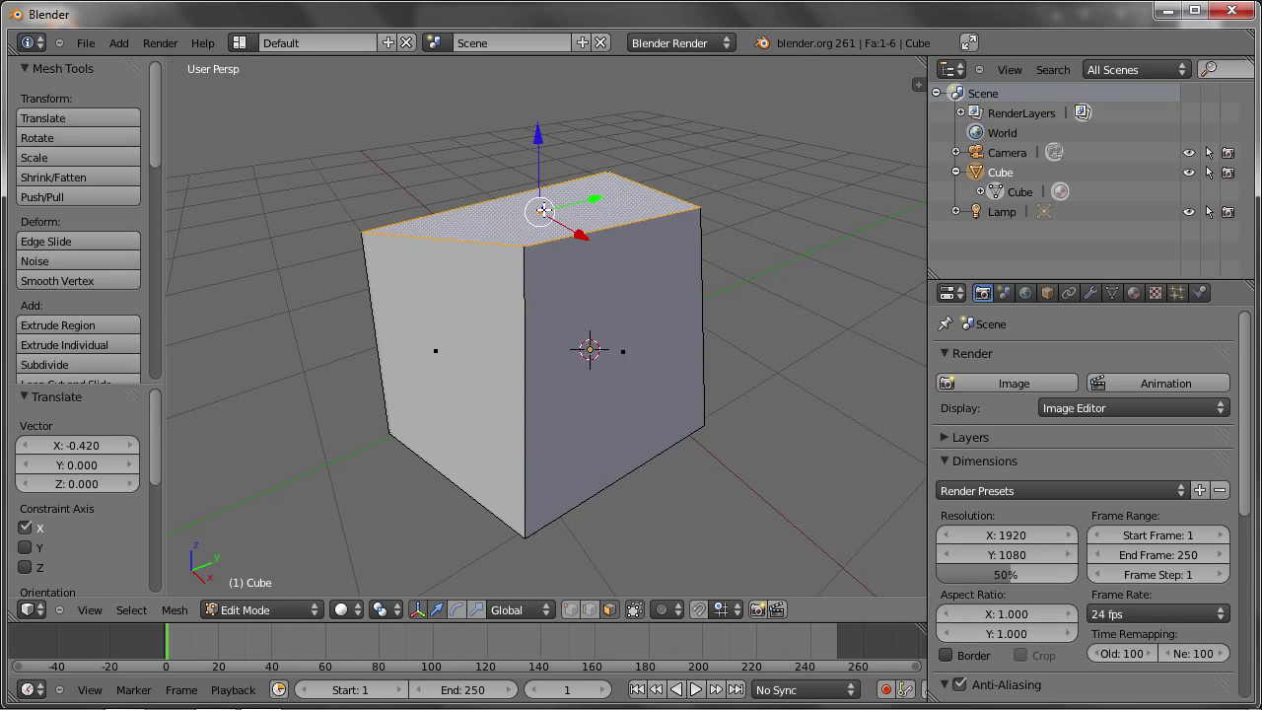
right_click(448, 349)
right_click(620, 361)
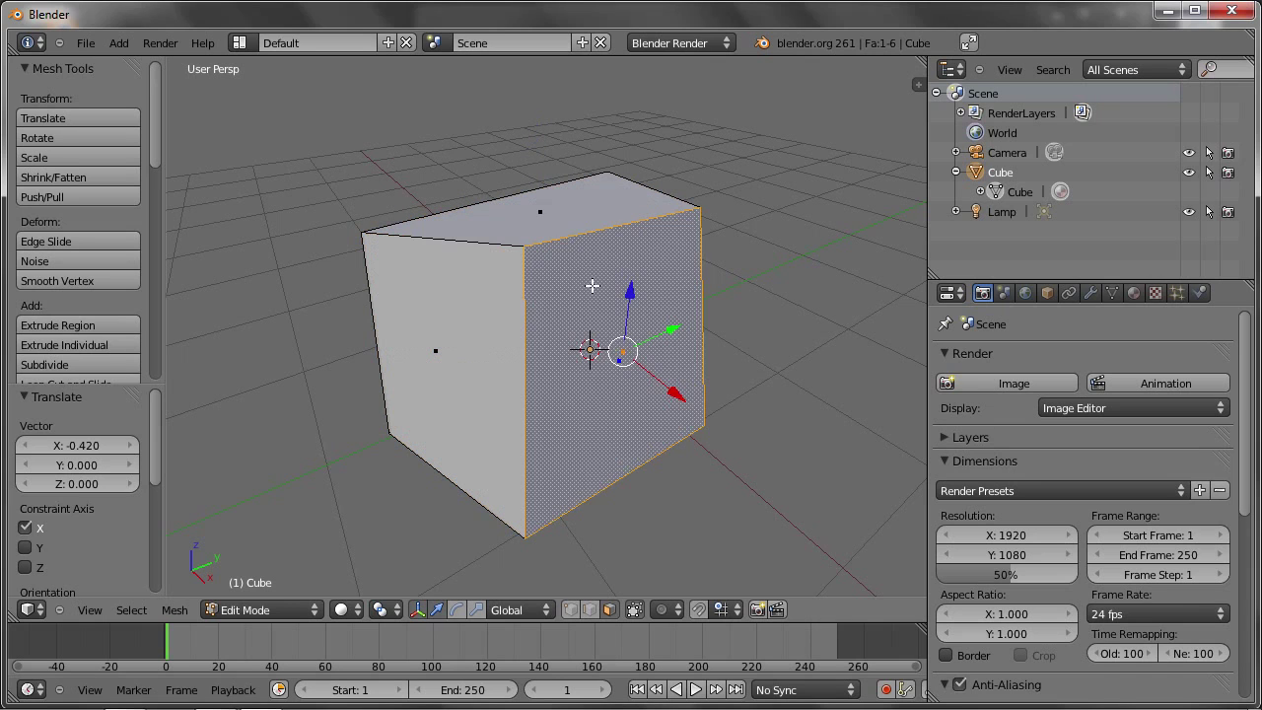
right_click(555, 213)
right_click(424, 333)
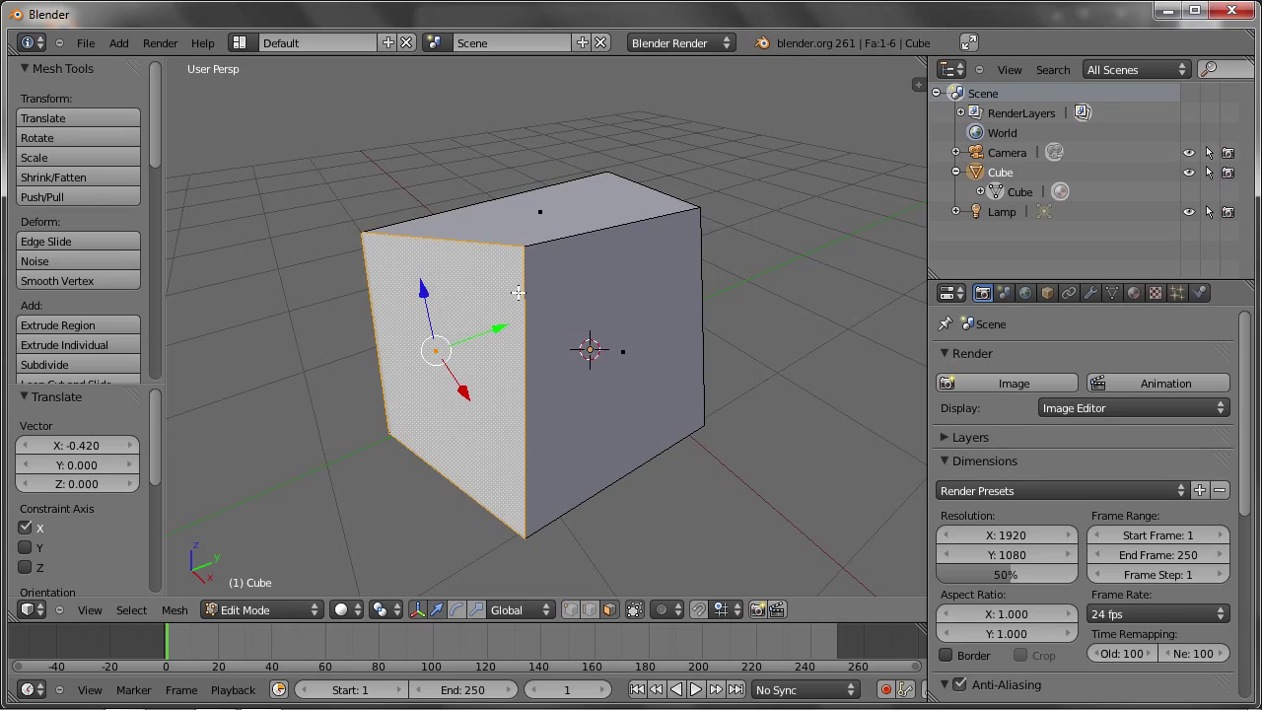
left_click(592, 610, "shift")
left_click(592, 610, "shift")
left_click(592, 611, "shift")
left_click(608, 610)
Push the top face down along Z, then select the left face and look down on the block
right_click(614, 358)
right_click(531, 207)
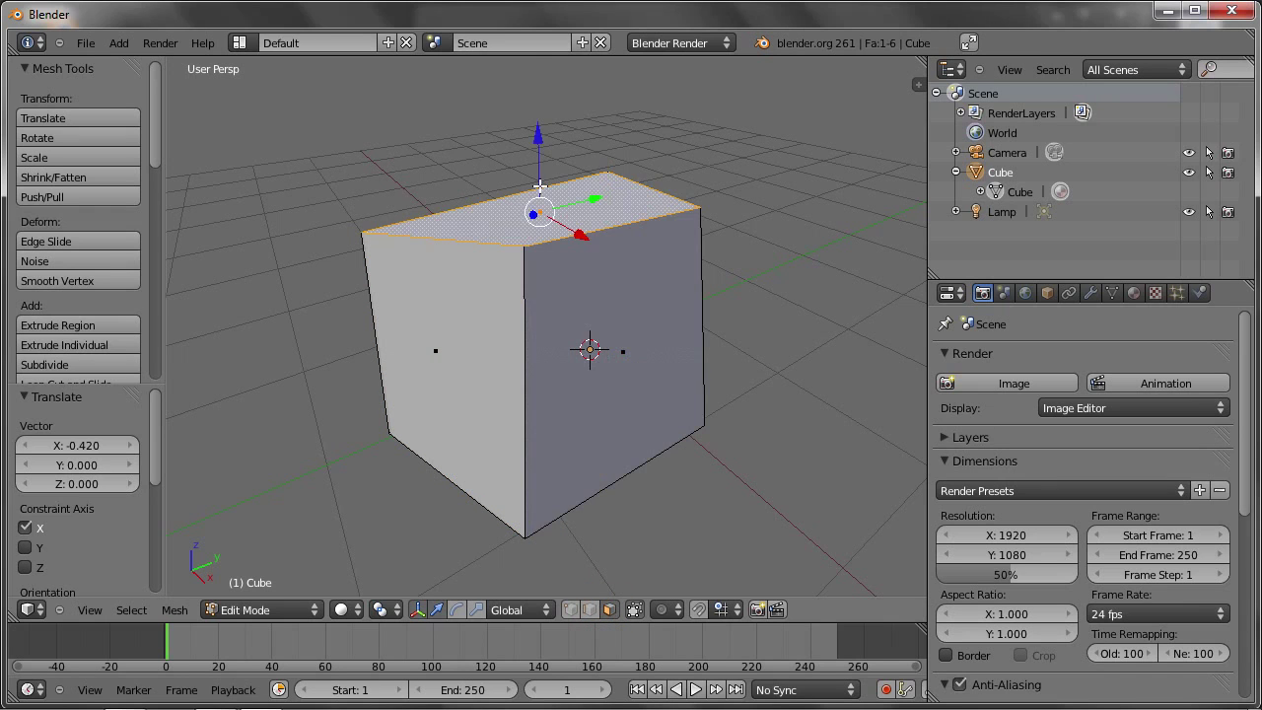
left_click_drag(540, 150, 525, 182)
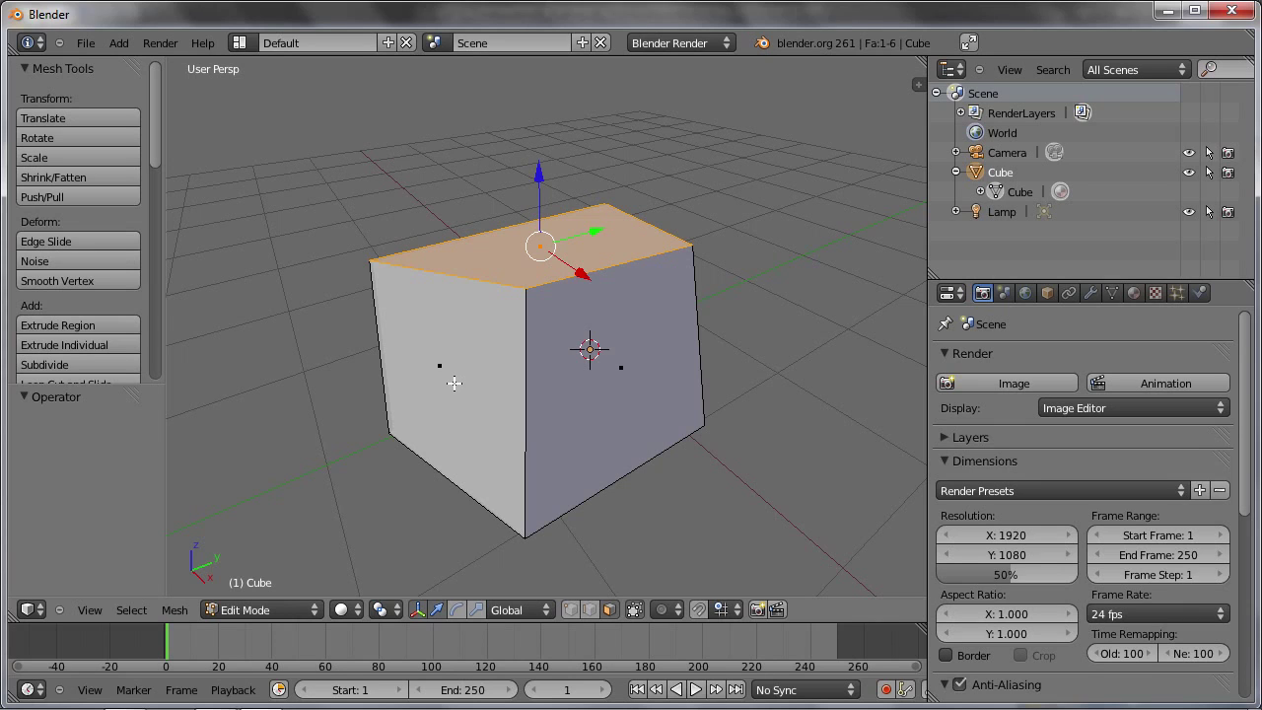
right_click(466, 372)
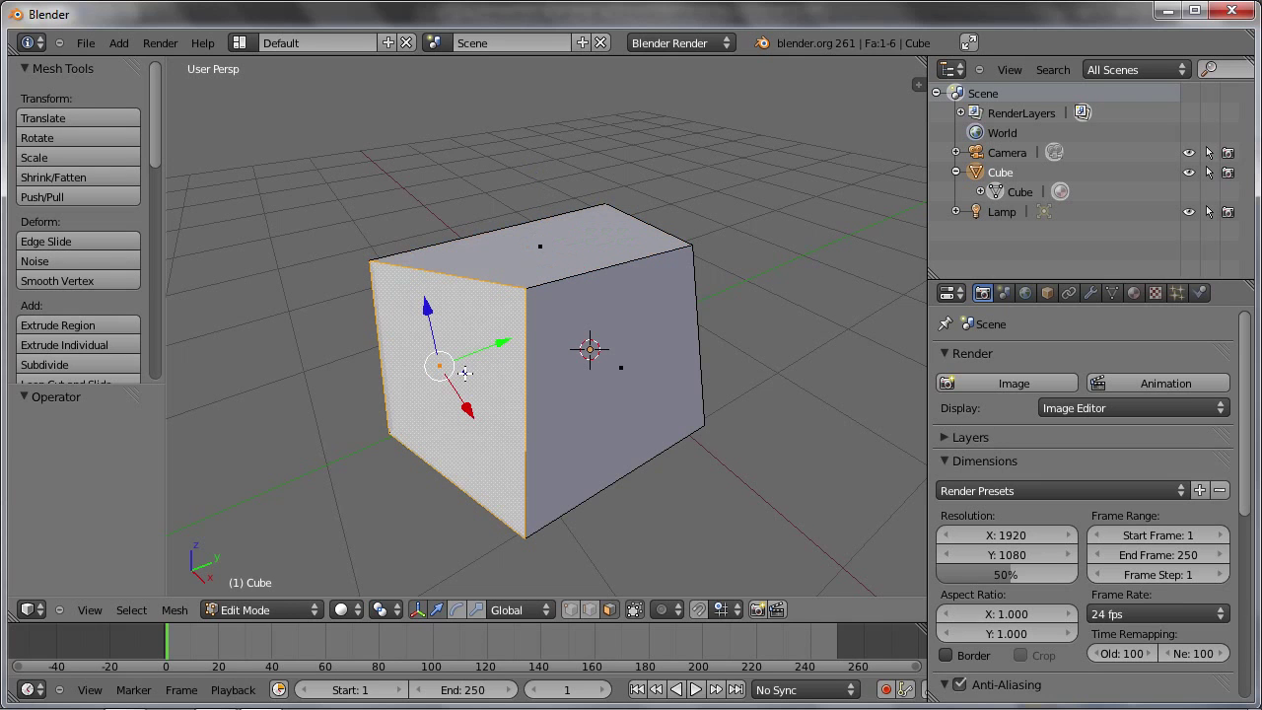
mouse_move(438, 377)
middle_mouse_down()
mouse_move(589, 382)
mouse_move(577, 372)
mouse_move(465, 388)
mouse_move(436, 375)
mouse_move(493, 345)
mouse_move(478, 390)
middle_mouse_up()
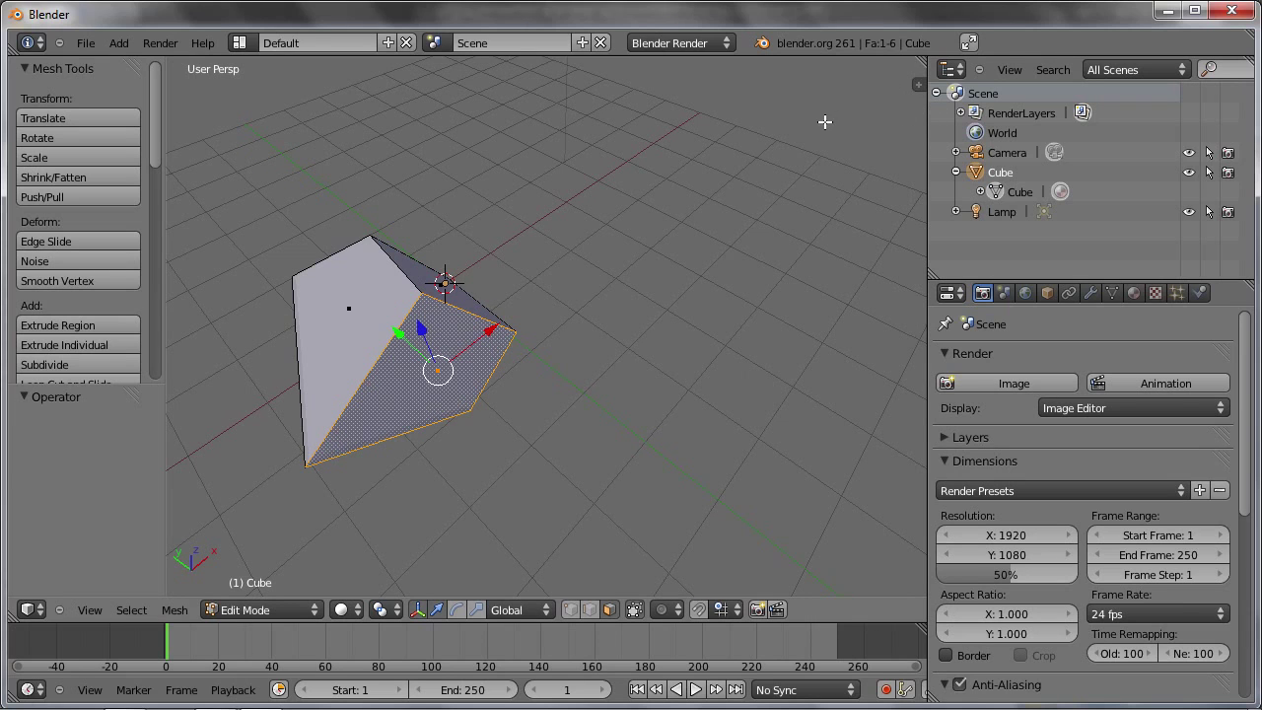
Show the N sidebar with transform coordinates and orbit around the mesh
key("n")
left_click_drag(912, 309, 915, 130)
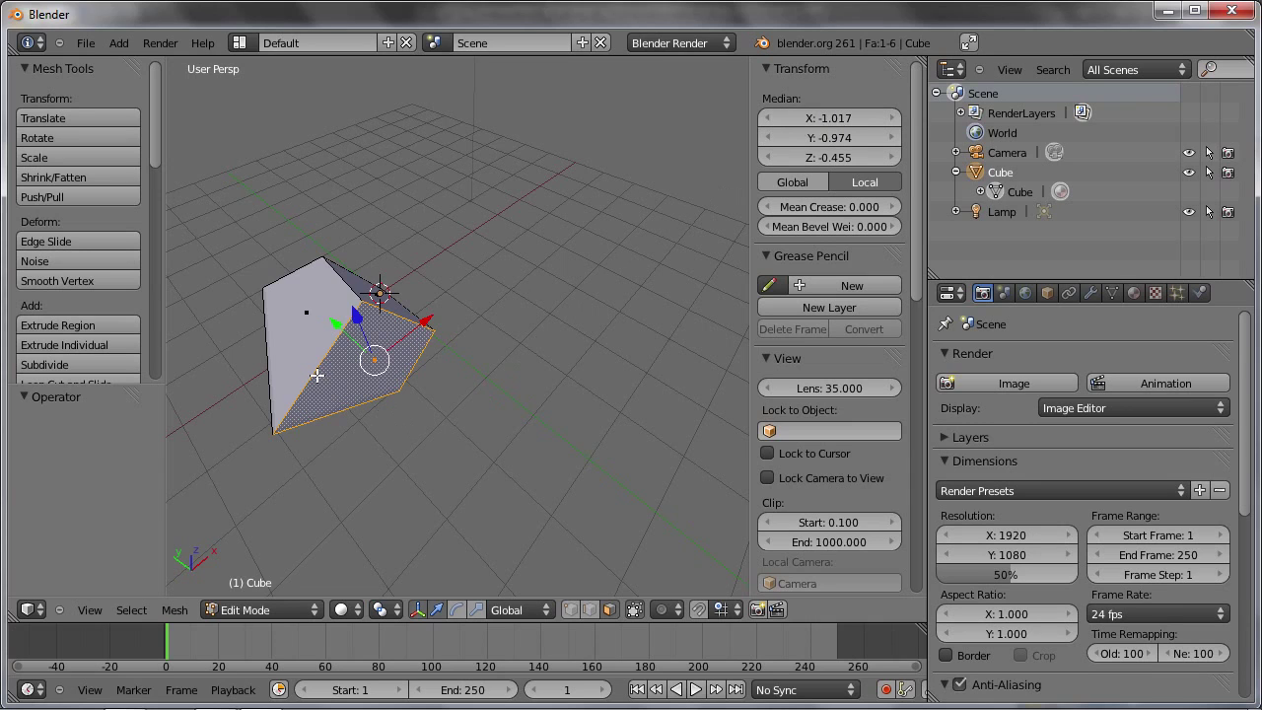
mouse_move(314, 373)
middle_mouse_down()
mouse_move(352, 361)
mouse_move(352, 345)
middle_mouse_up()
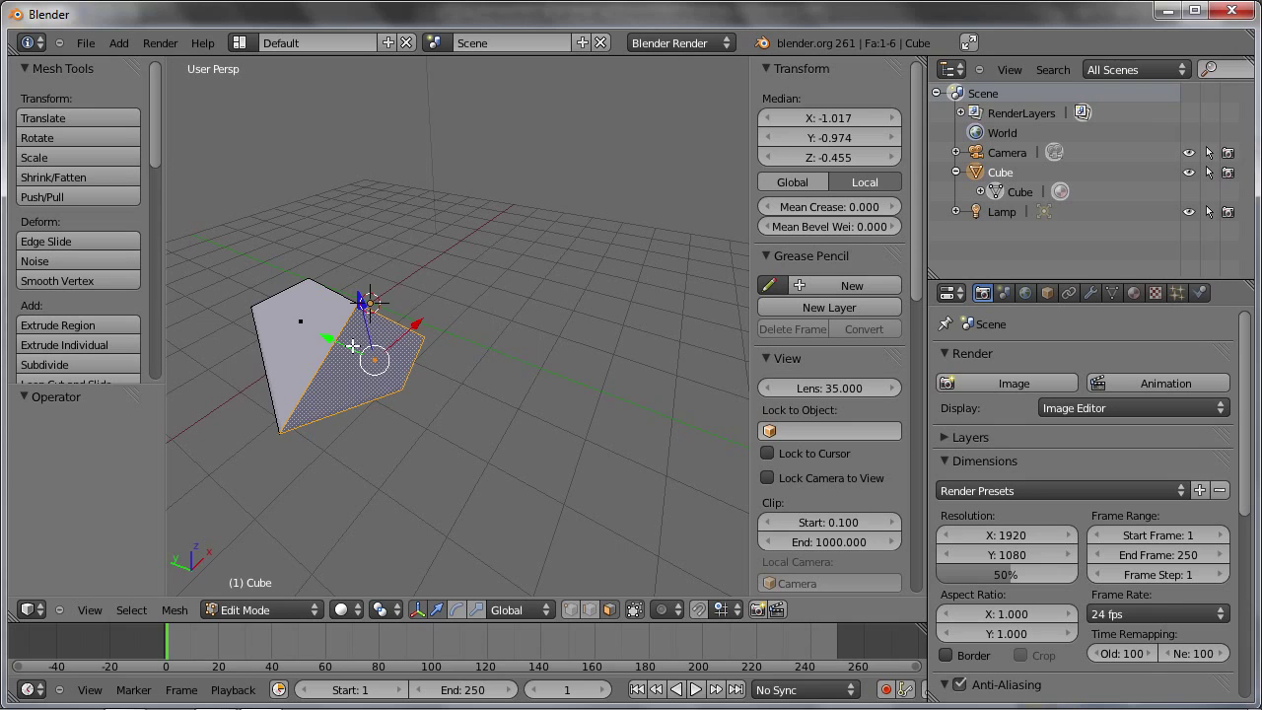
mouse_move(342, 375)
middle_mouse_down()
mouse_move(425, 375)
mouse_move(445, 392)
mouse_move(397, 372)
mouse_move(451, 365)
mouse_move(389, 382)
mouse_move(427, 325)
mouse_move(419, 313)
mouse_move(349, 423)
middle_mouse_up()
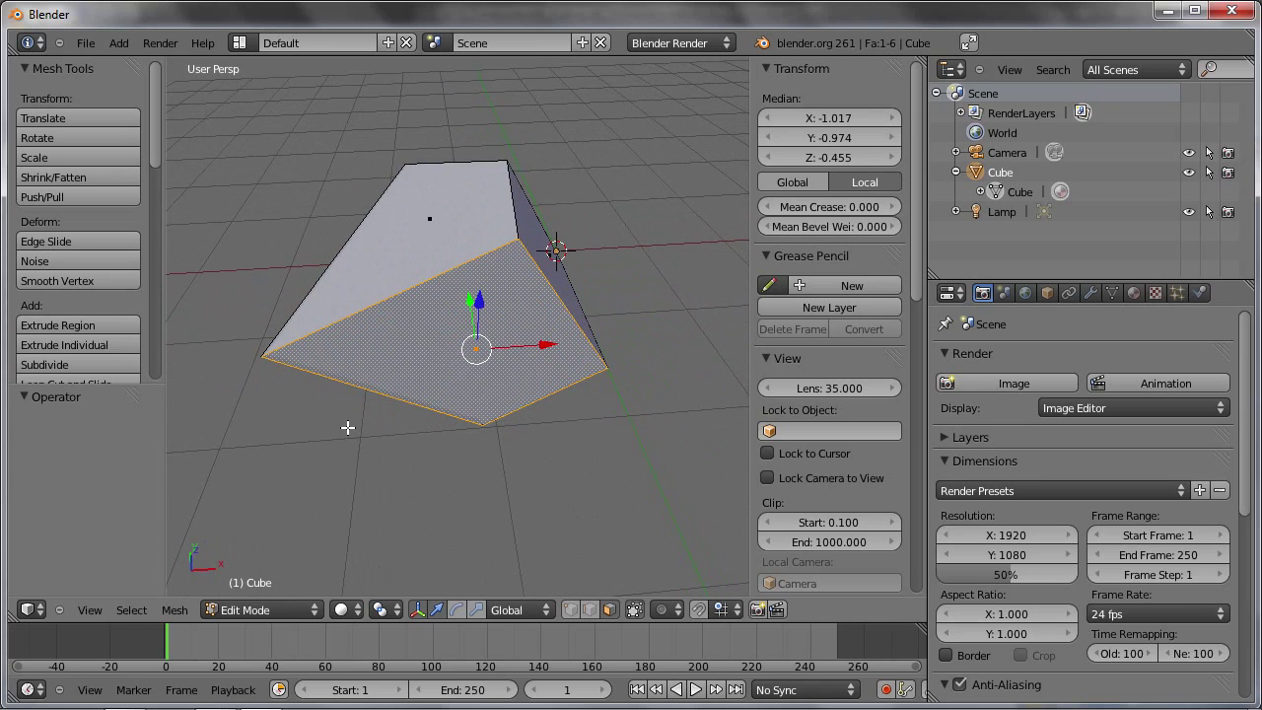
In Vertex select mode, grab the left corner vertex and move it up and right
left_click(570, 610)
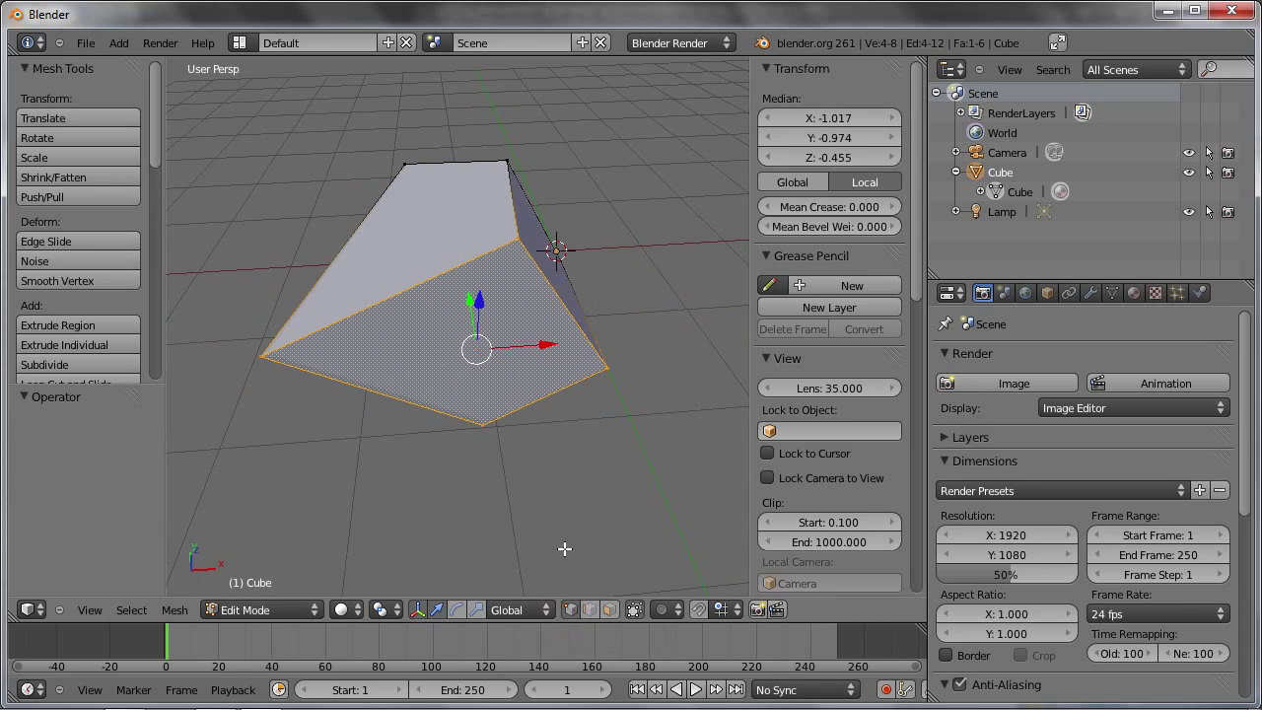
right_click(256, 354)
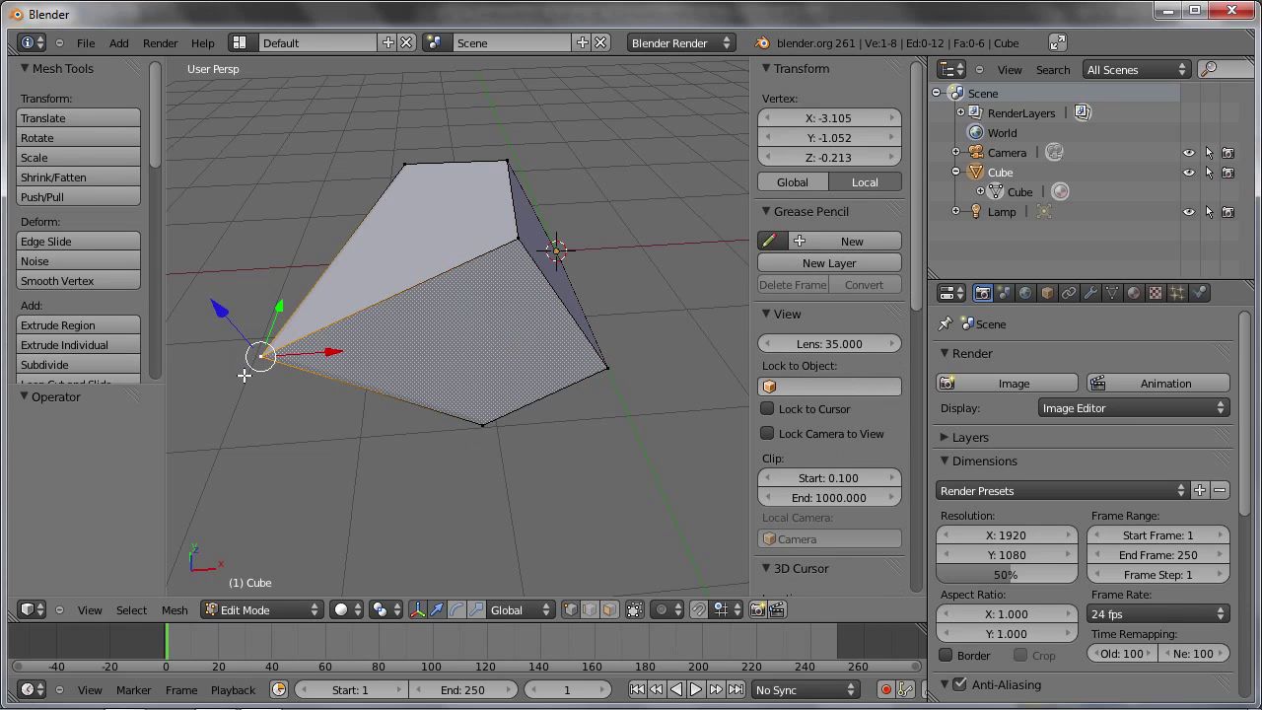
key("g")
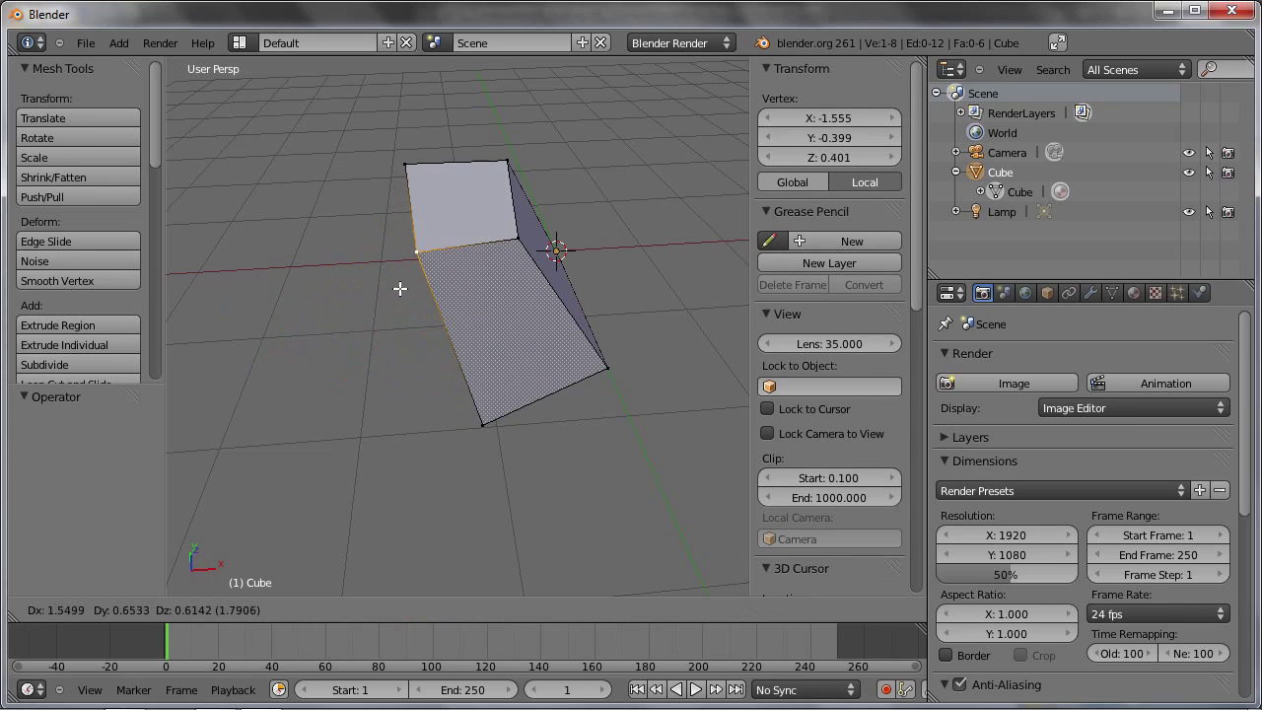
left_click(399, 302)
mouse_move(400, 303)
middle_mouse_down()
mouse_move(428, 346)
mouse_move(615, 253)
mouse_move(534, 225)
mouse_move(306, 273)
middle_mouse_up()
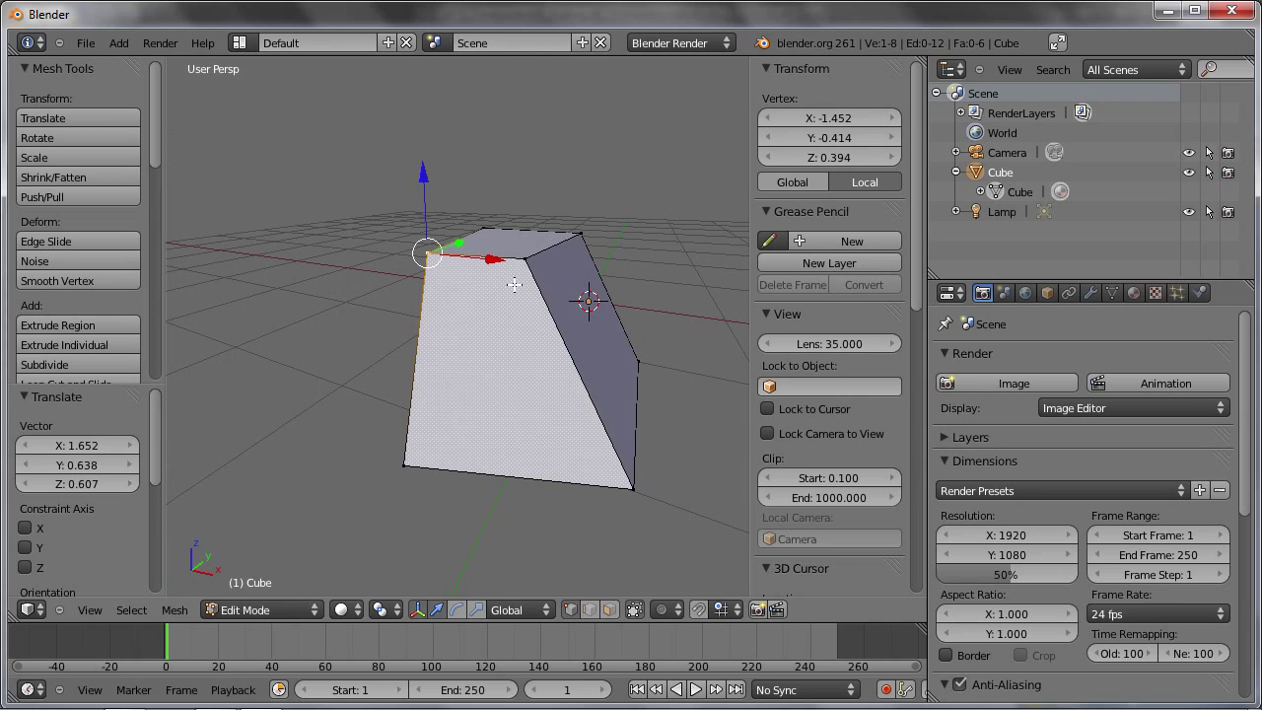
Move a top corner vertex -2.392 along X to X -4.110, forming a pointed spike
right_click(523, 258)
right_click(581, 233)
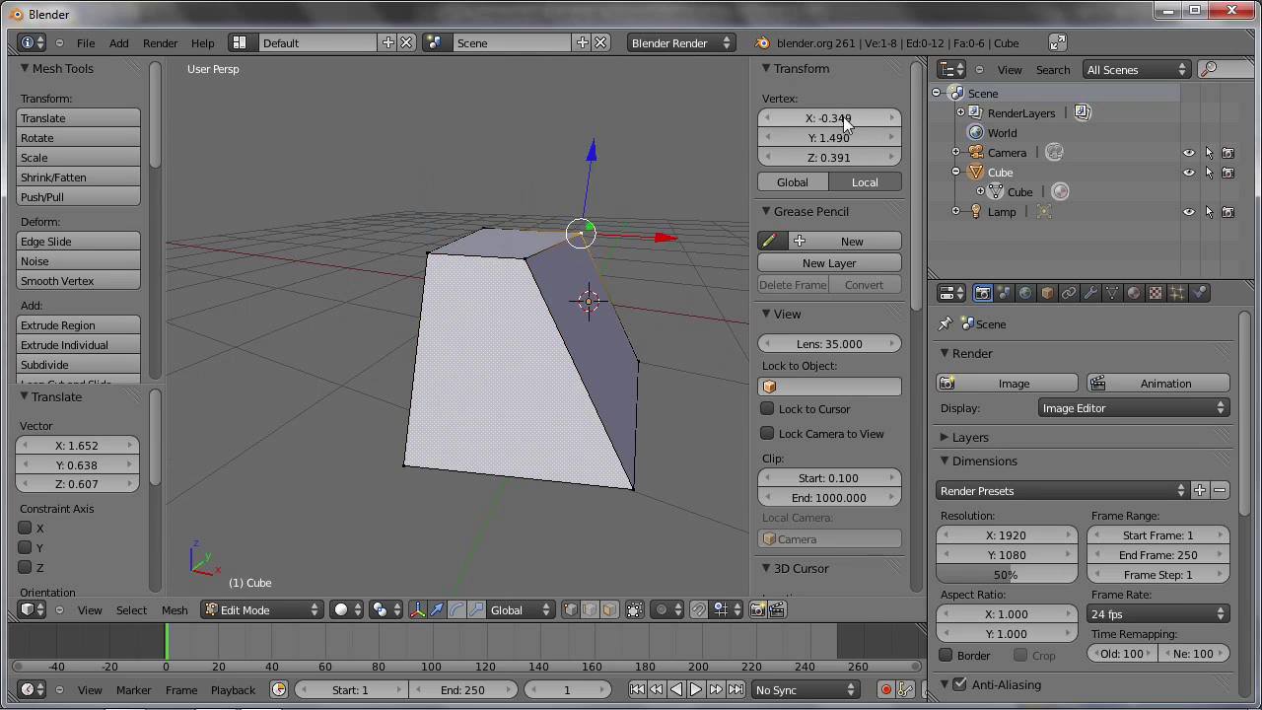
right_click(481, 224)
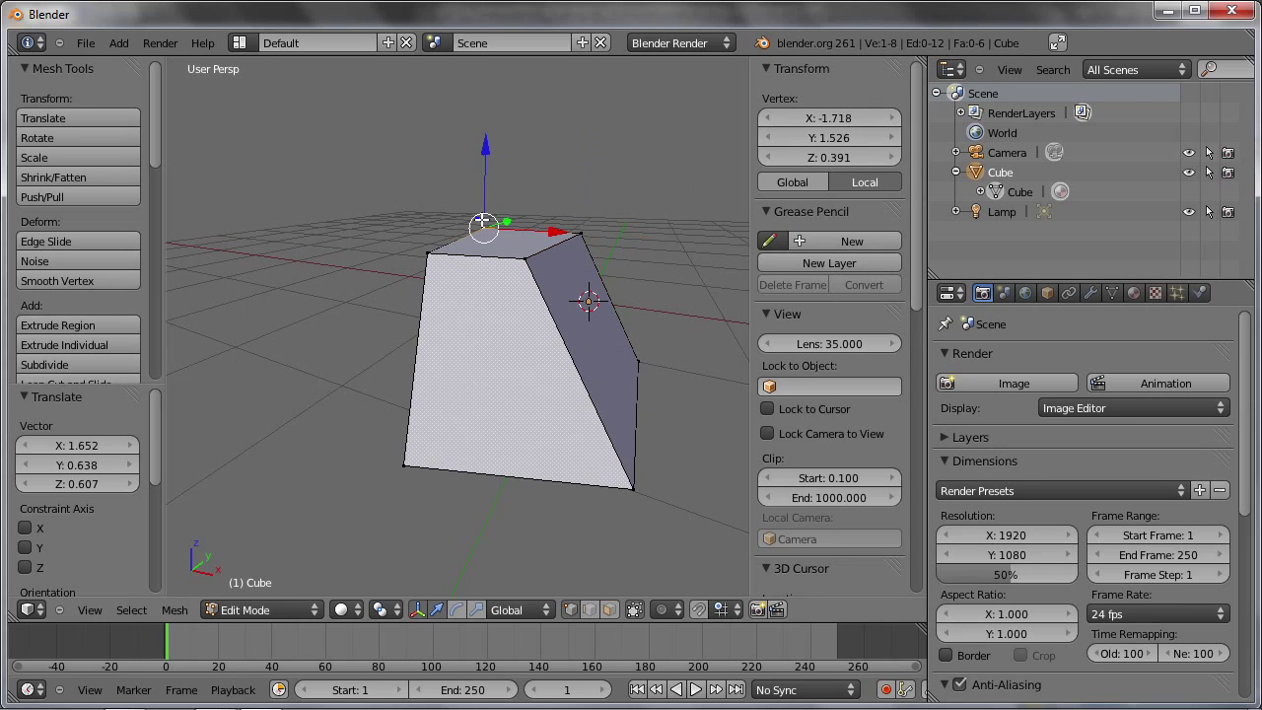
middle_click_drag(513, 279, 562, 431)
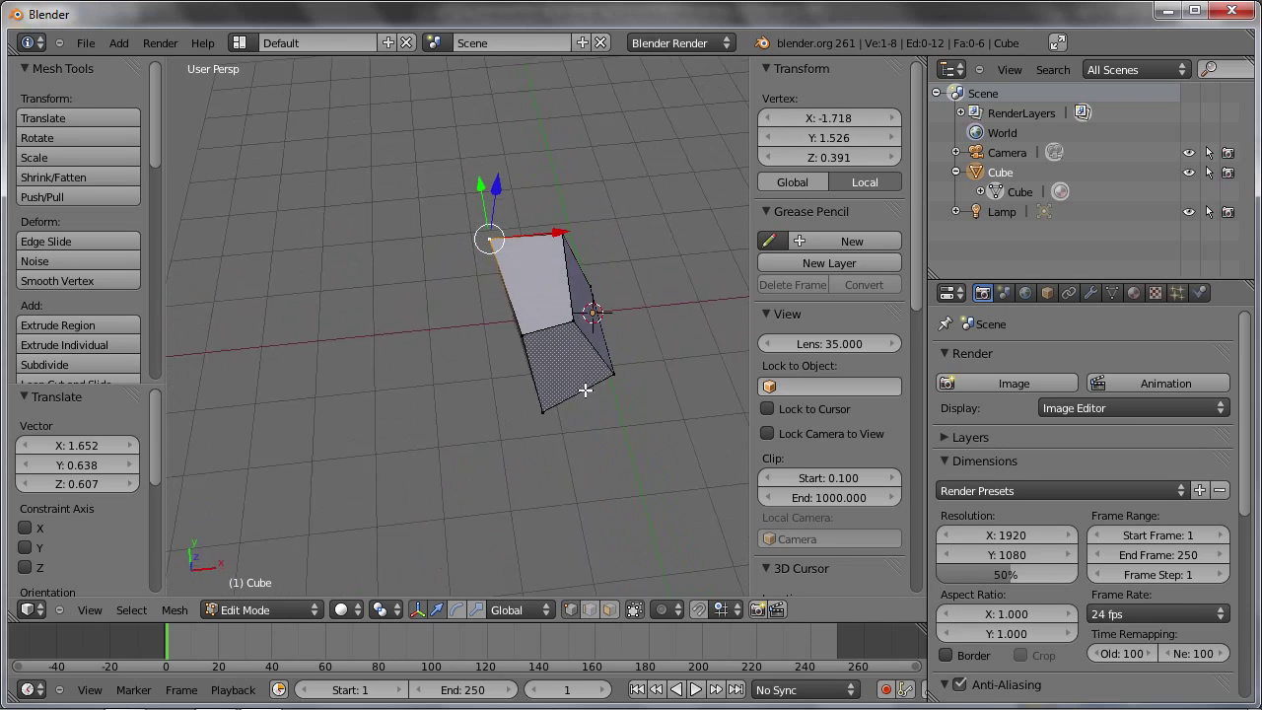
key("g")
key("x")
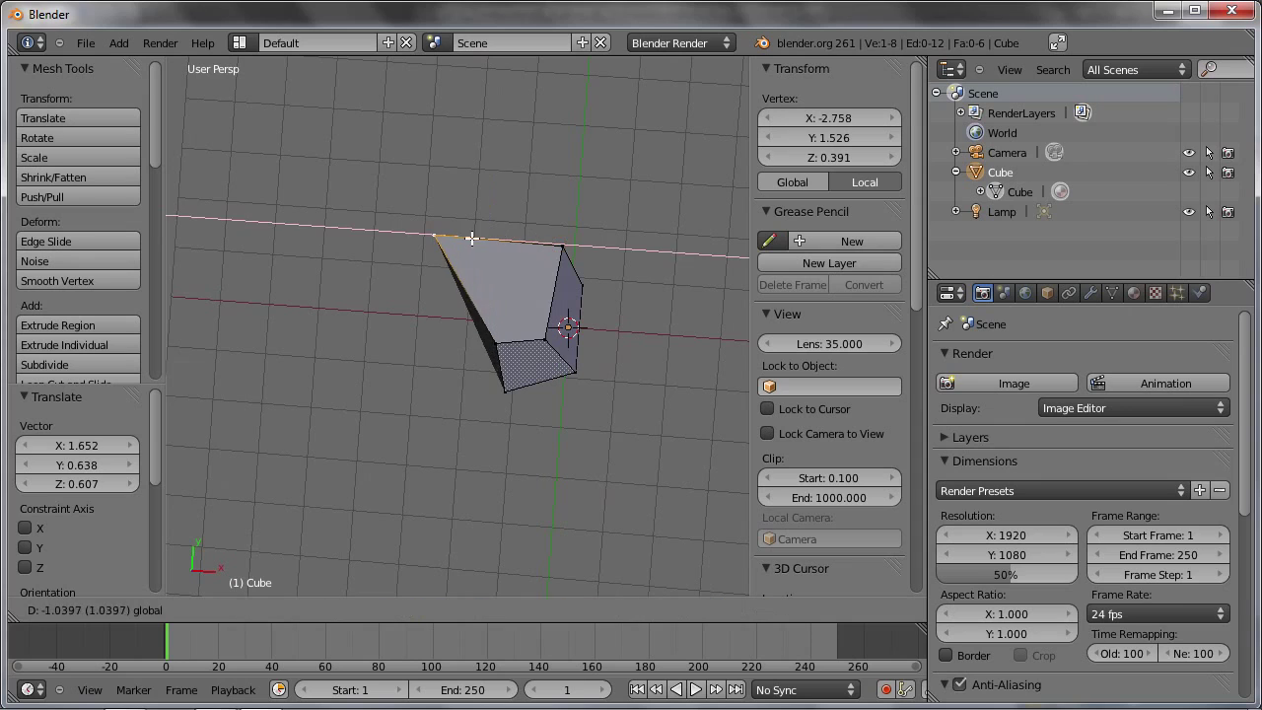
left_click(431, 240)
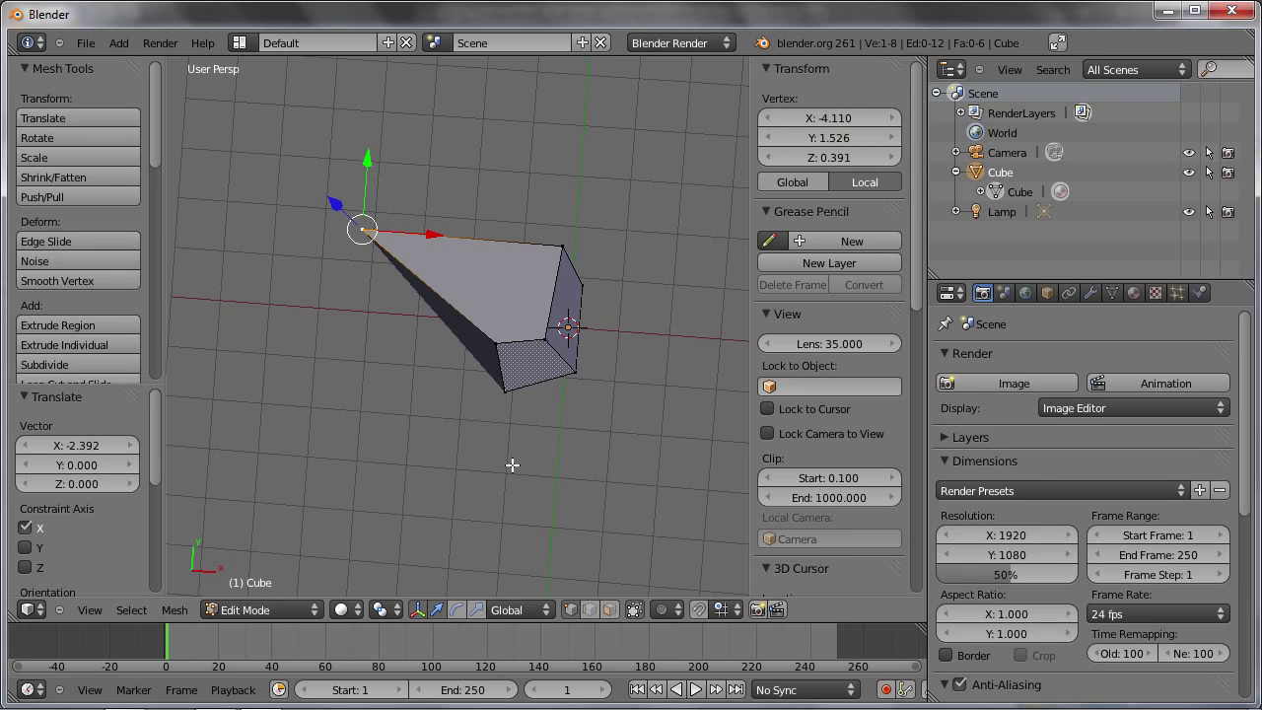
left_click(1010, 192)
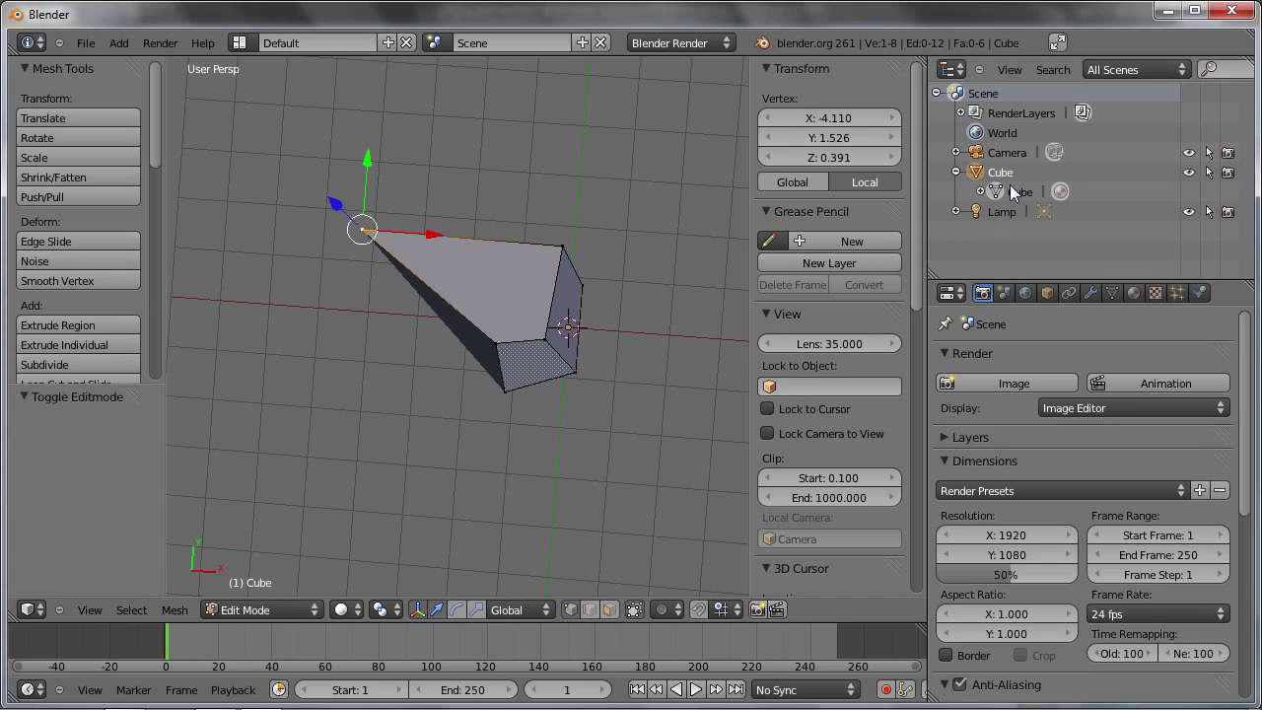
Return to Object Mode and set the spiked Cube's Location X to -2.000
left_click(1010, 191)
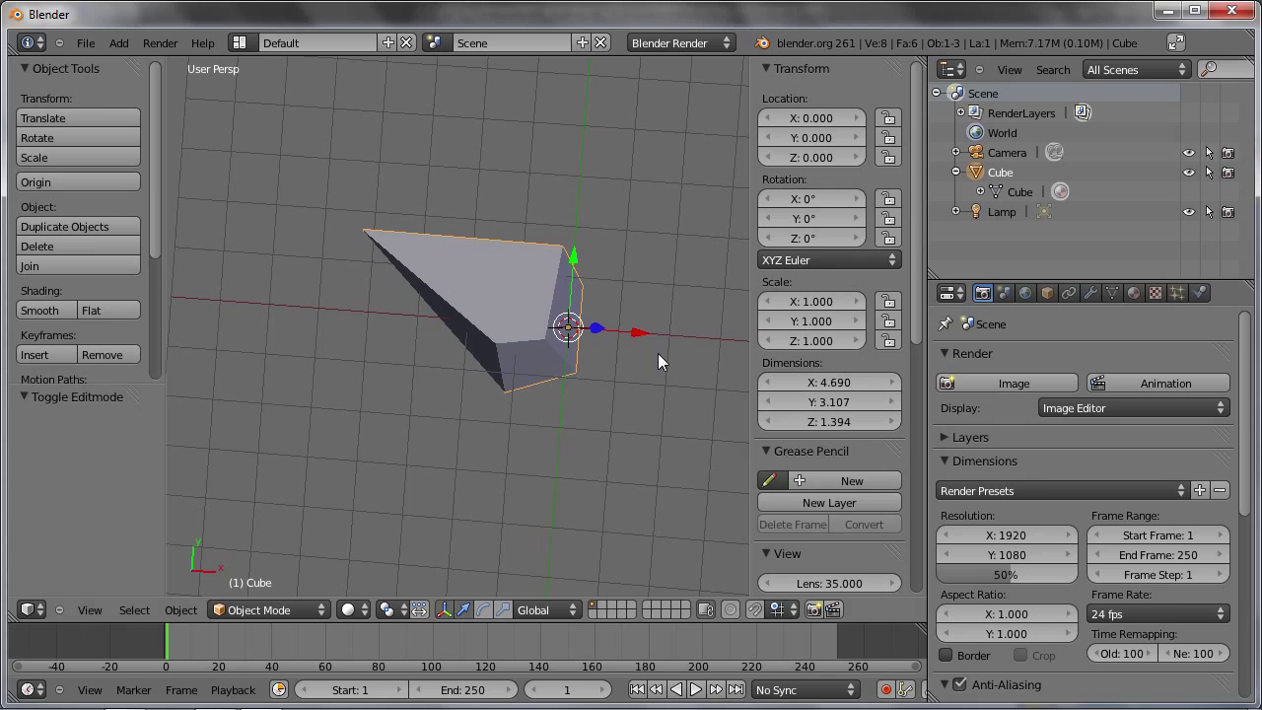
mouse_move(643, 332)
left_mouse_down()
mouse_move(509, 278)
mouse_move(544, 294)
left_mouse_up()
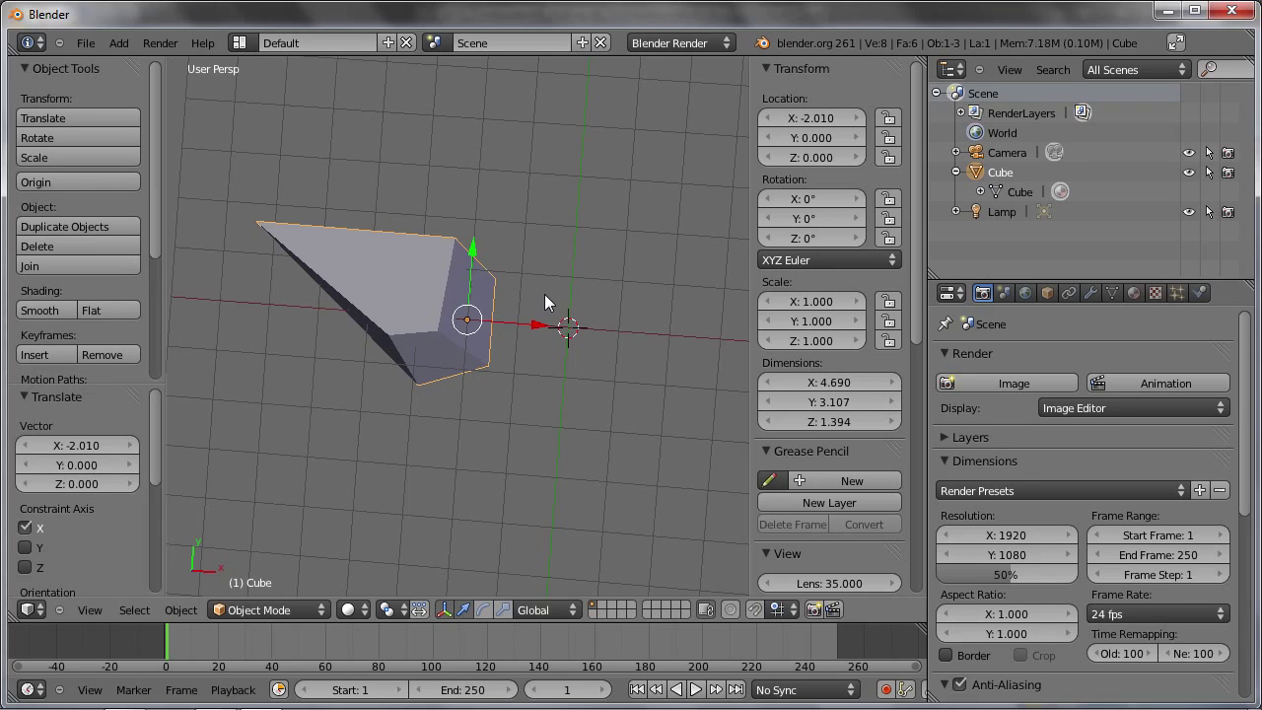
left_click(769, 117)
left_click(858, 117)
left_click(256, 608)
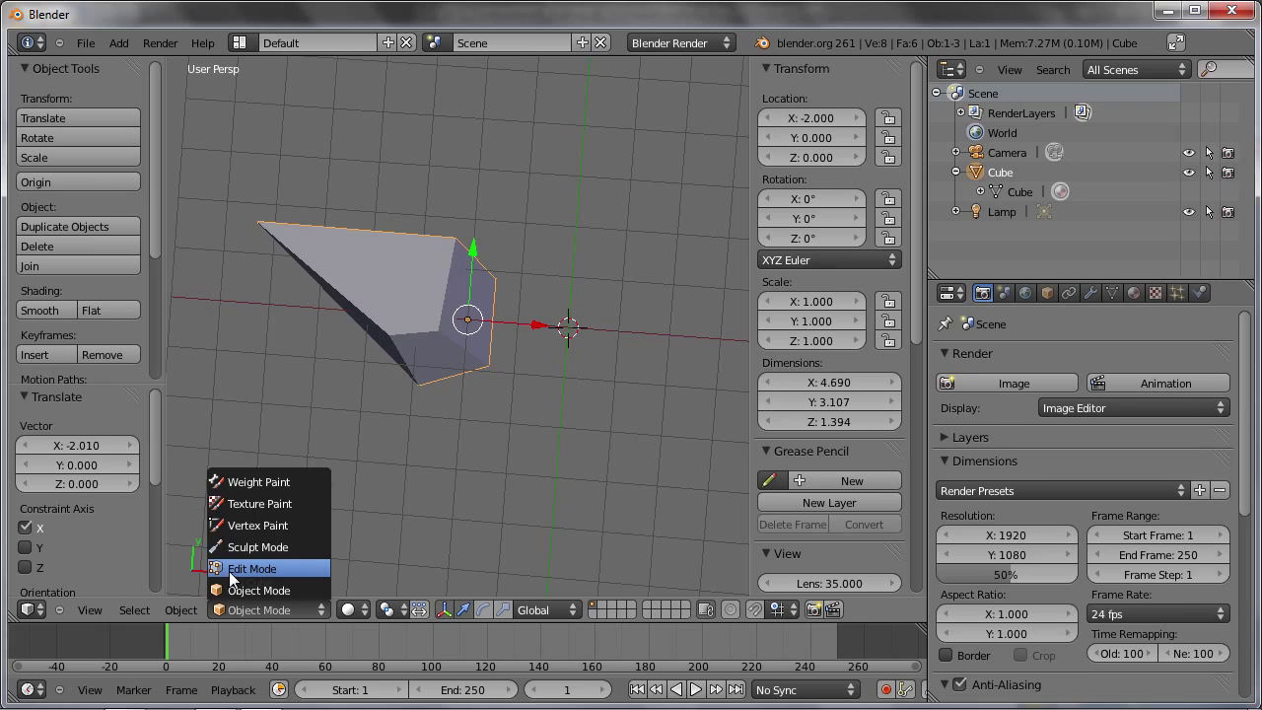
In Edit Mode, select the top-right vertex and compare its Local and Global coordinates (global X -2.349)
left_click(264, 569)
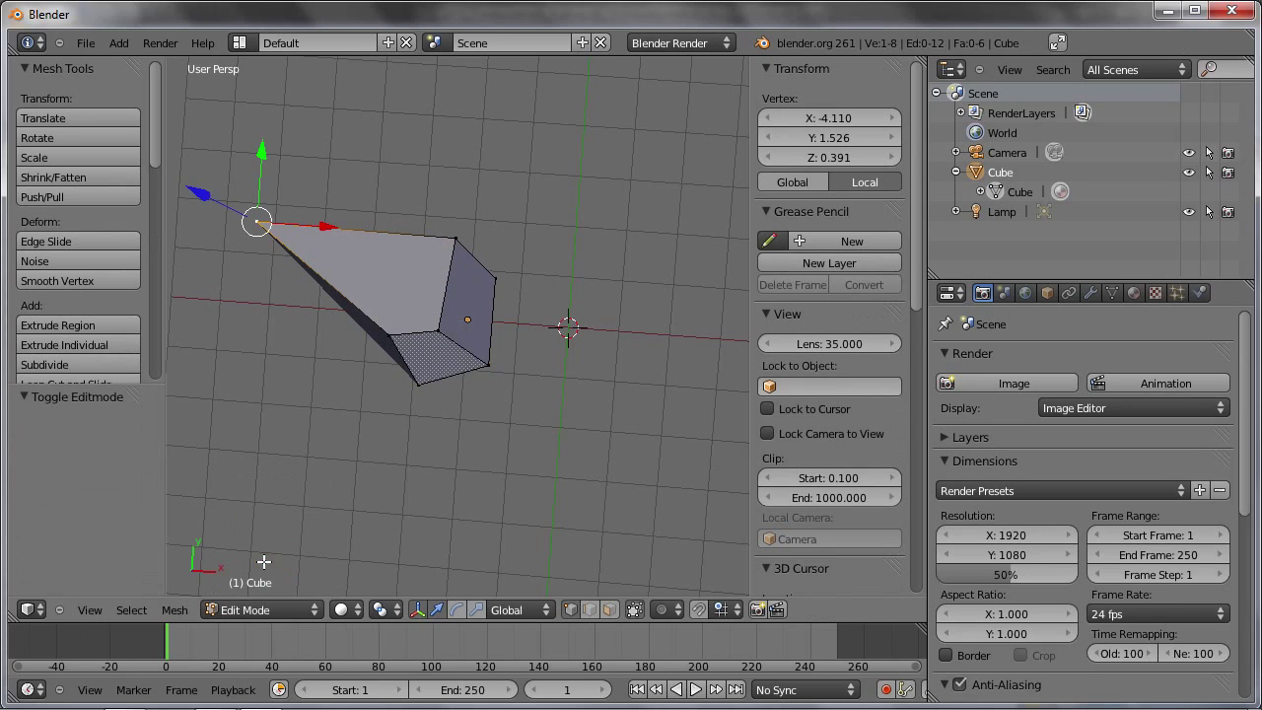
right_click(452, 235)
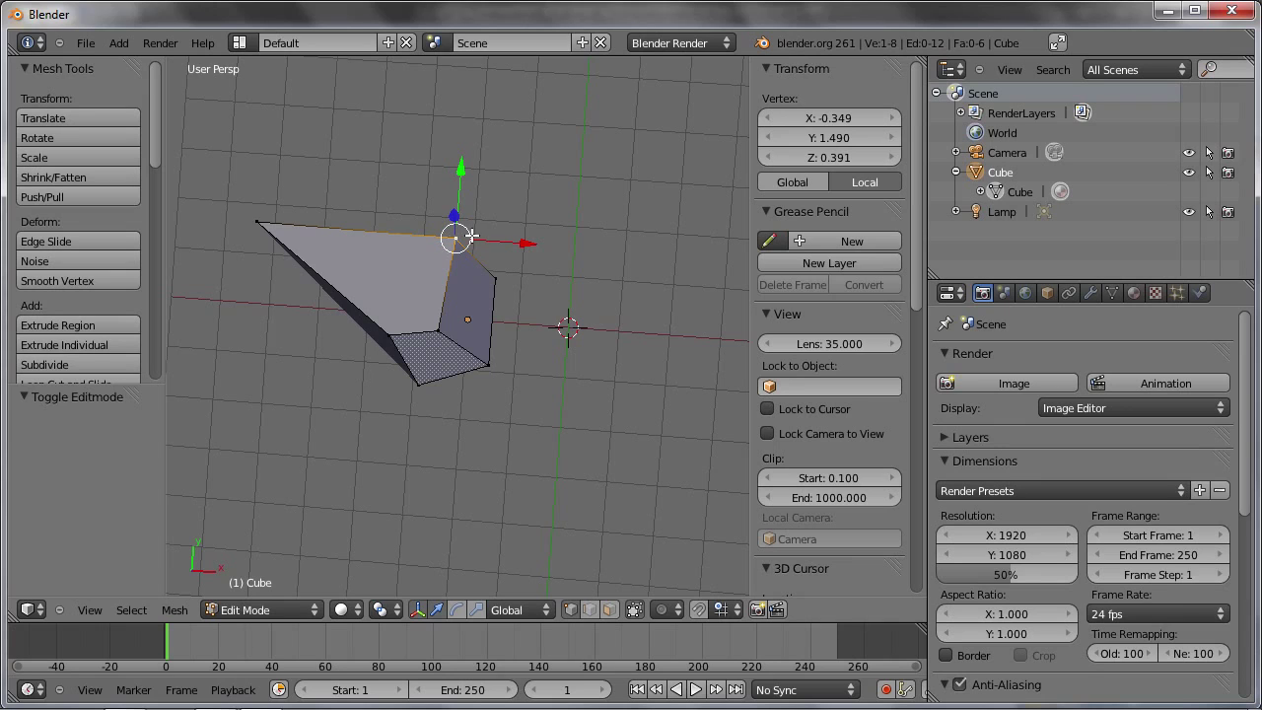
left_click(859, 178)
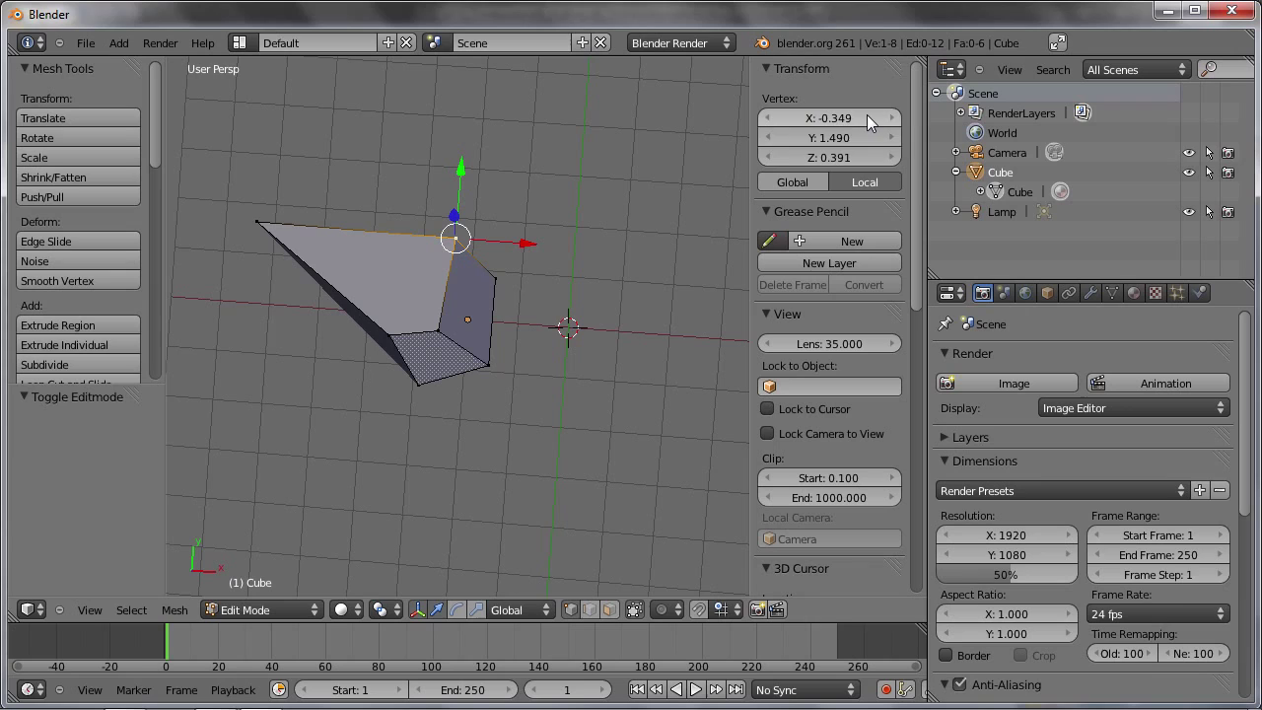
left_click(797, 178)
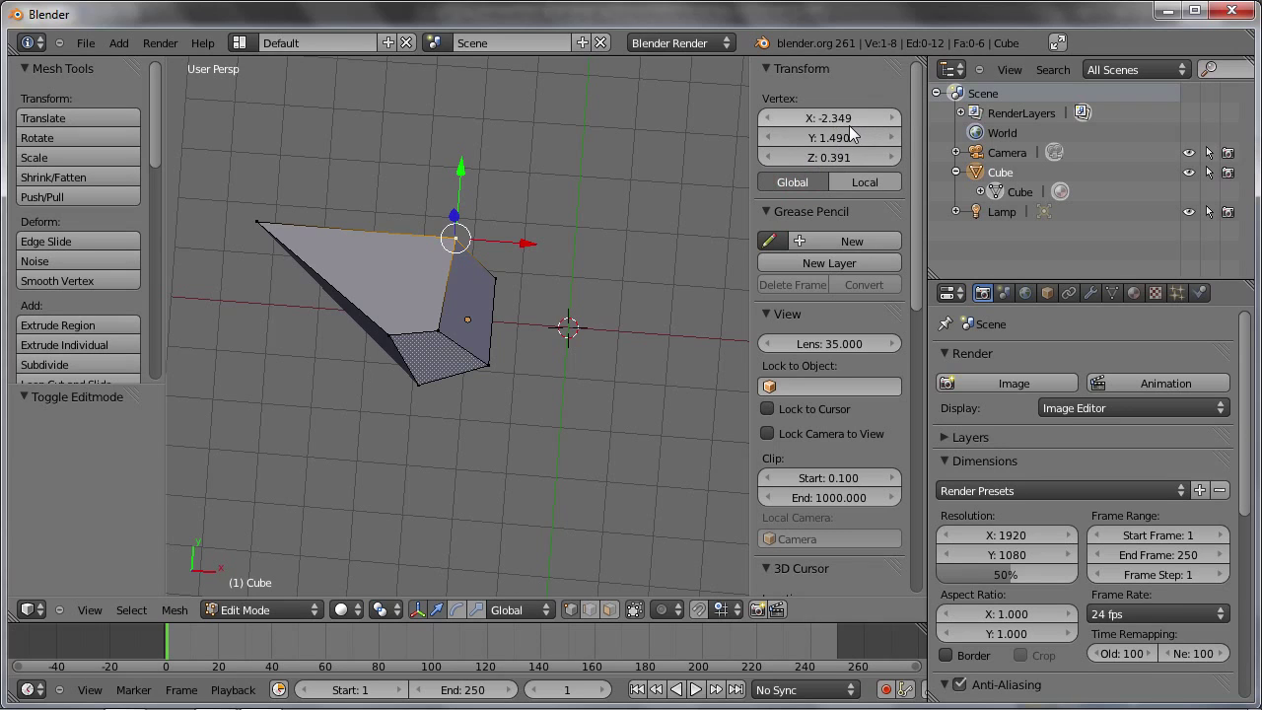
left_click(863, 184)
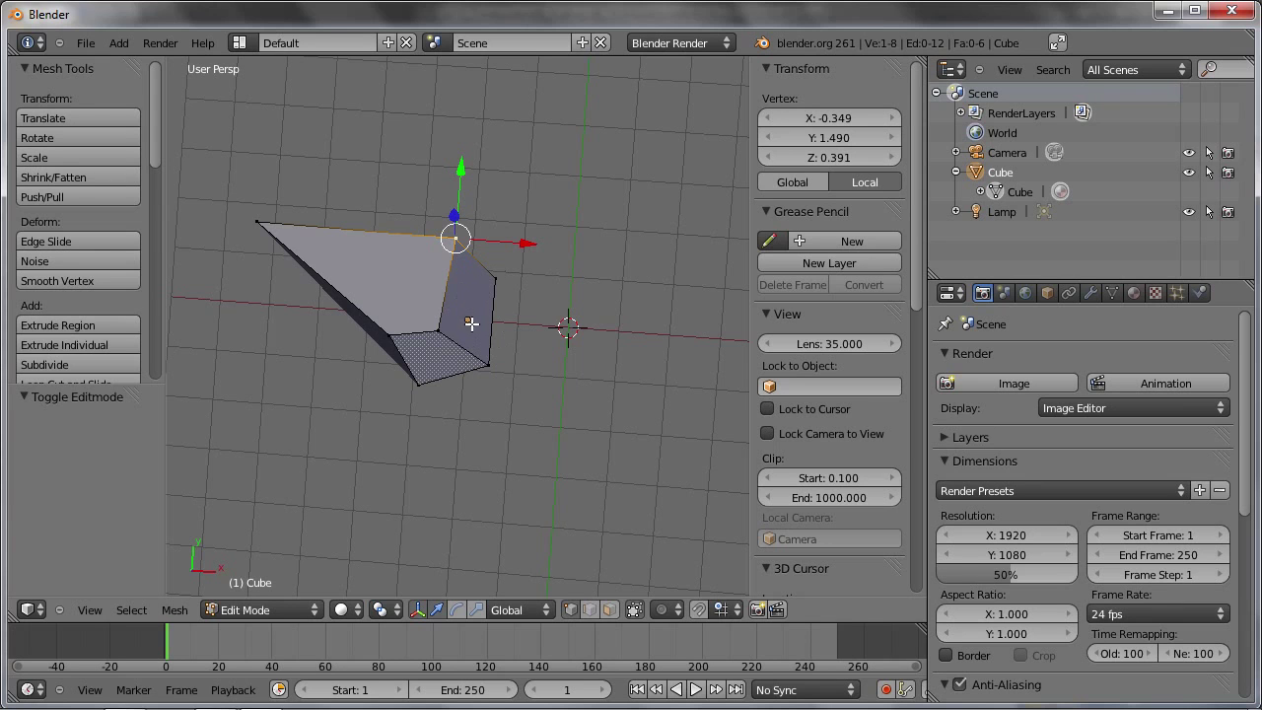
mouse_move(471, 323)
middle_mouse_down()
mouse_move(508, 334)
mouse_move(478, 315)
middle_mouse_up()
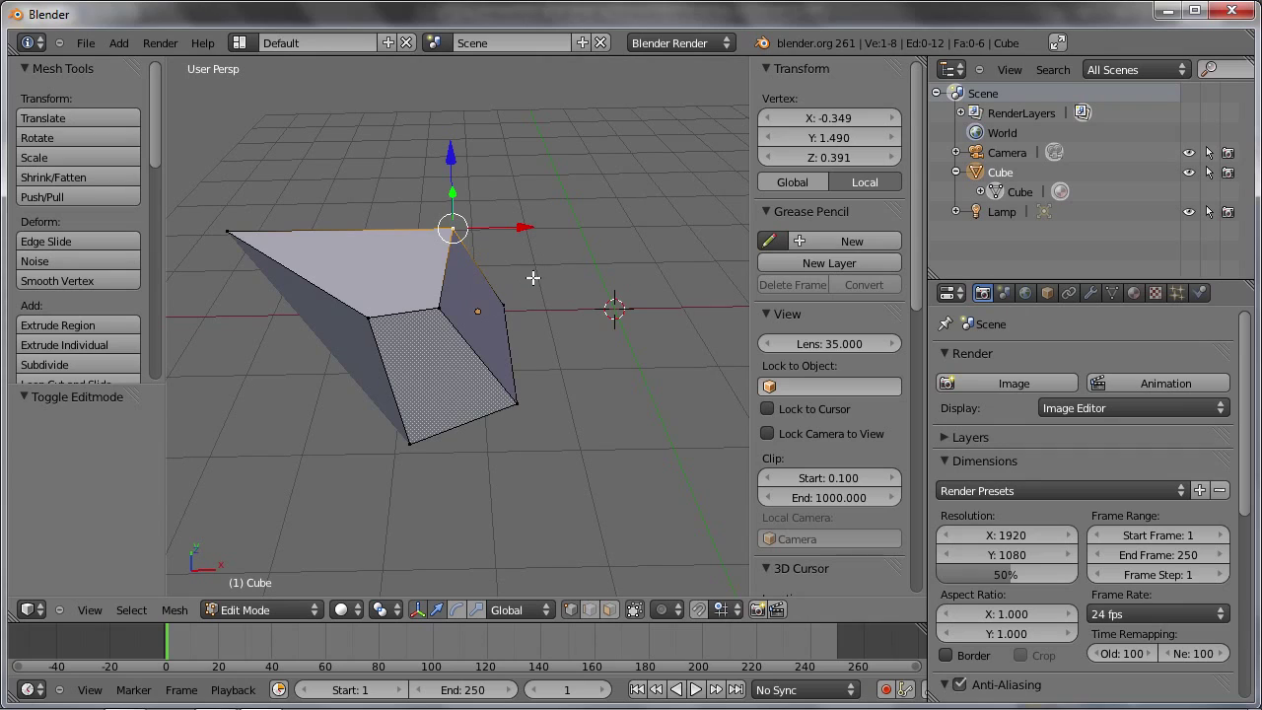
left_click(790, 183)
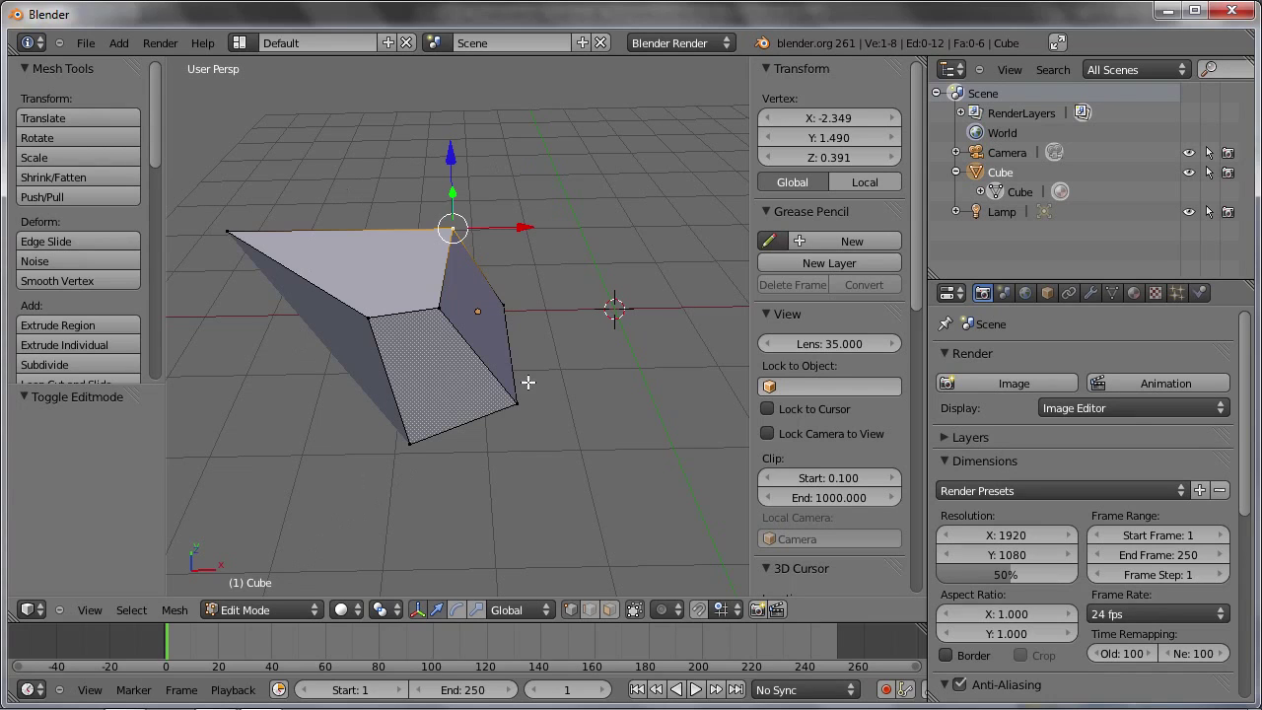
Delete the reshaped Cube from the Outliner and add a new Mesh > Cube at 0, 0, 0
right_click(999, 173)
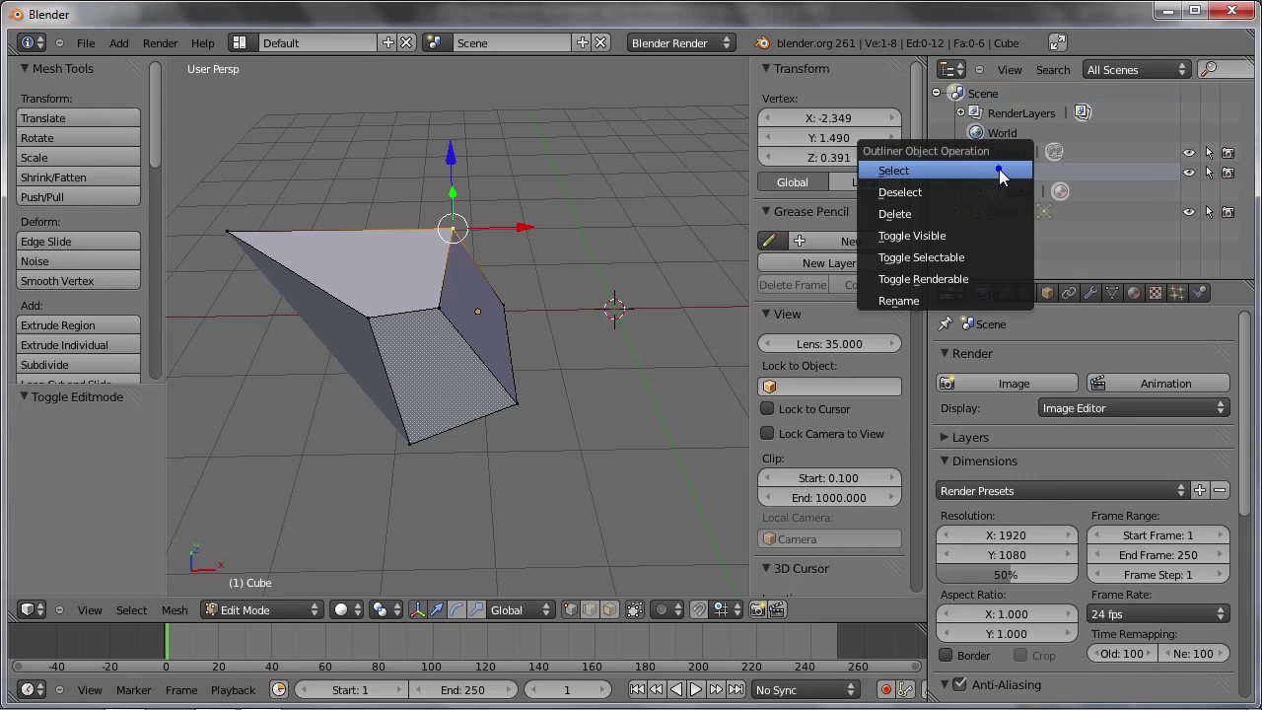
left_click(894, 214)
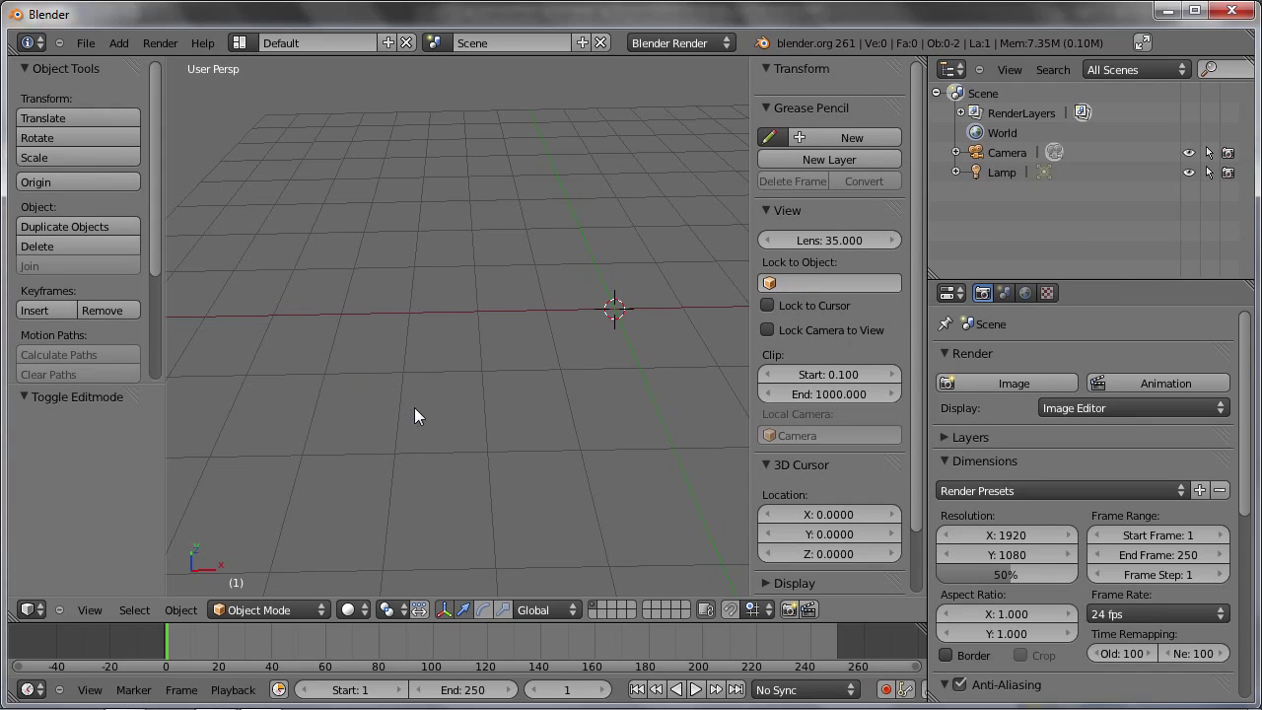
key("shift+a")
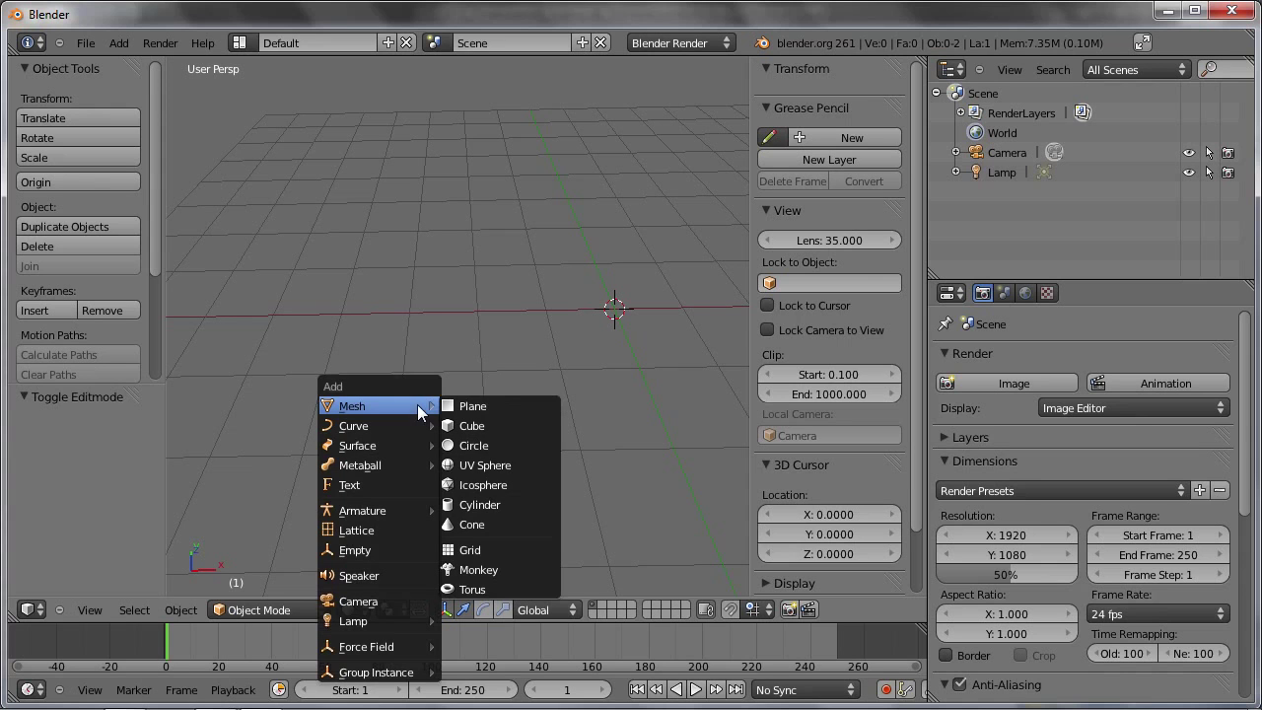
left_click(489, 426)
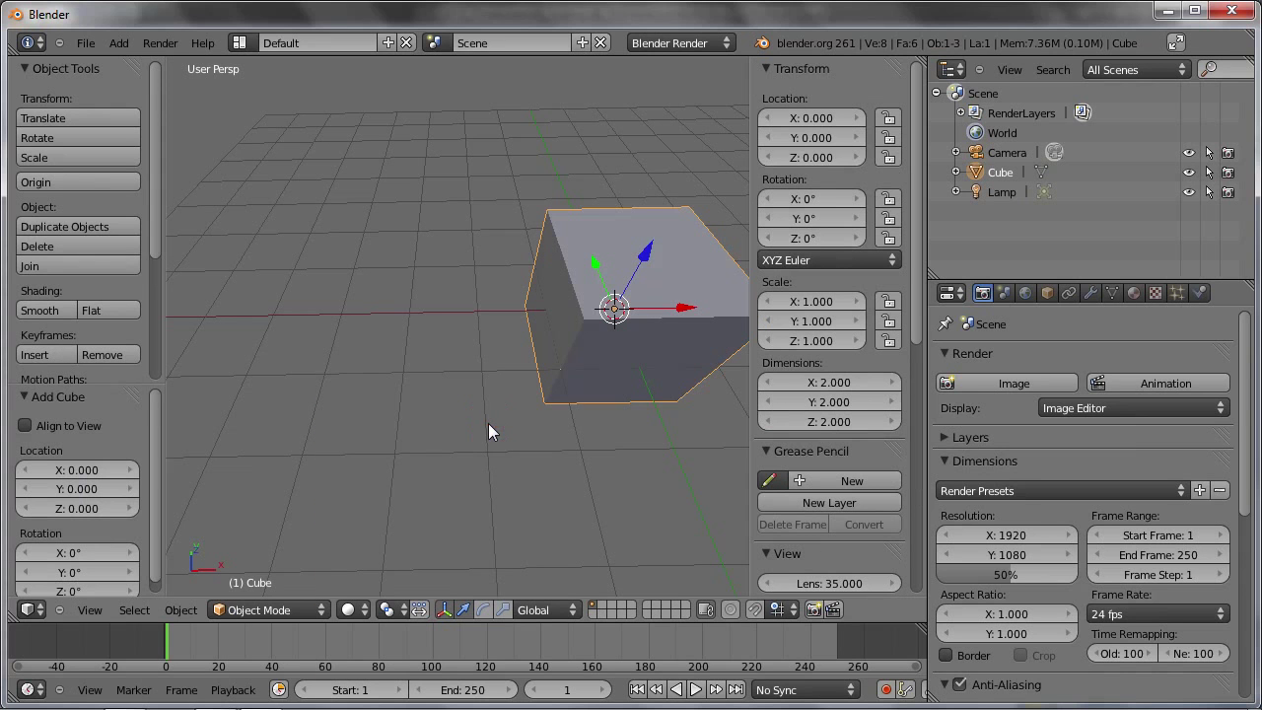
mouse_move(633, 379)
middle_mouse_down()
mouse_move(611, 304)
mouse_move(452, 293)
mouse_move(575, 312)
middle_mouse_up()
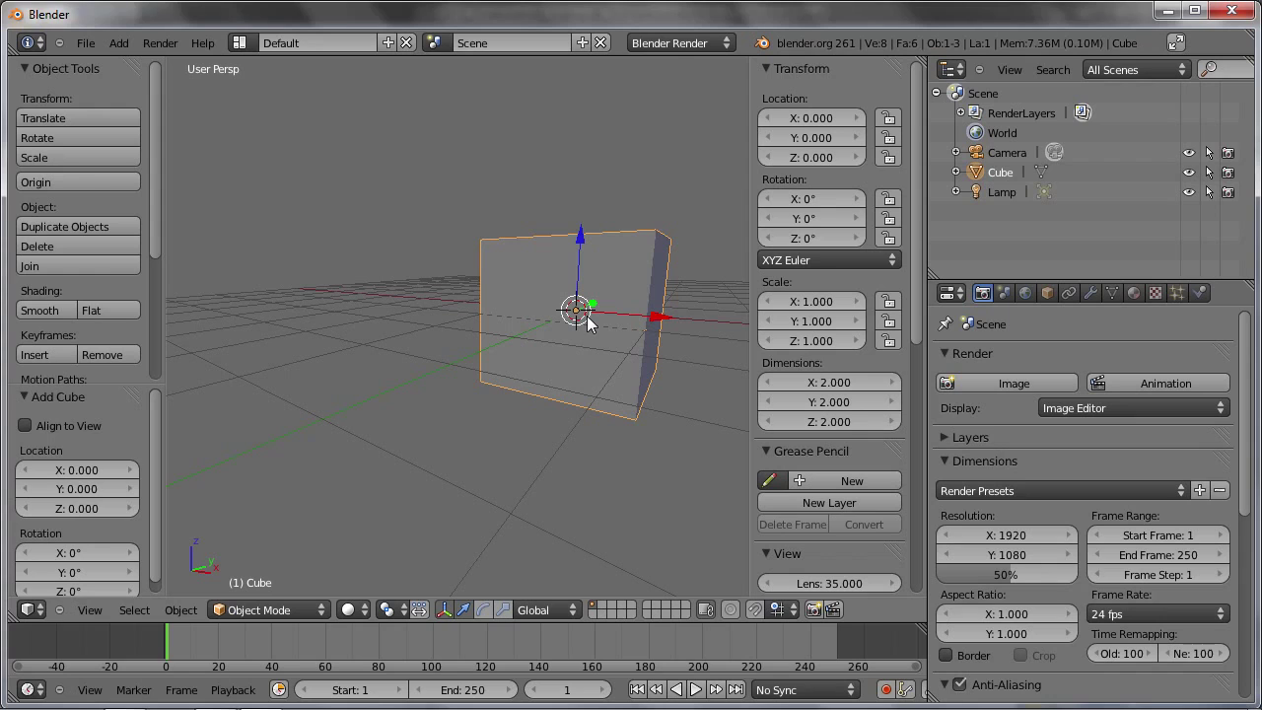
In Edit Mode, move the whole cube mesh -1 along X (G X -1)
key("Tab")
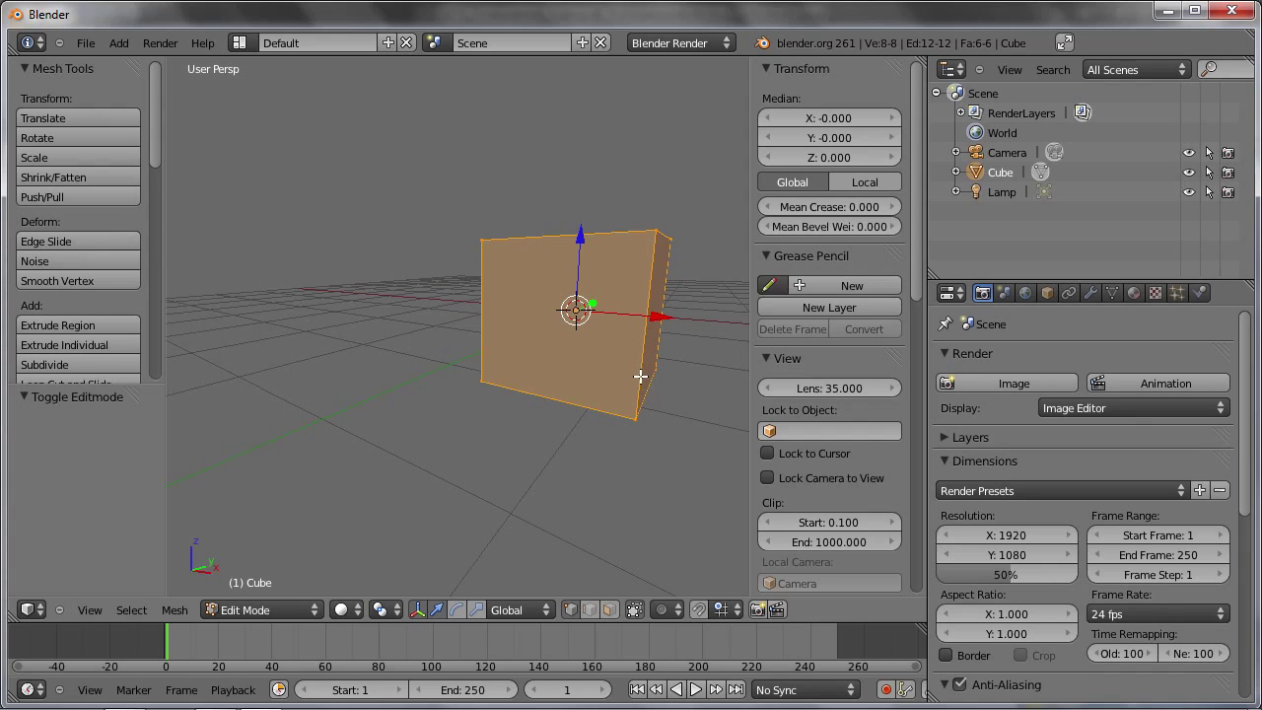
key("g")
key("x")
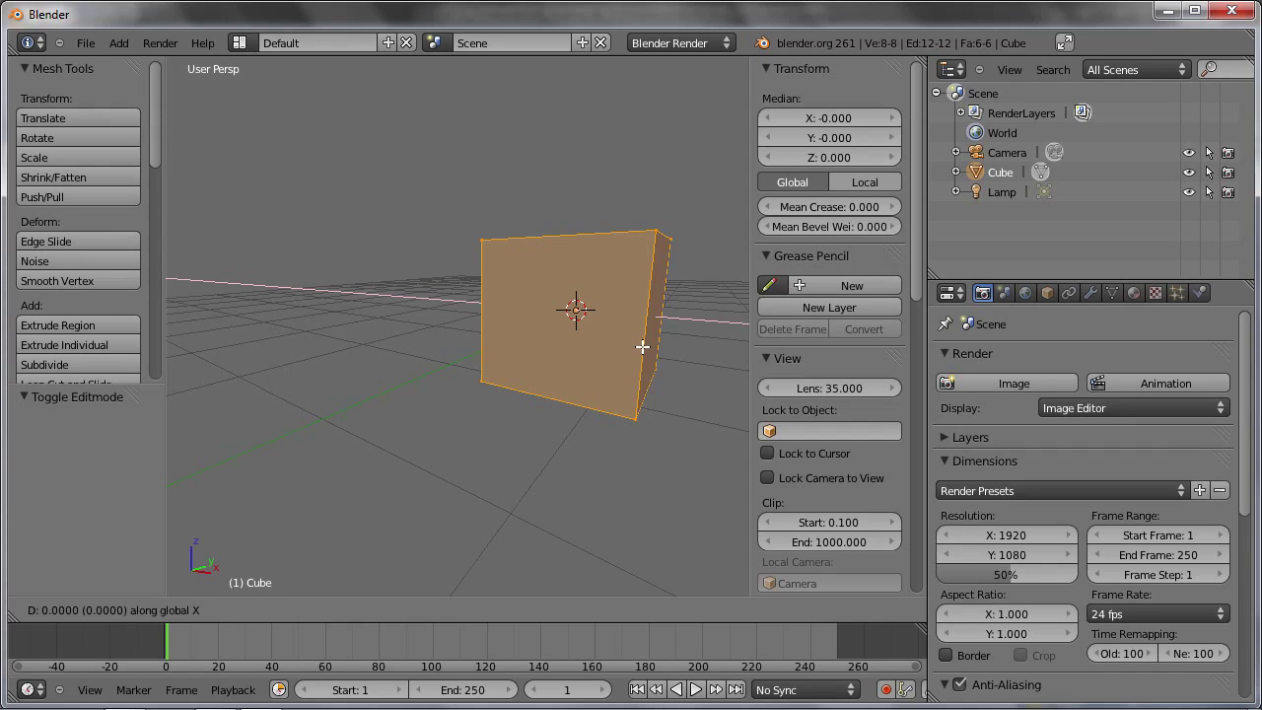
type("1")
type("-")
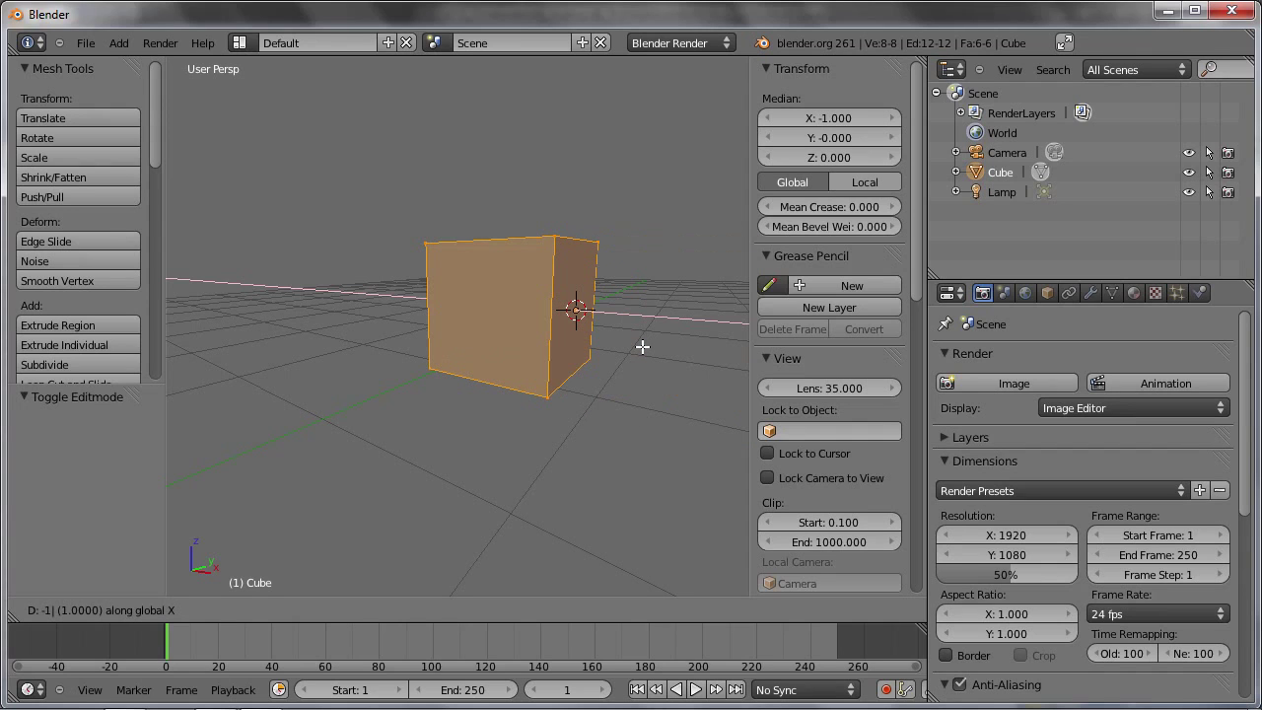
key("Return")
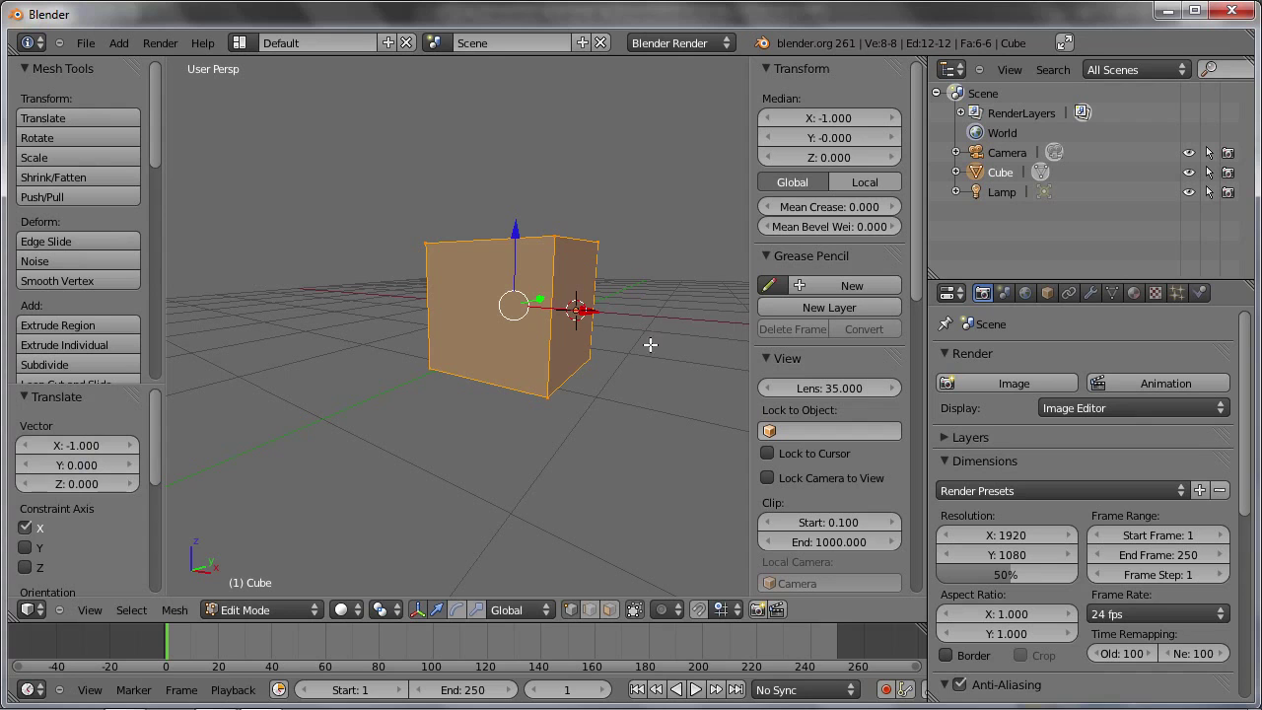
Select the four vertices of the cube's right face
mouse_move(530, 307)
middle_mouse_down()
mouse_move(552, 369)
mouse_move(606, 346)
mouse_move(580, 329)
middle_mouse_up()
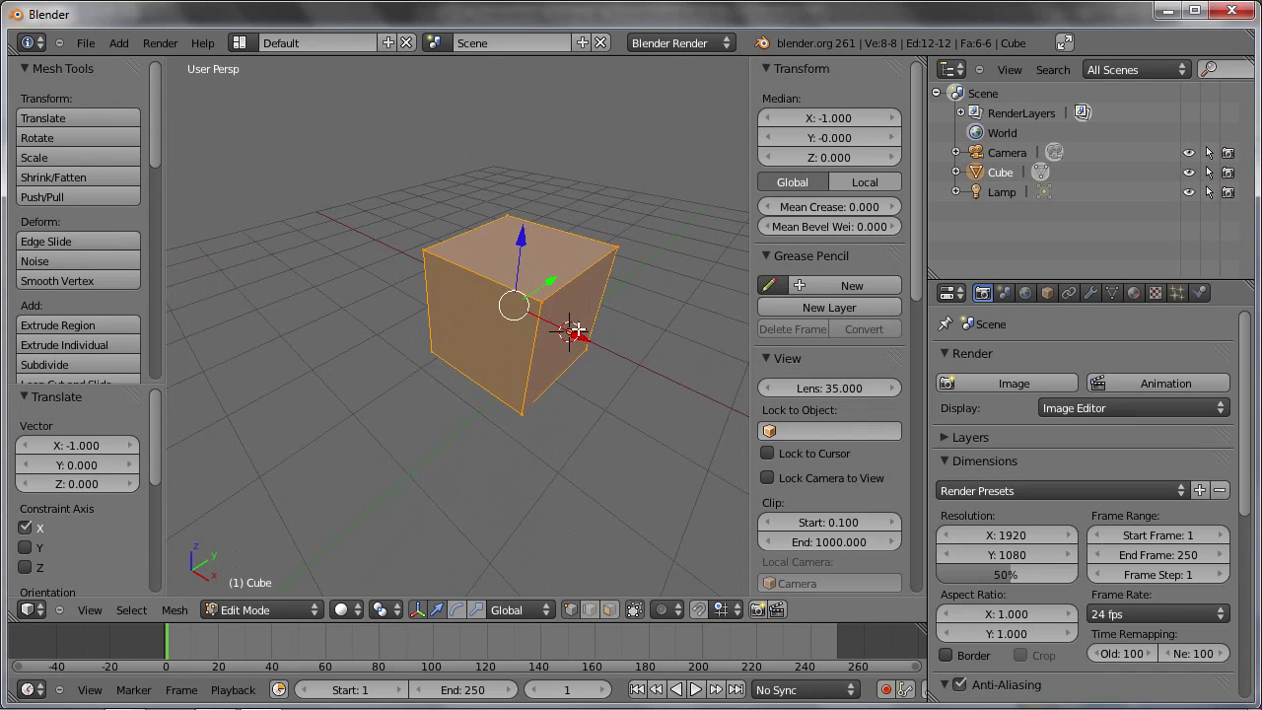
scroll(578, 330, "up", 2)
scroll(505, 280, "up", 2)
scroll(505, 280, "up", 2)
right_click(491, 246)
right_click(705, 148, "shift")
right_click(613, 375, "shift")
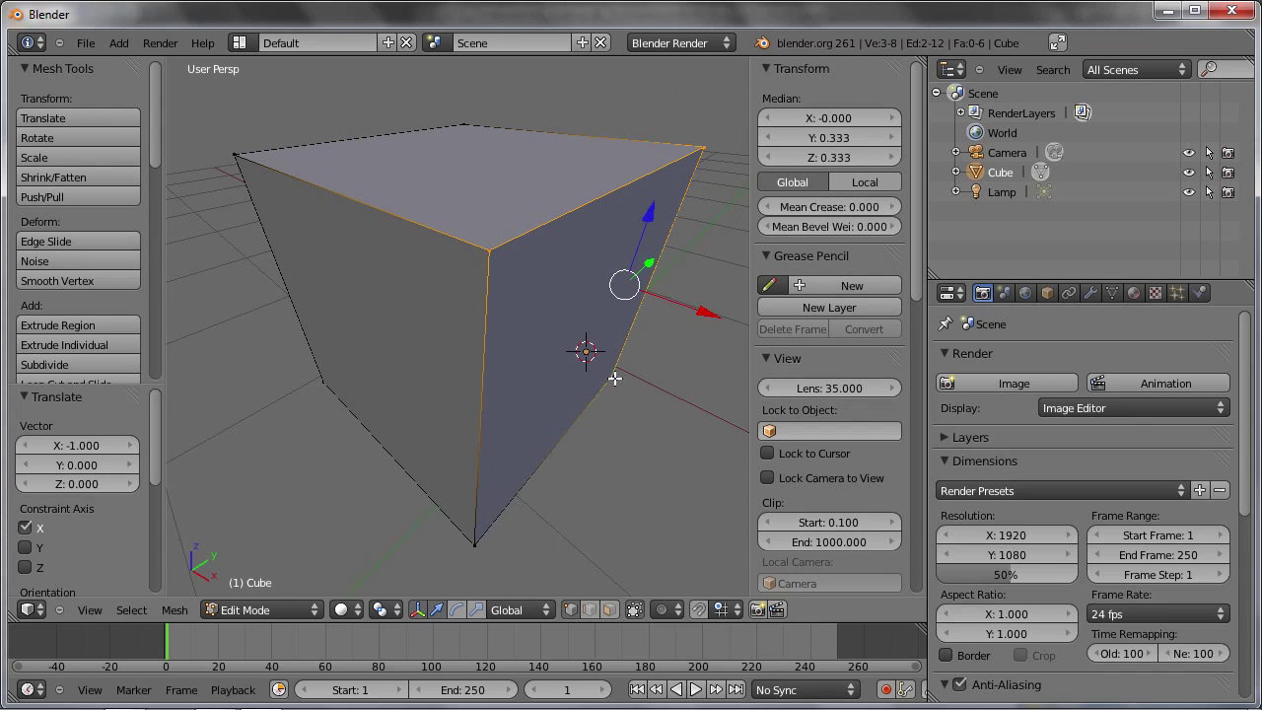
right_click(475, 544, "shift")
scroll(603, 353, "up", 1)
scroll(604, 353, "up", 2)
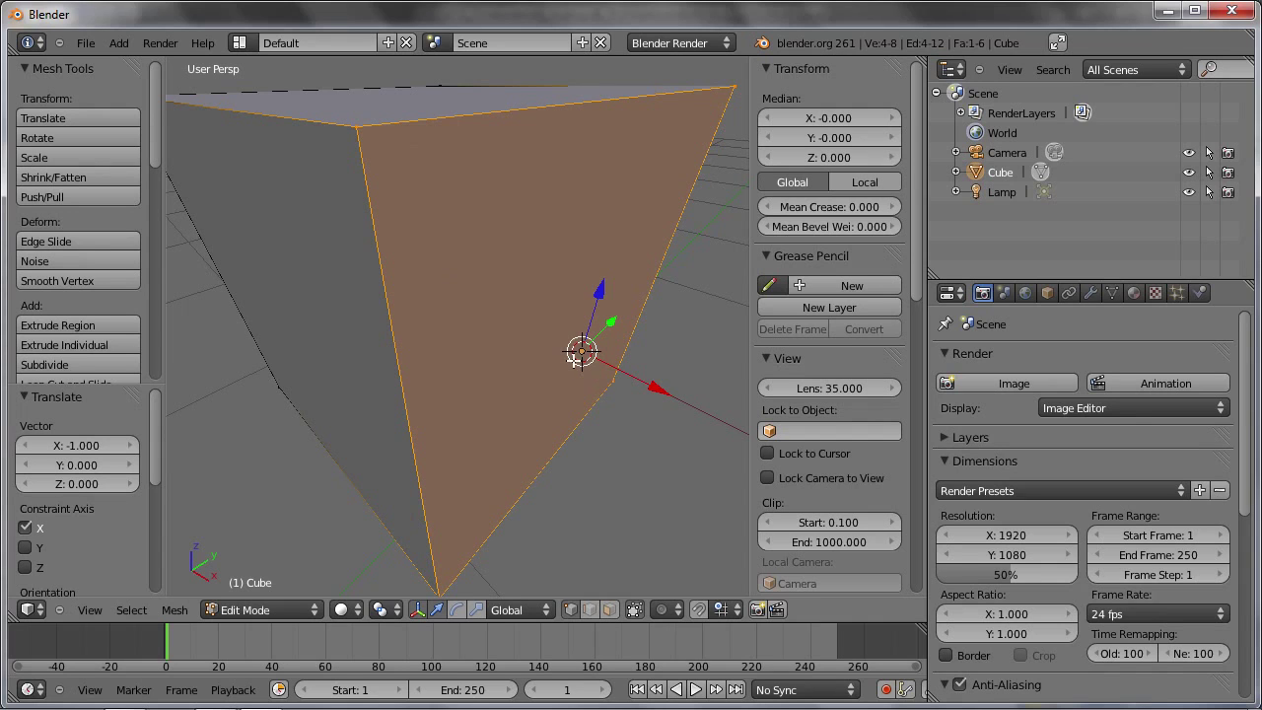
scroll(577, 349, "down", 3)
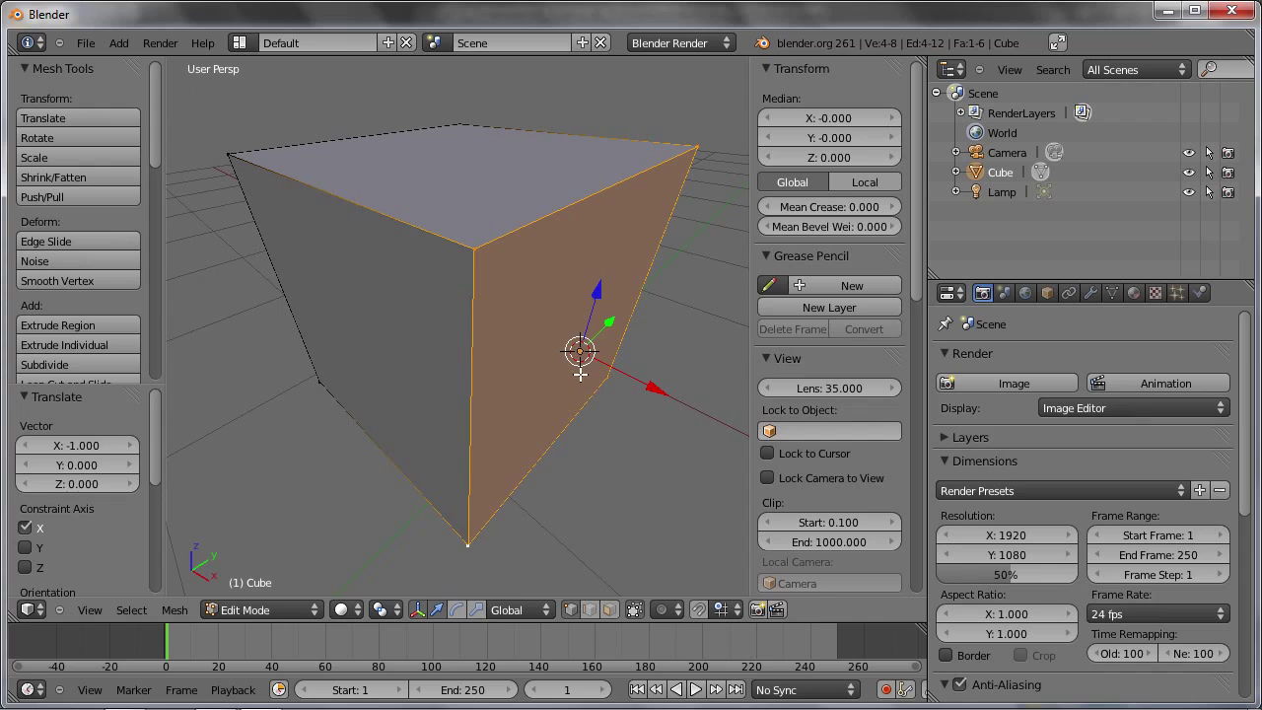
scroll(578, 352, "down", 2)
scroll(578, 352, "down", 1)
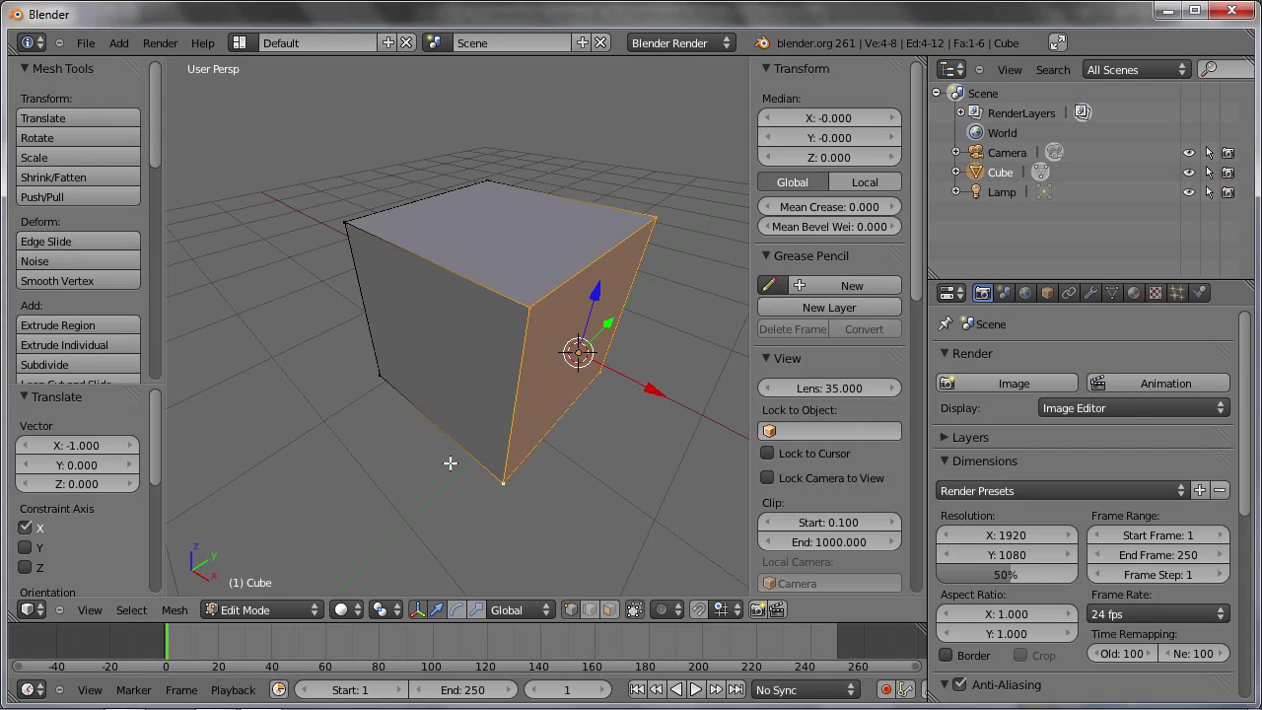
Switch back to Object Mode and move the Cube along X to -2.000
left_click(232, 612)
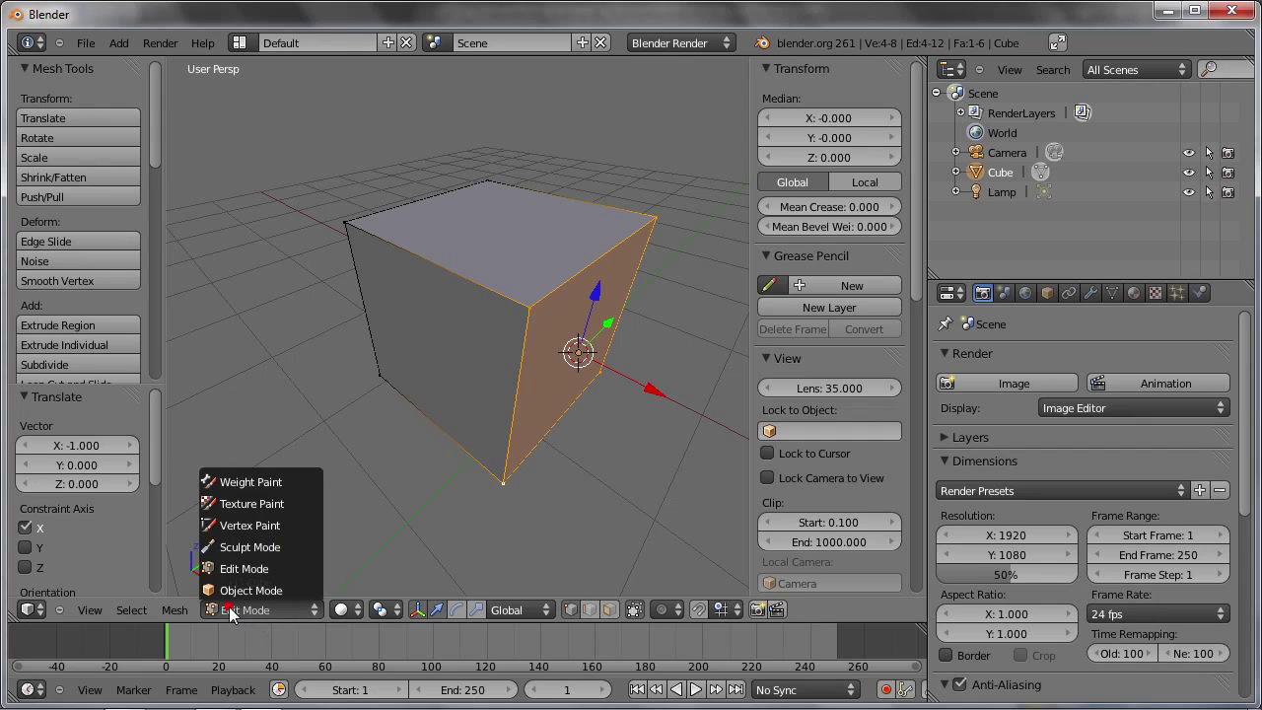
left_click(222, 592)
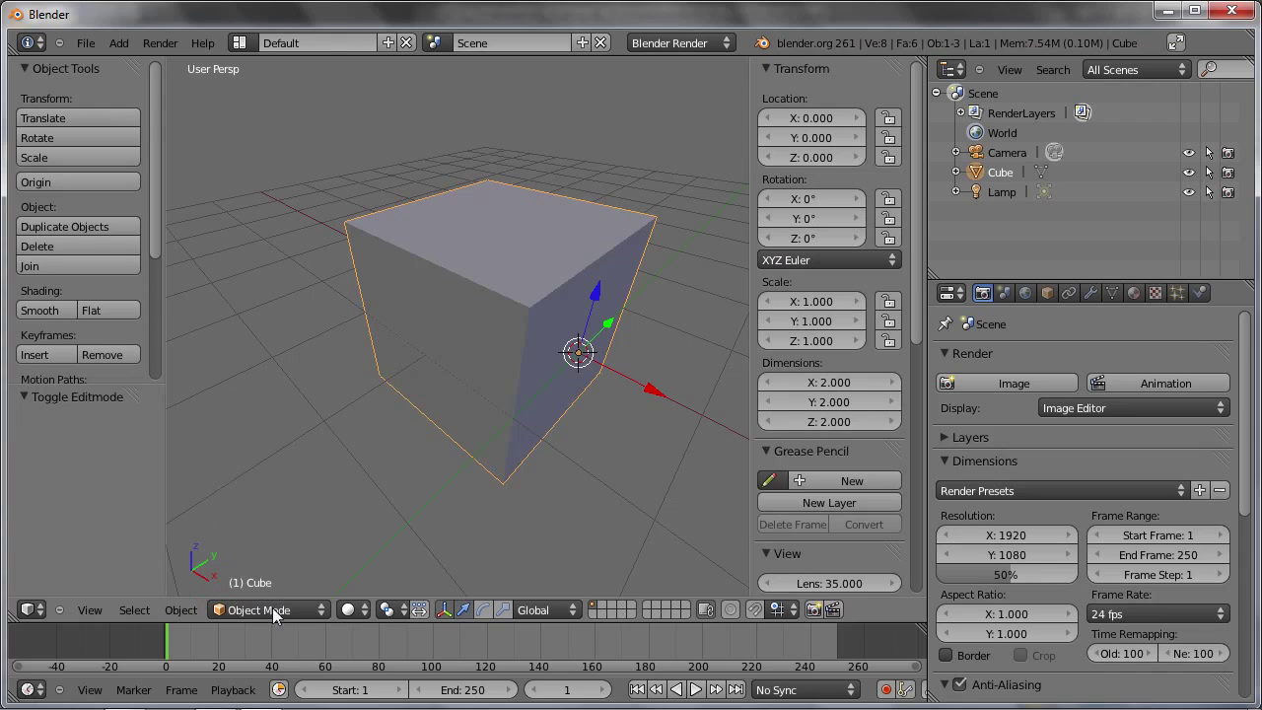
mouse_move(659, 391)
left_mouse_down()
mouse_move(597, 383)
mouse_move(494, 314)
left_mouse_up()
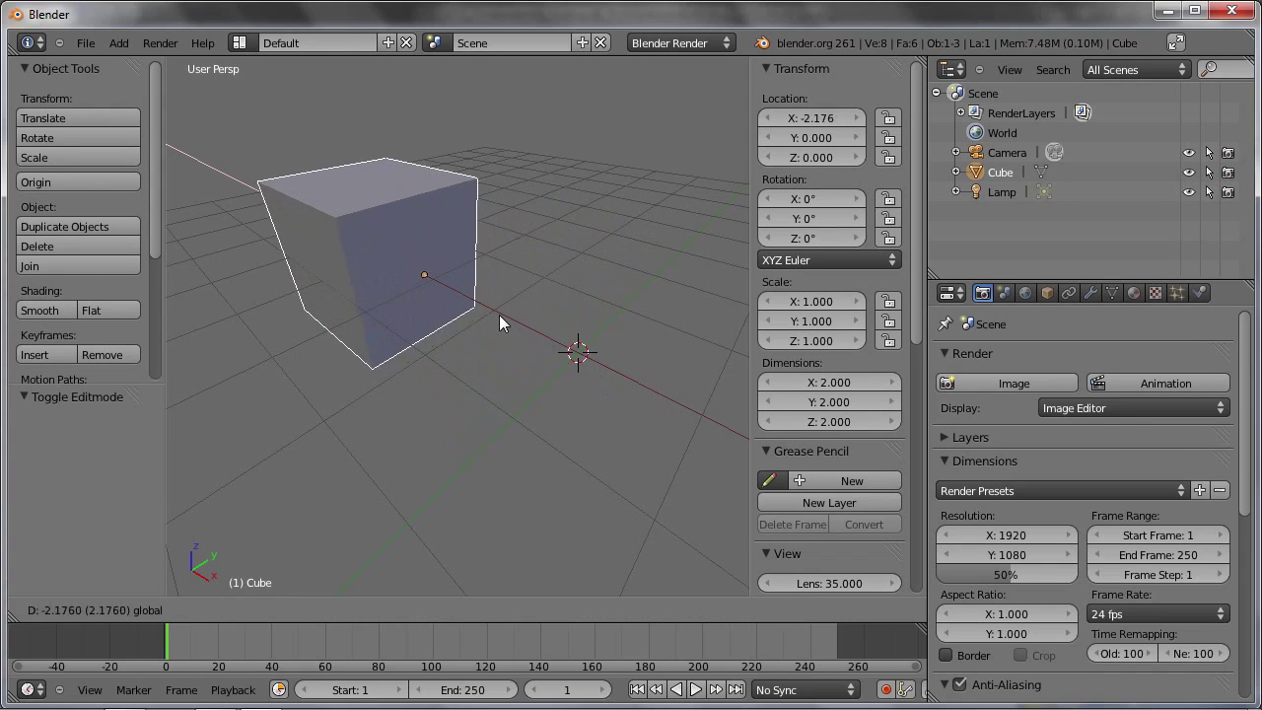
key("x")
type("x")
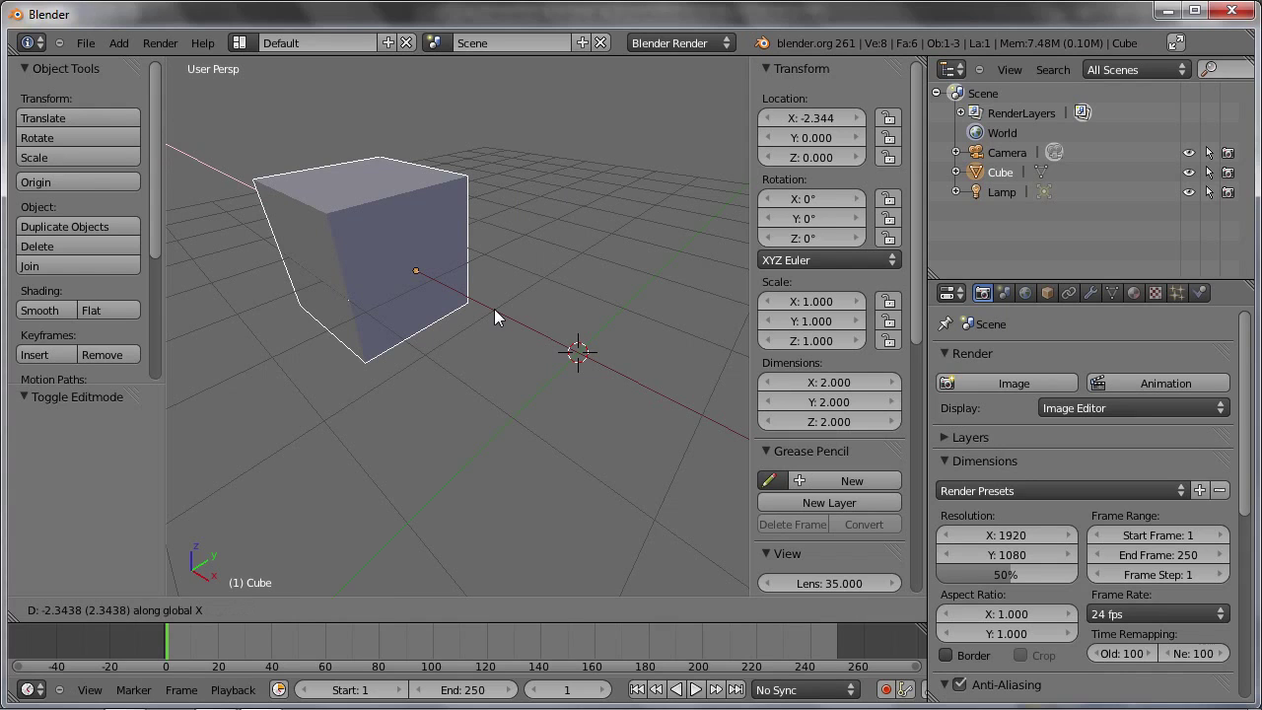
type("2")
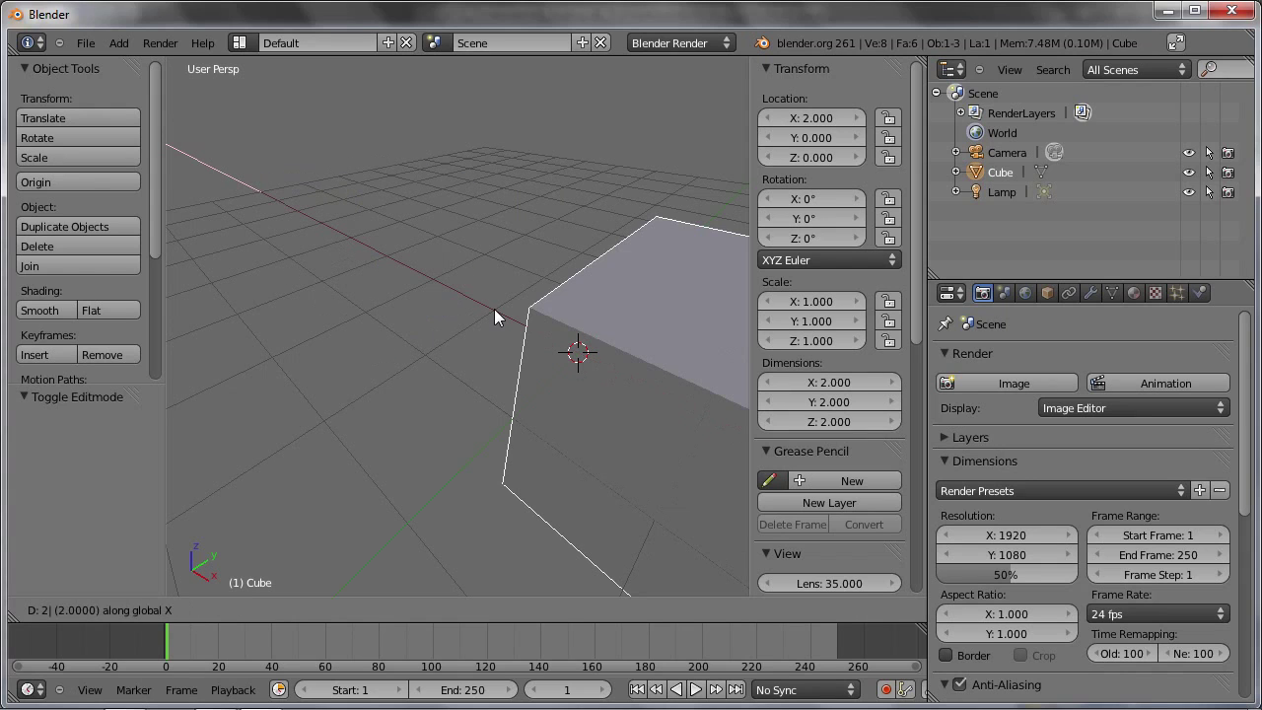
type("-")
key("Return")
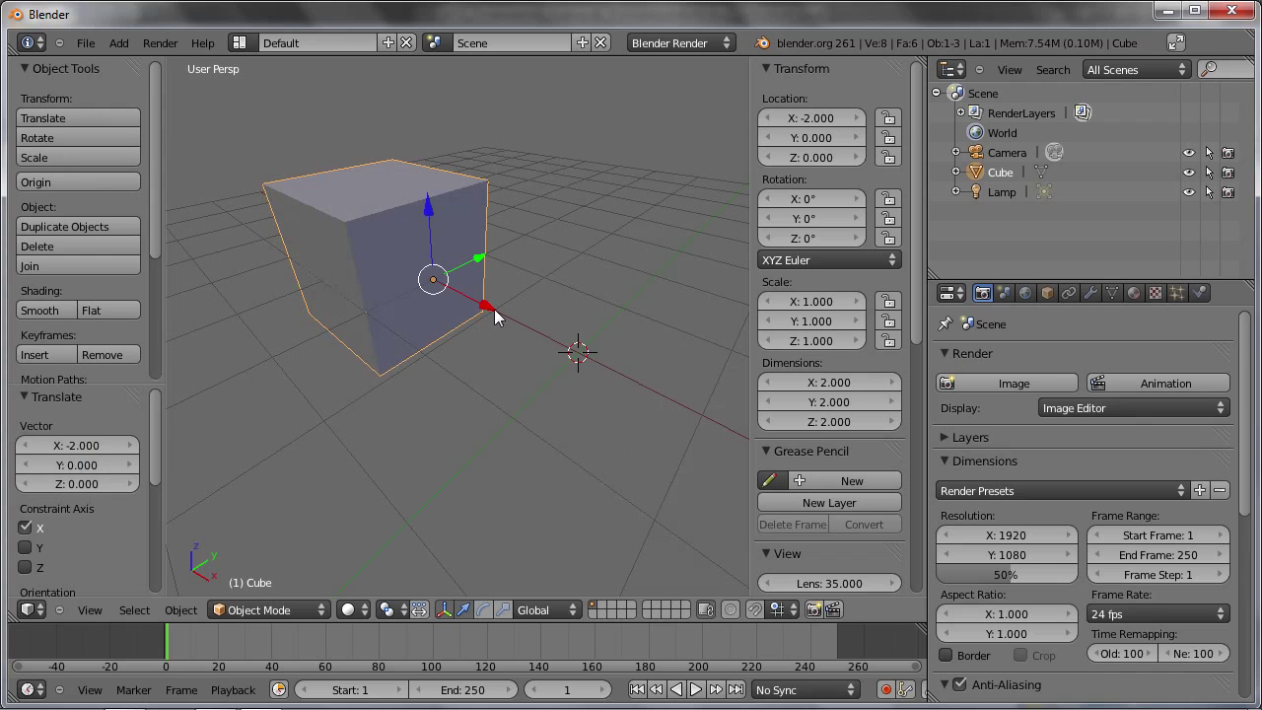
middle_click_drag(496, 316, 582, 301)
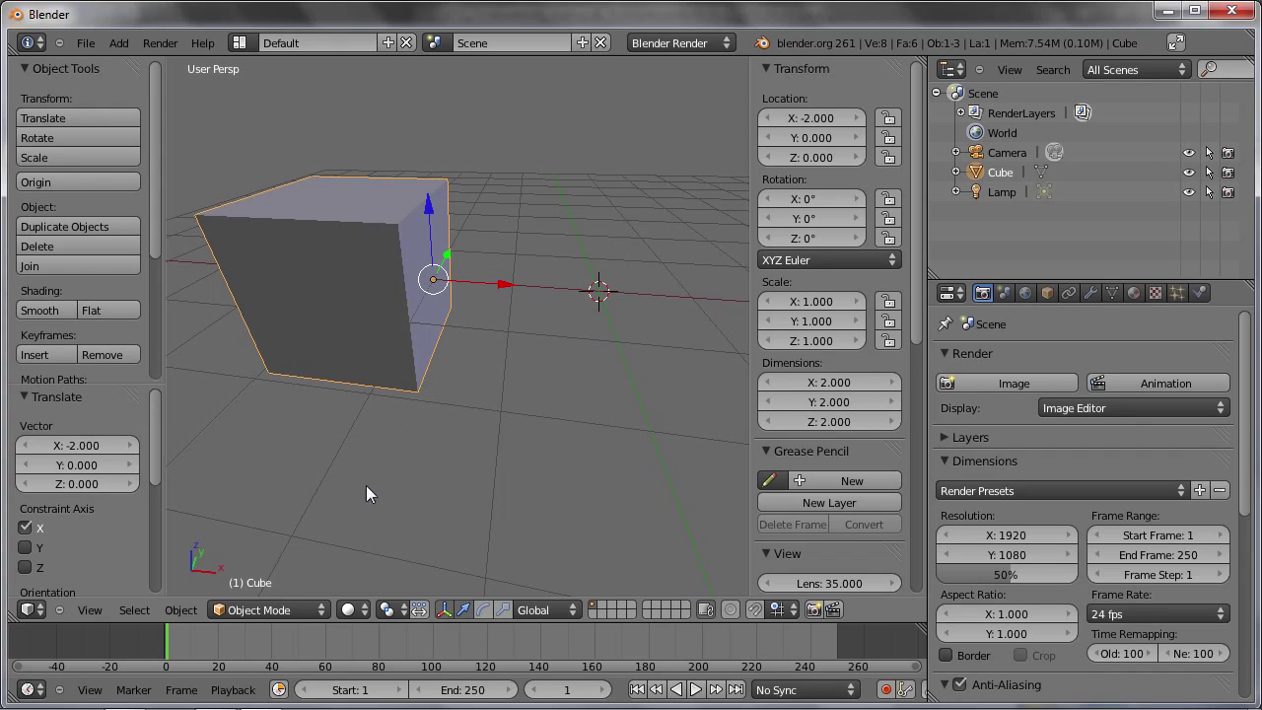
left_click(283, 616)
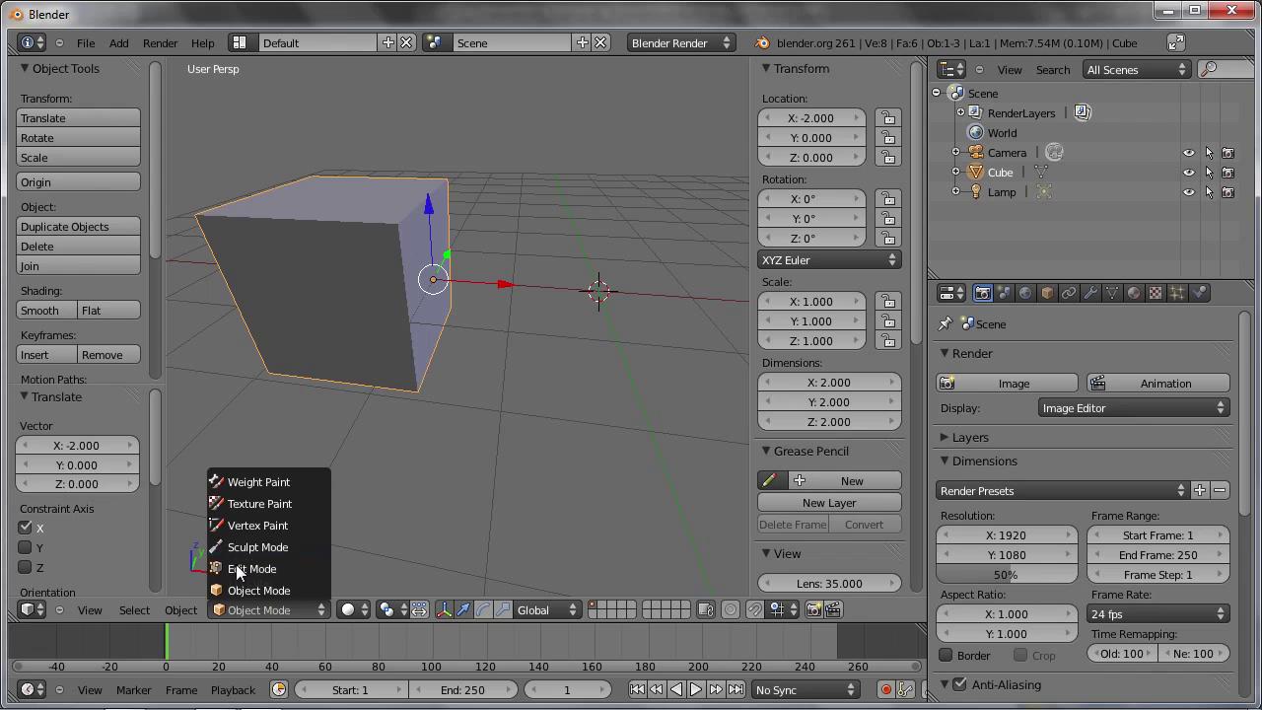
Enter Edit Mode, select the top-front vertex and show its coordinates in Local space
left_click(242, 568)
right_click(445, 176)
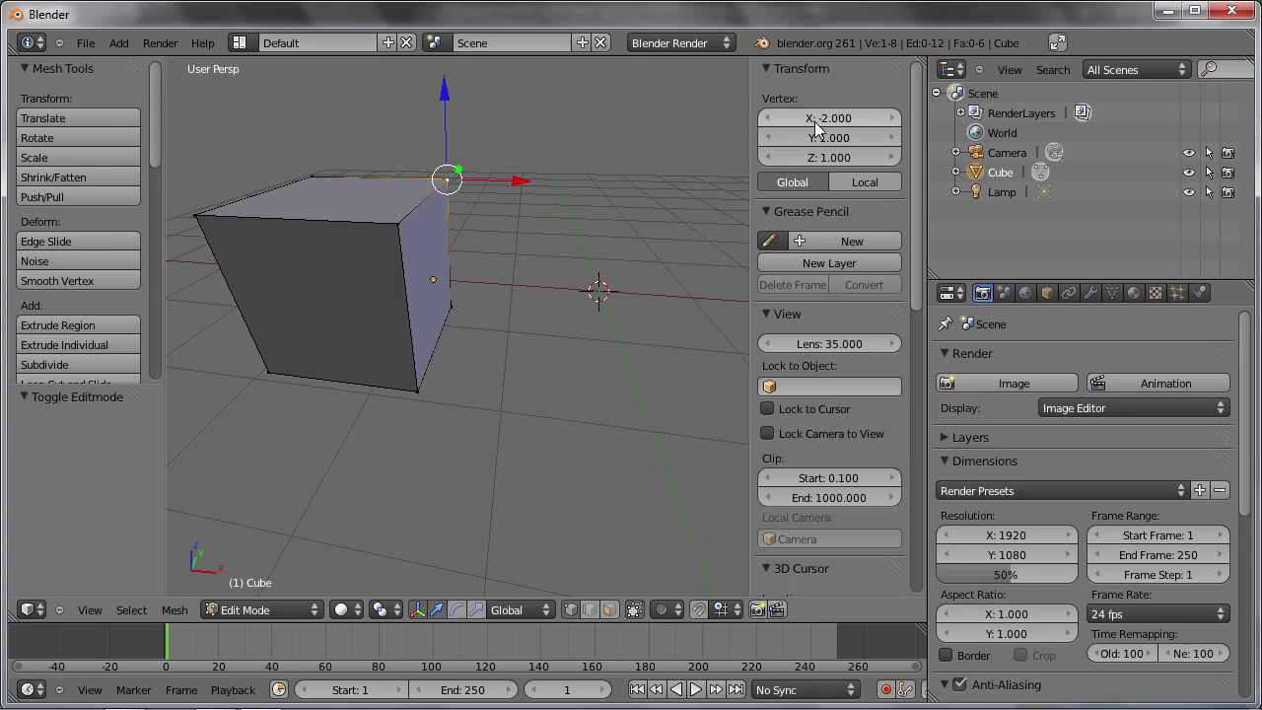
left_click(865, 185)
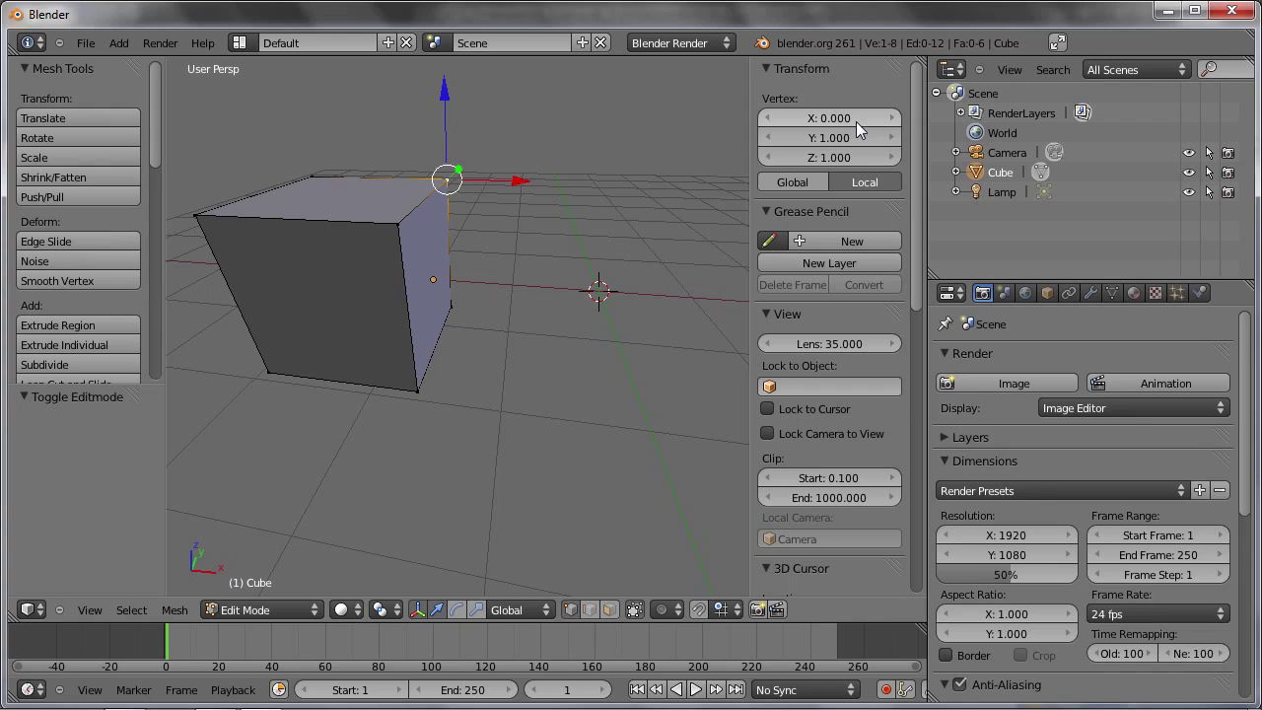
key("Tab")
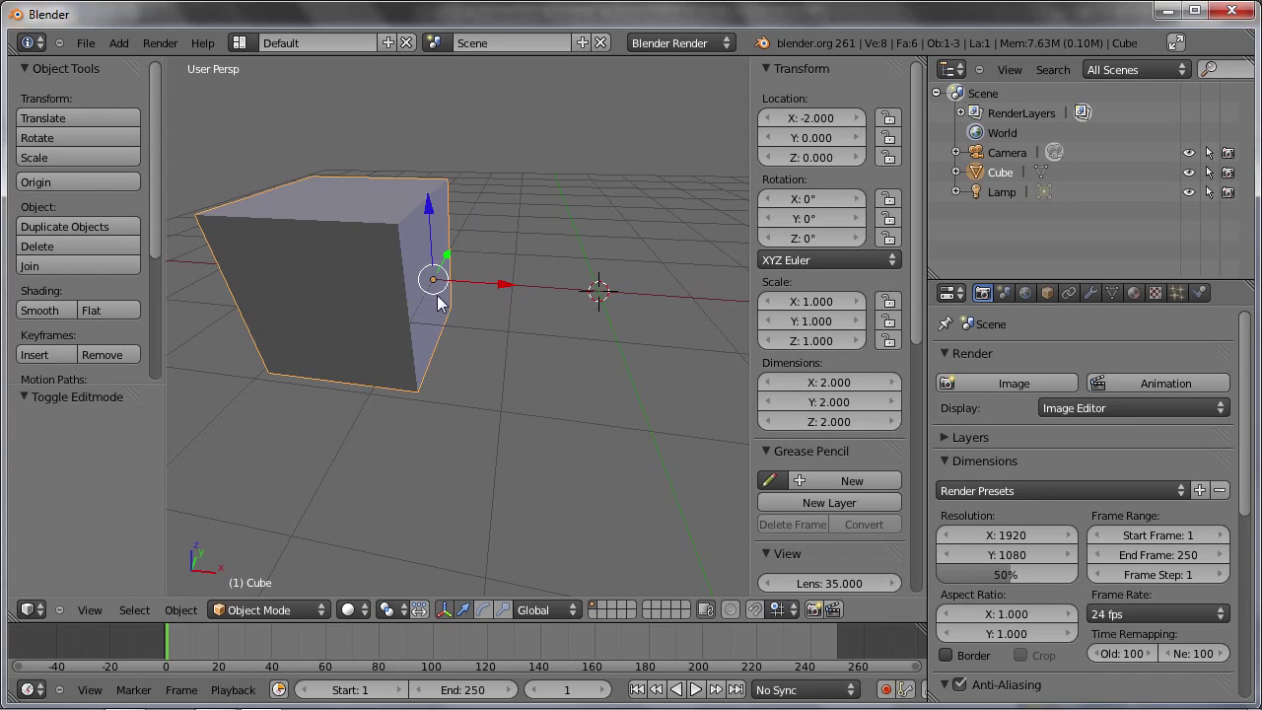
Back in Edit Mode, select the top corner vertex and expand Cube in the Outliner to list Cube.001
key("Tab")
left_click(400, 225, "shift")
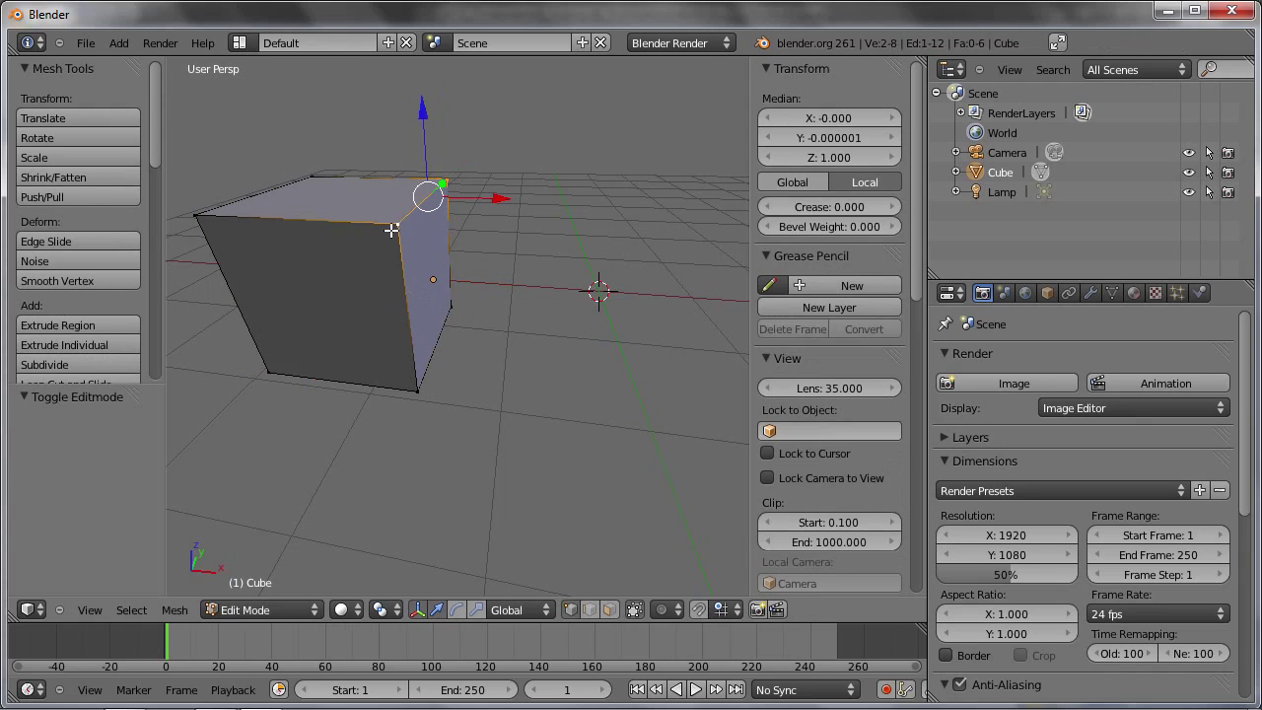
left_click(452, 303, "shift")
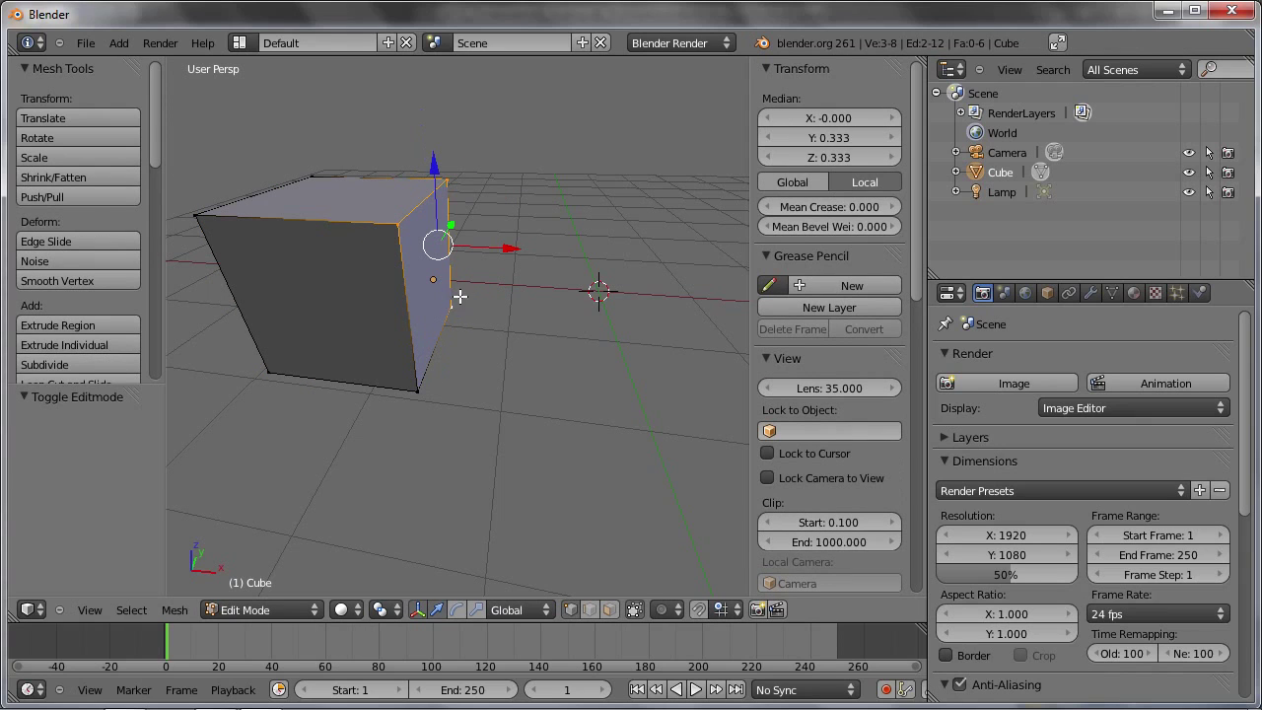
right_click(446, 178)
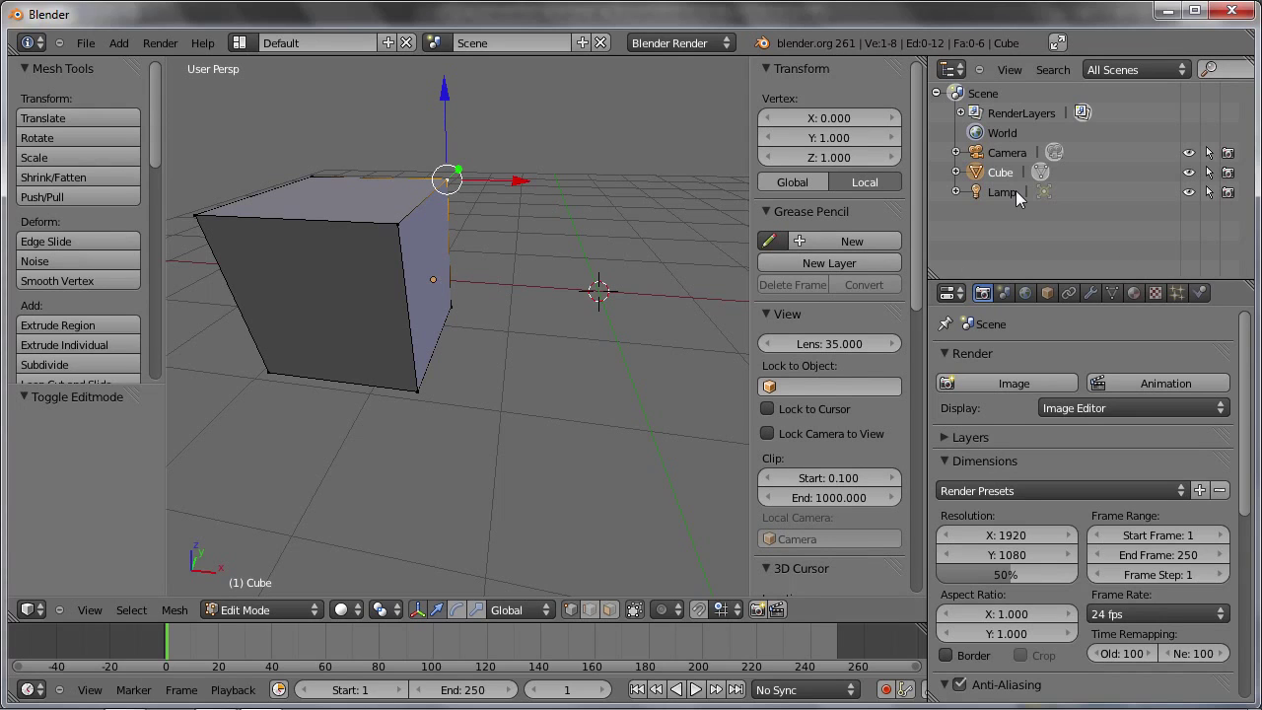
left_click(956, 172)
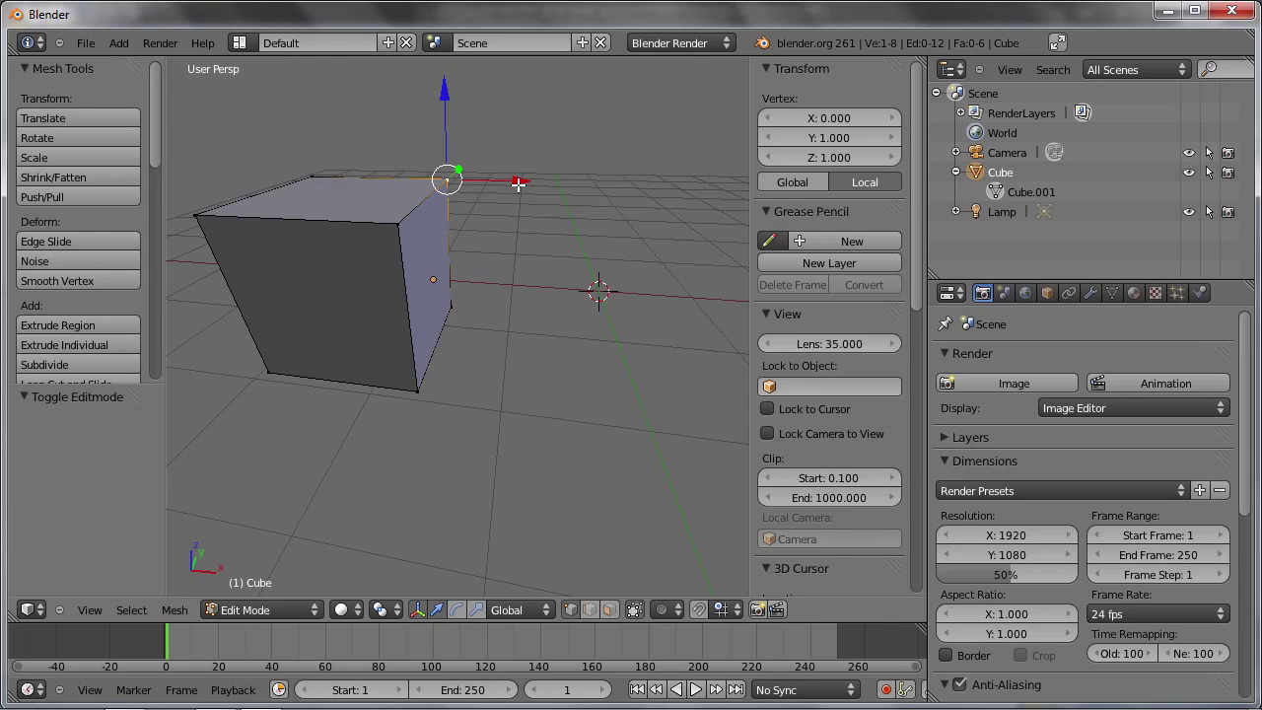
Slide the top vertex along X, then set its X coordinate to -1.000
left_click_drag(520, 180, 444, 194)
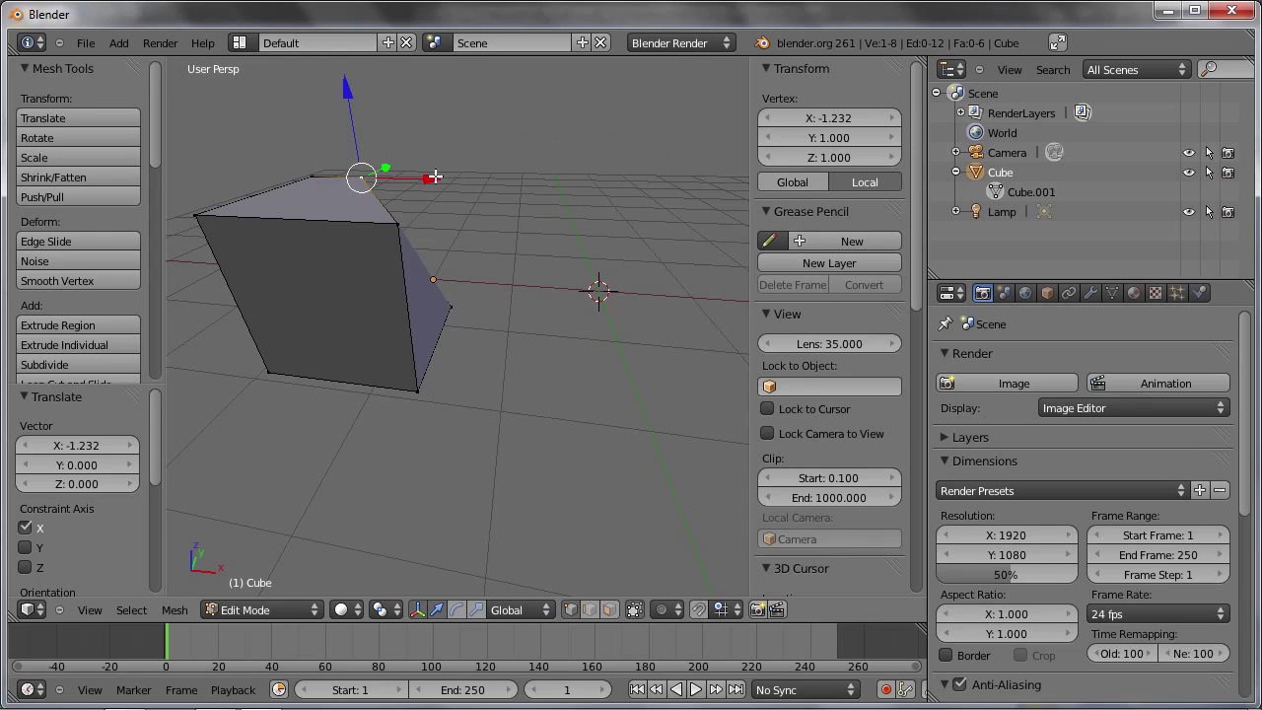
left_click(826, 117)
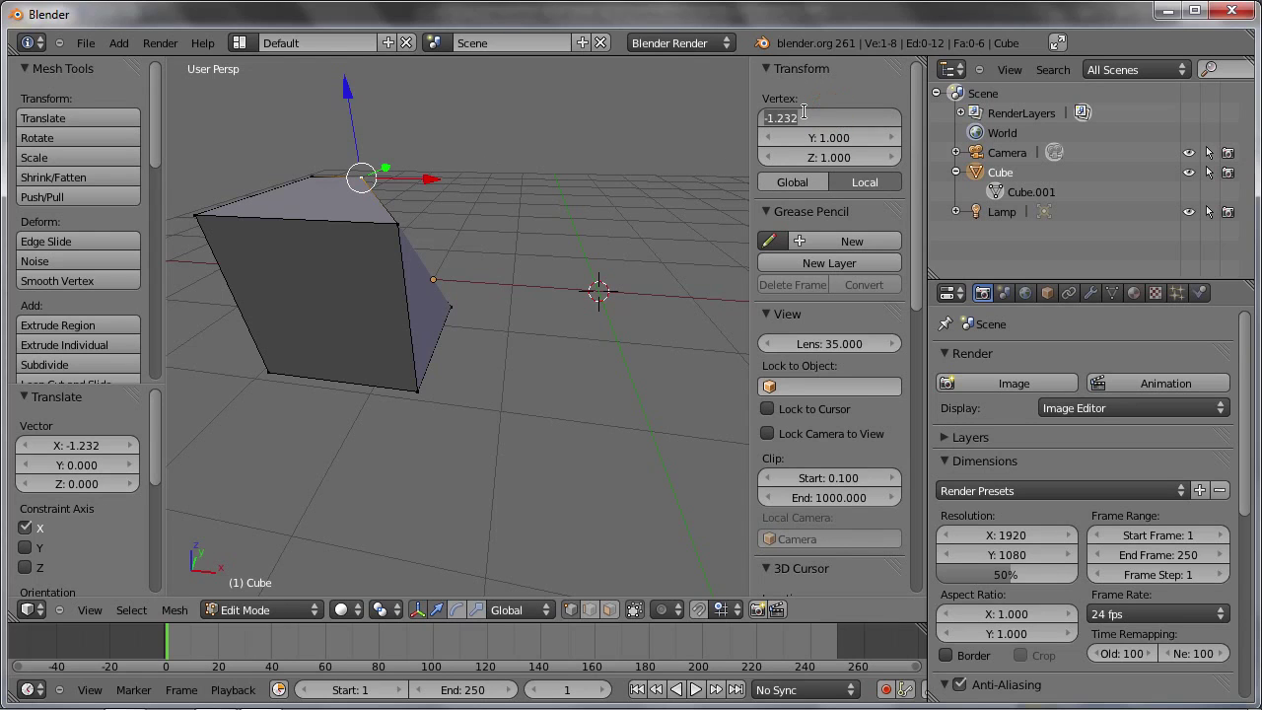
type("-1")
key("Return")
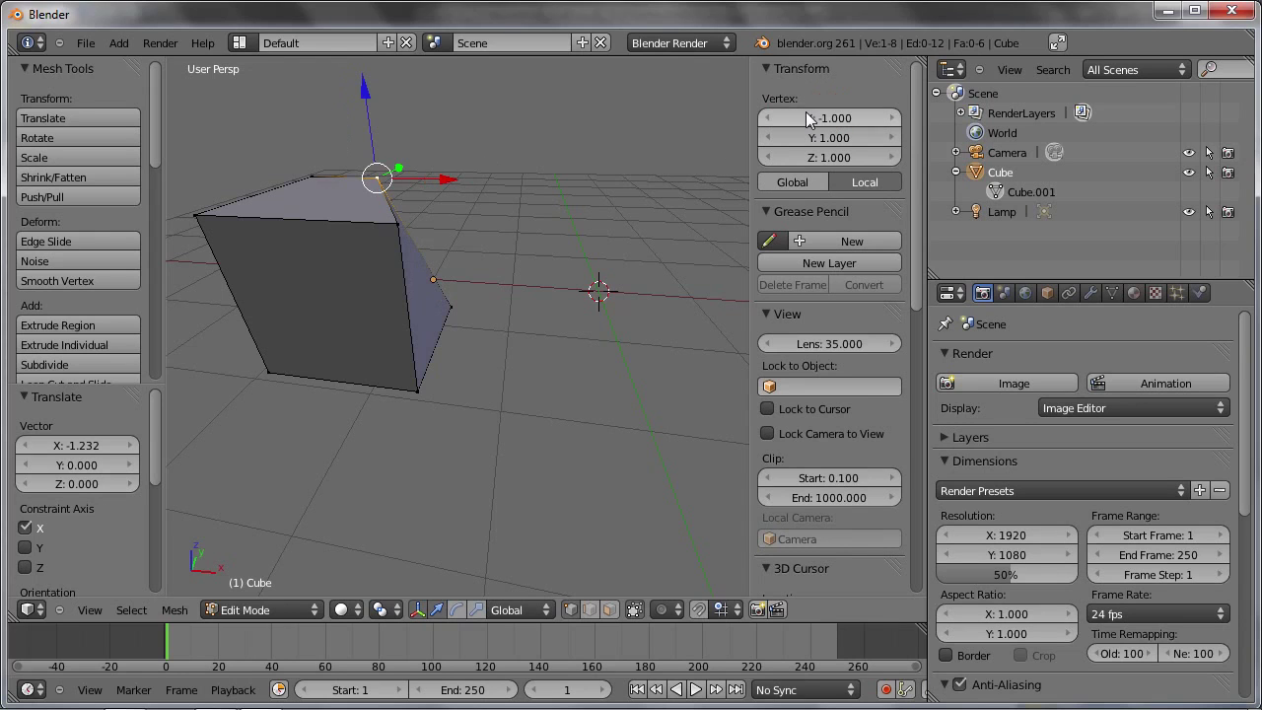
middle_click_drag(595, 191, 243, 241)
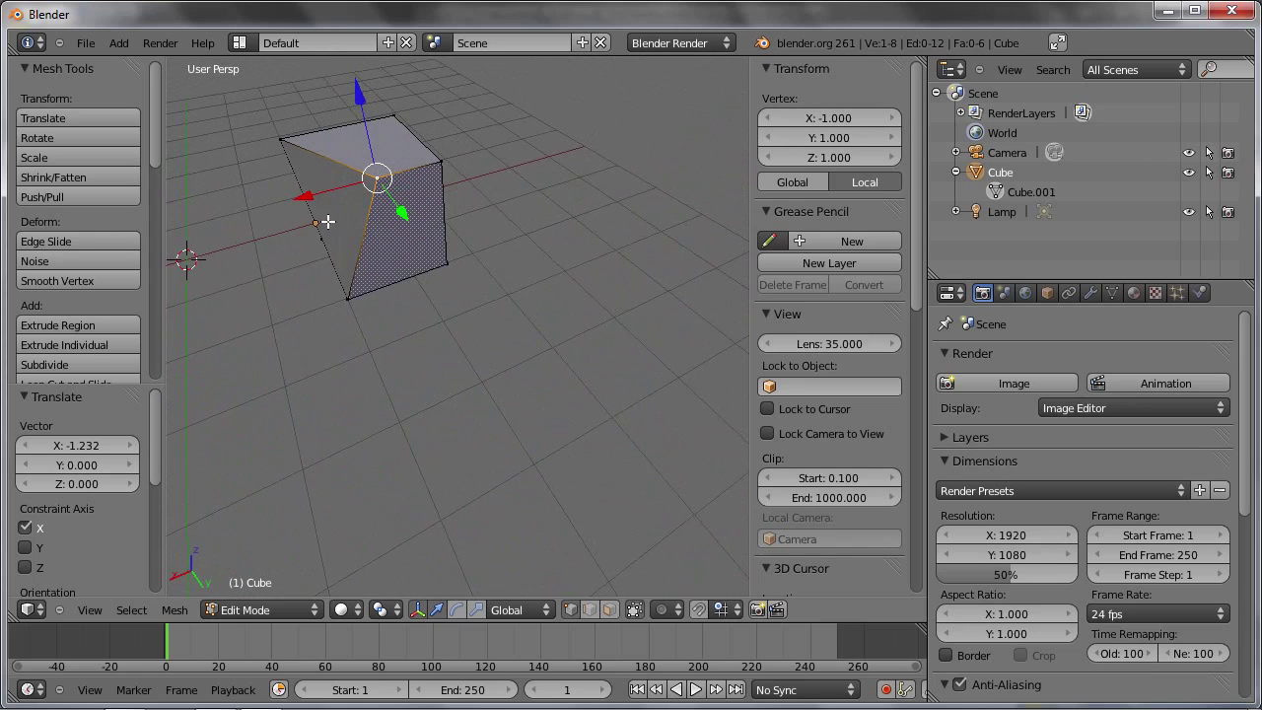
middle_click_drag(330, 221, 311, 234)
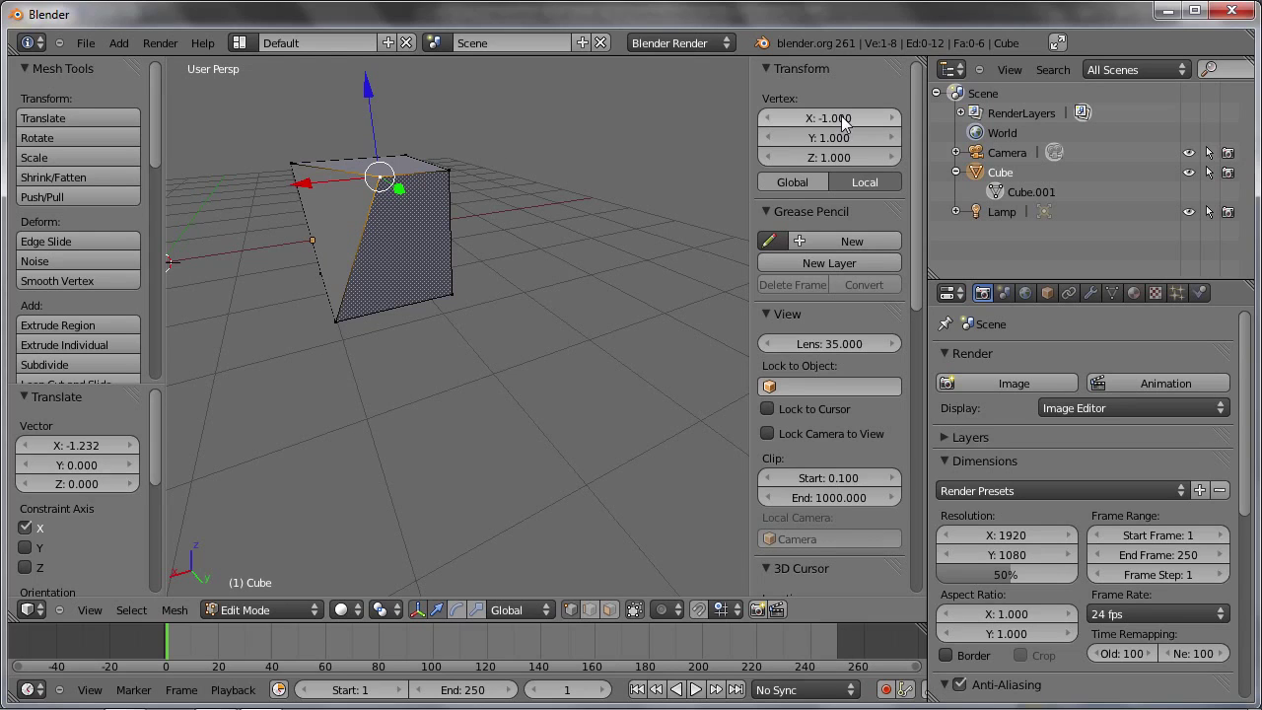
Compare Global and Local values, then set the vertex's local X to 1.000
left_click(806, 179)
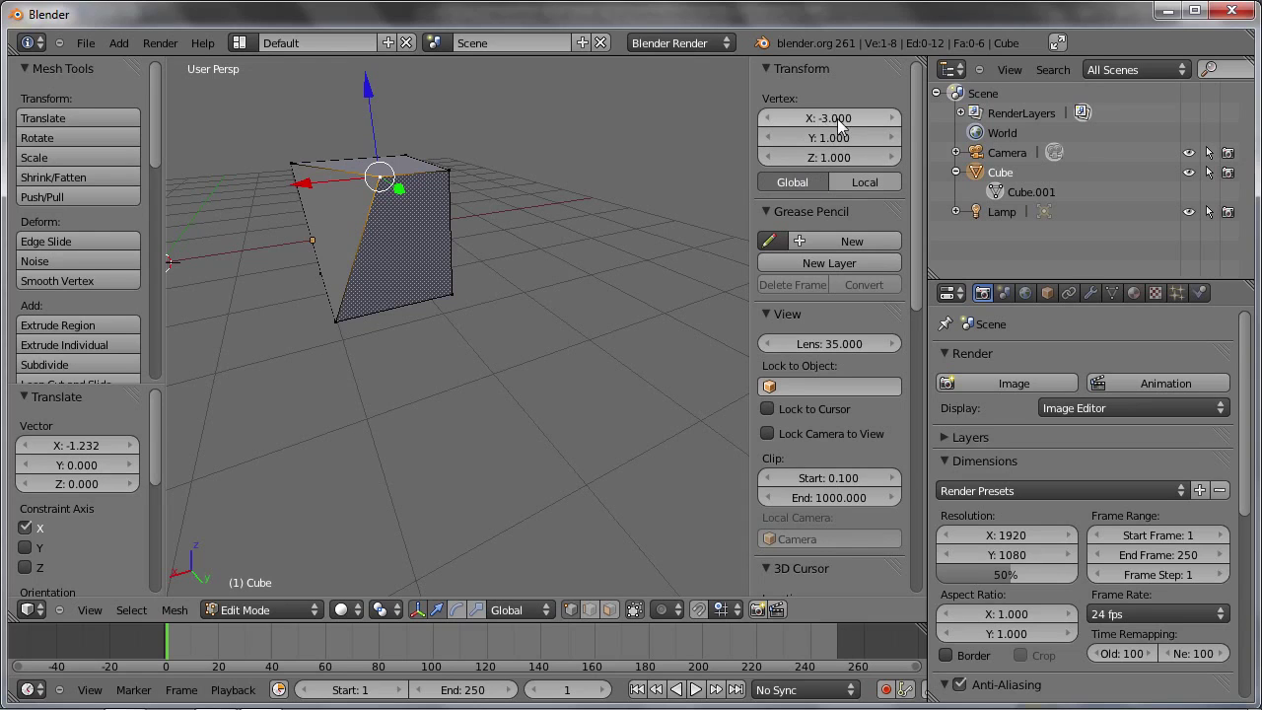
left_click(846, 181)
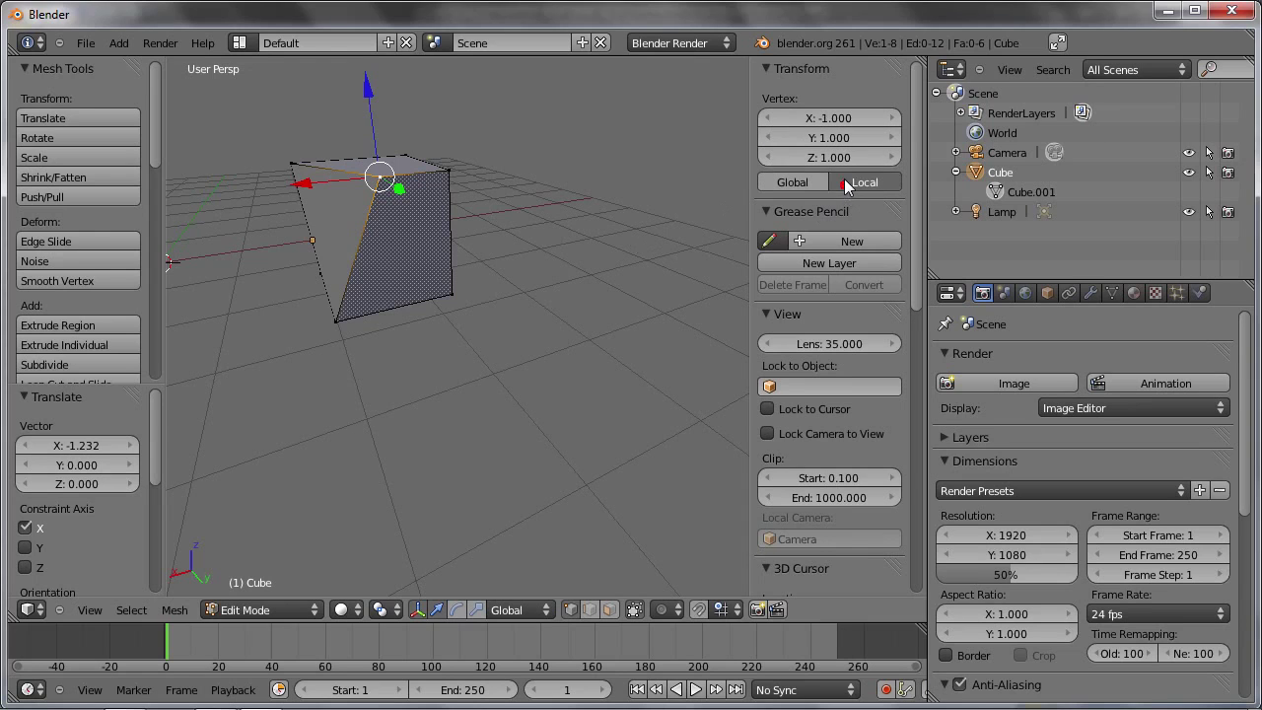
left_click(816, 118)
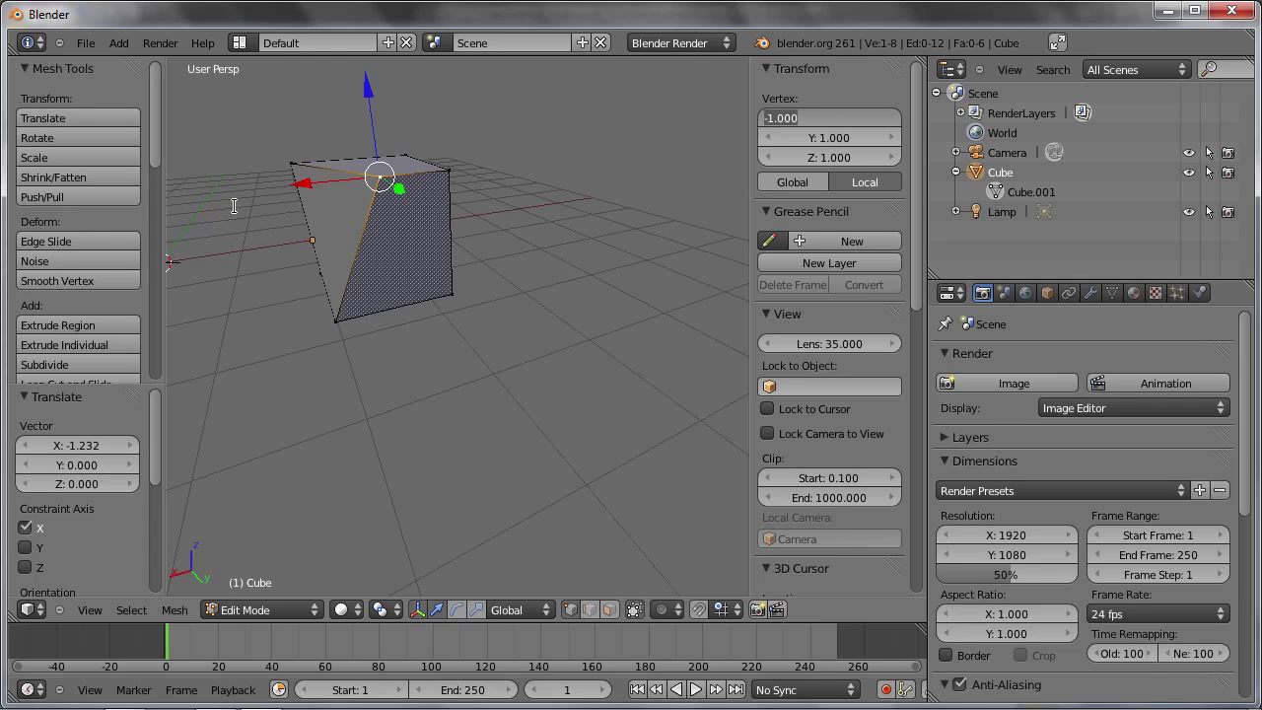
type("1")
key("Return")
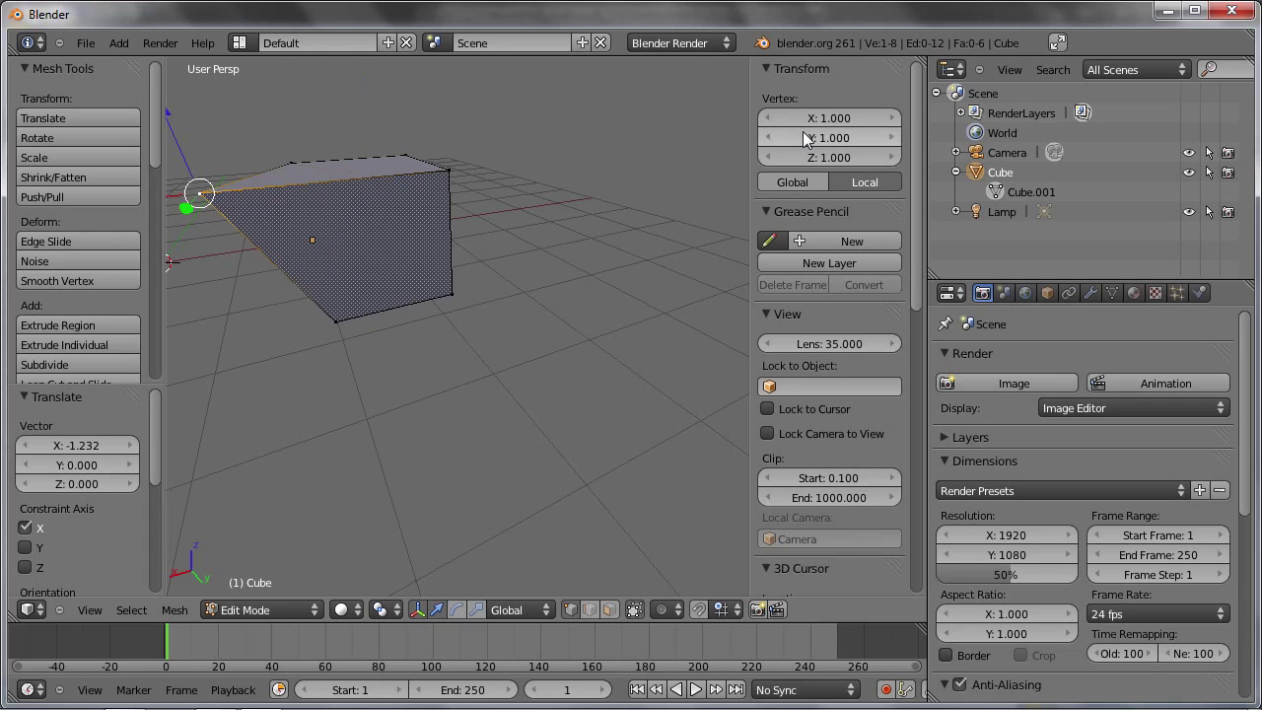
mouse_move(526, 188)
middle_mouse_down()
mouse_move(535, 260)
mouse_move(505, 269)
mouse_move(526, 230)
middle_mouse_up()
key("KP_4")
key("KP_4")
key("KP_4")
key("KP_4")
key("KP_4")
Show global vertex coordinates, return to Object Mode and step through the Location fields
left_click(786, 185)
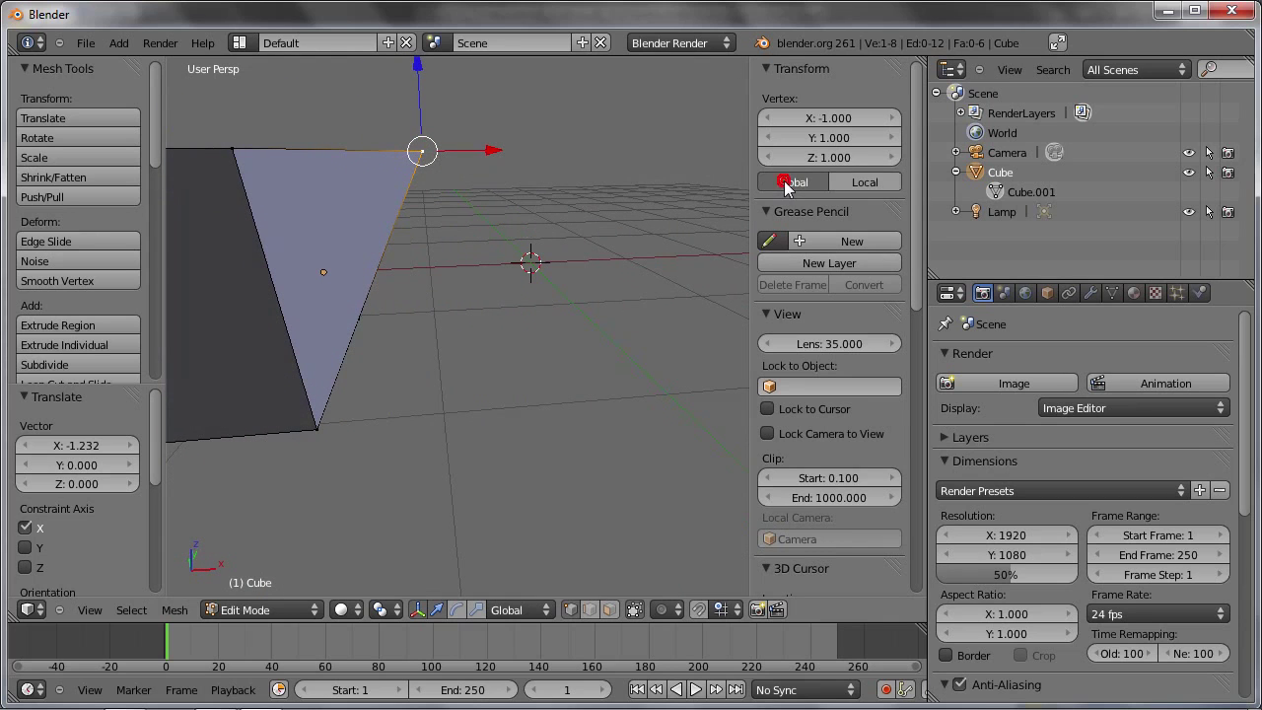
middle_click_drag(516, 258, 503, 312)
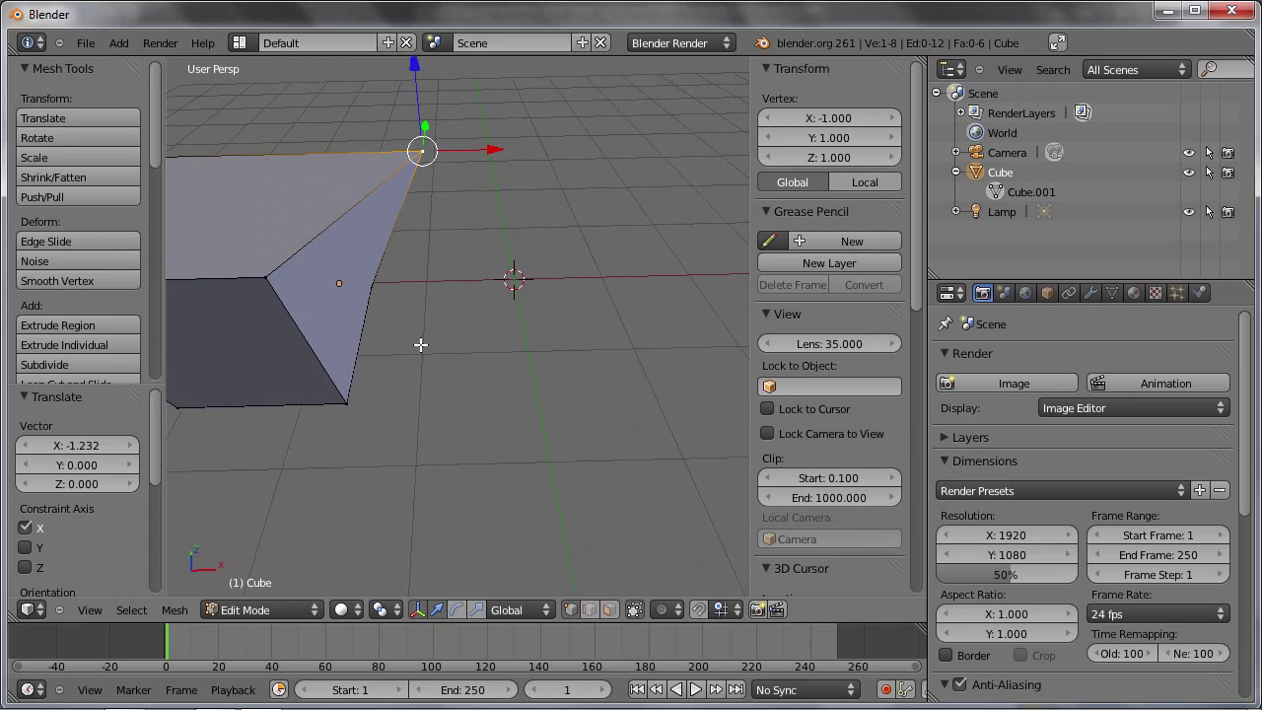
key("Tab")
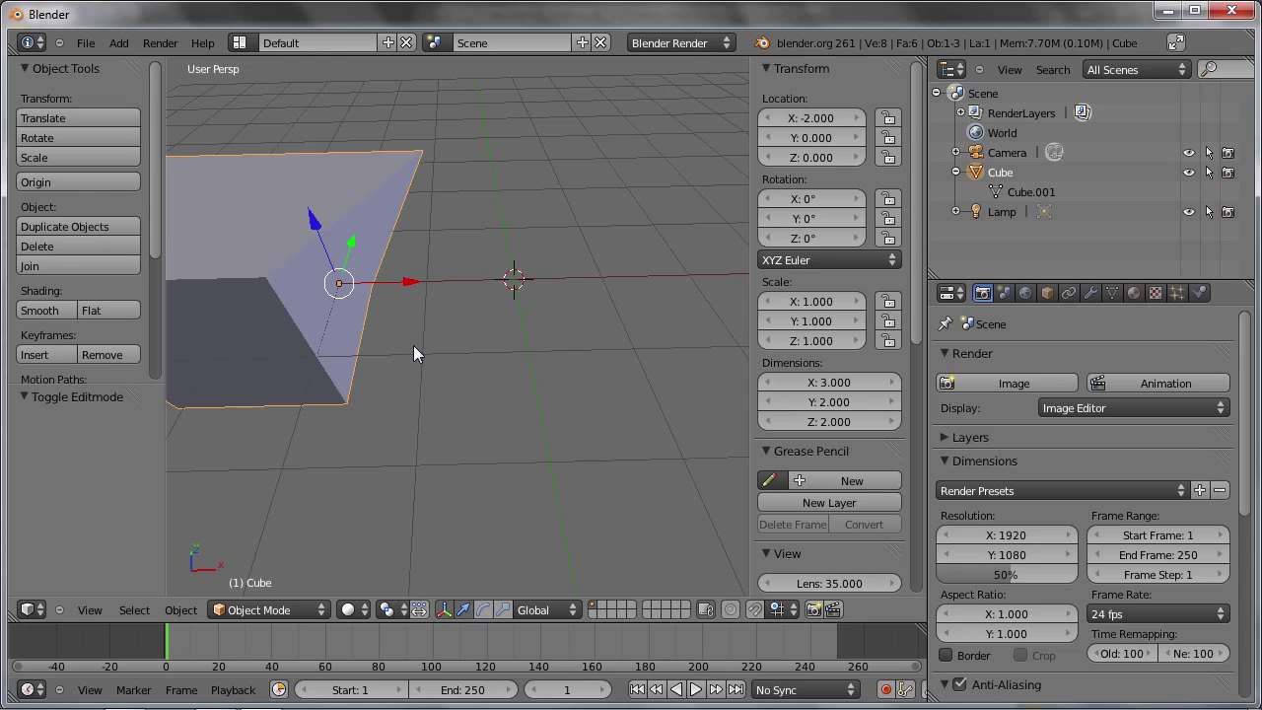
key("Tab")
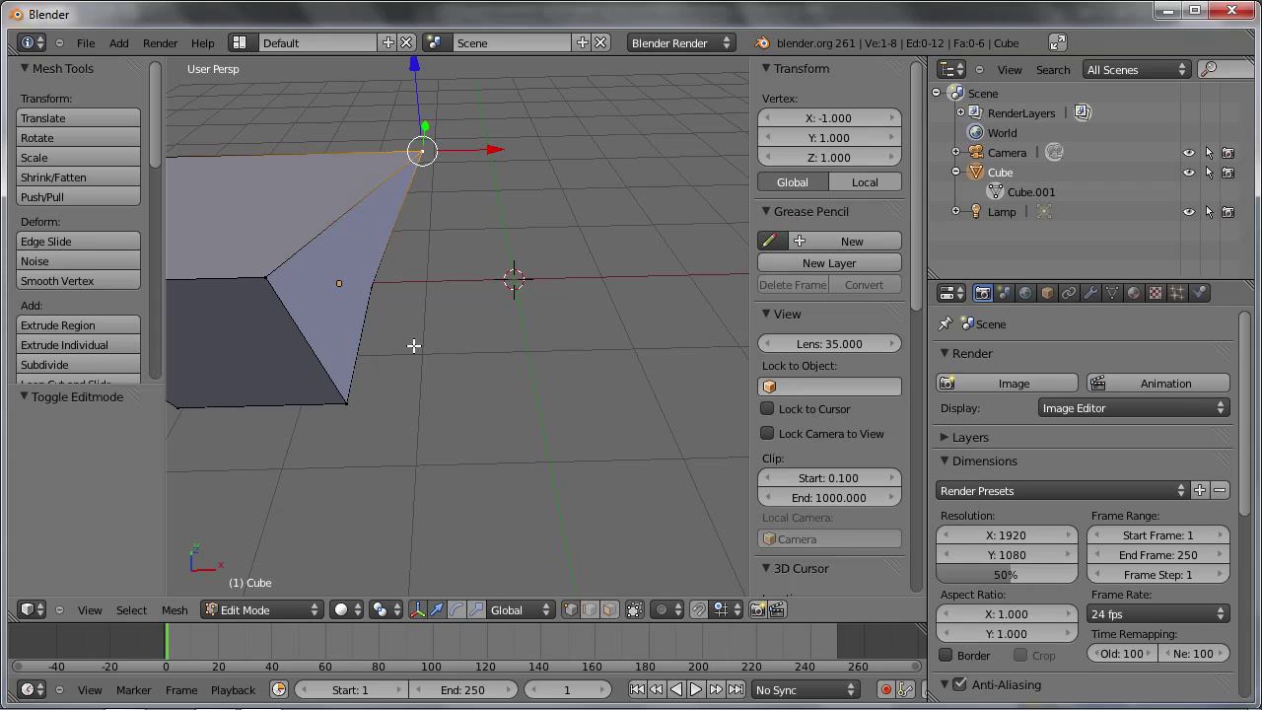
key("Tab")
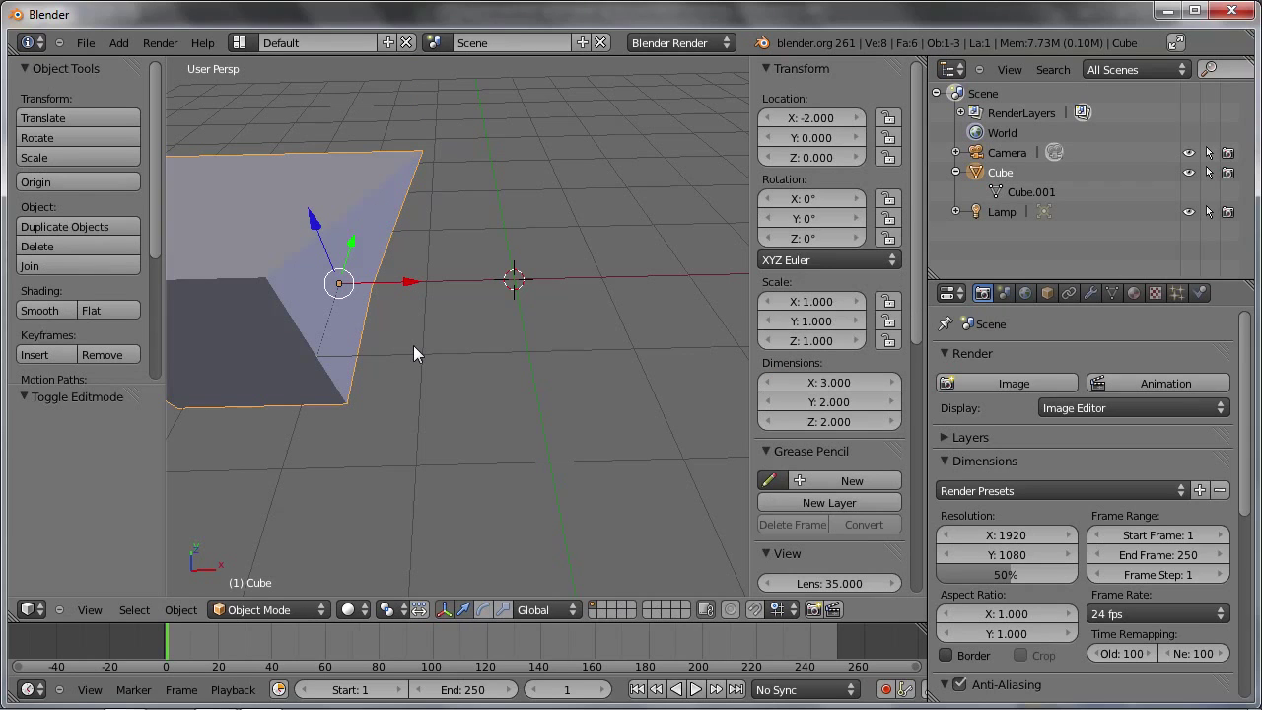
left_click(817, 119)
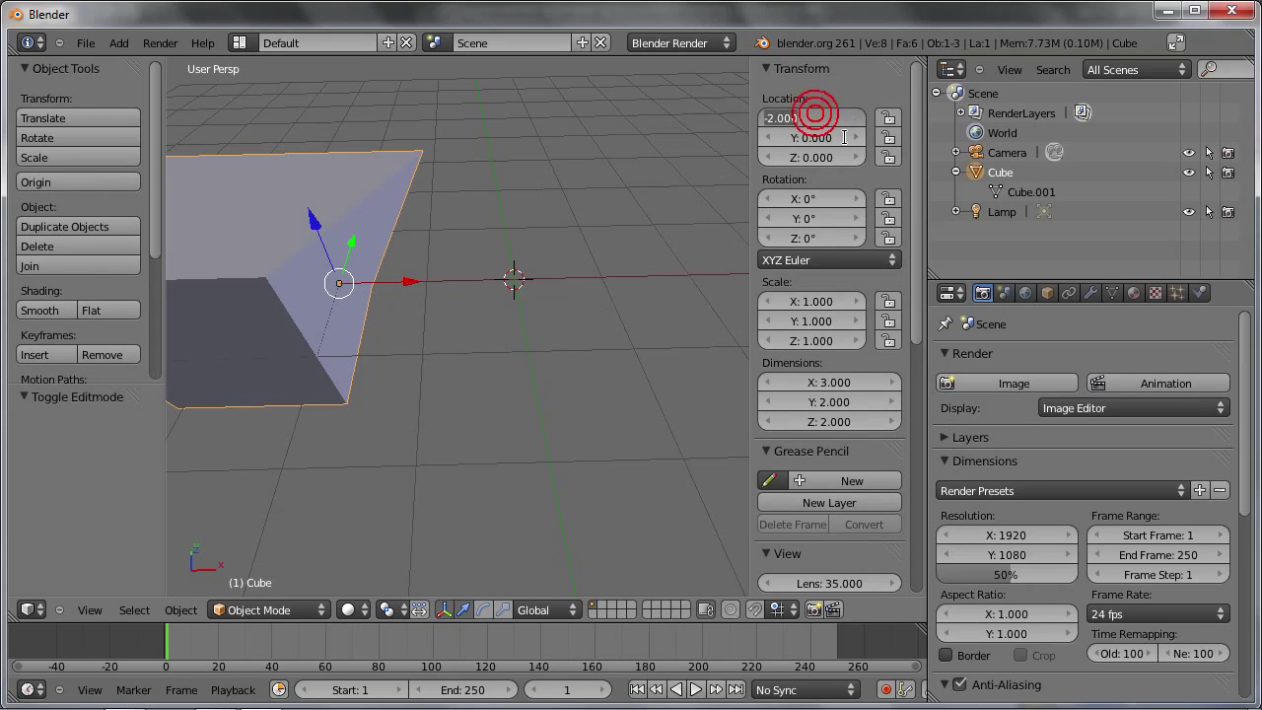
key("Tab")
key("Tab")
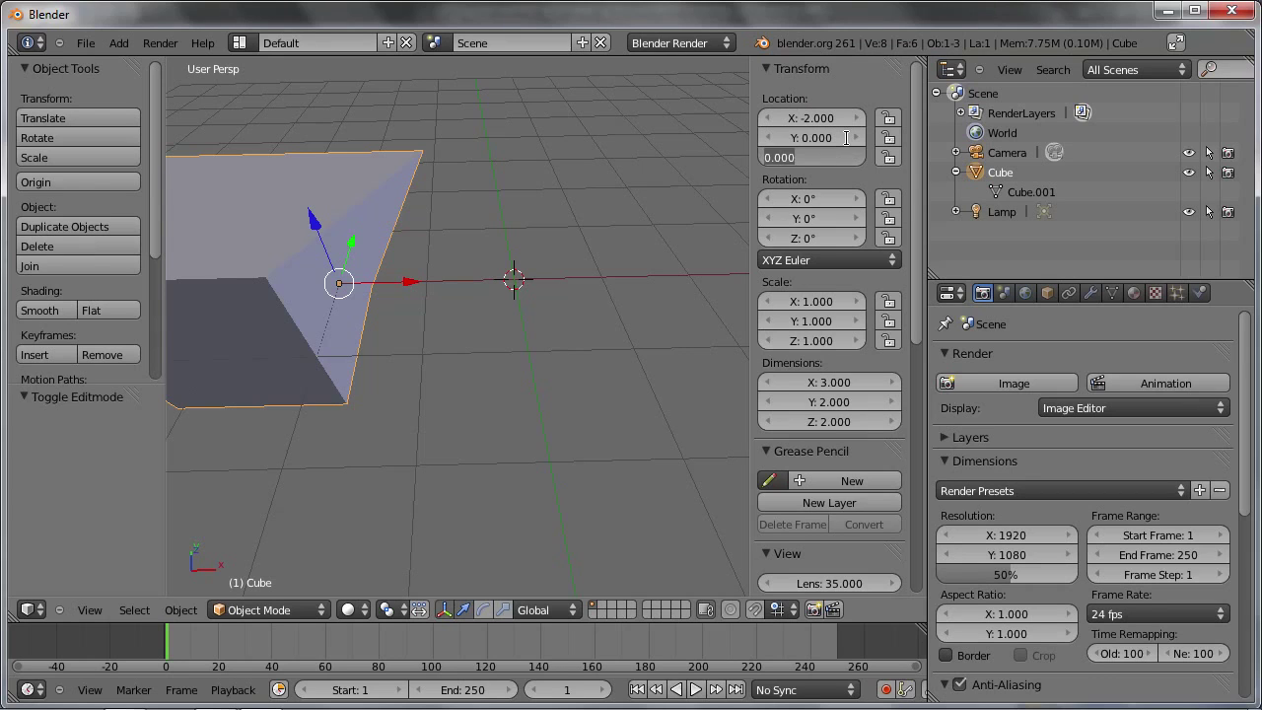
key("Tab")
key("Return")
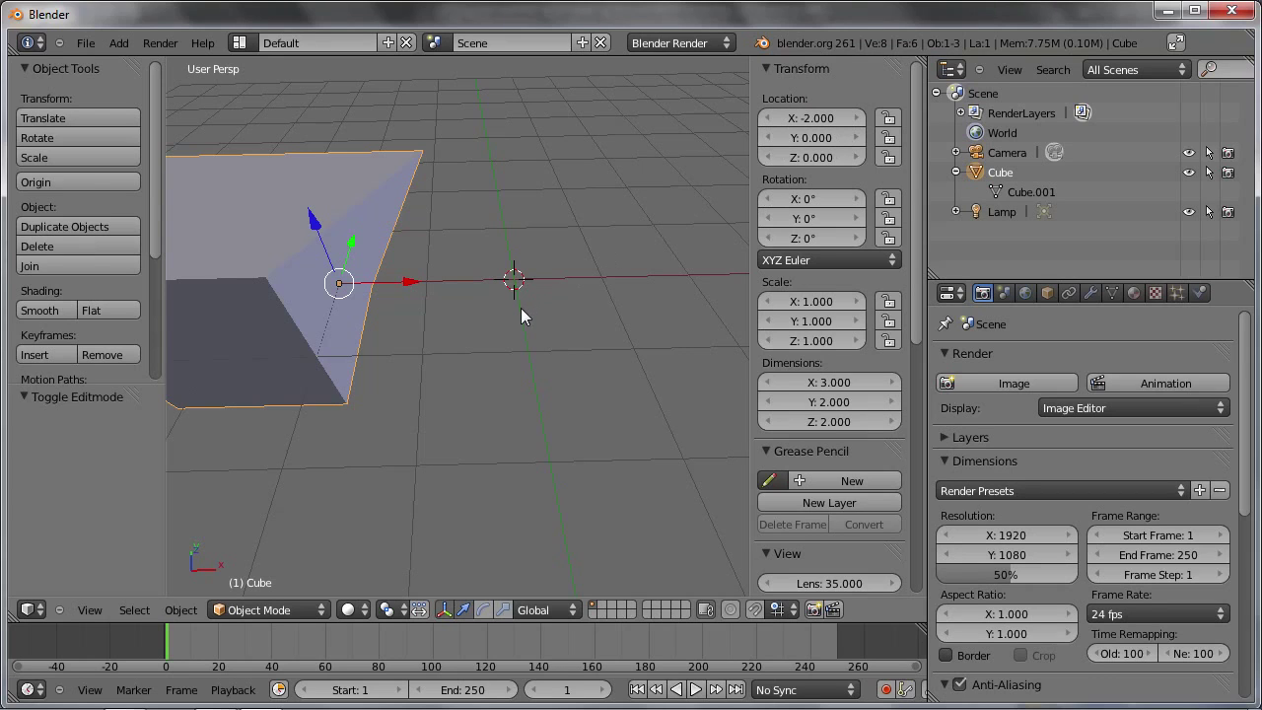
Toggle Edit Mode once more, return to Object Mode, and request reloading the start-up file
left_click(277, 610)
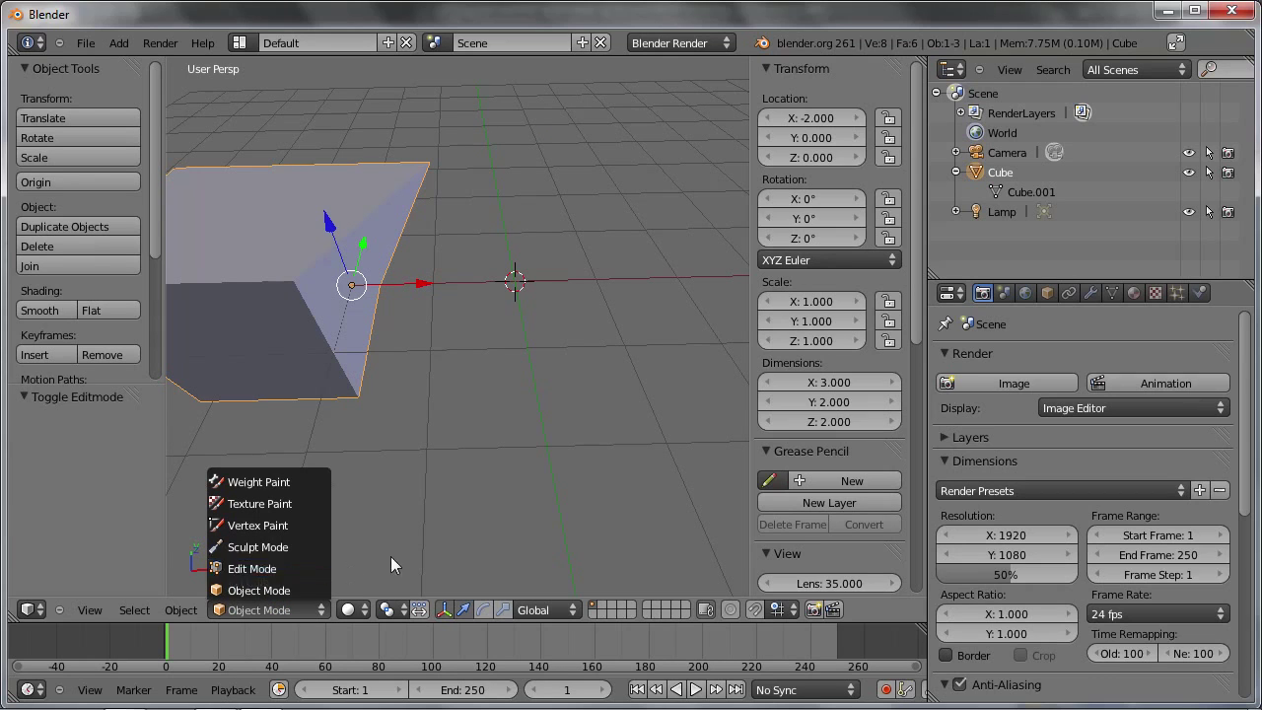
left_click(1025, 195)
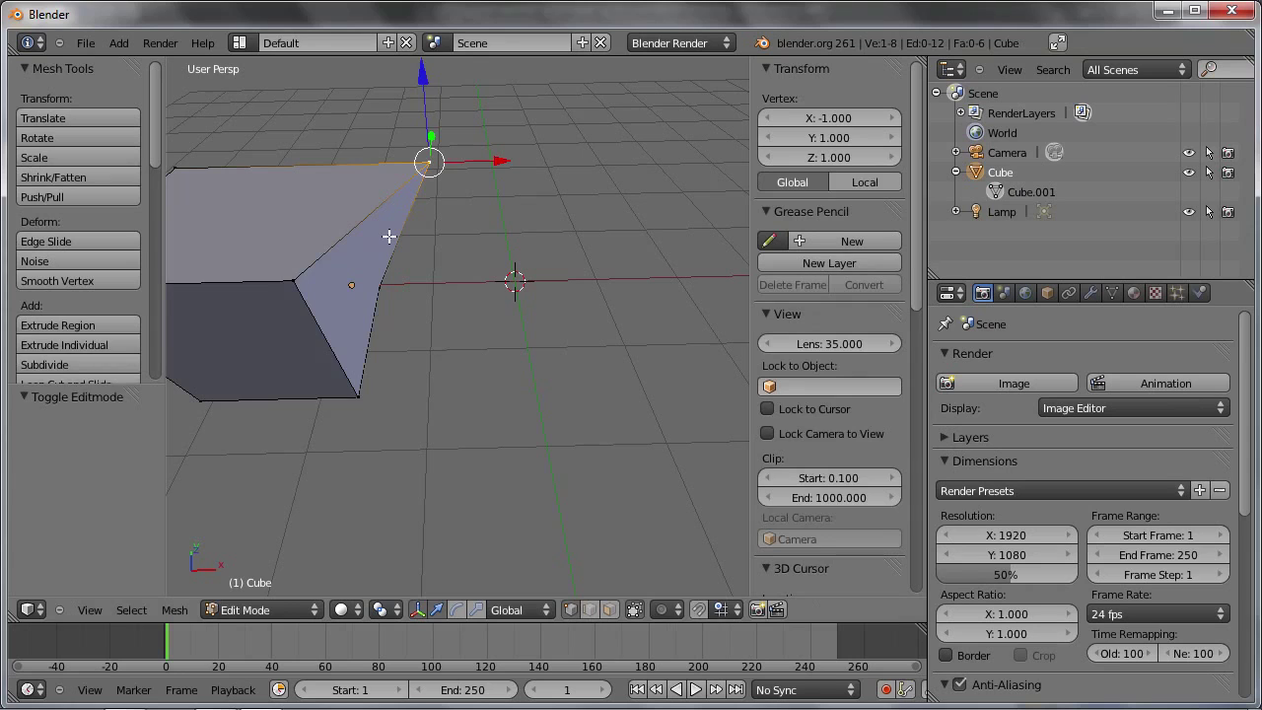
key("Tab")
key("Tab")
key("Tab")
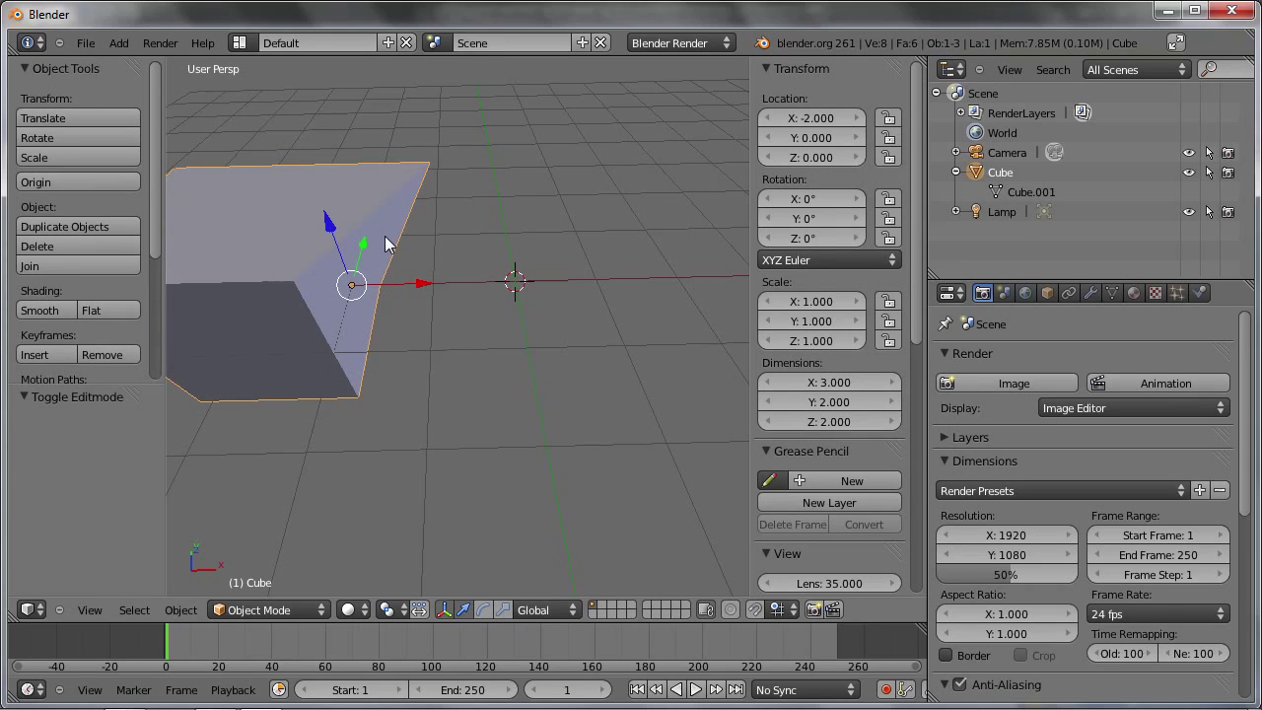
key("ctrl+n")
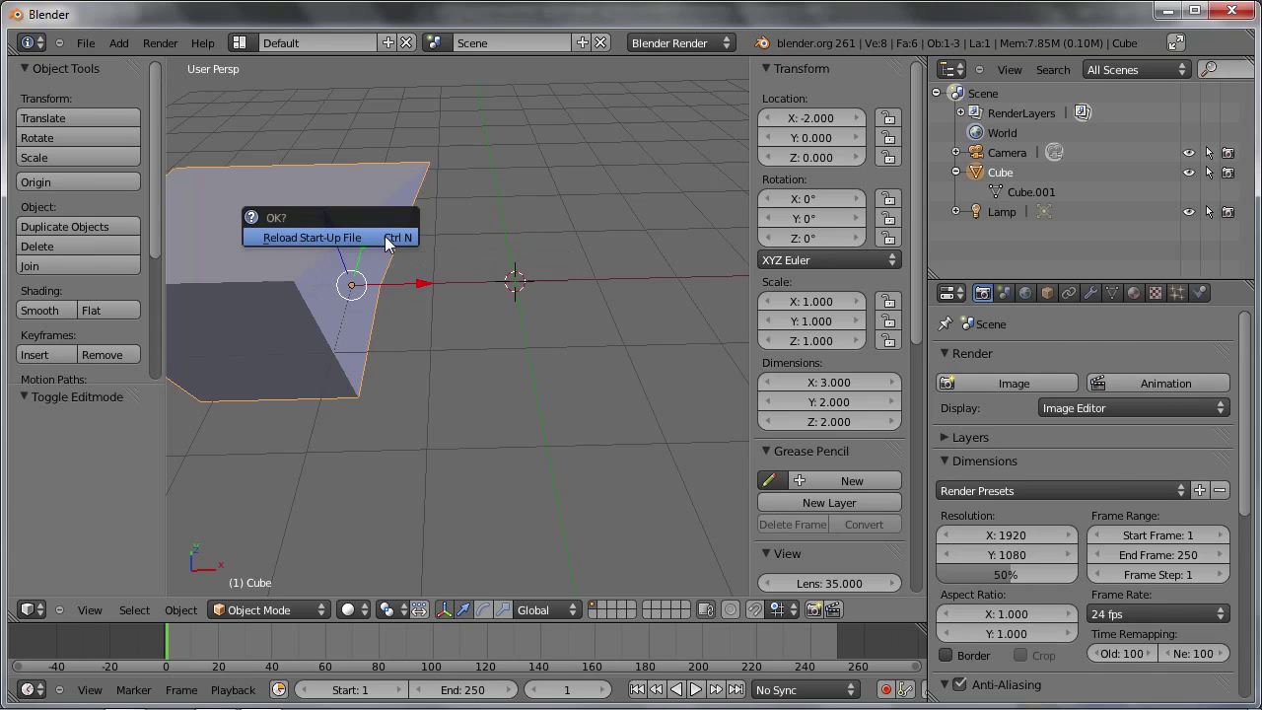
Confirm Reload Start-Up File, then widen the Properties area and make the Outliner taller
left_click(384, 240)
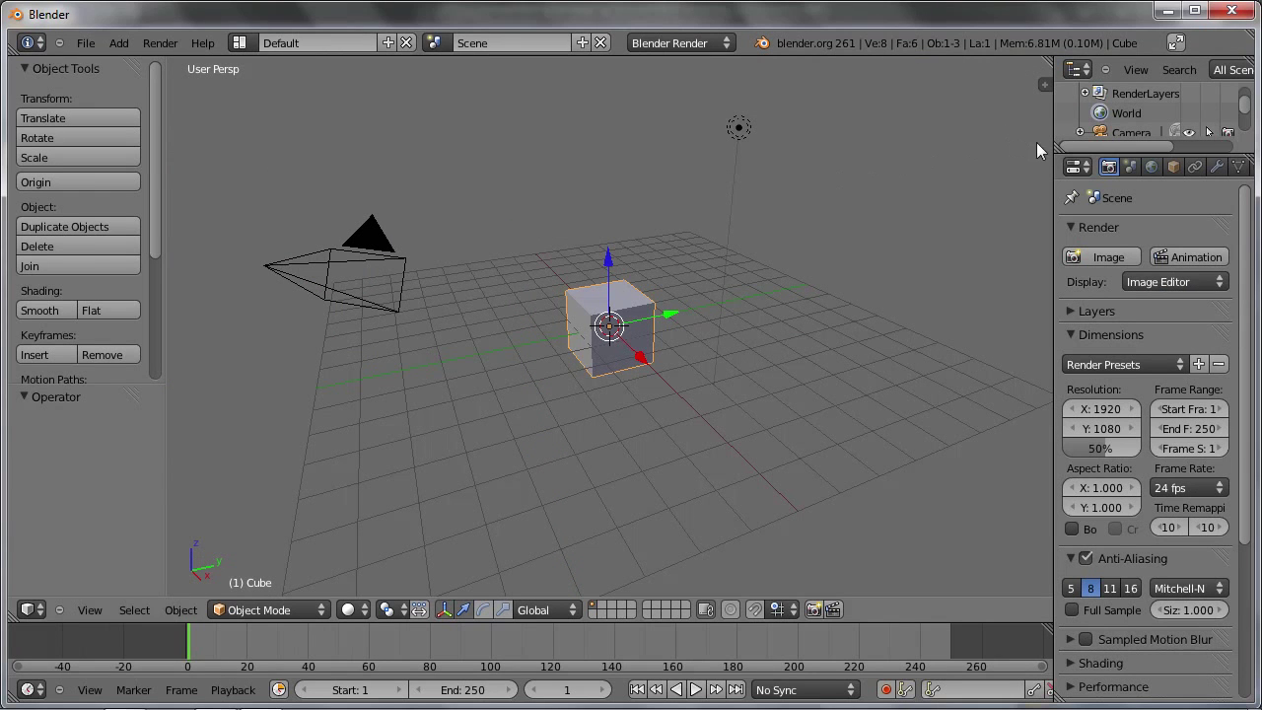
left_click_drag(1051, 139, 869, 140)
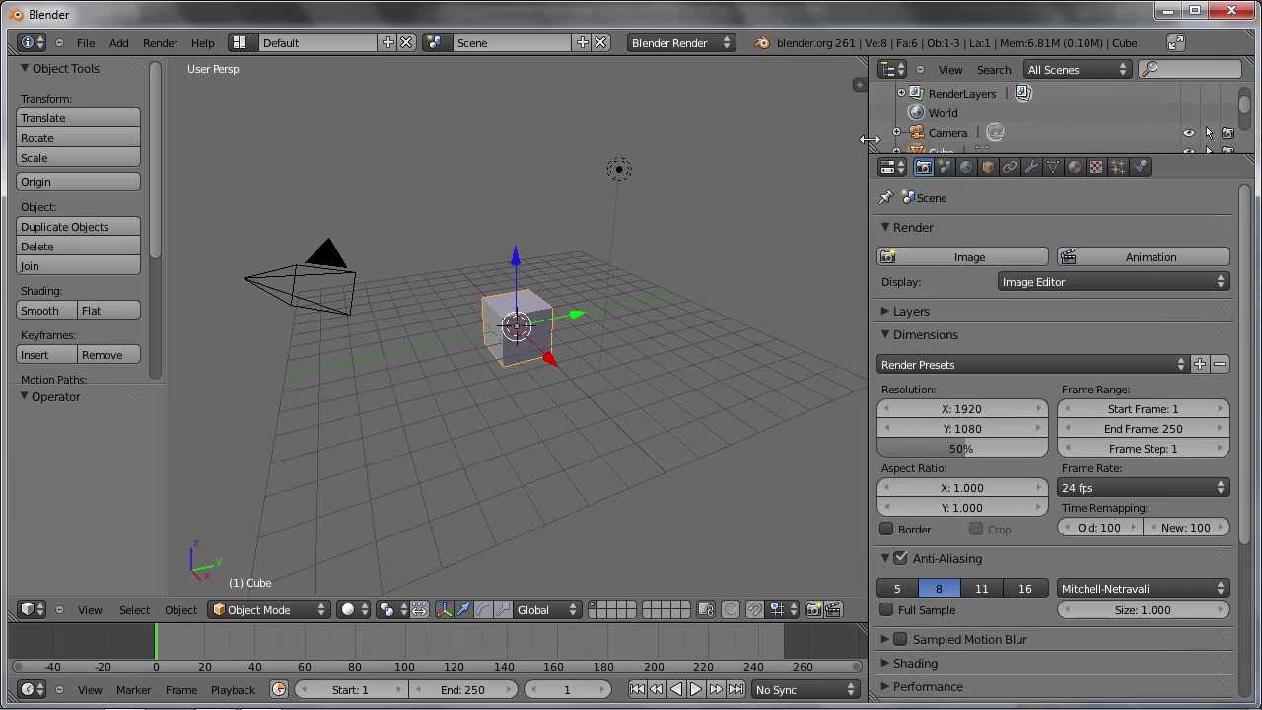
left_click_drag(945, 153, 944, 328)
mouse_move(608, 358)
middle_mouse_down()
mouse_move(537, 355)
mouse_move(535, 318)
middle_mouse_up()
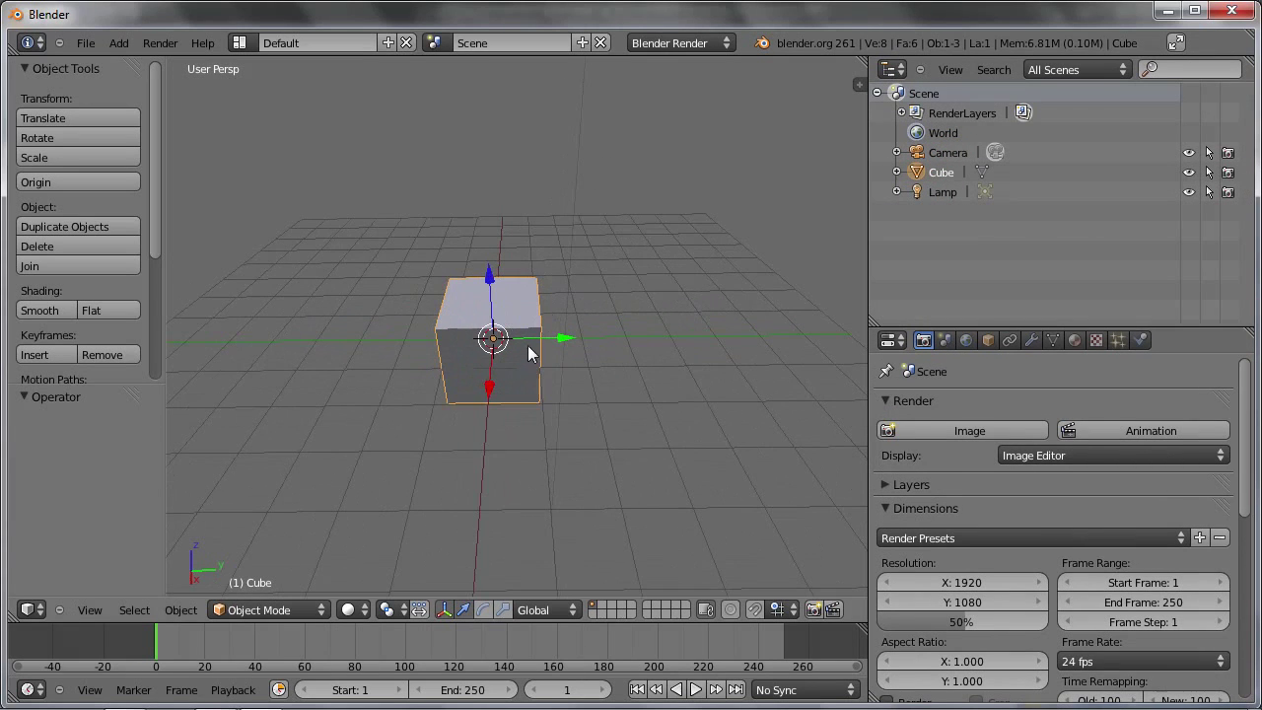
Move the original Cube to Y -3.685 and add a new cube, Cube.001, at the origin
key("Tab")
key("g")
key("y")
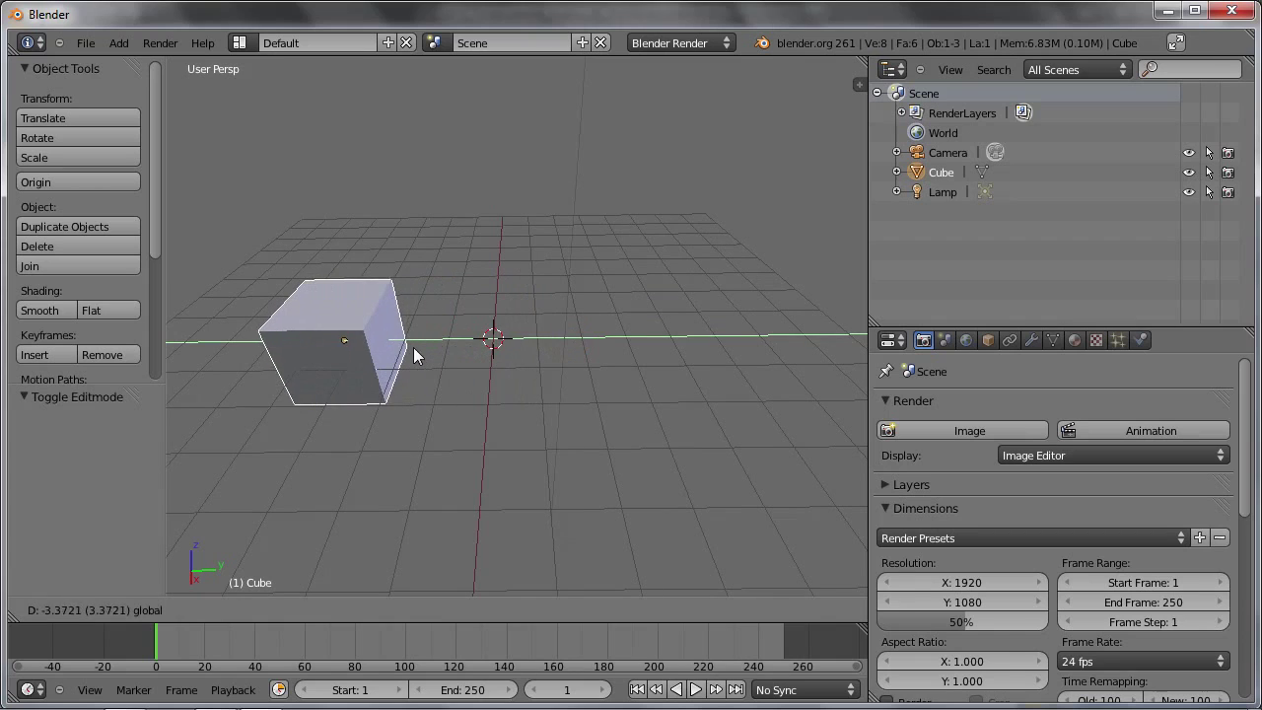
left_click(410, 347)
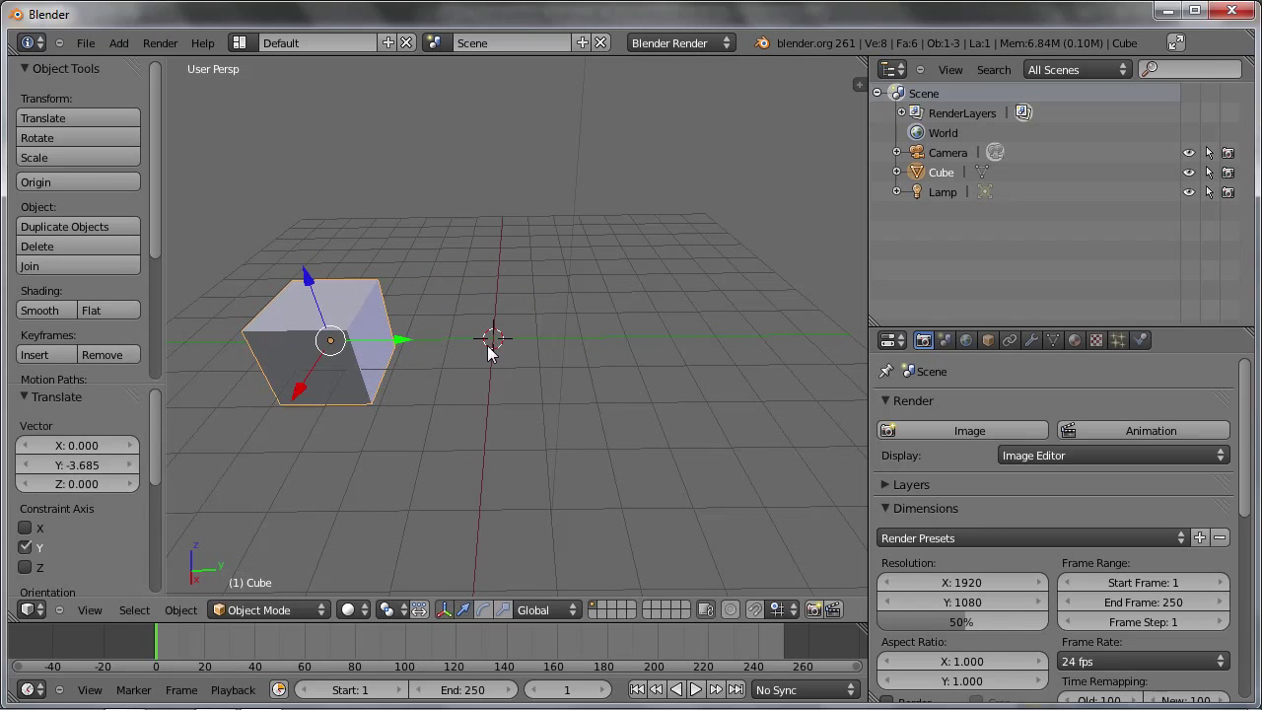
key("shift+a")
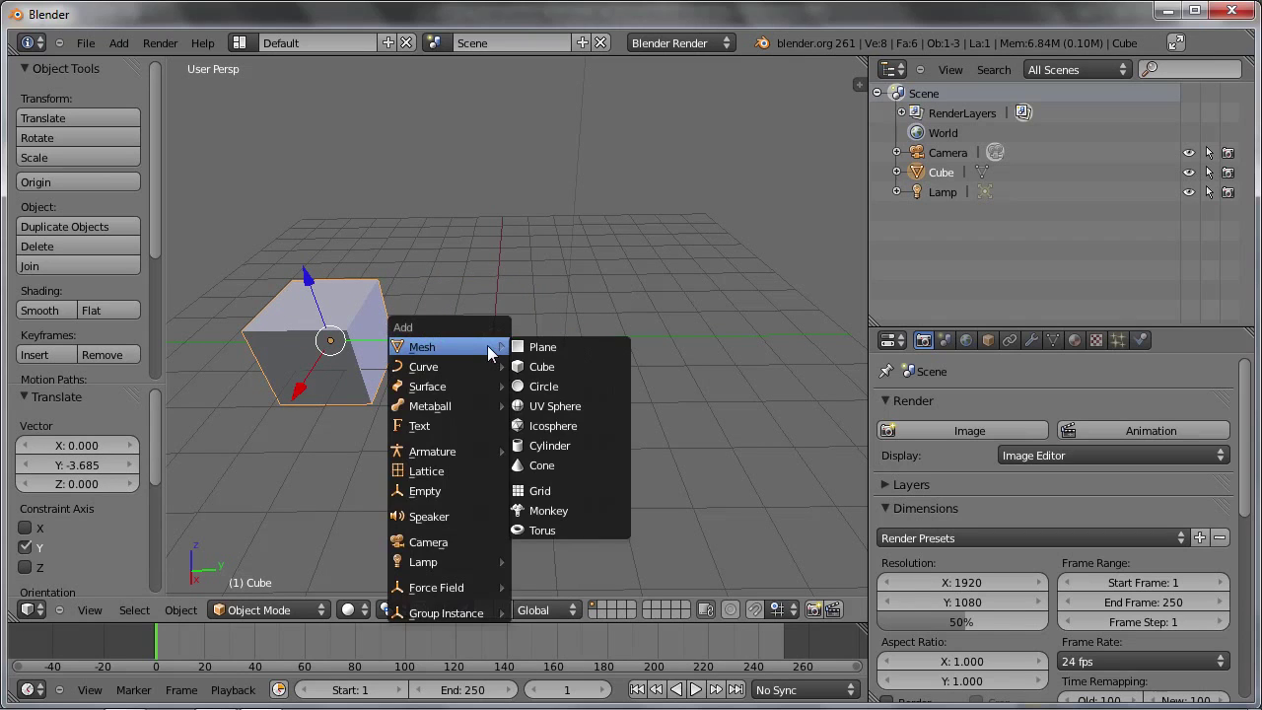
left_click(555, 366)
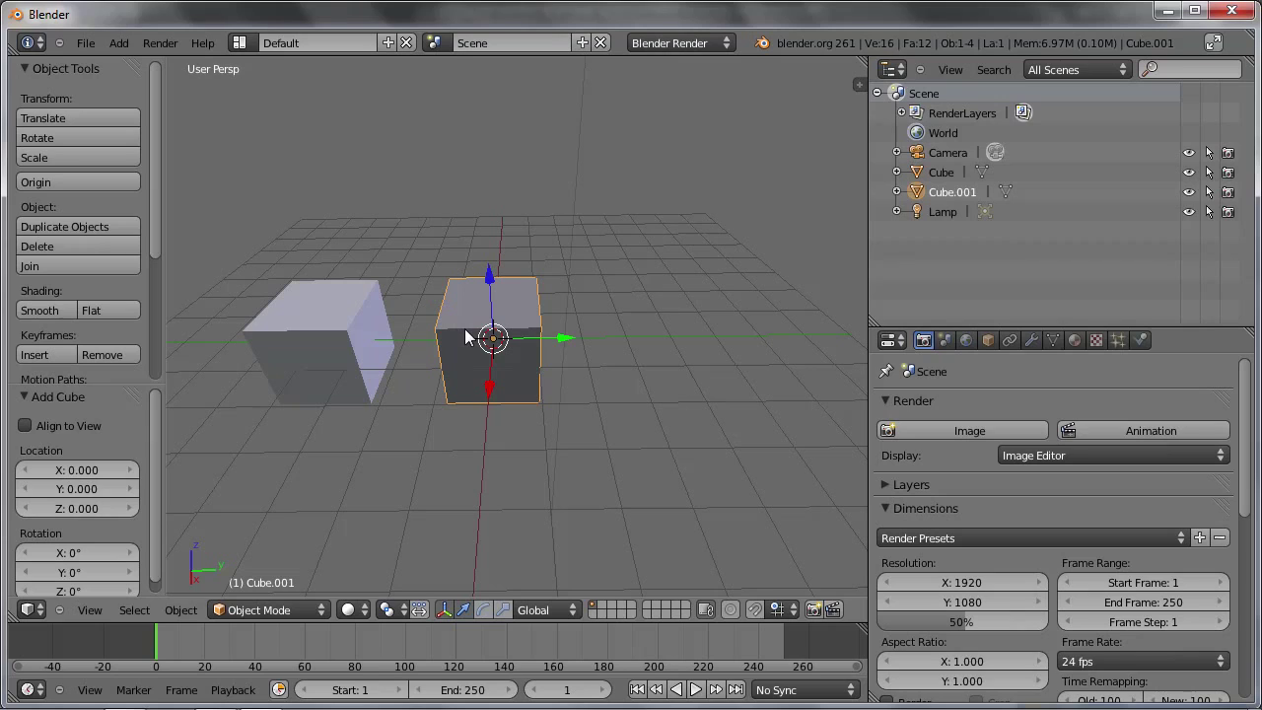
Expand Cube and Cube.001 in the Outliner and move Cube.001 4.926 along Y
left_click(896, 172)
left_click(897, 211)
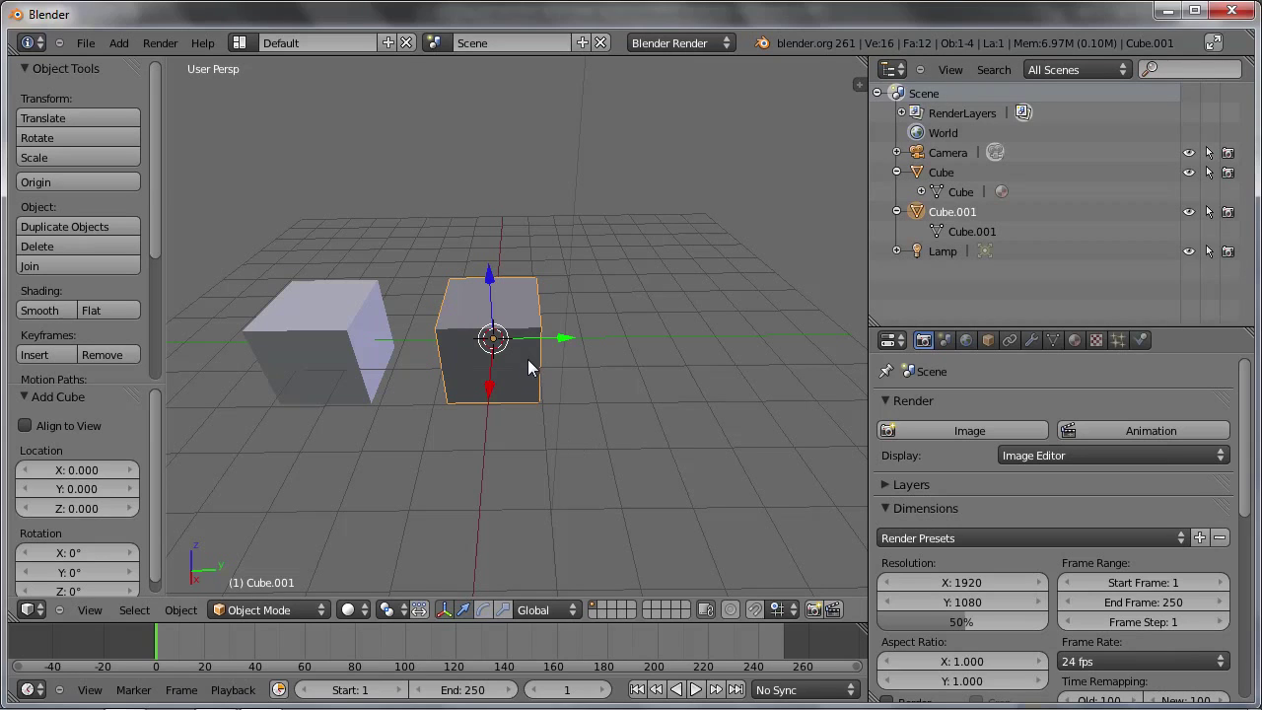
left_click_drag(557, 337, 774, 343)
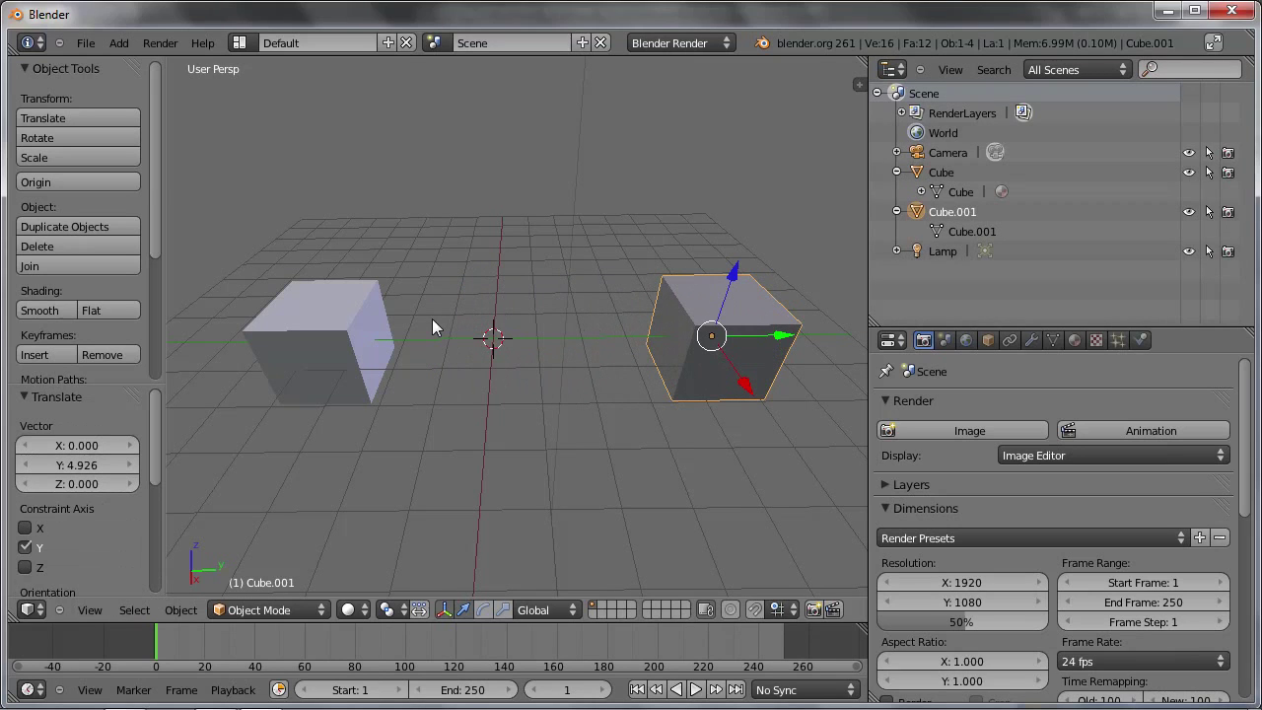
key("shift+a")
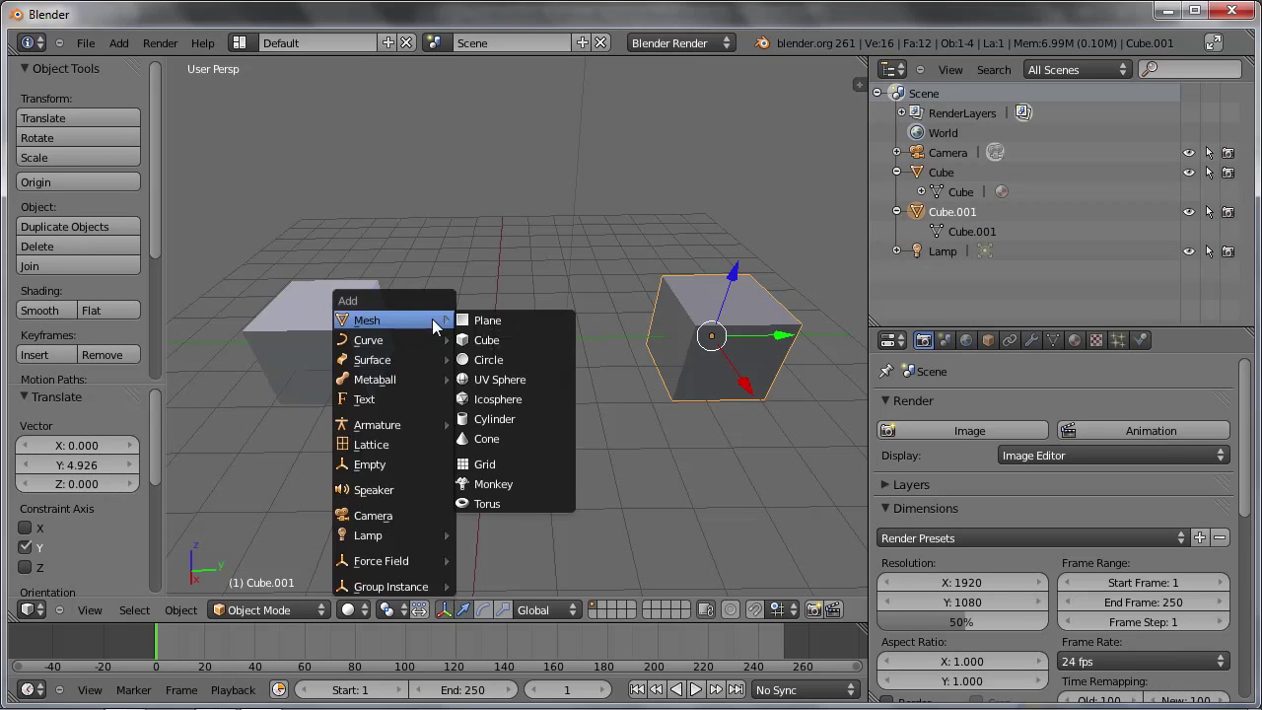
Add a UV Sphere, expand it in the Outliner, and move it along X behind the cubes
left_click(500, 379)
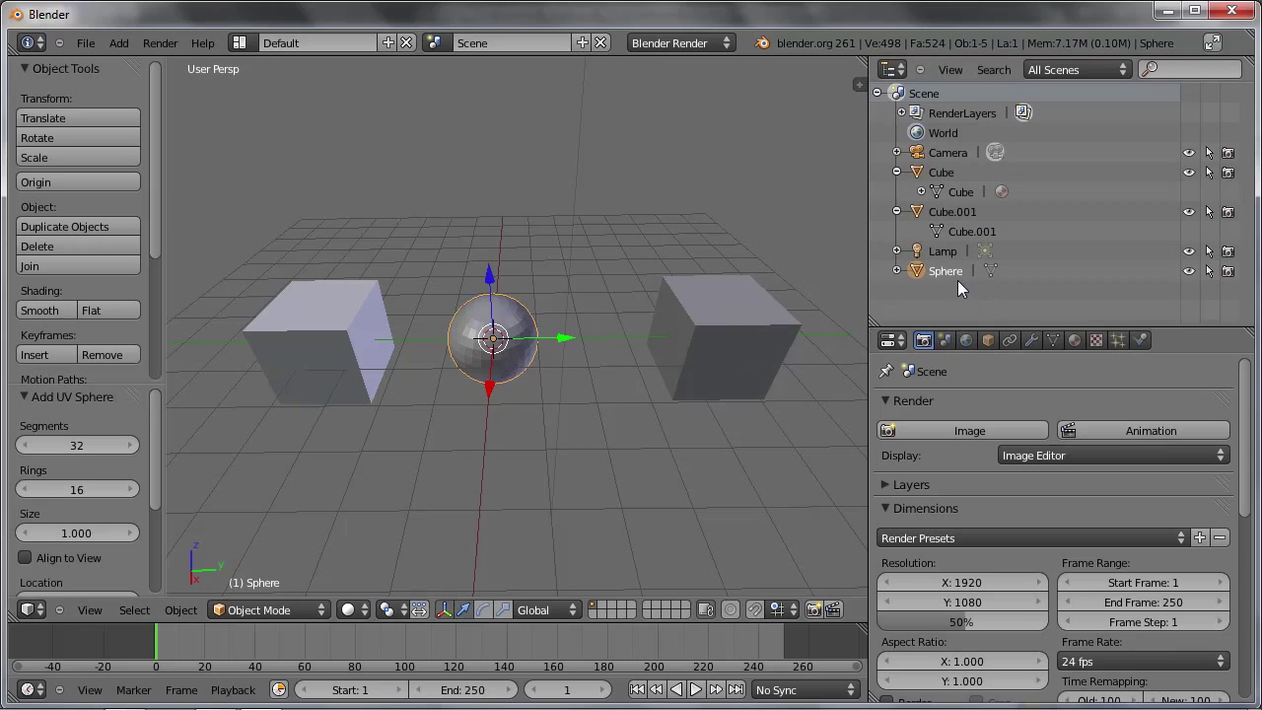
left_click(896, 268)
middle_click_drag(701, 290, 517, 361)
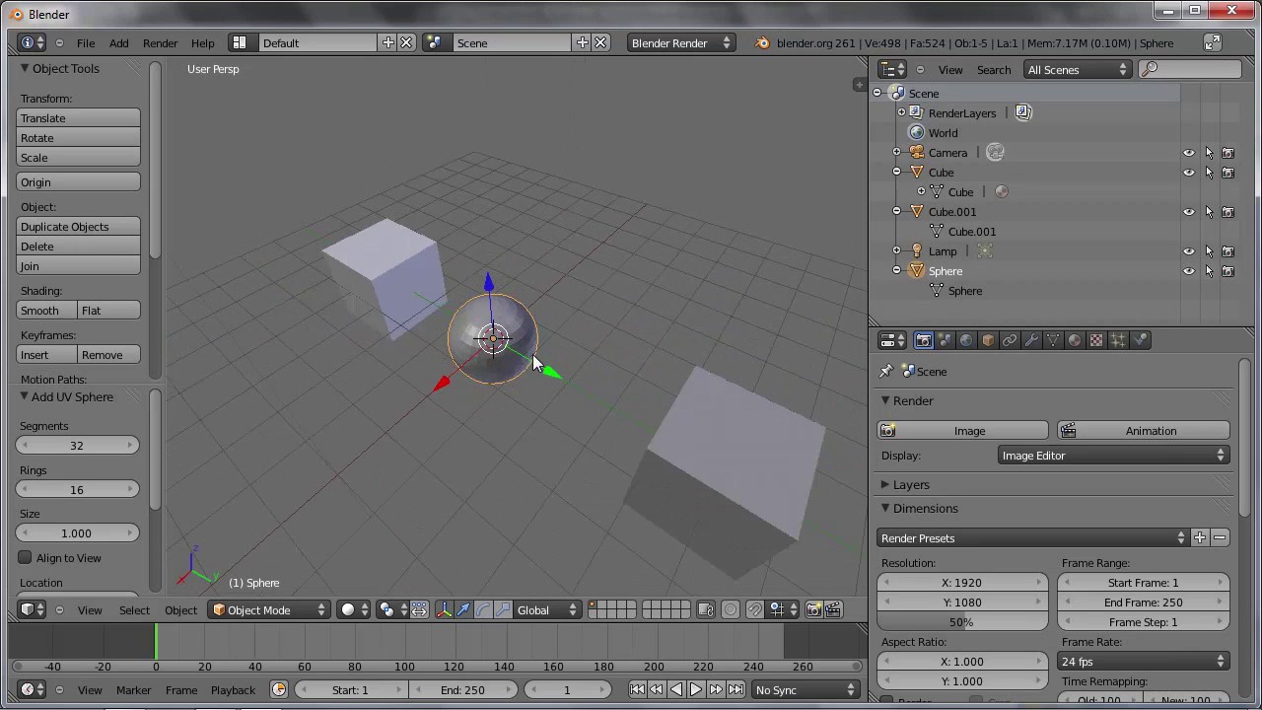
left_click_drag(431, 378, 571, 283)
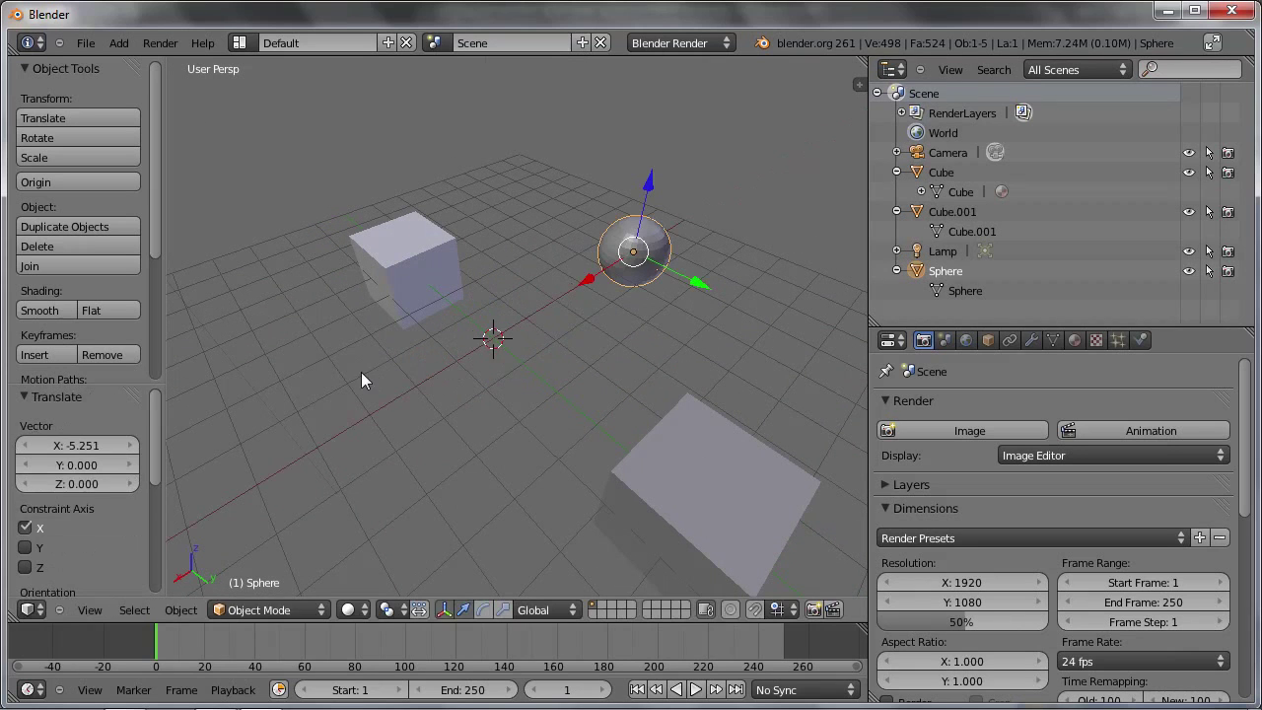
Add a second UV Sphere, Sphere.001, move it 3.499 along X toward the front, and expand it
key("shift+a")
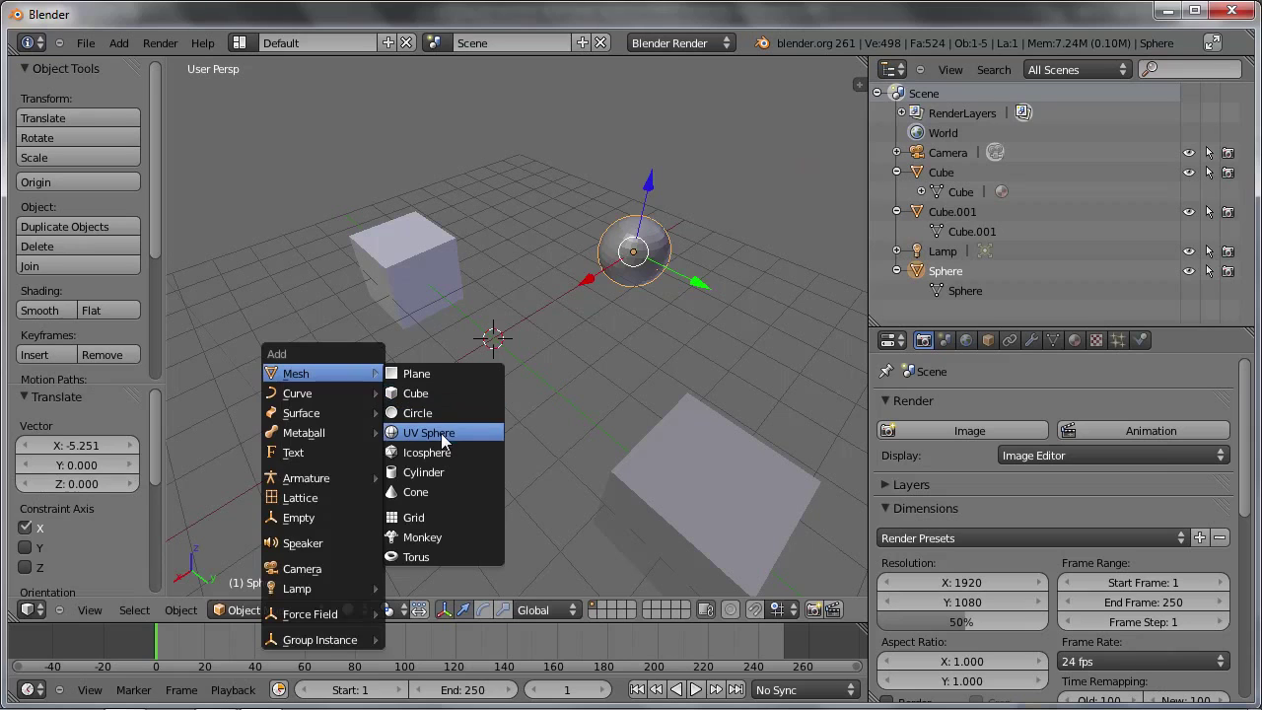
left_click(441, 433)
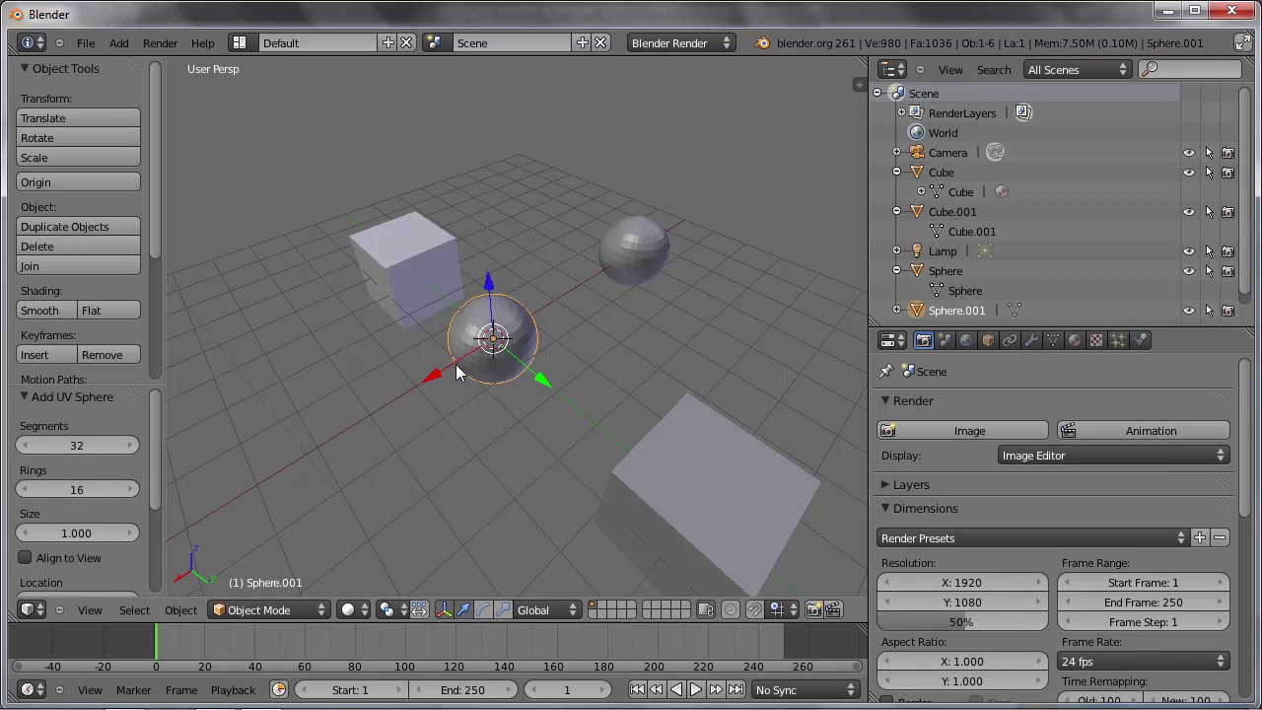
left_click_drag(446, 373, 304, 453)
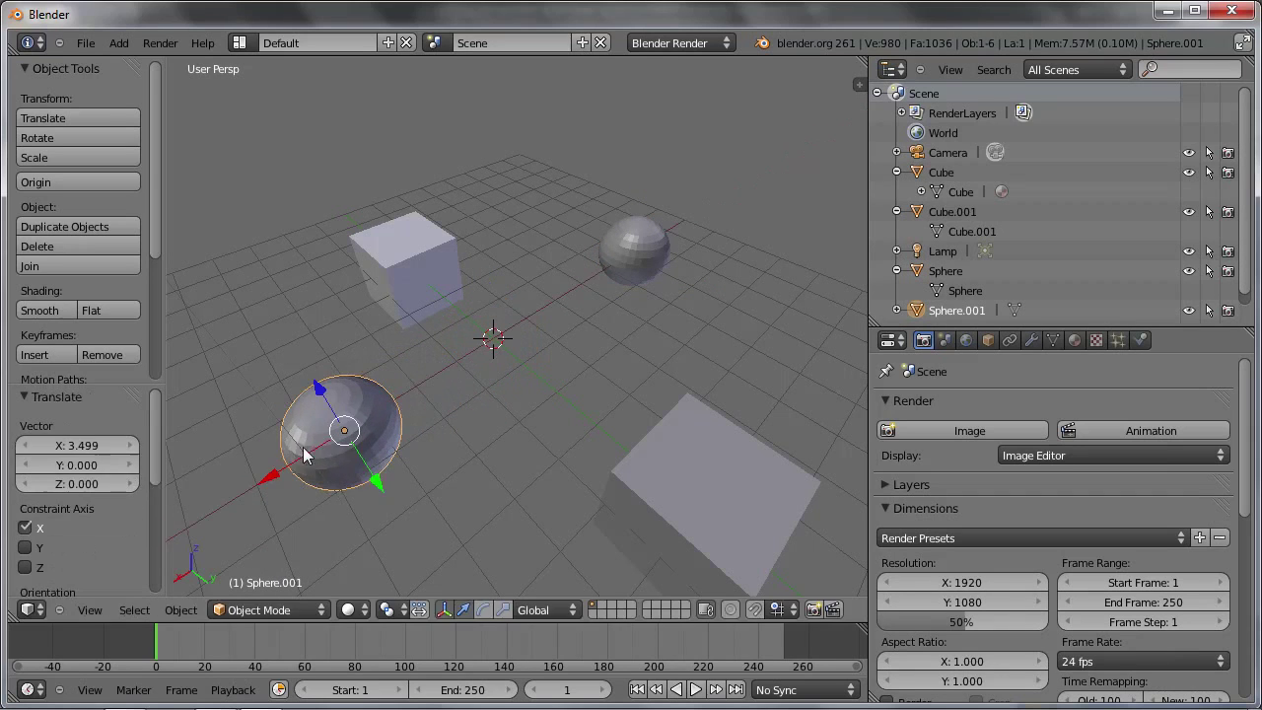
scroll(954, 263, "down", 1)
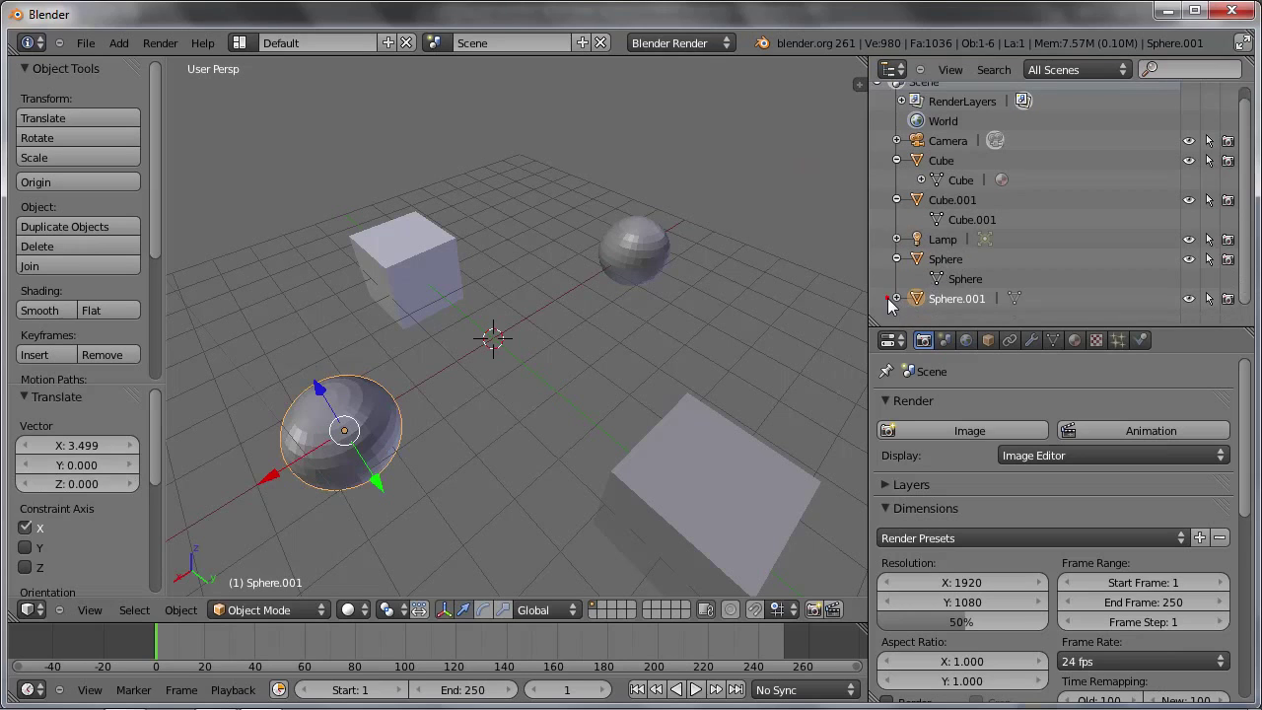
left_click(896, 298)
scroll(986, 280, "down", 1)
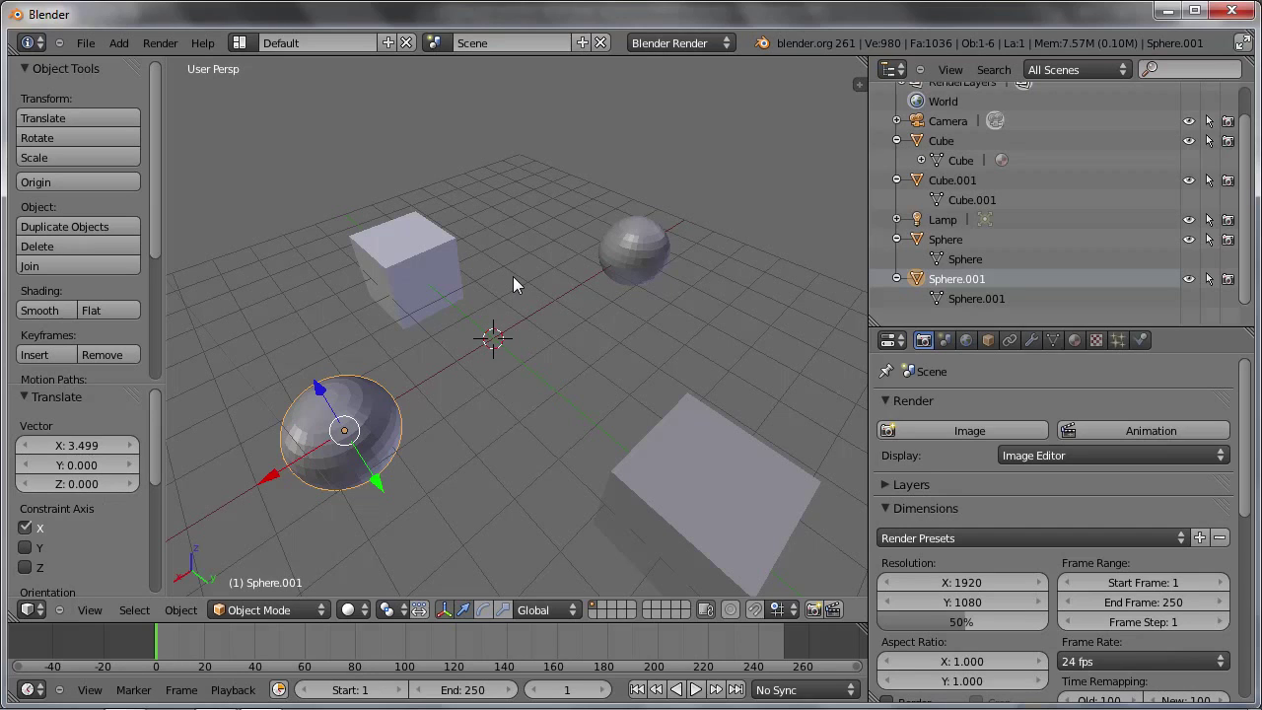
Select the original Cube and view its Object properties
right_click(420, 260)
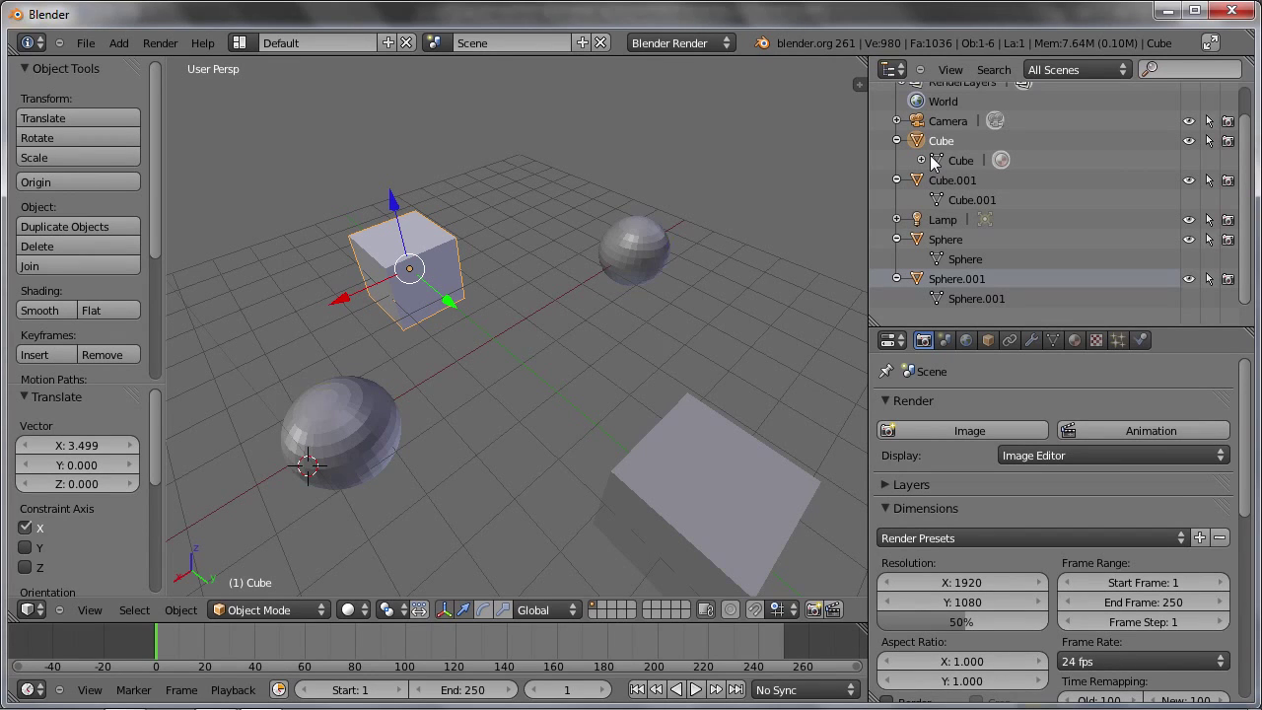
left_click(989, 340)
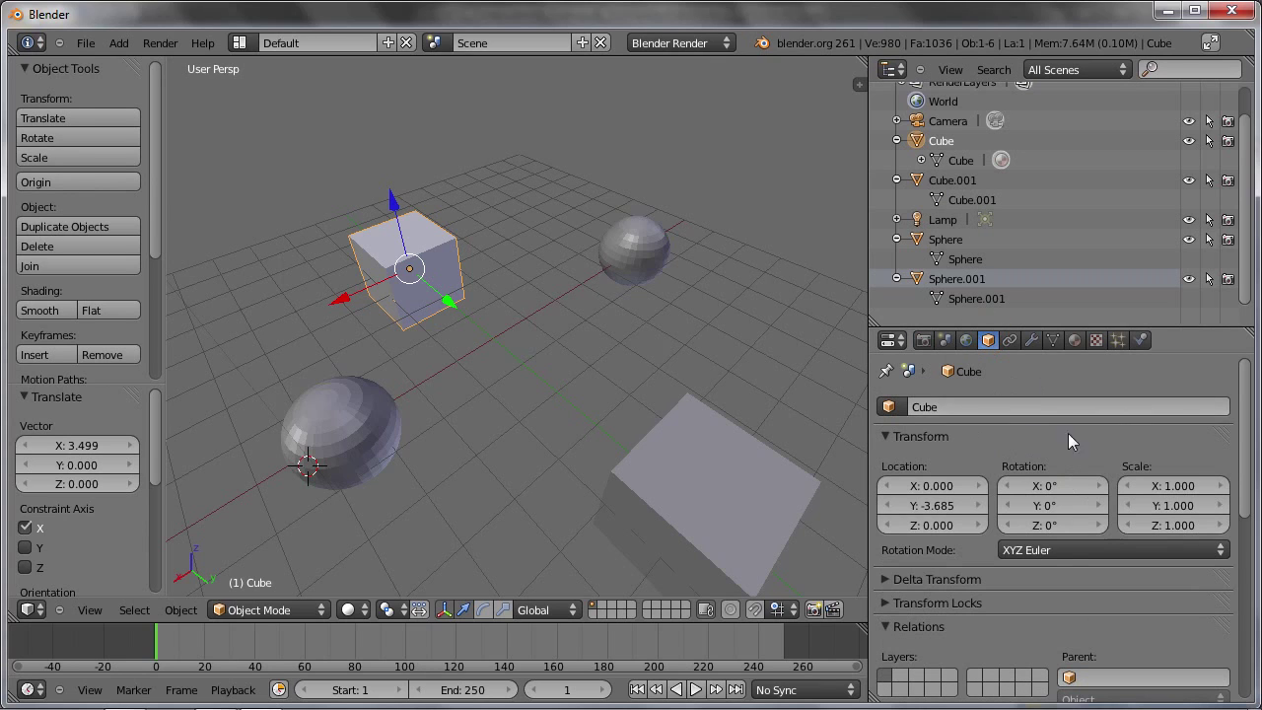
scroll(972, 539, "down", 5)
scroll(965, 537, "up", 5)
Browse the Cube's mesh data and scene settings, then return to its Object transform (Y -3.685)
left_click(1058, 341)
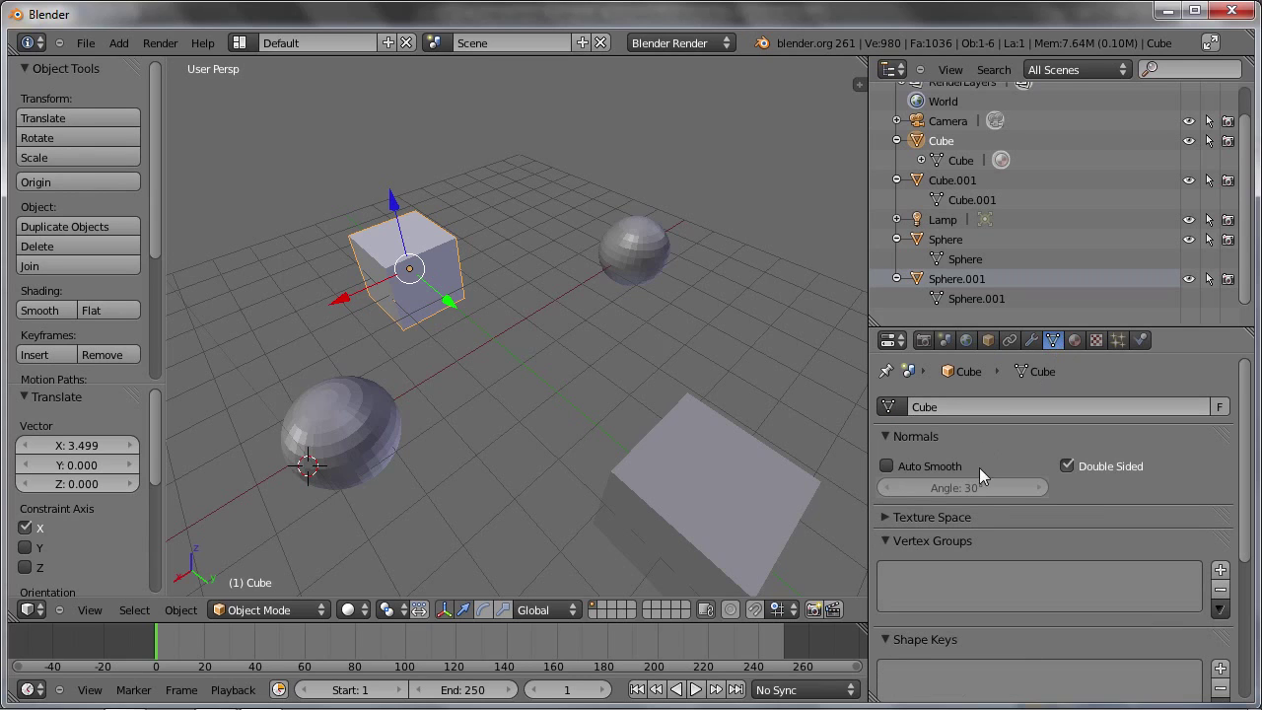
scroll(1033, 496, "down", 3)
scroll(1033, 496, "down", 2)
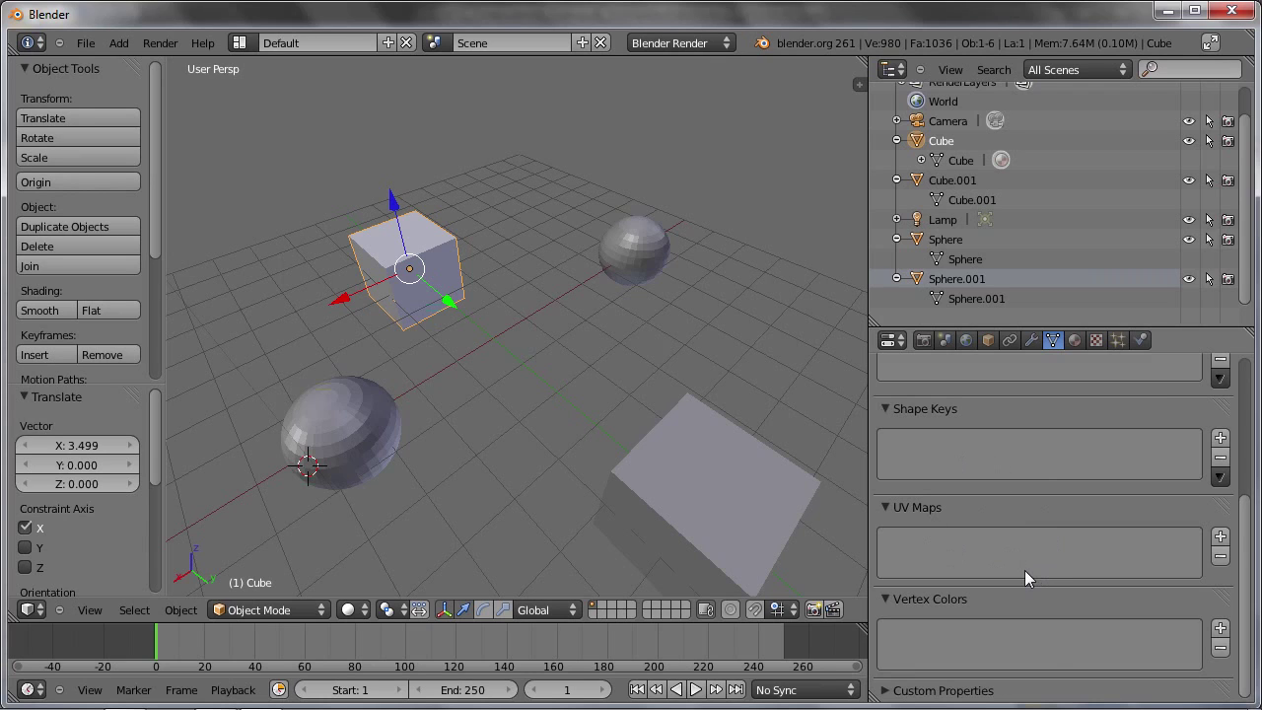
scroll(1025, 582, "up", 5)
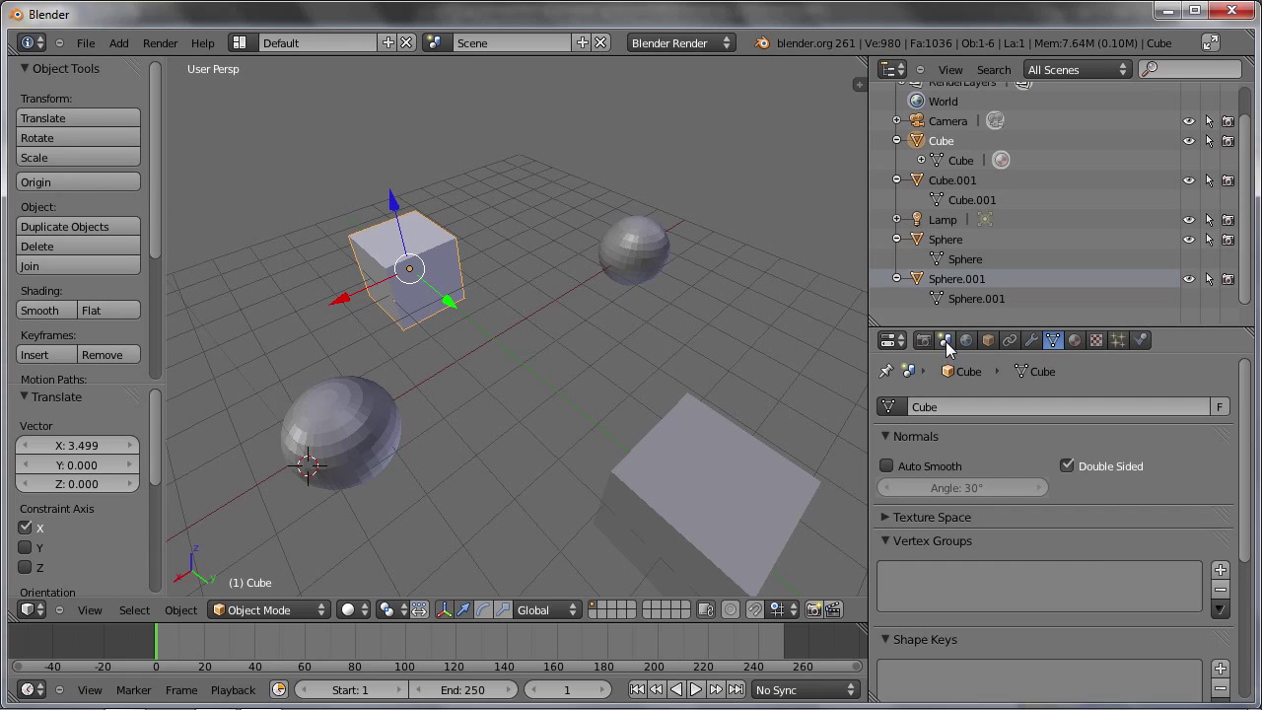
left_click(945, 341)
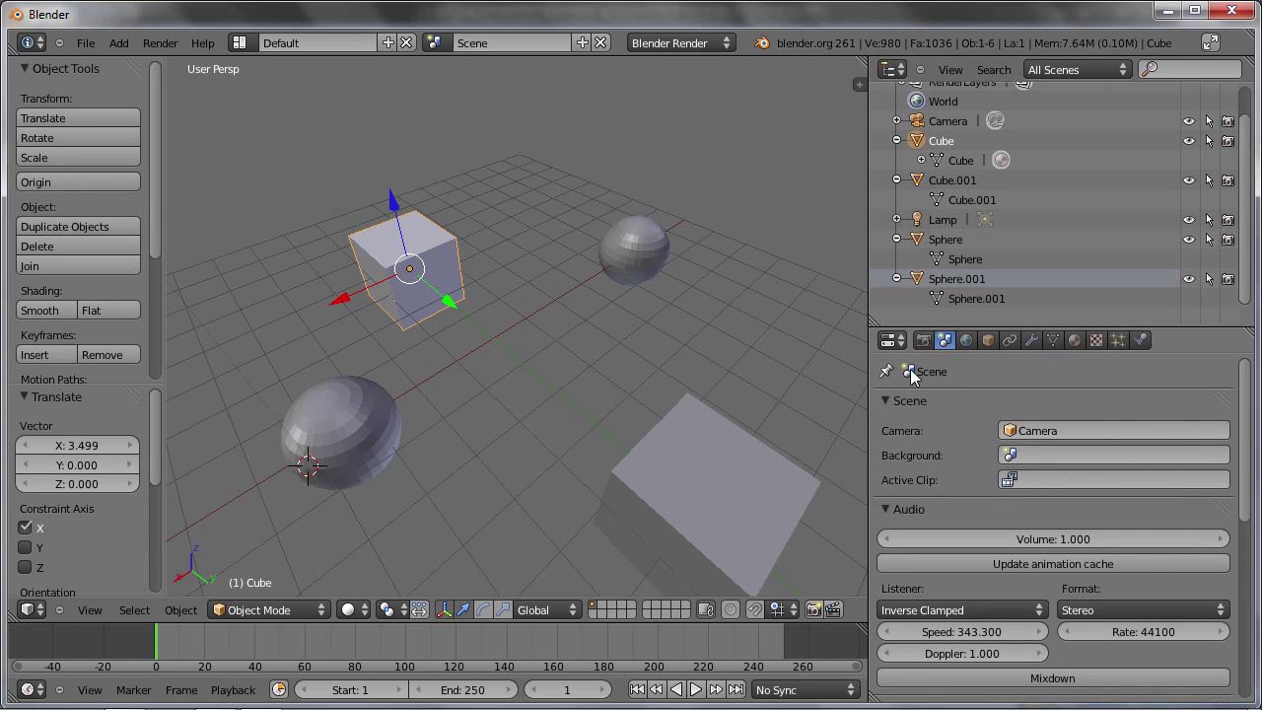
scroll(1012, 268, "up", 2)
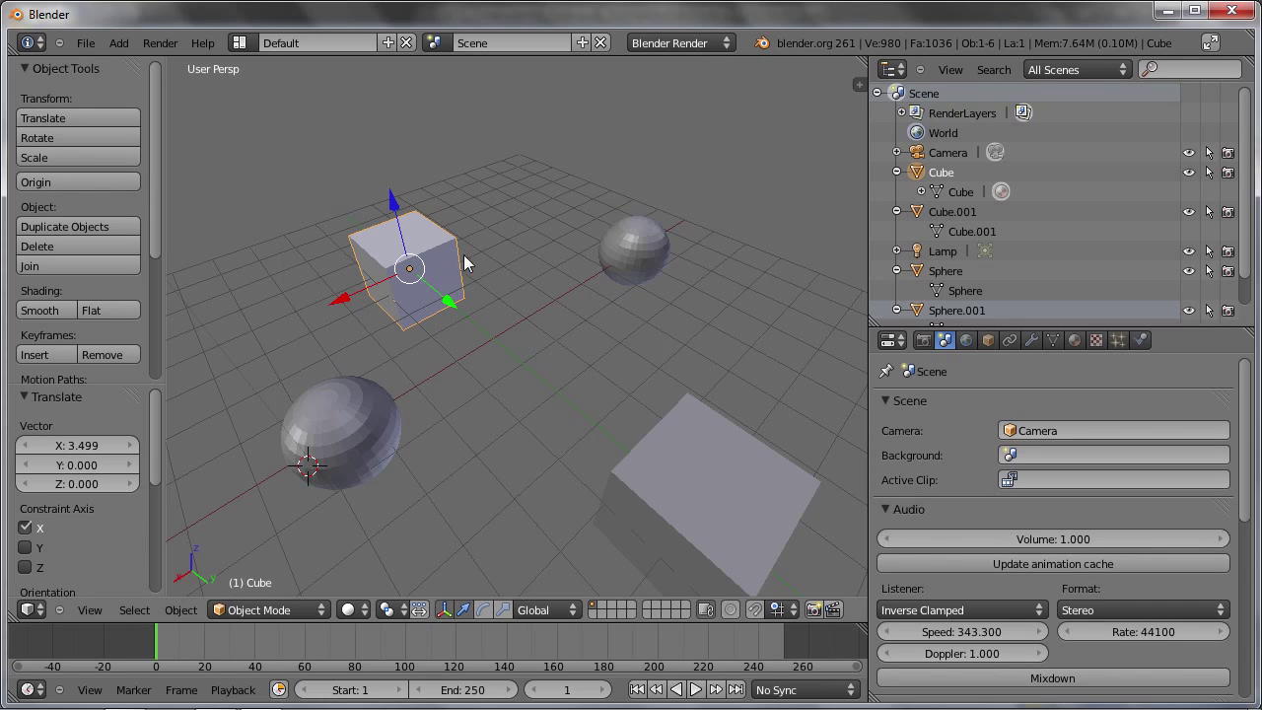
left_click(985, 343)
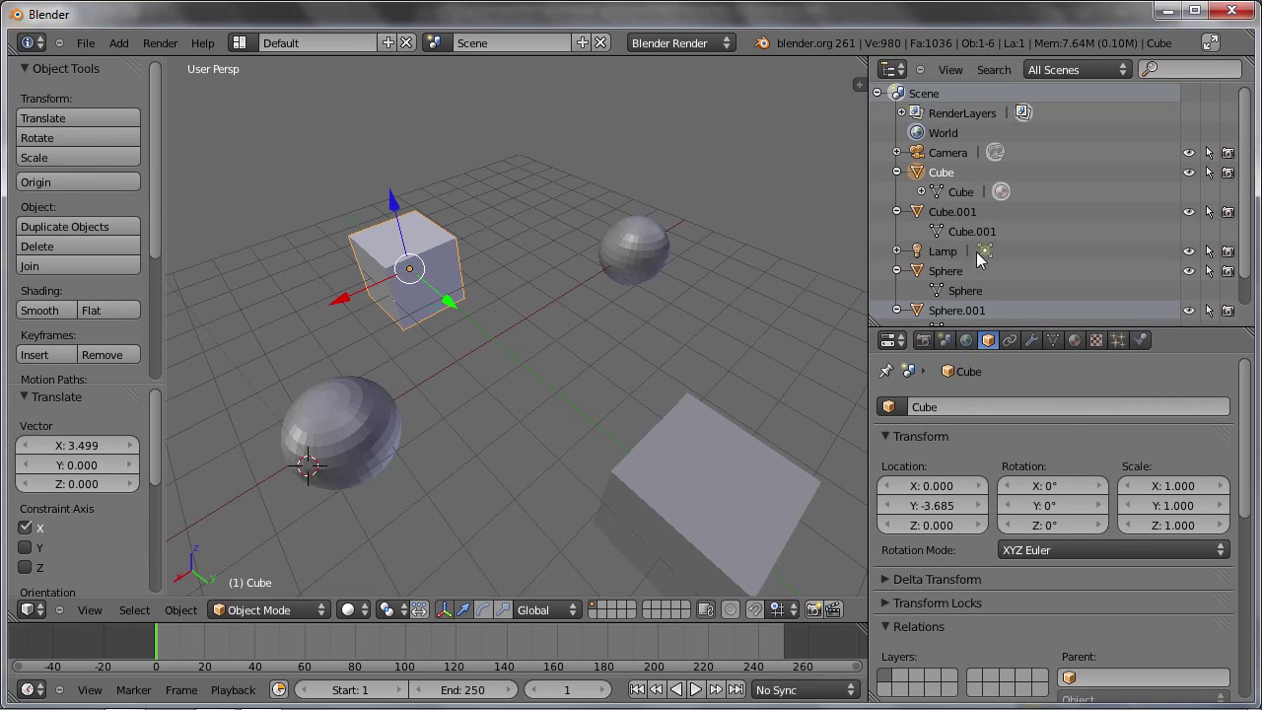
In Edit Mode, rename the Cube's mesh data block to 'Wuerfel' in Object Data properties
key("Tab")
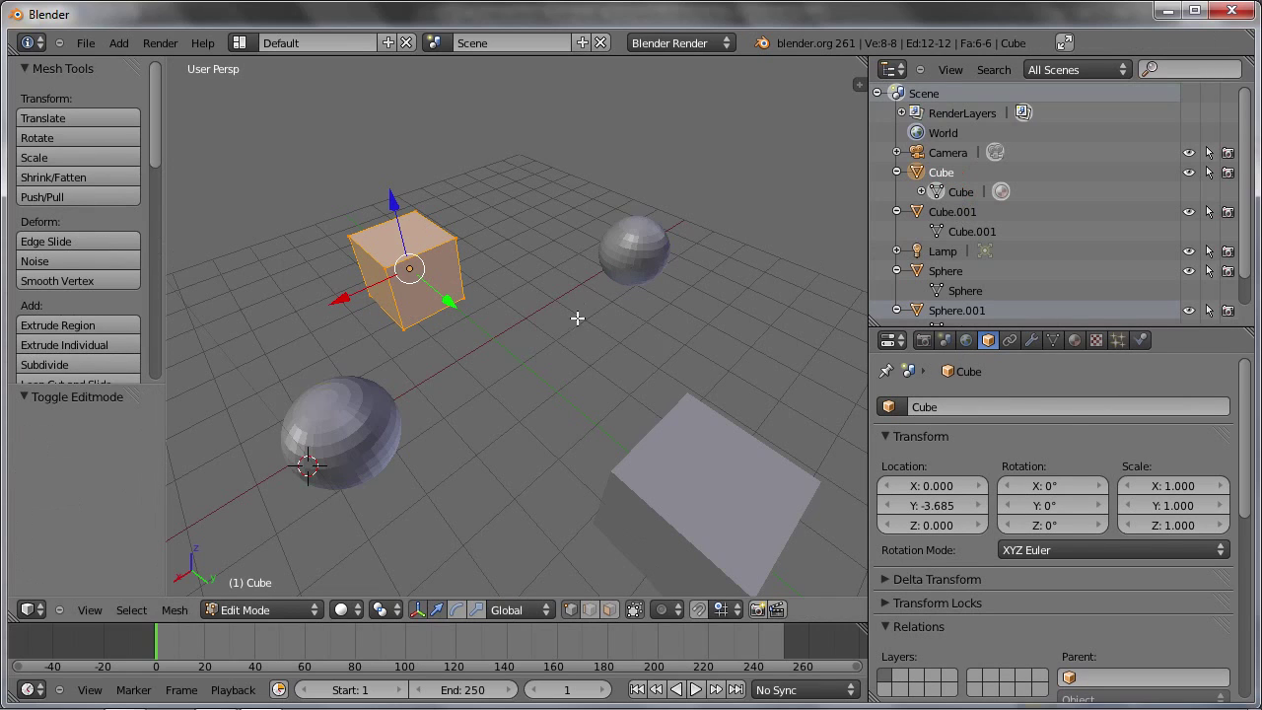
left_click(1052, 339)
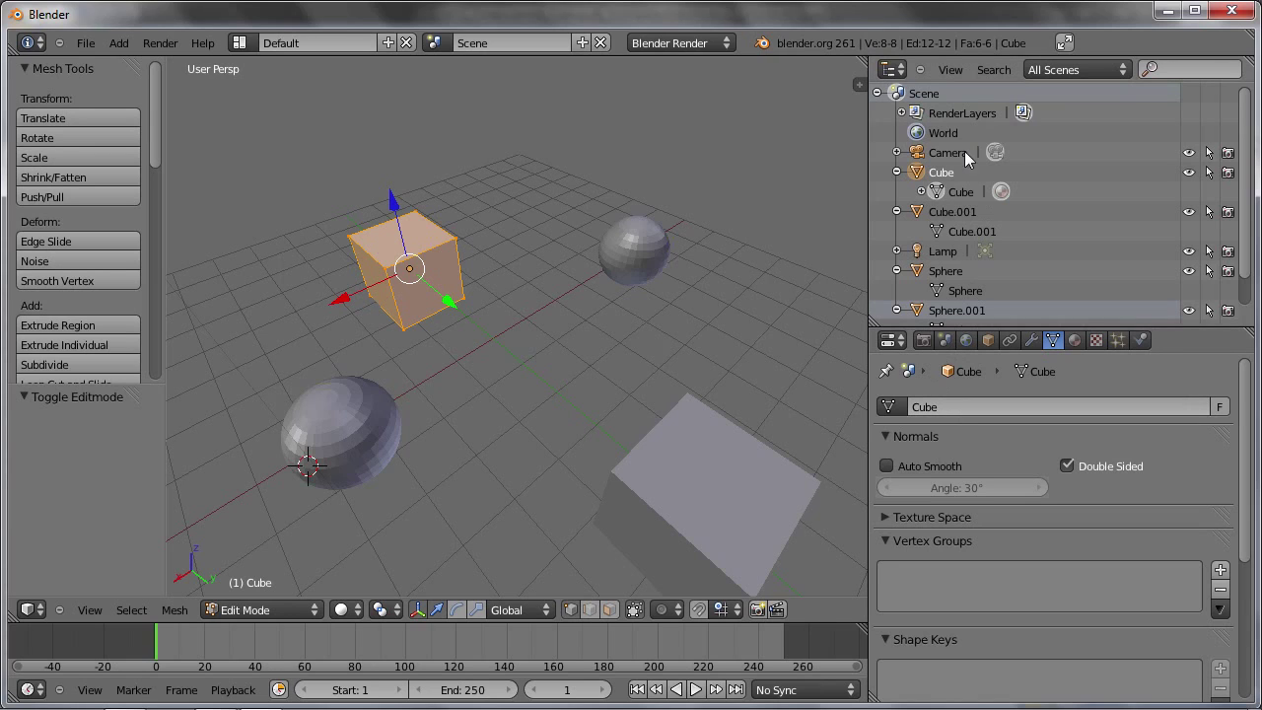
left_click(951, 405)
type("Wurfe")
key("BackSpace")
key("BackSpace")
key("BackSpace")
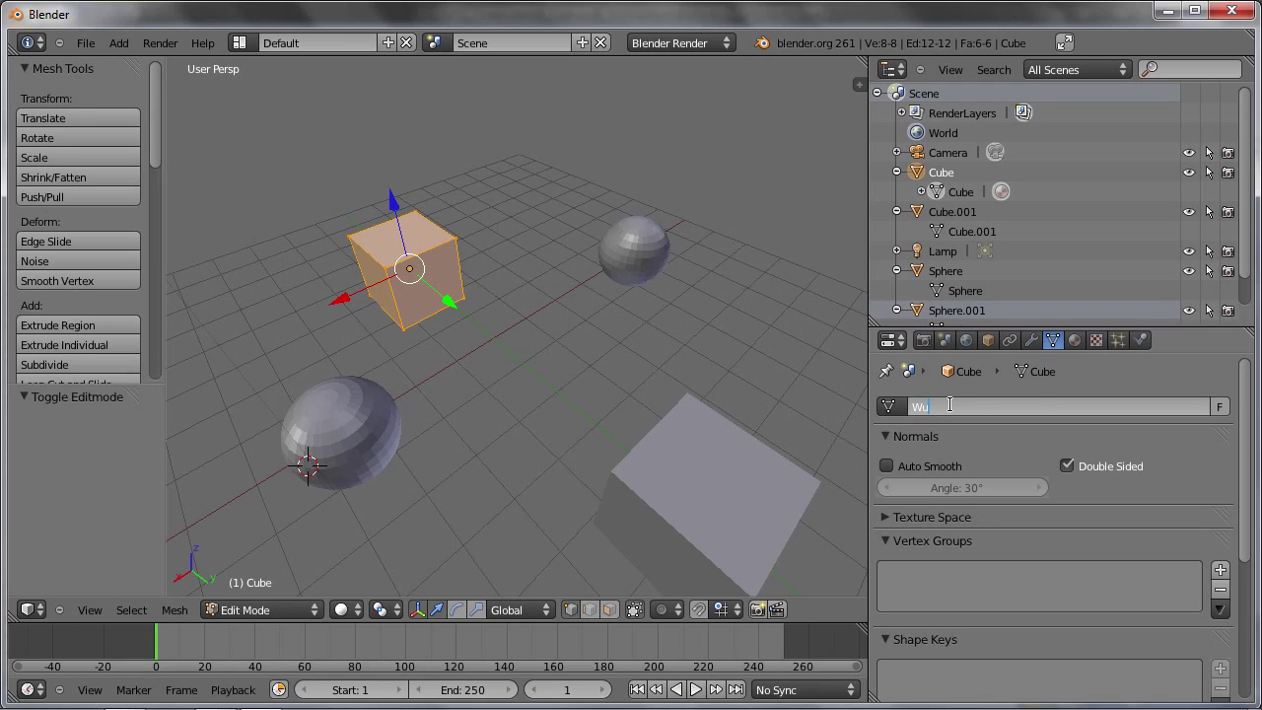
type("erfe")
type("l")
key("Return")
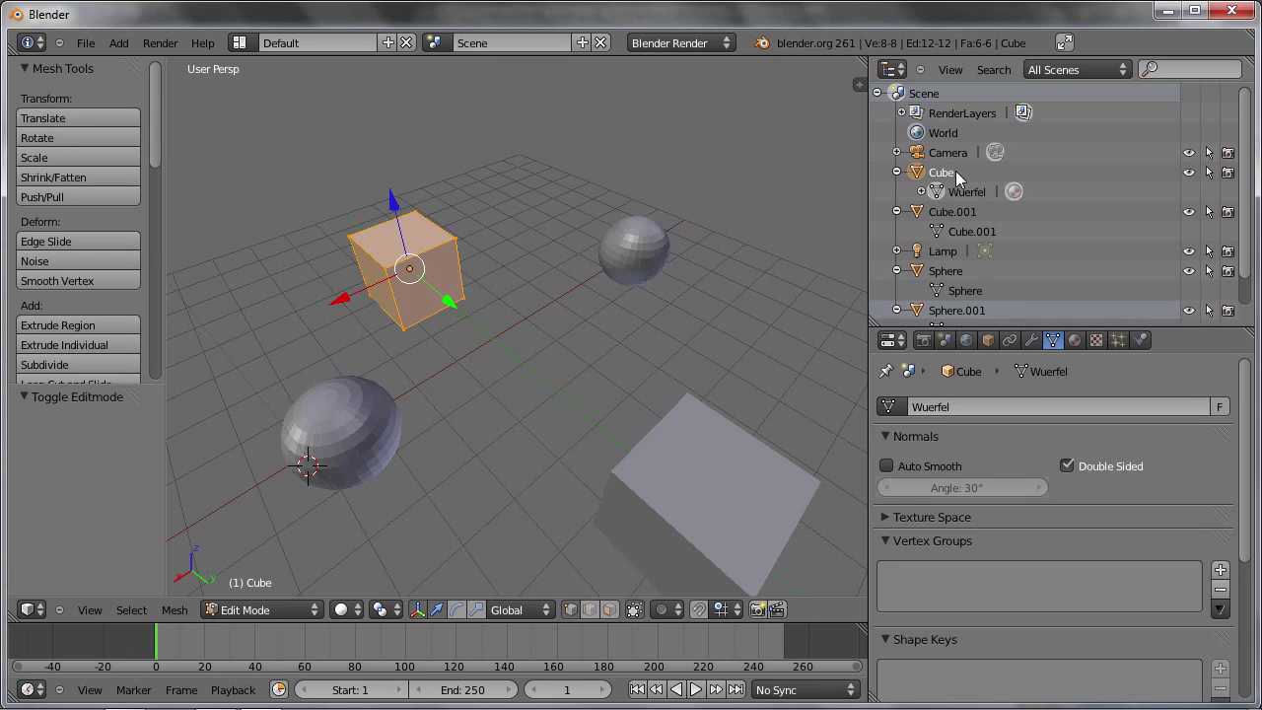
Rename the Cube object to 'Wuerfel', then show its mesh data properties
left_click(989, 340)
left_click(957, 406)
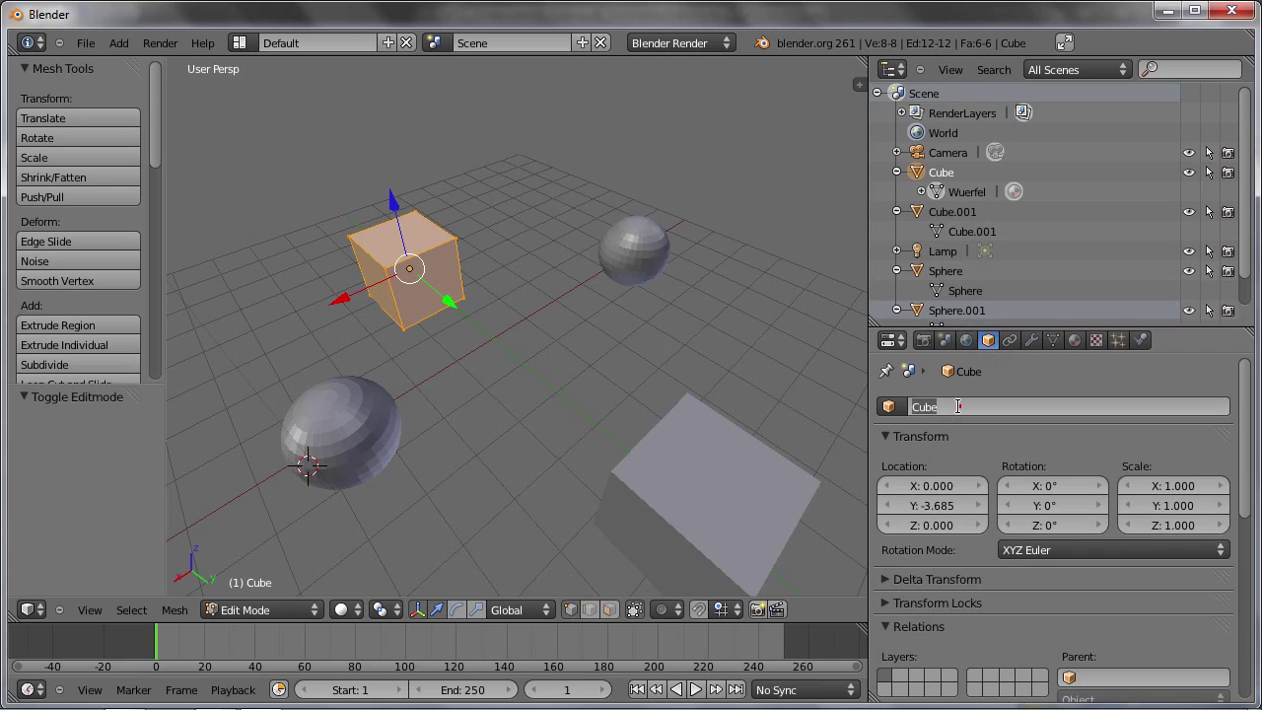
type("Wu")
type("erfel")
key("Return")
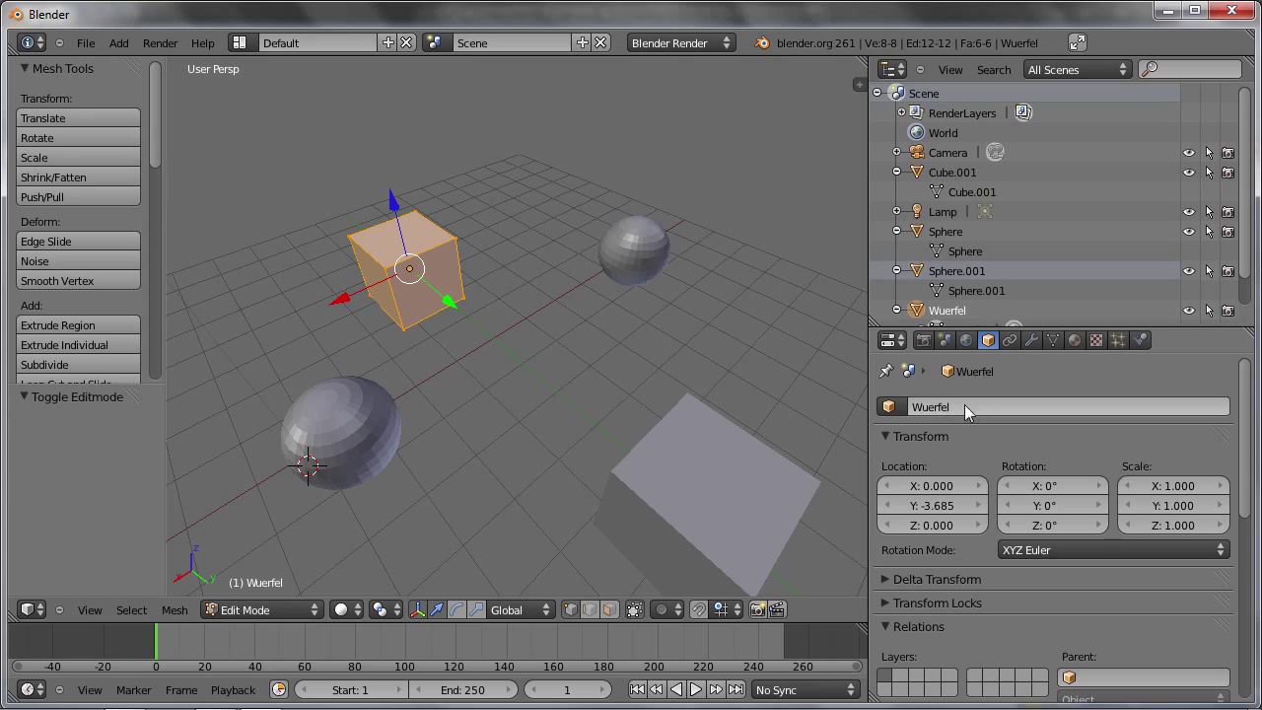
scroll(961, 296, "down", 2)
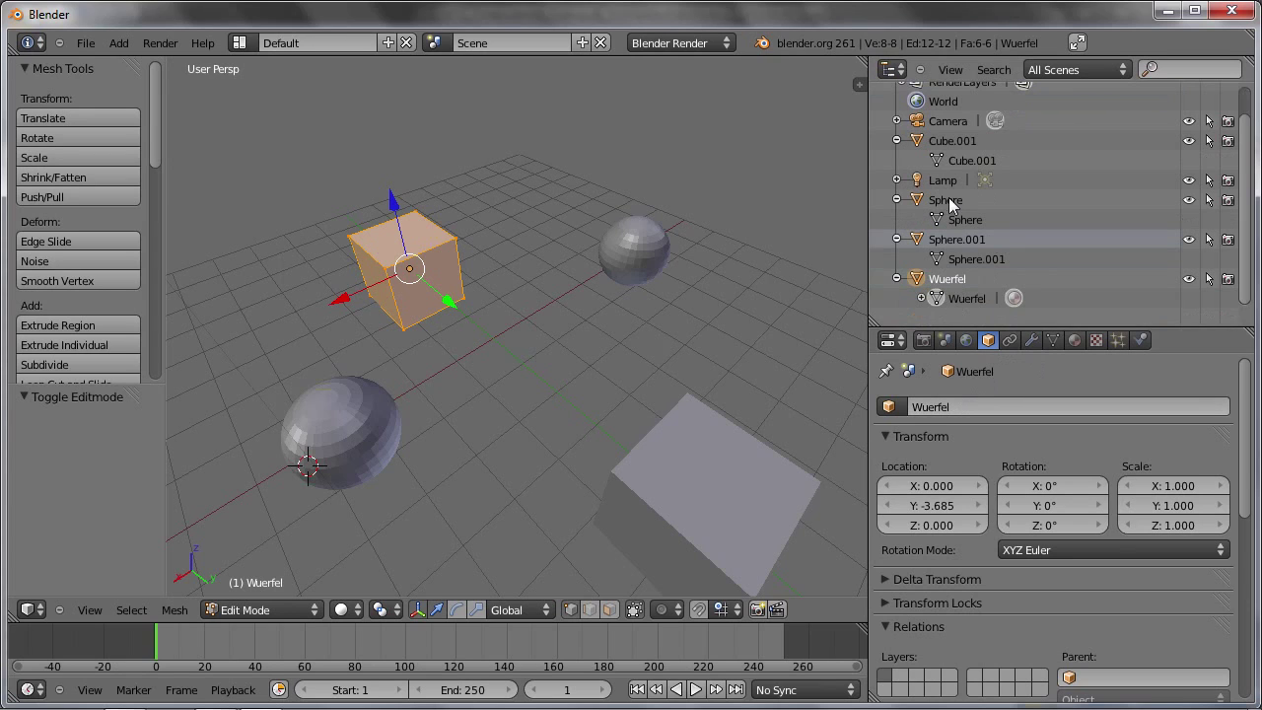
left_click(1053, 339)
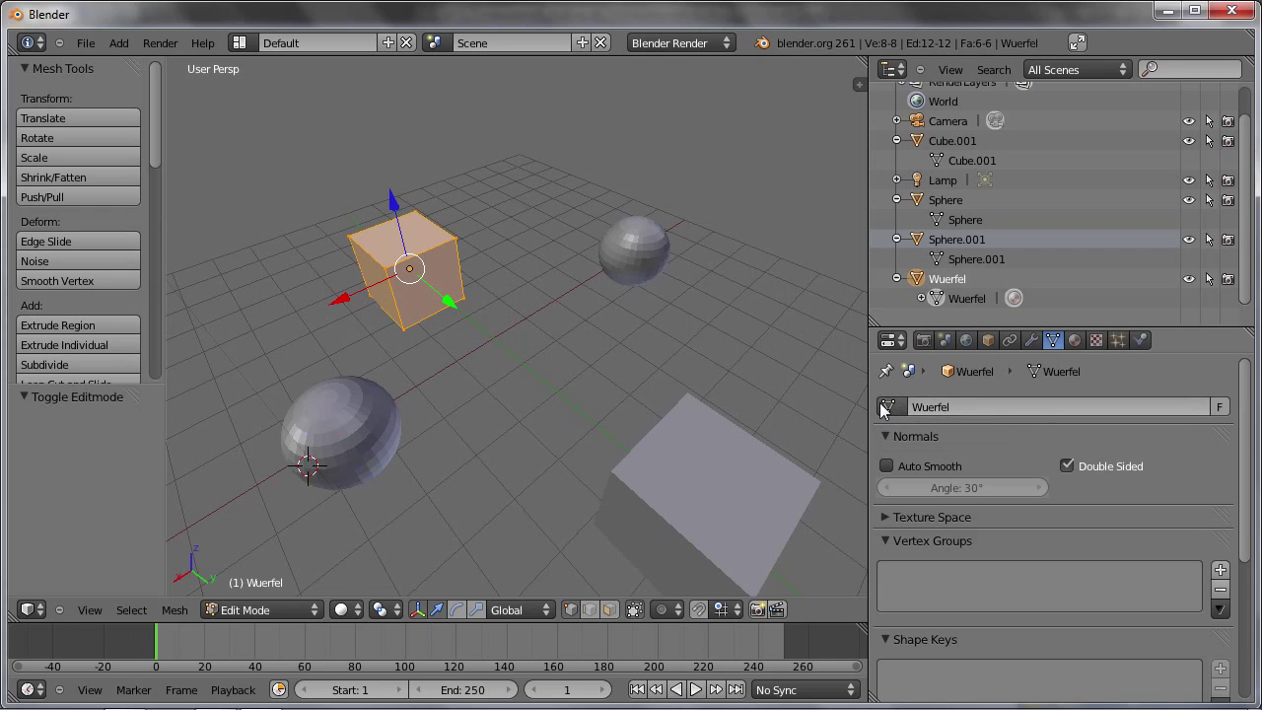
Prefix the Wuerfel and Sphere.001 meshes with m, giving mWuerfel and mSphere.001
left_click(889, 407)
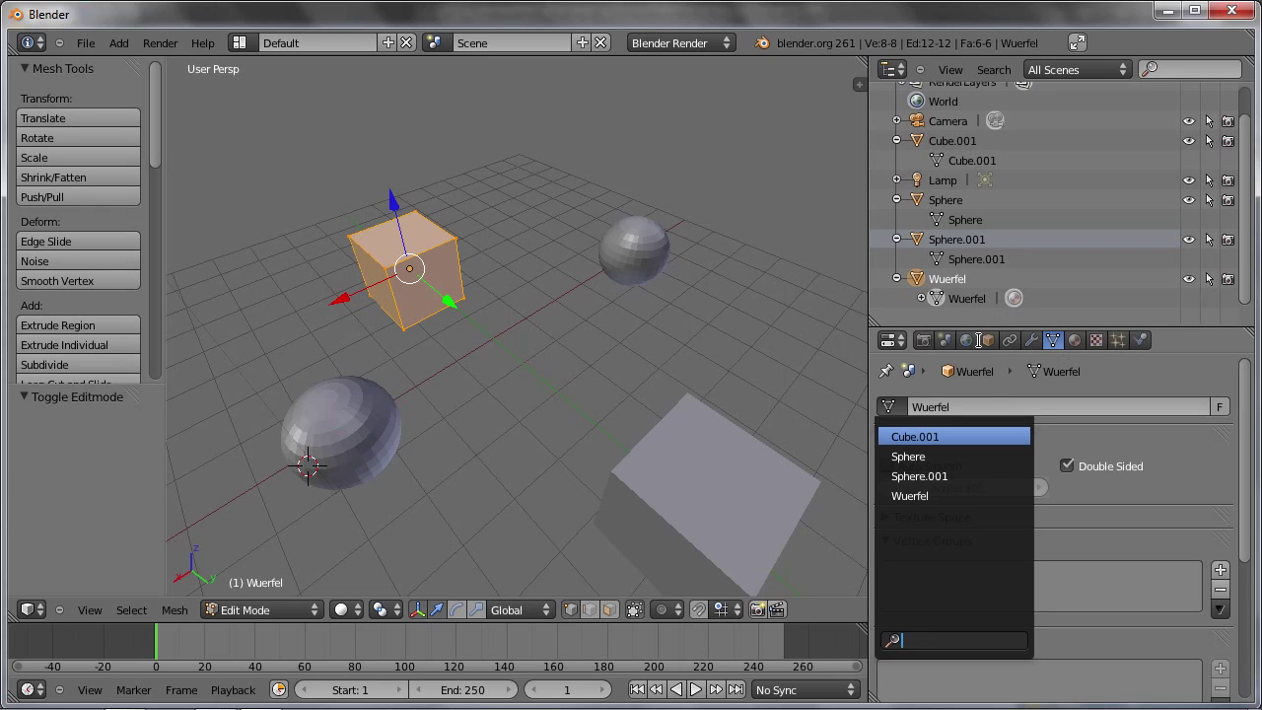
left_click(990, 409)
left_click(975, 405)
key("Home")
type("m")
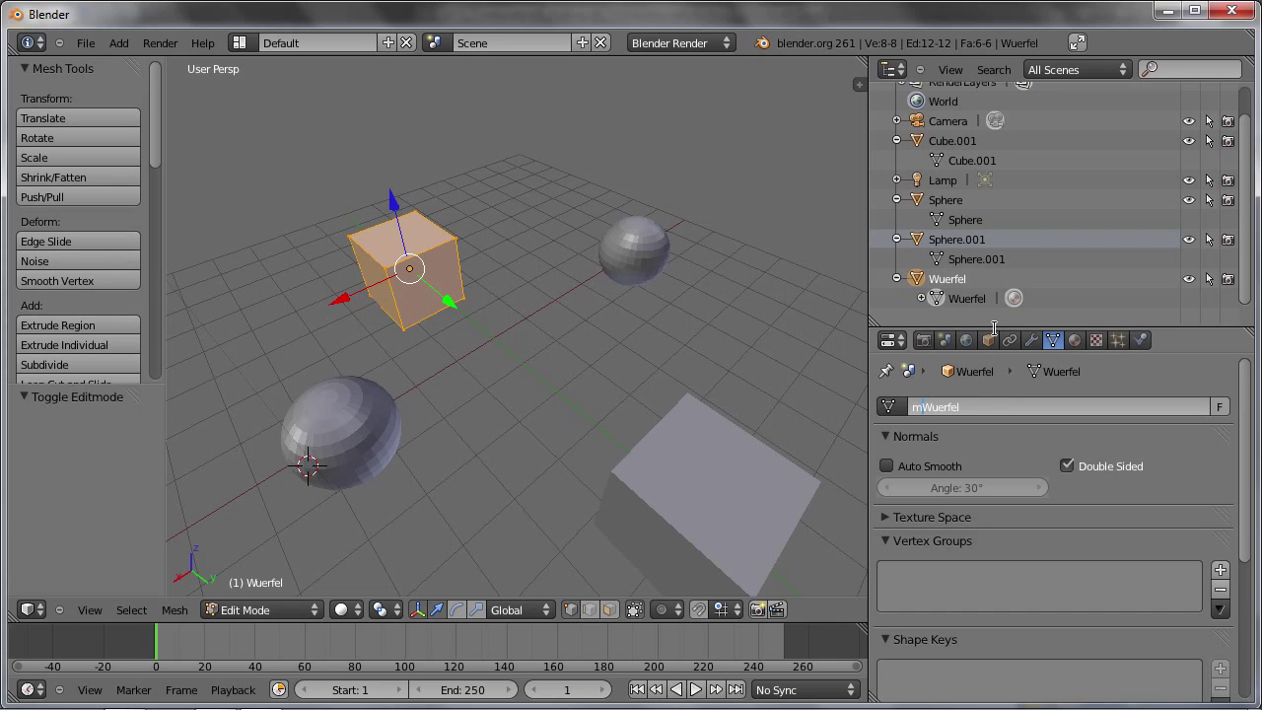
key("Return")
left_click(986, 259)
left_click(962, 406)
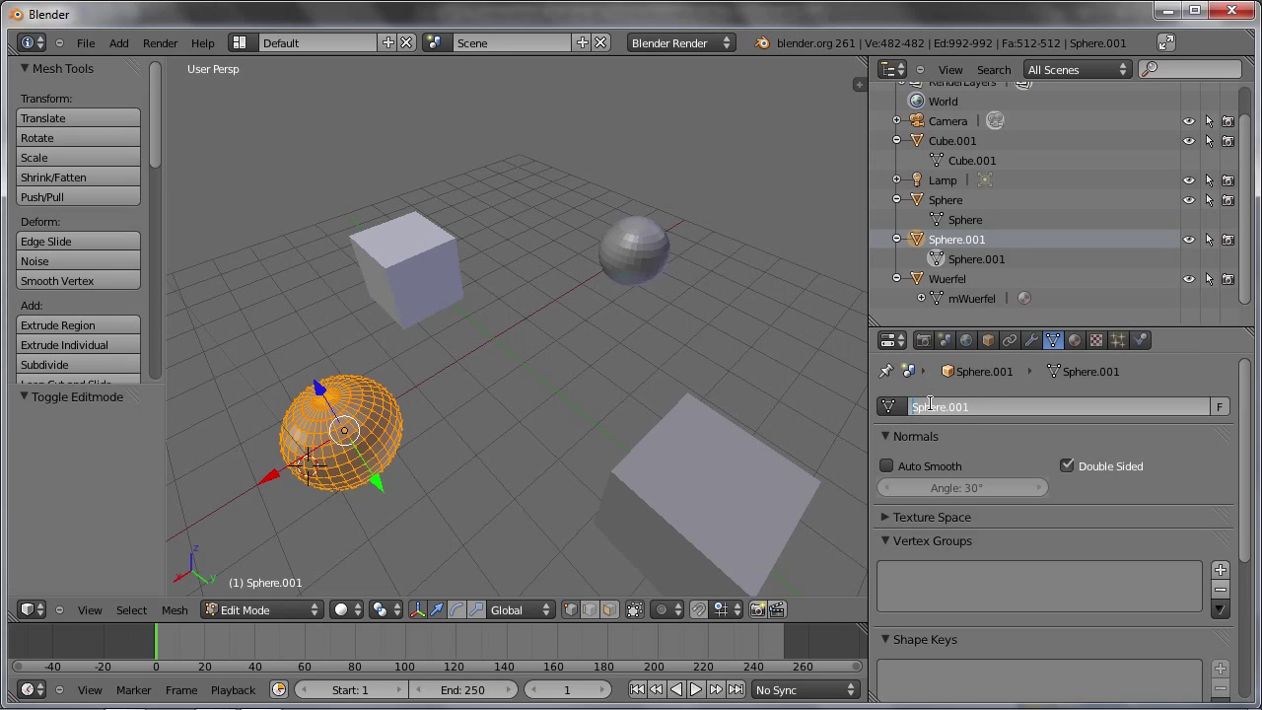
key("Home")
type("m")
key("Return")
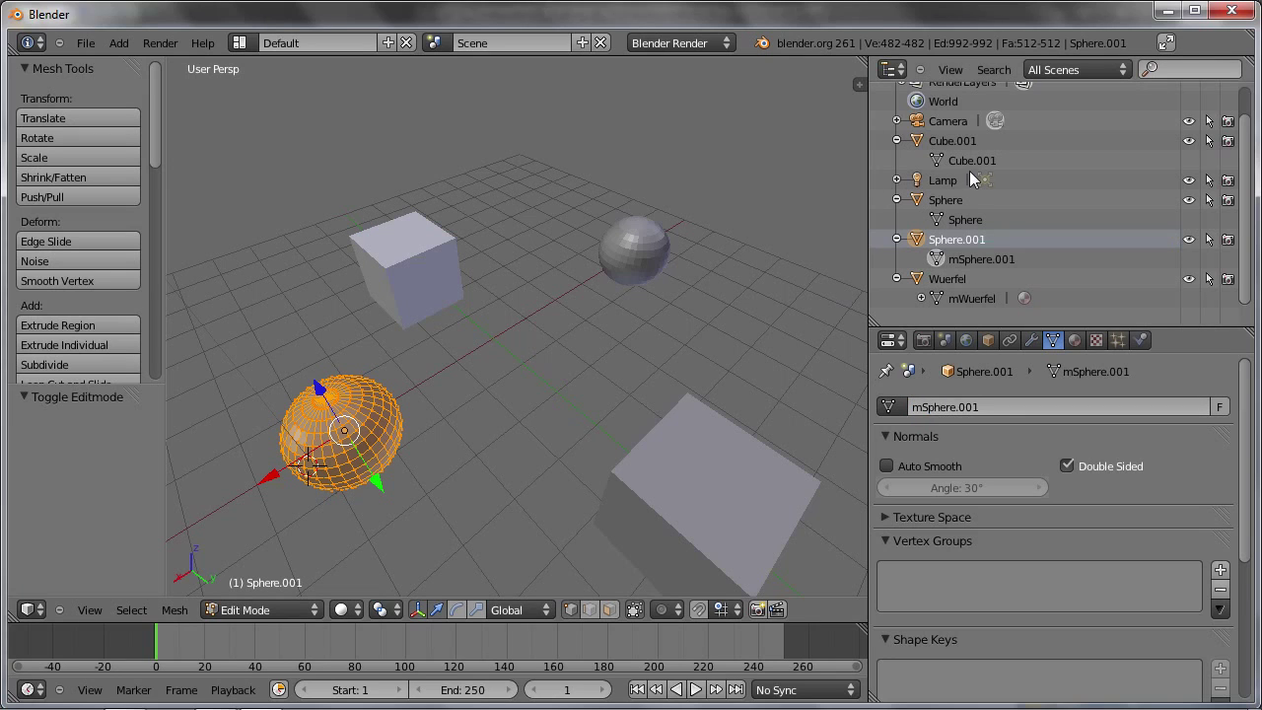
Prefix the Cube.001 and Sphere meshes with m, giving mCube.001 and mSphere, then reselect Wuerfel
left_click(970, 168)
left_click(941, 407)
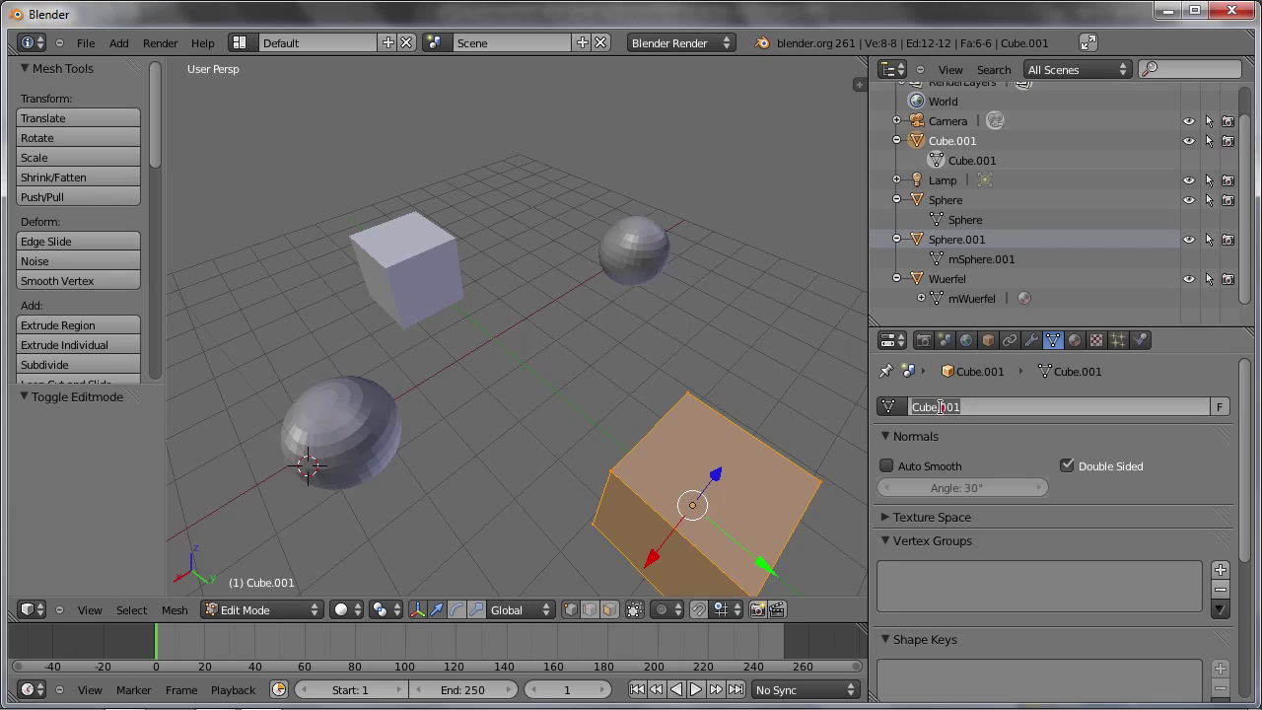
key("Home")
type("m")
key("Return")
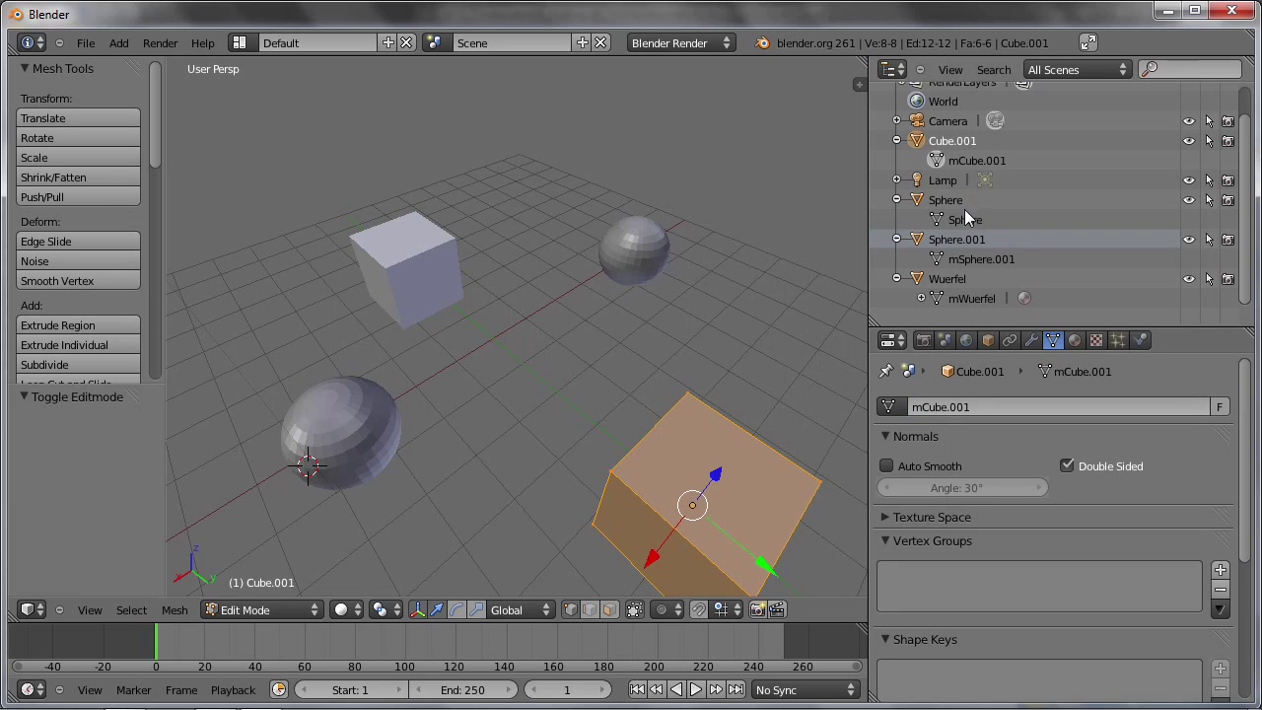
left_click(964, 209)
left_click(973, 411)
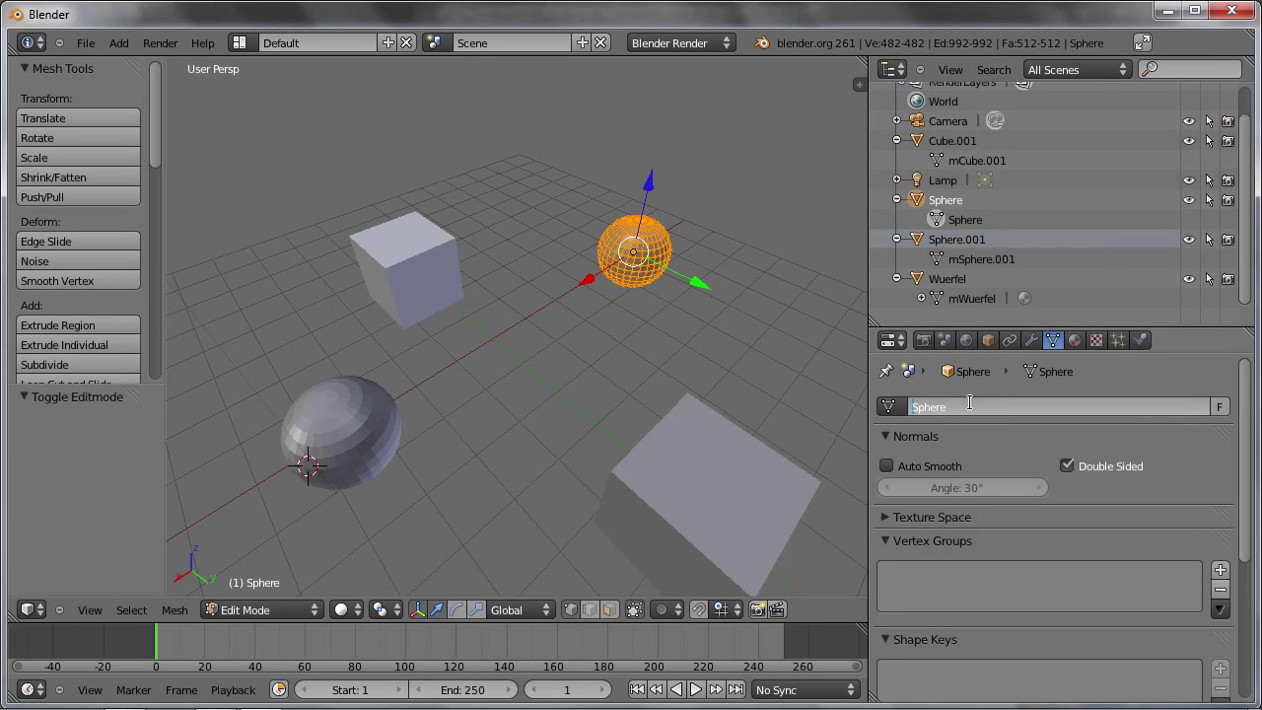
key("Home")
type("m")
key("Return")
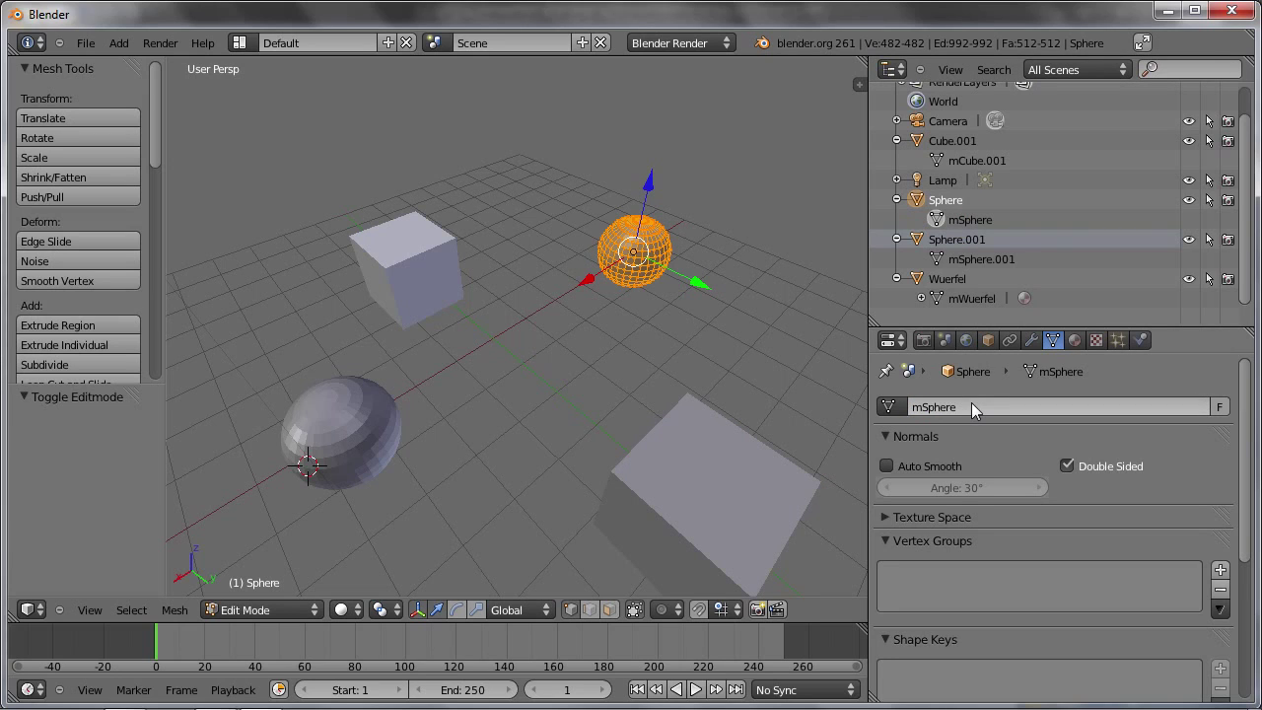
left_click(947, 280)
left_click(966, 297)
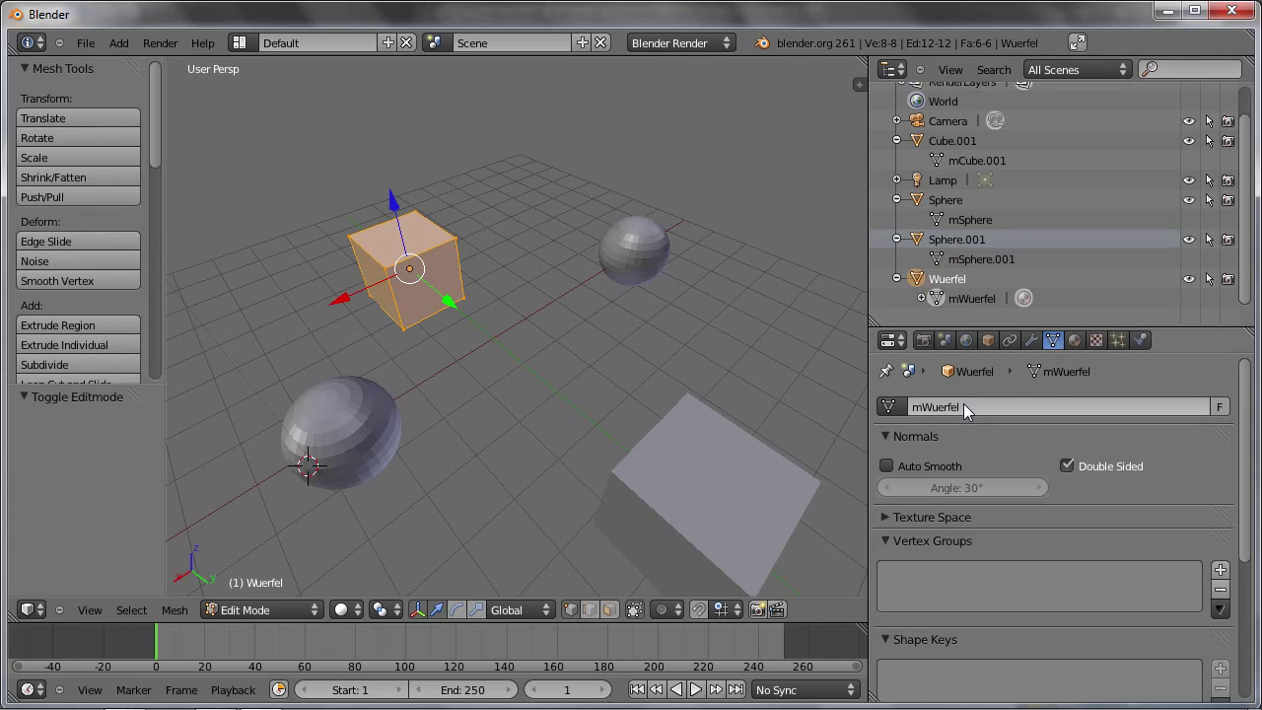
Switch the Wuerfel cube from Edit Mode back to Object Mode
left_click(898, 407)
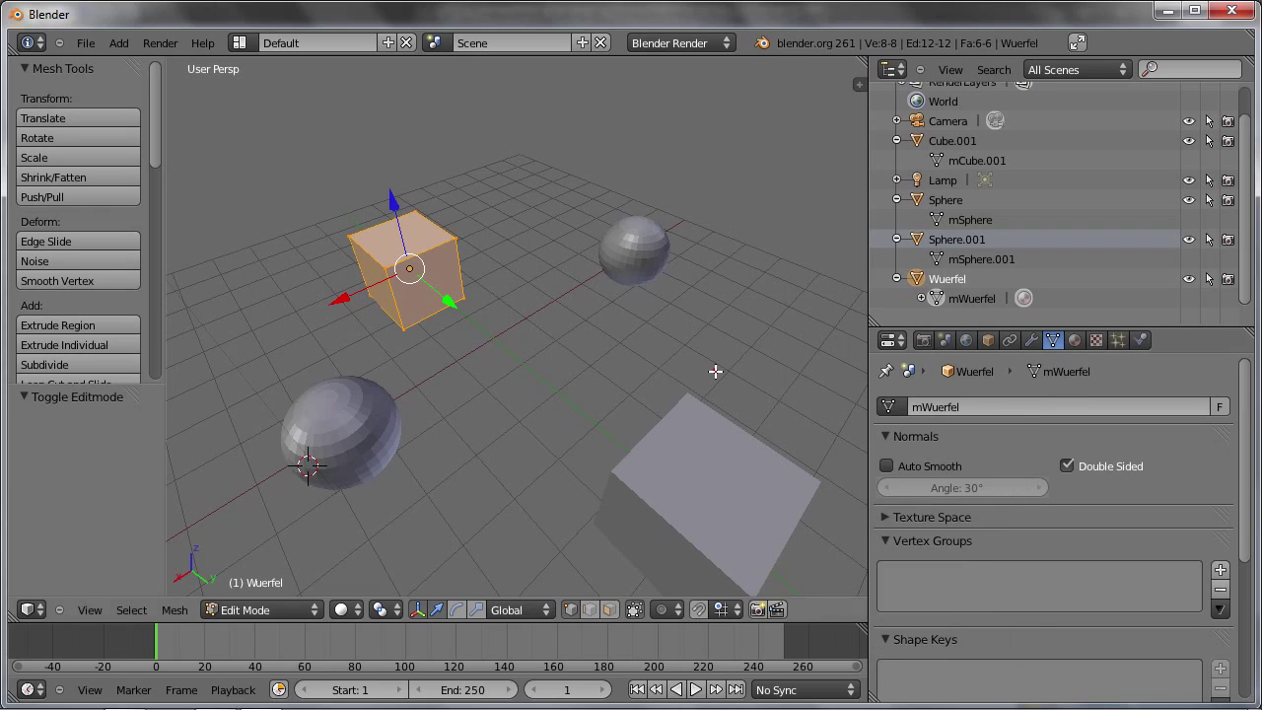
left_click(284, 610)
left_click(276, 589)
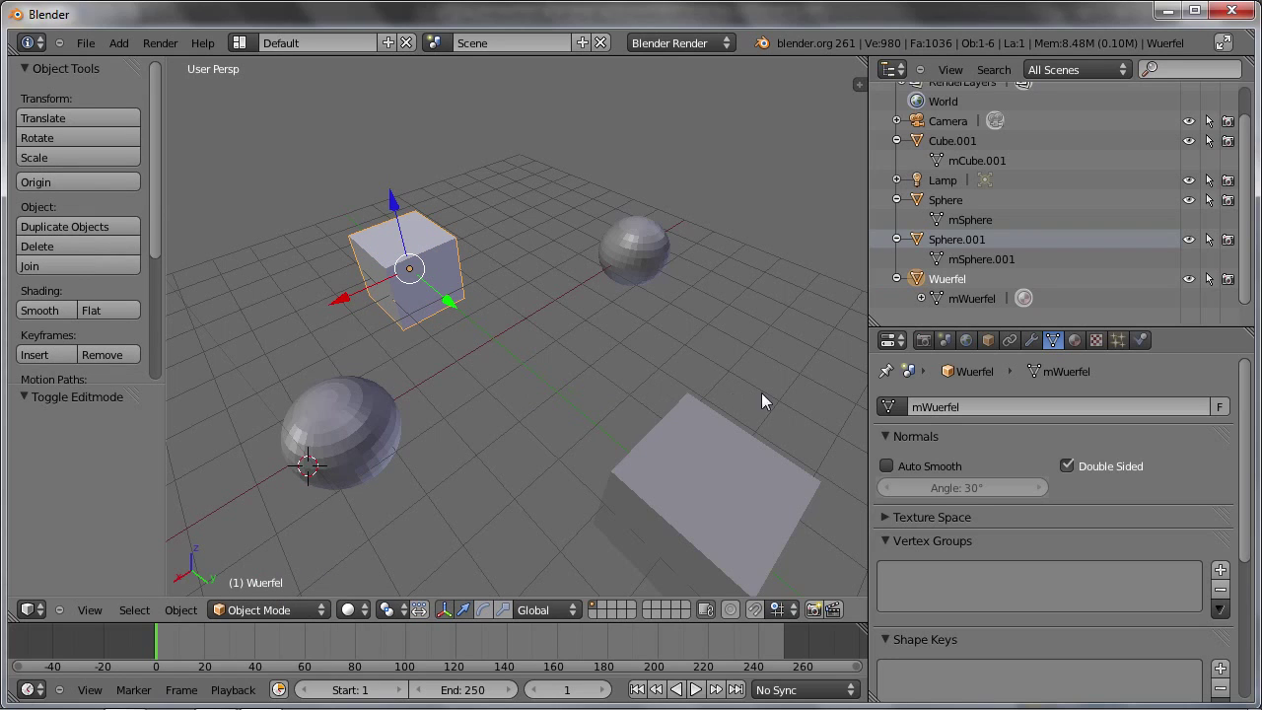
Assign the mSphere mesh to the Wuerfel object and select the Sphere object
left_click(889, 407)
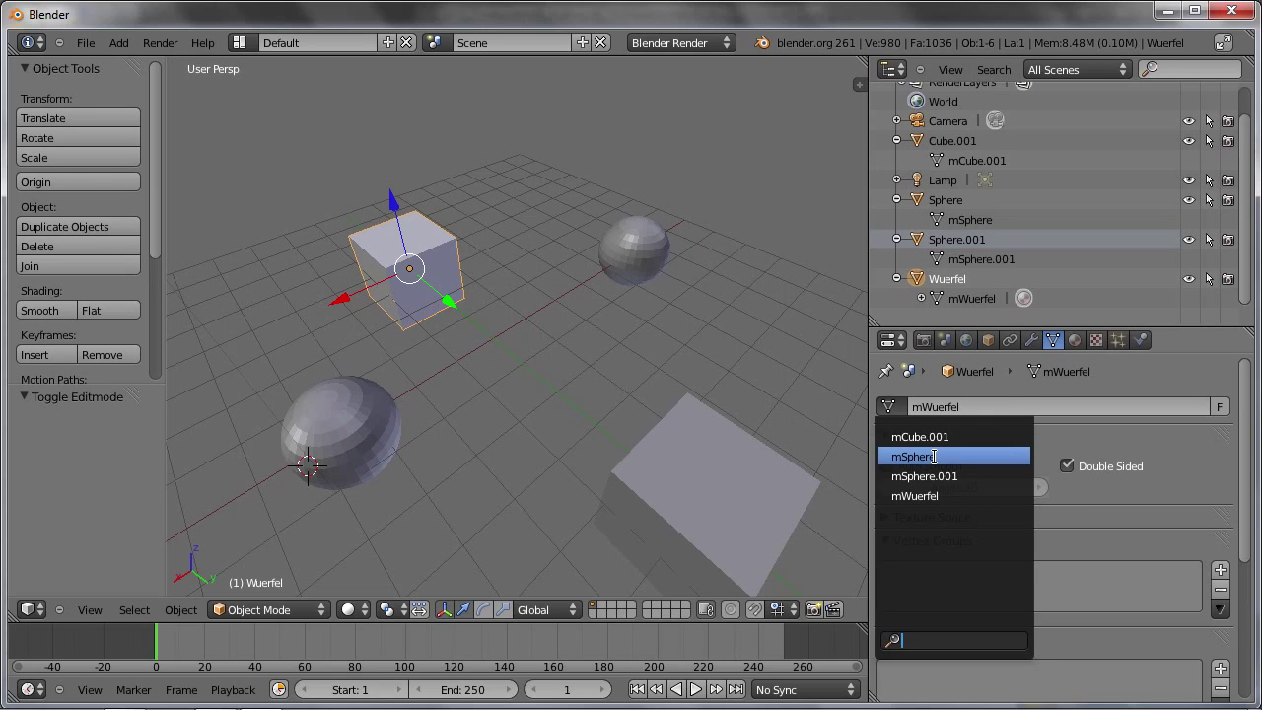
left_click(933, 456)
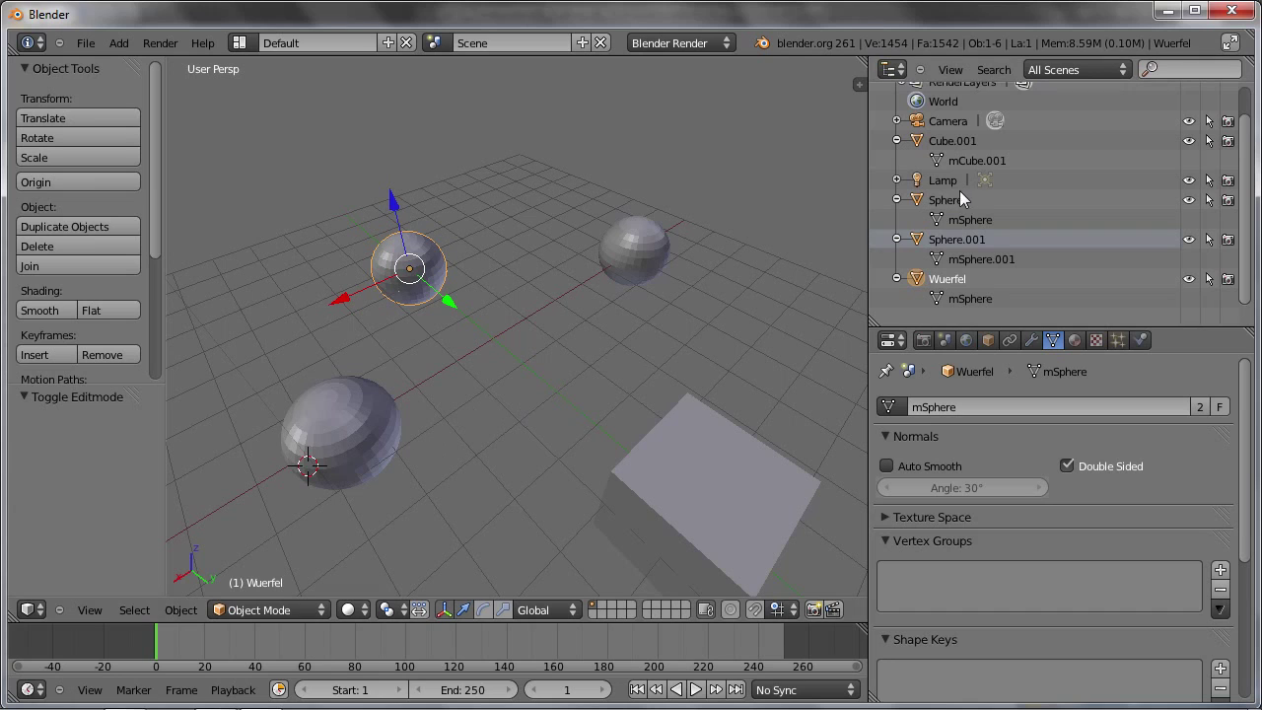
left_click(949, 200)
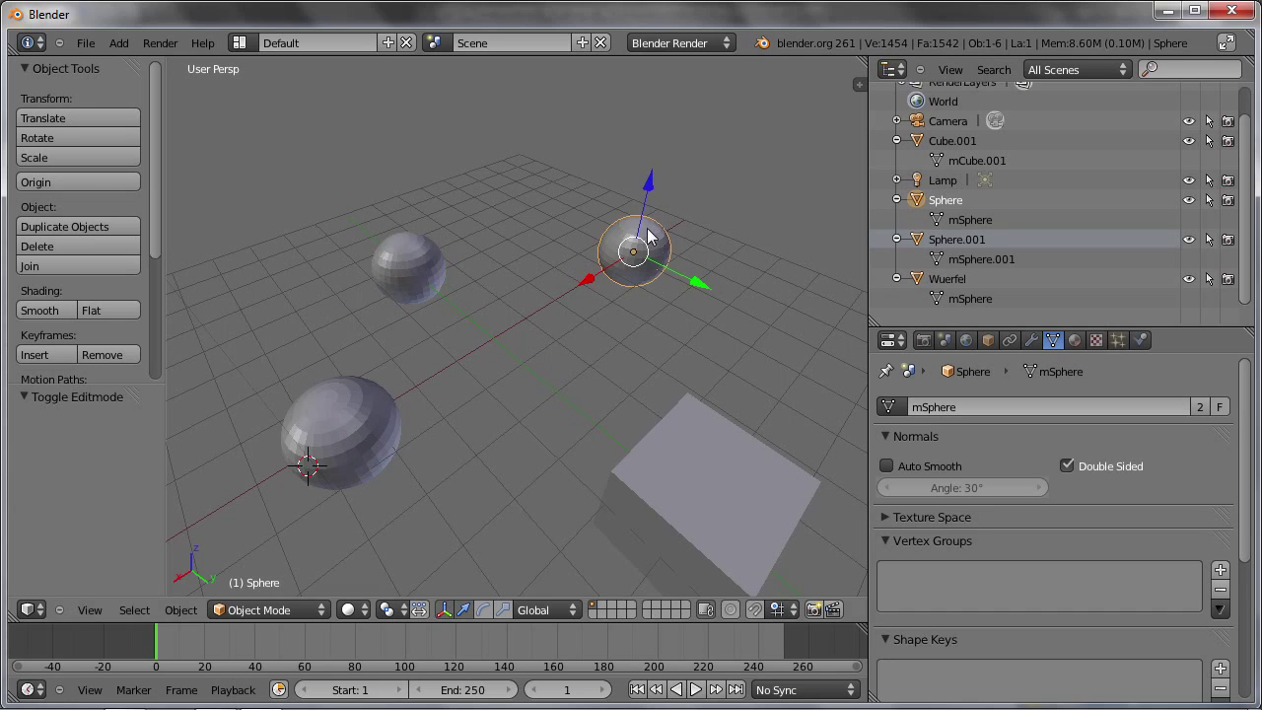
scroll(648, 234, "up", 2)
scroll(642, 232, "up", 2)
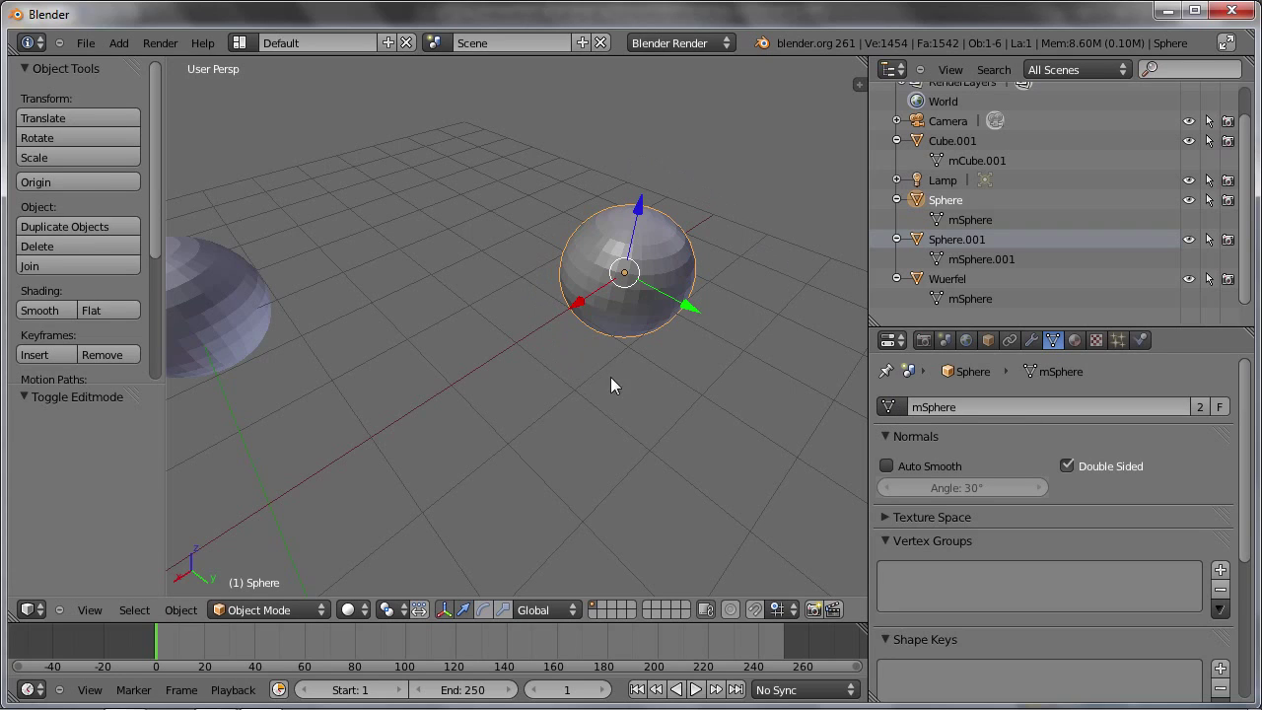
Give the Sphere object the mWuerfel cube mesh, then reselect the sphere-shaped Wuerfel
left_click(889, 405)
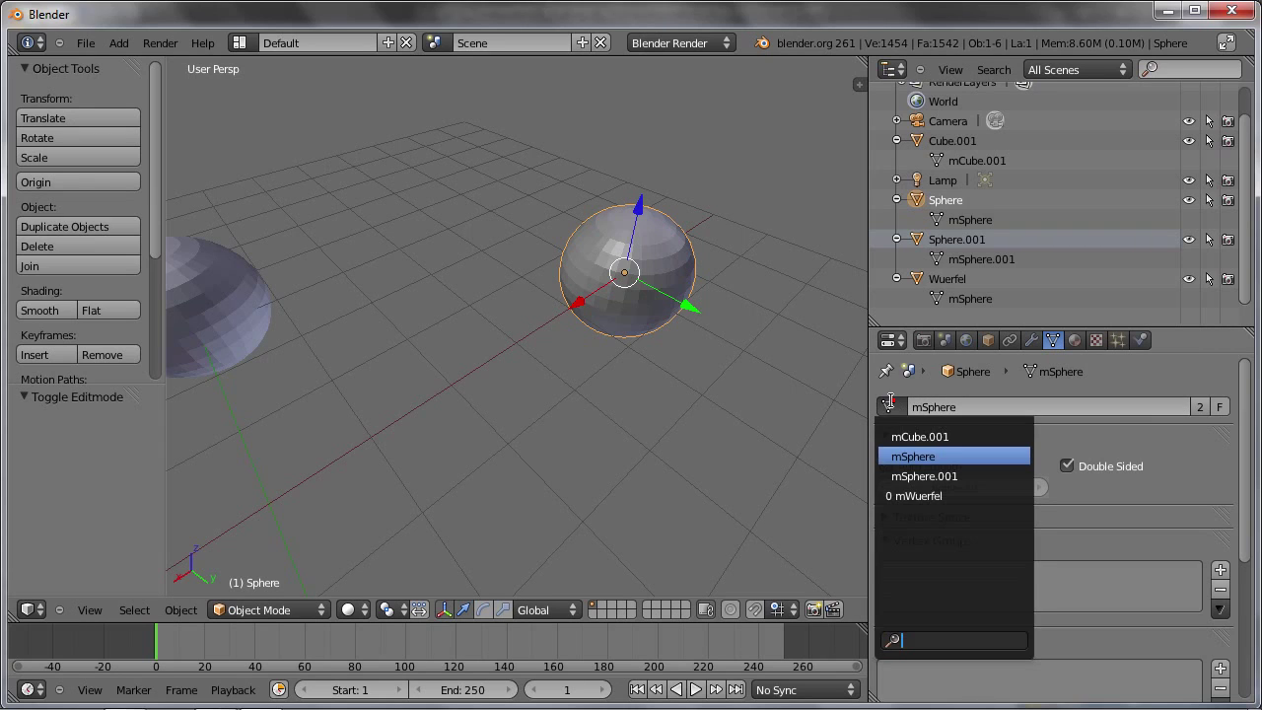
left_click(911, 503)
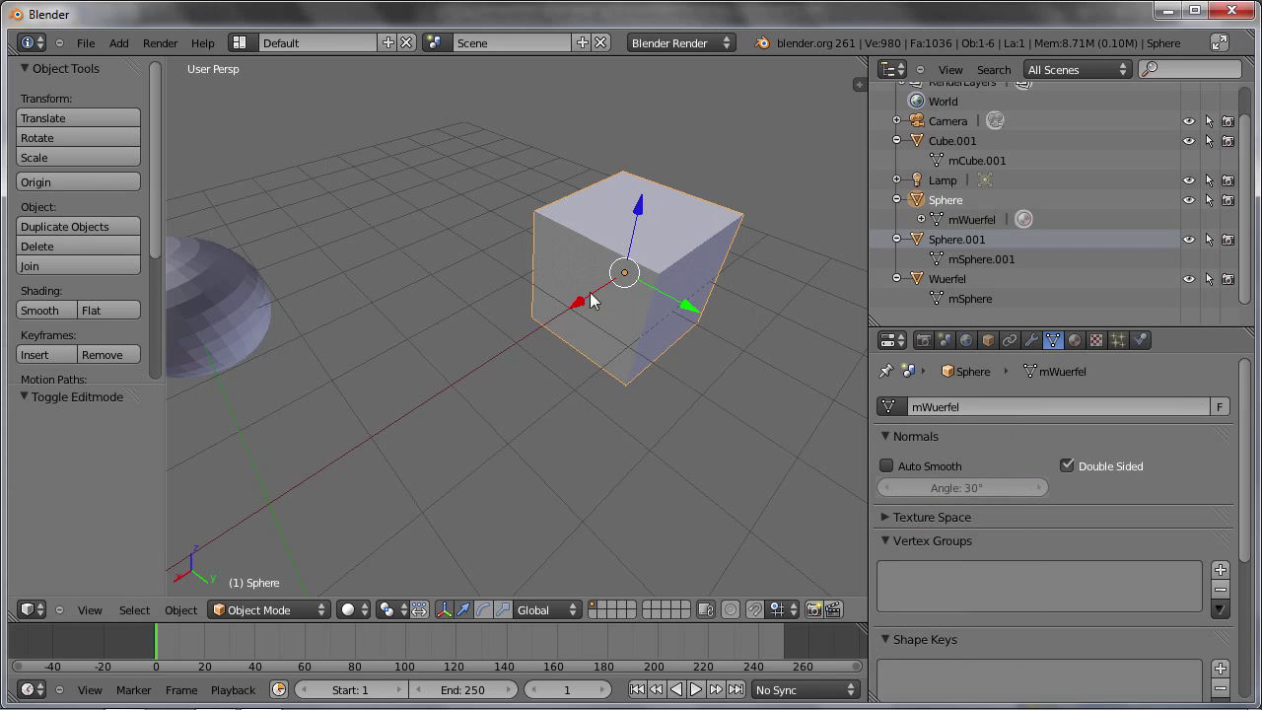
middle_click_drag(476, 311, 464, 325)
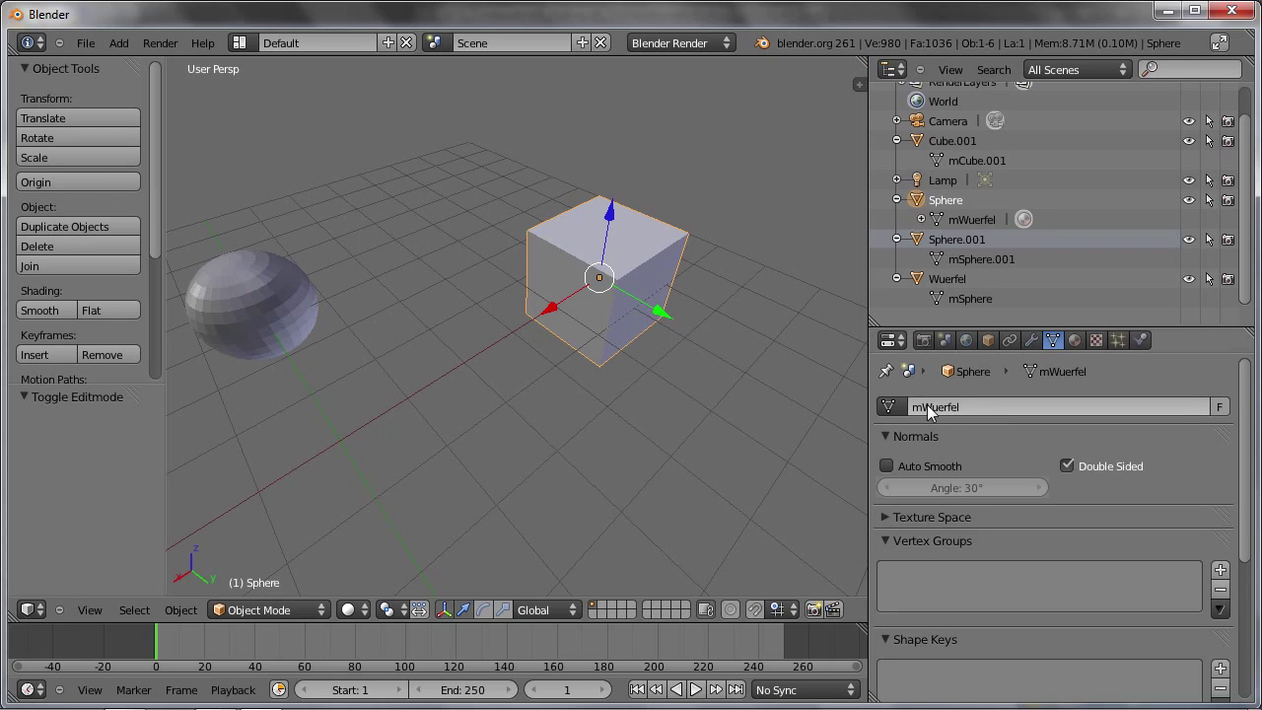
right_click(258, 295)
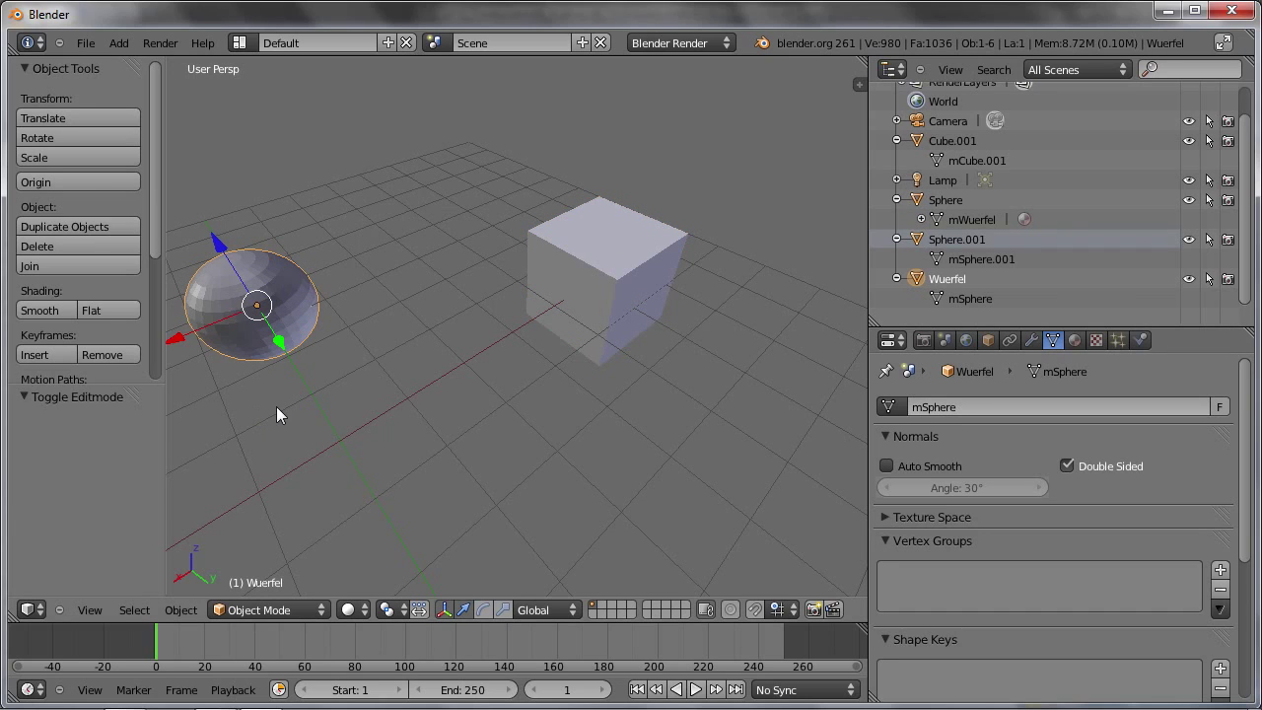
scroll(277, 414, "down", 1)
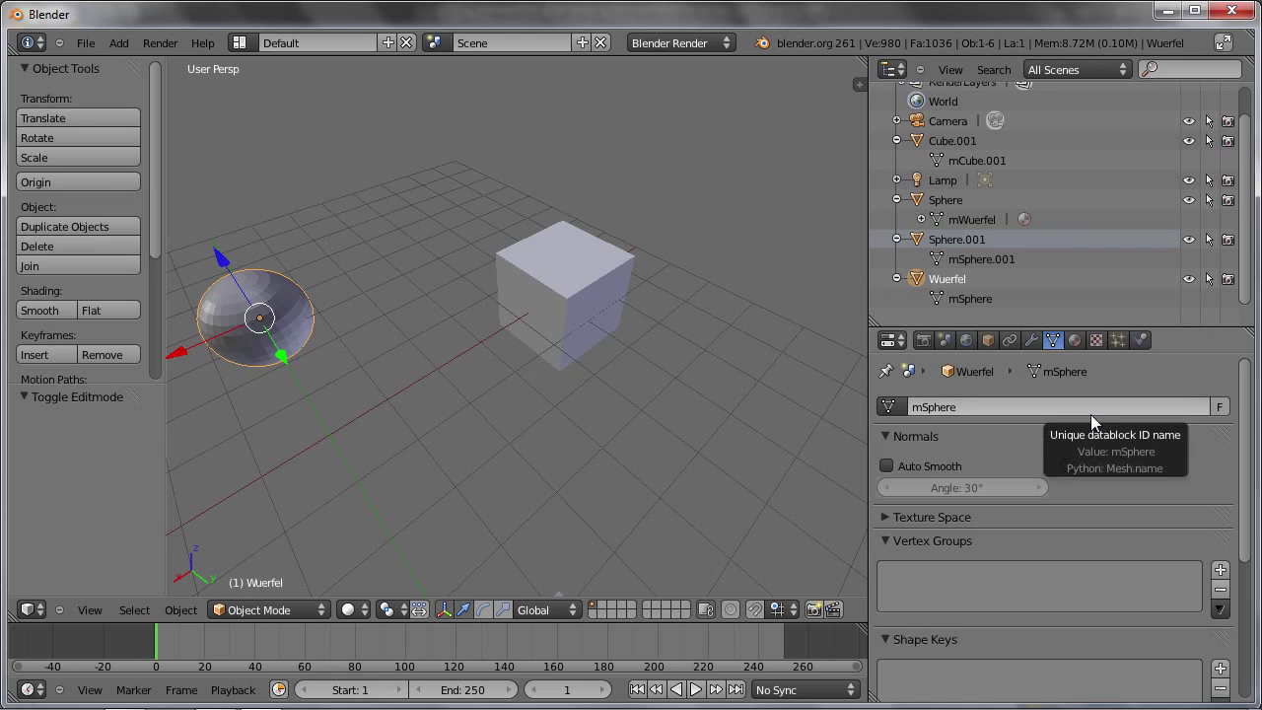
scroll(548, 390, "down", 1)
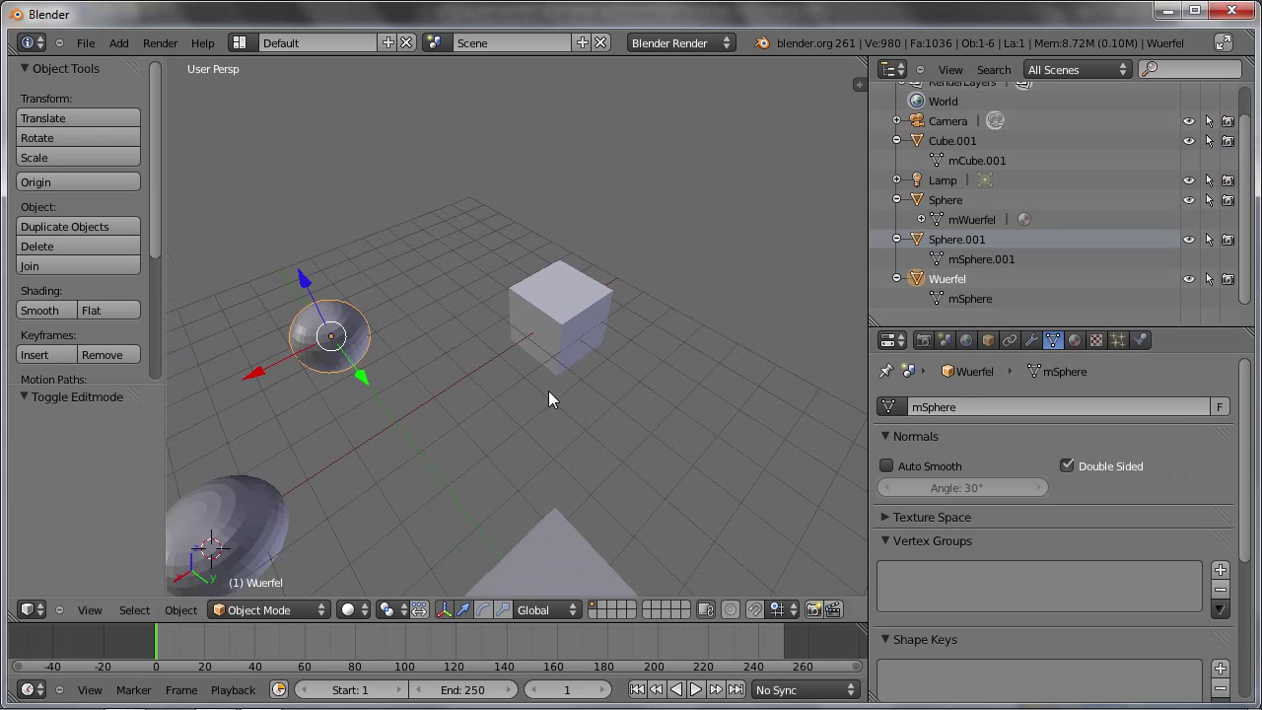
middle_click_drag(477, 437, 504, 390)
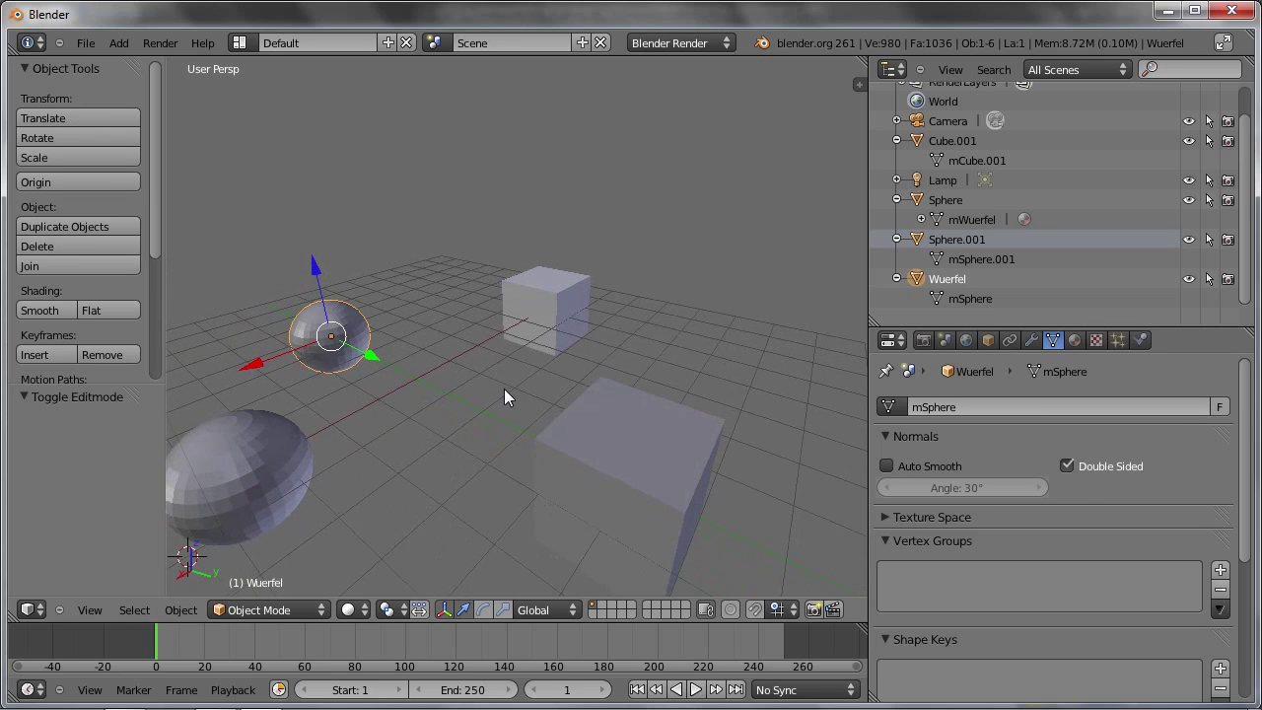
middle_click_drag(441, 394, 488, 367, "shift")
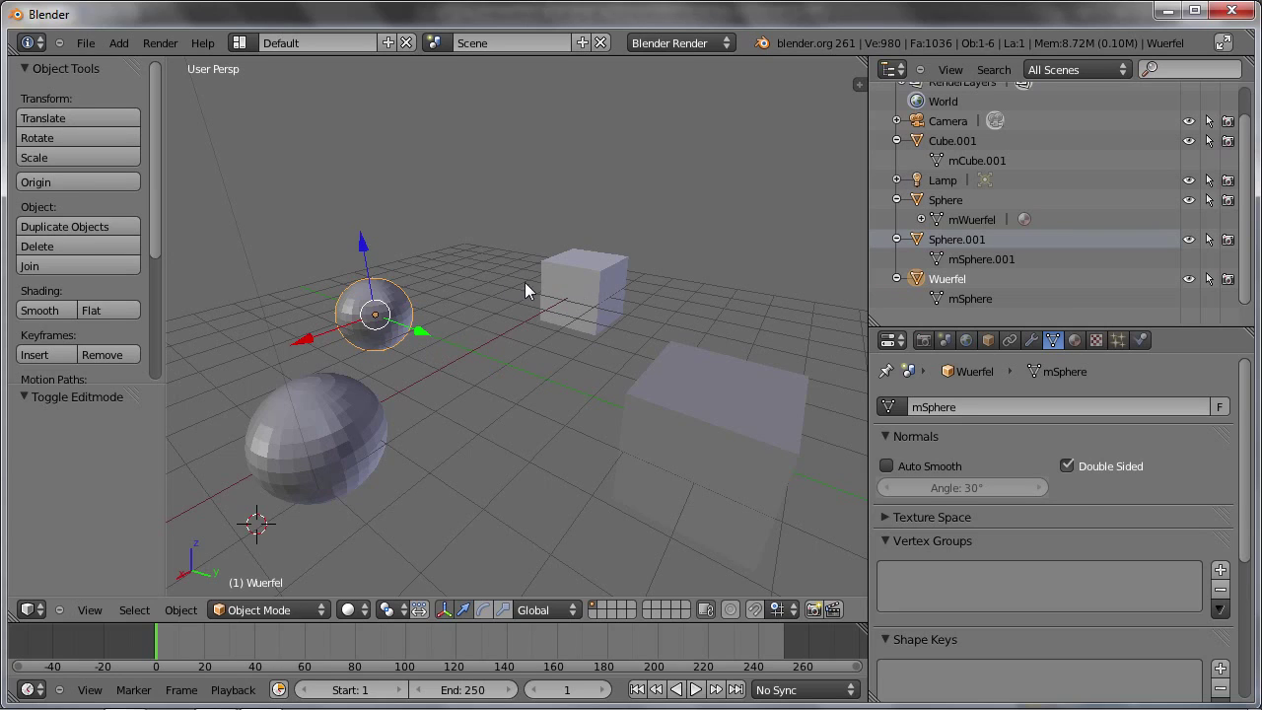
Link the mSphere mesh to the Sphere object, then select the Wuerfel sphere
right_click(589, 274)
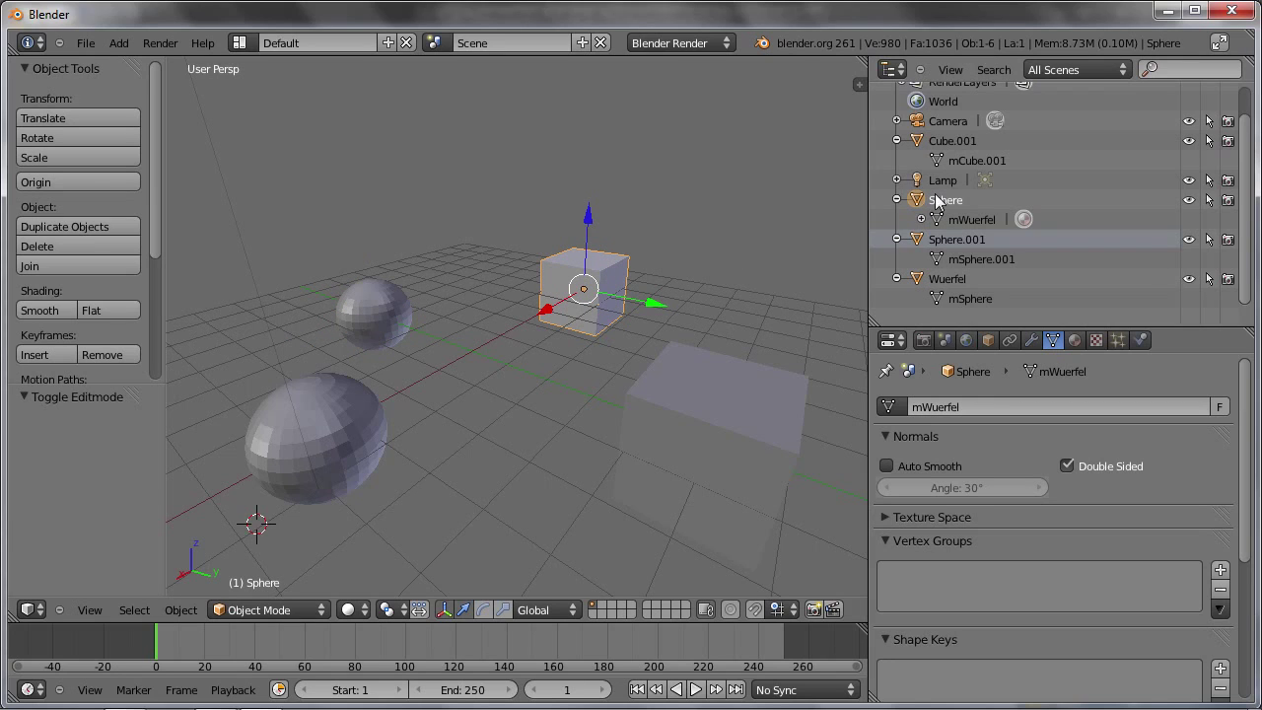
left_click(929, 418)
left_click(900, 410)
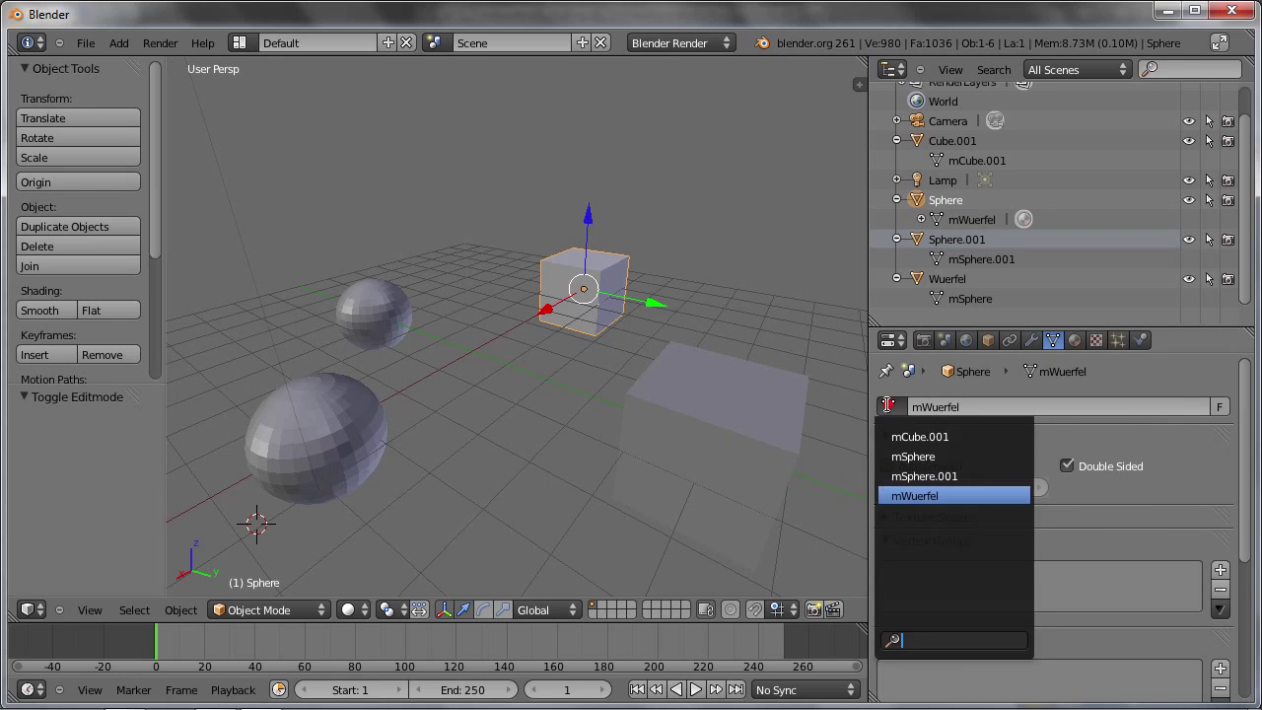
left_click(904, 452)
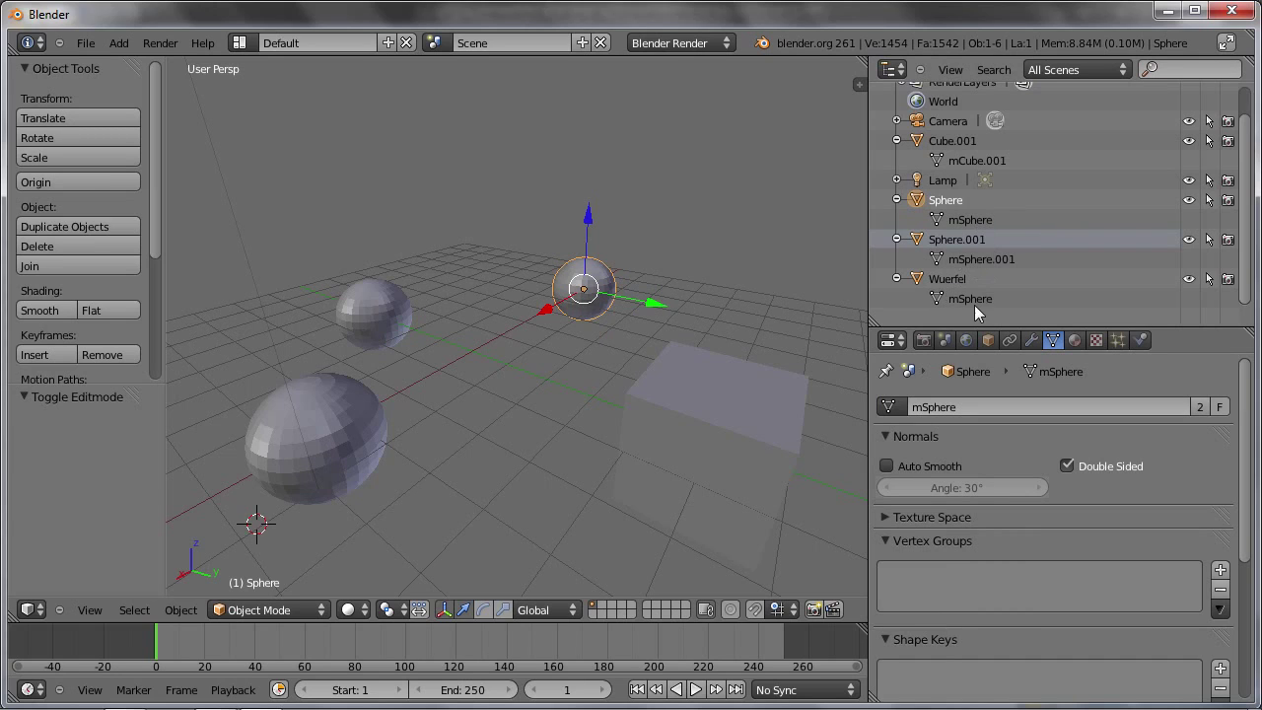
right_click(392, 297)
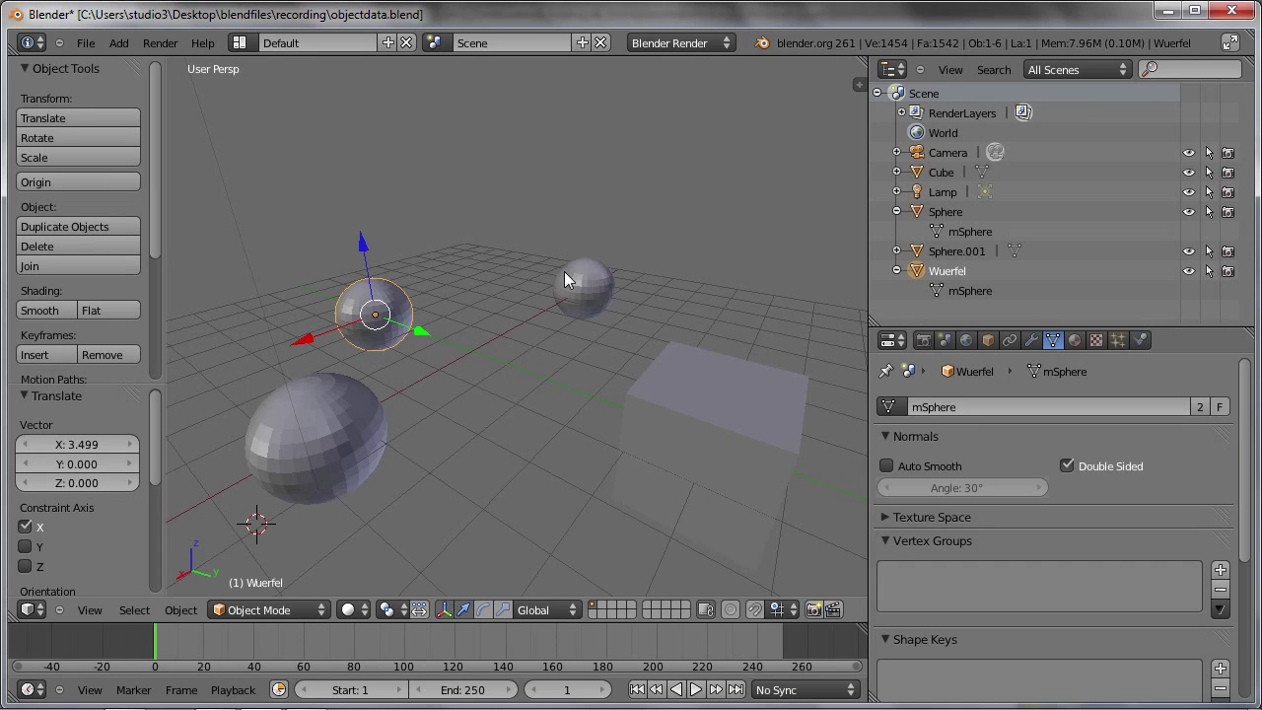
In Edit Mode, extrude the top vertex of the shared mSphere mesh into a spike
scroll(397, 316, "up", 1)
scroll(398, 315, "up", 1)
scroll(397, 315, "up", 1)
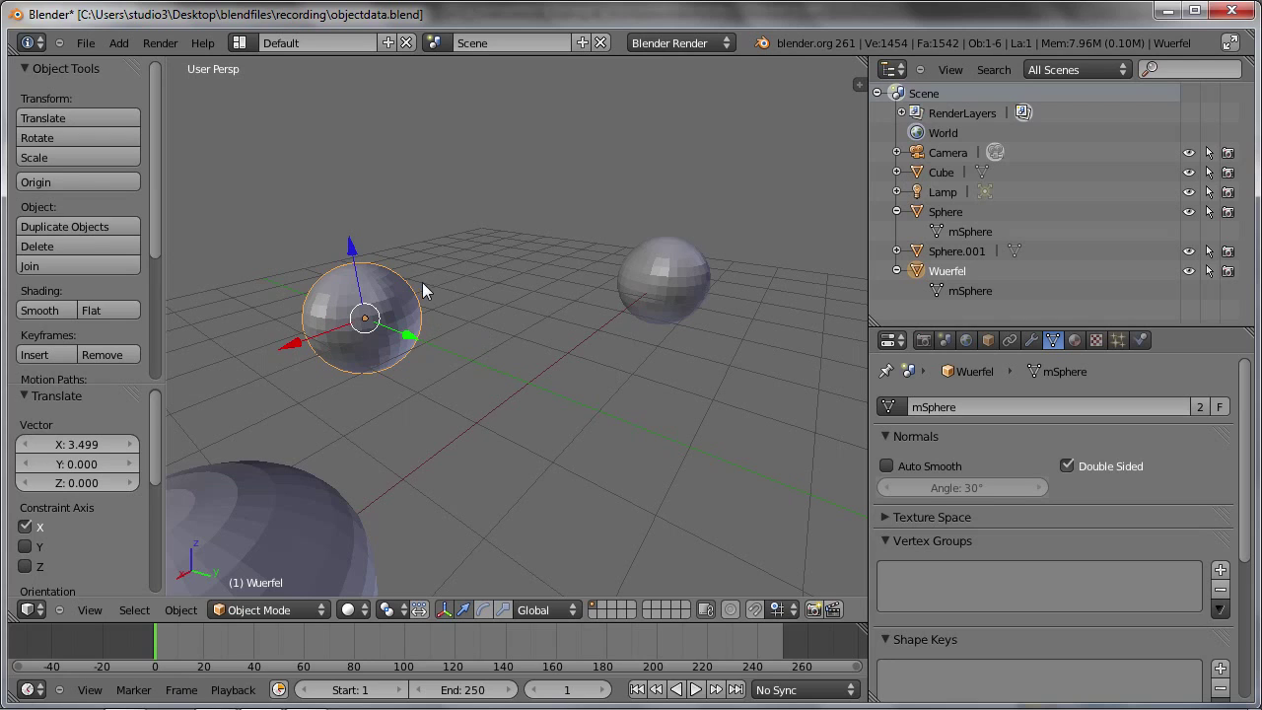
key("Tab")
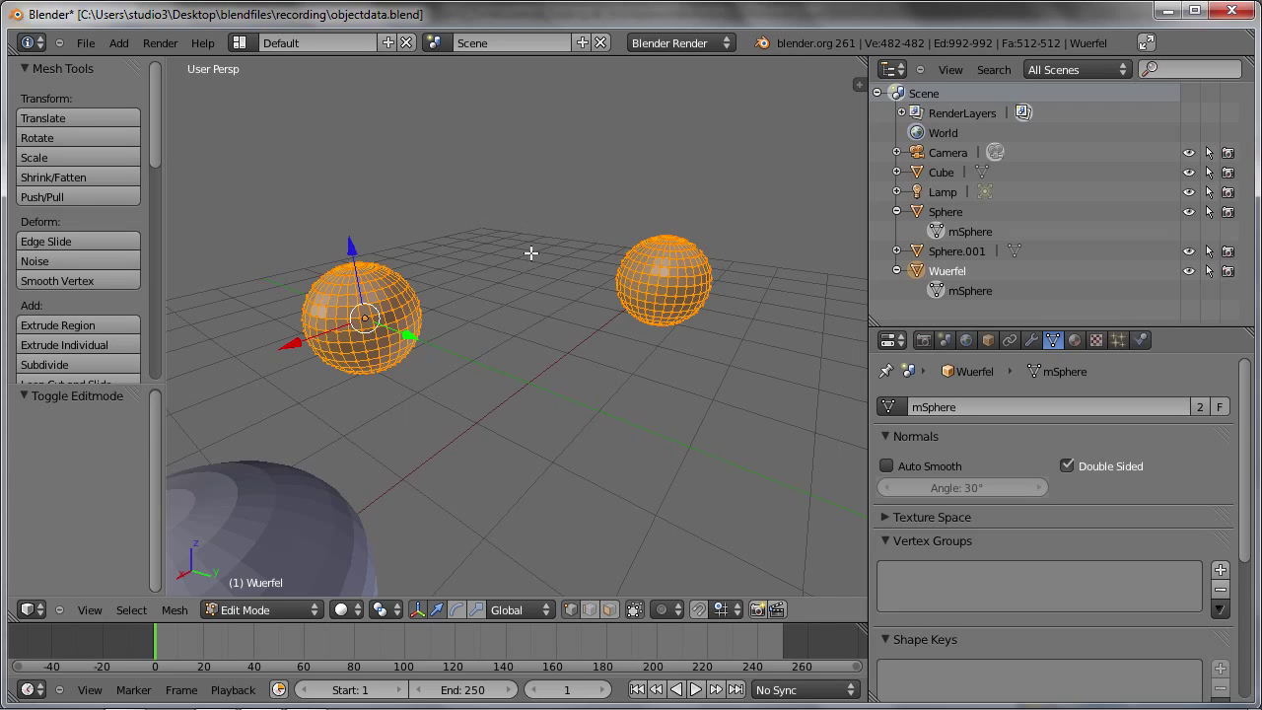
right_click(392, 265)
left_click(389, 266)
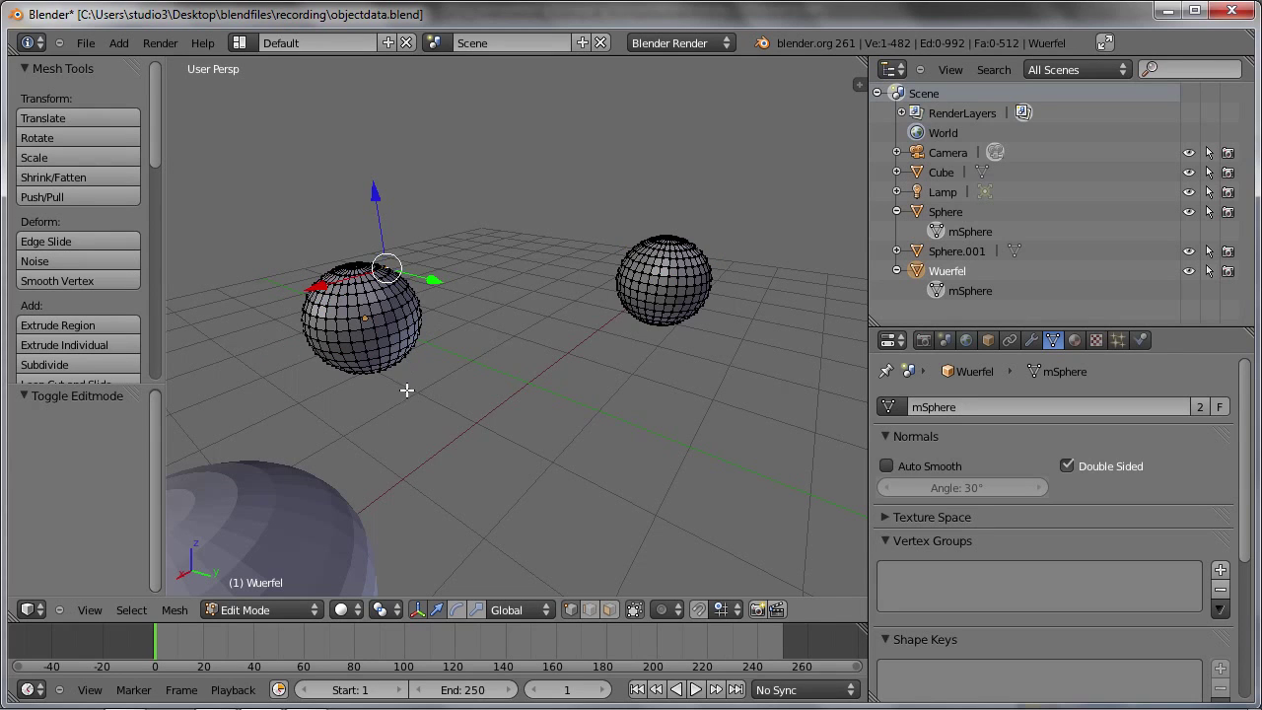
key("e")
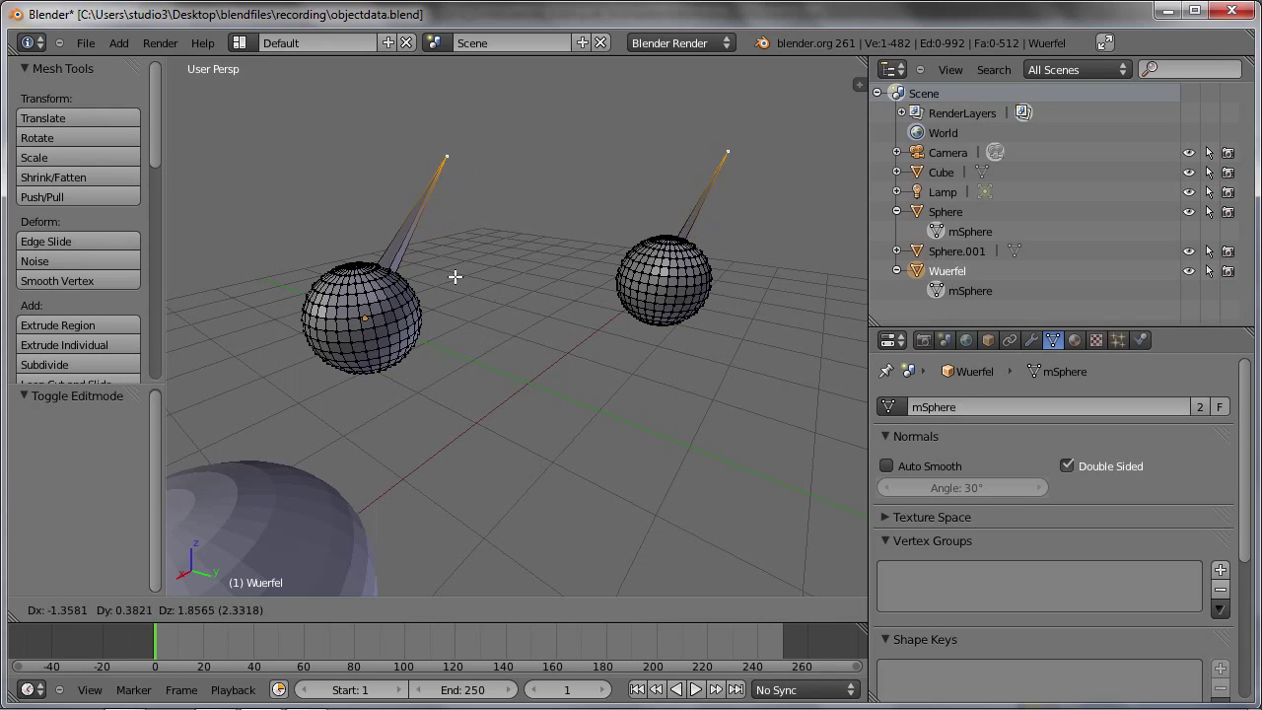
left_click(438, 286)
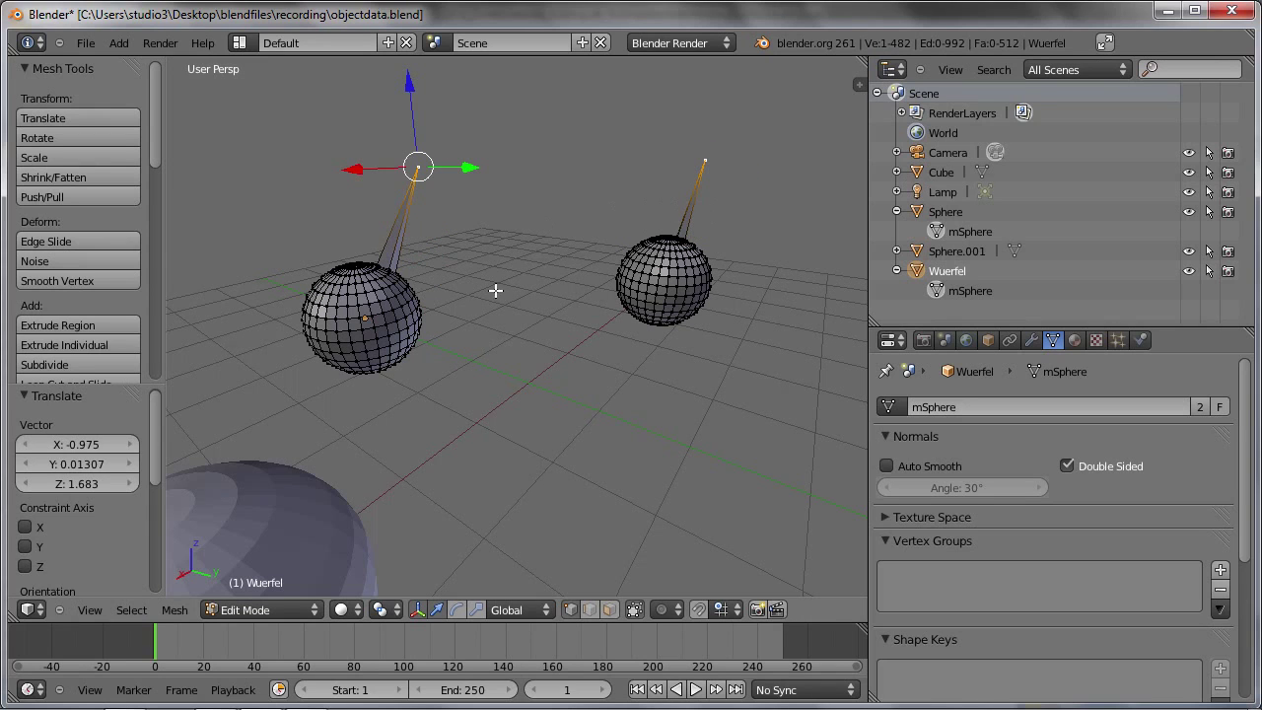
key("Tab")
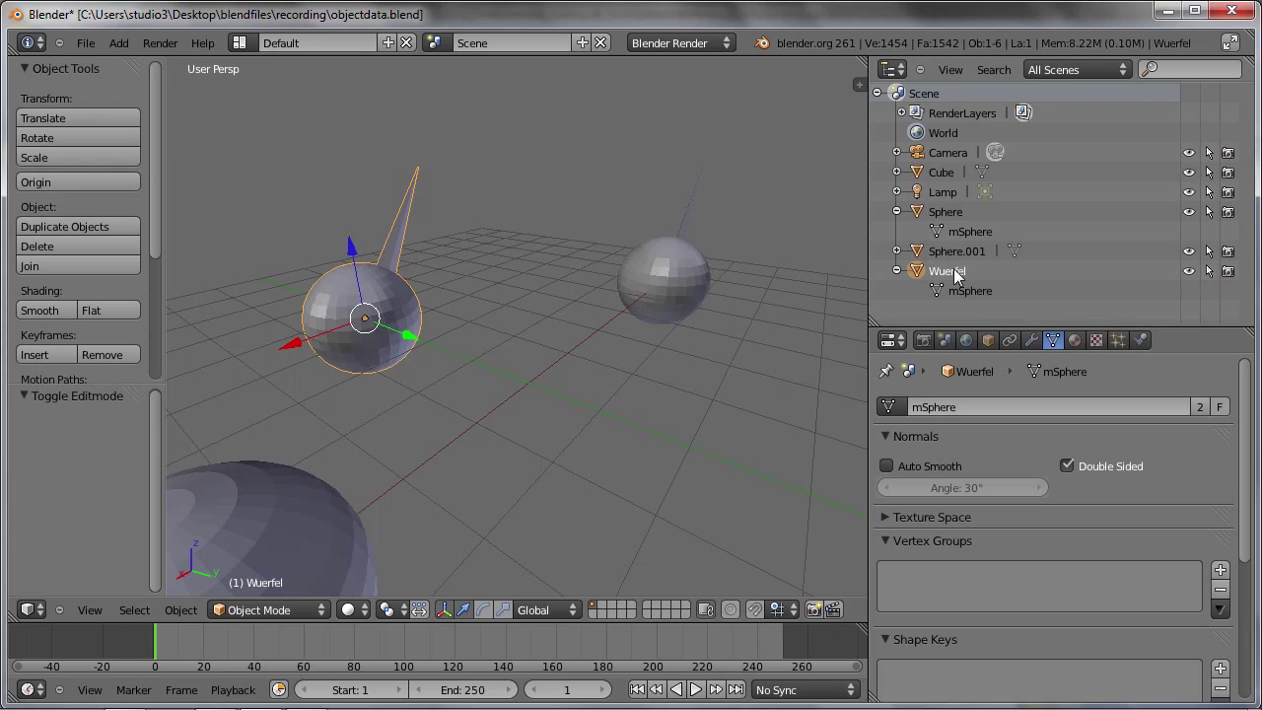
right_click(715, 276)
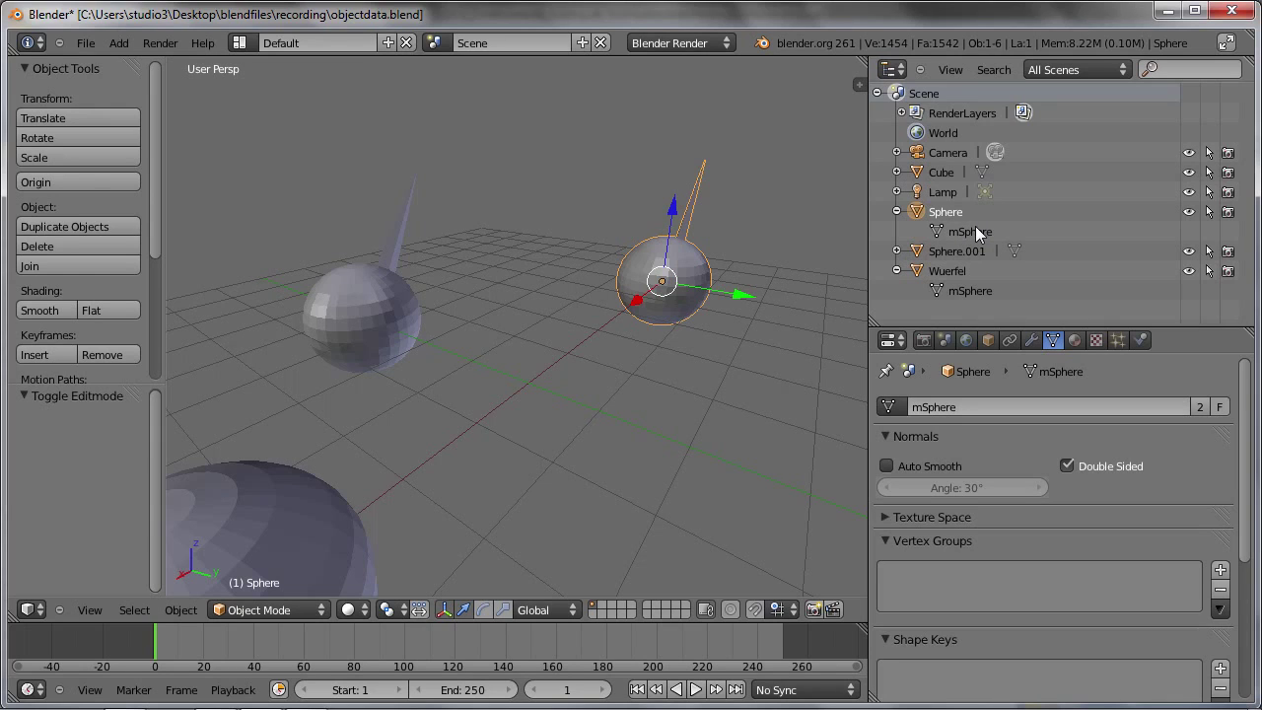
right_click(377, 306)
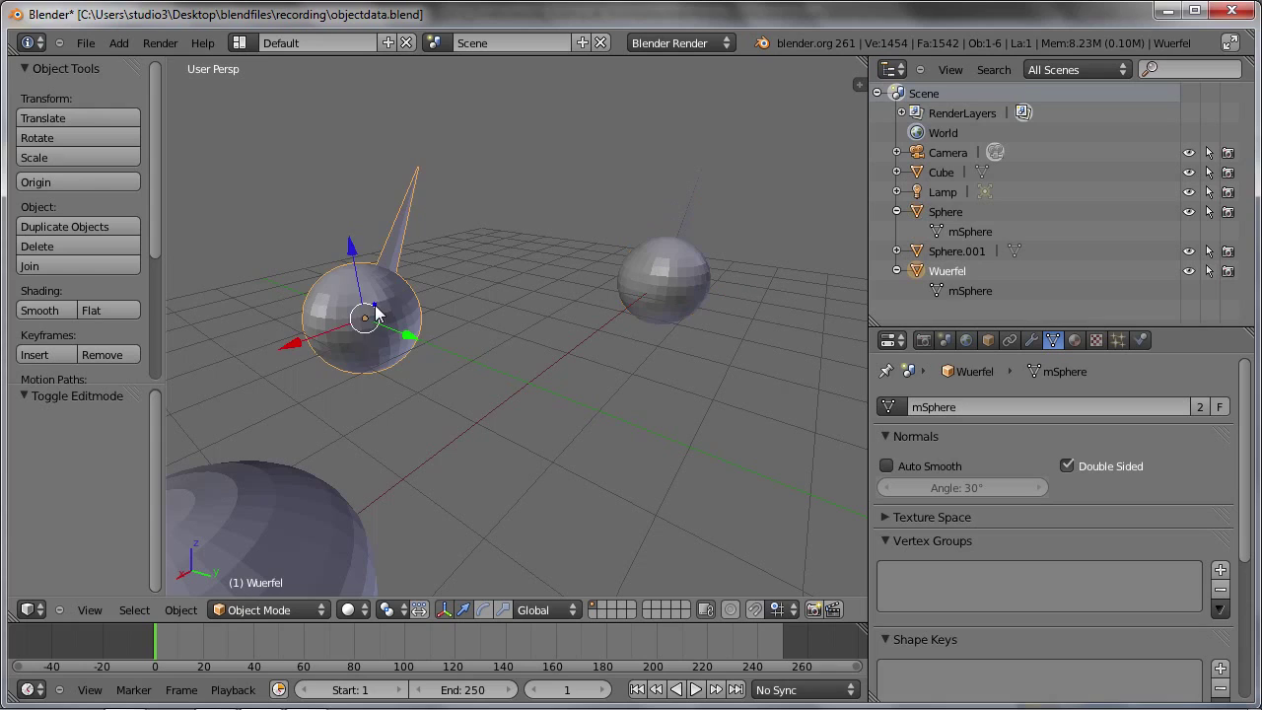
right_click(645, 281)
right_click(383, 308)
right_click(641, 279)
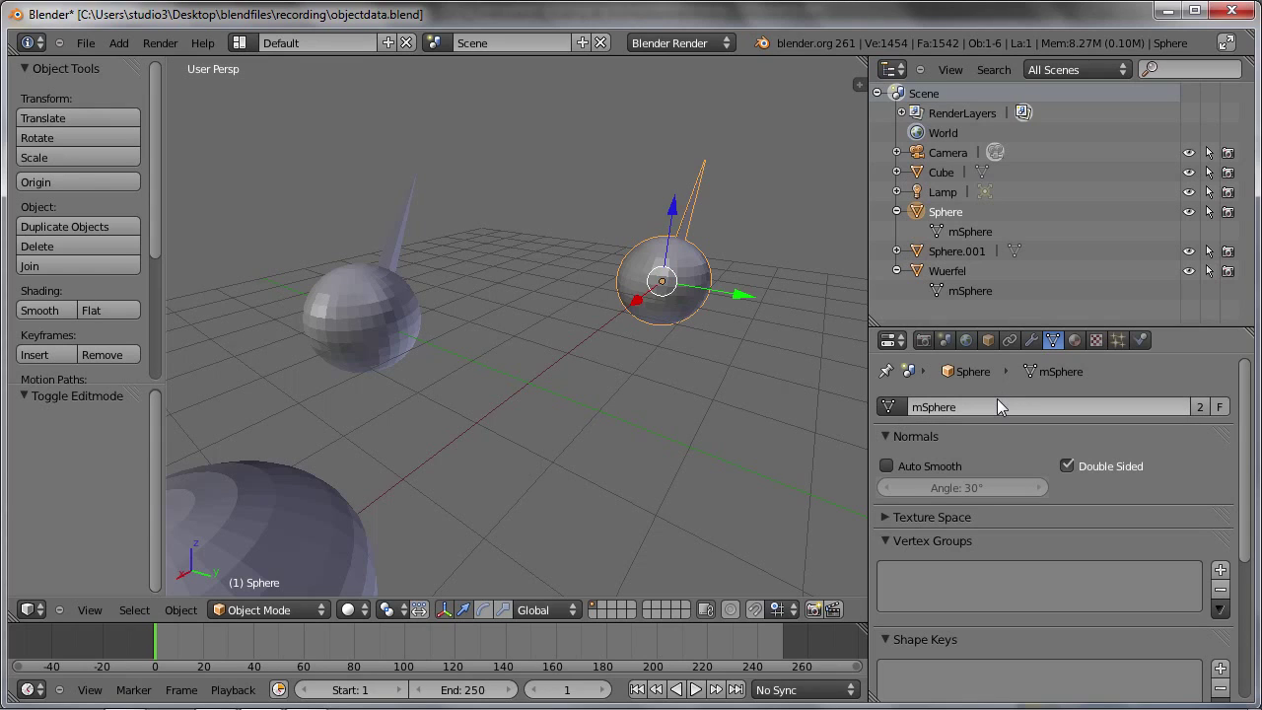
right_click(391, 295)
right_click(644, 271)
key("ctrl+z")
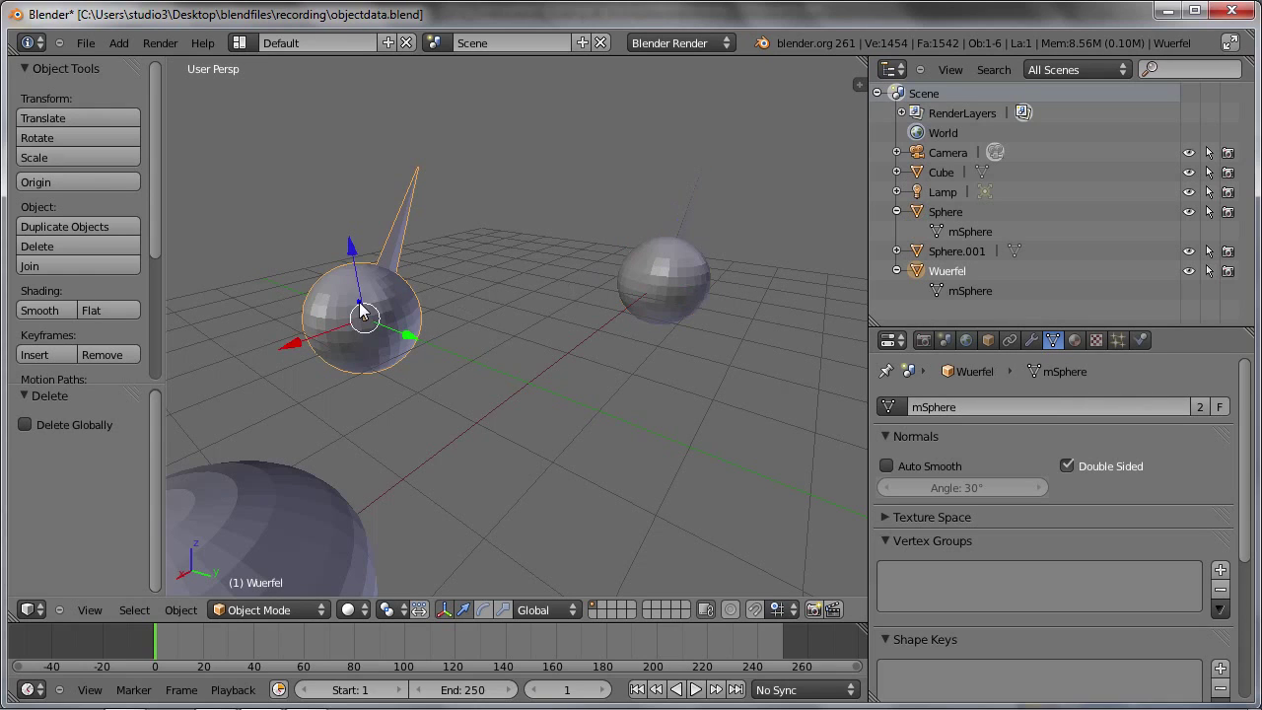
right_click(610, 269)
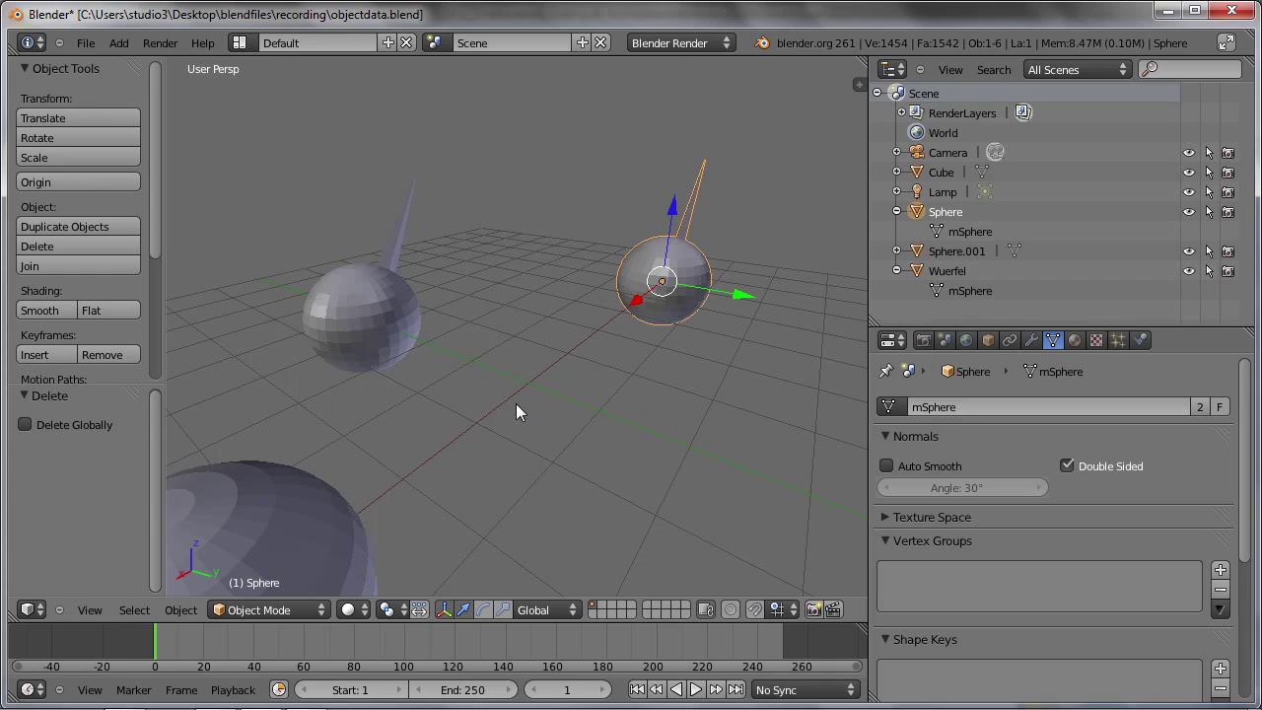
scroll(516, 403, "down", 2)
scroll(516, 403, "down", 1)
scroll(516, 403, "down", 1)
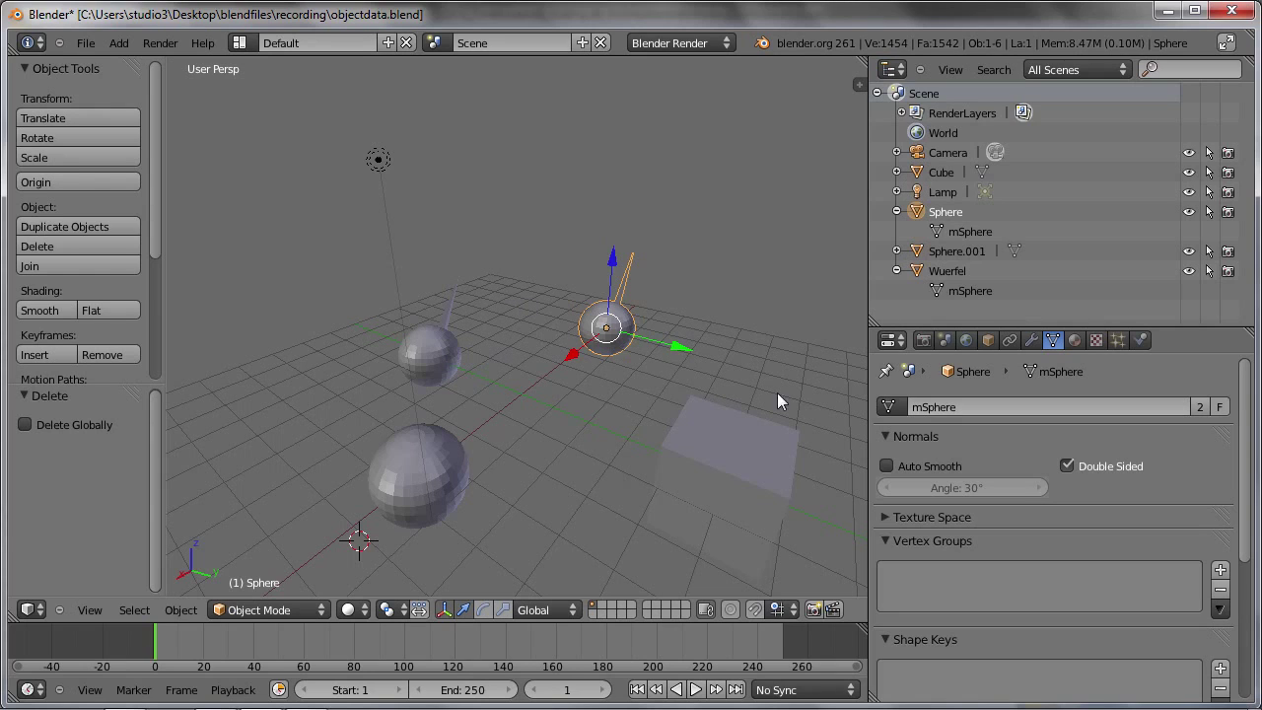
Inspect the mesh list's users, then select the Cube object
left_click(891, 406)
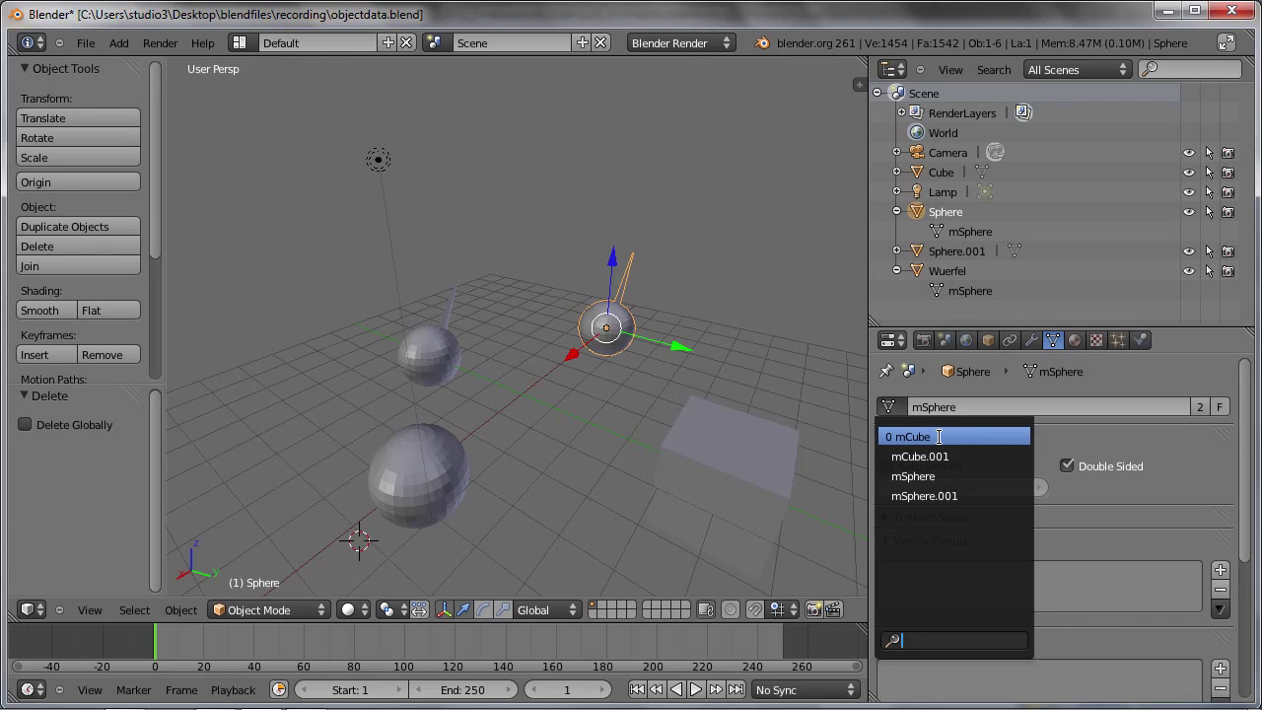
right_click(710, 436)
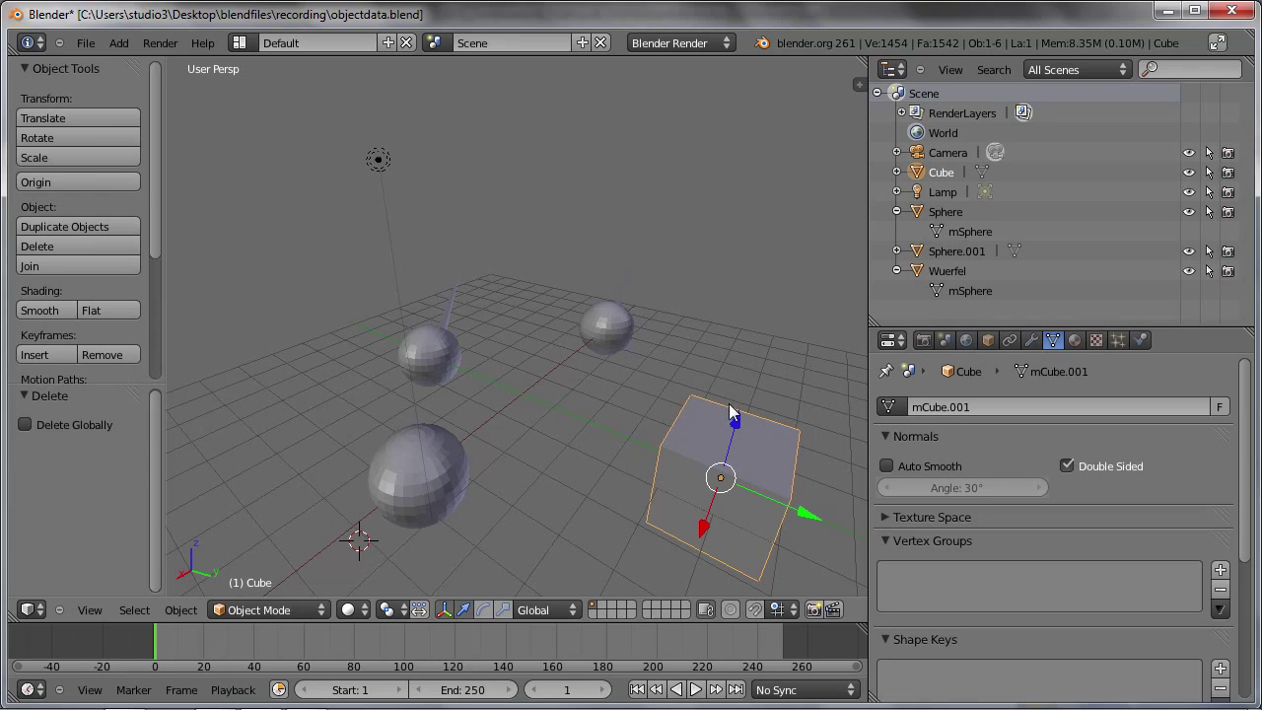
Give the mCube.001 mesh a fake user so it is kept
left_click(889, 406)
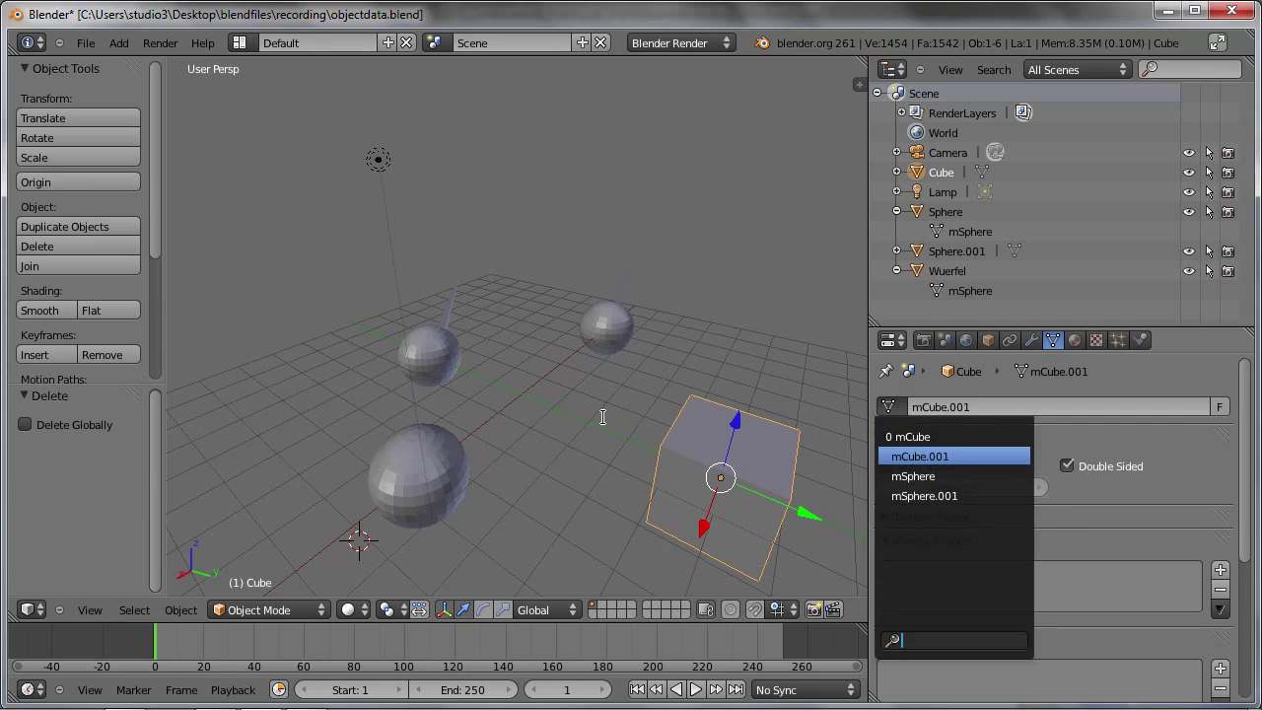
key("Escape")
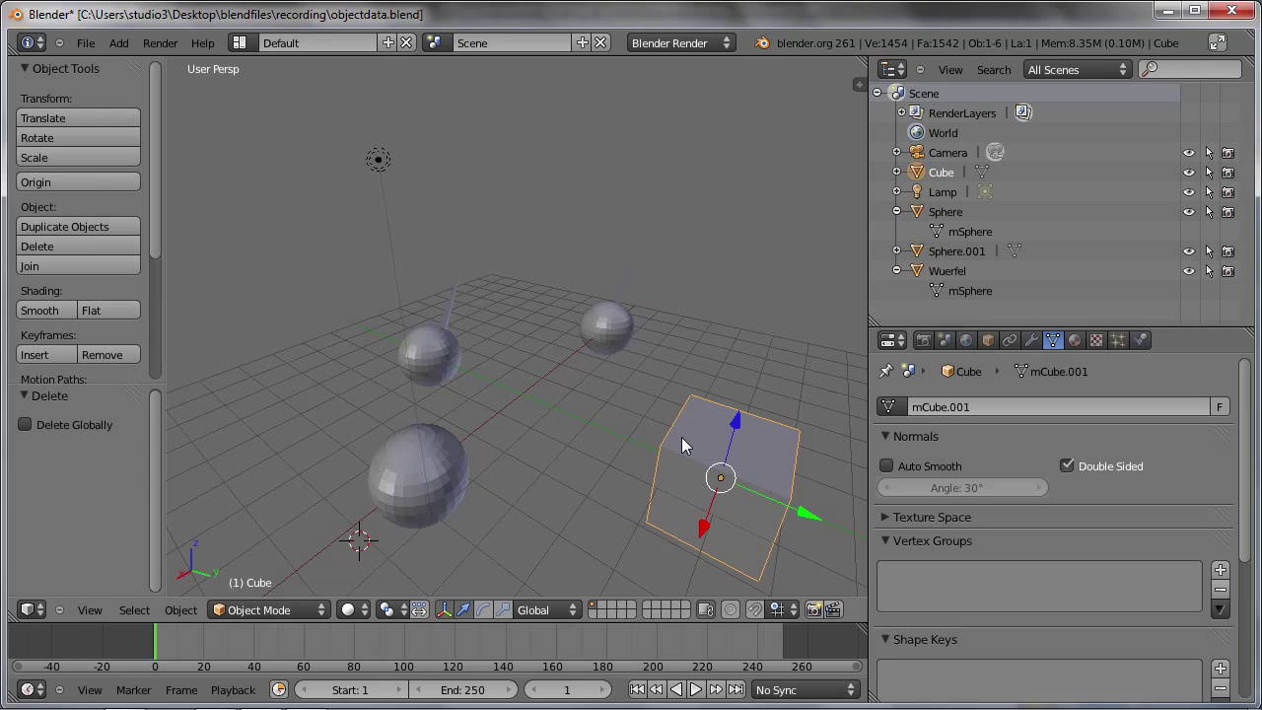
left_click(1220, 407)
Switch the Cube object to the spiked mSphere mesh
left_click(888, 406)
left_click(913, 477)
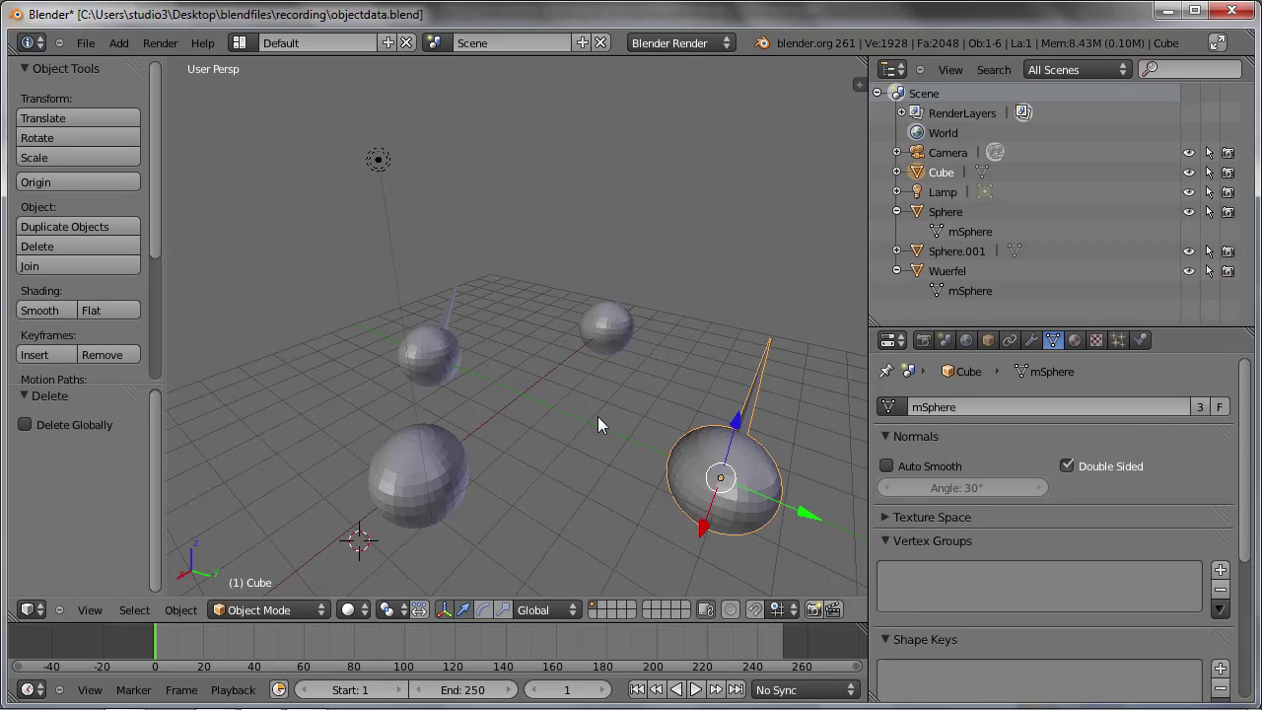
left_click(892, 405)
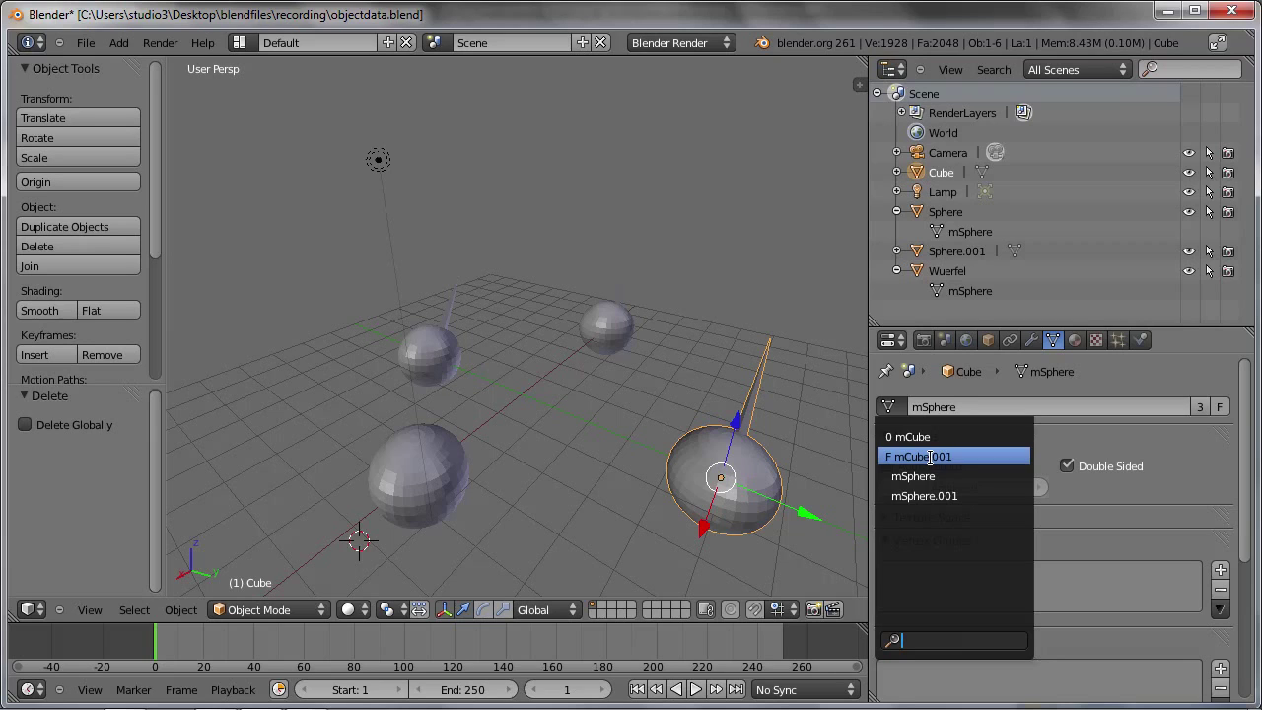
Save the scene over objectdata.blend, confirming the overwrite
left_click(555, 373)
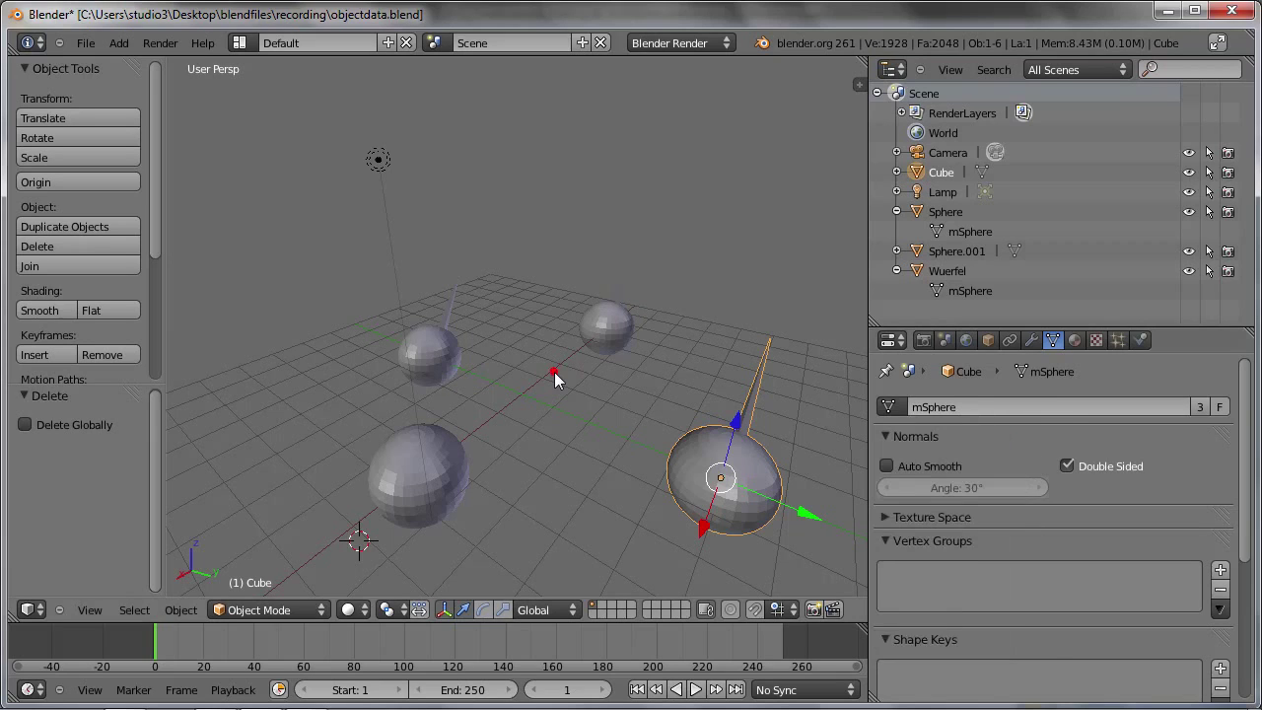
key("ctrl+s")
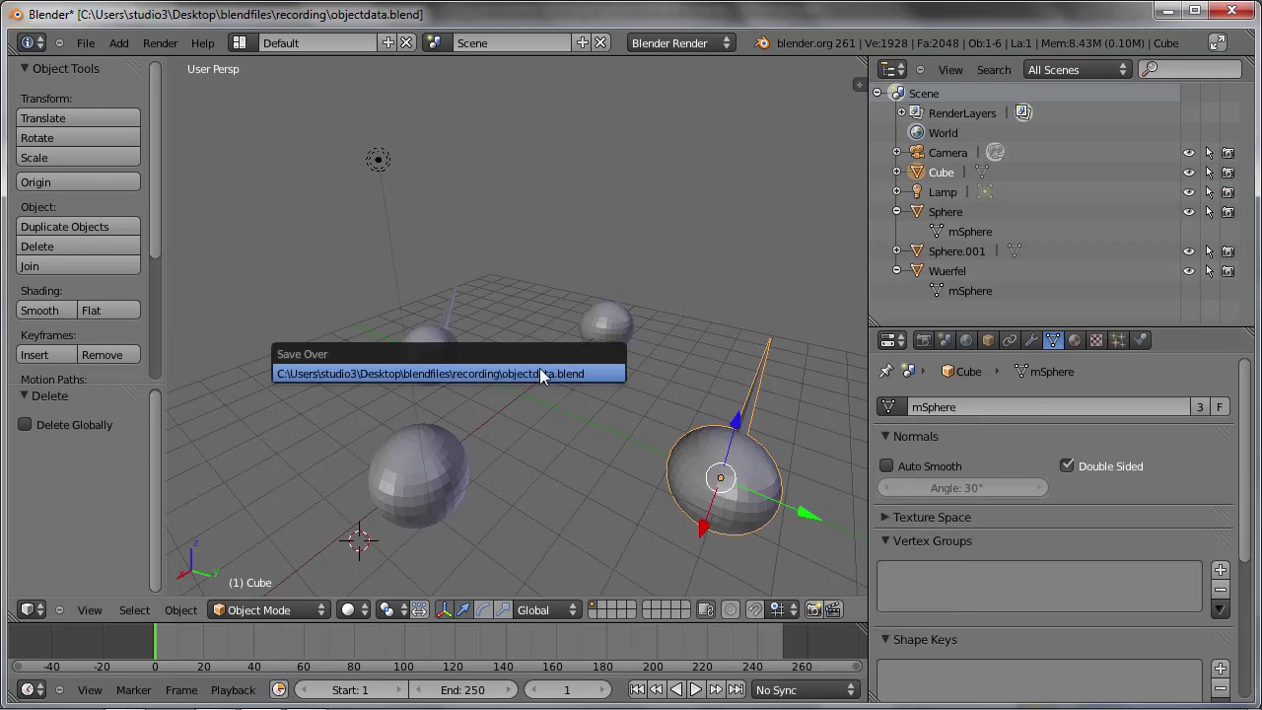
left_click(540, 373)
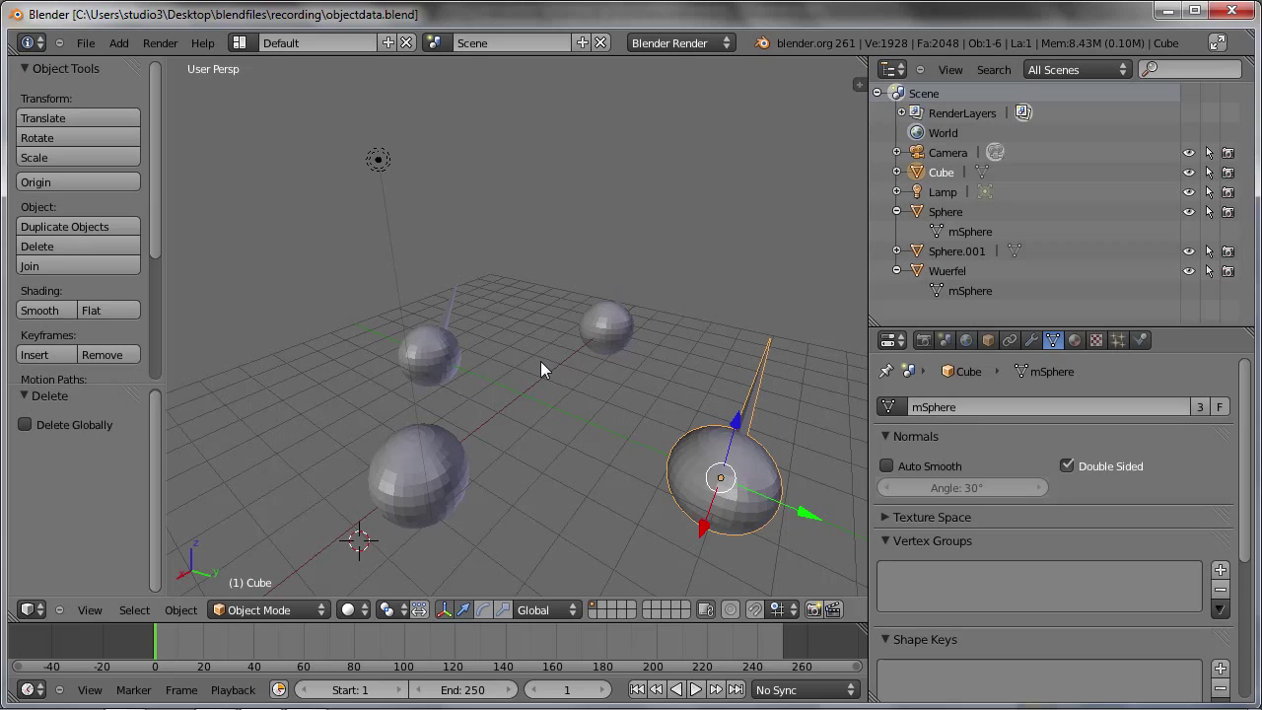
Reopen objectdata.blend and check the mesh list for the surviving mCube.001
key("ctrl+o")
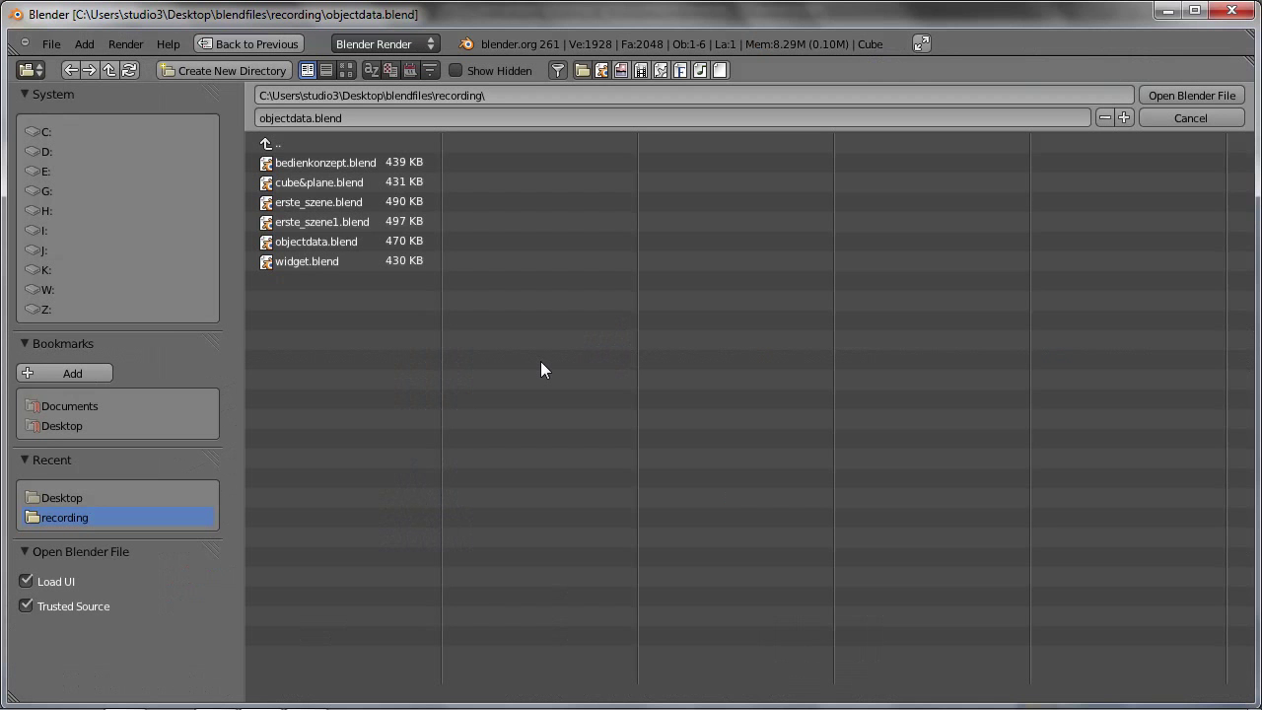
key("Return")
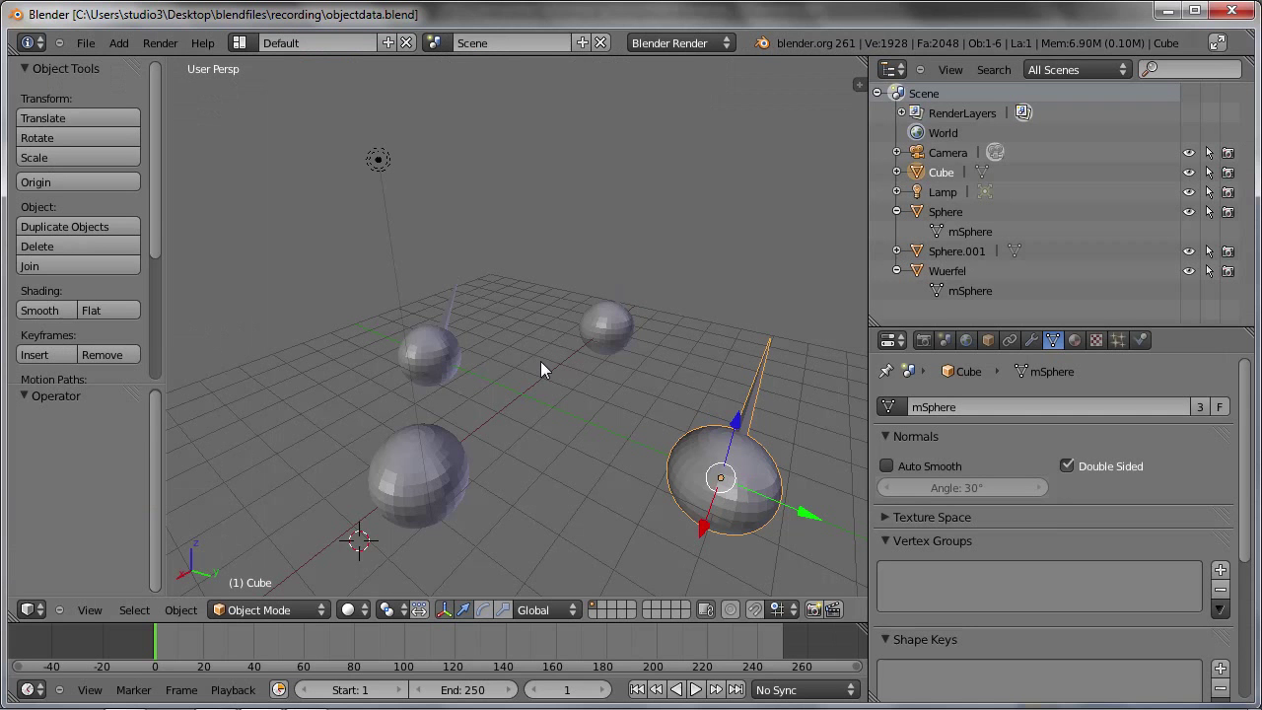
left_click(889, 406)
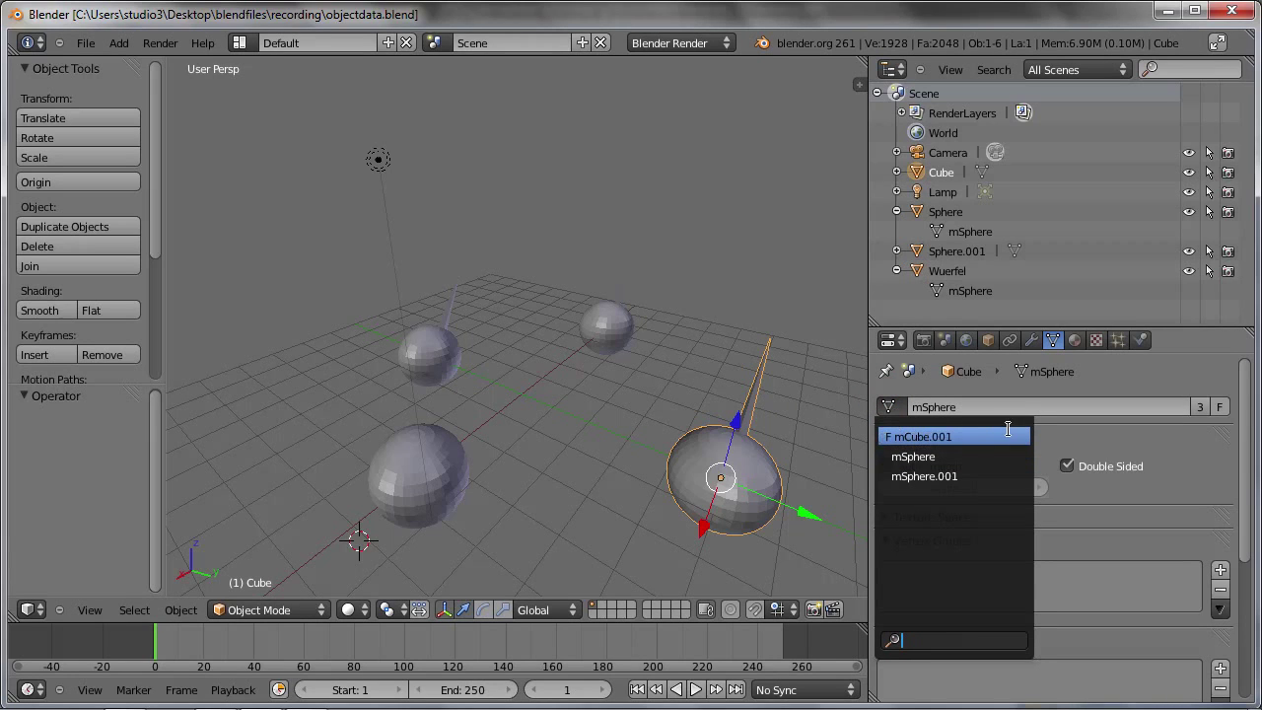
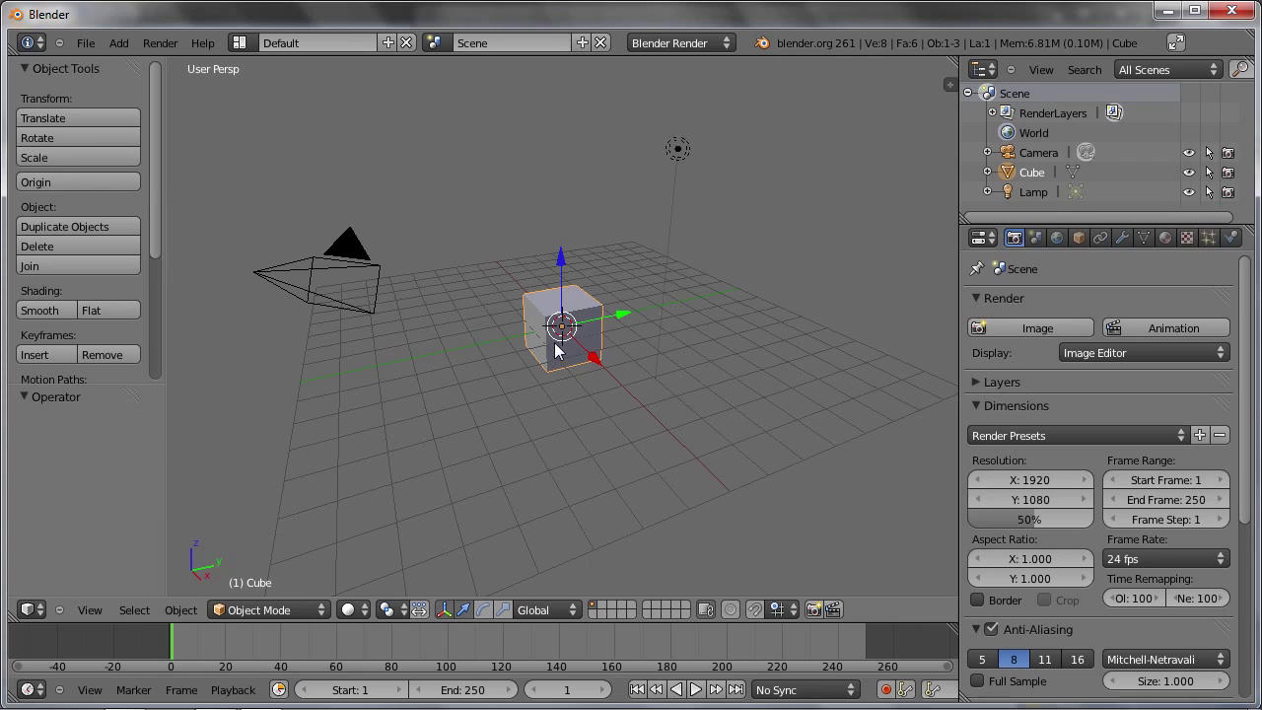
In Edit Mode, scale the cube to about 0.038 on Z and raise the slab mesh above its origin
scroll(555, 347, "up", 5)
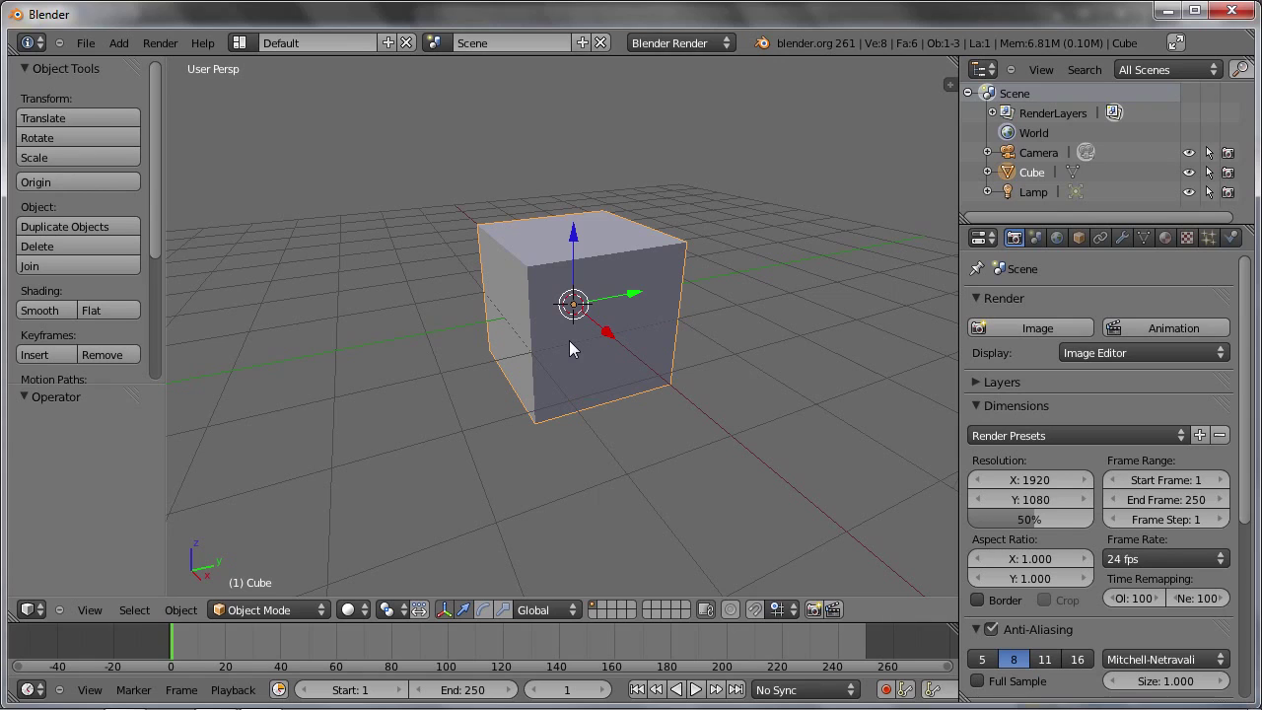
left_click(252, 609)
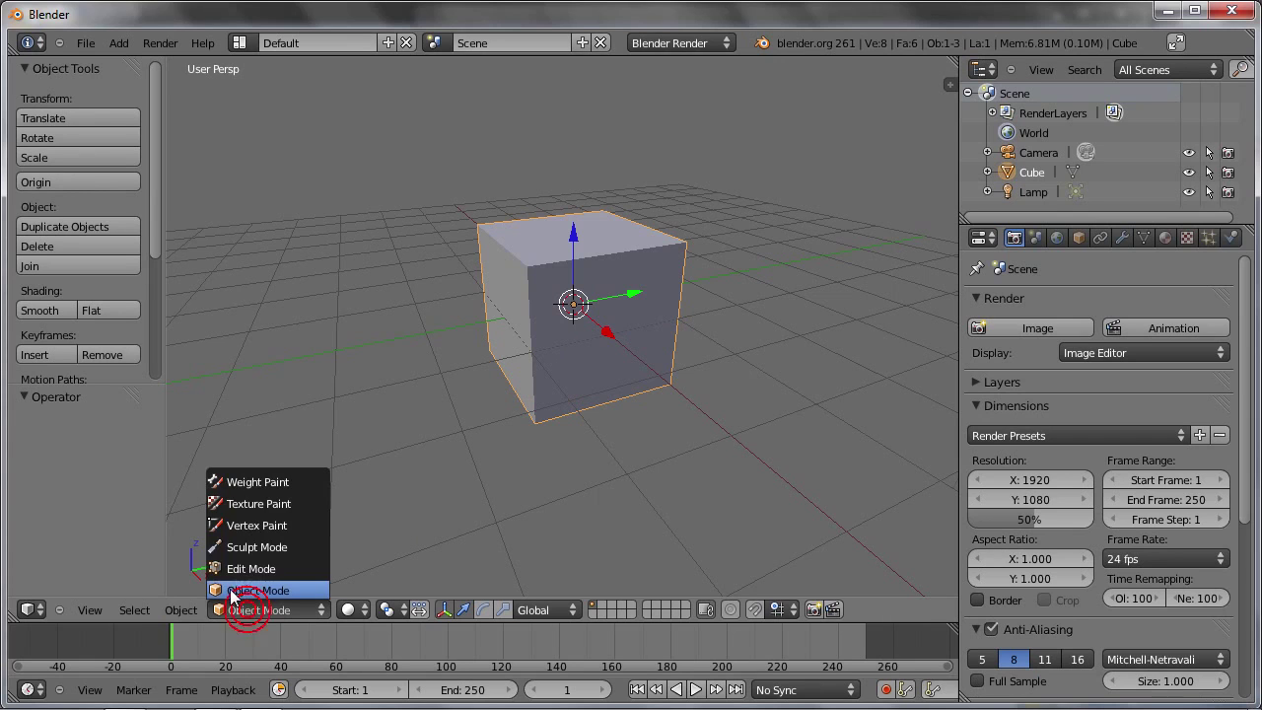
left_click(228, 570)
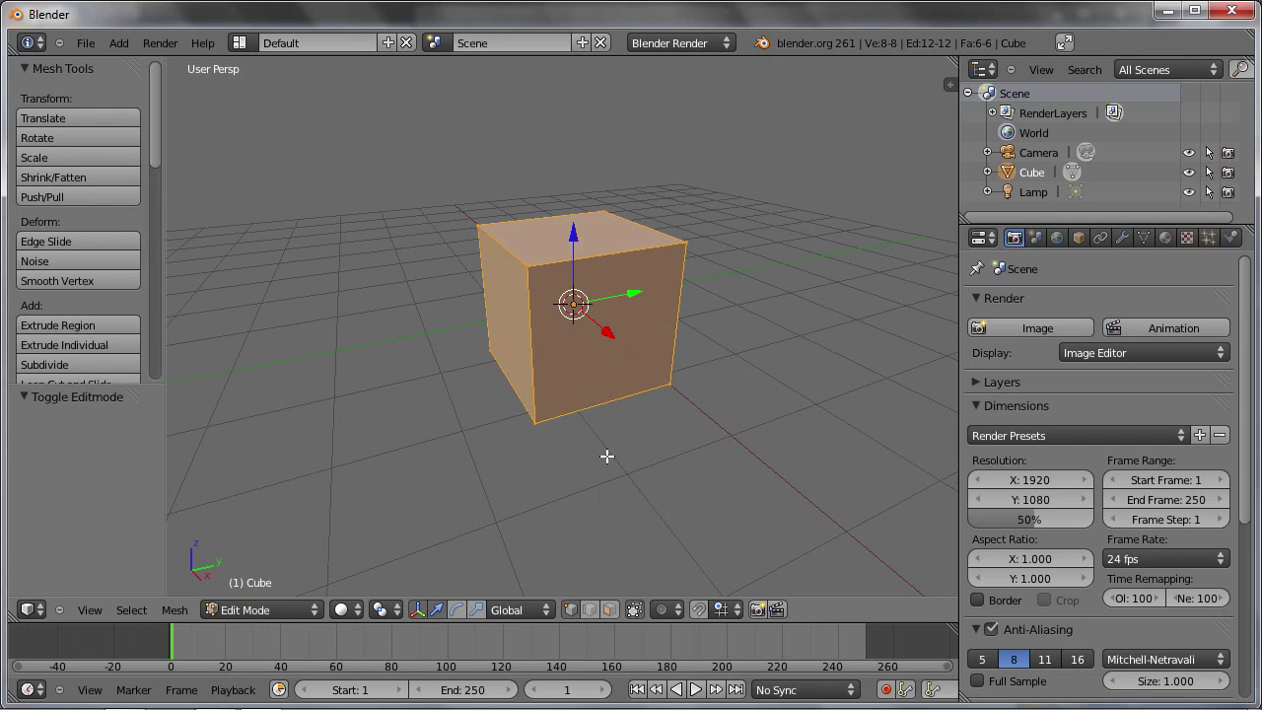
key("s")
key("z")
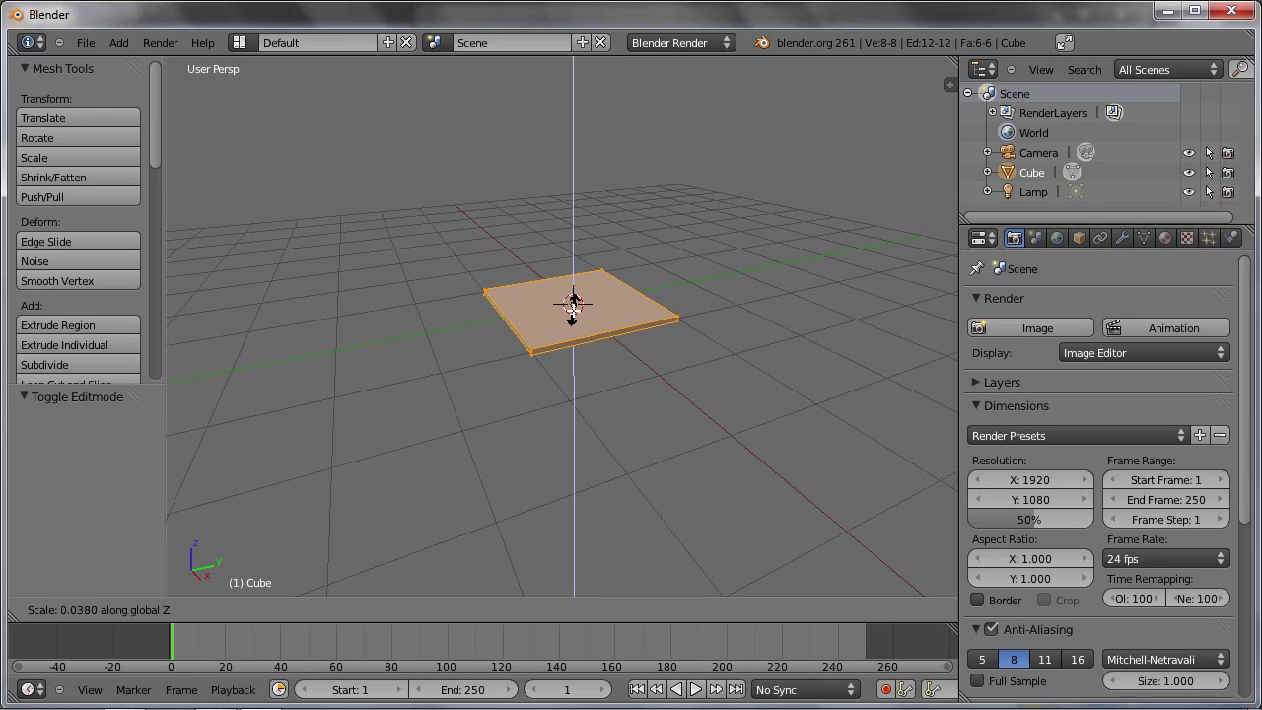
left_click(573, 306)
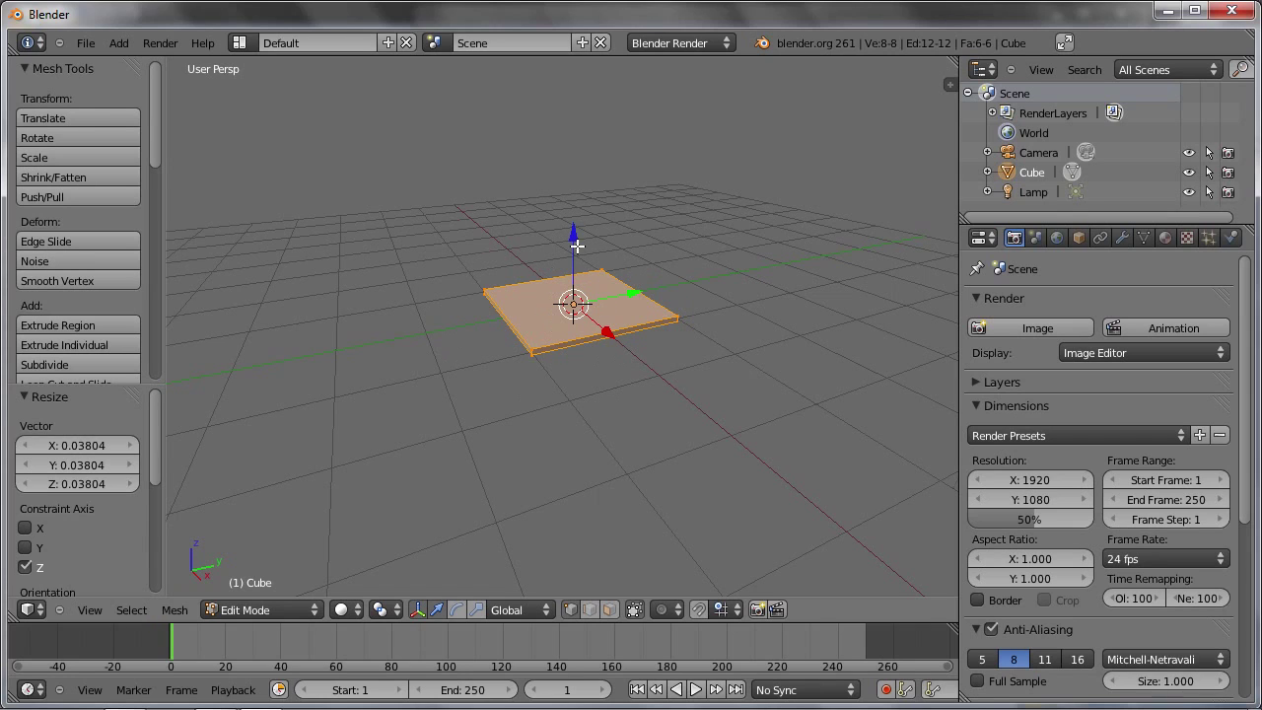
left_click_drag(577, 245, 585, 138)
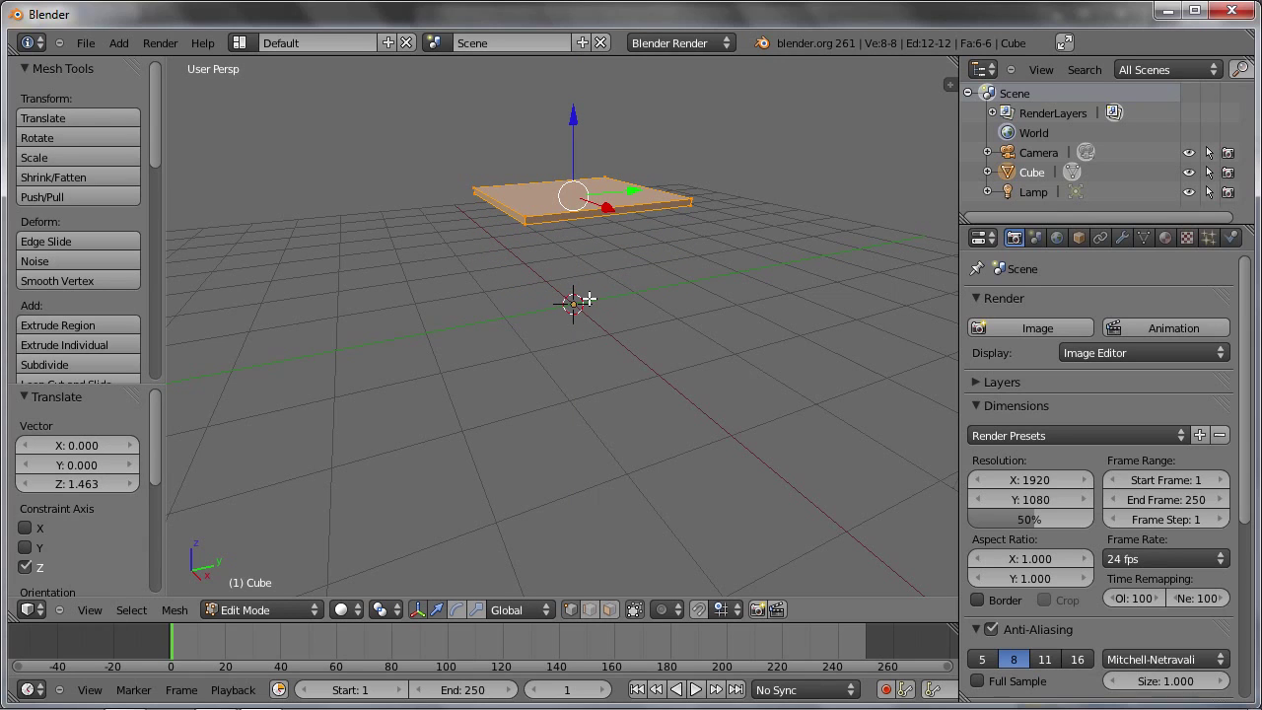
key("Tab")
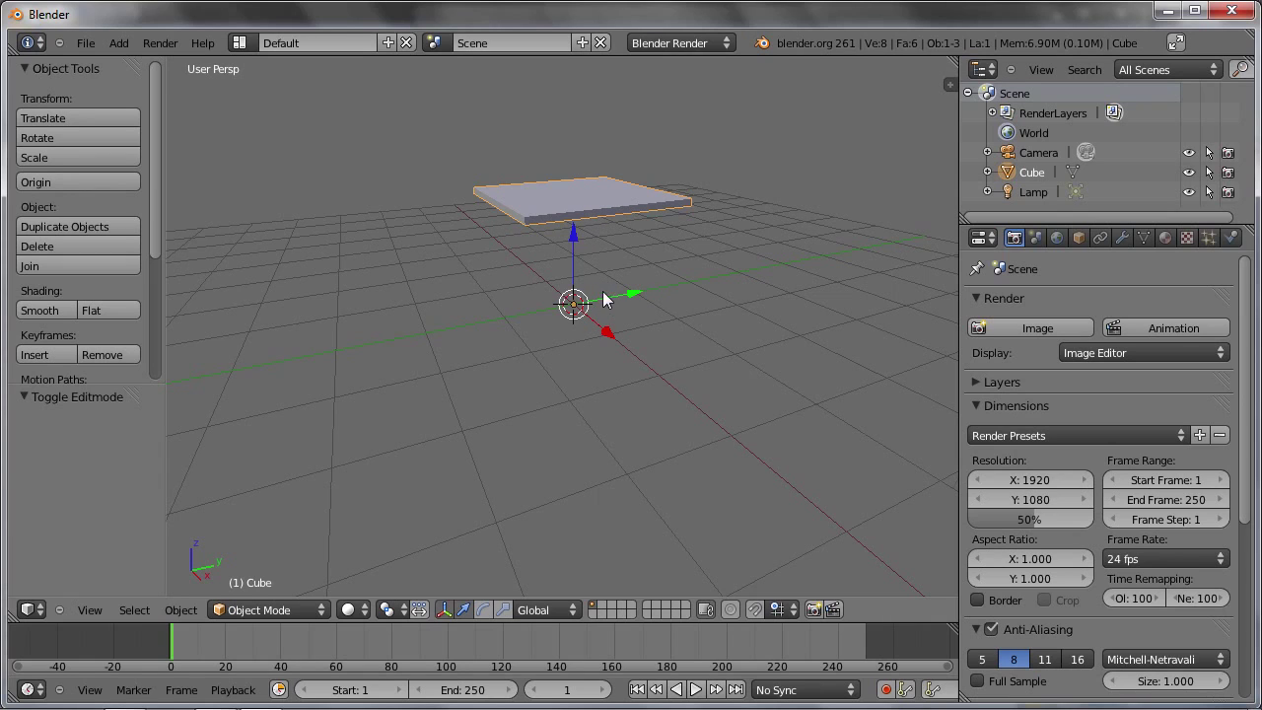
Put the slab mesh back down onto its origin in Edit Mode
left_click_drag(636, 294, 627, 302)
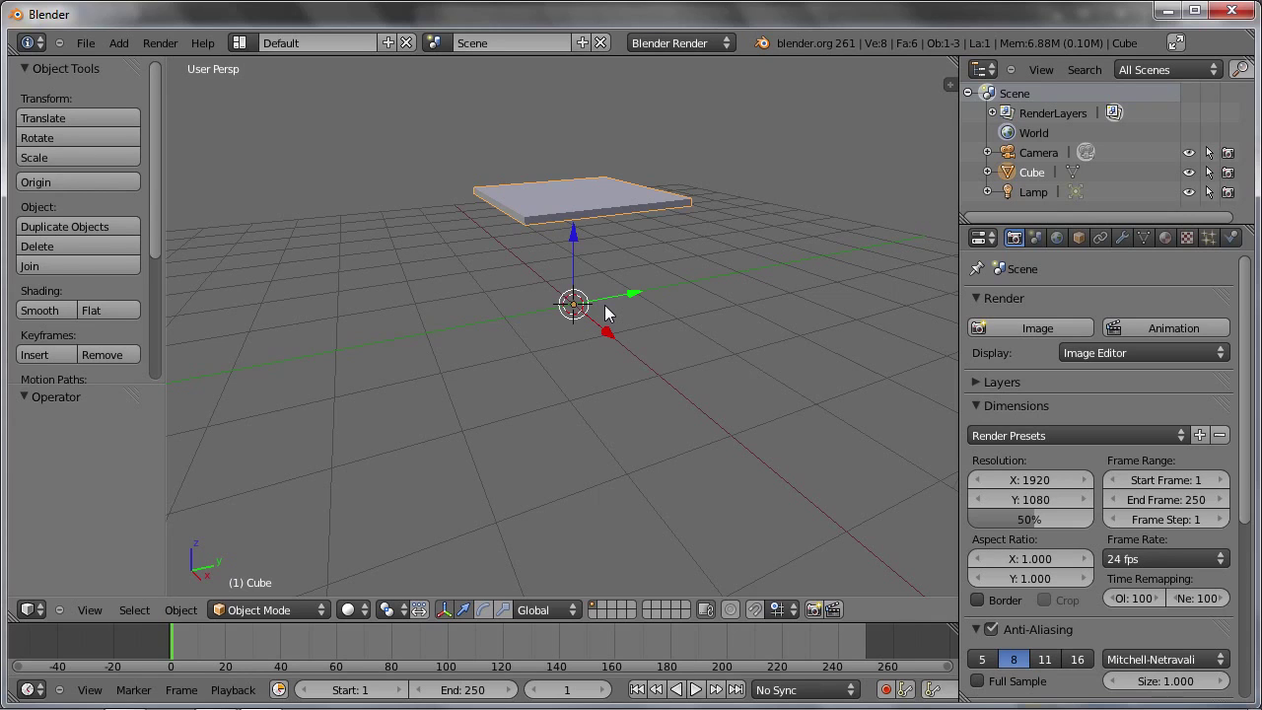
key("Tab")
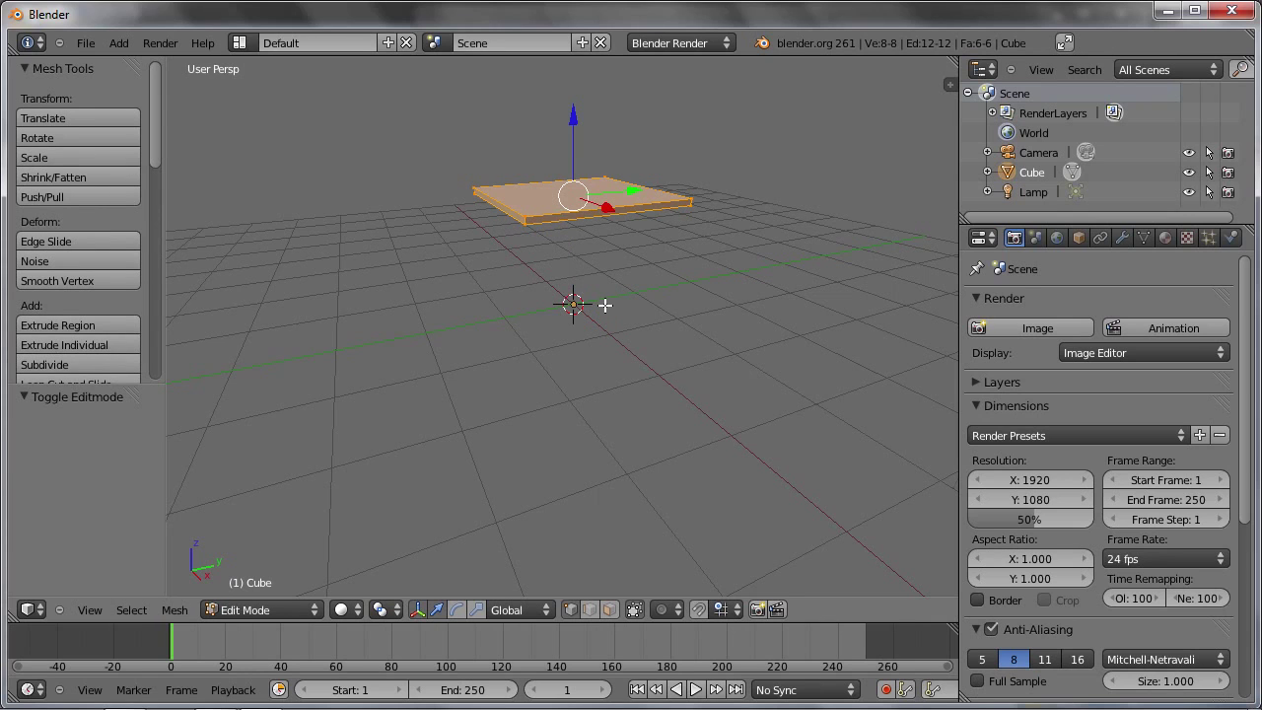
key("ctrl+z")
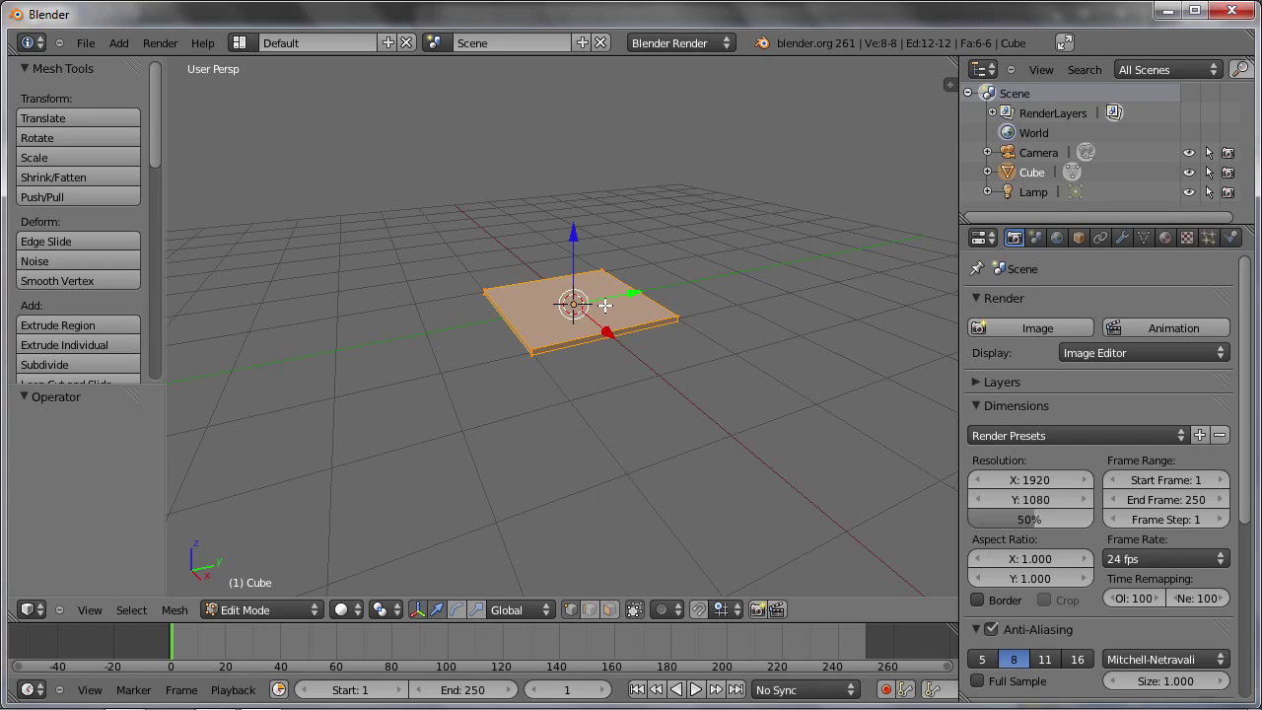
key("Tab")
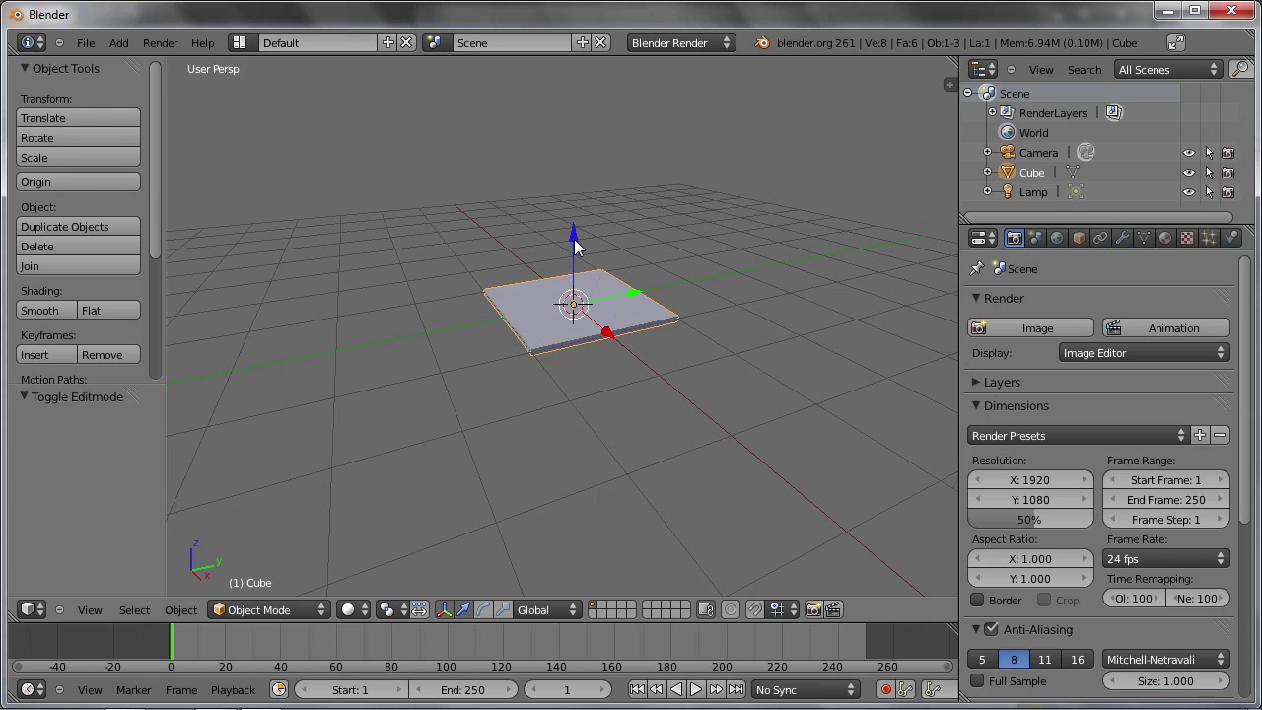
Lift the slab object to exactly Z 1, keeping X and Y at 0, and bring up the Add menu
left_click_drag(574, 238, 588, 169)
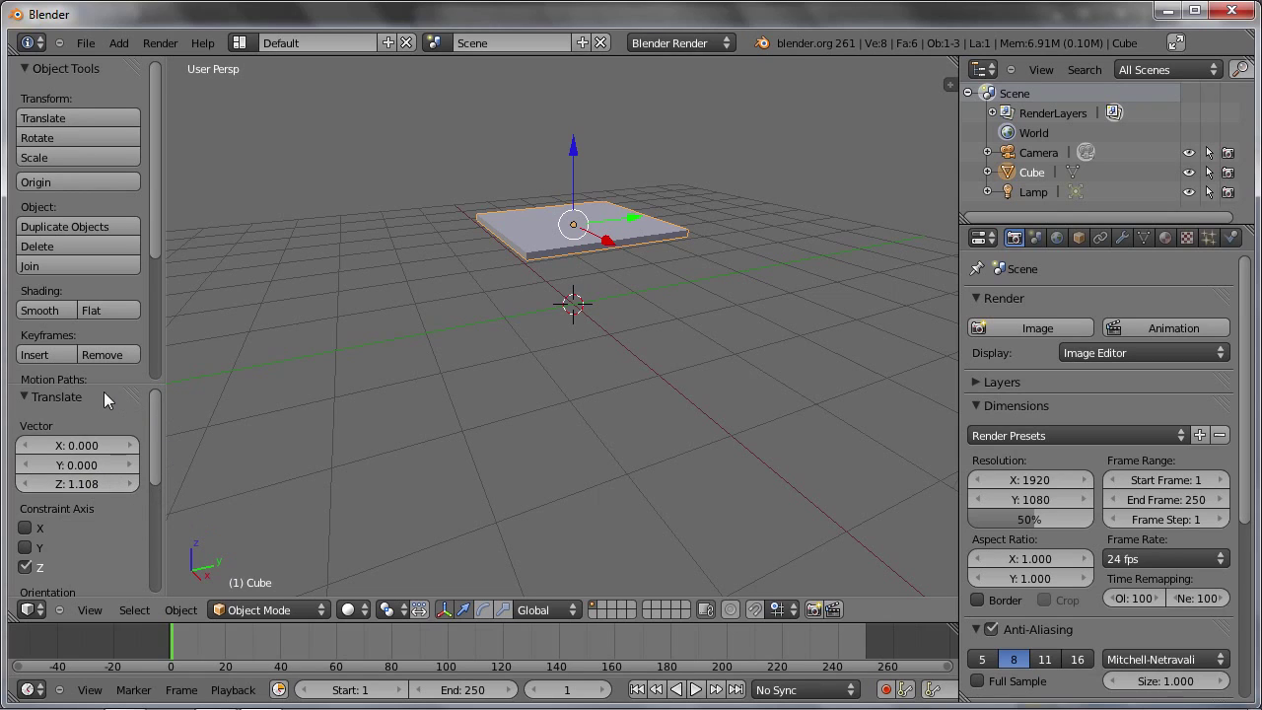
left_click(79, 485)
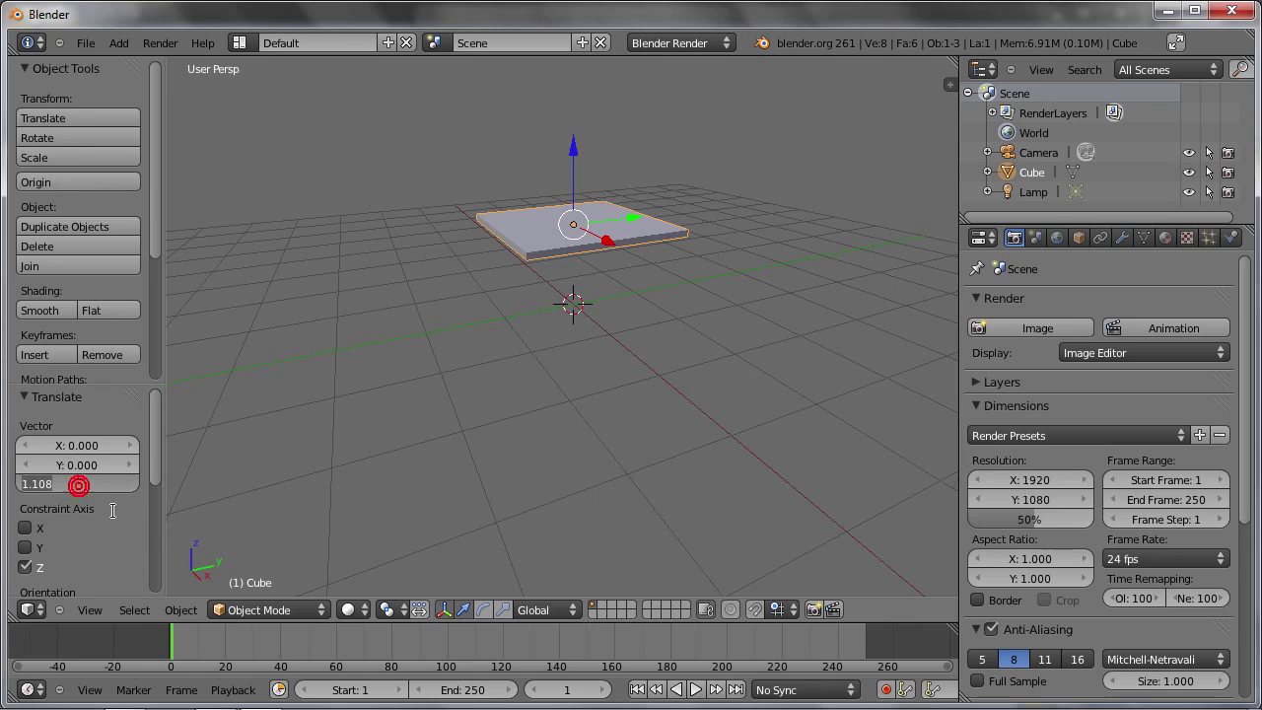
type("1")
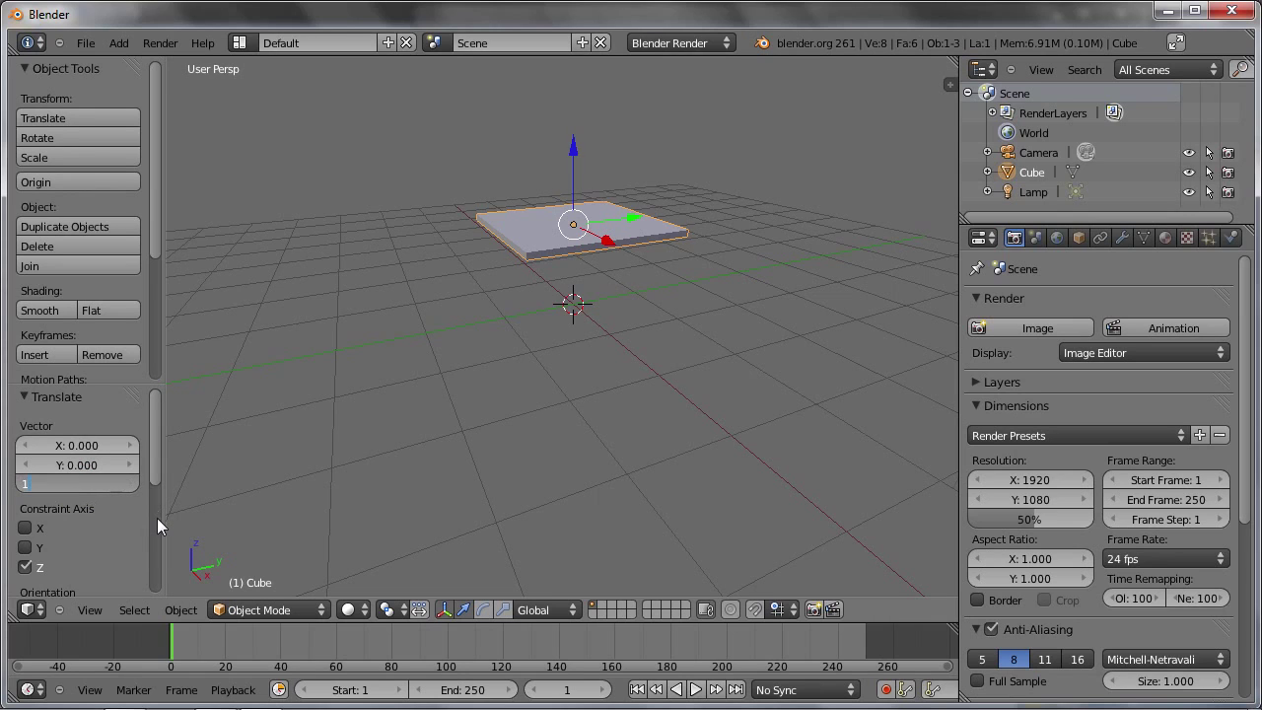
key("Return")
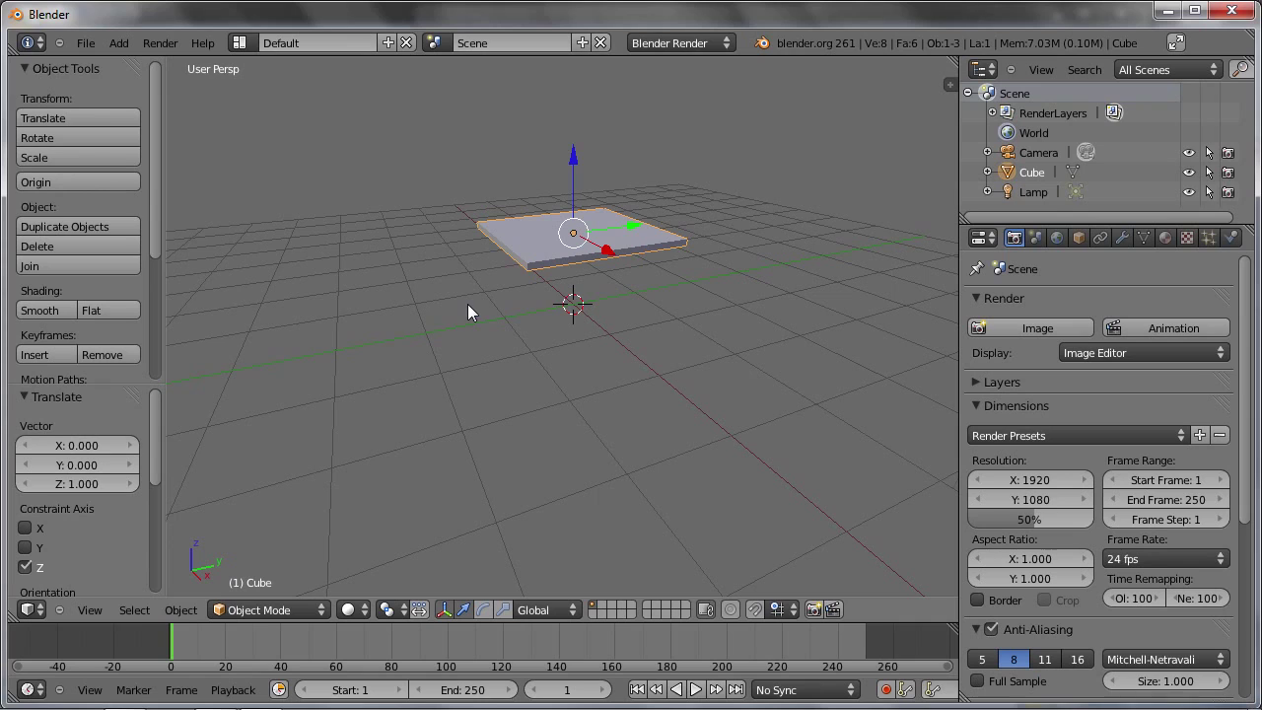
key("shift+a")
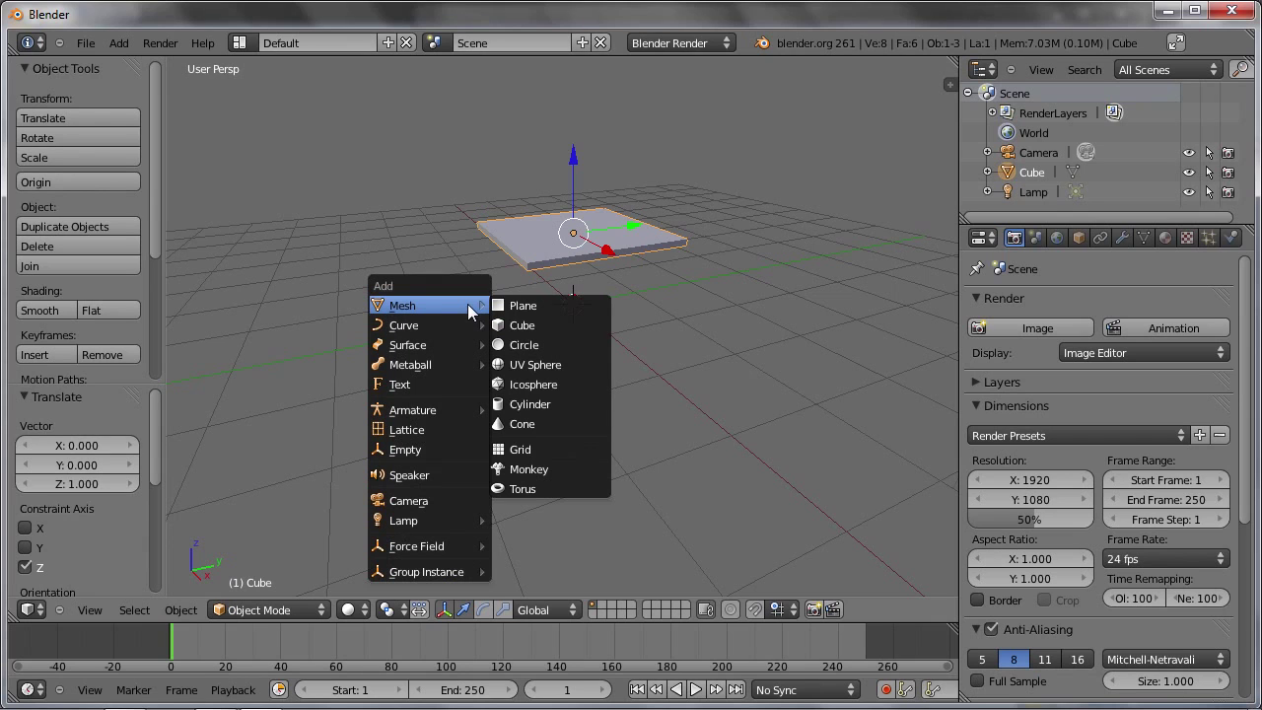
Add a new cube and raise its mesh 1 unit with G Z 1 so it rests on the grid
left_click(564, 325)
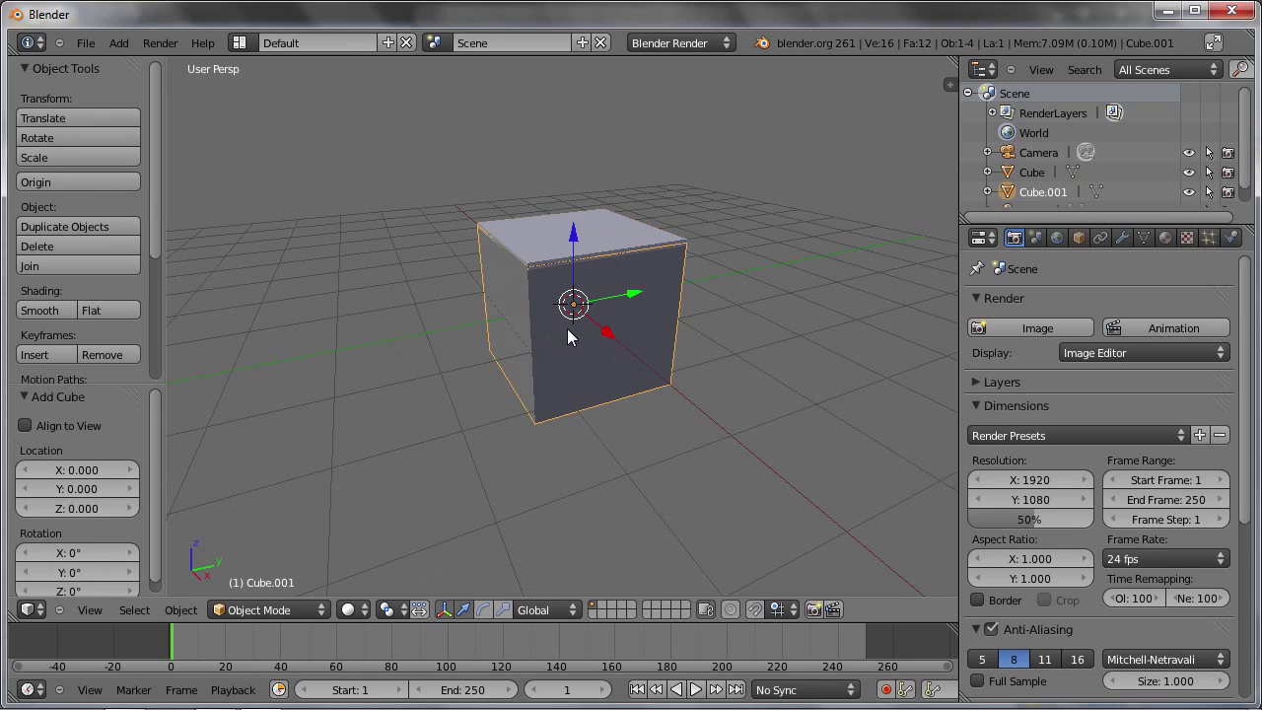
key("Tab")
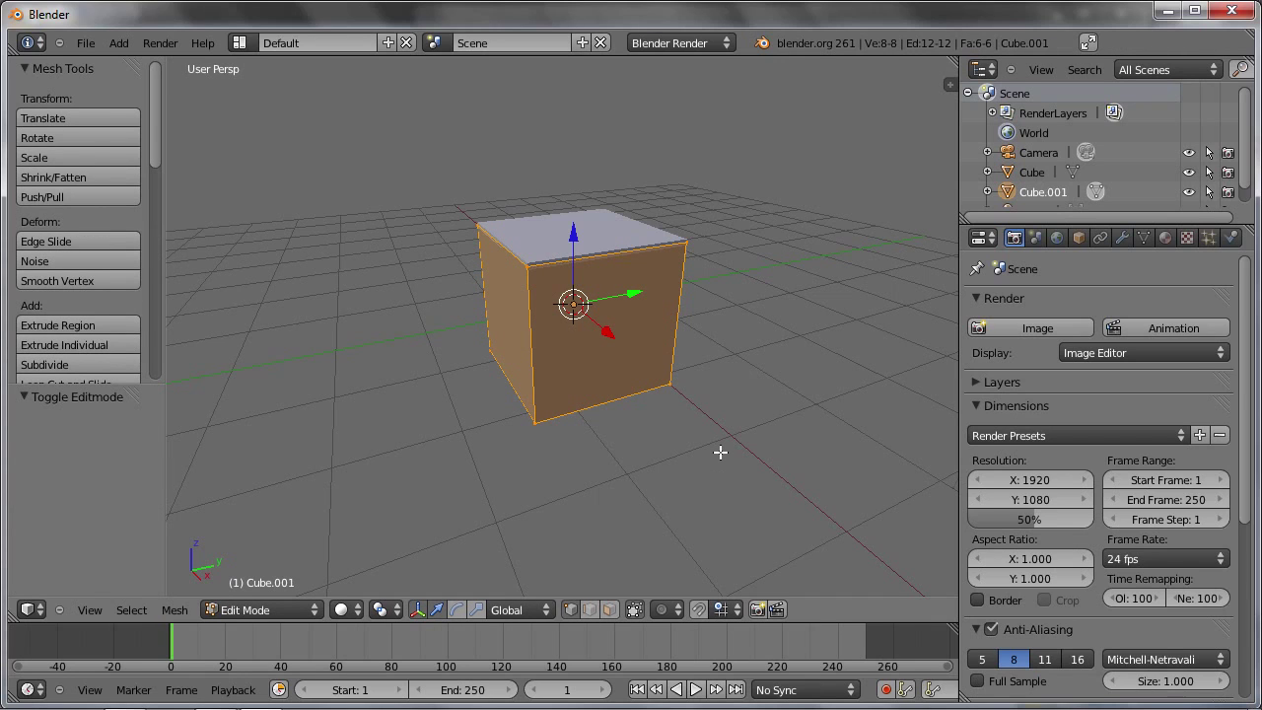
type("g")
type("z1")
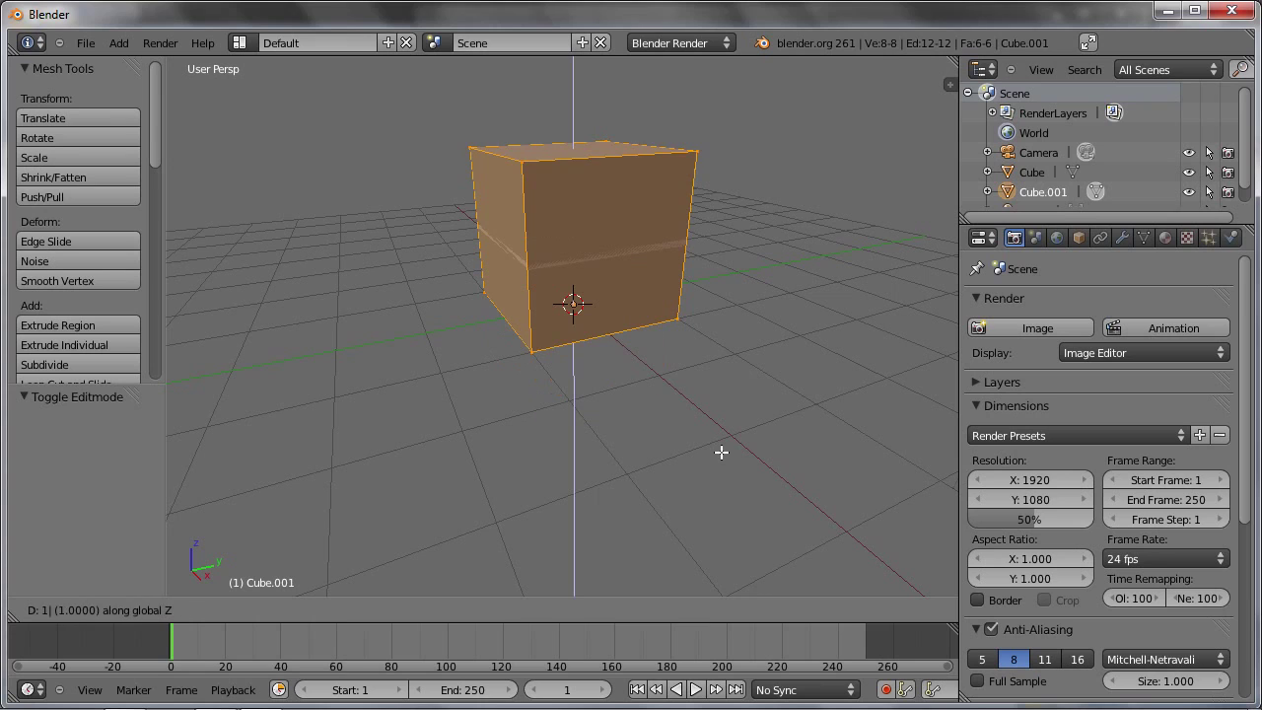
key("Return")
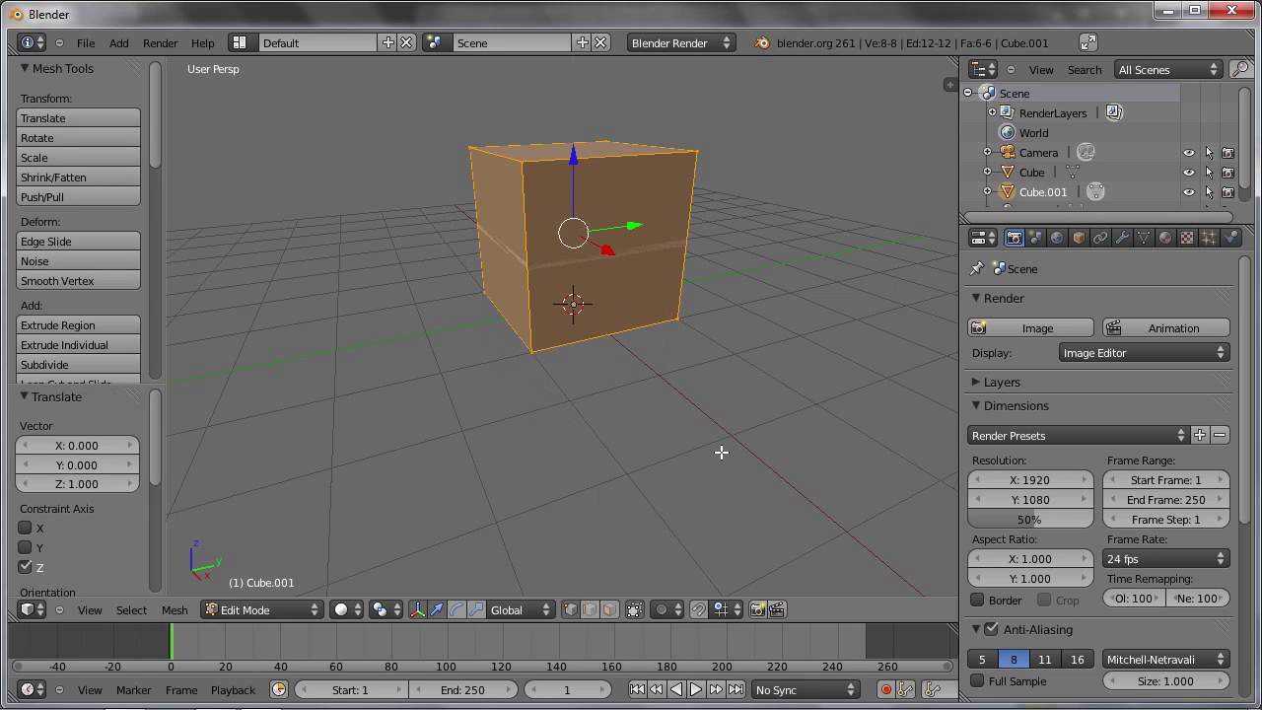
mouse_move(535, 359)
middle_mouse_down()
mouse_move(521, 325)
mouse_move(550, 375)
middle_mouse_up()
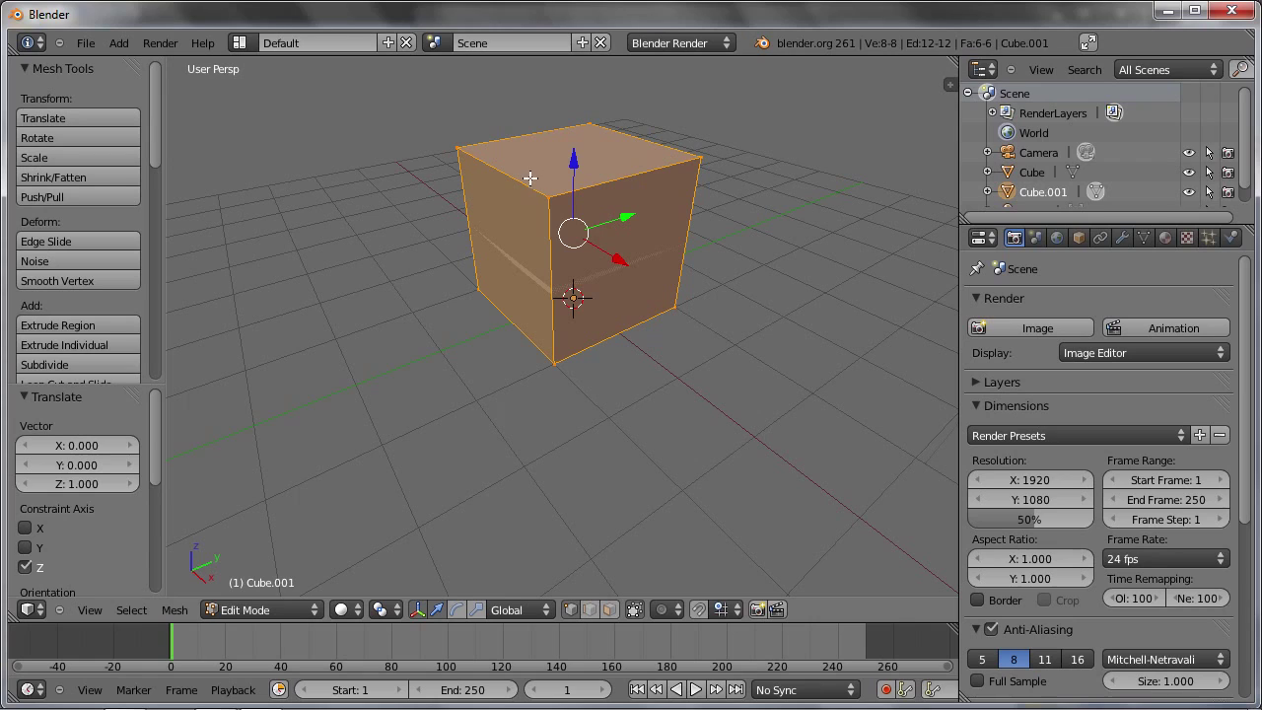
In Face select, lower the cube's top face by 1 unit, then select all faces
left_click(610, 612)
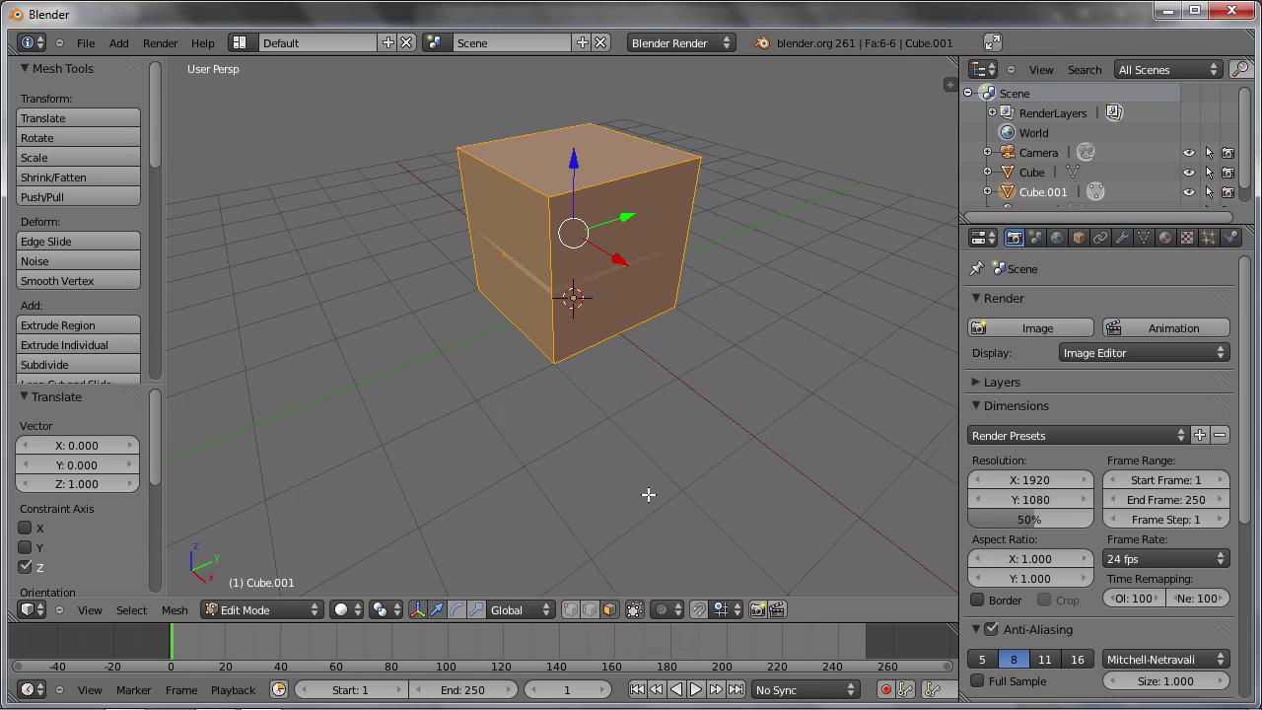
right_click(568, 154)
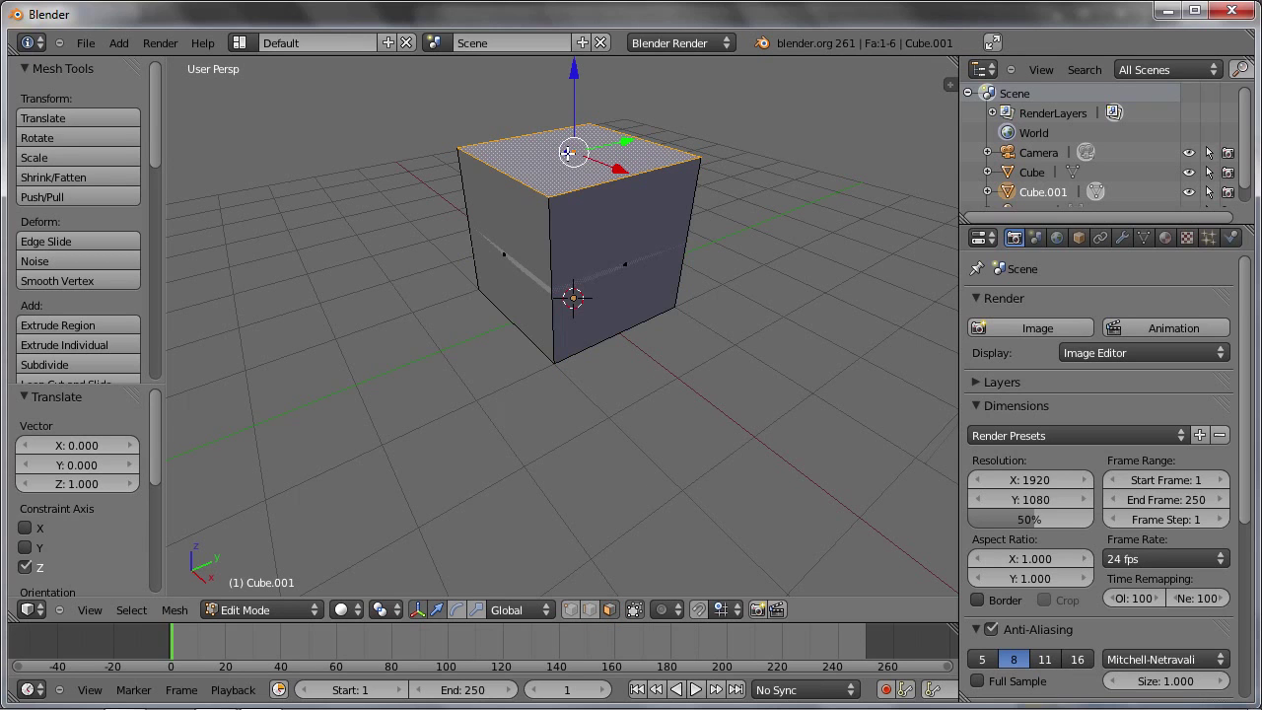
middle_click_drag(556, 229, 586, 242)
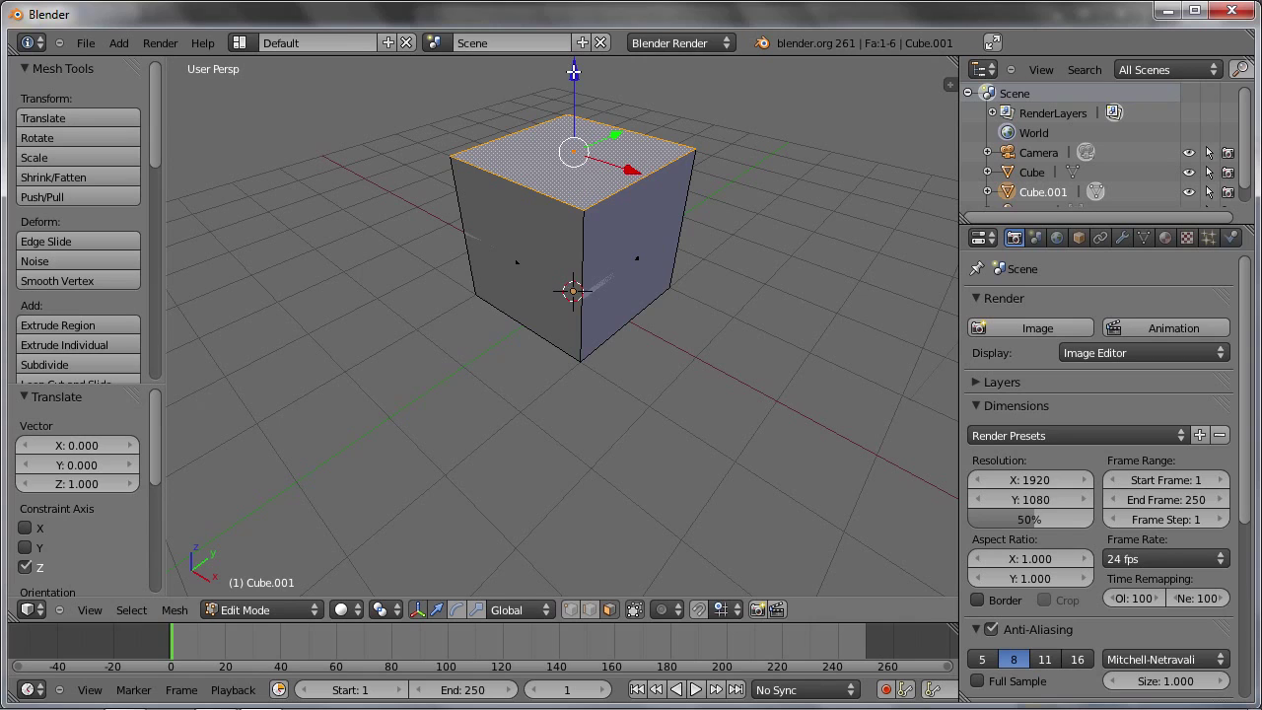
mouse_move(575, 72)
left_mouse_down()
mouse_move(575, 161)
mouse_move(571, 142)
left_mouse_up()
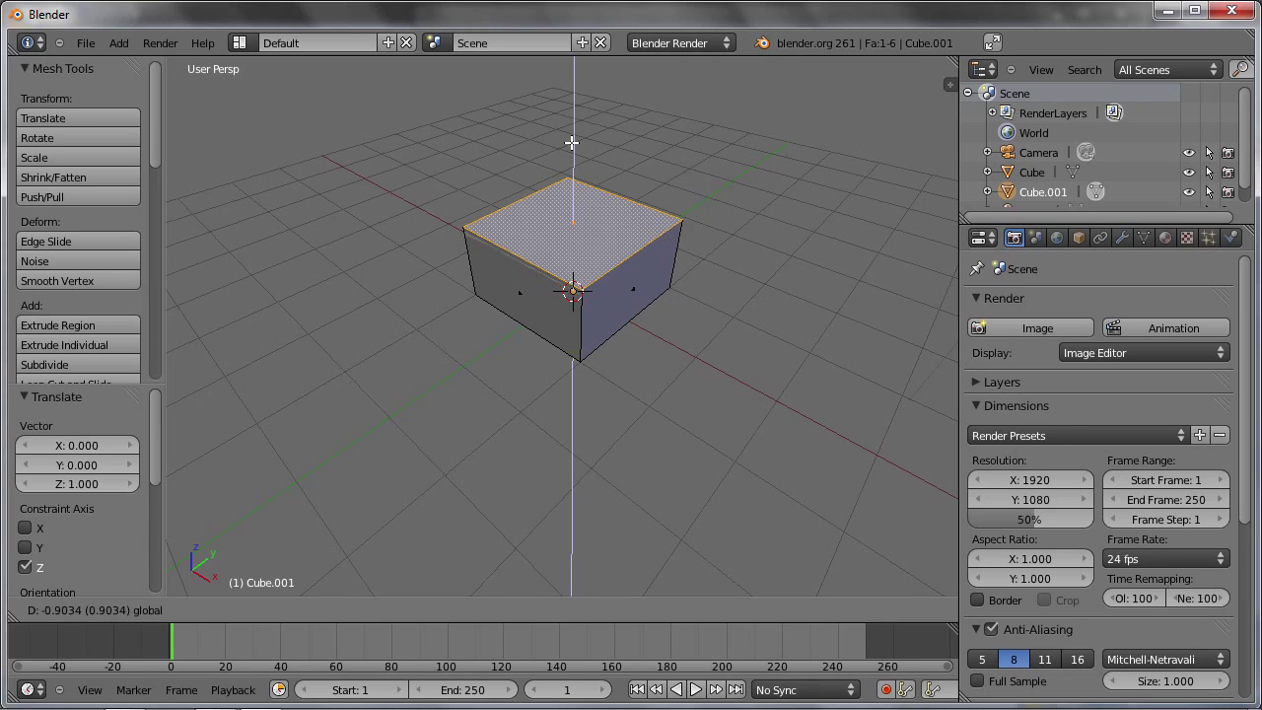
type("1")
type("-")
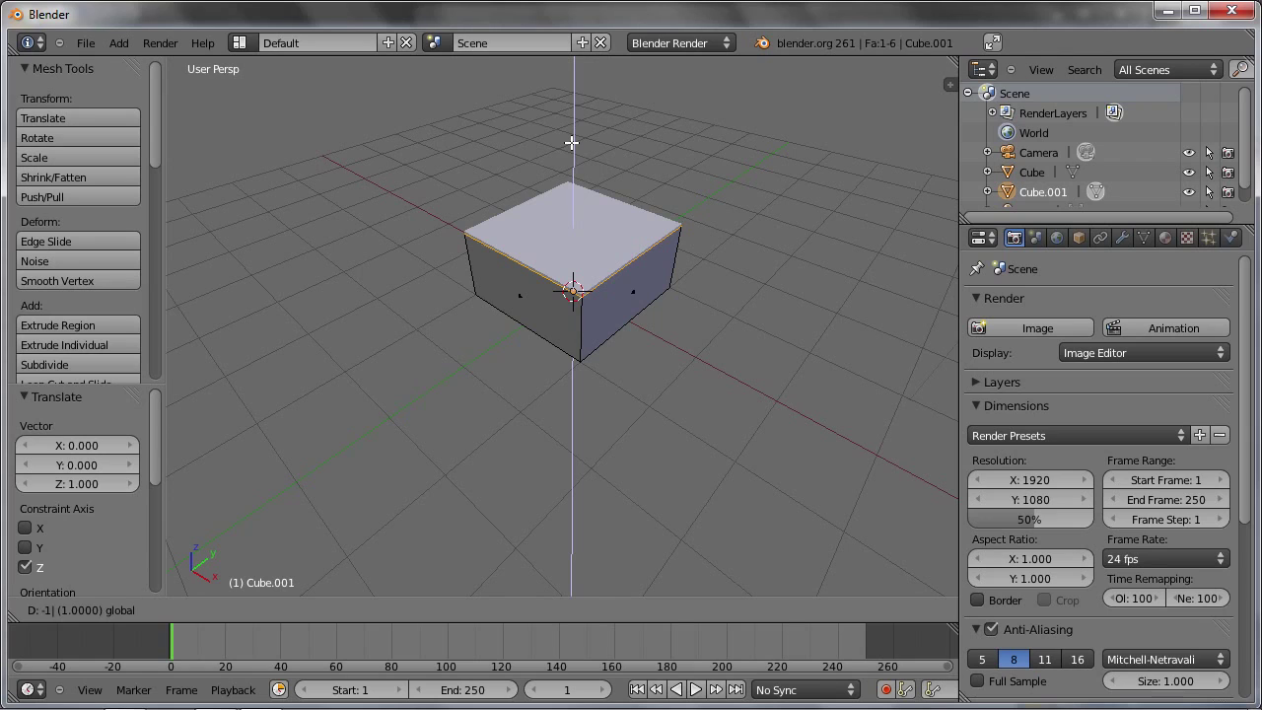
key("Return")
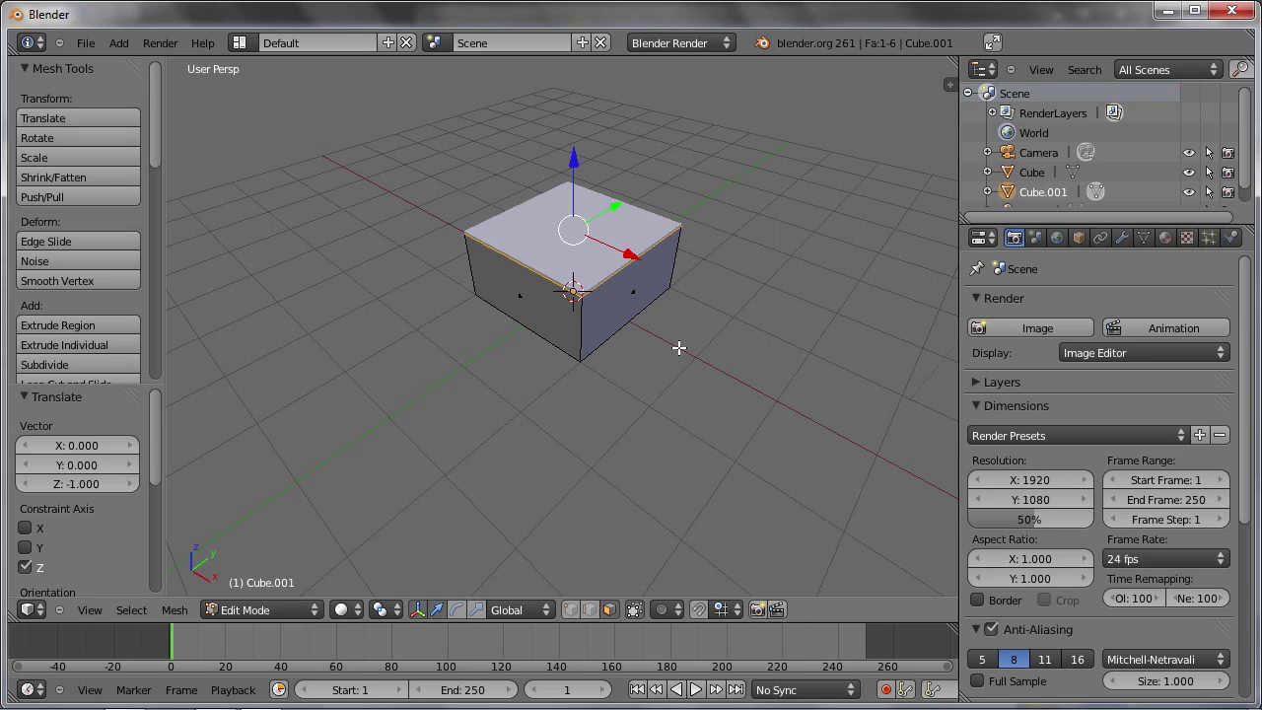
left_click(131, 610)
key("a")
key("a")
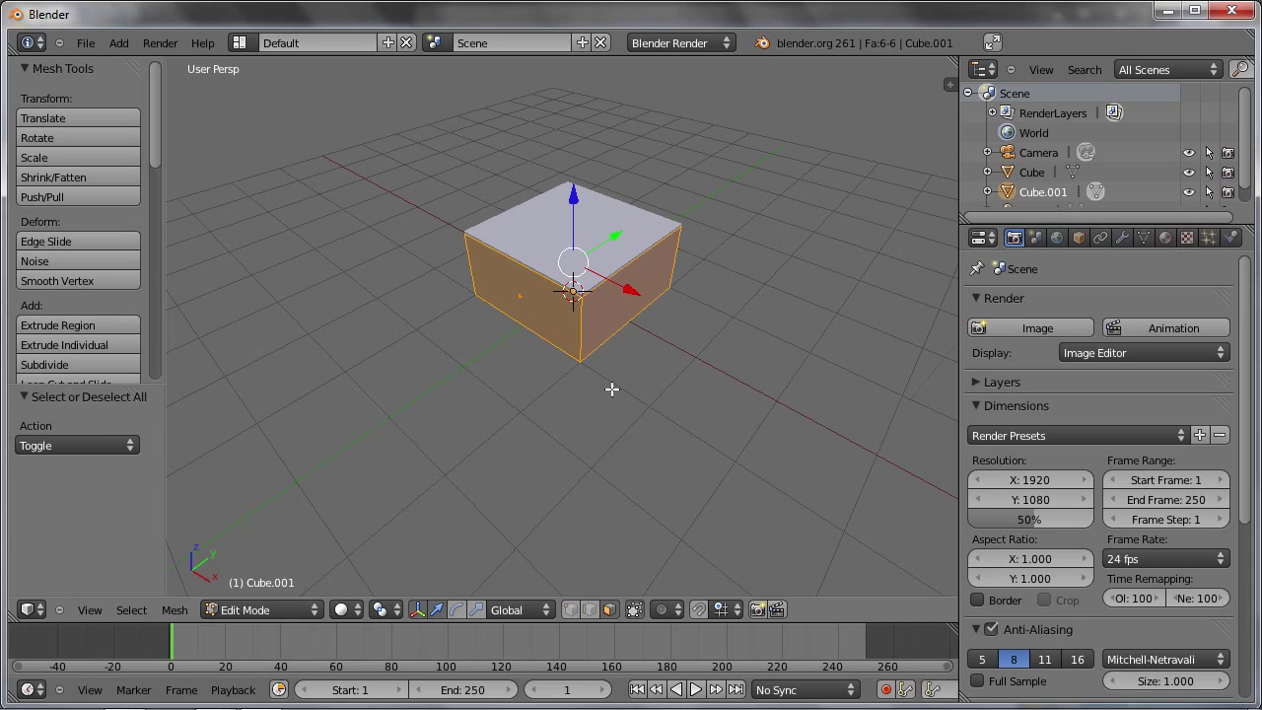
Scale Cube.001 to about -0.057 on X and Y only, making a thin post, then return to Object Mode
right_click(618, 309)
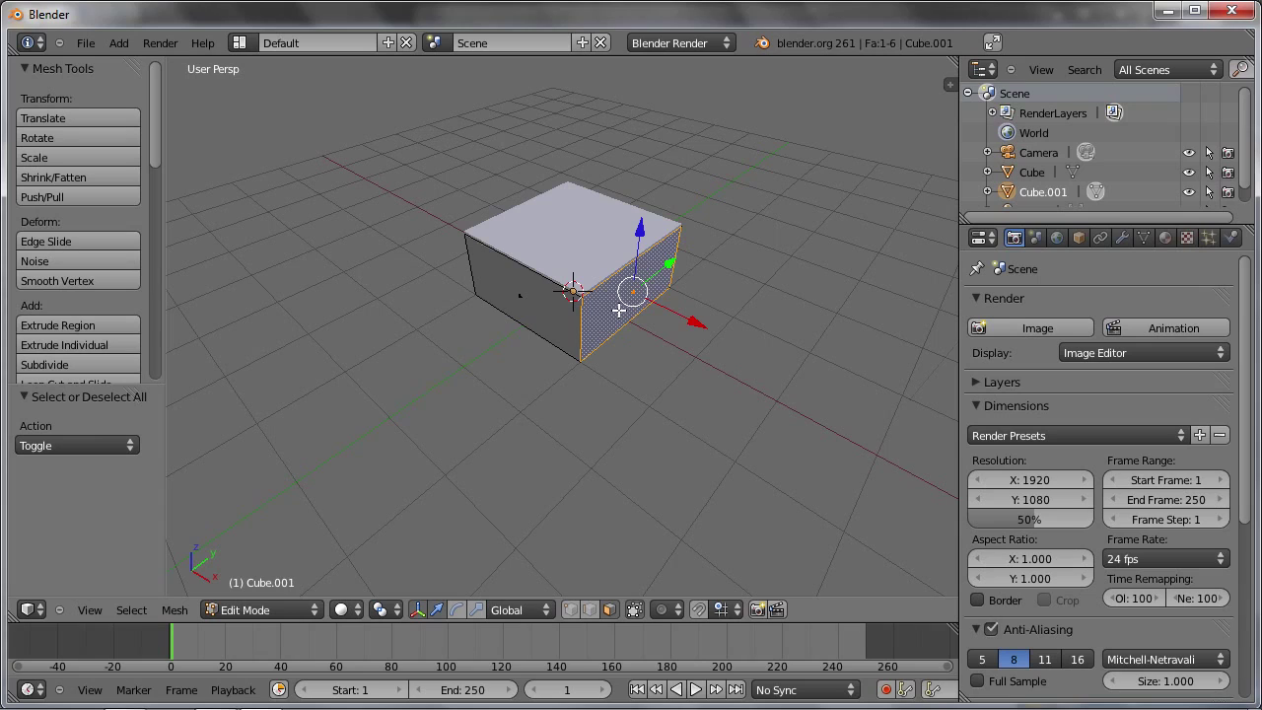
key("a")
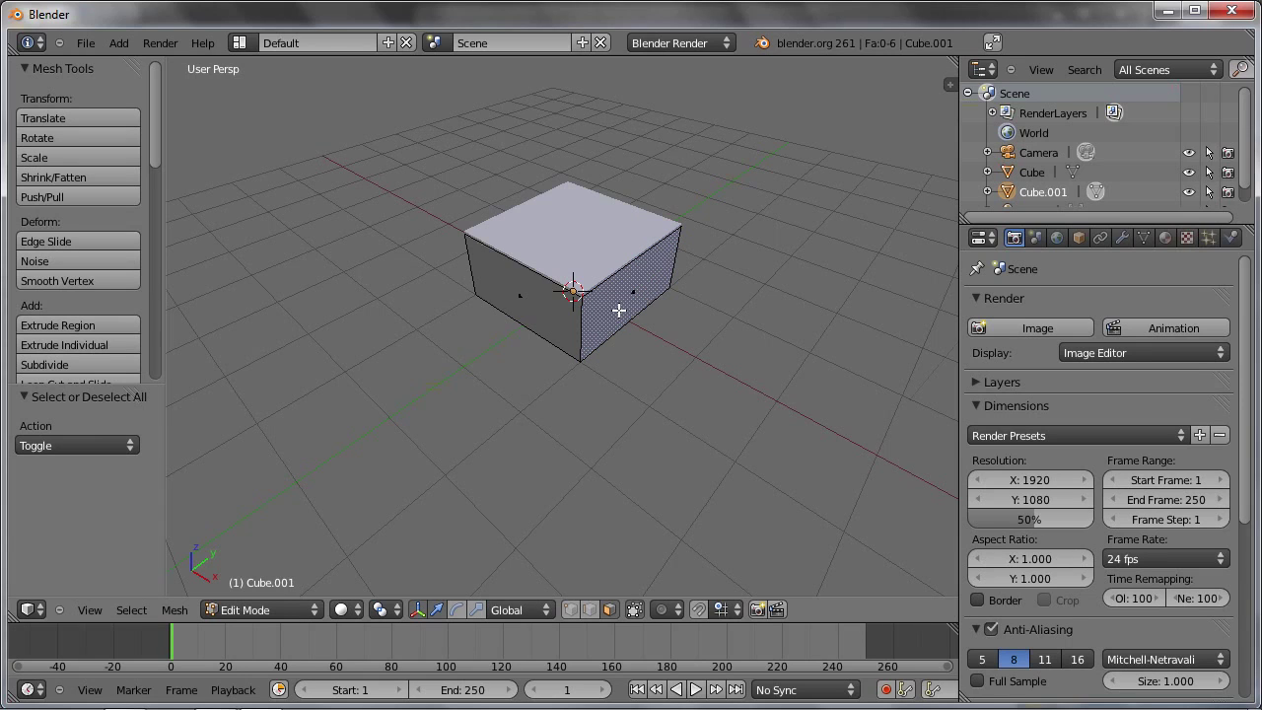
key("a")
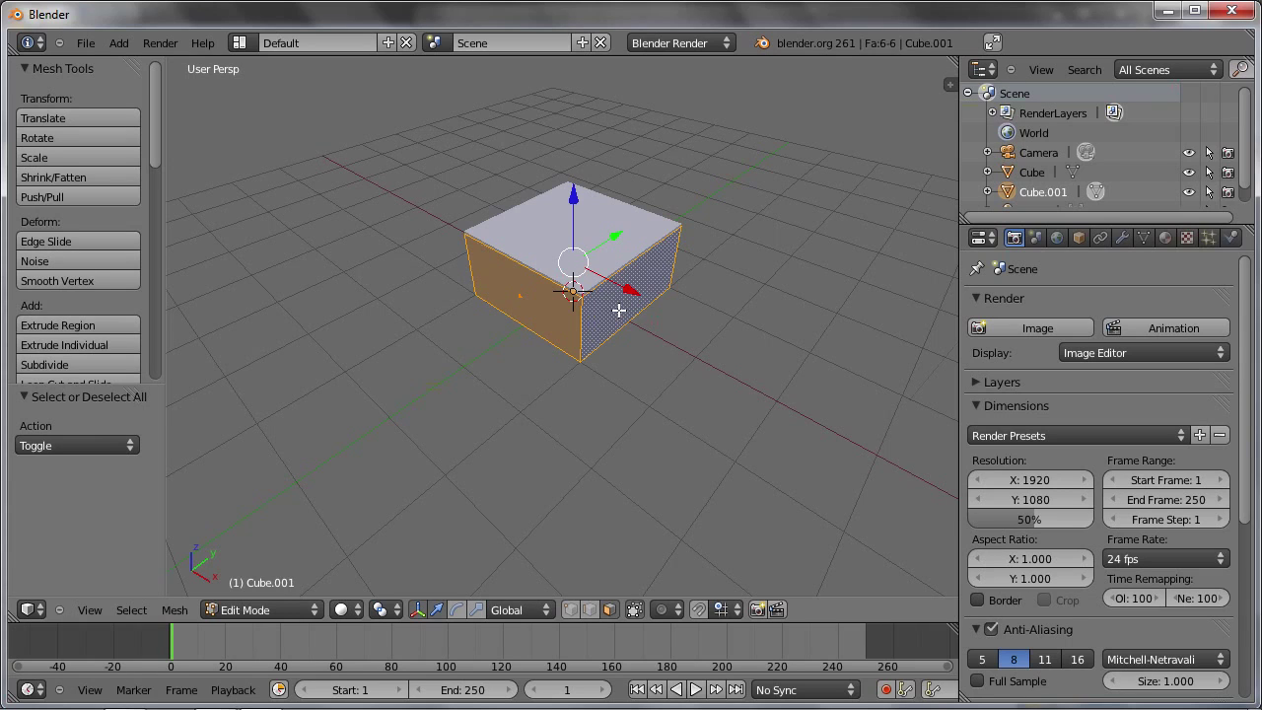
key("s")
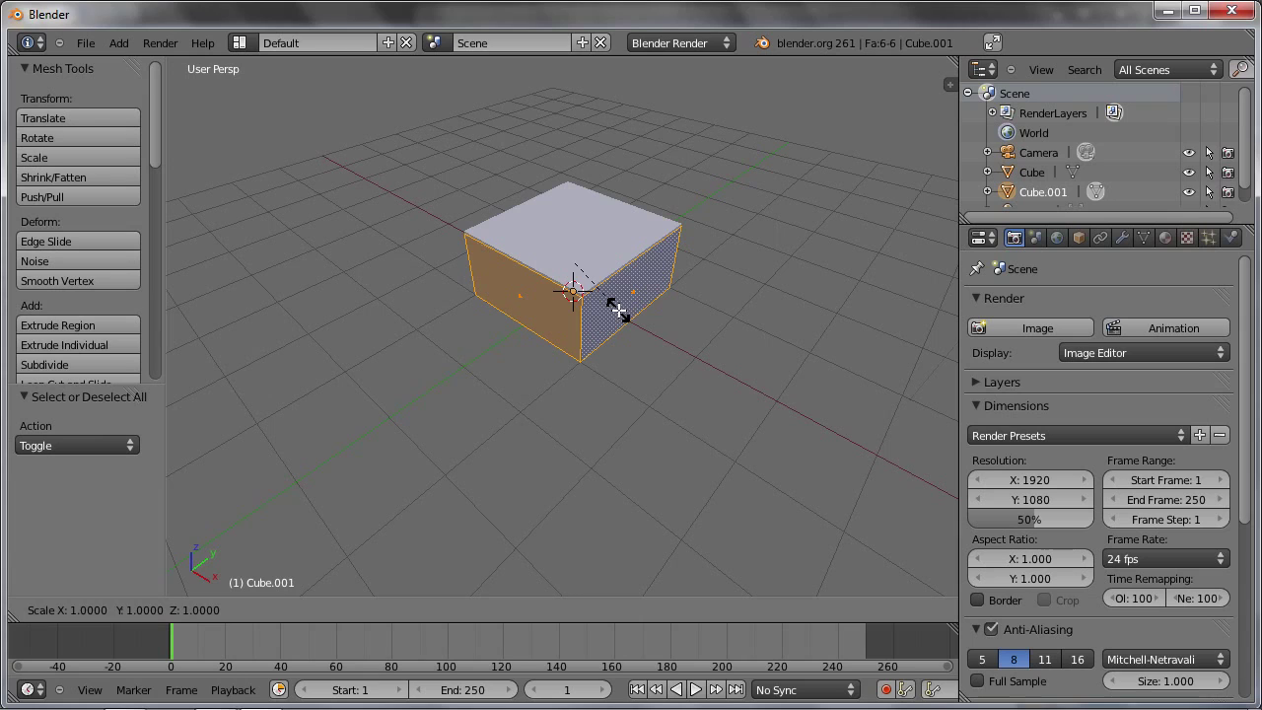
key("shift+z")
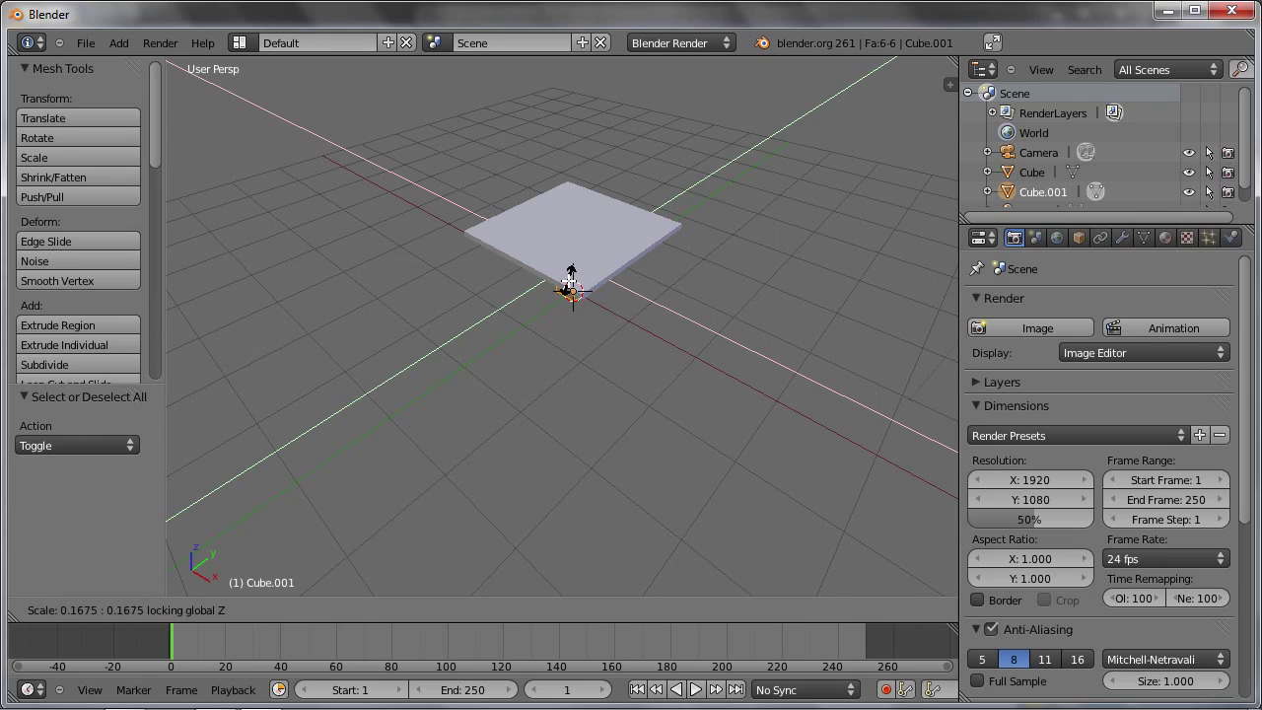
left_click(569, 268)
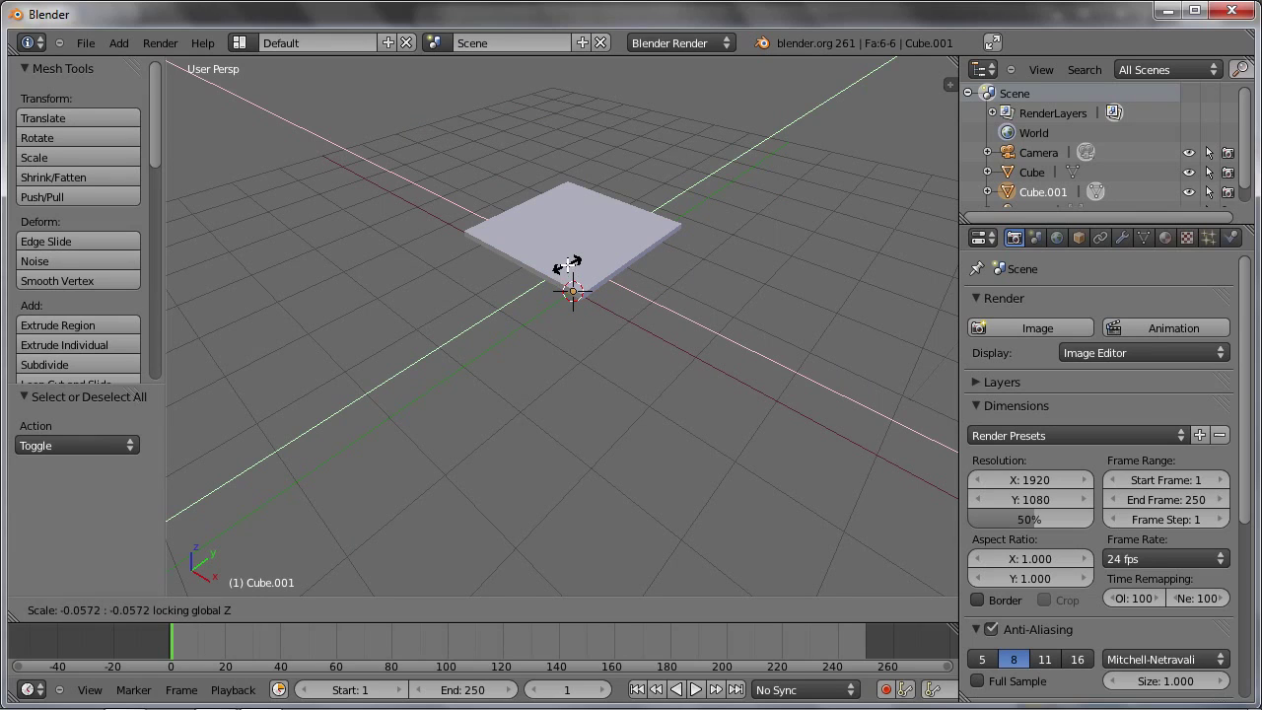
mouse_move(549, 303)
middle_mouse_down()
mouse_move(681, 252)
mouse_move(473, 296)
middle_mouse_up()
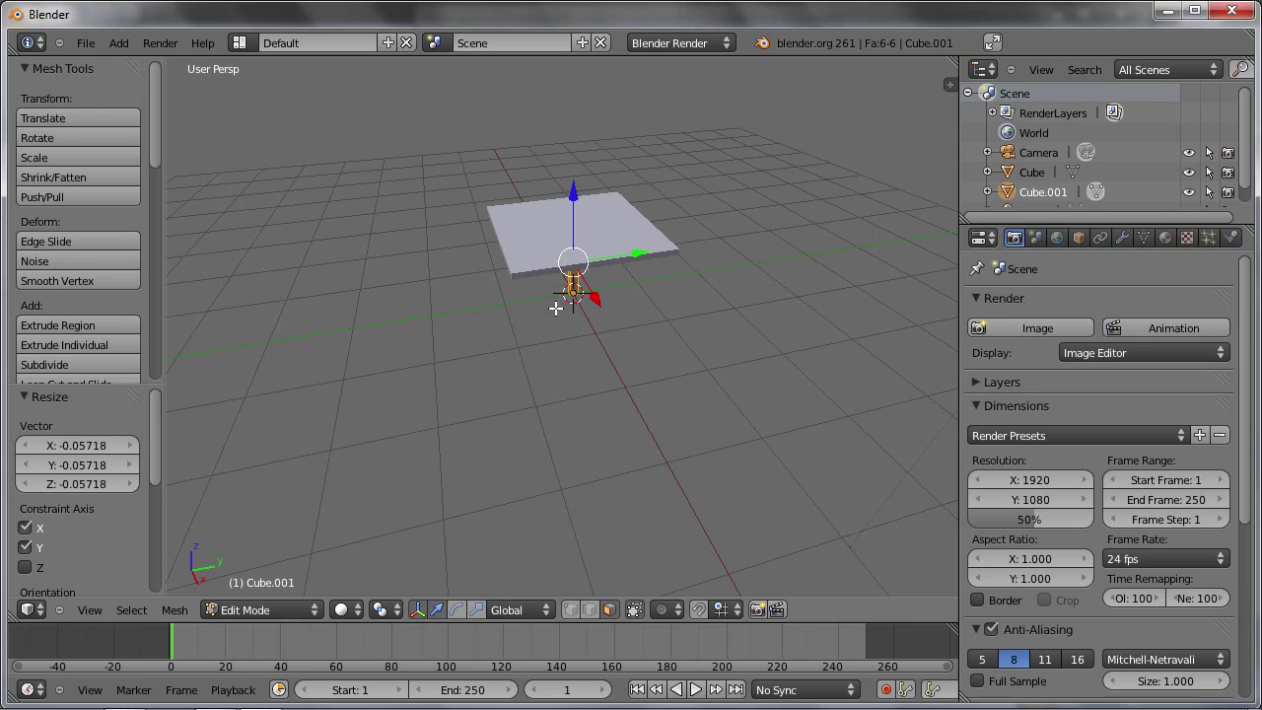
key("Tab")
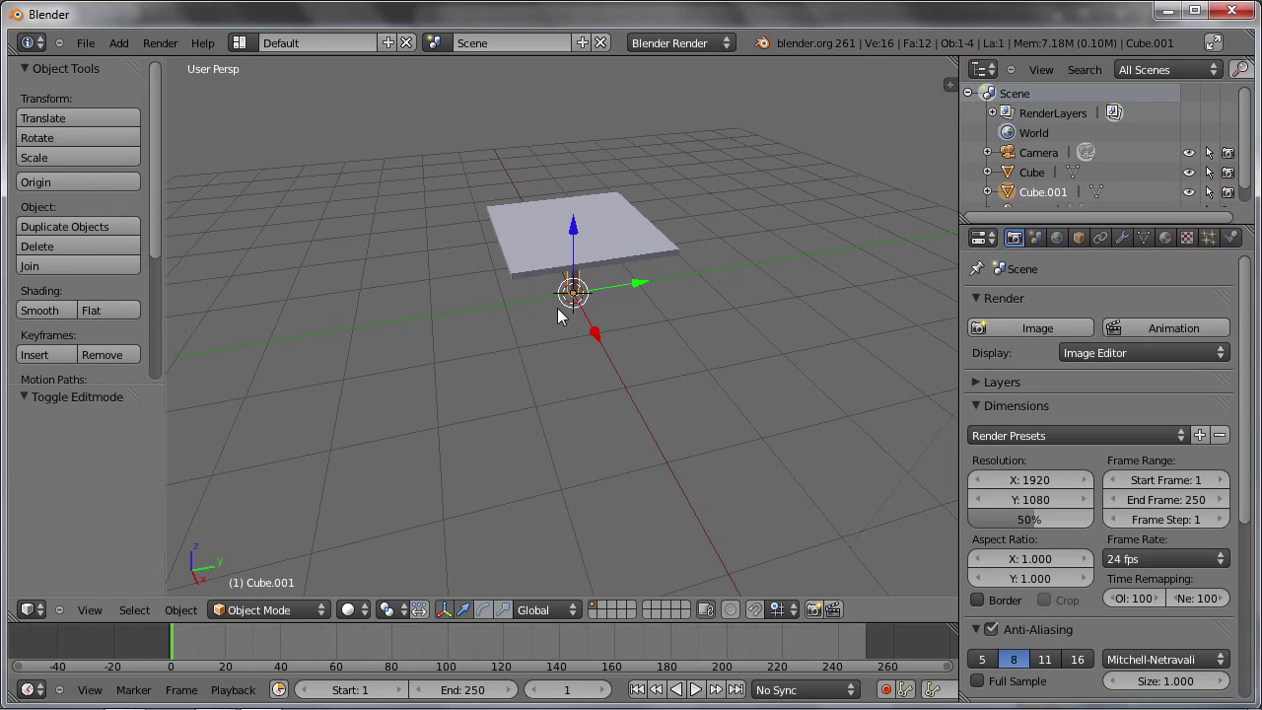
Move the leg under the slab's front-left corner, about -0.066 on X, and duplicate it
left_click_drag(636, 286, 572, 291)
middle_click_drag(474, 281, 625, 269)
left_click_drag(581, 310, 523, 295)
middle_click_drag(523, 276, 526, 335)
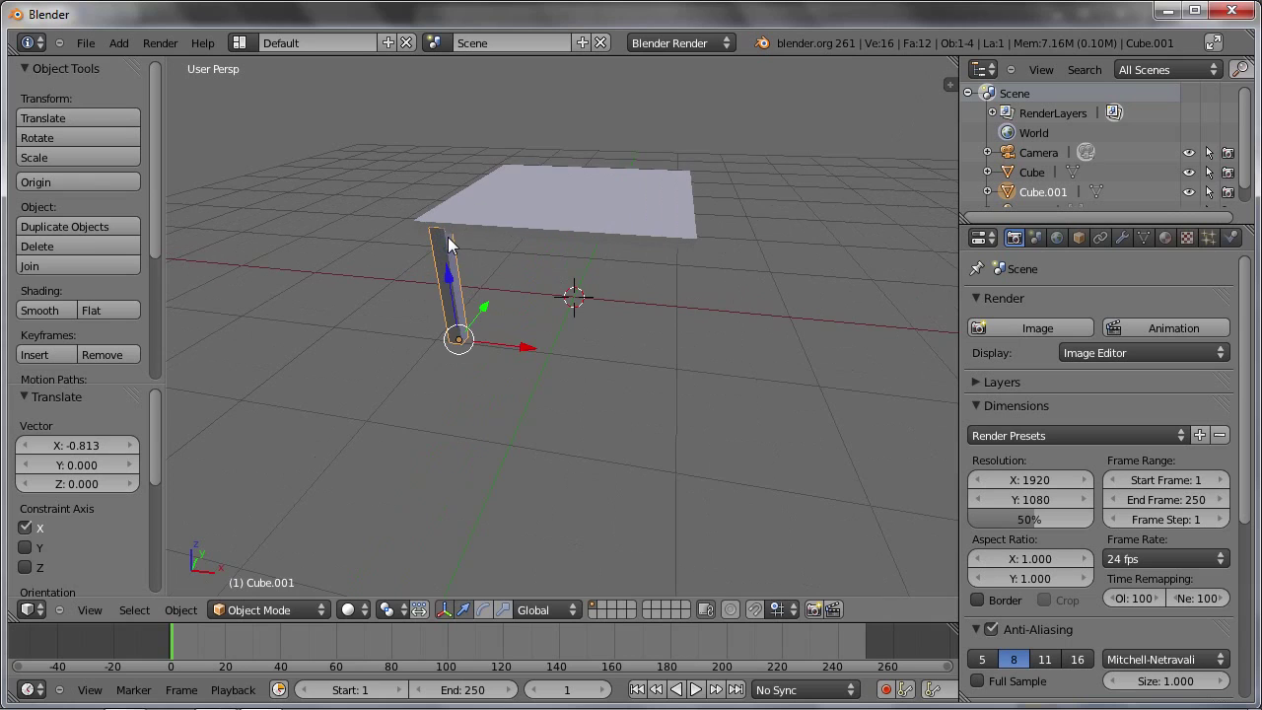
left_click_drag(526, 339, 517, 349)
mouse_move(481, 326)
middle_mouse_down()
mouse_move(644, 316)
mouse_move(442, 329)
middle_mouse_up()
left_click_drag(412, 324, 486, 311)
middle_click_drag(500, 299, 399, 288)
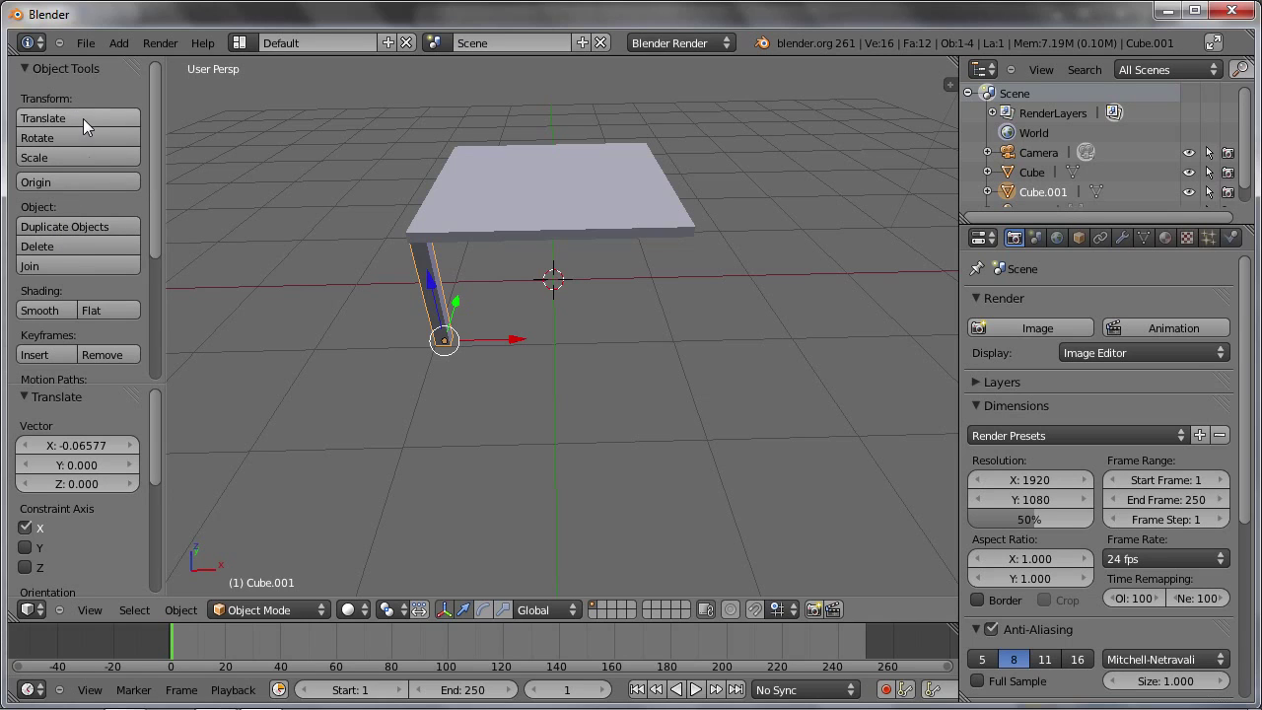
left_click(53, 219)
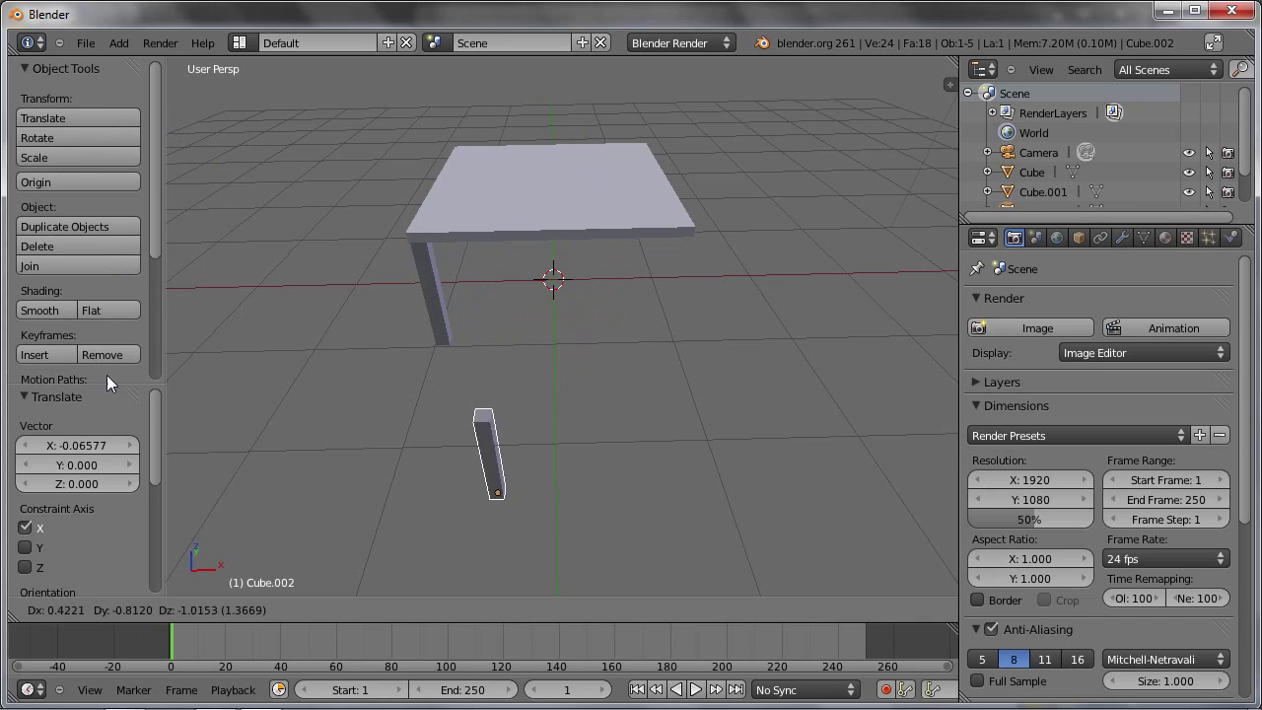
Replace the stray copy with a Shift+D duplicate slid 1.858 along X under the front-right corner
right_click(357, 272)
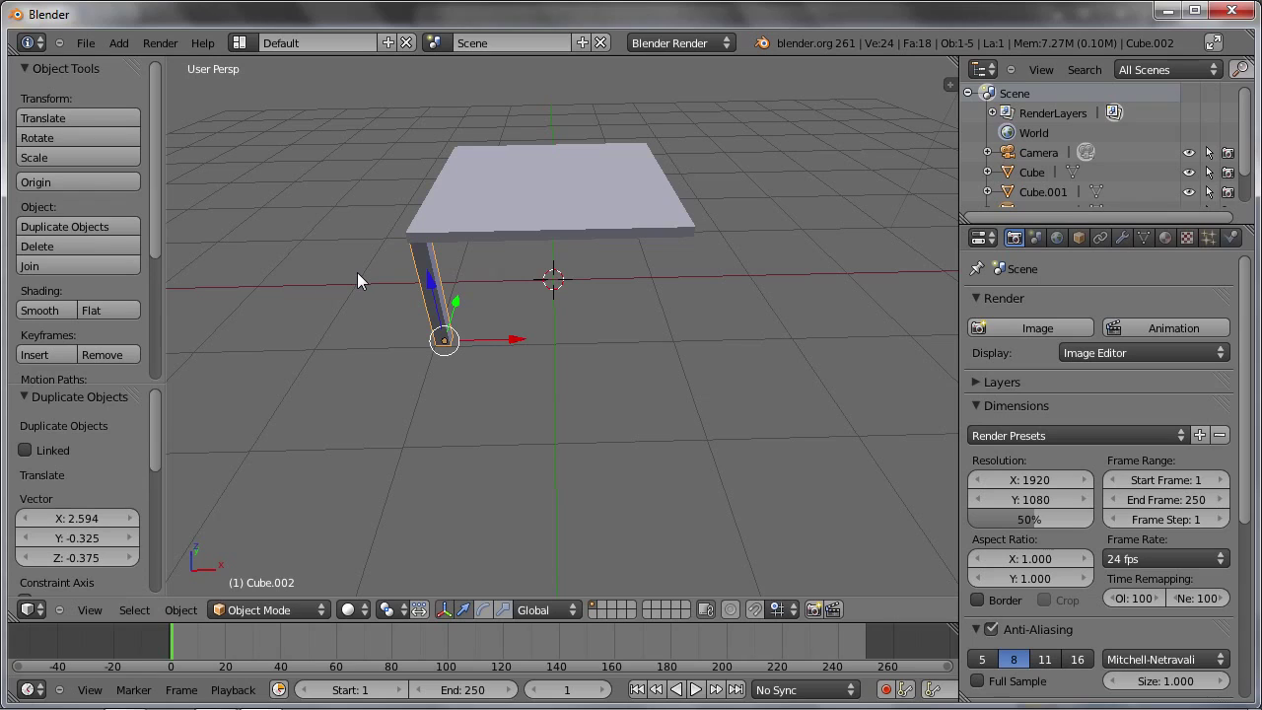
key("ctrl+z")
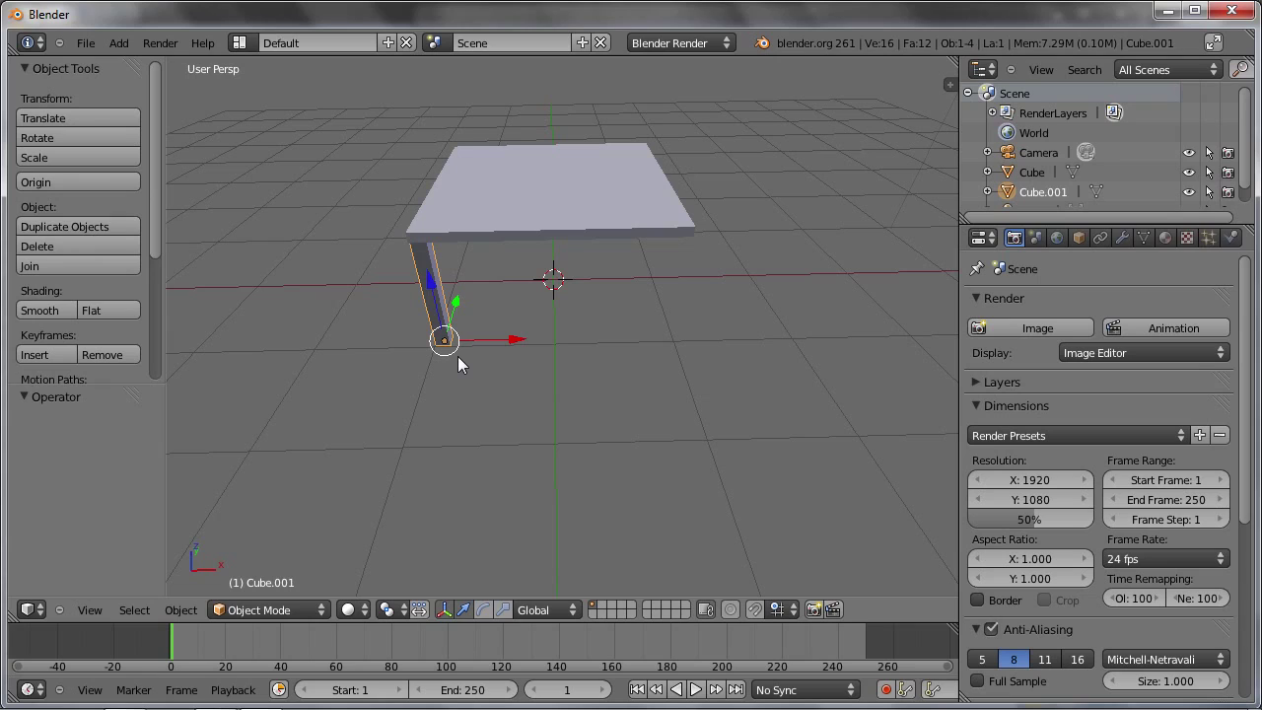
key("shift+d")
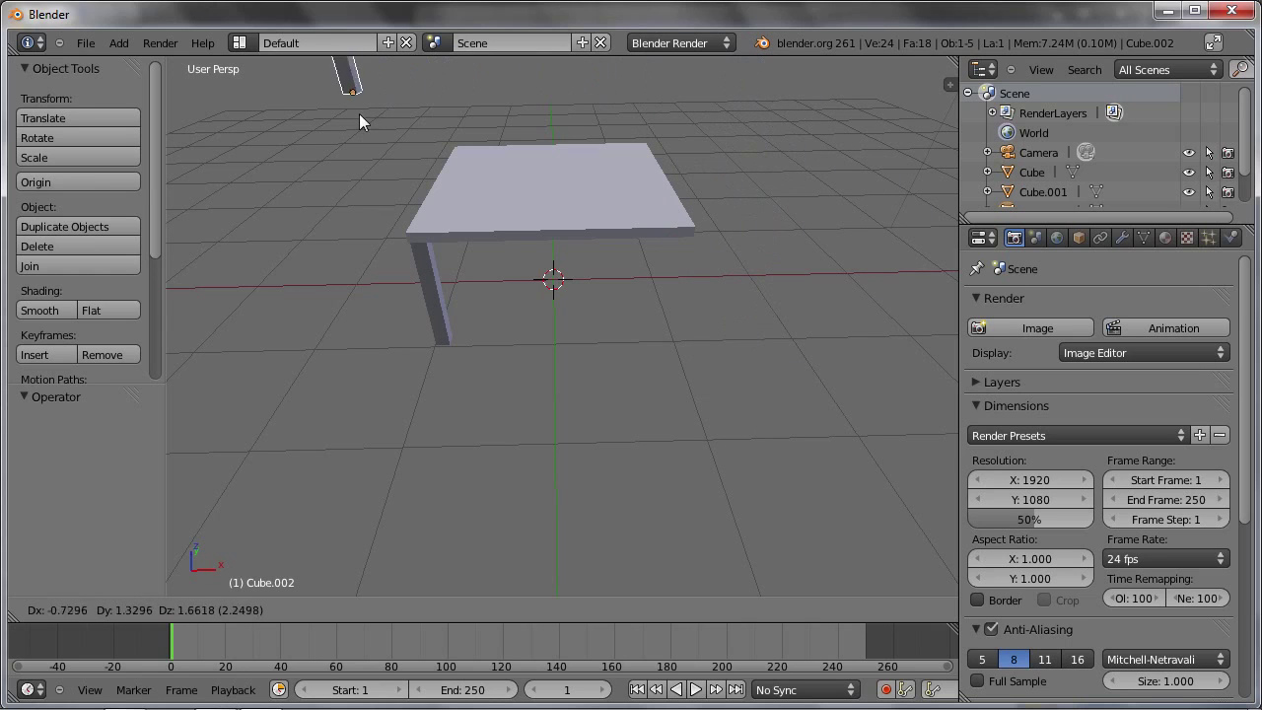
key("x")
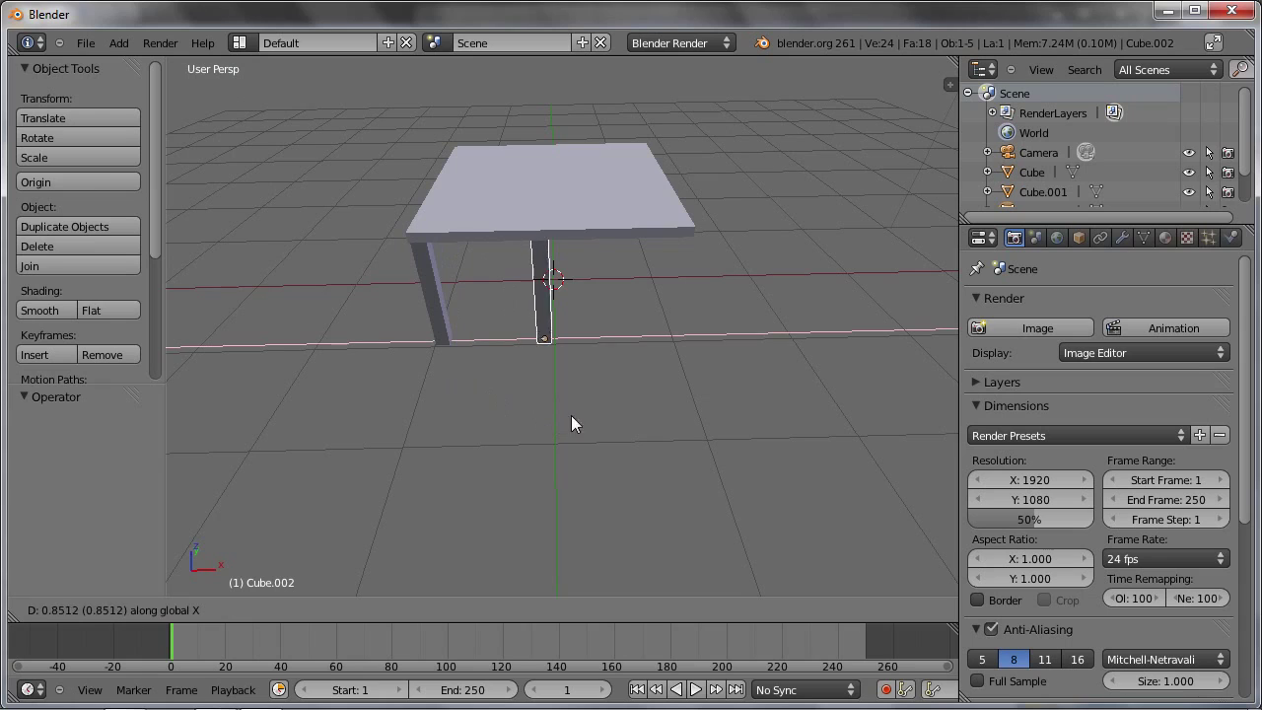
left_click(678, 440)
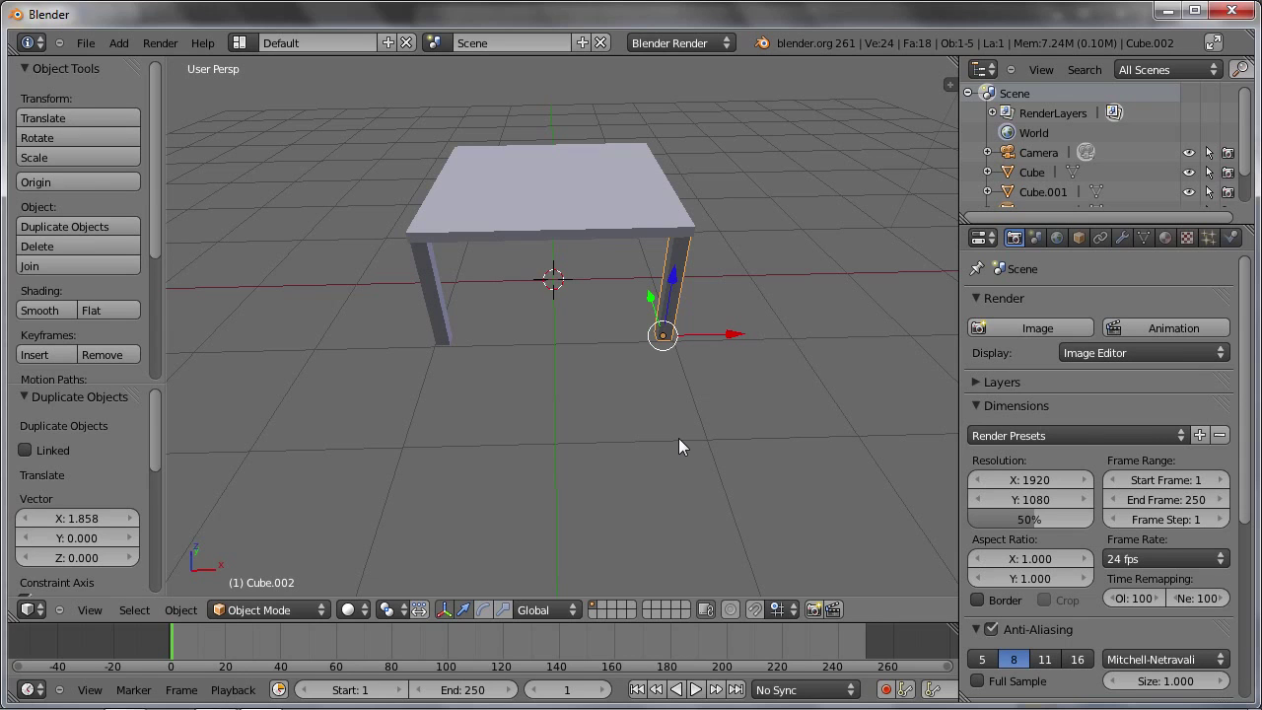
Enlarge the Outliner, select the left leg and expand its entry to show the mesh
middle_click_drag(745, 378, 651, 366)
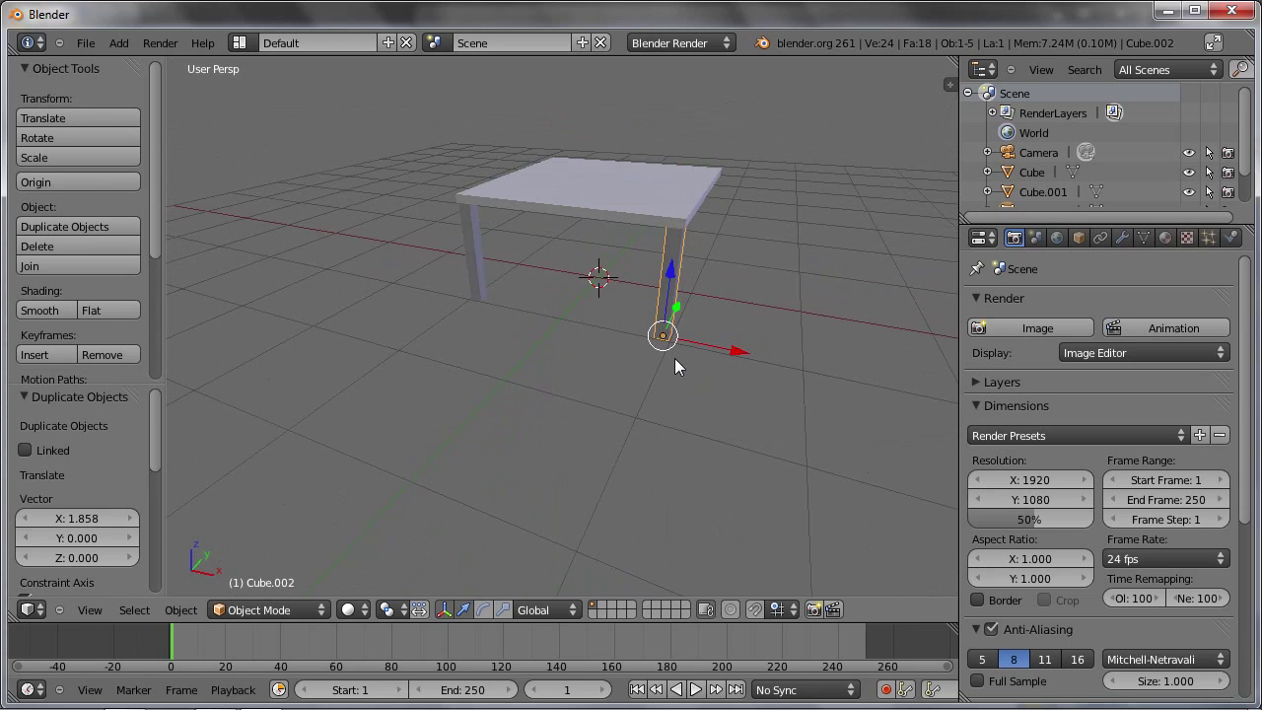
left_click_drag(1001, 225, 1026, 335)
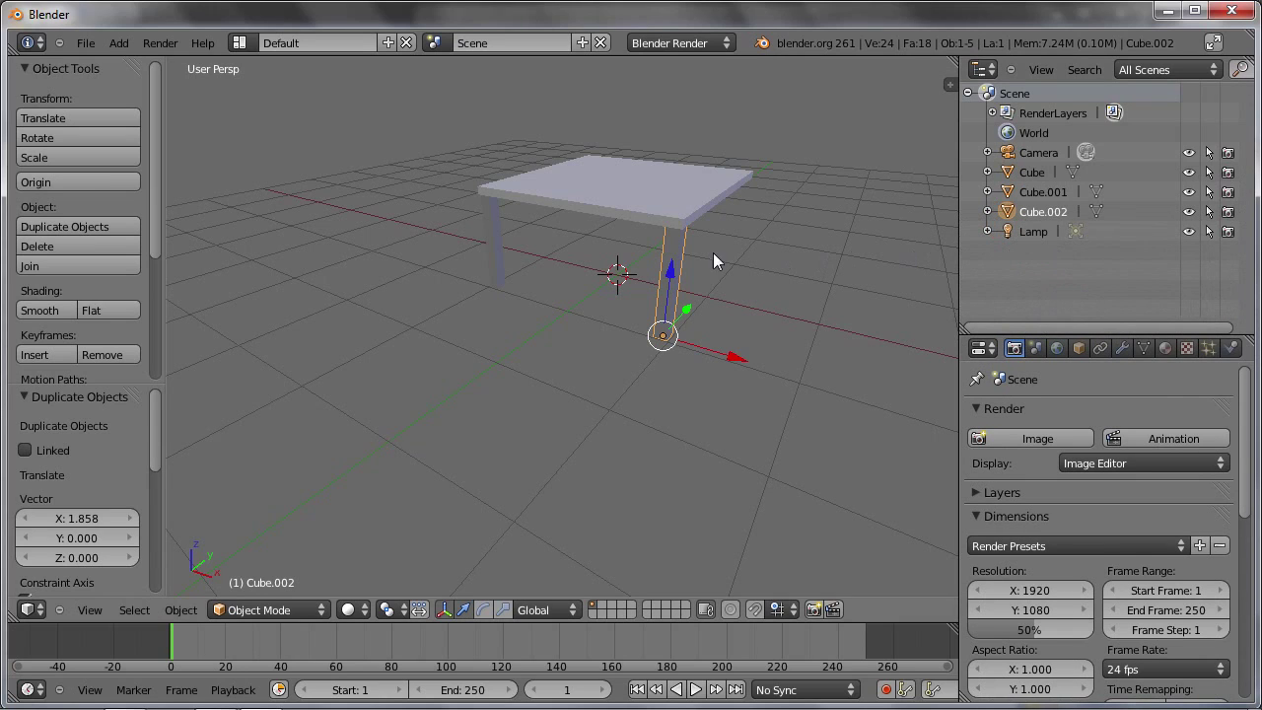
right_click(487, 237)
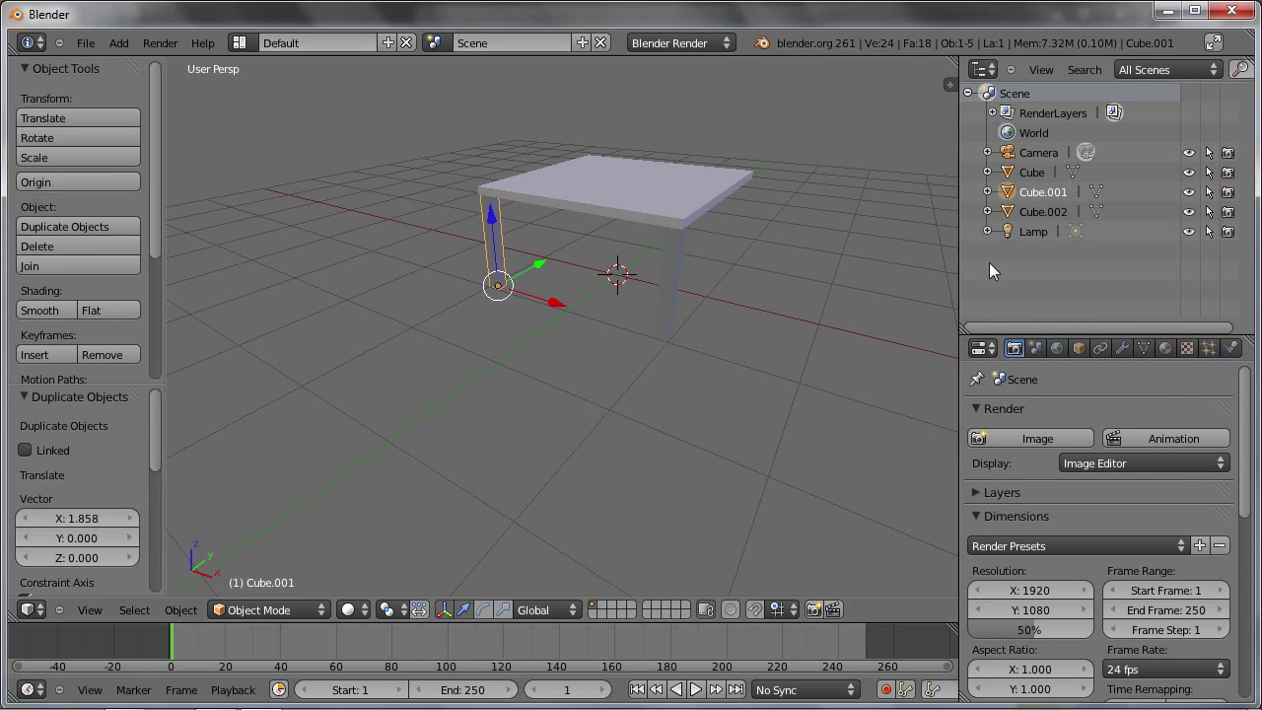
left_click(988, 192)
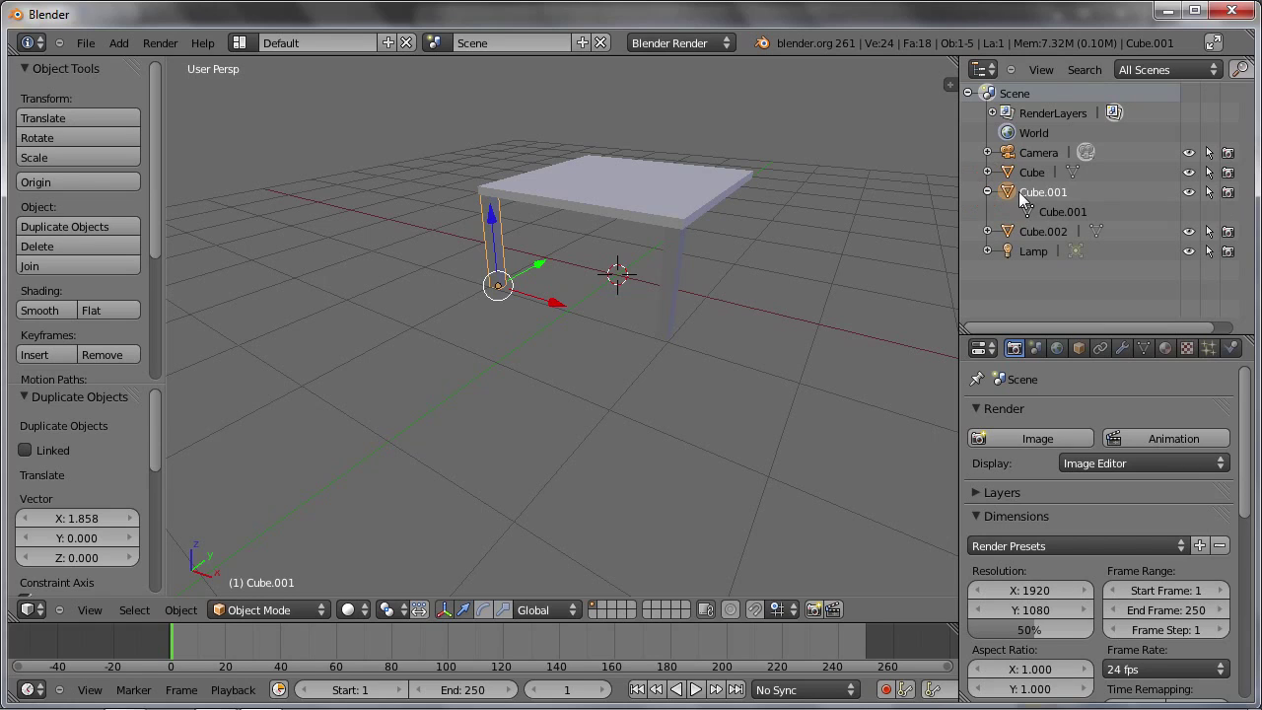
Rename the left leg object to Tischbein1
left_click(1081, 345)
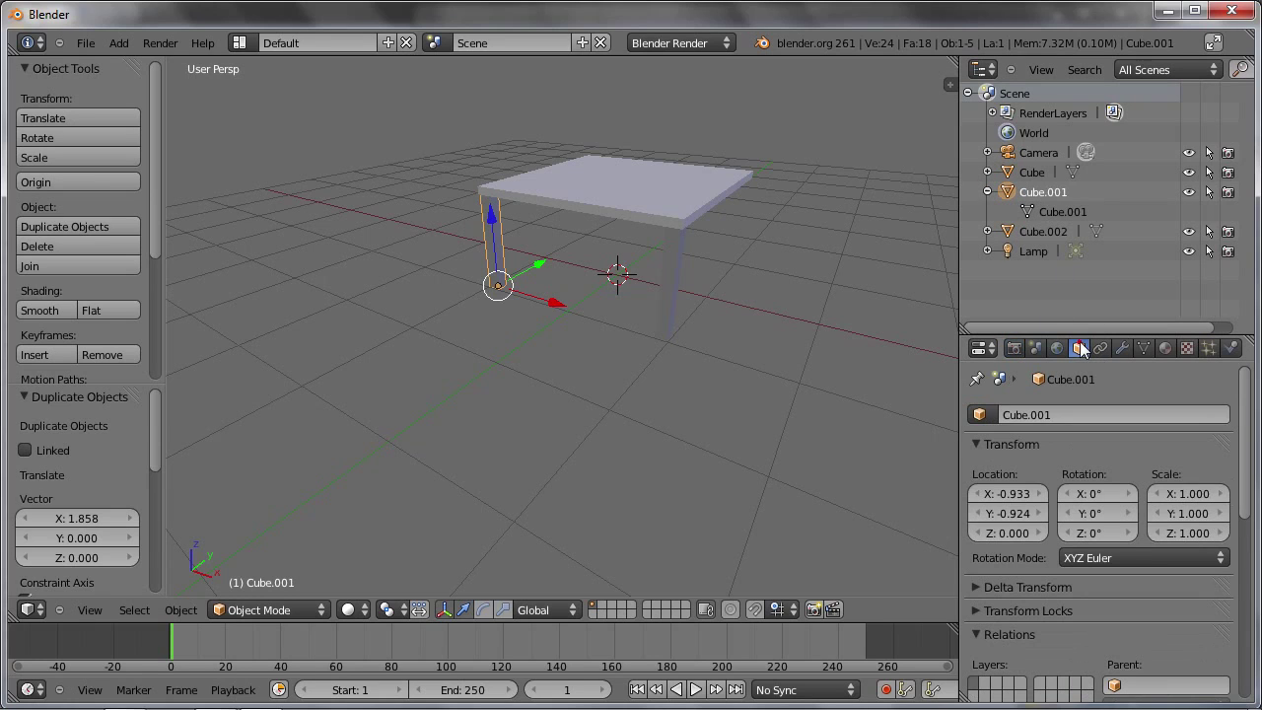
left_click(1052, 413)
type("Tischbein1")
key("Return")
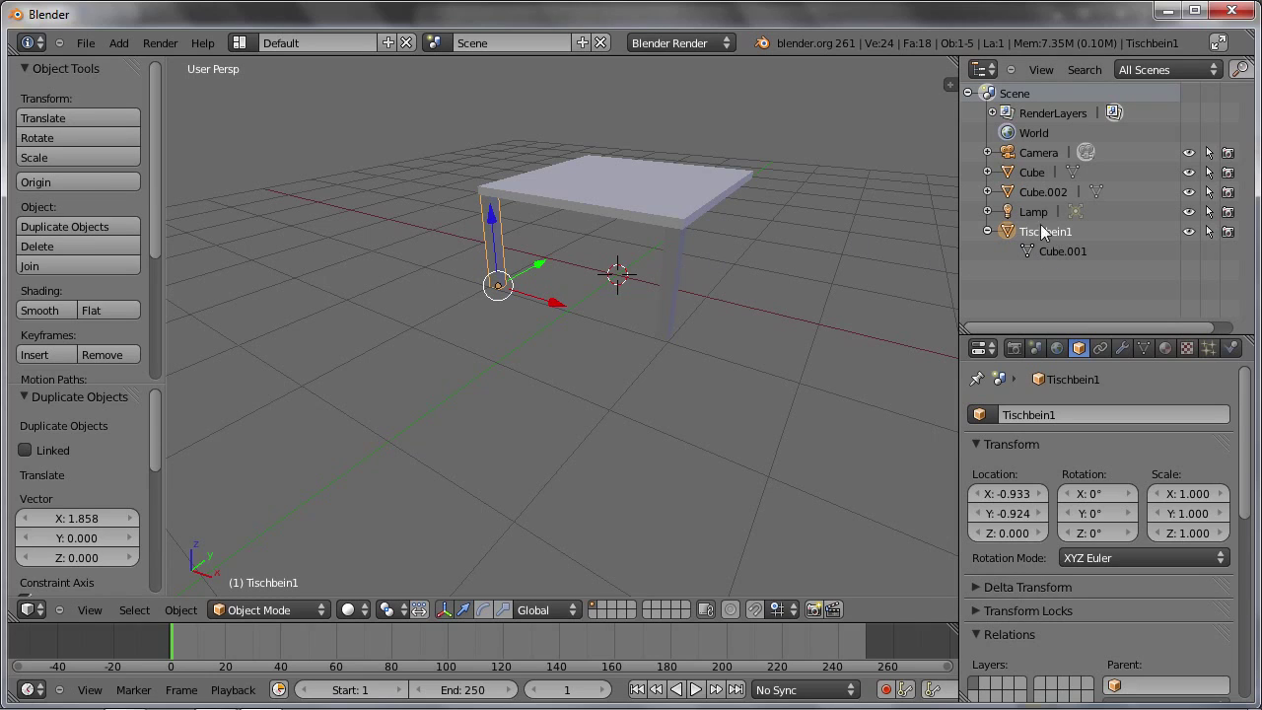
Rename the right leg object to Tischbein2, fixing a typo, and expand its Outliner entry
right_click(669, 271)
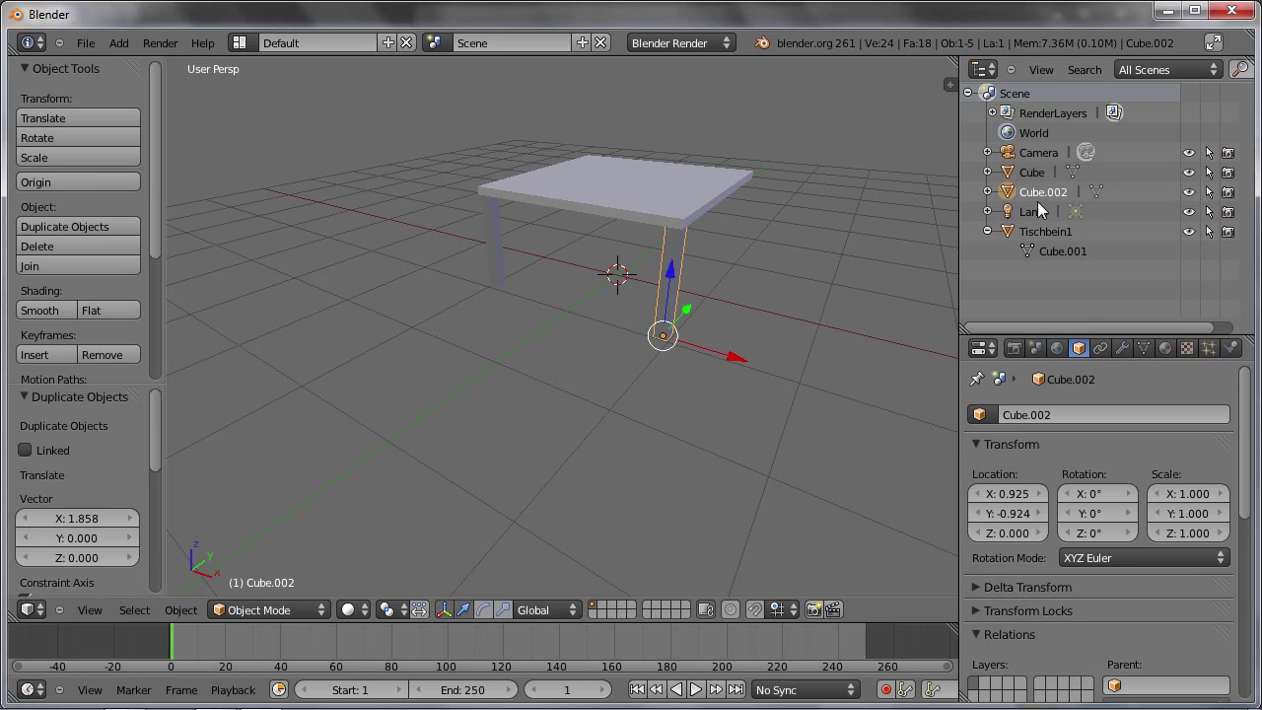
left_click(1032, 422)
type("Tiscvhbein")
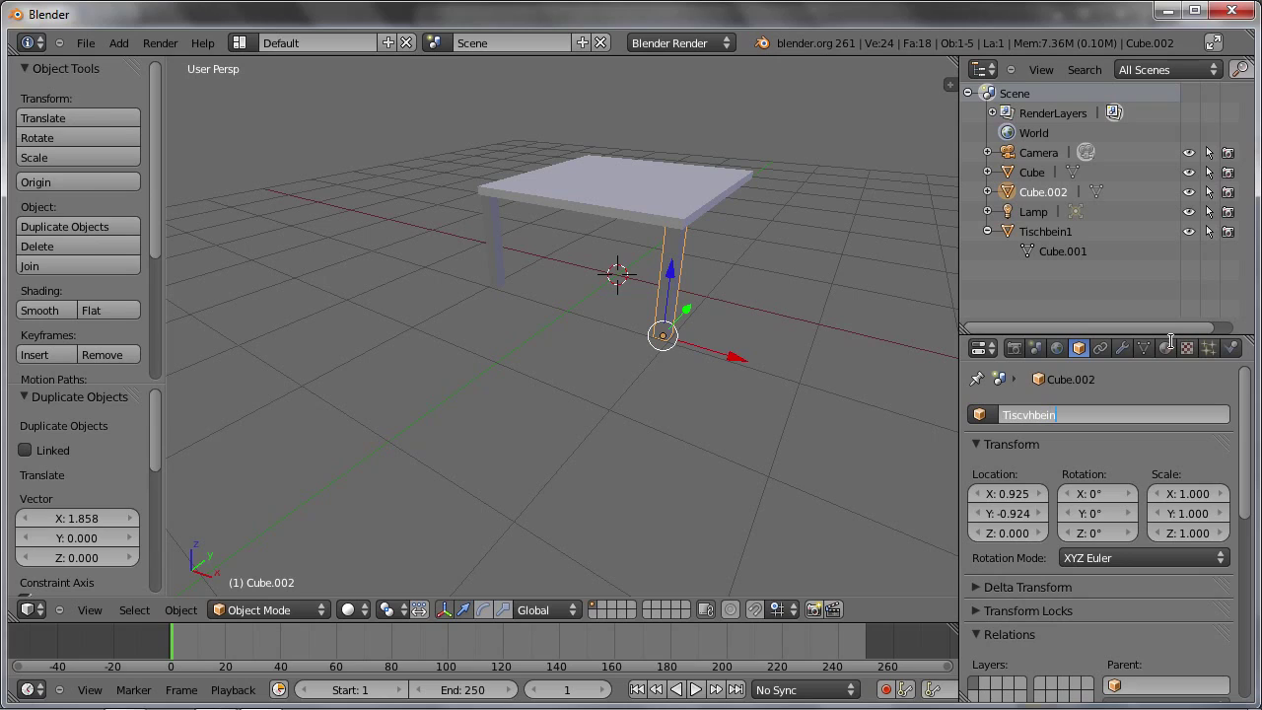
key("Delete")
type("2")
key("Return")
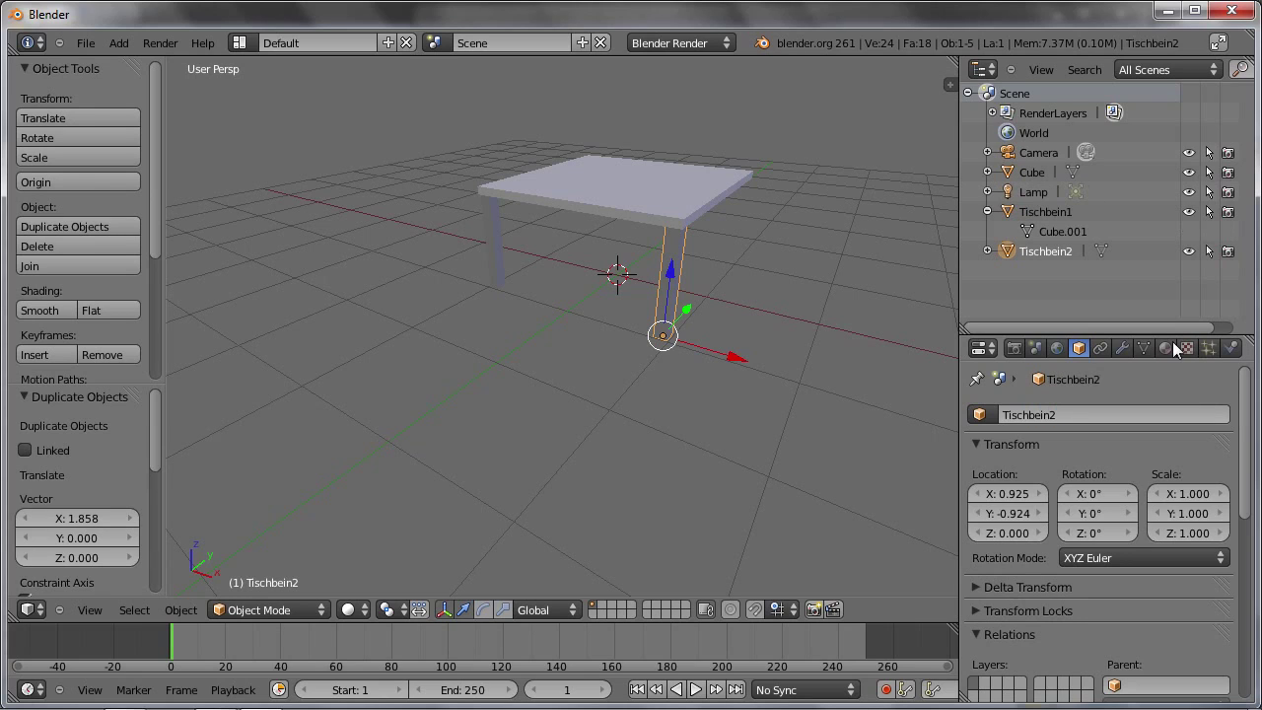
left_click(987, 250)
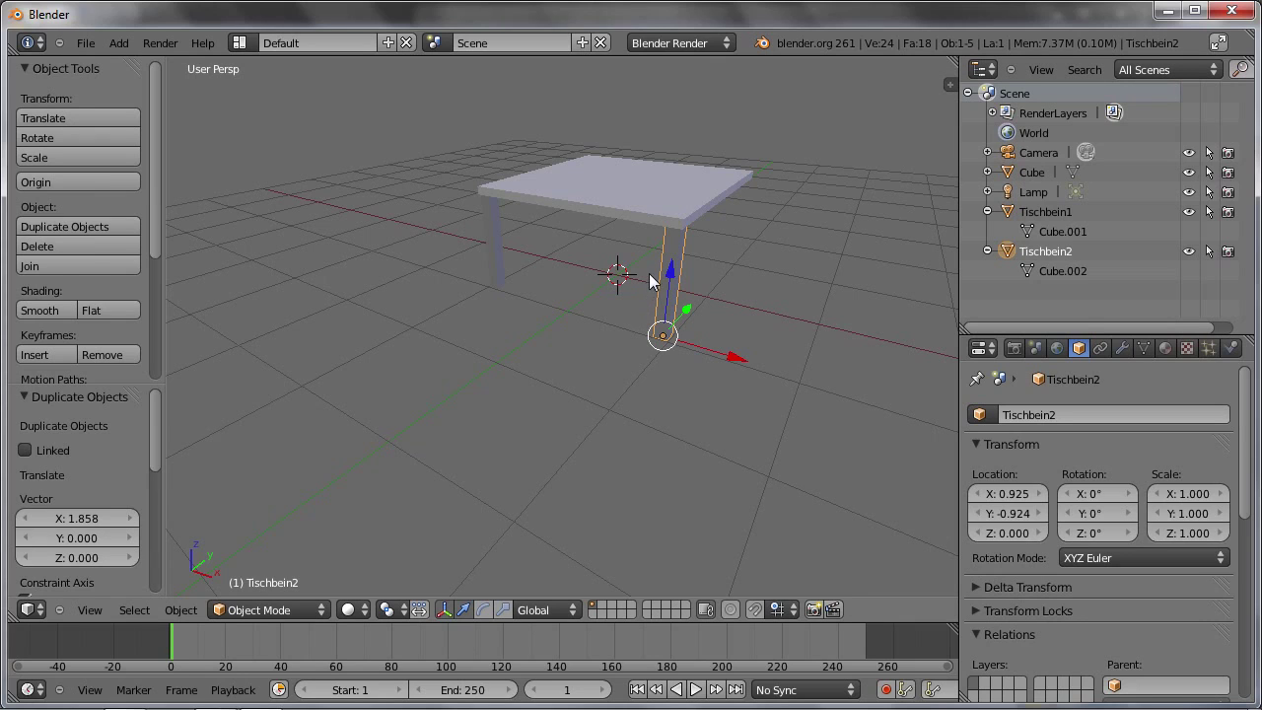
Try extruding a side face of Tischbein2, then undo it to keep the thin leg
key("Tab")
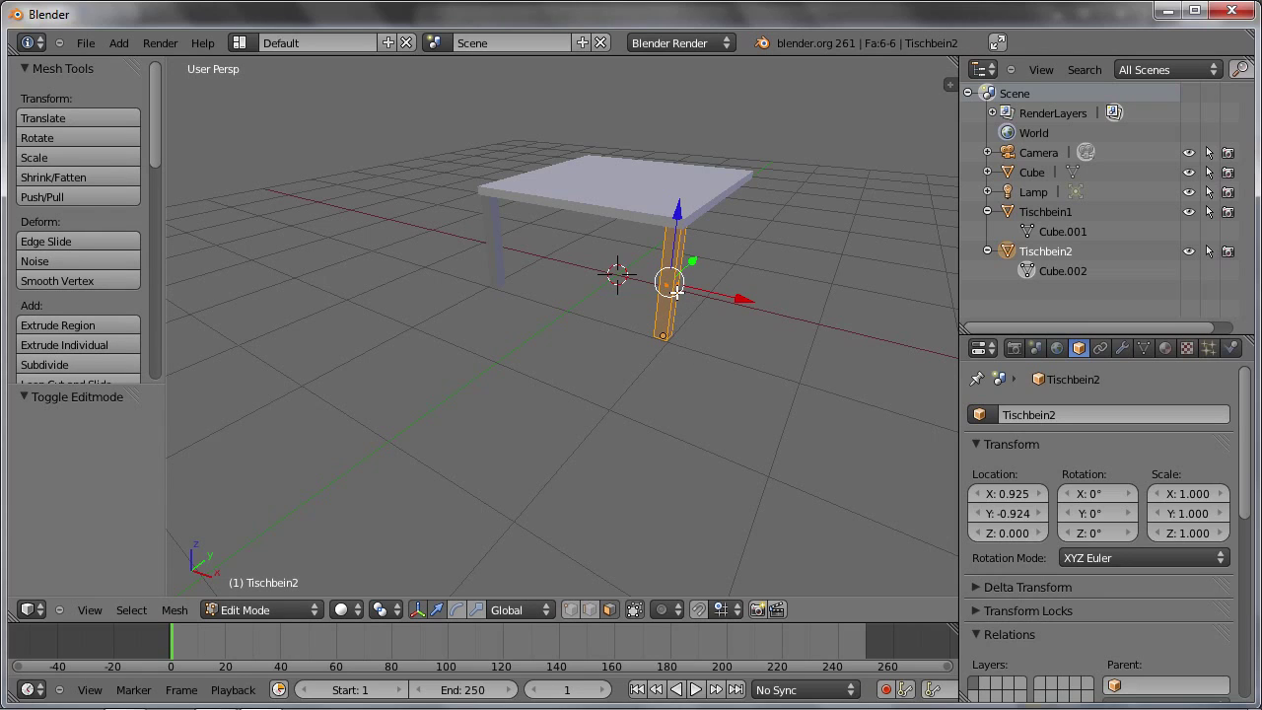
right_click(677, 291)
key("e")
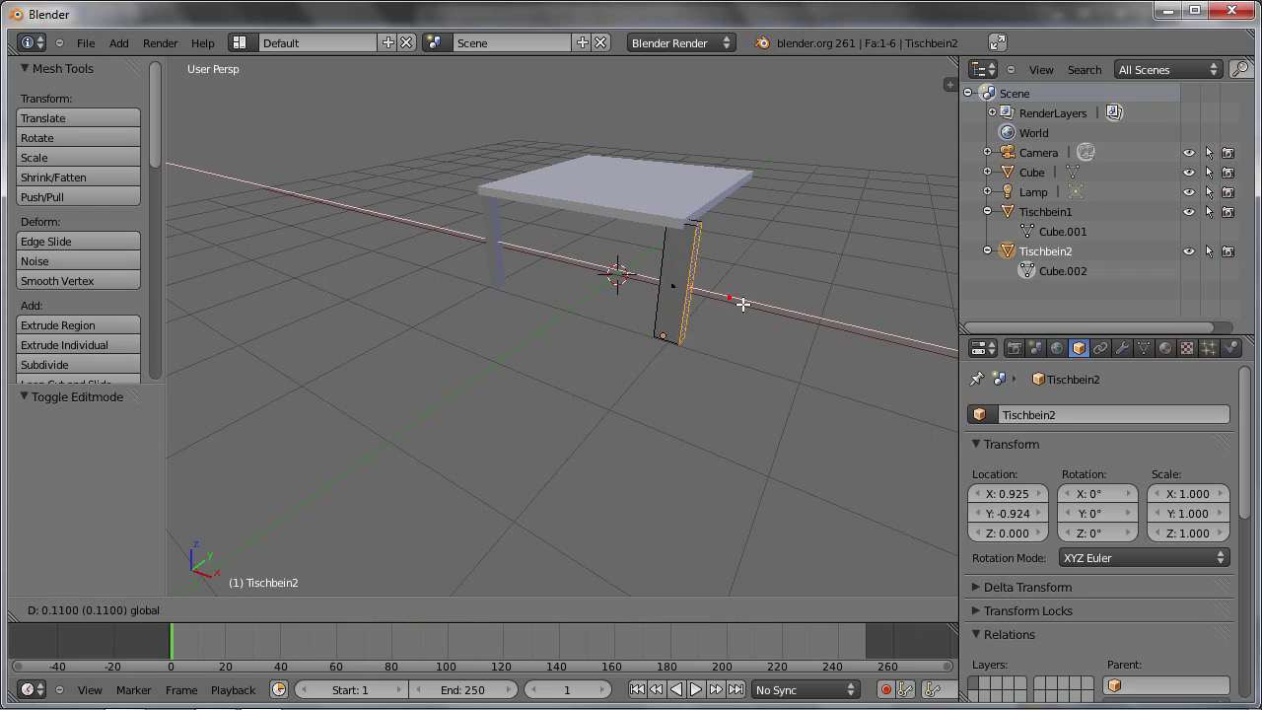
left_click(800, 349)
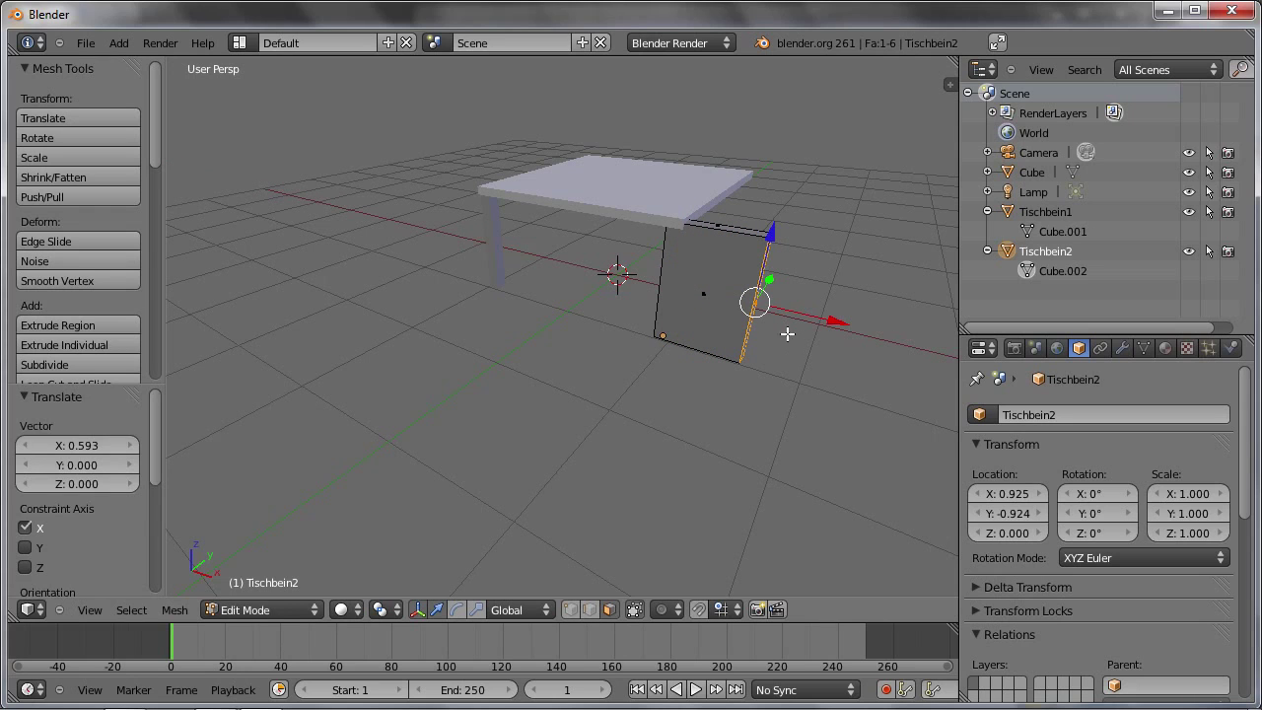
key("Tab")
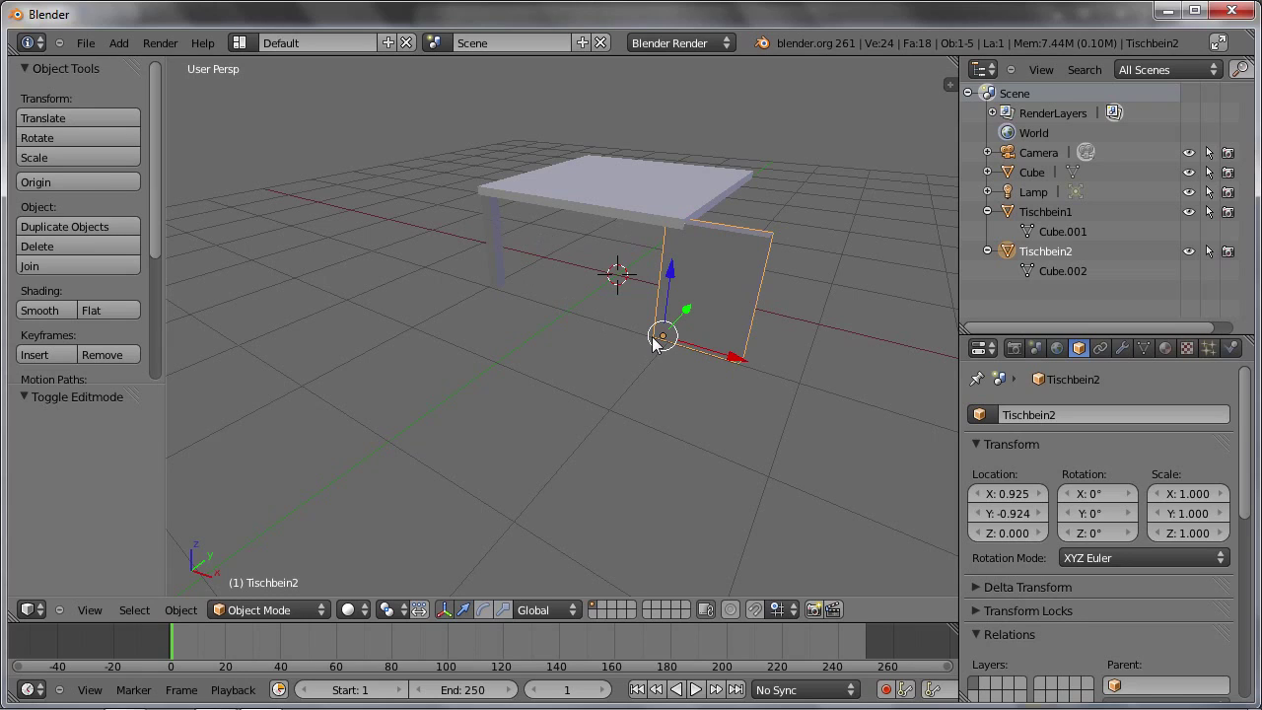
key("ctrl+z")
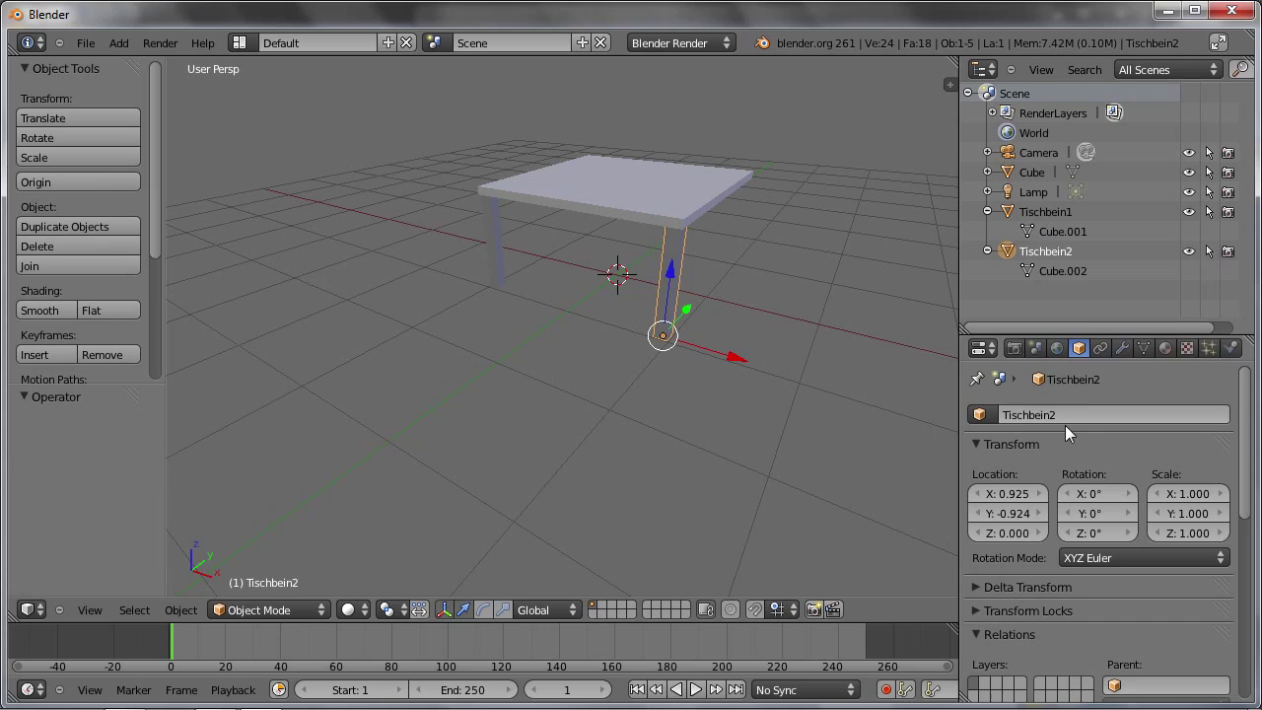
Make Tischbein2 use the shared mesh Cube.001 instead of Cube.002
left_click(1142, 349)
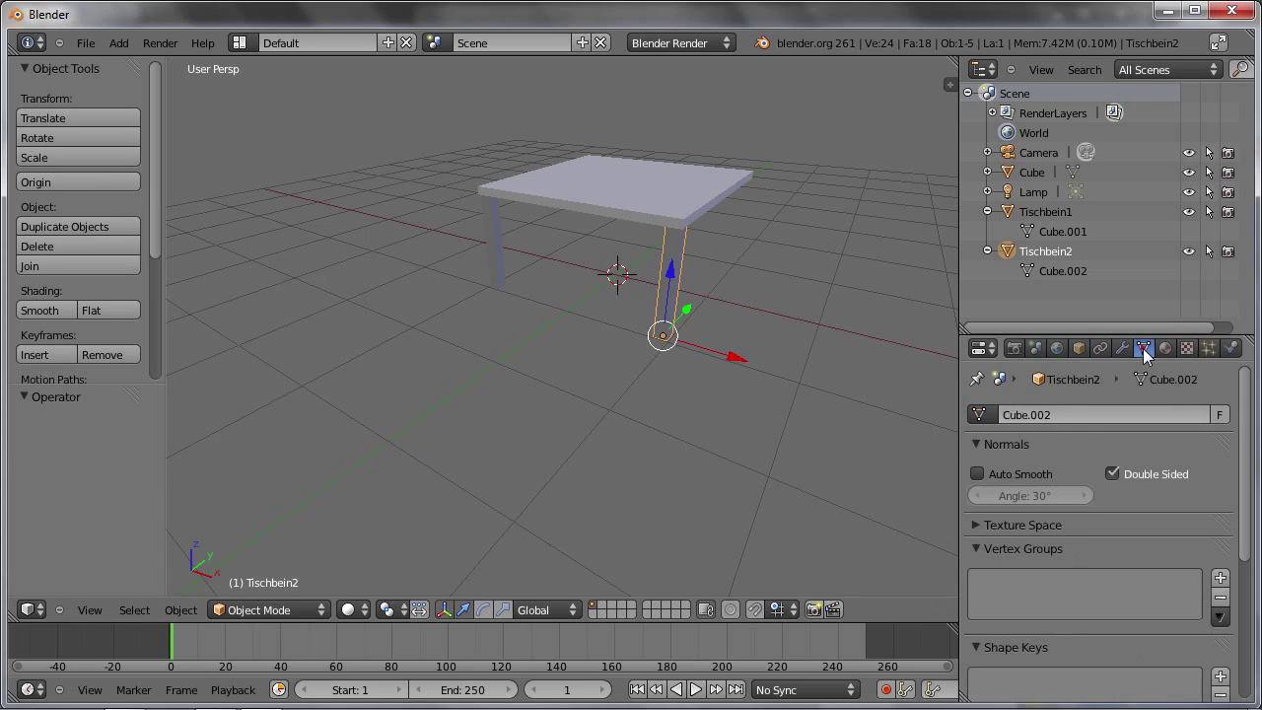
left_click(989, 414)
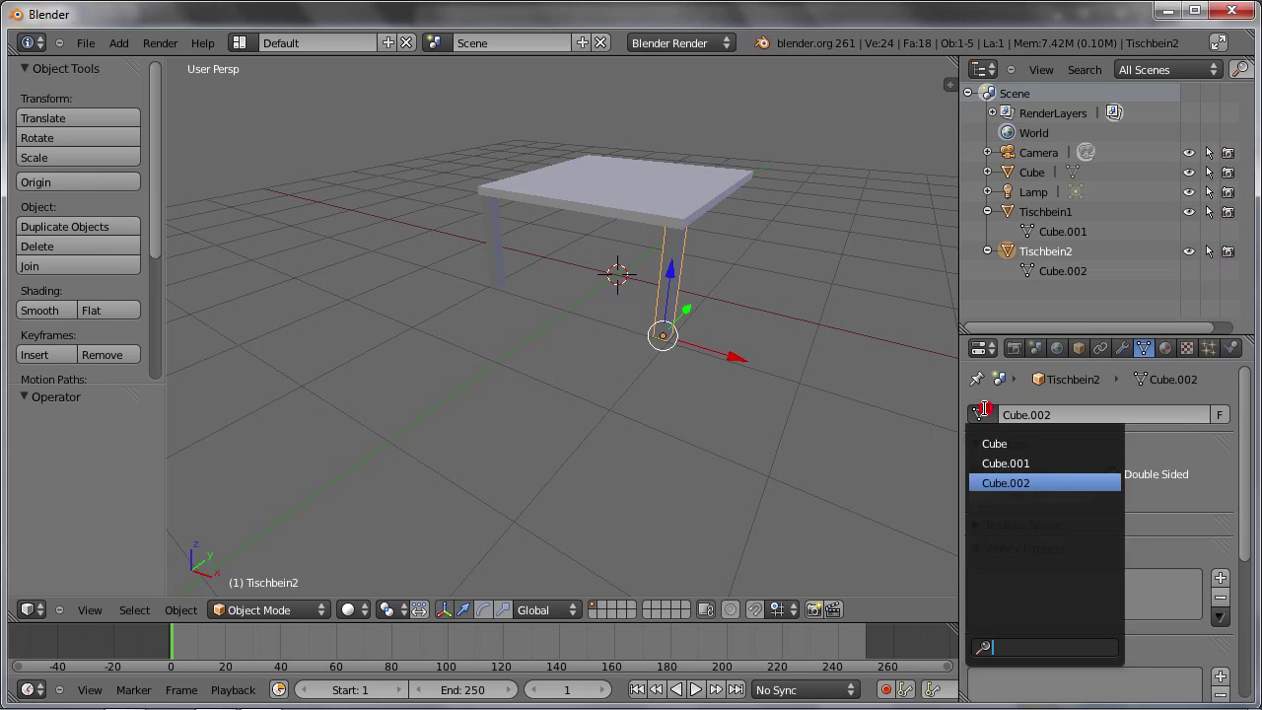
left_click(1015, 463)
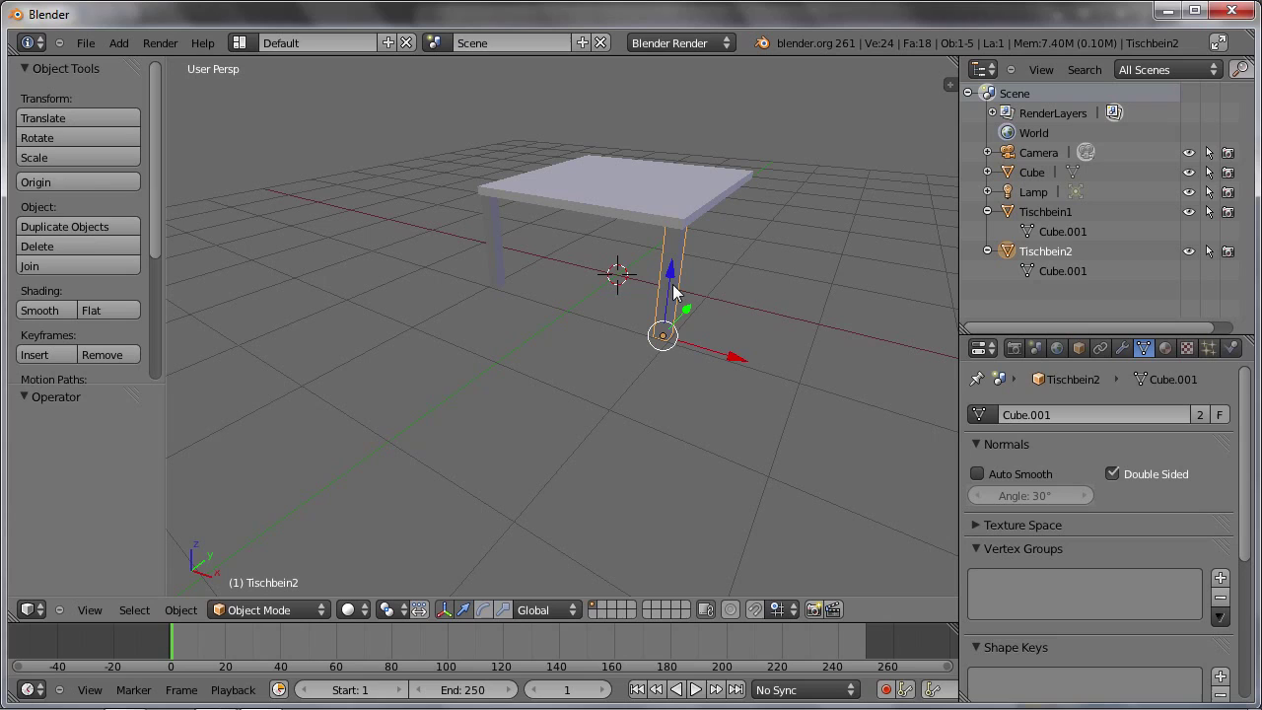
Extrude one face of the shared leg mesh about 0.392 along X to thicken both legs
key("Tab")
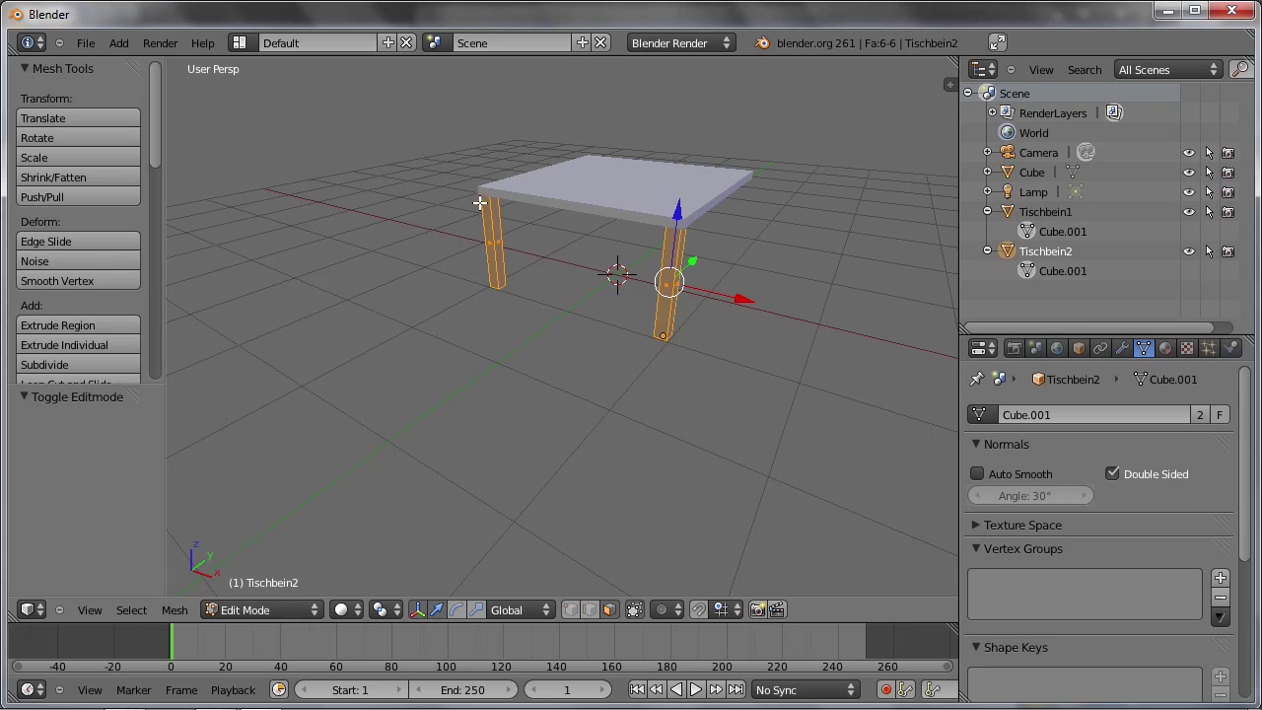
right_click(670, 284)
key("e")
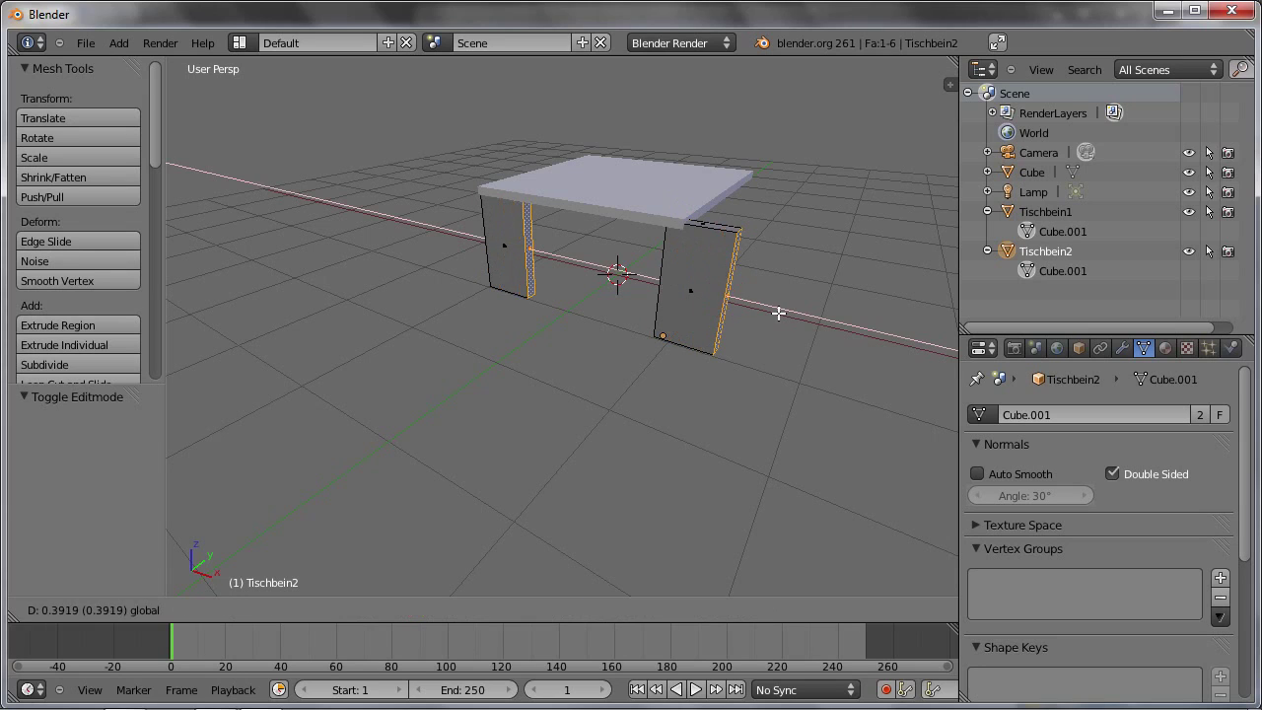
left_click(779, 314)
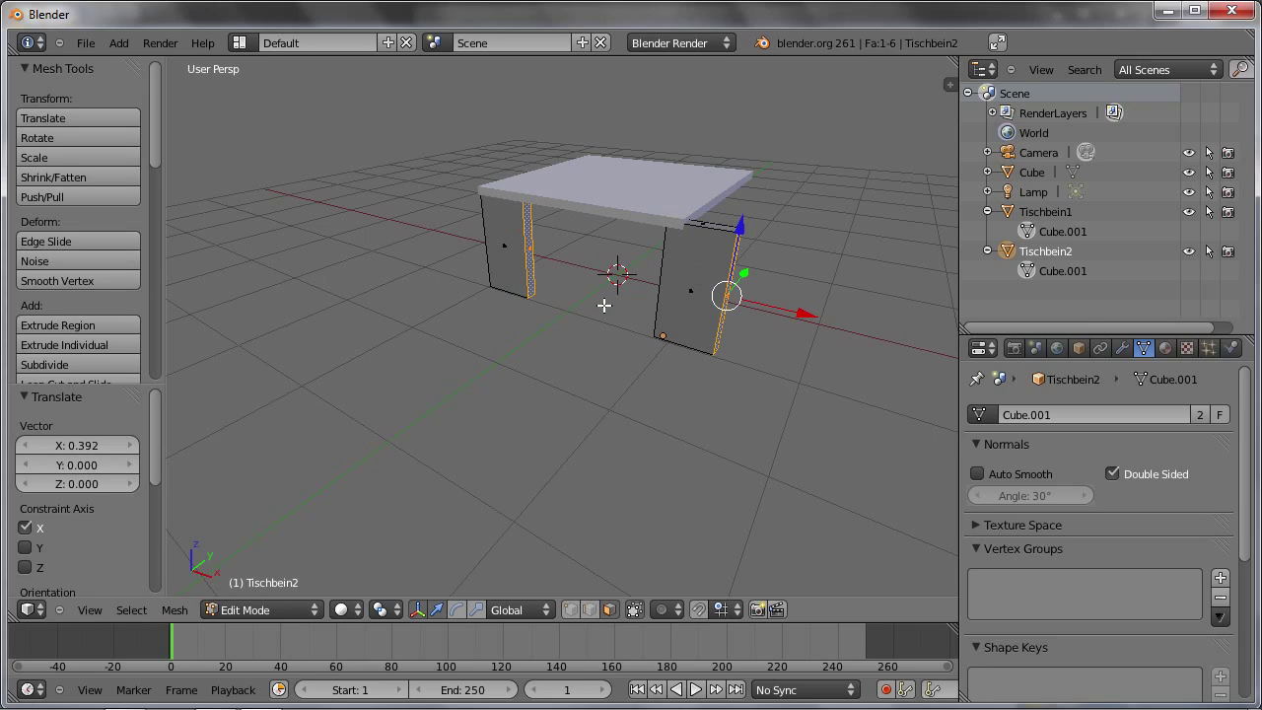
key("Tab")
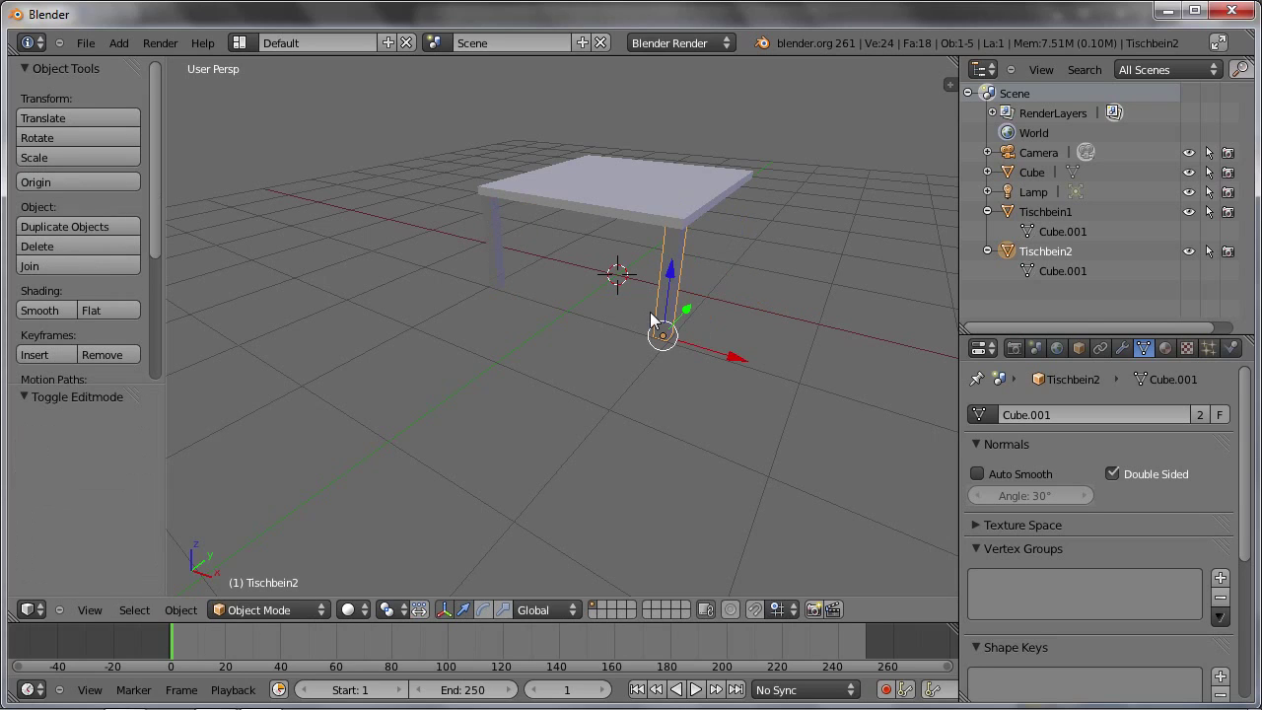
middle_click_drag(796, 290, 701, 337)
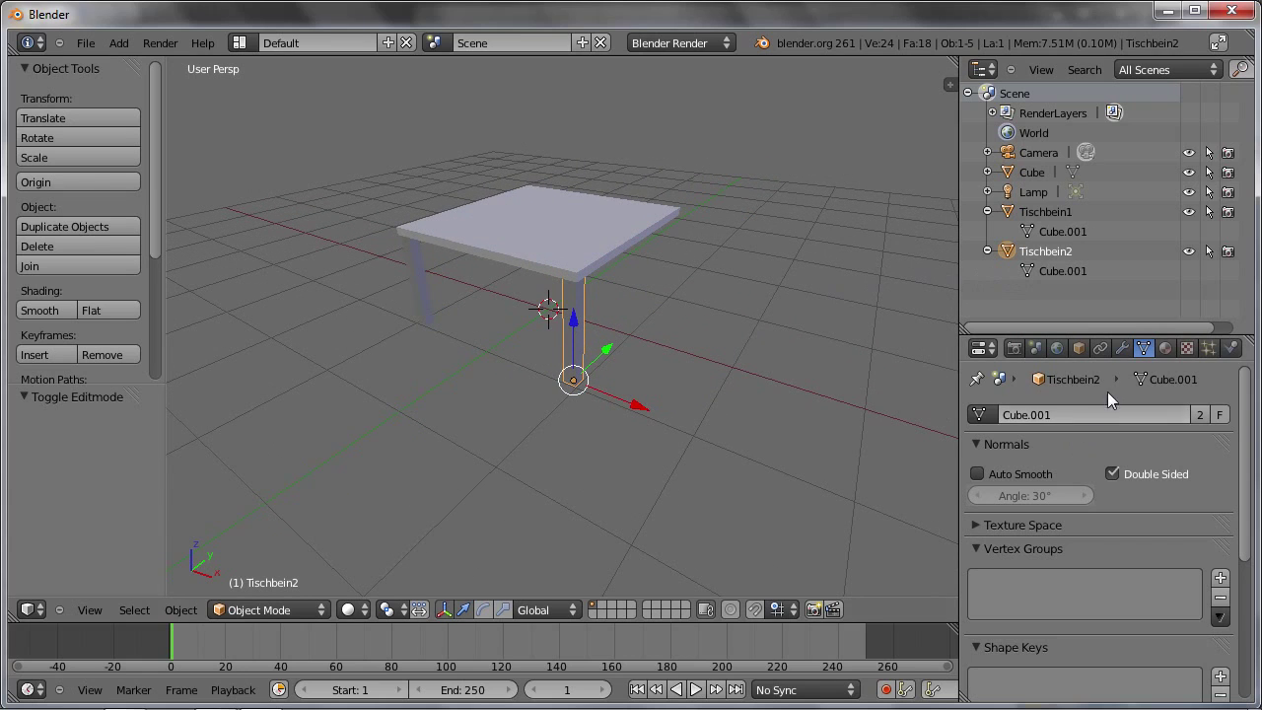
mouse_move(691, 327)
middle_mouse_down()
mouse_move(642, 337)
mouse_move(577, 321)
mouse_move(589, 336)
middle_mouse_up()
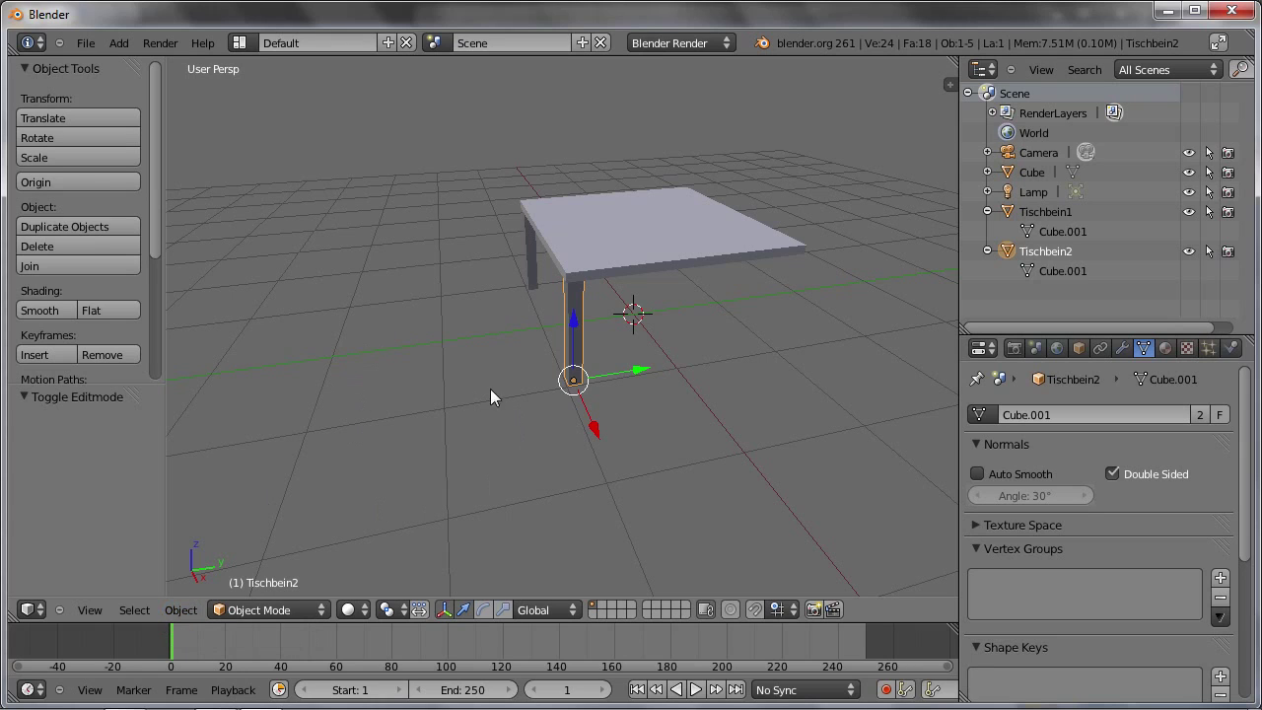
Add a linked copy of the leg along Y under another tabletop corner
left_click(179, 609)
key("alt+d")
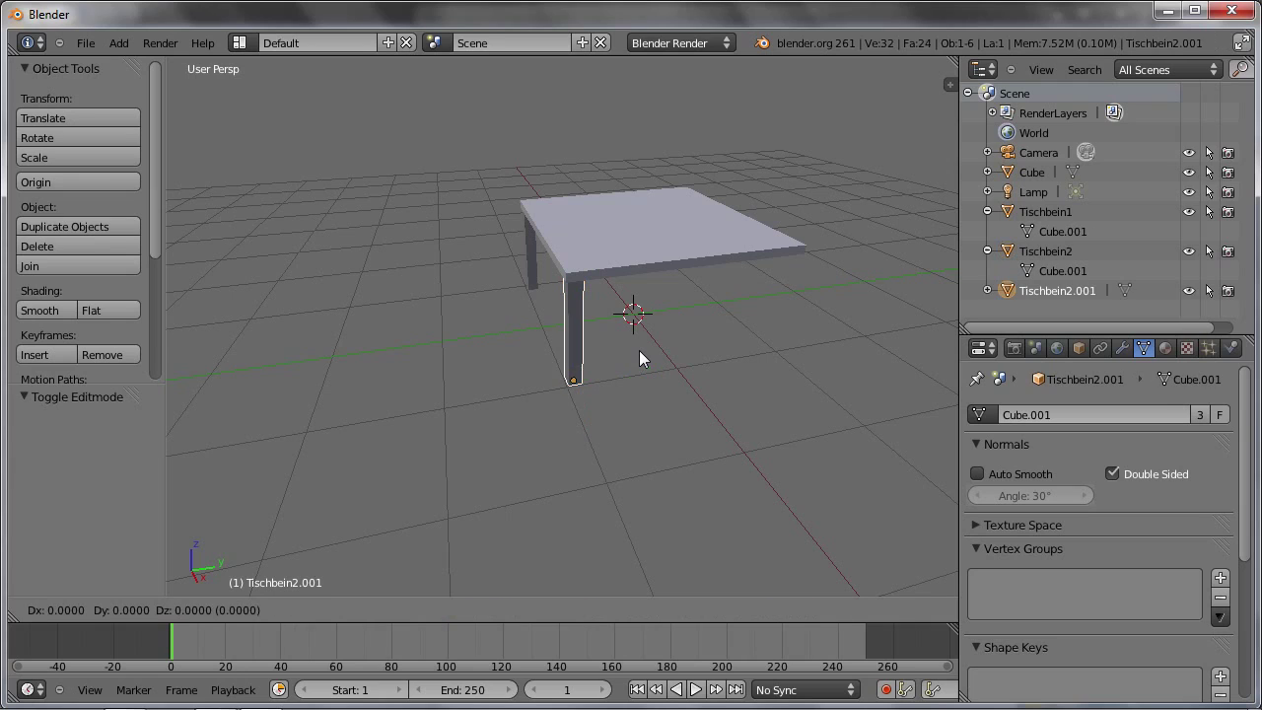
key("y")
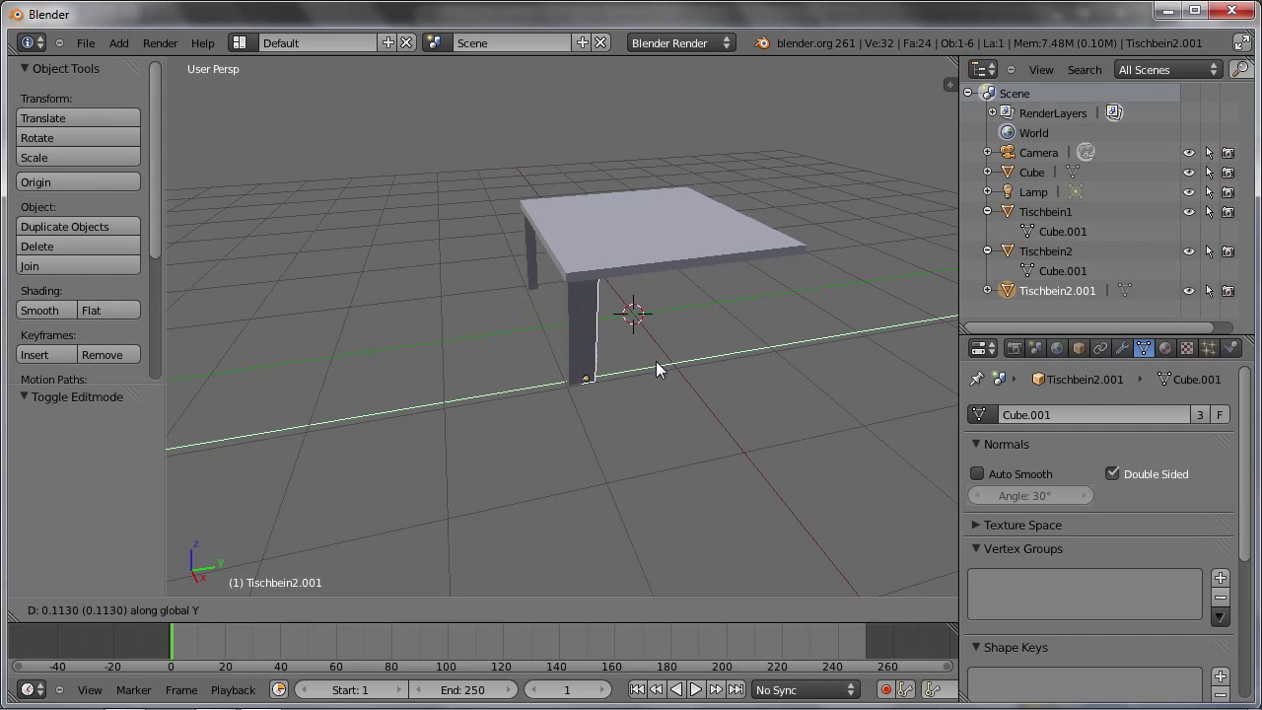
left_click(837, 359)
middle_click_drag(841, 366, 815, 345)
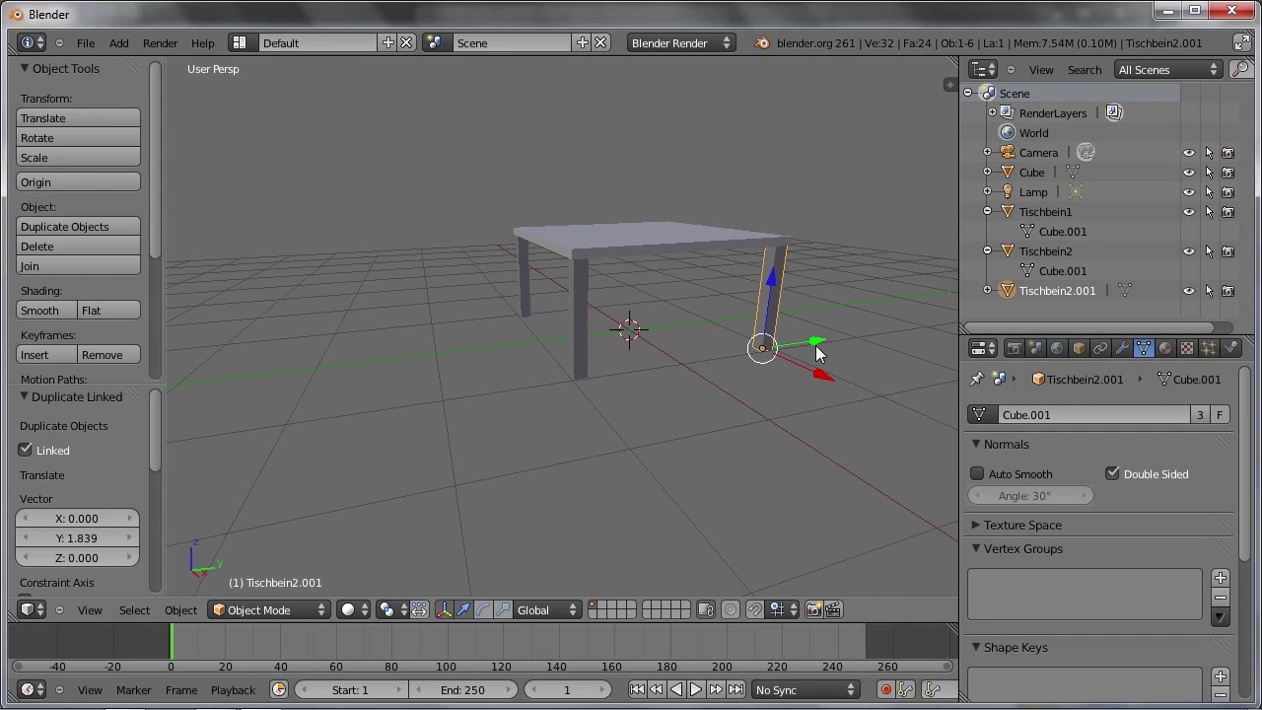
Add a second linked copy along X under the remaining corner, making four legs
key("alt+d")
key("x")
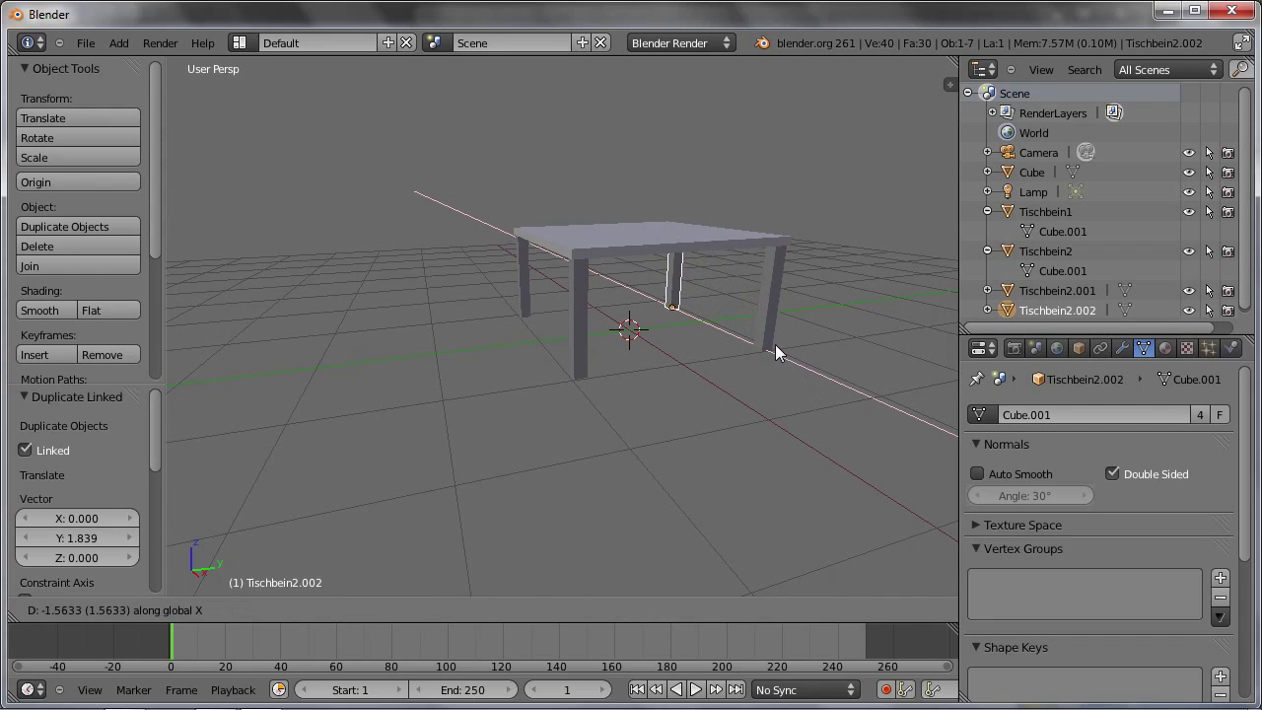
left_click(774, 341)
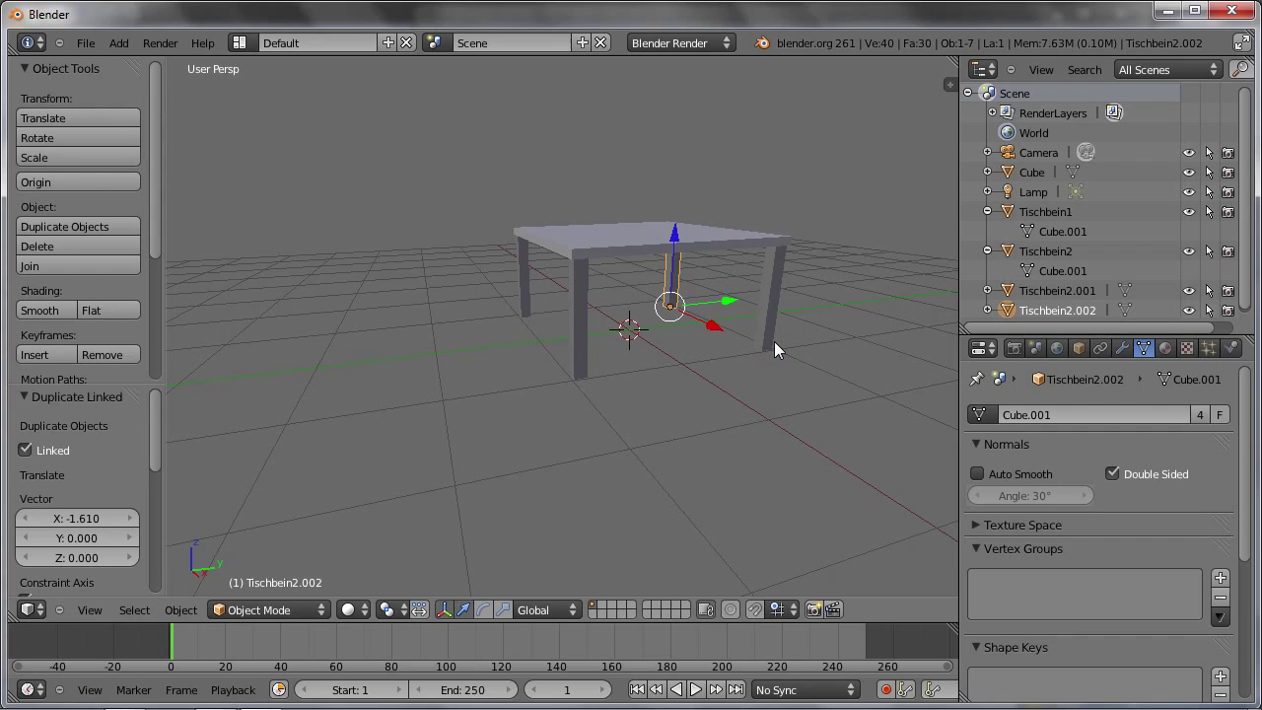
scroll(987, 293, "down", 1)
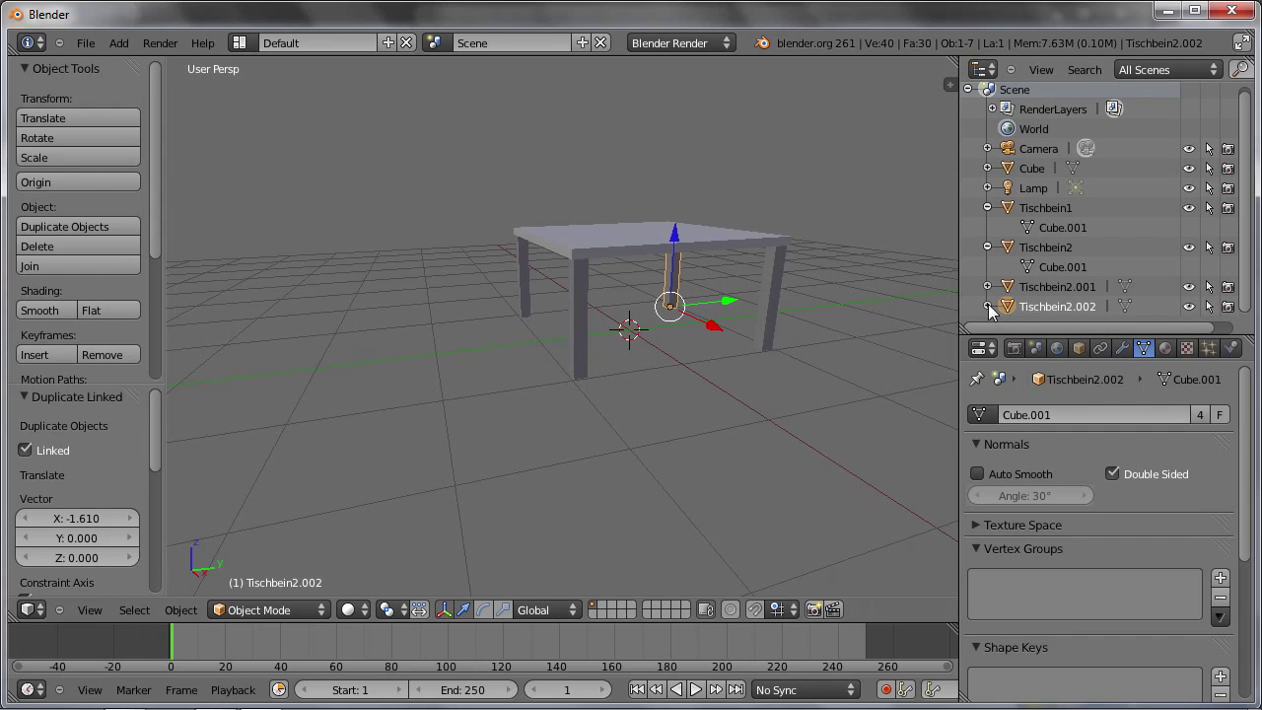
left_click(987, 286)
scroll(989, 293, "down", 2)
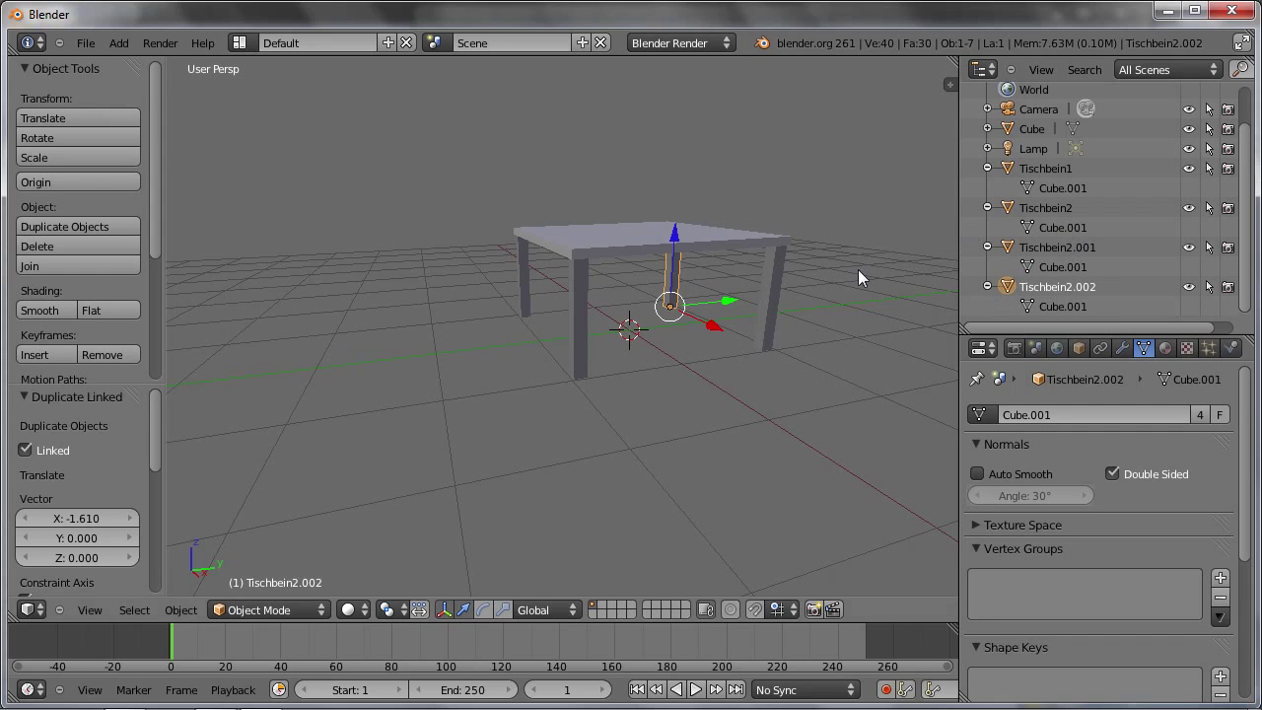
Nudge Tischbein2.002 about -0.213 along X, then enter Edit Mode on the leg mesh
mouse_move(825, 252)
middle_mouse_down()
mouse_move(582, 226)
mouse_move(629, 296)
middle_mouse_up()
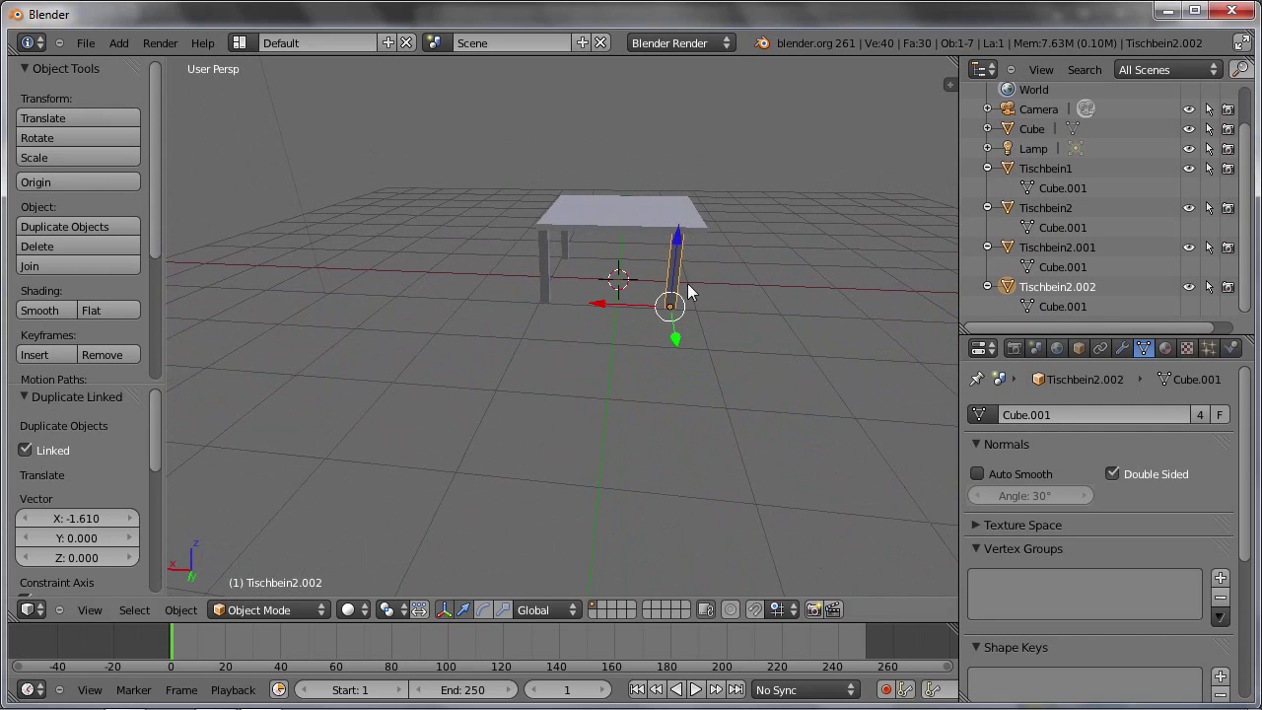
left_click(630, 297)
left_click_drag(616, 303, 621, 306)
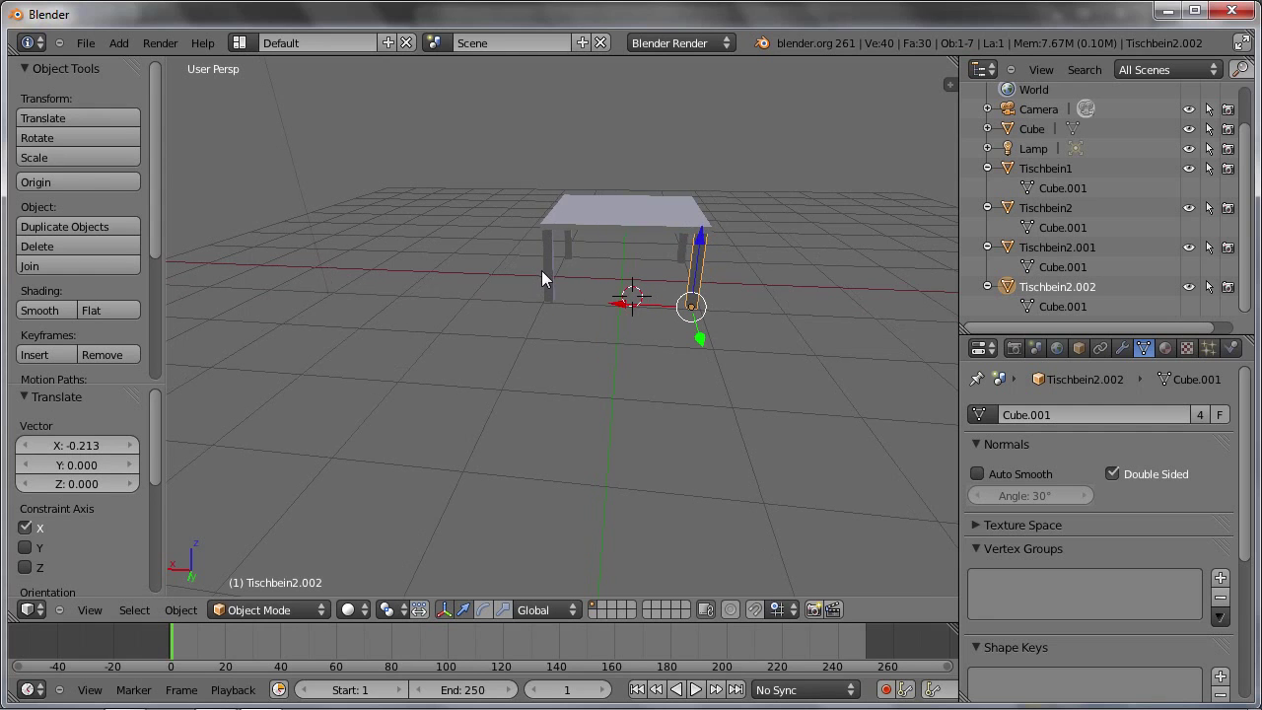
scroll(542, 269, "up", 3)
scroll(635, 263, "up", 2)
mouse_move(790, 265)
middle_mouse_down()
mouse_move(556, 347)
mouse_move(747, 309)
mouse_move(712, 305)
middle_mouse_up()
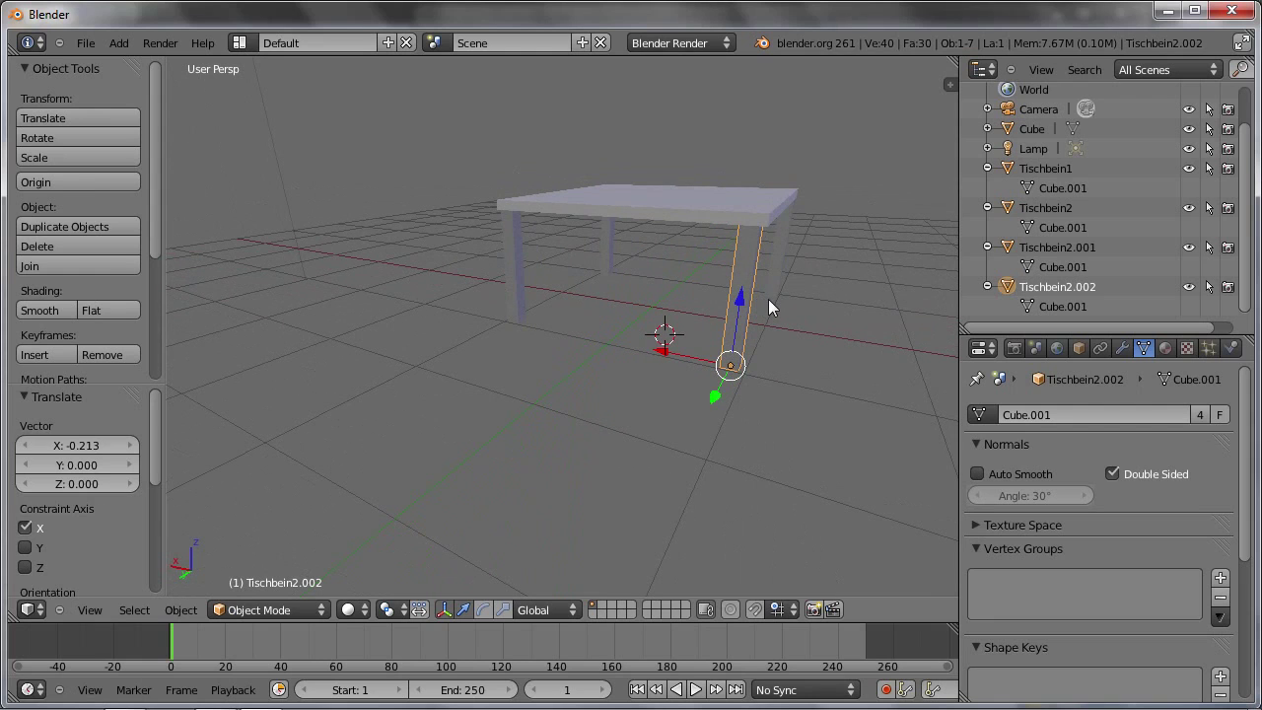
key("Tab")
Select all the leg geometry, view the legs from a higher angle, and return to Object Mode
key("a")
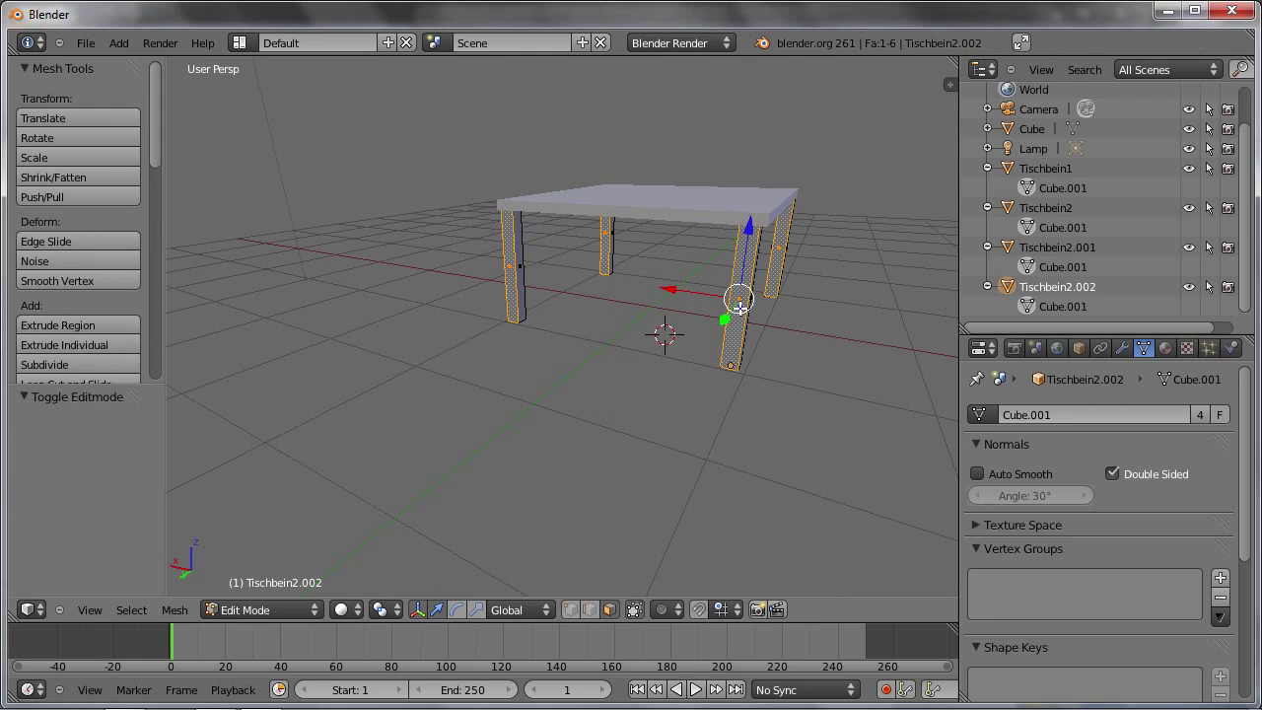
left_click(666, 288)
mouse_move(756, 253)
middle_mouse_down()
mouse_move(739, 276)
mouse_move(746, 259)
middle_mouse_up()
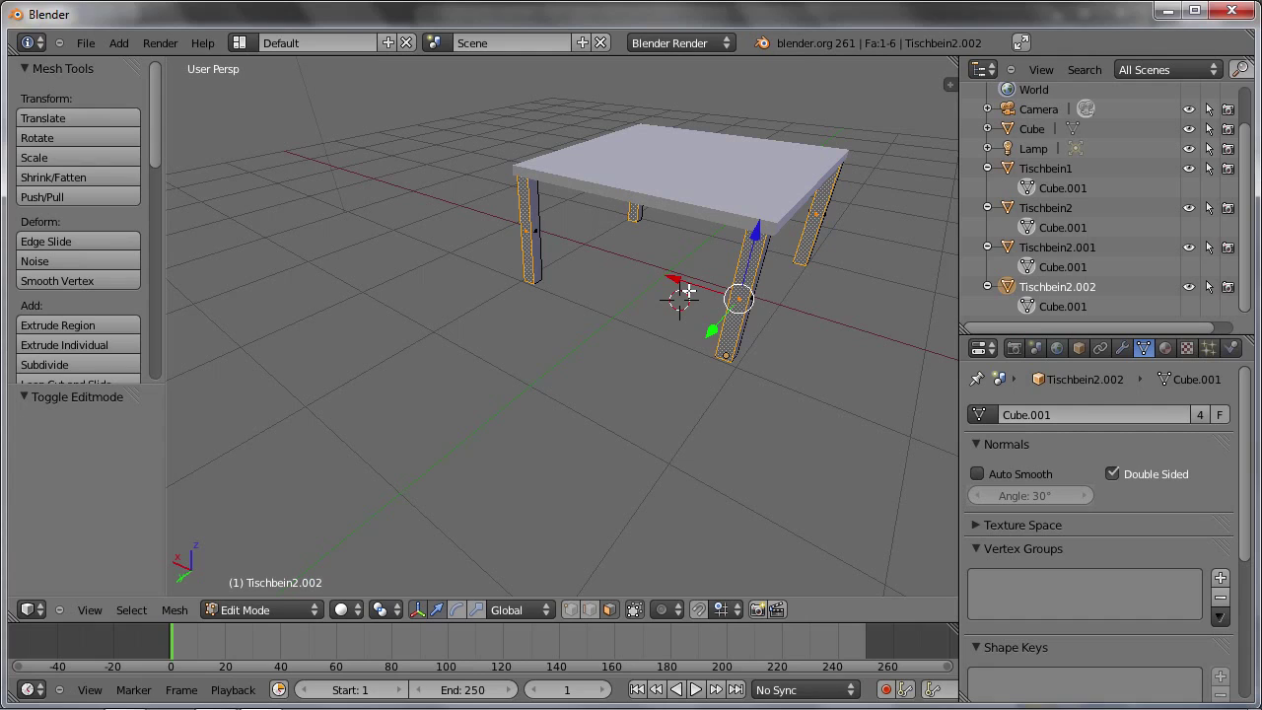
key("Tab")
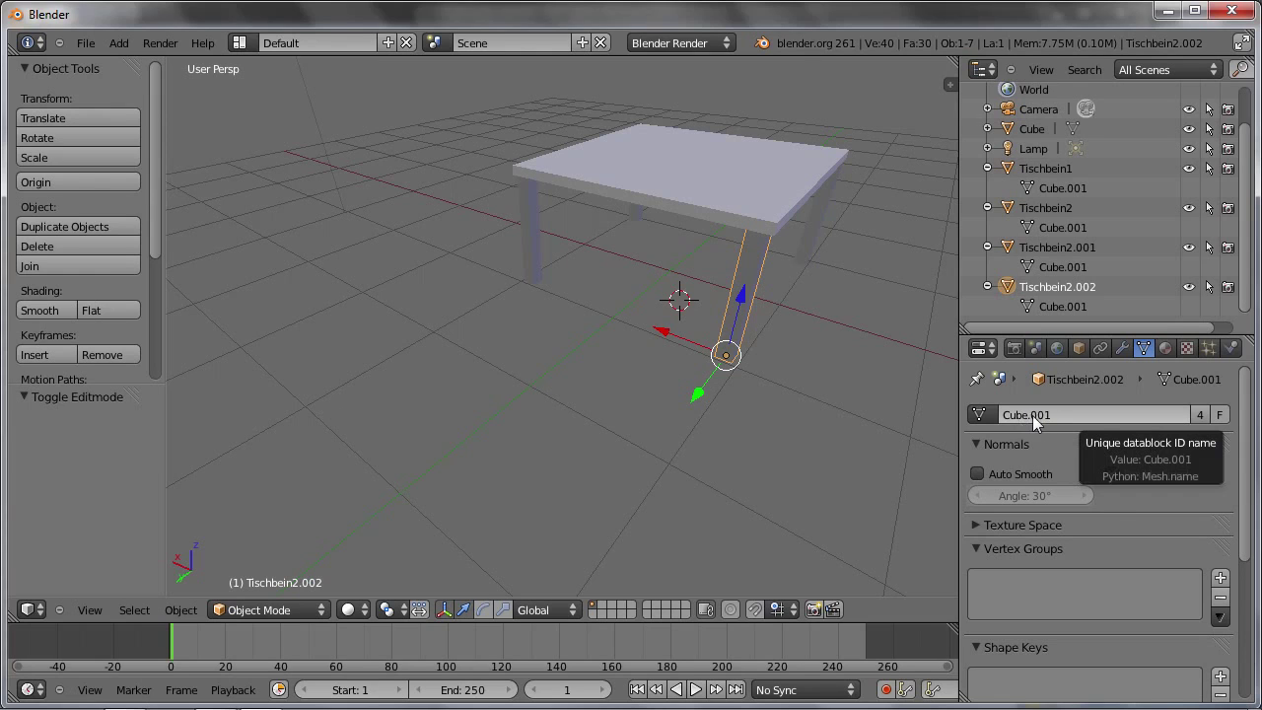
Rename the shared leg mesh to Tischbein1 and drop a copy of Tischbein2.002 beside the table
left_click(1044, 415)
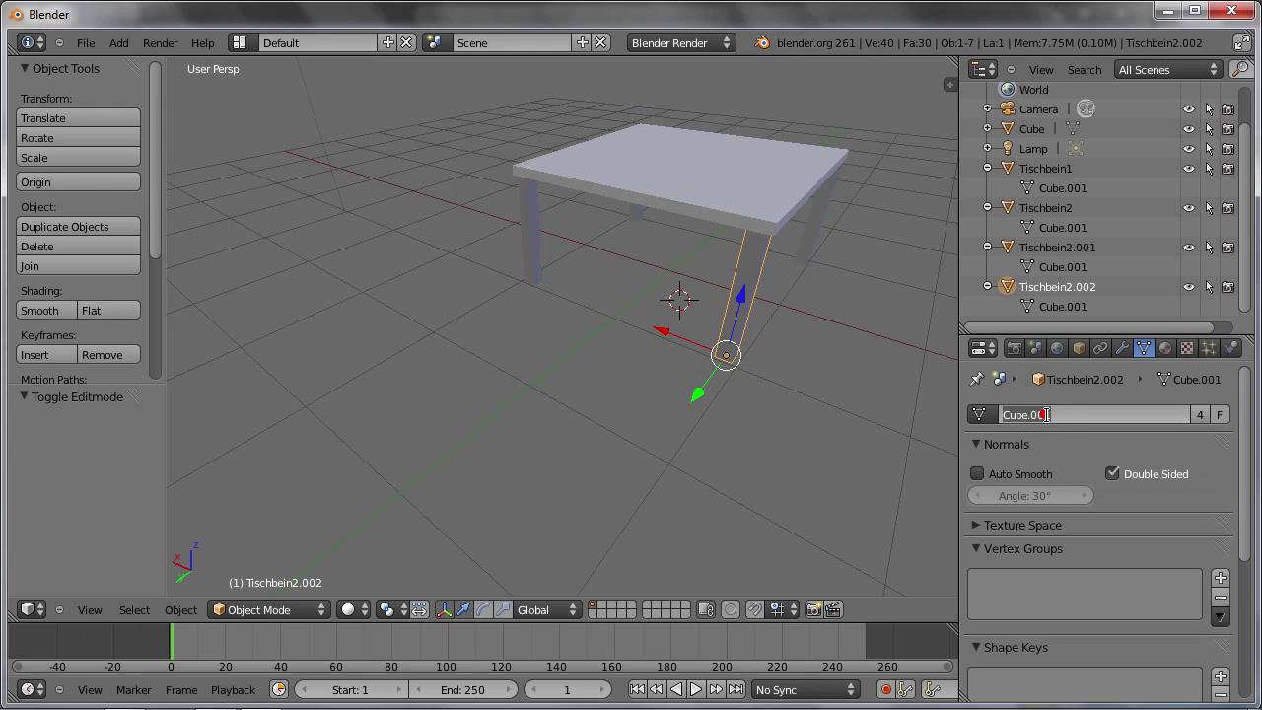
key("Return")
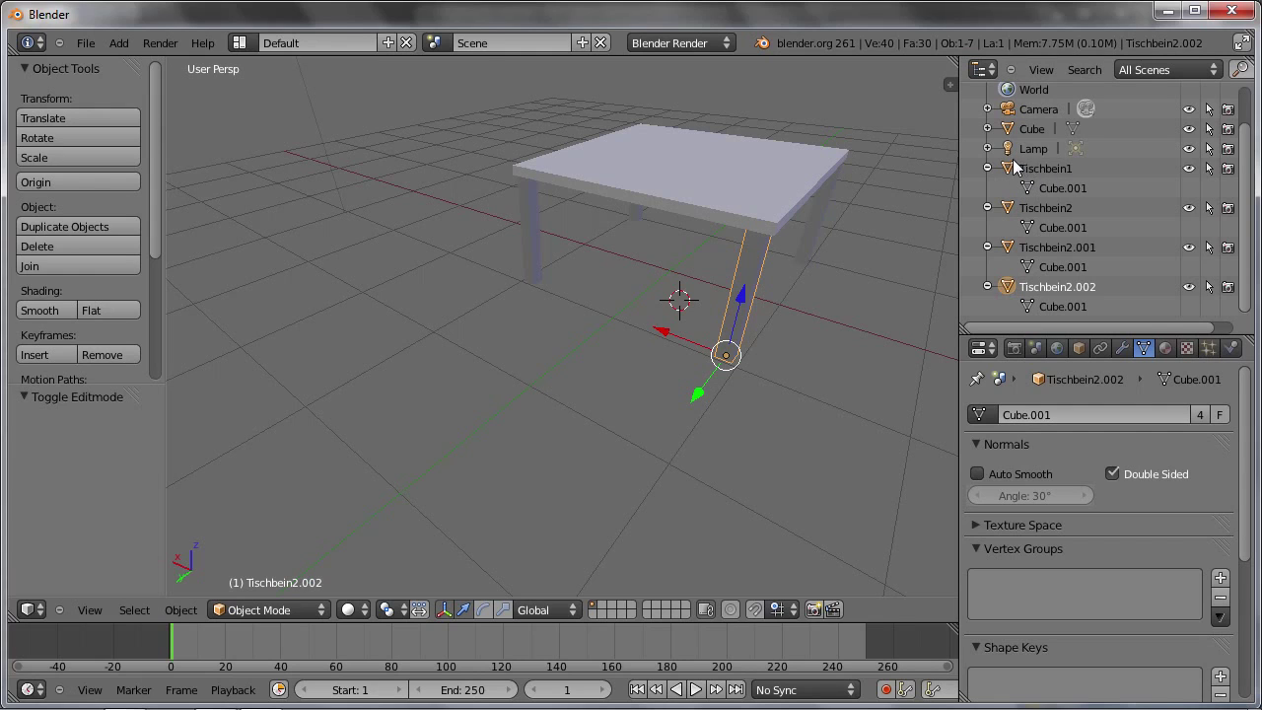
mouse_move(1011, 170)
left_mouse_down()
mouse_move(1069, 294)
mouse_move(1045, 414)
left_mouse_up()
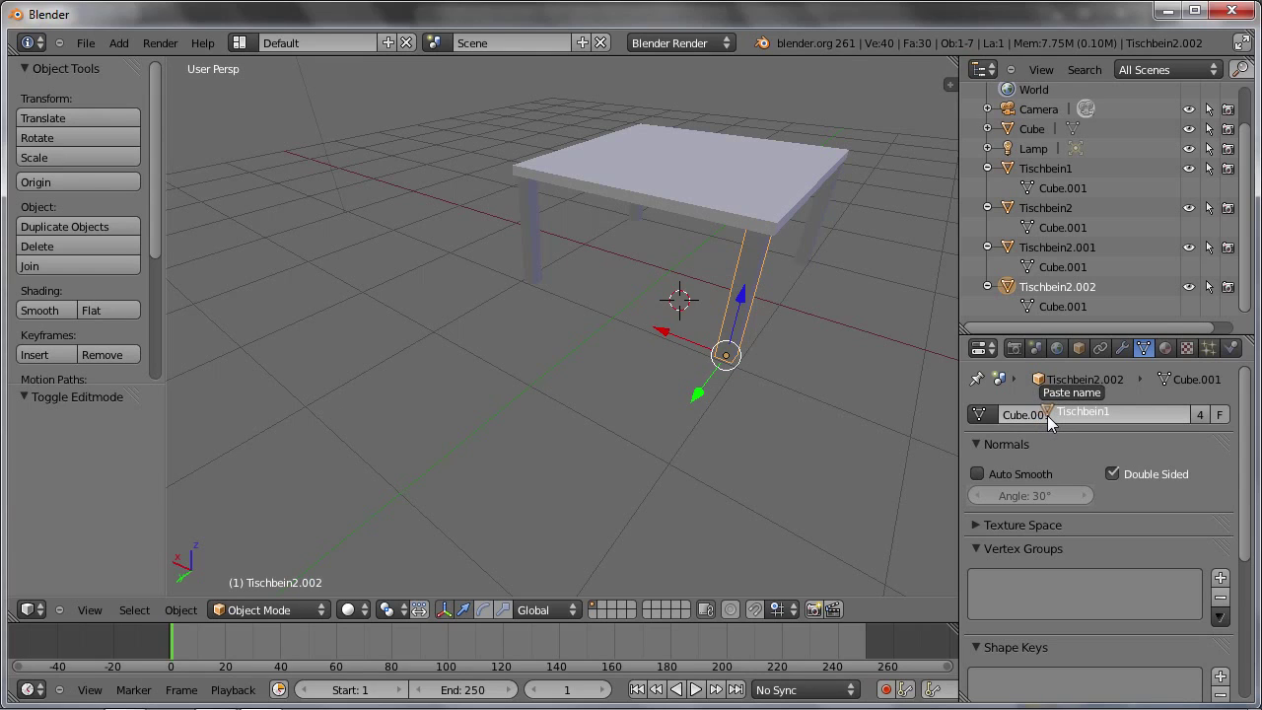
left_click_drag(1047, 415, 1048, 415)
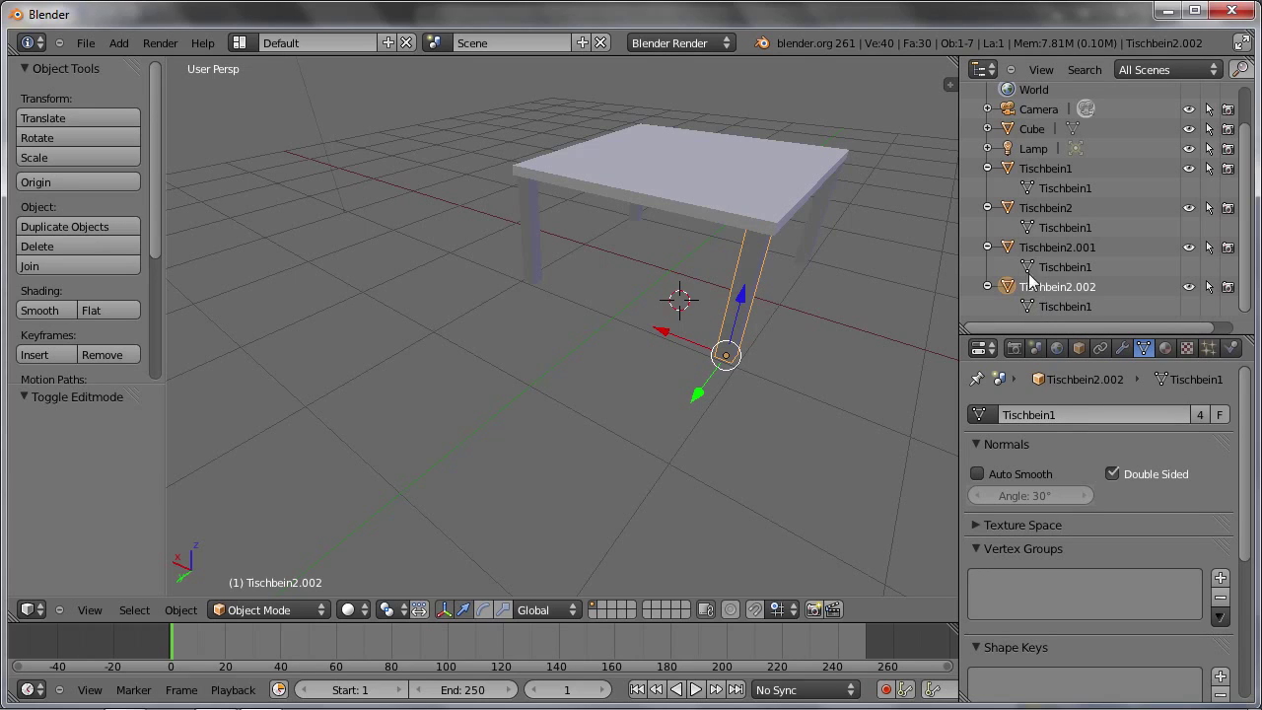
left_click_drag(1008, 288, 1049, 418)
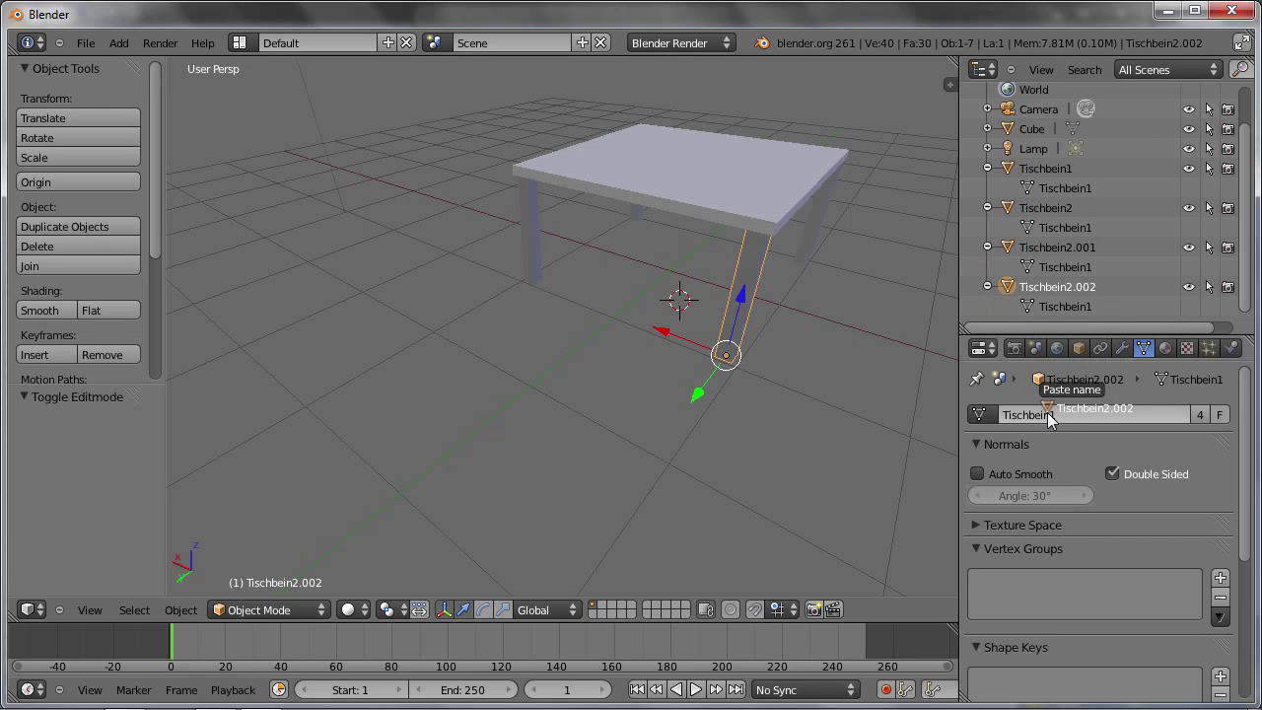
mouse_move(1049, 419)
left_mouse_down()
mouse_move(367, 369)
mouse_move(348, 343)
left_mouse_up()
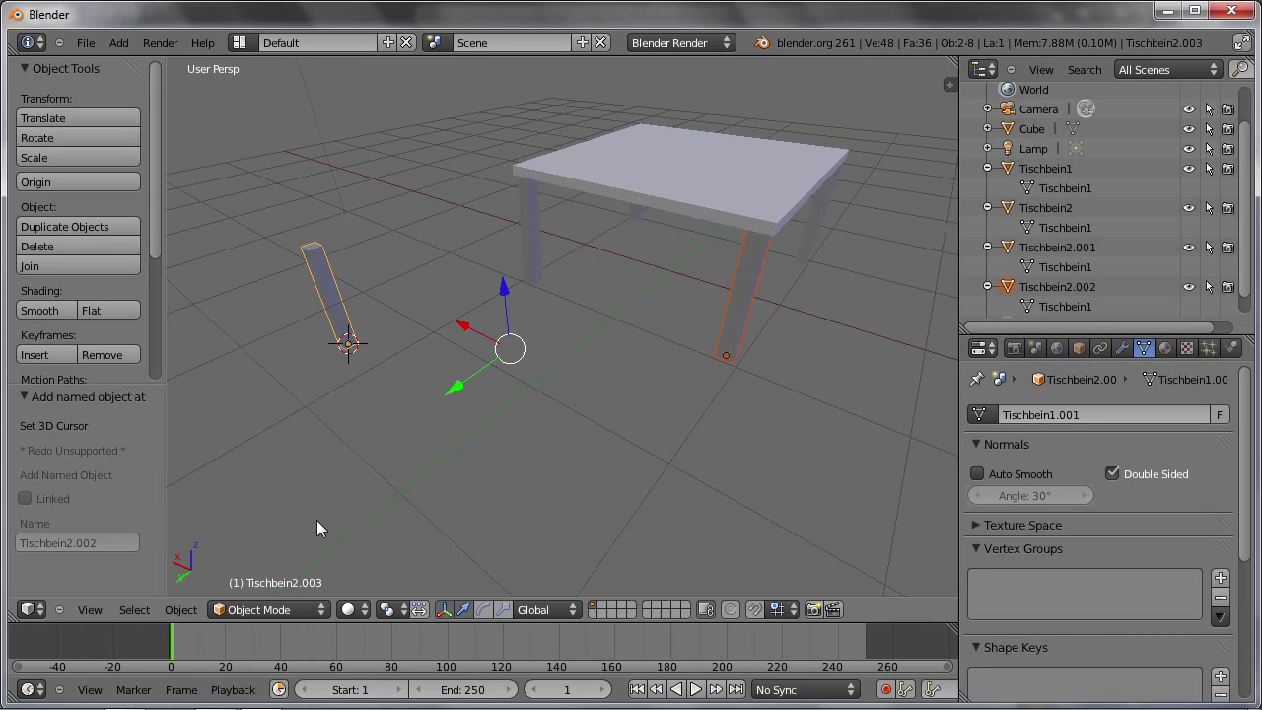
Undo the extra leg copy and select the front-left leg, tabletop, back-right and back-left legs
key("ctrl+z")
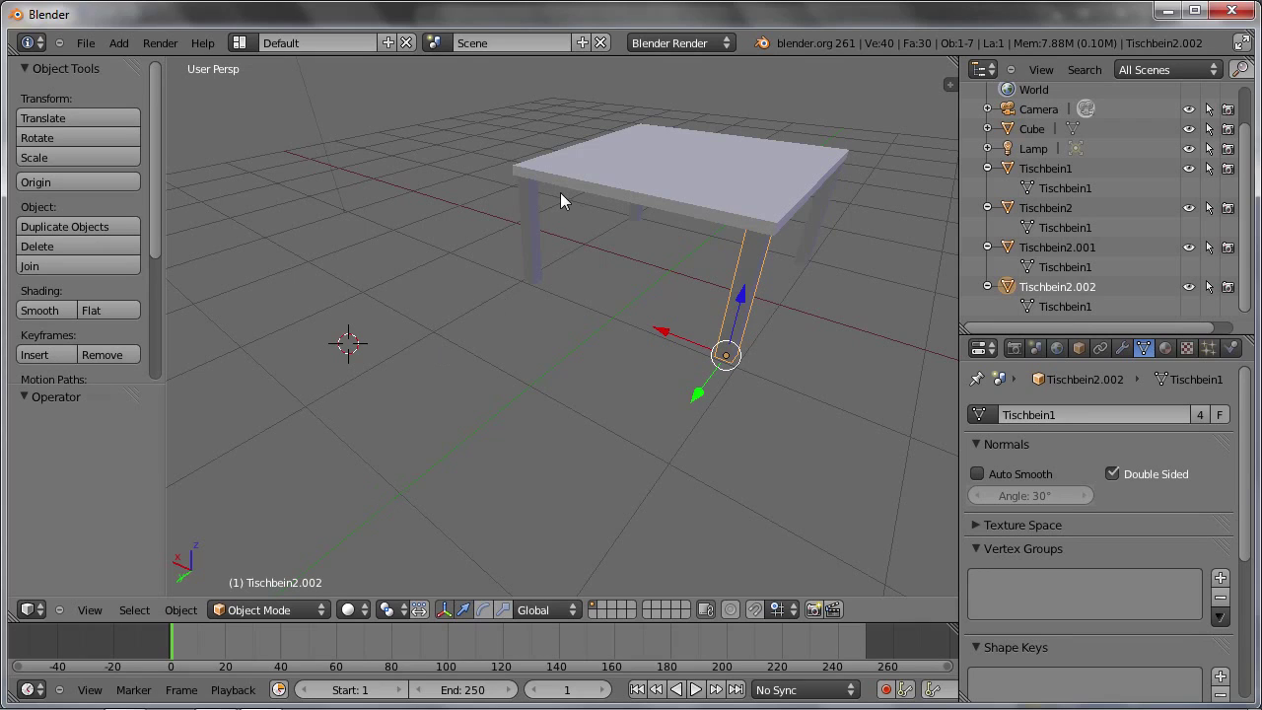
right_click(529, 234, "shift")
right_click(631, 207, "shift")
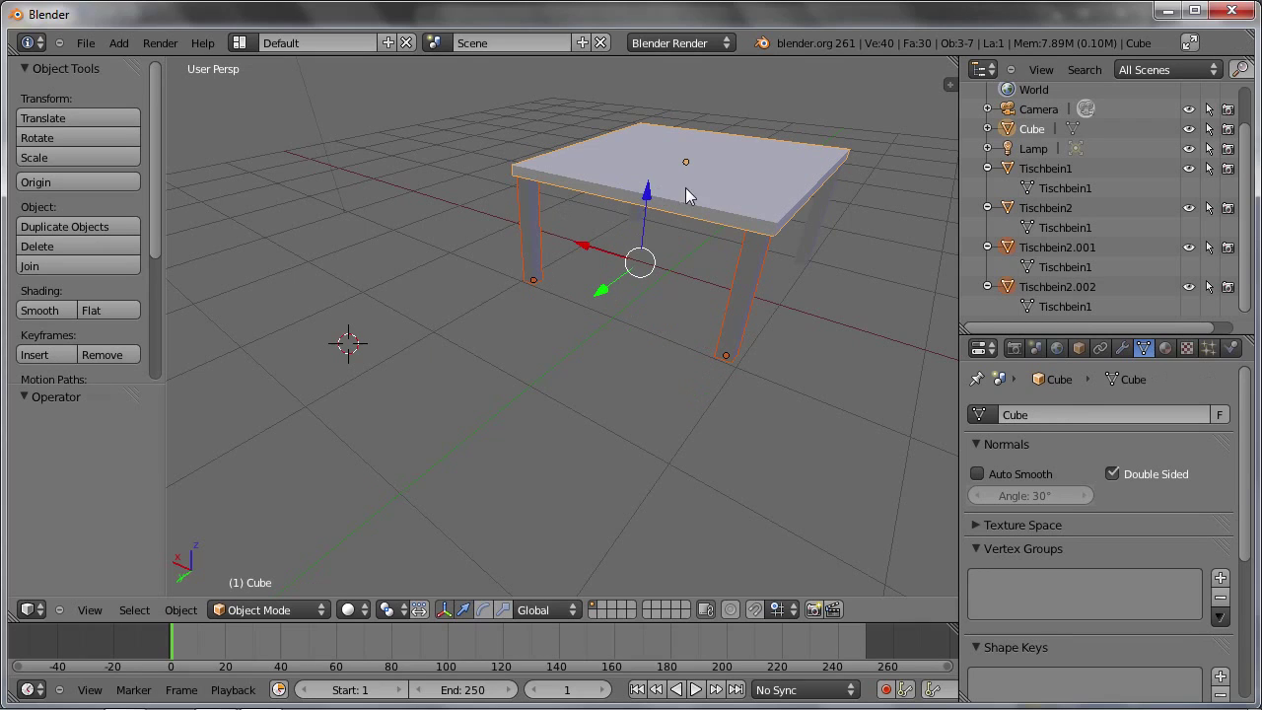
right_click(807, 237, "shift")
mouse_move(565, 242)
middle_mouse_down()
mouse_move(658, 204)
mouse_move(730, 271)
mouse_move(876, 280)
mouse_move(706, 328)
mouse_move(798, 285)
mouse_move(795, 341)
mouse_move(727, 341)
mouse_move(788, 321)
mouse_move(437, 388)
mouse_move(508, 352)
middle_mouse_up()
right_click(599, 217, "shift")
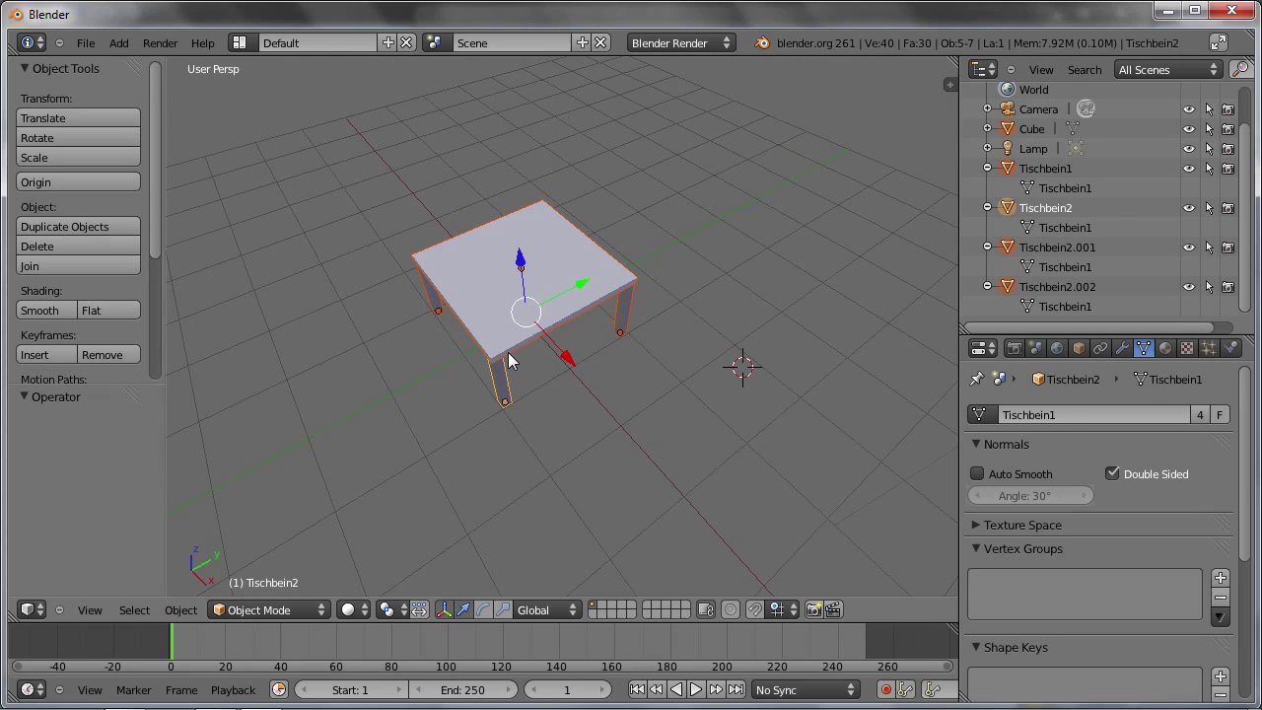
Duplicate the whole table and place the copy about 3.96 units along Y
key("shift+d")
key("y")
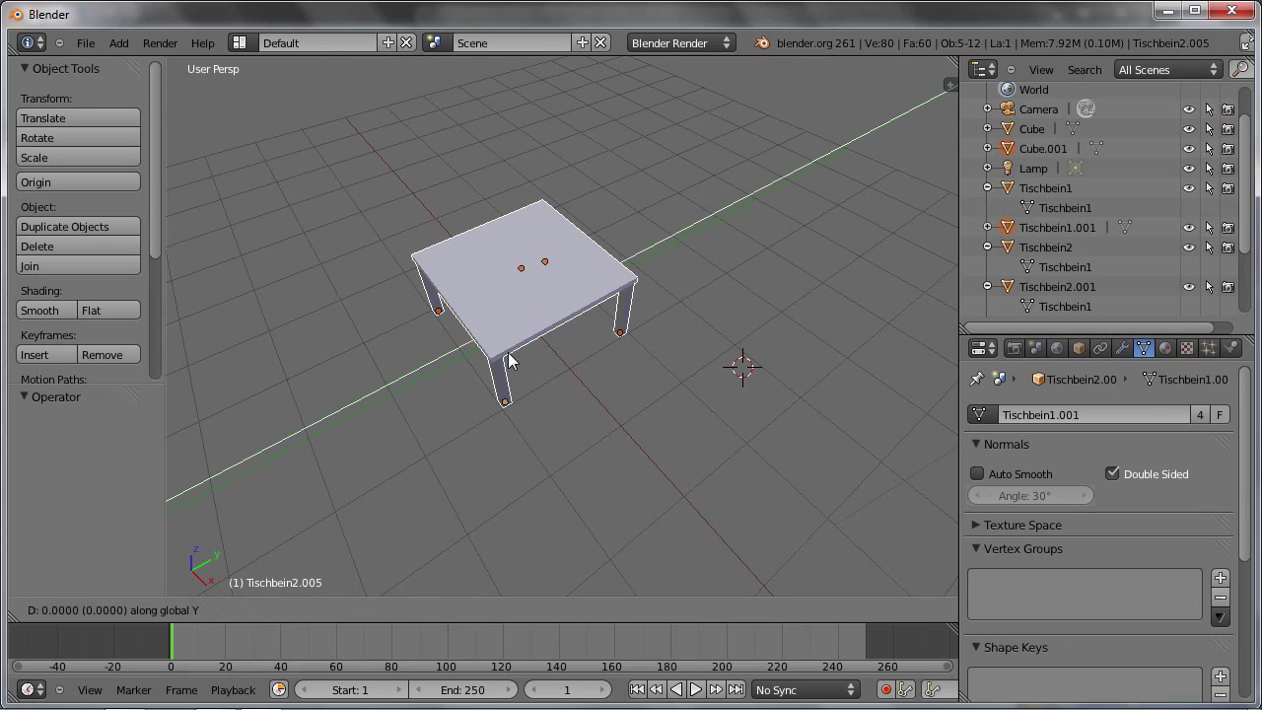
left_click(711, 267)
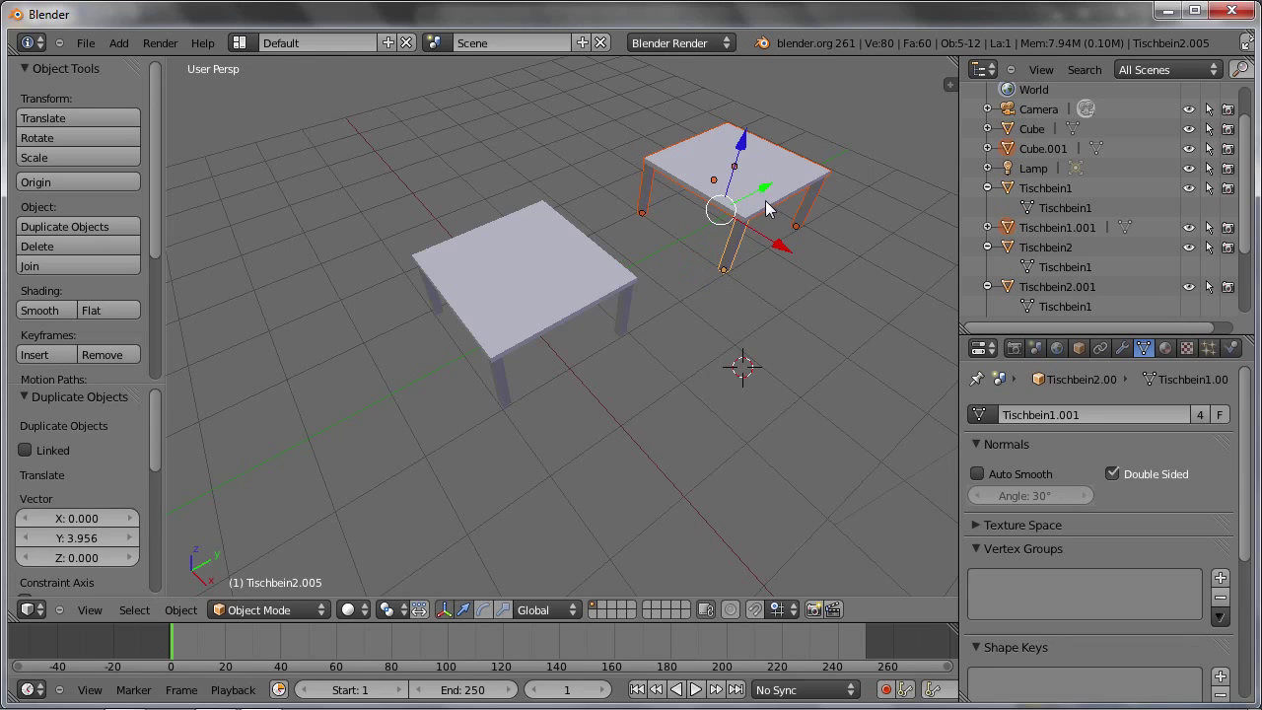
scroll(755, 205, "up", 2)
scroll(720, 147, "up", 2)
Put the copied tabletop Cube.001 into Edit Mode with all its geometry deselected
key("Tab")
key("Tab")
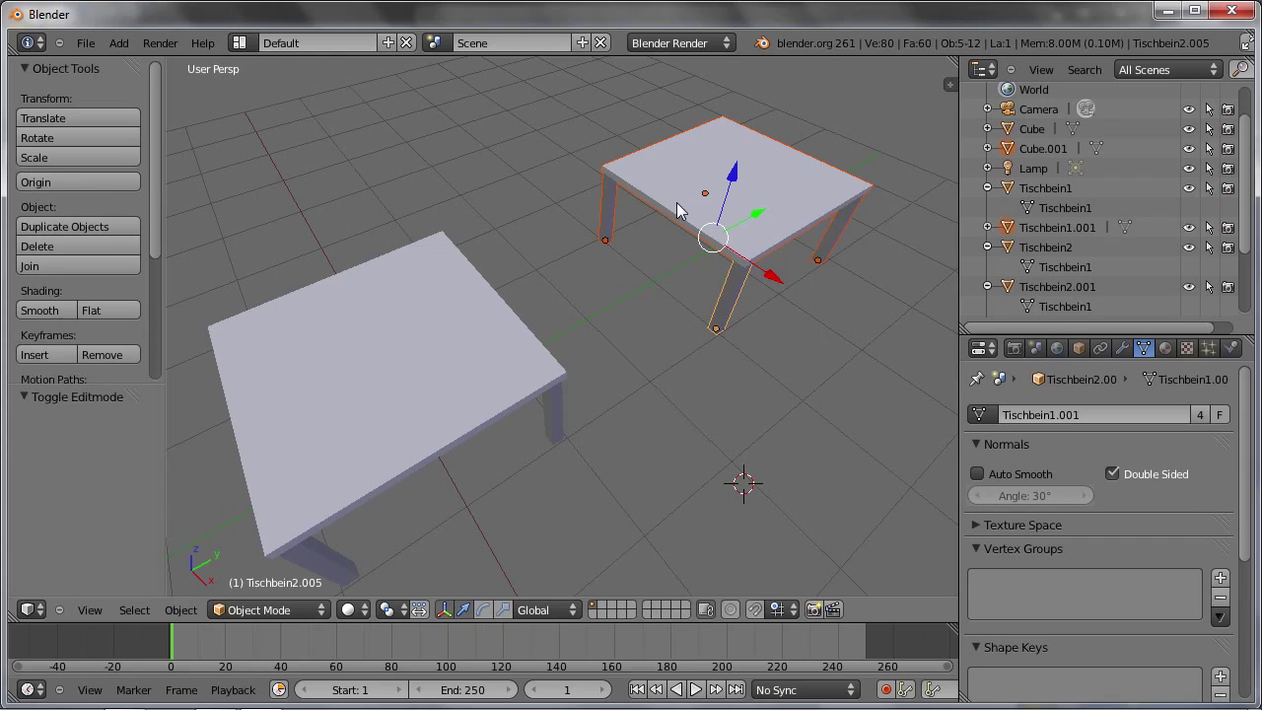
right_click(676, 209)
right_click(677, 209)
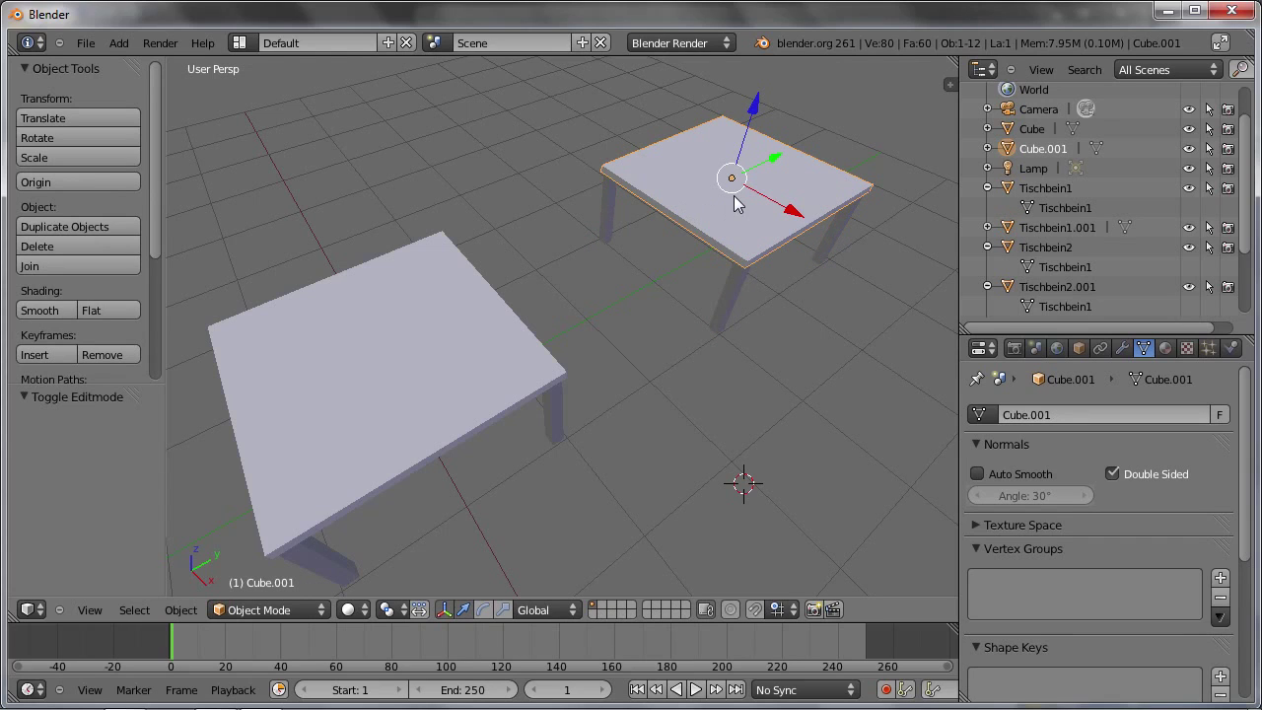
key("Tab")
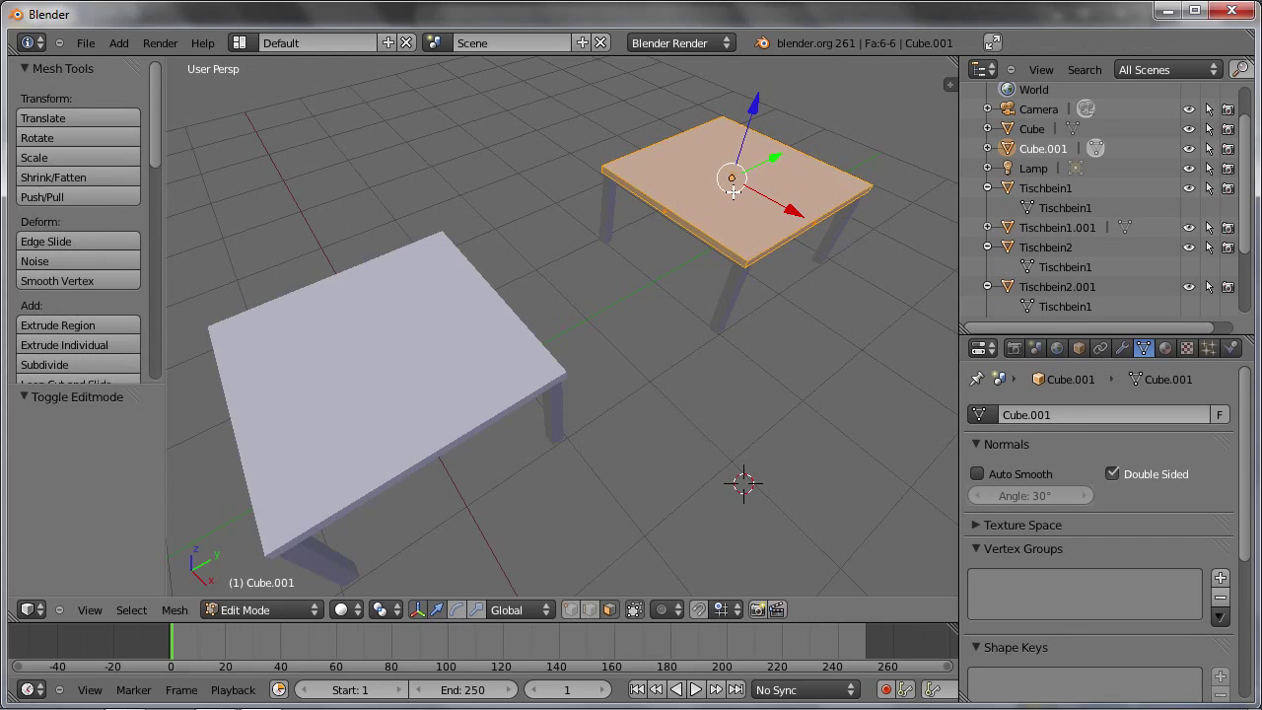
key("a")
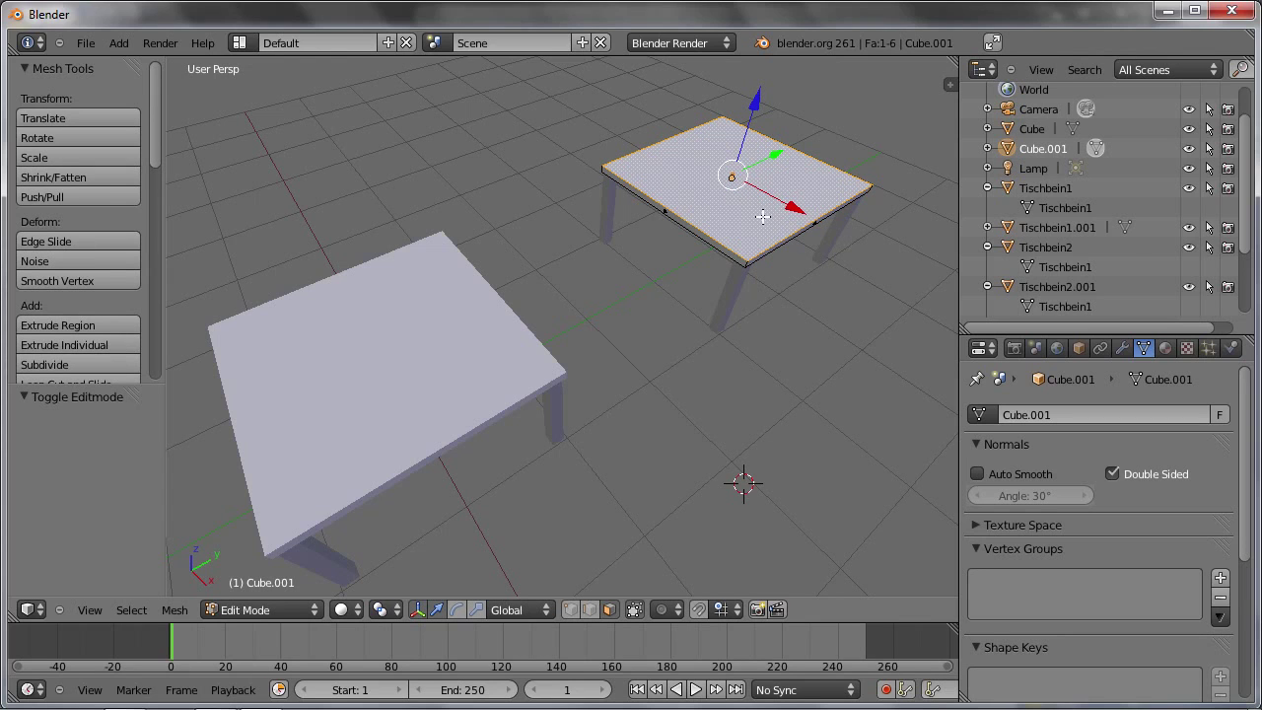
Scale the copied tabletop Cube.001 by 1.105 and return to Object Mode
key("s")
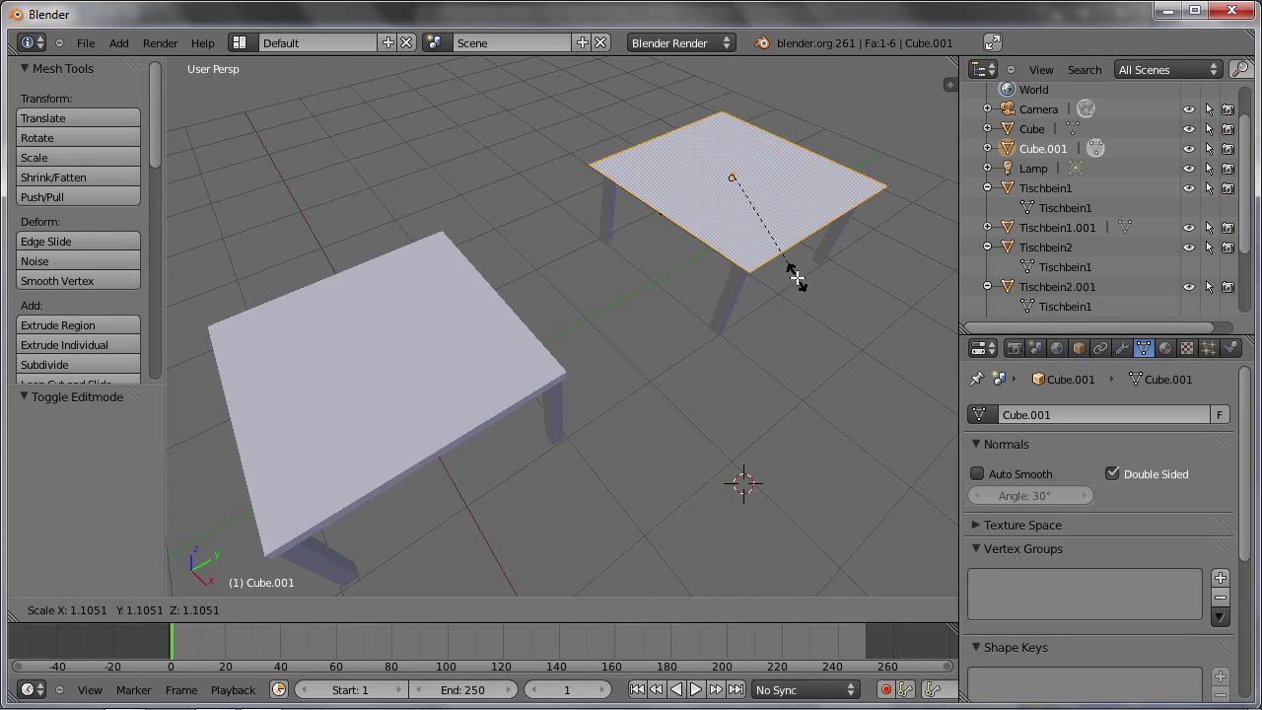
left_click(796, 281)
mouse_move(797, 281)
middle_mouse_down()
mouse_move(757, 192)
mouse_move(728, 171)
middle_mouse_up()
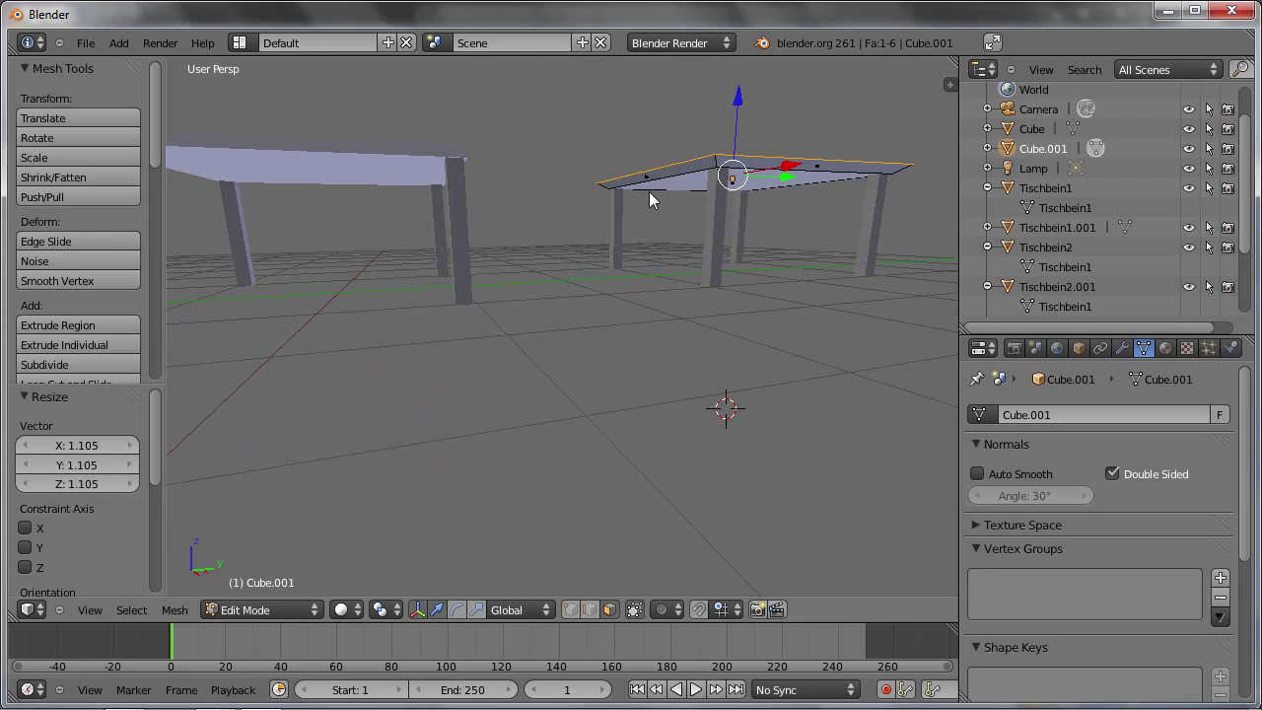
key("Tab")
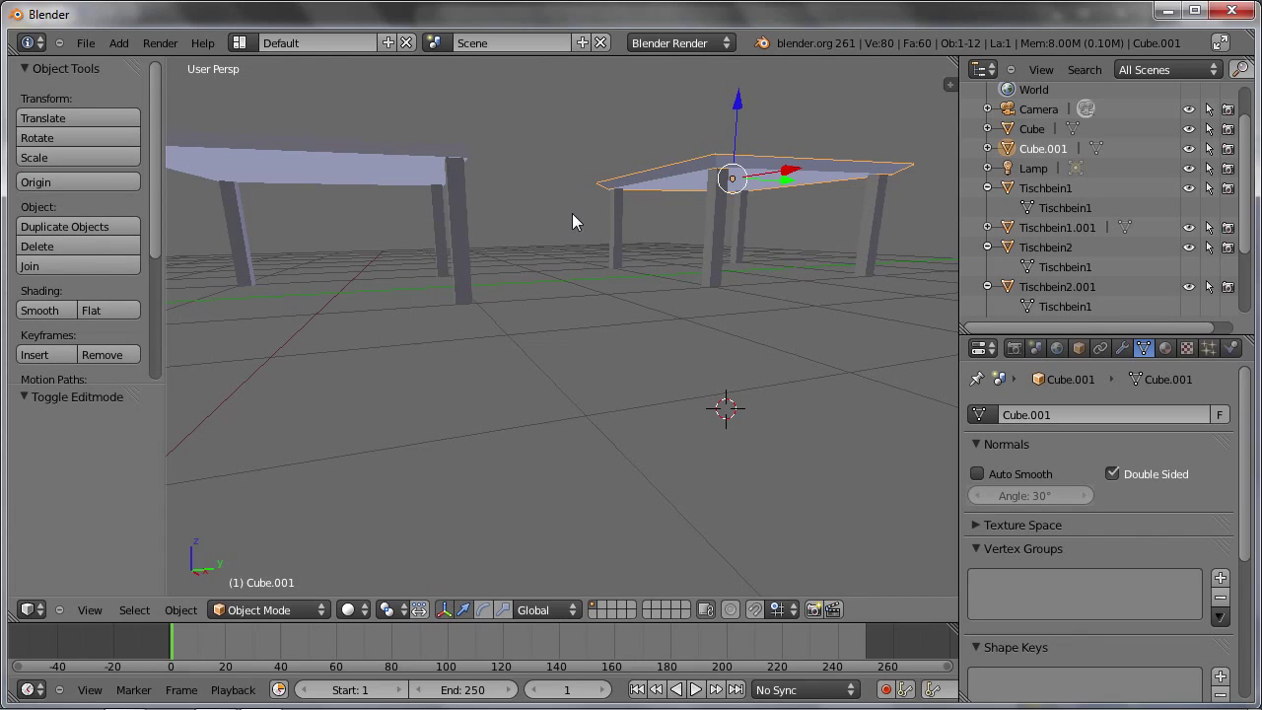
Add three of the back table's legs to the selection
left_click(622, 209, "shift")
left_click(720, 217, "shift")
left_click(741, 219, "shift")
Add the far-right leg, then duplicate the whole table about 3.46 units along negative X
left_click(868, 213, "shift")
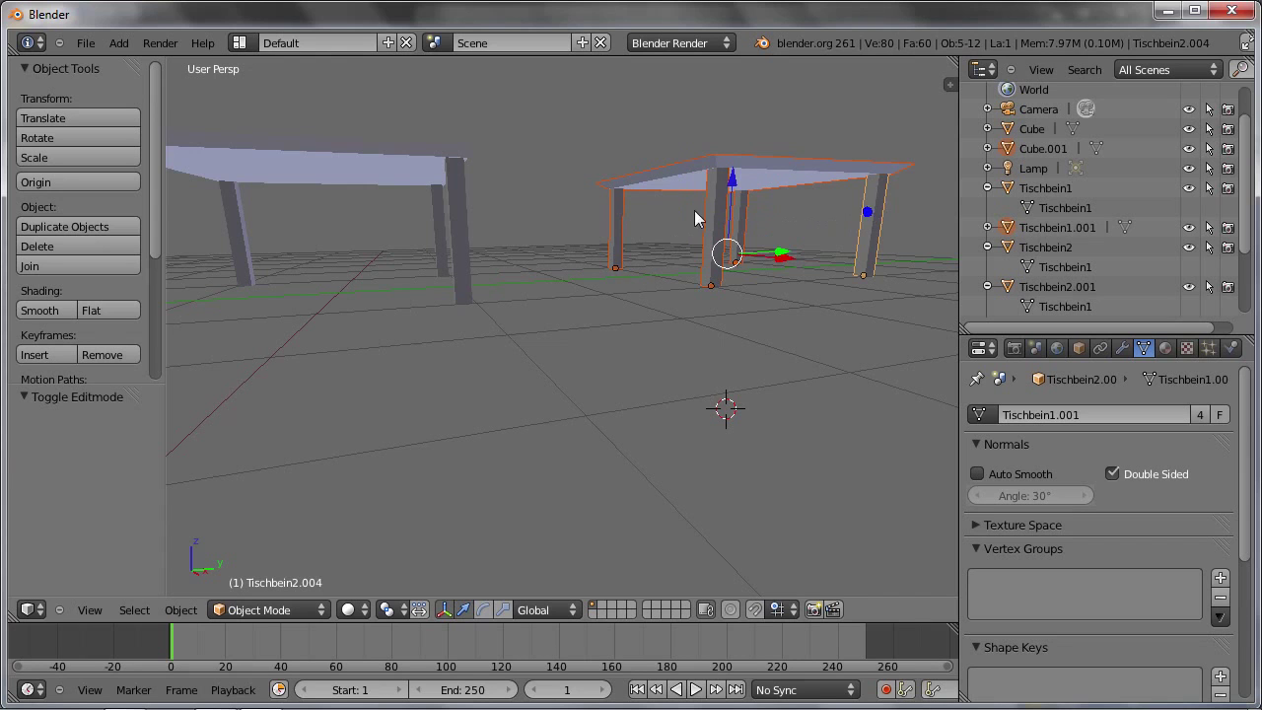
middle_click_drag(866, 212, 745, 261)
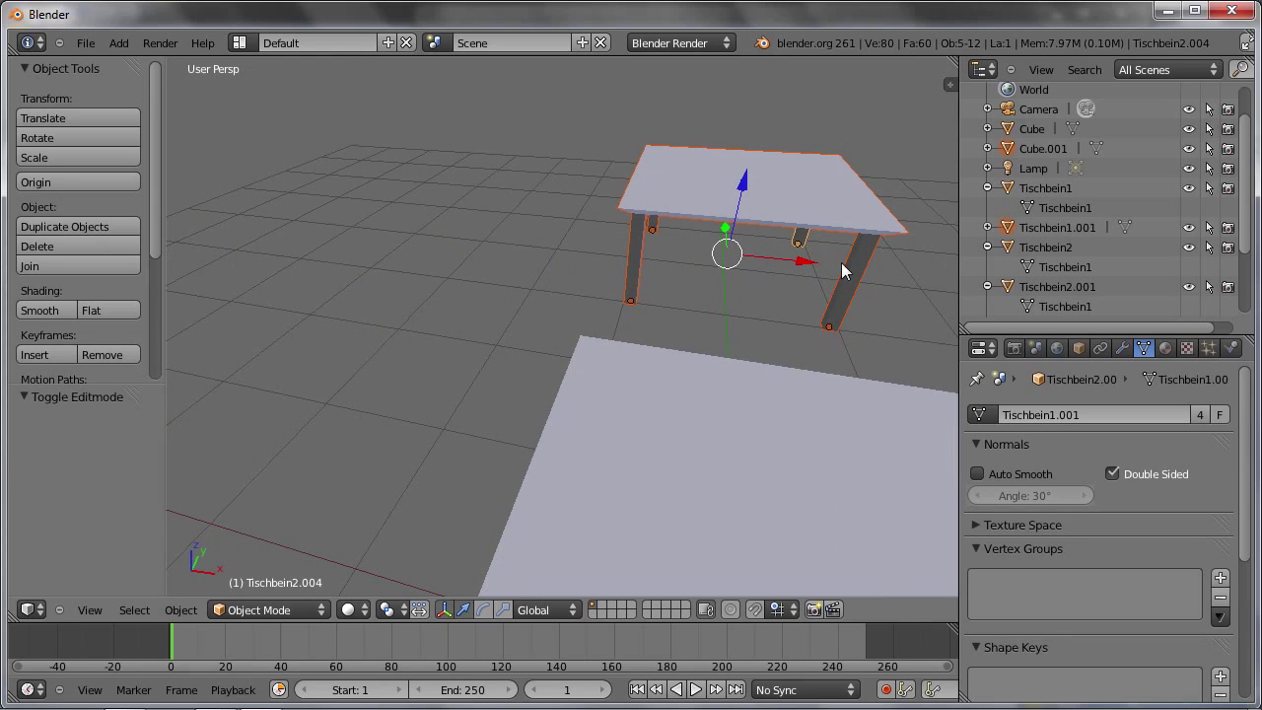
key("shift+d")
key("x")
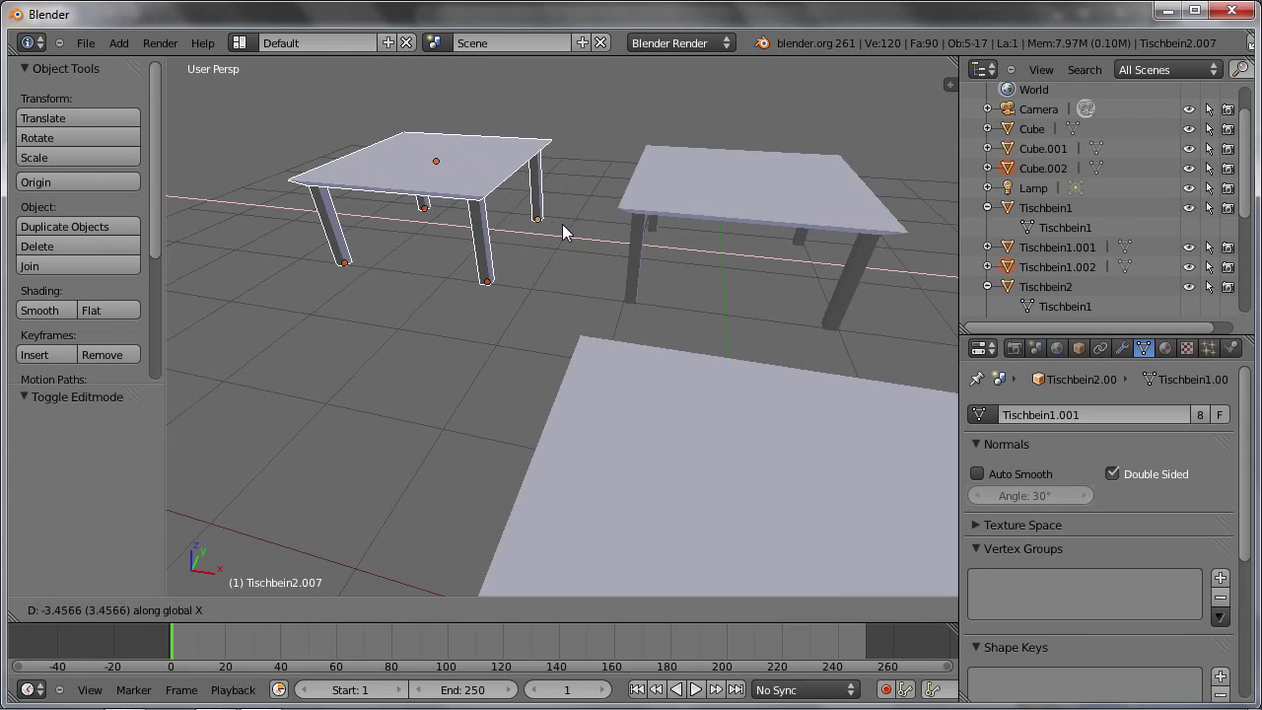
left_click(564, 232)
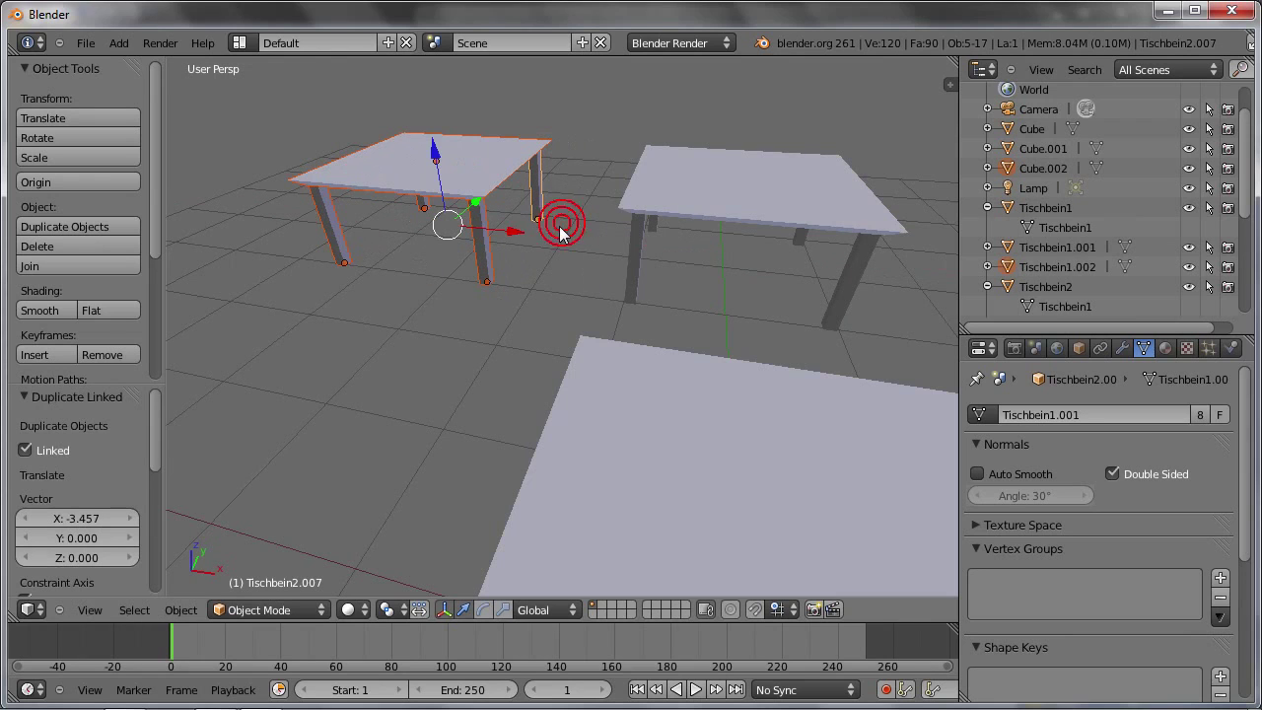
Resize the new table's tabletop mesh, return to Object Mode, and select one of its legs
right_click(493, 189)
key("Tab")
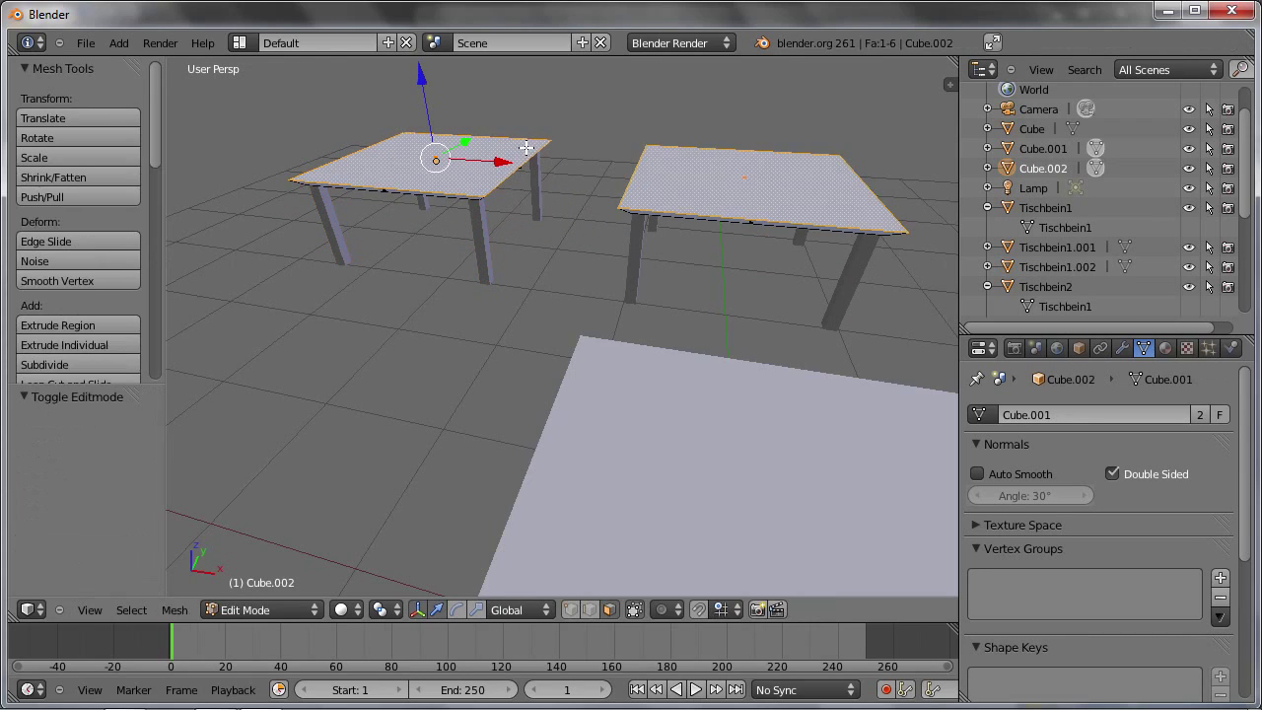
key("s")
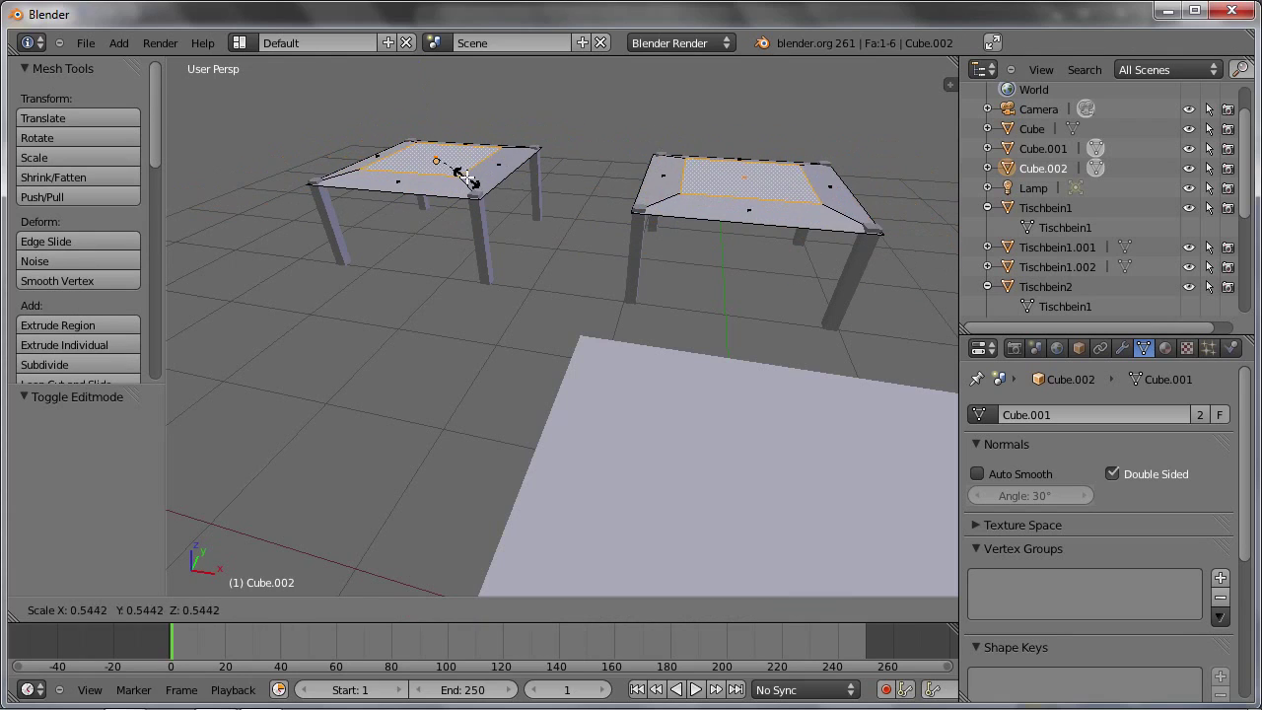
left_click(465, 179)
key("Tab")
right_click(484, 230)
left_click(525, 284)
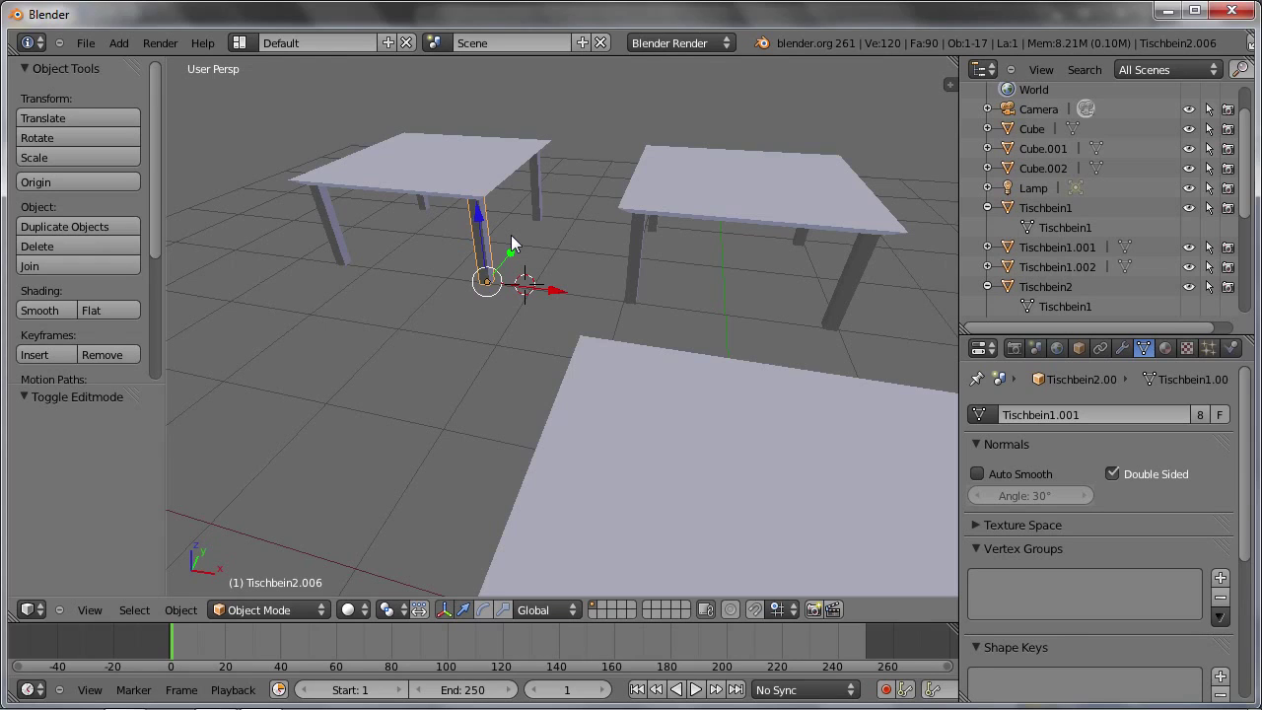
Duplicate the front tabletop in place and lift the copy 0.811 units along Z
scroll(678, 421, "down", 1)
right_click(693, 432)
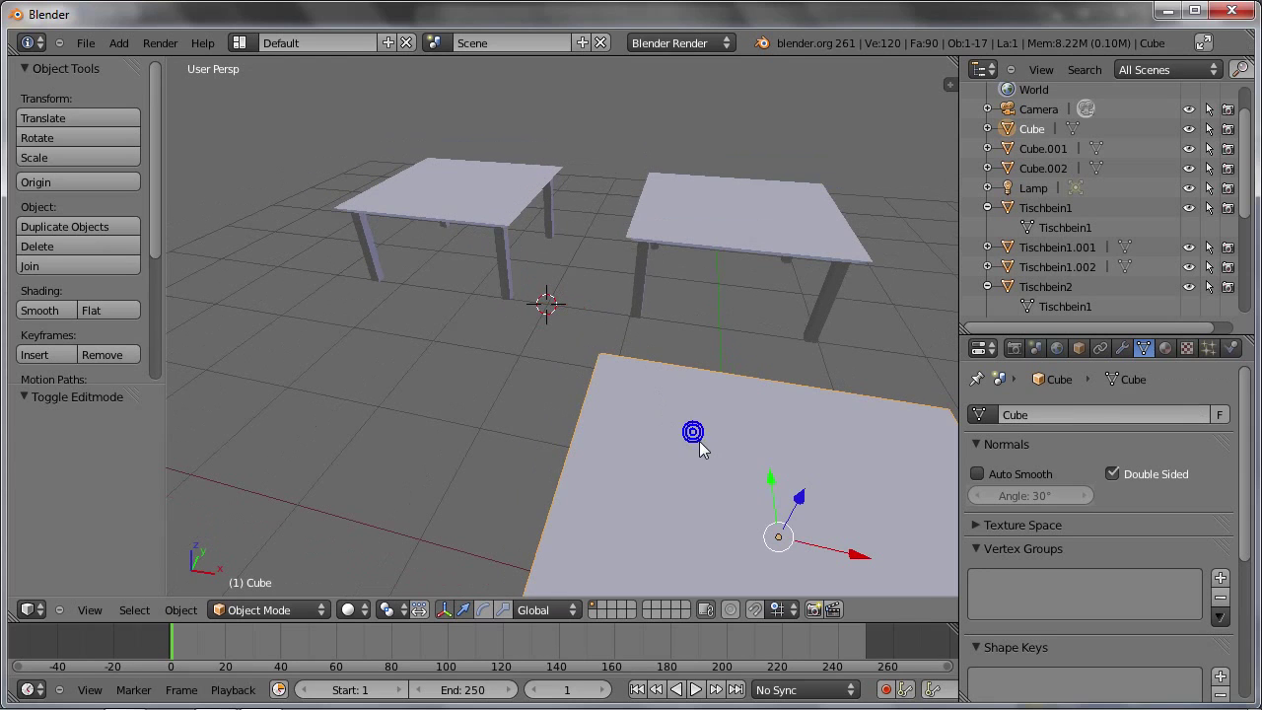
mouse_move(716, 458)
middle_mouse_down()
mouse_move(447, 241)
mouse_move(447, 276)
mouse_move(527, 238)
middle_mouse_up()
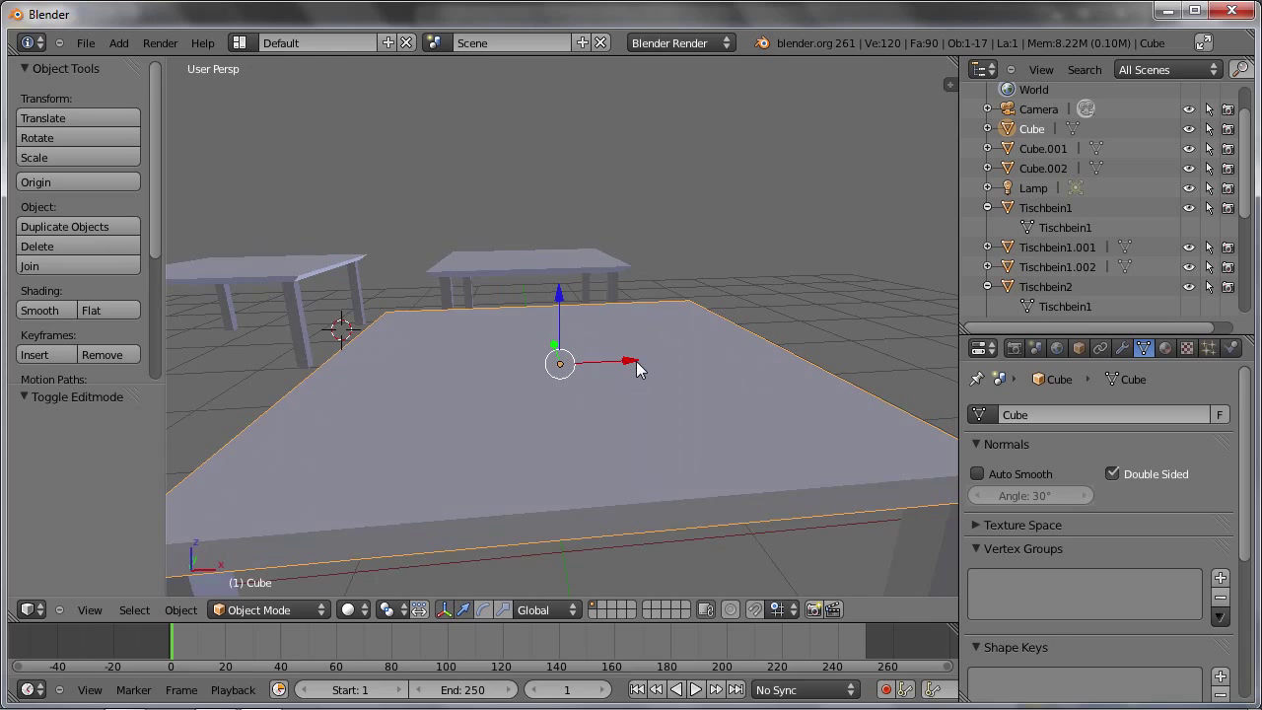
key("shift+d")
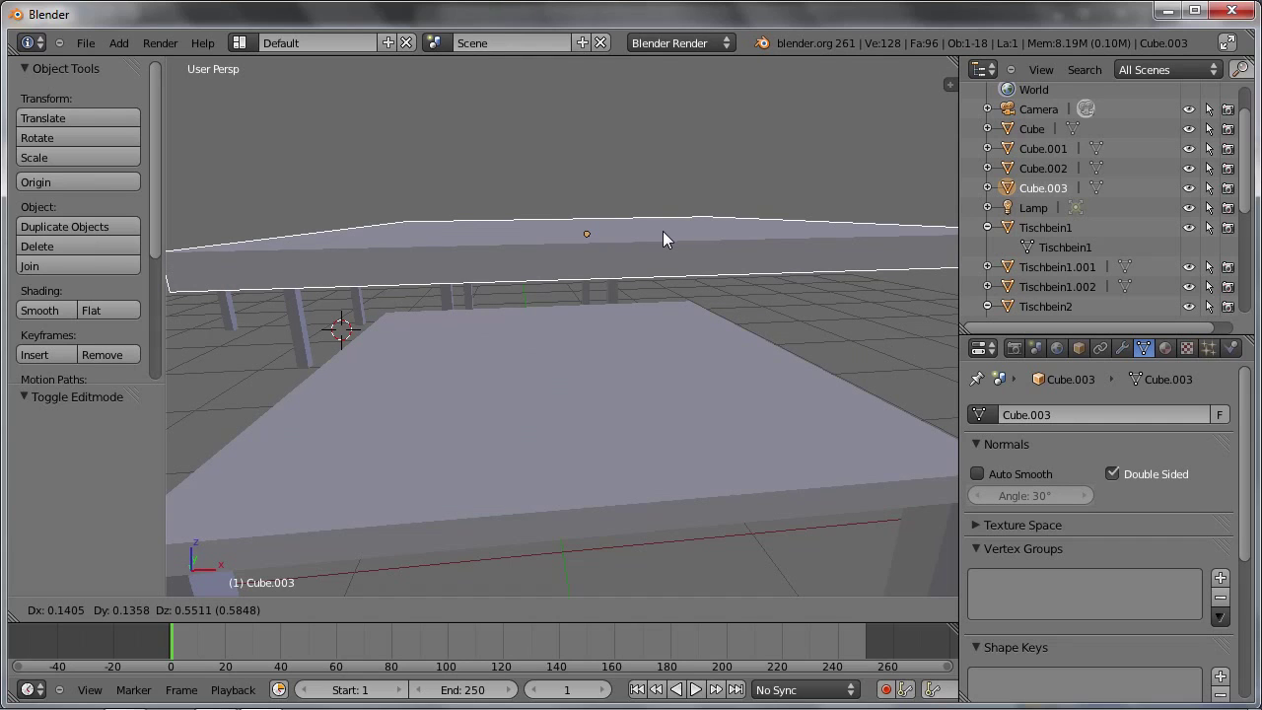
right_click(663, 234)
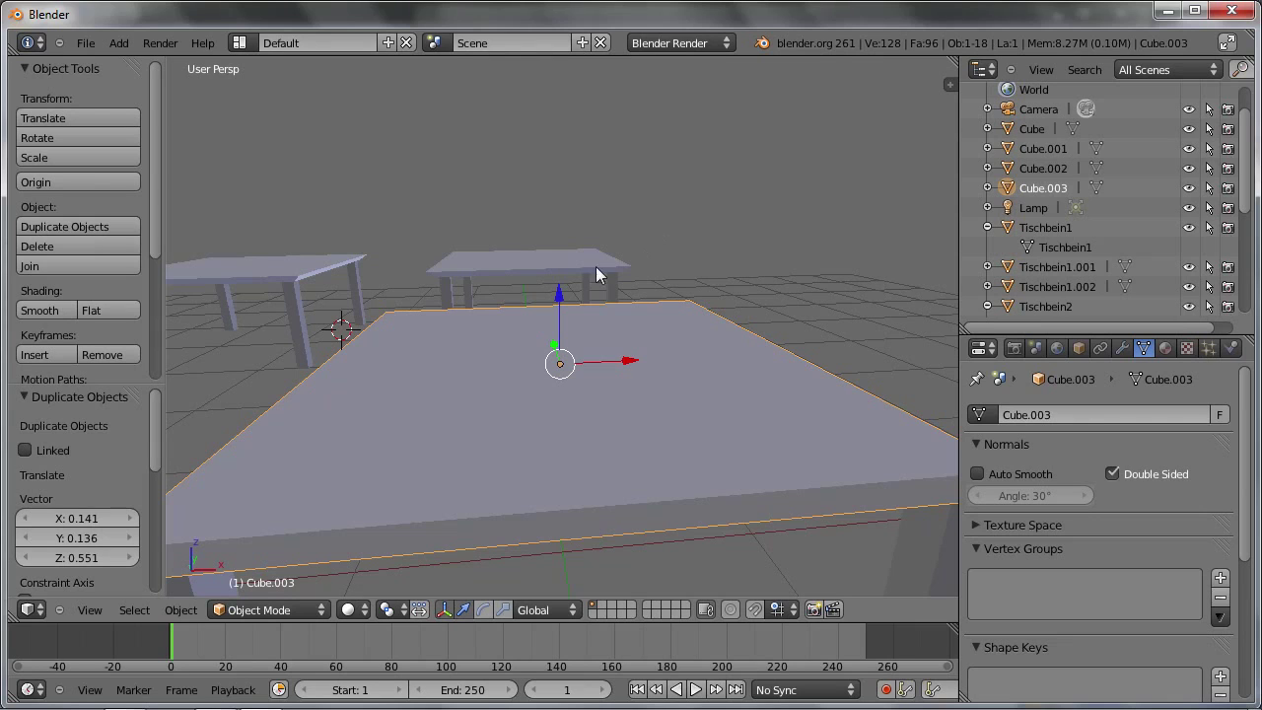
scroll(378, 416, "down", 2)
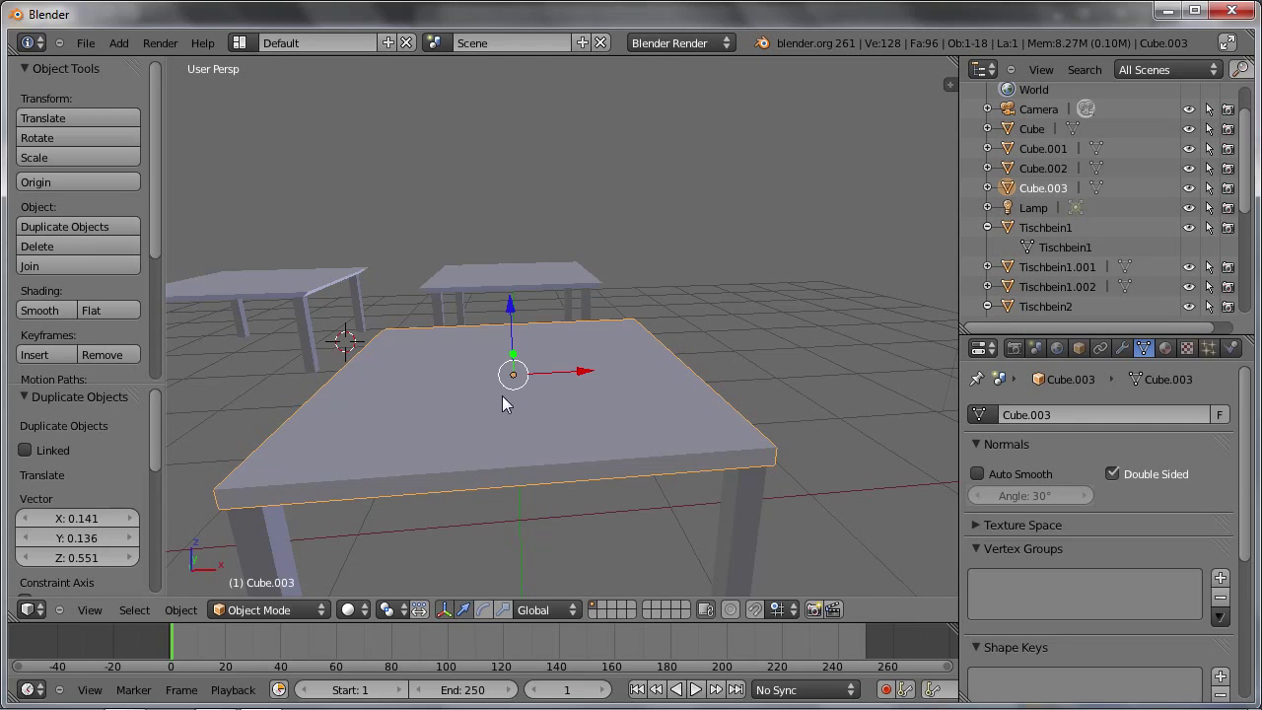
mouse_move(502, 395)
middle_mouse_down()
mouse_move(493, 409)
mouse_move(555, 377)
middle_mouse_up()
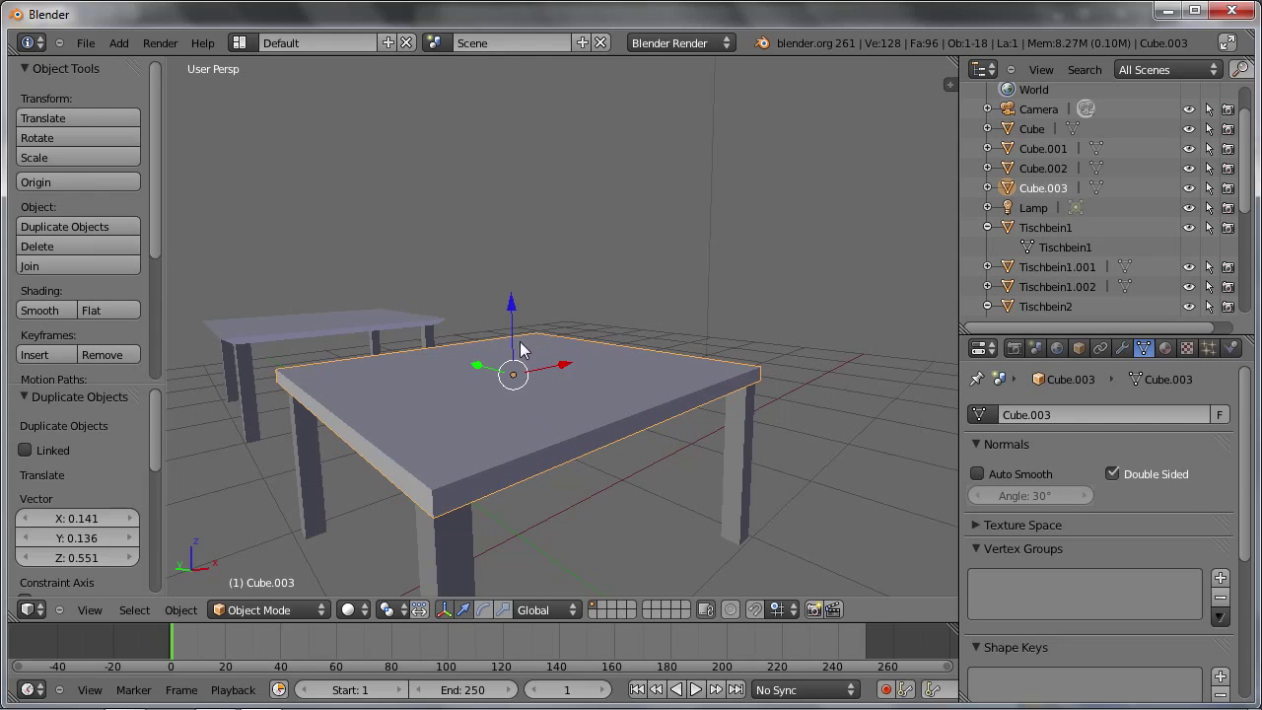
left_click_drag(511, 314, 536, 172)
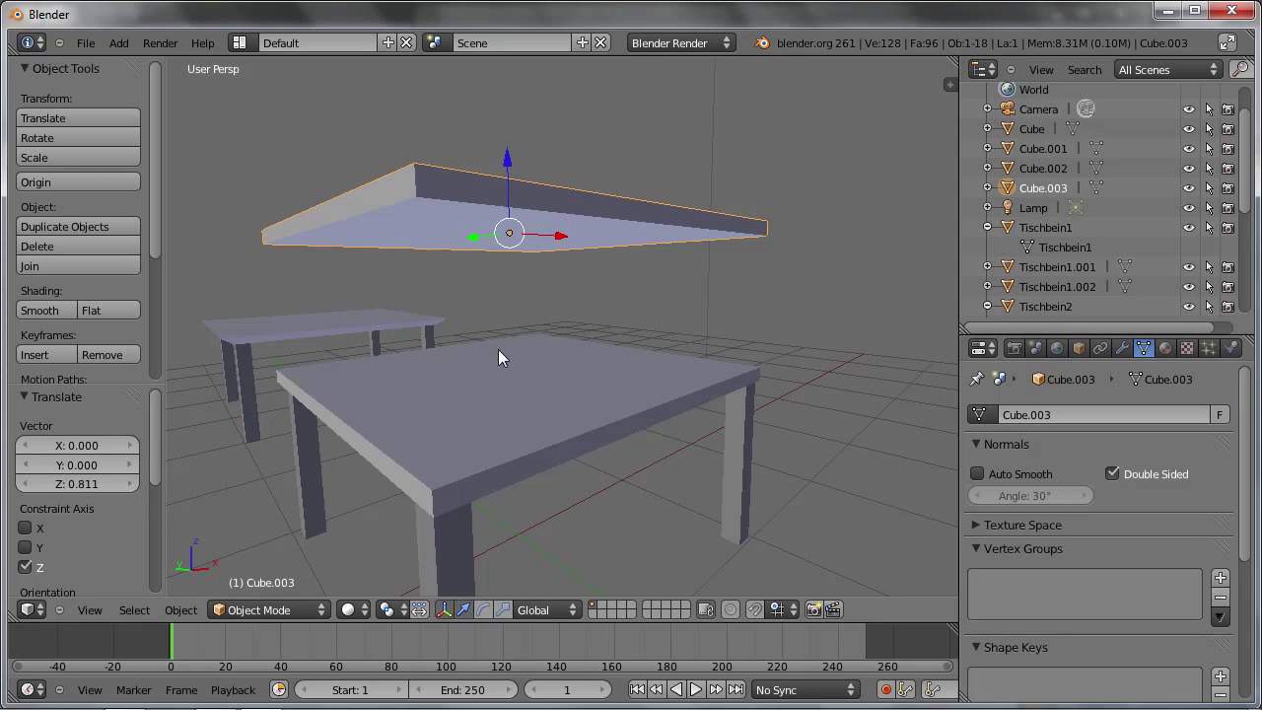
middle_click_drag(498, 349, 583, 307)
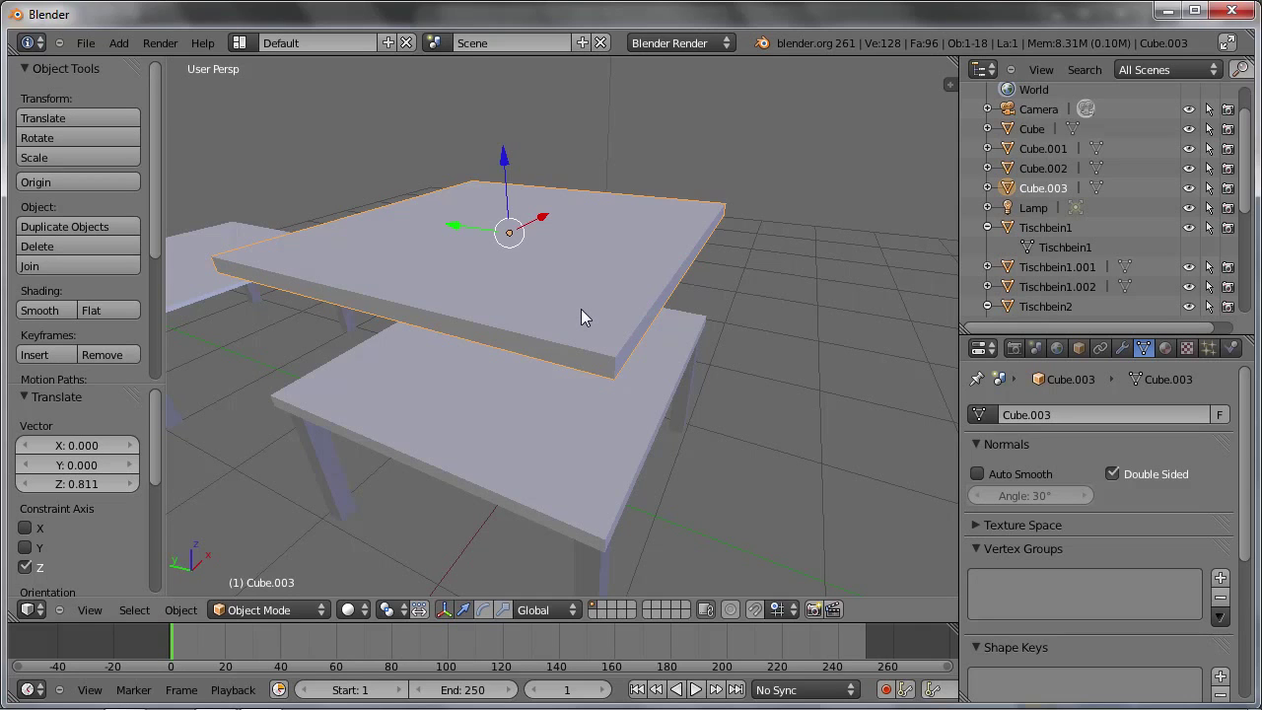
Duplicate the raised tabletop, place the copy, then delete that extra copy
key("shift+d")
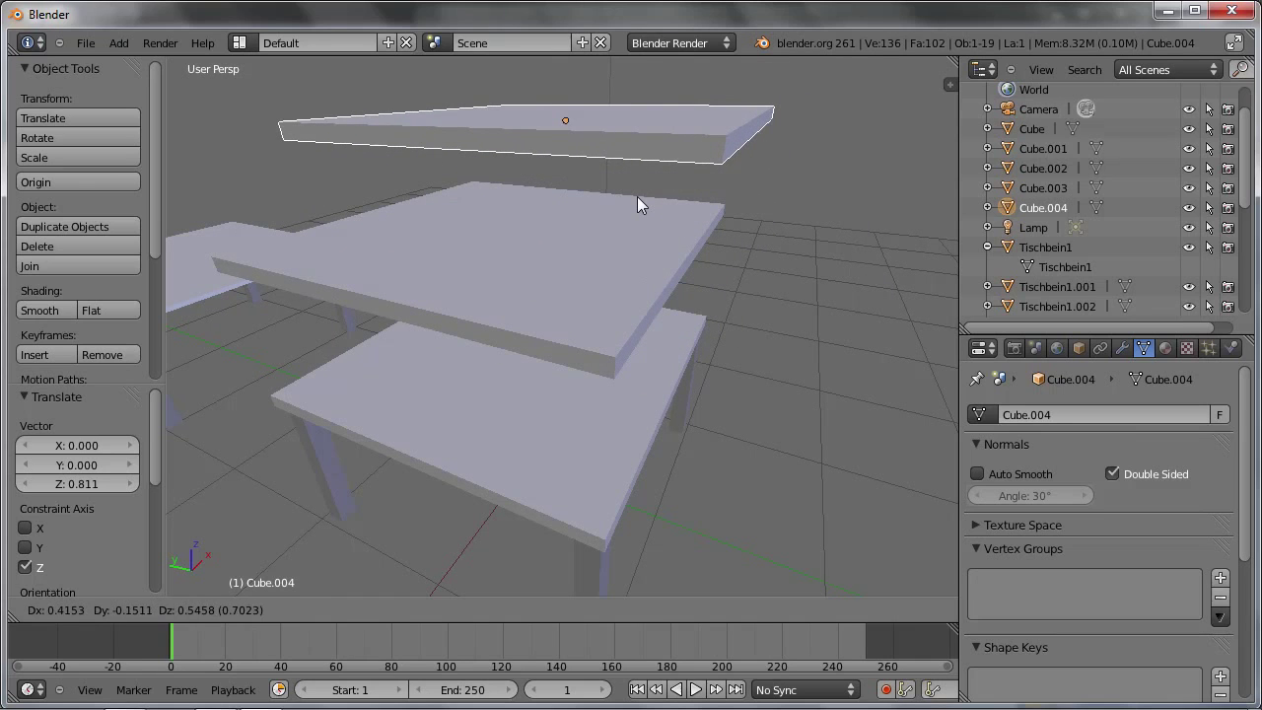
left_click(637, 196)
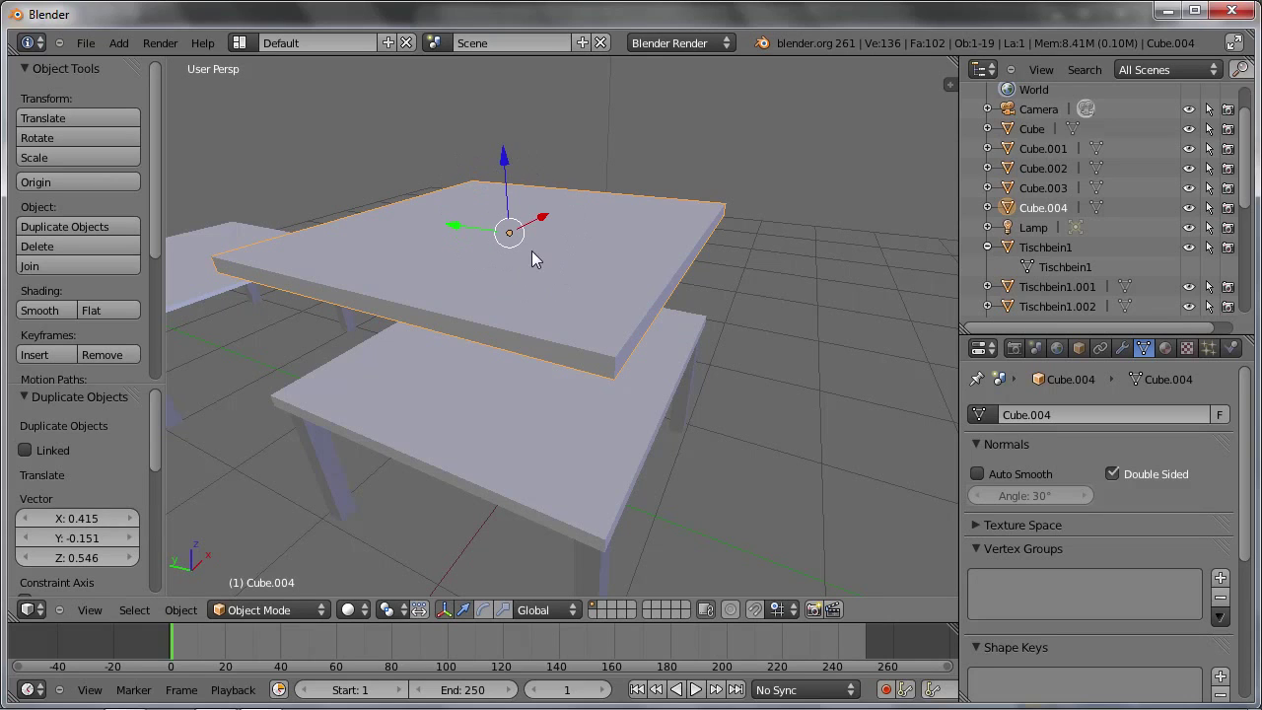
key("x")
left_click(524, 188)
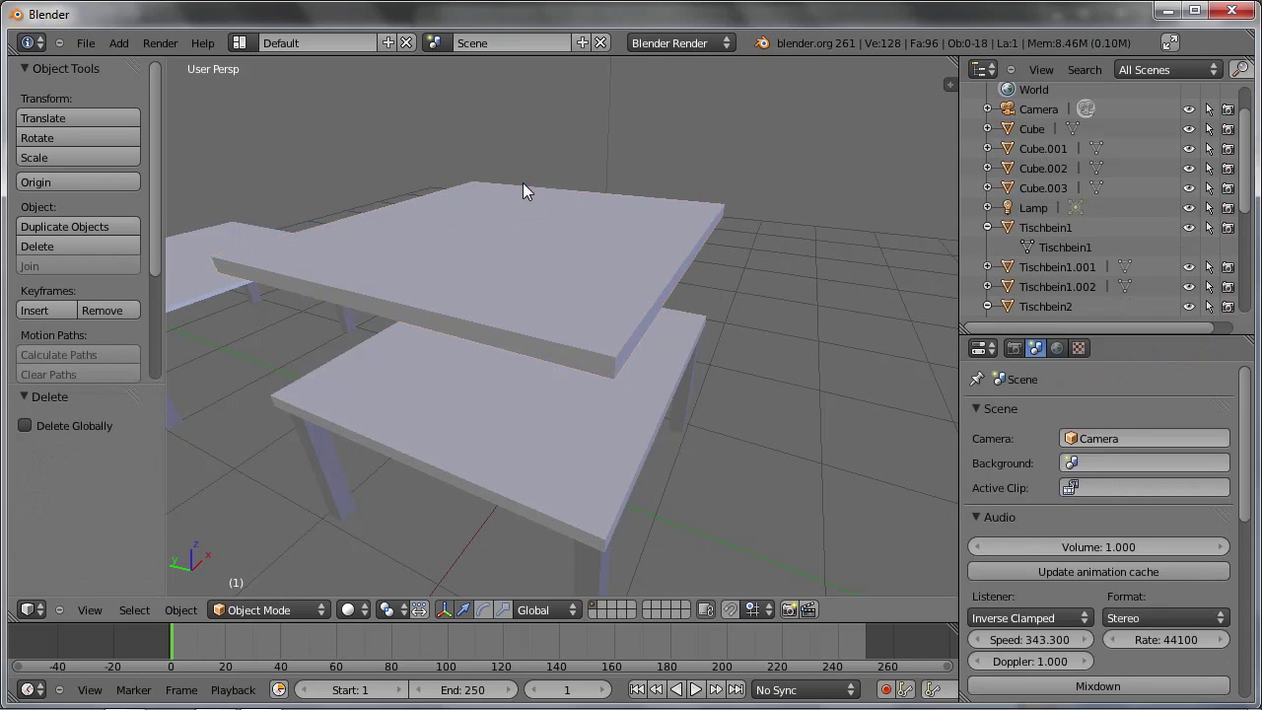
Make another tabletop copy, undo it, and delete the raised tabletop Cube.003
right_click(525, 192)
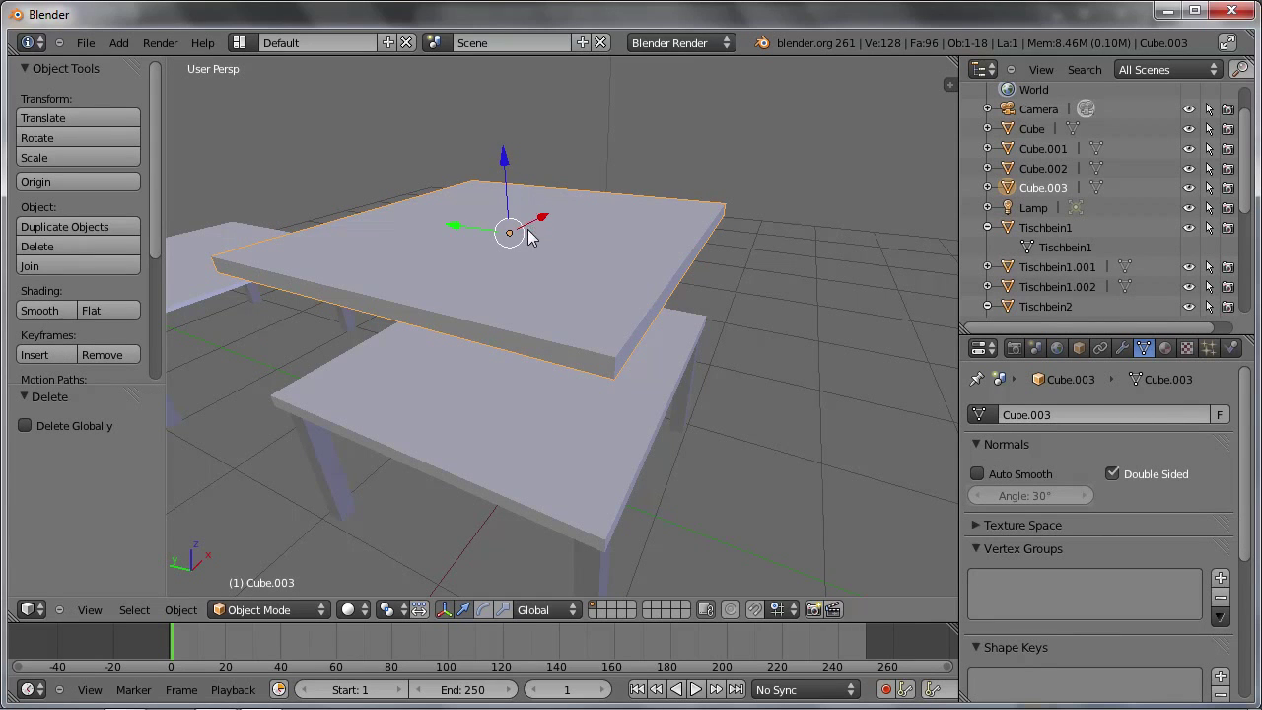
key("shift+d")
left_click(576, 124)
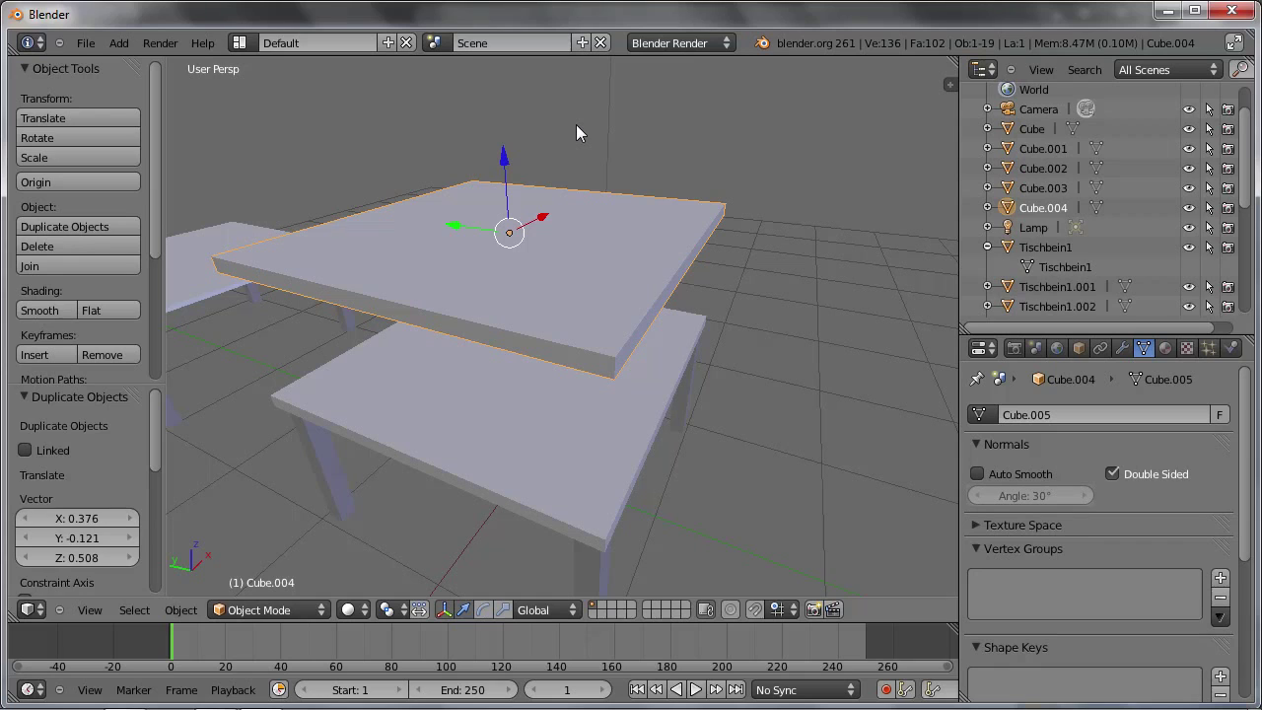
key("ctrl+z")
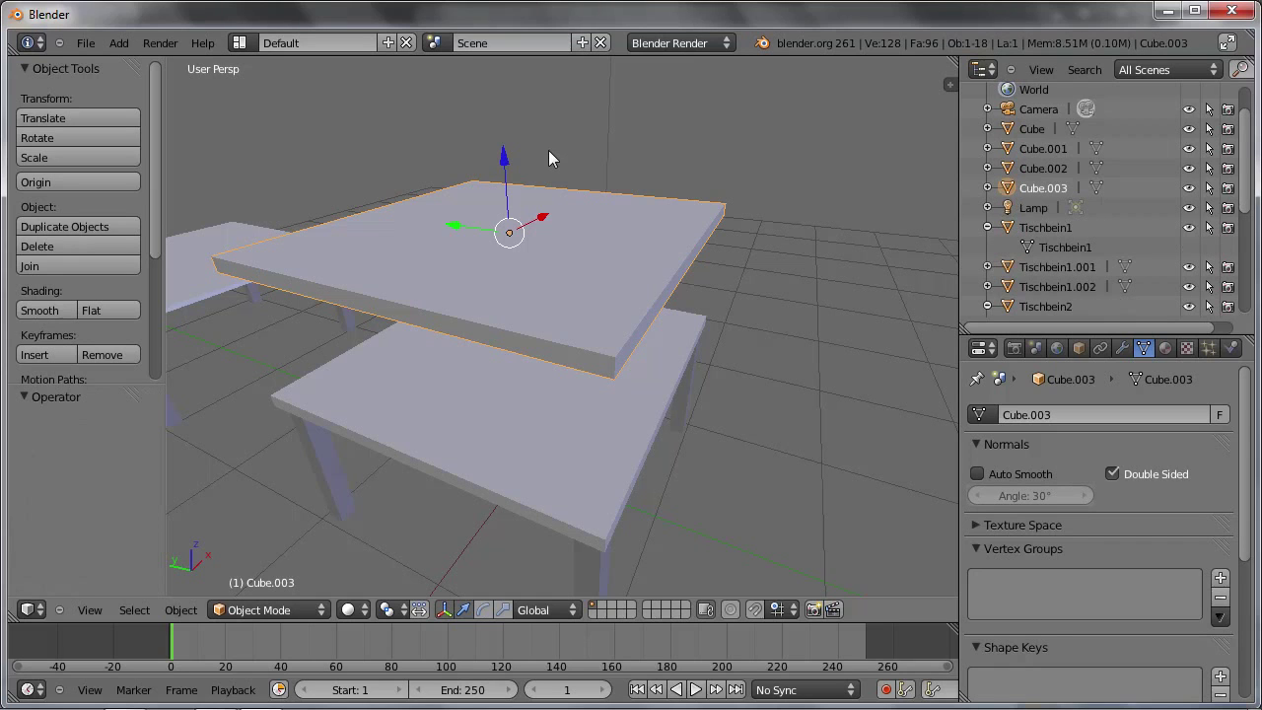
key("x")
left_click(548, 153)
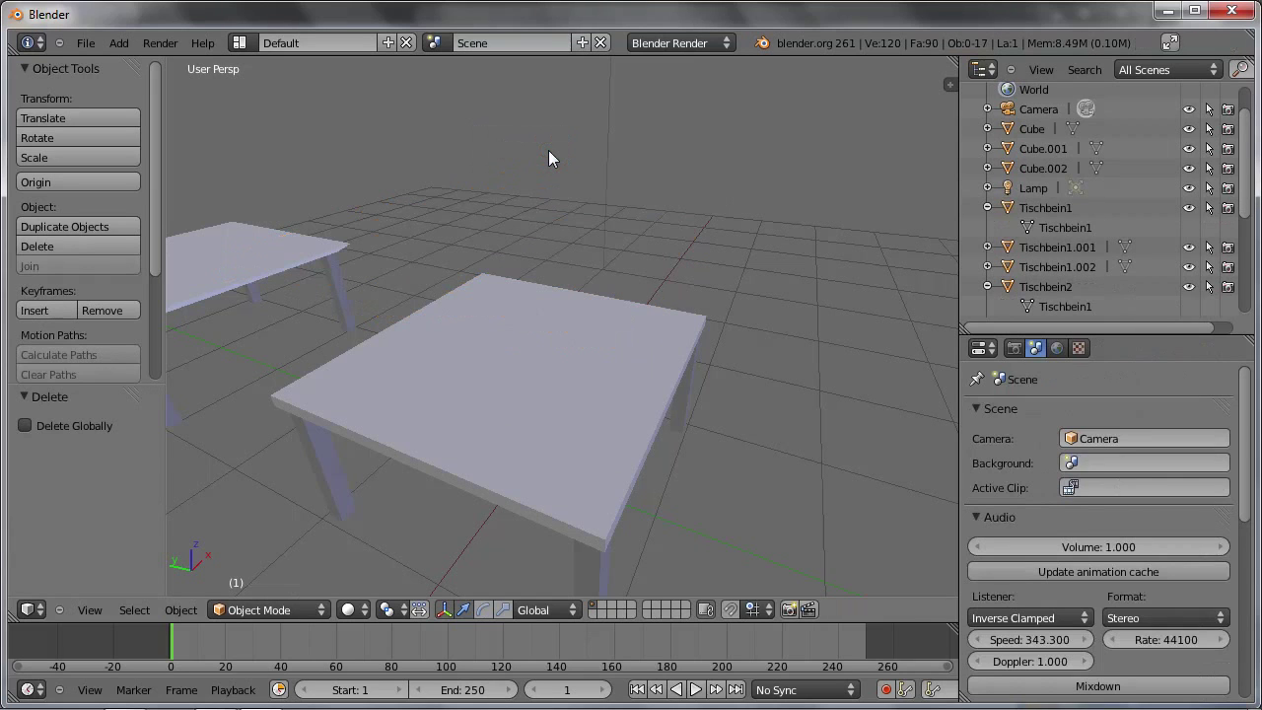
Switch to camera view and duplicate the front tabletop in place
key("KP_0")
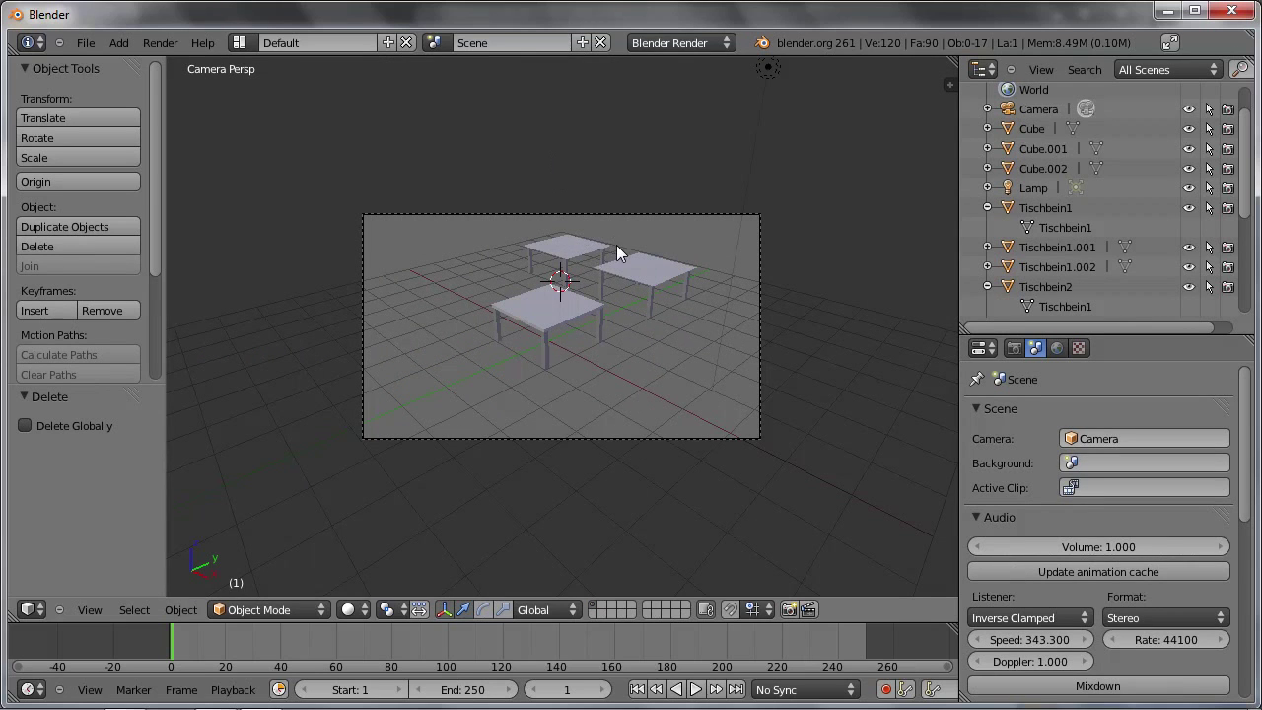
scroll(651, 269, "up", 4)
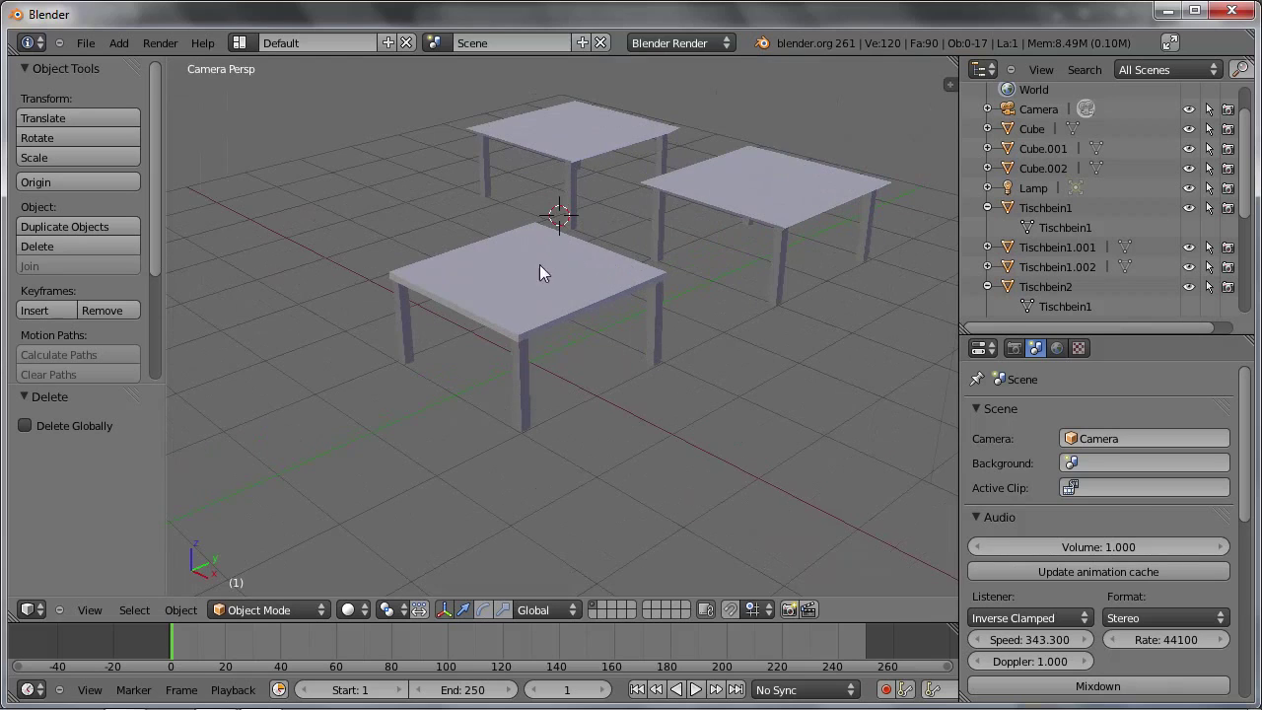
right_click(540, 265)
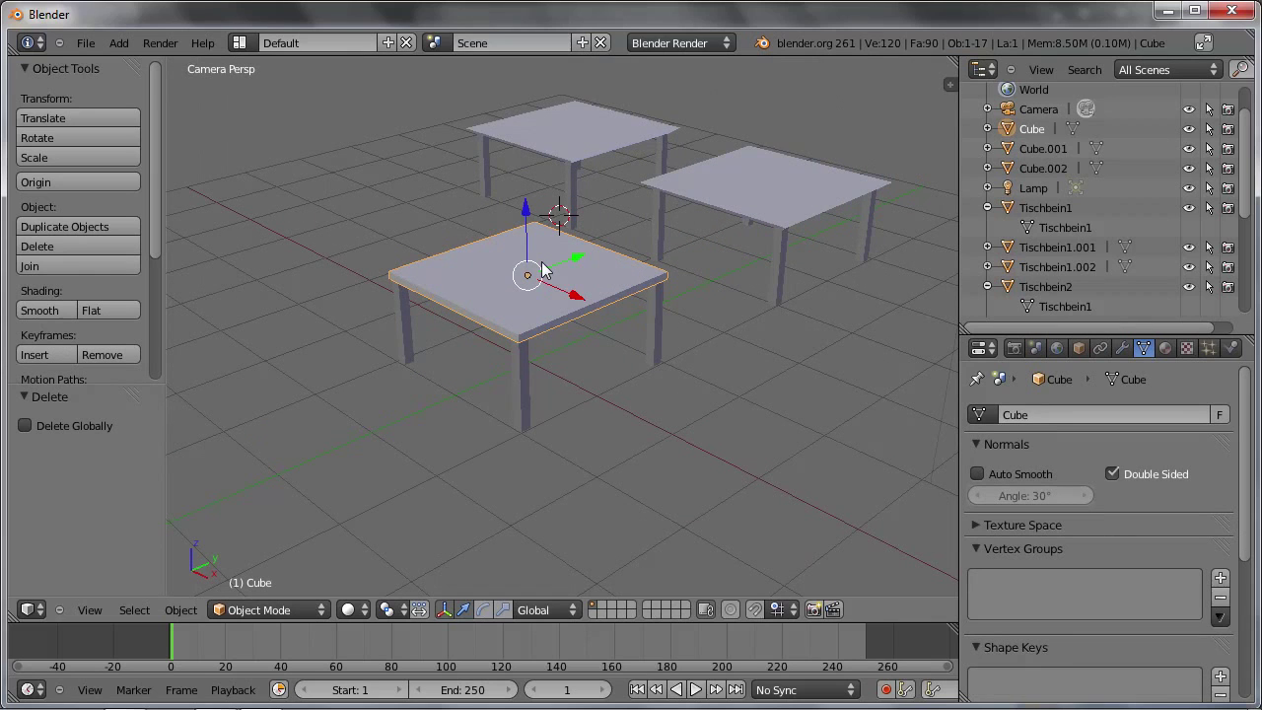
key("shift+d")
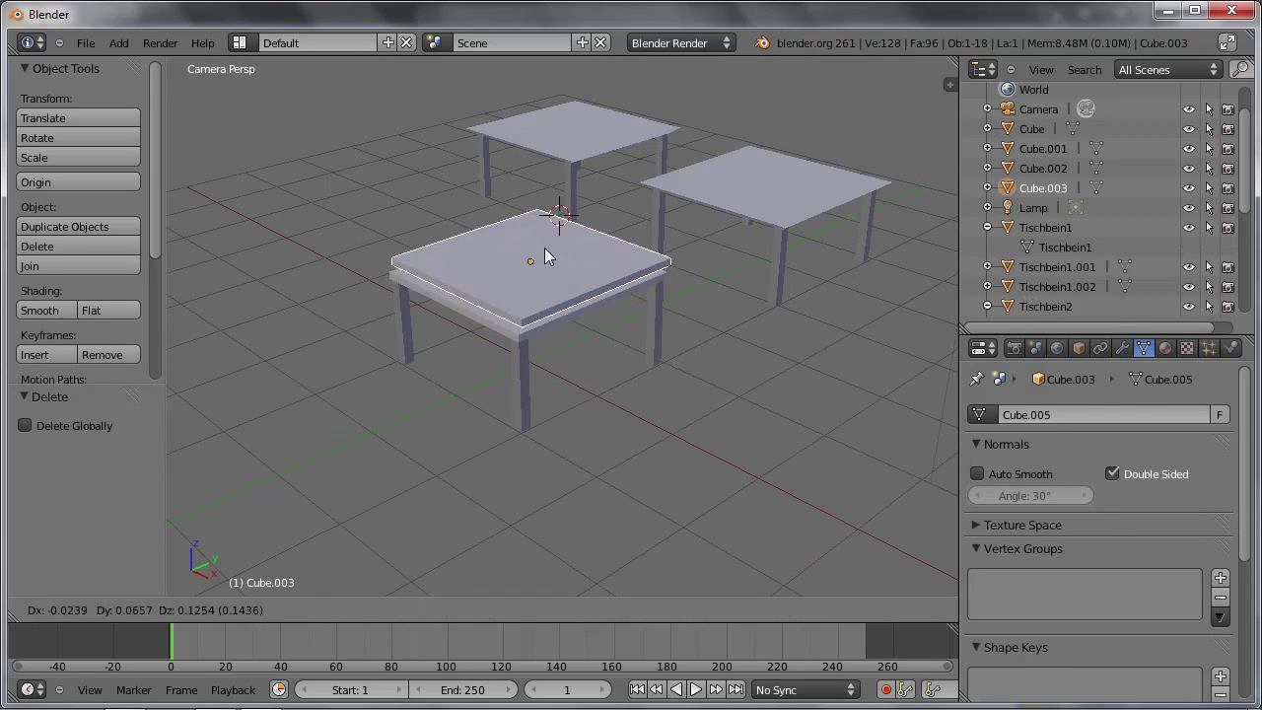
left_click(558, 261)
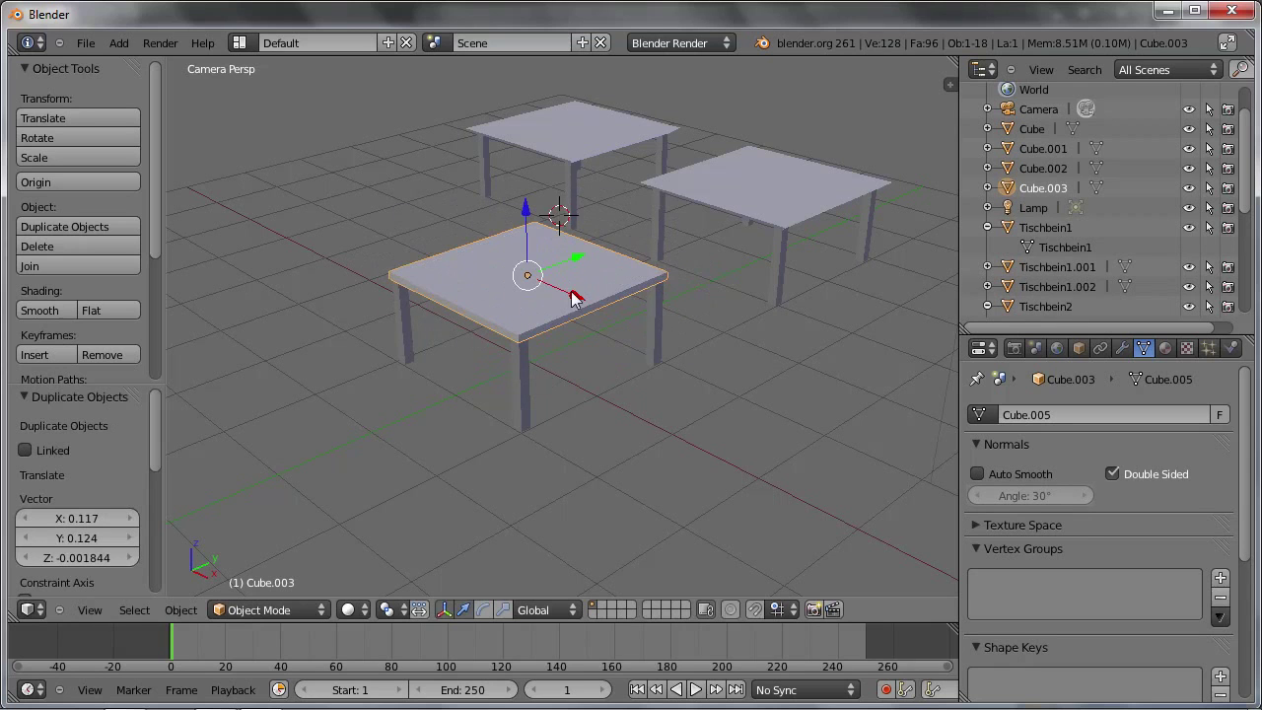
scroll(575, 304, "down", 5)
Move the camera along its viewing axis toward the front table and show the Render settings
right_click(586, 384)
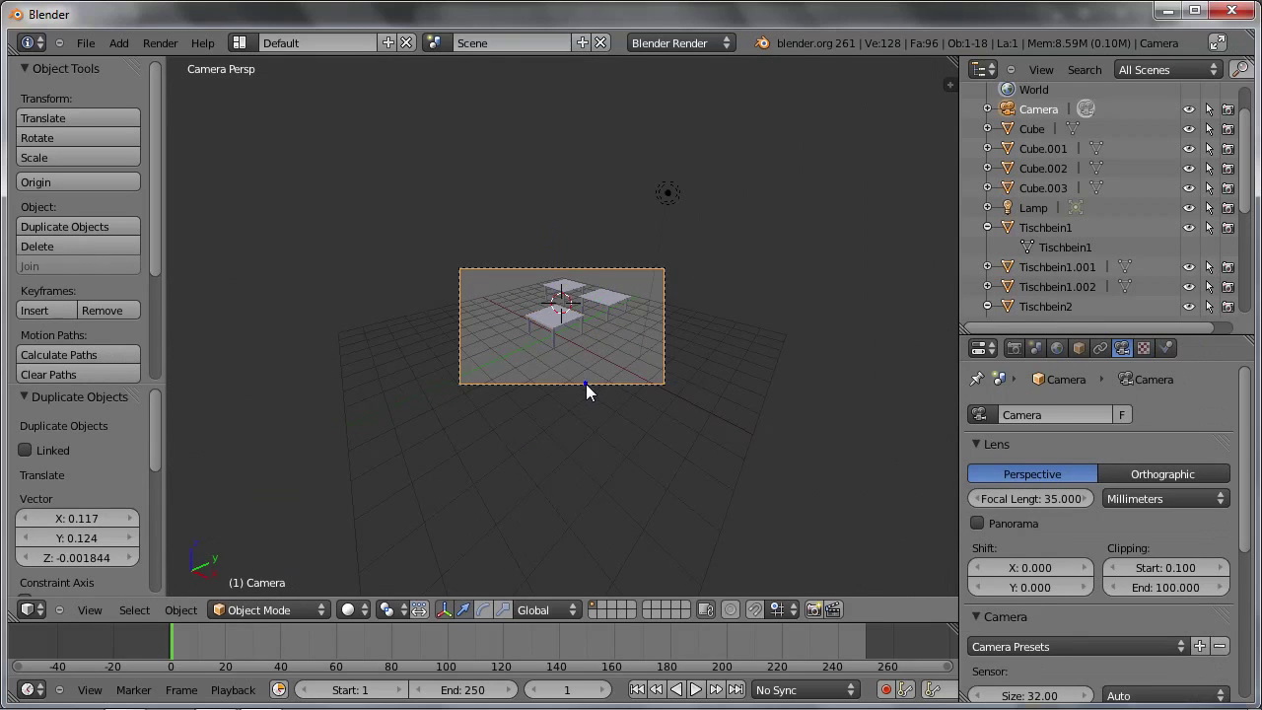
scroll(599, 330, "up", 5)
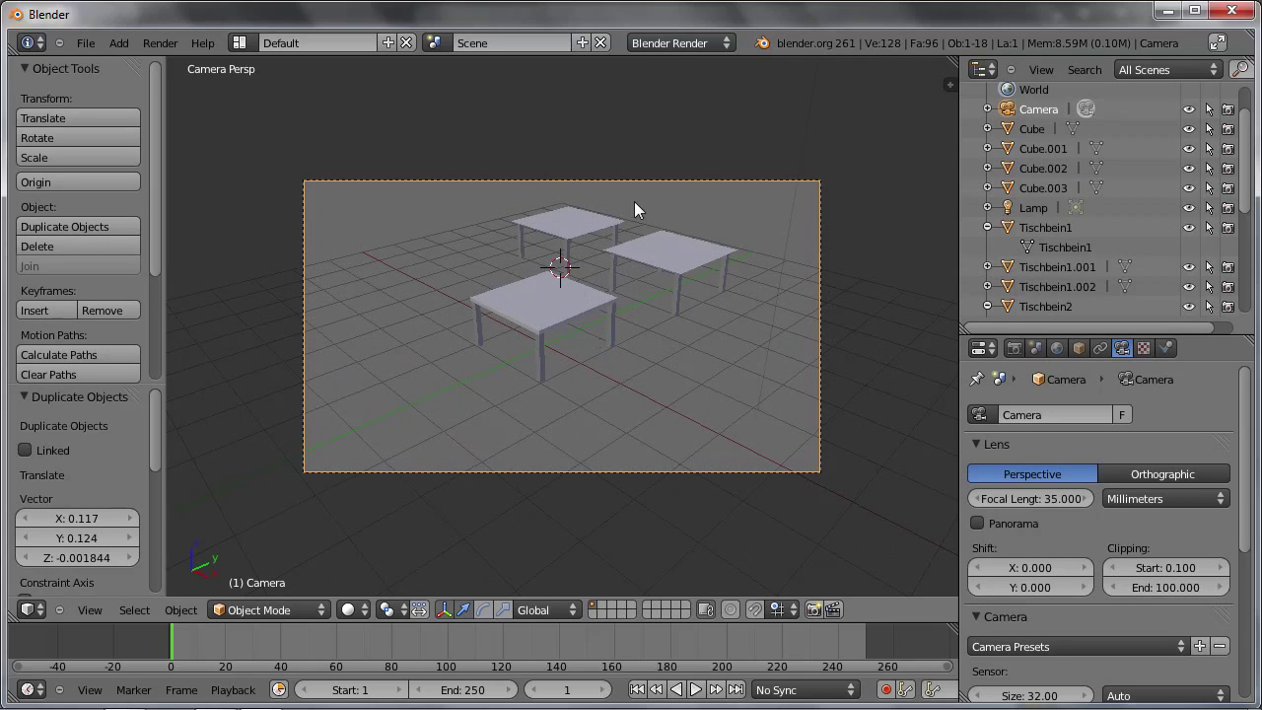
key("g")
key("z")
key("z")
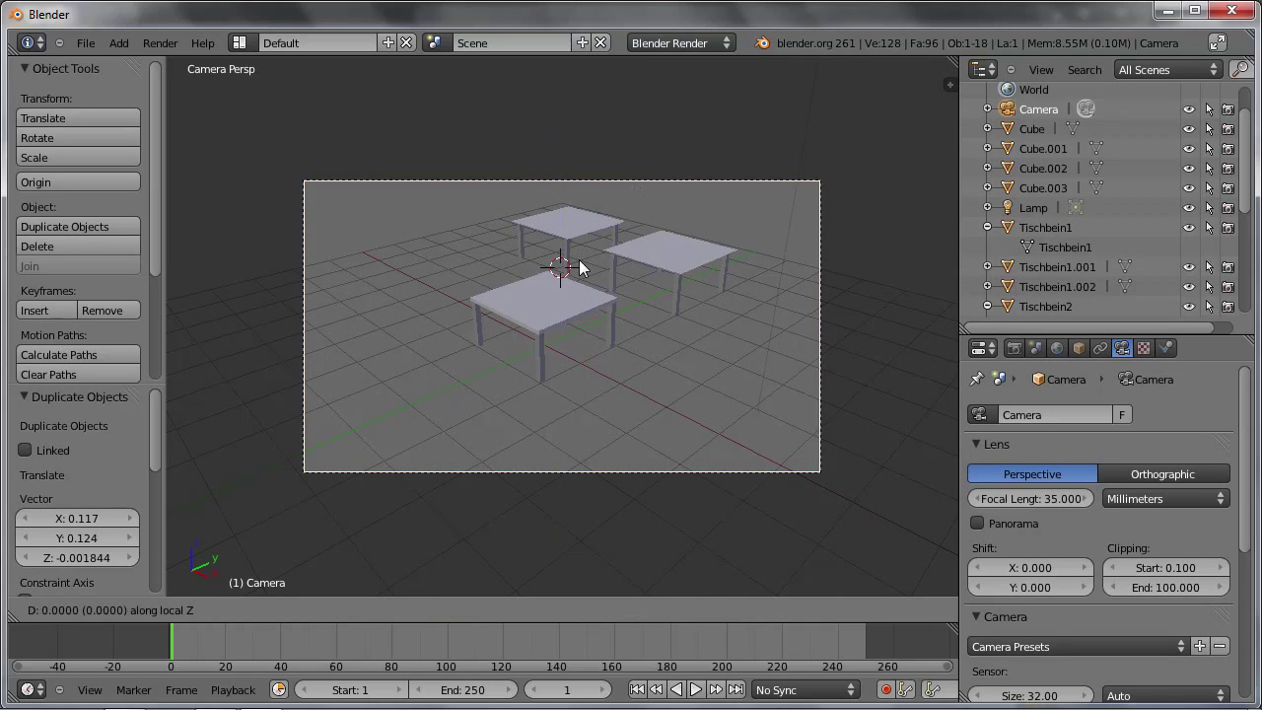
left_click(487, 144)
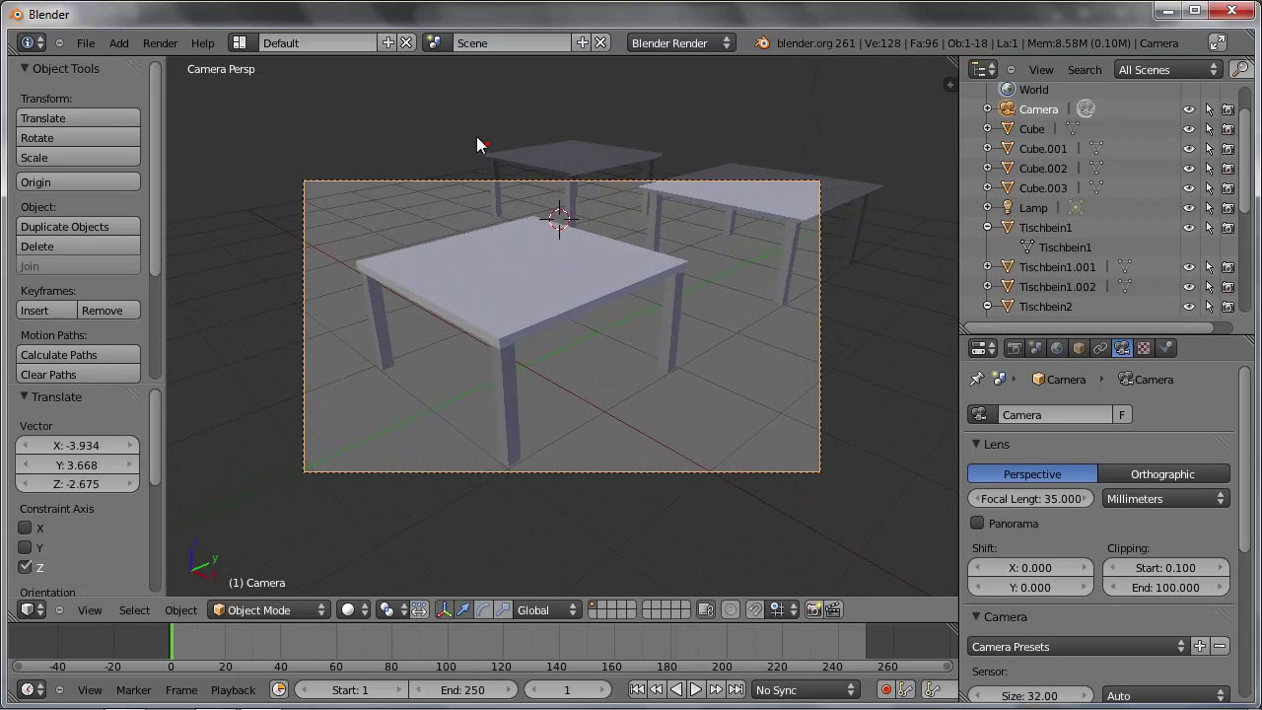
left_click(1015, 349)
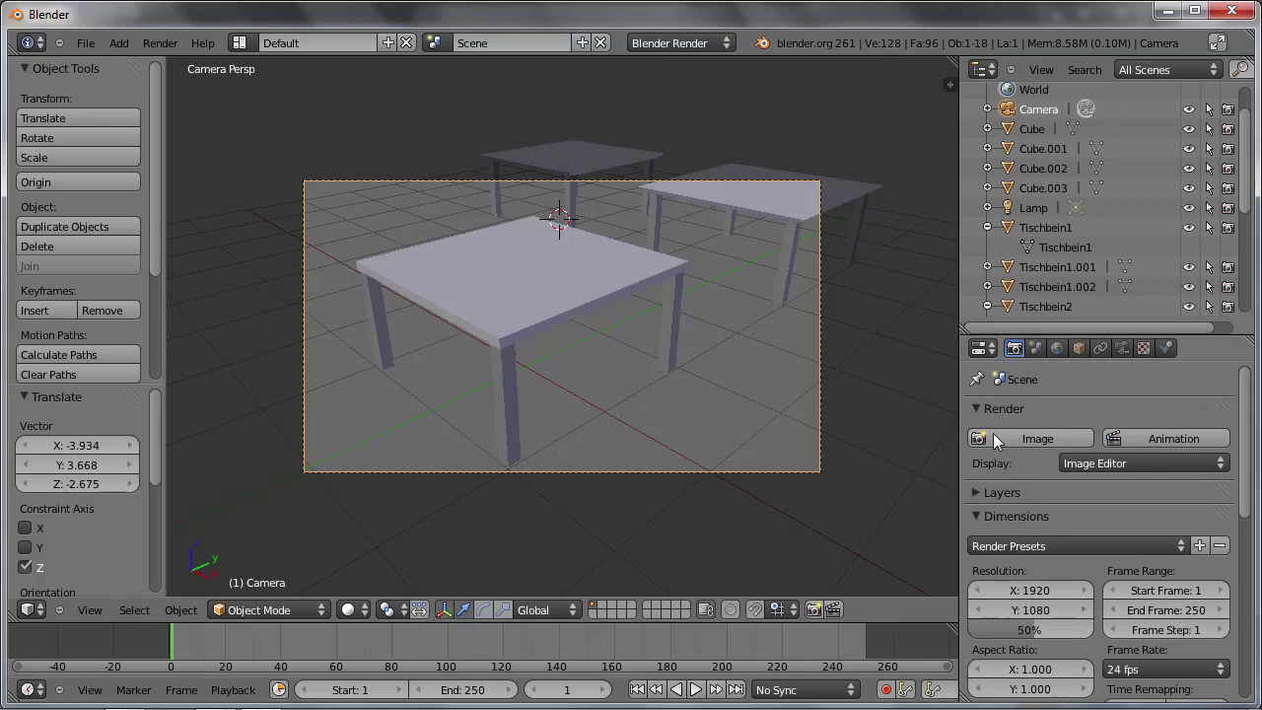
left_click(1018, 437)
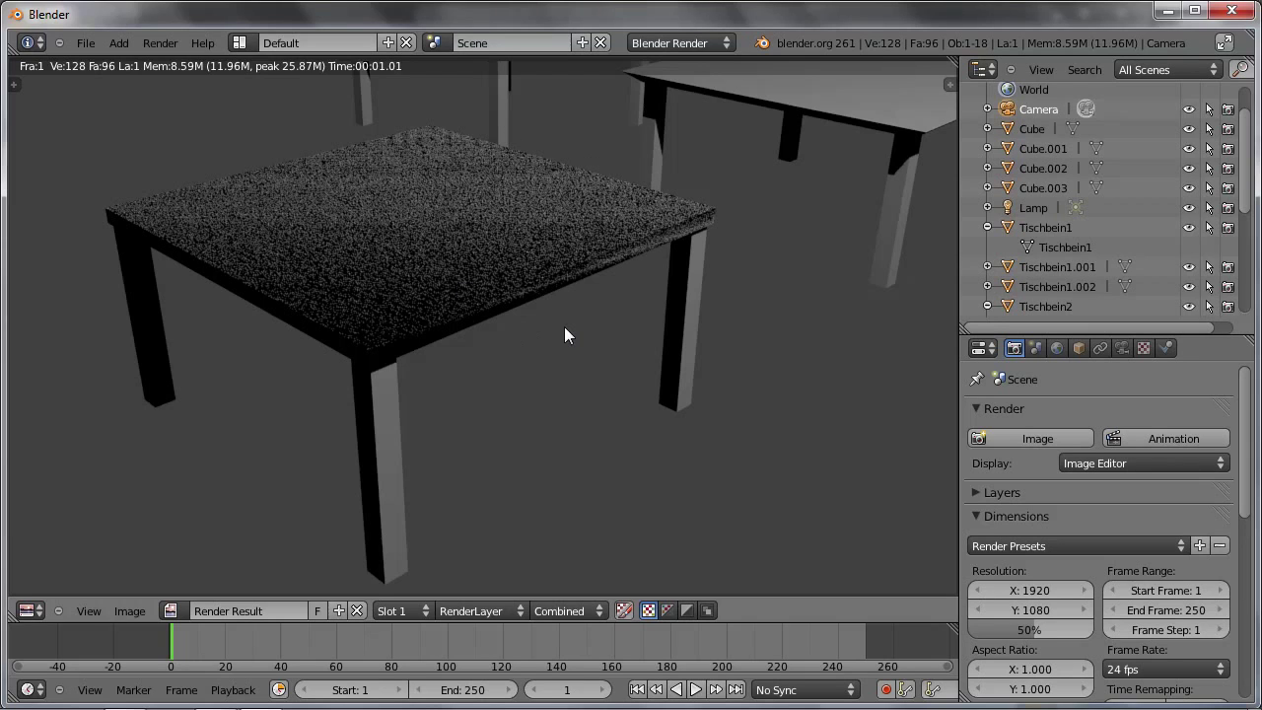
key("Escape")
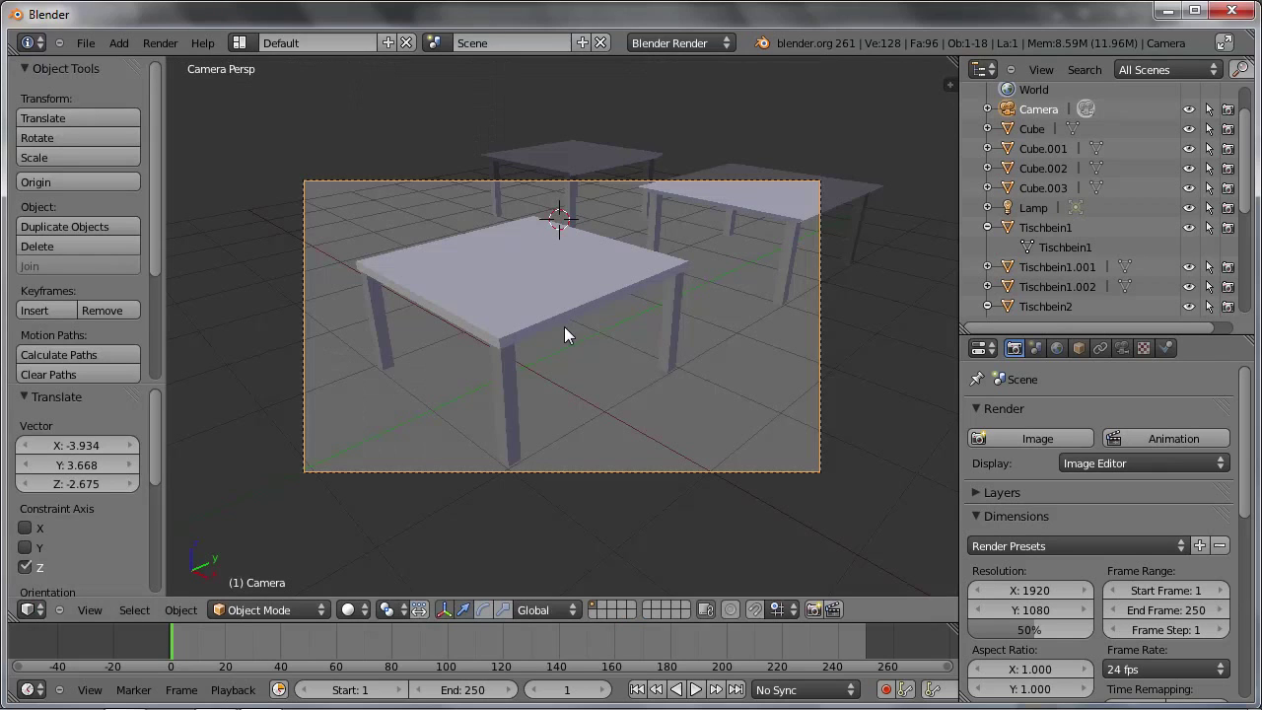
Select the front table top Cube.003 and delete it
right_click(561, 308)
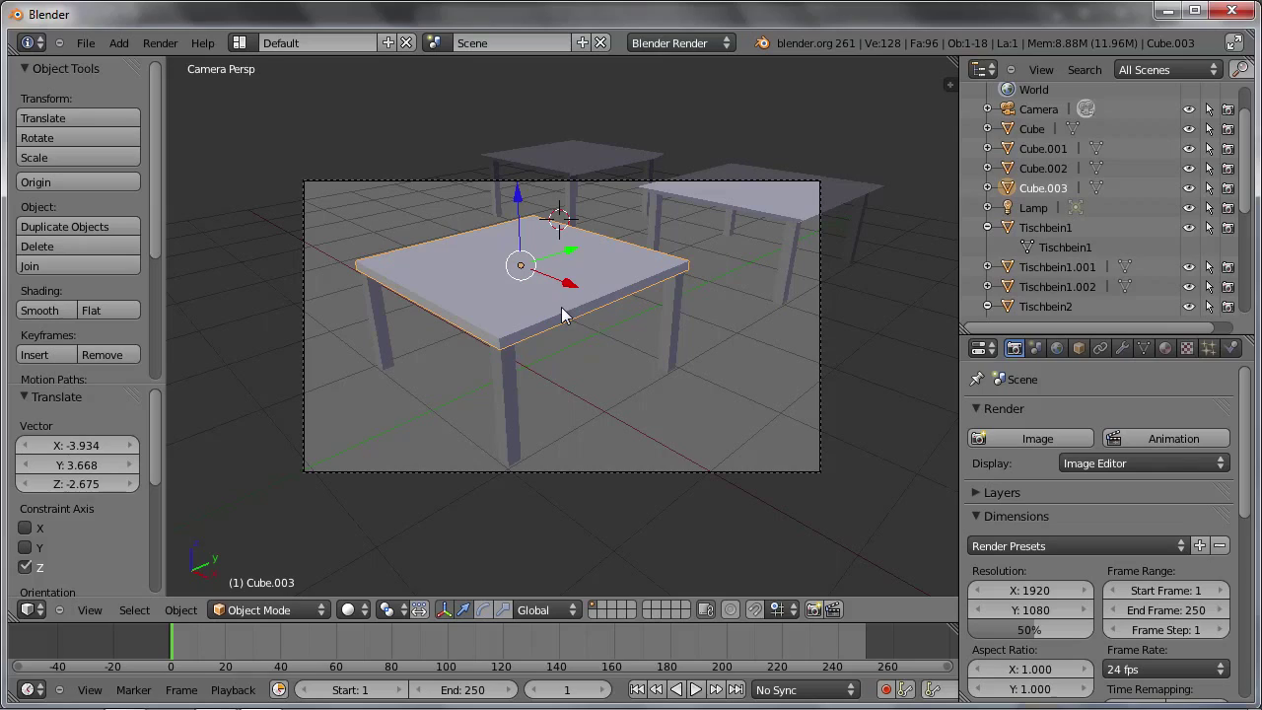
key("x")
left_click(561, 309)
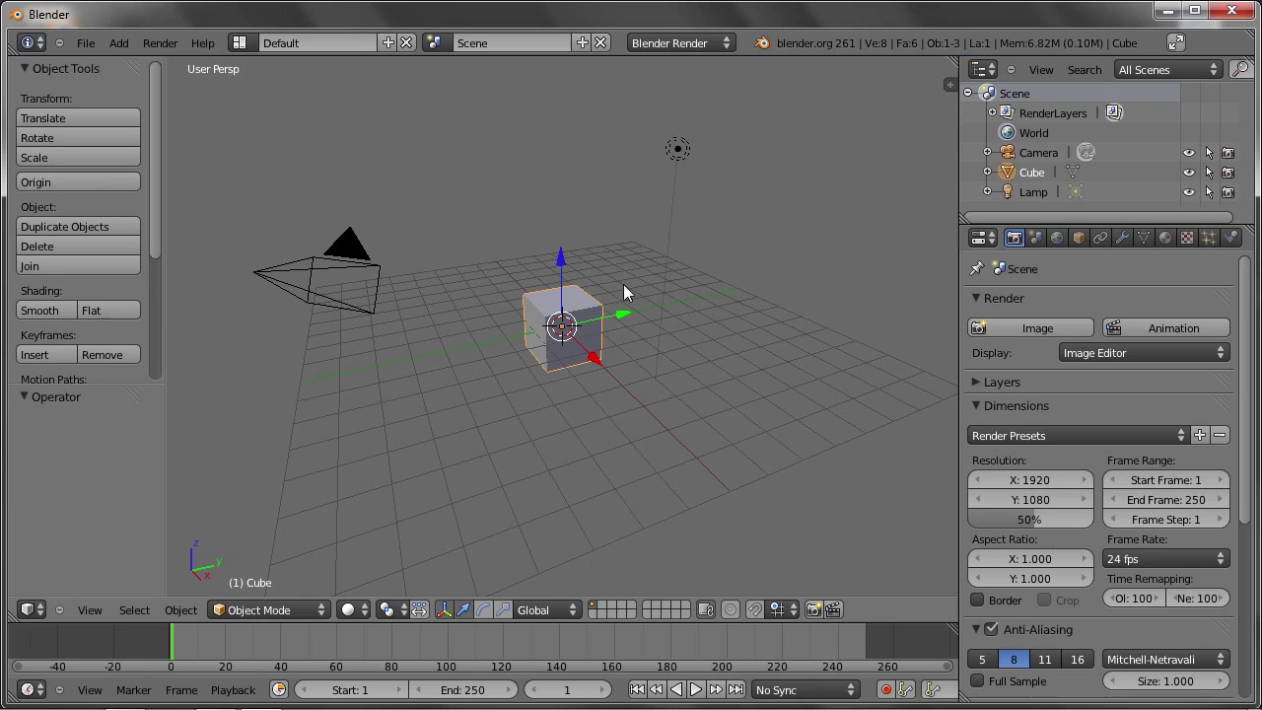
Move the cube along the Y axis
key("g")
key("y")
left_click(577, 323)
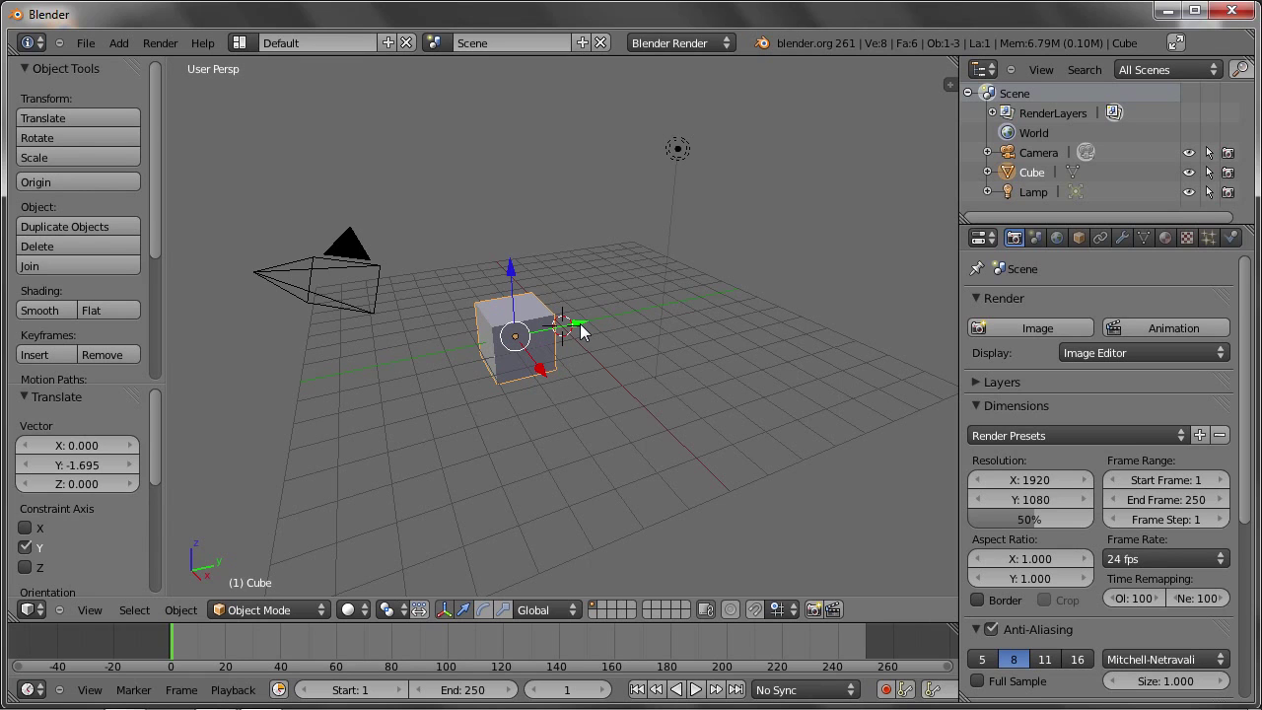
scroll(567, 331, "up", 2)
scroll(513, 340, "up", 2)
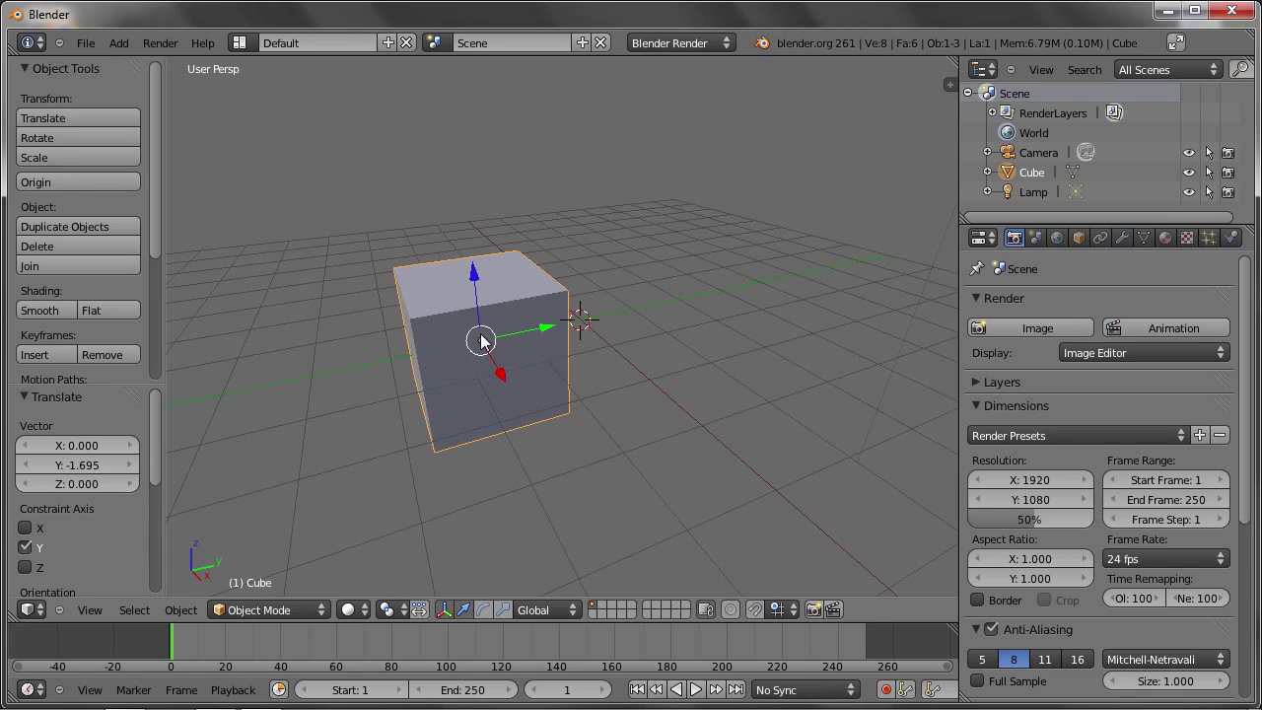
In Edit Mode, shrink the four top vertices to 0.708 and lower them along Z
key("Tab")
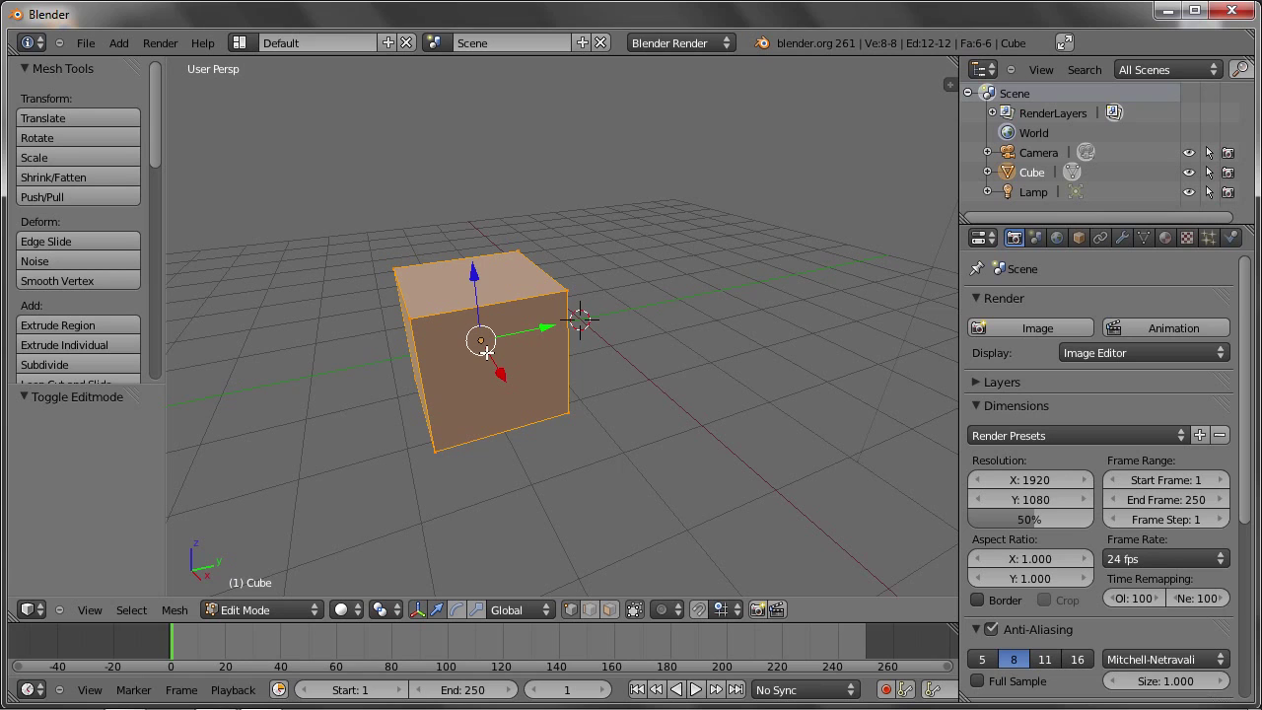
mouse_move(485, 341)
middle_mouse_down()
mouse_move(553, 326)
mouse_move(480, 333)
middle_mouse_up()
right_click(450, 318)
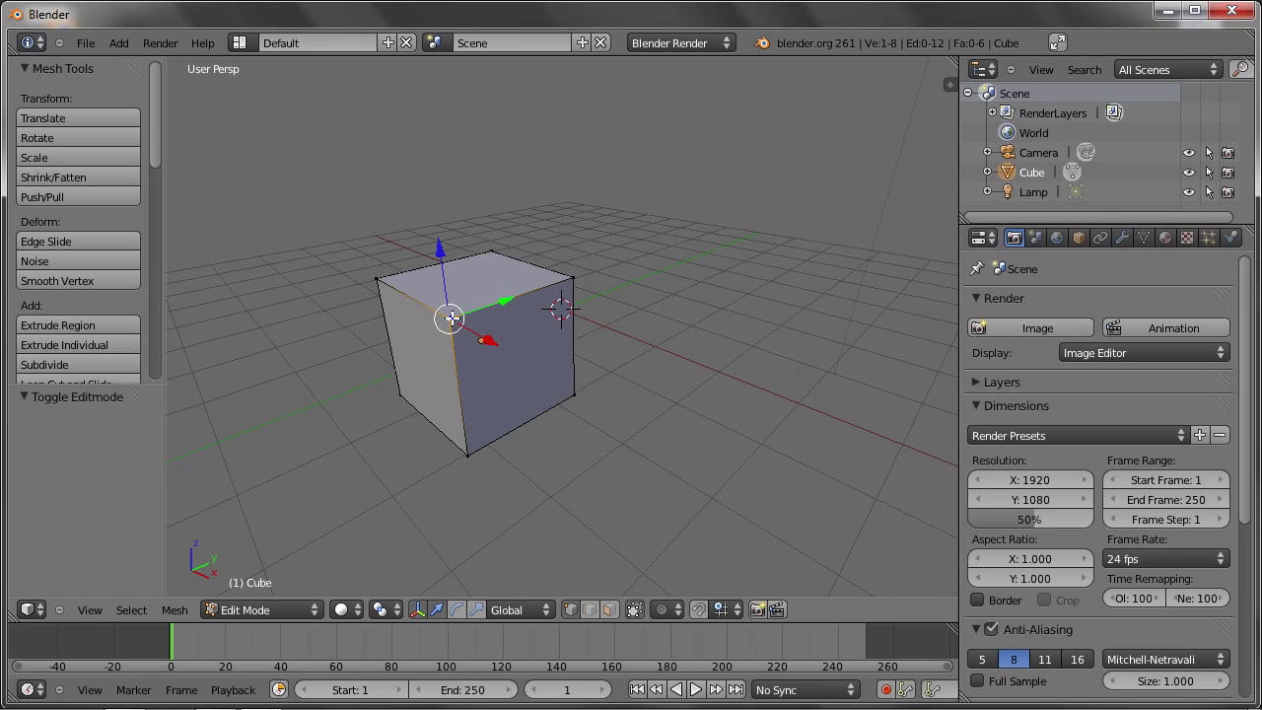
right_click(375, 281, "shift")
right_click(490, 253, "shift")
right_click(572, 277, "shift")
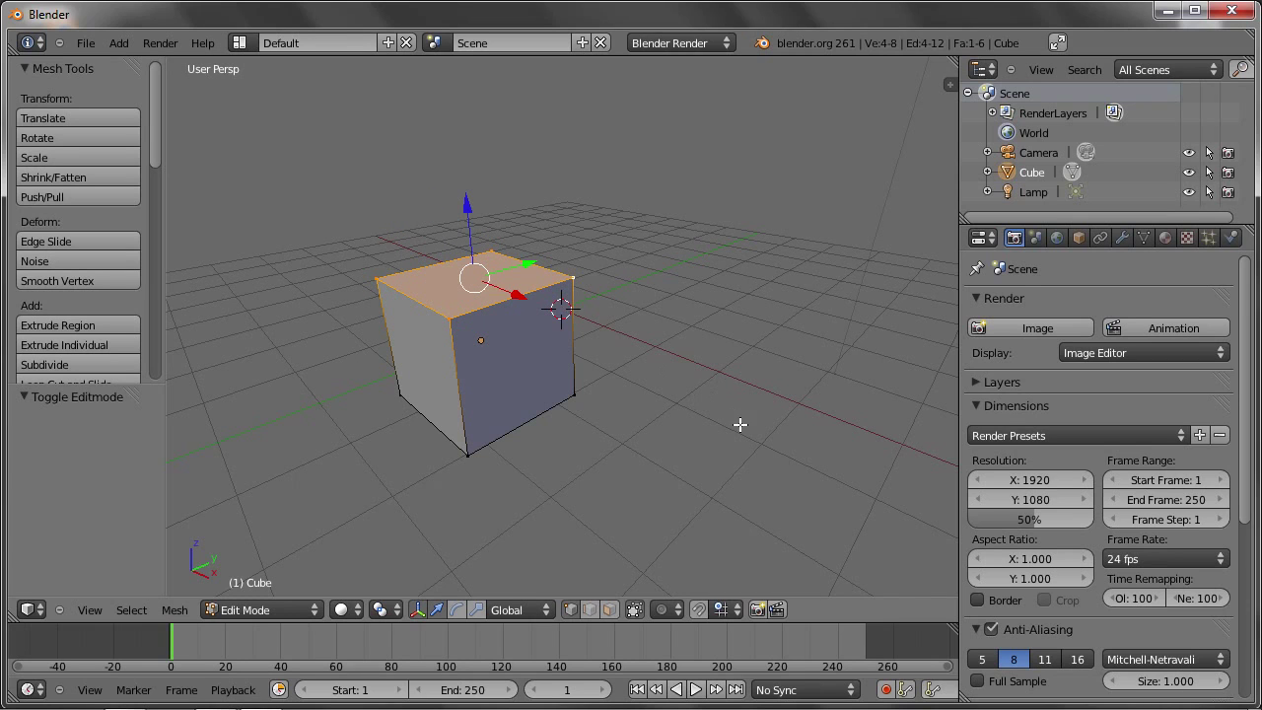
key("s")
left_click(674, 396)
key("g")
key("z")
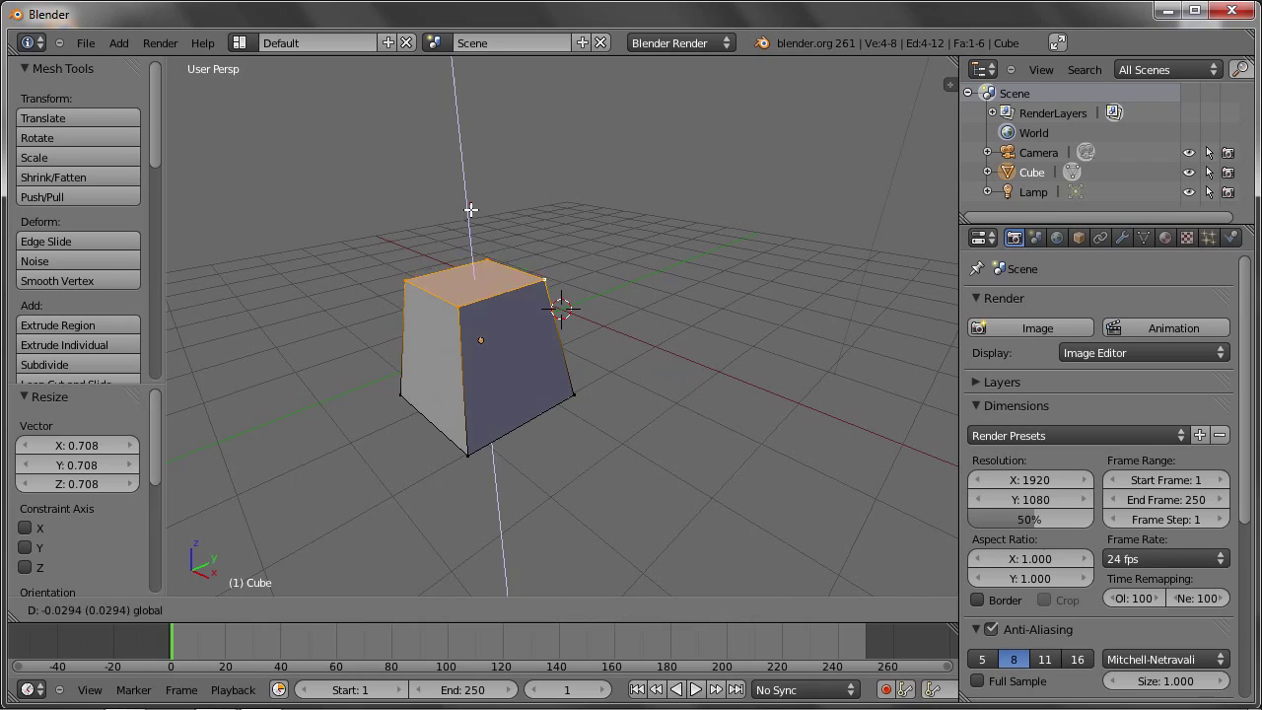
left_click(554, 284)
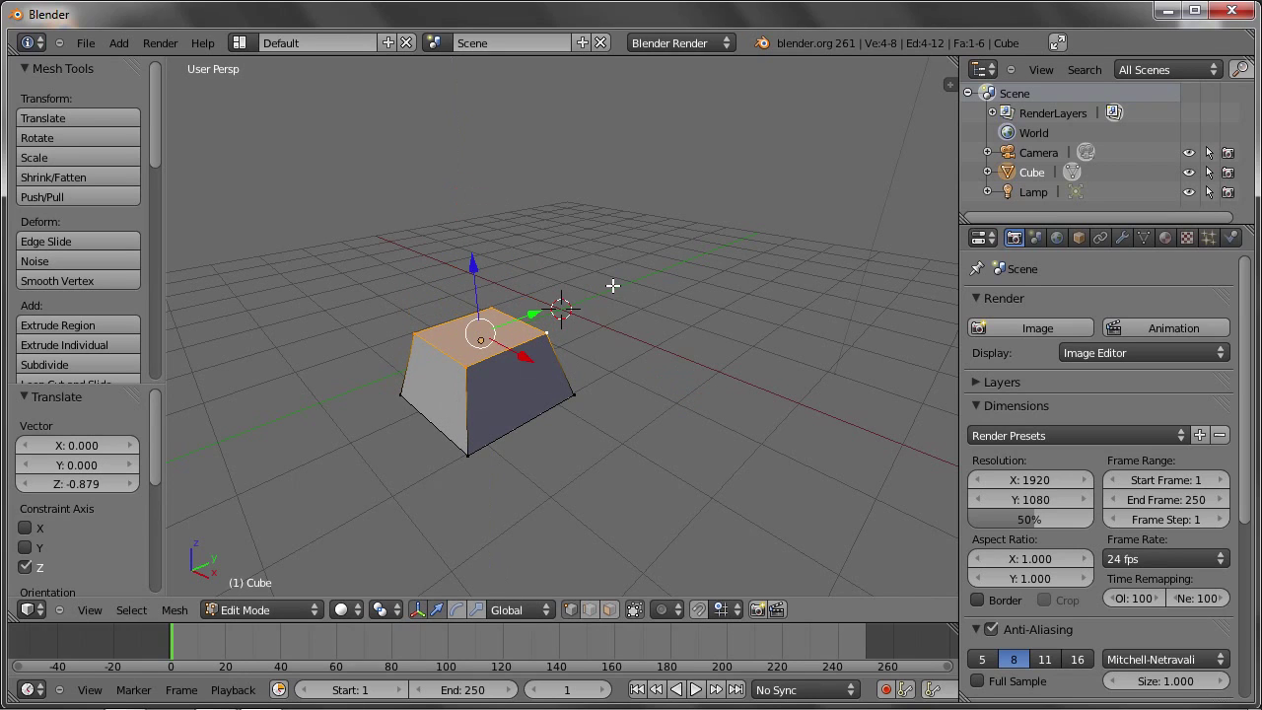
Scale the whole mesh up to 1.12 and bring up the mesh primitives list
key("a")
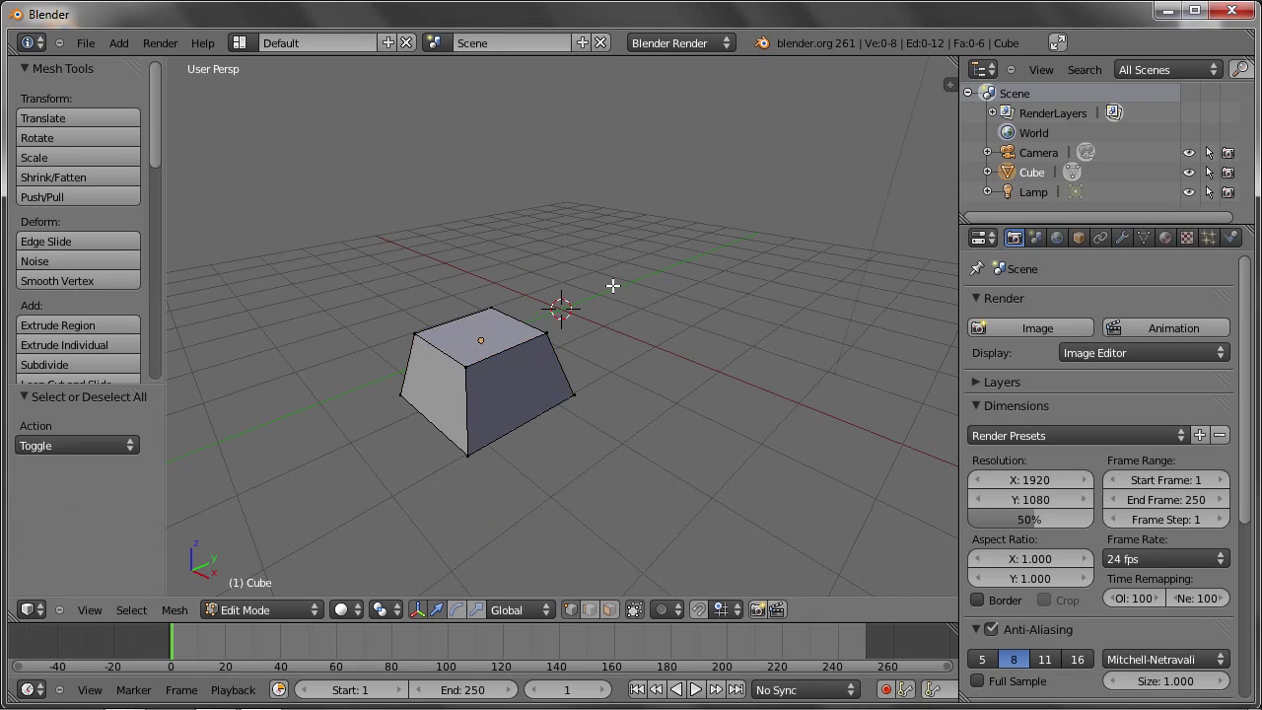
key("a")
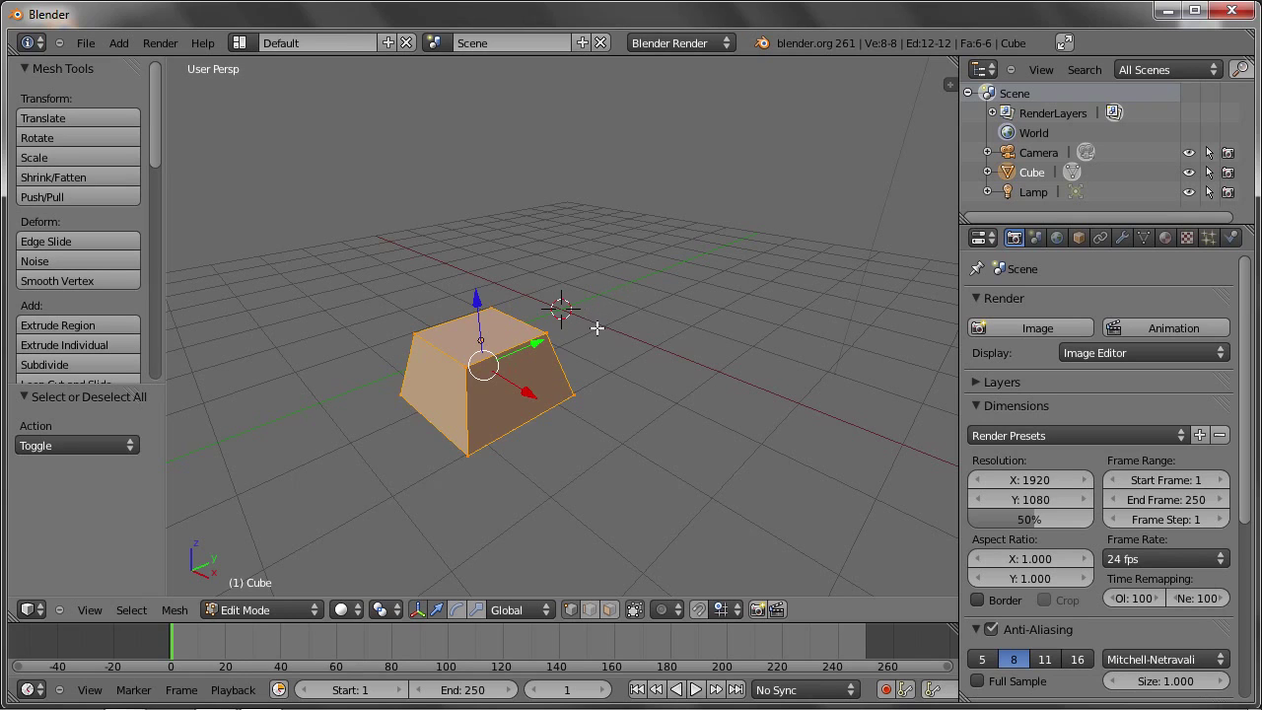
key("s")
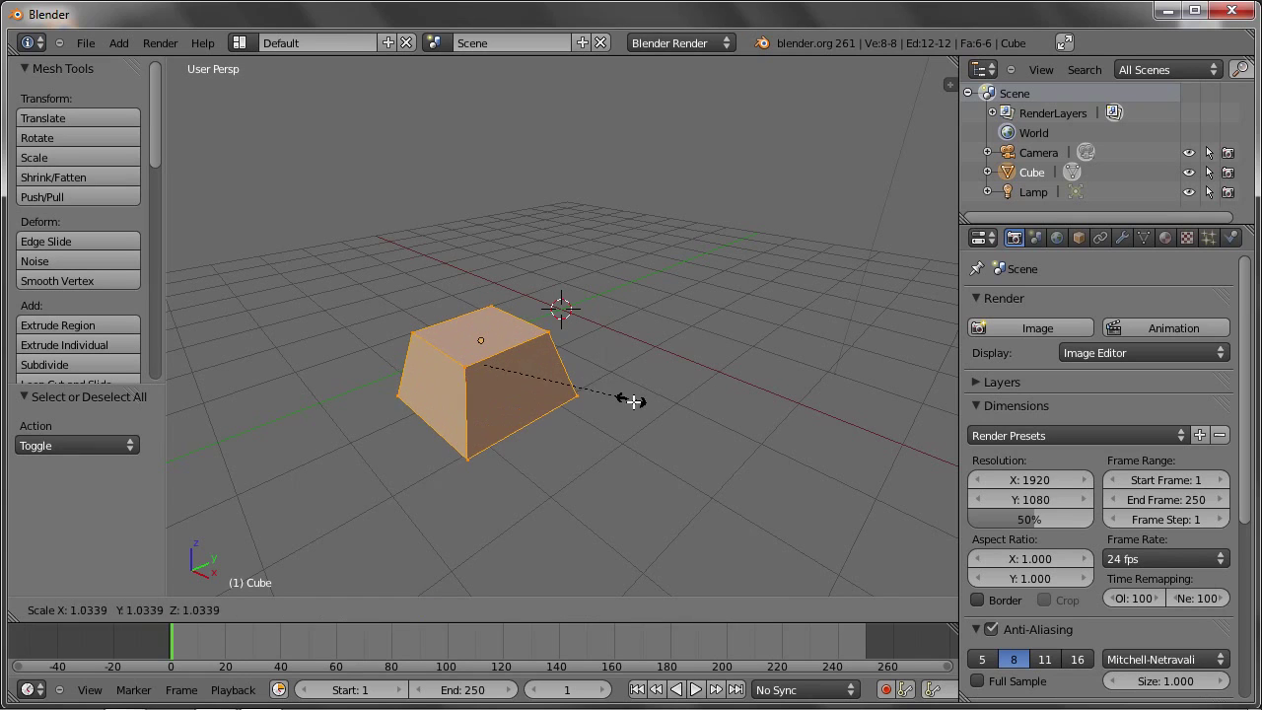
left_click(639, 404)
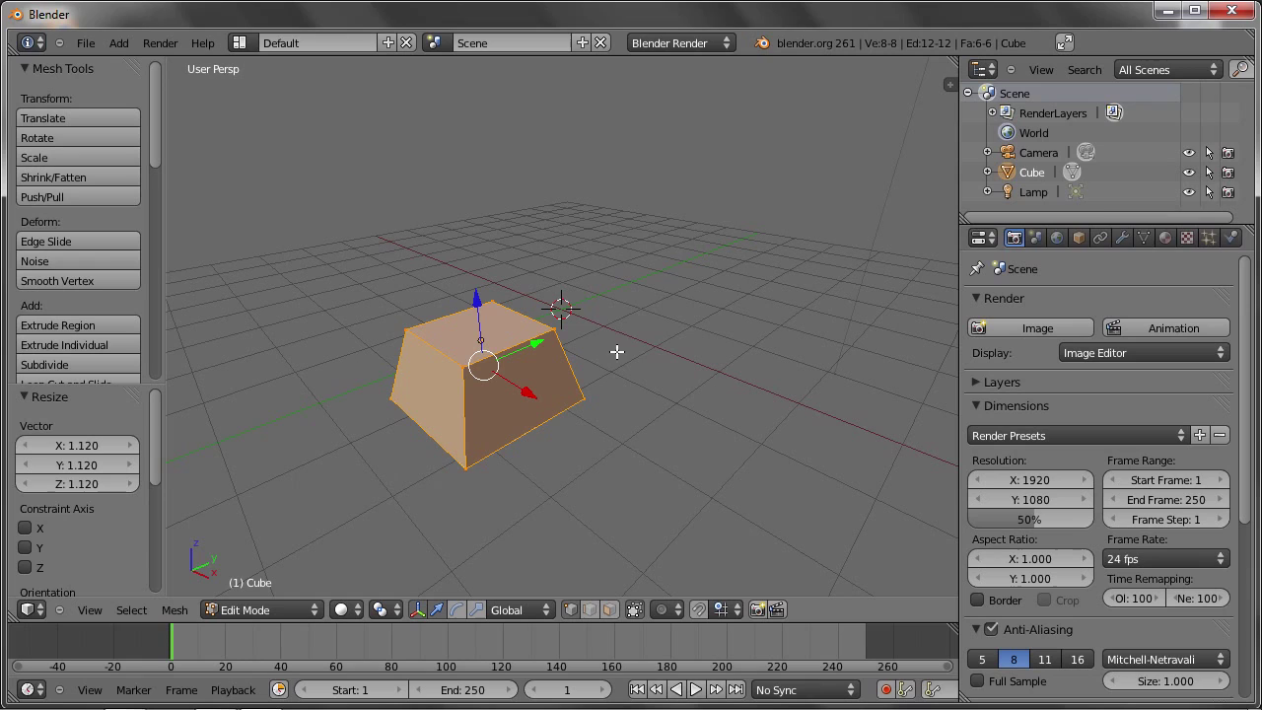
key("shift+a")
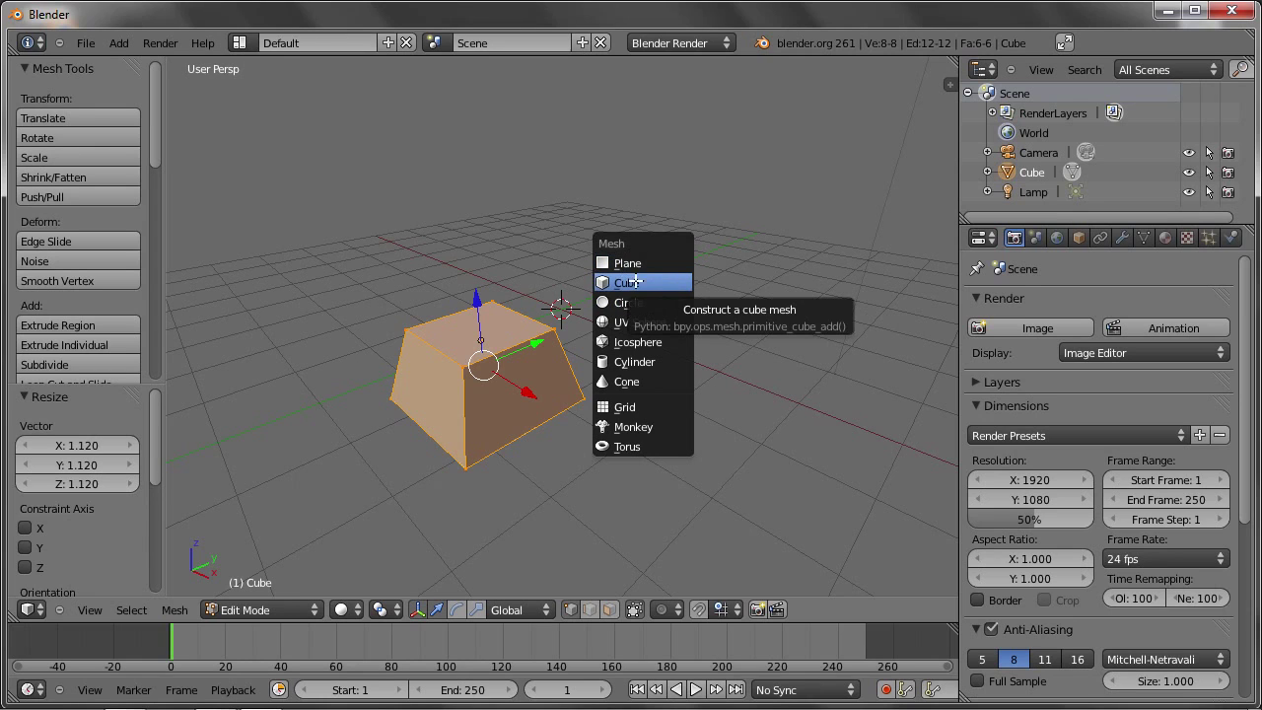
Add a second cube to the mesh beside the tapered block, then return to Object Mode
left_click(645, 283)
mouse_move(599, 296)
left_mouse_down()
mouse_move(710, 301)
mouse_move(794, 387)
left_mouse_up()
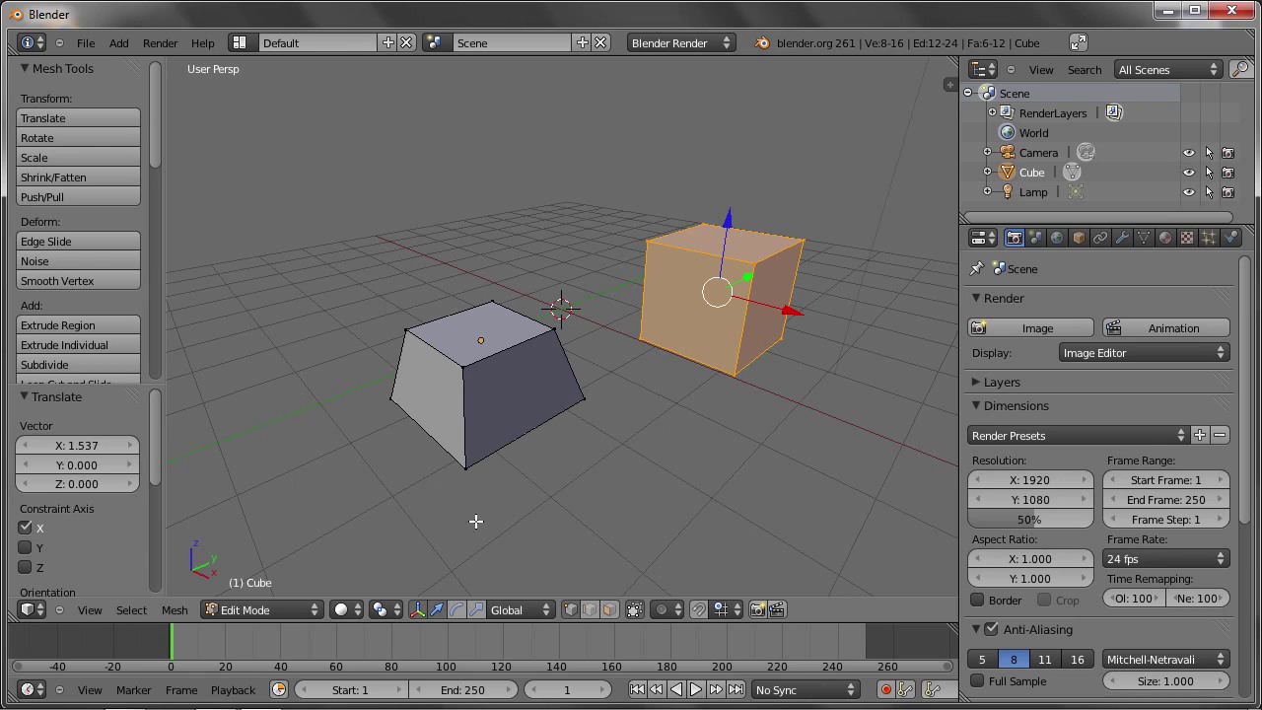
left_click(271, 611)
left_click(268, 587)
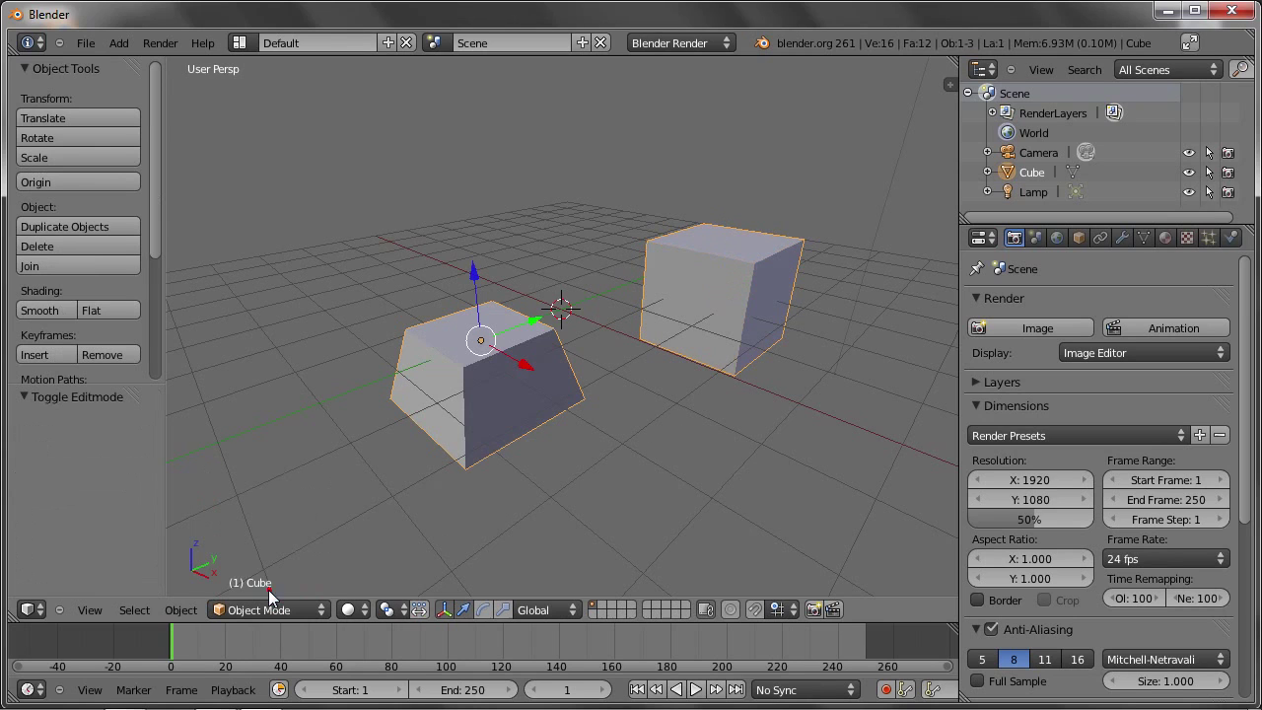
Shift the Cube object and rotate it about -40° around Z
right_click(706, 253)
mouse_move(519, 372)
left_mouse_down()
mouse_move(488, 301)
mouse_move(468, 335)
left_mouse_up()
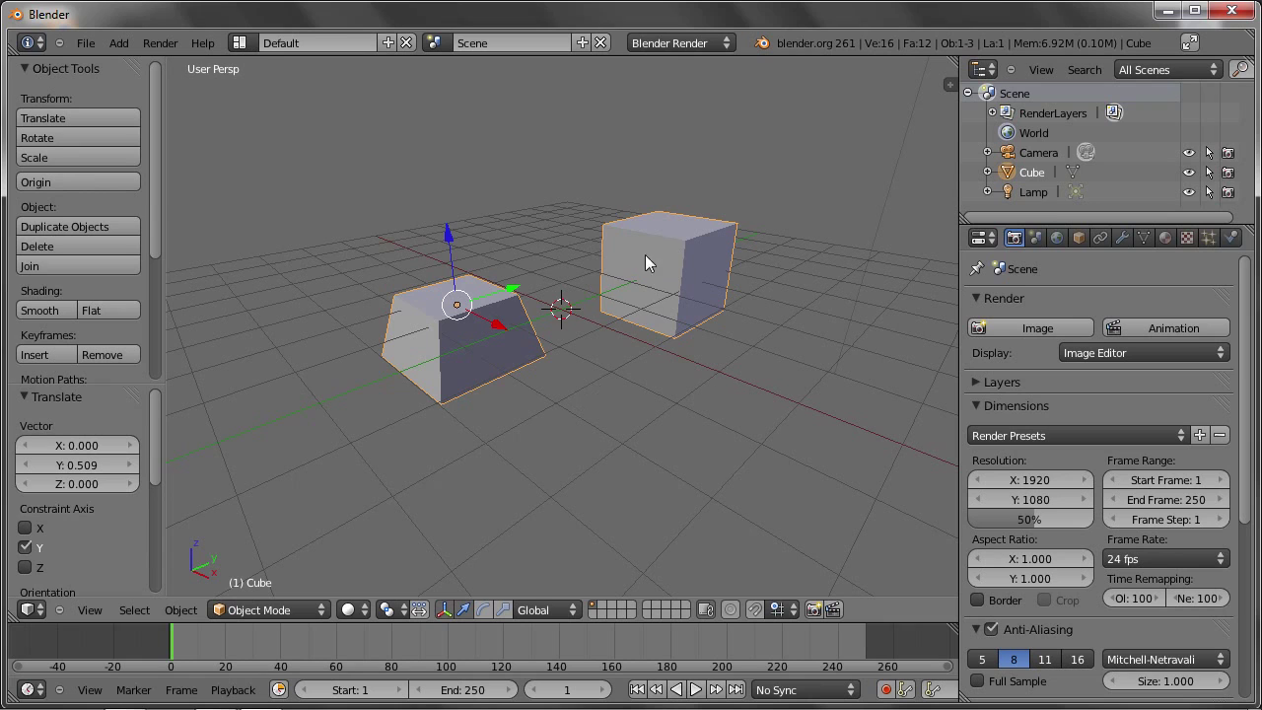
middle_click_drag(646, 255, 577, 379)
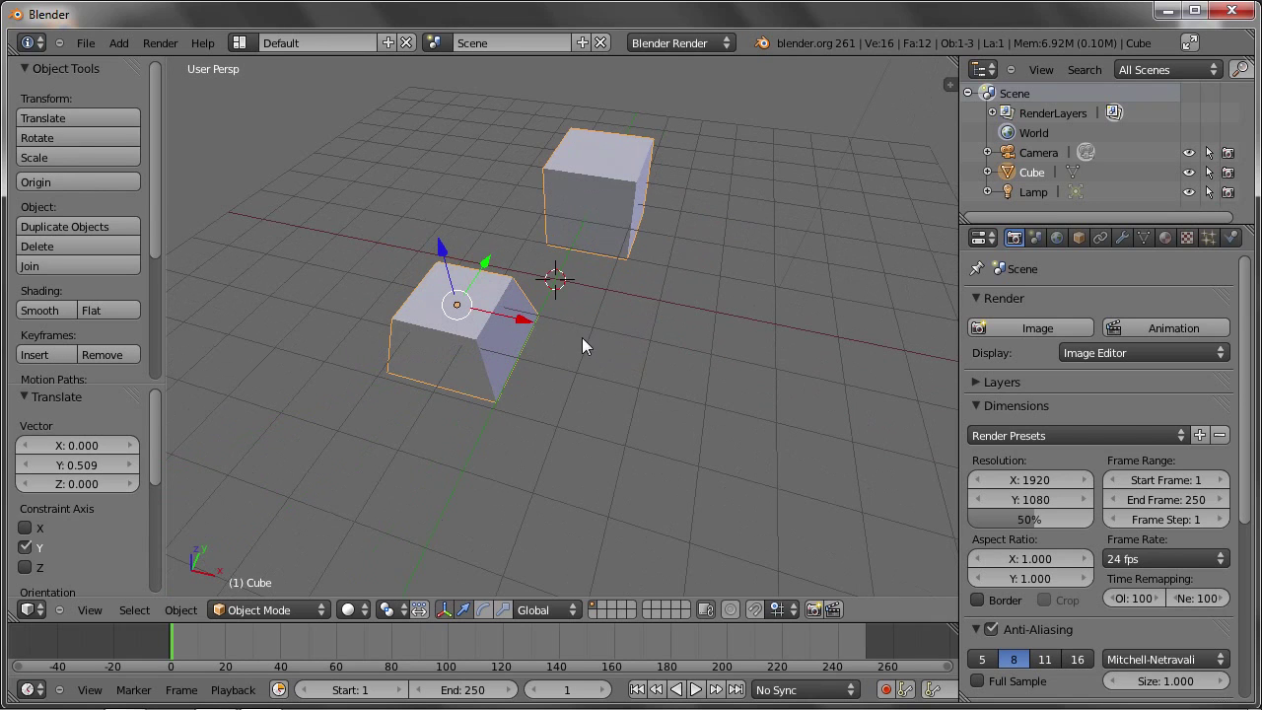
key("r")
key("z")
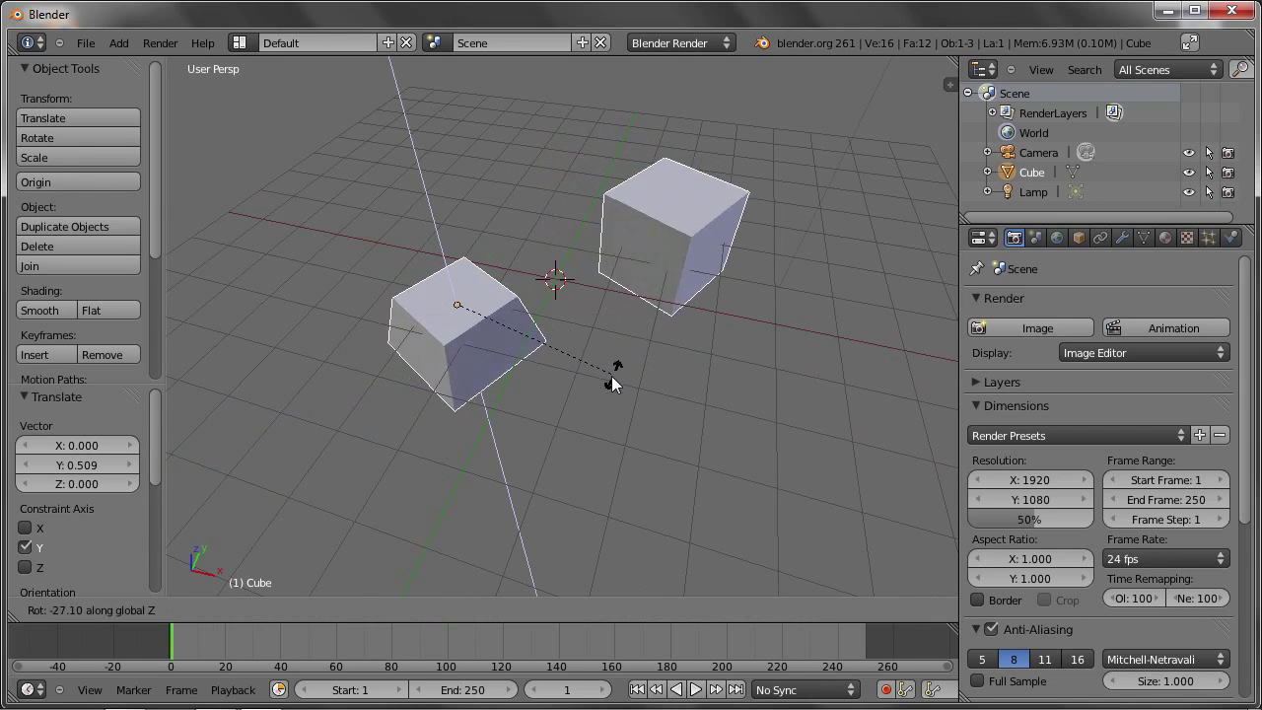
left_click(576, 395)
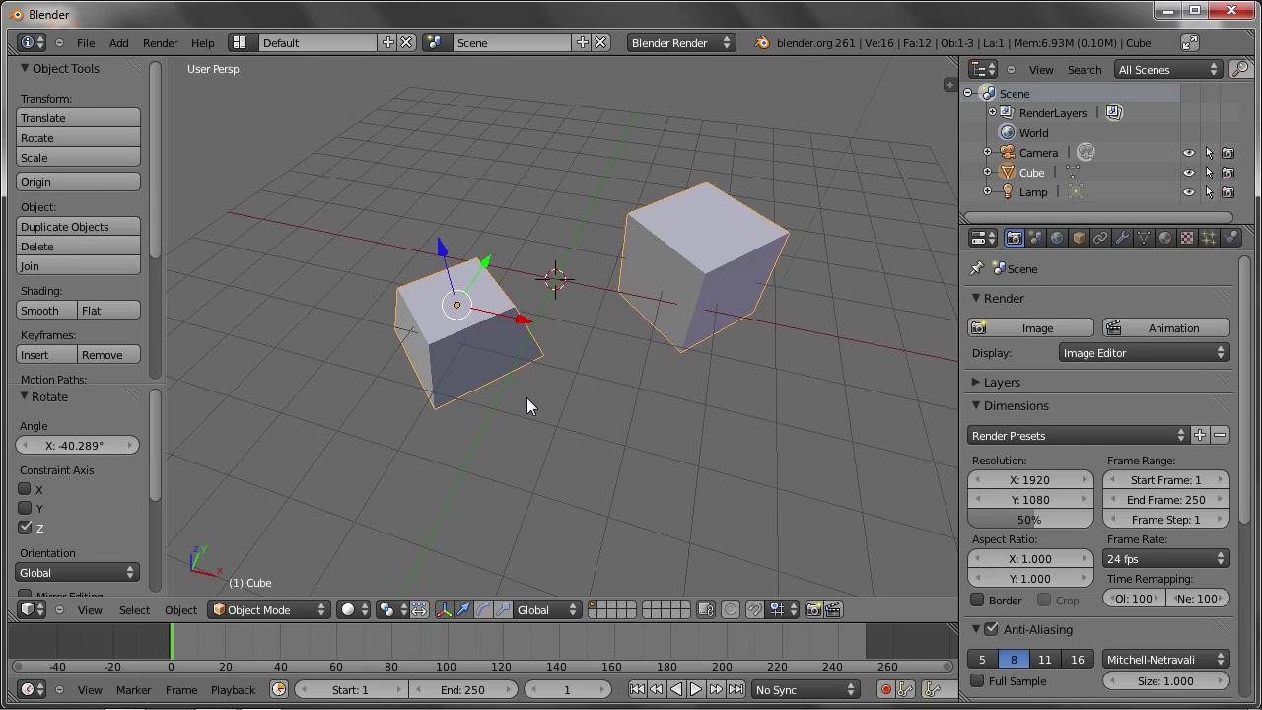
scroll(527, 397, "down", 2)
key("shift+a")
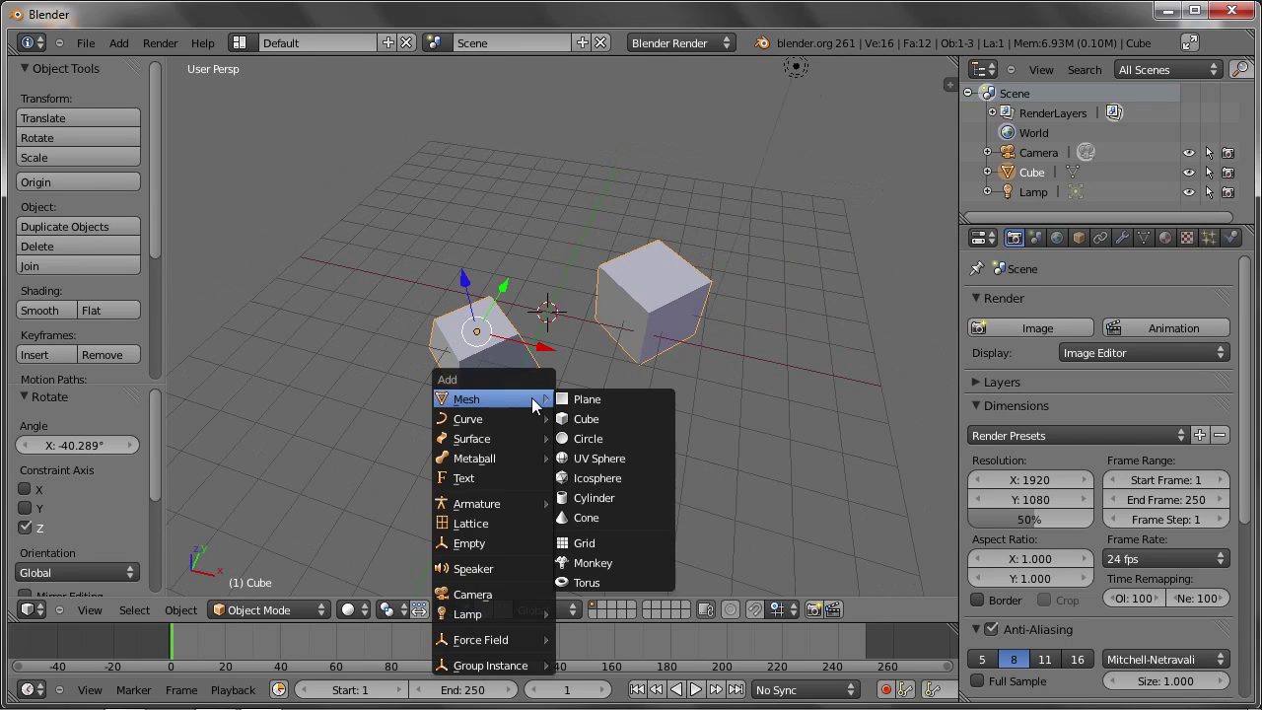
Add a separate cube, Cube.001, and move it 2.425 units along Y, away from the pair
left_click(587, 419)
left_click_drag(617, 329, 495, 300)
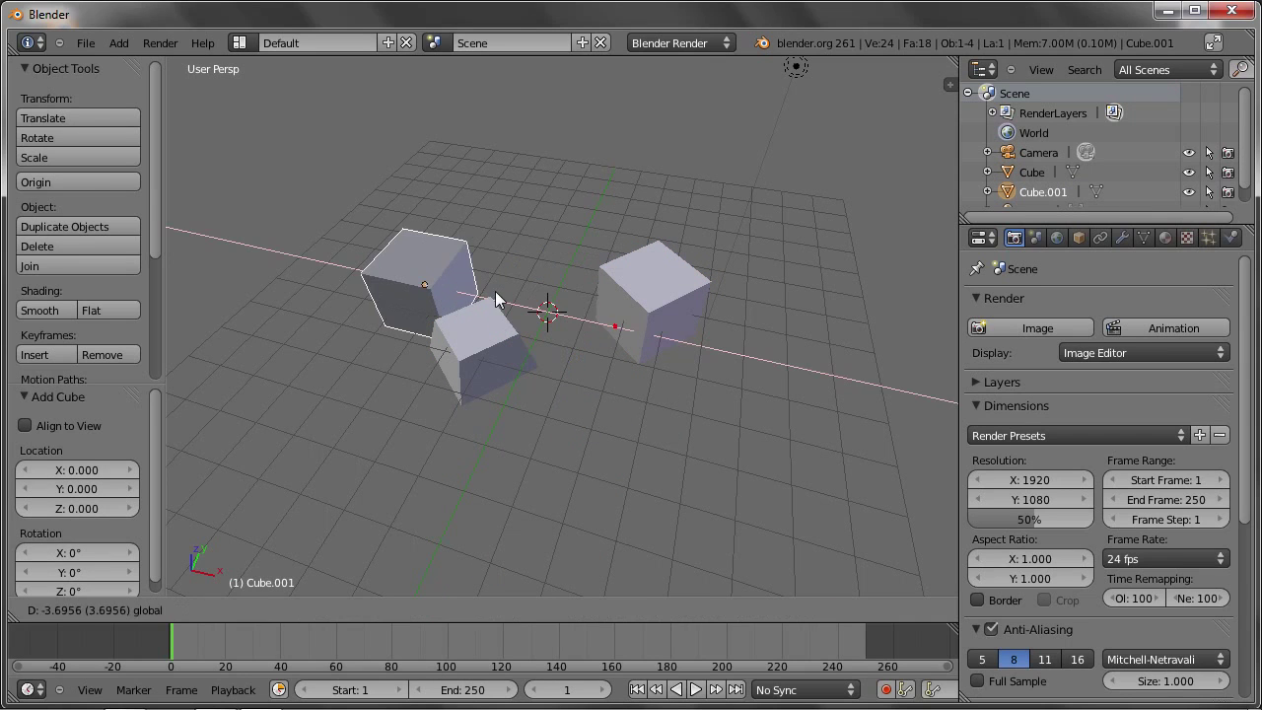
left_click_drag(453, 248, 492, 199)
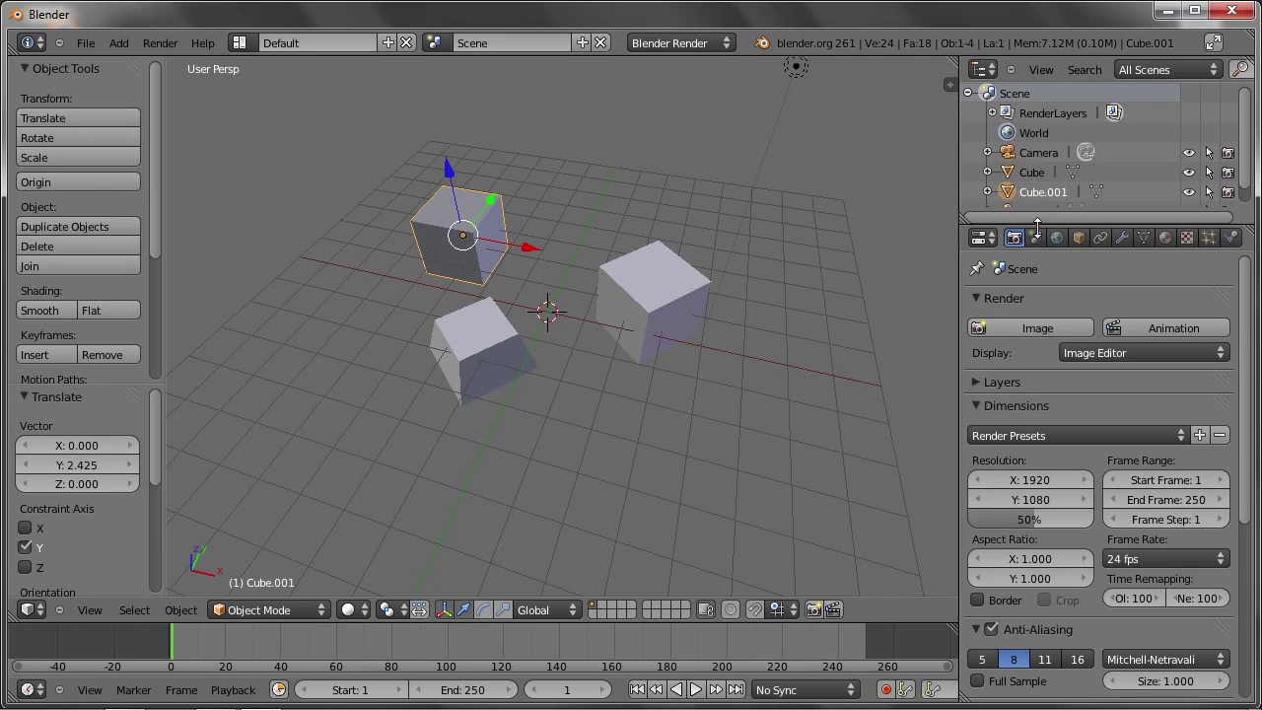
left_click_drag(1039, 225, 1038, 296)
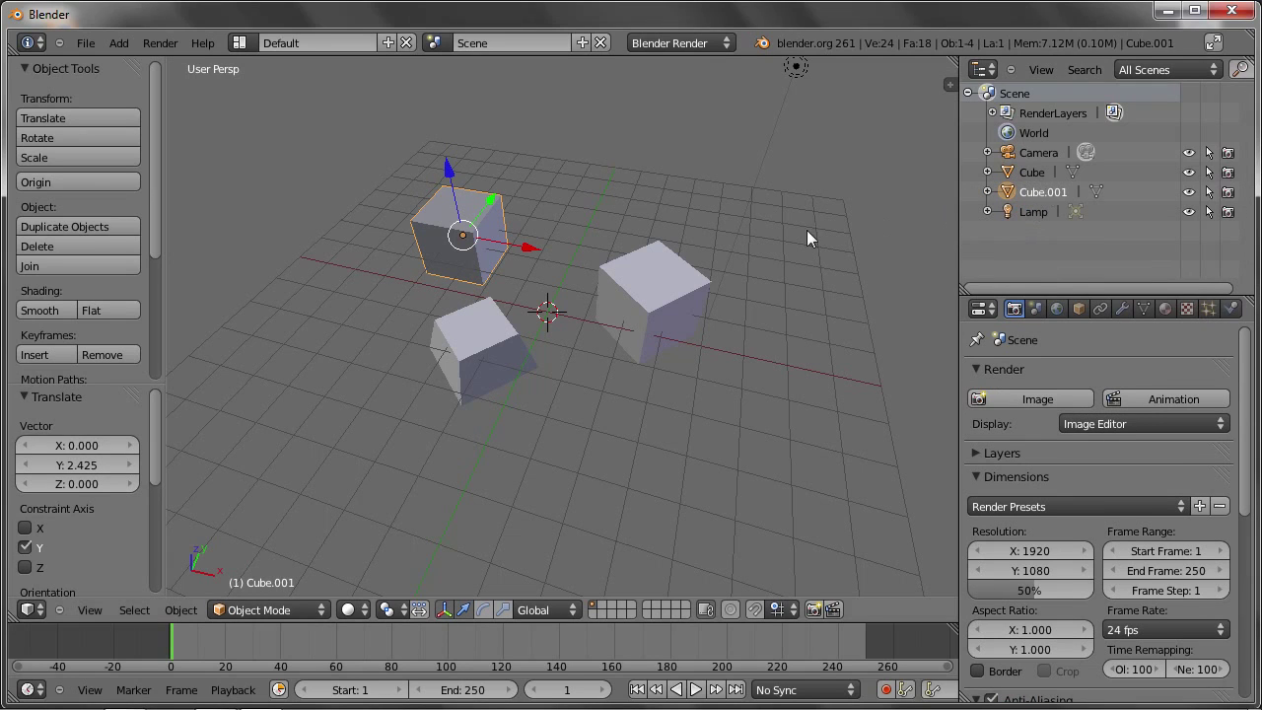
Select the tapered-block Cube object and enter Edit Mode
right_click(644, 274)
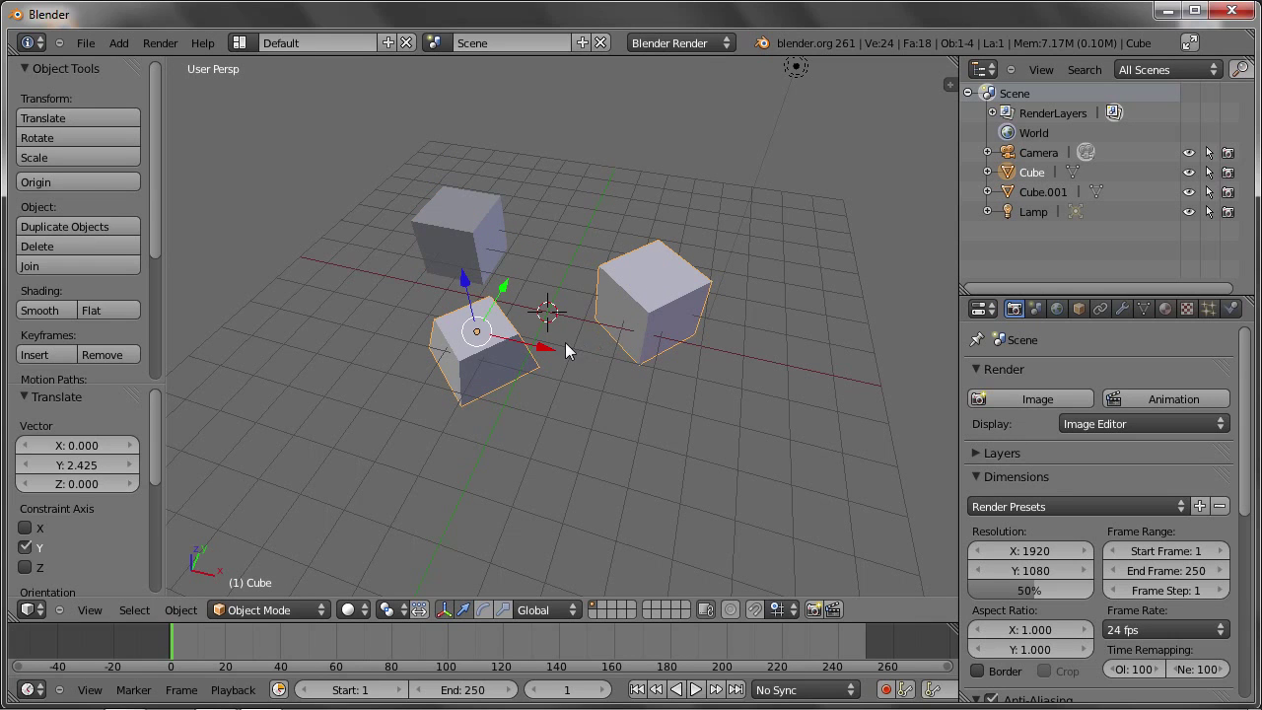
middle_click_drag(565, 342, 624, 330)
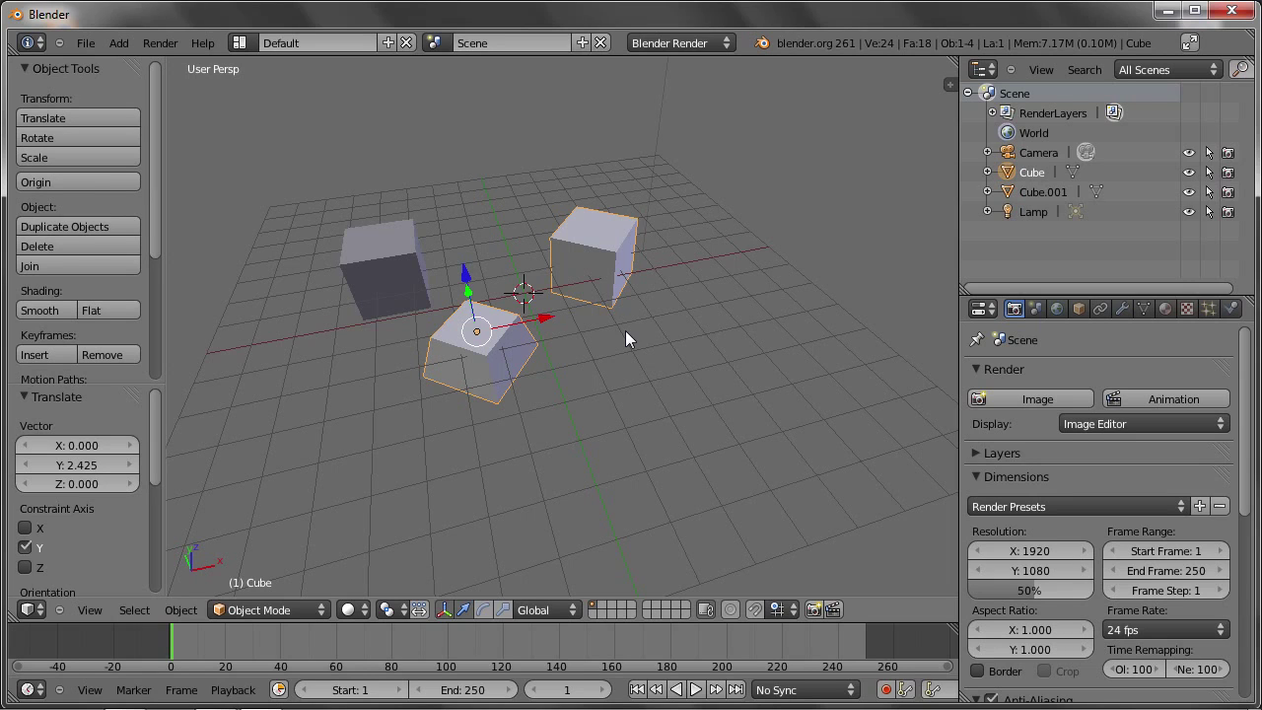
key("Tab")
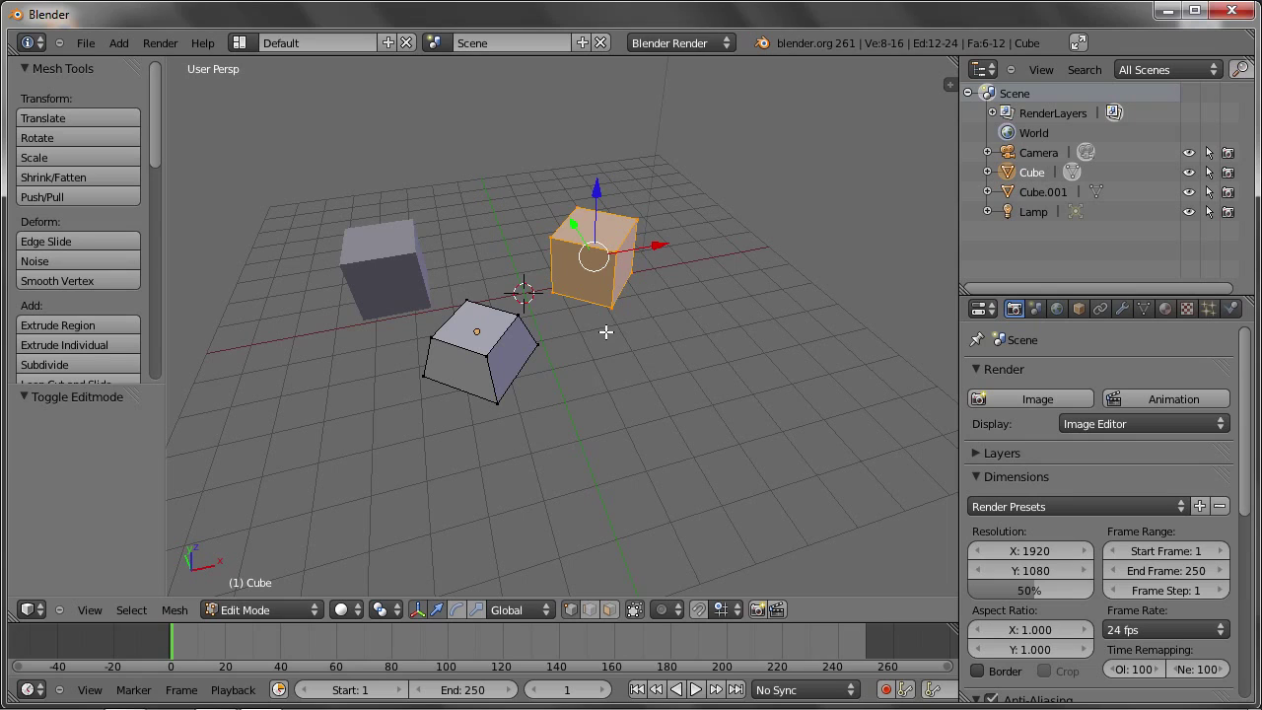
Add a 25-segment, 15-ring UV sphere and move it right of the cubes along X and Y
key("shift+a")
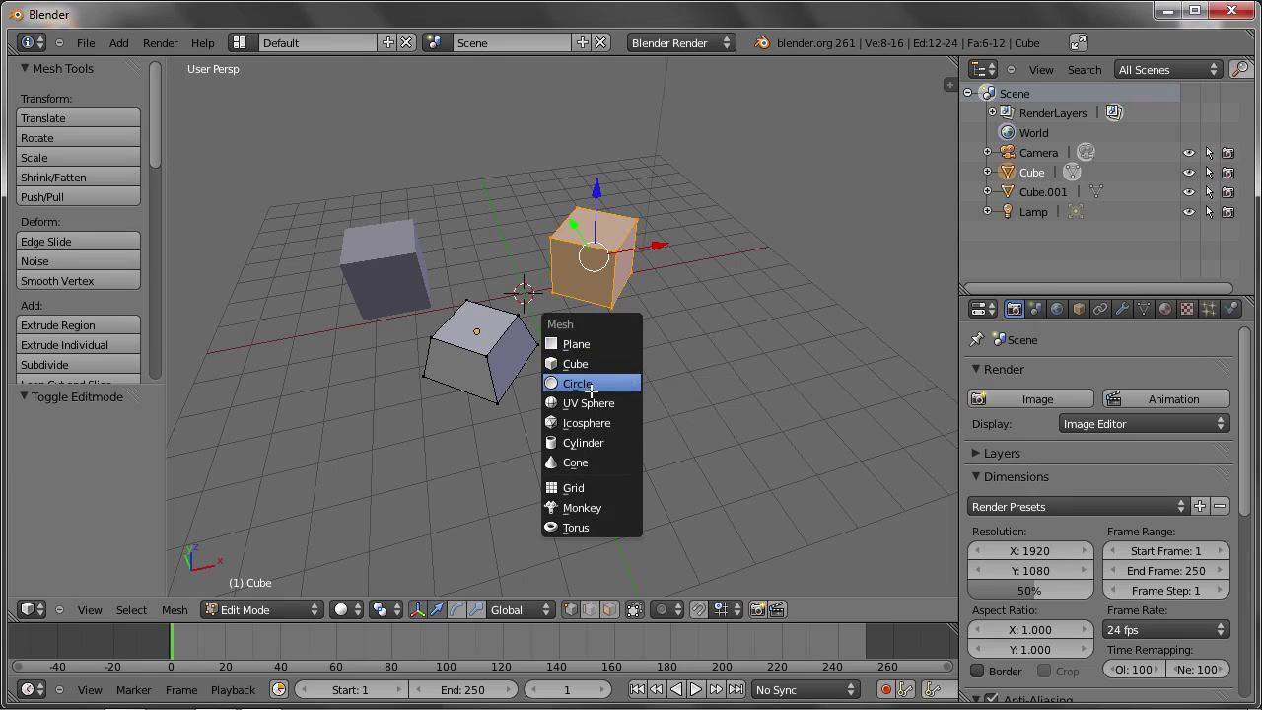
left_click(598, 404)
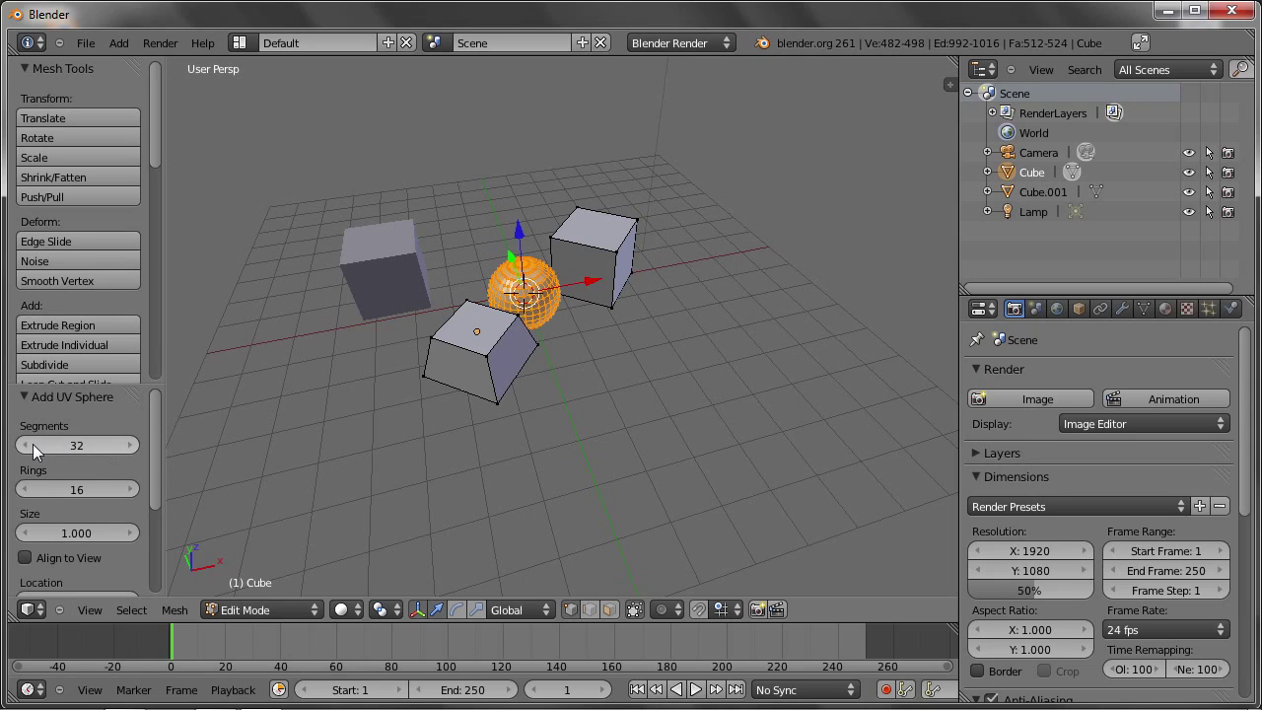
left_click_drag(41, 450, 32, 444)
left_click(31, 486)
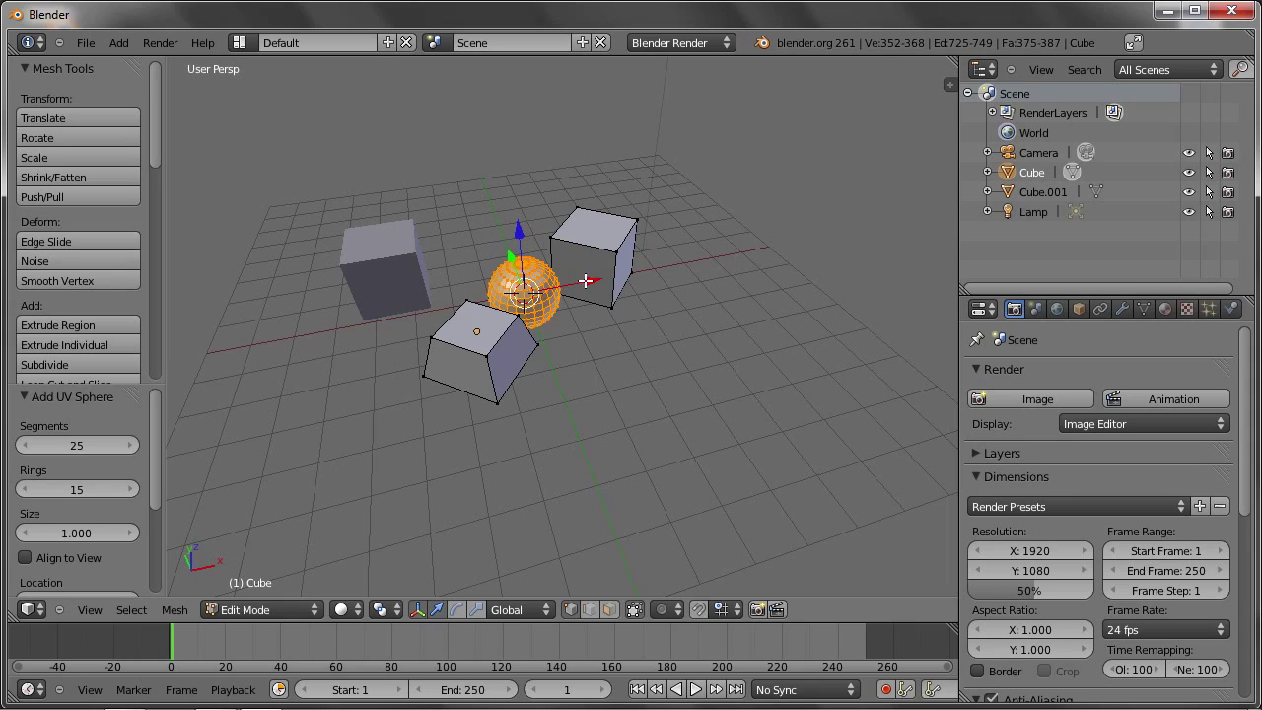
key("g")
key("x")
left_click(693, 238)
key("g")
key("y")
left_click(850, 343)
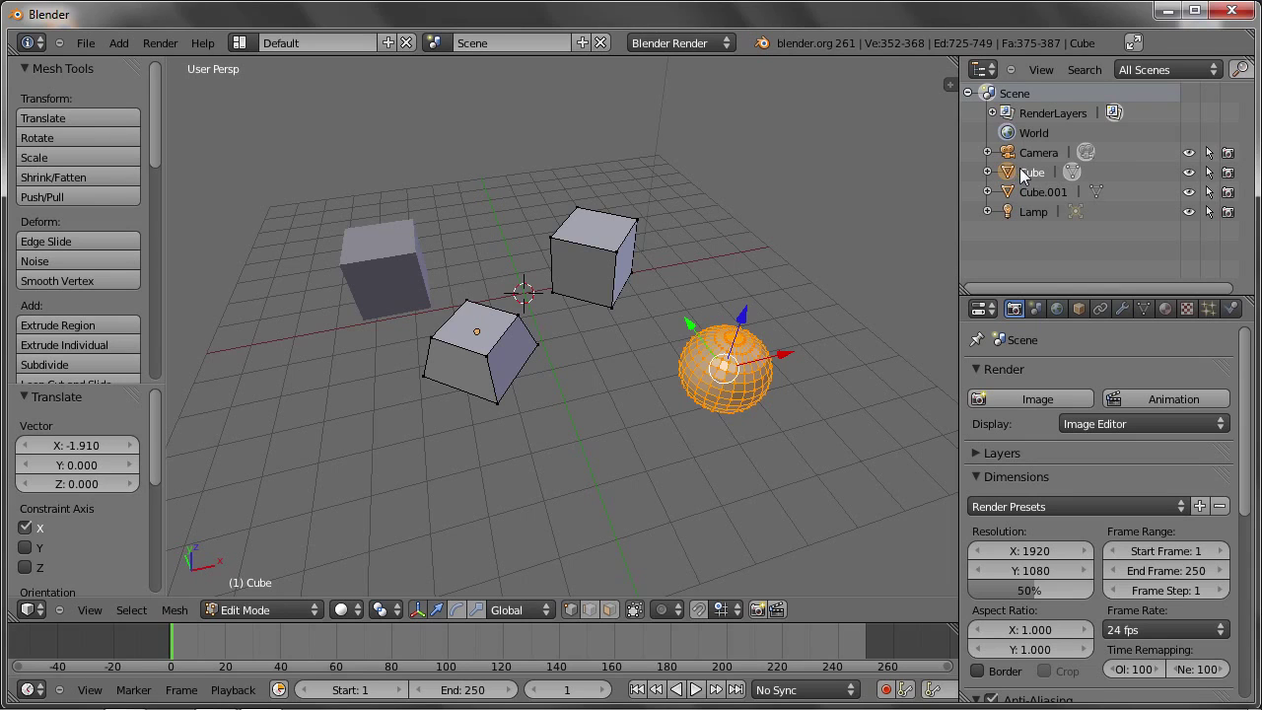
Select vertices on the right cube and the sphere, then return to Object Mode
left_click(987, 172)
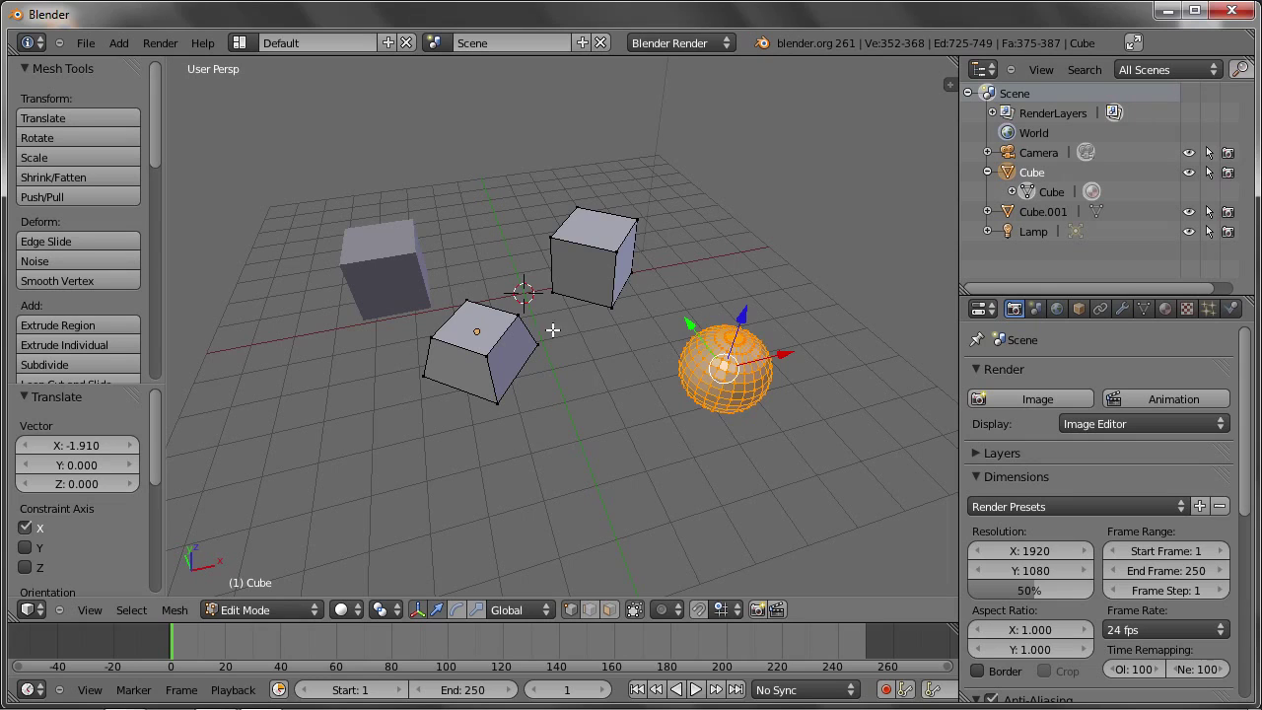
right_click(617, 254)
right_click(614, 298)
right_click(633, 274)
right_click(705, 346)
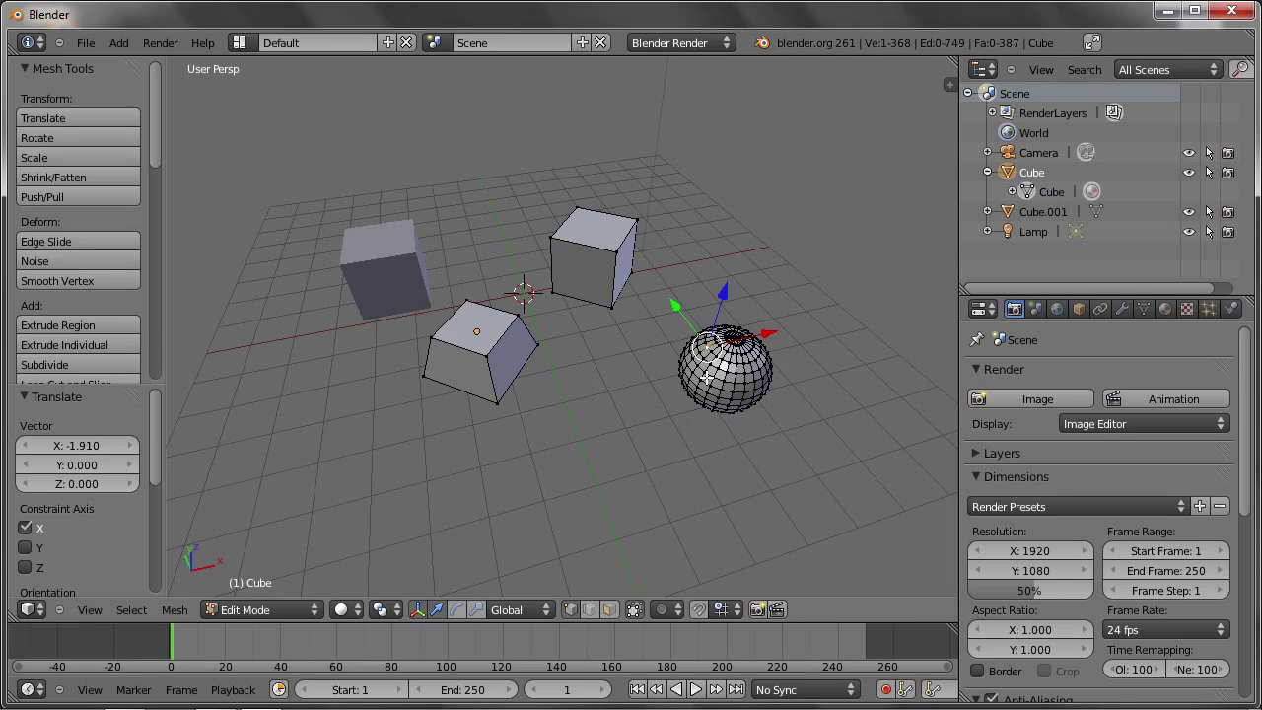
key("Tab")
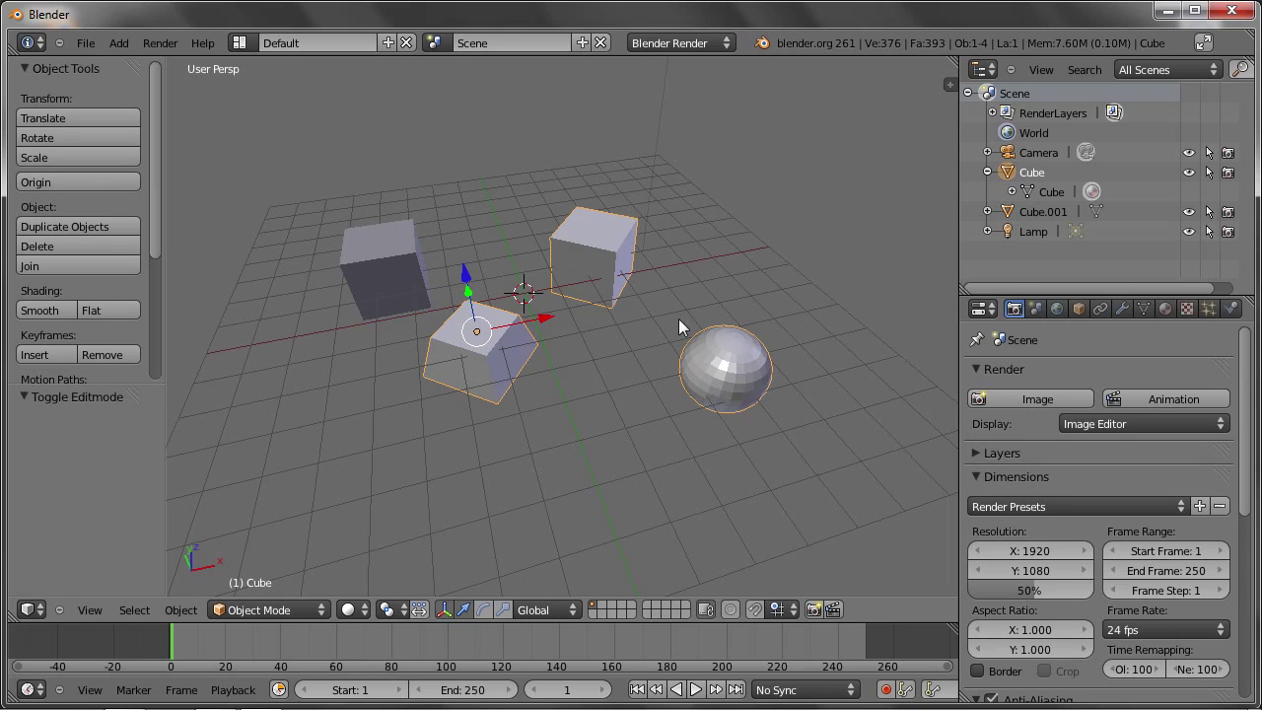
Move the Cube object along Y to -2.126
mouse_move(483, 335)
middle_mouse_down()
mouse_move(522, 393)
mouse_move(566, 411)
mouse_move(624, 384)
middle_mouse_up()
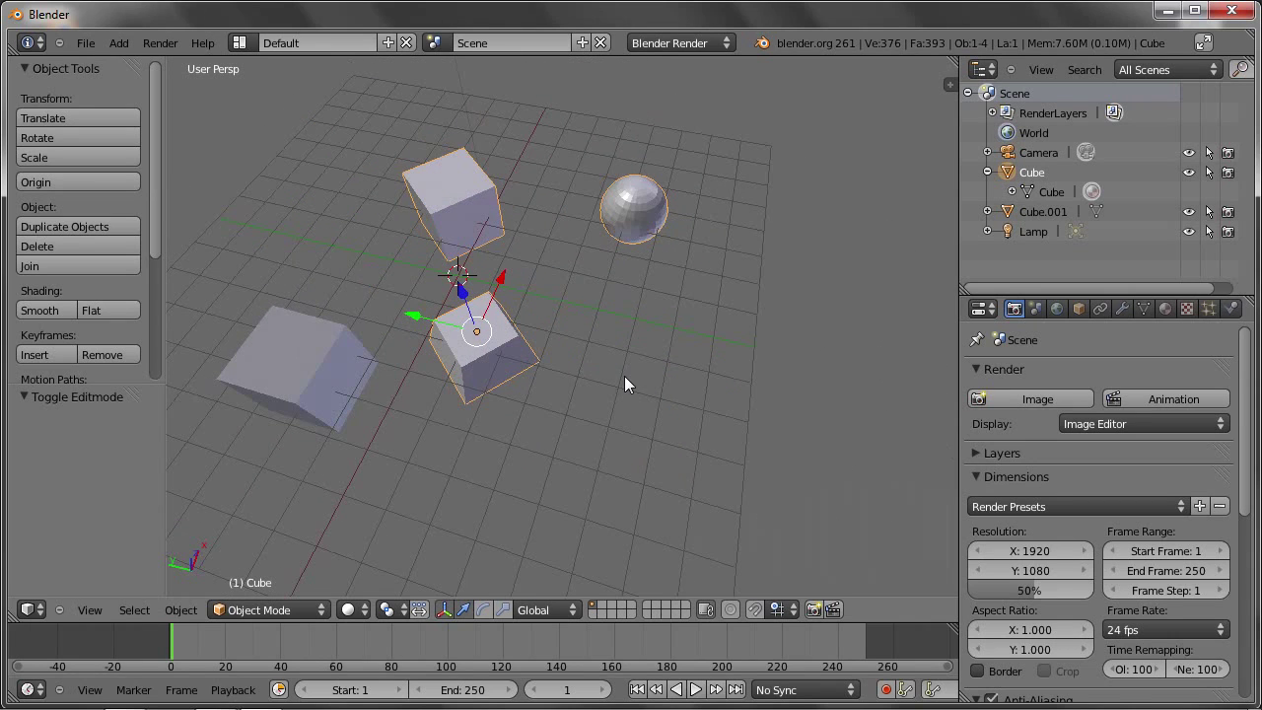
middle_click_drag(548, 271, 564, 361)
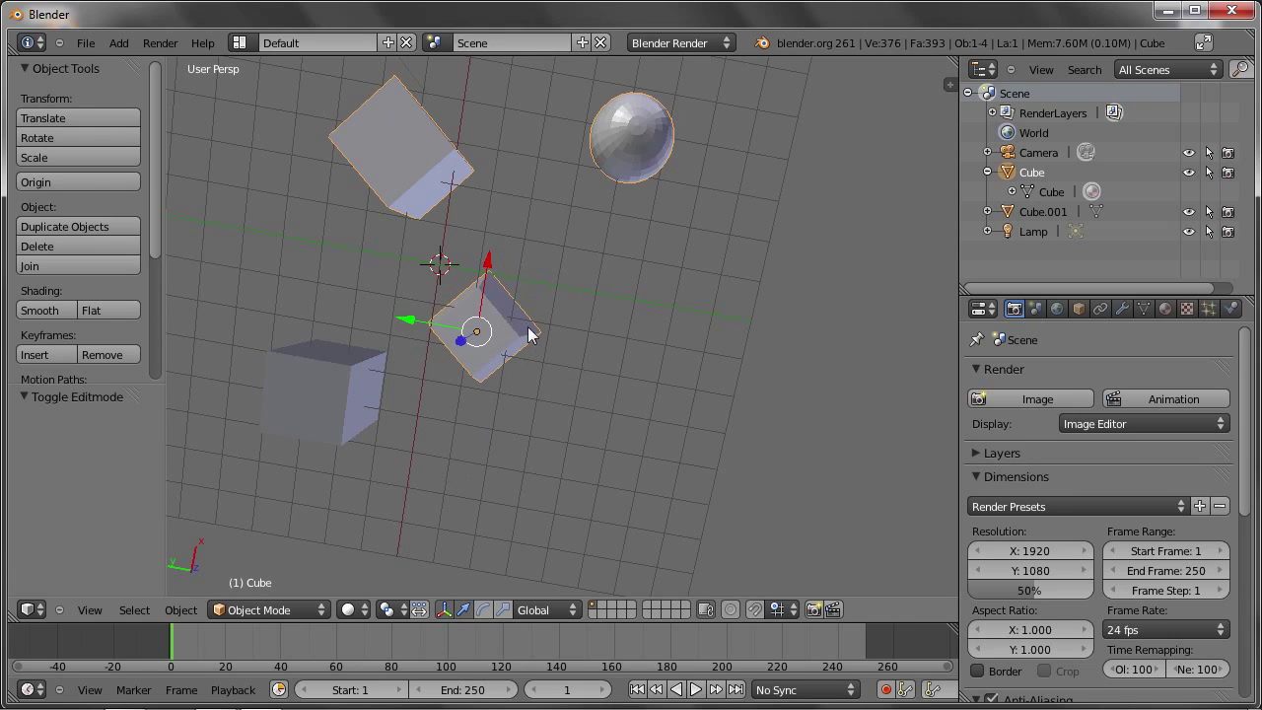
mouse_move(499, 355)
middle_mouse_down()
mouse_move(479, 341)
mouse_move(485, 286)
middle_mouse_up()
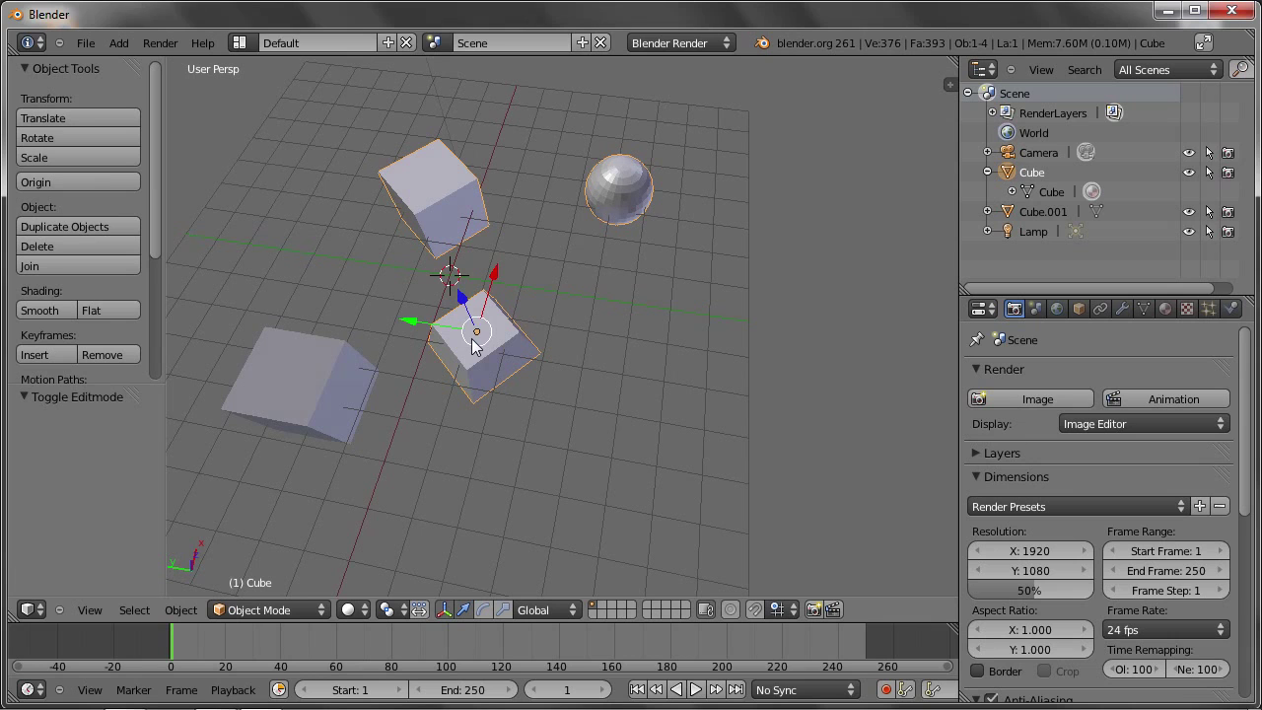
left_click_drag(491, 292, 504, 254)
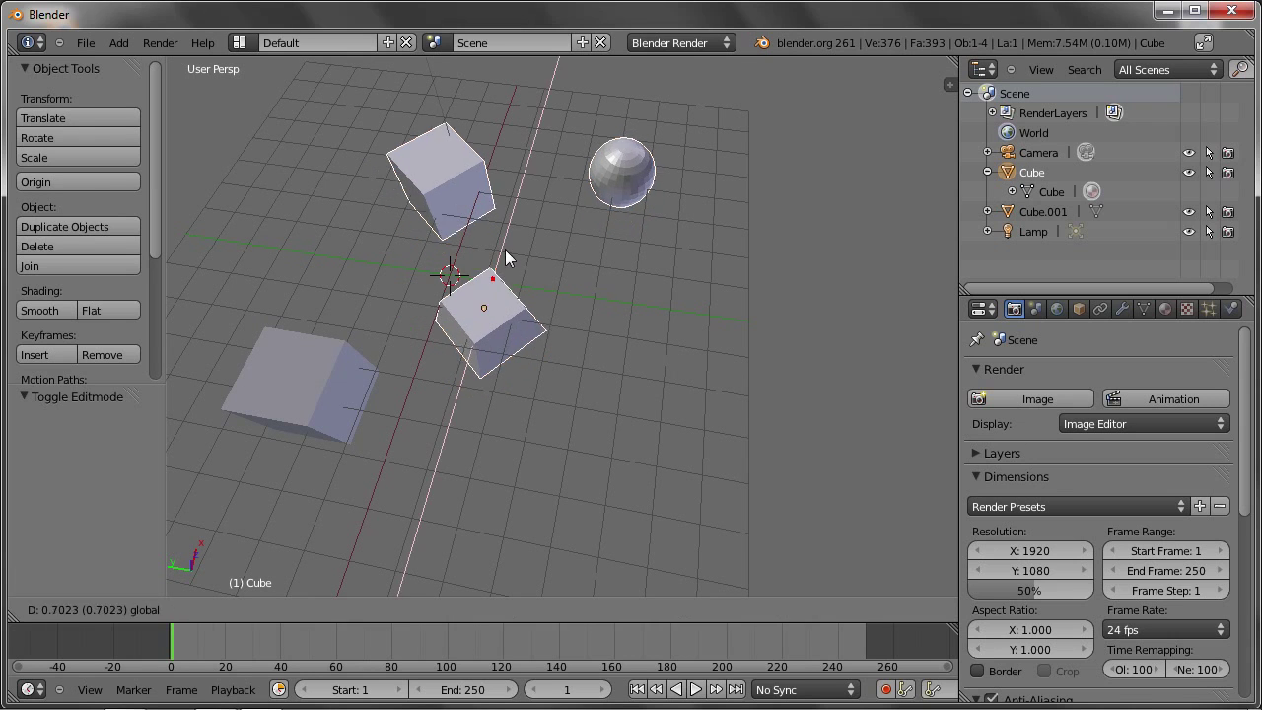
left_click_drag(423, 298, 526, 332)
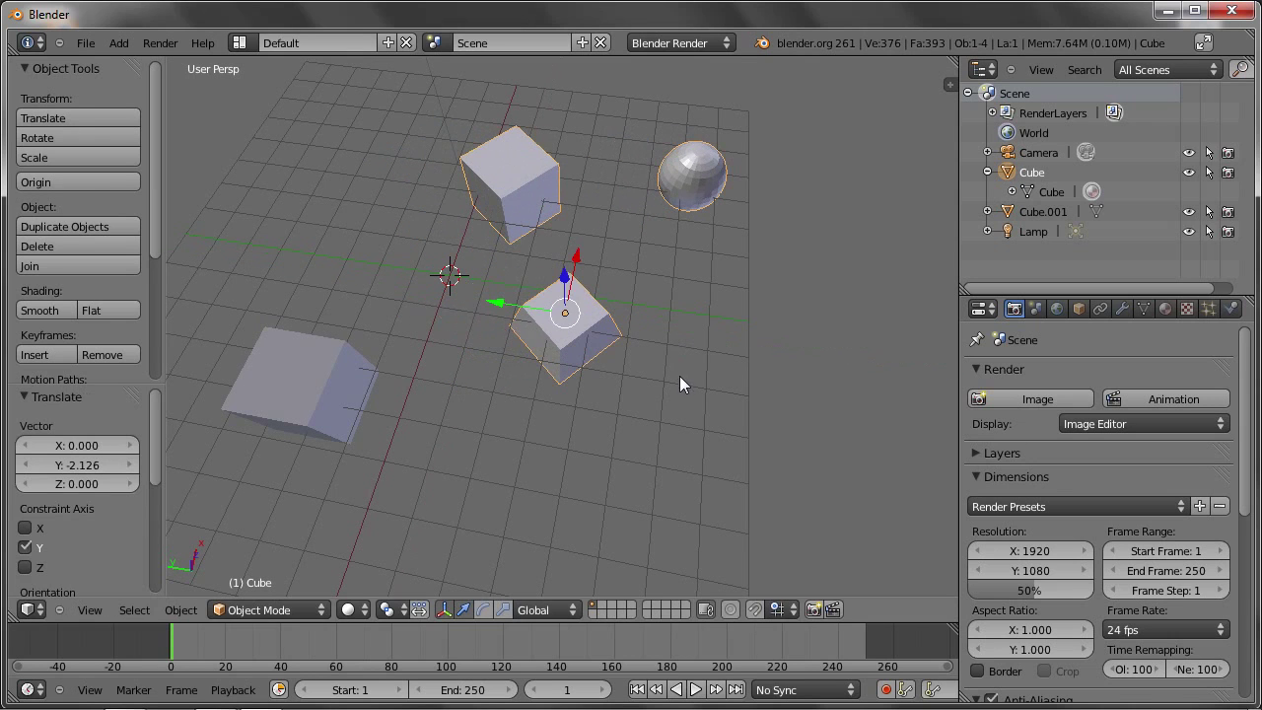
Rotate the Cube object 10.671° about Z with the rotate manipulator
middle_click_drag(679, 377, 582, 327)
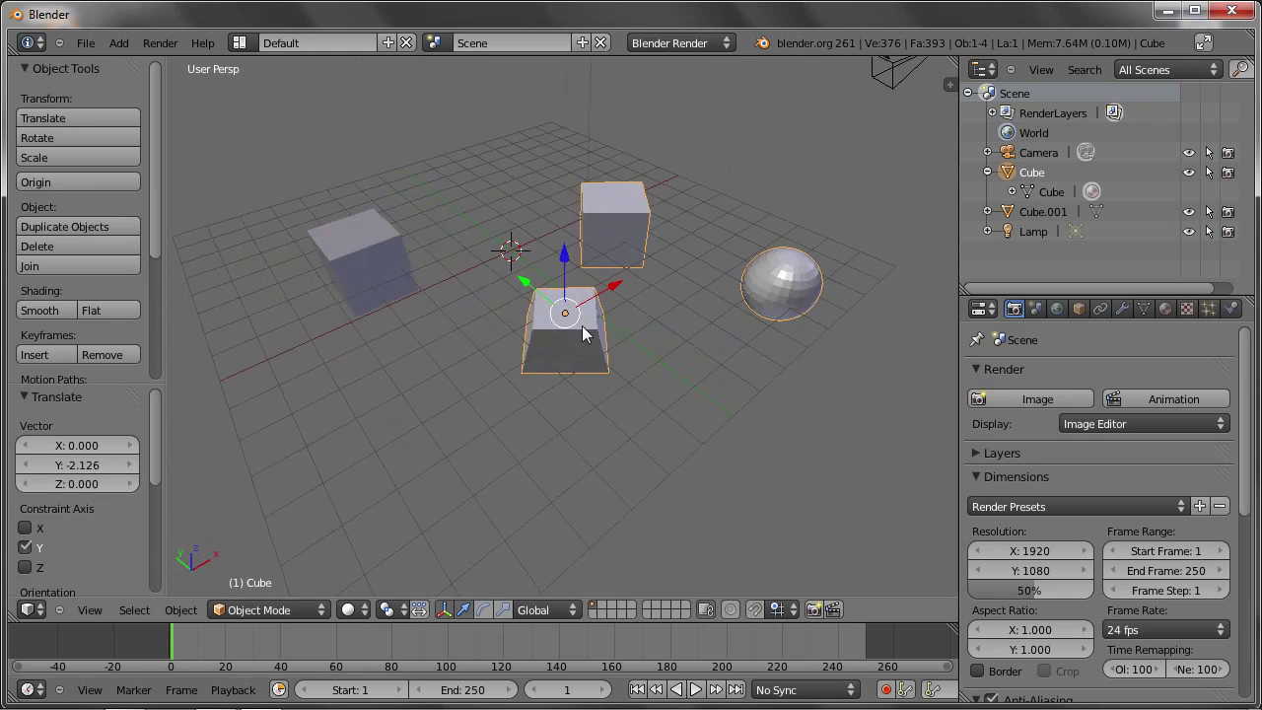
left_click(483, 609)
mouse_move(578, 367)
left_mouse_down()
mouse_move(564, 373)
mouse_move(576, 340)
left_mouse_up()
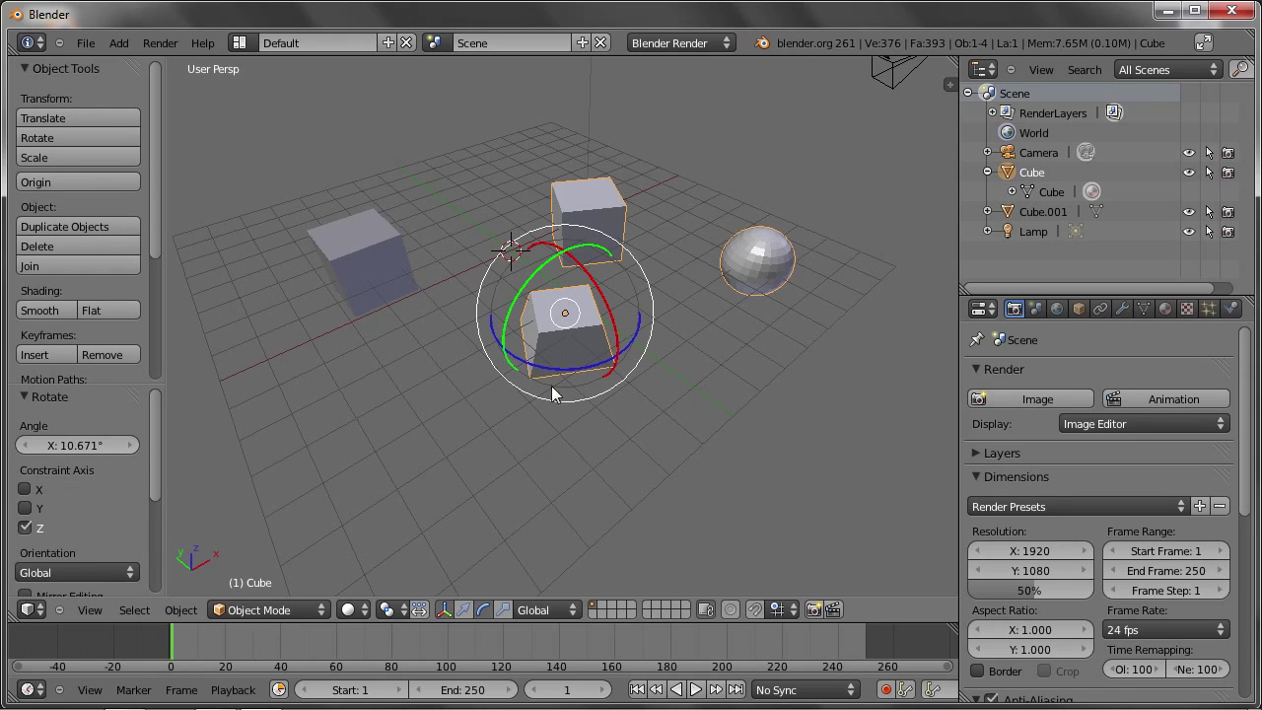
left_click(462, 611)
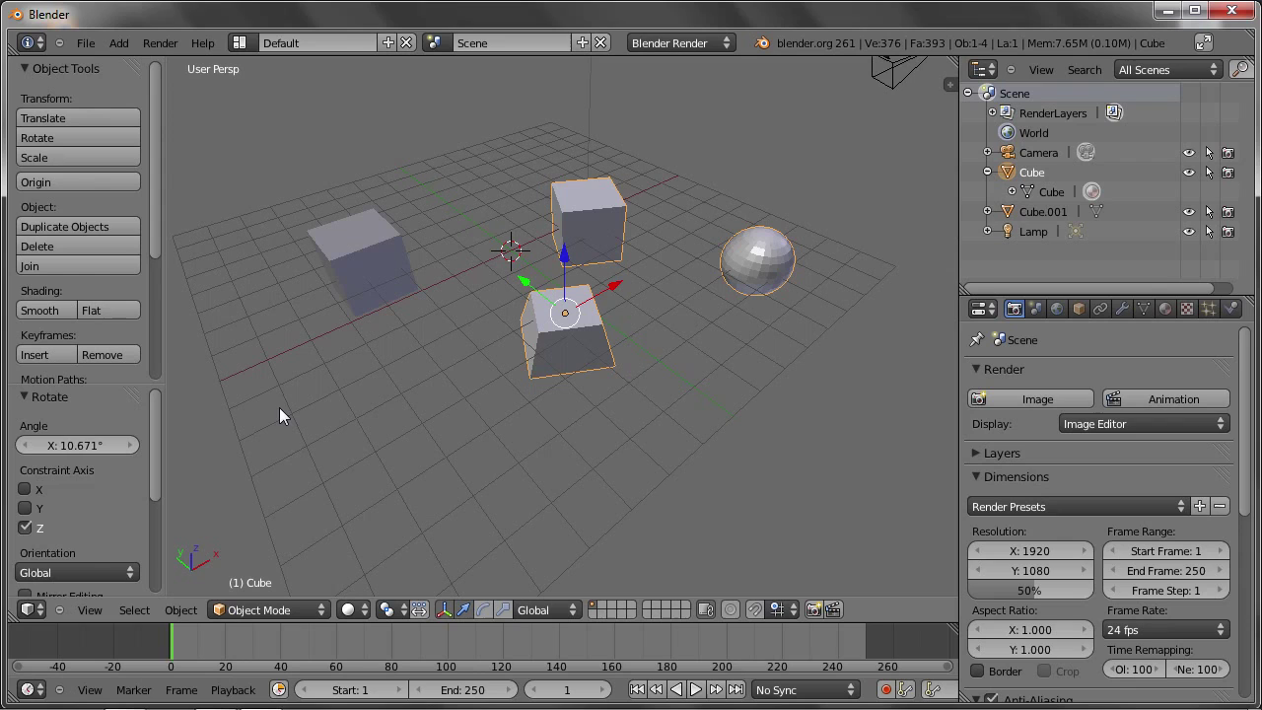
key("shift+a")
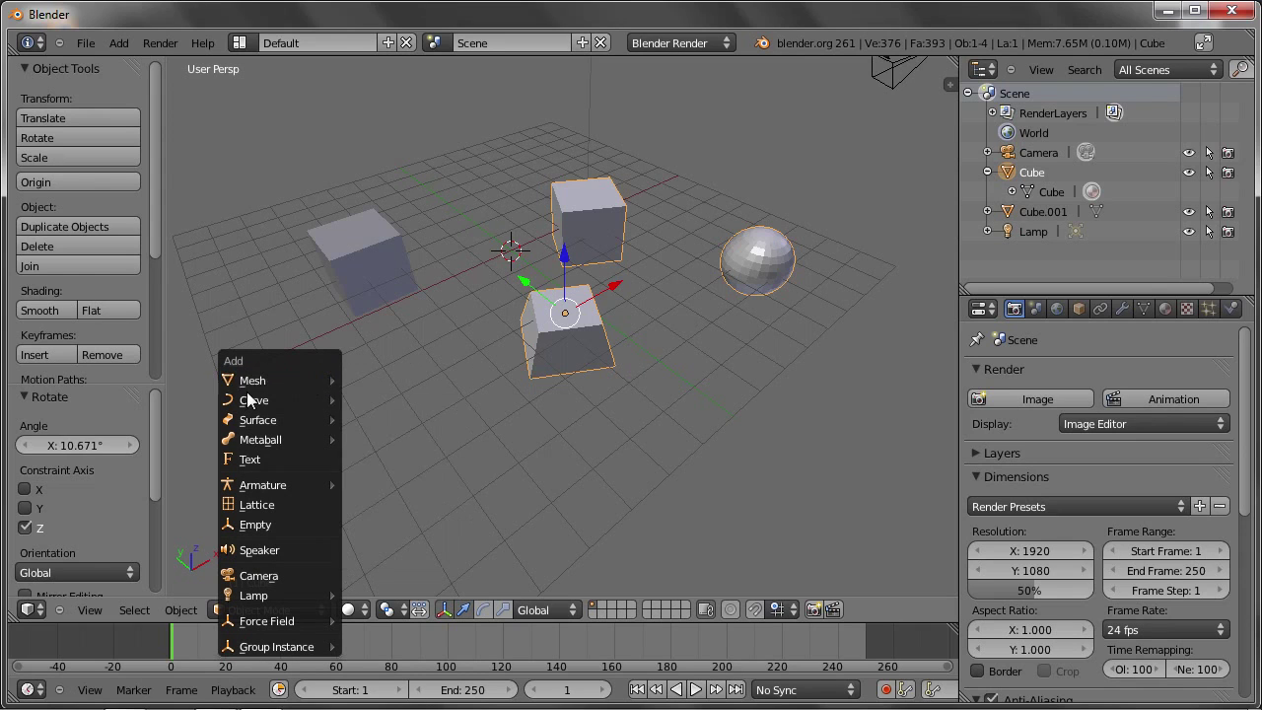
mouse_move(266, 399)
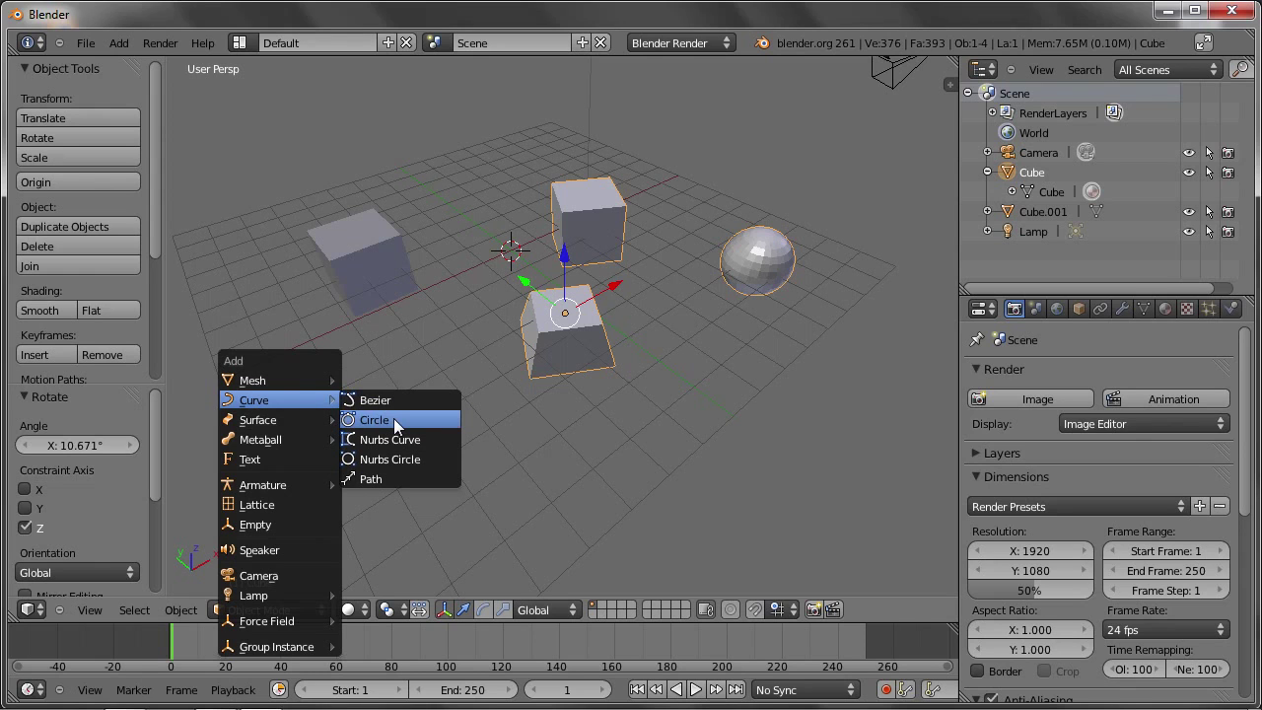
Add a Bezier circle at the 3D cursor and enter its Edit Mode
left_click(393, 418)
middle_click_drag(507, 252, 510, 273)
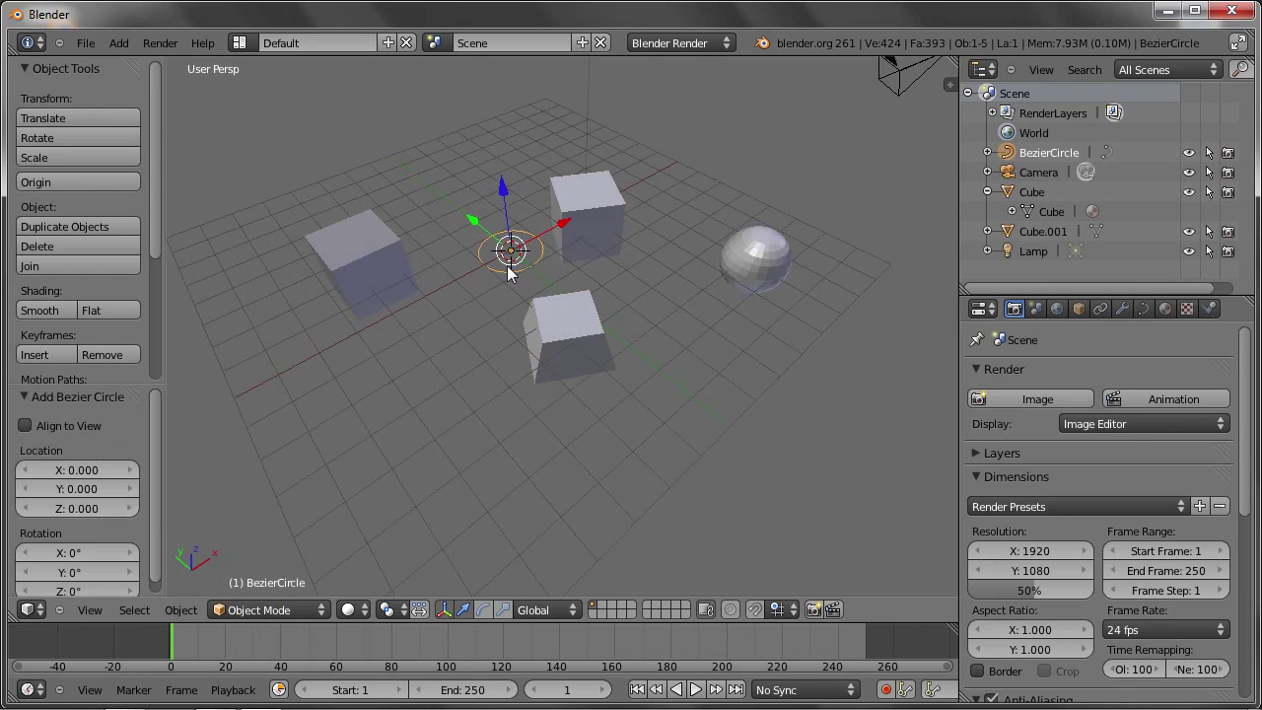
scroll(507, 256, "up", 1)
scroll(508, 254, "up", 2)
scroll(503, 254, "up", 2)
key("Tab")
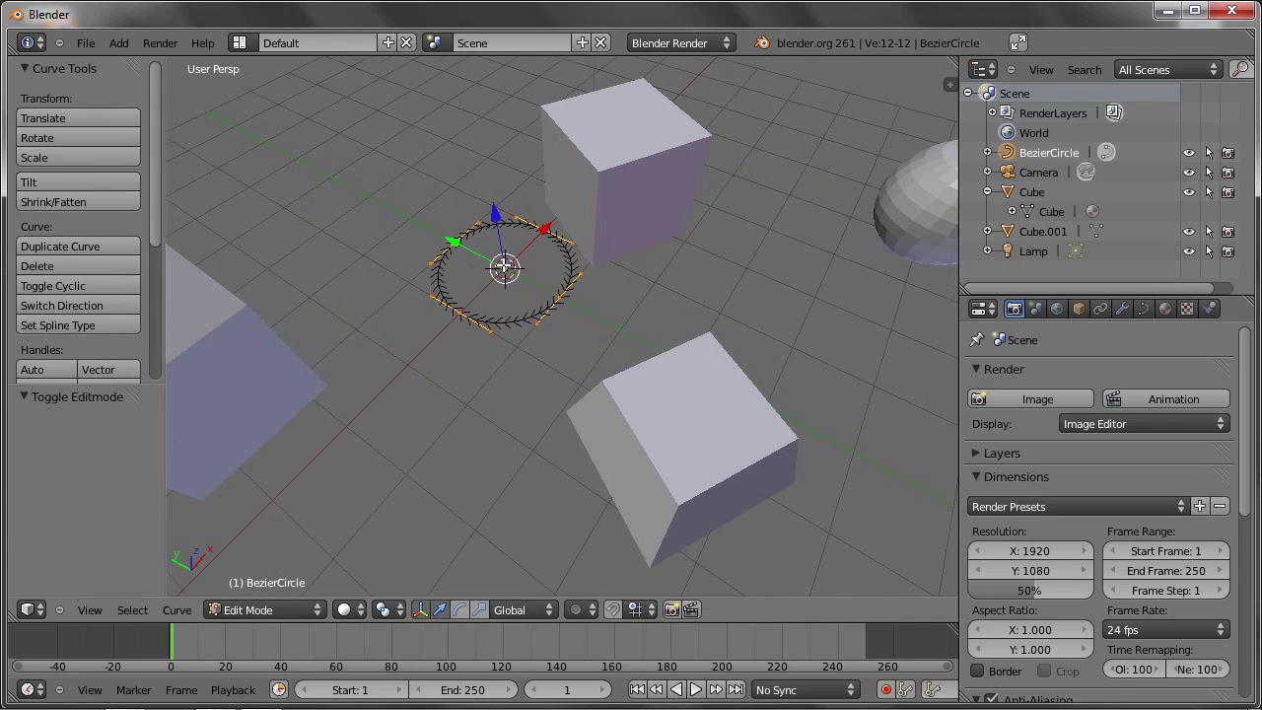
middle_click_drag(503, 267, 503, 265)
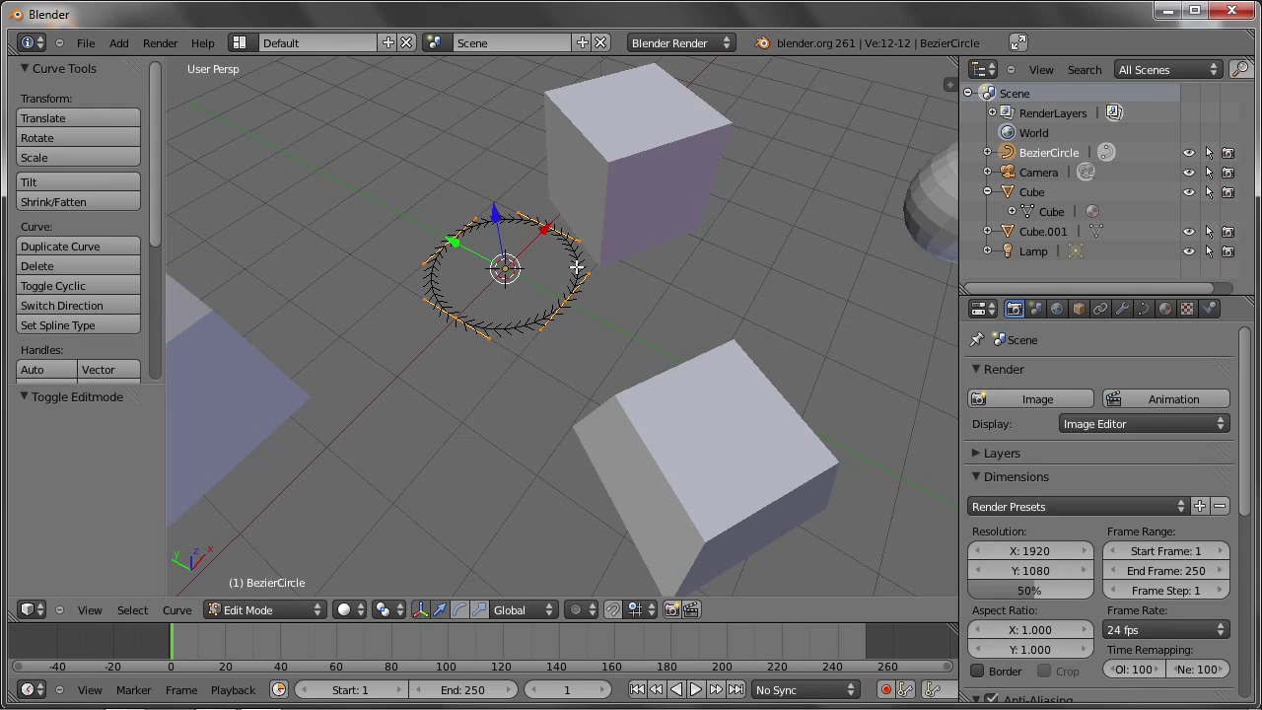
Pull one control point along Y and the lower-left point -0.810 along X
right_click(448, 240)
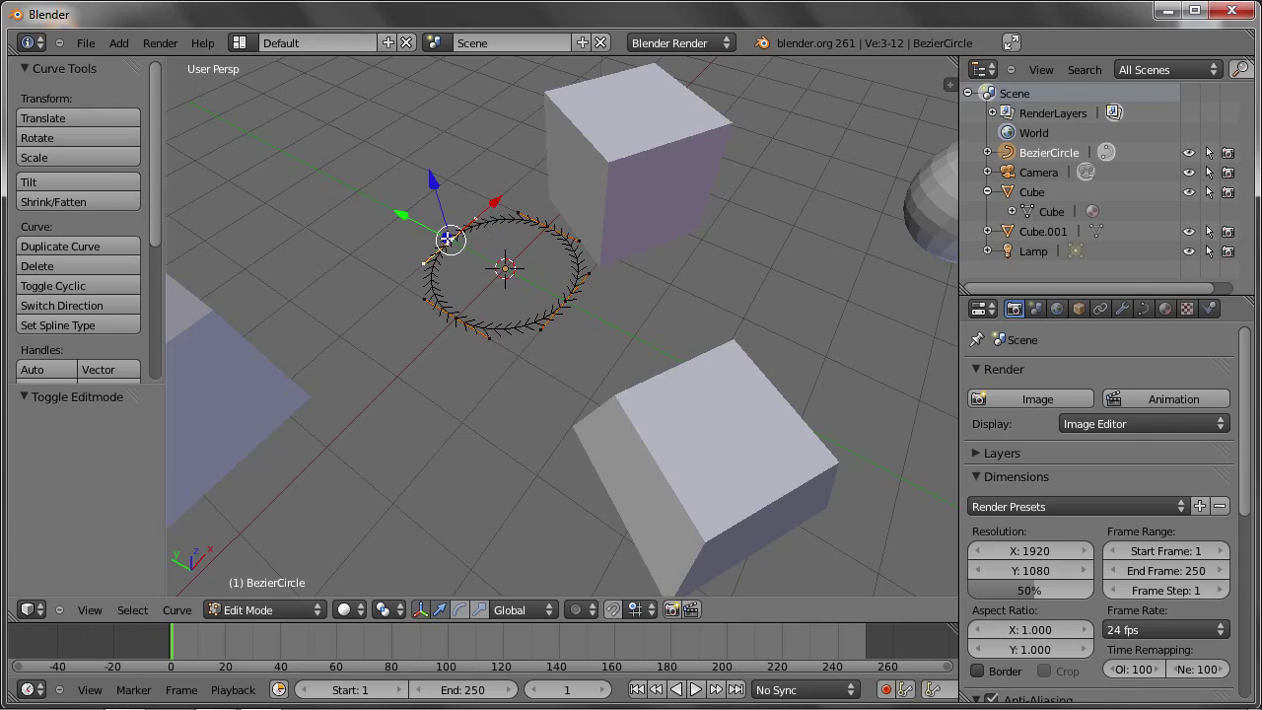
key("g")
key("y")
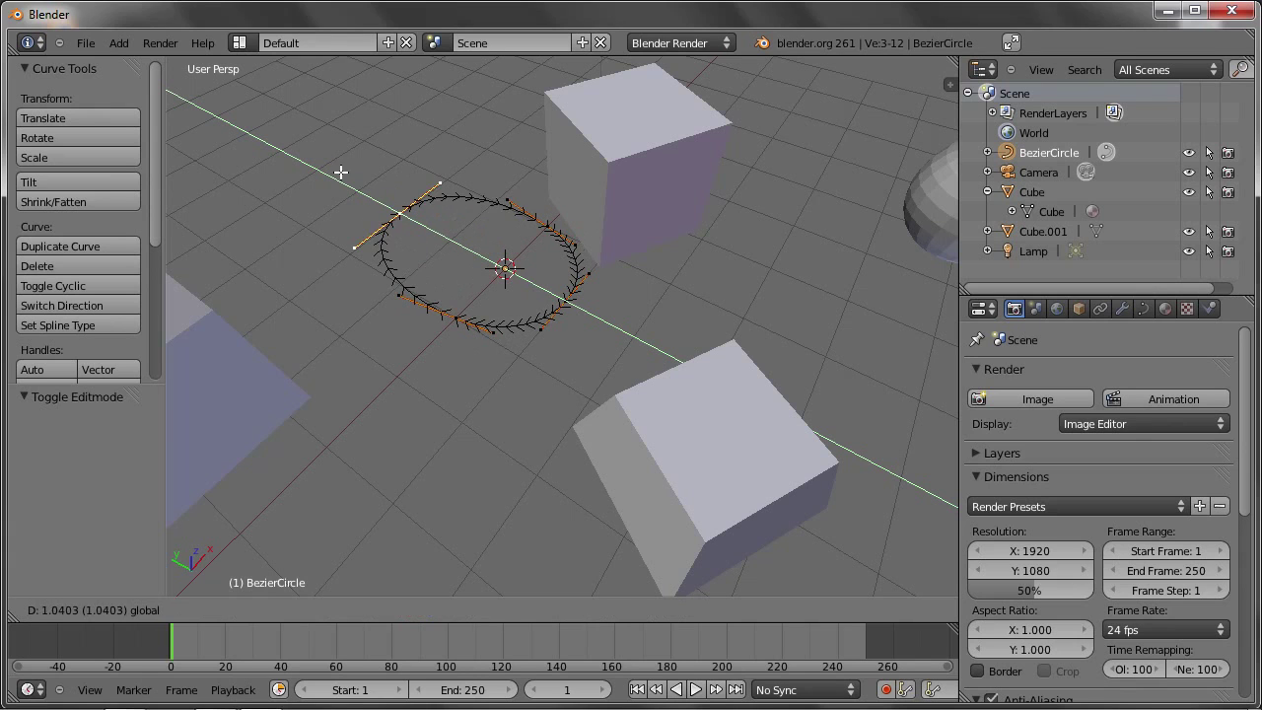
left_click(390, 202)
right_click(461, 320)
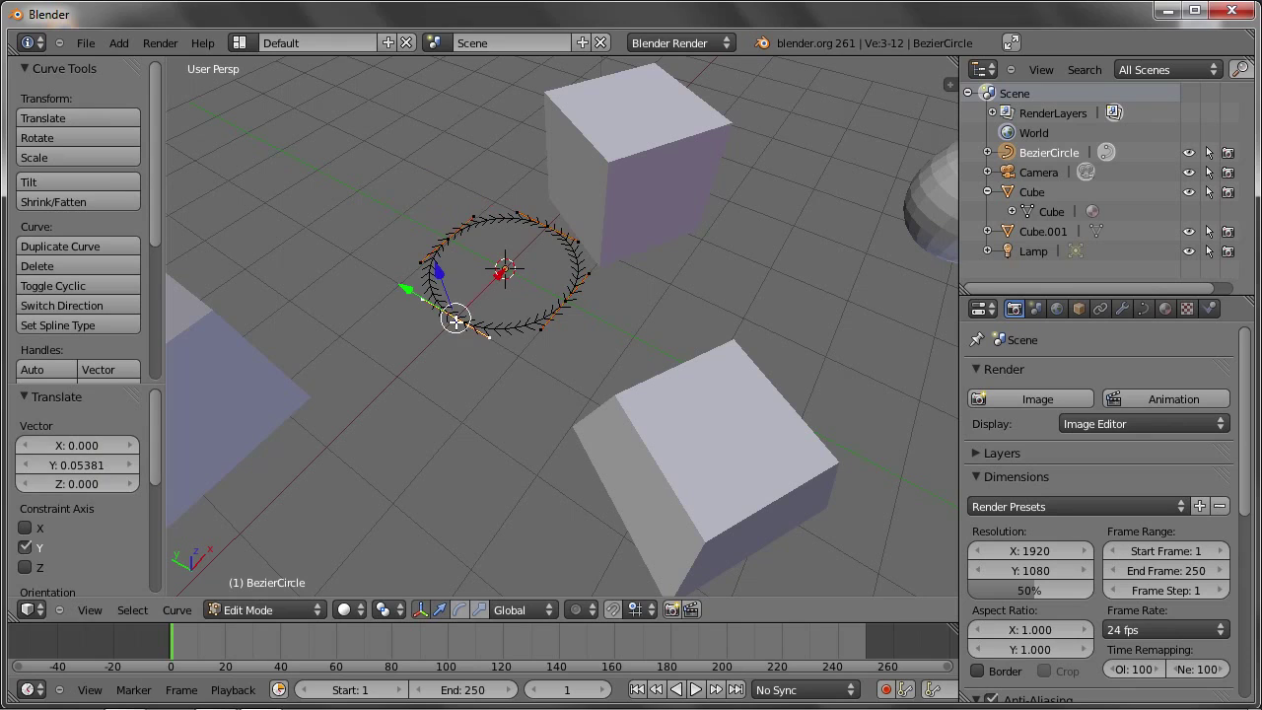
right_click(549, 229)
right_click(460, 310)
key("g")
key("x")
left_click(463, 325)
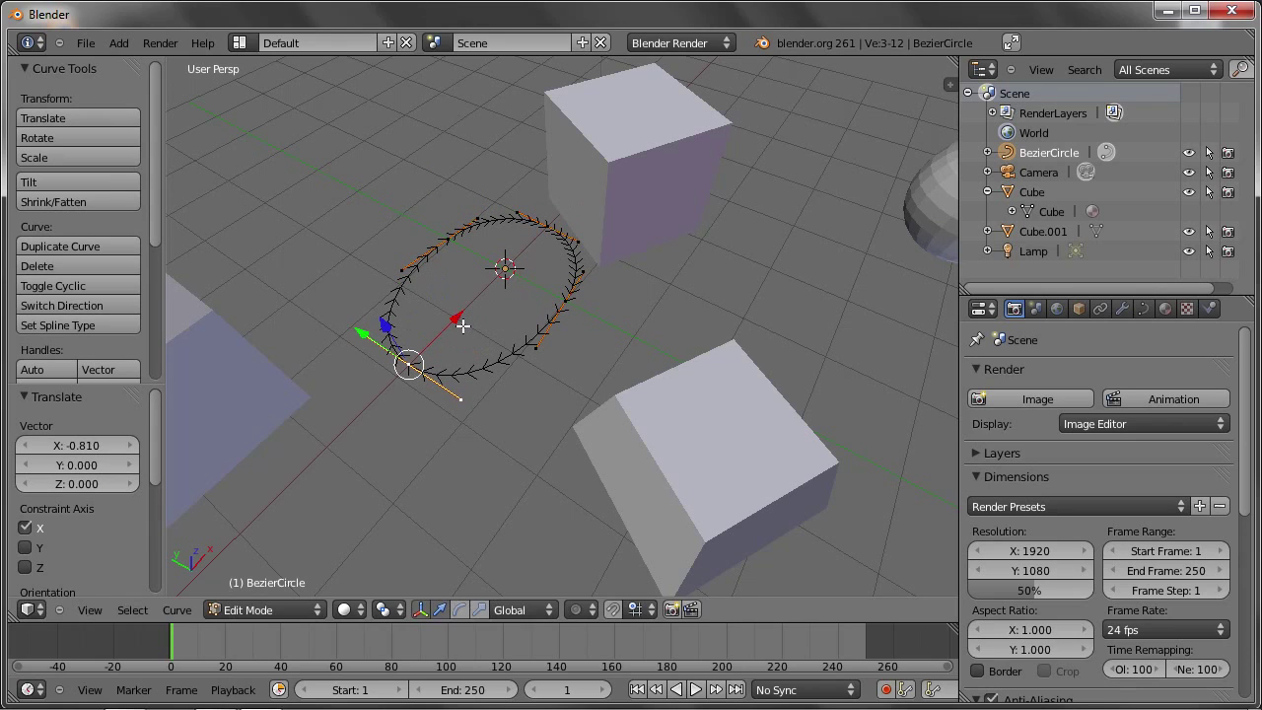
Move the right-side control point -1.119 along Y
right_click(569, 301)
key("g")
key("y")
left_click(513, 316)
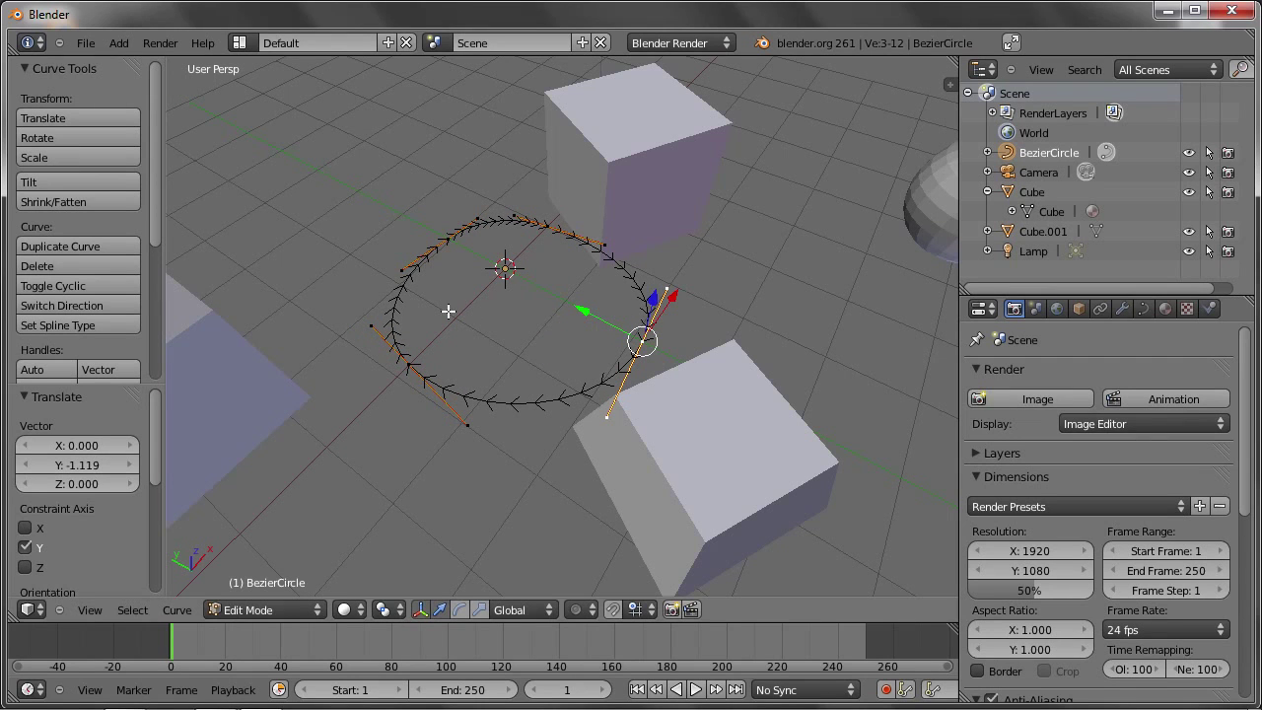
key("shift+a")
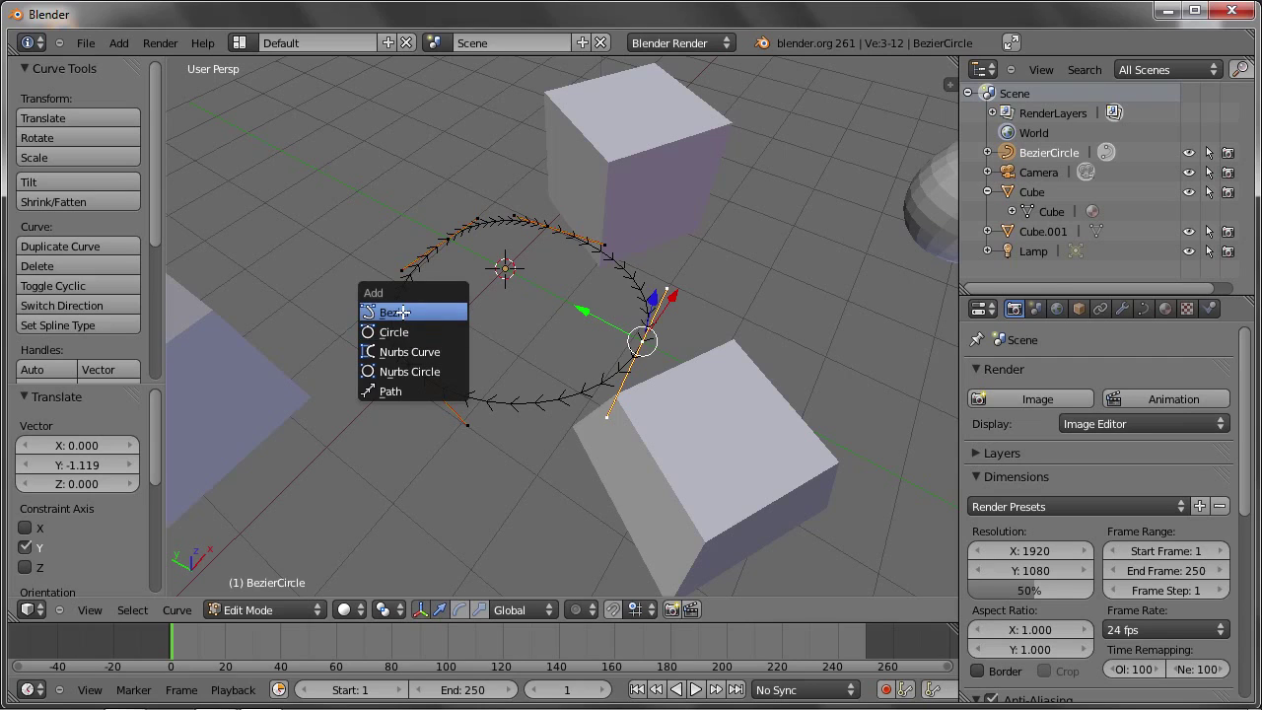
Add a path moved 2.986 along Y, then shift the Bezier circle -1.084 along Y
left_click(389, 391)
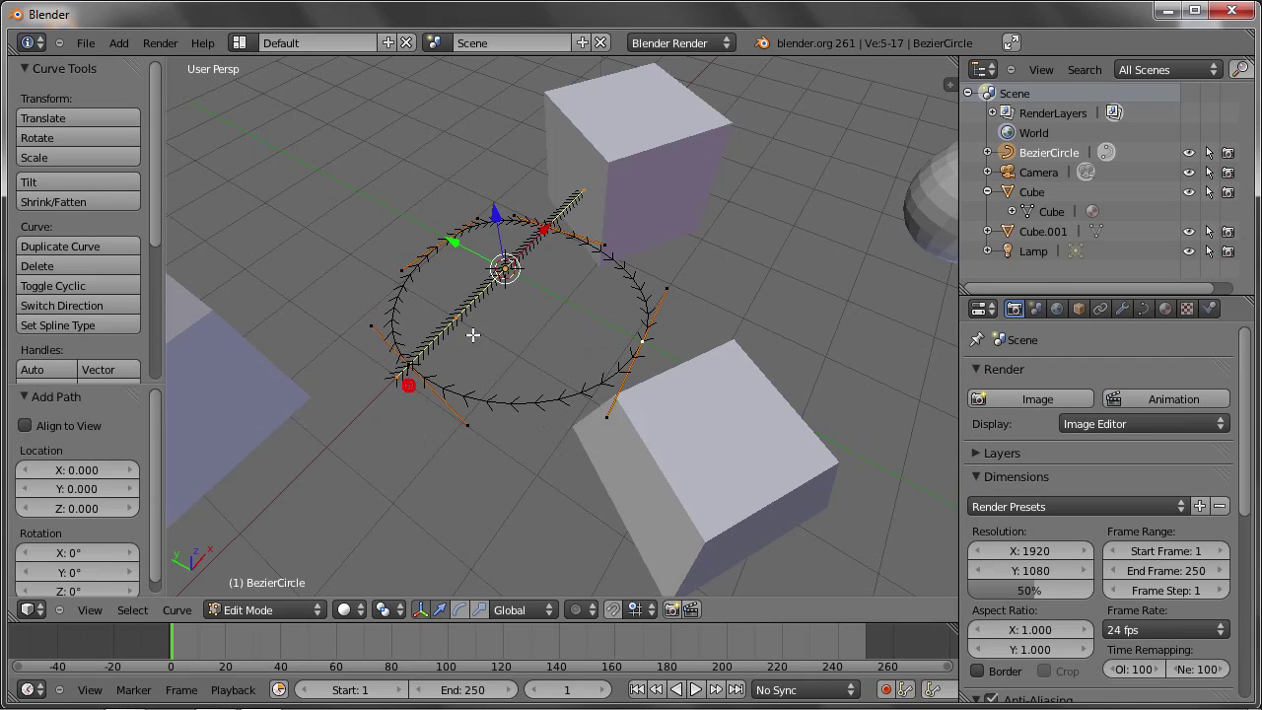
left_click_drag(459, 243, 312, 164)
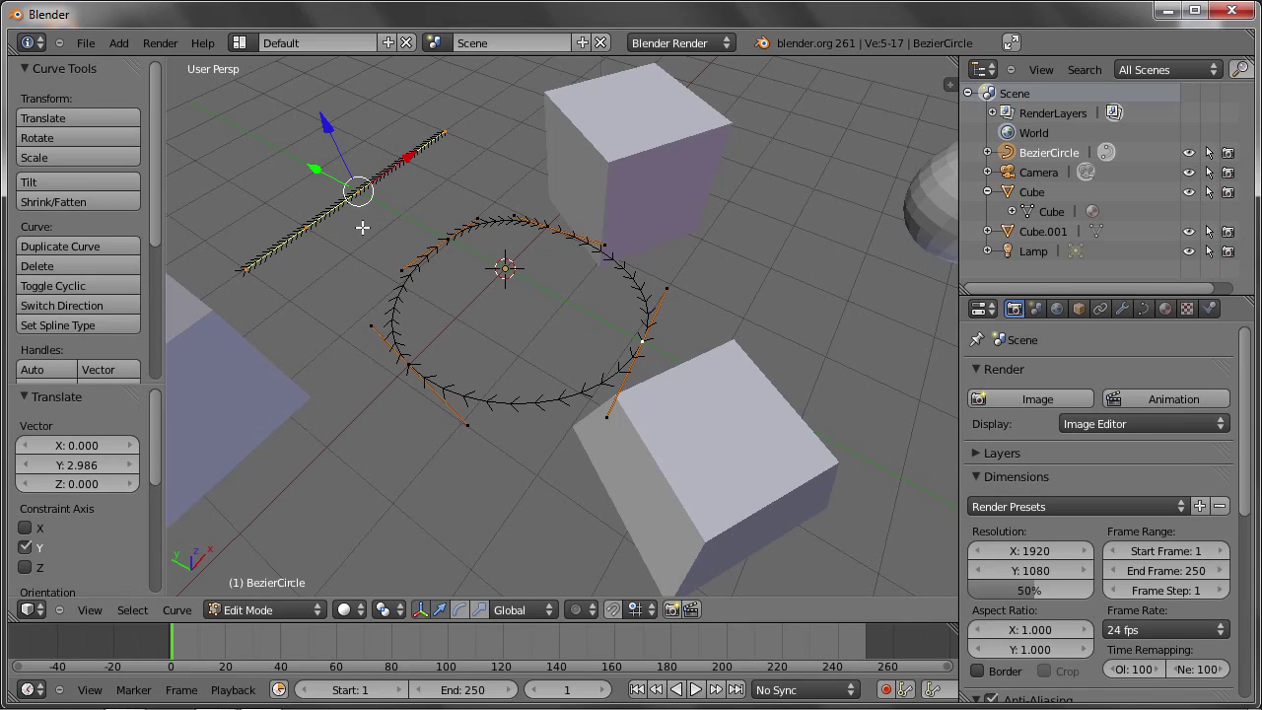
key("Tab")
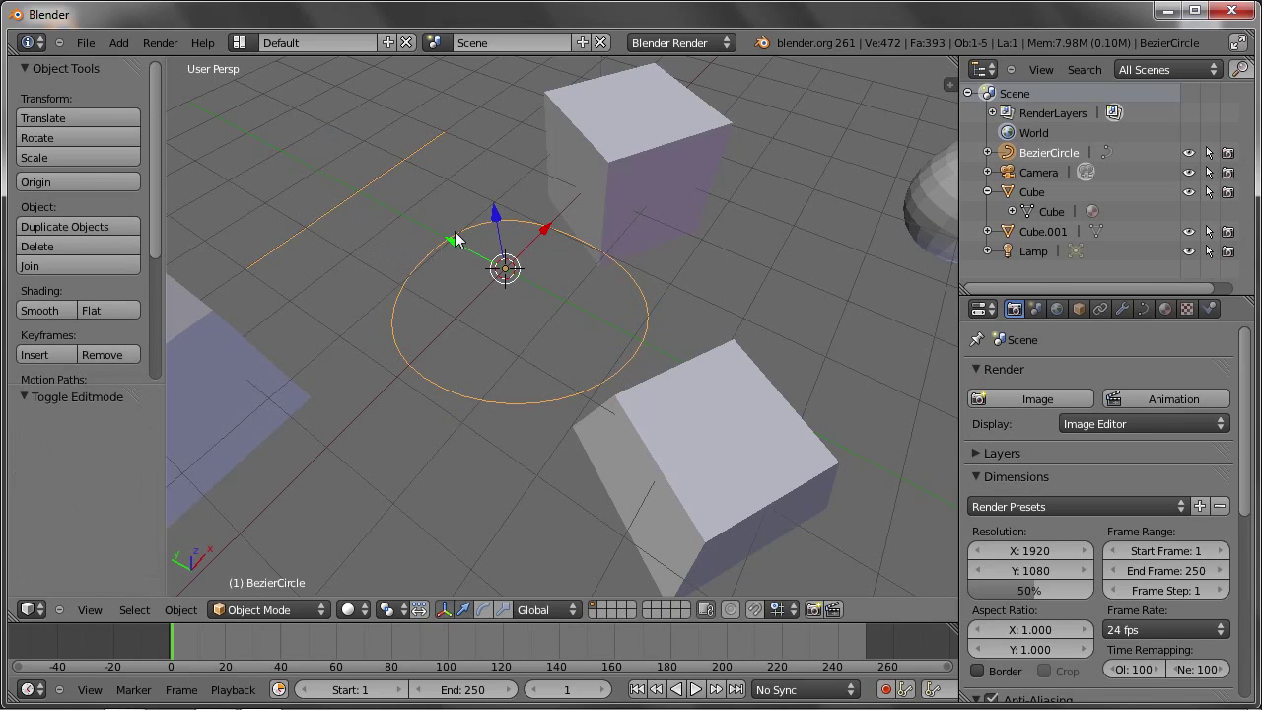
left_click_drag(451, 233, 405, 212)
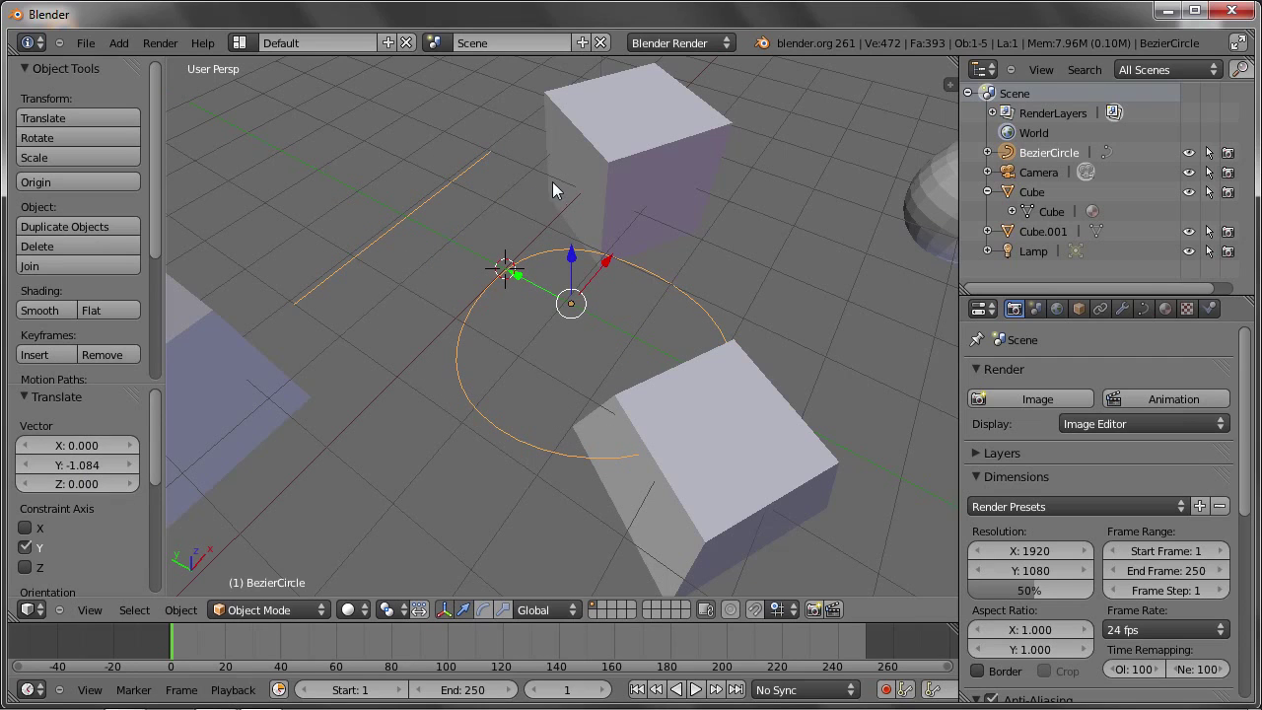
Delete the Bezier circle and select the Cube object
left_click(987, 152)
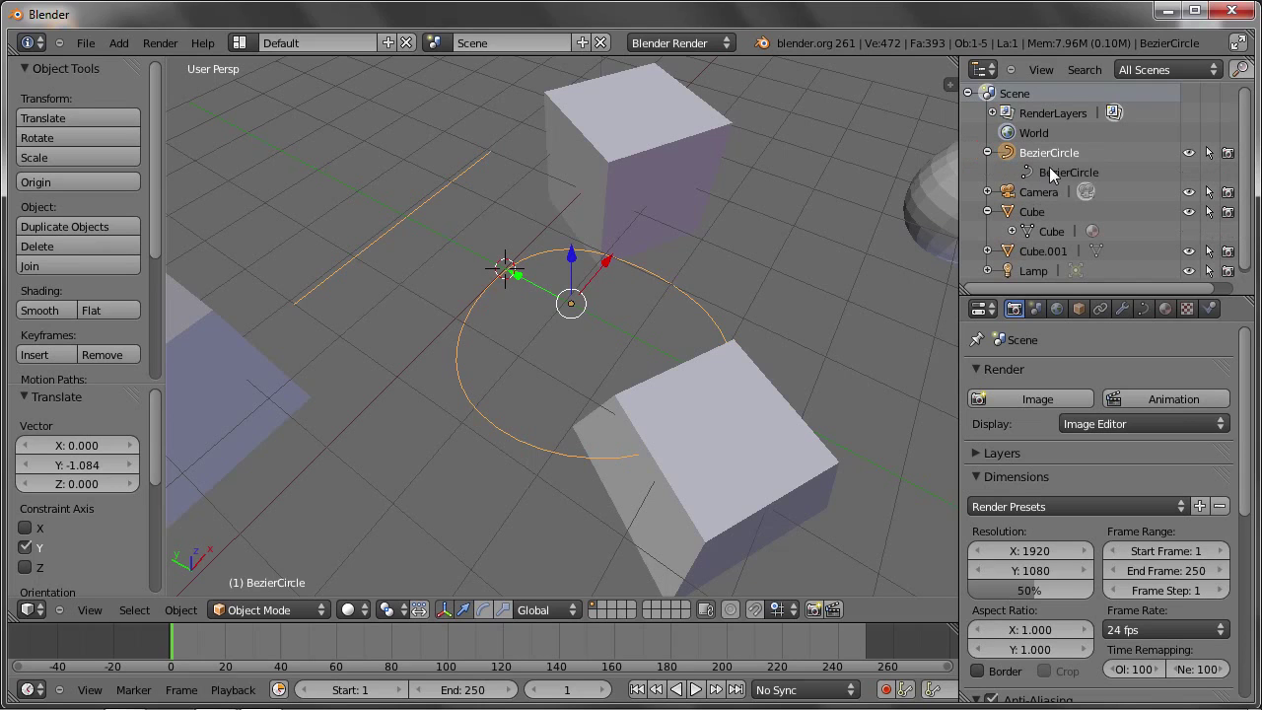
key("x")
left_click(556, 337)
scroll(555, 334, "down", 2)
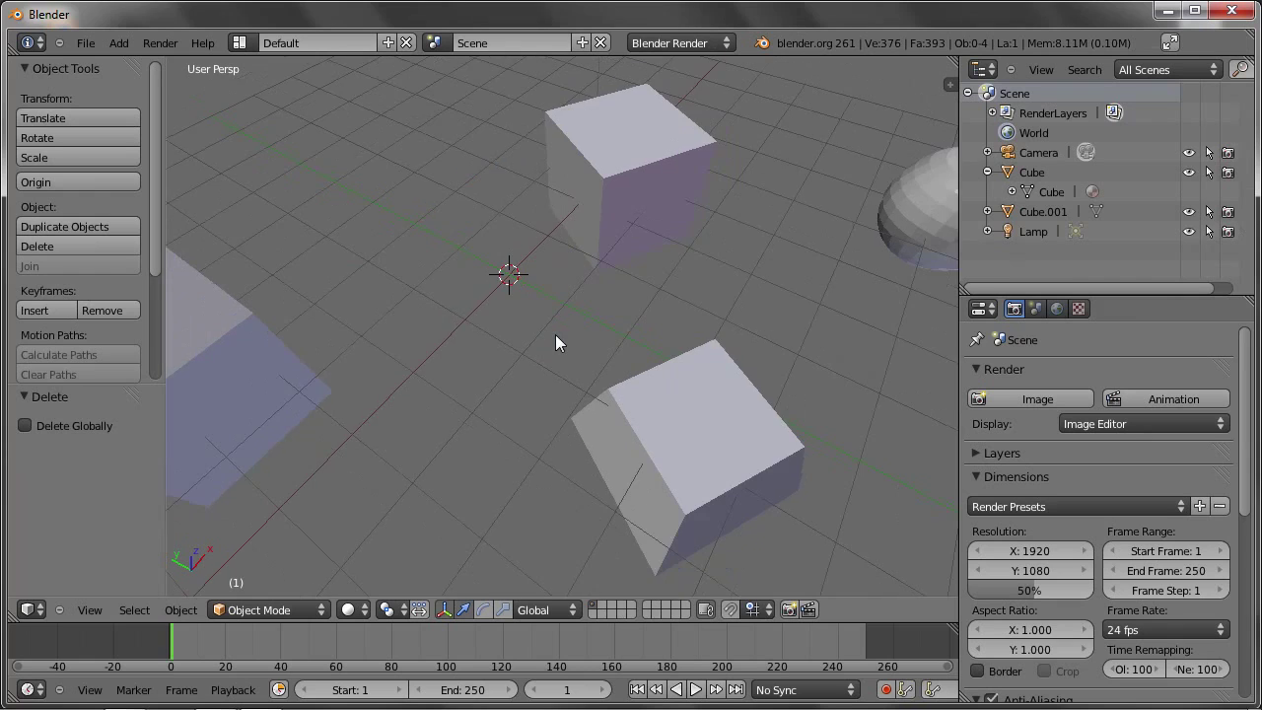
scroll(555, 334, "down", 2)
right_click(600, 373)
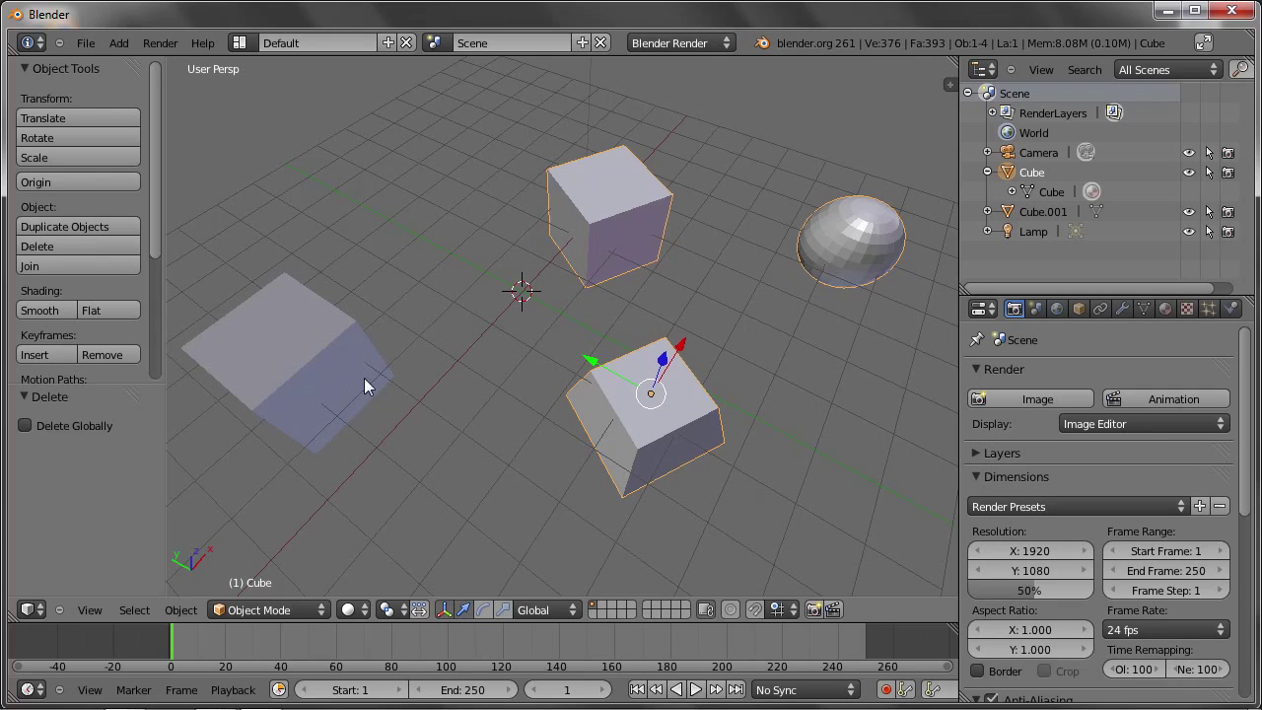
Inspect the left slab Cube.001 in Edit Mode, then open the Cube object's mesh for editing
right_click(295, 330, "shift")
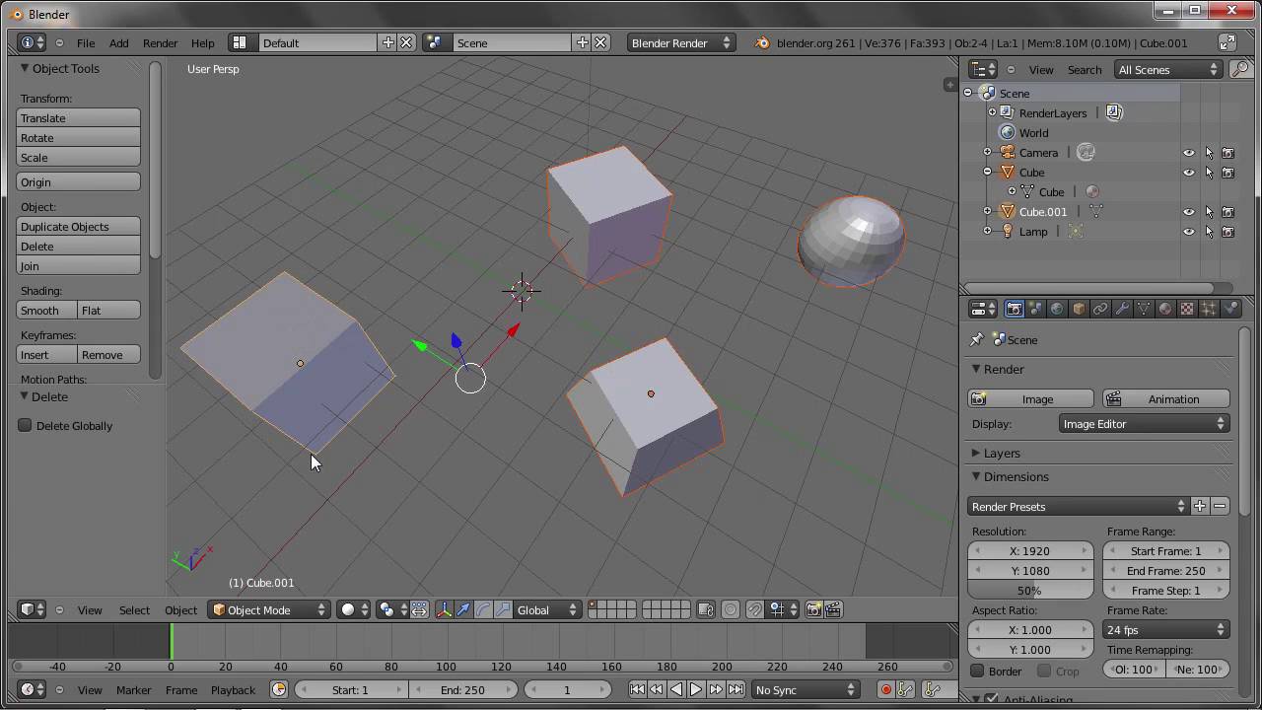
left_click(247, 610)
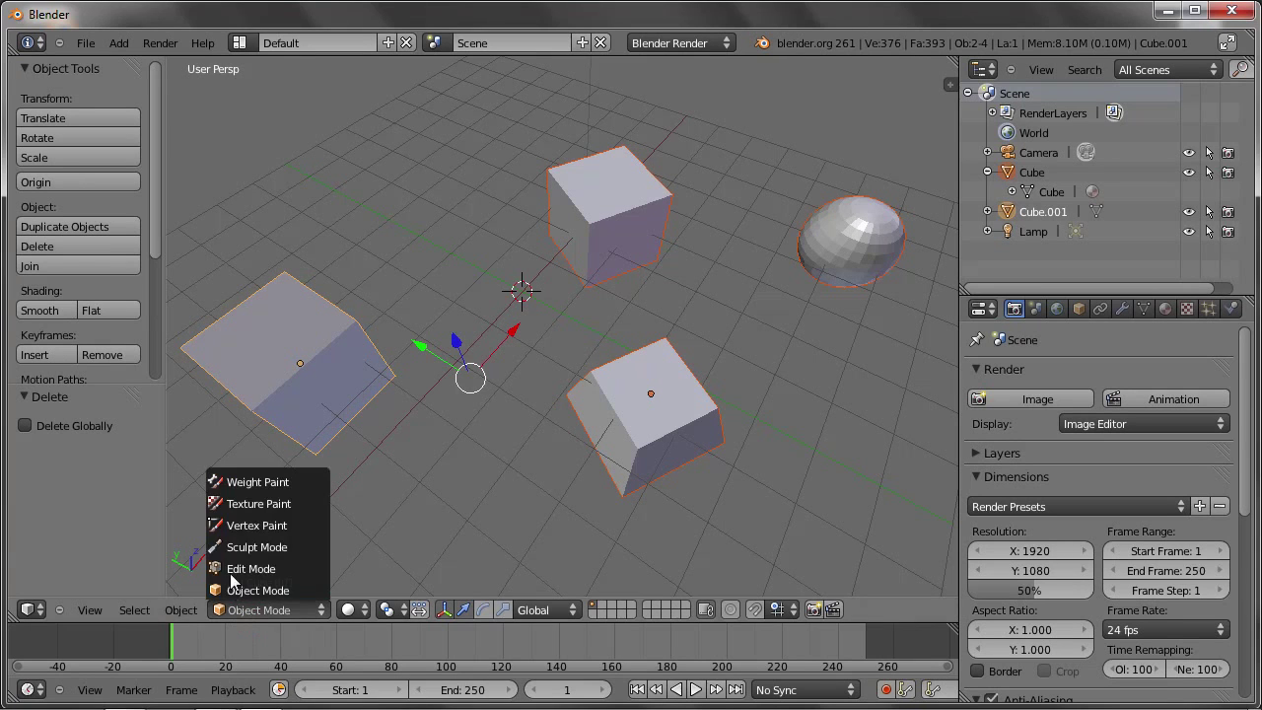
left_click(233, 573)
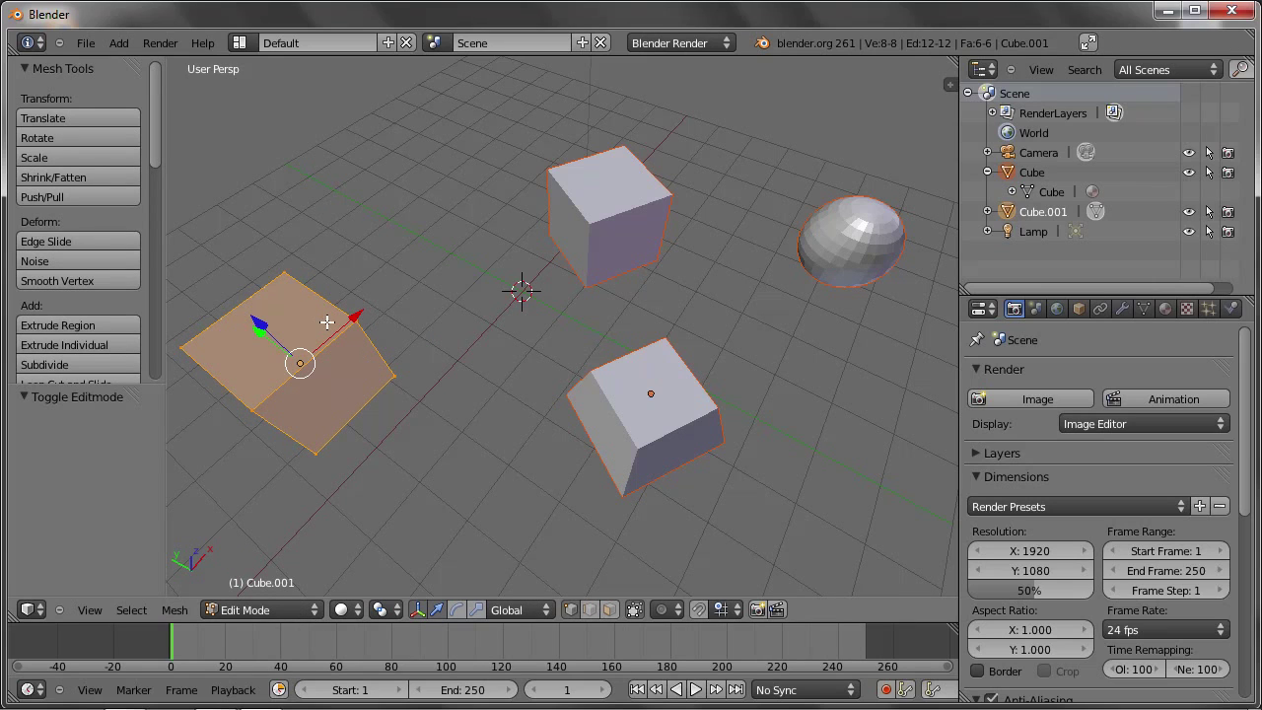
key("Tab")
right_click(329, 356)
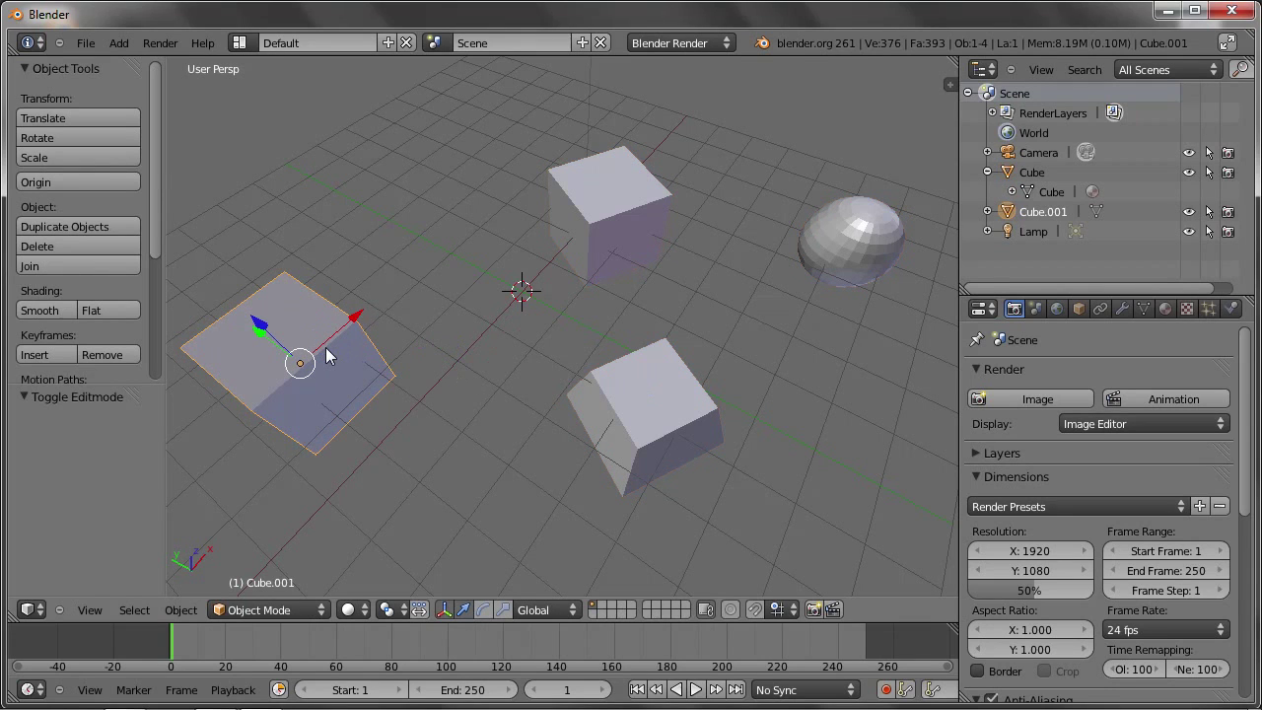
right_click(604, 207, "shift")
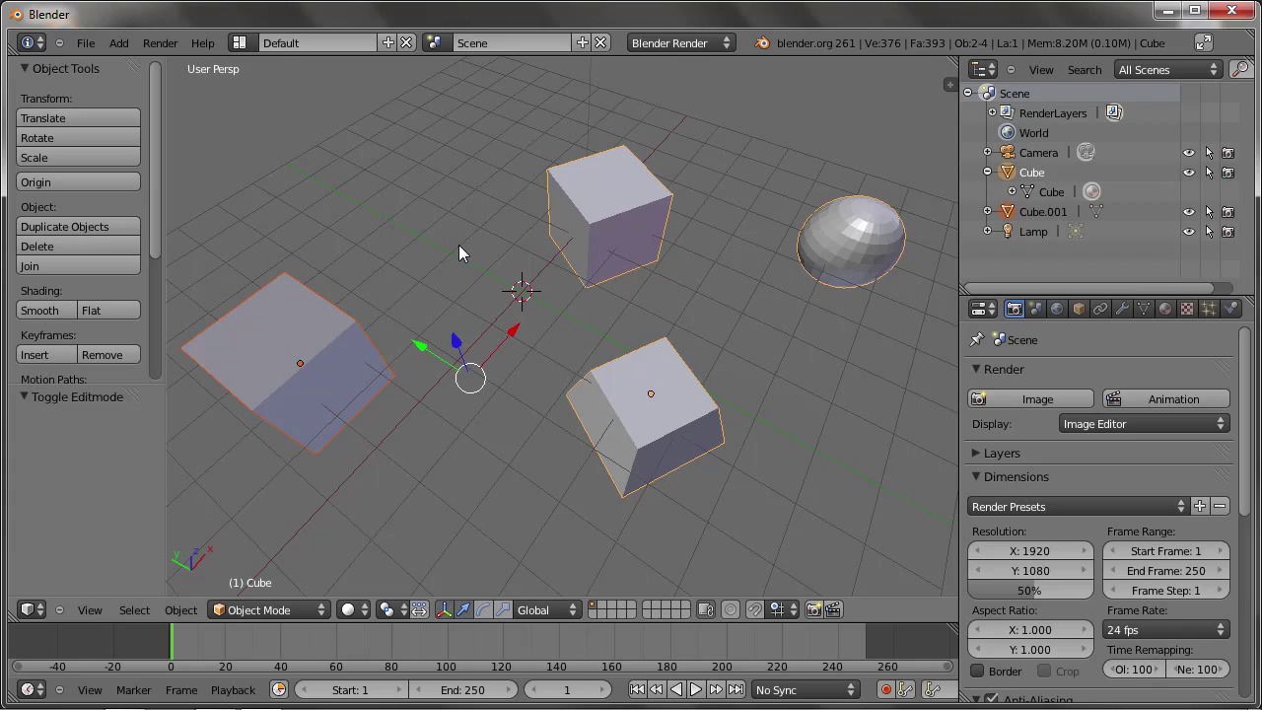
key("Tab")
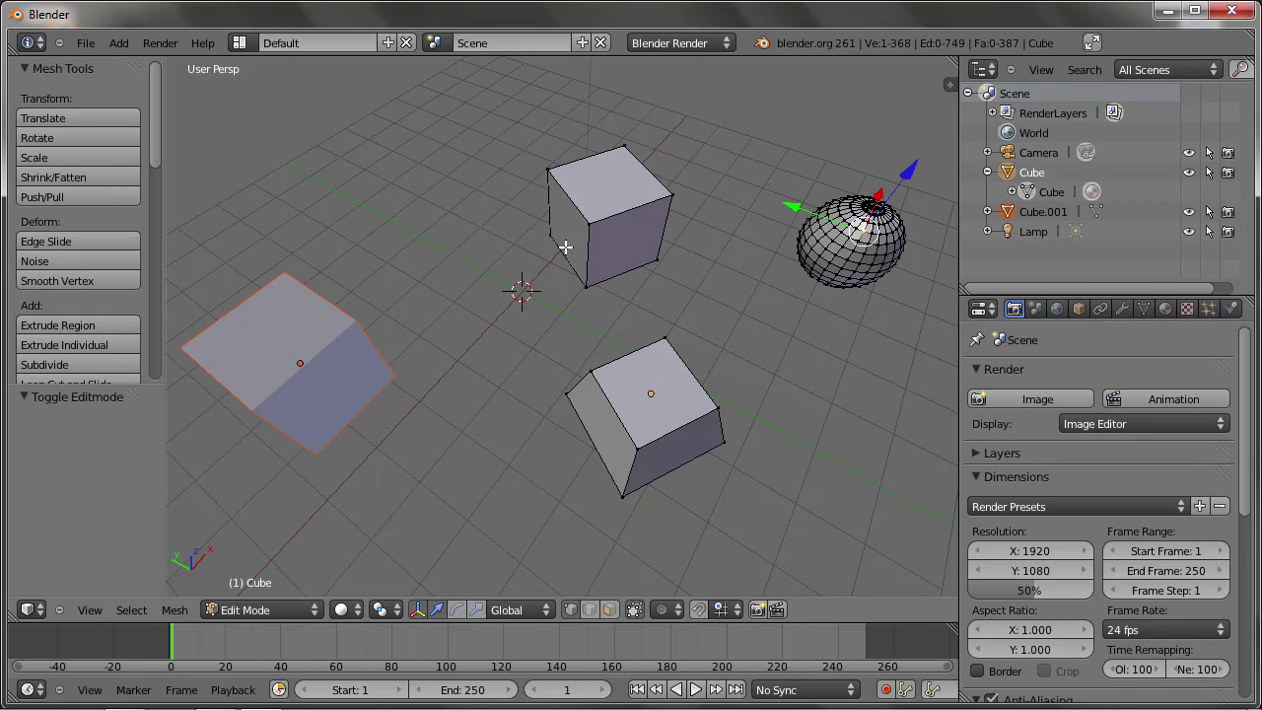
Leave Edit Mode on the Cube object
key("Tab")
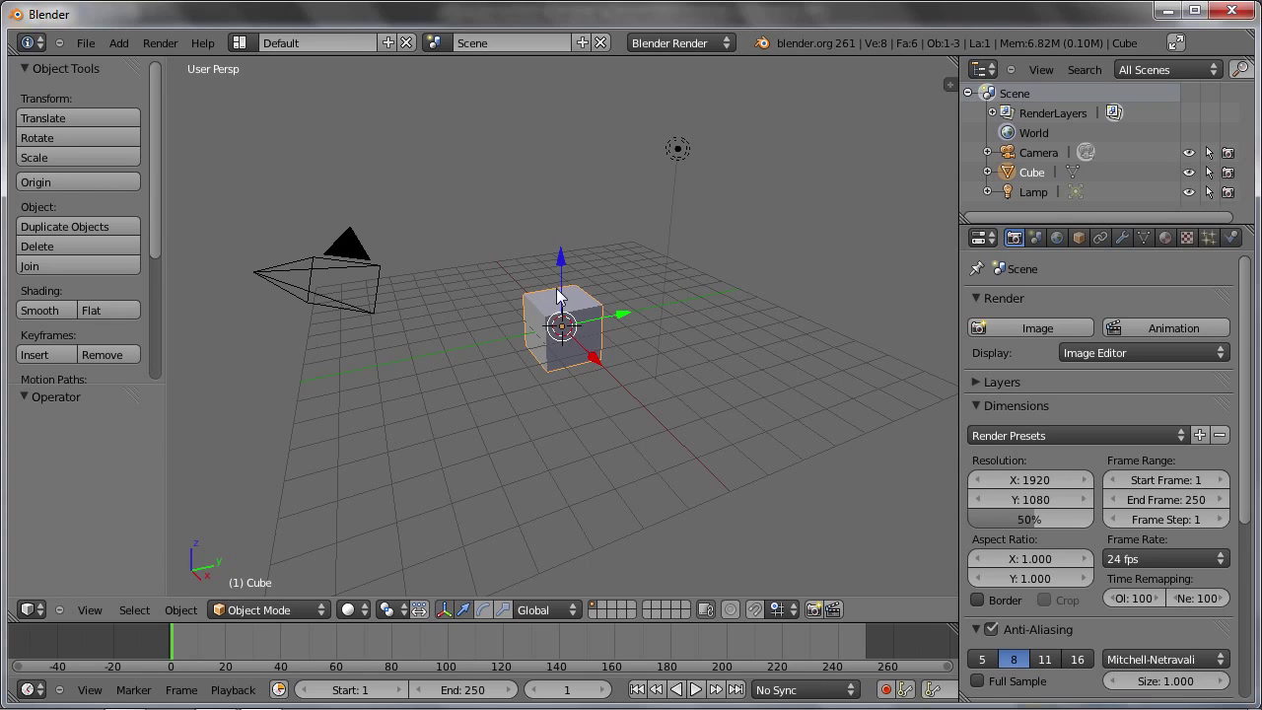
Rotate the default cube 2.302° about Z using the rotate manipulator
scroll(611, 338, "up", 2)
scroll(545, 334, "up", 1)
scroll(544, 334, "down", 1)
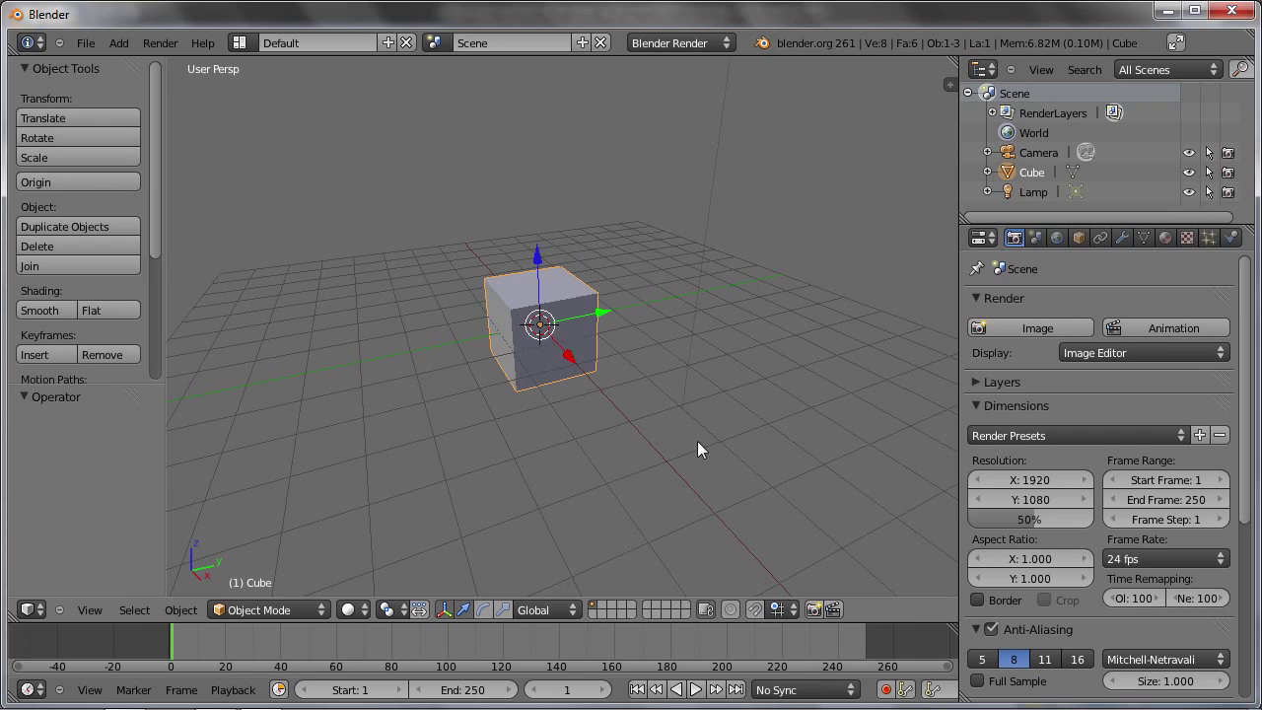
left_click(482, 608)
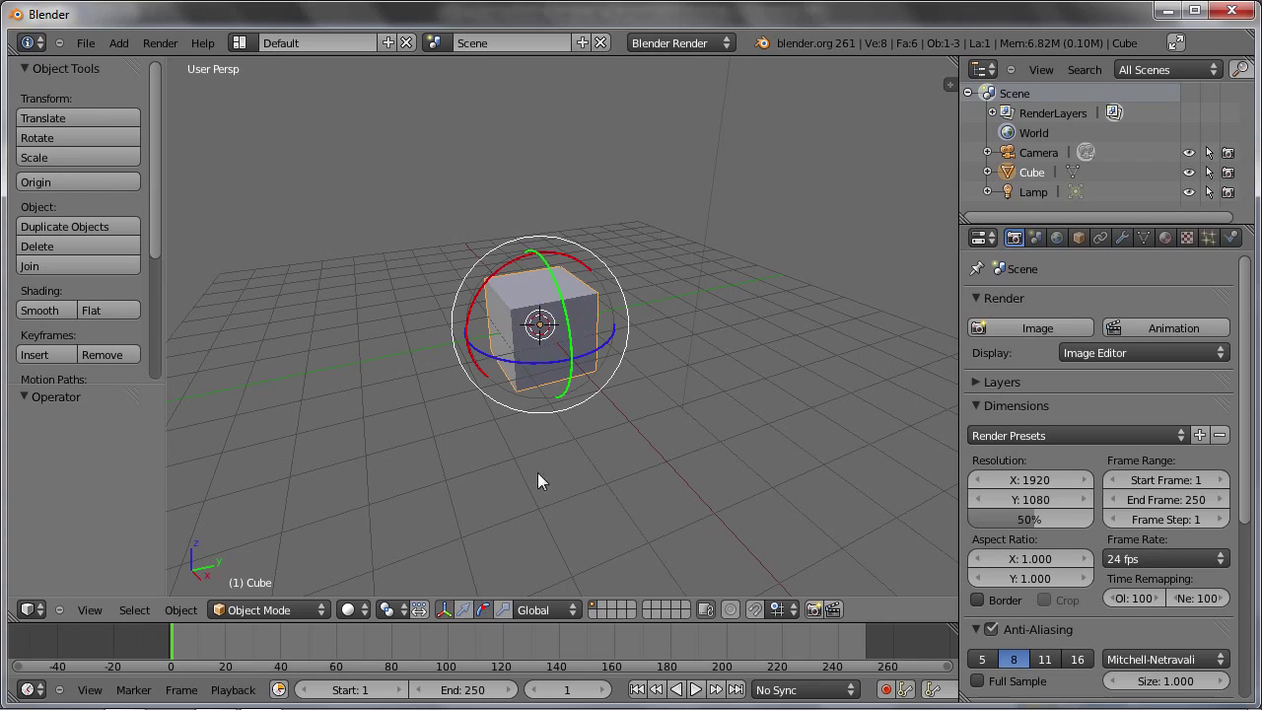
mouse_move(547, 372)
left_mouse_down()
mouse_move(535, 365)
mouse_move(550, 357)
left_mouse_up()
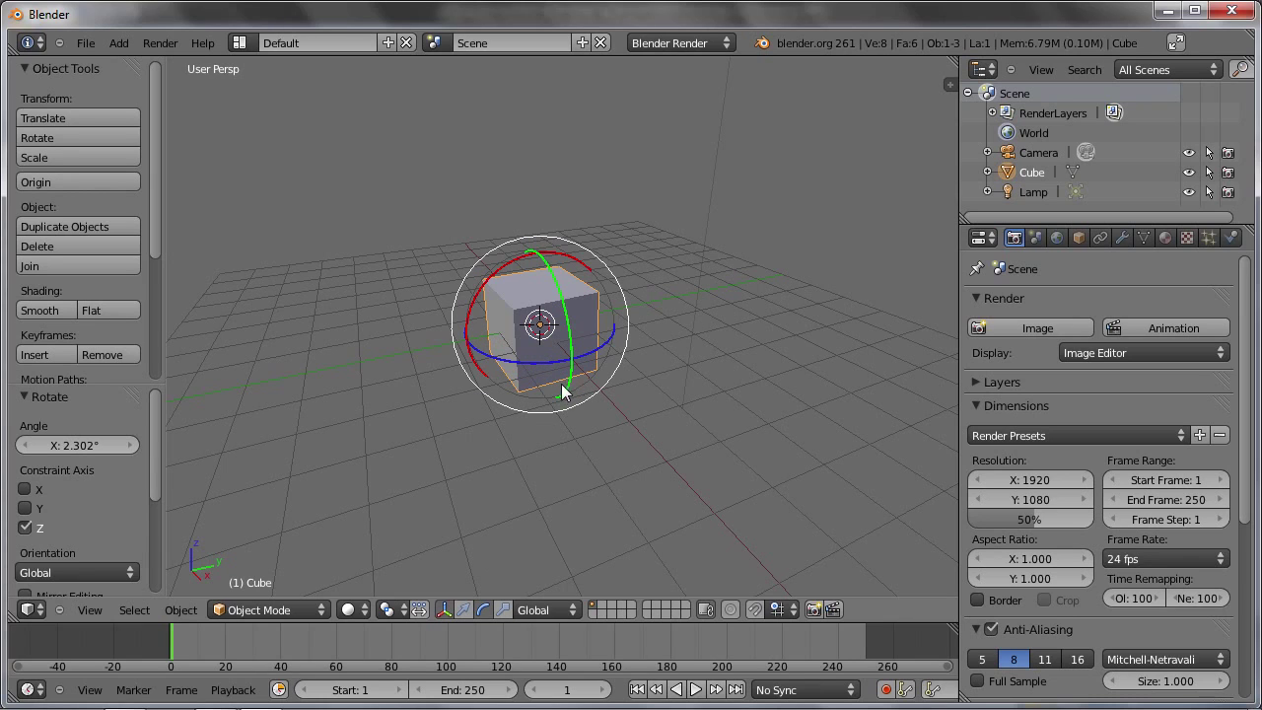
Offset the cube's mesh 4.691 units along Y in Edit Mode, then return to Object Mode
key("Tab")
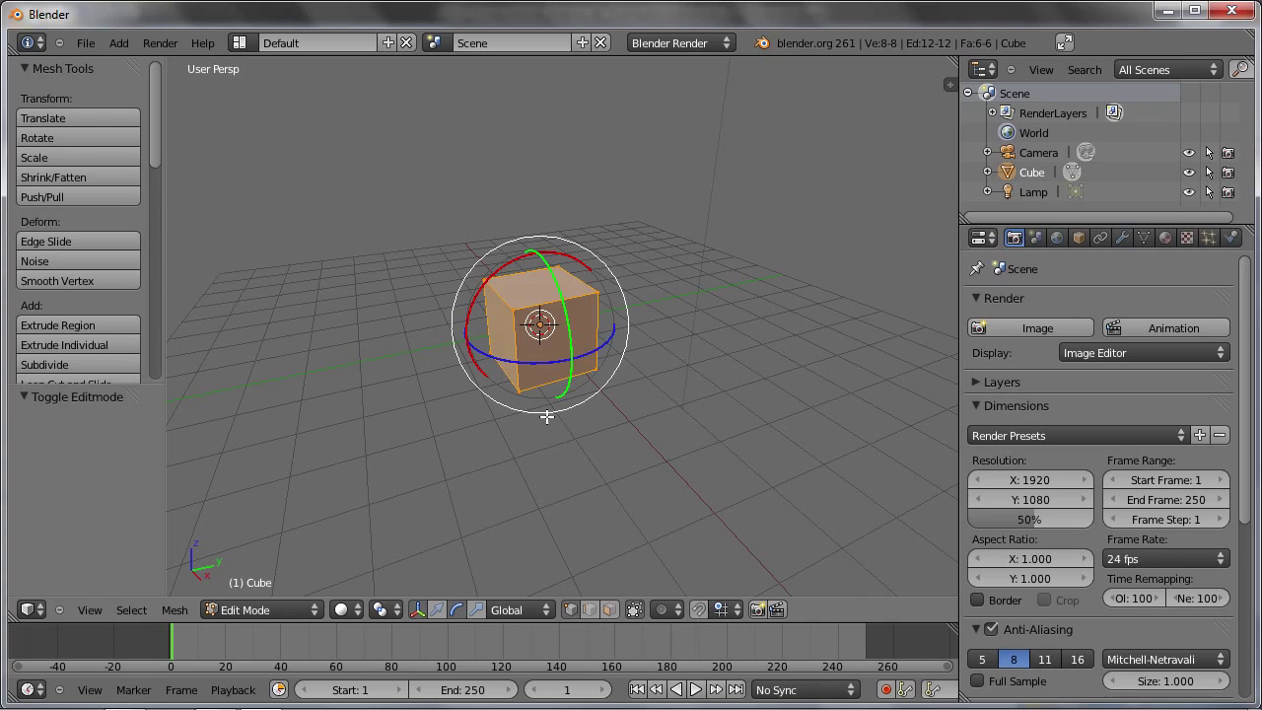
left_click(422, 610)
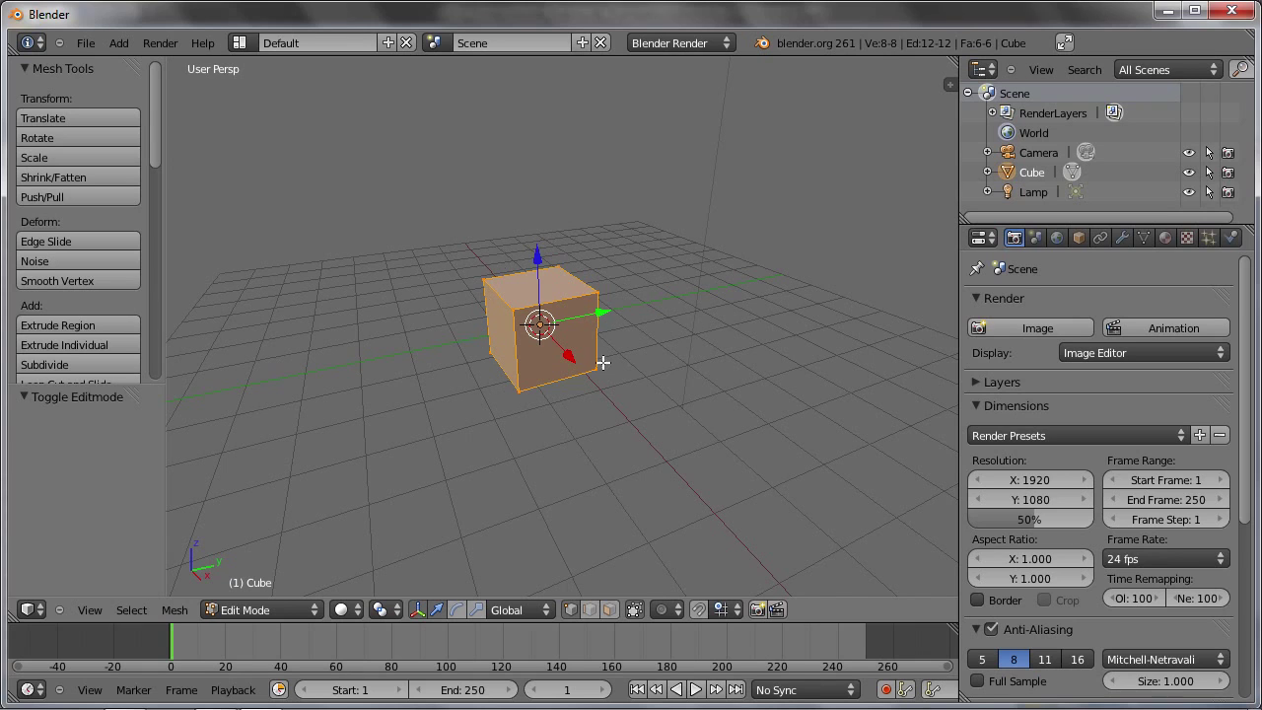
left_click_drag(608, 321, 679, 277)
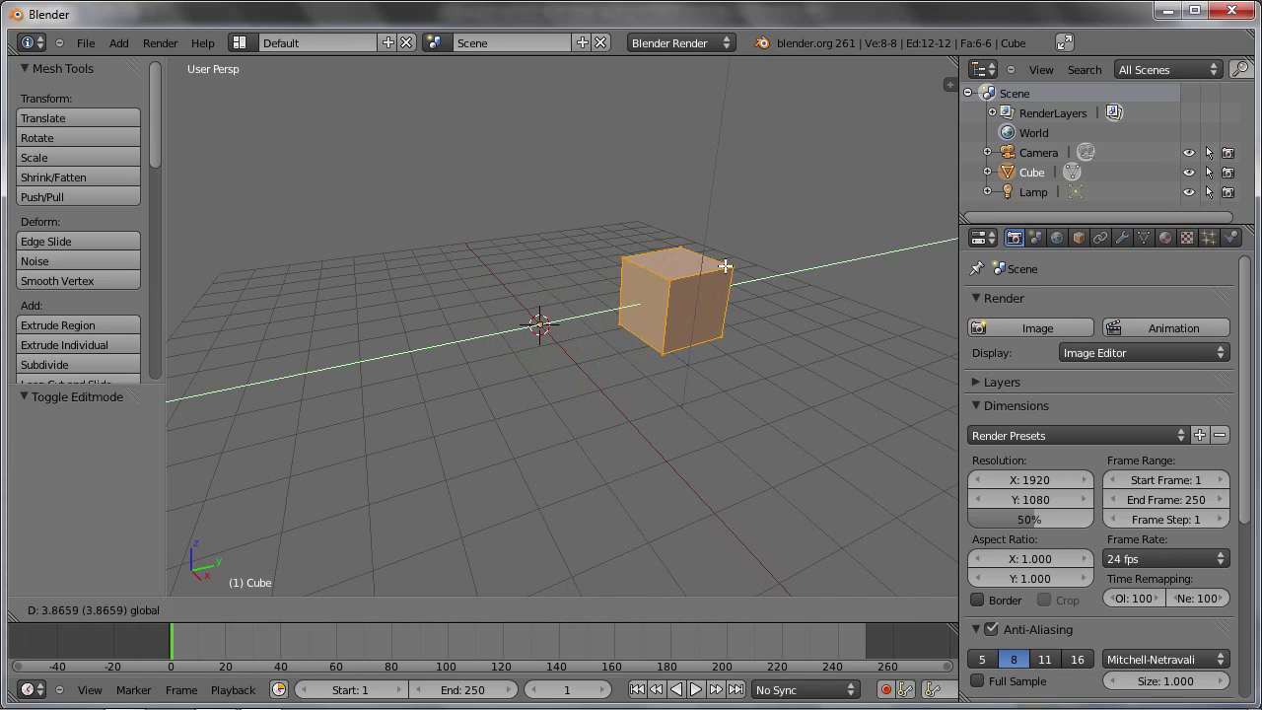
left_click_drag(679, 277, 735, 264)
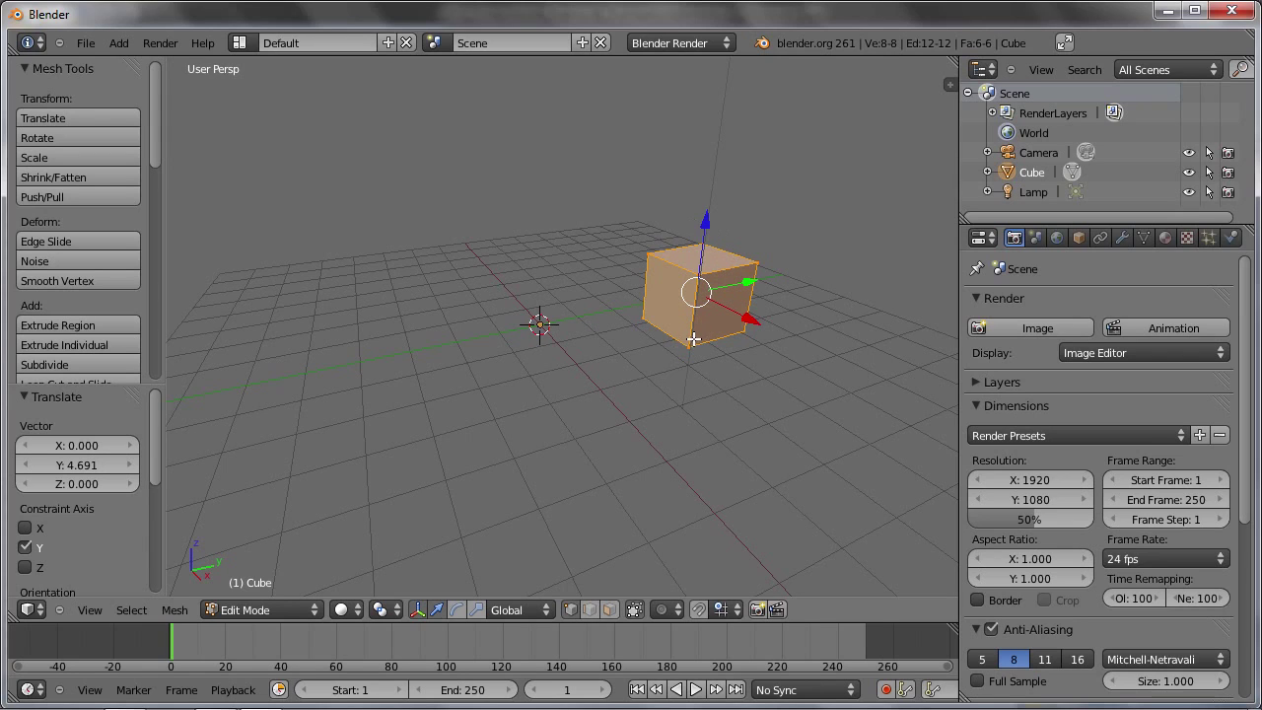
left_click(247, 611)
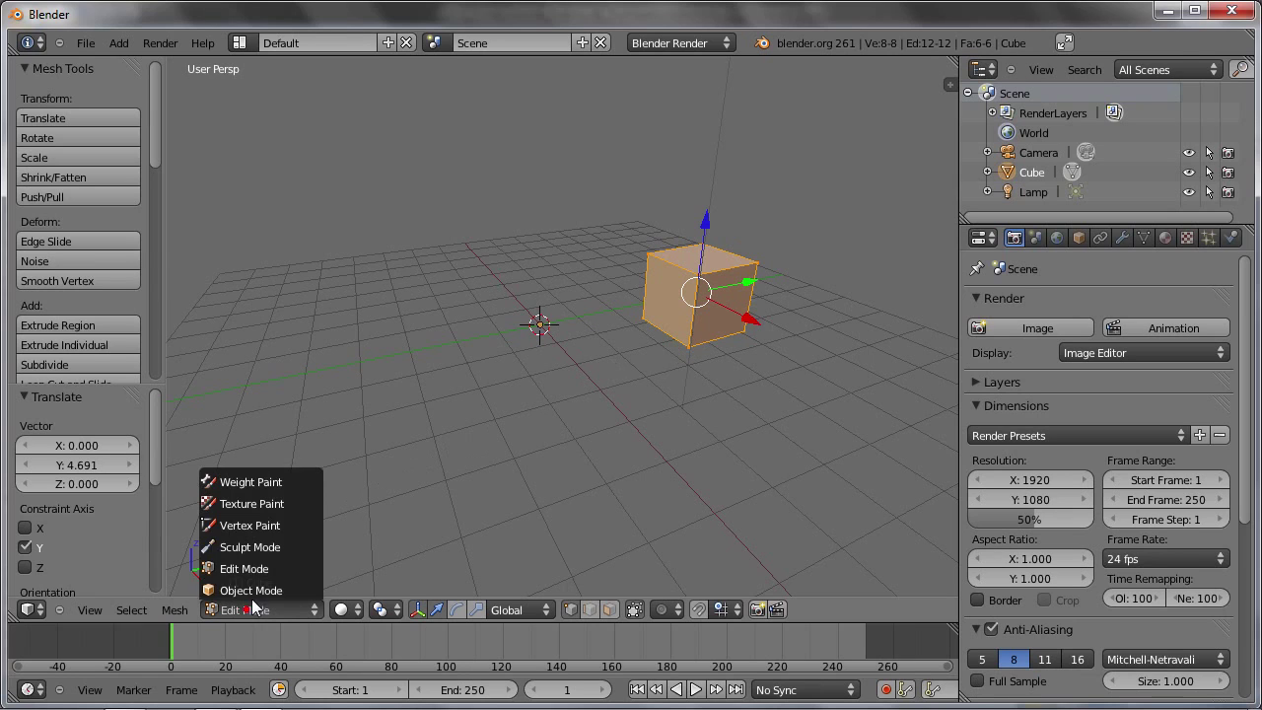
left_click(251, 593)
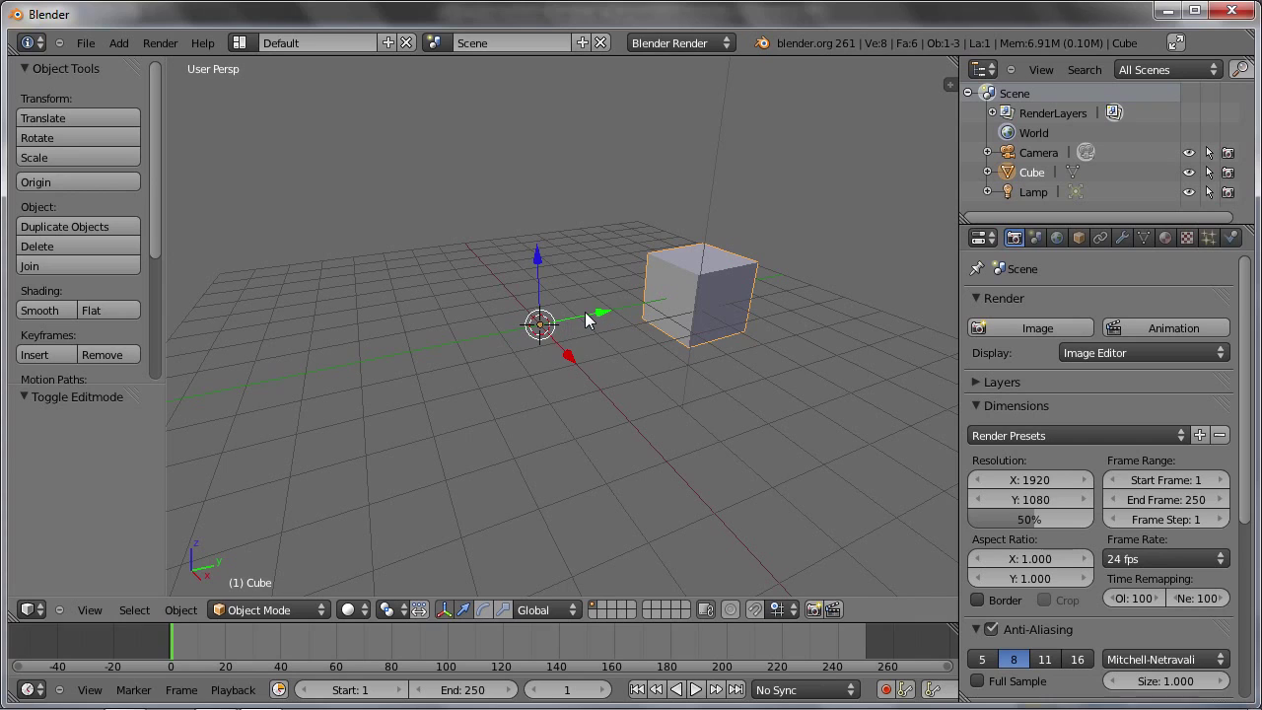
Move the cube with its origin along Y, spin it about Z, then reload the start-up file
mouse_move(567, 353)
left_mouse_down()
mouse_move(597, 385)
mouse_move(643, 333)
left_mouse_up()
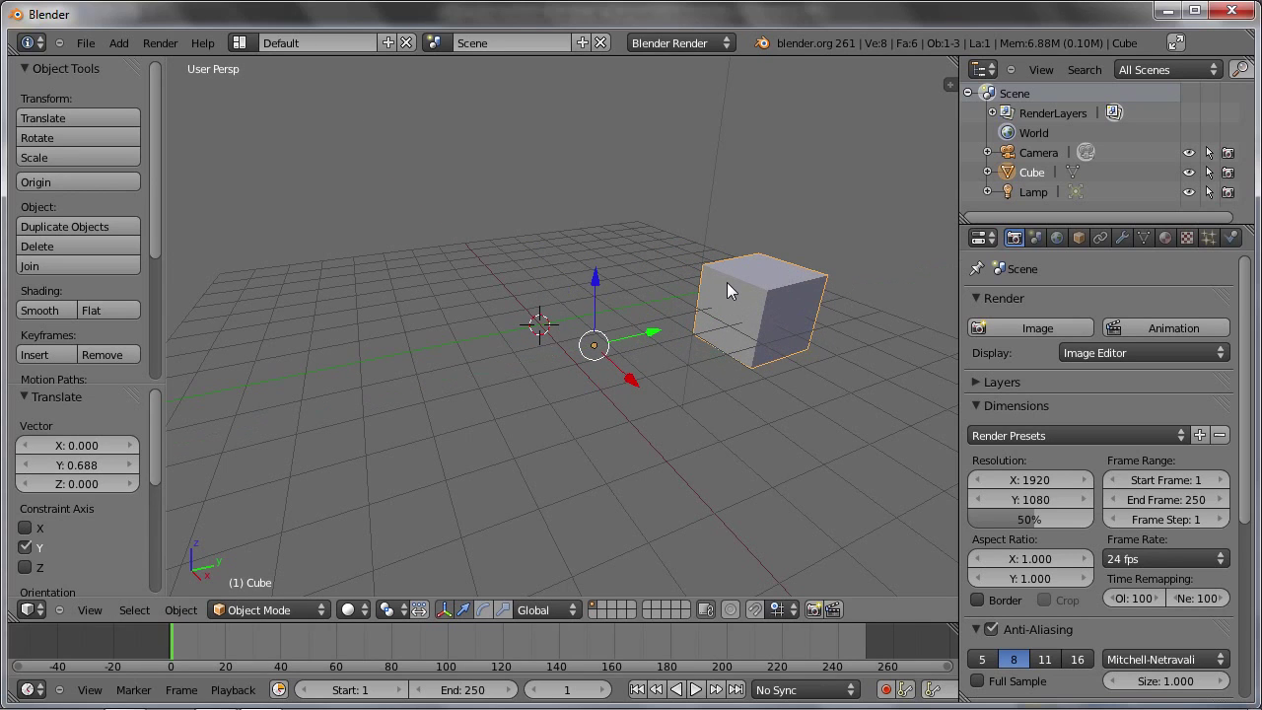
left_click(483, 610)
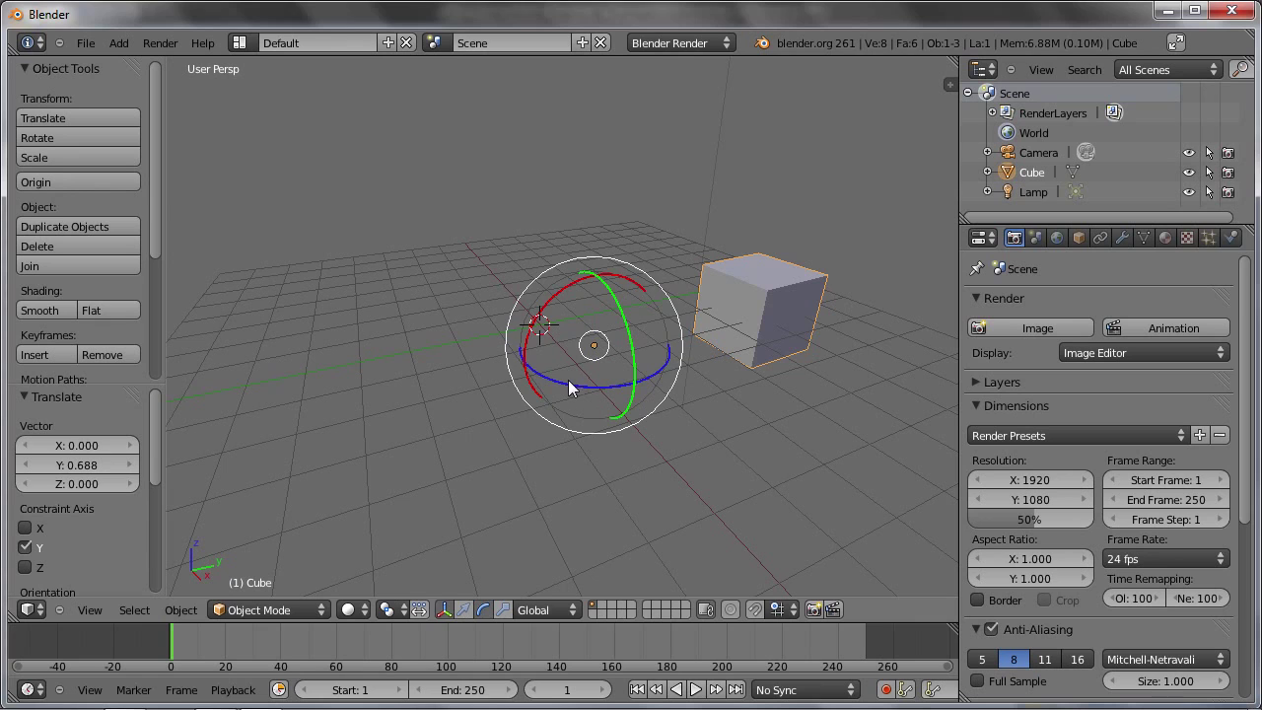
mouse_move(557, 379)
left_mouse_down()
mouse_move(634, 405)
mouse_move(694, 375)
mouse_move(693, 289)
mouse_move(535, 254)
mouse_move(479, 337)
mouse_move(490, 374)
left_mouse_up()
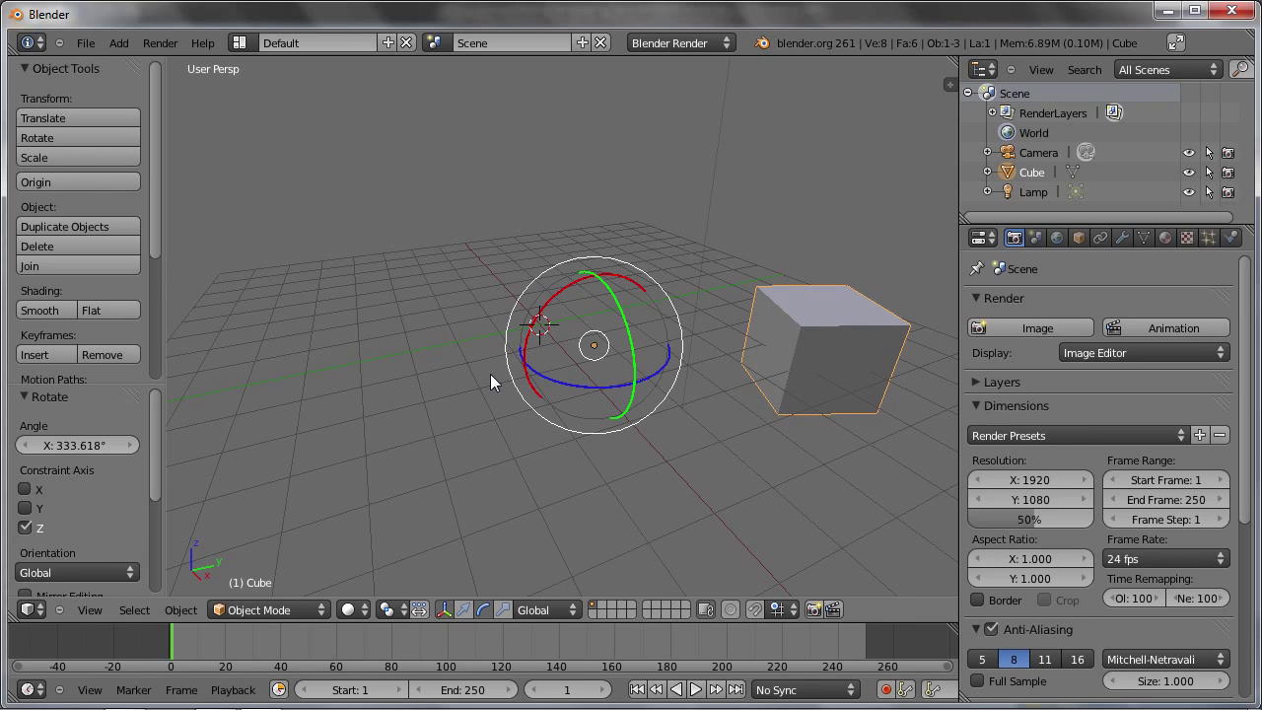
key("ctrl+n")
left_click(490, 374)
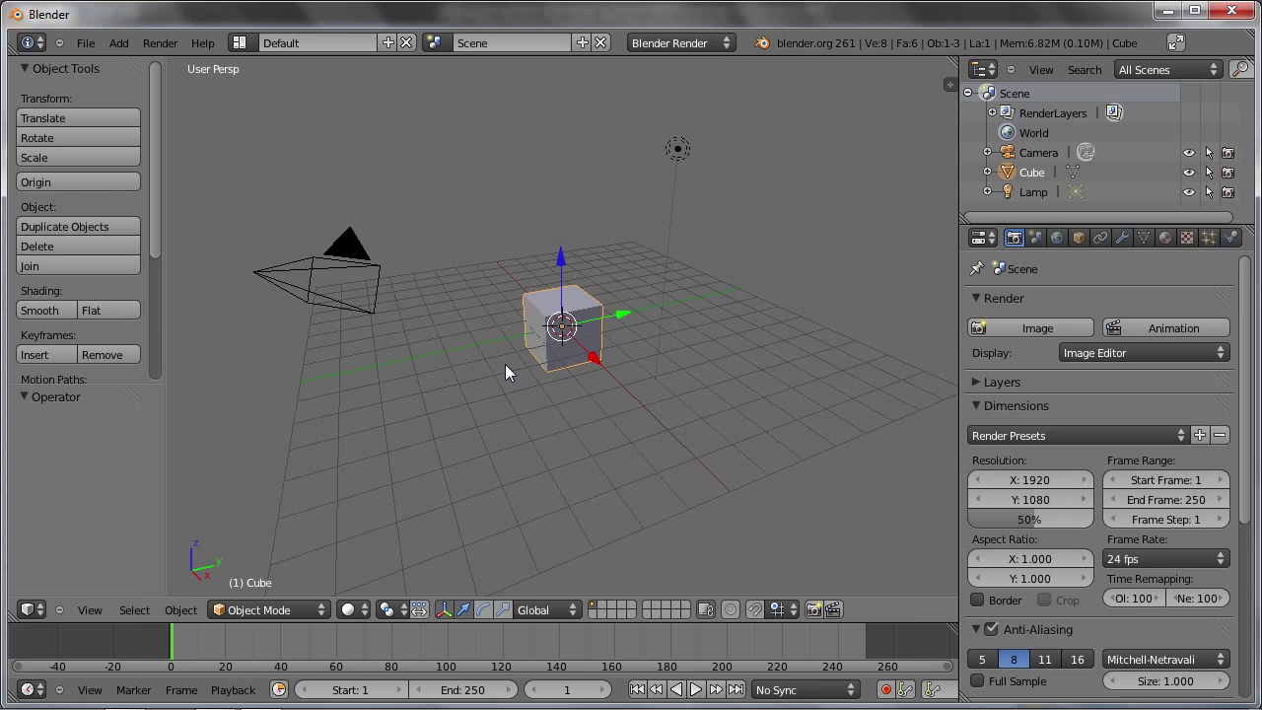
In Edit Mode, scale the cube thin along X and taller along Z
scroll(581, 360, "up", 2)
scroll(581, 361, "up", 4)
middle_click_drag(567, 359, 591, 370)
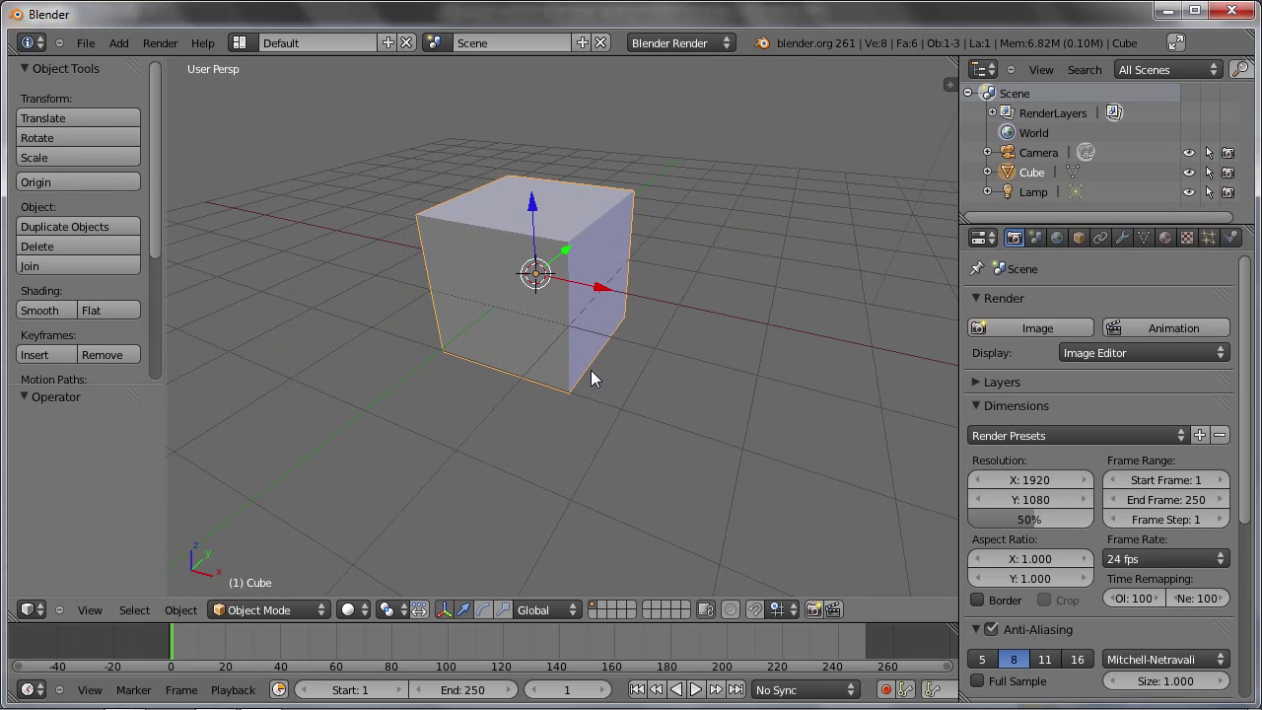
key("Tab")
key("s")
key("x")
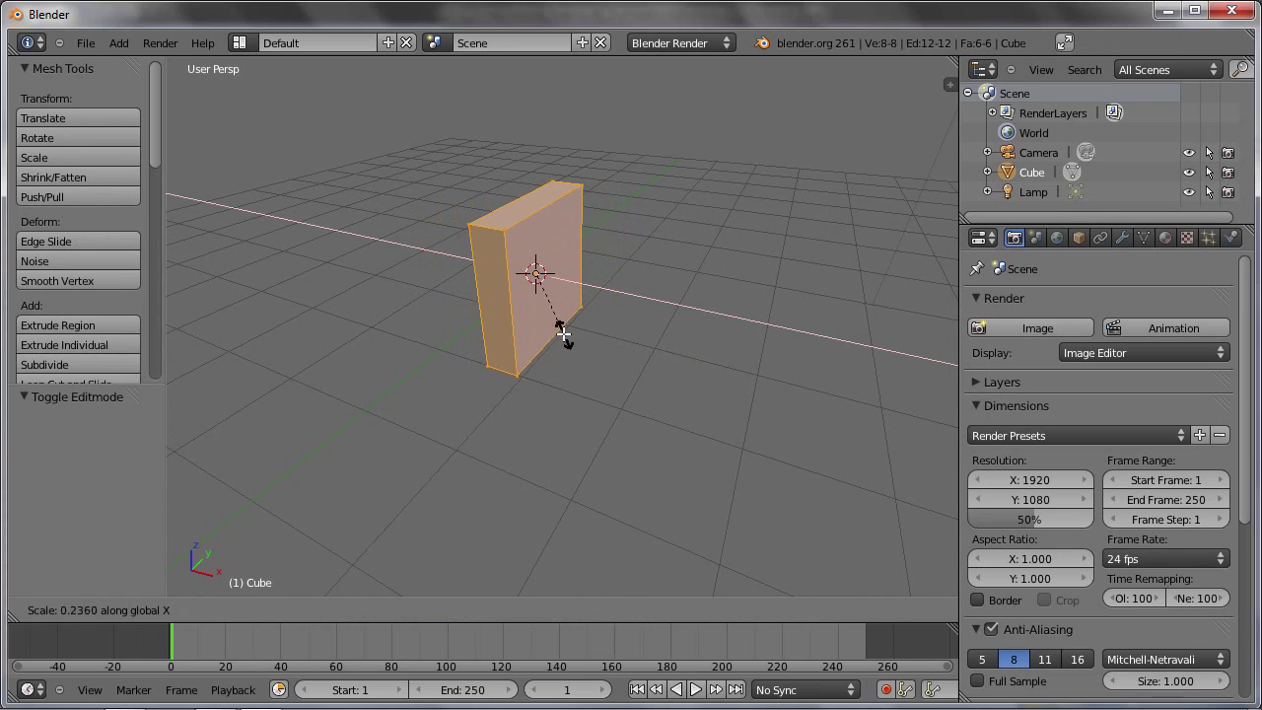
left_click(513, 292)
key("s")
key("z")
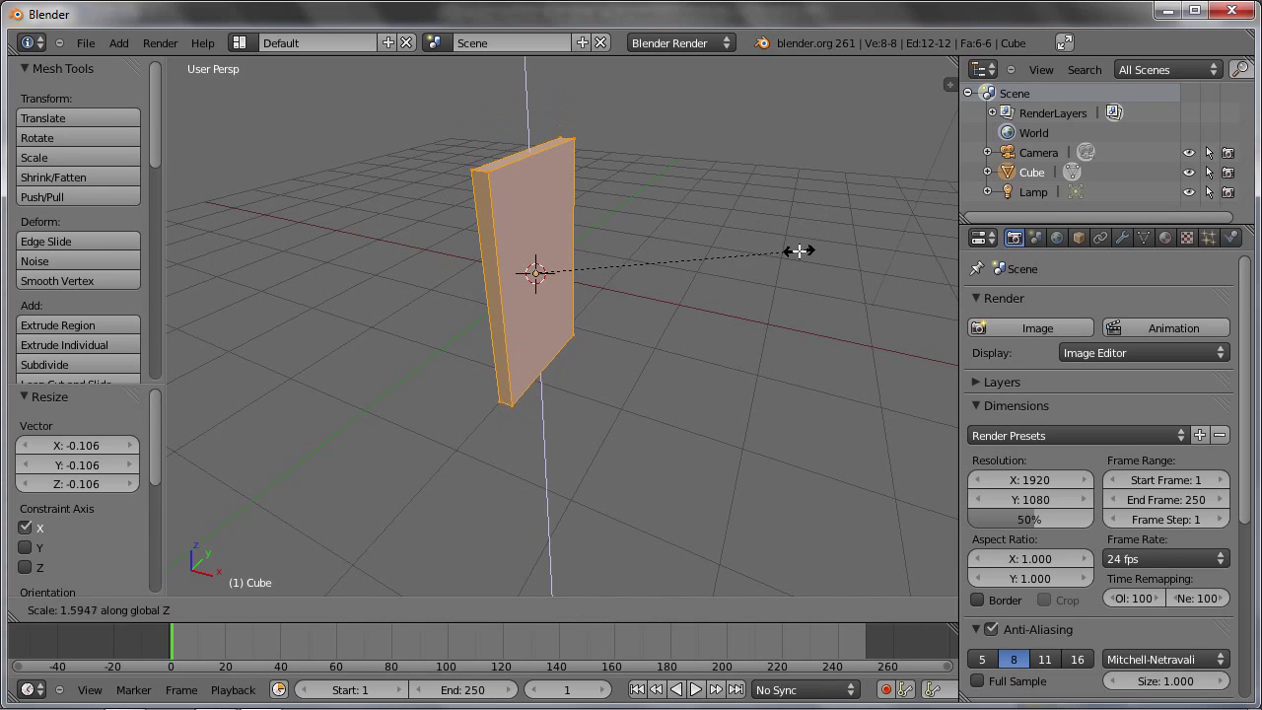
left_click(798, 250)
Leave Edit Mode, try a Z rotation and cancel it, then re-enter Edit Mode
key("Tab")
mouse_move(726, 327)
middle_mouse_down()
mouse_move(560, 304)
mouse_move(583, 356)
mouse_move(596, 357)
middle_mouse_up()
key("r")
key("z")
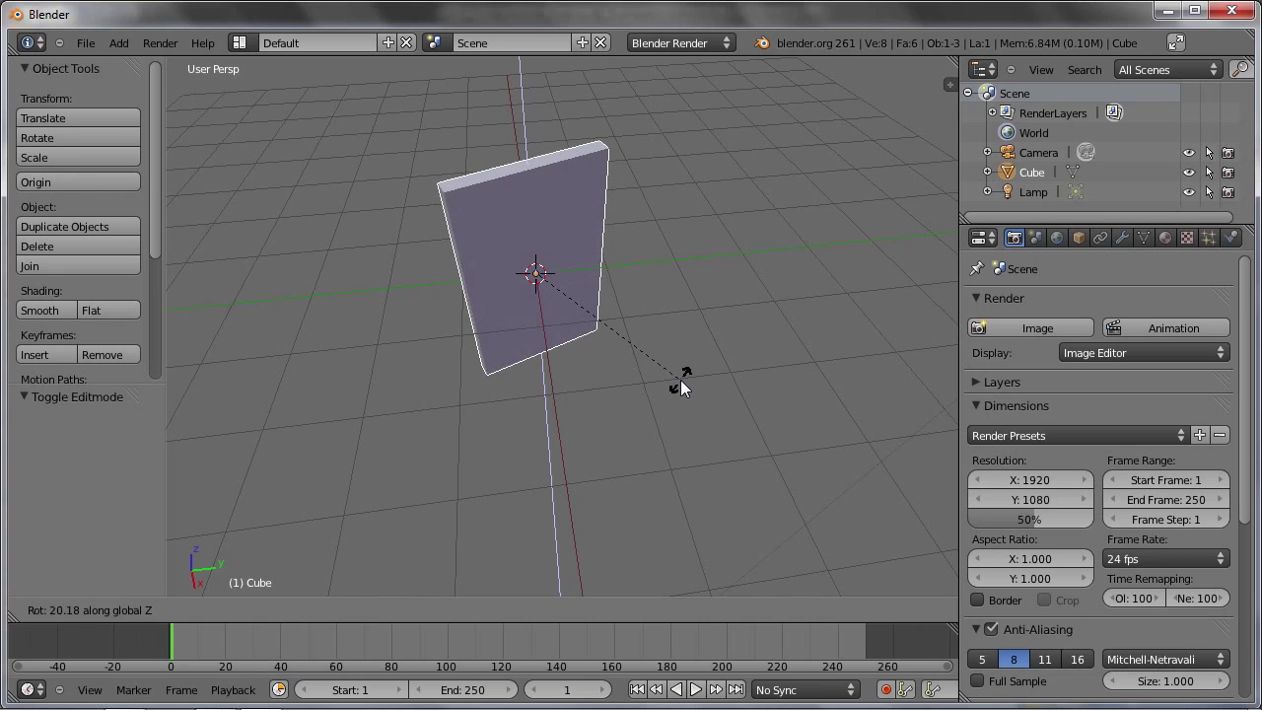
key("Escape")
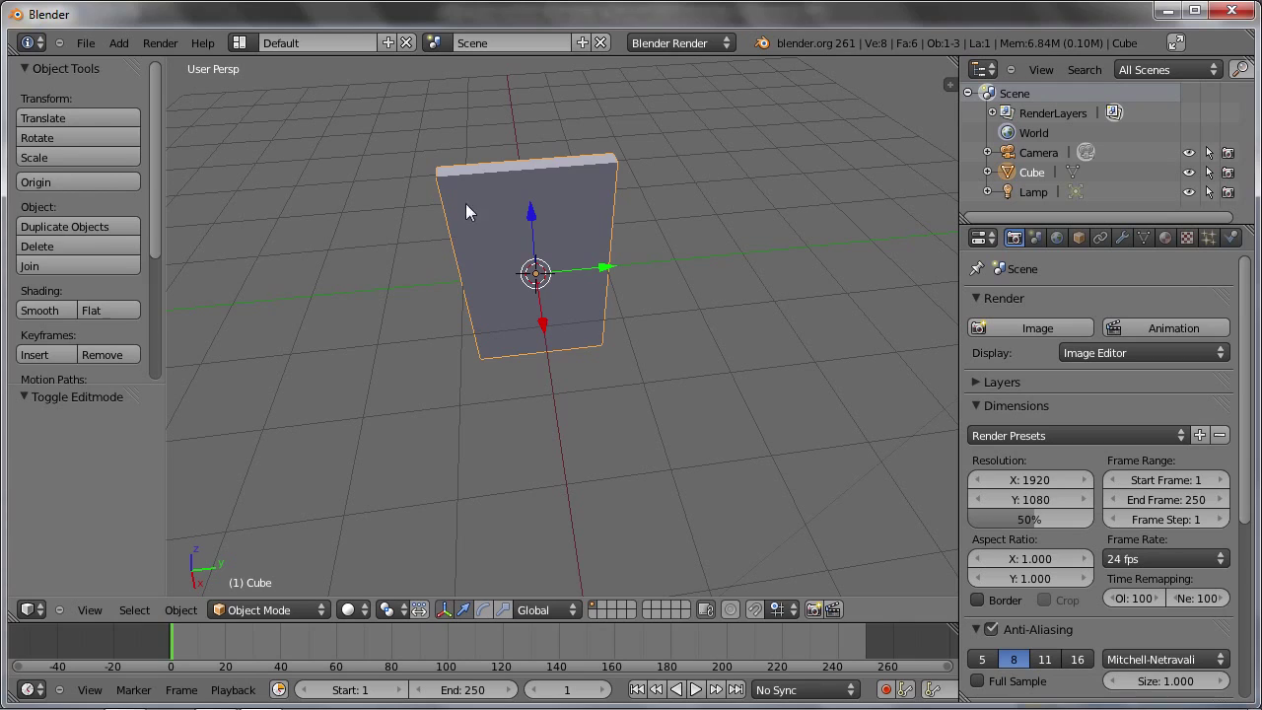
key("Tab")
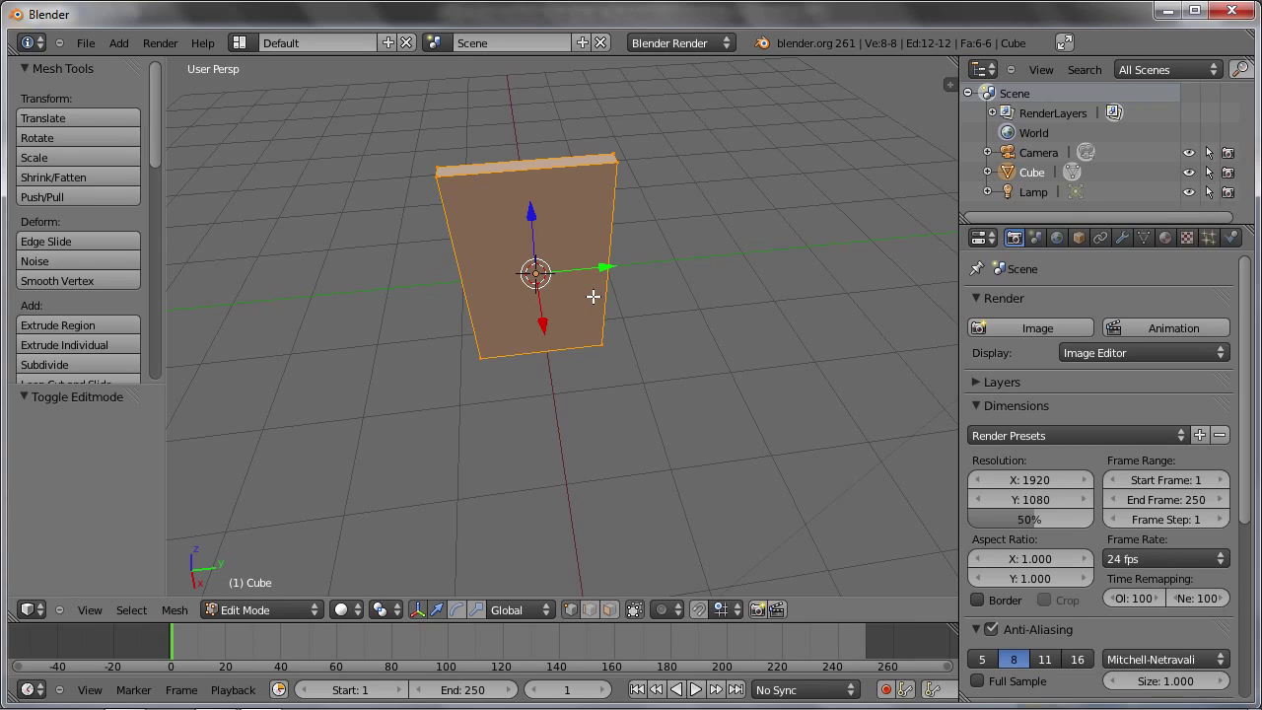
Move the slab's mesh 1 unit along Y with G Y 1, then return to Object Mode
type("gy1")
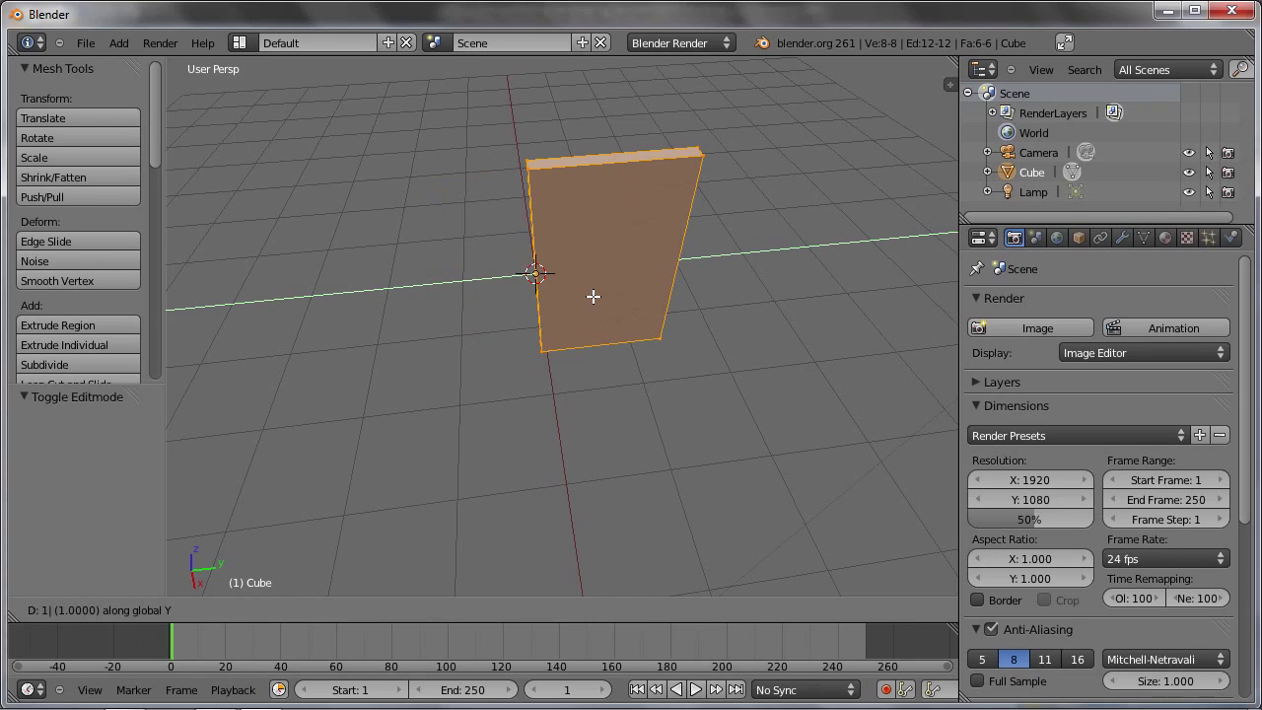
key("Return")
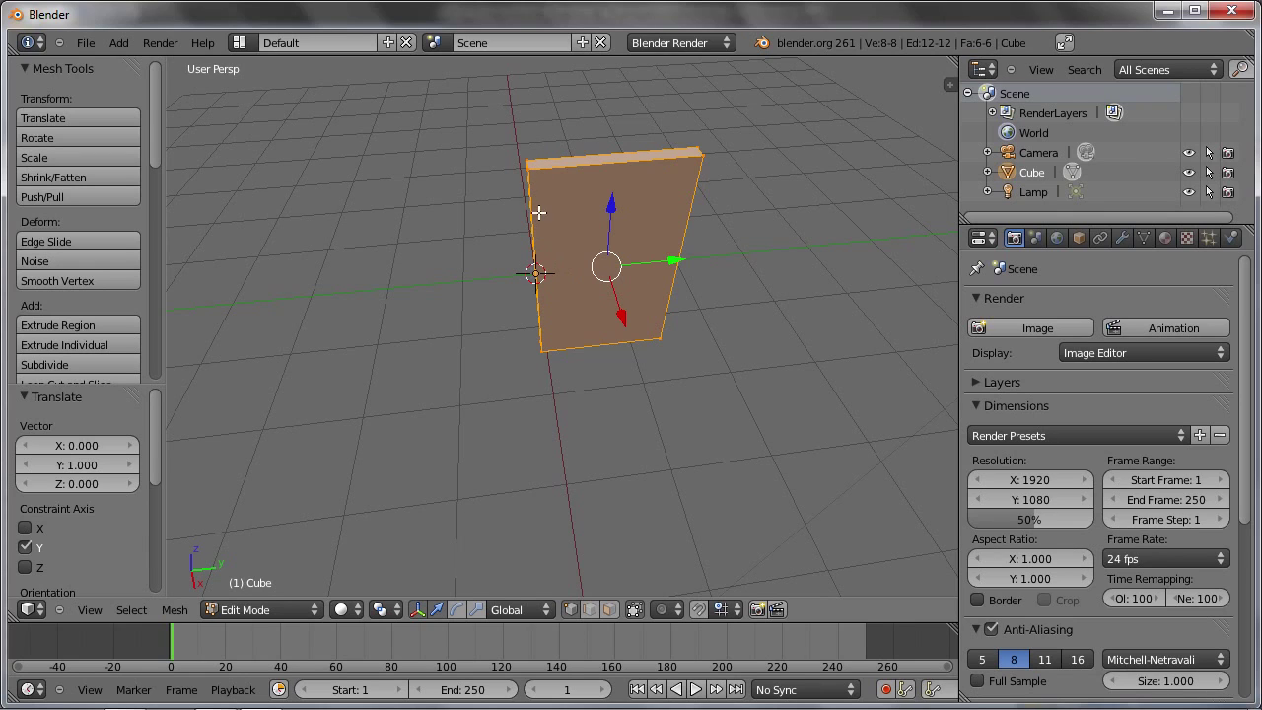
left_click(273, 612)
left_click(273, 584)
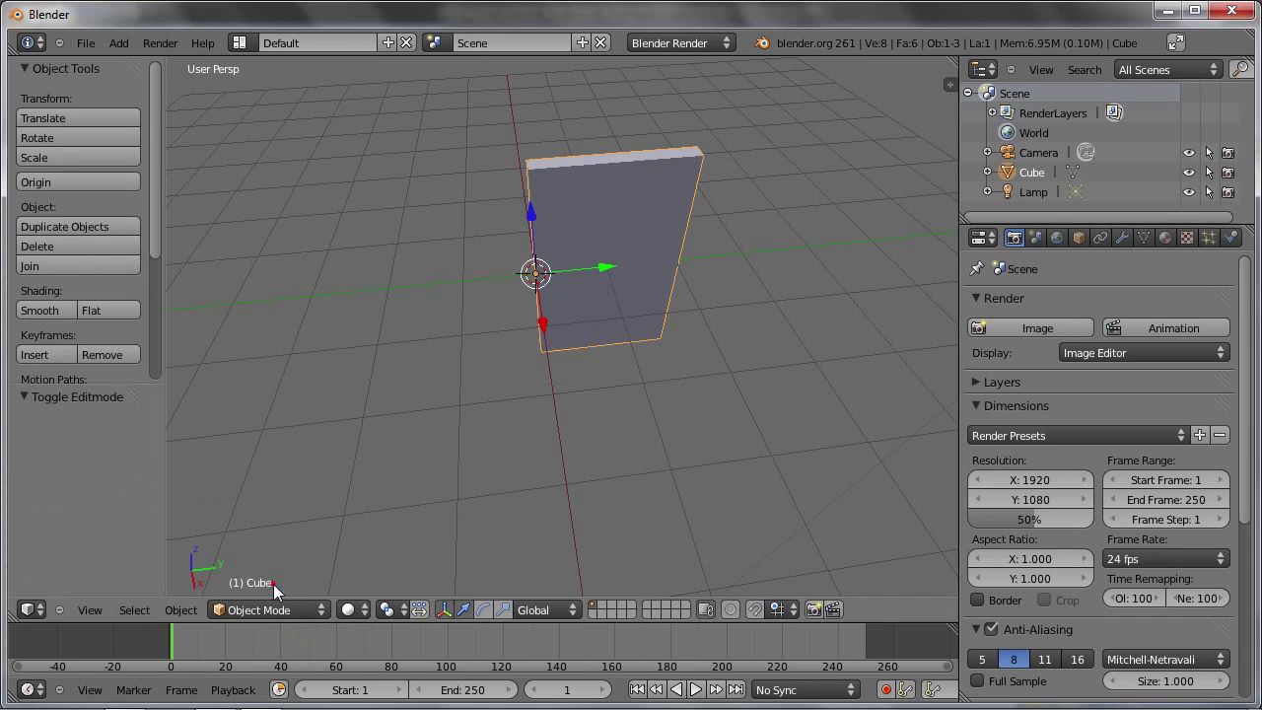
Rotate the slab about Z around its origin using the rotate manipulator, and show the Pivot Point options
left_click(484, 610)
mouse_move(532, 369)
middle_mouse_down()
mouse_move(566, 388)
mouse_move(540, 343)
middle_mouse_up()
mouse_move(540, 343)
left_mouse_down()
mouse_move(505, 386)
mouse_move(560, 298)
mouse_move(591, 302)
mouse_move(534, 403)
mouse_move(445, 381)
mouse_move(533, 402)
mouse_move(474, 406)
mouse_move(527, 423)
mouse_move(648, 409)
mouse_move(550, 471)
left_mouse_up()
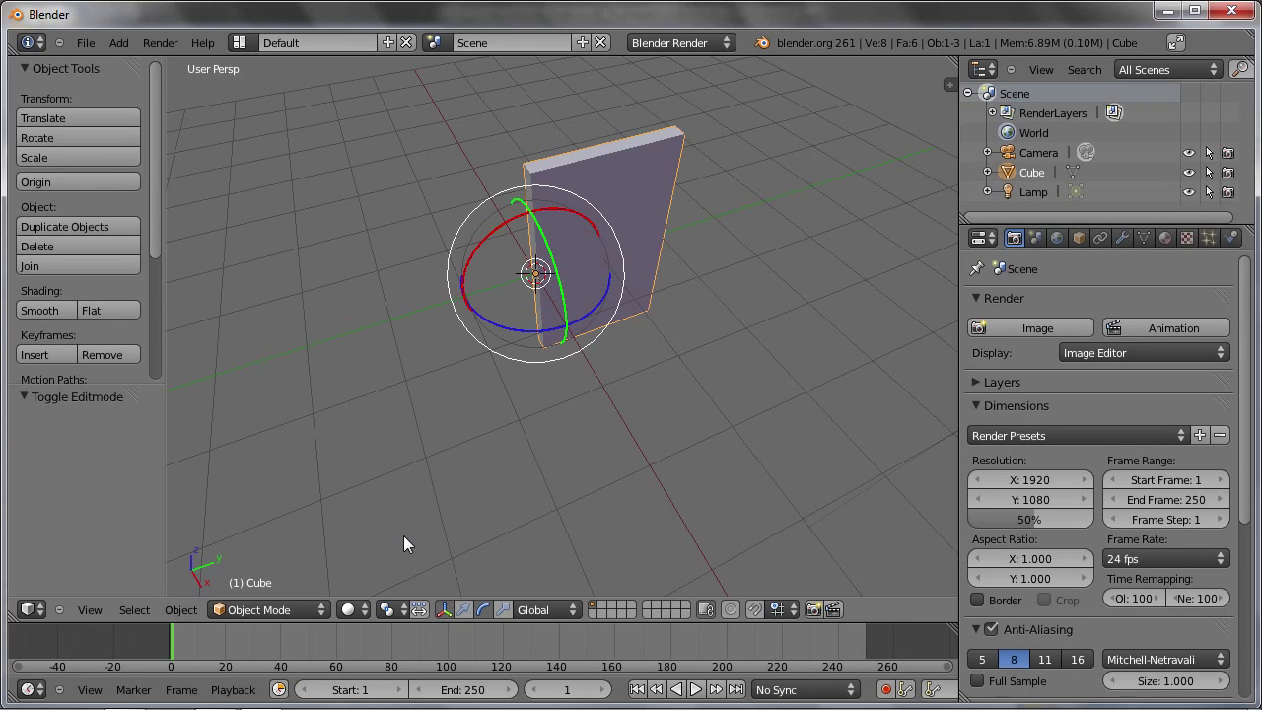
left_click(400, 609)
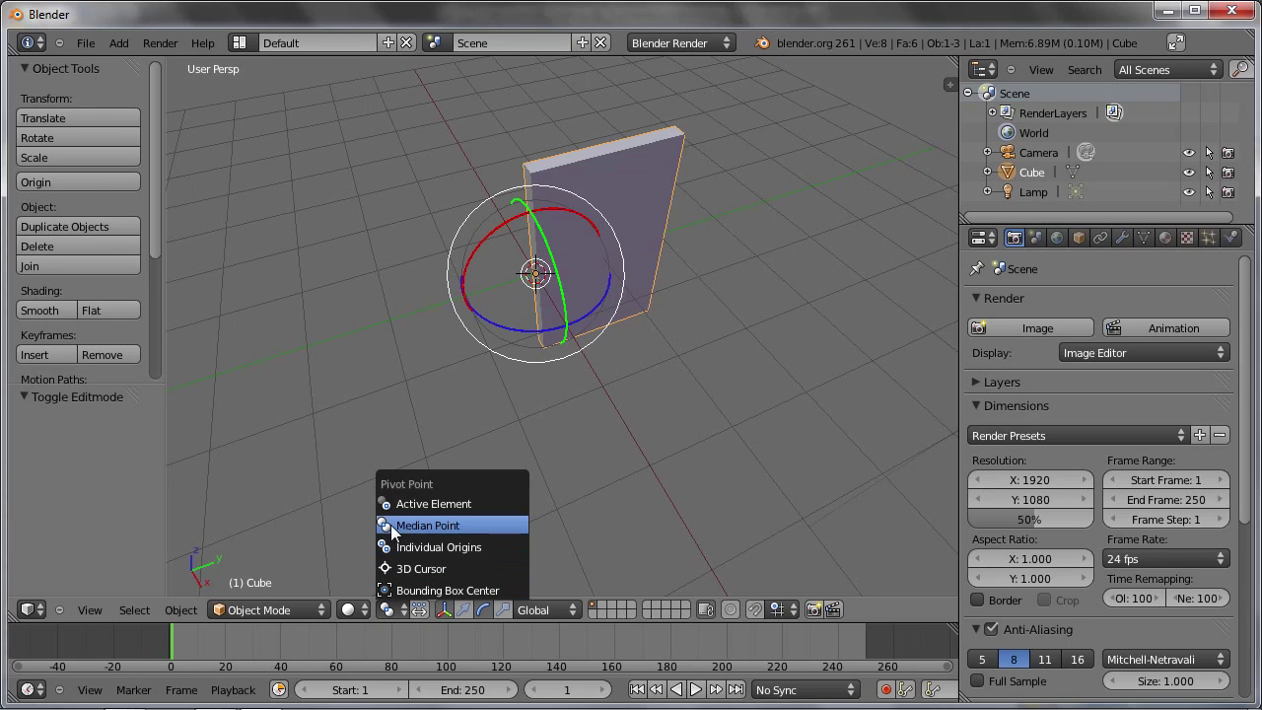
Set the Pivot Point to 3D Cursor, place the cursor left of the slab, and cancel trial rotations
left_click(478, 569)
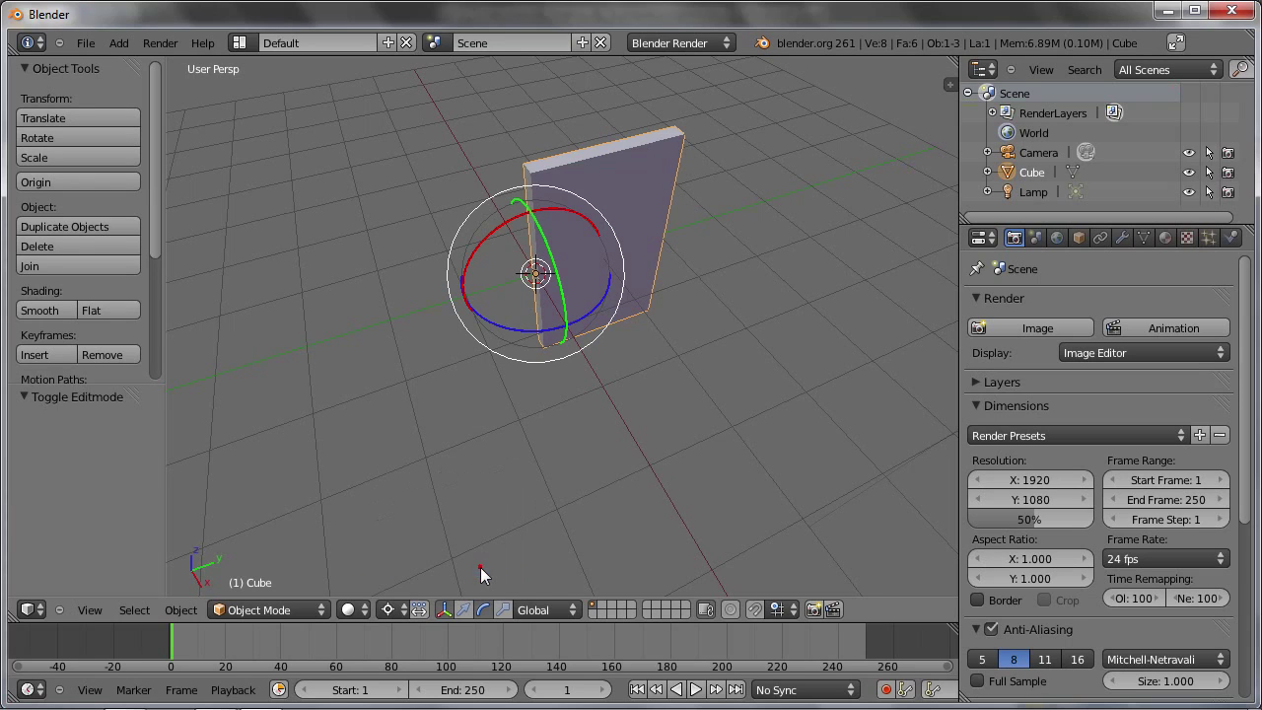
left_click(320, 330)
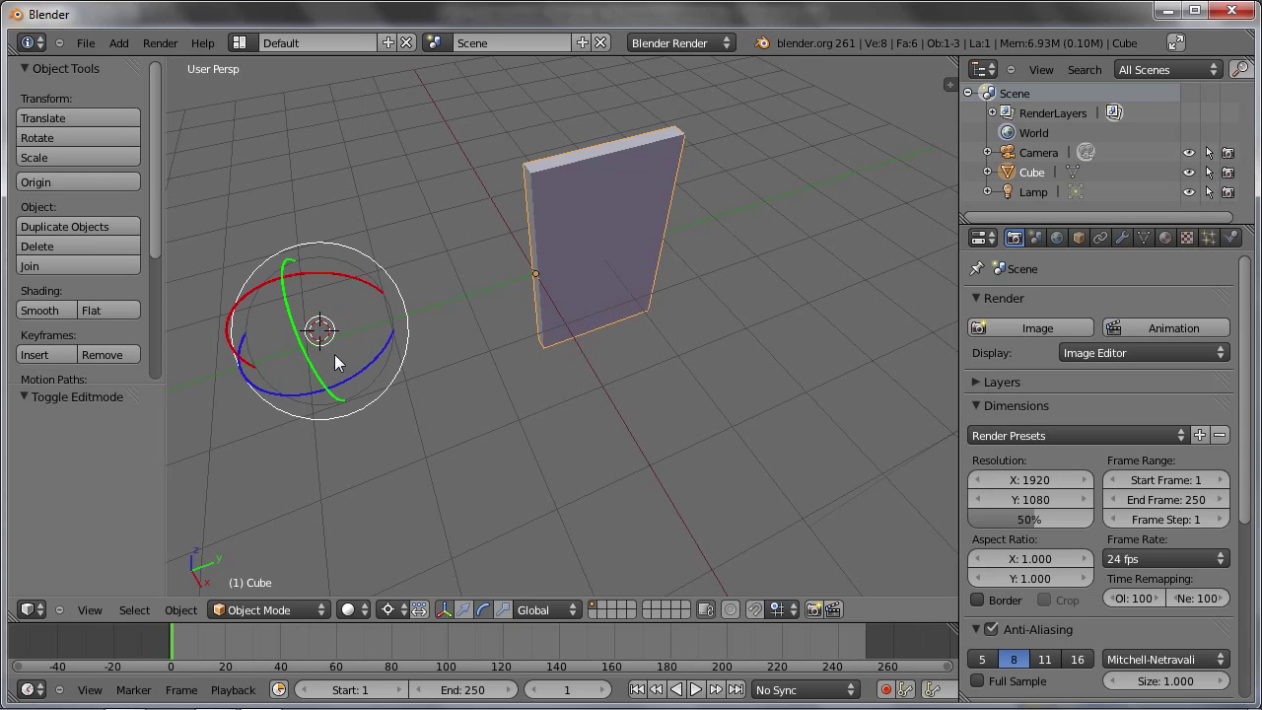
key("r")
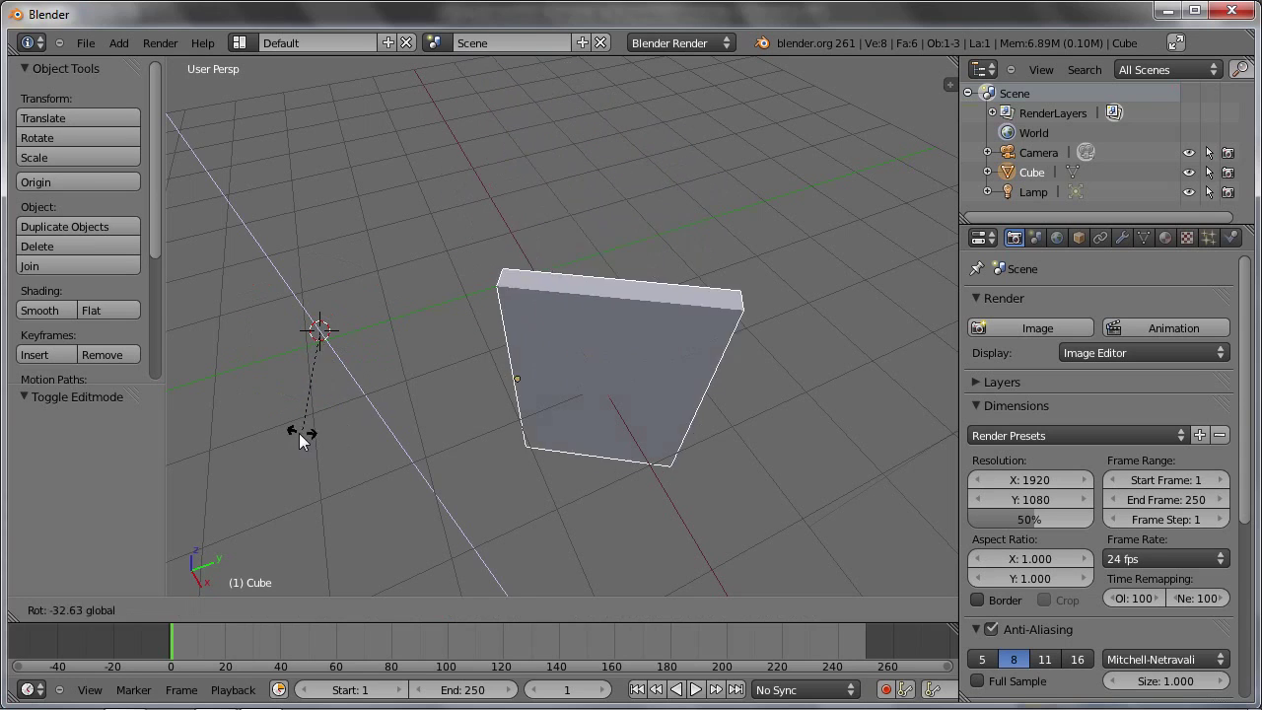
right_click(295, 435)
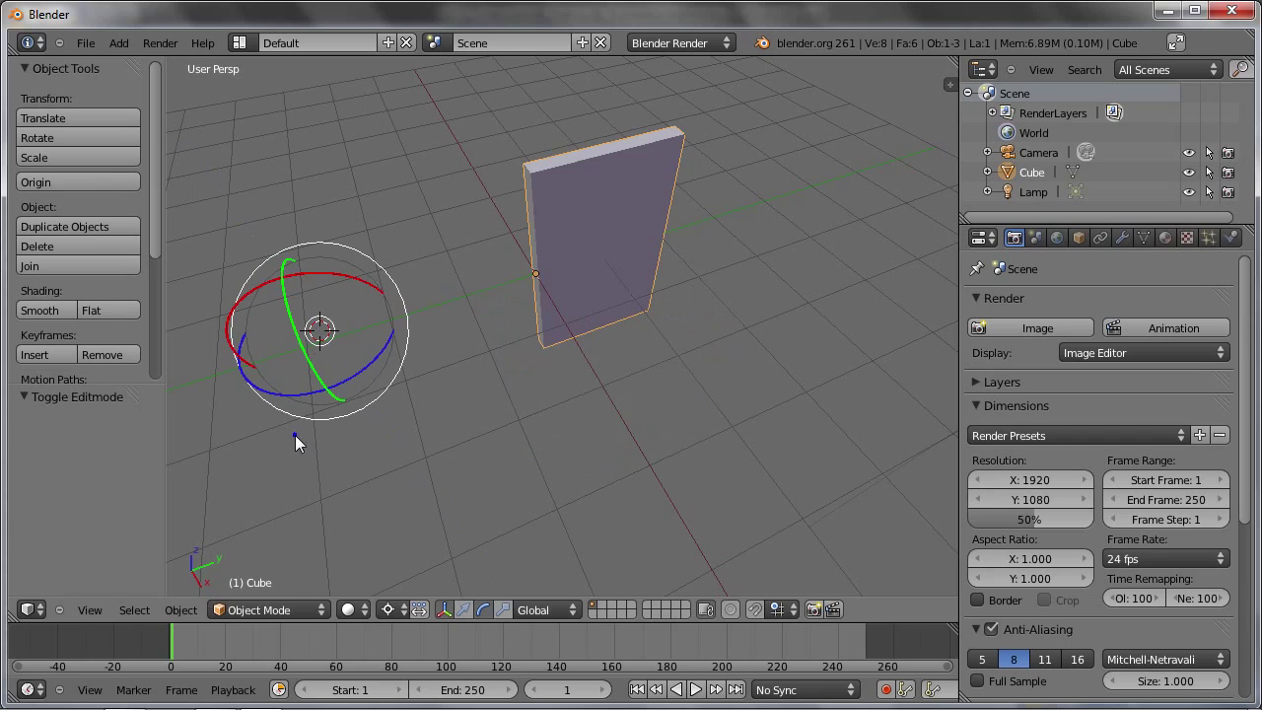
left_click_drag(342, 286, 361, 284)
right_click(360, 278)
Move the 3D cursor up-right and tilt the slab -30.823° around the Y axis
left_click(712, 188)
left_click_drag(732, 237, 710, 240)
right_click(722, 233)
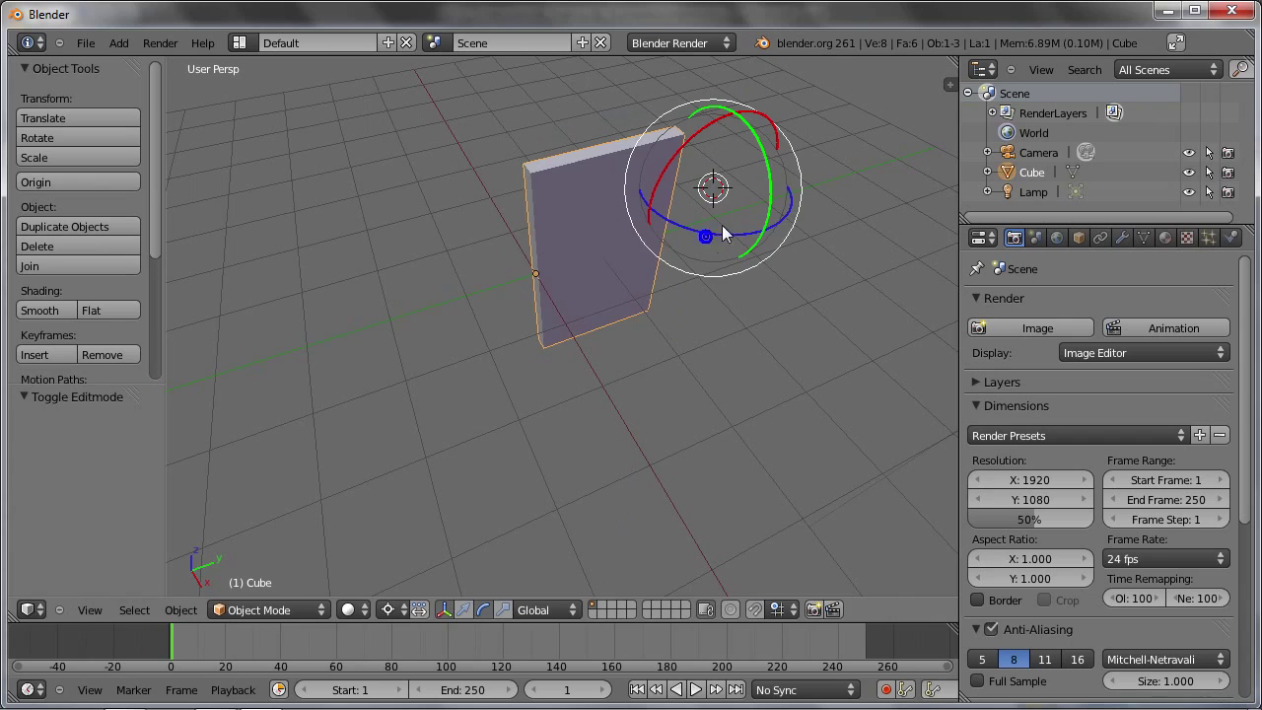
left_click_drag(756, 155, 744, 123)
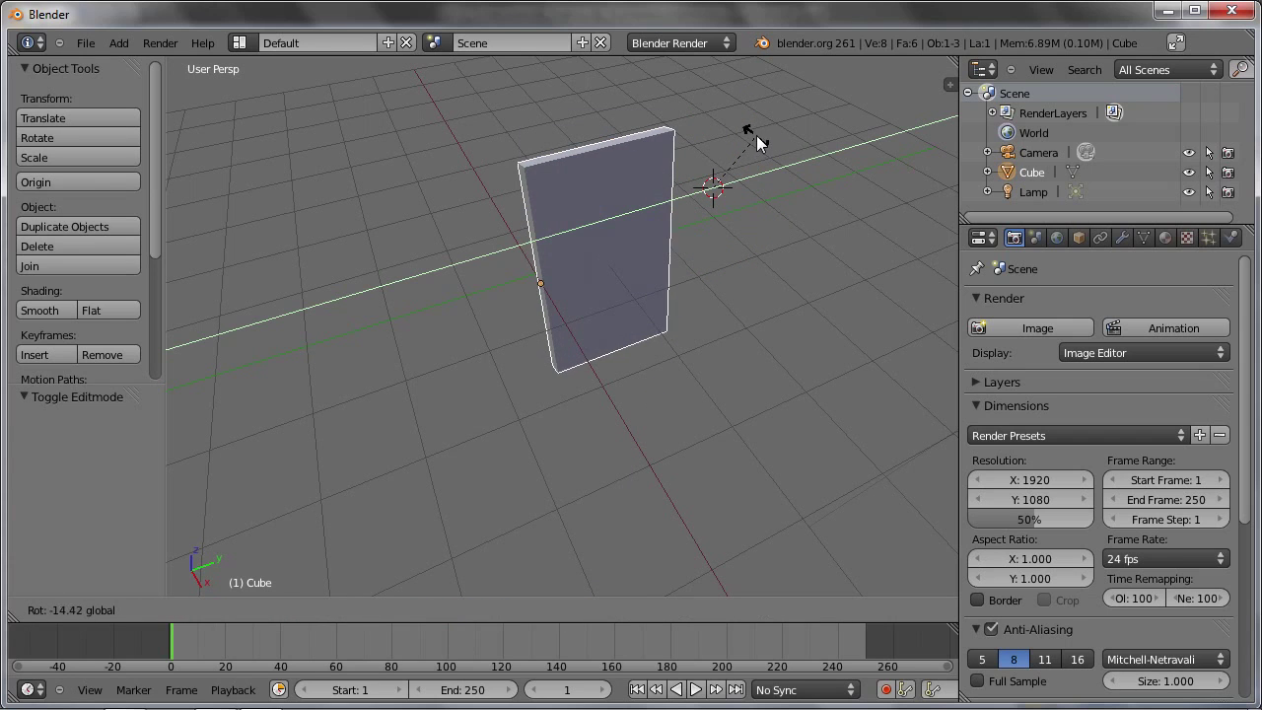
Reposition the 3D cursor several times, leaving it just above the slab, and switch to the translate manipulator
left_click(338, 218)
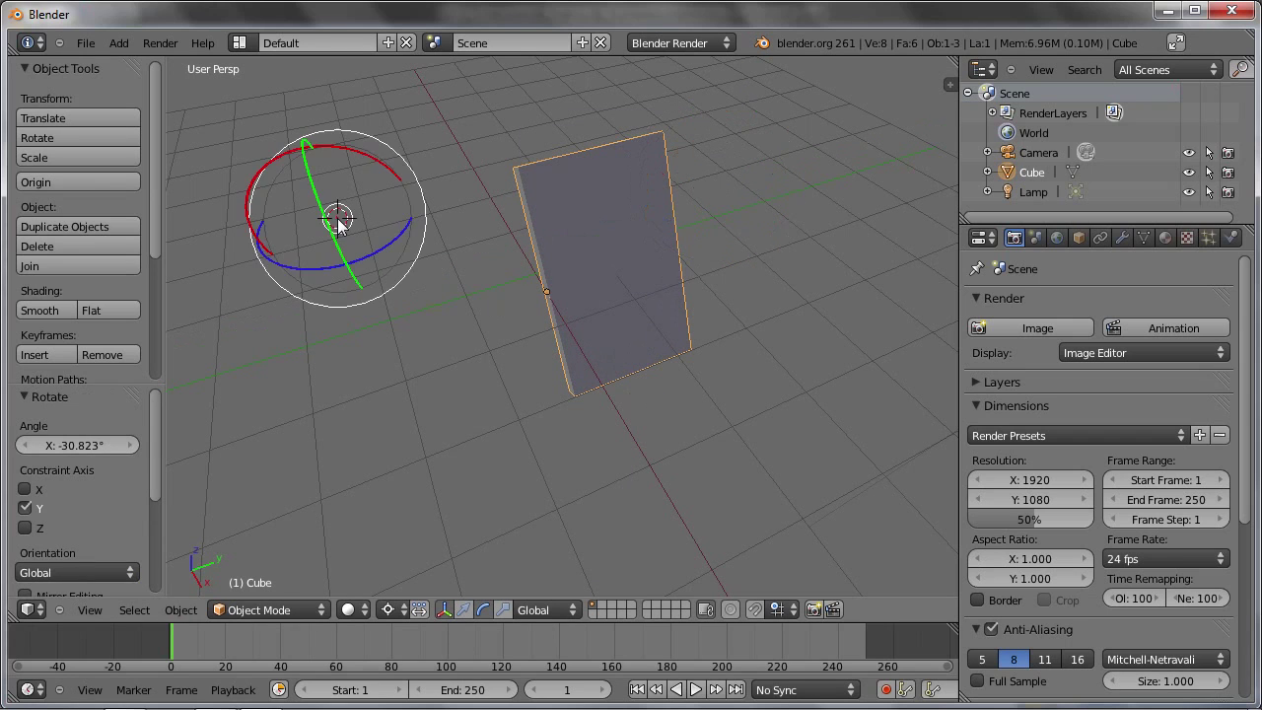
left_click_drag(379, 247, 387, 249)
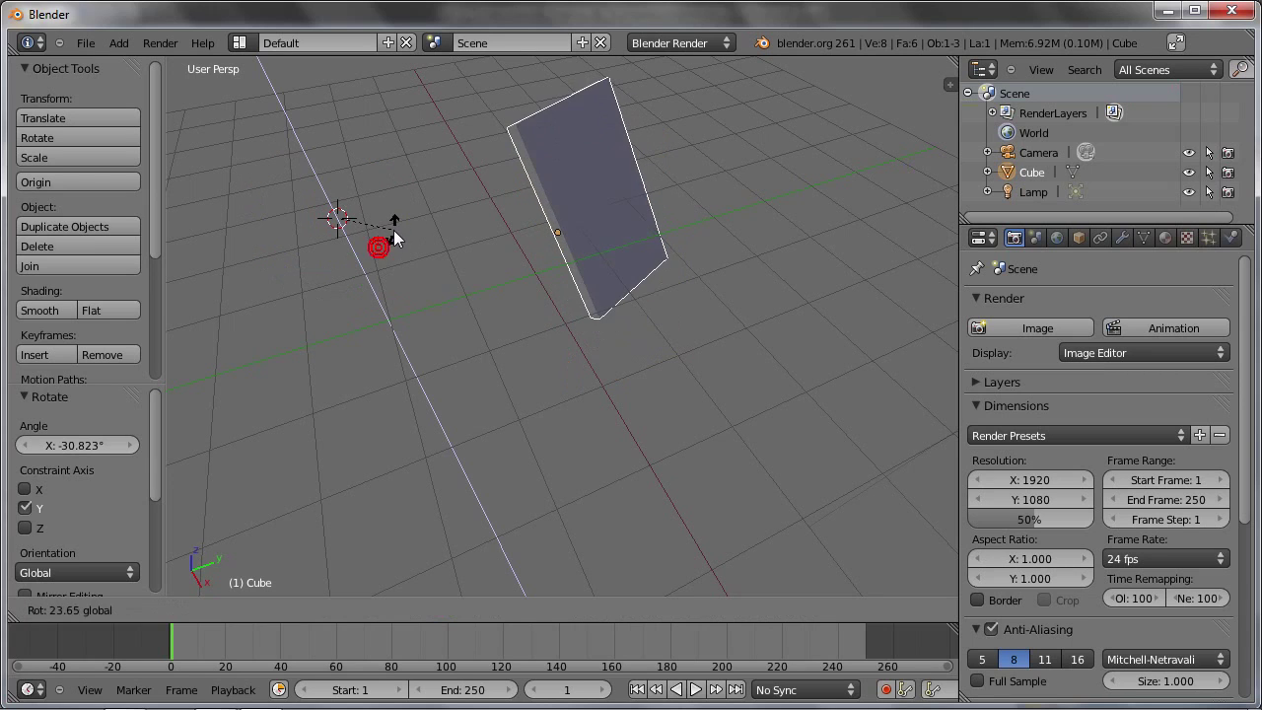
right_click(387, 248)
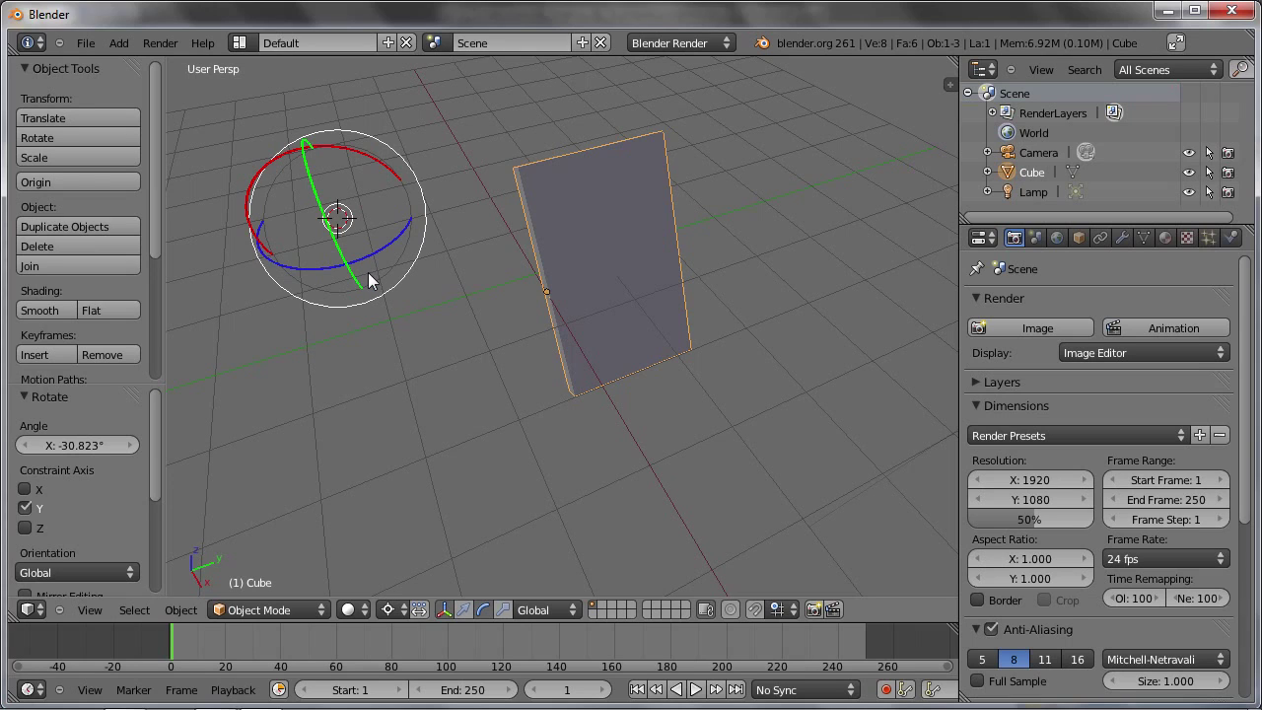
left_click(768, 200)
left_click(784, 378)
left_click(561, 496)
left_click(276, 400)
left_click(296, 174)
left_click(555, 107)
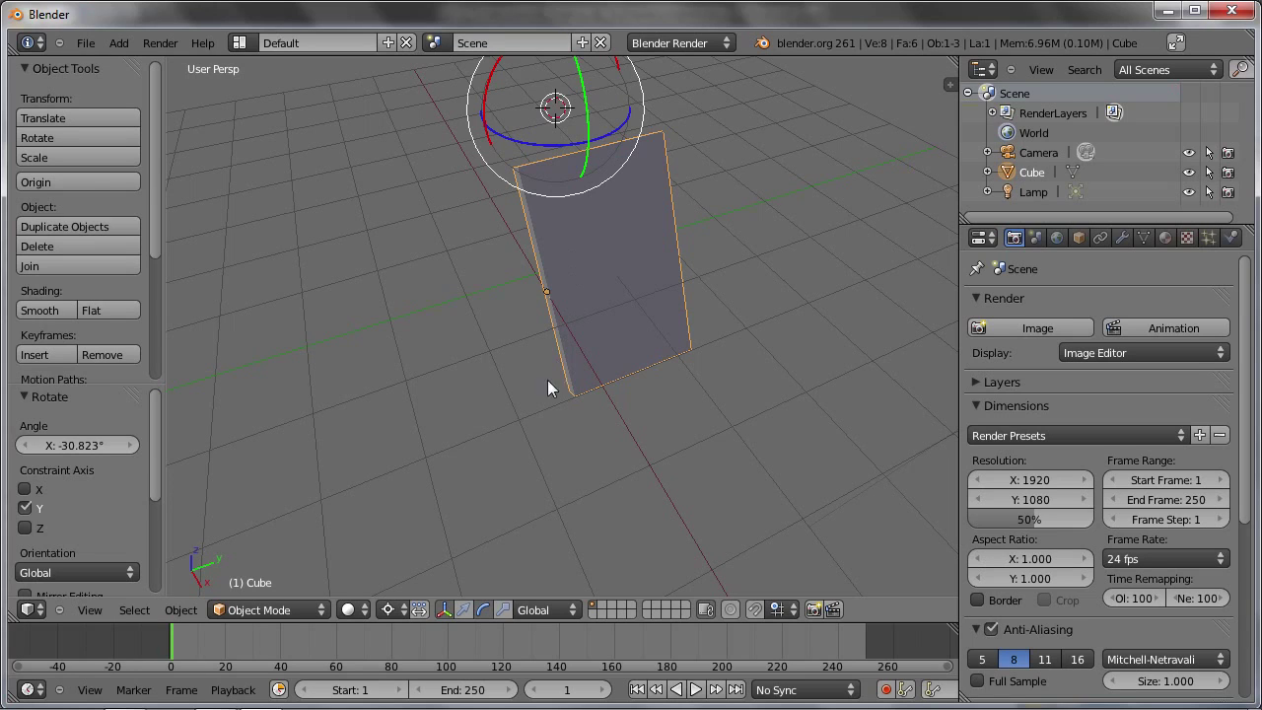
left_click(385, 611)
left_click(465, 609)
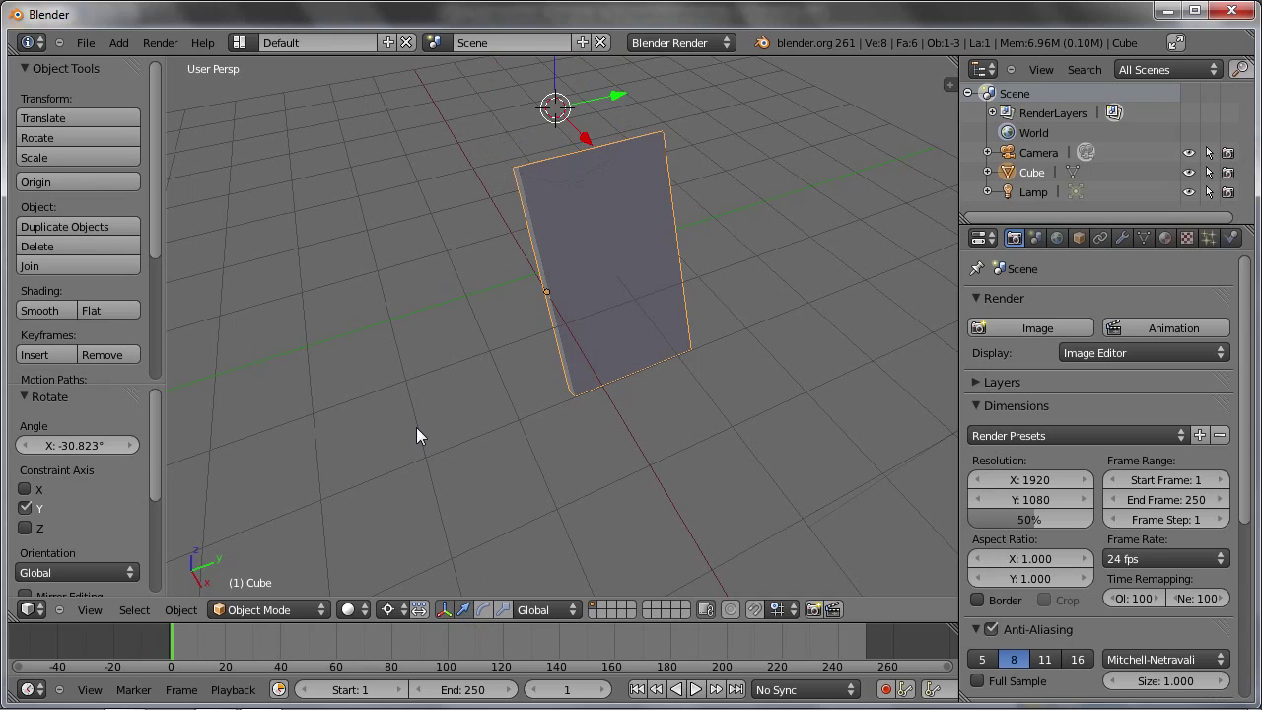
Add a new cube and slide it about 3.5 units along Y
key("shift+a")
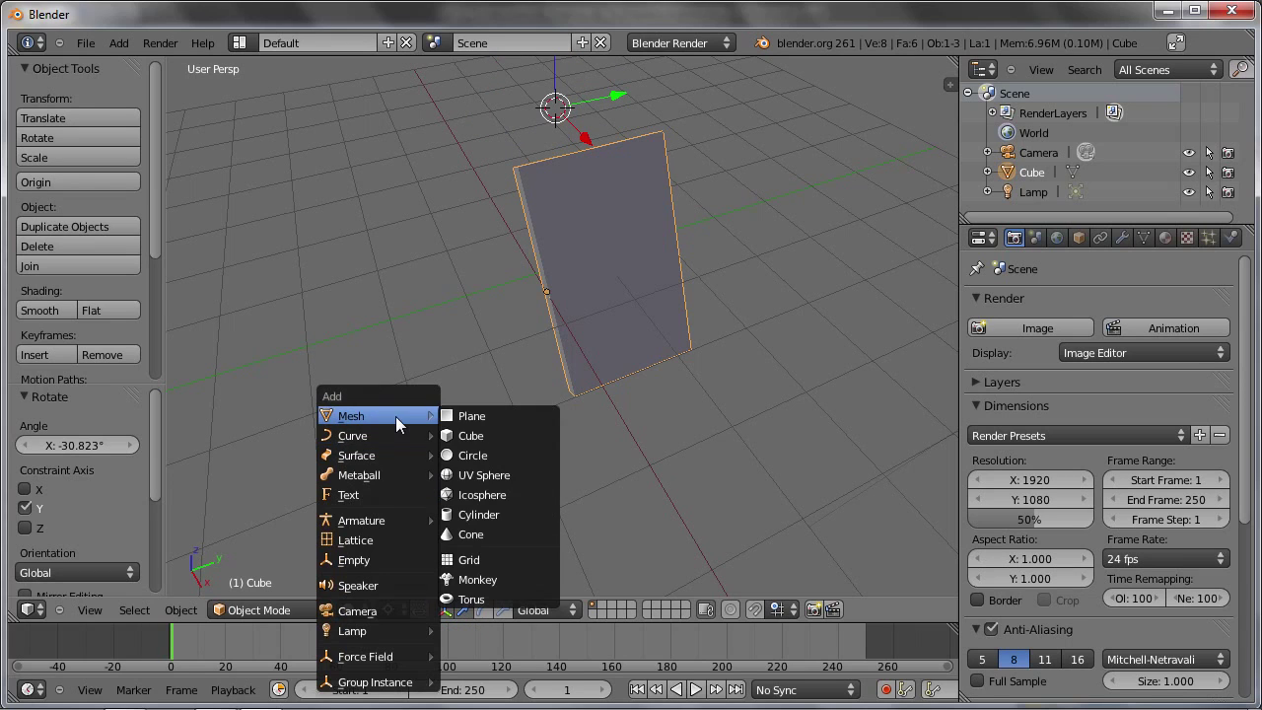
left_click(506, 435)
left_click(613, 79)
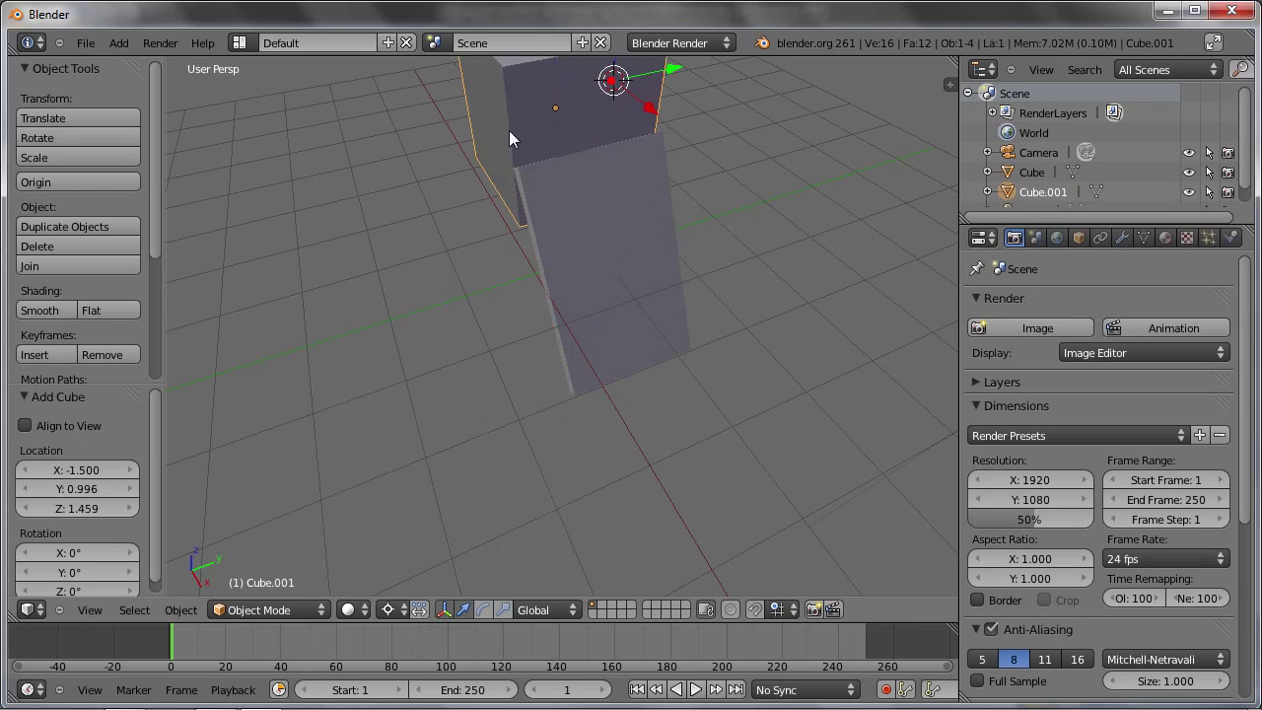
left_click_drag(674, 71, 298, 107)
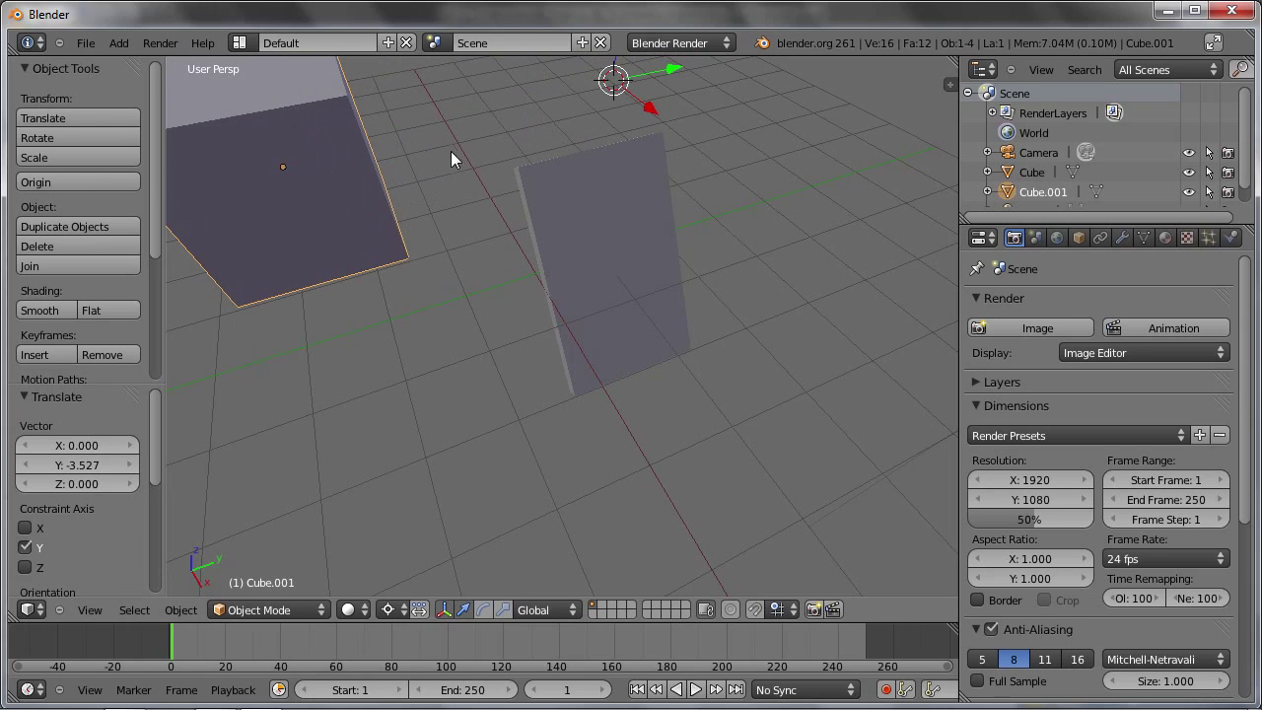
Set the Pivot Point to Median Point and lower the new cube -2.776 along Z
left_click(389, 610)
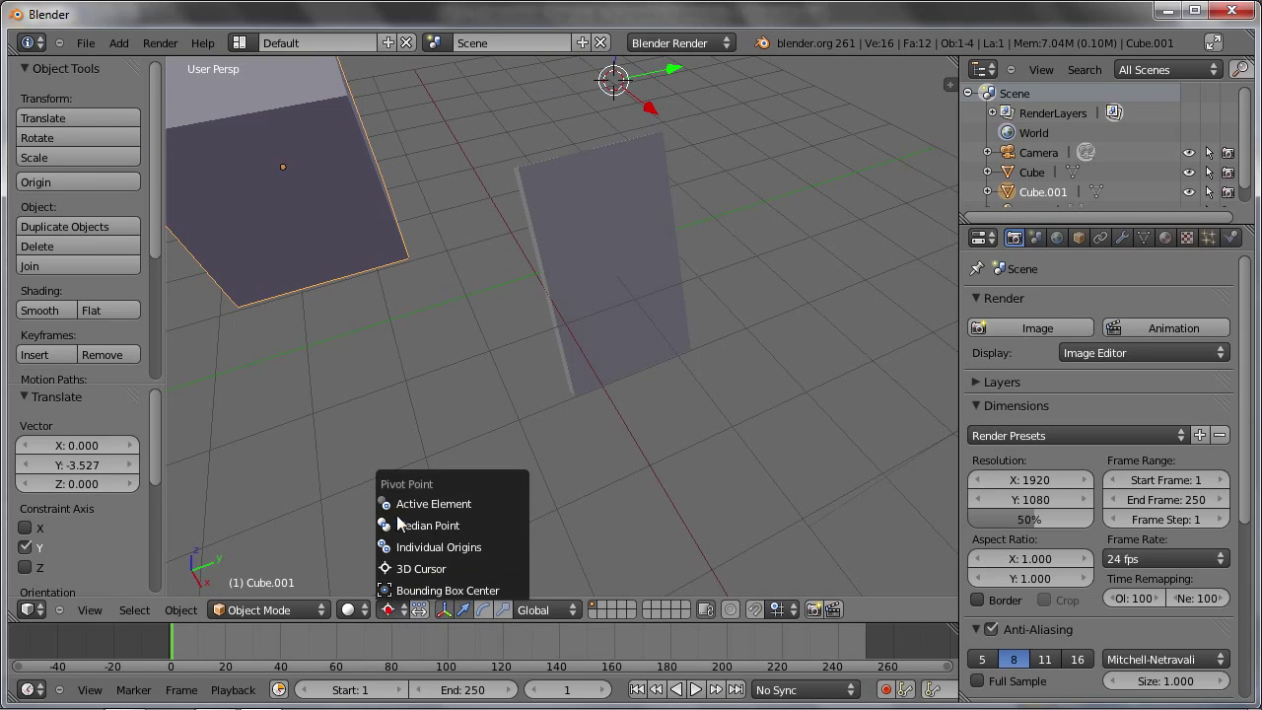
left_click(399, 523)
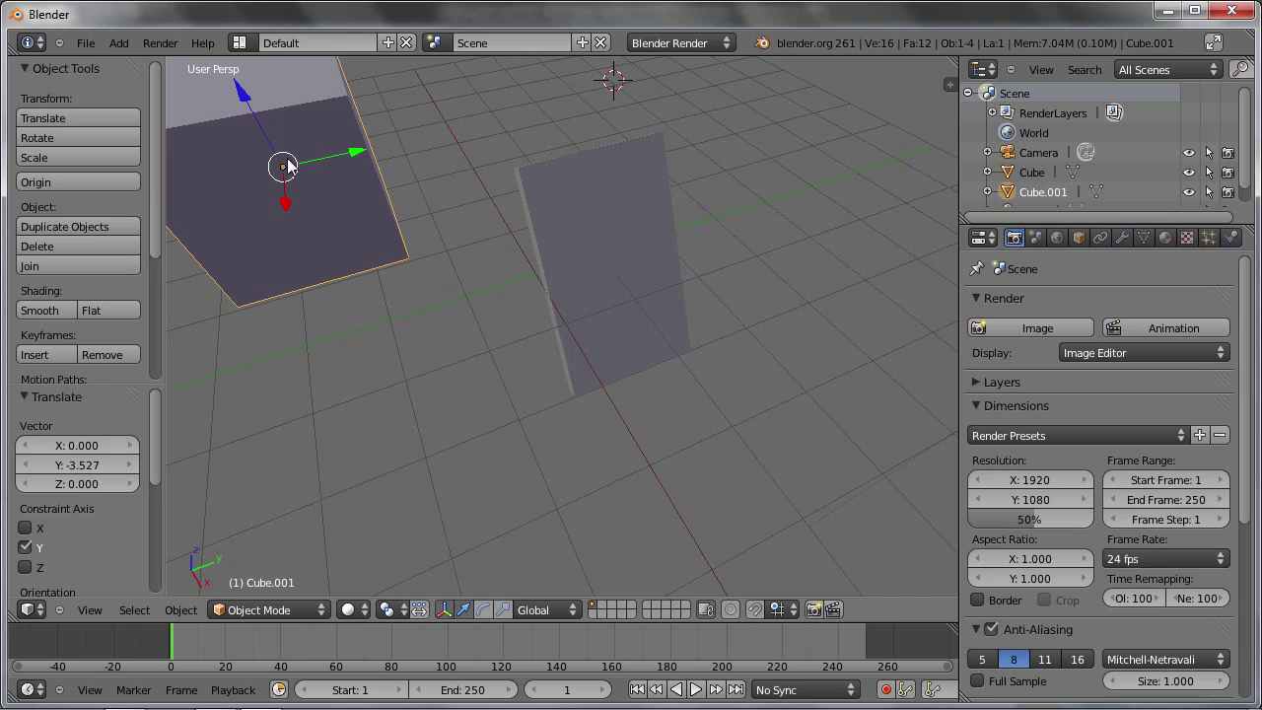
scroll(293, 168, "down", 3)
mouse_move(293, 167)
middle_mouse_down("shift")
mouse_move(373, 296)
mouse_move(384, 233)
middle_mouse_up("shift")
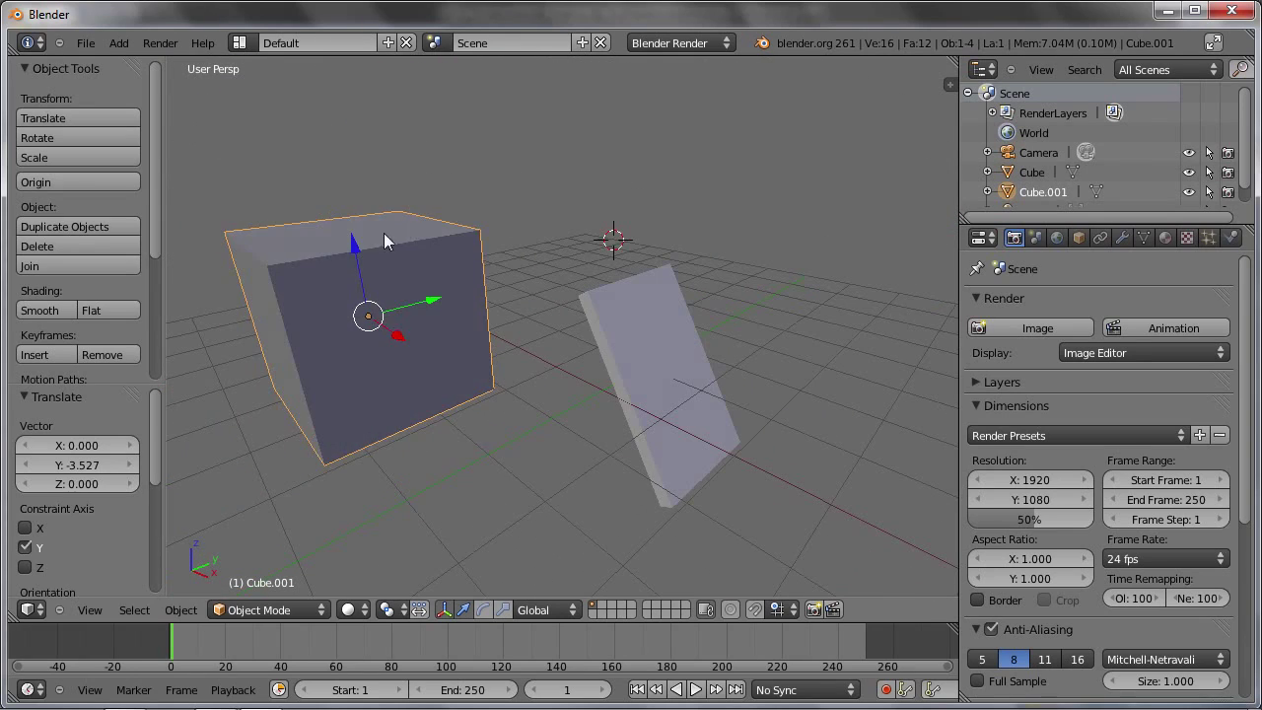
left_click_drag(383, 232, 397, 414)
mouse_move(563, 409)
middle_mouse_down()
mouse_move(514, 471)
mouse_move(499, 430)
mouse_move(530, 415)
mouse_move(541, 385)
mouse_move(503, 426)
middle_mouse_up()
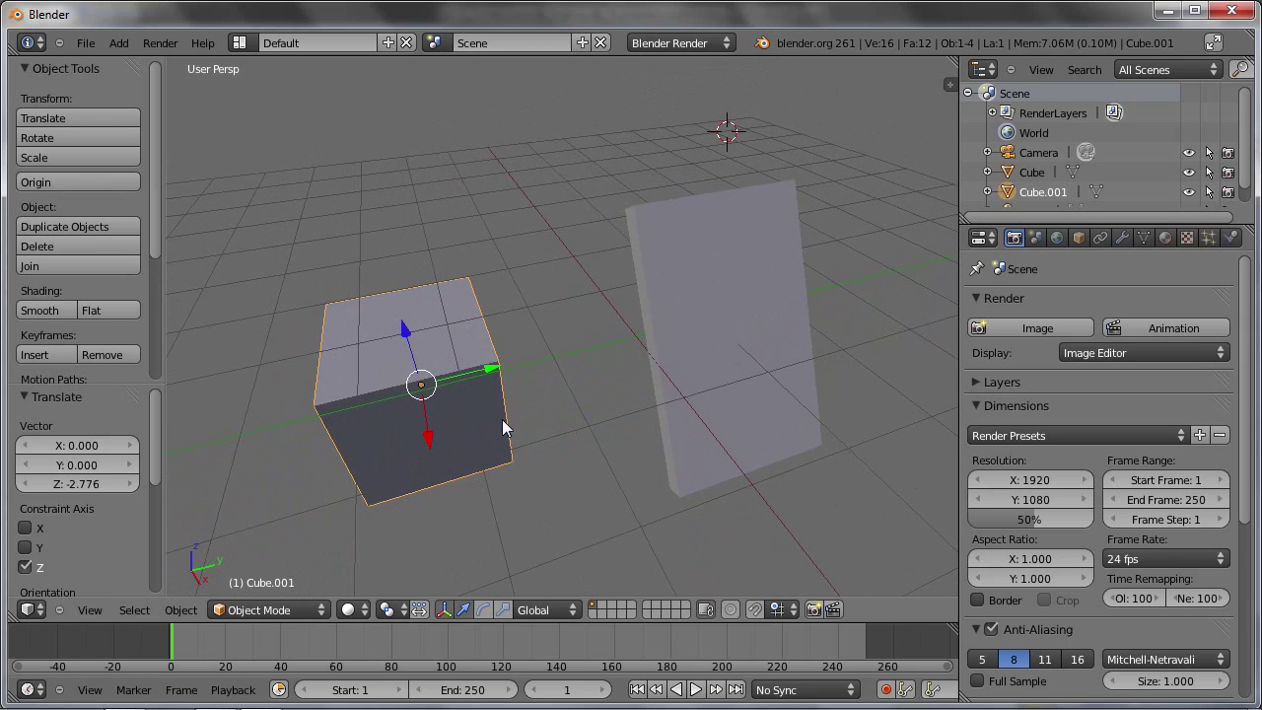
Select the new cube, then add the slab to the selection as active
right_click(687, 254)
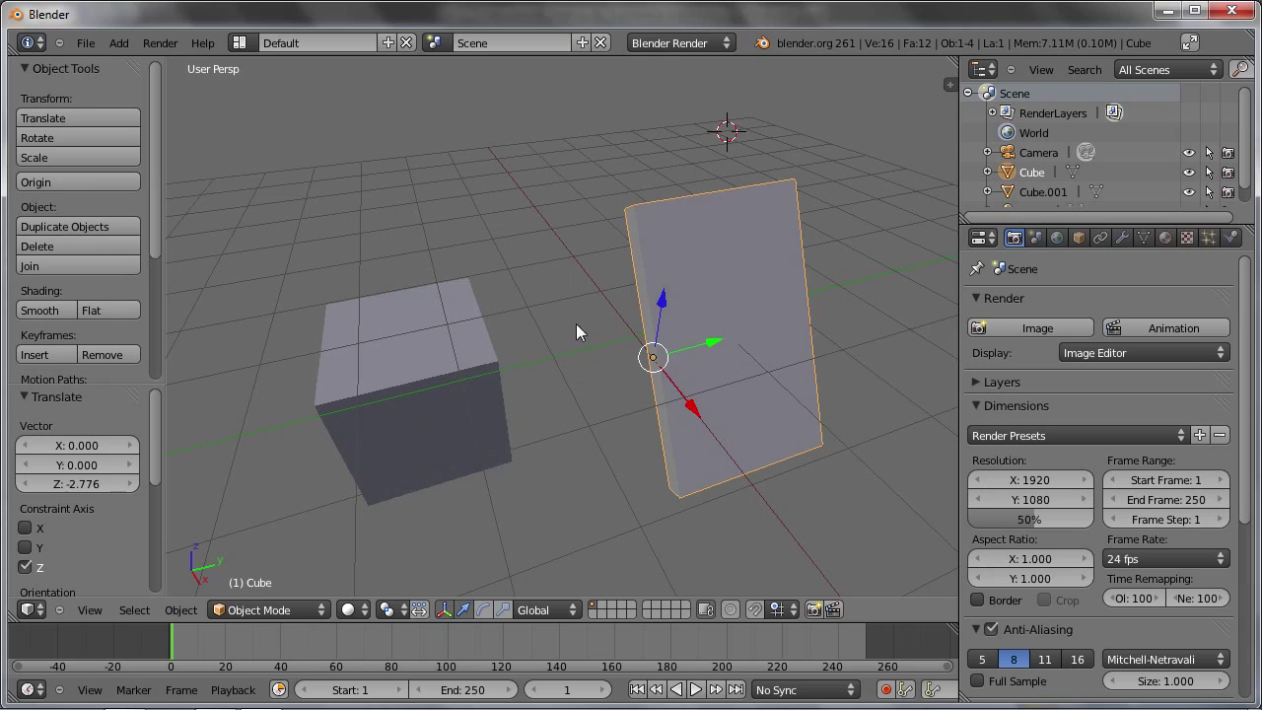
right_click(470, 362)
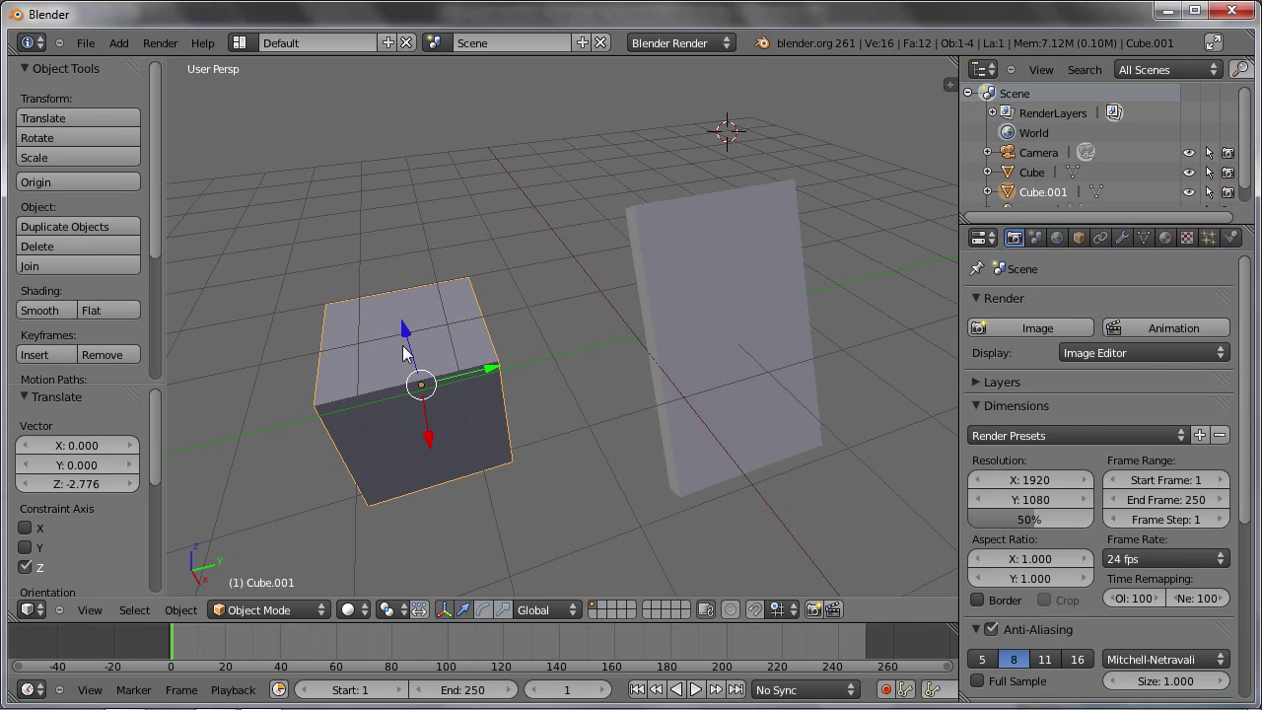
right_click(732, 214, "shift")
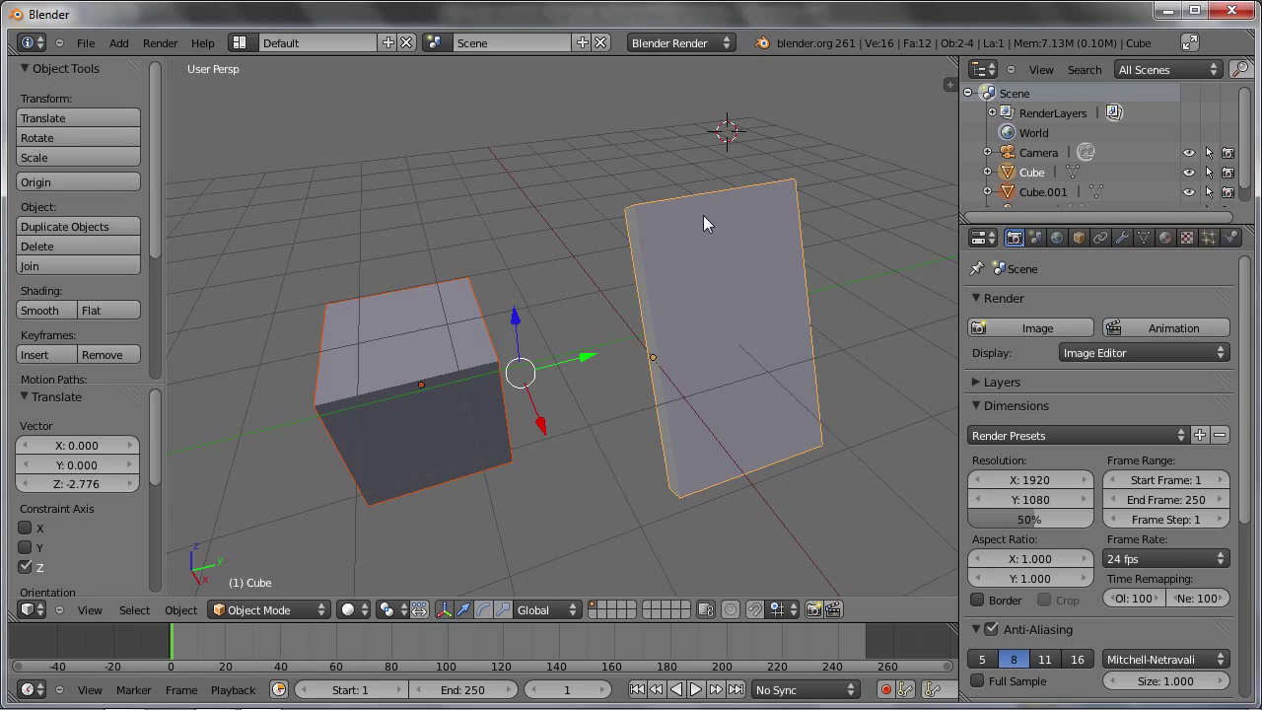
Set the Pivot Point to Active Element and test a rotation around the slab, then cancel it
key("Tab")
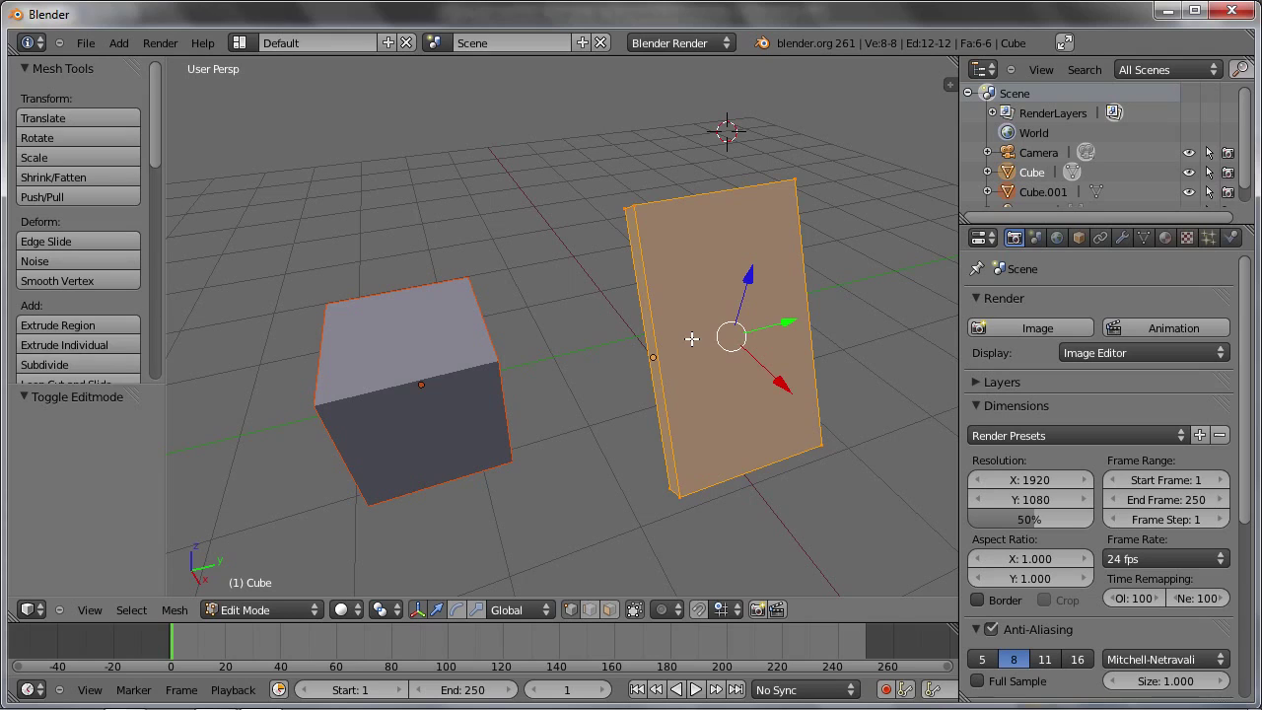
key("Tab")
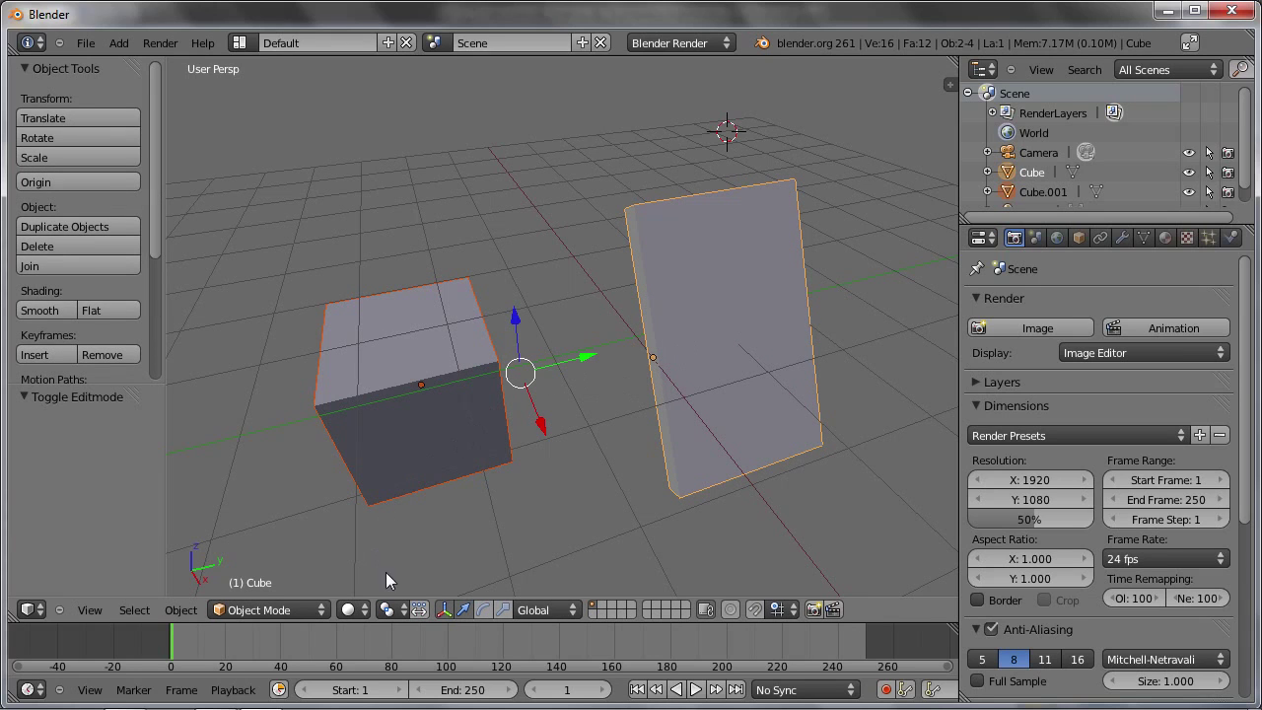
left_click(386, 611)
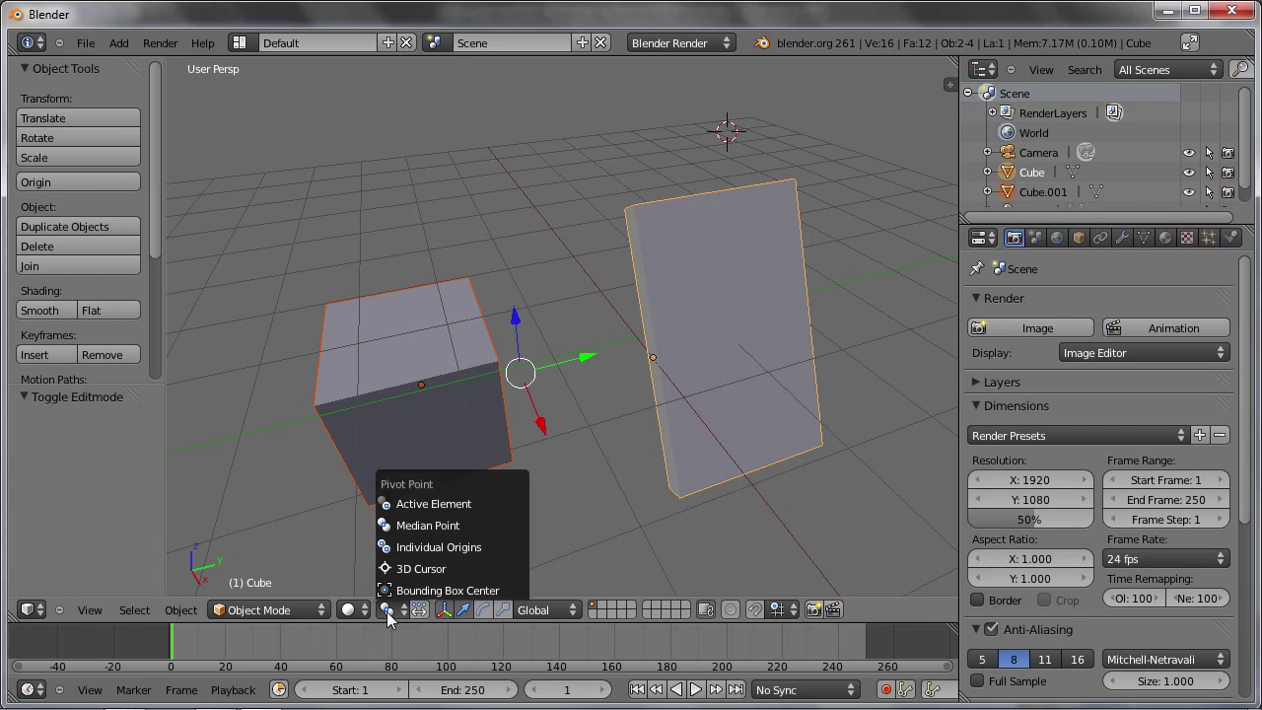
left_click(450, 501)
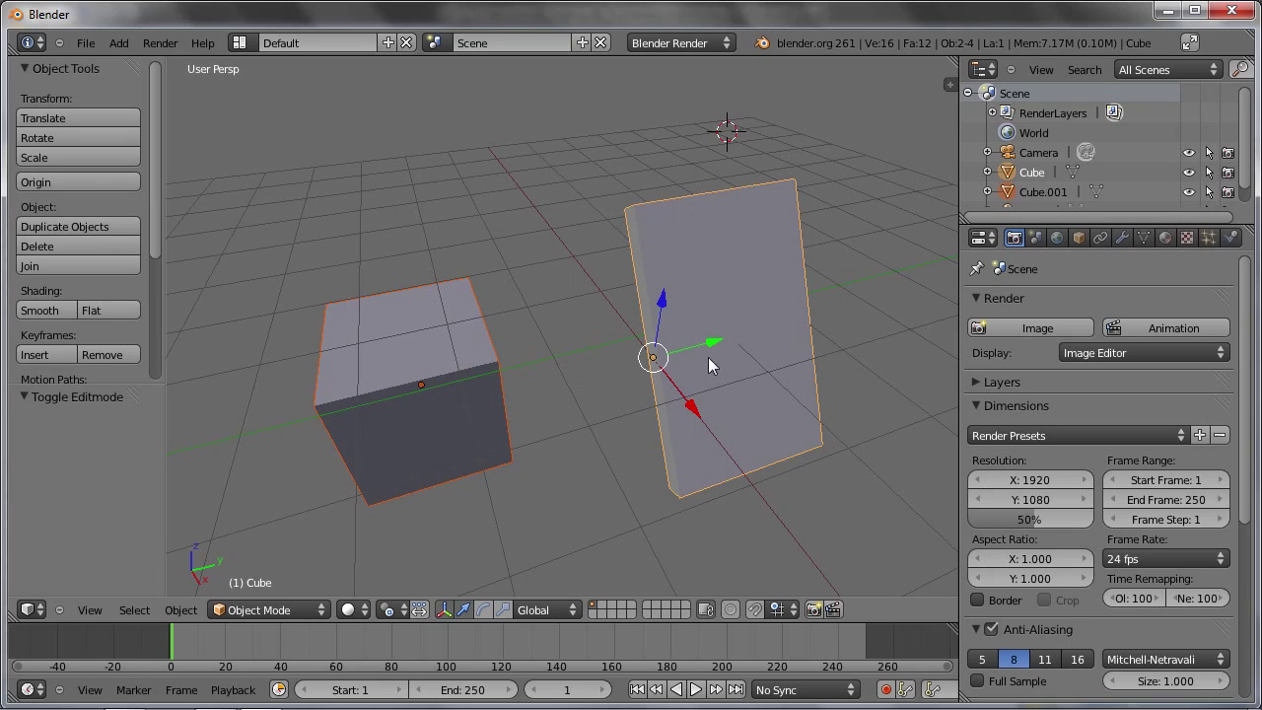
left_click(482, 611)
left_click_drag(629, 402, 643, 421)
right_click(628, 420)
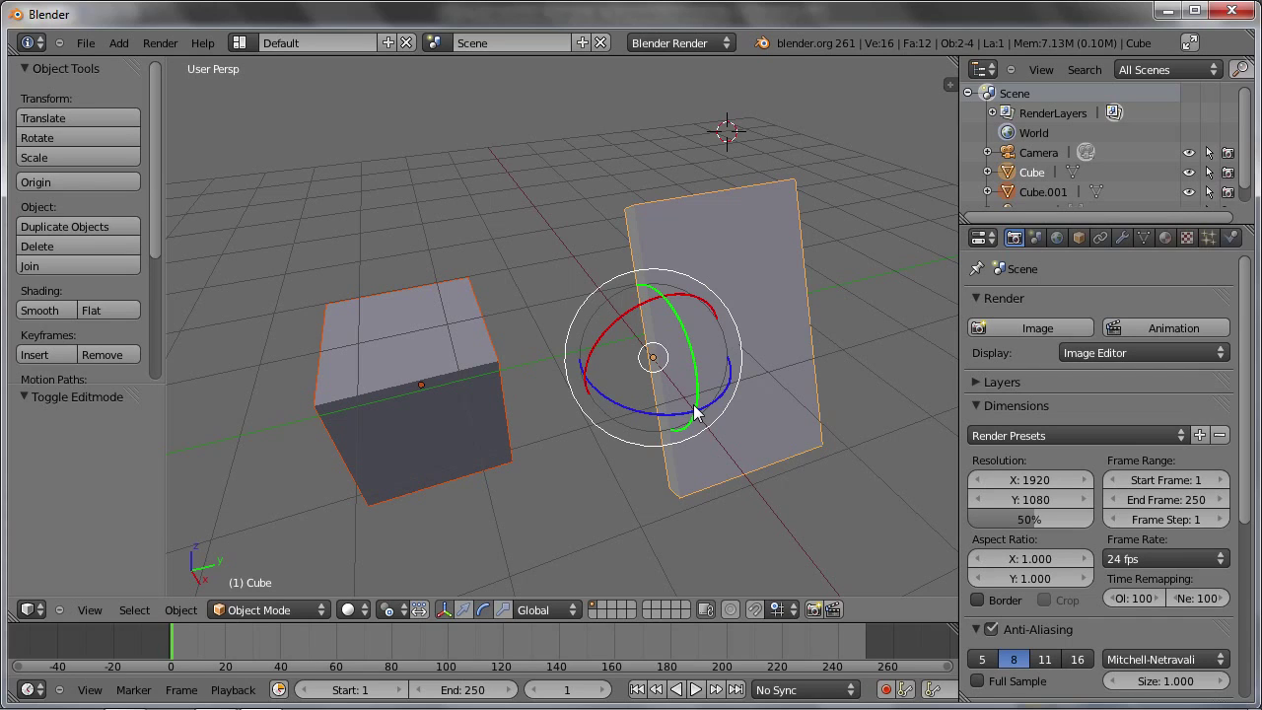
Add a third cube and drop it above and to the left of the others
key("shift+a")
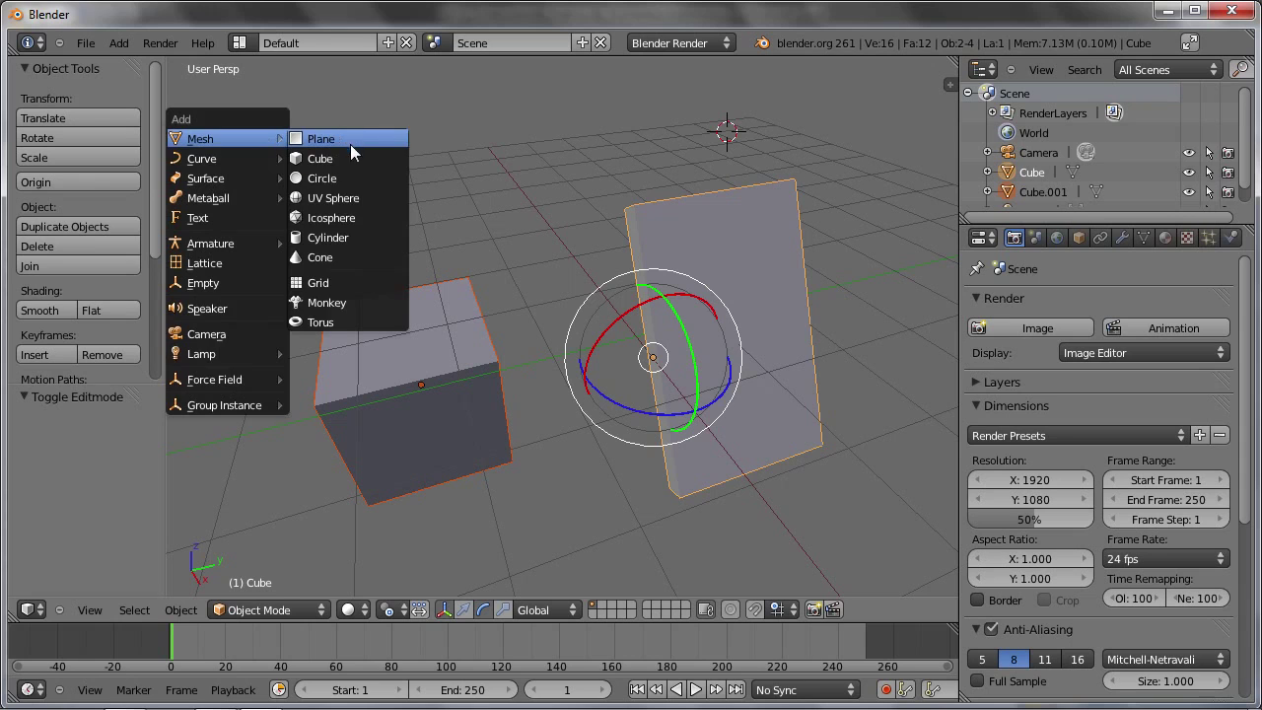
left_click(350, 158)
key("g")
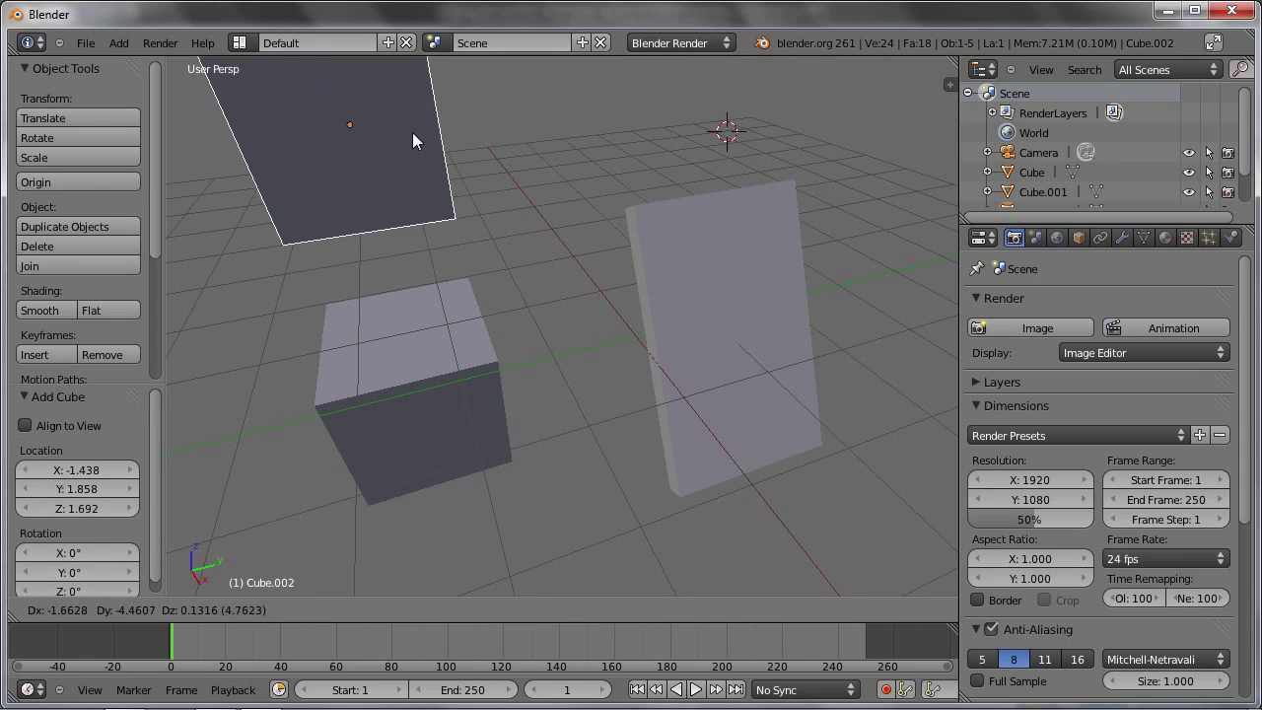
left_click(413, 132)
Select Cube.001, then add the slab to the selection as active
middle_click_drag(365, 242, 423, 232)
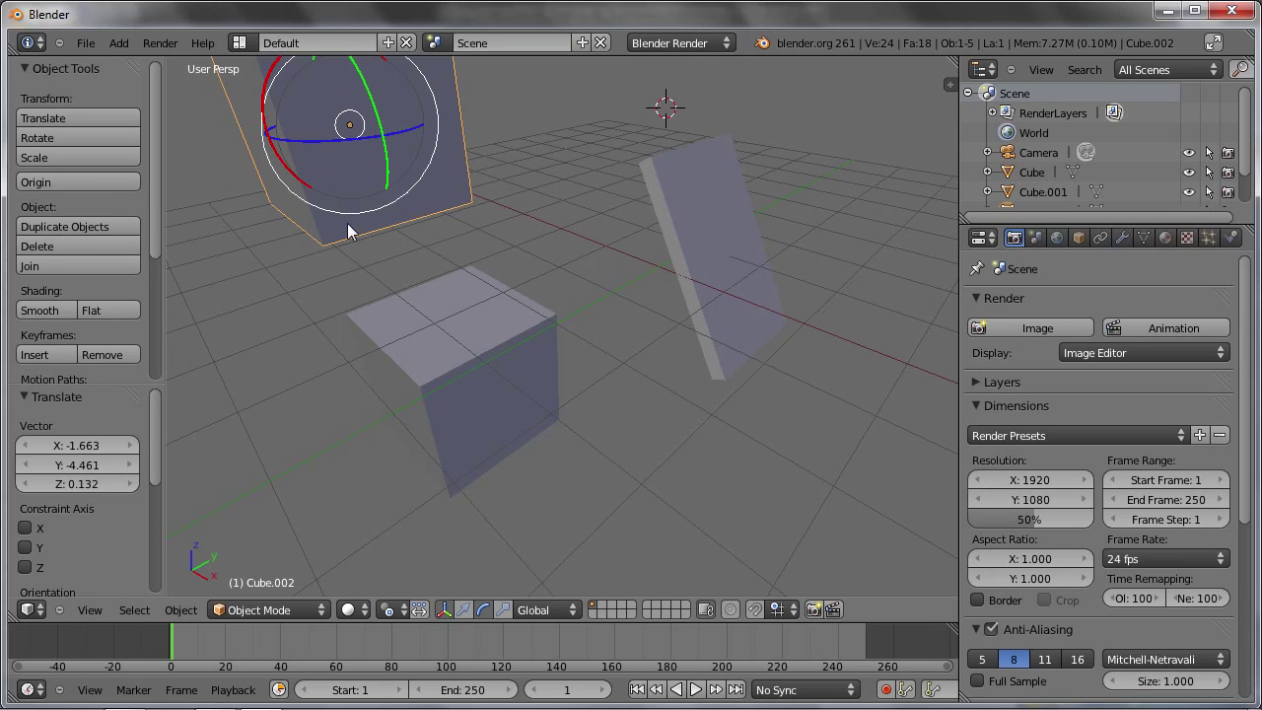
right_click(456, 314)
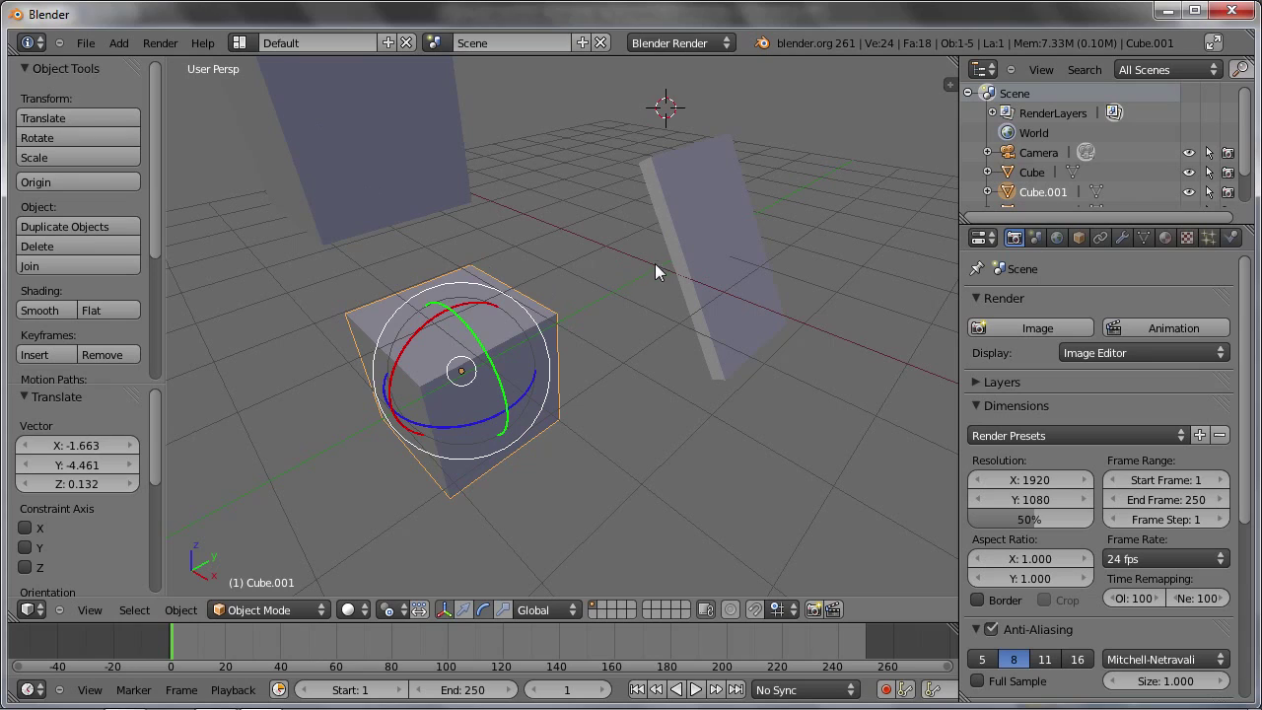
right_click(695, 207, "shift")
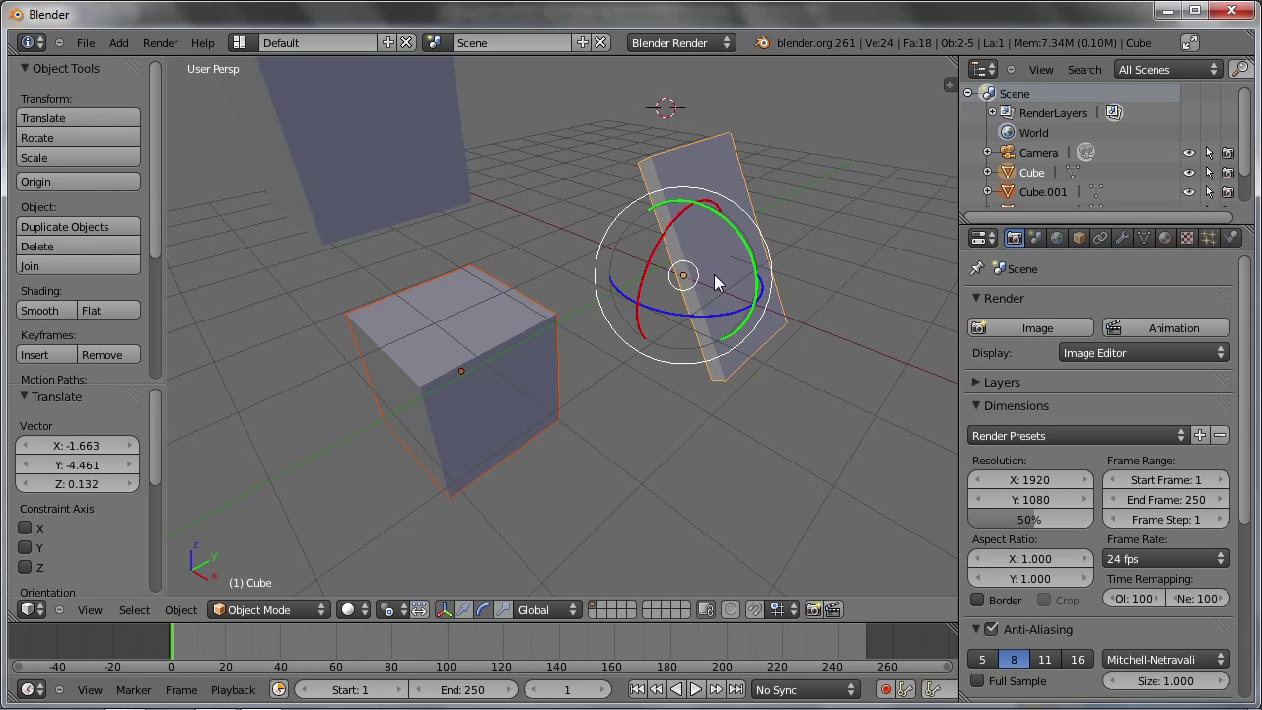
right_click(1036, 174)
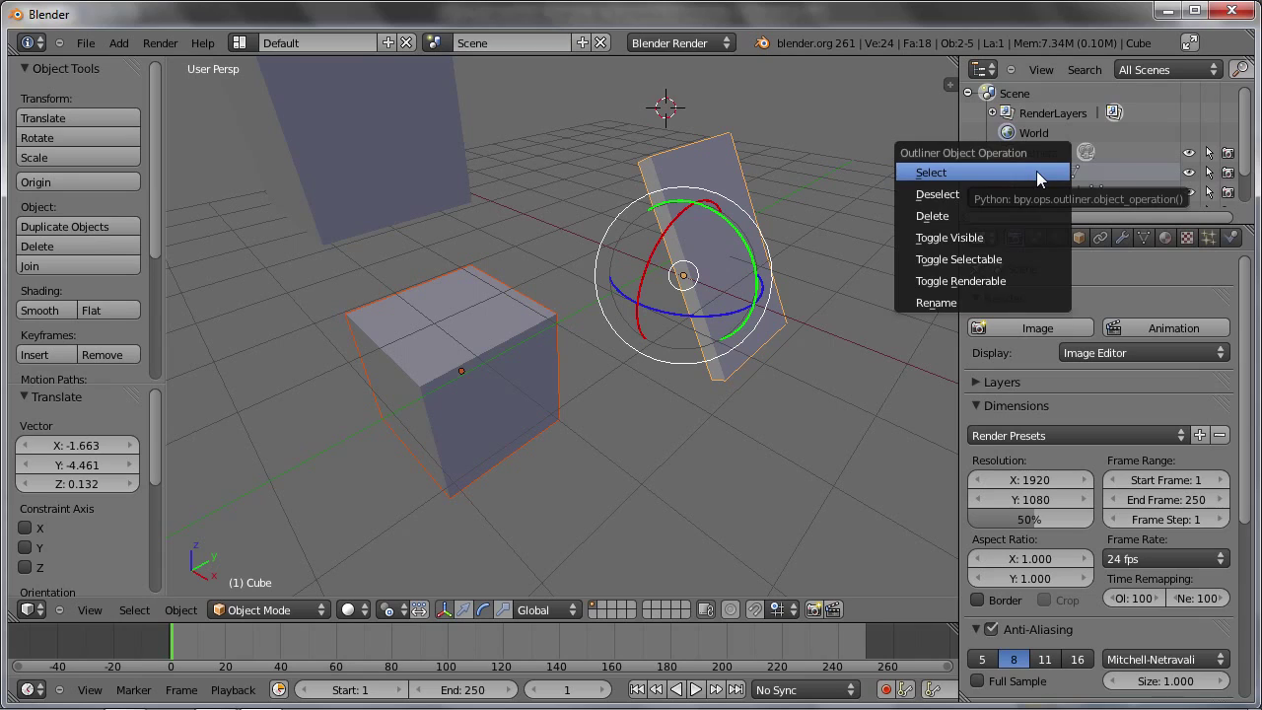
left_click(1036, 171)
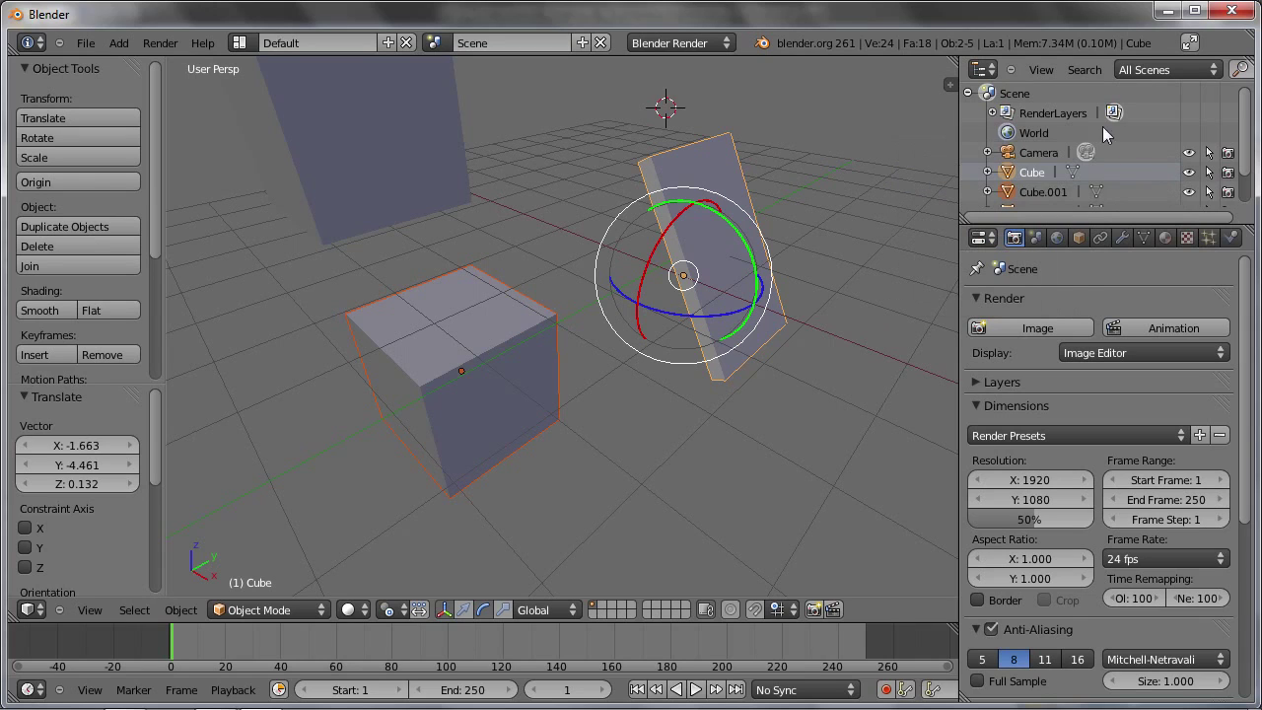
right_click(1022, 176)
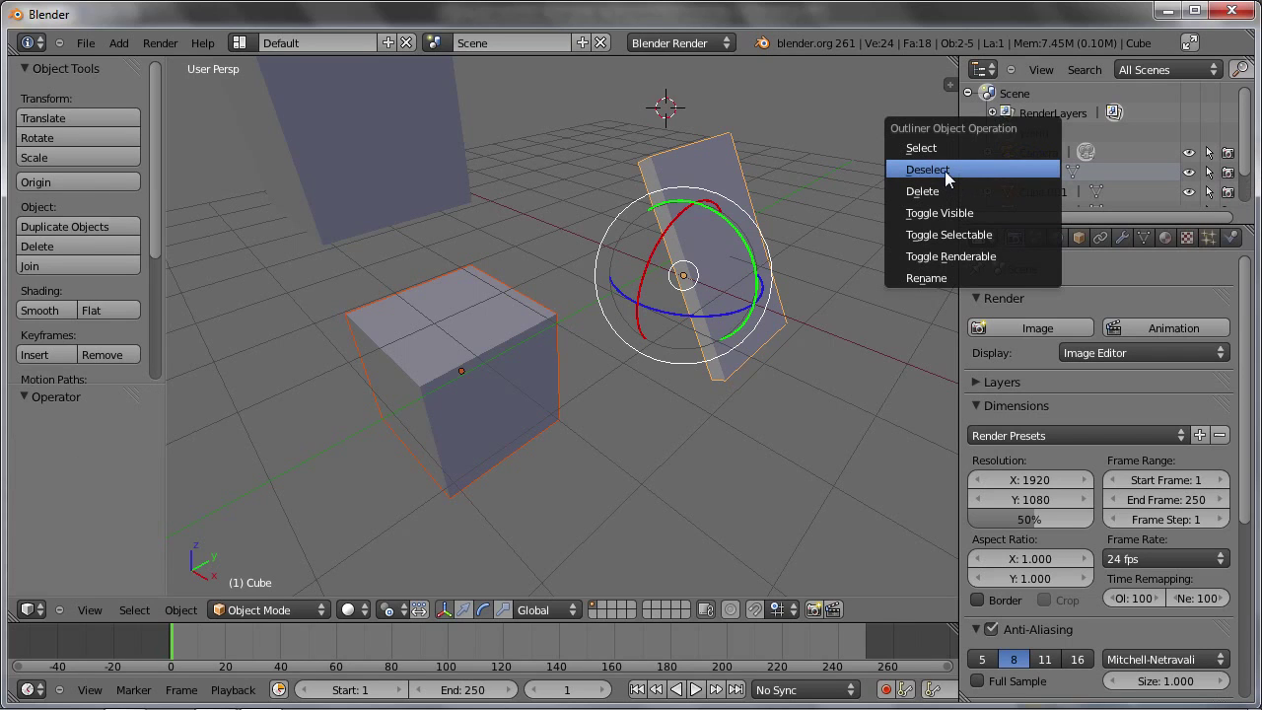
left_click(1000, 169)
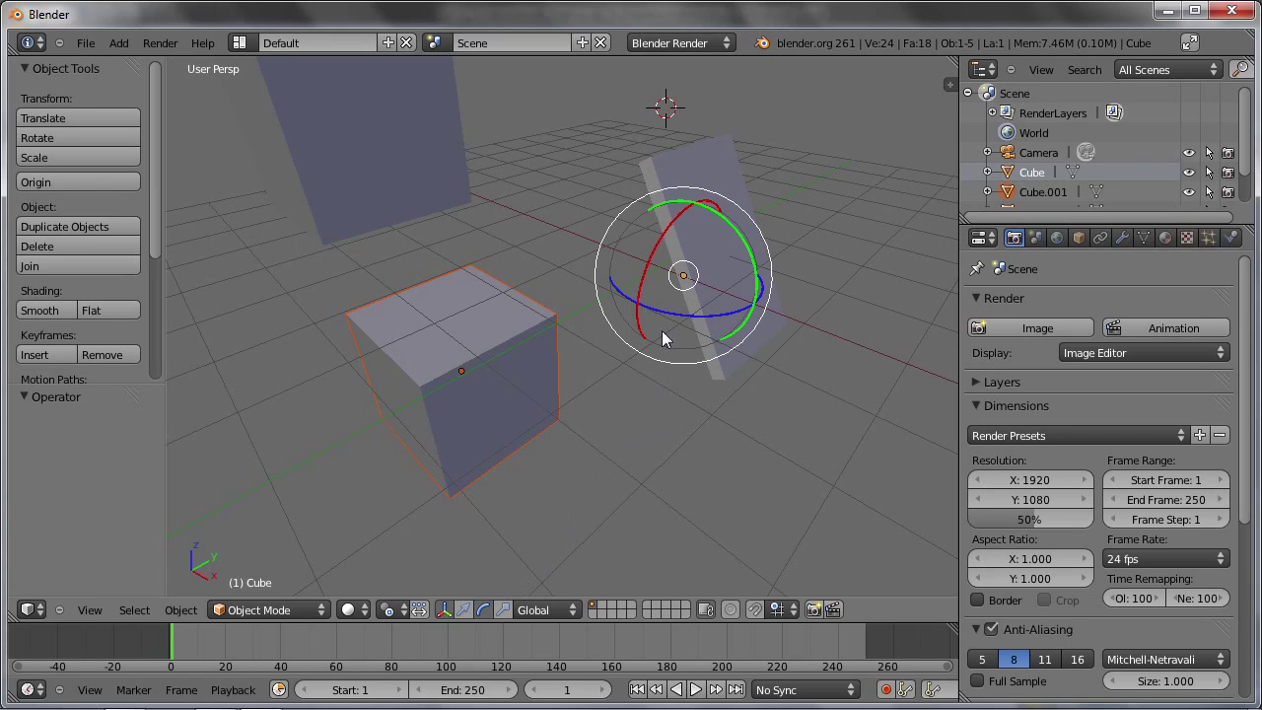
mouse_move(672, 315)
left_mouse_down()
mouse_move(685, 335)
mouse_move(591, 293)
mouse_move(605, 214)
mouse_move(766, 259)
mouse_move(735, 350)
mouse_move(656, 350)
left_mouse_up()
right_click(507, 339)
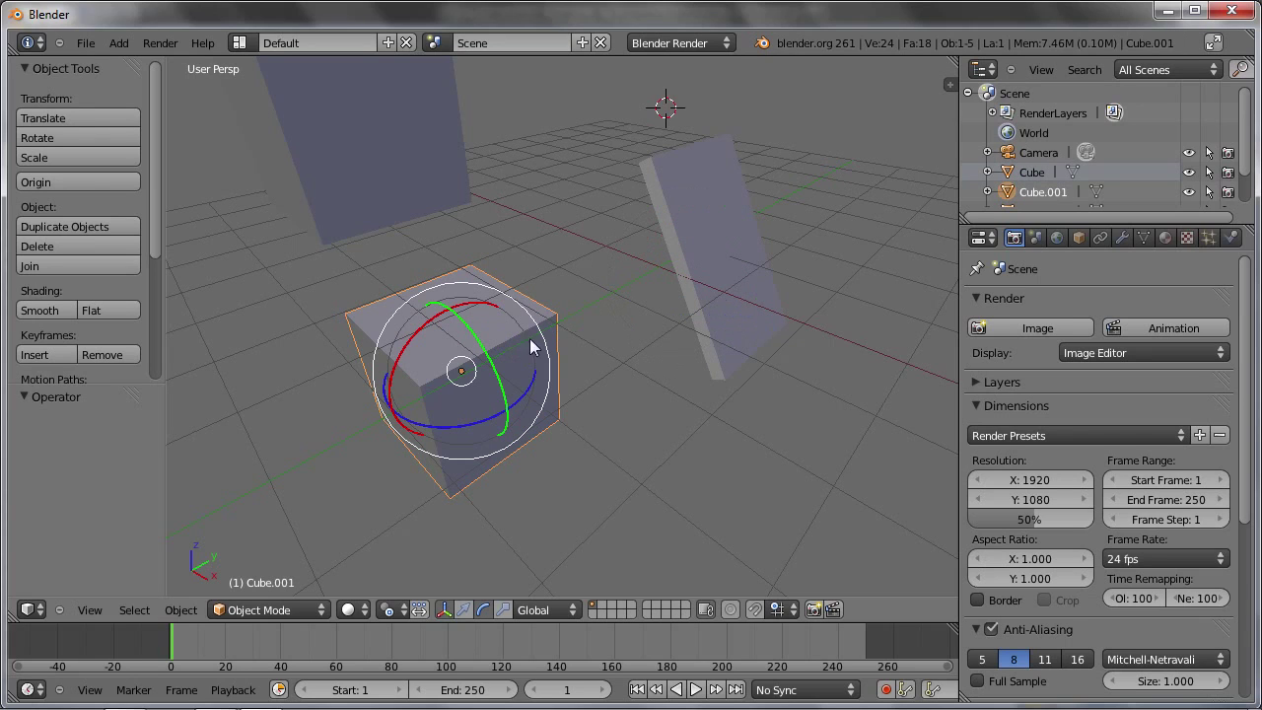
right_click(702, 246, "shift")
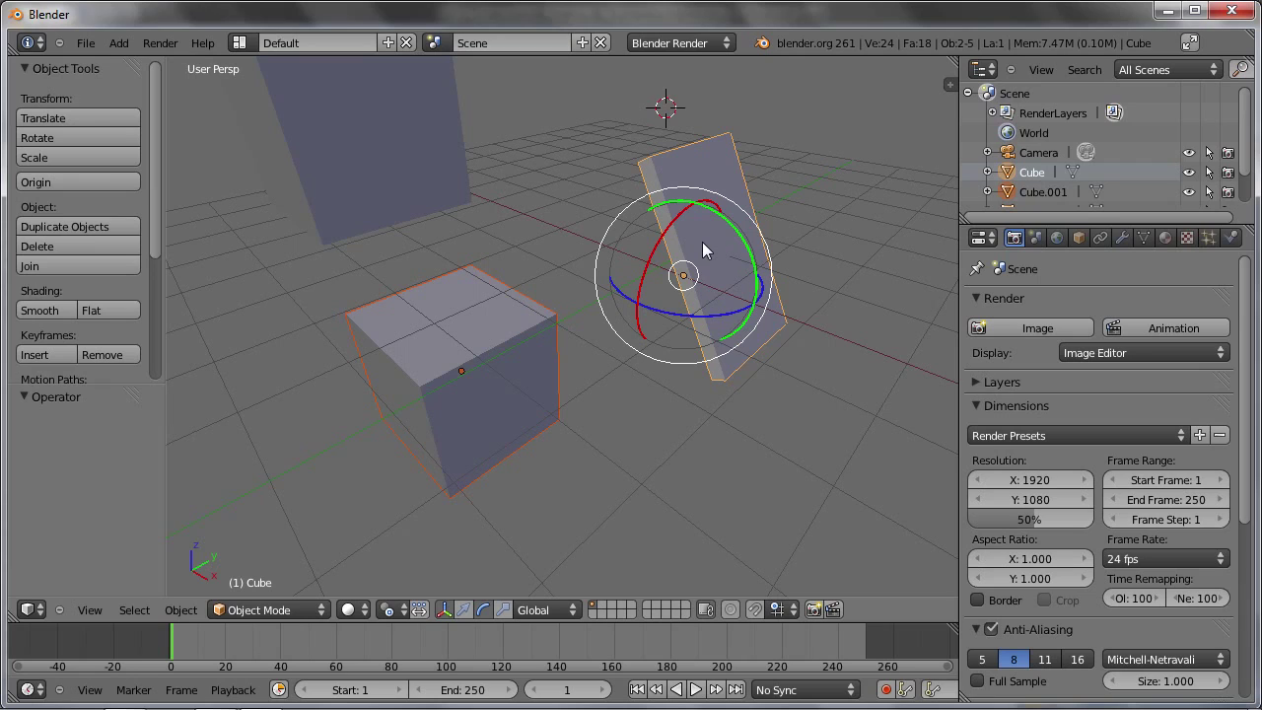
Parent the cube to the slab, test rotating the slab, then undo the parenting
key("ctrl+p")
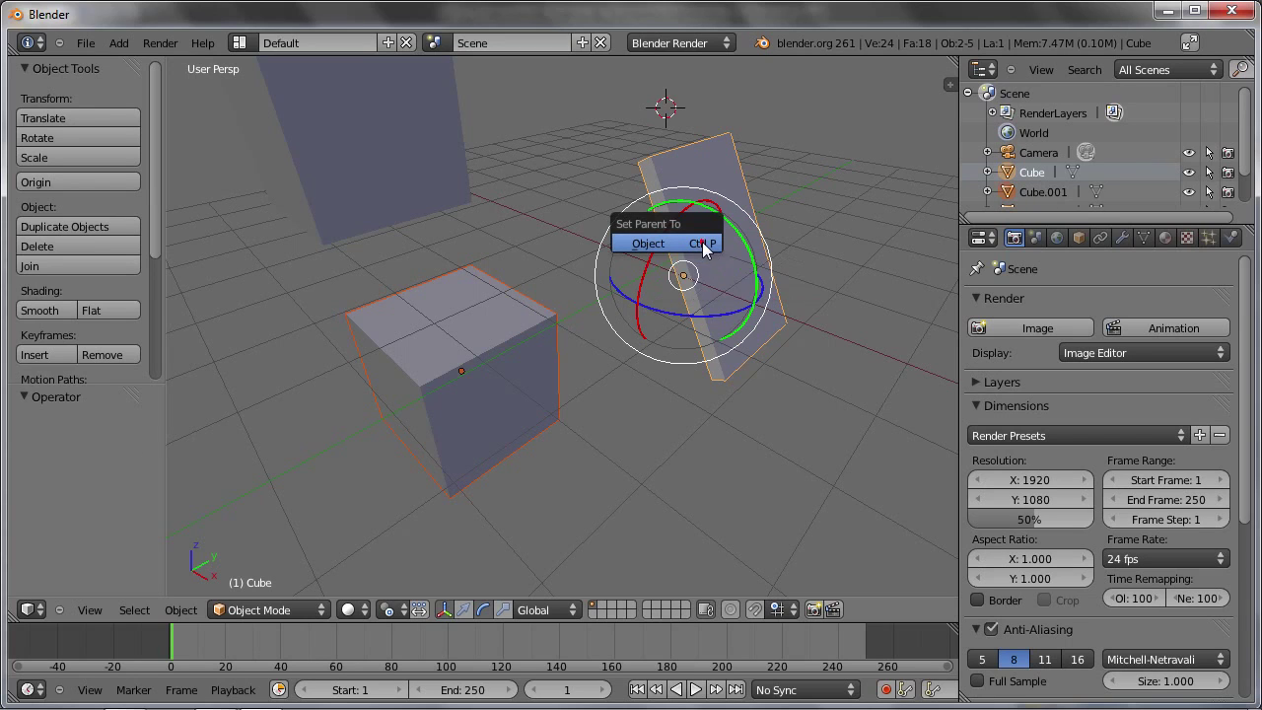
left_click(702, 242)
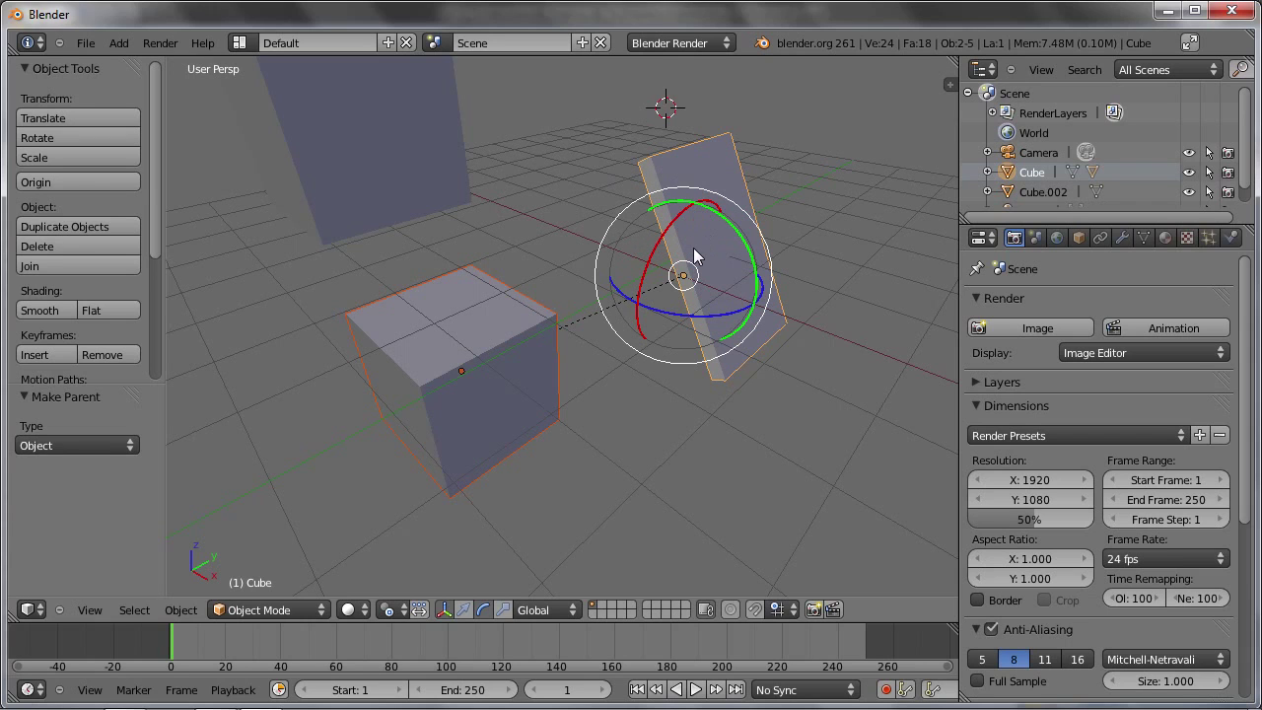
right_click(694, 247)
key("r")
right_click(594, 309)
key("ctrl+z")
key("ctrl+z")
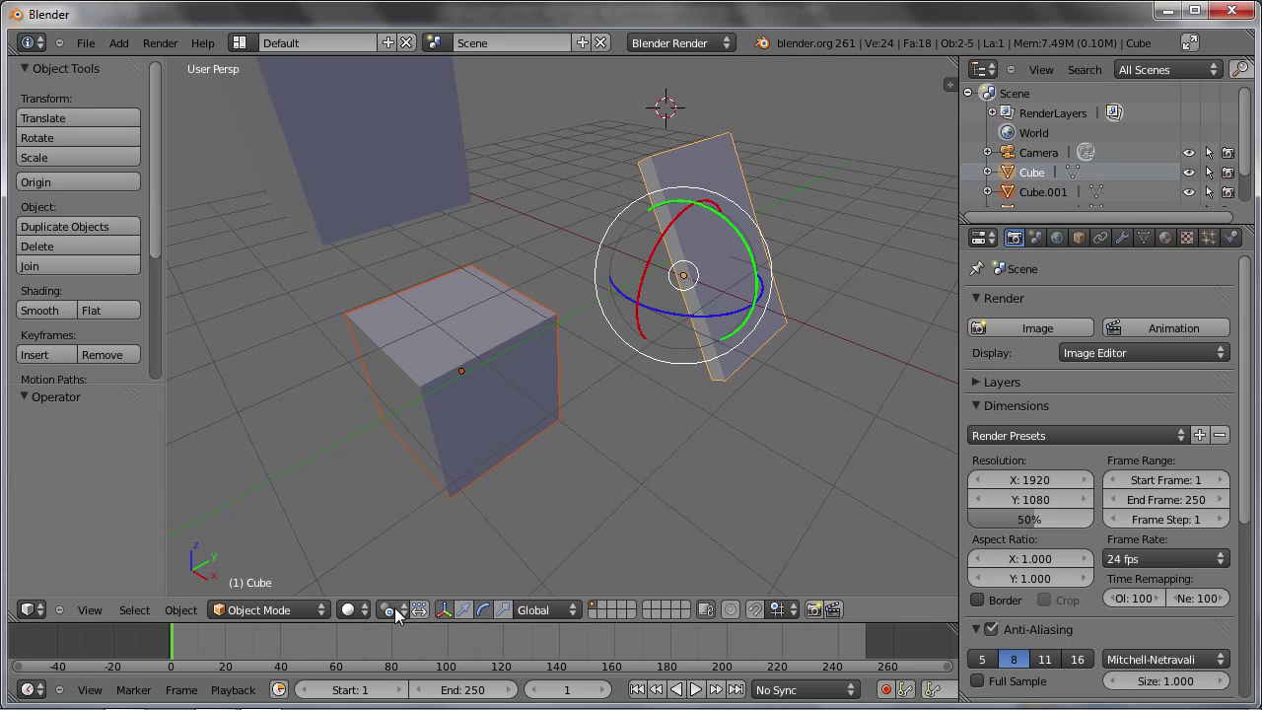
Set the Pivot Point to Individual Origins and rotate the cube and slab about Z
left_click(392, 610)
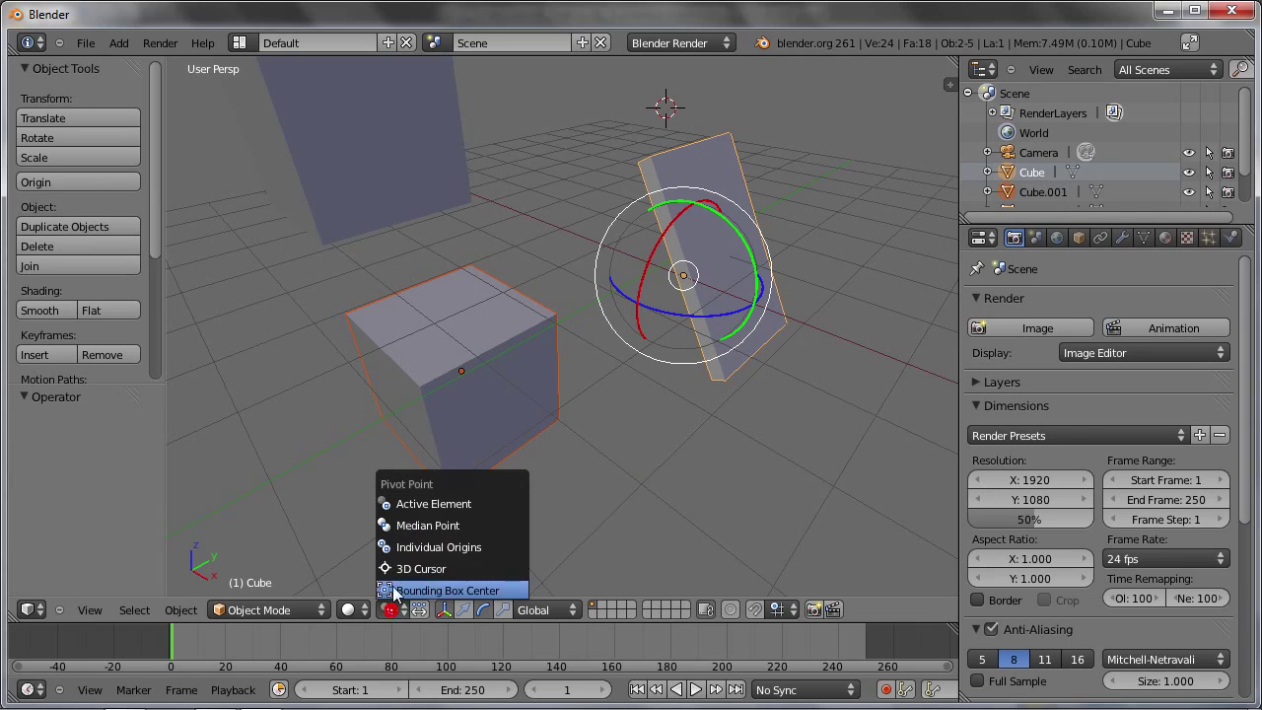
left_click(471, 548)
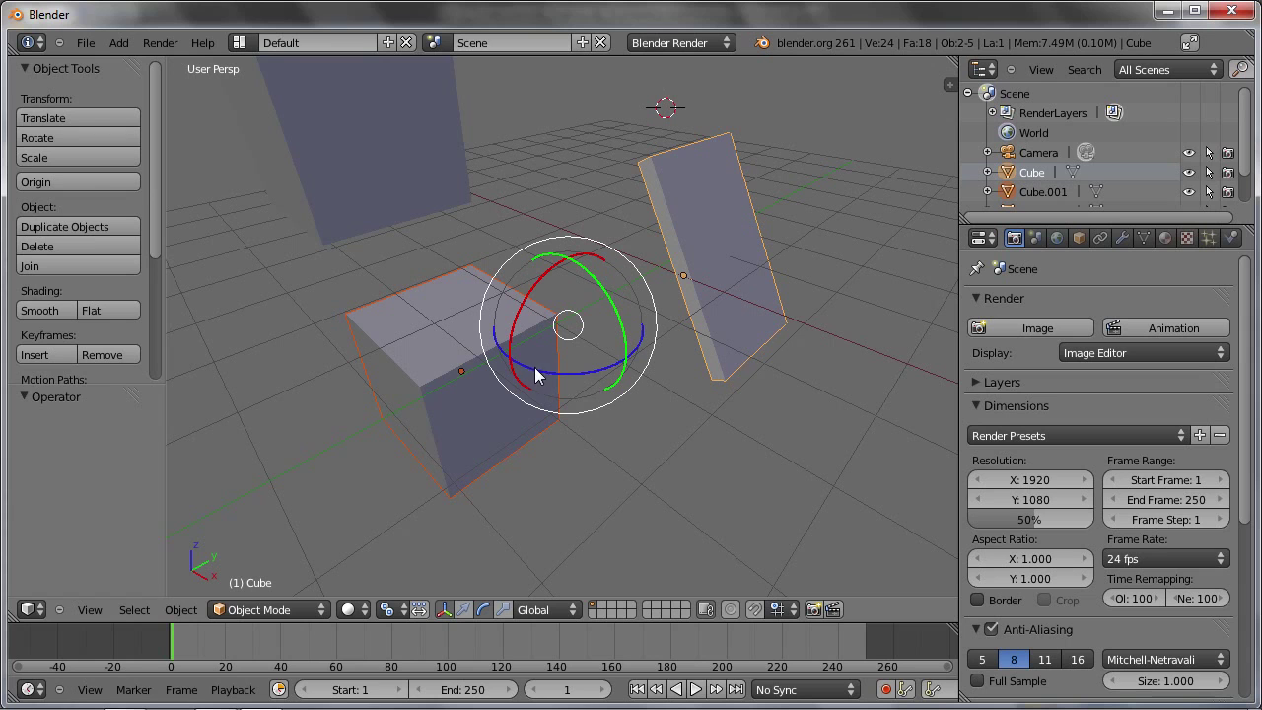
mouse_move(540, 372)
left_mouse_down()
mouse_move(616, 362)
mouse_move(578, 417)
mouse_move(470, 415)
mouse_move(423, 305)
mouse_move(460, 252)
left_mouse_up()
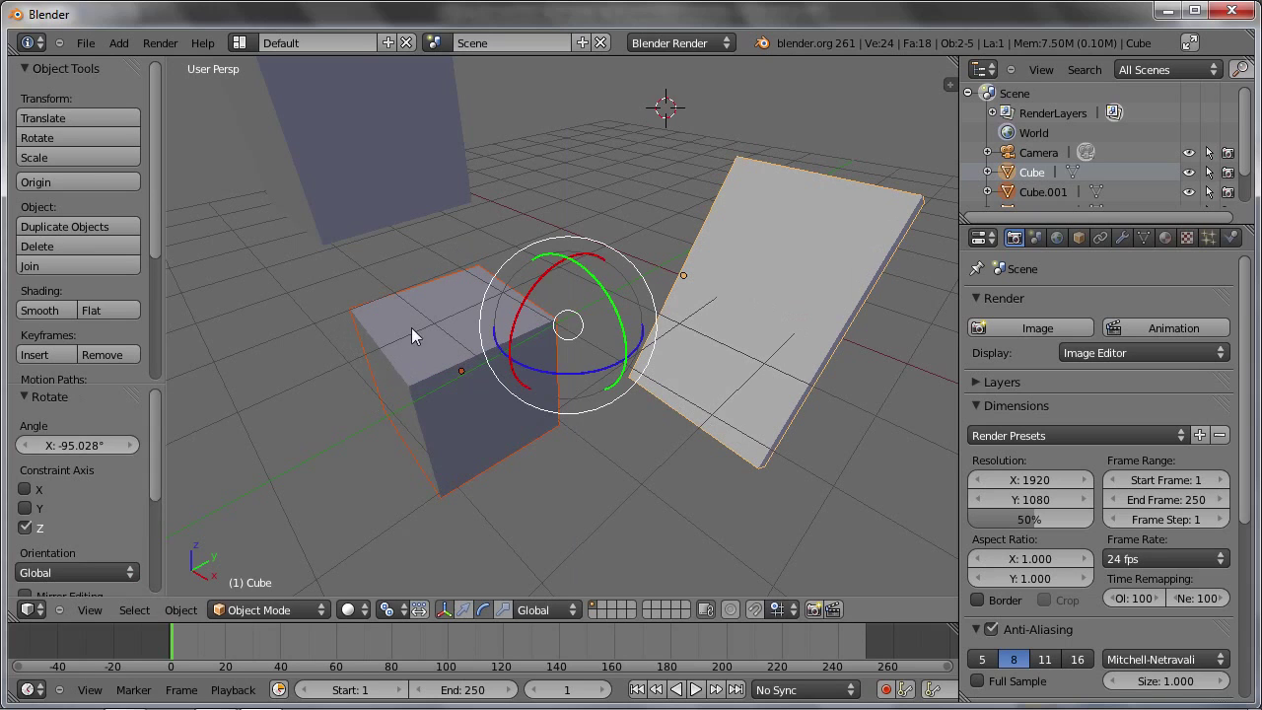
Set the Pivot Point to Bounding Box Center and rotate both objects -10.711° about Z
left_click(387, 610)
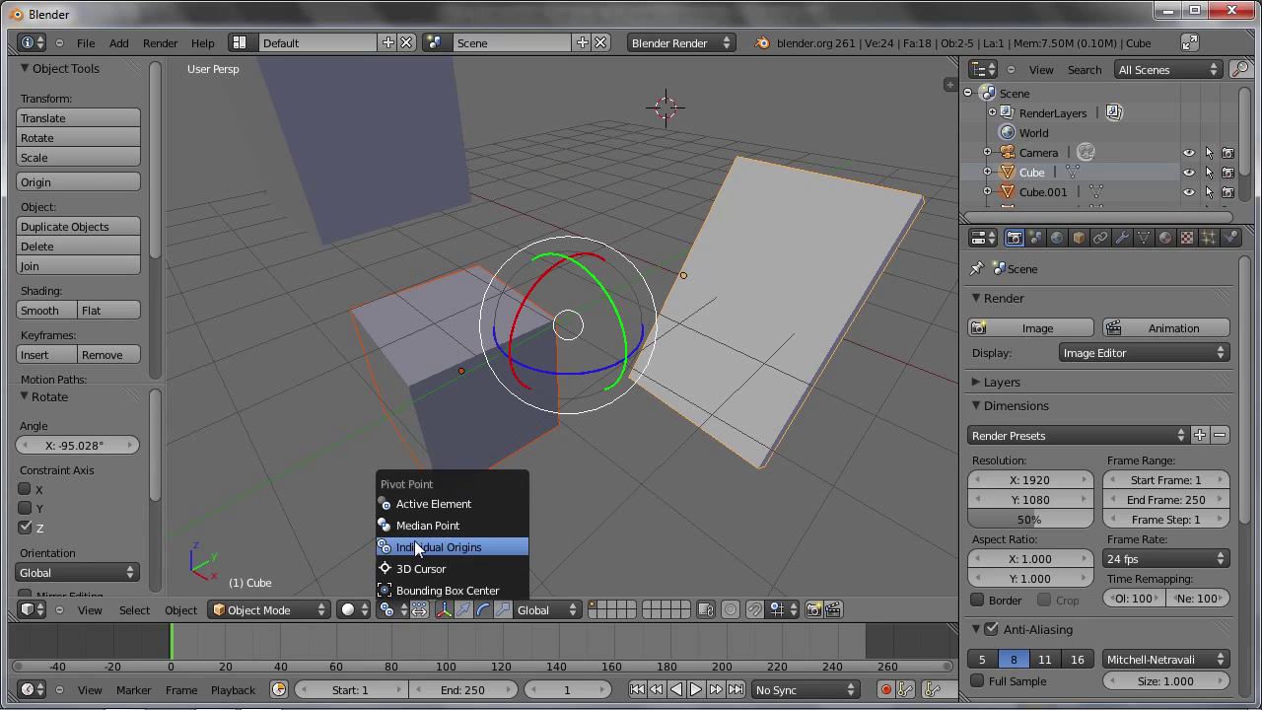
left_click(473, 517)
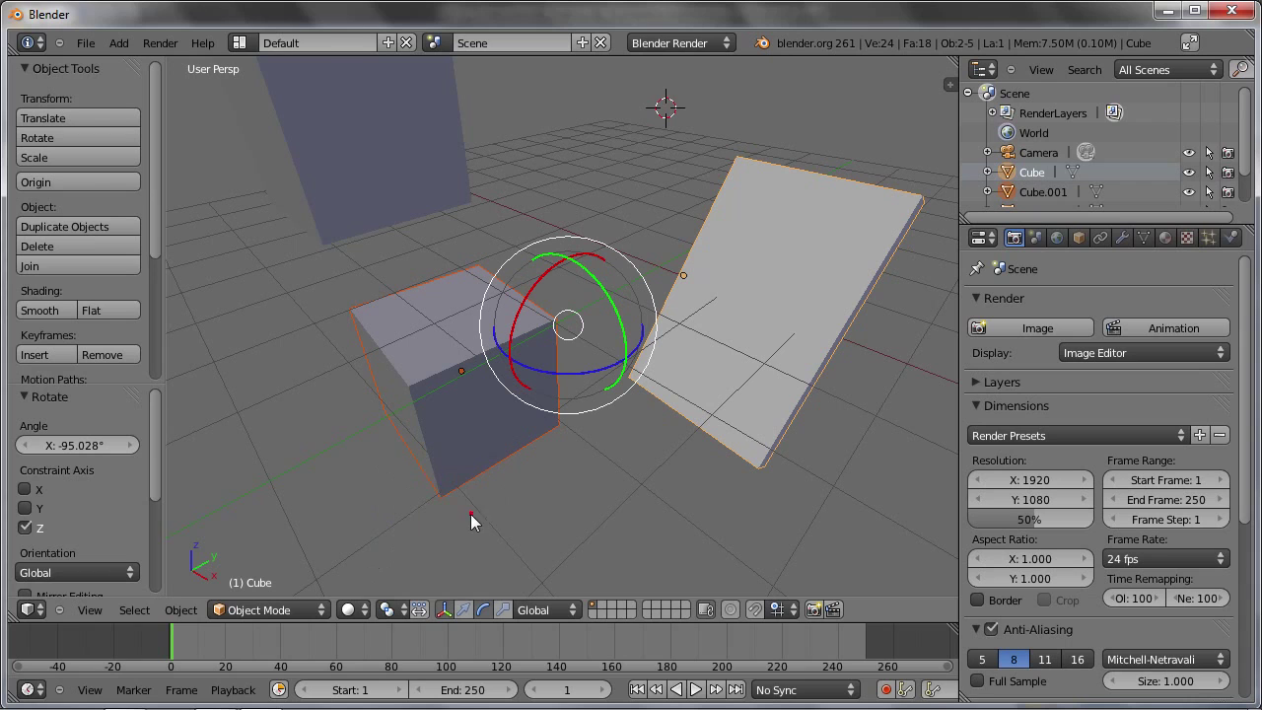
left_click(571, 374)
right_click(570, 379)
left_click(391, 610)
left_click(389, 610)
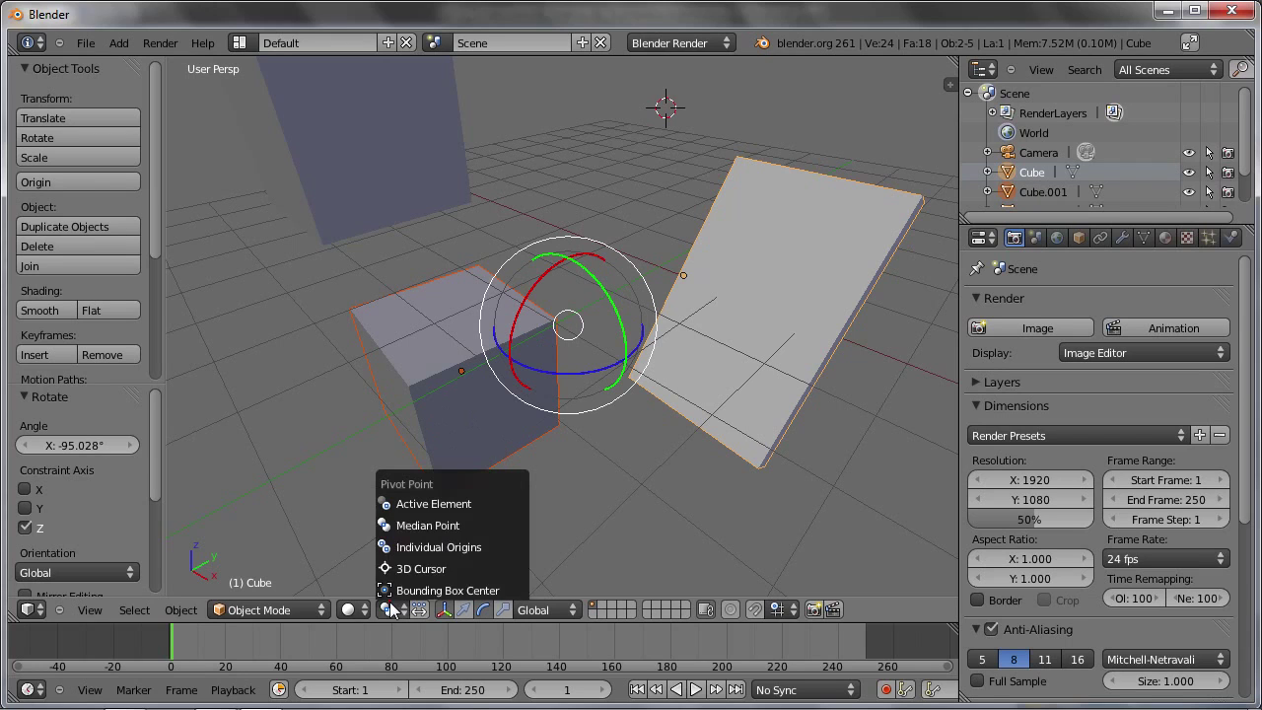
left_click(452, 590)
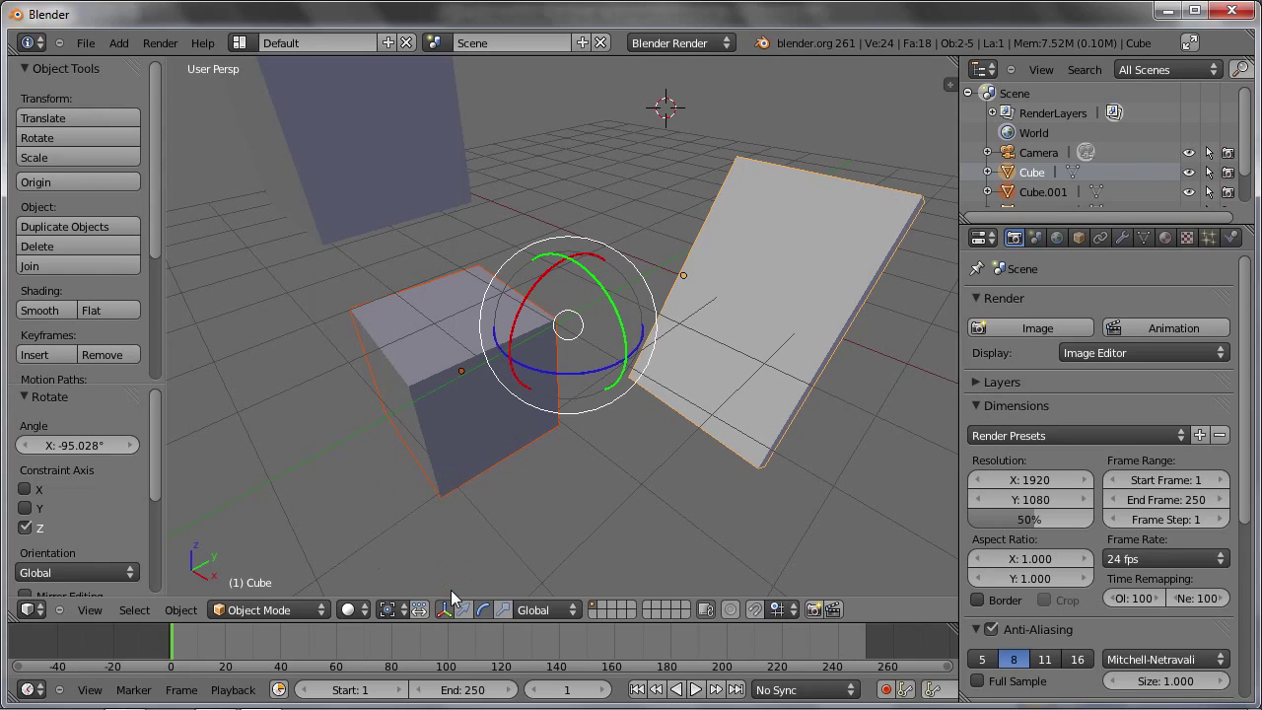
left_click(385, 611)
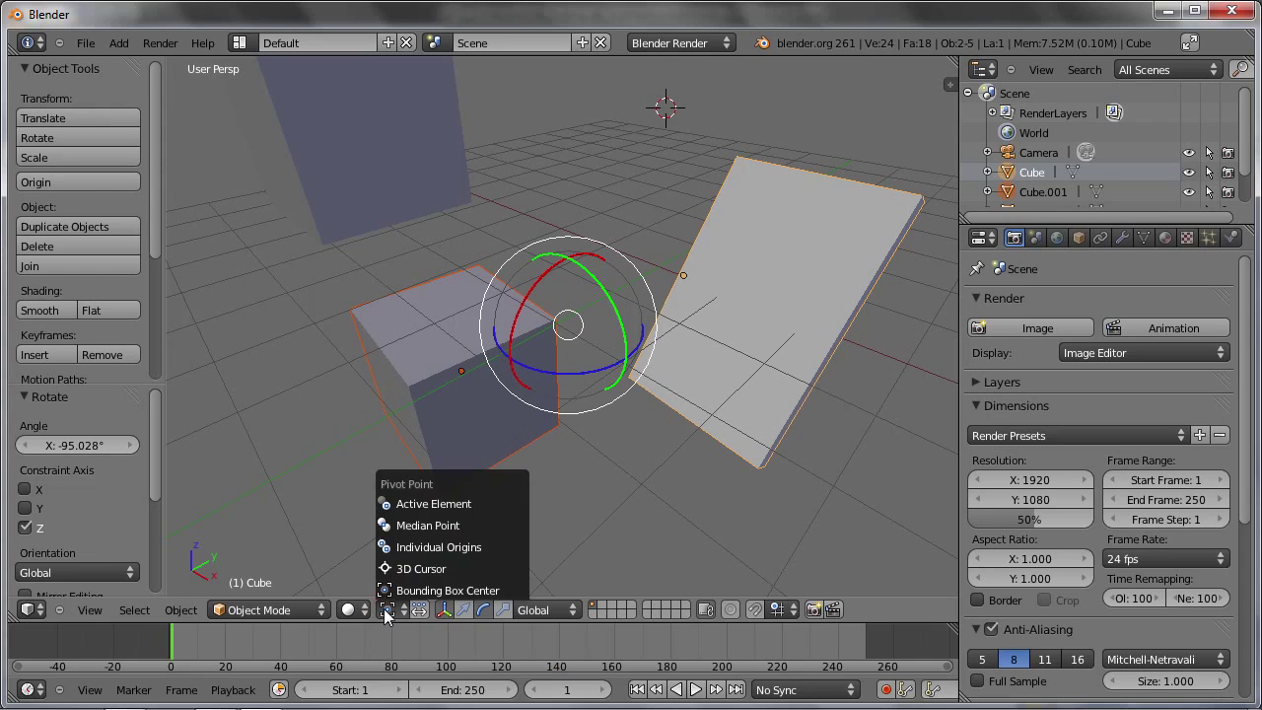
mouse_move(571, 373)
left_mouse_down()
mouse_move(575, 399)
mouse_move(553, 395)
left_mouse_up()
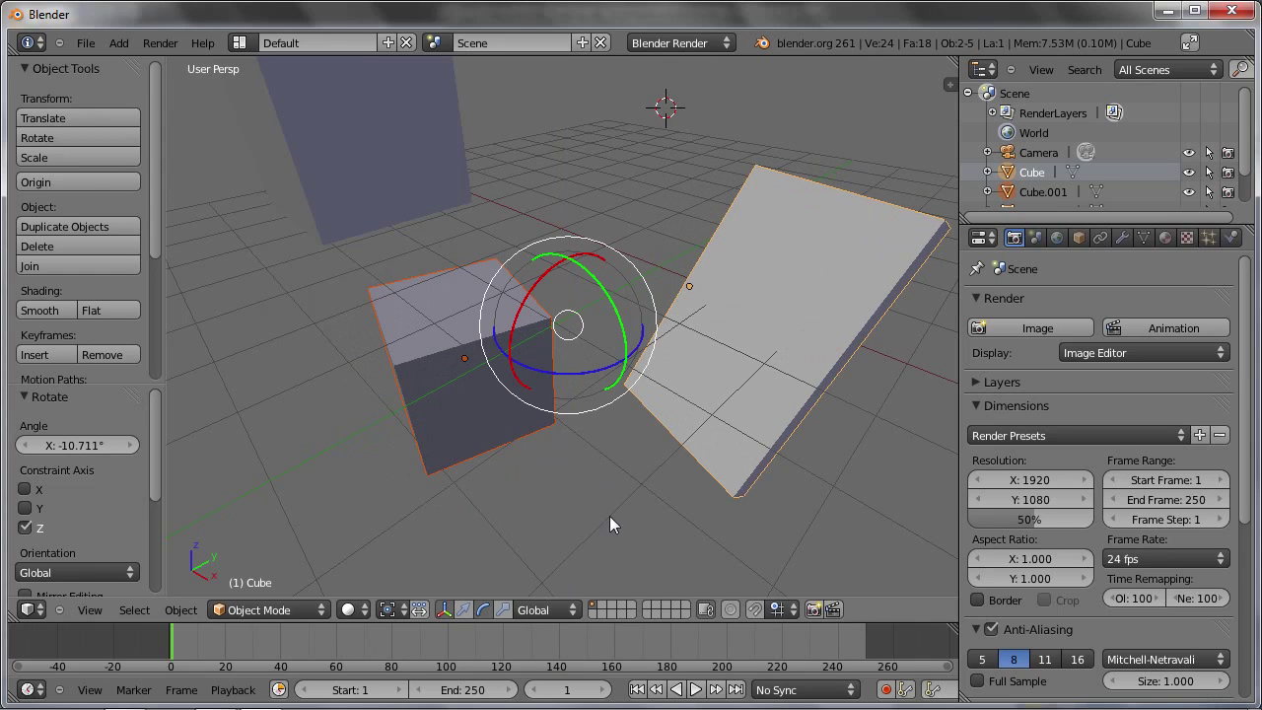
mouse_move(484, 315)
middle_mouse_down()
mouse_move(508, 329)
mouse_move(459, 318)
middle_mouse_up()
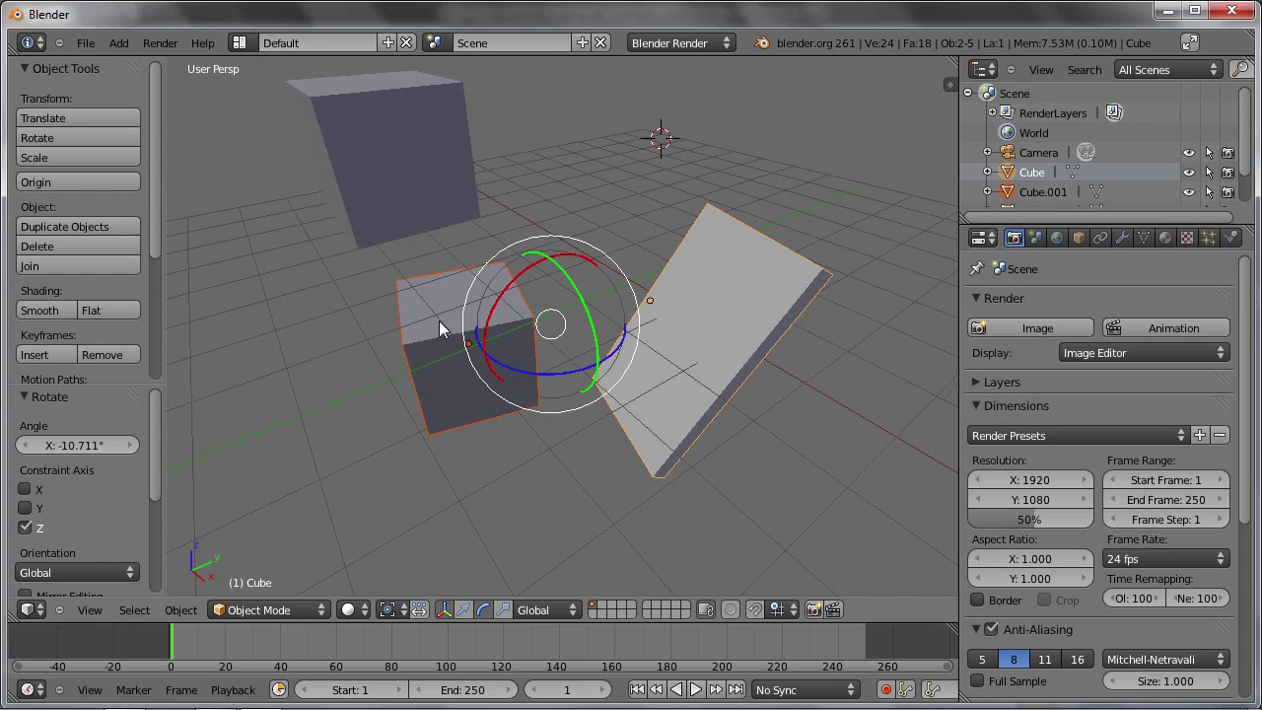
Duplicate the cube six times with Shift+D, stacking the copies in place
right_click(441, 338)
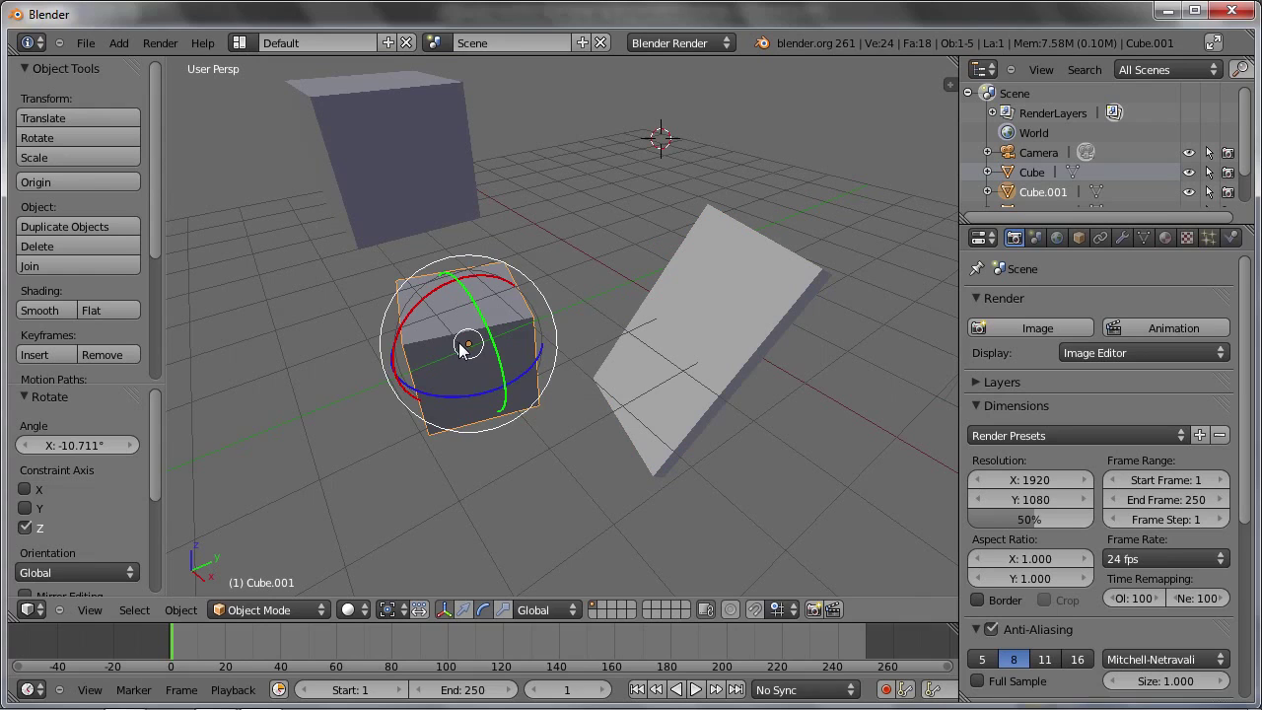
key("shift+d")
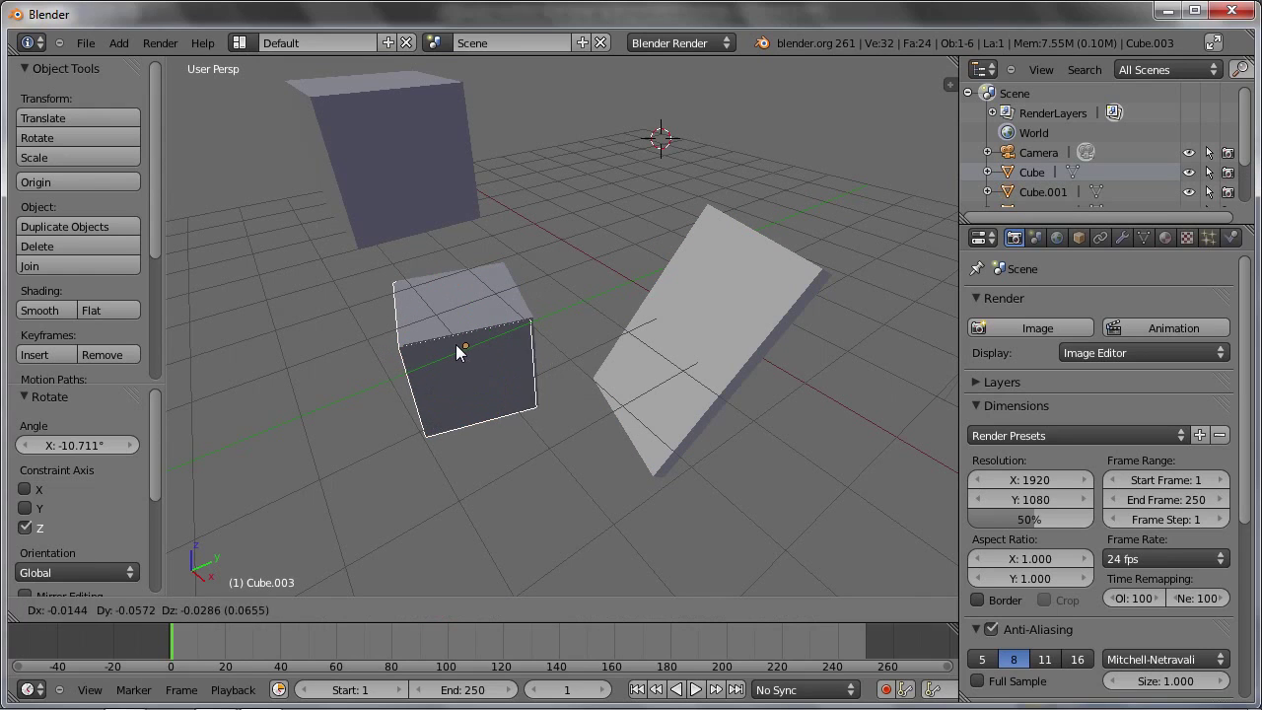
left_click(457, 351)
key("shift+d")
left_click(458, 350)
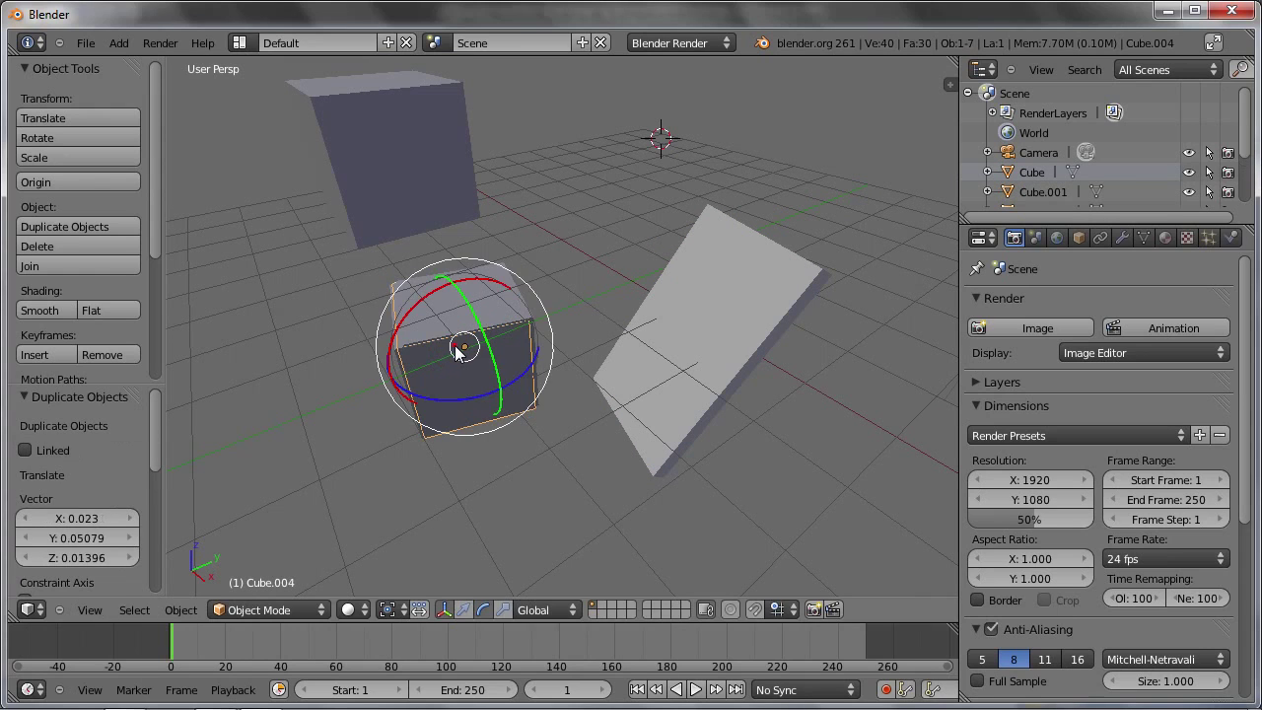
key("shift+d")
left_click(458, 347)
key("shift+d")
left_click(458, 345)
key("shift+d")
left_click(459, 348)
key("shift+d")
left_click(460, 347)
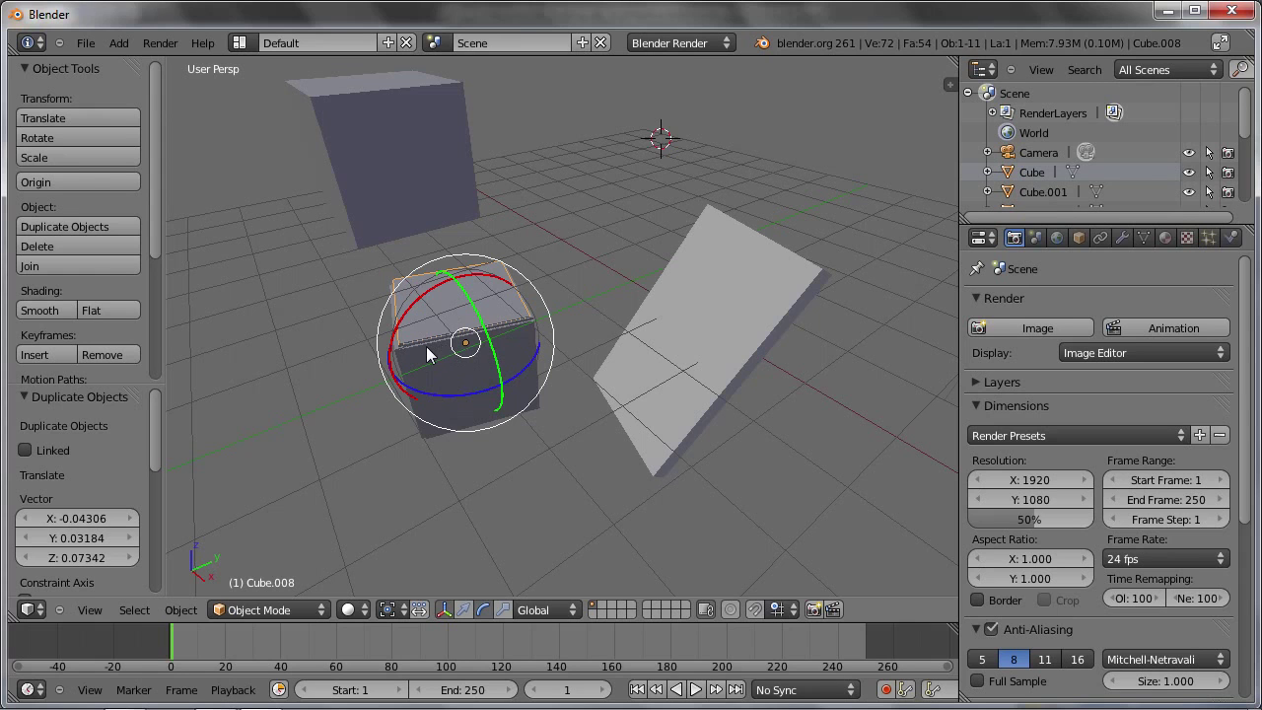
Add the stacked cube copies to the selection, with the slab as active object
scroll(426, 355, "up", 3)
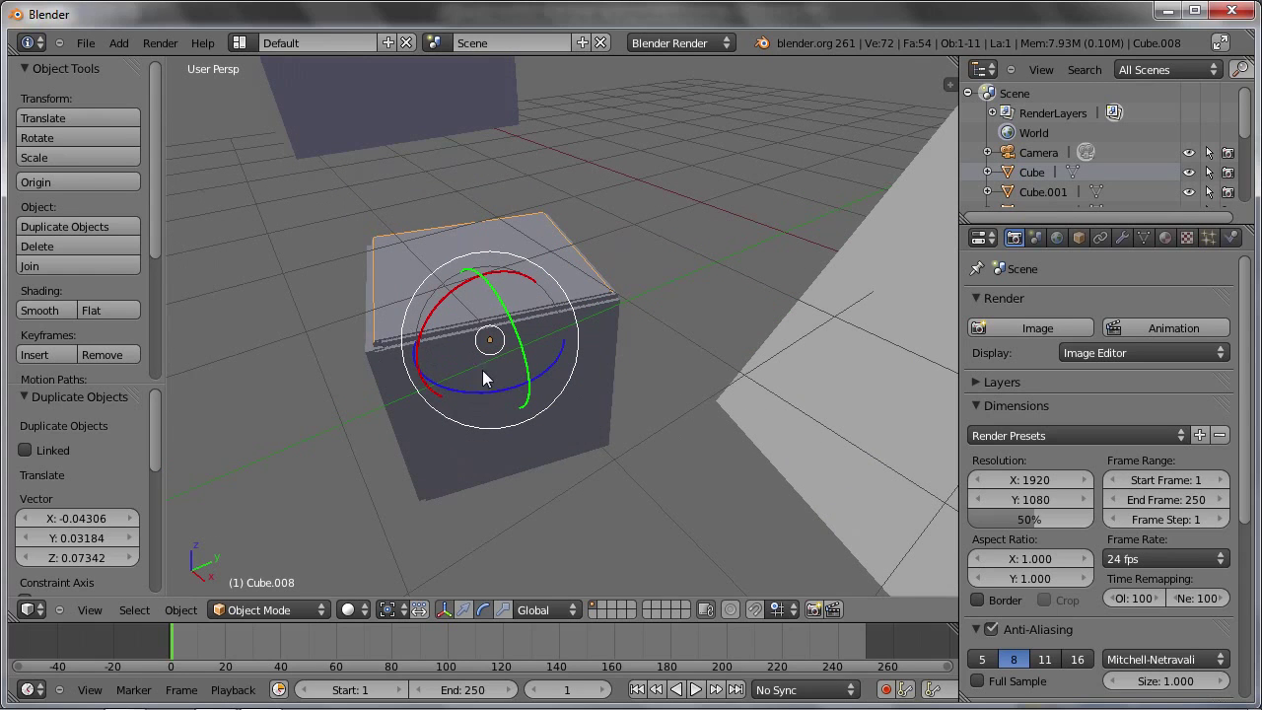
scroll(745, 347, "down", 2)
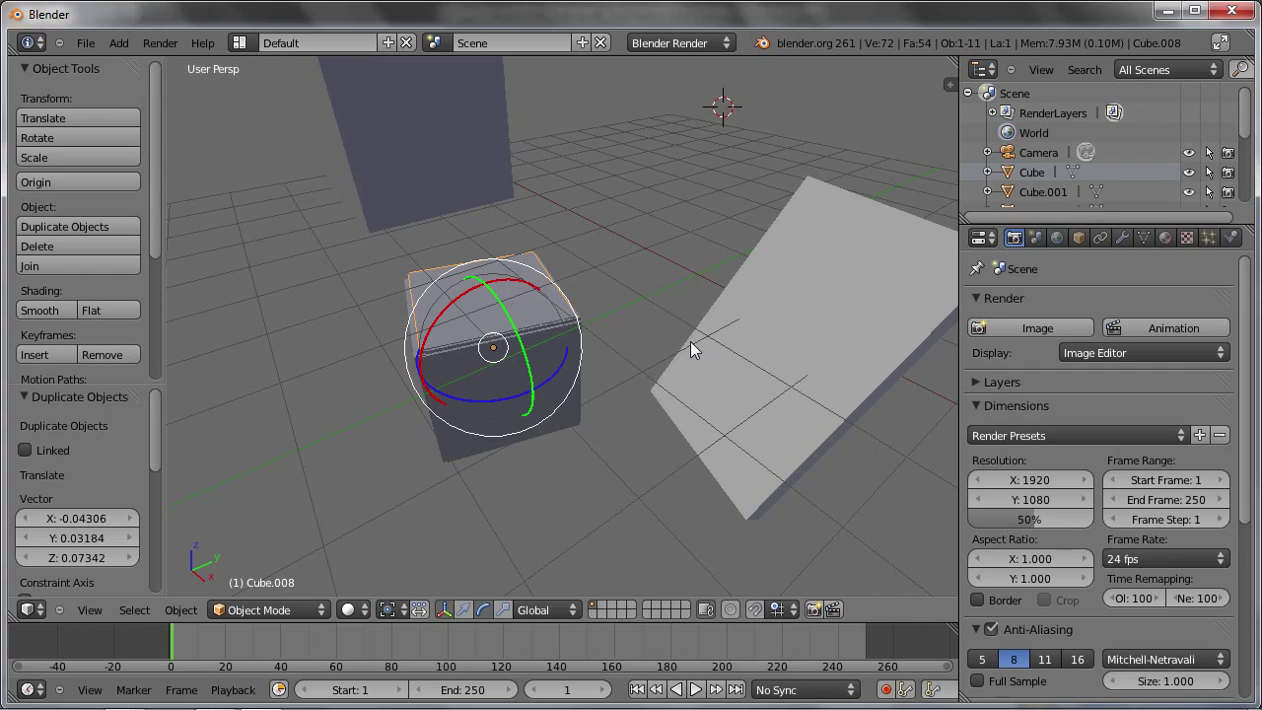
right_click(439, 353, "shift")
right_click(434, 348, "shift")
right_click(437, 351, "shift")
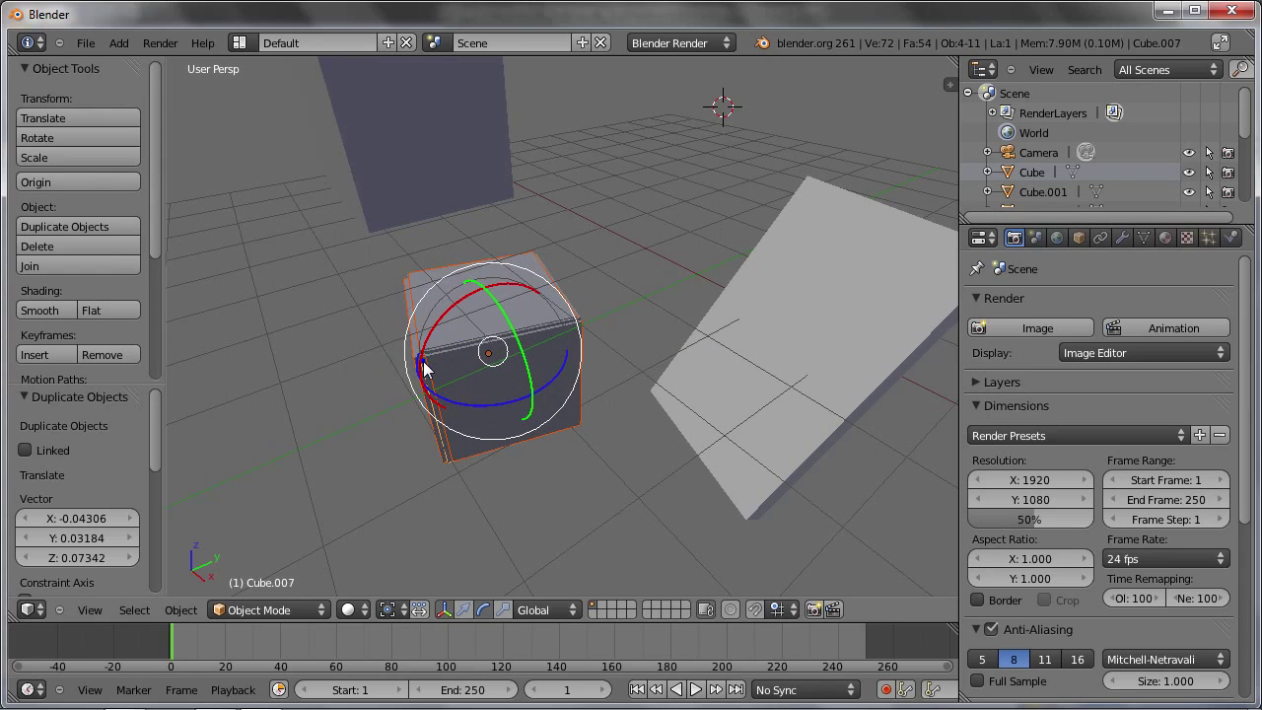
right_click(439, 360, "shift")
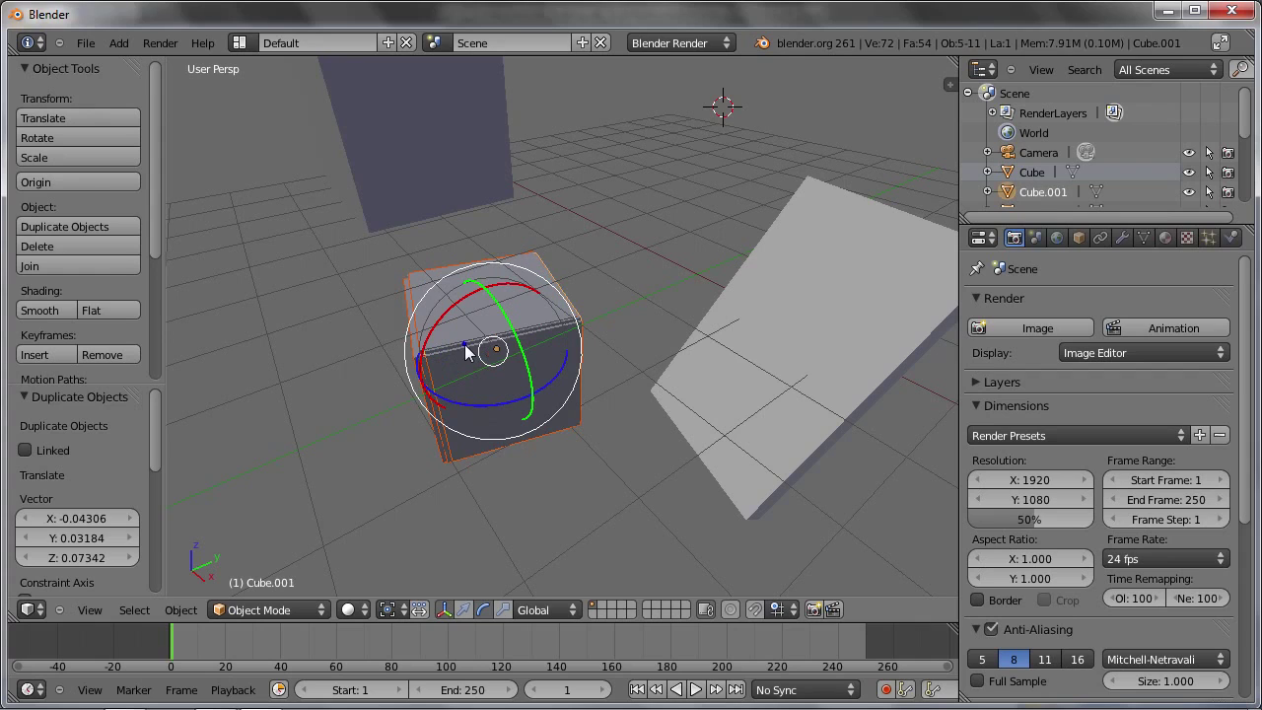
right_click(778, 299, "shift")
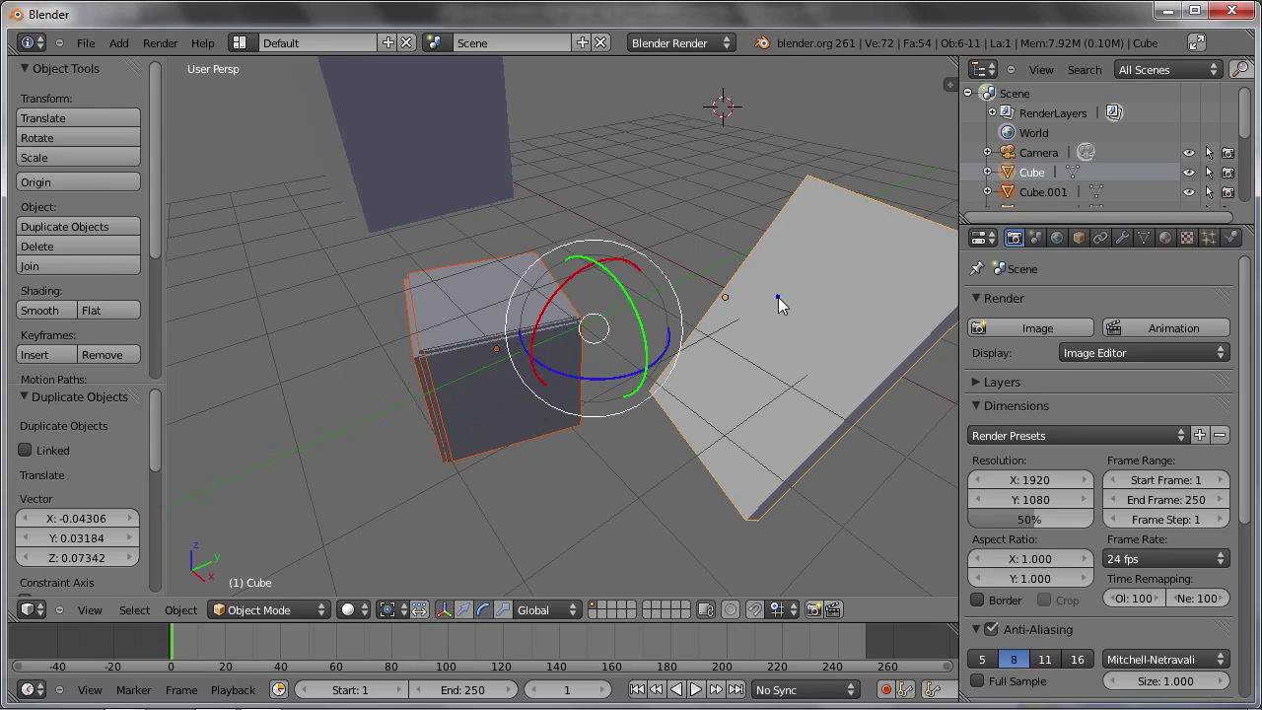
mouse_move(601, 506)
middle_mouse_down()
mouse_move(575, 463)
mouse_move(586, 462)
middle_mouse_up()
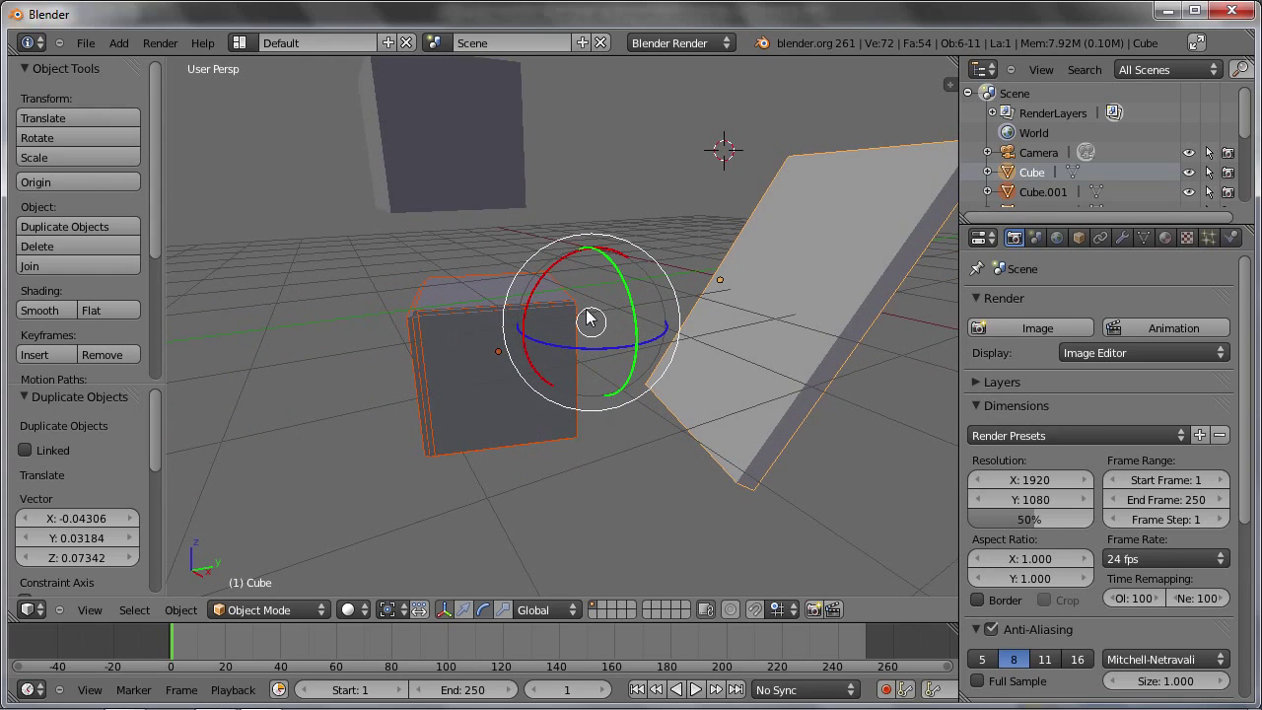
Trackball-rotate the selection slightly (0.070 X, 0.080 Y), then try Median Point and Bounding Box Center pivots
key("r")
key("r")
left_click(590, 324)
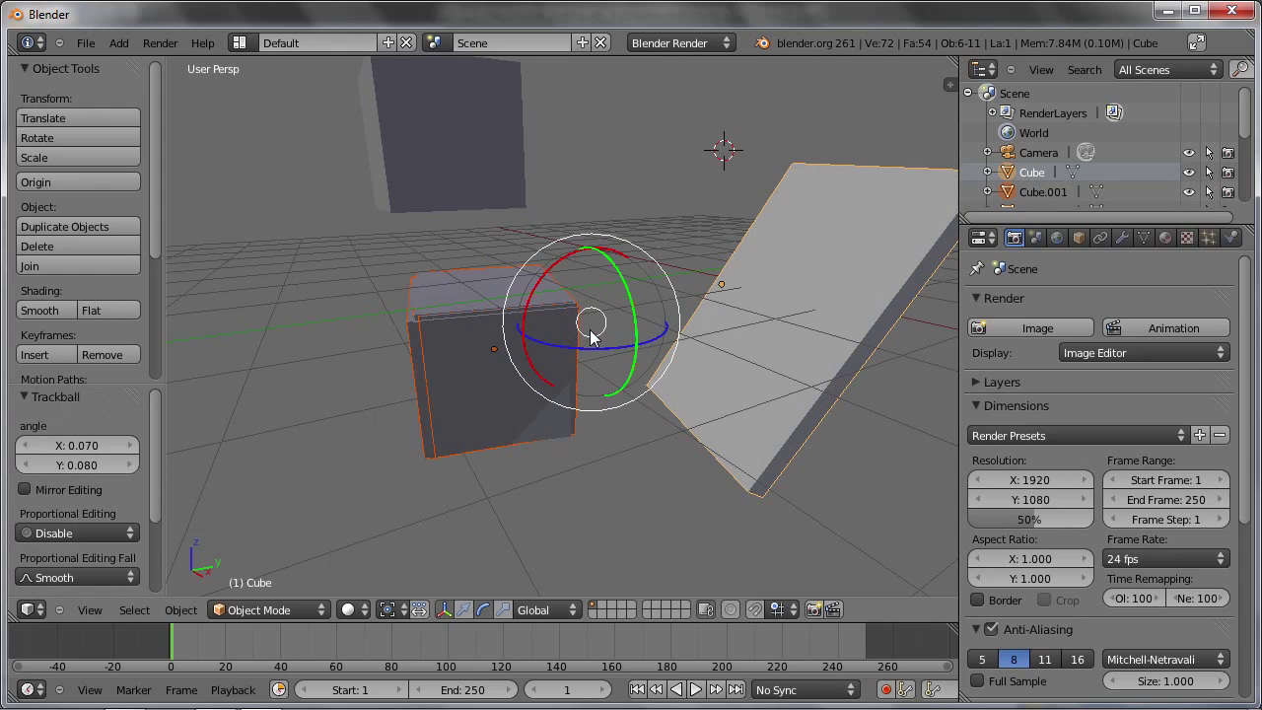
left_click(386, 610)
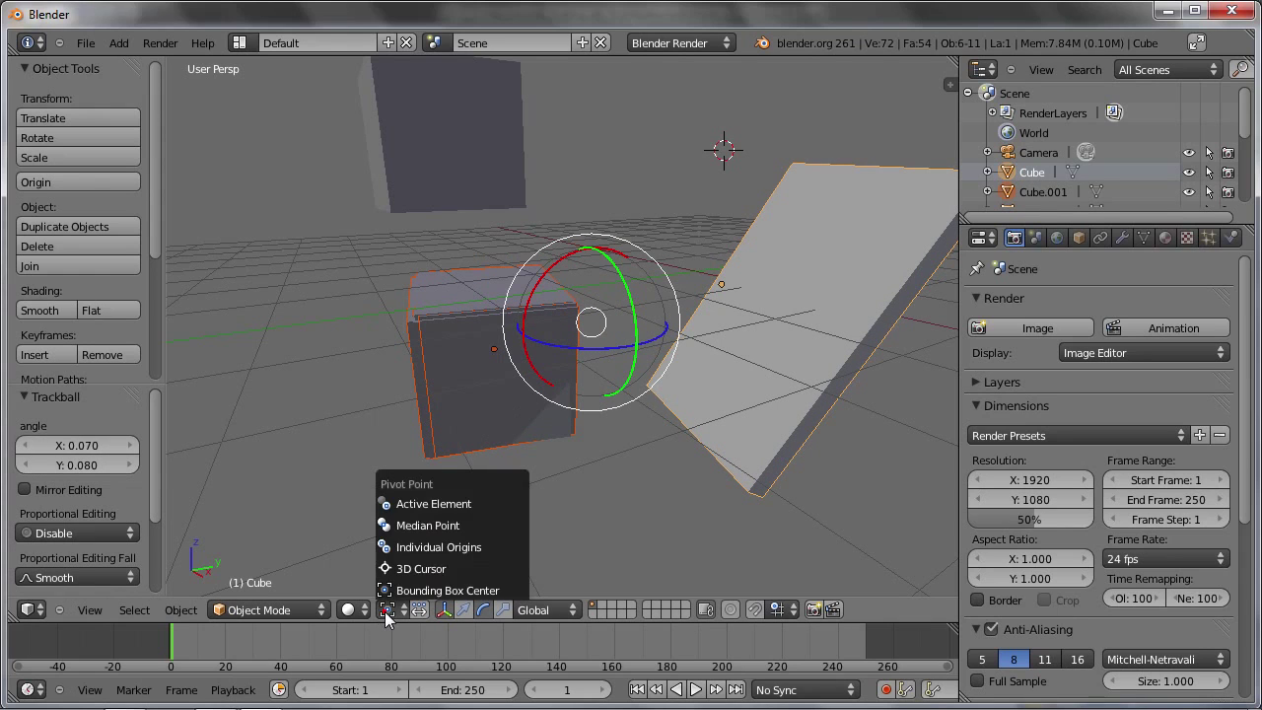
left_click(410, 526)
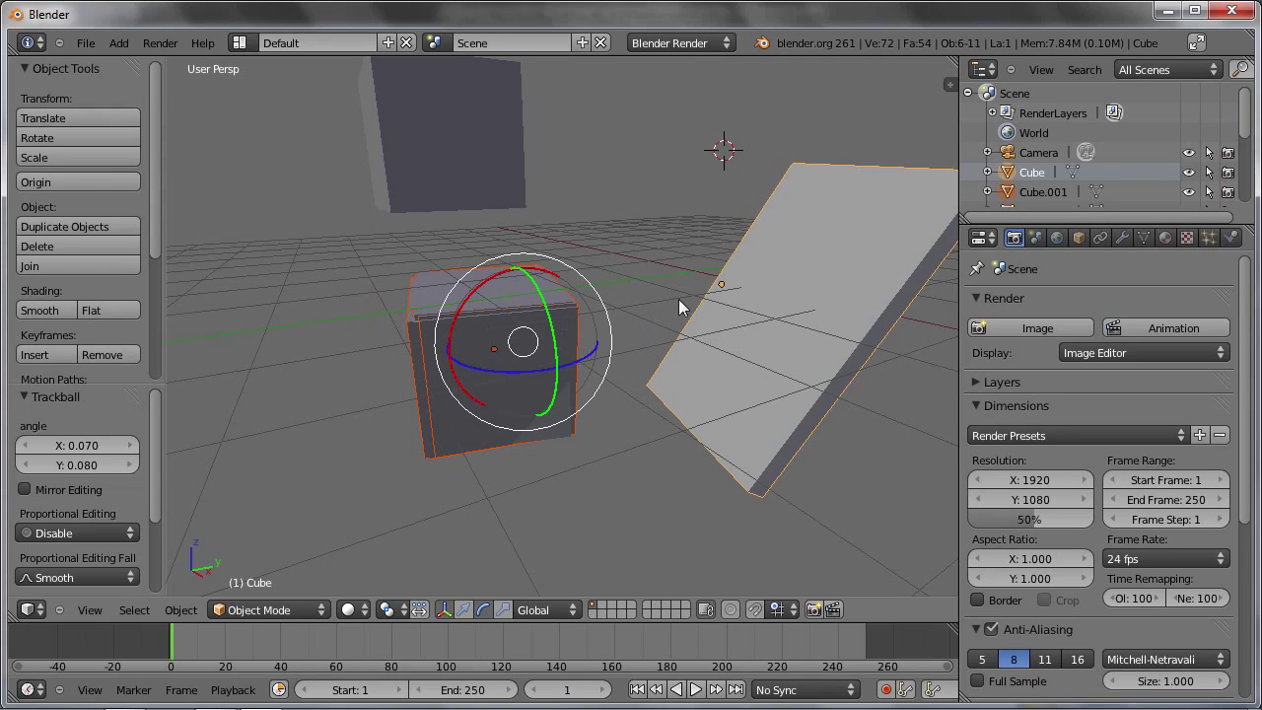
left_click(387, 610)
left_click(411, 590)
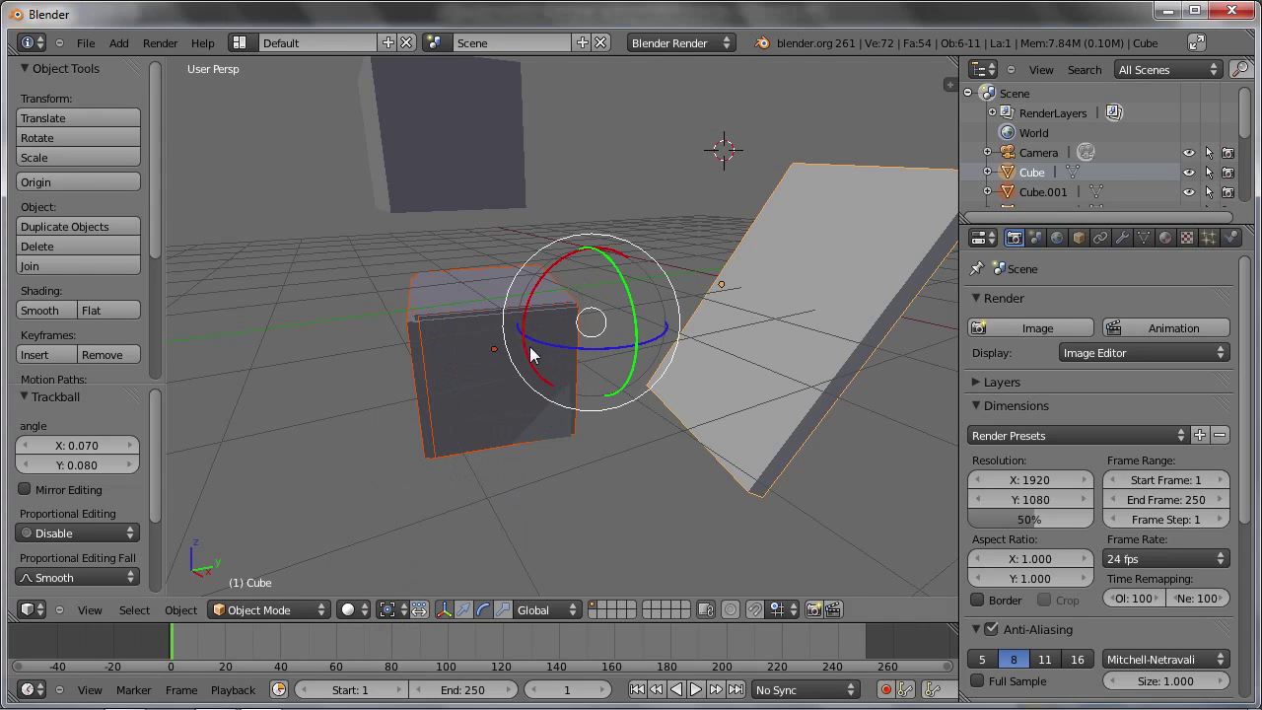
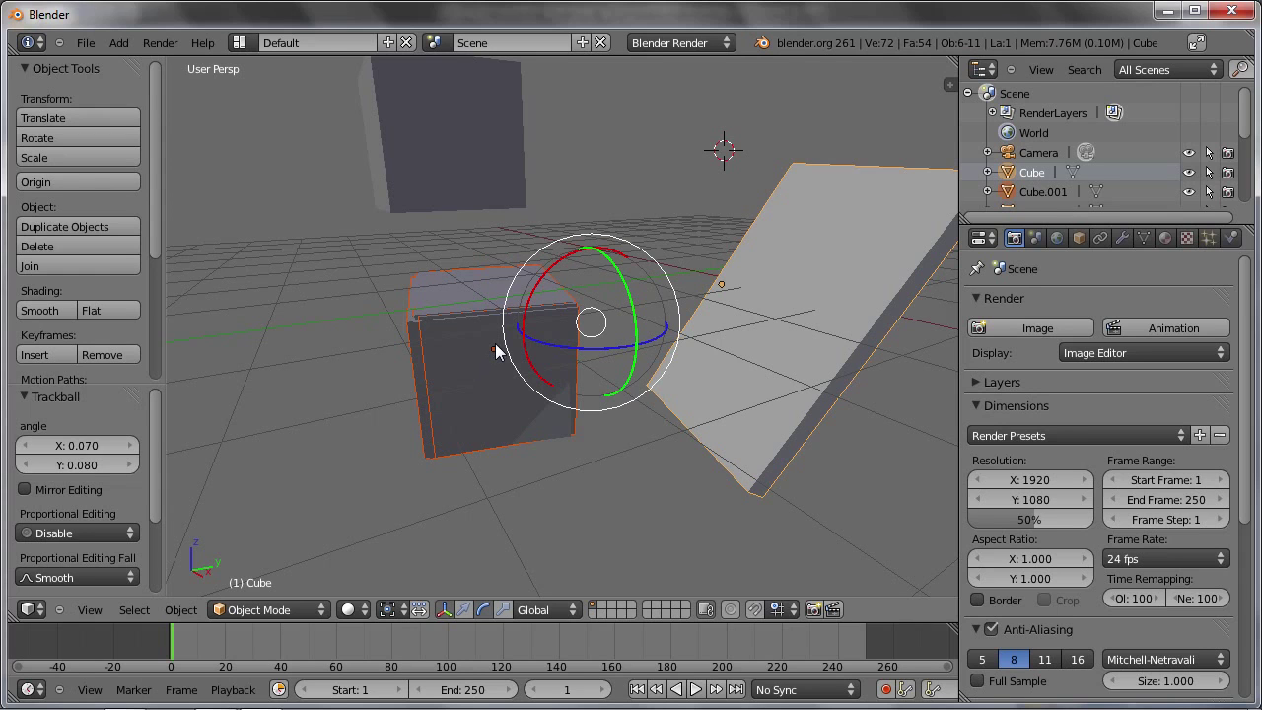
Add a Monkey mesh above the scene and trackball-rotate it about 32.7°
scroll(495, 343, "down", 3)
scroll(495, 344, "down", 3)
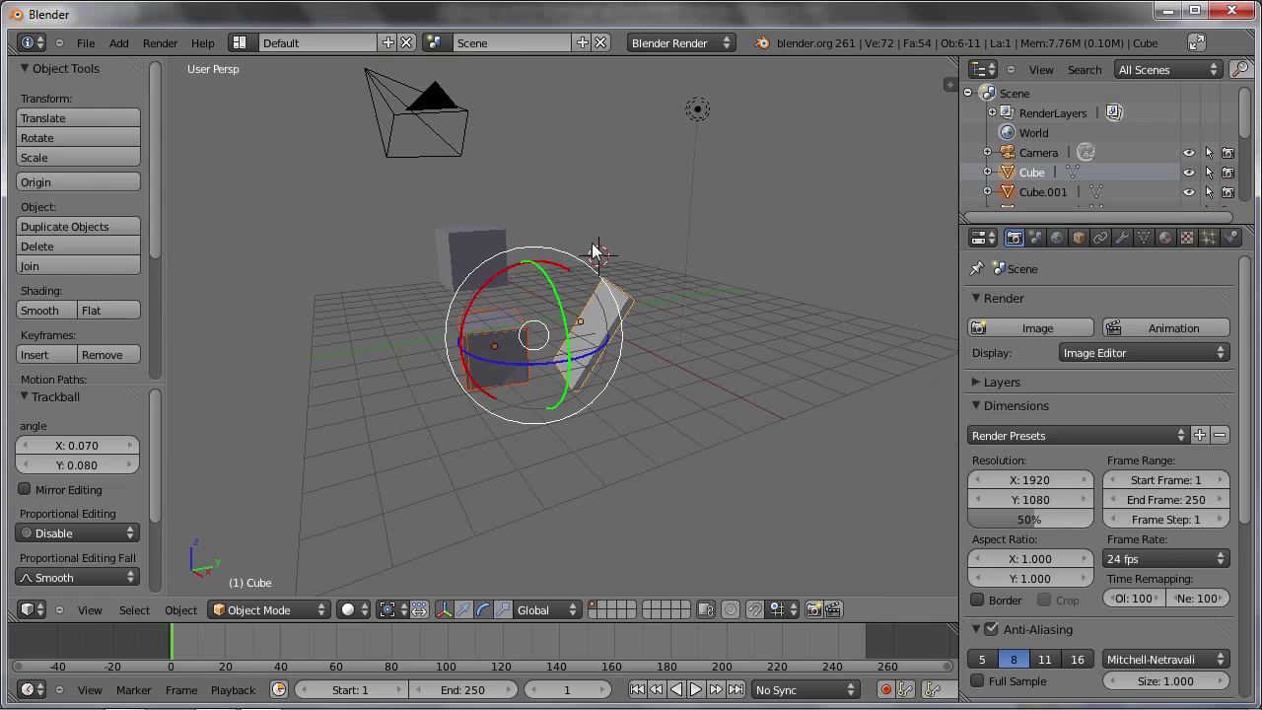
left_click(582, 201)
key("shift+a")
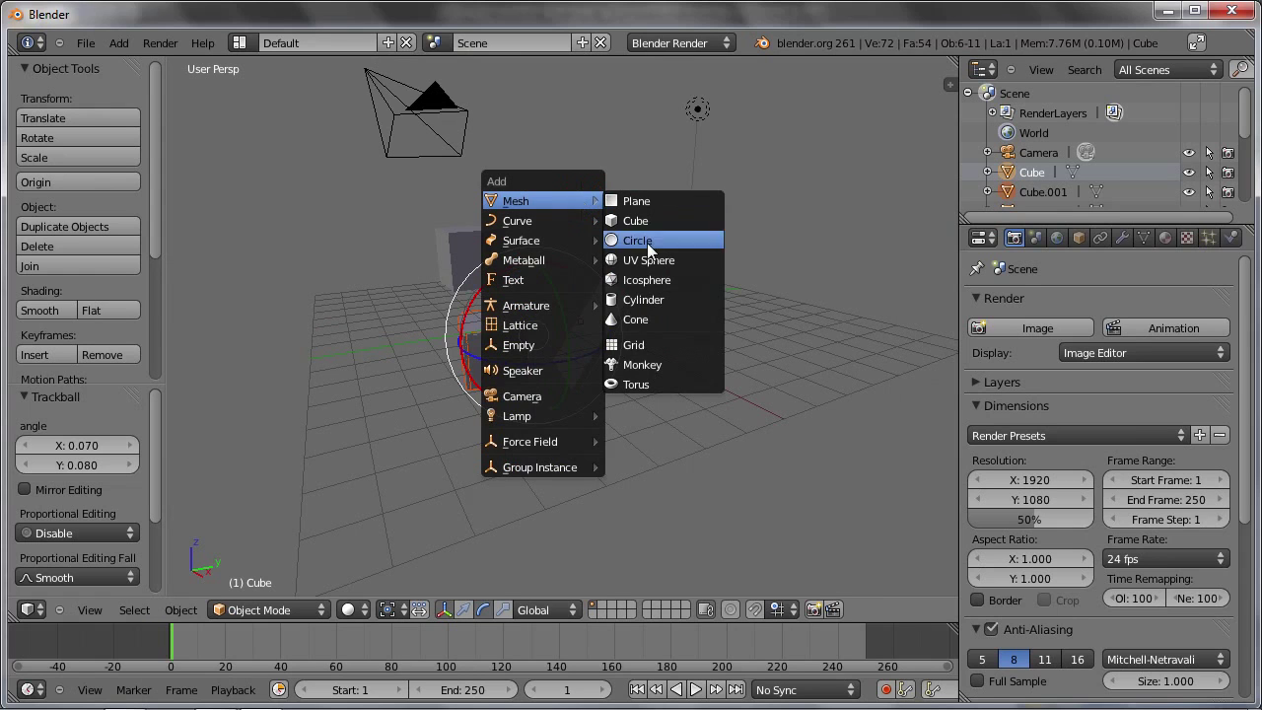
left_click(632, 365)
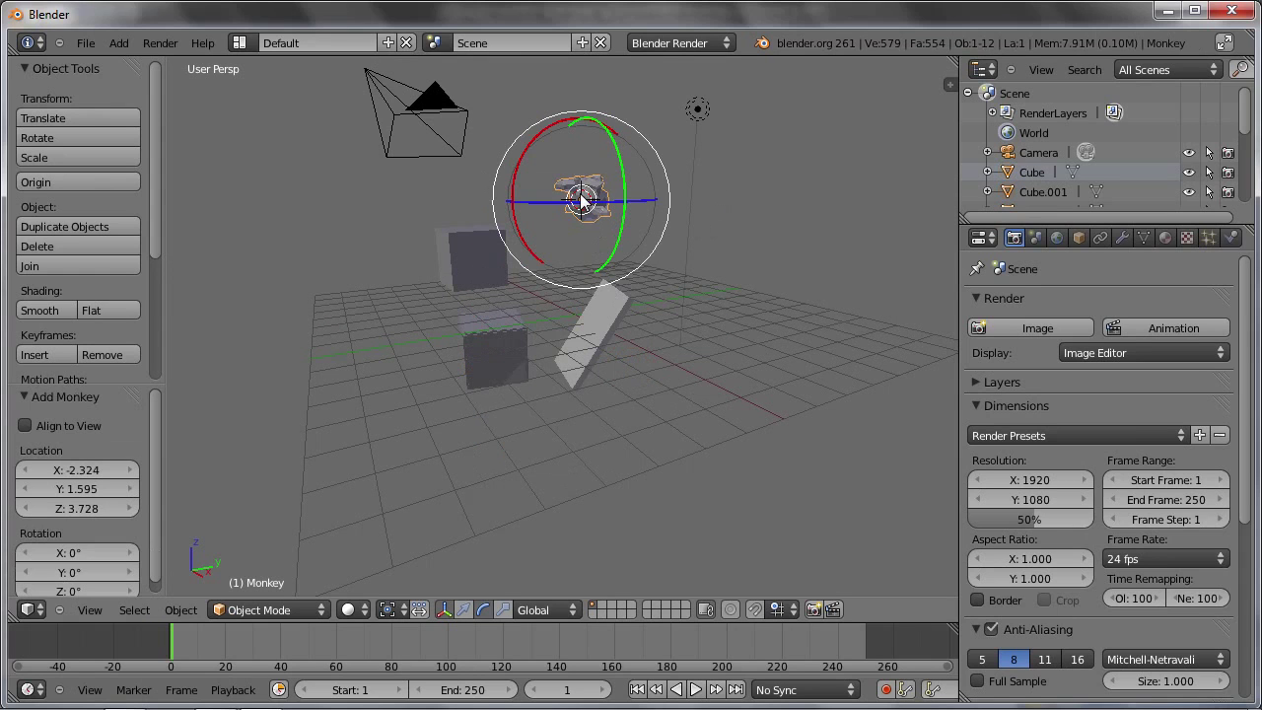
key("r")
key("r")
left_click(587, 249)
scroll(594, 182, "up", 2)
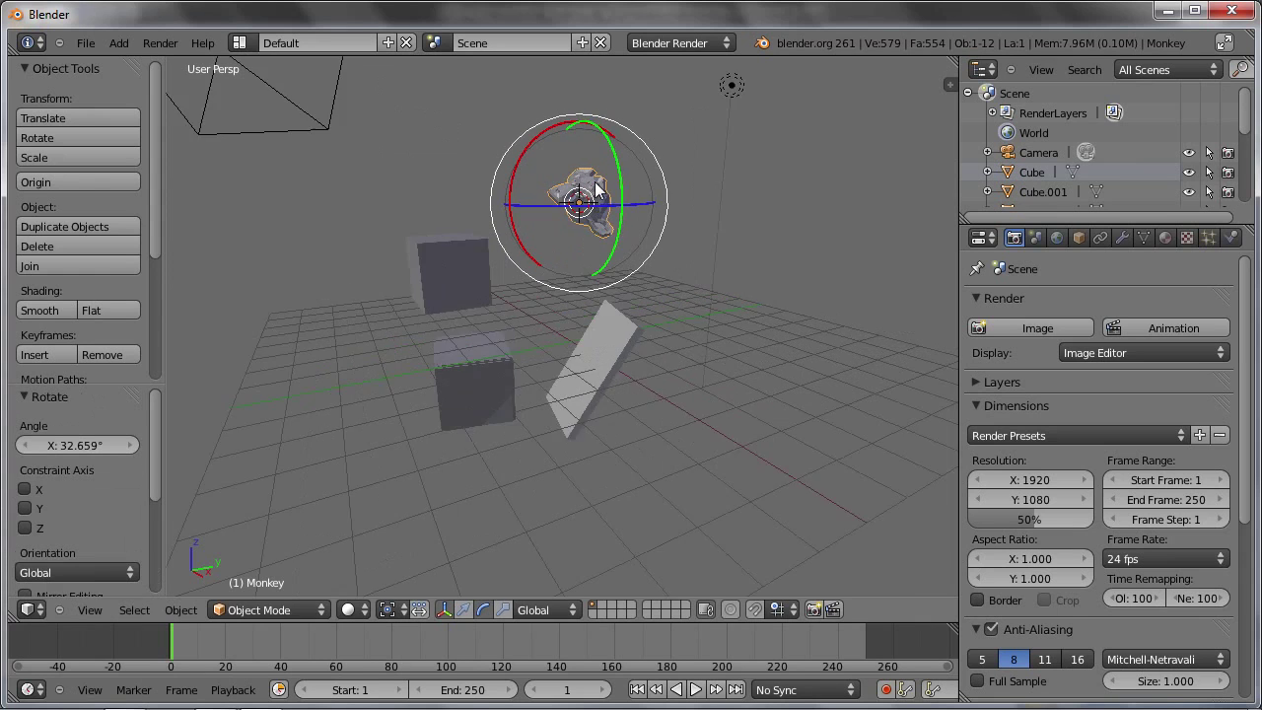
scroll(595, 181, "up", 2)
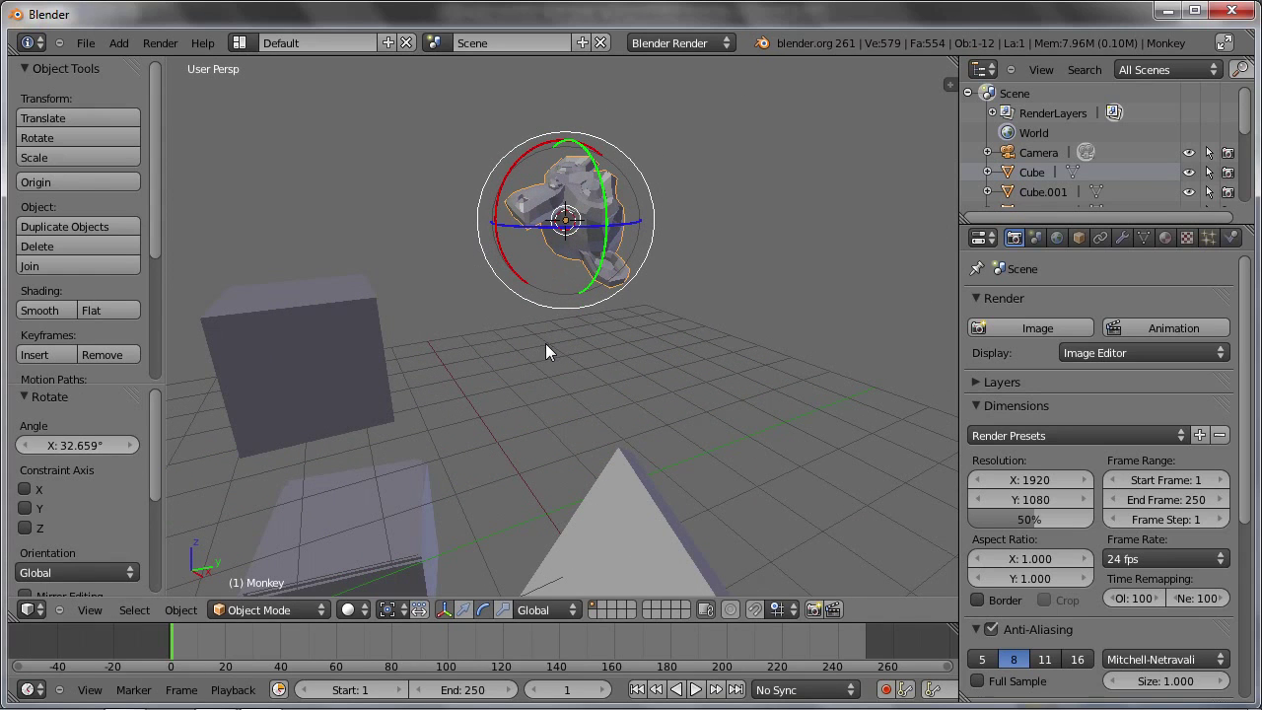
Switch viewport shading to Bounding Box, briefly back to Solid, then Bounding Box again
left_click(354, 608)
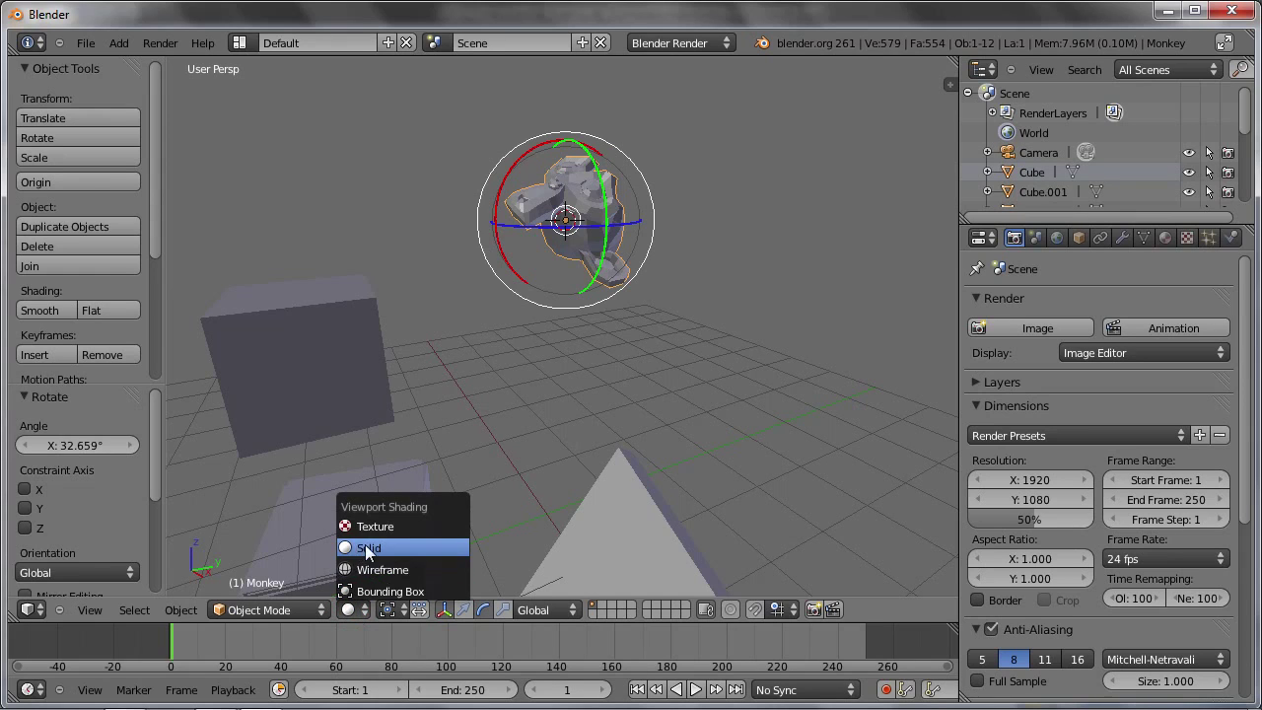
left_click(360, 592)
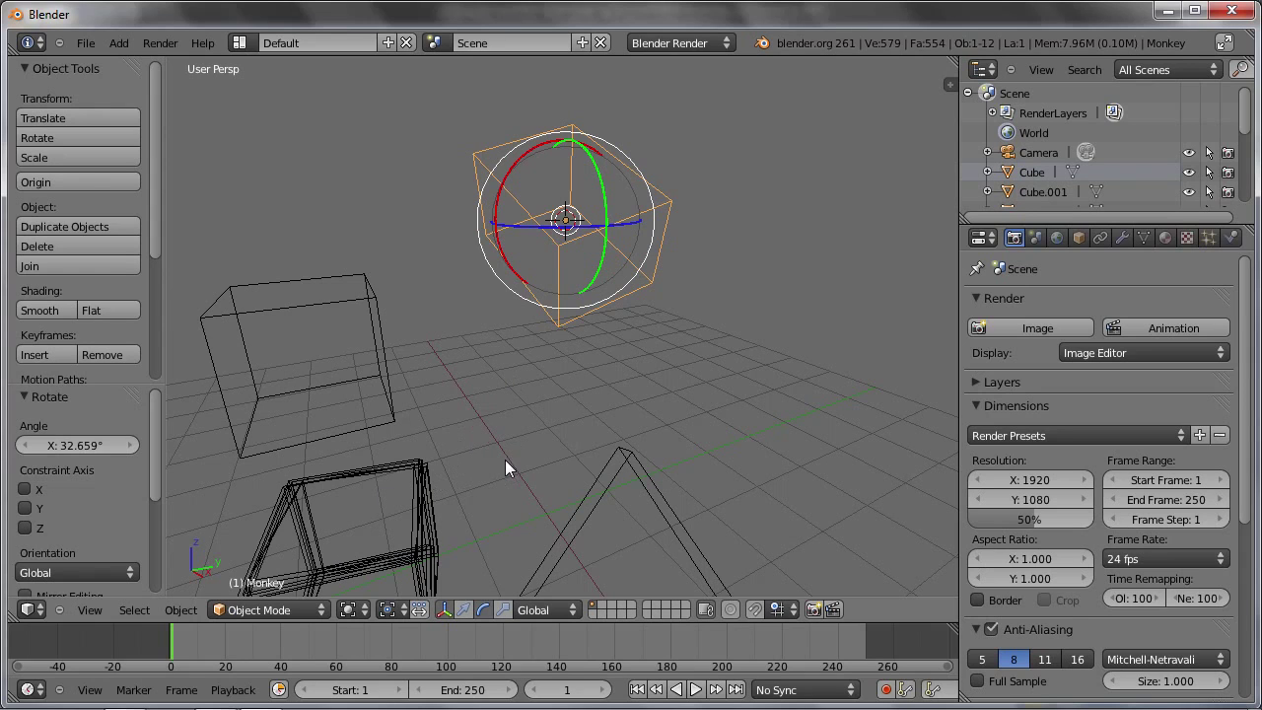
left_click(353, 610)
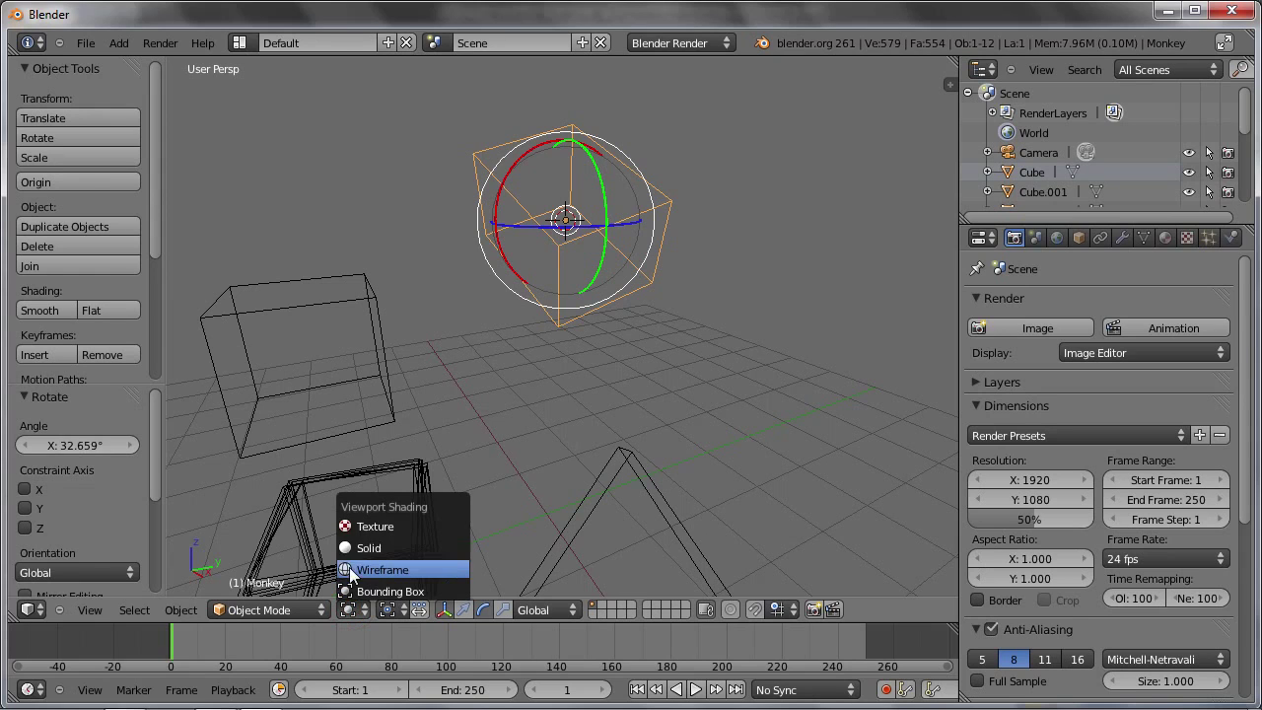
left_click(411, 547)
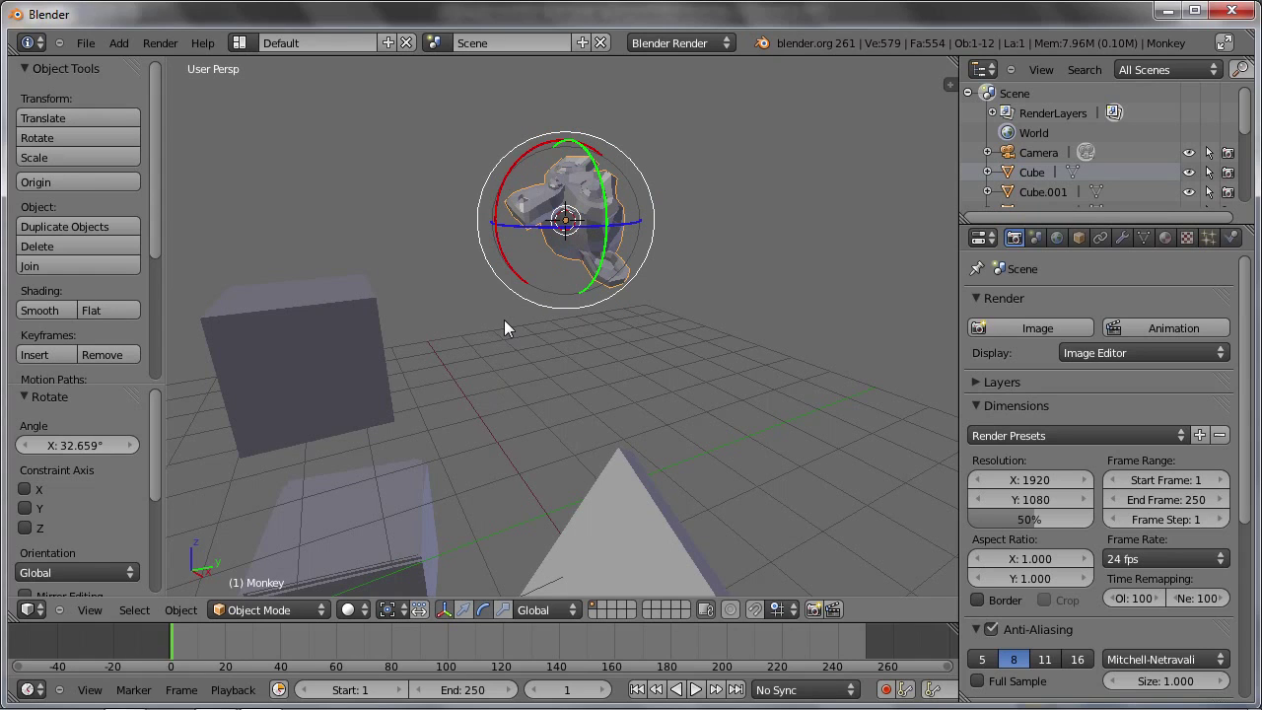
left_click(356, 608)
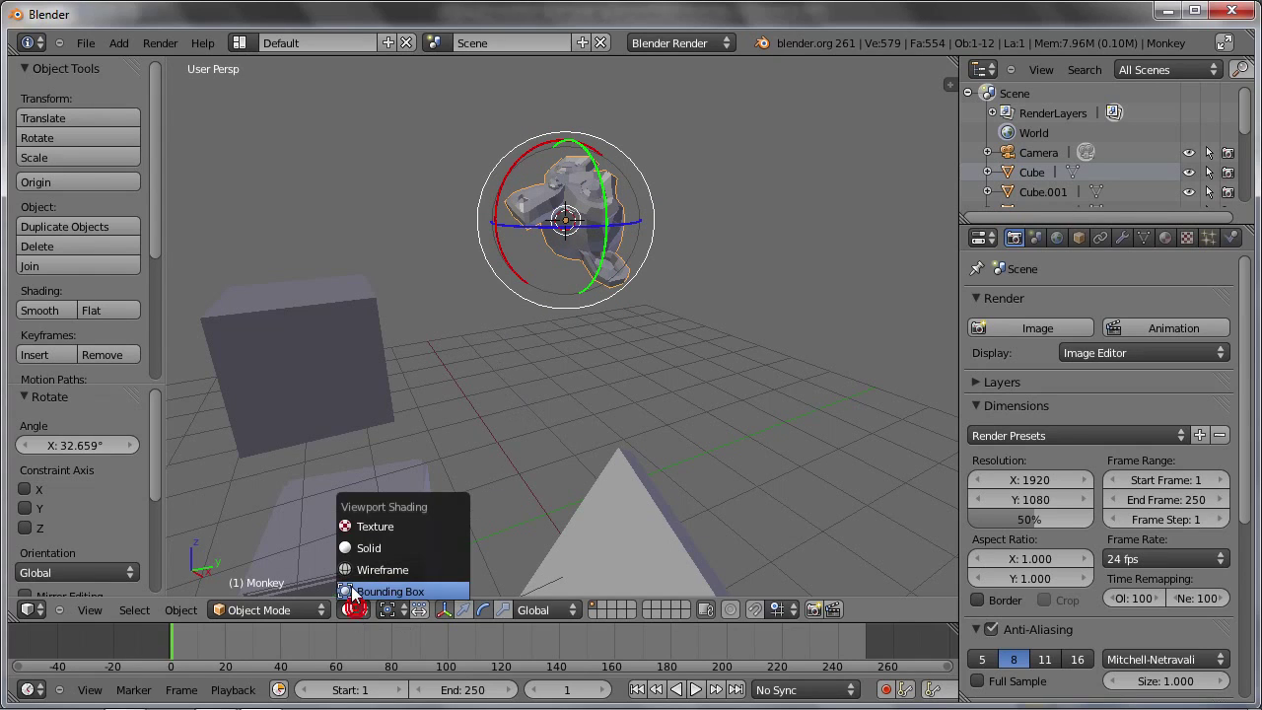
left_click(381, 559)
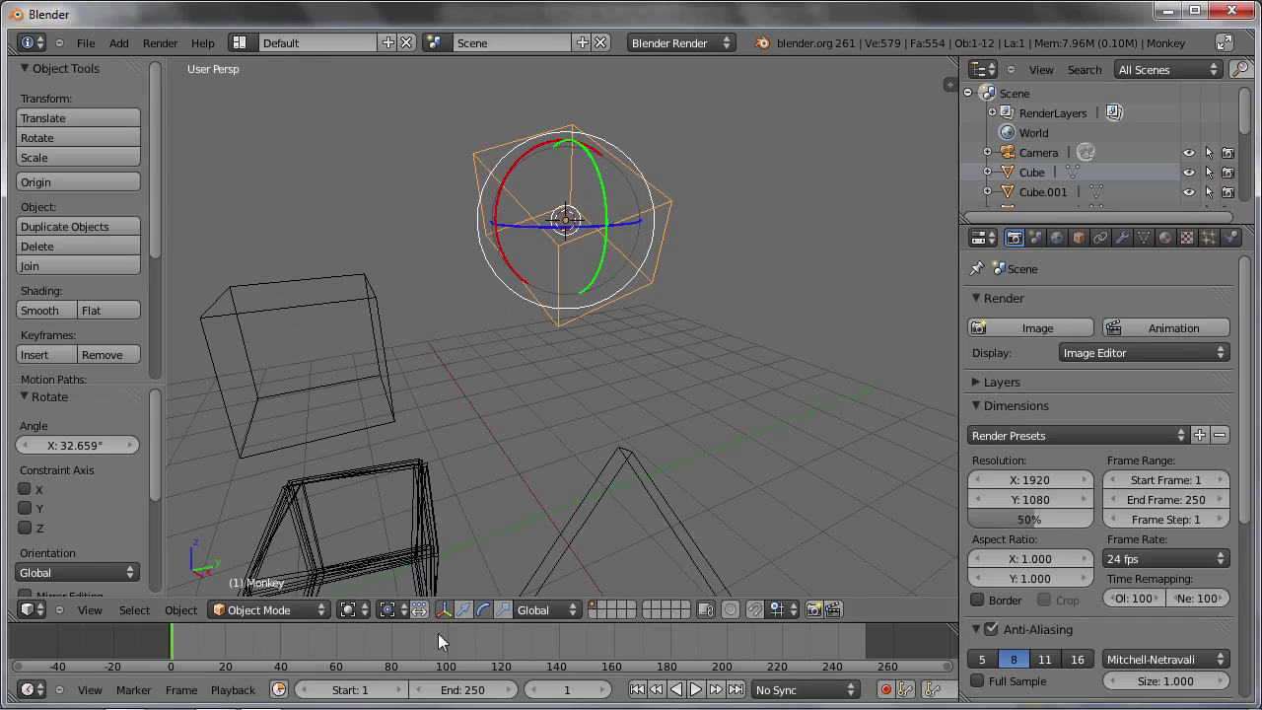
left_click(388, 608)
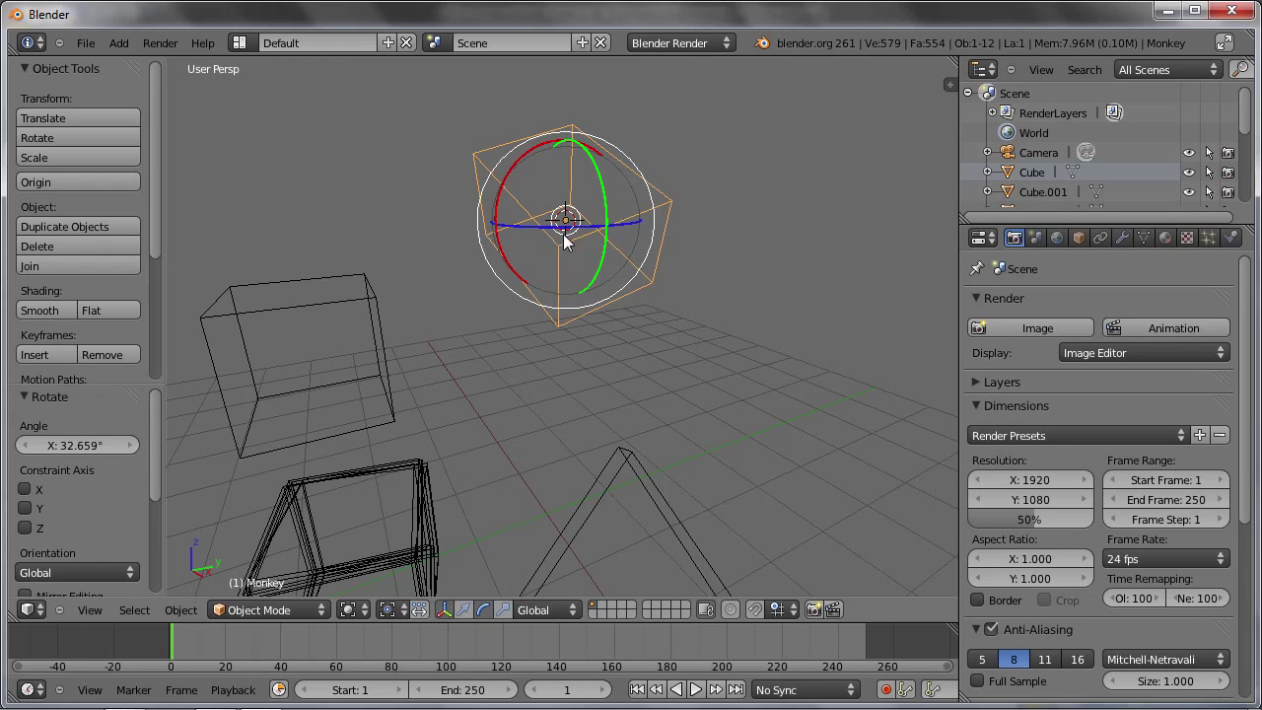
Set the pivot to Median Point, orbit the view, then switch pivot to Bounding Box Center
left_click(390, 609)
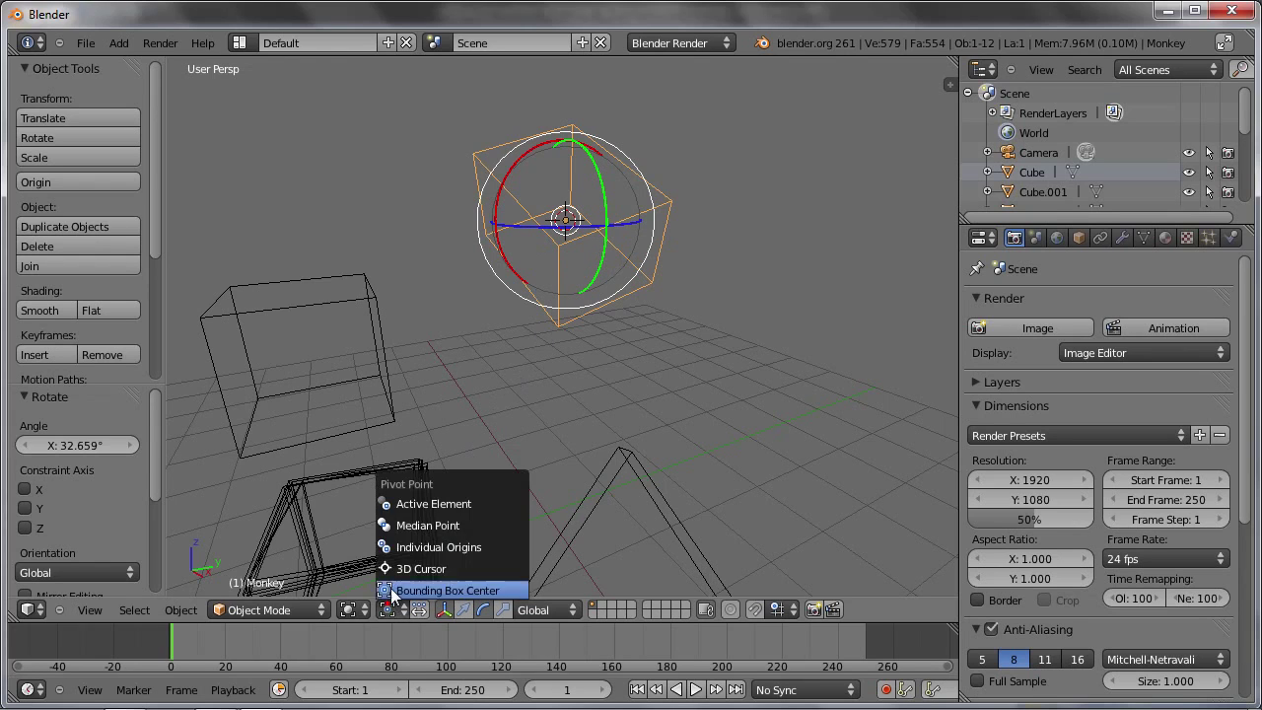
left_click(414, 531)
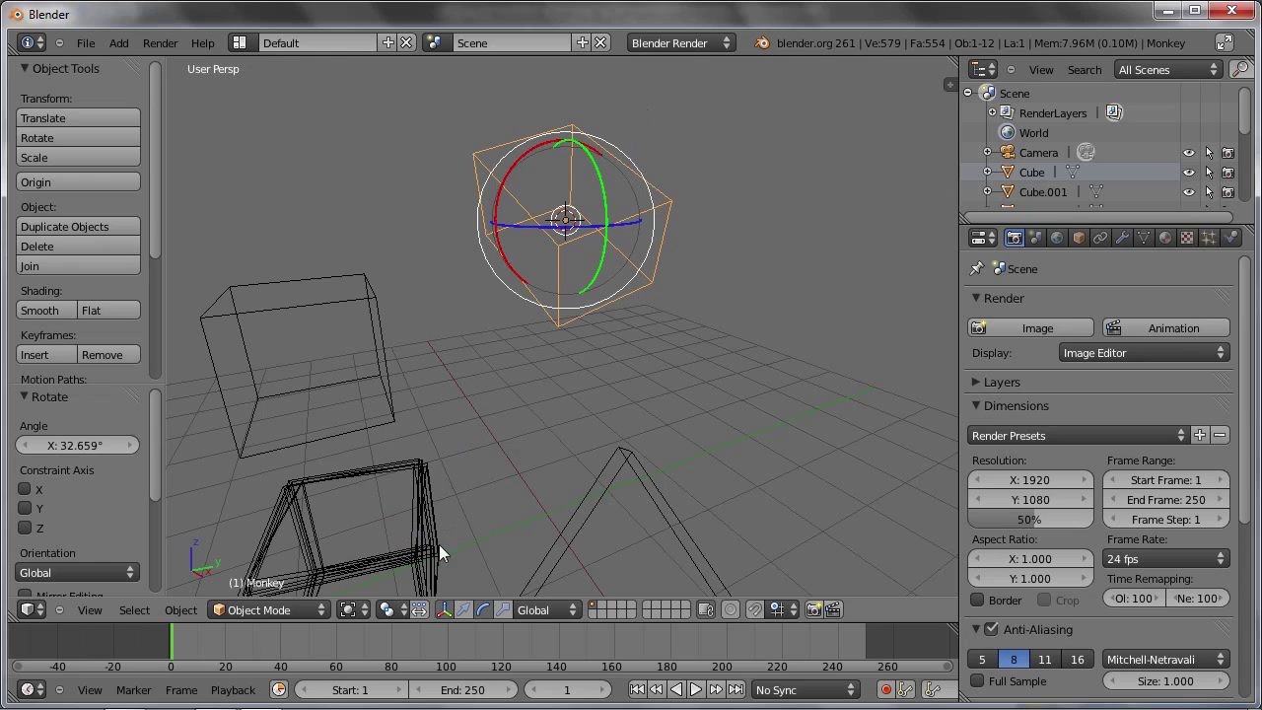
mouse_move(445, 538)
middle_mouse_down()
mouse_move(469, 415)
mouse_move(460, 435)
mouse_move(479, 434)
mouse_move(492, 405)
middle_mouse_up()
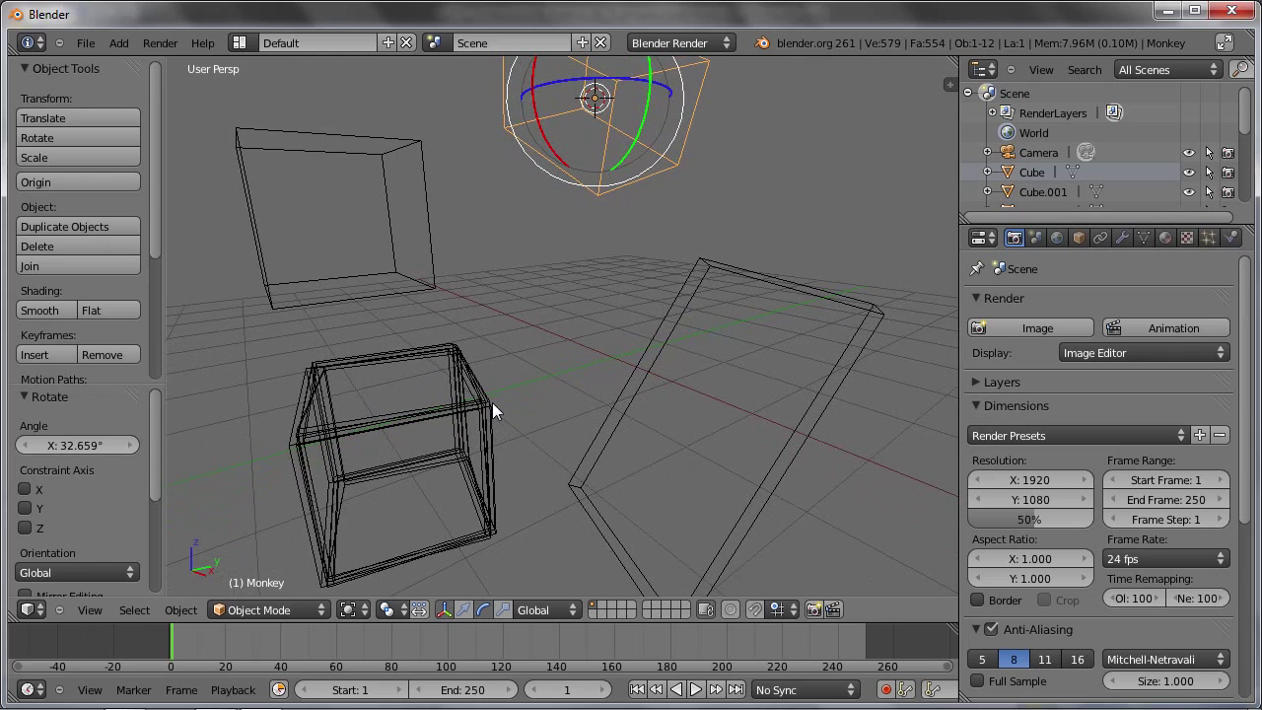
left_click(395, 609)
left_click(453, 592)
Select the overlapping cube pieces and the tilted slab, pivoting around their Median Point
right_click(463, 434)
right_click(481, 433, "shift")
right_click(489, 433, "shift")
right_click(493, 434, "shift")
right_click(589, 436, "shift")
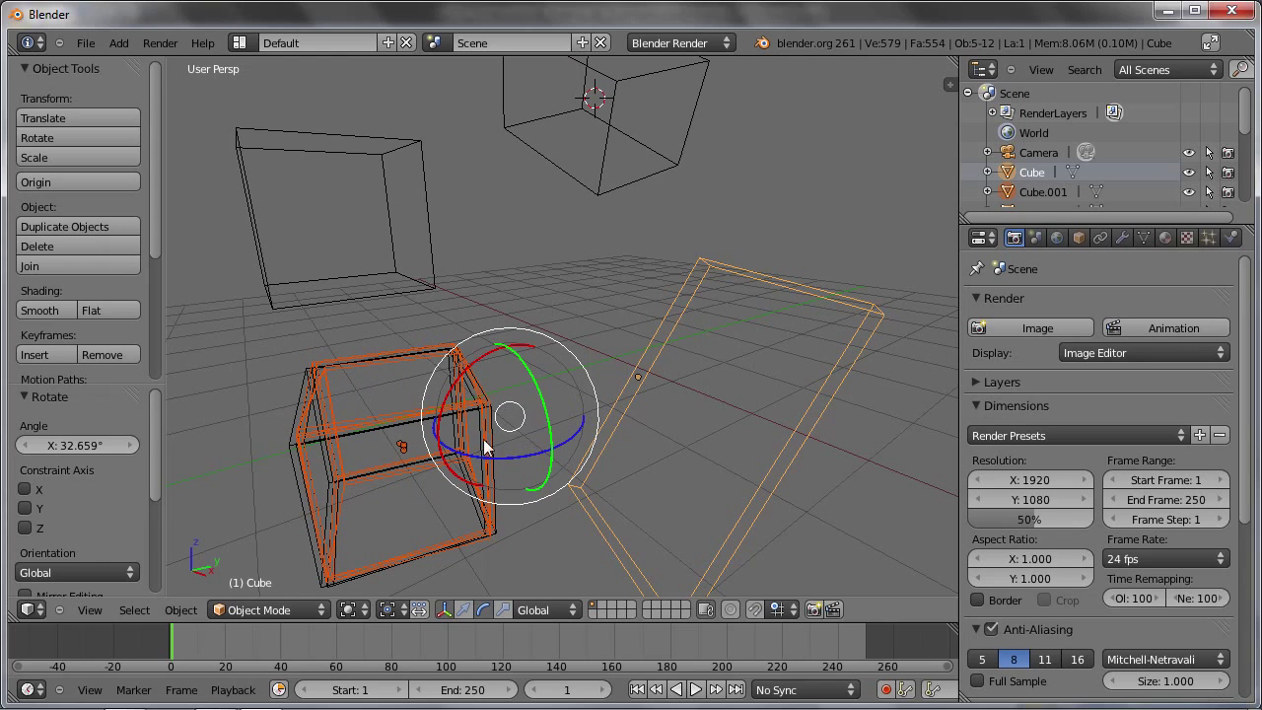
left_click(389, 607)
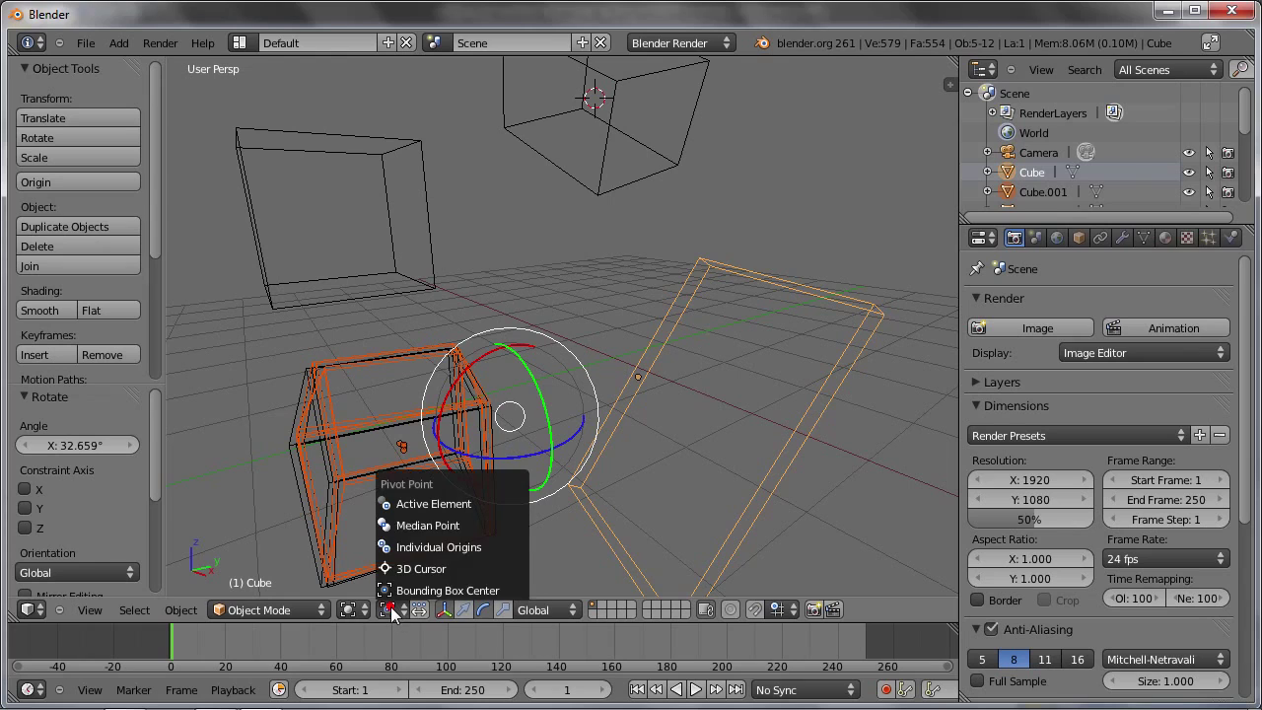
left_click(405, 527)
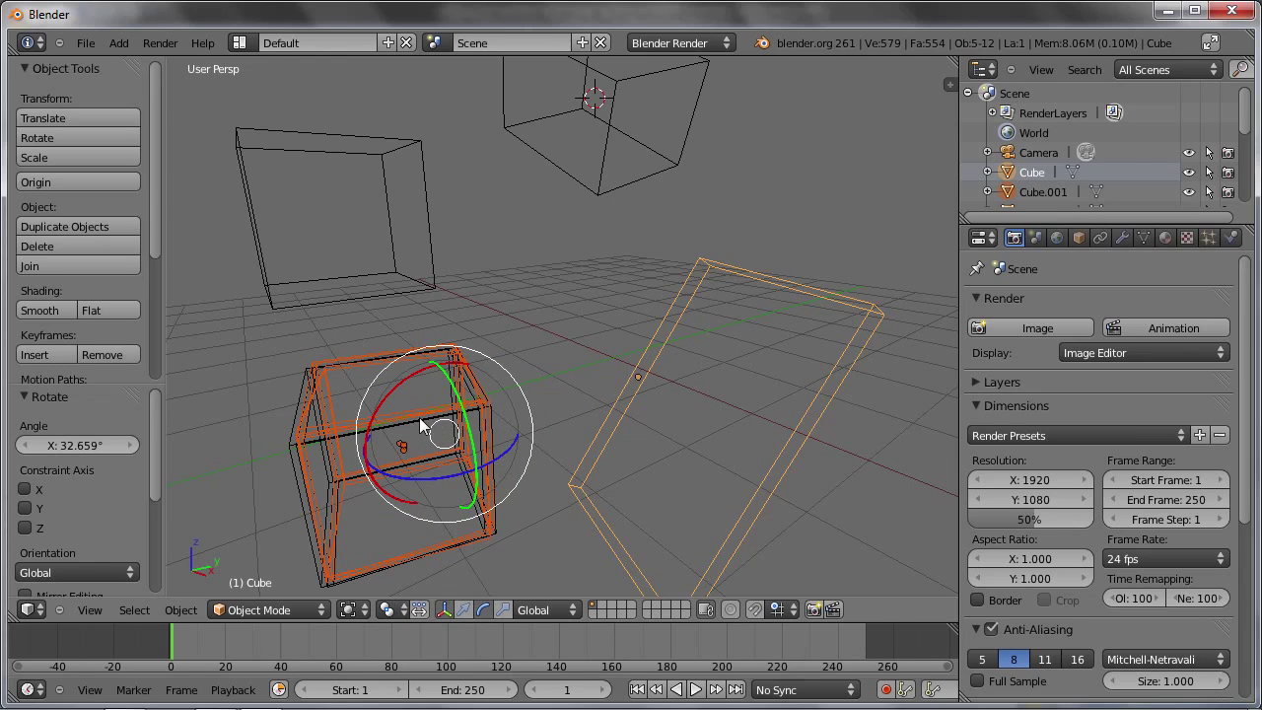
Reselect the inner cube, tilted slab and further cube pieces including Cube.005 and Cube.007
right_click(493, 417)
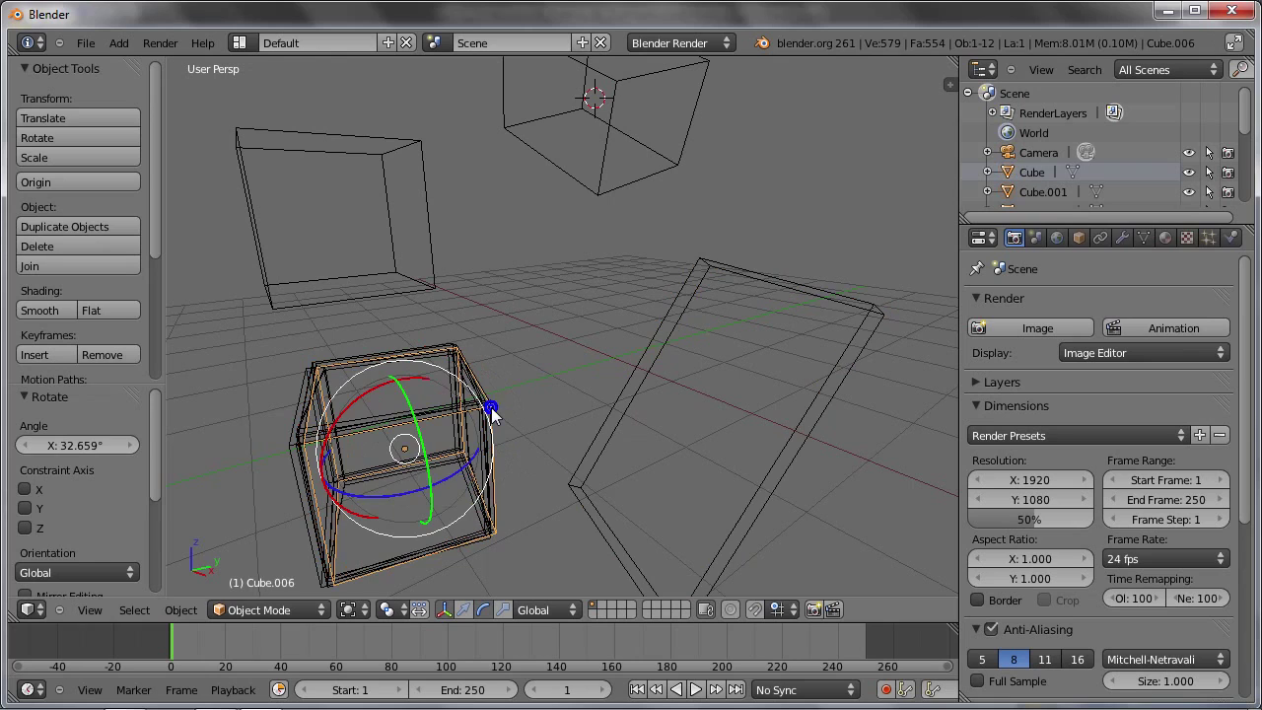
right_click(624, 371, "shift")
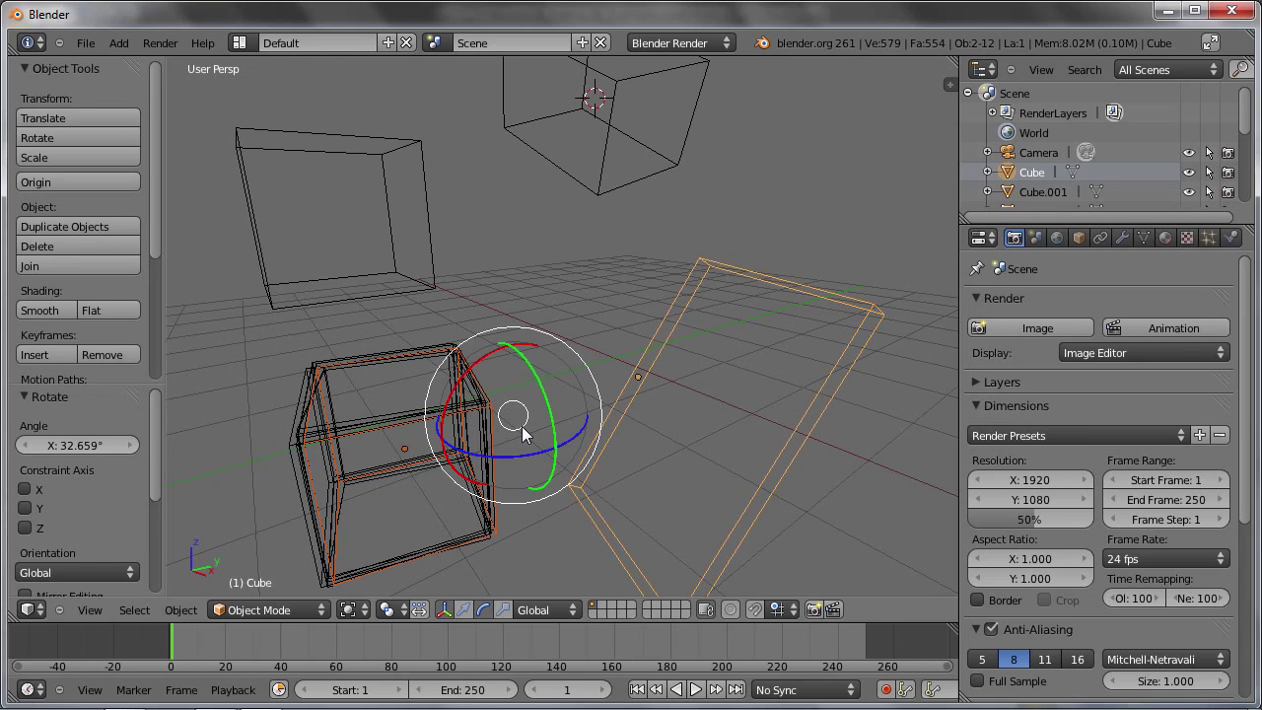
right_click(359, 424, "shift")
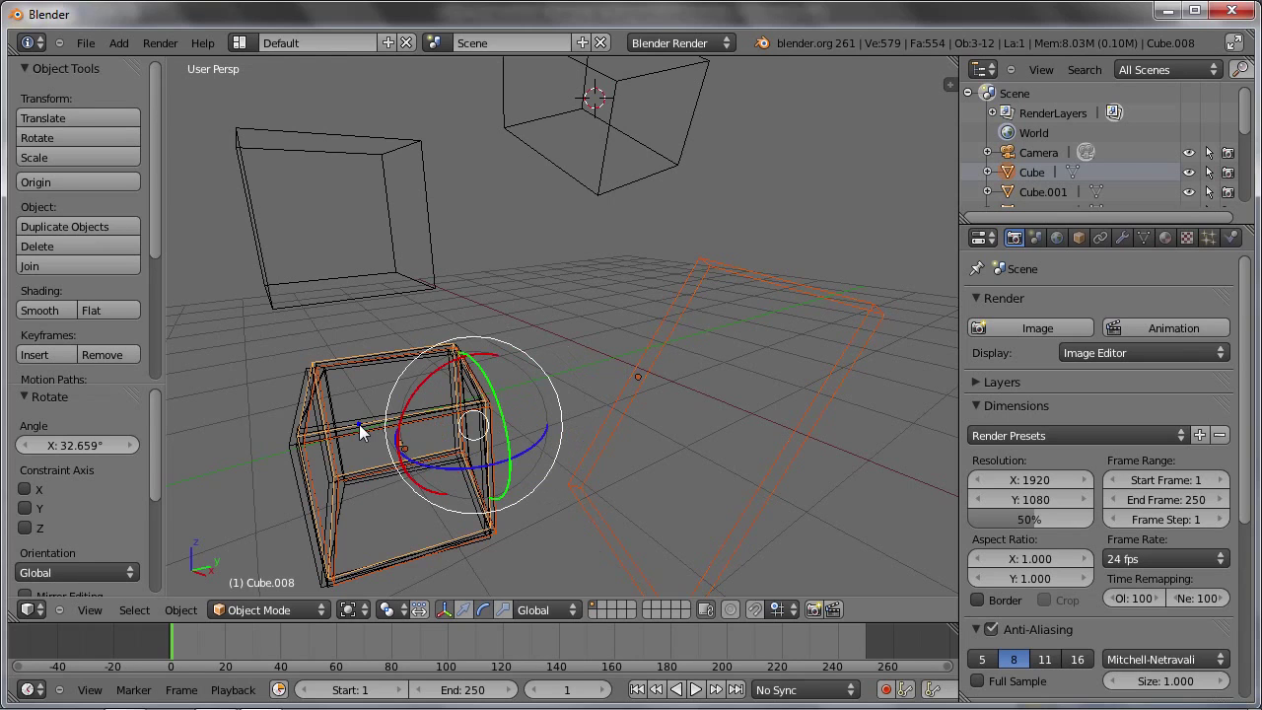
right_click(347, 420, "shift")
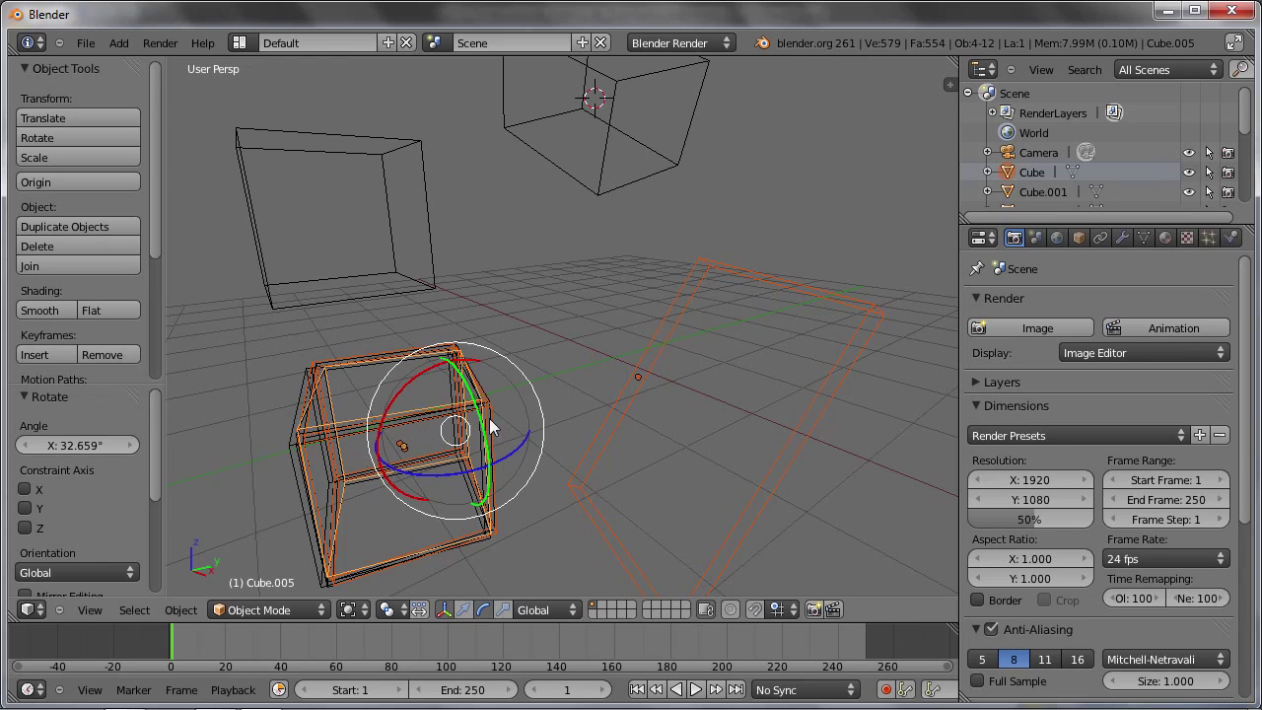
right_click(316, 430)
right_click(302, 438)
right_click(302, 439)
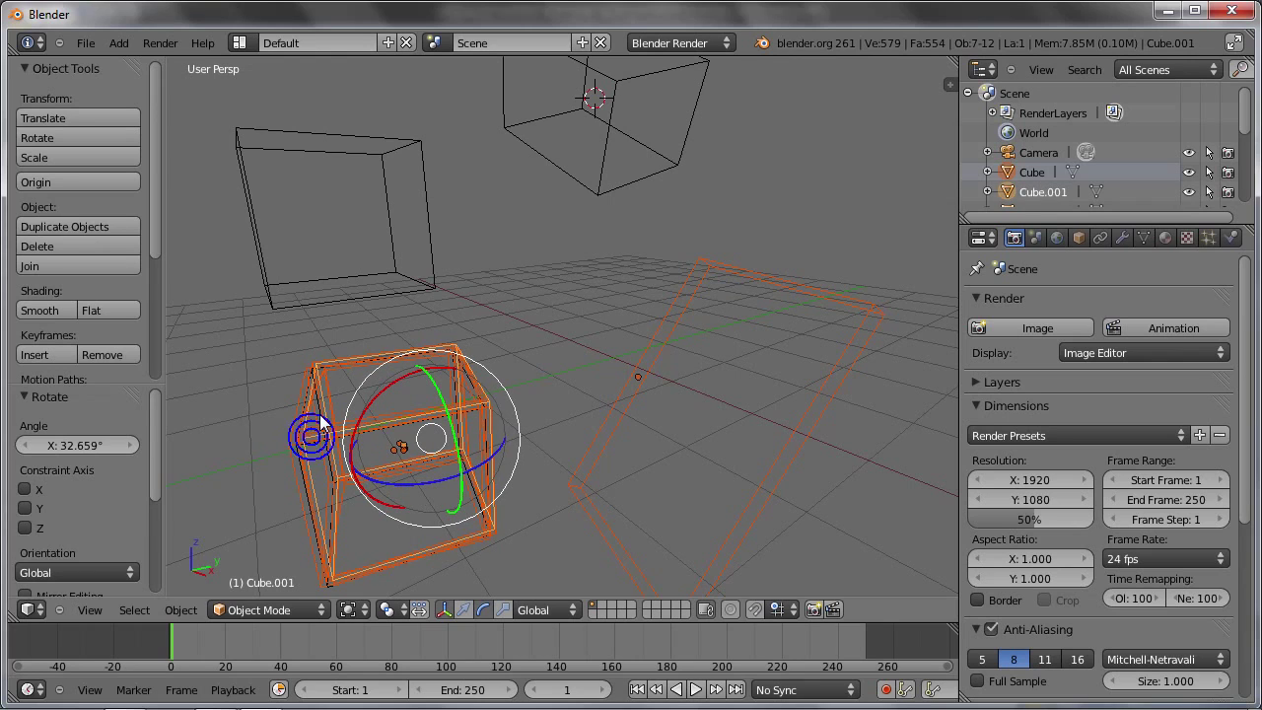
right_click(319, 396, "shift")
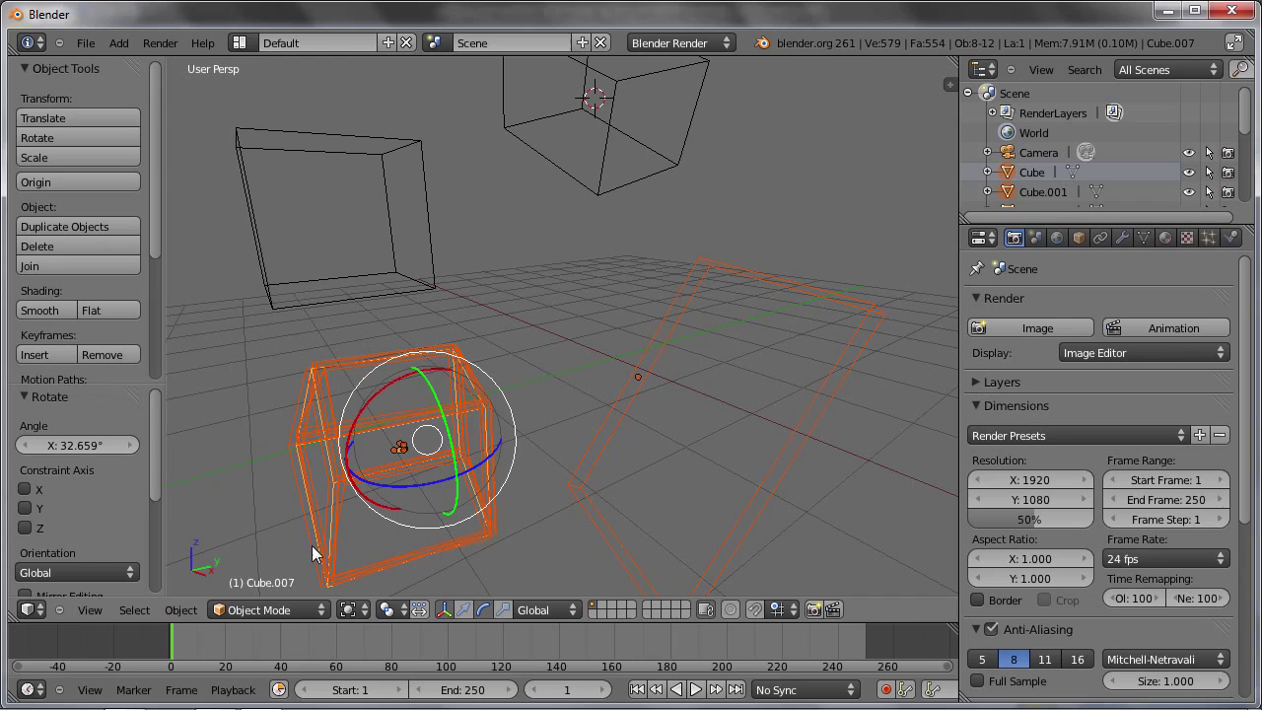
Return to Solid shading and select the Monkey head, centred in the view
left_click(355, 609)
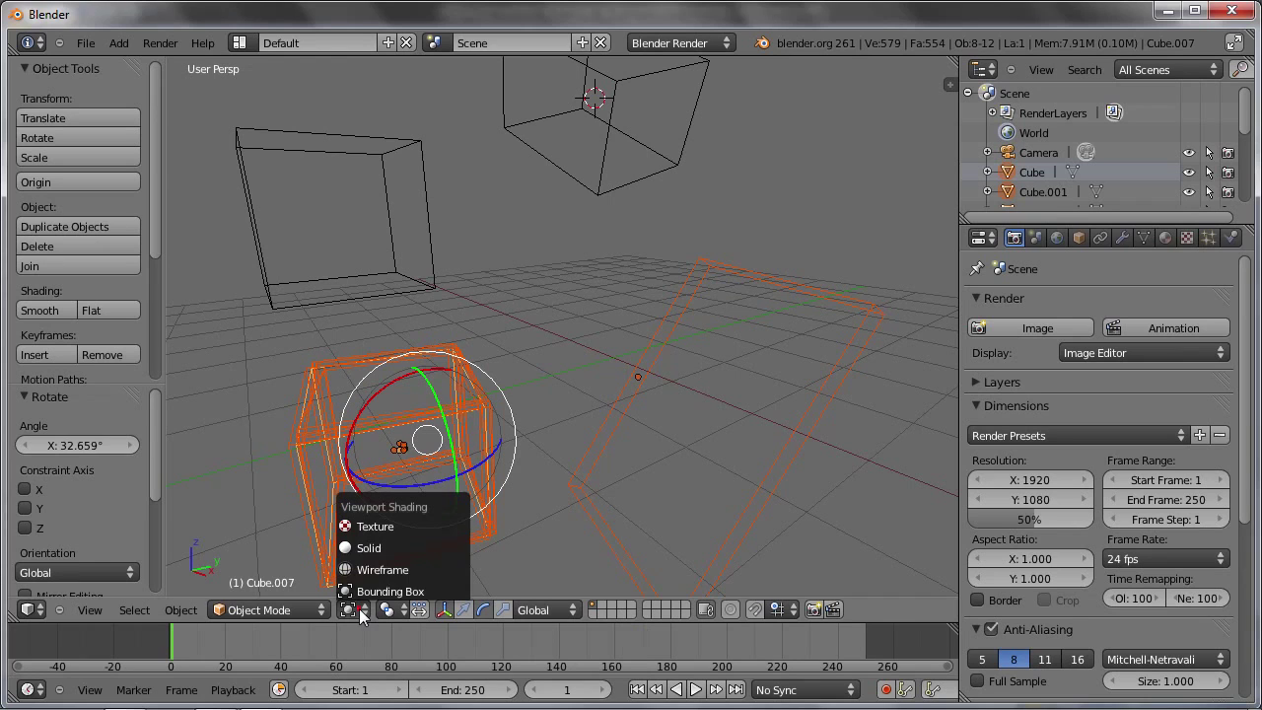
left_click(368, 548)
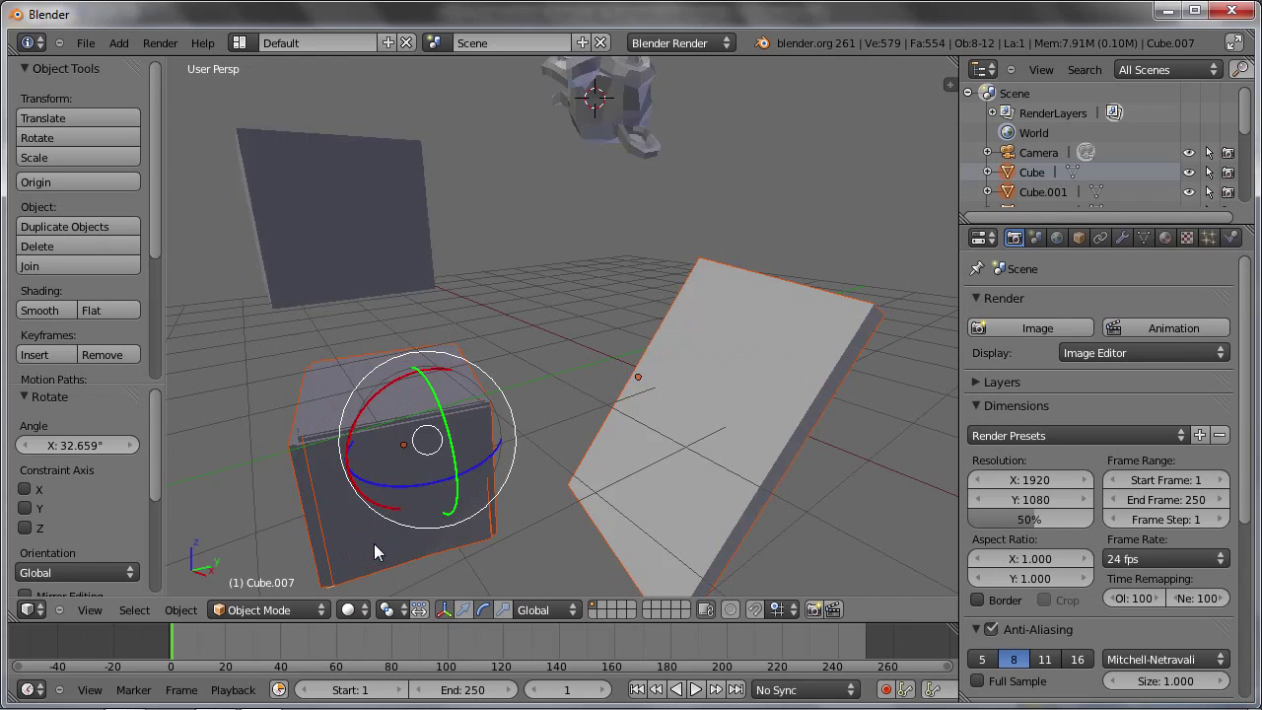
middle_click_drag(587, 168, 526, 461, "shift")
scroll(545, 332, "up", 2)
scroll(545, 332, "up", 2)
right_click(555, 371)
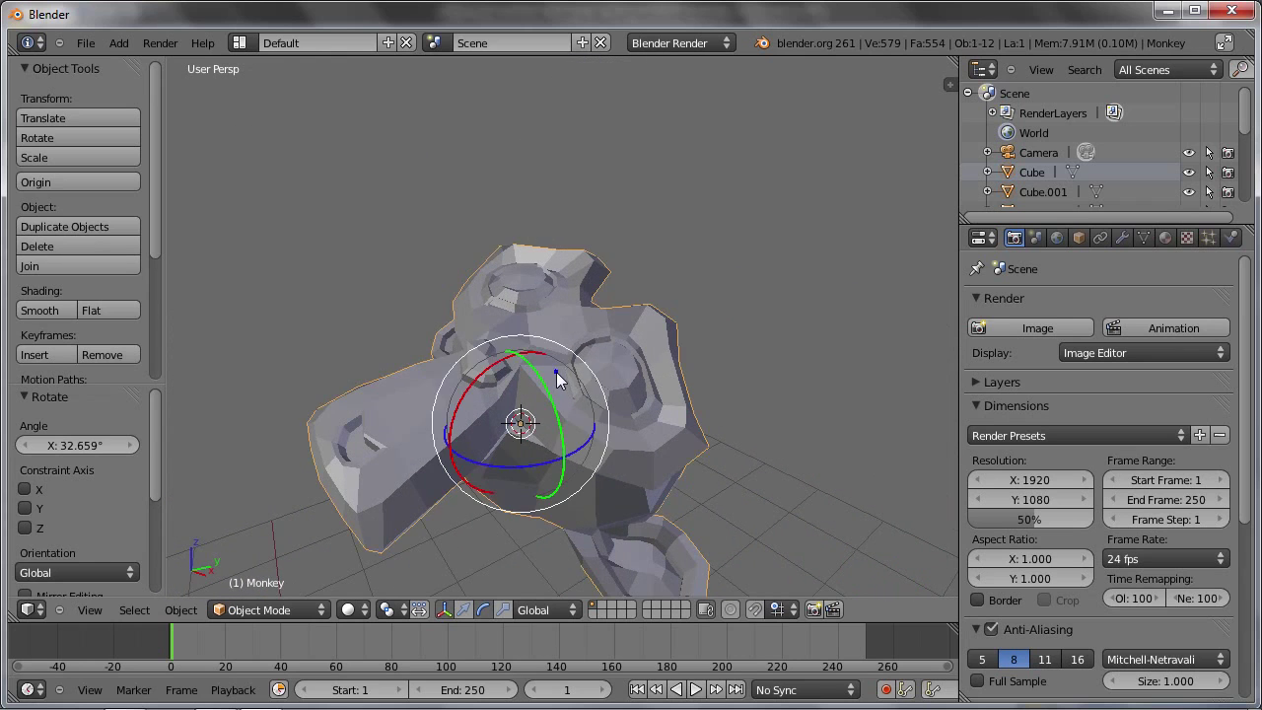
mouse_move(556, 371)
middle_mouse_down()
mouse_move(588, 351)
mouse_move(580, 331)
mouse_move(605, 383)
middle_mouse_up()
Enter Edit Mode on the Monkey, select one face, and pivot around the Active Element
key("Tab")
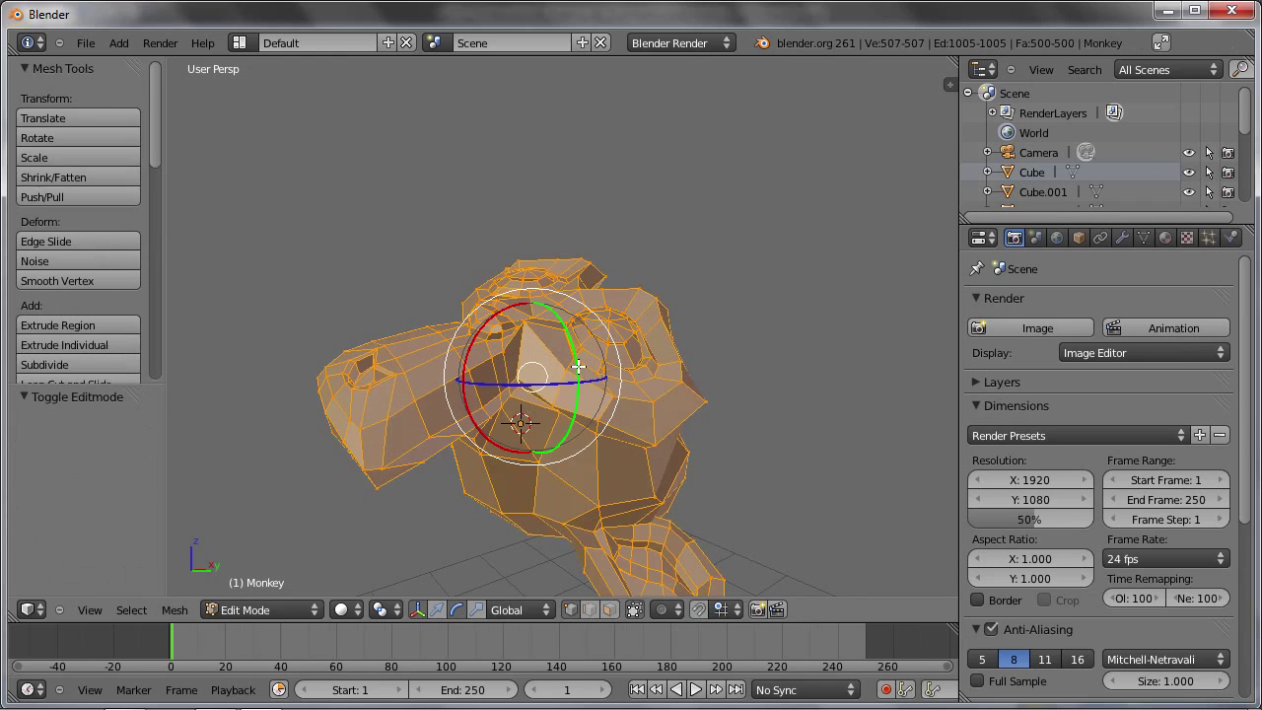
right_click(576, 367)
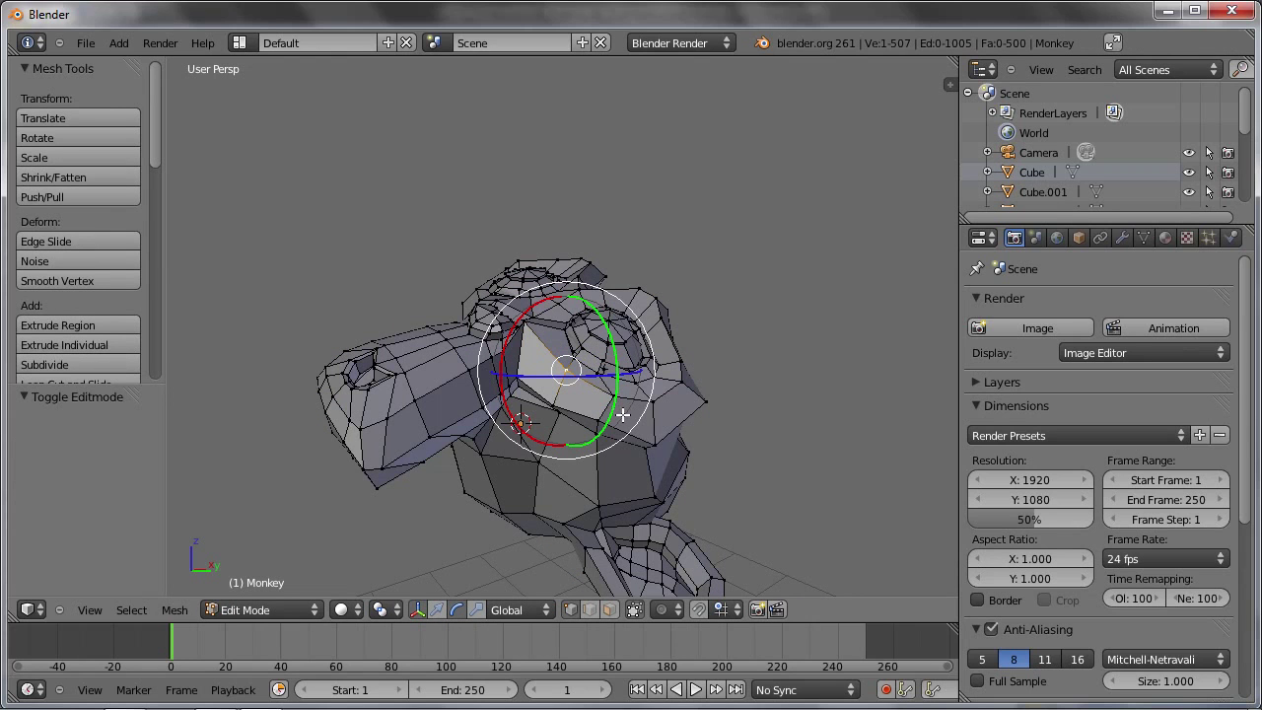
left_click(385, 608)
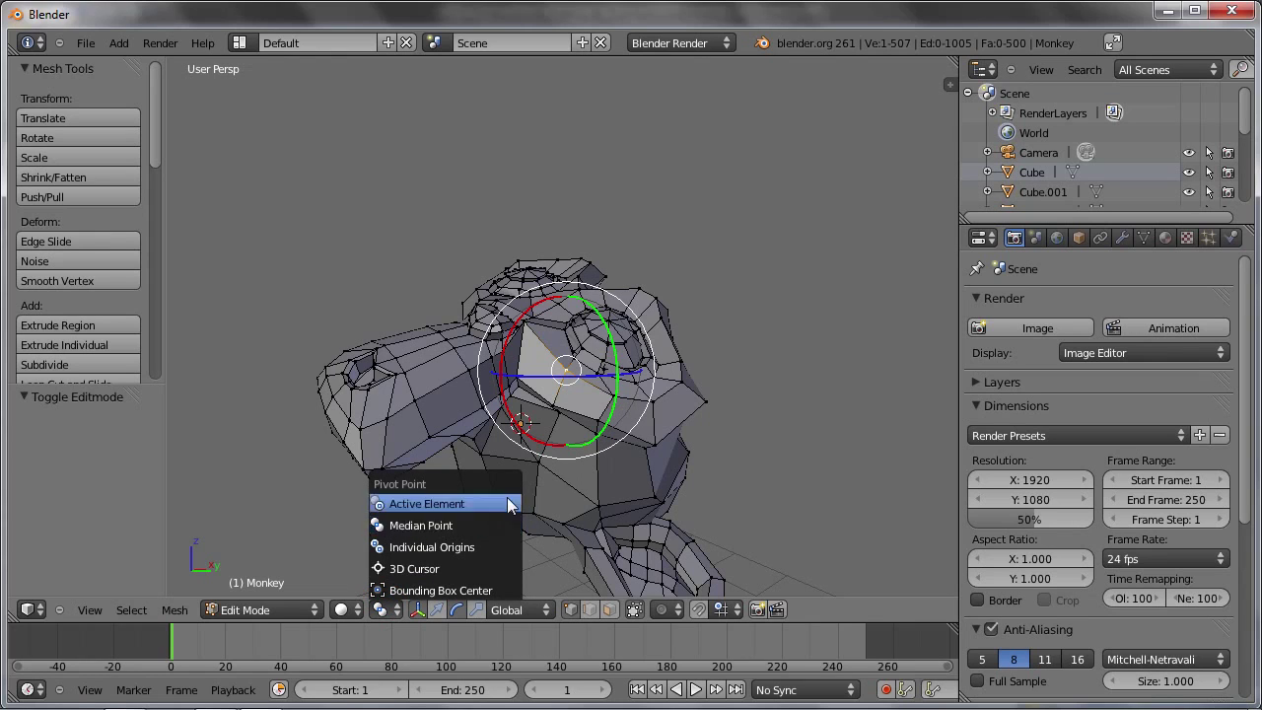
left_click(426, 503)
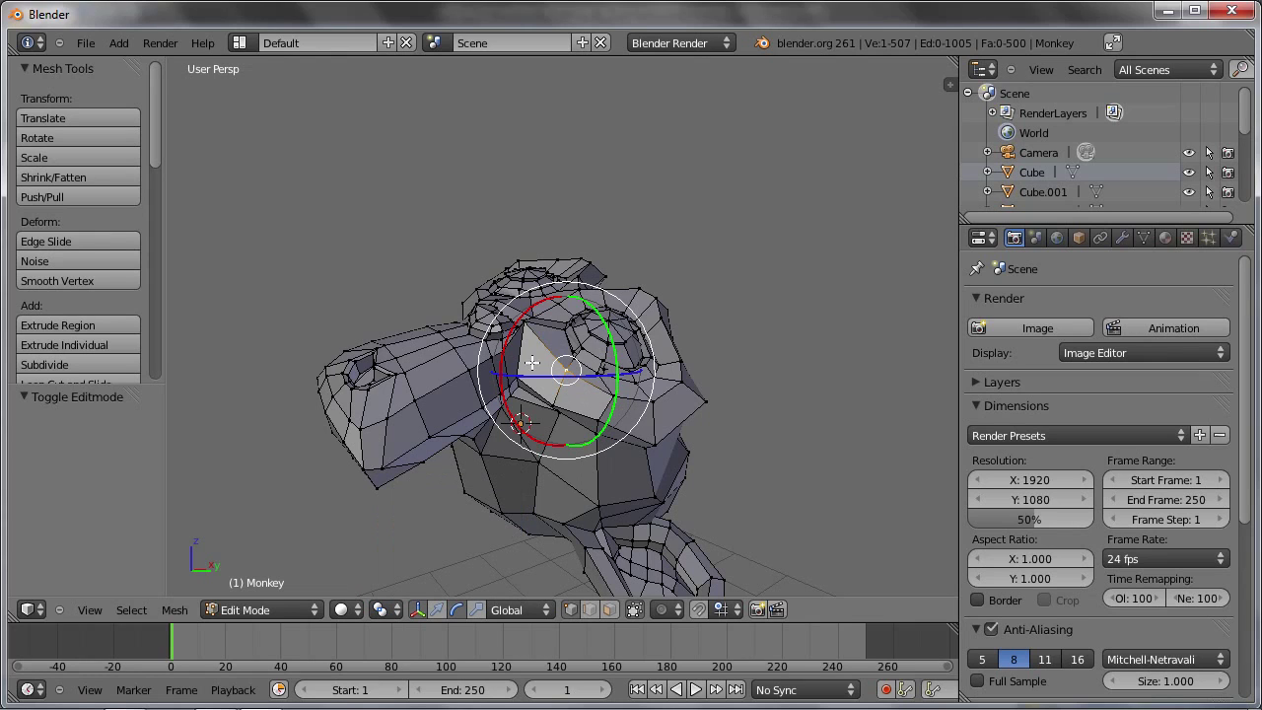
Add cheek vertices until two adjacent faces on the Monkey's side are selected
right_click(465, 379, "shift")
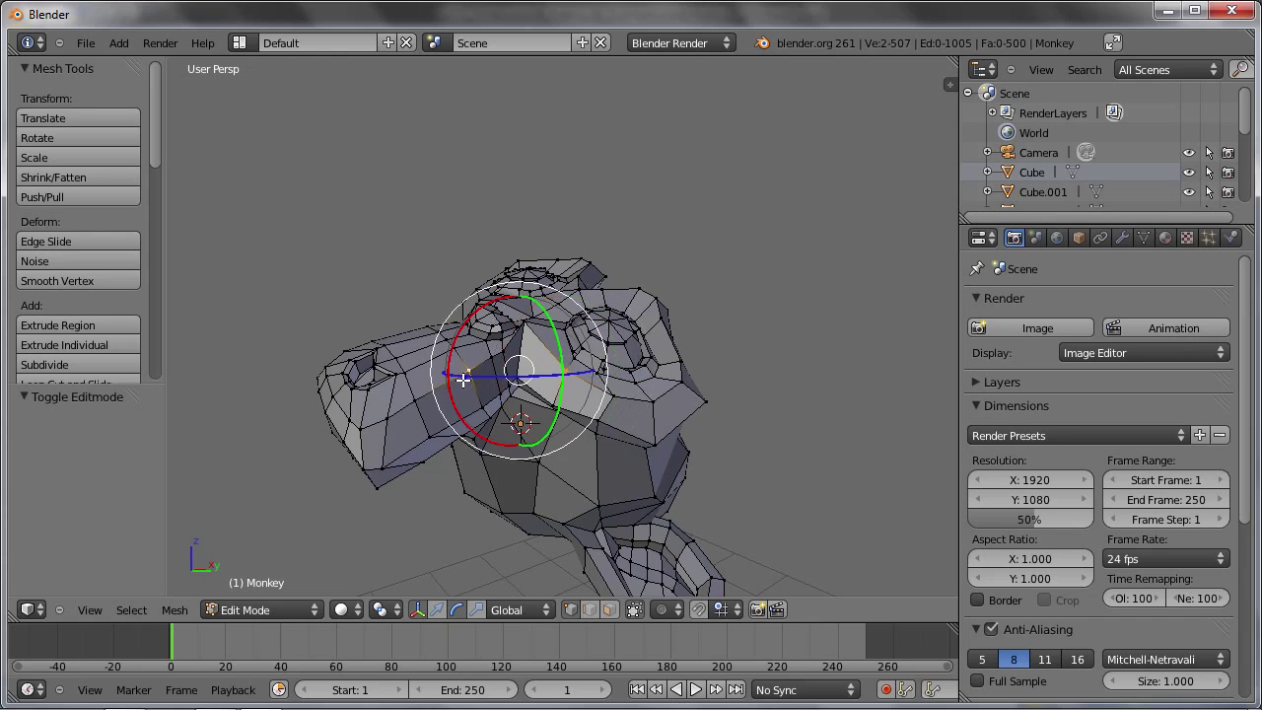
right_click(410, 404, "shift")
middle_click_drag(483, 375, 448, 378)
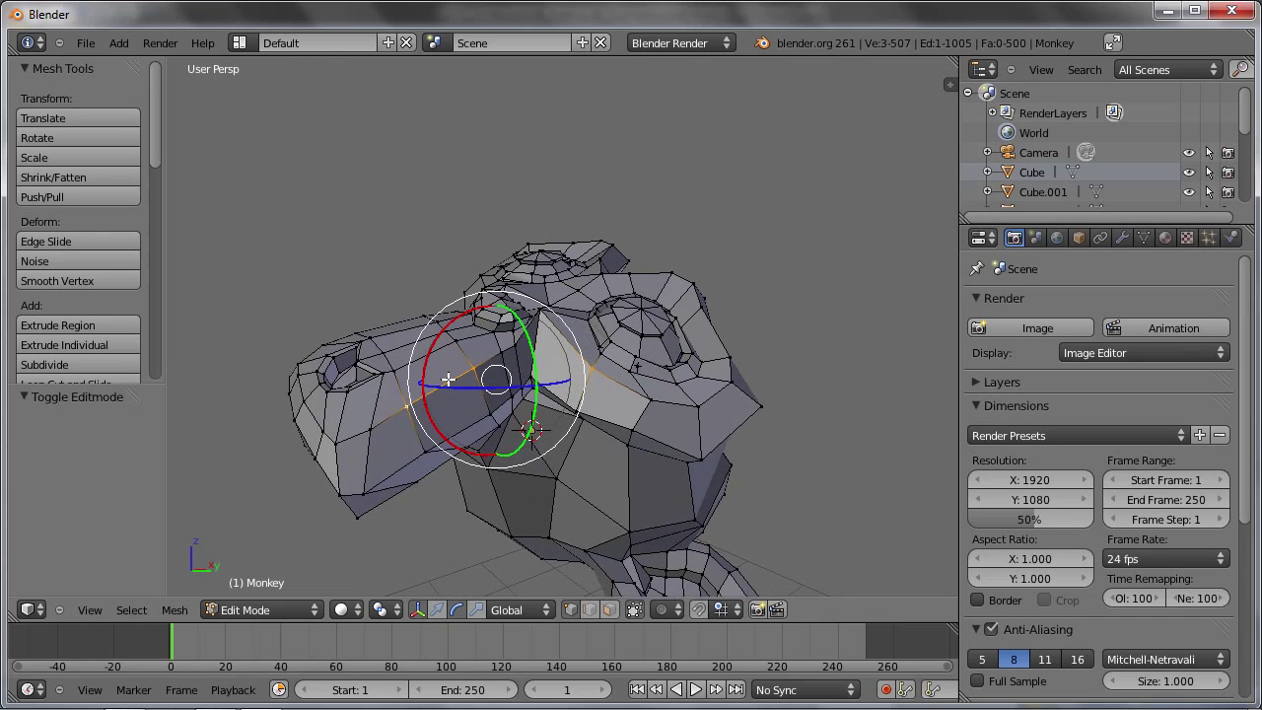
right_click(455, 342, "shift")
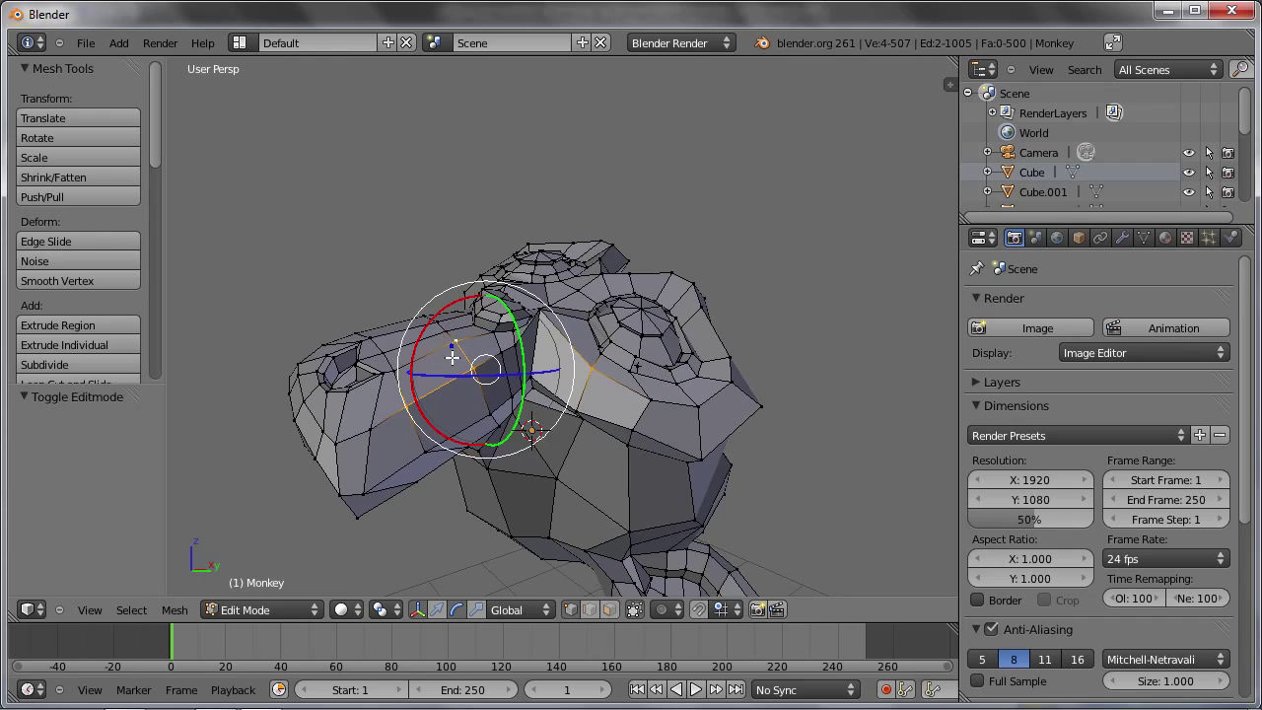
right_click(401, 372, "shift")
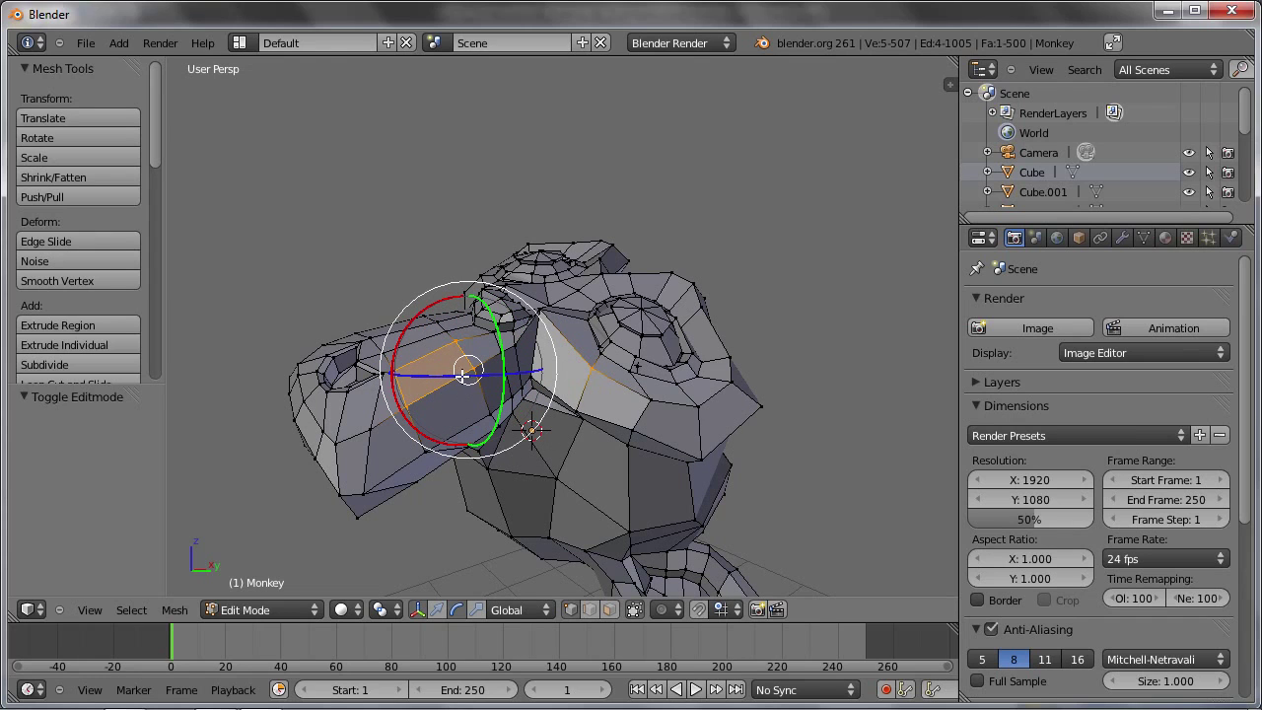
right_click(590, 366, "shift")
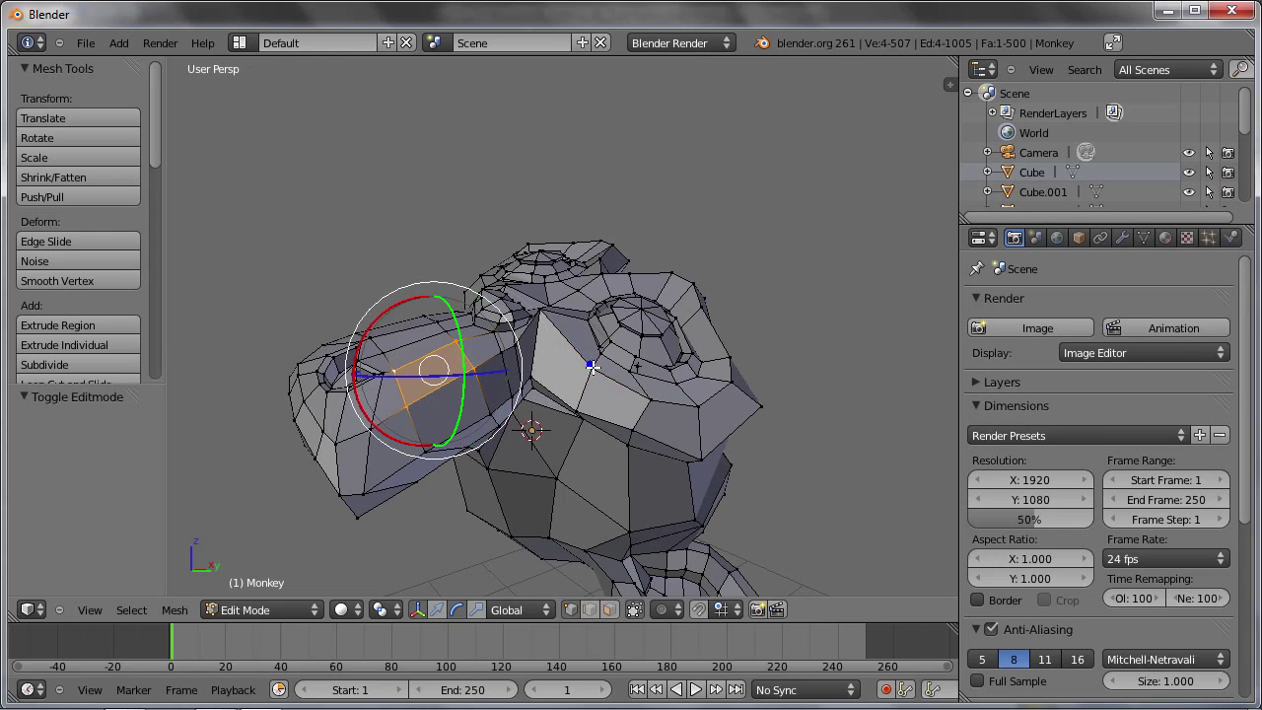
right_click(765, 406, "shift")
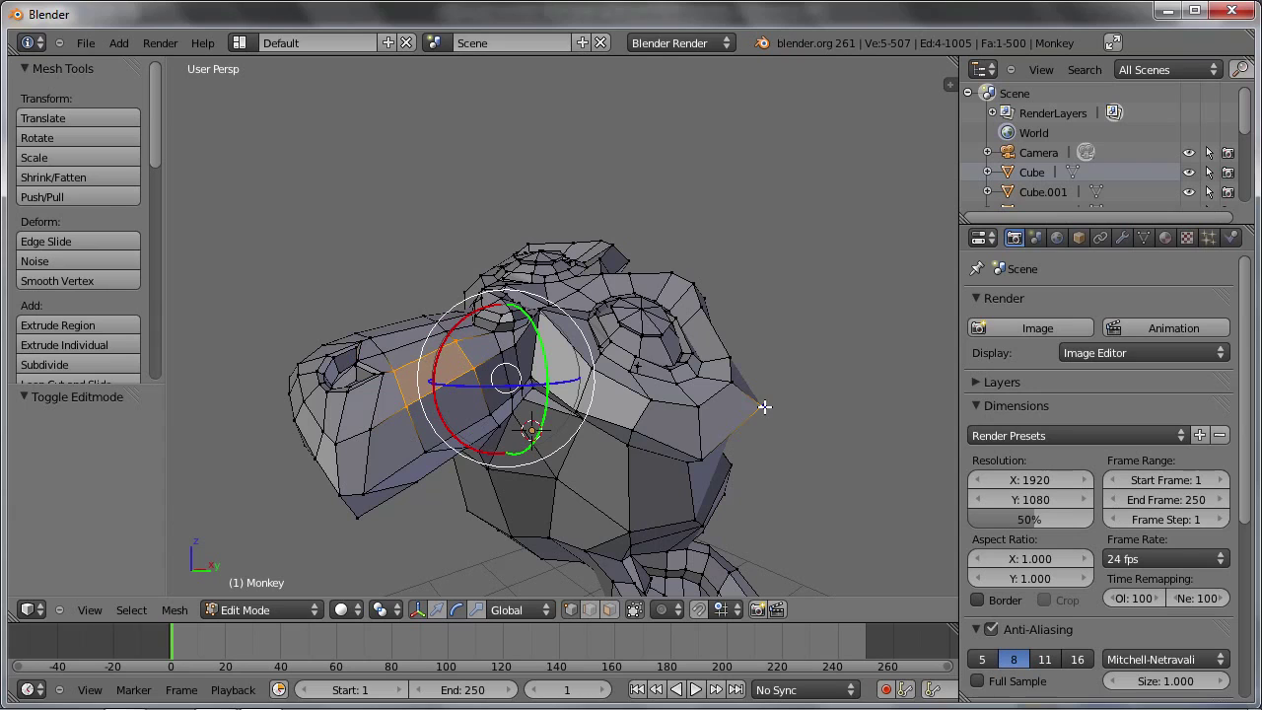
right_click(385, 378, "shift")
right_click(370, 427, "shift")
right_click(420, 444, "shift")
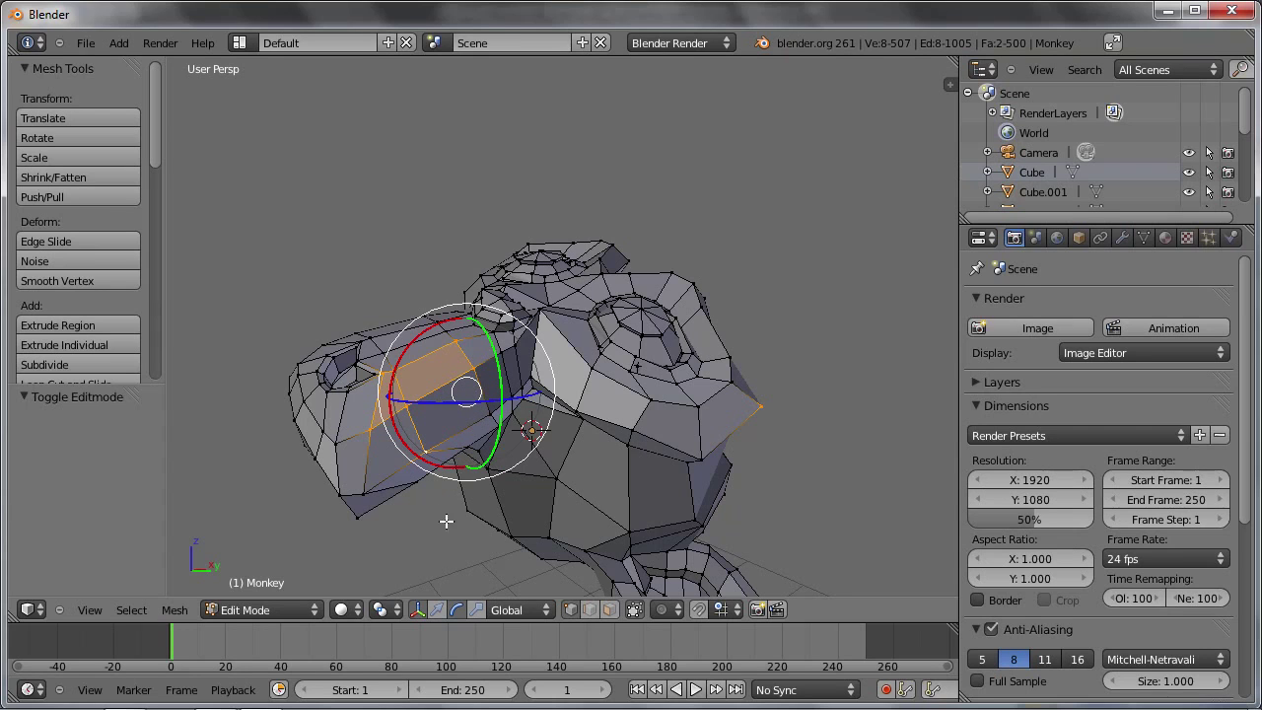
Pivot around Bounding Box Center, add an extra edge and drop the top vertex
left_click(387, 610)
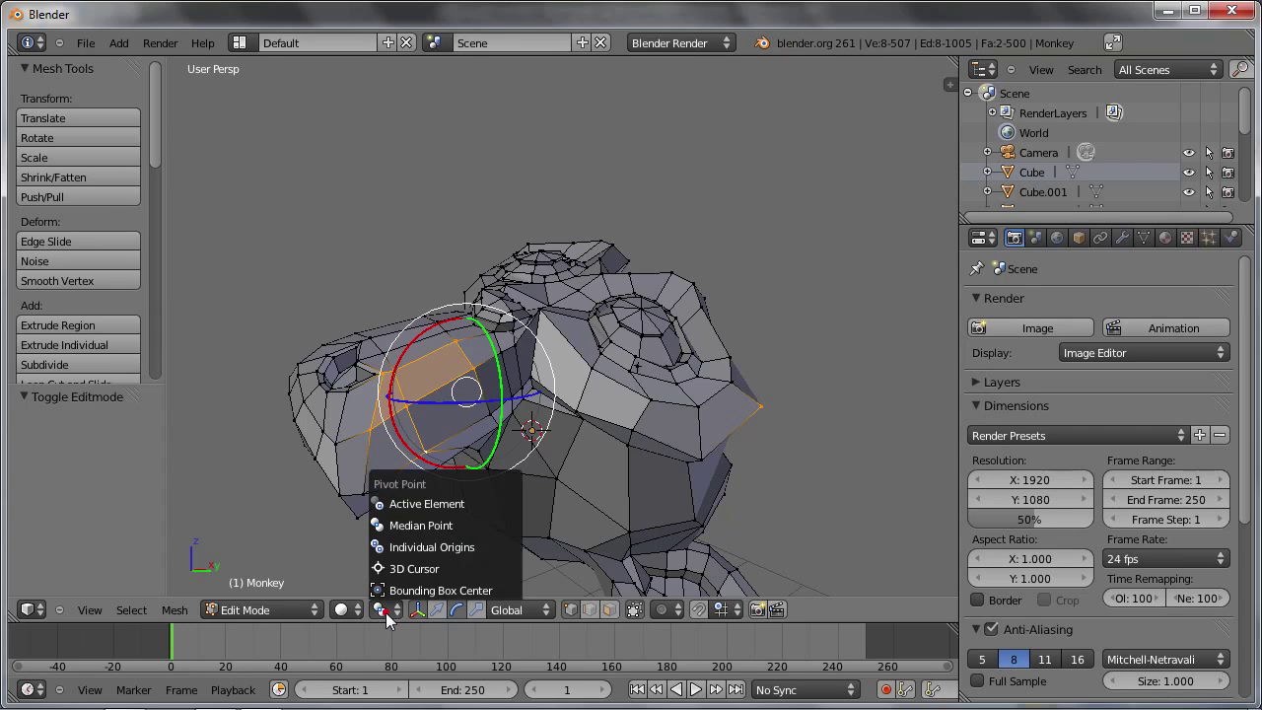
left_click(443, 590)
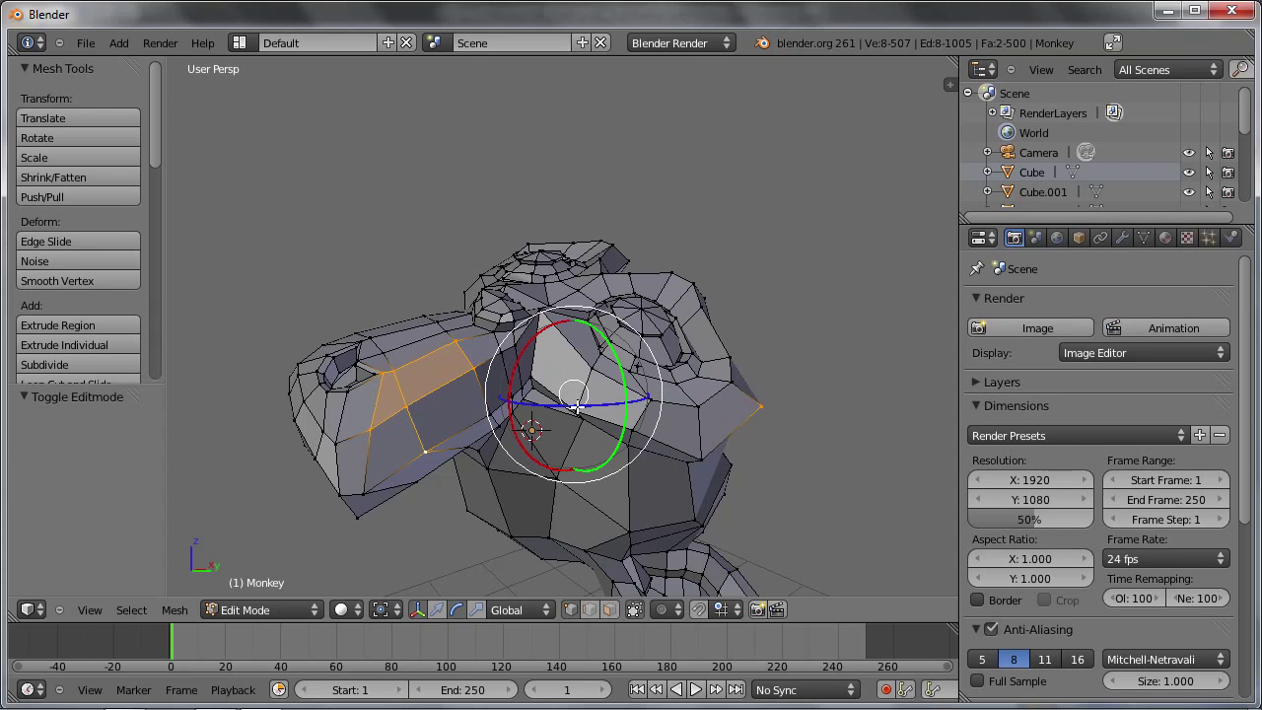
left_click(463, 330, "shift")
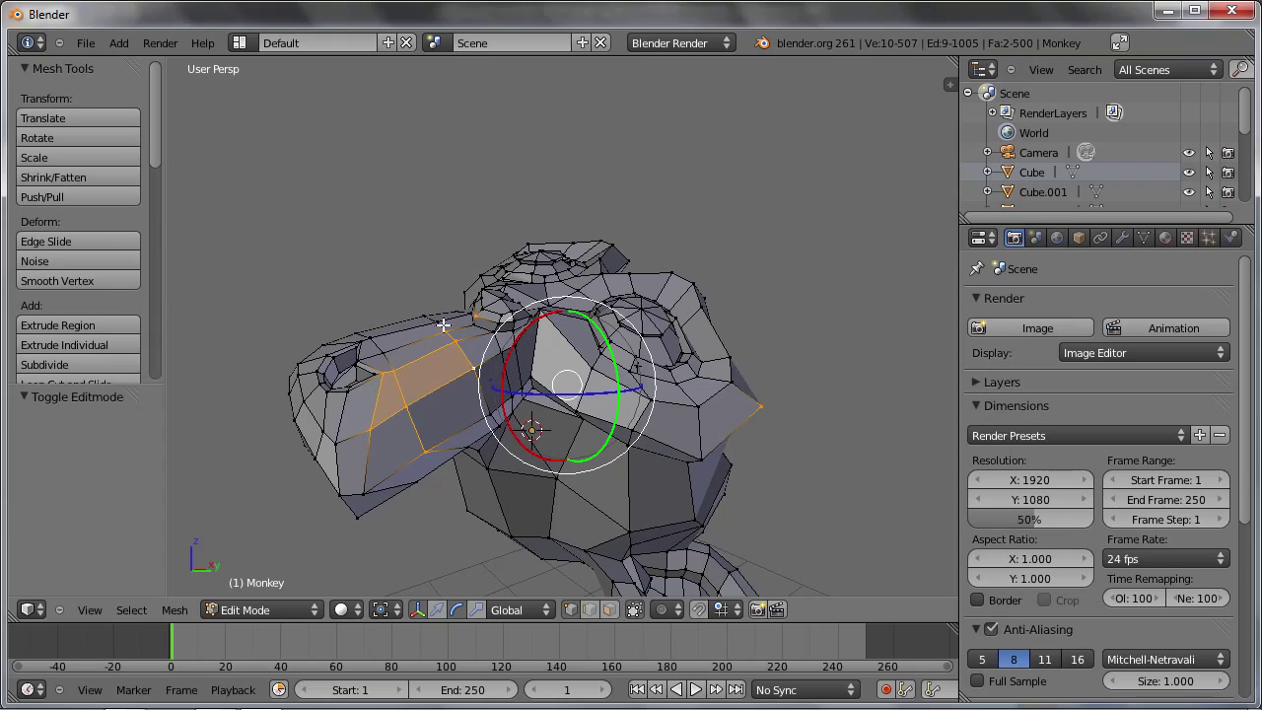
left_click(474, 315, "shift")
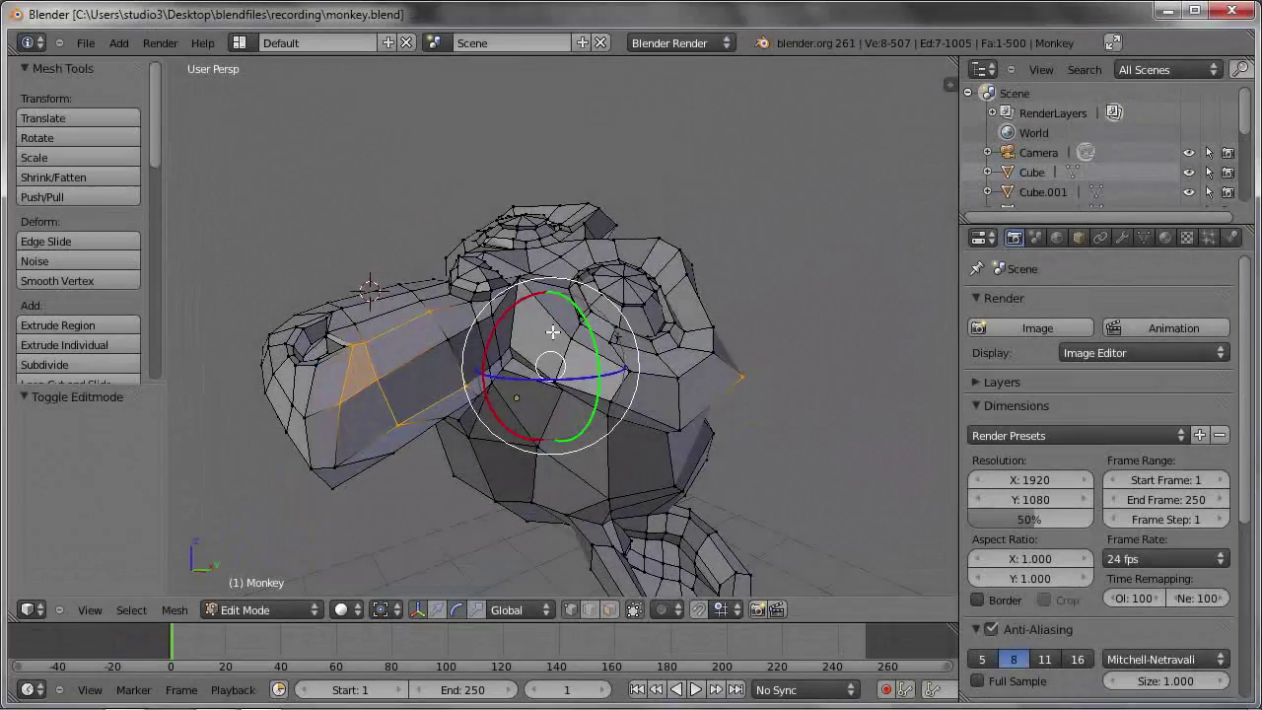
Restore Median Point pivoting and return to Object Mode
mouse_move(537, 321)
middle_mouse_down()
mouse_move(557, 315)
mouse_move(543, 318)
middle_mouse_up()
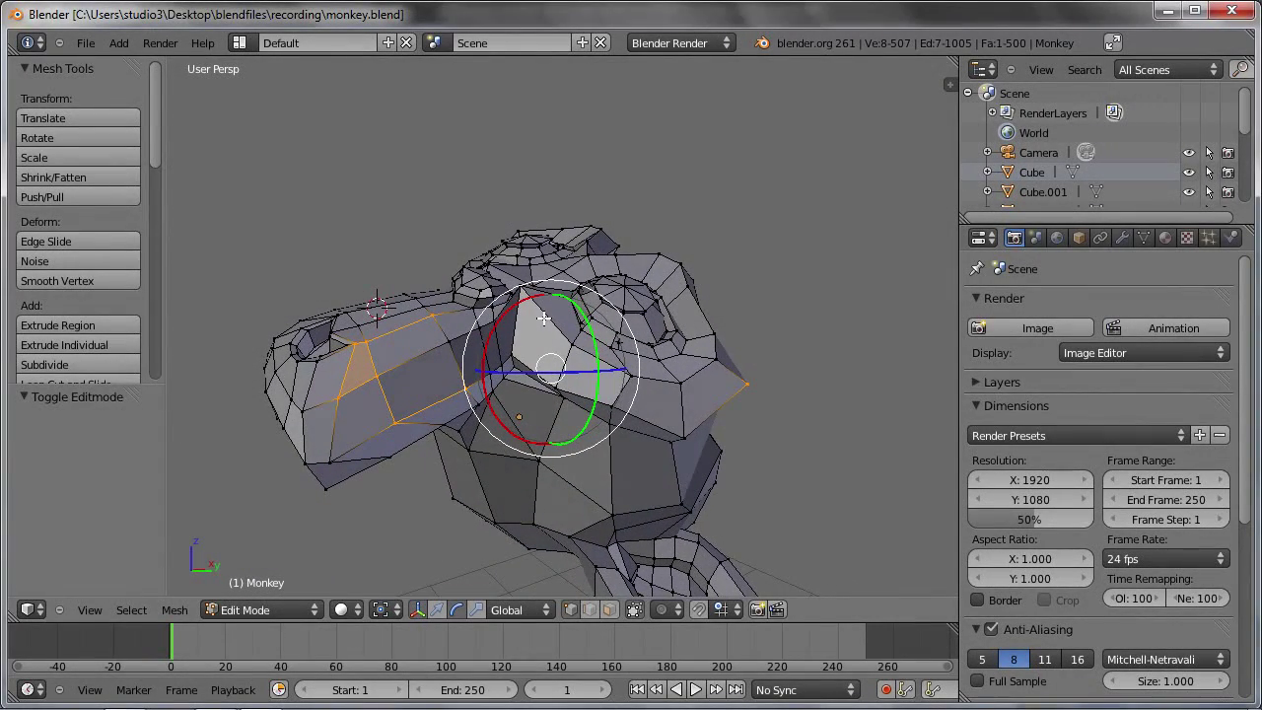
left_click(383, 610)
left_click(396, 535)
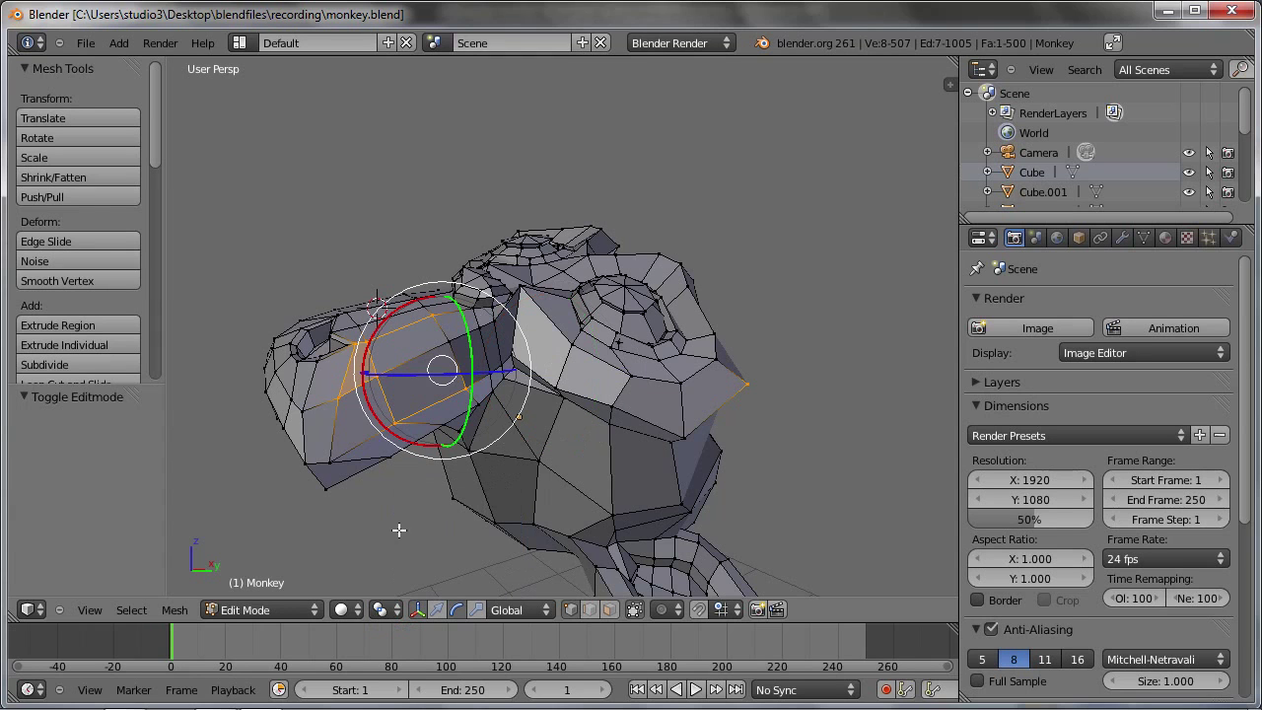
key("Tab")
Select the cube, bottom object and pyramid with the Monkey active, showing translate handles
scroll(458, 466, "down", 3)
mouse_move(459, 465)
middle_mouse_down()
mouse_move(521, 304)
mouse_move(501, 428)
mouse_move(546, 347)
mouse_move(501, 422)
mouse_move(511, 395)
middle_mouse_up()
mouse_move(484, 473)
middle_mouse_down()
mouse_move(541, 395)
mouse_move(425, 367)
middle_mouse_up()
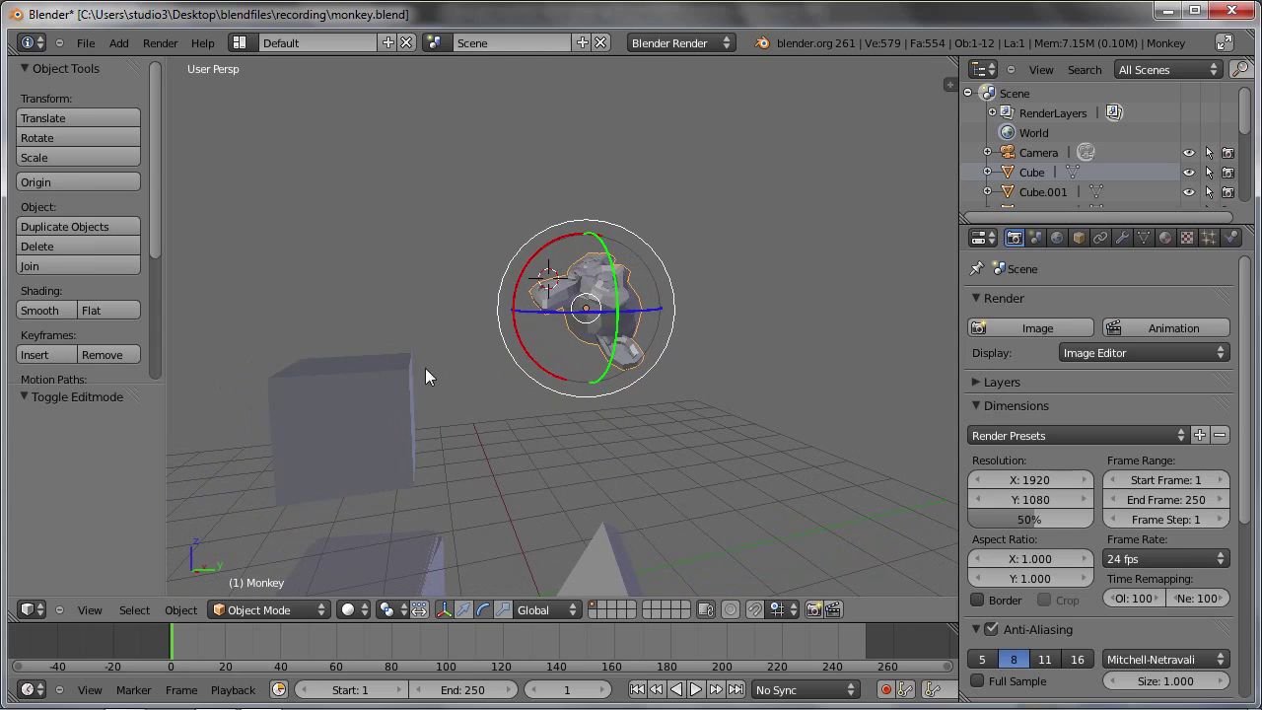
right_click(403, 399, "shift")
right_click(399, 557, "shift")
right_click(581, 552, "shift")
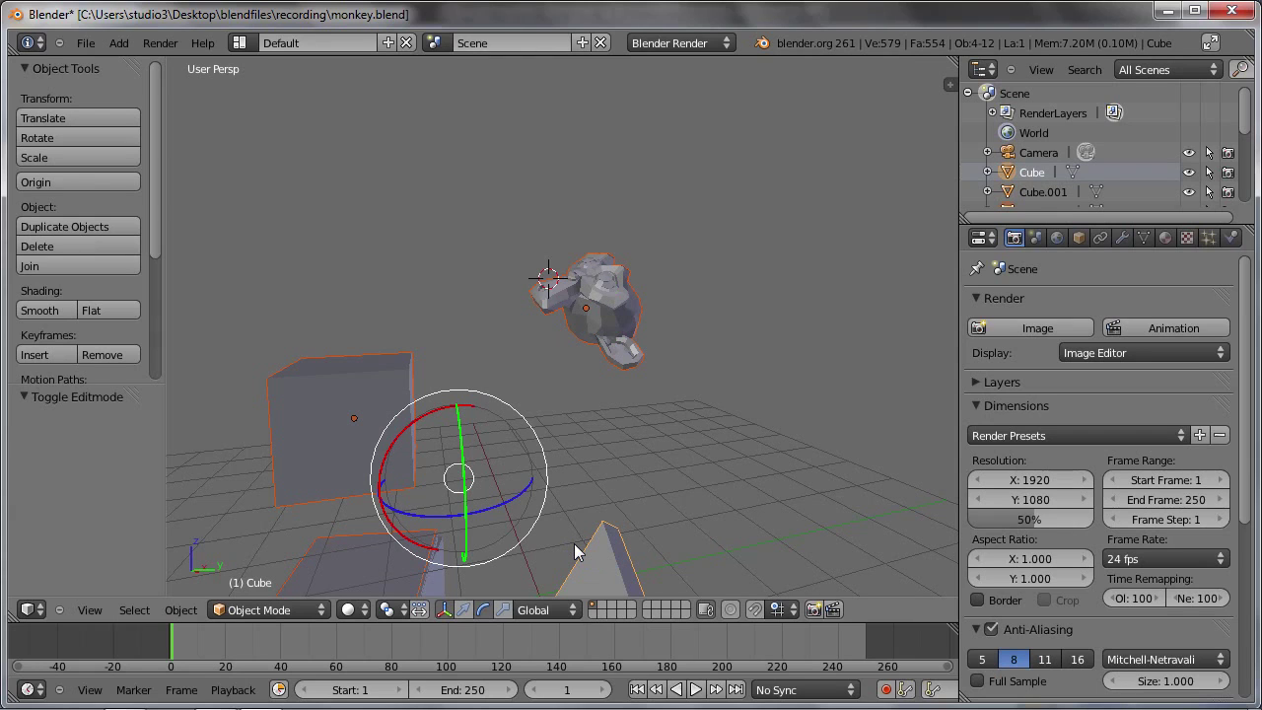
right_click(597, 314, "shift")
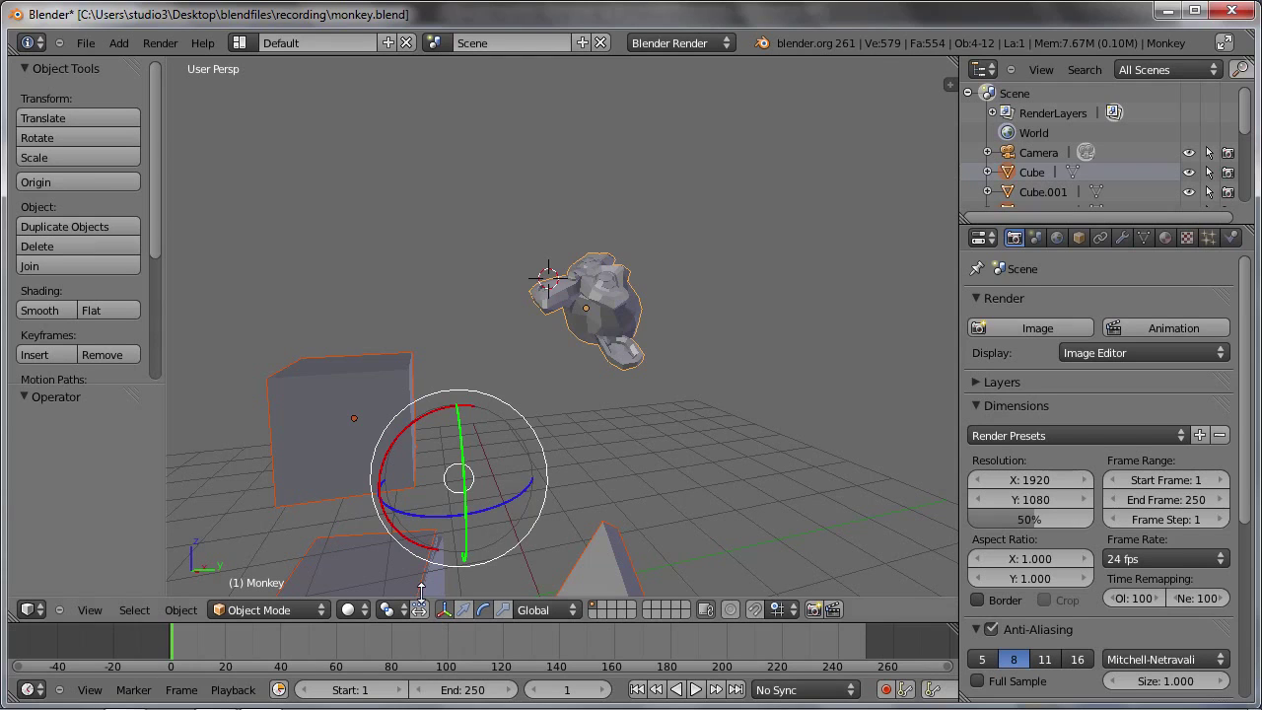
left_click(418, 611)
Select only the Monkey, scale it to a new size, then rotate it to a new tilt
left_click(468, 611)
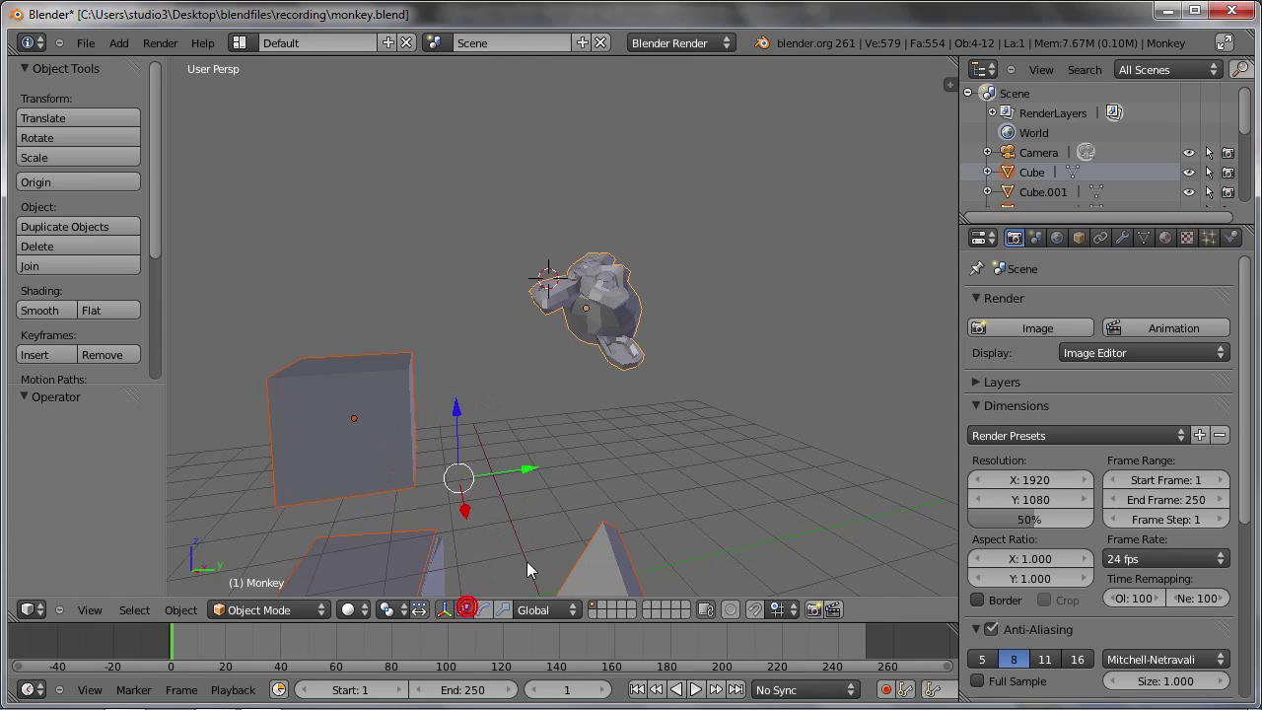
left_click(593, 329)
key("s")
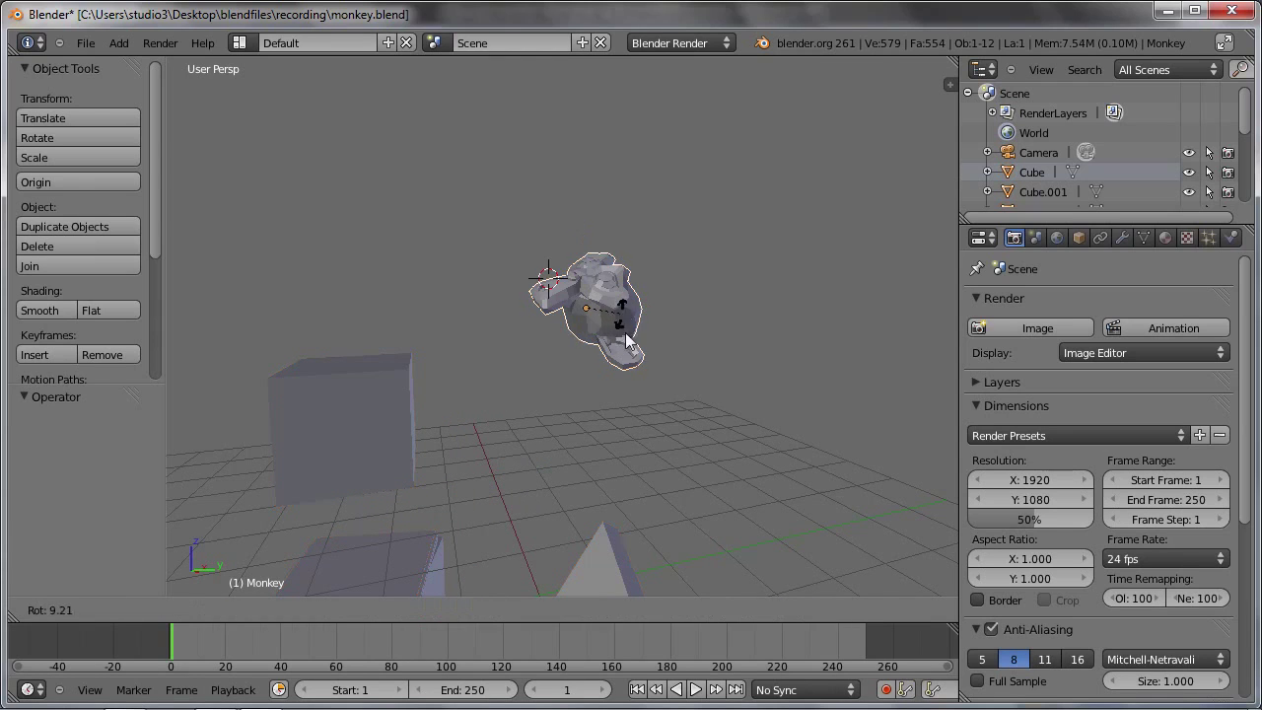
right_click(649, 331)
key("s")
left_click(702, 399)
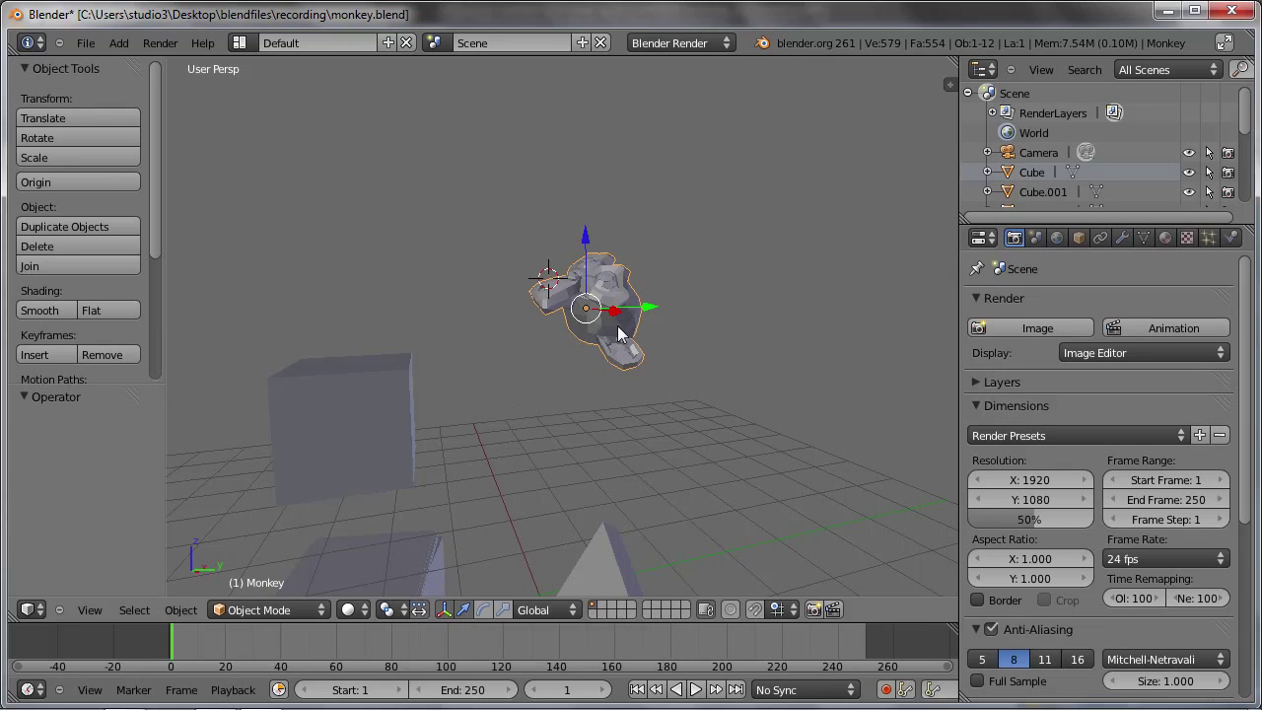
key("r")
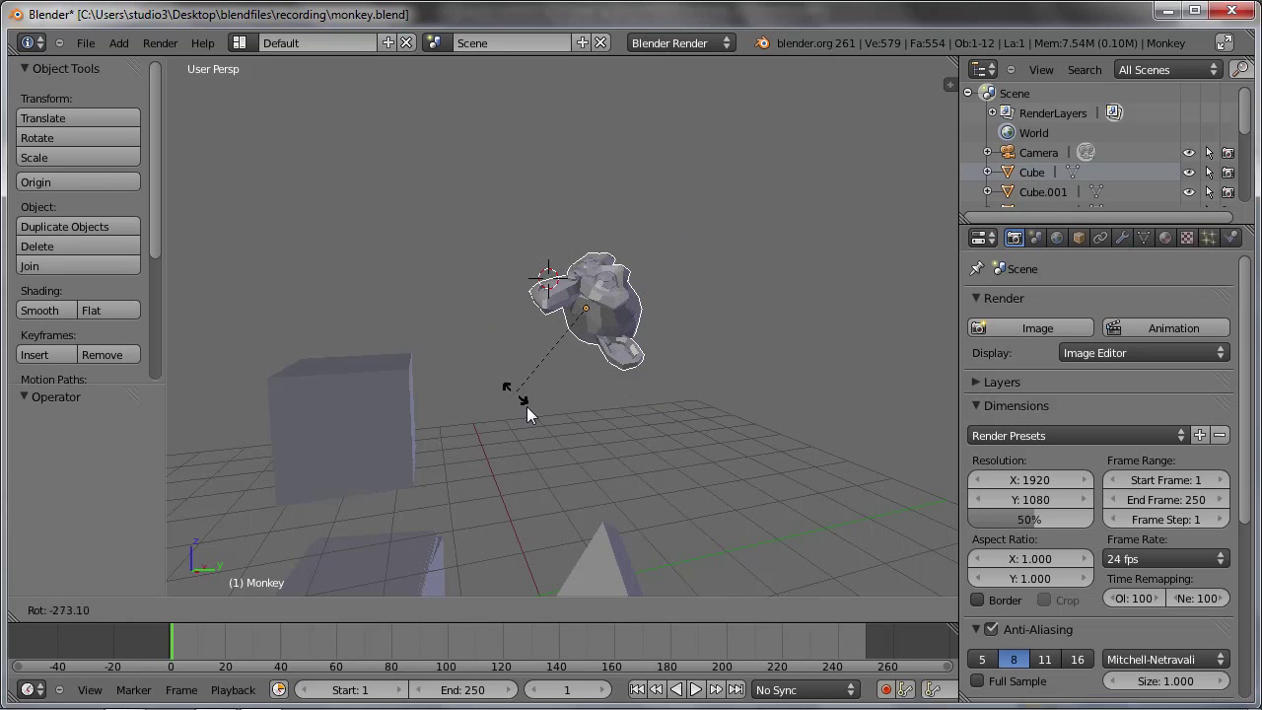
left_click(546, 234)
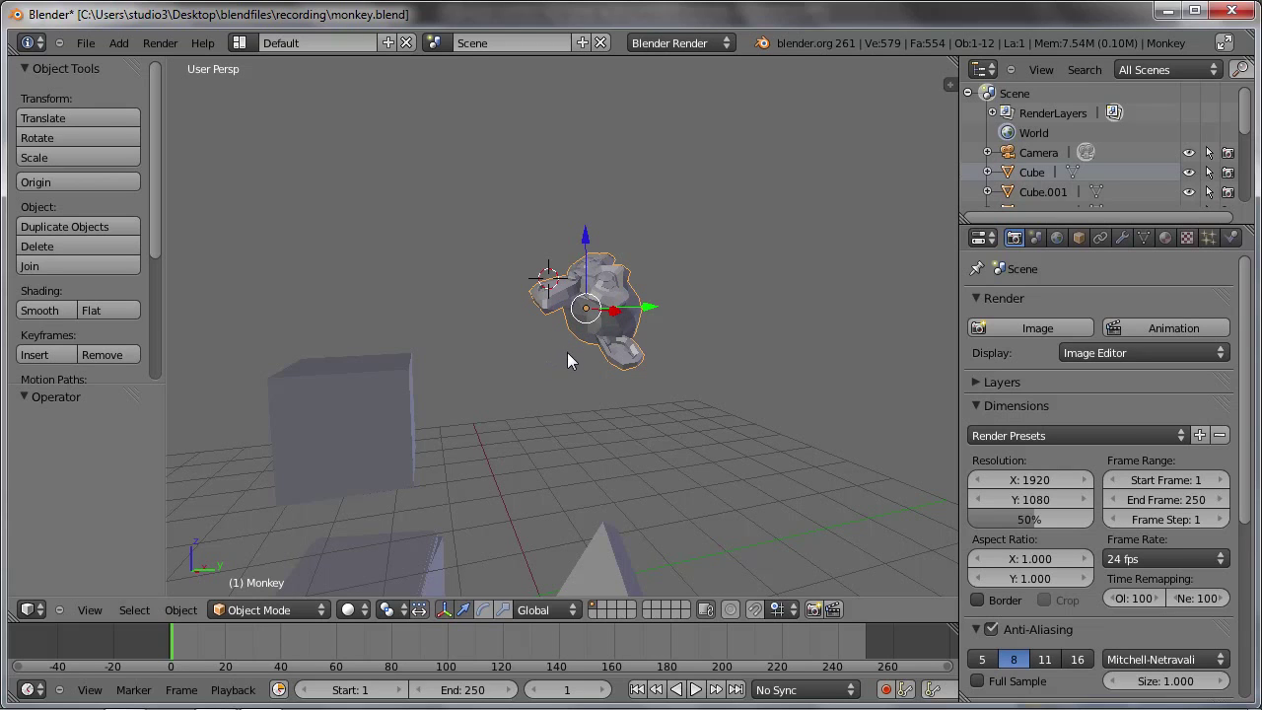
Add the cube to the Monkey selection and trial rotations about the 3D cursor, cancelling both
right_click(378, 385, "shift")
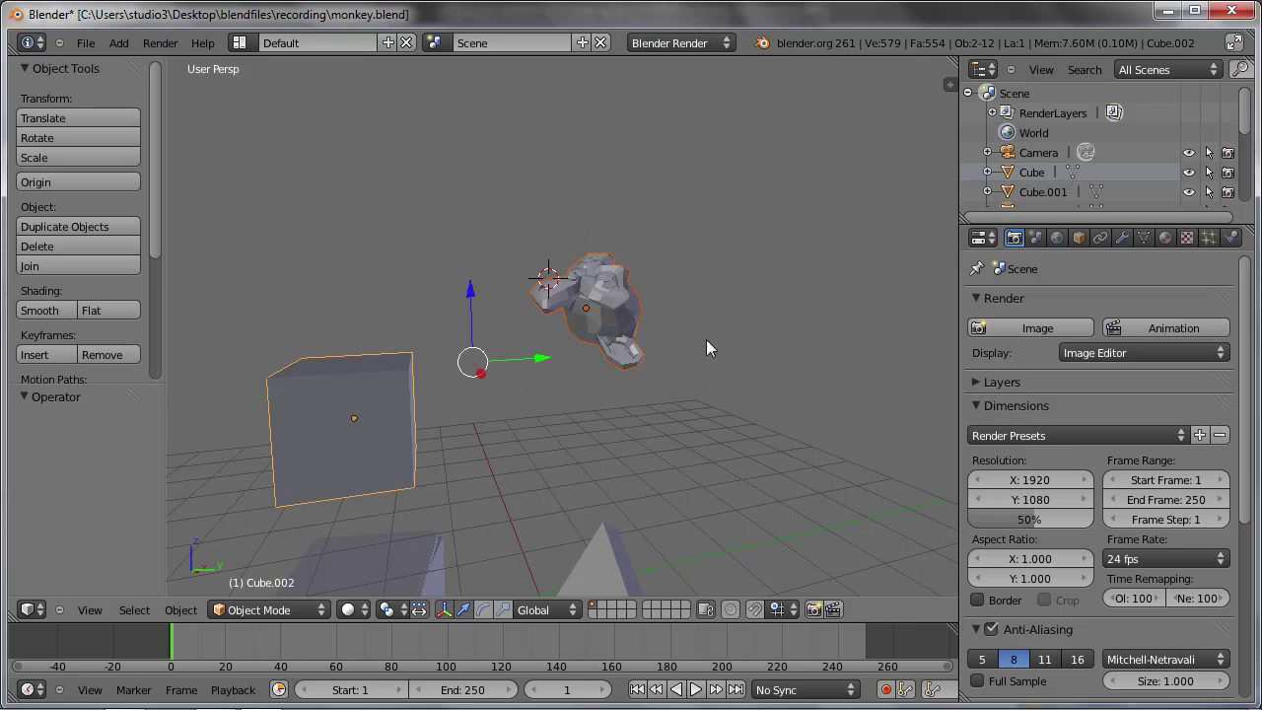
key("r")
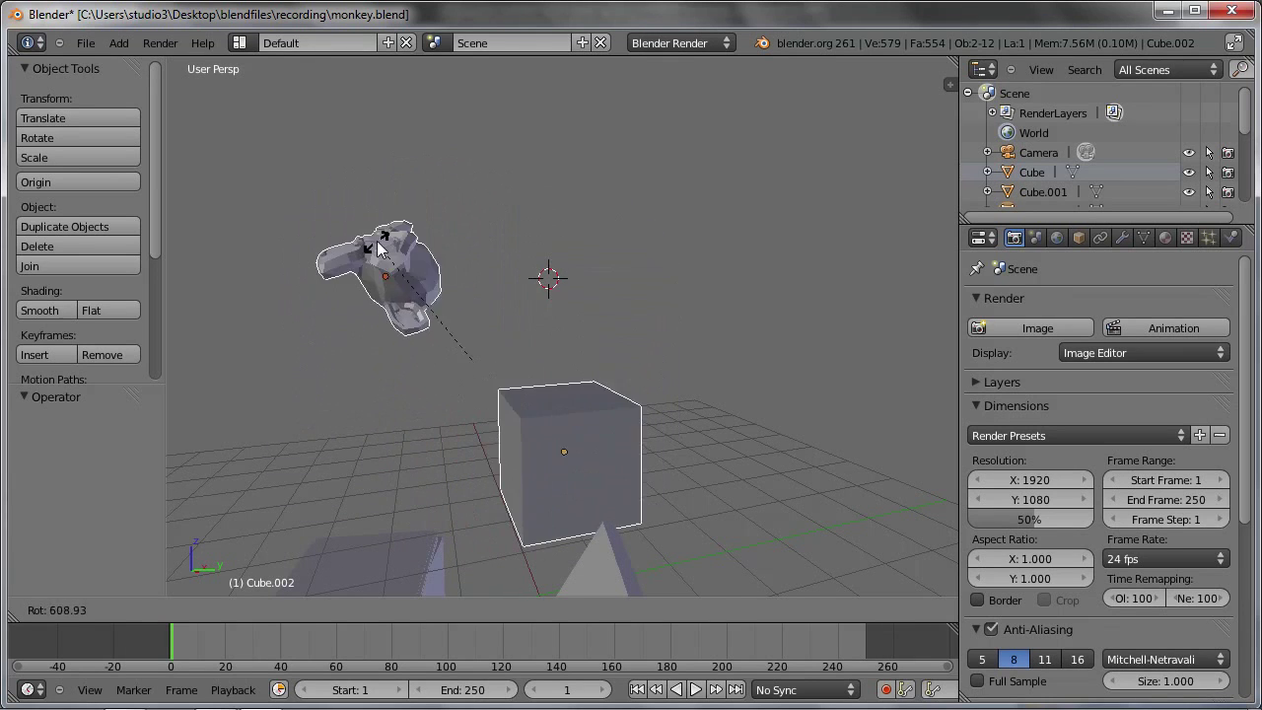
right_click(542, 459)
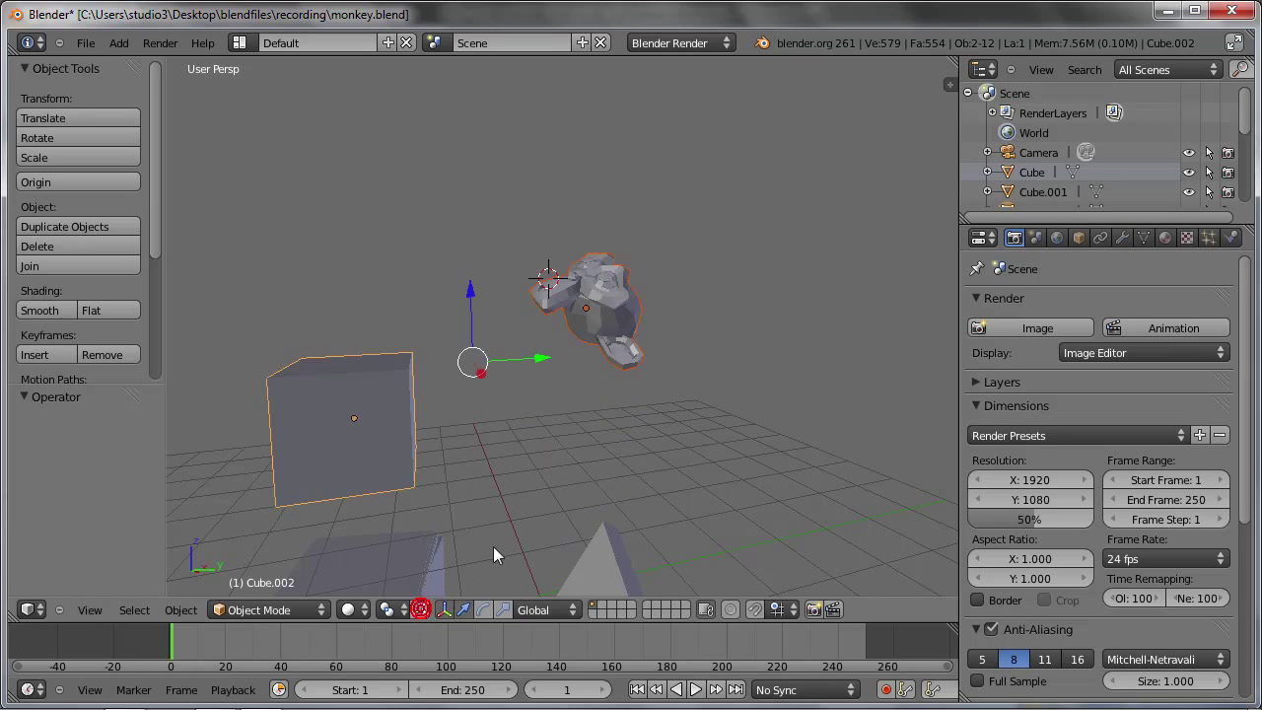
key("r")
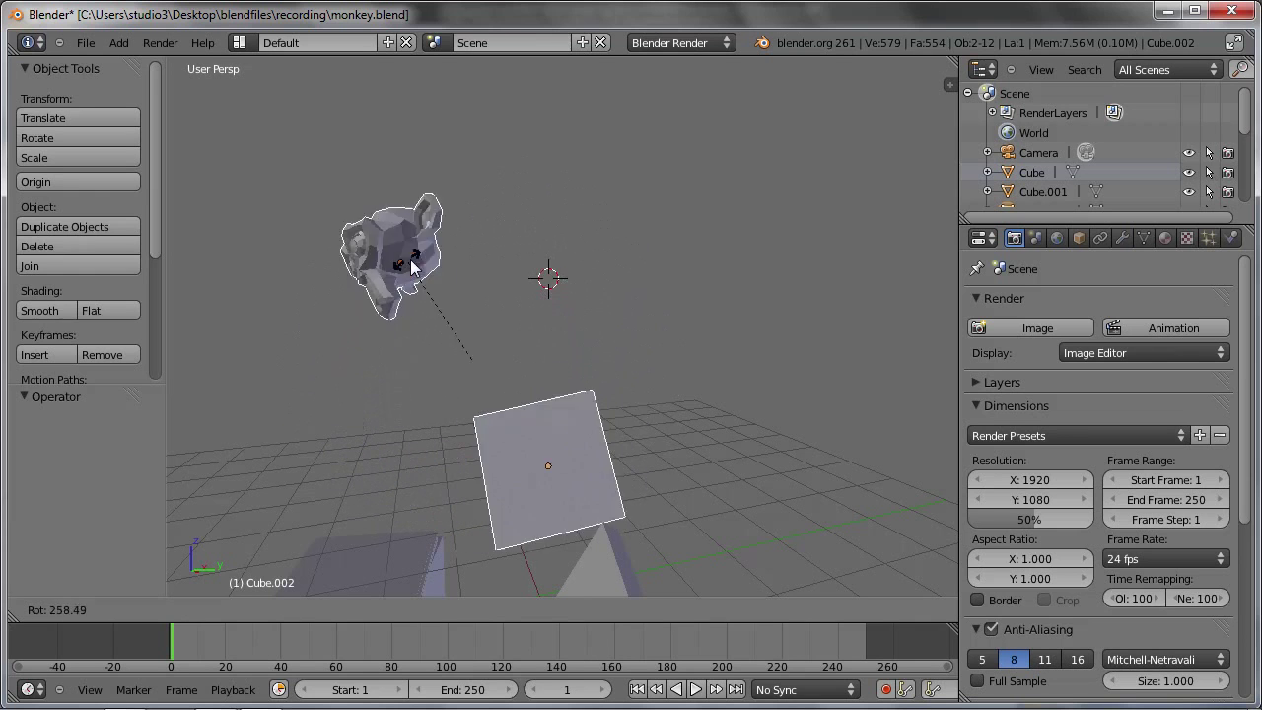
right_click(523, 484)
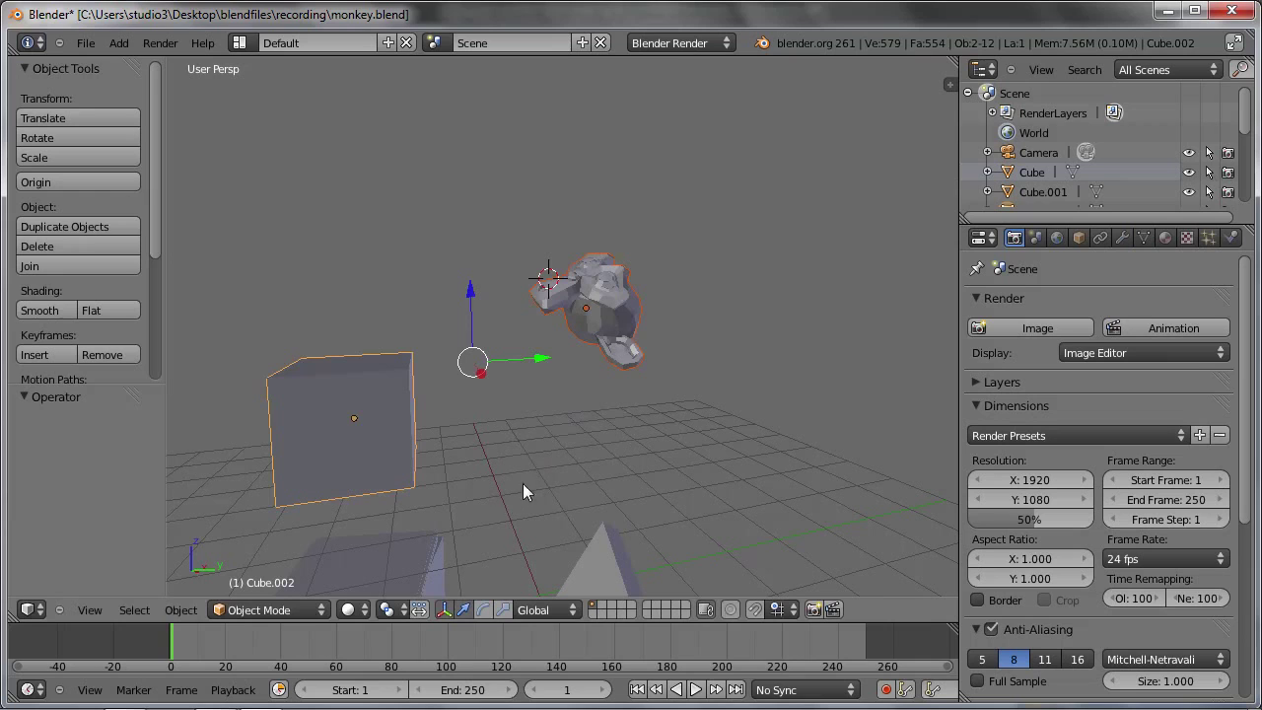
Enable Manipulate Centers Only and rotate the object centres around the 3D cursor
left_click(419, 609)
key("r")
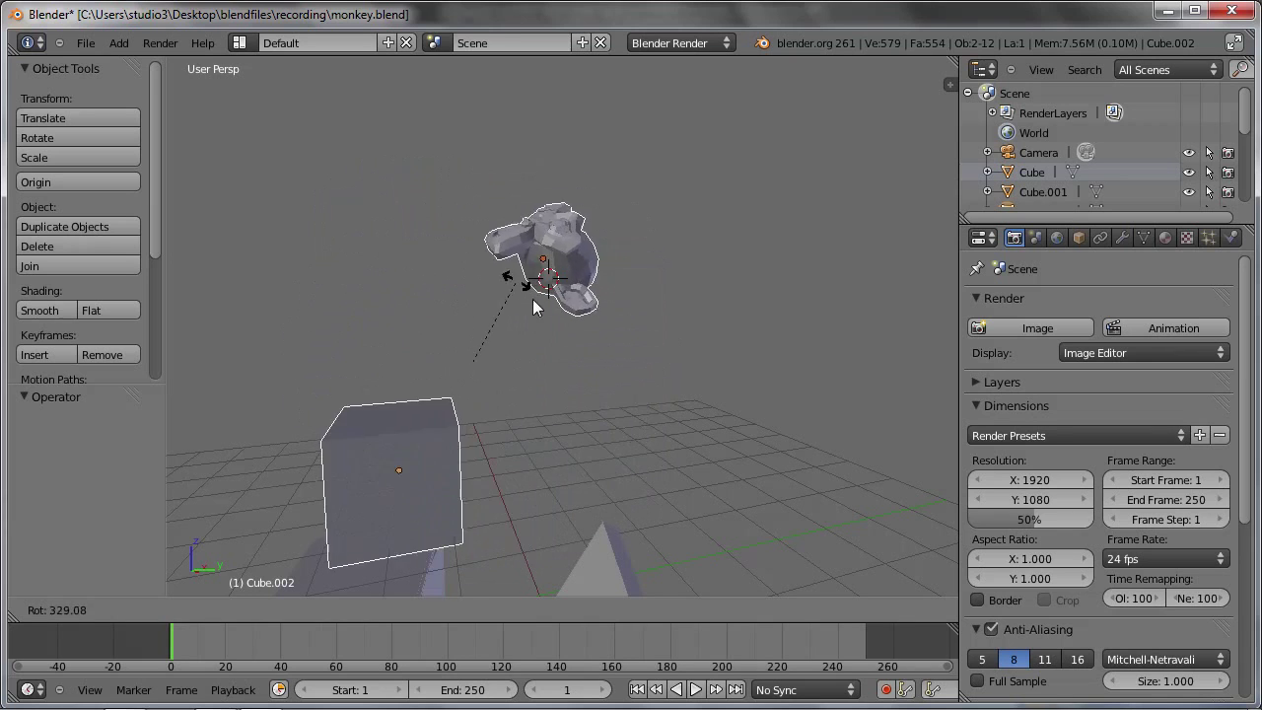
left_click(457, 437)
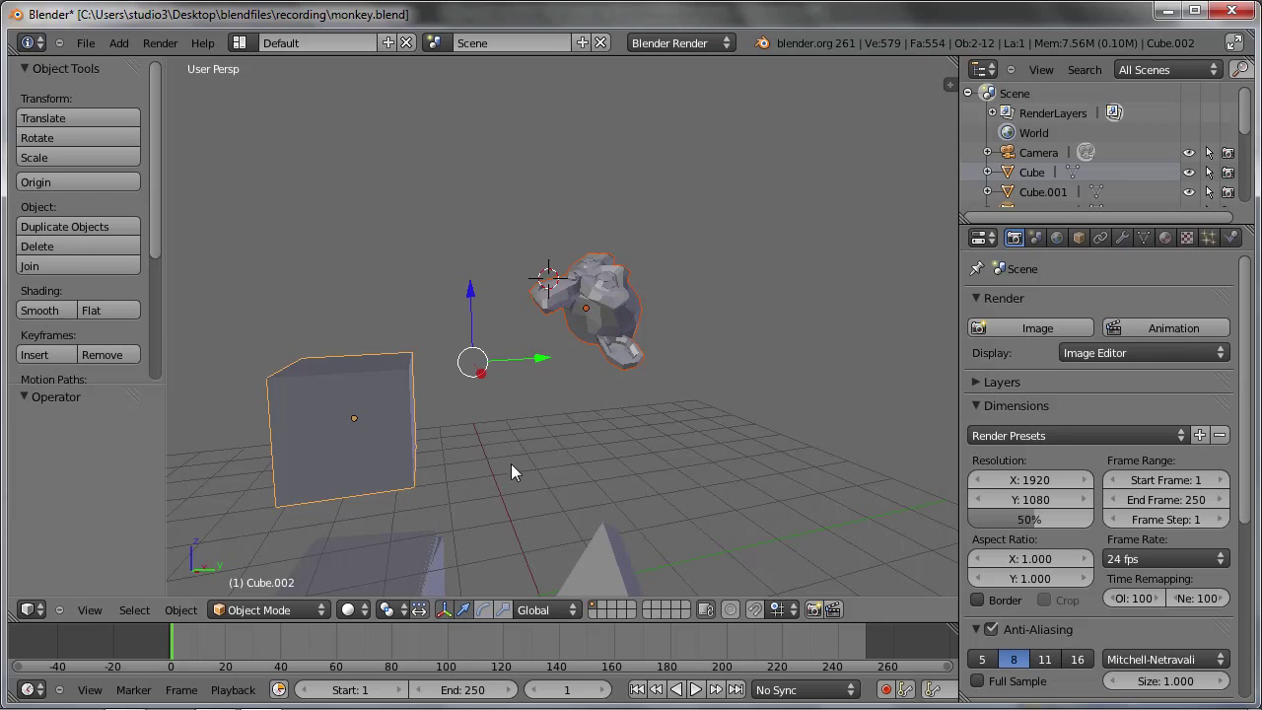
Turn off Manipulate Centers Only and scale the cube and Monkey to about 0.683
left_click(418, 607)
key("s")
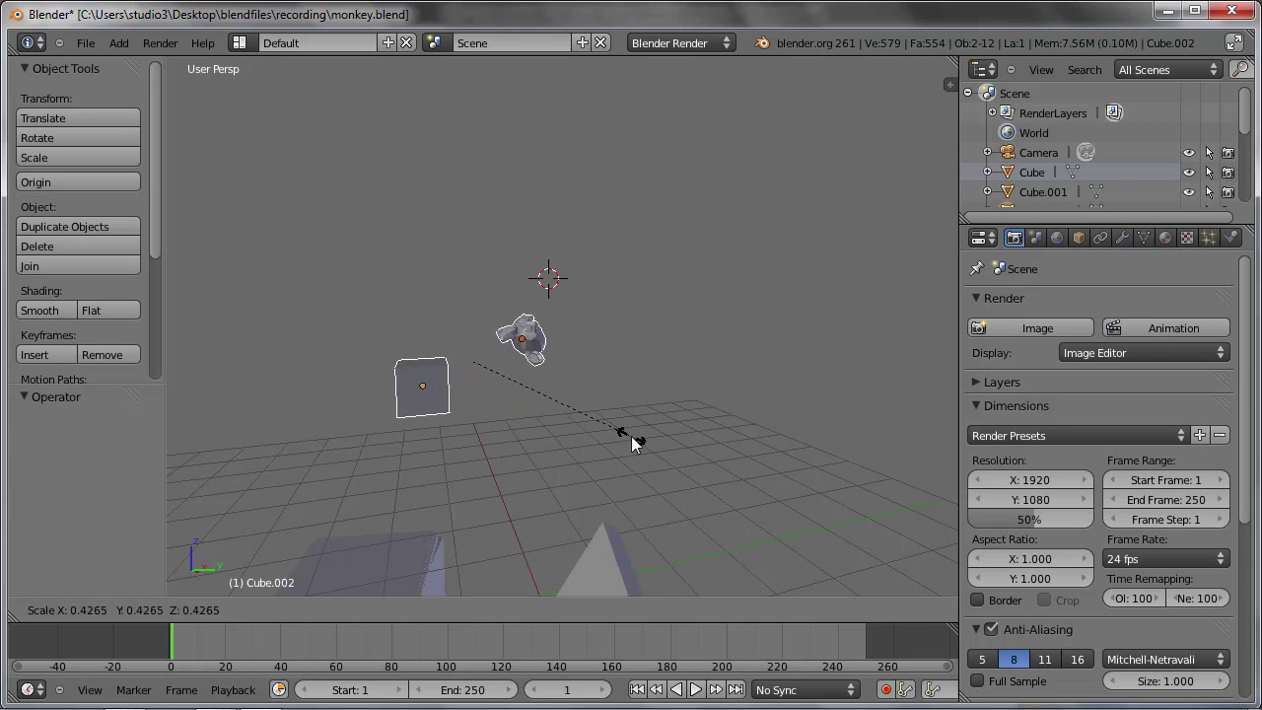
key("Escape")
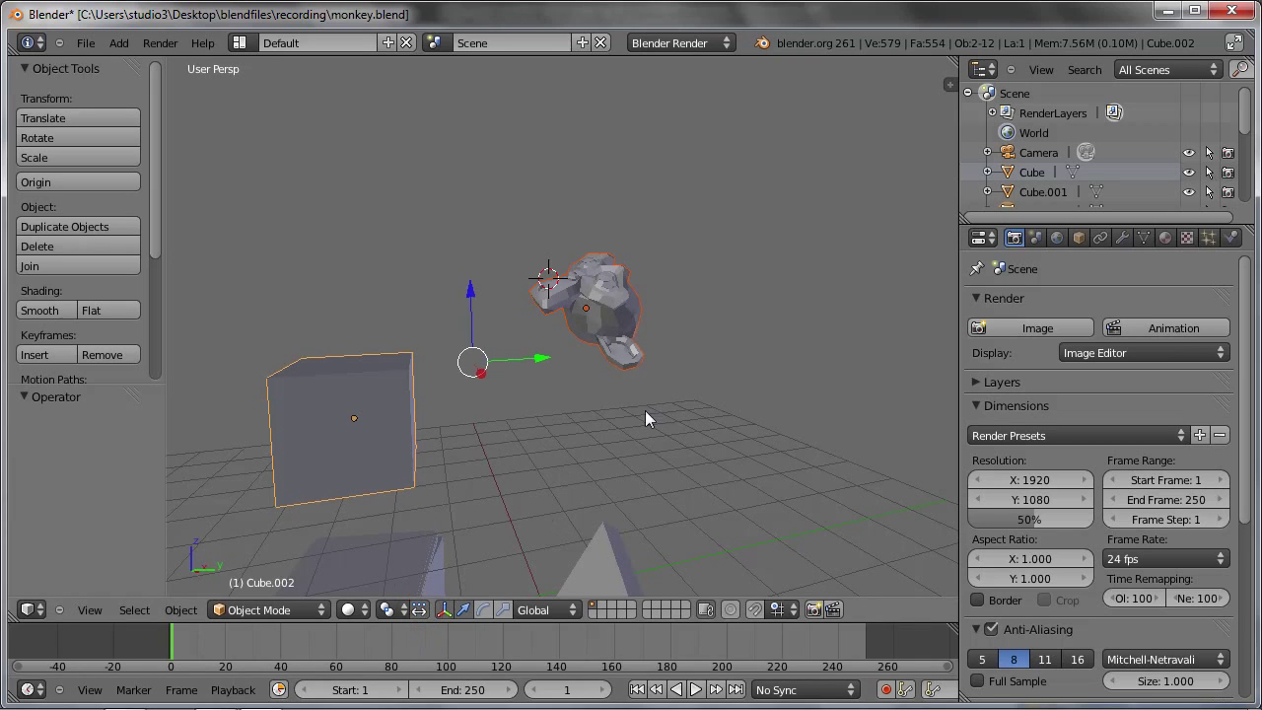
key("s")
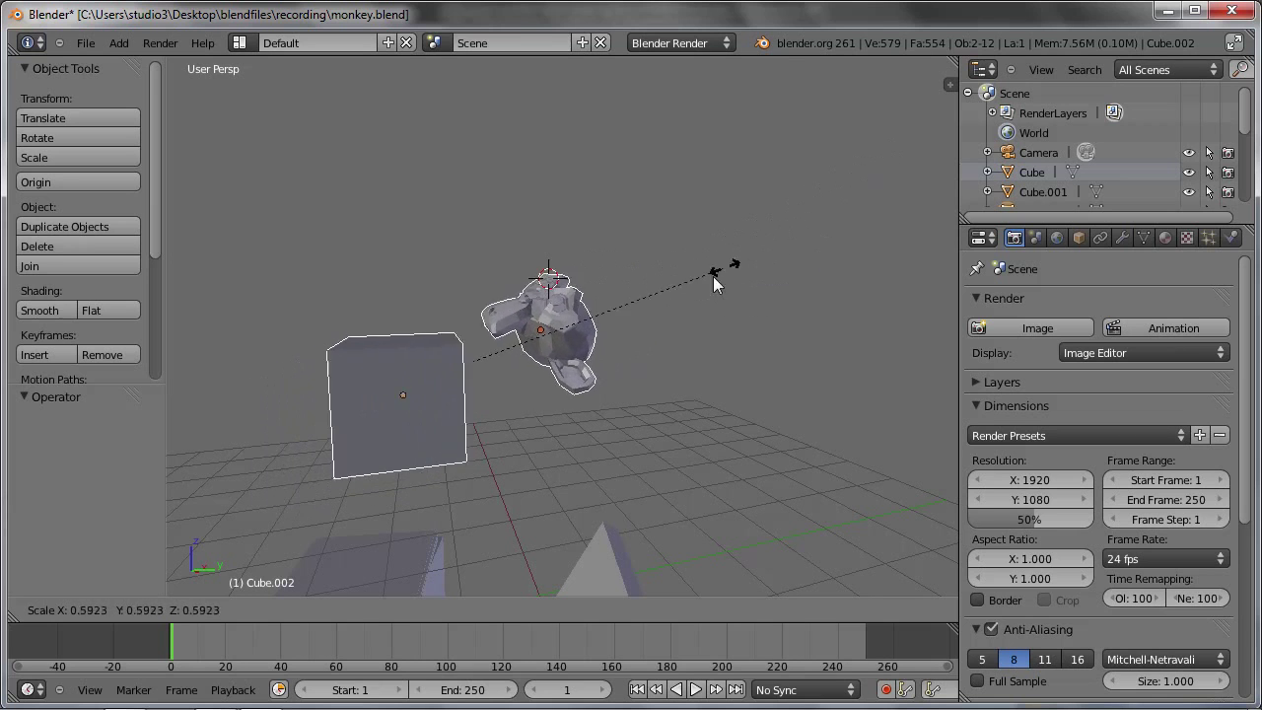
left_click(755, 233)
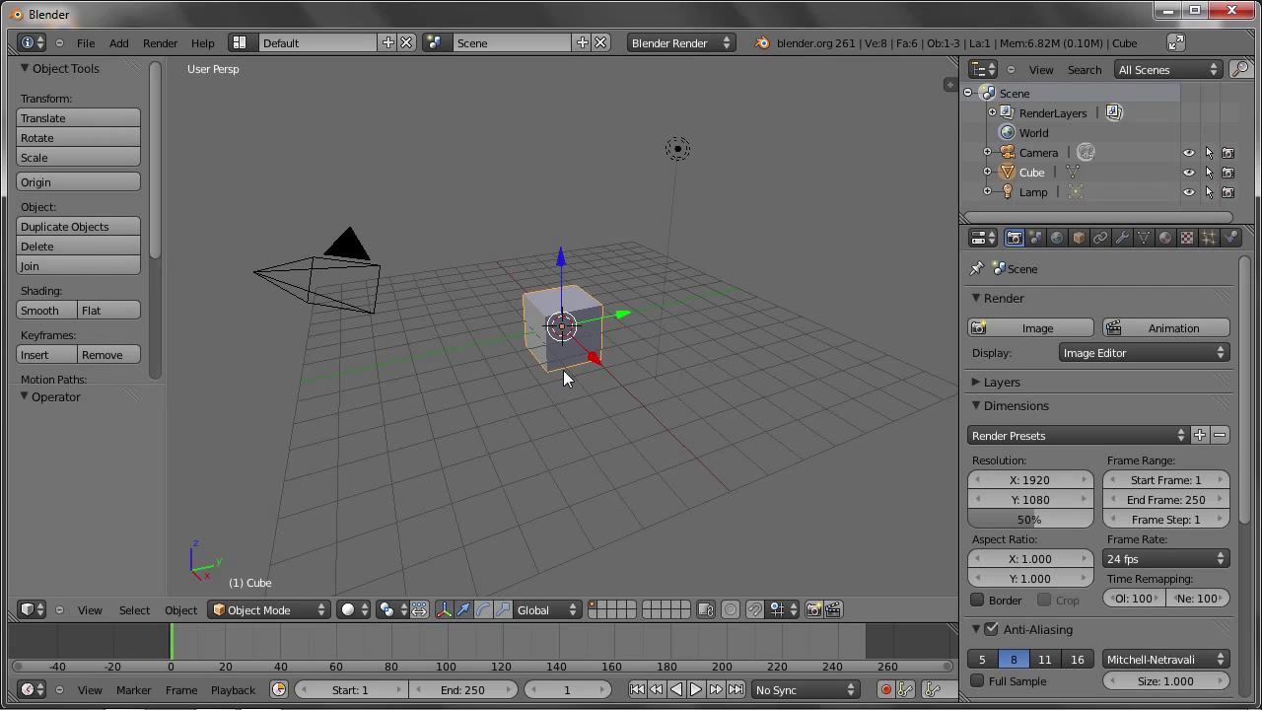
In Edit Mode, select the cube's four top vertices and bring up the Select menu
key("Tab")
scroll(551, 292, "up", 4)
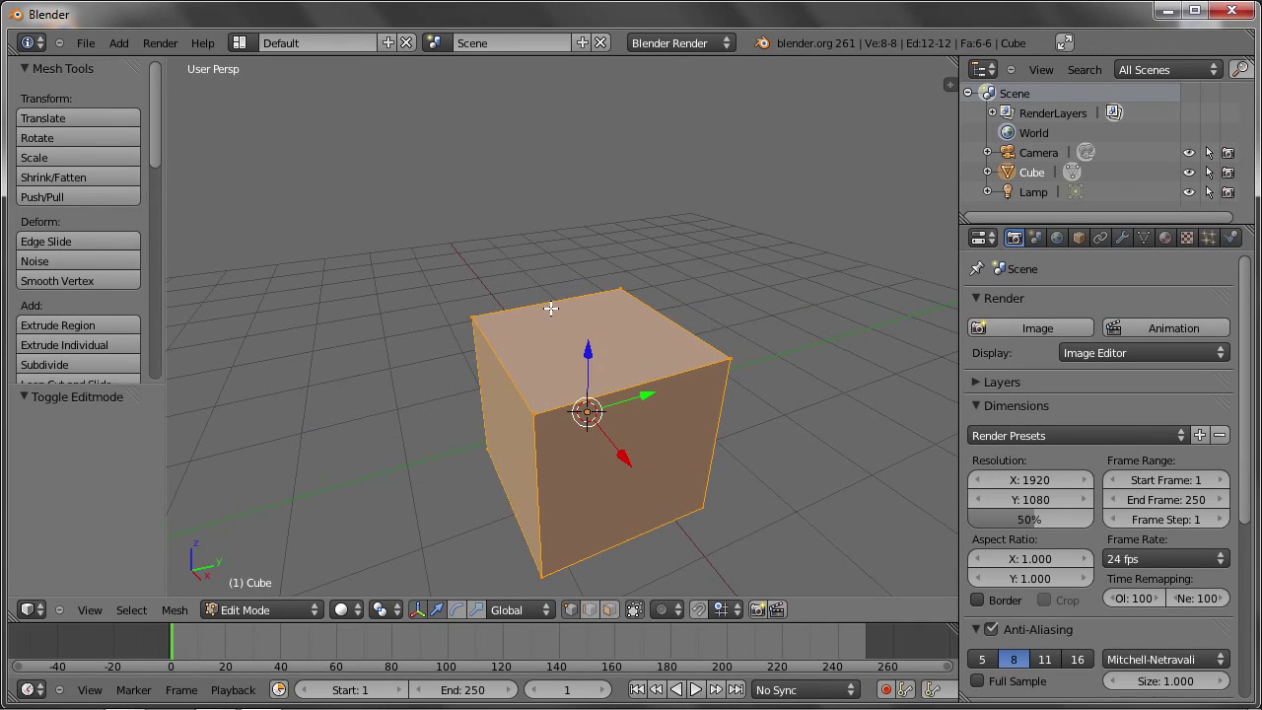
right_click(471, 318)
right_click(620, 274, "shift")
right_click(728, 347, "shift")
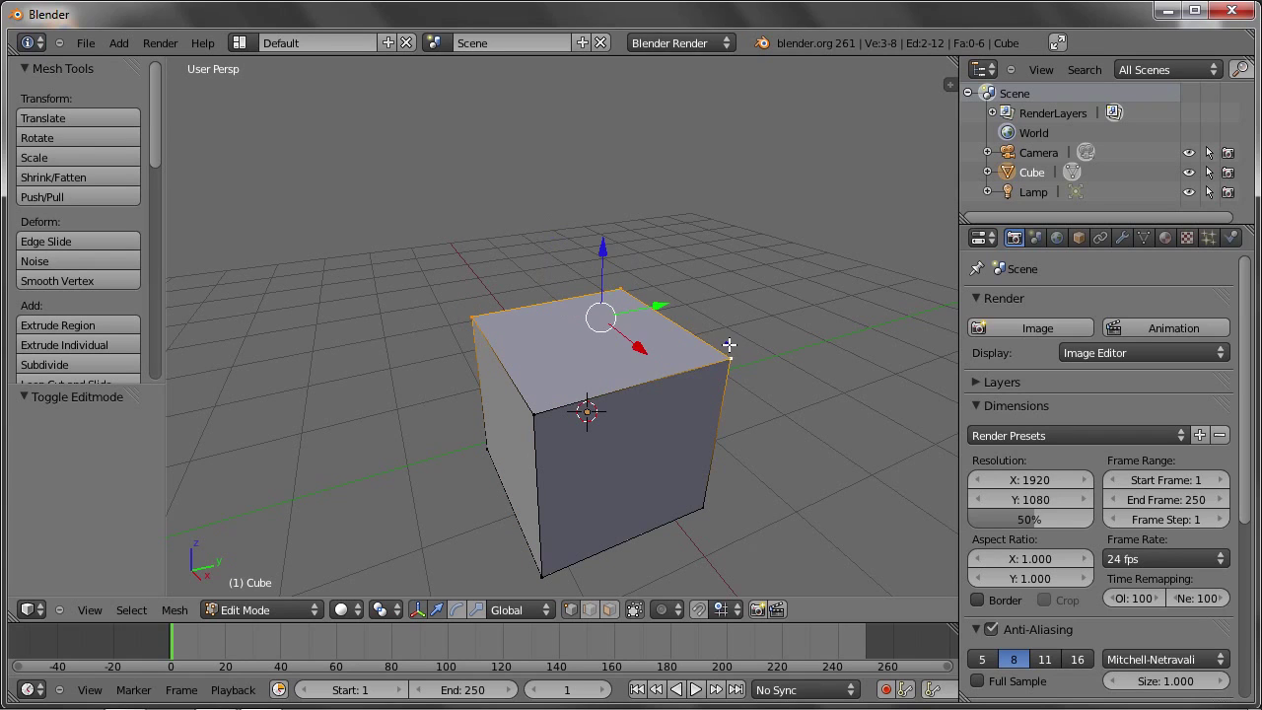
right_click(537, 406, "shift")
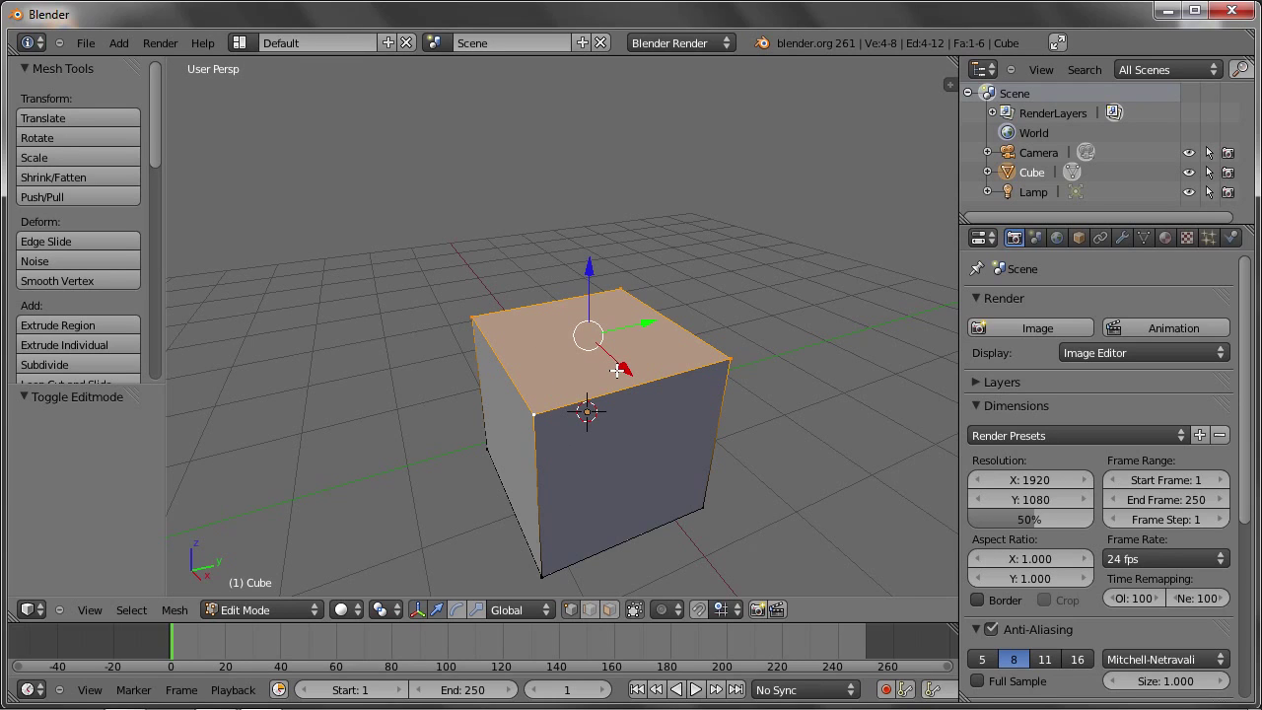
left_click(128, 610)
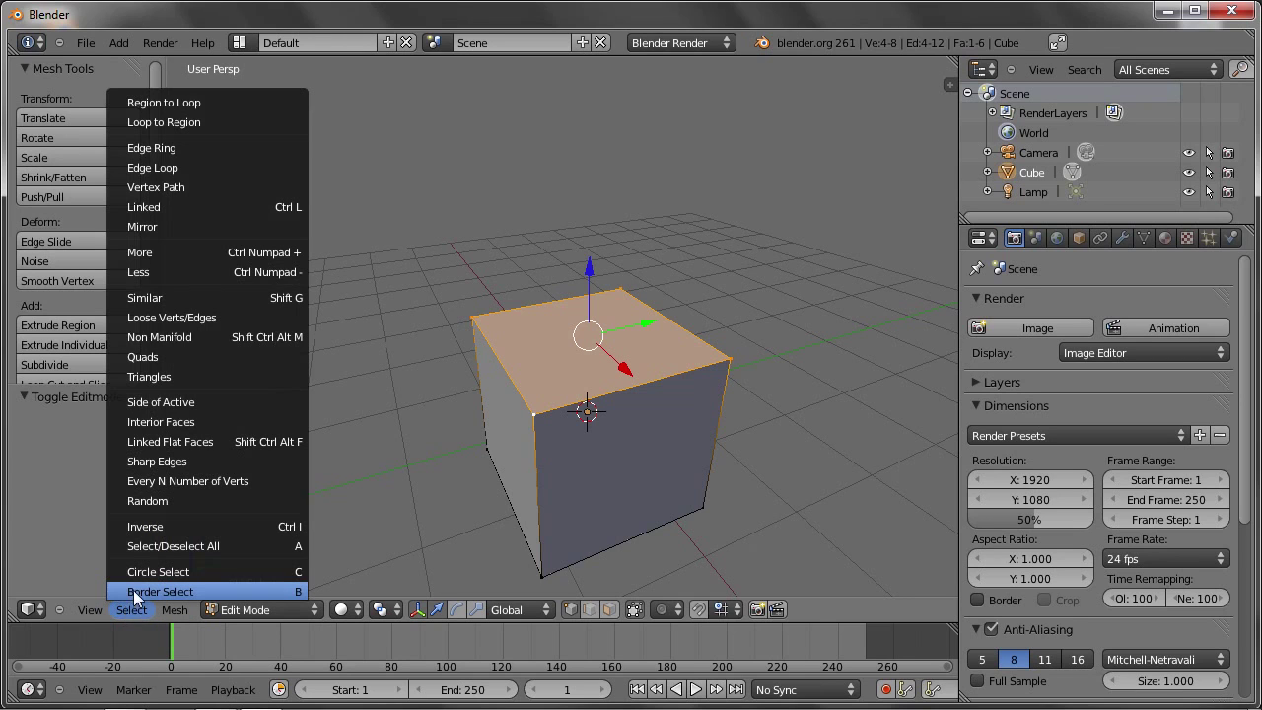
Box-select the cube's left face so it joins the already selected top face
left_click(294, 594)
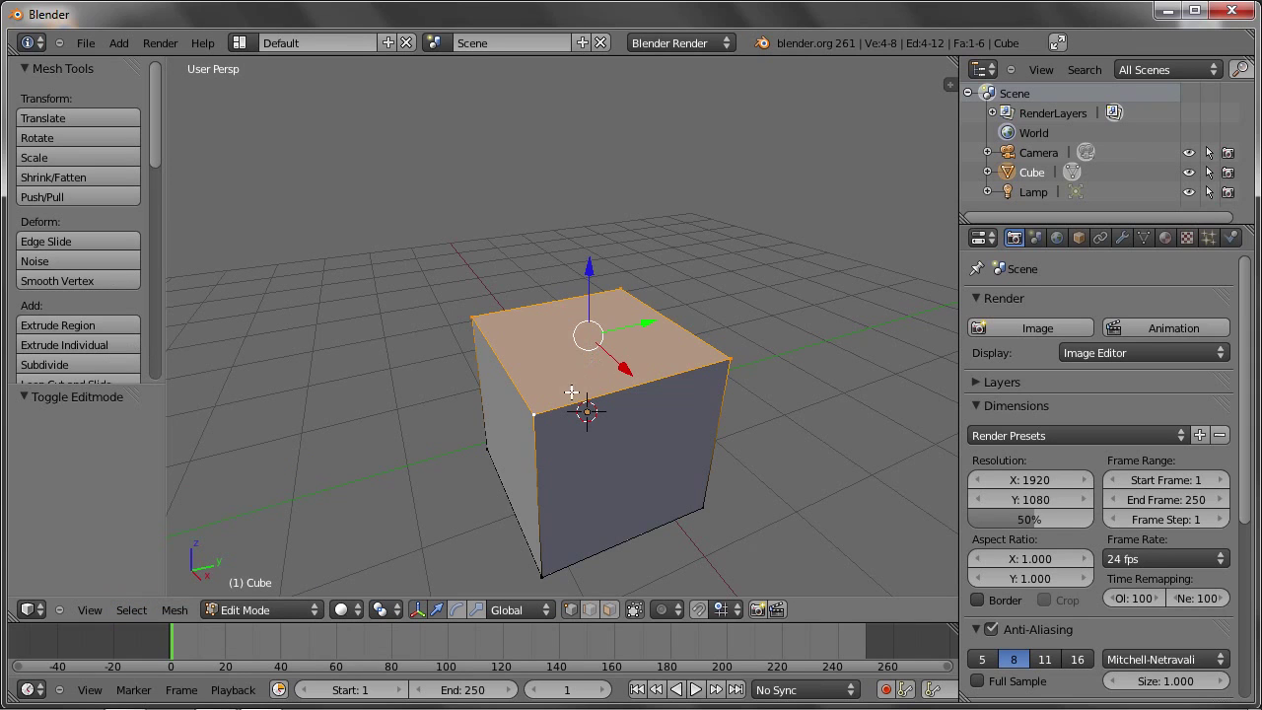
middle_click_drag(564, 415, 563, 380)
scroll(563, 381, "down", 2)
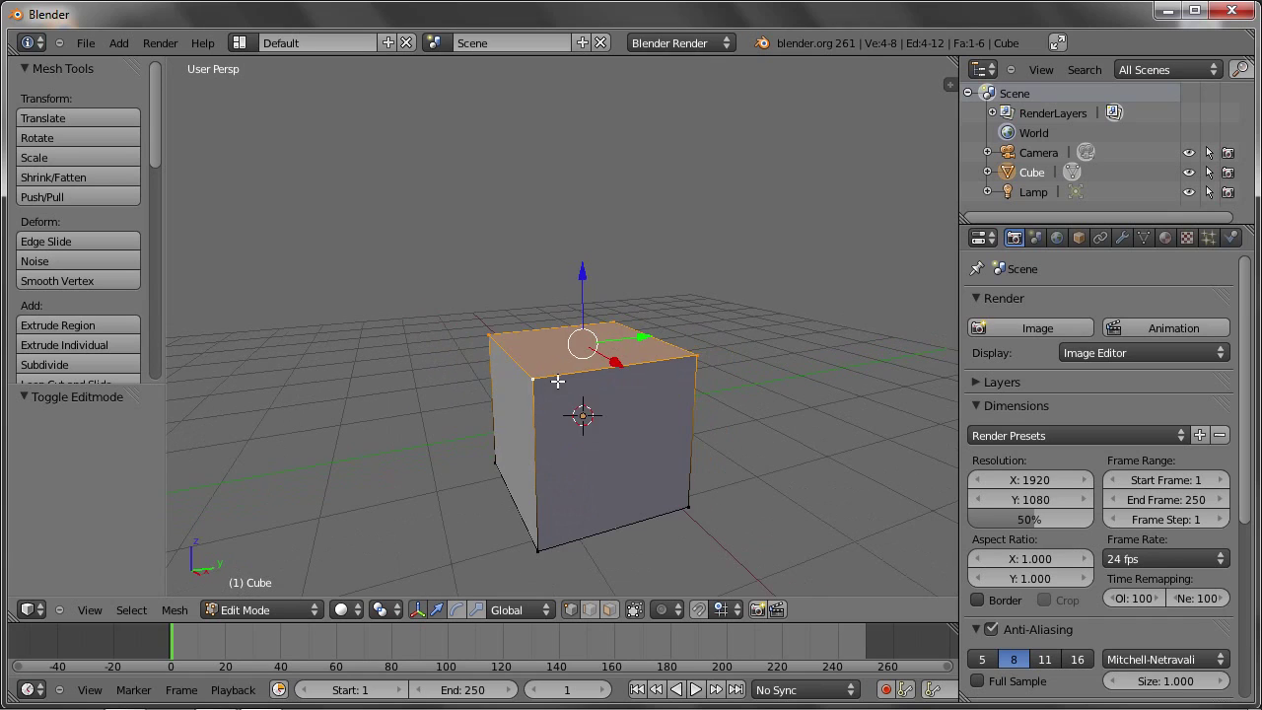
key("b")
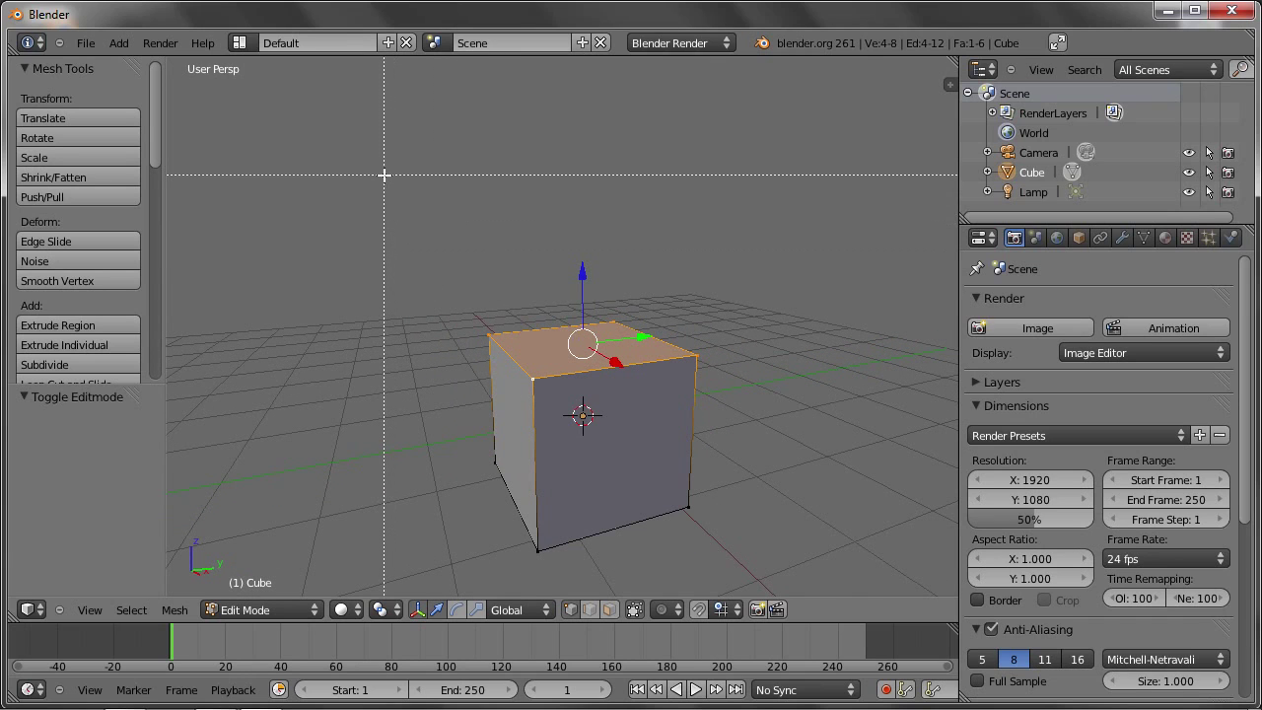
mouse_move(385, 174)
left_mouse_down()
mouse_move(539, 533)
mouse_move(558, 550)
left_mouse_up()
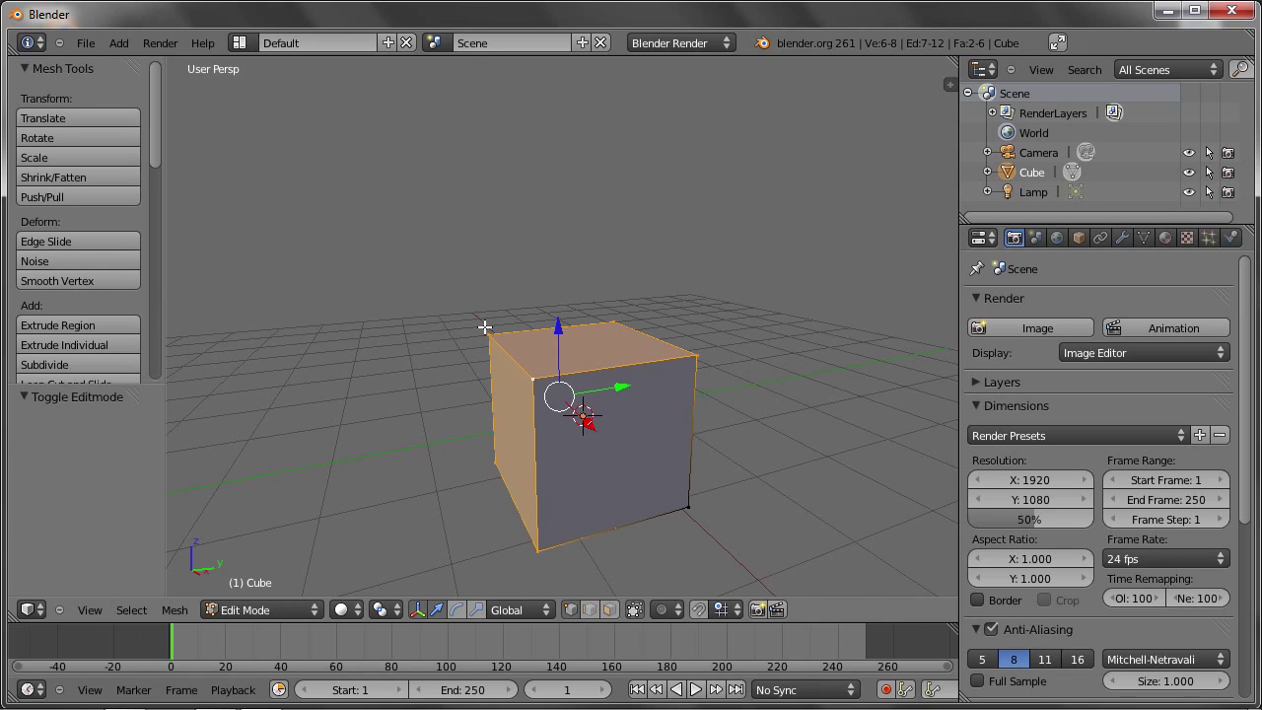
Pick single top corner vertices and add the remaining top corners to rebuild a top-only selection
right_click(488, 330)
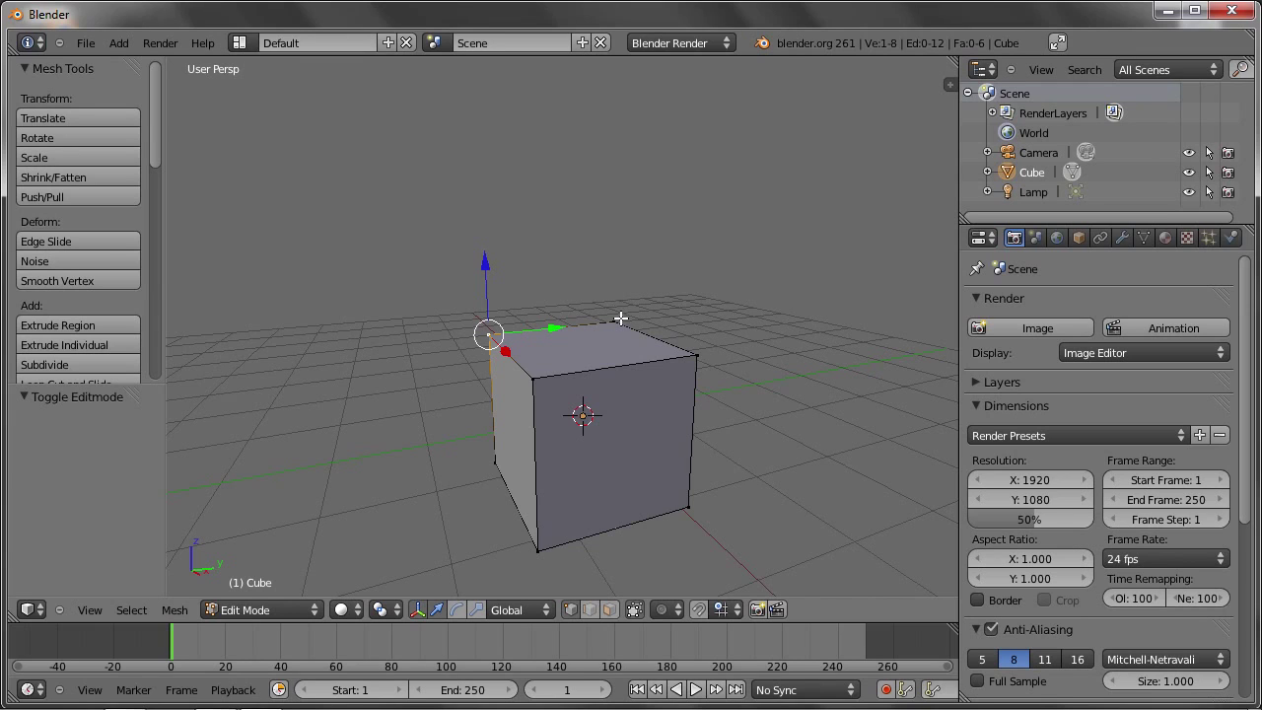
left_click(621, 319, "shift")
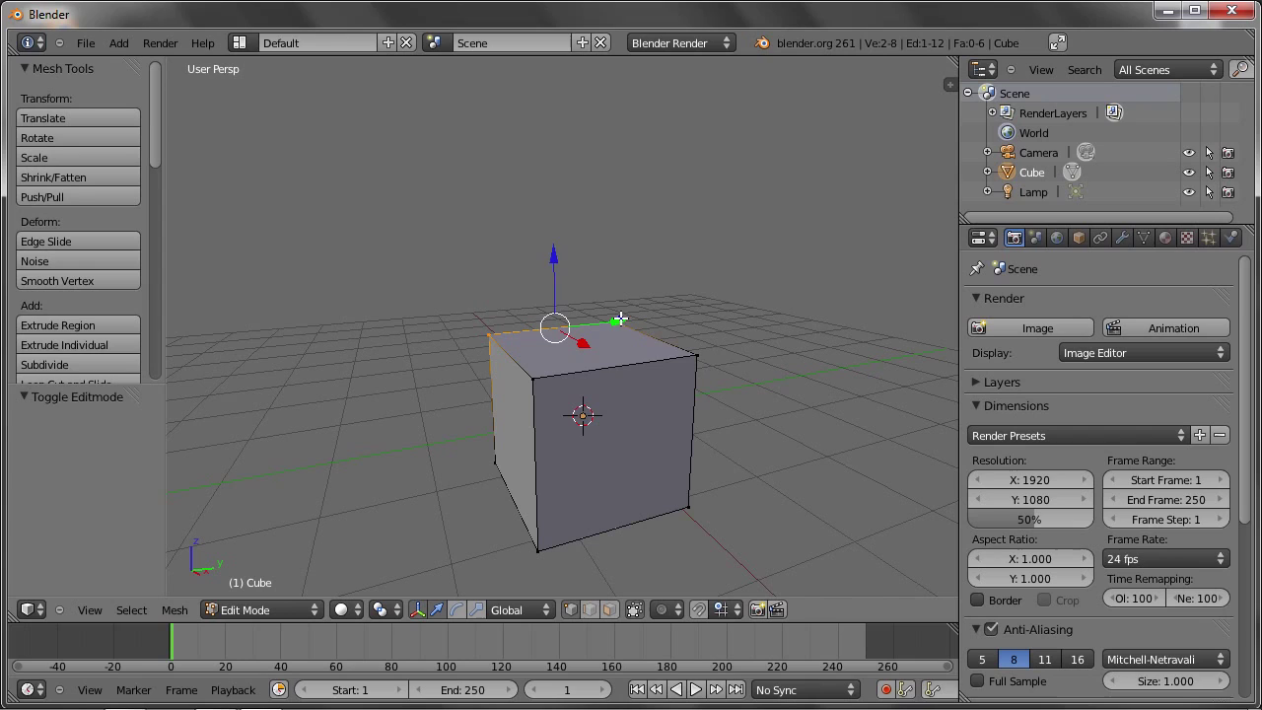
left_click(697, 355, "shift")
right_click(490, 335)
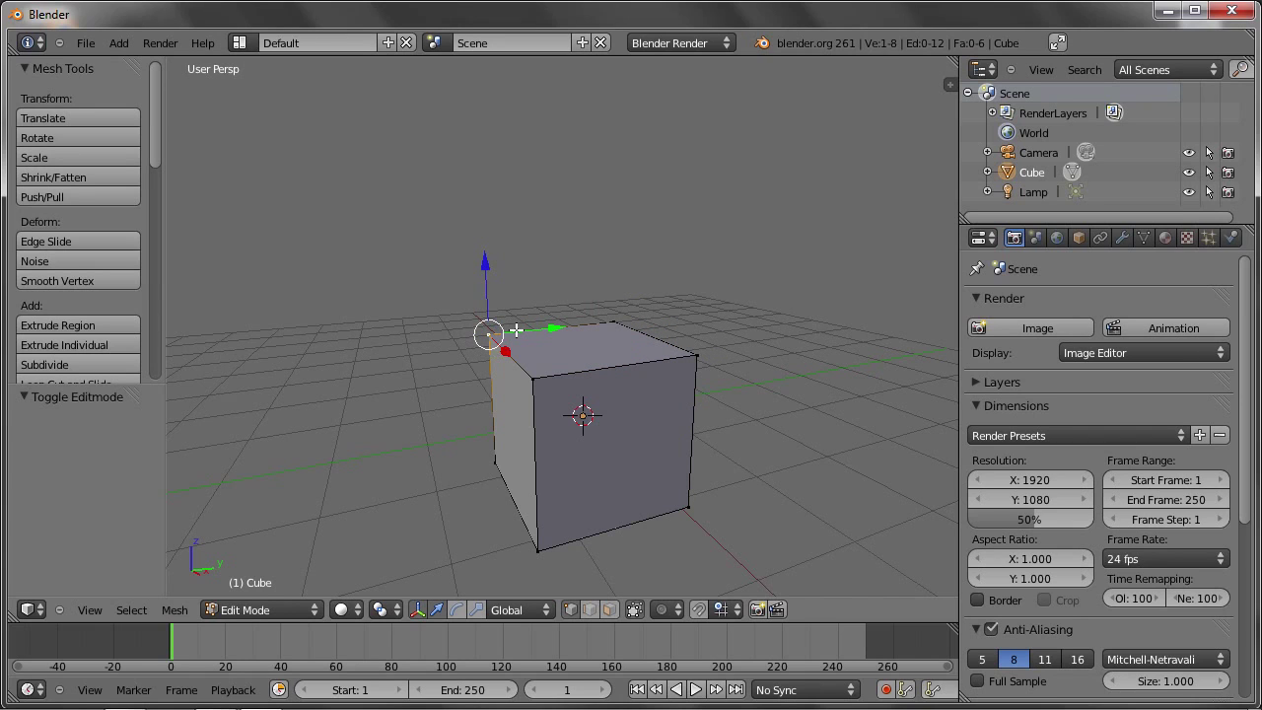
right_click(620, 318)
right_click(697, 355)
right_click(532, 379)
right_click(490, 334)
right_click(613, 322)
right_click(696, 353)
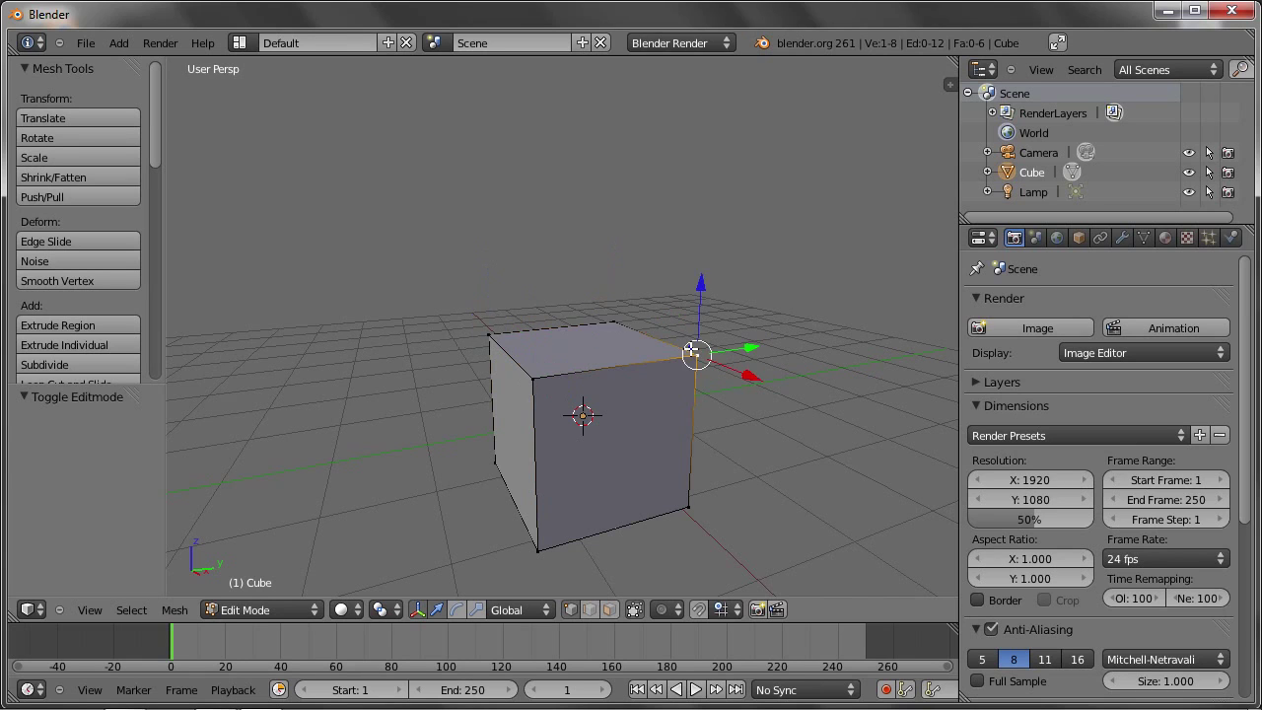
right_click(543, 376, "shift")
right_click(487, 339, "shift")
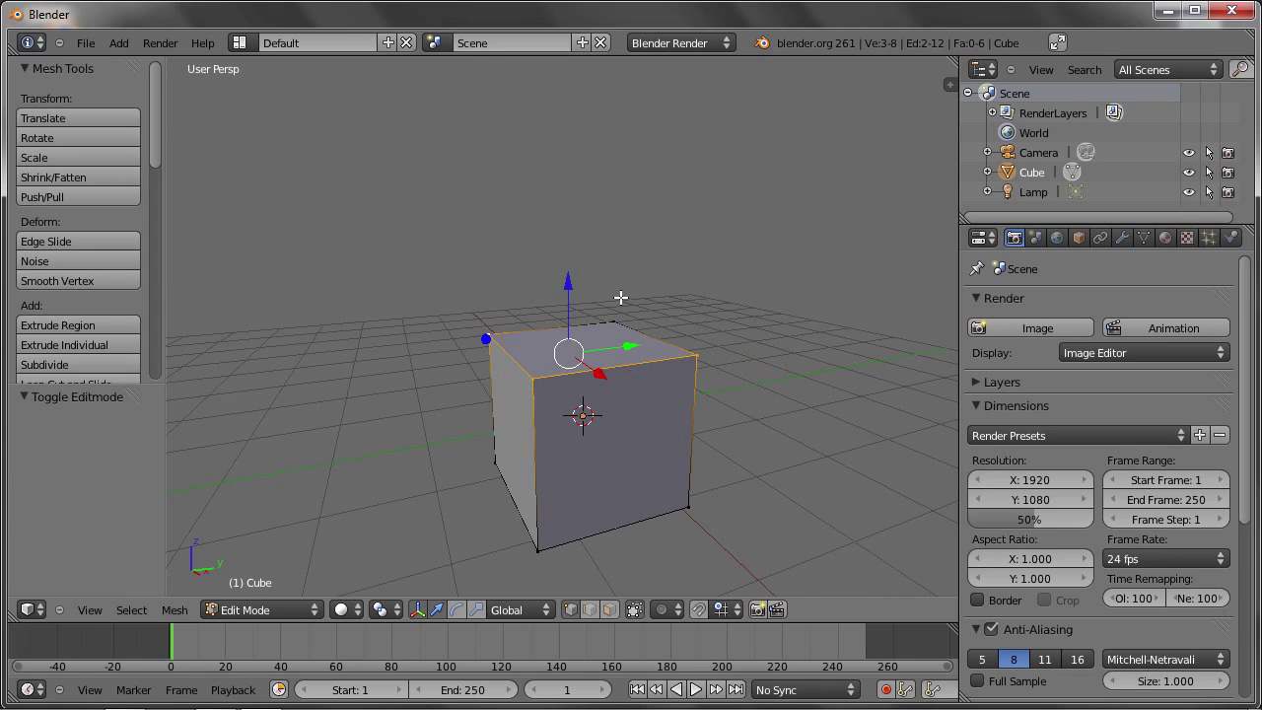
right_click(621, 299, "shift")
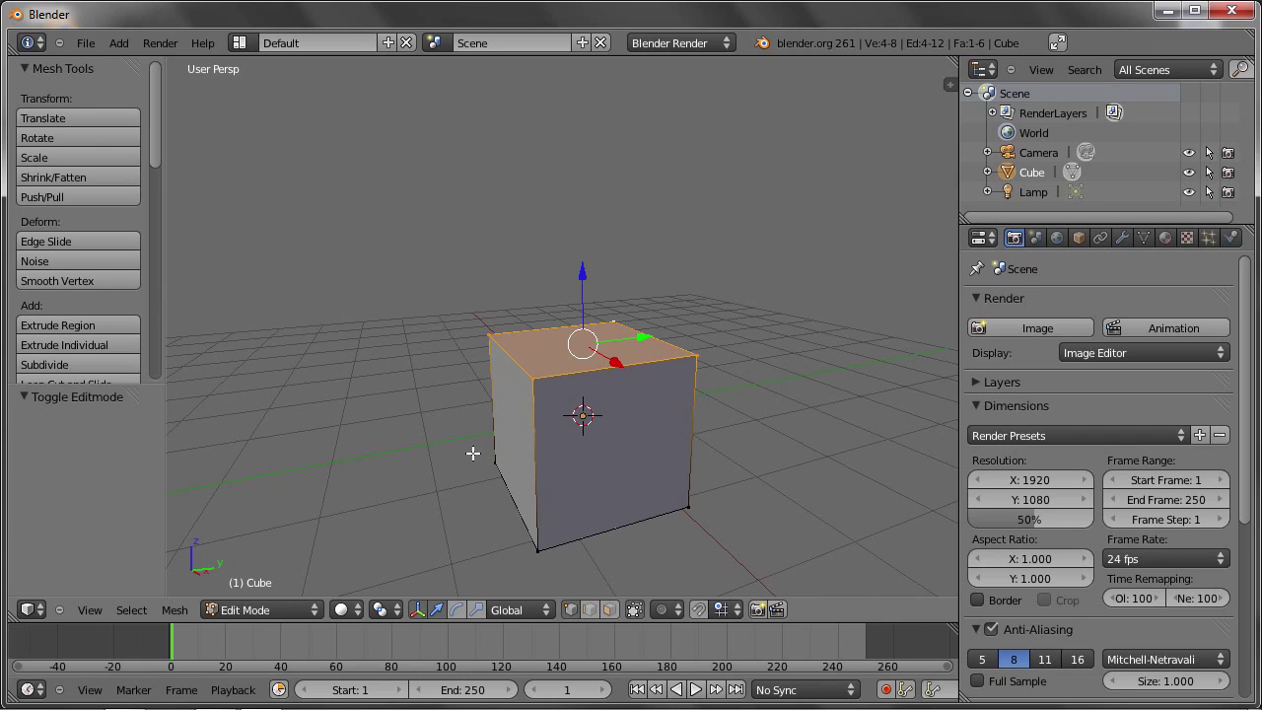
Box-add the left-side vertex and the bottom-right corner with the front face
key("b")
left_click_drag(472, 446, 555, 566)
key("b")
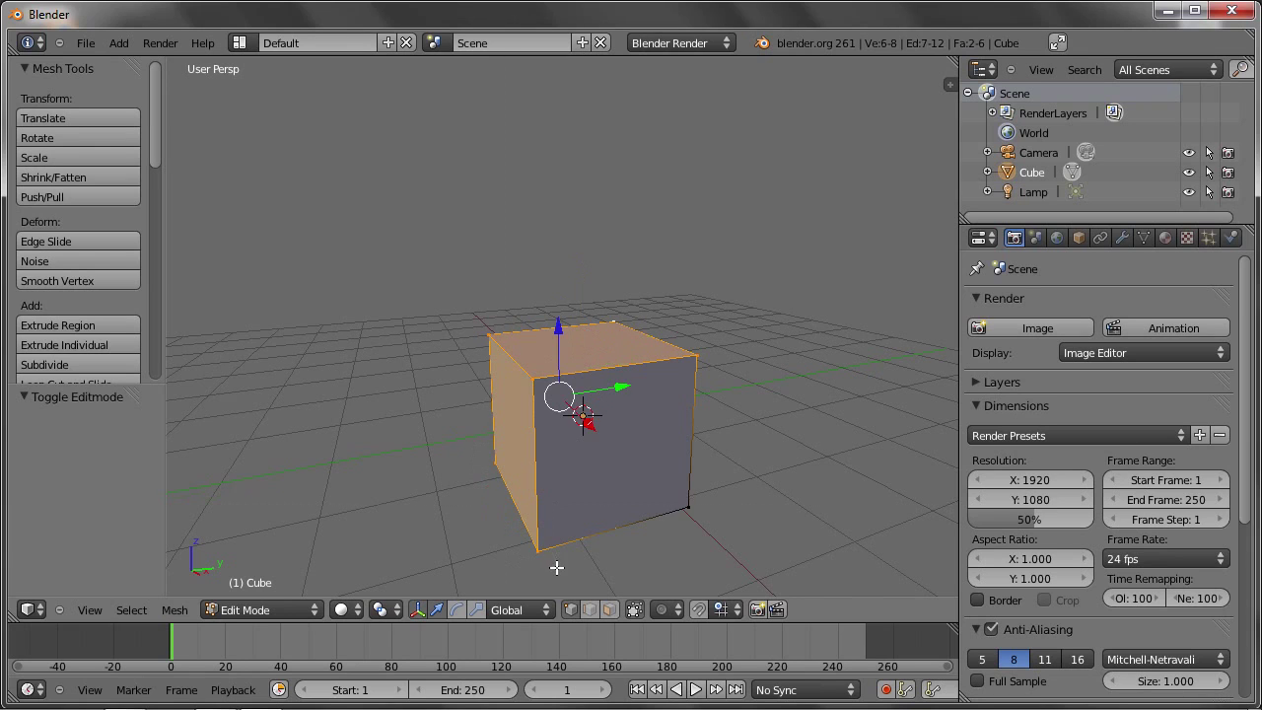
key("b")
left_click_drag(668, 489, 775, 544)
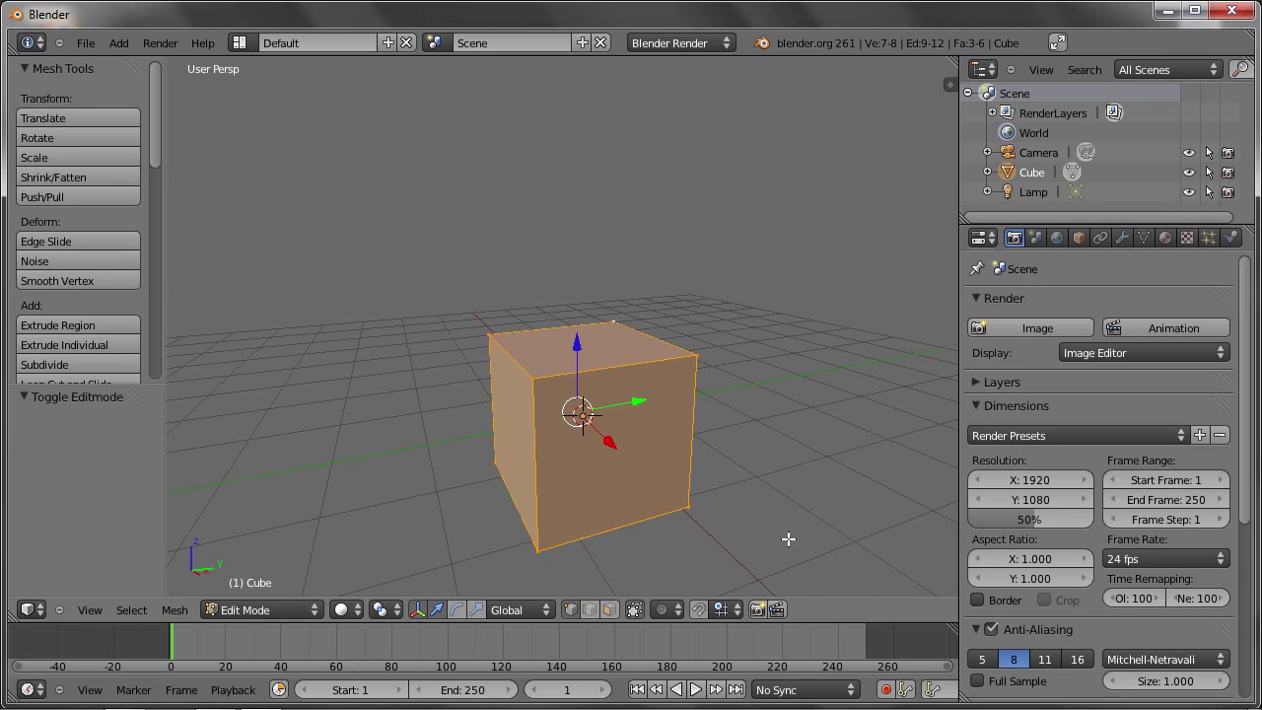
Remove the front, back-right top and bottom corner vertices from the selection
key("b")
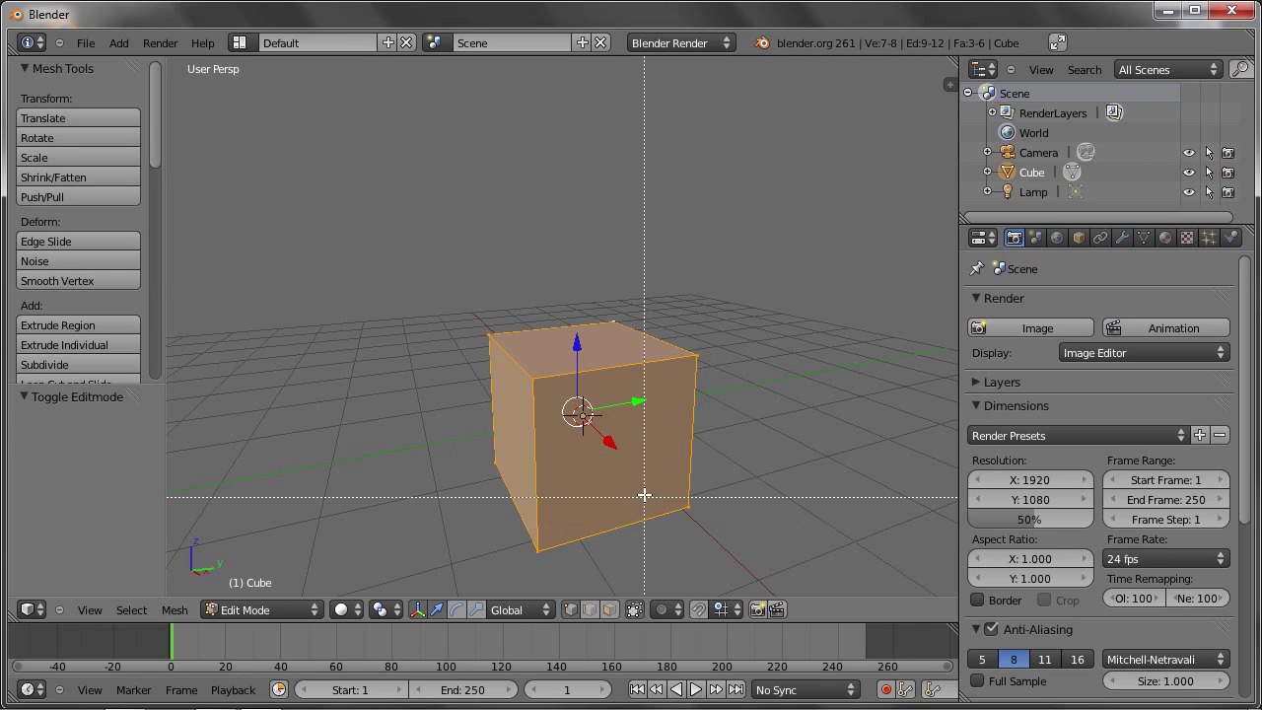
left_click_drag(437, 287, 557, 429)
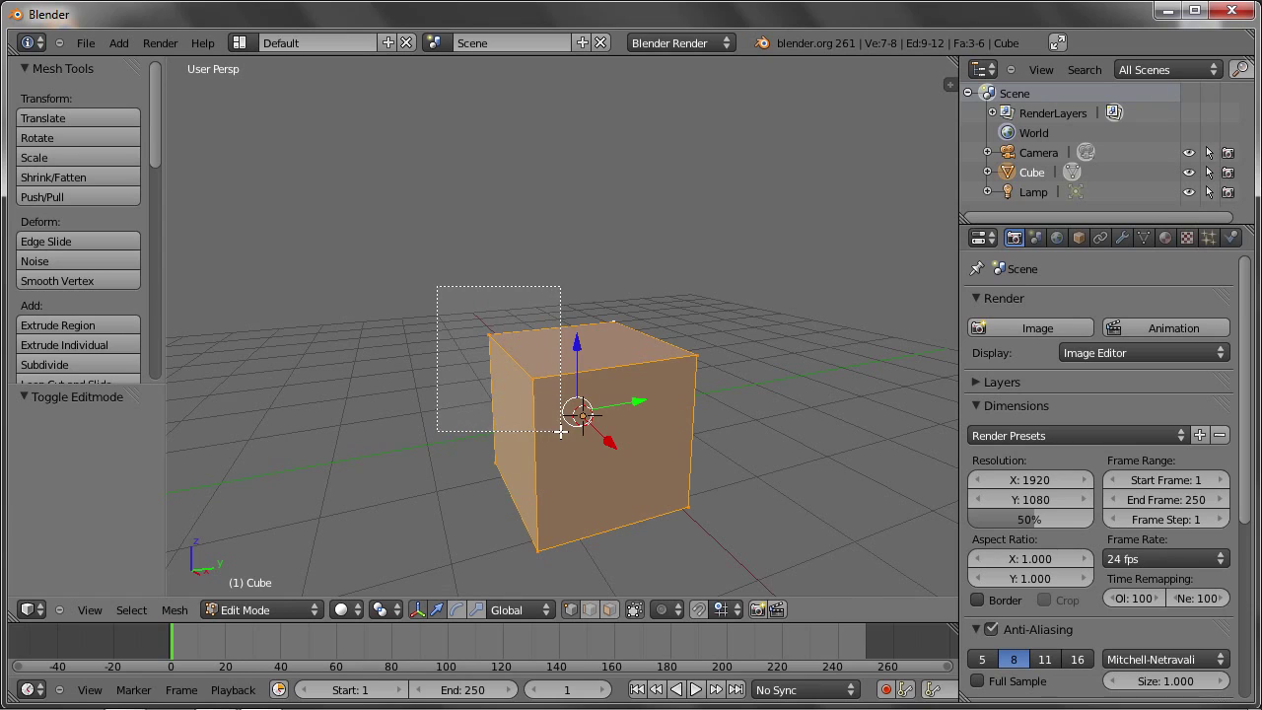
middle_click_drag(557, 429, 560, 432)
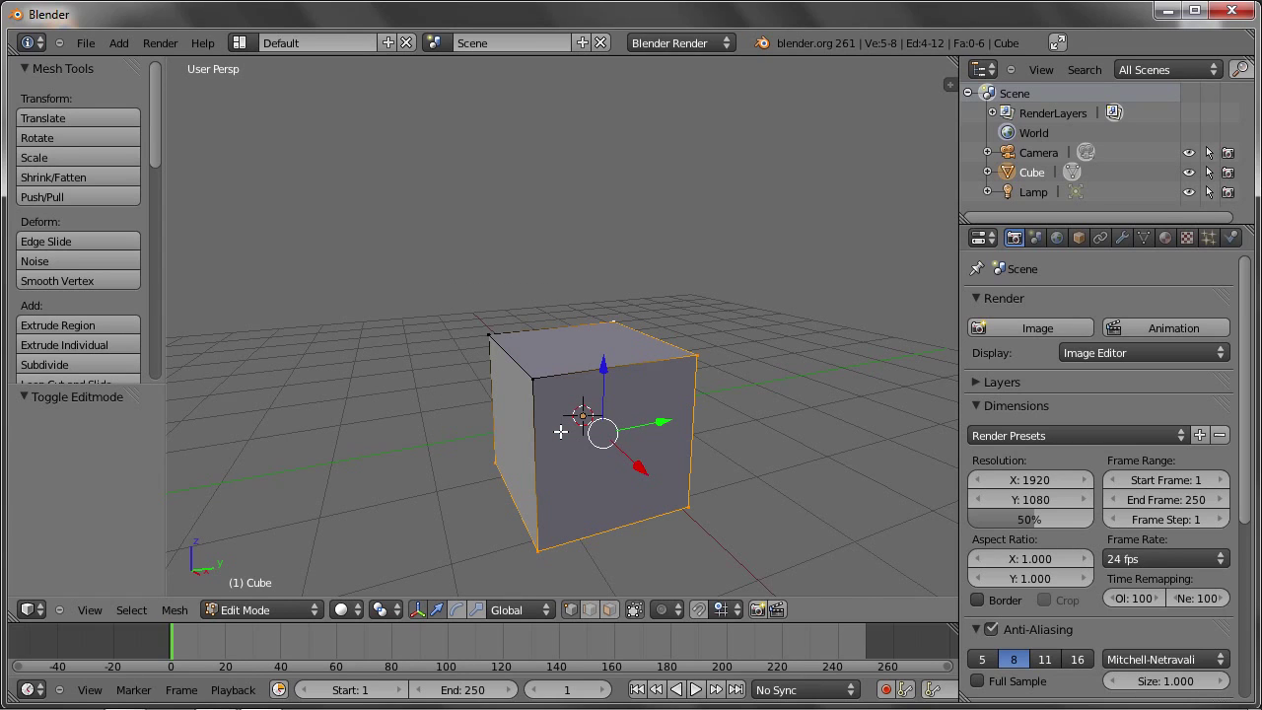
key("b")
middle_click_drag(599, 284, 663, 355)
right_click(682, 359, "shift")
right_click(682, 359, "shift")
right_click(679, 497, "shift")
right_click(678, 499, "shift")
right_click(537, 543, "shift")
right_click(543, 548, "shift")
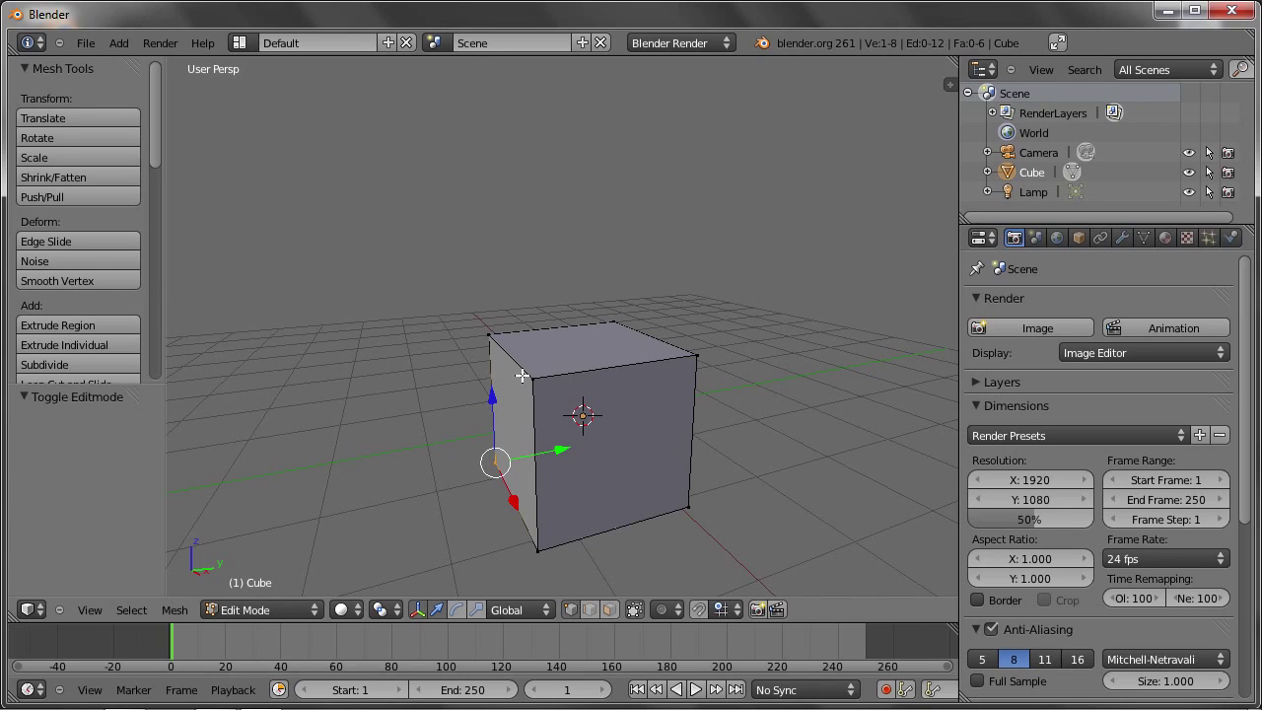
Re-add the top vertices and box in the left and front faces, totalling three faces
right_click(490, 340, "shift")
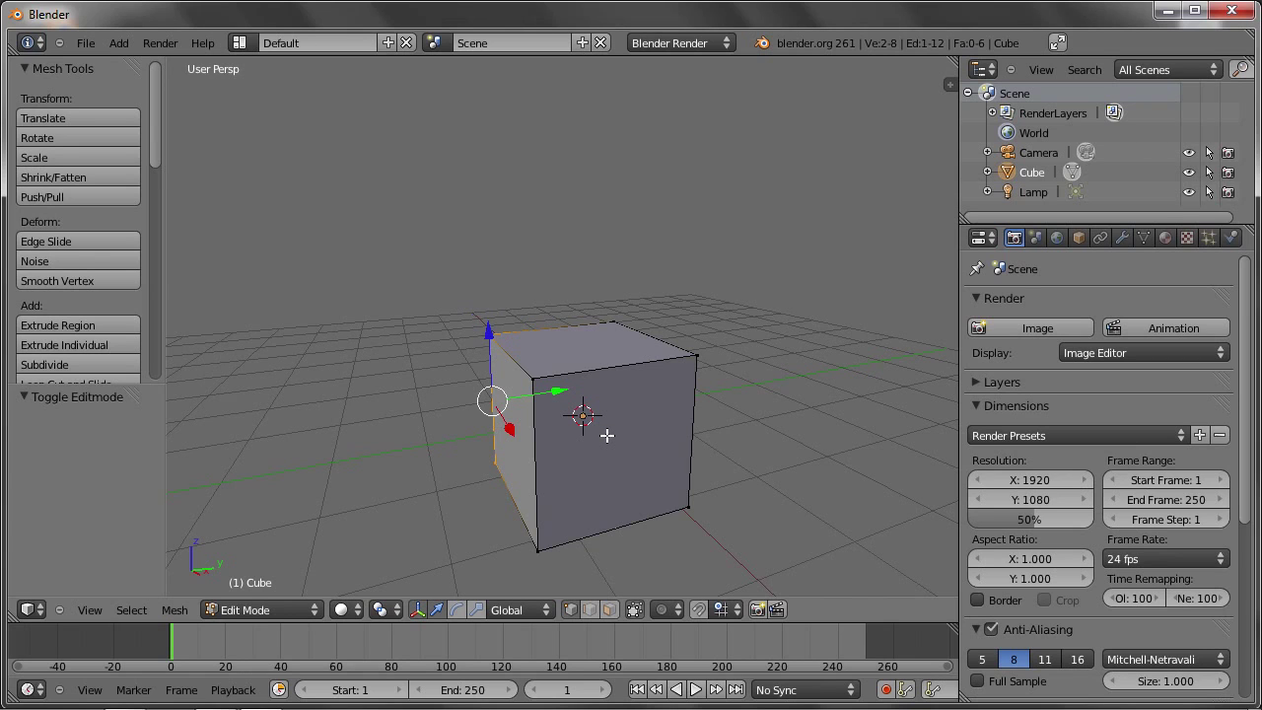
key("b")
left_click_drag(431, 282, 819, 390)
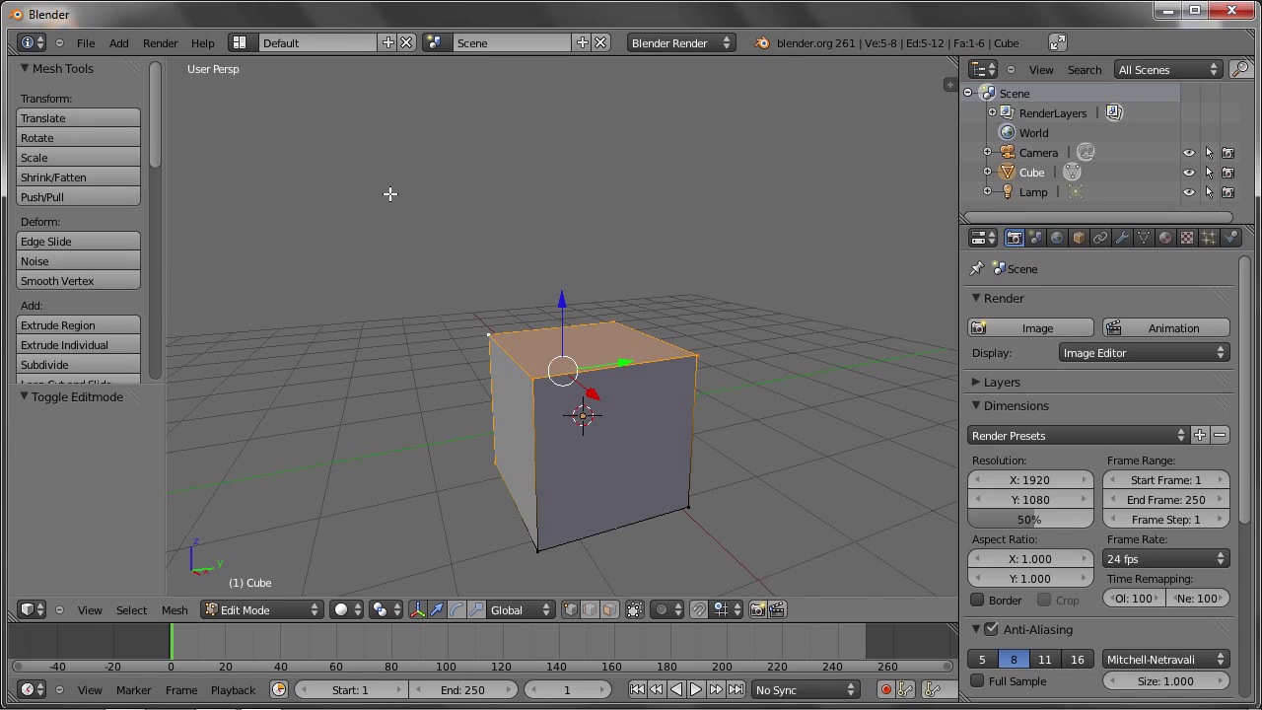
key("b")
mouse_move(339, 168)
left_mouse_down()
mouse_move(385, 250)
mouse_move(732, 550)
left_mouse_up()
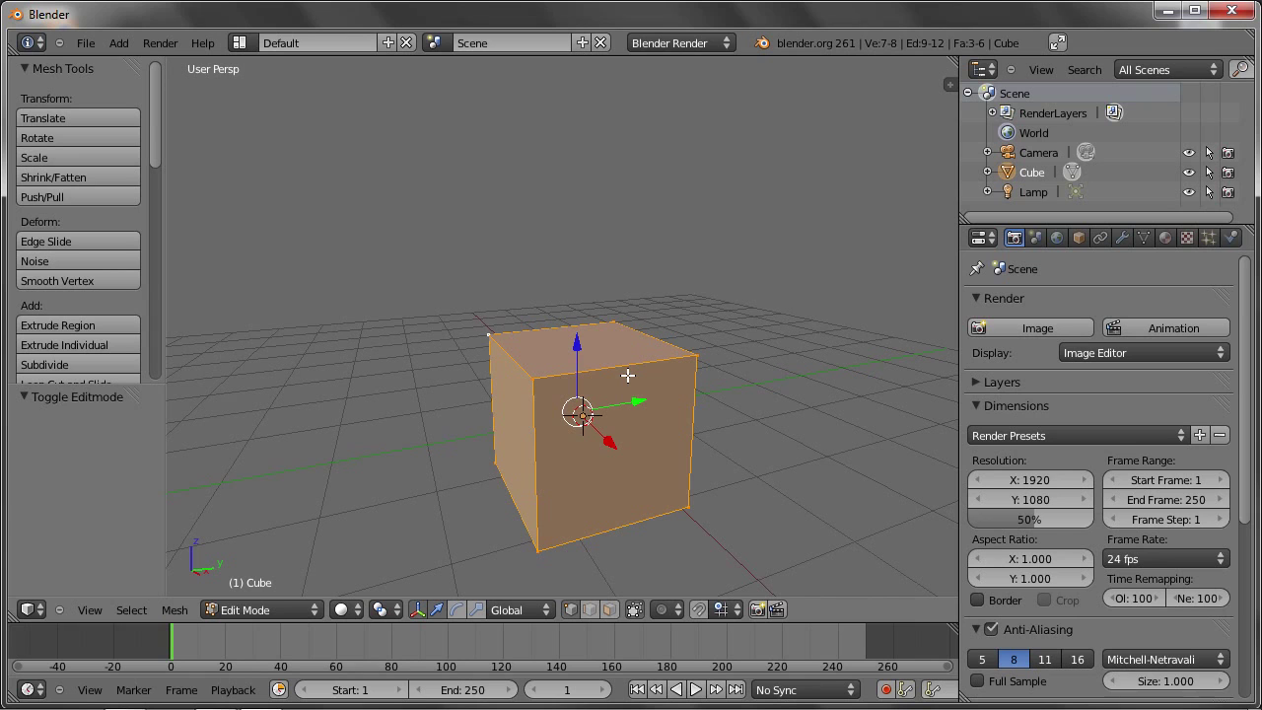
mouse_move(872, 437)
middle_mouse_down()
mouse_move(758, 428)
mouse_move(671, 371)
mouse_move(502, 303)
middle_mouse_up()
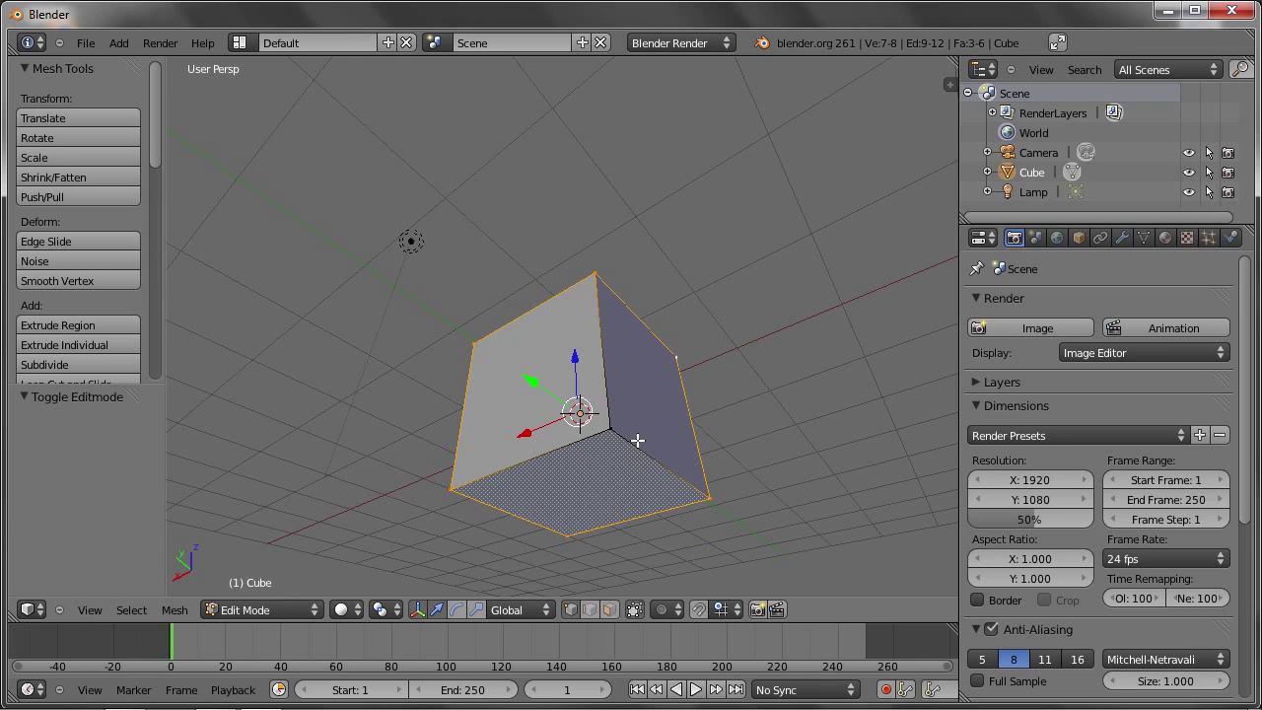
mouse_move(330, 299)
middle_mouse_down()
mouse_move(415, 394)
mouse_move(634, 465)
mouse_move(713, 445)
mouse_move(730, 456)
middle_mouse_up()
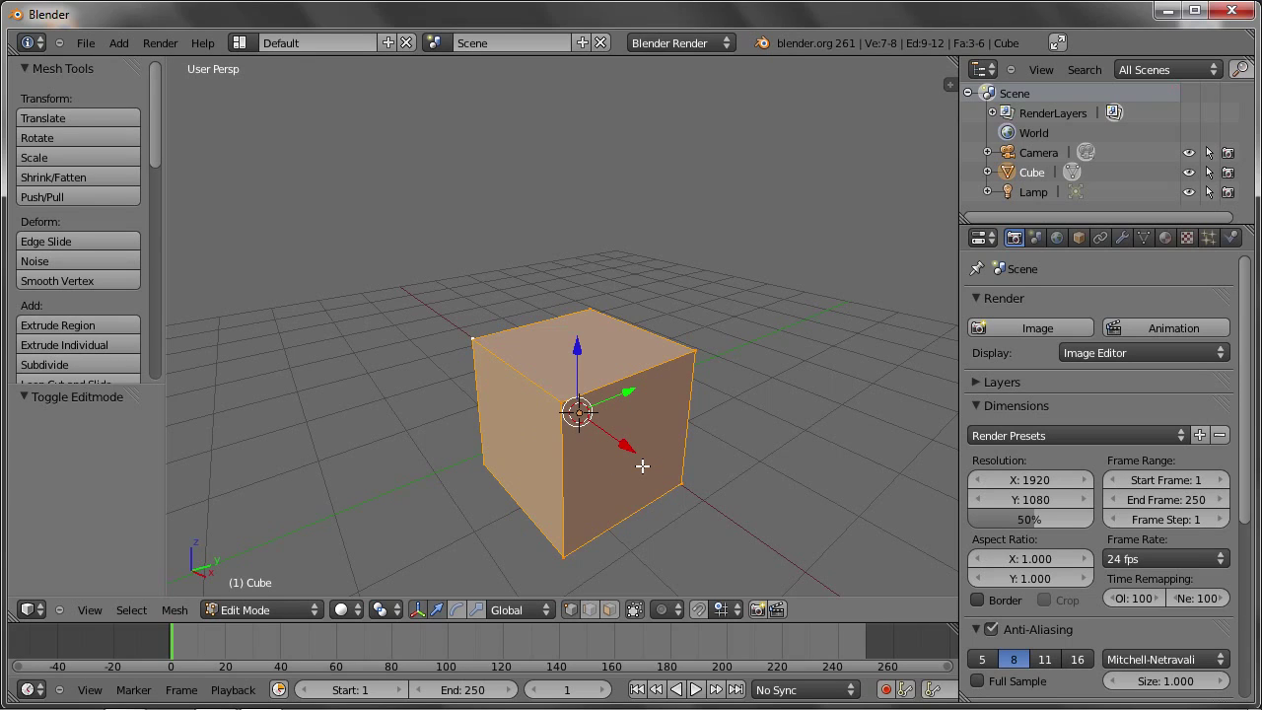
left_click(345, 609)
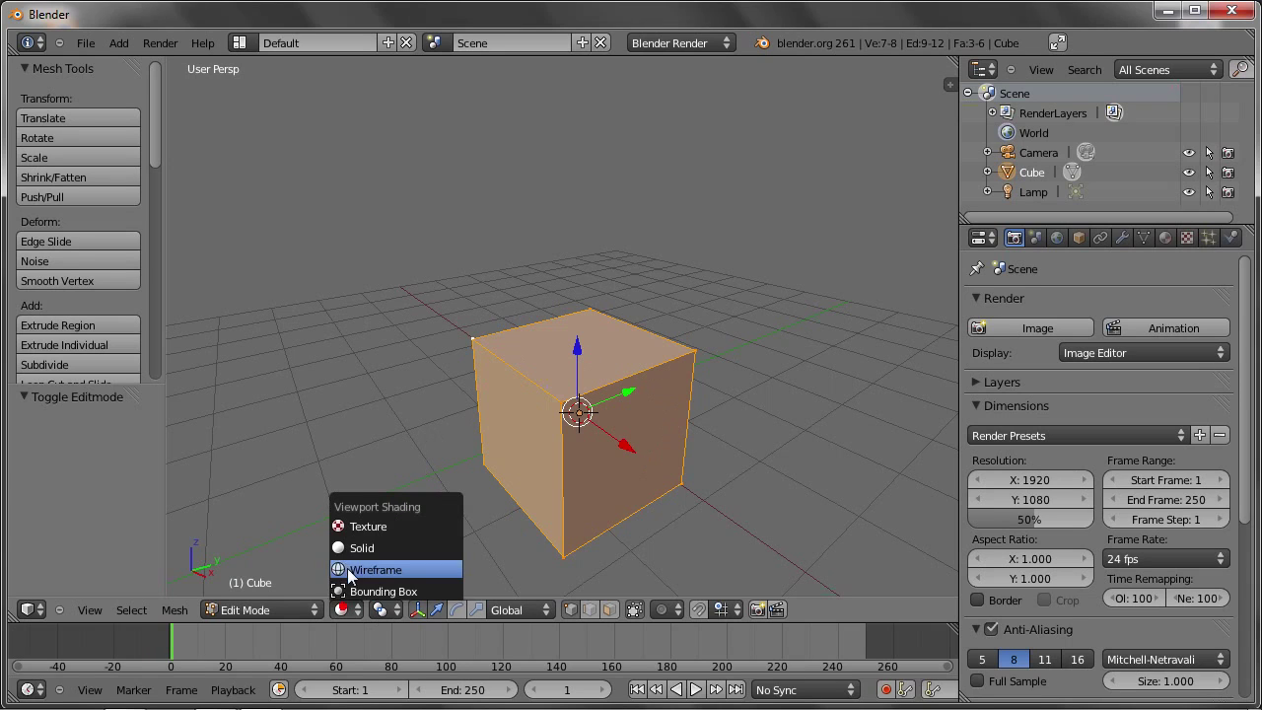
left_click(424, 555)
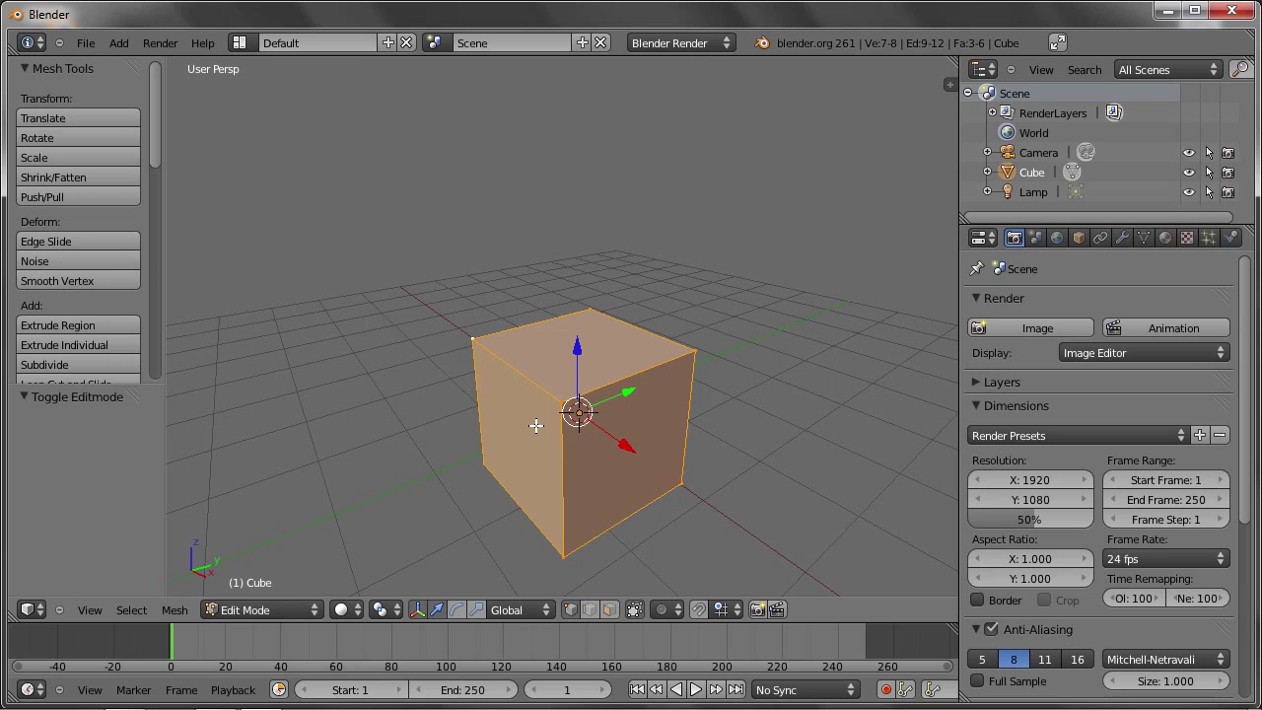
Deselect all, then box-select the entire cube's 8 vertices and 6 faces
key("a")
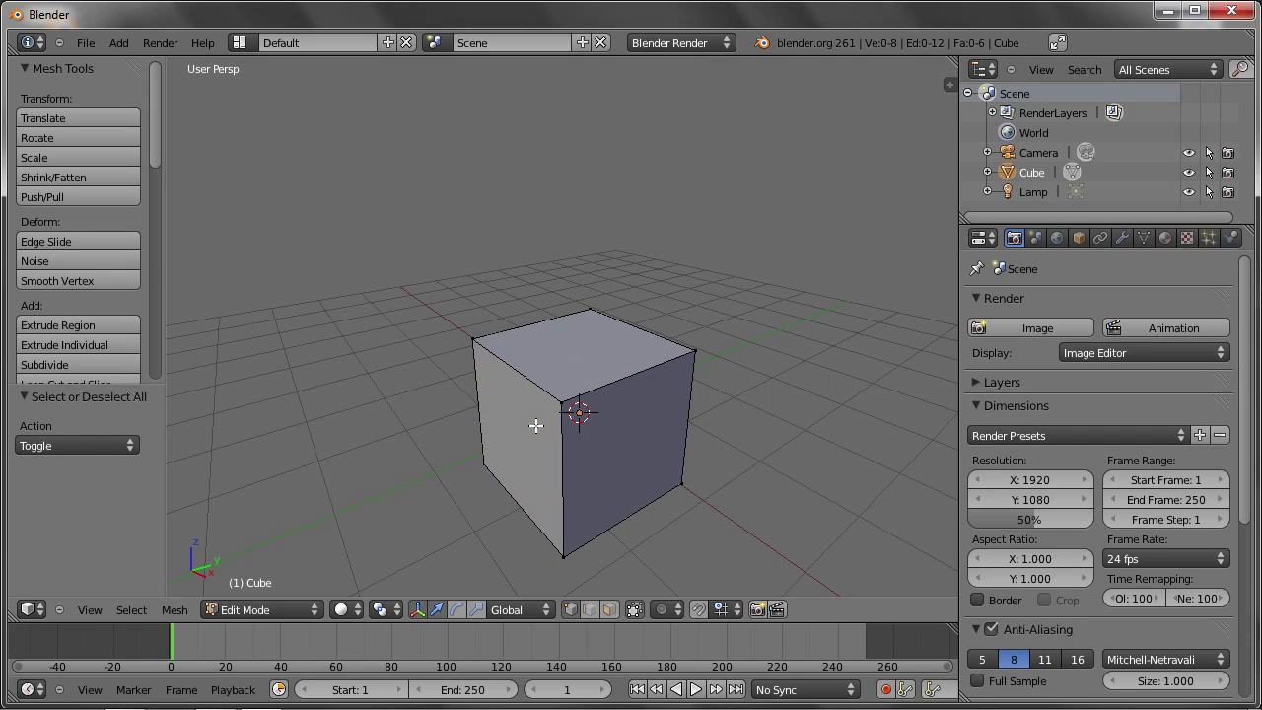
key("b")
left_click_drag(373, 204, 803, 586)
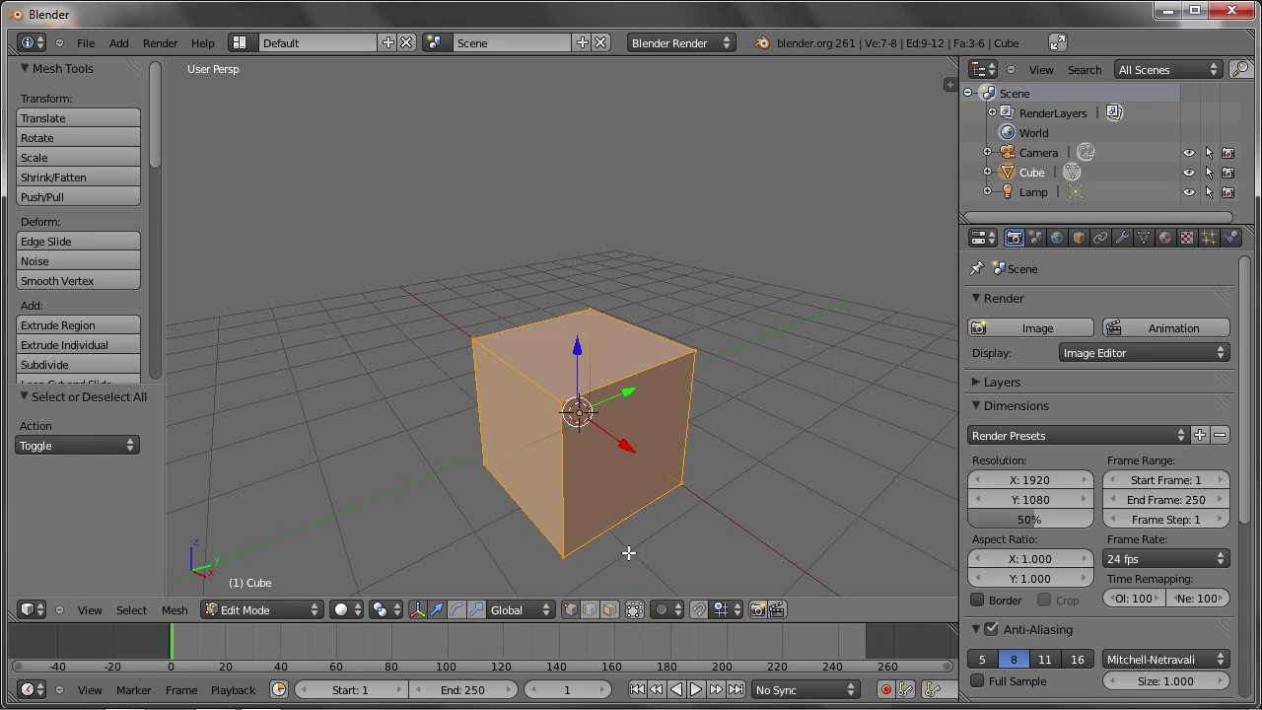
key("a")
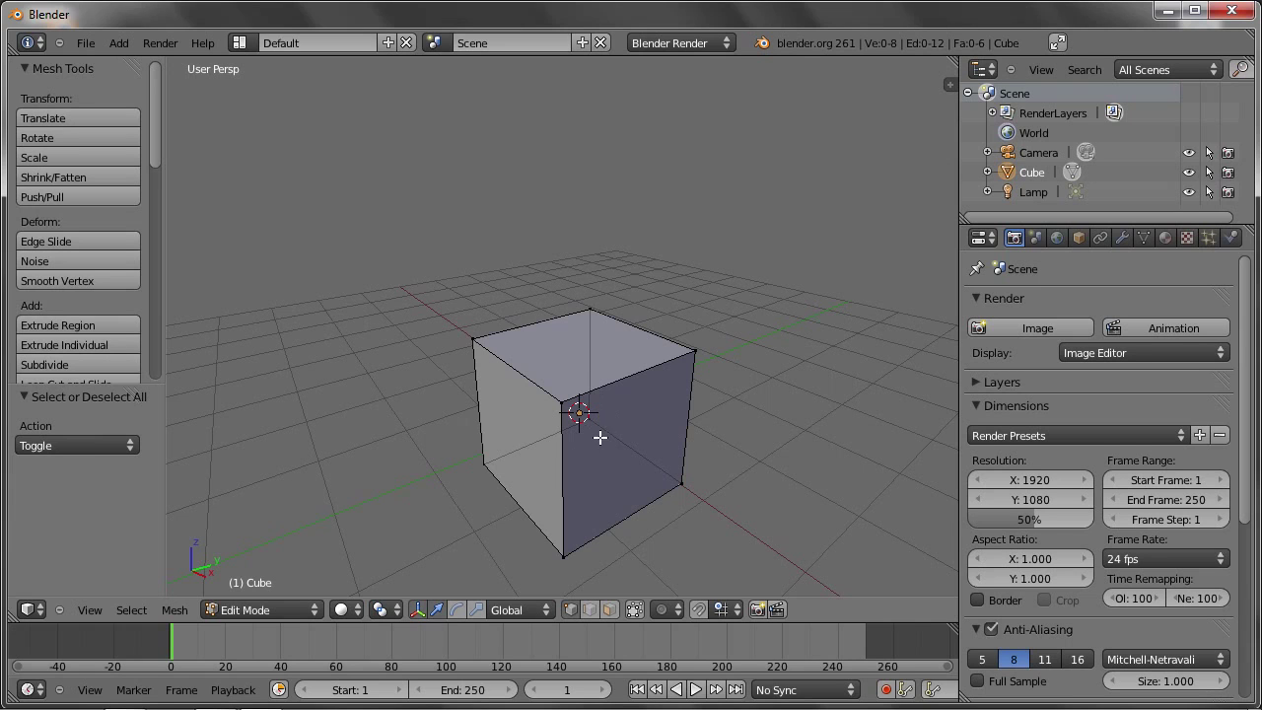
middle_click_drag(628, 462, 615, 451)
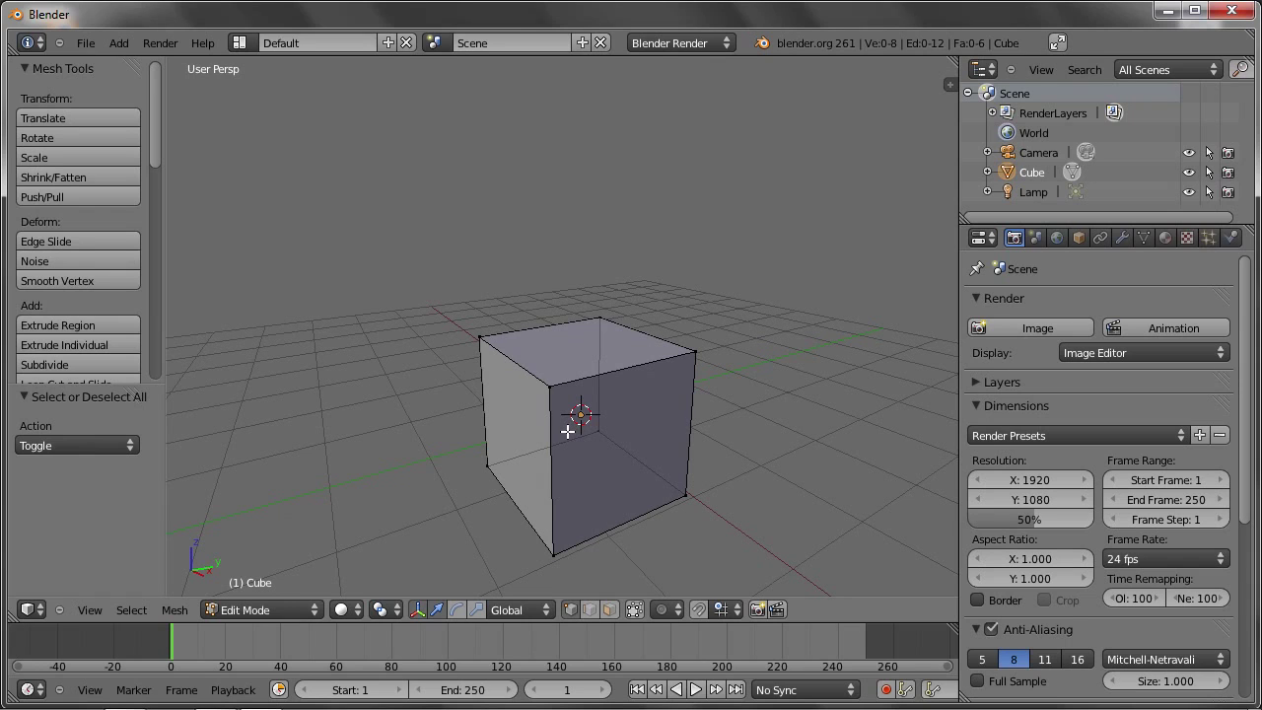
key("b")
left_click_drag(359, 228, 810, 585)
mouse_move(765, 449)
middle_mouse_down()
mouse_move(380, 350)
mouse_move(701, 431)
mouse_move(688, 426)
middle_mouse_up()
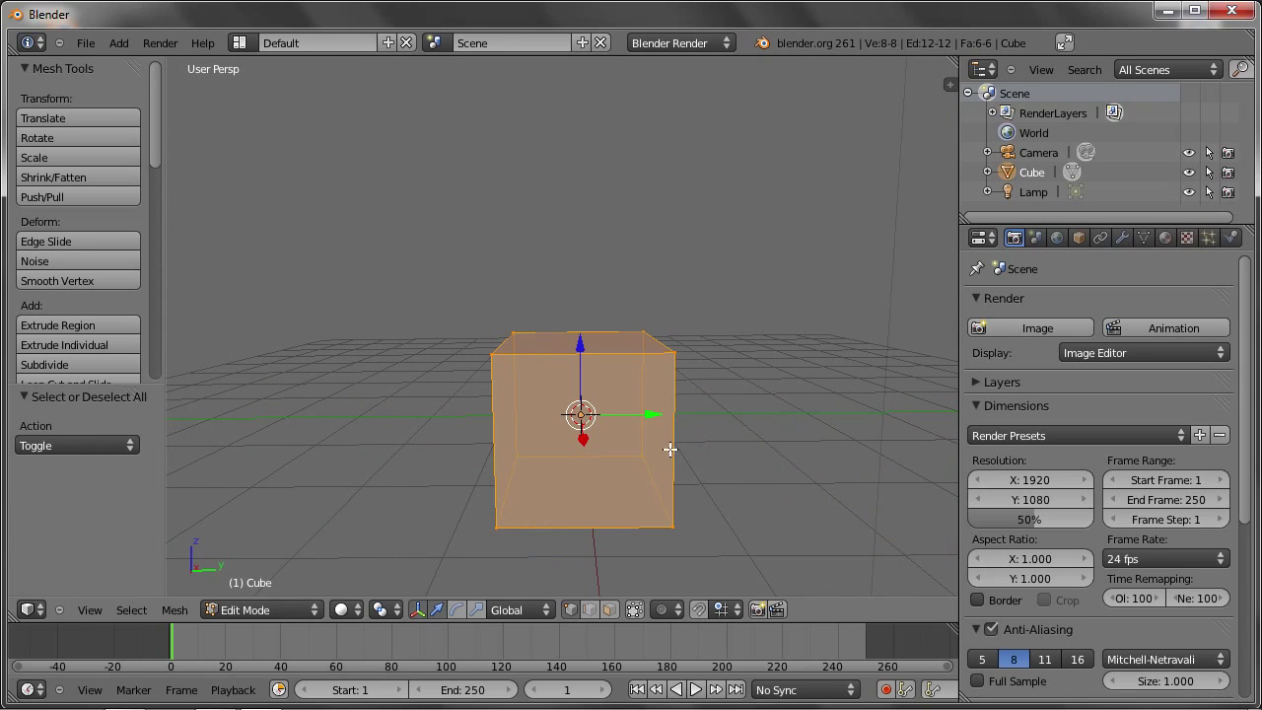
Select the cube's left face and move it outward along Y to widen the box
key("a")
middle_click_drag(552, 404, 545, 391)
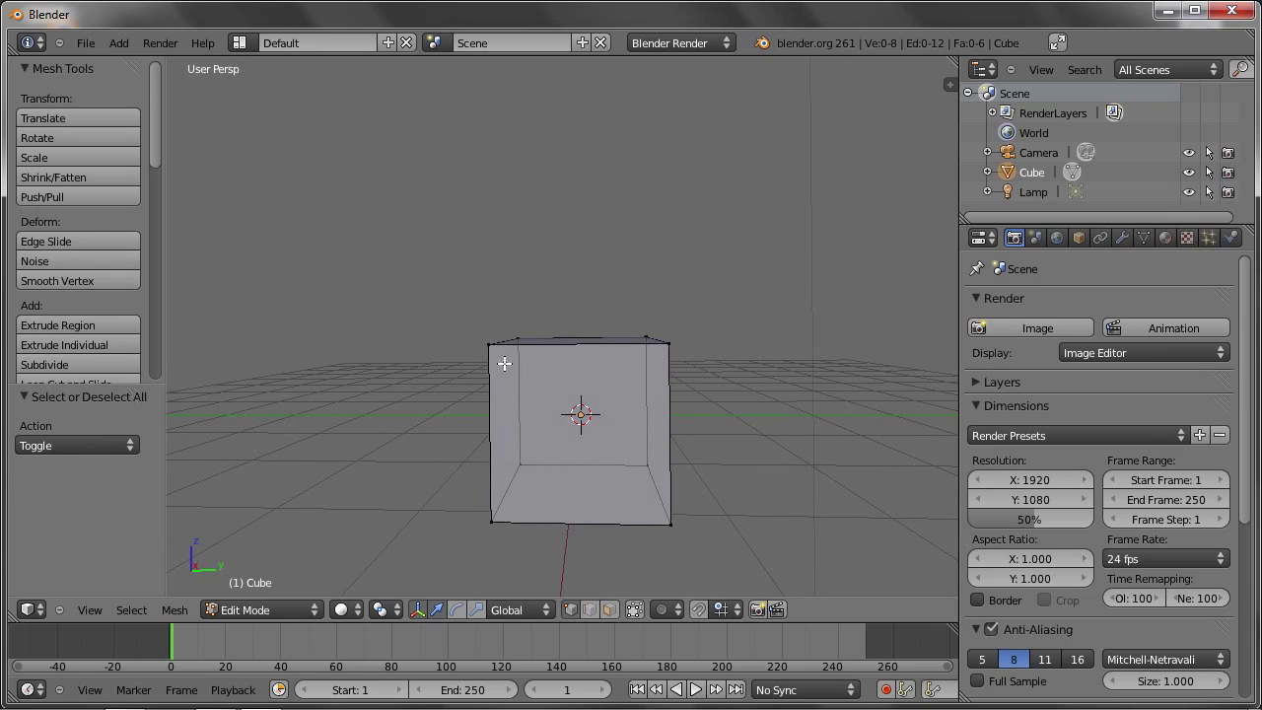
key("b")
left_click_drag(374, 250, 594, 577)
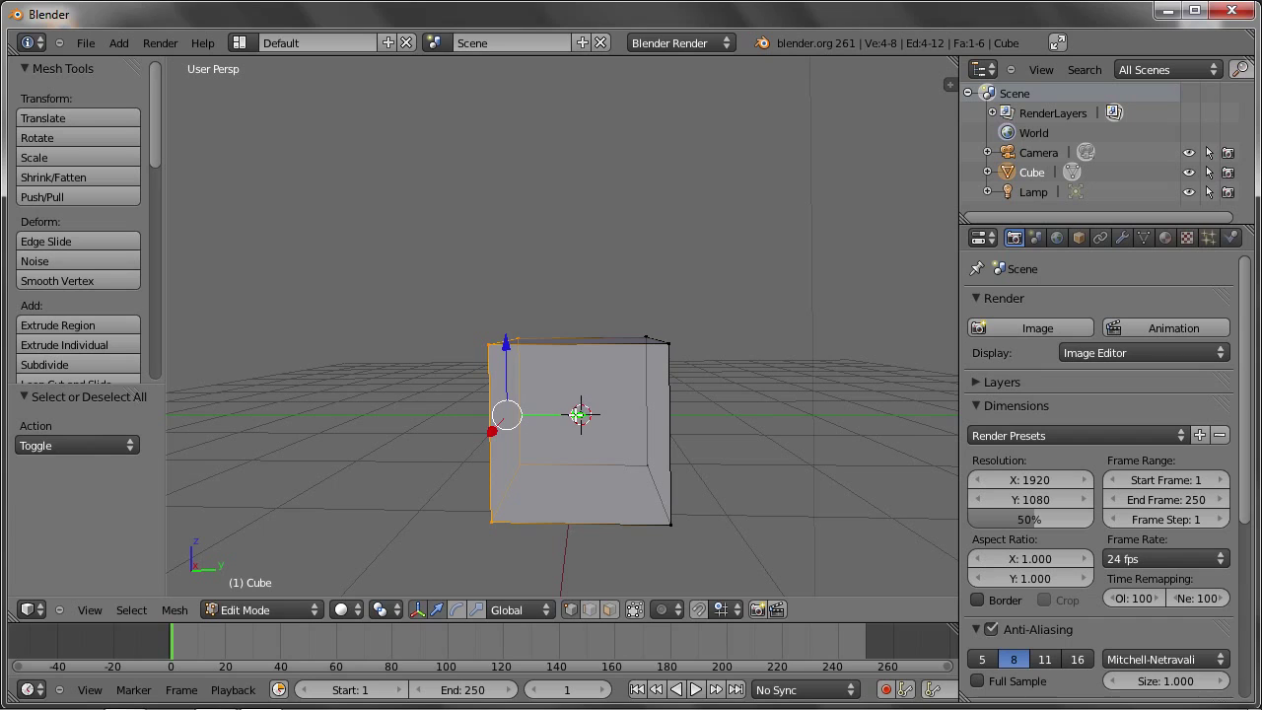
key("g")
key("y")
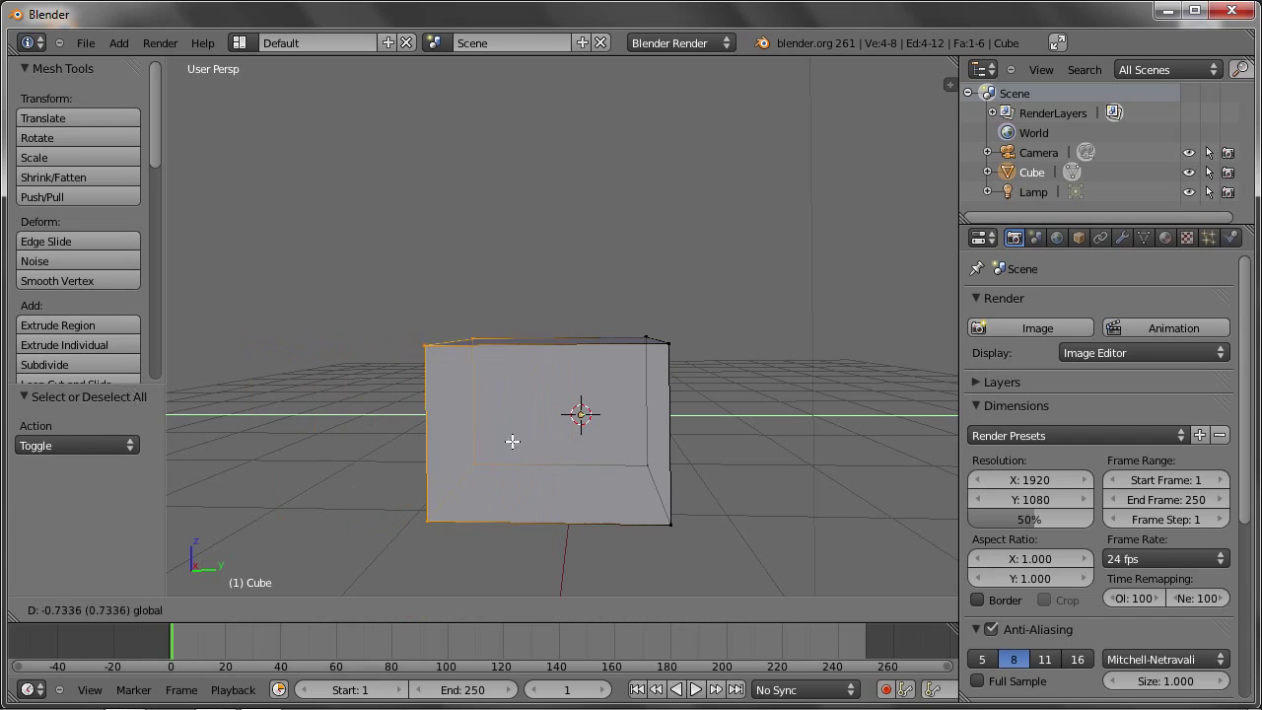
left_click(517, 445)
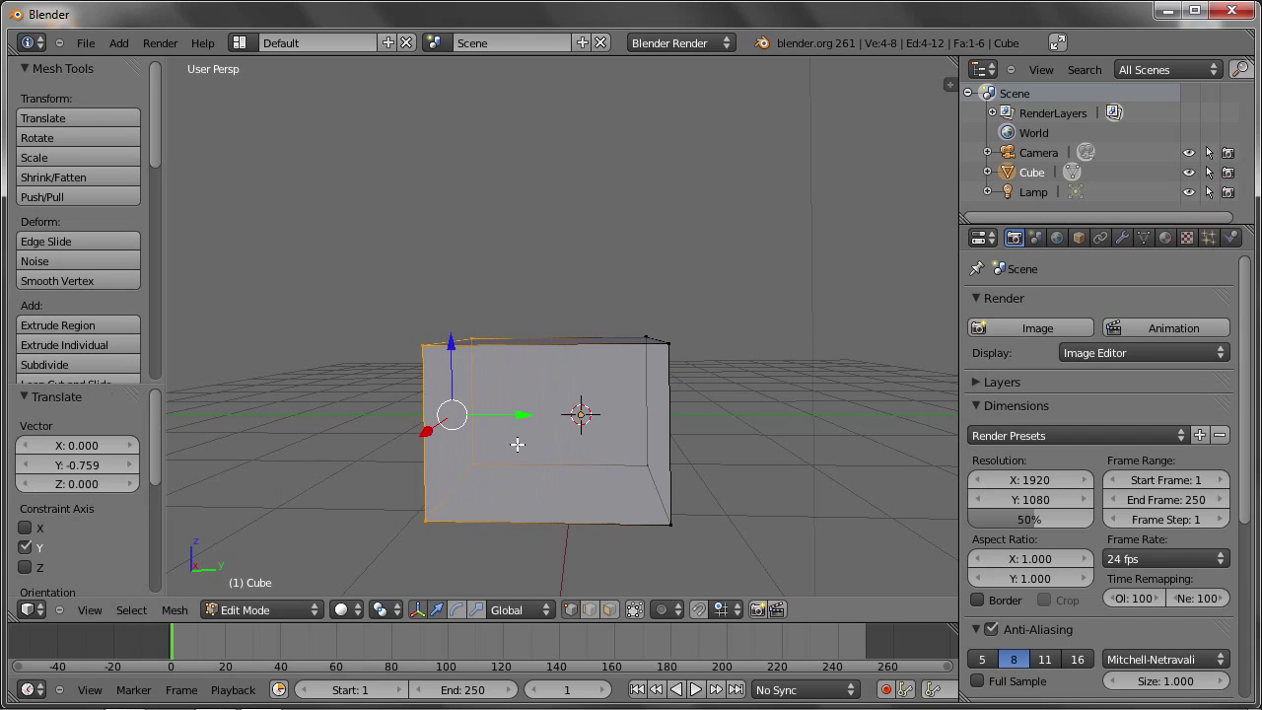
Toggle the visible-only selection limit and box-select the left face again
key("b")
middle_click_drag(379, 306, 519, 547)
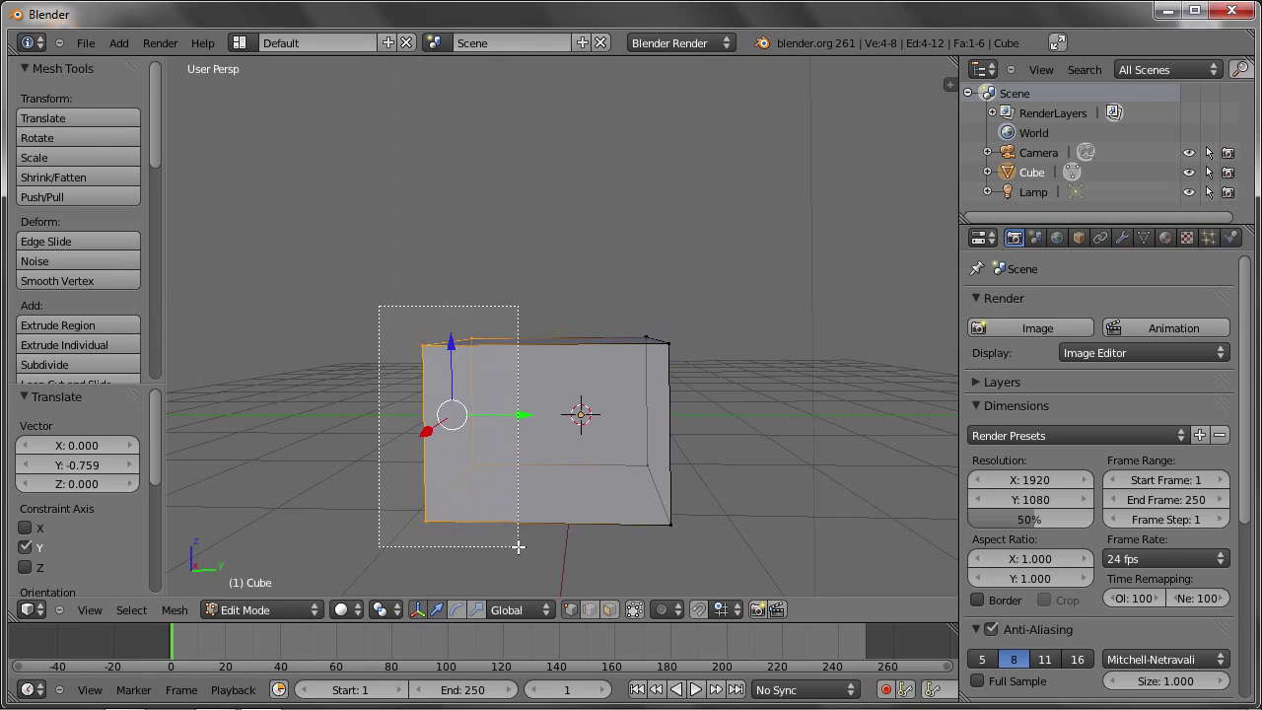
left_click(634, 609)
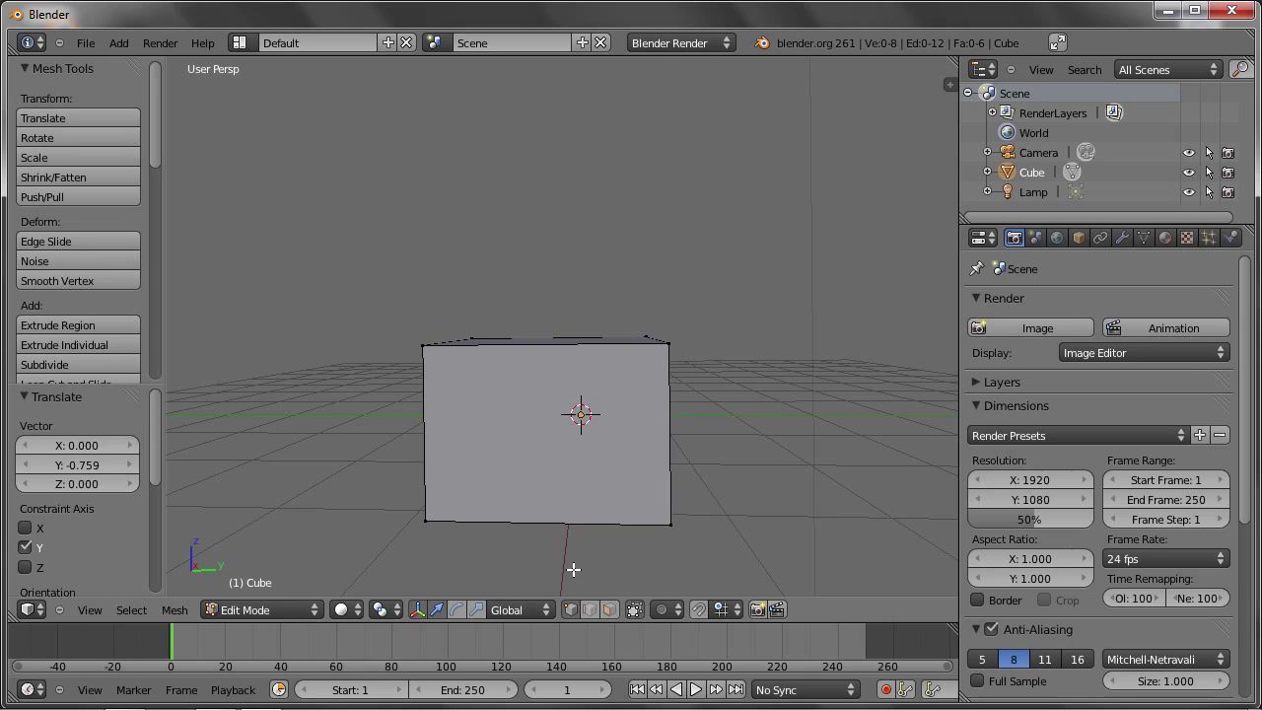
key("a")
middle_click_drag(484, 484, 487, 493)
key("a")
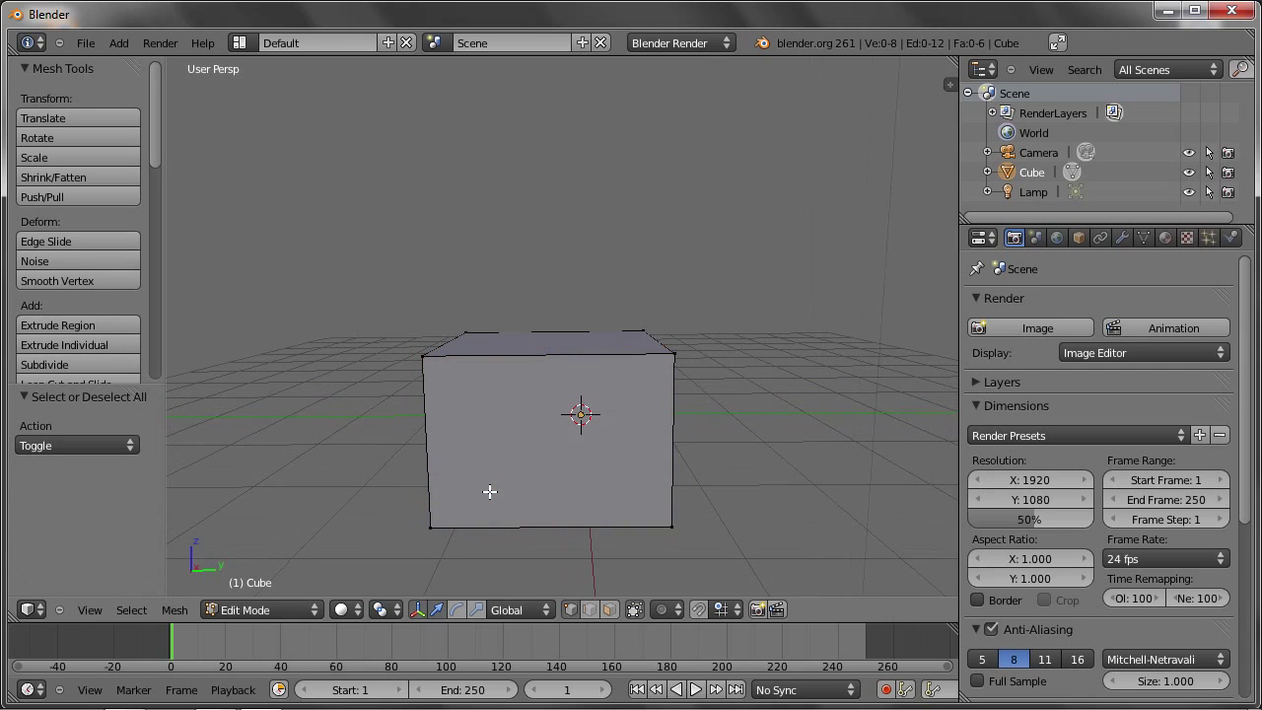
key("b")
left_click_drag(321, 253, 535, 577)
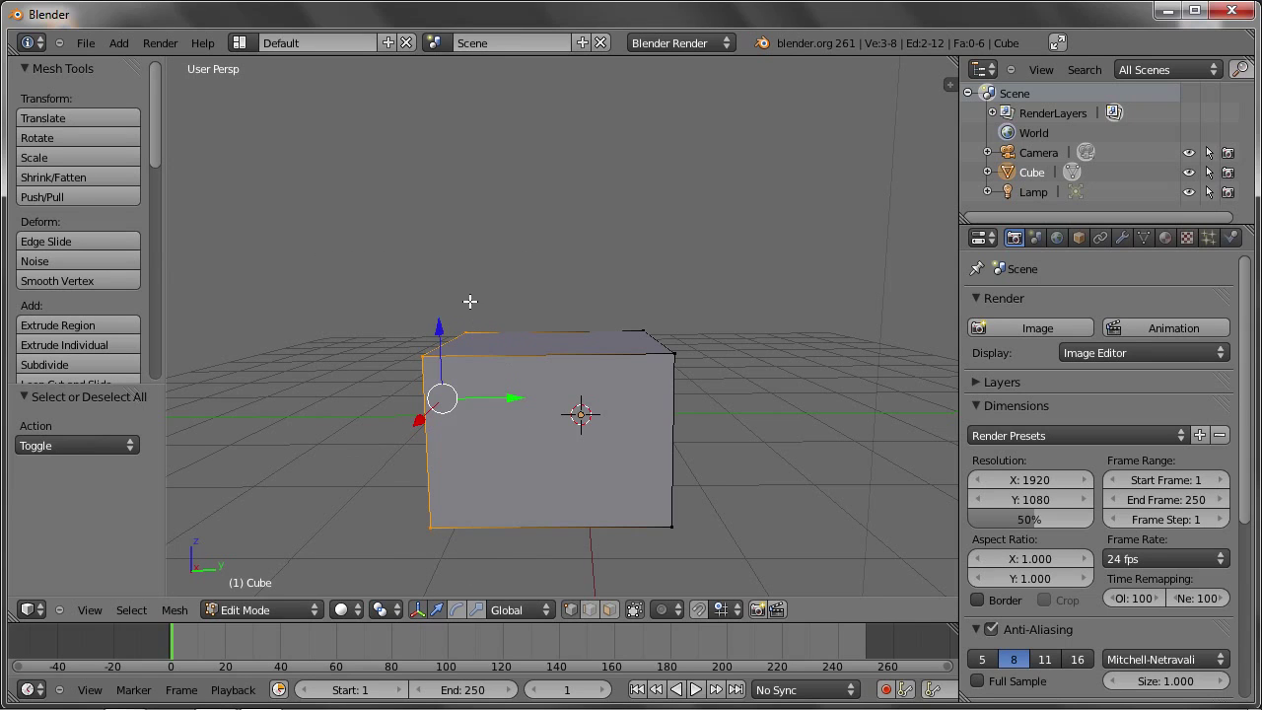
mouse_move(401, 369)
middle_mouse_down()
mouse_move(380, 379)
mouse_move(479, 376)
middle_mouse_up()
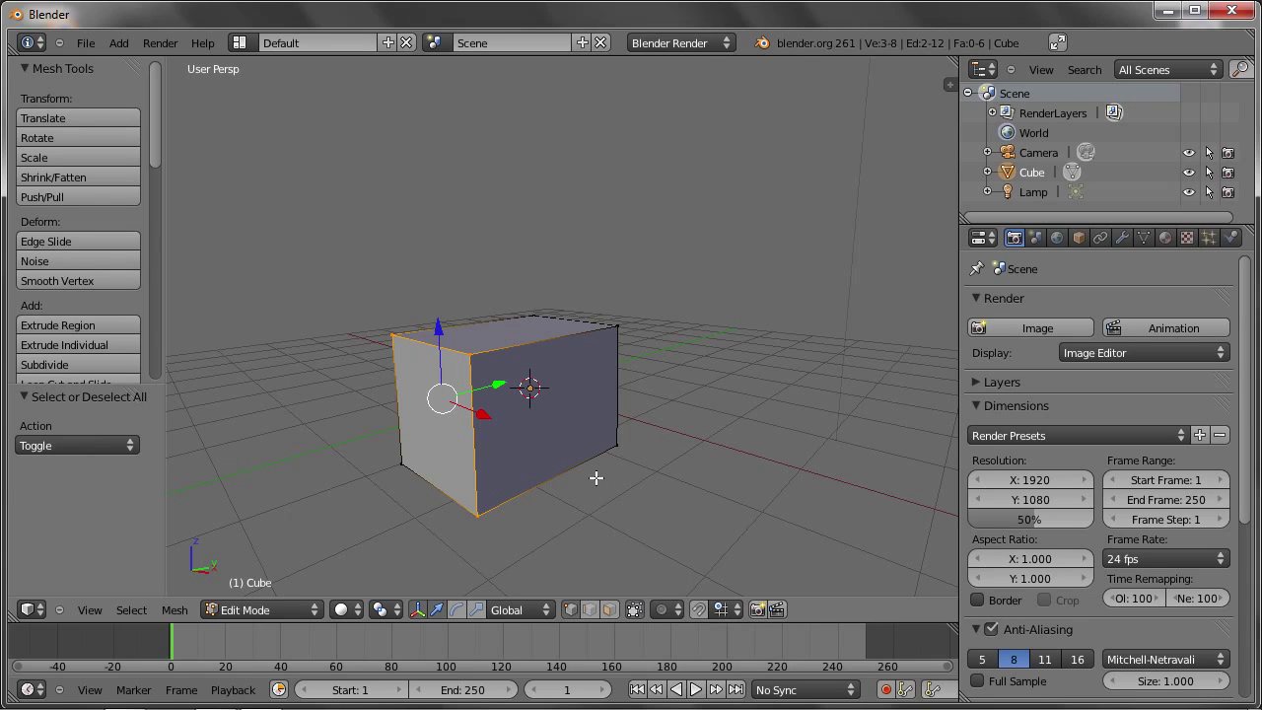
Try the Bounding Box and Wireframe viewport shading options
left_click(352, 610)
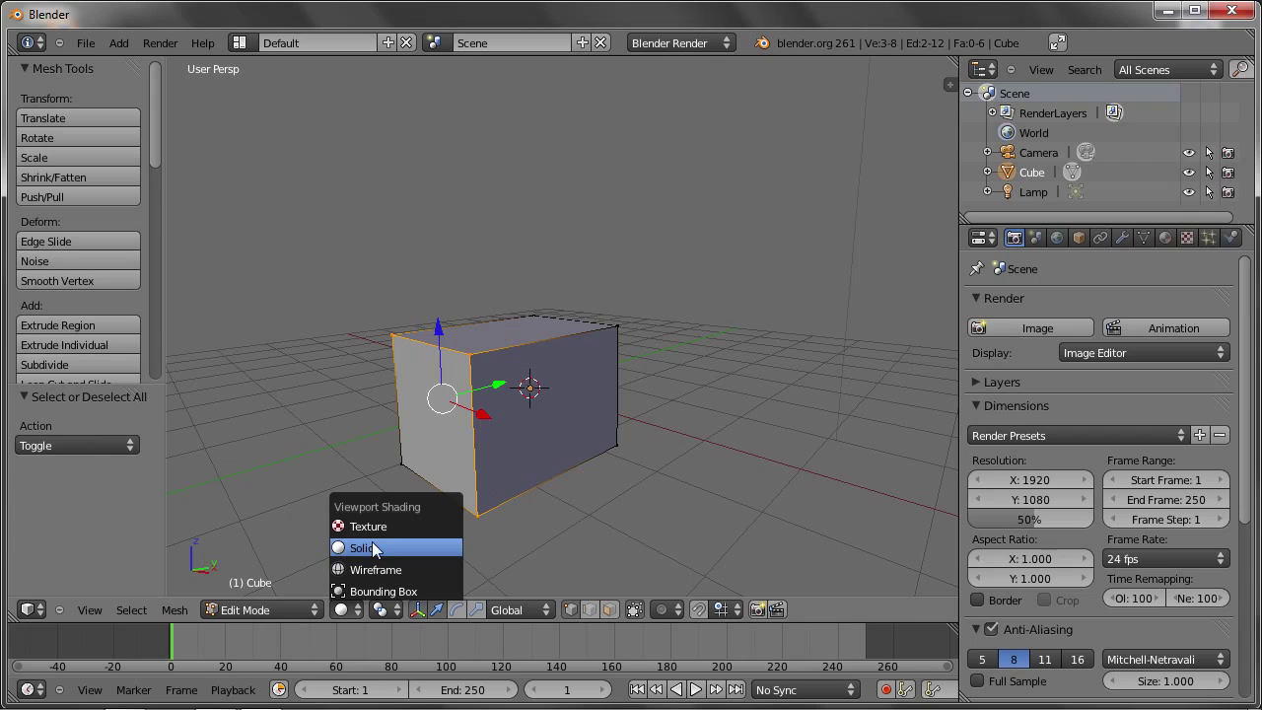
left_click(381, 591)
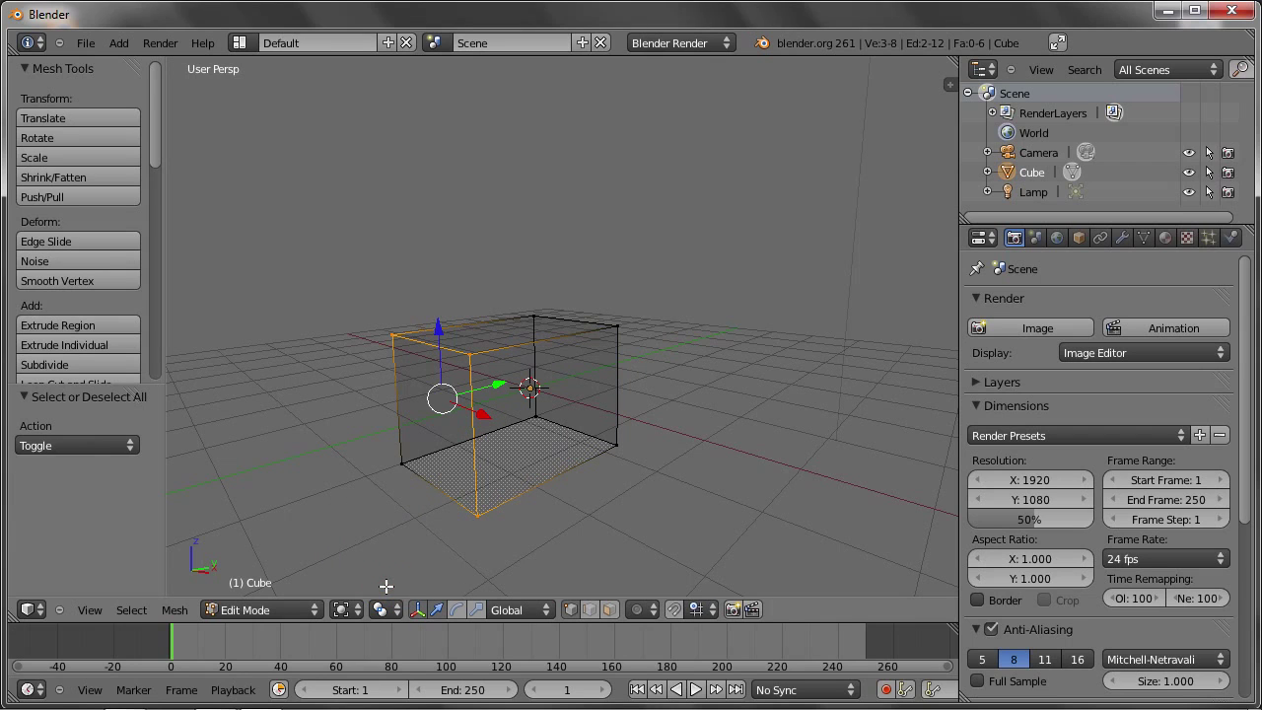
left_click(345, 609)
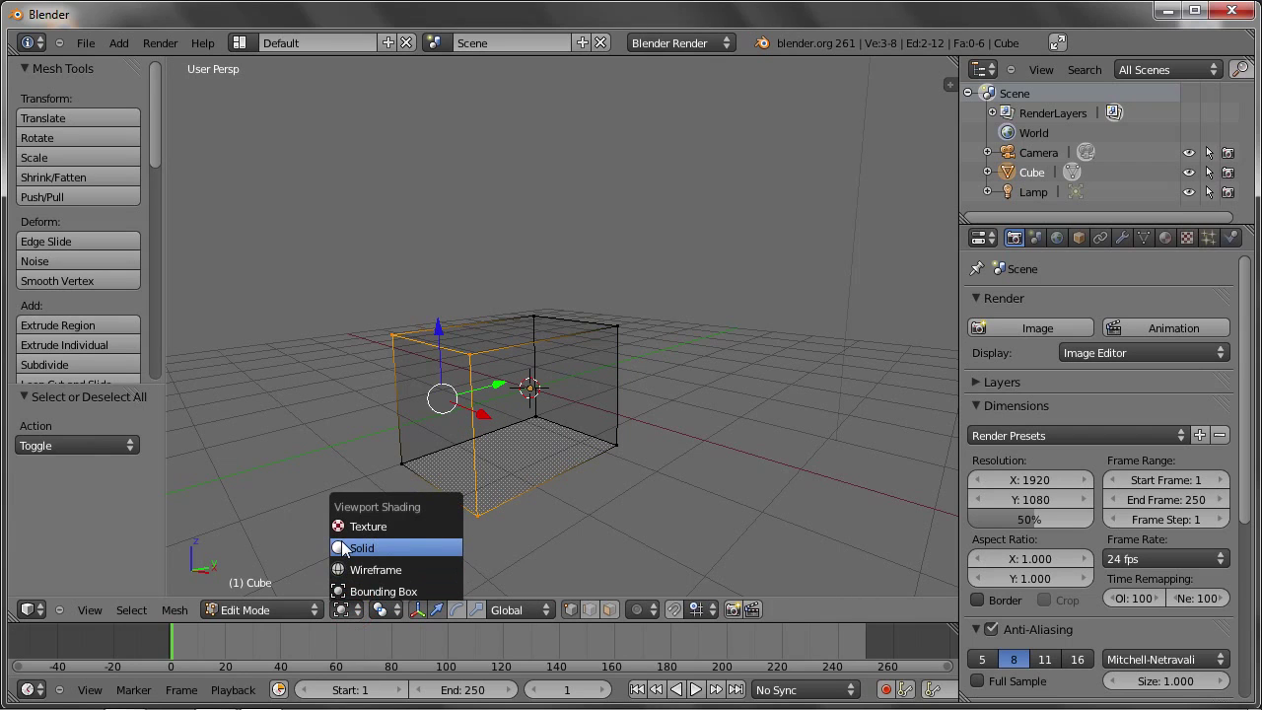
left_click(377, 568)
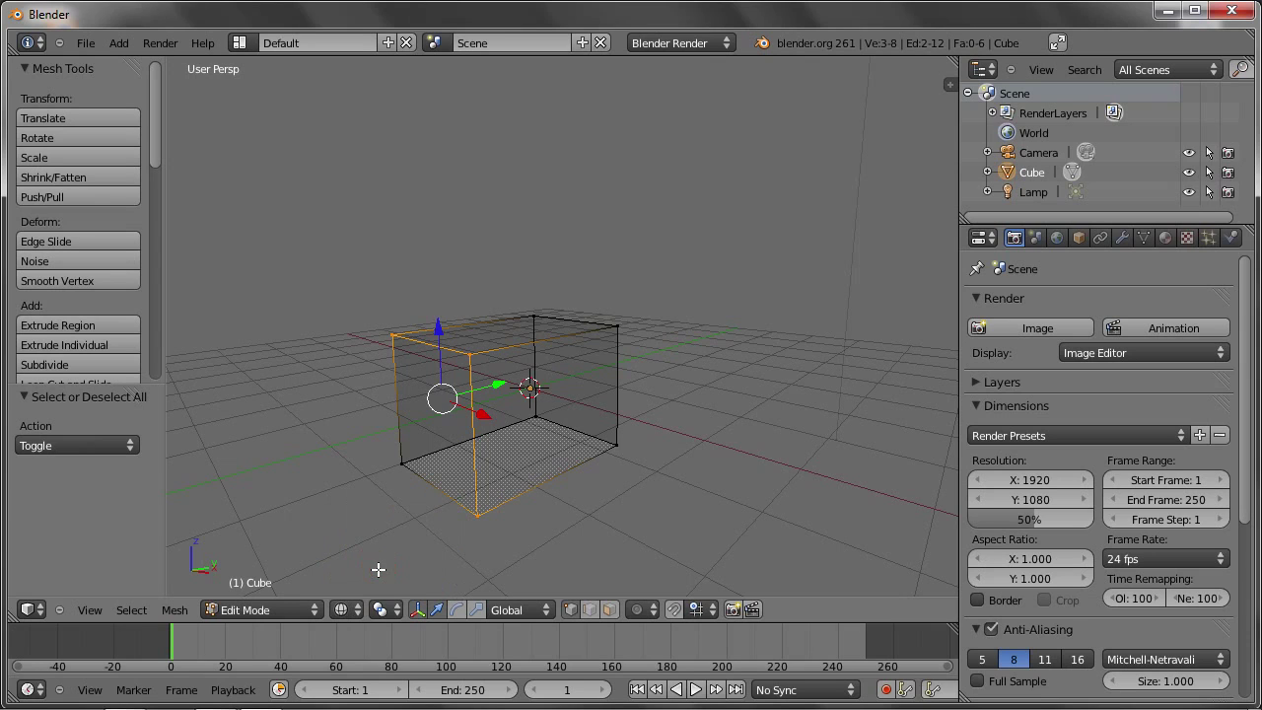
left_click(345, 609)
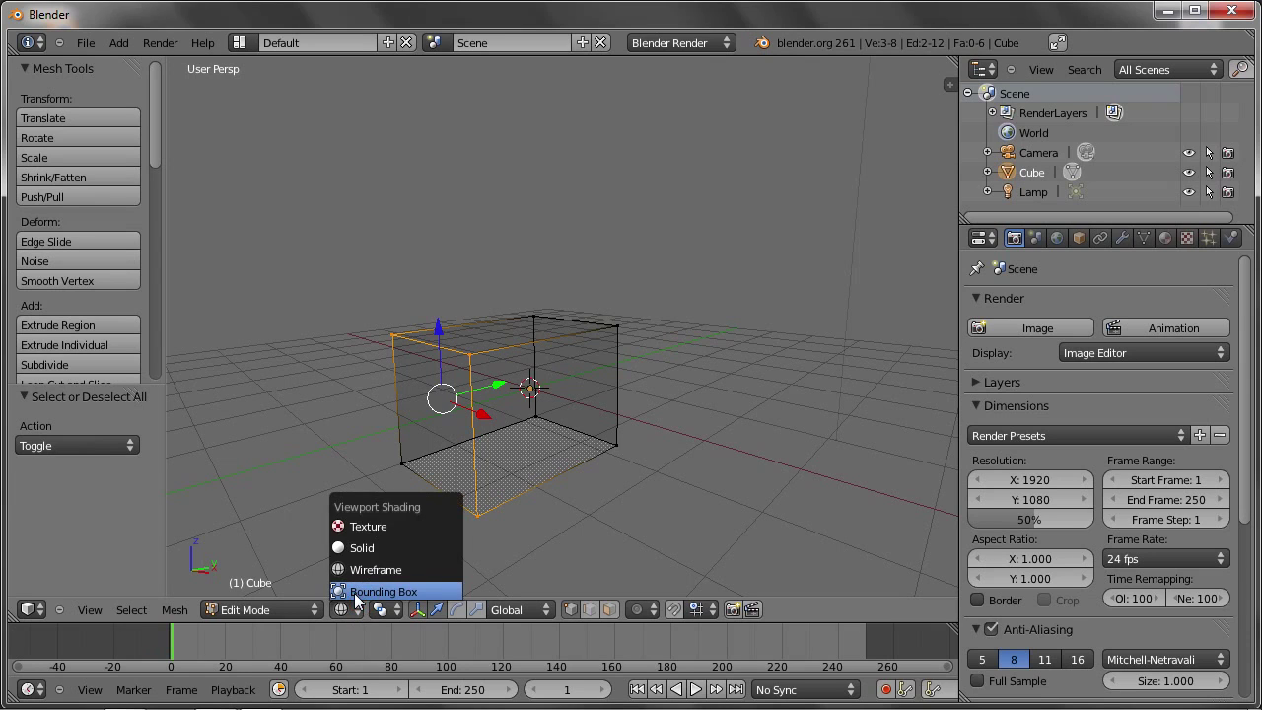
left_click(355, 582)
left_click(342, 609)
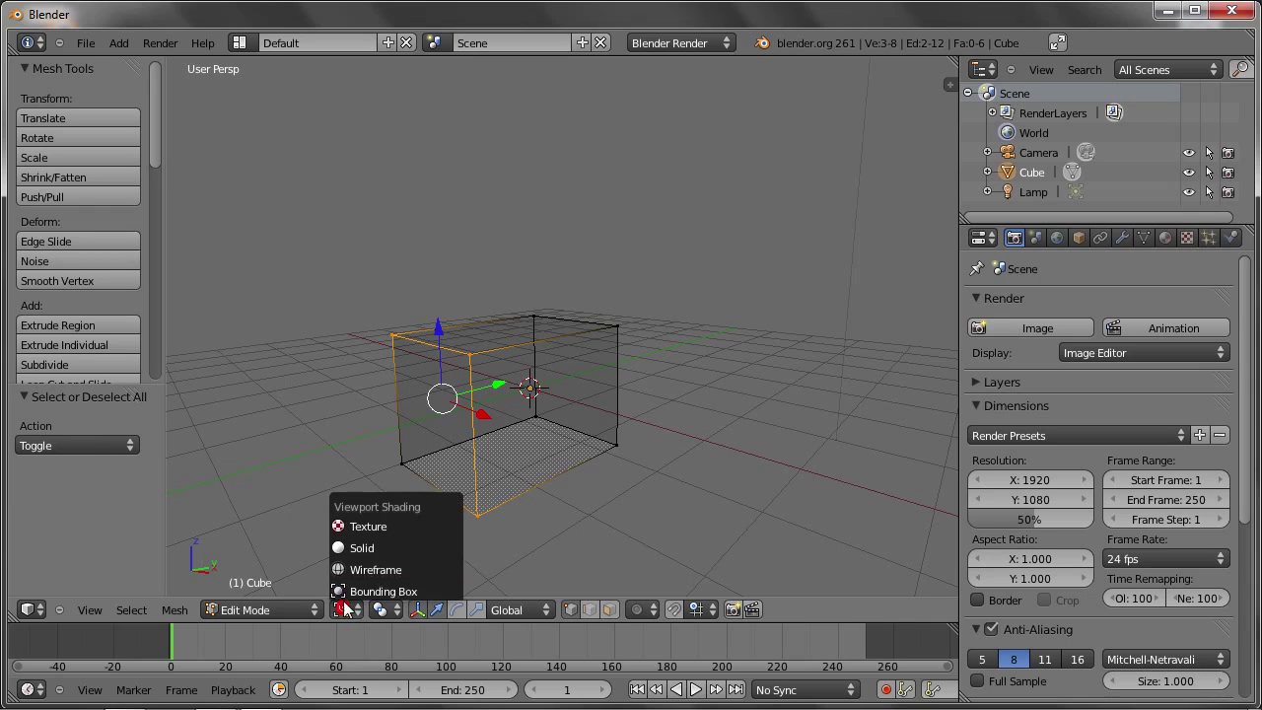
Switch to Object Mode with Wireframe shading and place the 3D cursor at the cube's lower-left corner
left_click(246, 611)
left_click(229, 591)
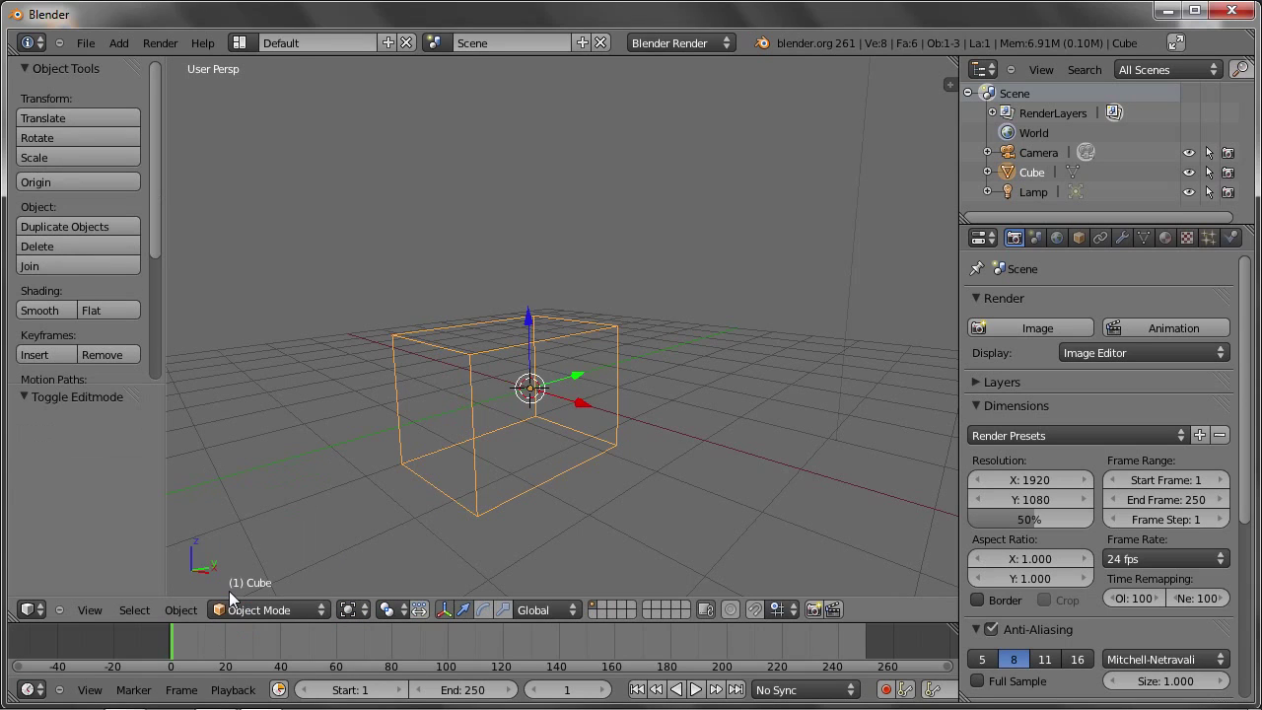
left_click(353, 610)
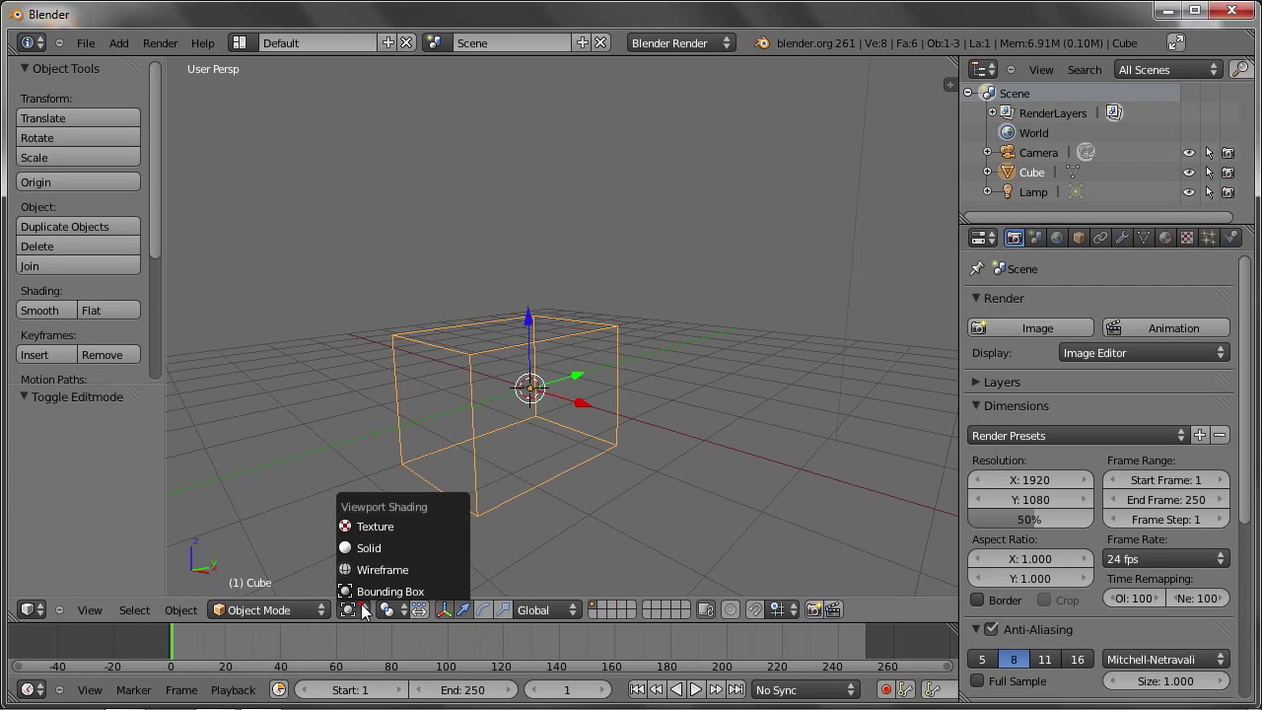
left_click(360, 589)
left_click(353, 609)
left_click(344, 568)
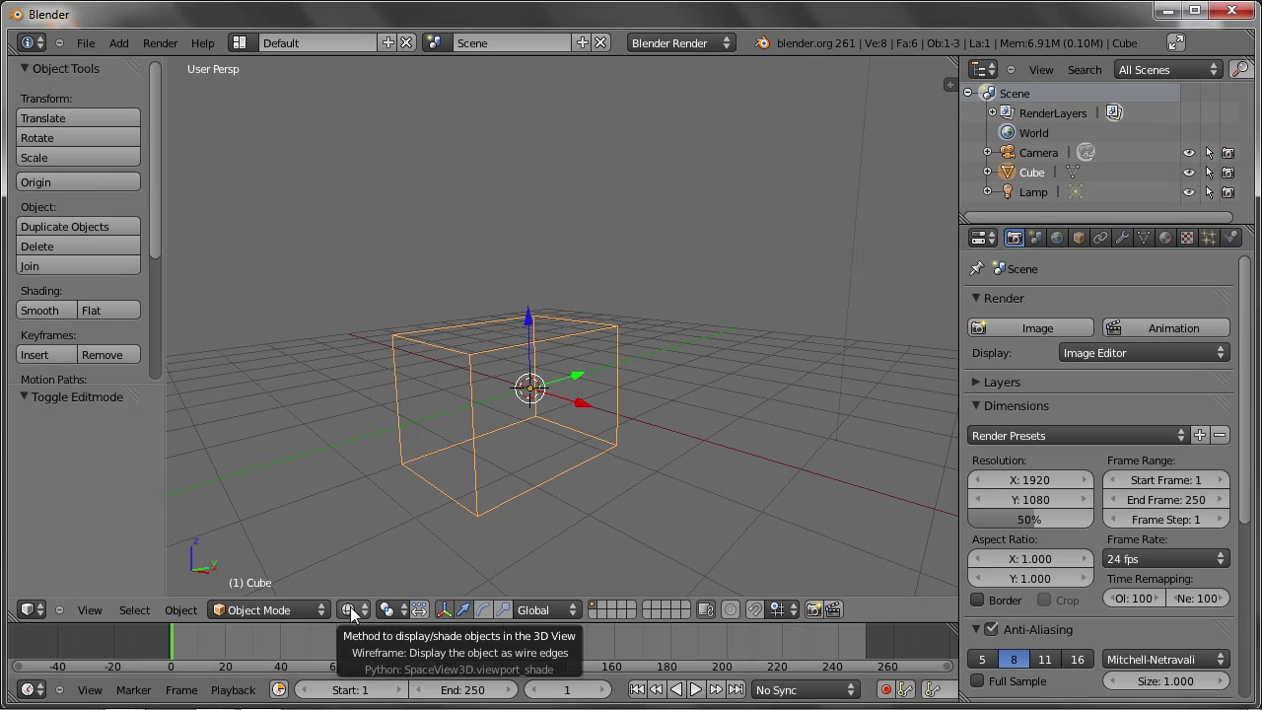
left_click(418, 488)
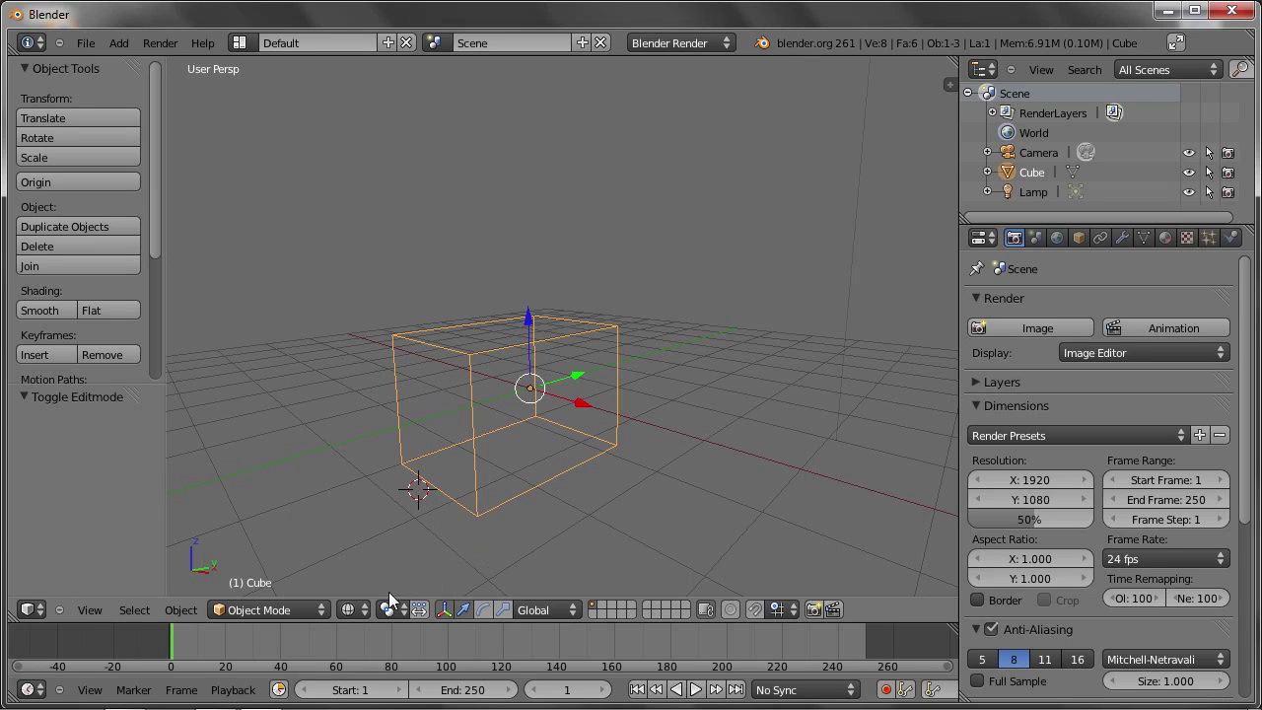
In Edit Mode, shift one top vertex along Y and raise it to Z 1.565
key("Tab")
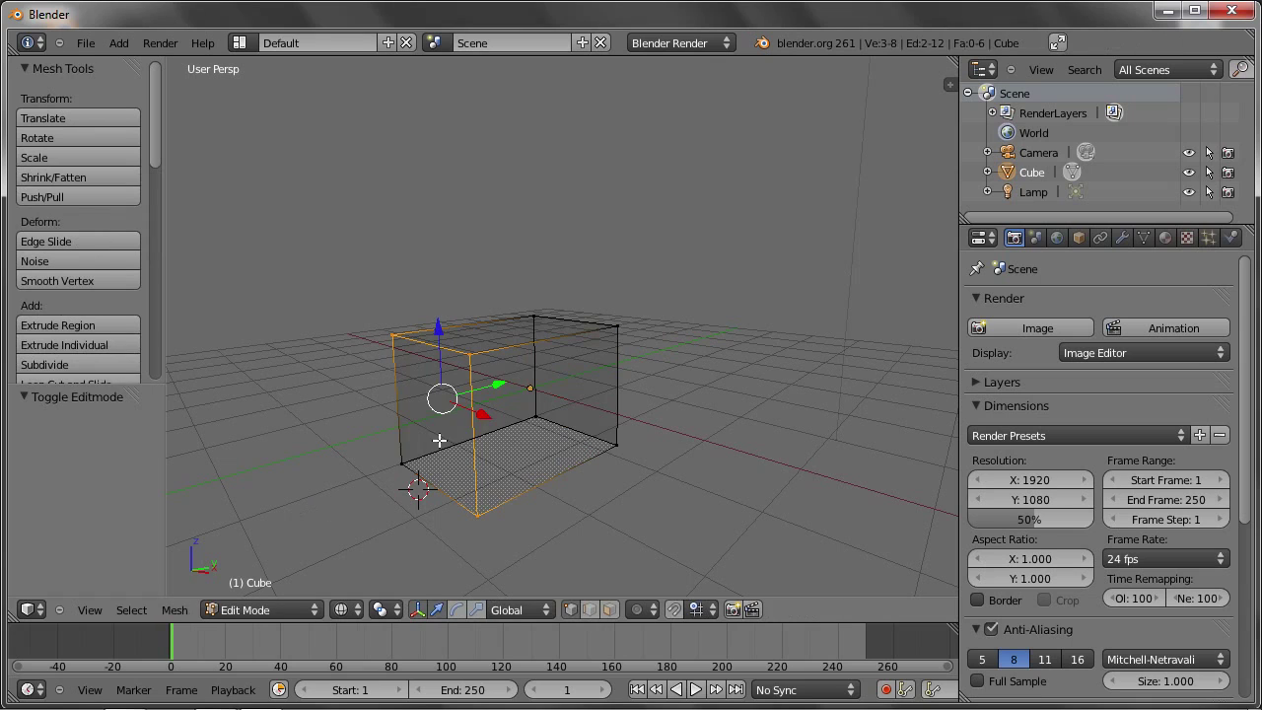
right_click(519, 306)
key("g")
key("y")
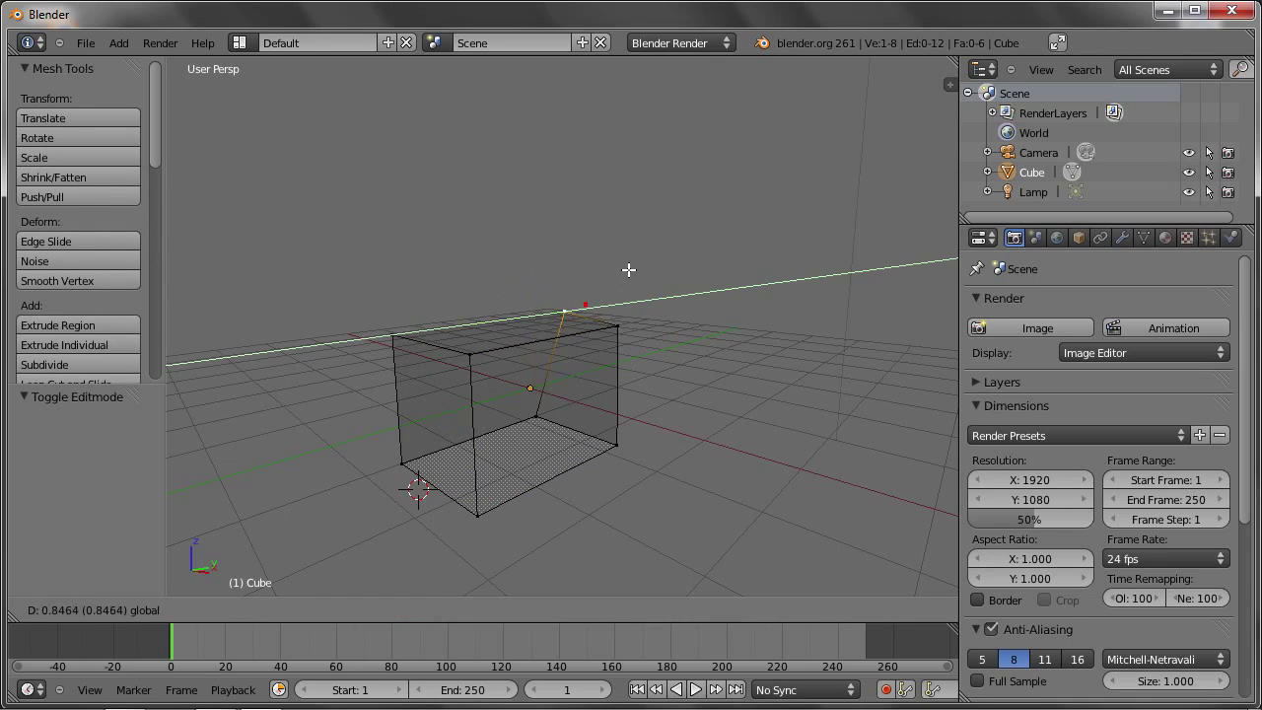
left_click(612, 263)
key("g")
key("z")
left_click(570, 183)
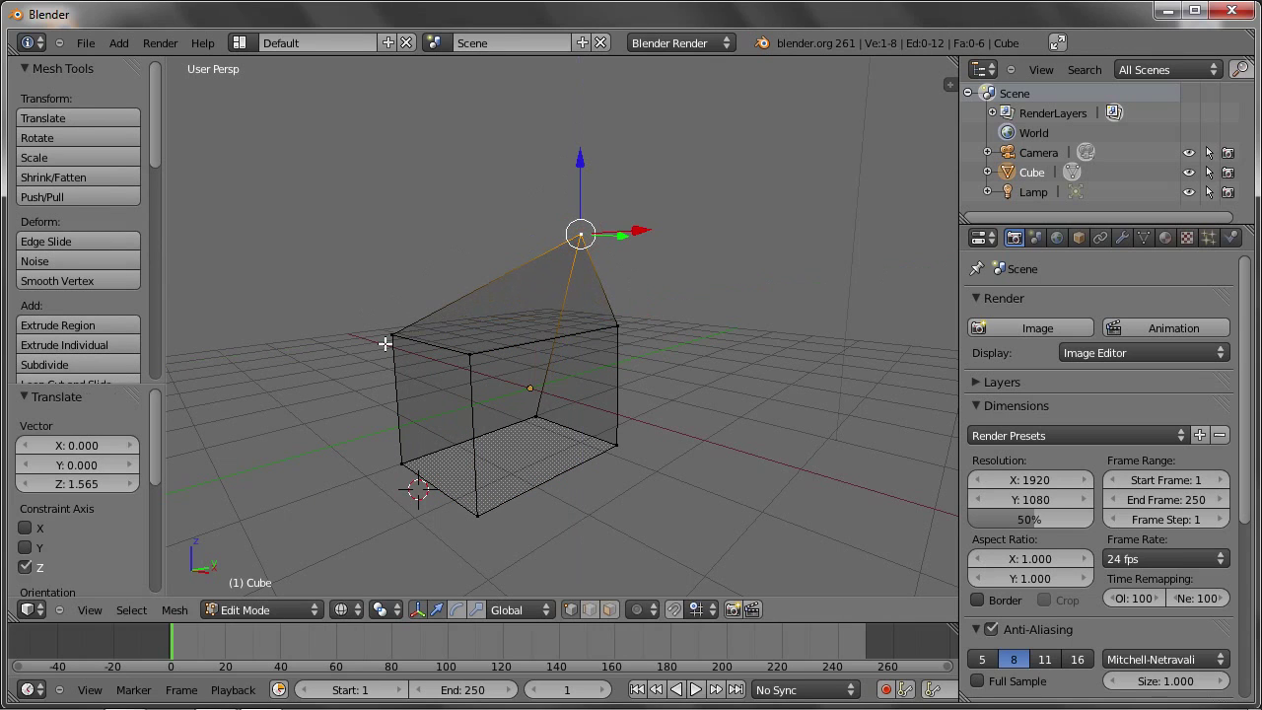
Shift the front-left top vertex 0.510 along Y and raise it along Z
right_click(390, 336)
key("g")
key("y")
left_click(484, 324)
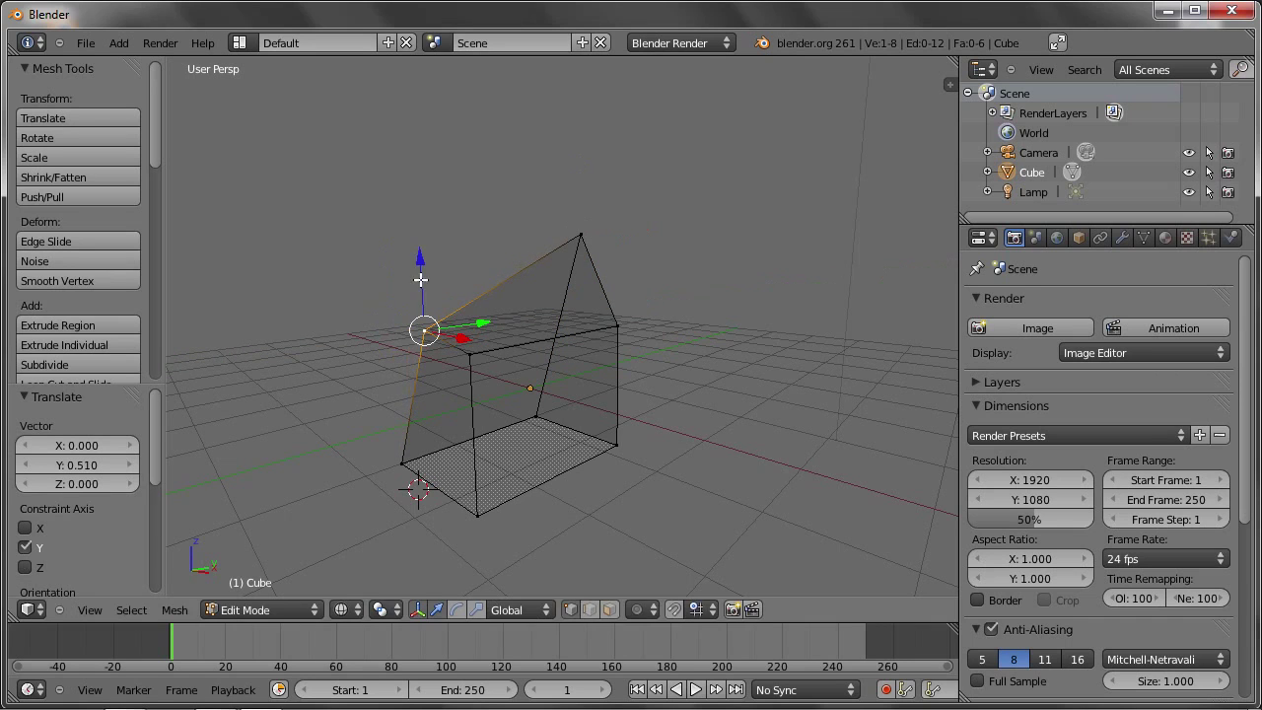
key("g")
key("z")
left_click(423, 298)
Check the peaked shape in Object Mode, toggling Bounding Box and Wireframe shading, then return to Edit Mode
key("Tab")
left_click(353, 612)
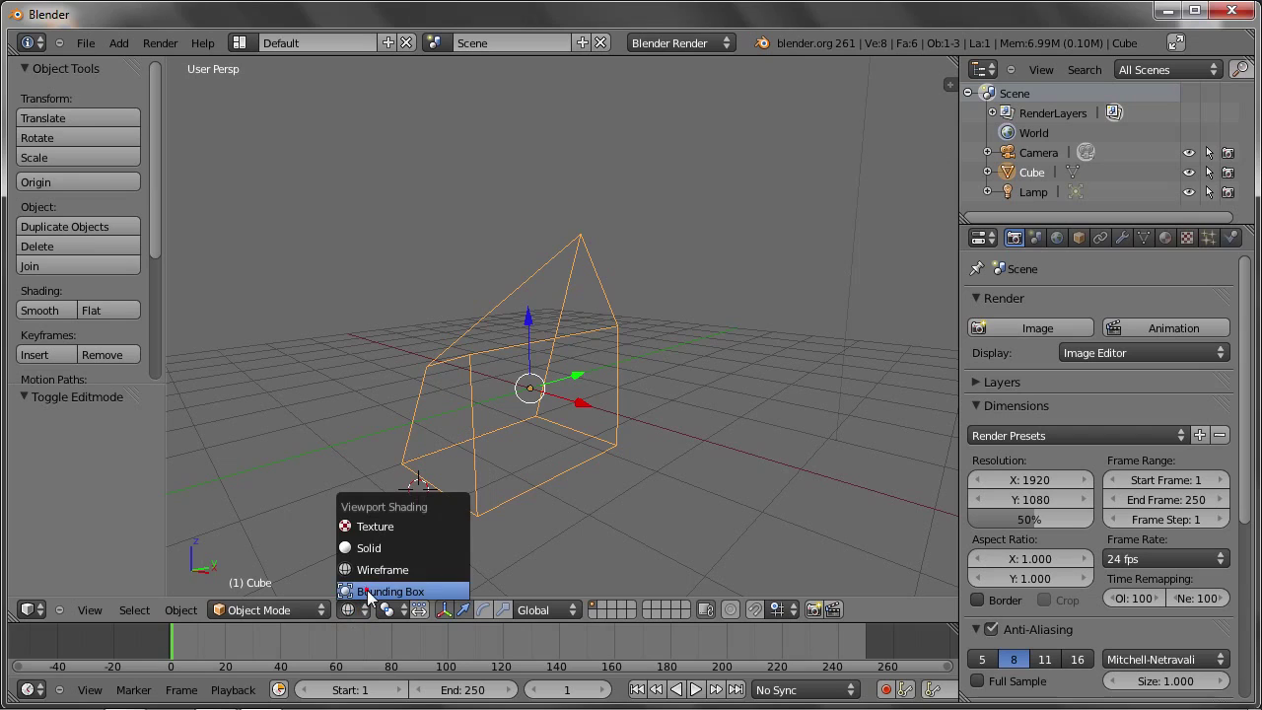
left_click(379, 590)
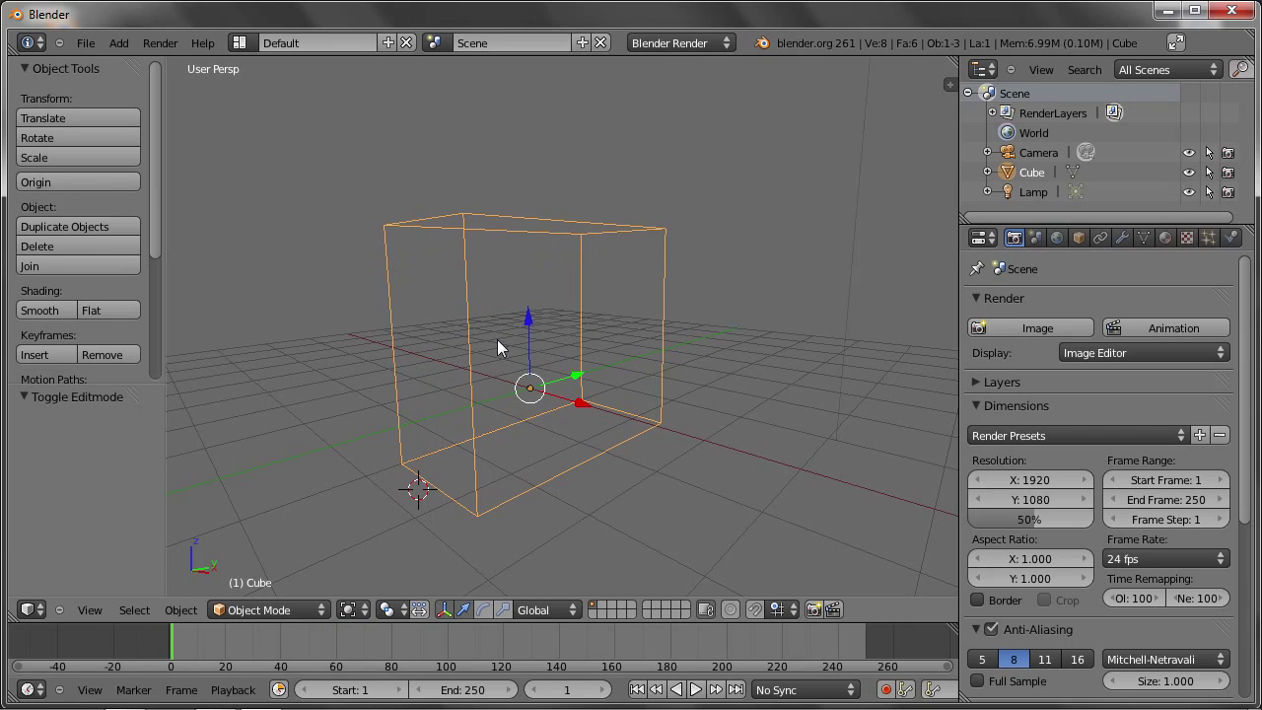
left_click(351, 609)
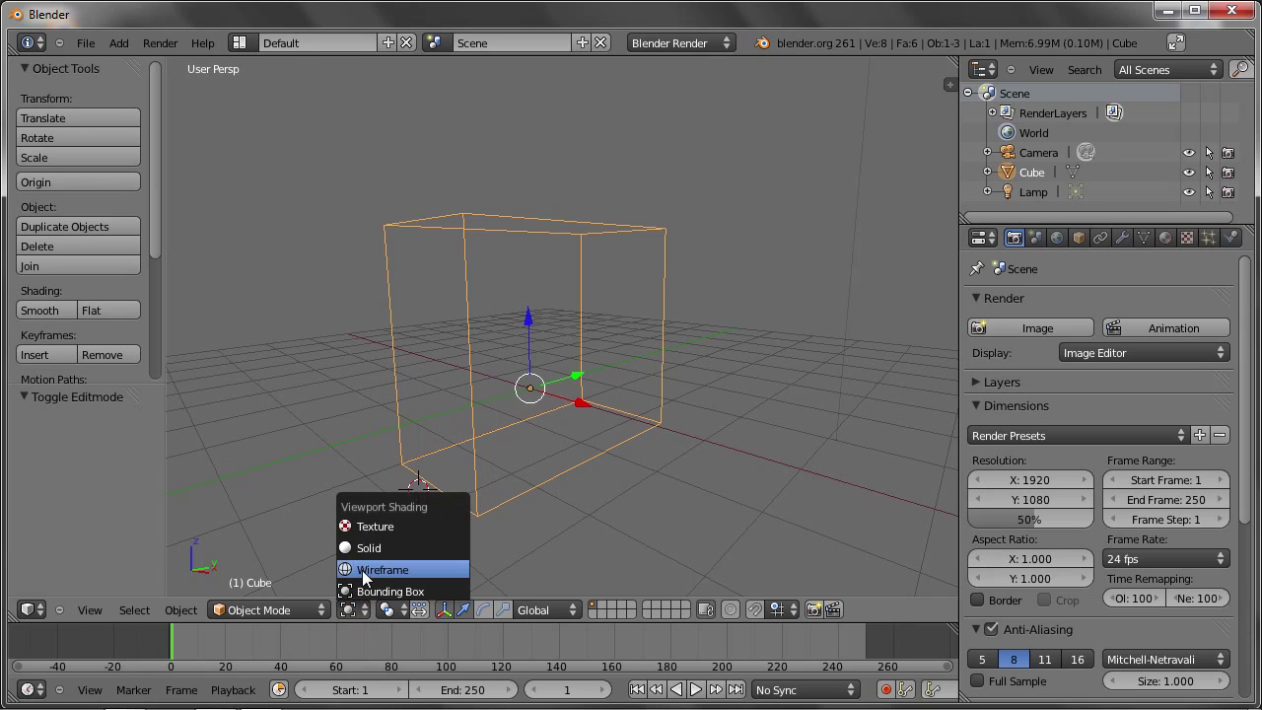
left_click(362, 572)
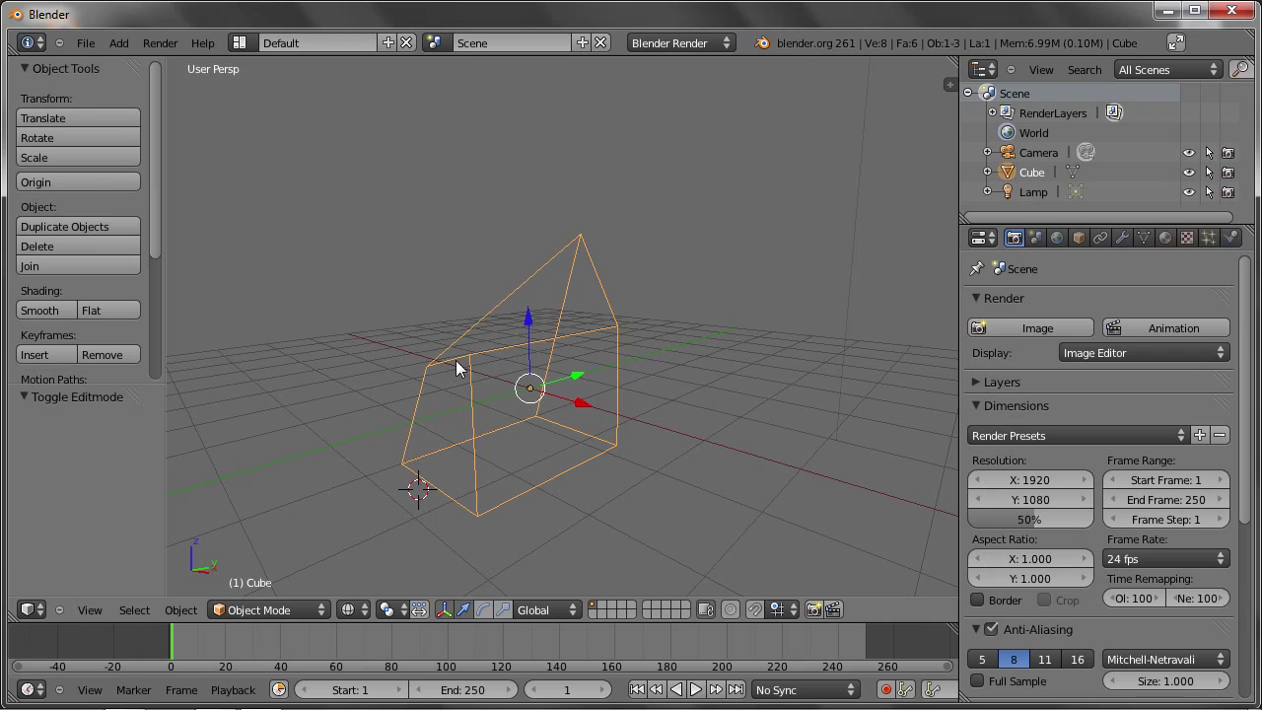
key("Tab")
left_click(347, 610)
left_click(374, 592)
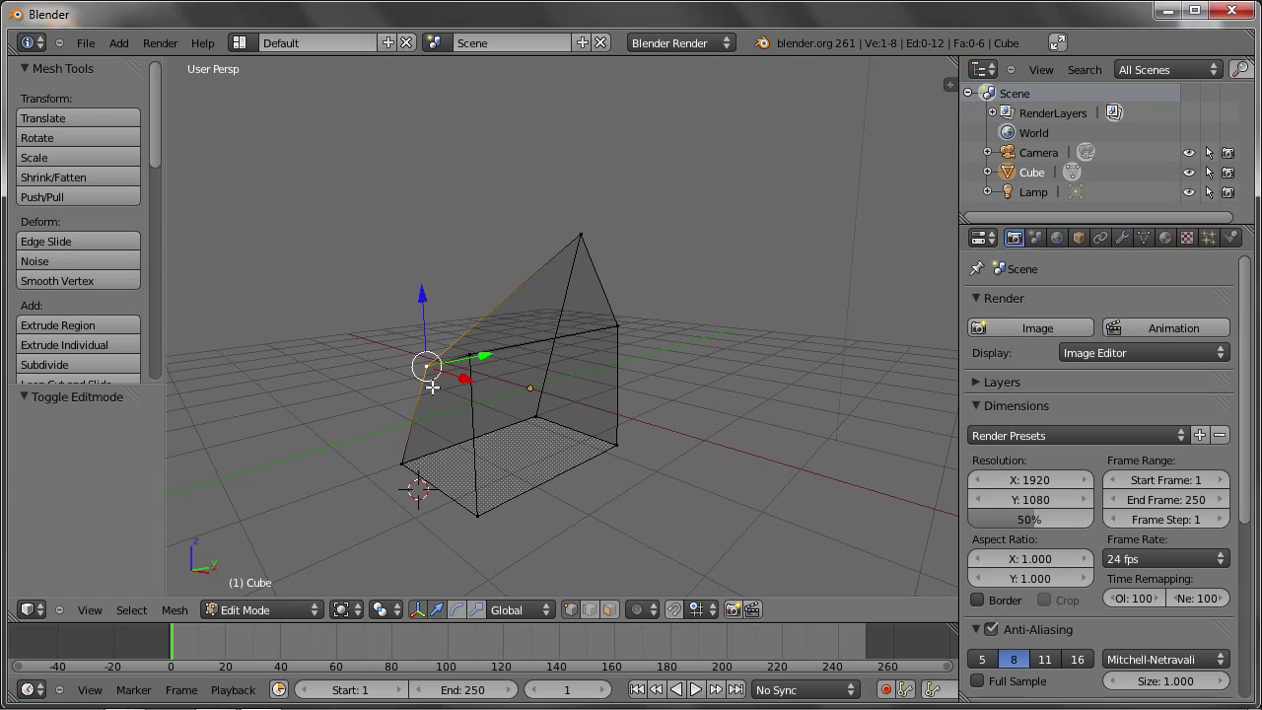
left_click(344, 609)
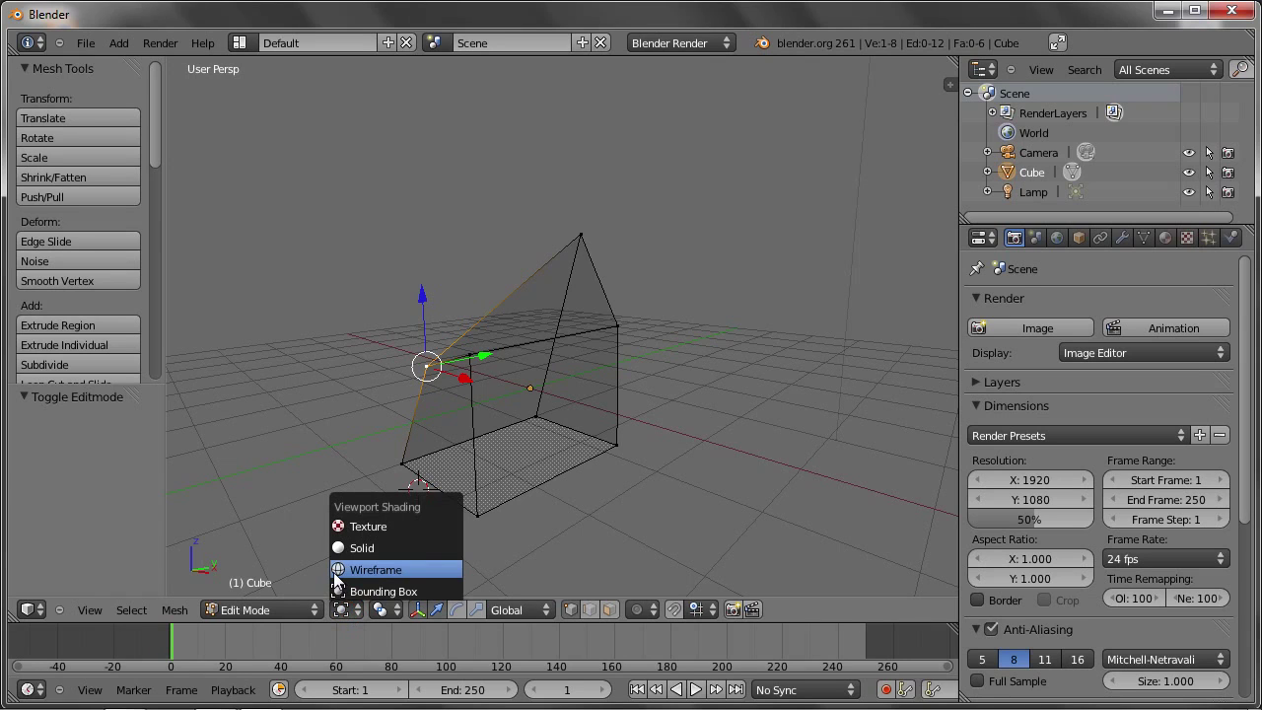
left_click(335, 572)
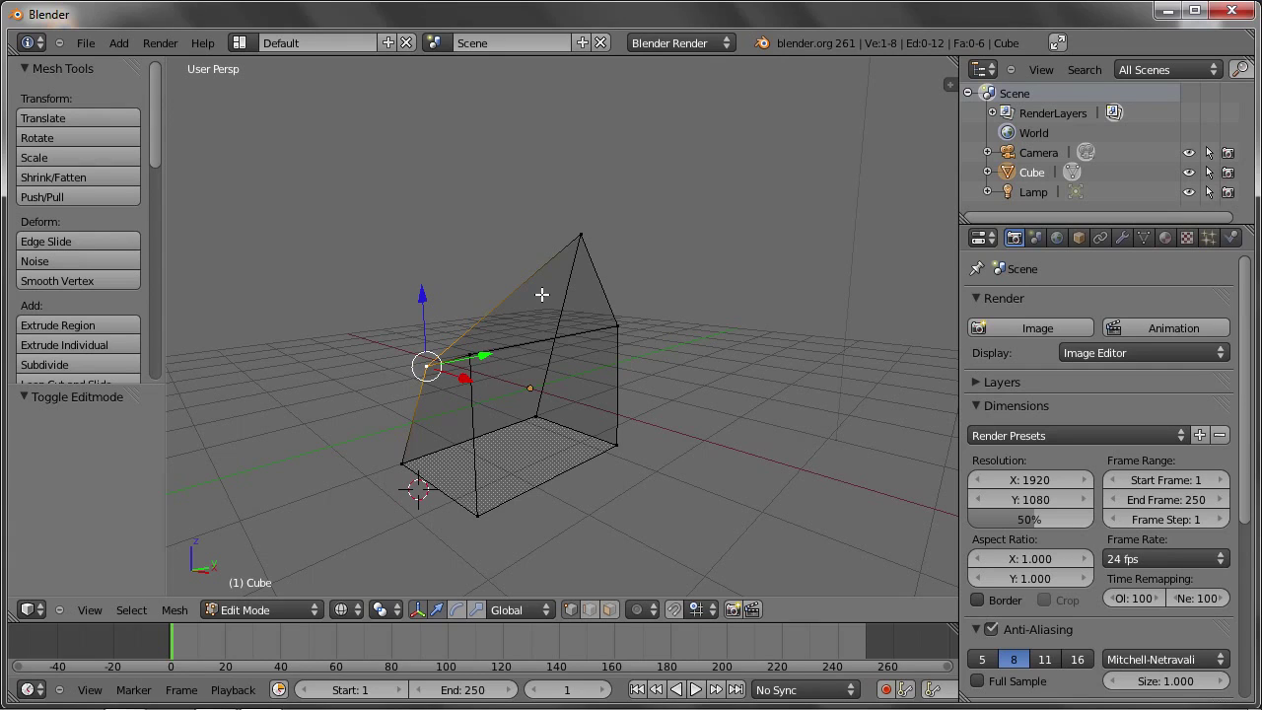
key("z")
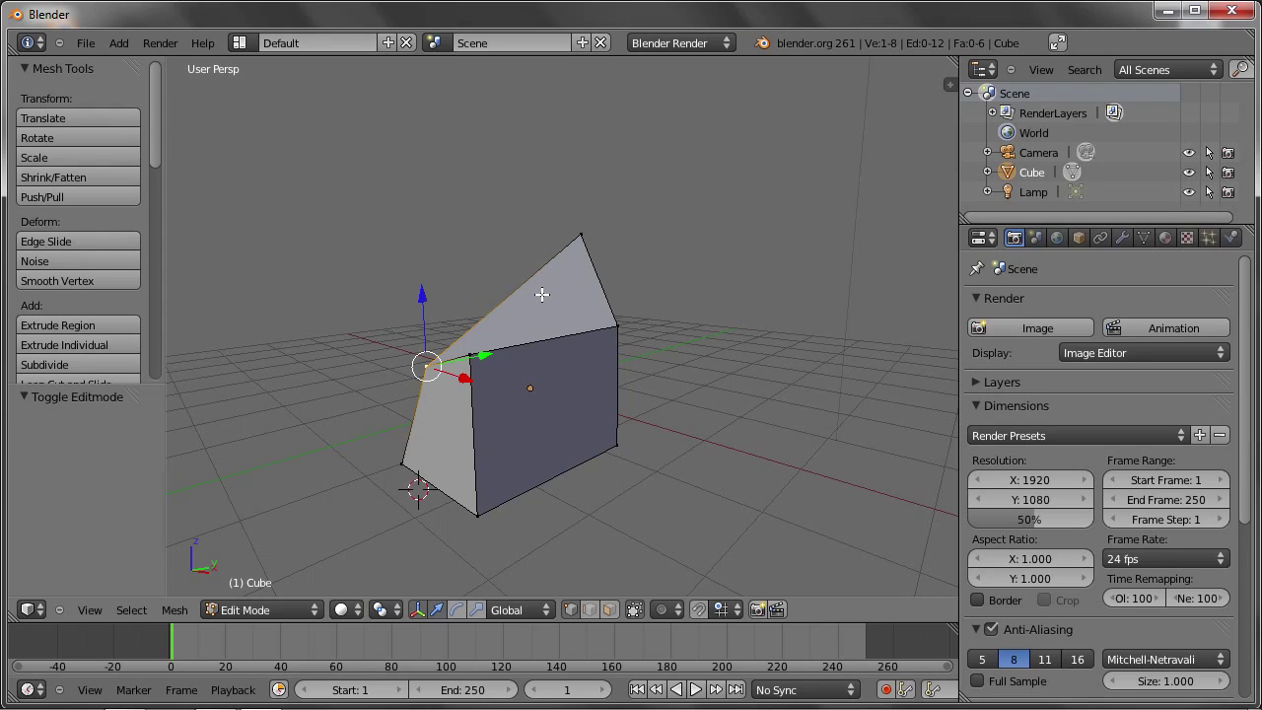
key("z")
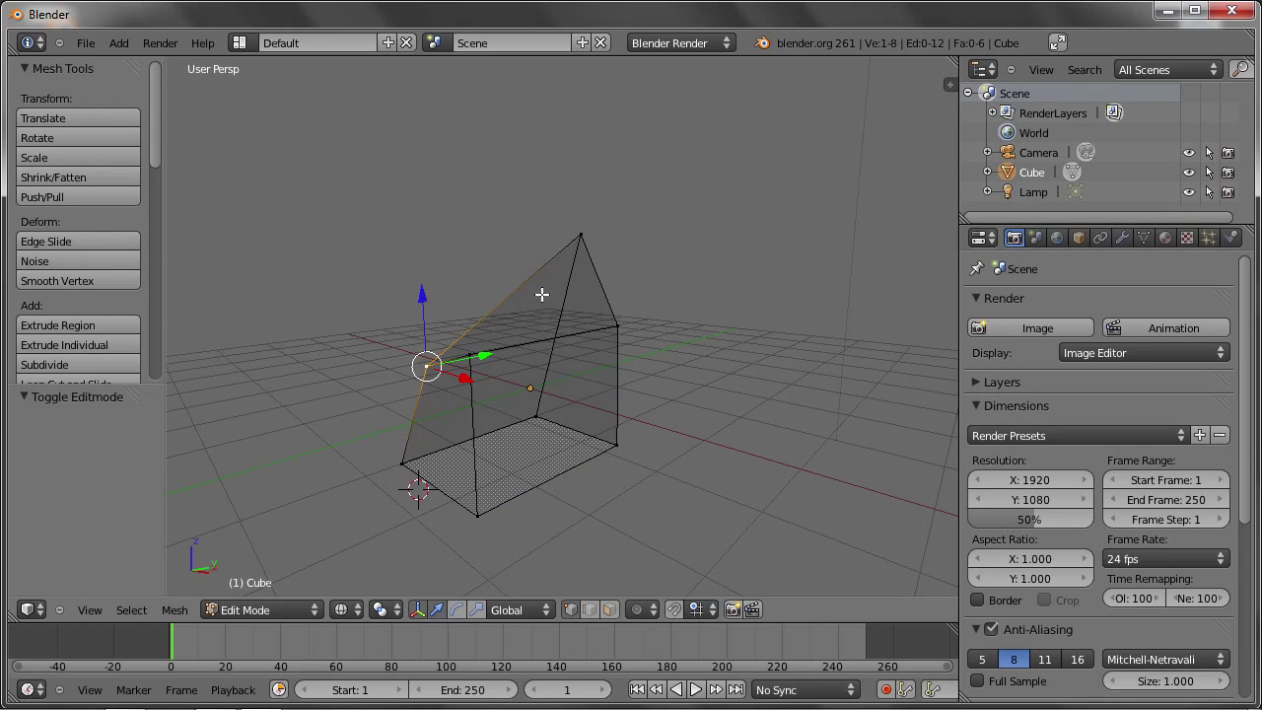
key("z")
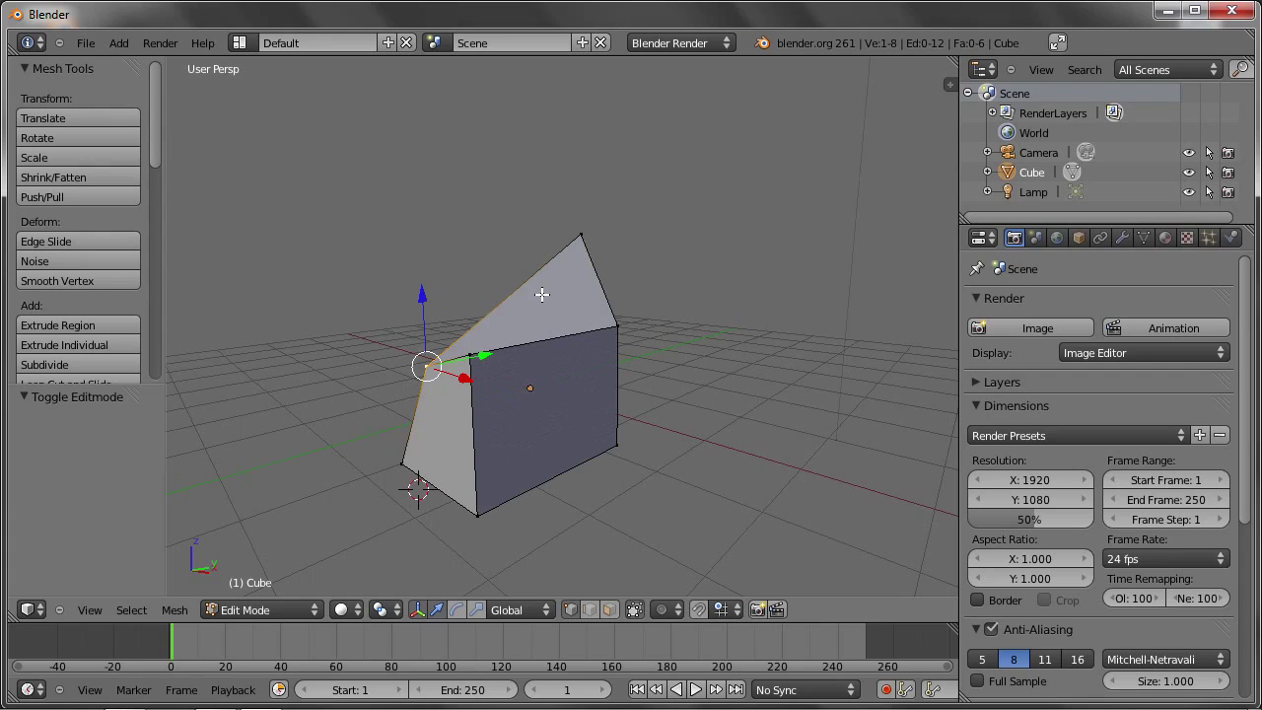
key("z")
key("z")
Box-select the right face, cancel a trial move, and turn off limit-selection-to-visible
mouse_move(552, 350)
middle_mouse_down()
mouse_move(571, 361)
mouse_move(555, 374)
mouse_move(566, 375)
middle_mouse_up()
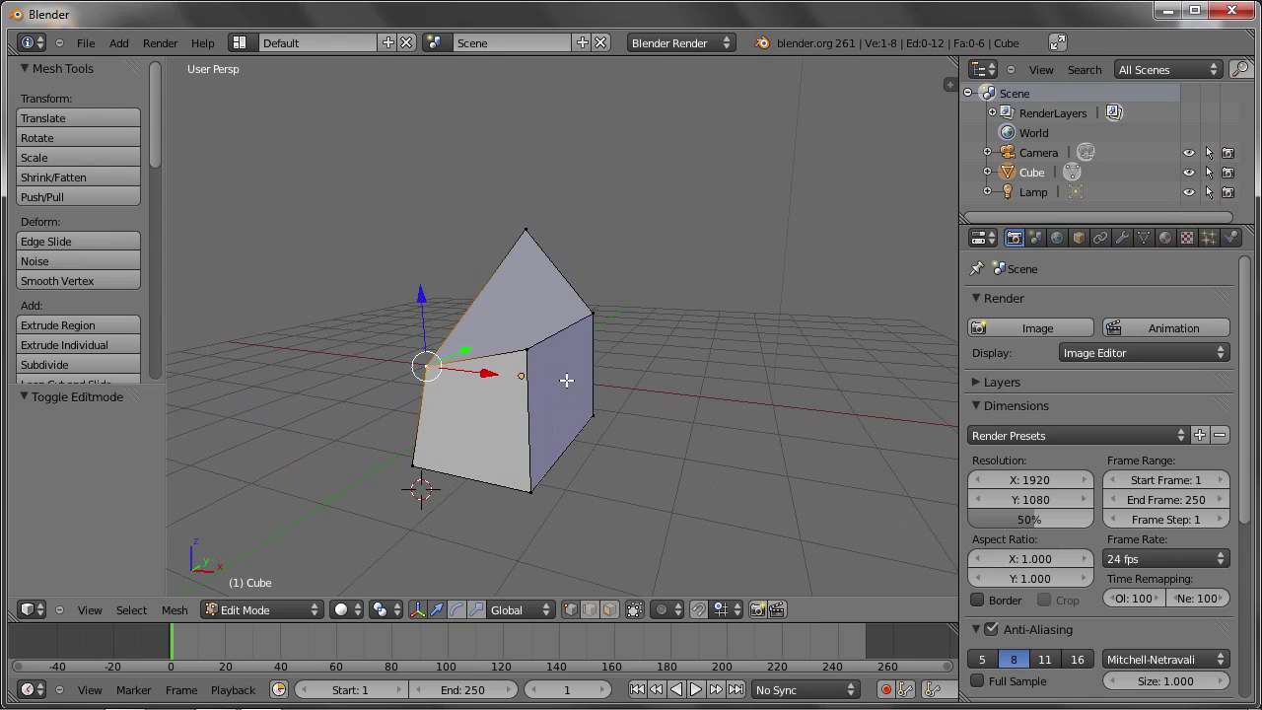
key("a")
key("b")
left_click_drag(496, 298, 696, 524)
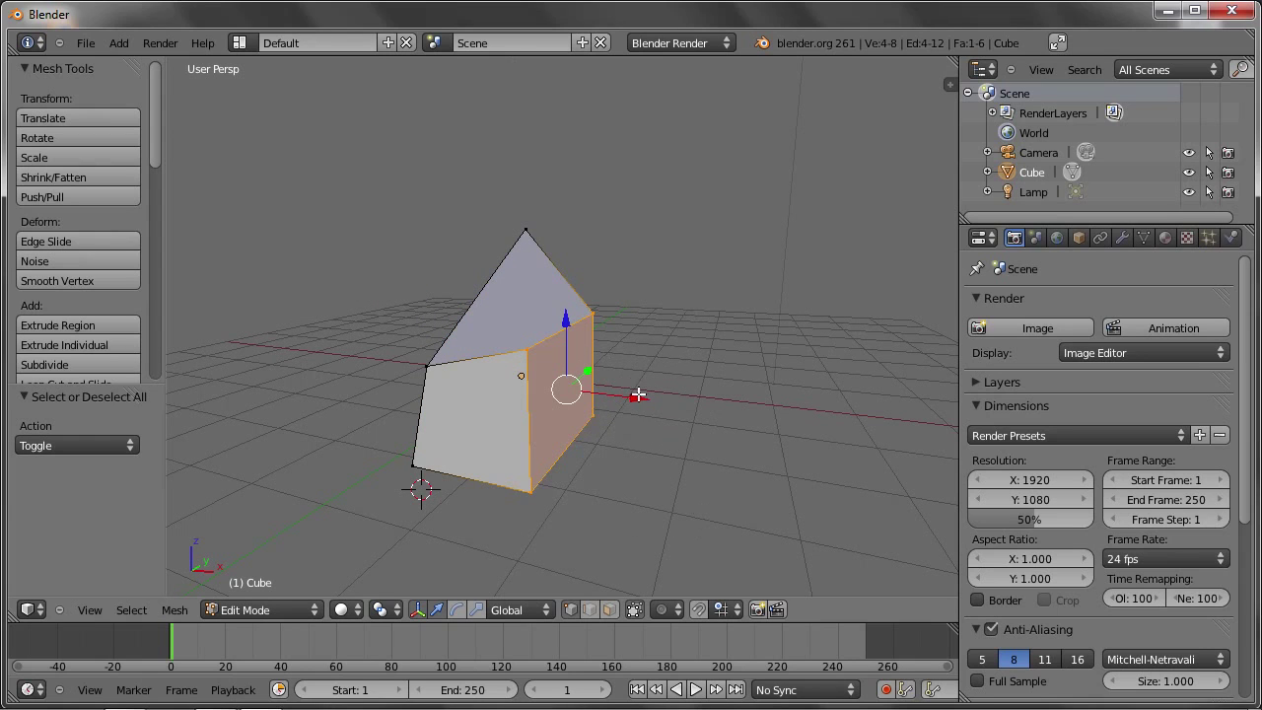
left_click_drag(631, 399, 690, 417)
right_click(691, 417)
left_click(634, 612)
key("a")
Reselect the right face, move it -0.984 along X, and switch to wireframe display
key("b")
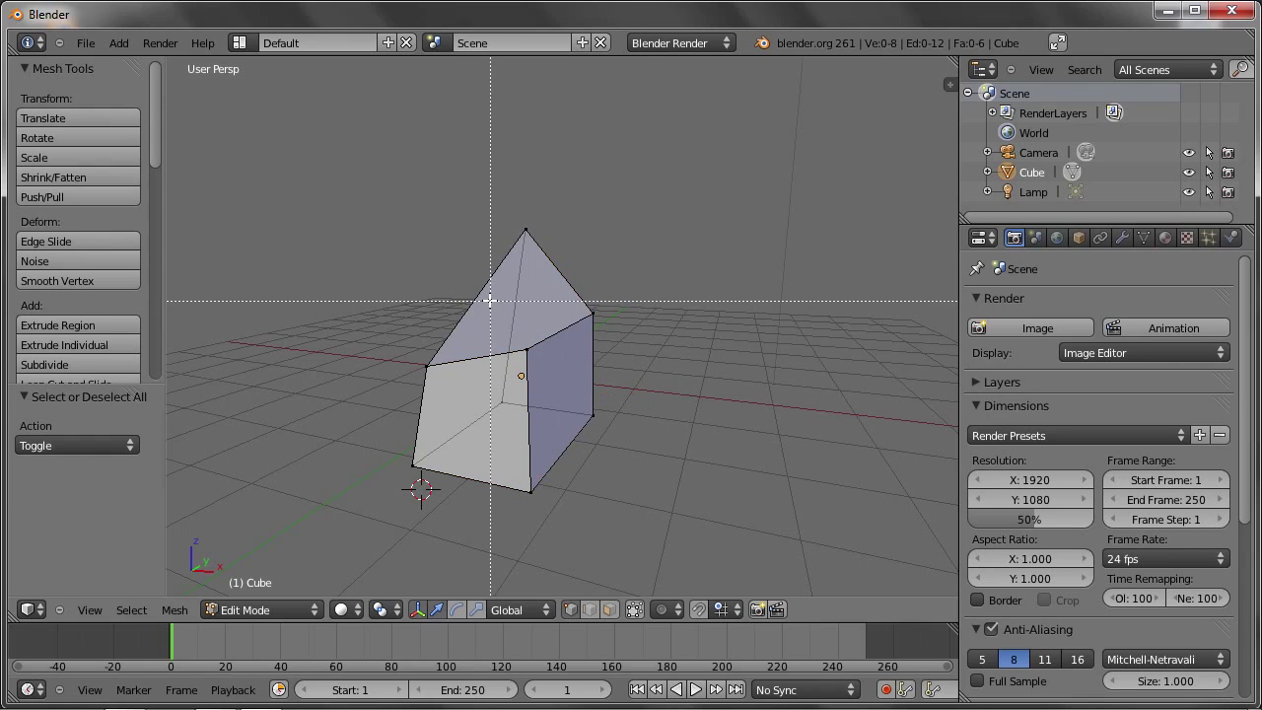
left_click_drag(485, 296, 691, 521)
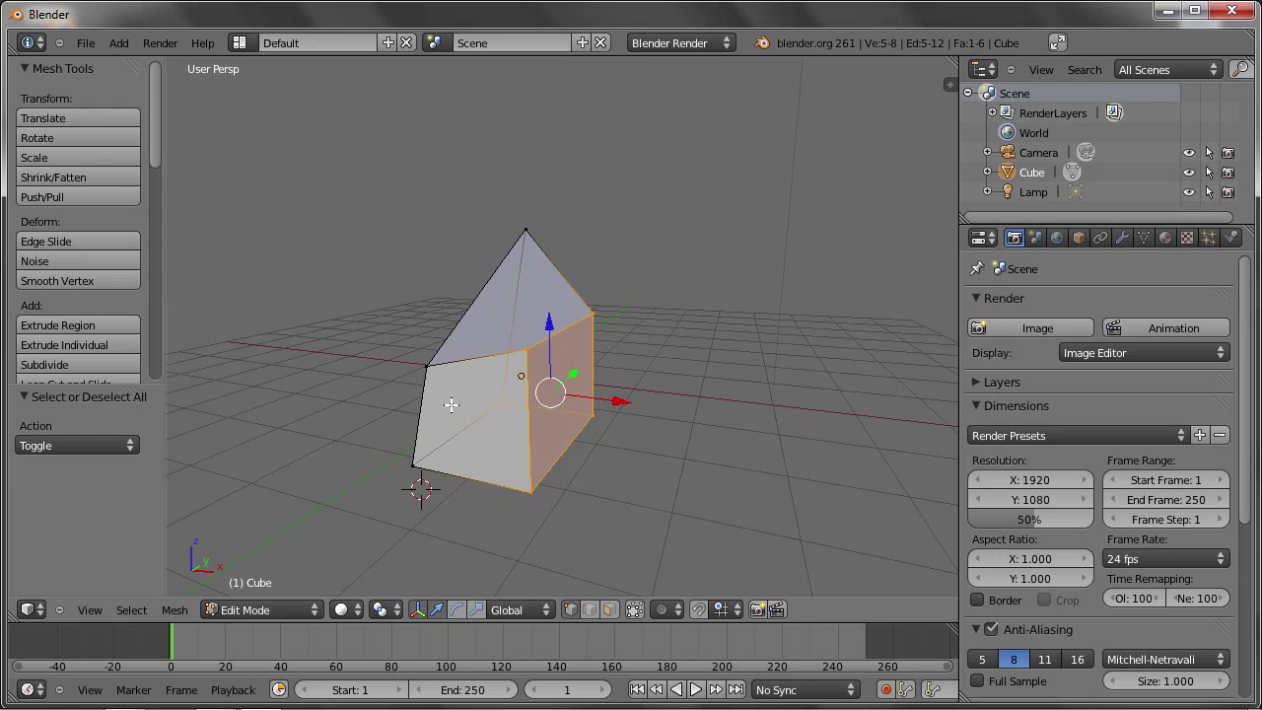
middle_click_drag(450, 404, 593, 407)
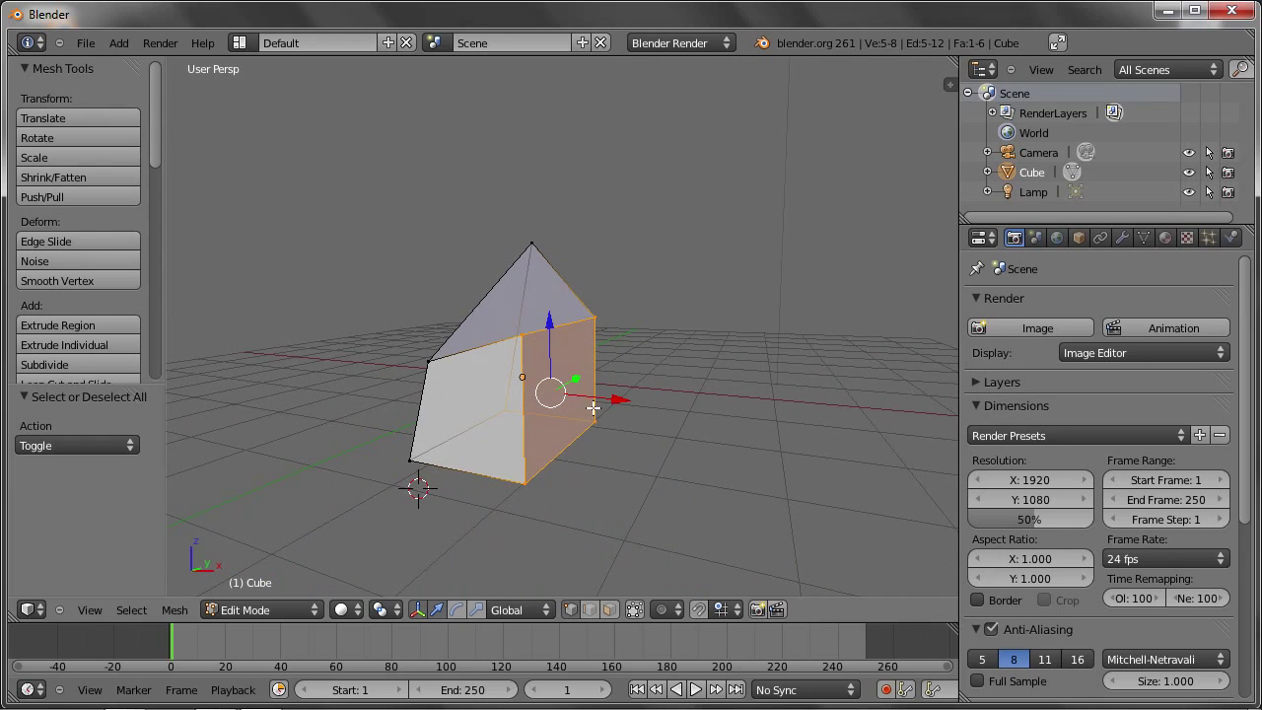
left_click_drag(618, 400, 690, 437)
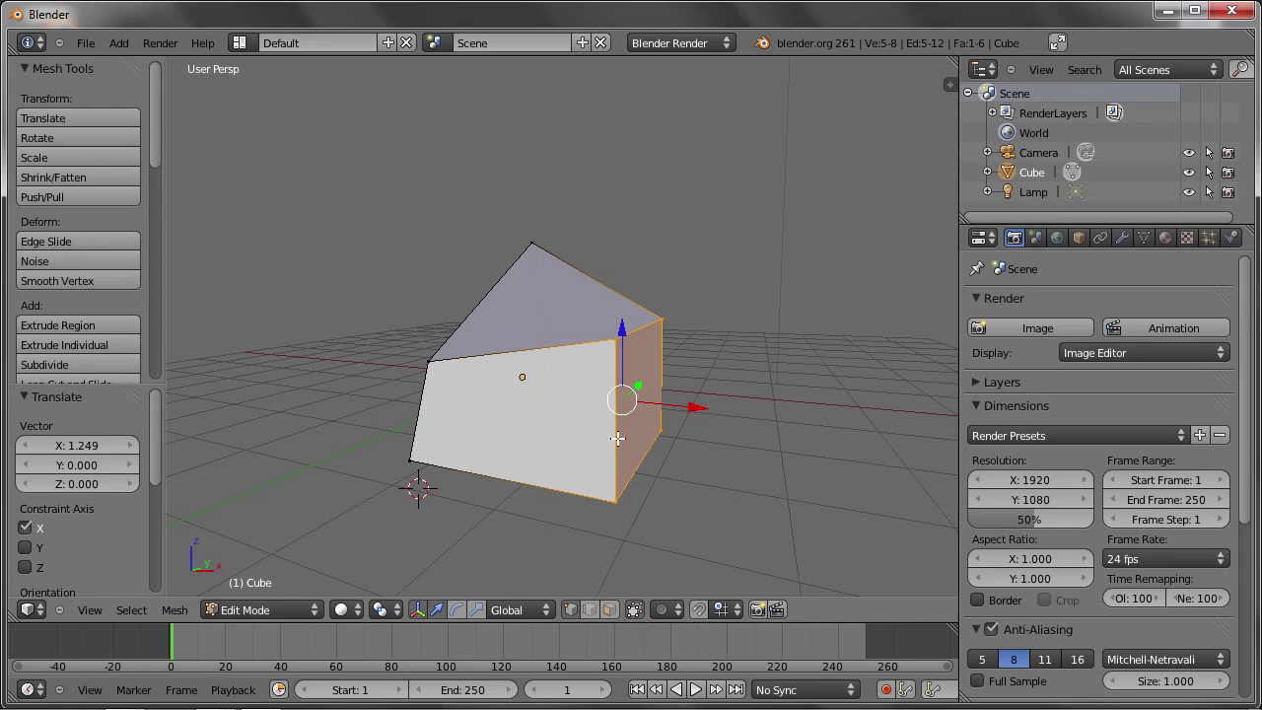
key("g")
key("x")
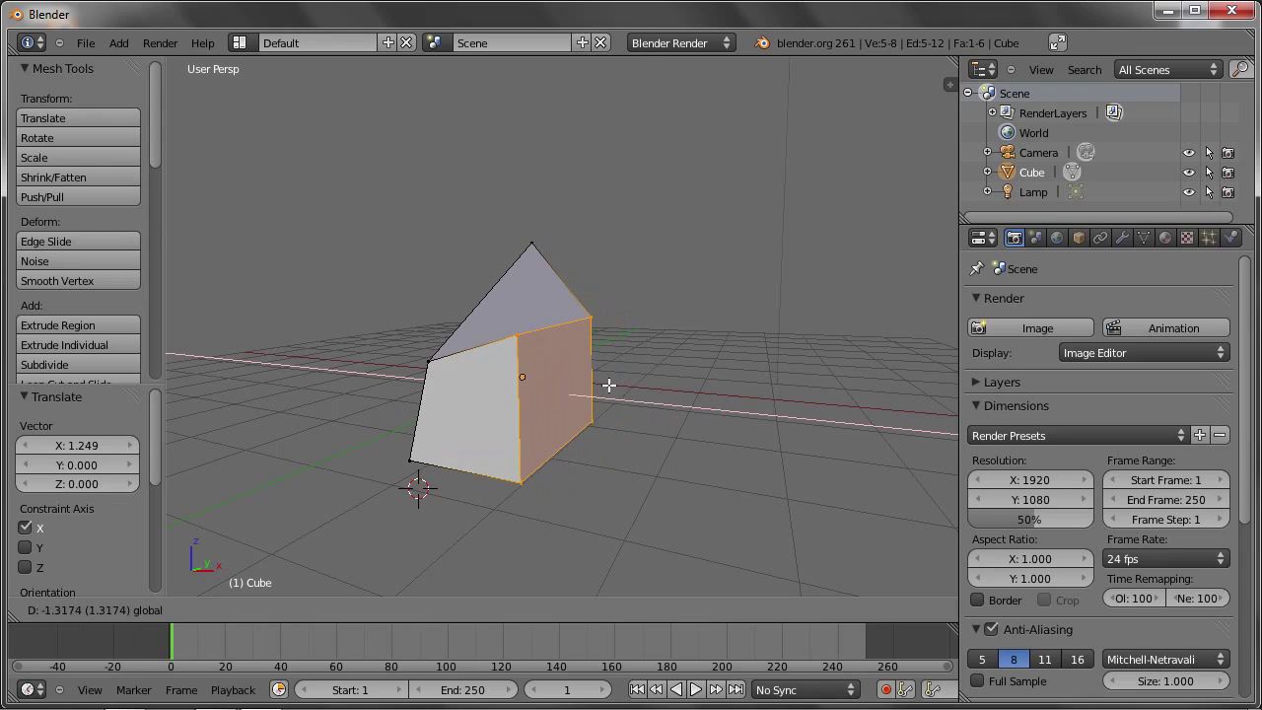
left_click(626, 397)
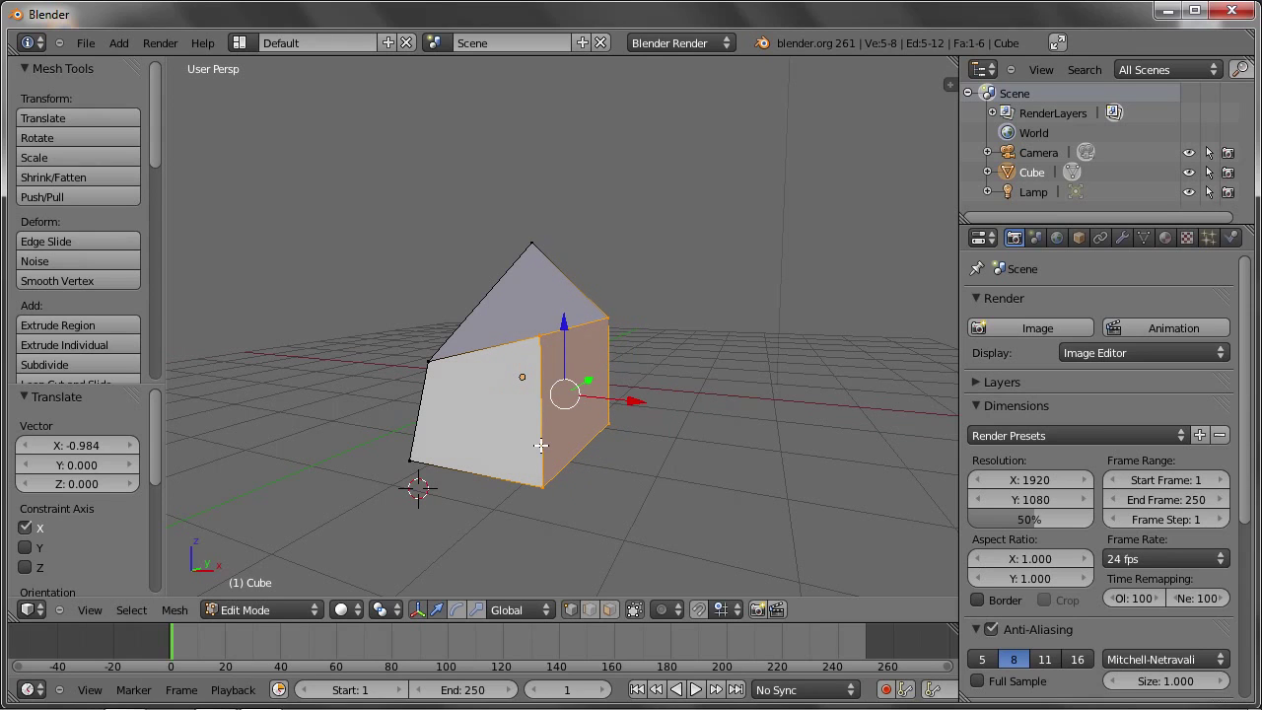
middle_click_drag(537, 407, 521, 410)
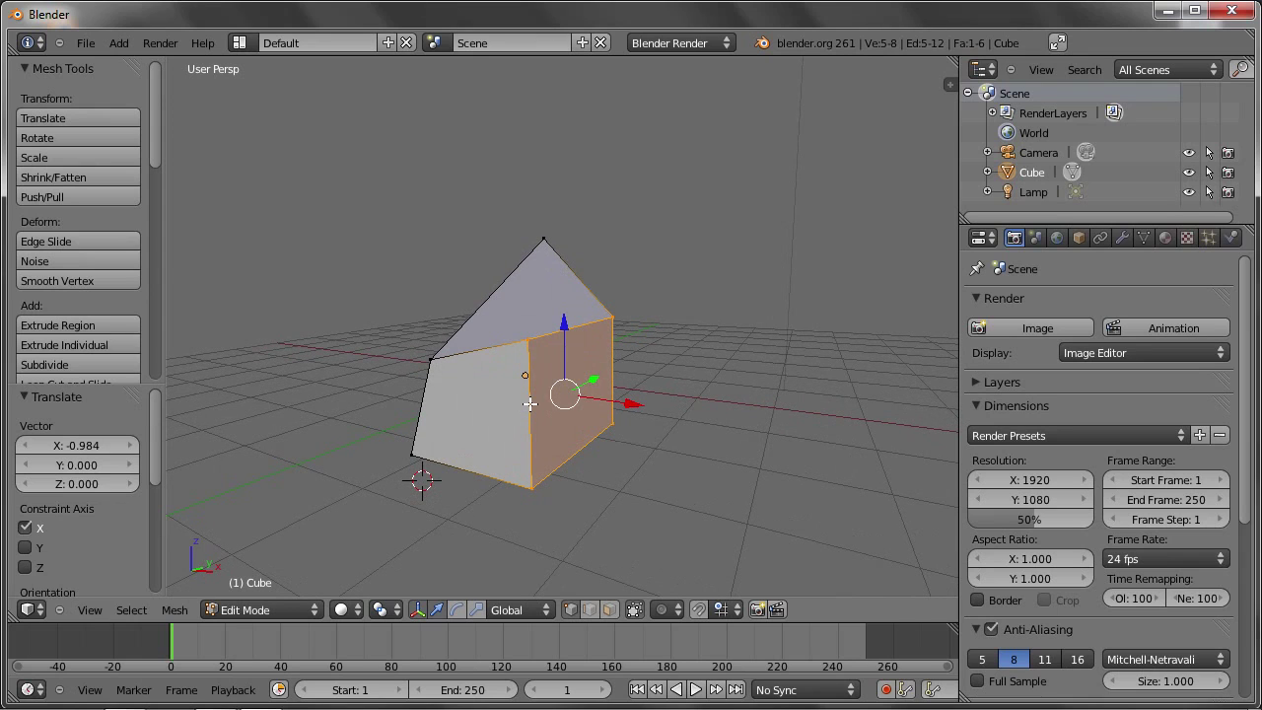
key("z")
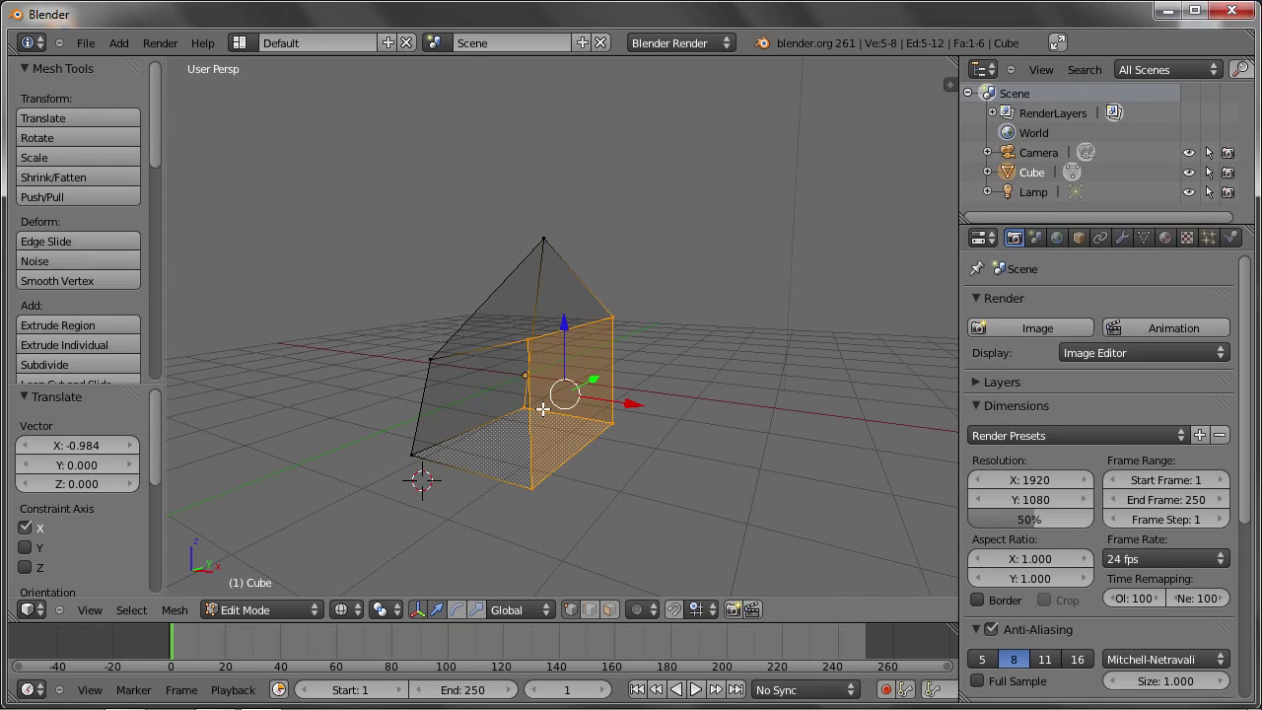
Clear the selection and box-select the cube's lower vertices
key("a")
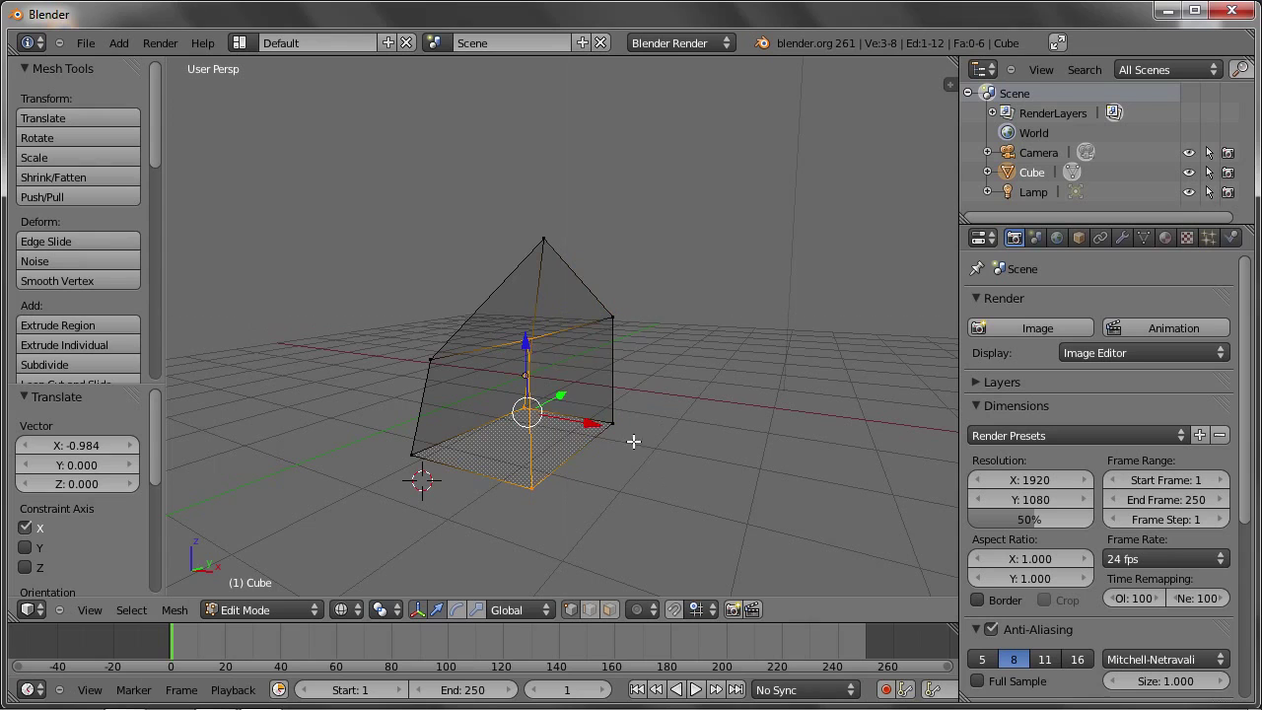
left_click_drag(473, 321, 582, 513)
middle_click_drag(582, 513, 582, 513)
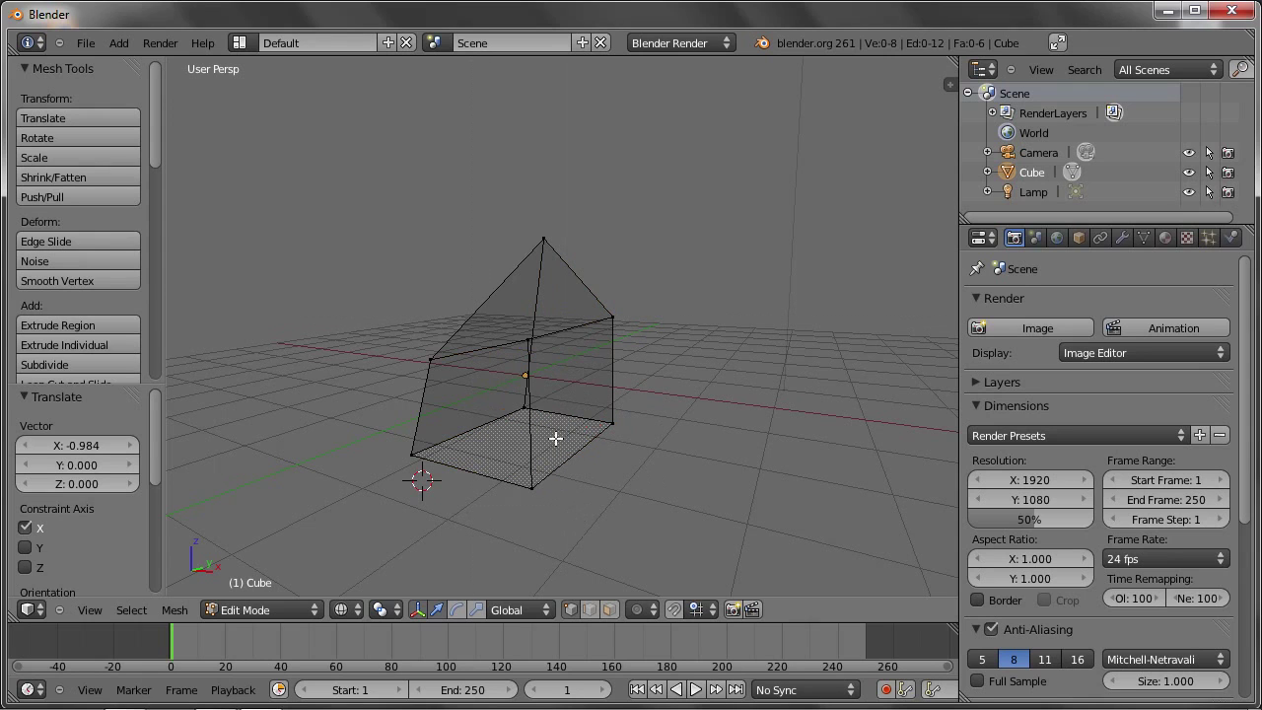
key("b")
left_click_drag(505, 329, 596, 522)
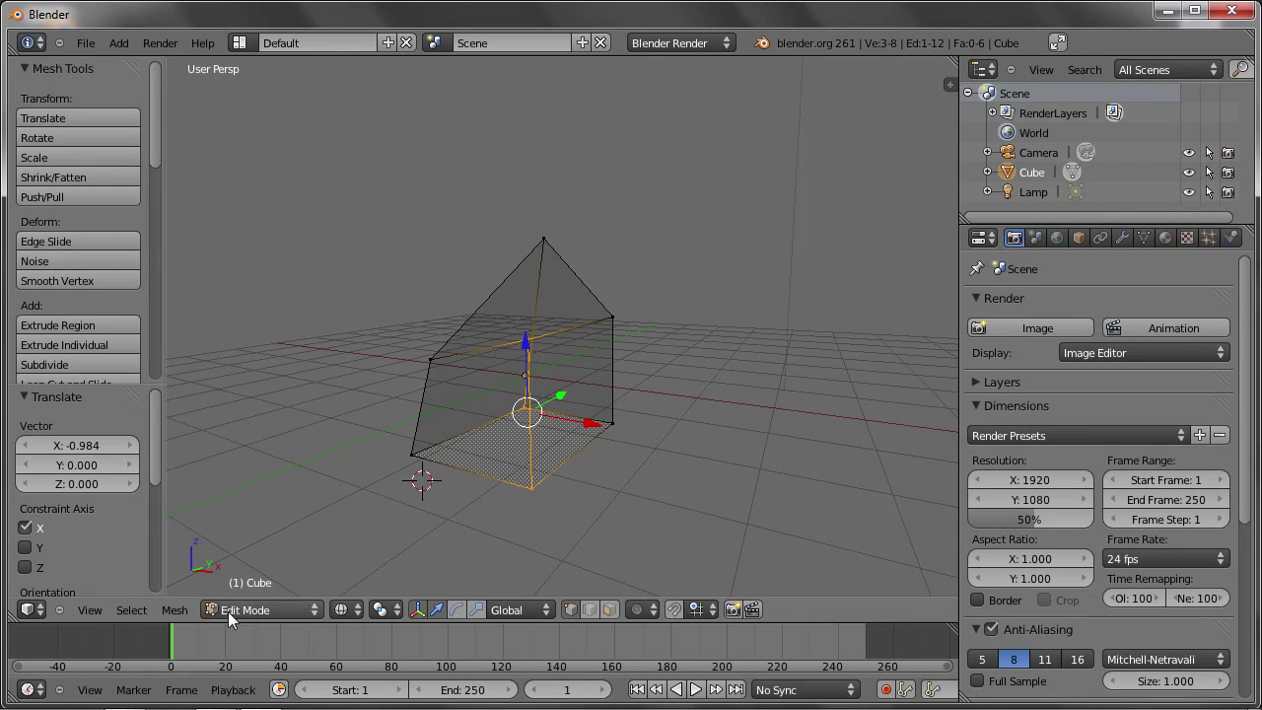
left_click(132, 610)
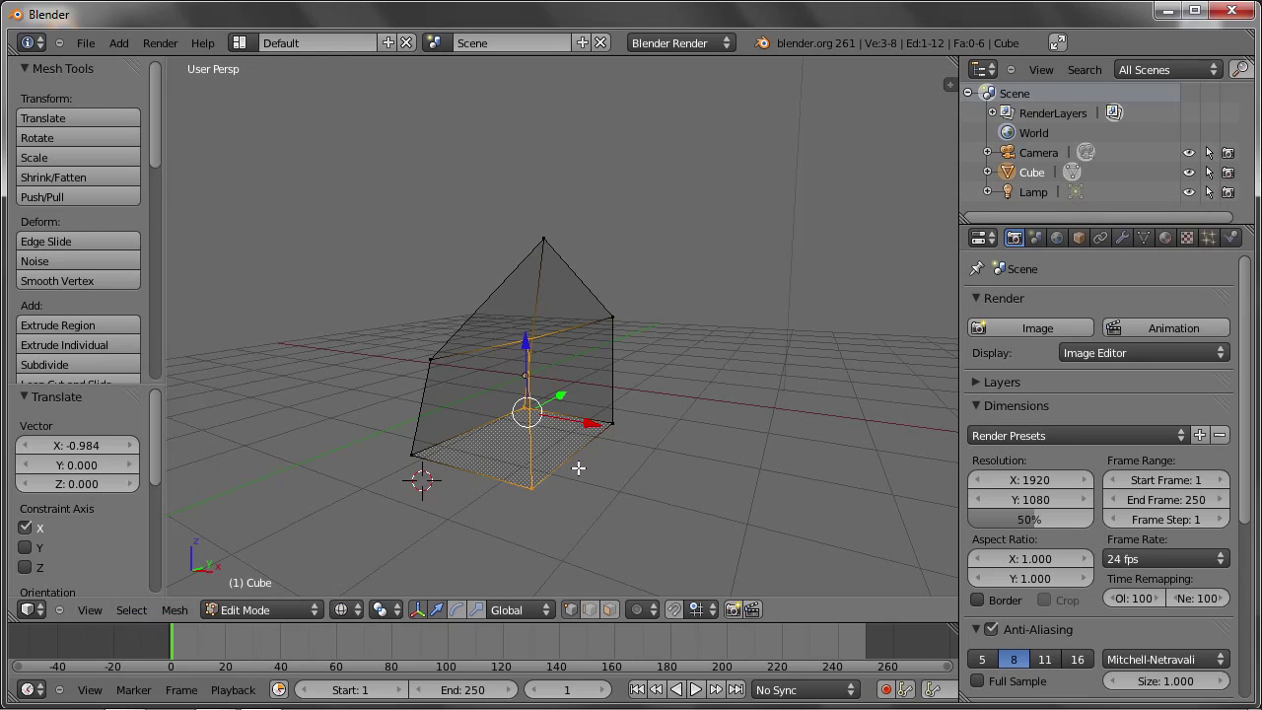
Circle-select and deselect vertices across the mesh, then finish the painted selection
key("c")
mouse_move(443, 367)
left_mouse_down()
mouse_move(431, 351)
mouse_move(600, 439)
mouse_move(588, 284)
mouse_move(488, 316)
left_mouse_up()
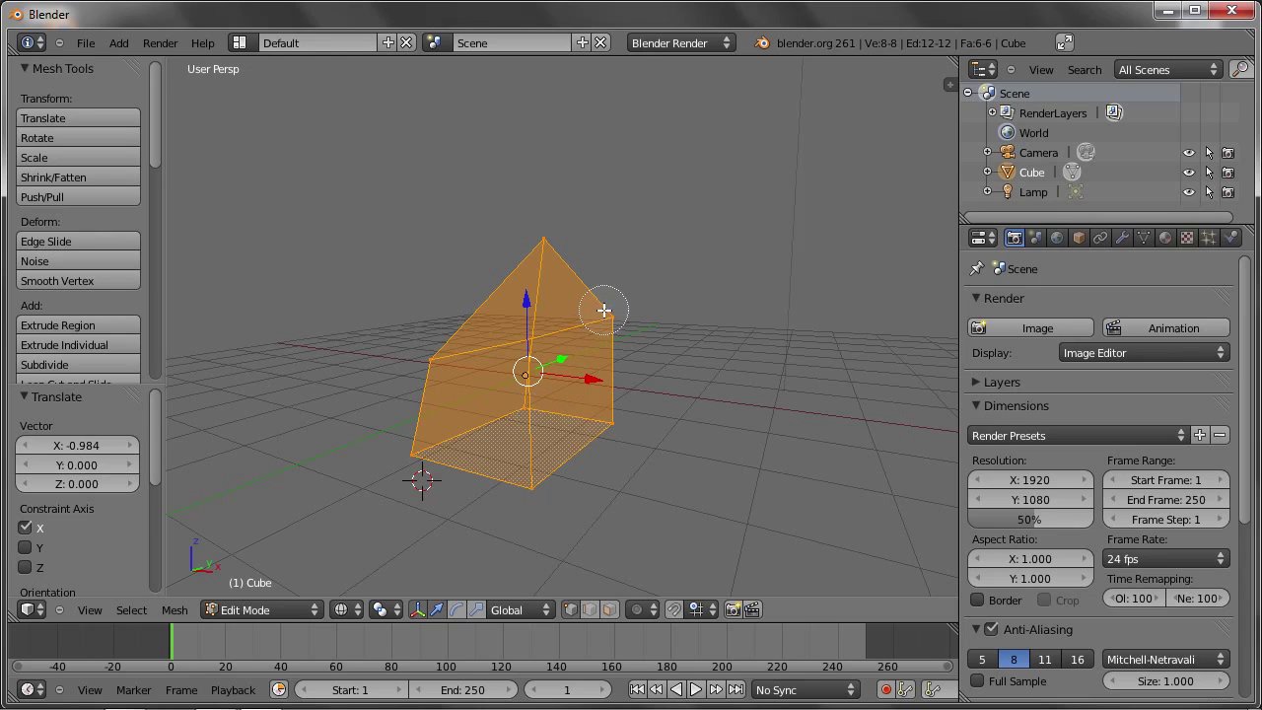
middle_click_drag(599, 304, 622, 418)
mouse_move(564, 478)
middle_mouse_down()
mouse_move(409, 450)
mouse_move(442, 333)
mouse_move(563, 282)
mouse_move(502, 269)
middle_mouse_up()
middle_click_drag(431, 381, 595, 463)
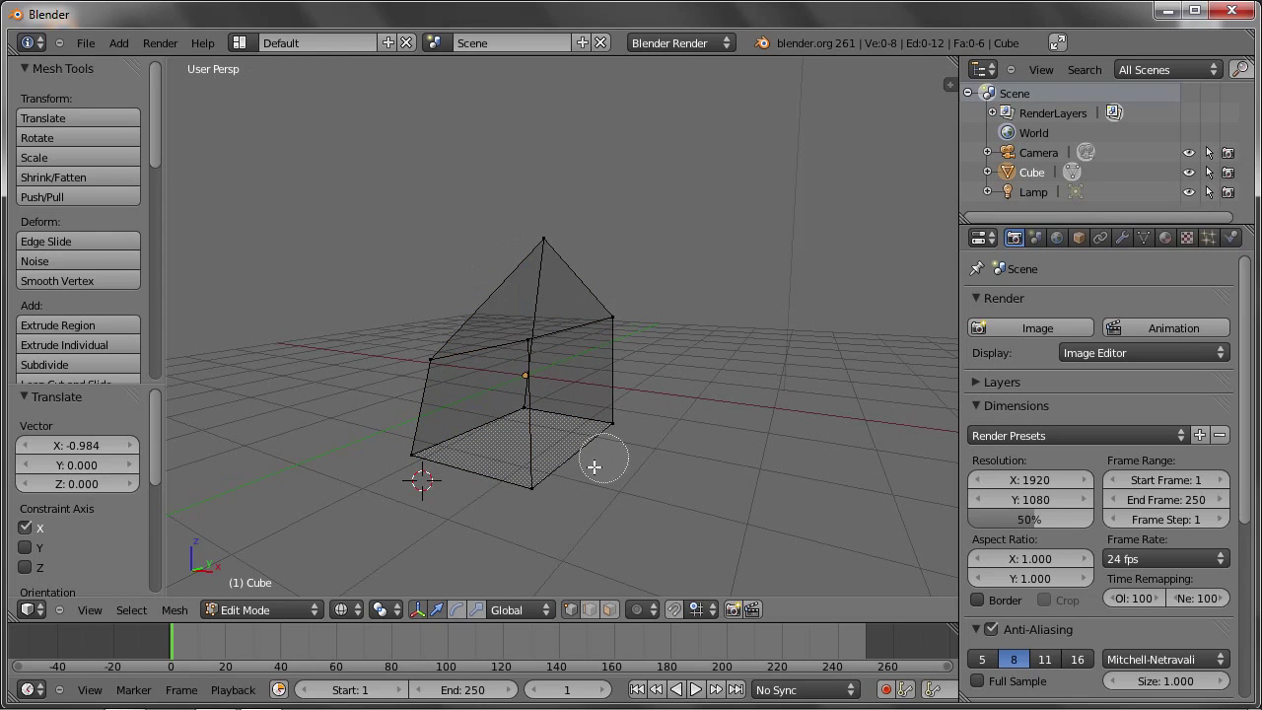
mouse_move(522, 331)
left_mouse_down()
mouse_move(408, 443)
mouse_move(614, 310)
mouse_move(549, 480)
mouse_move(483, 298)
left_mouse_up()
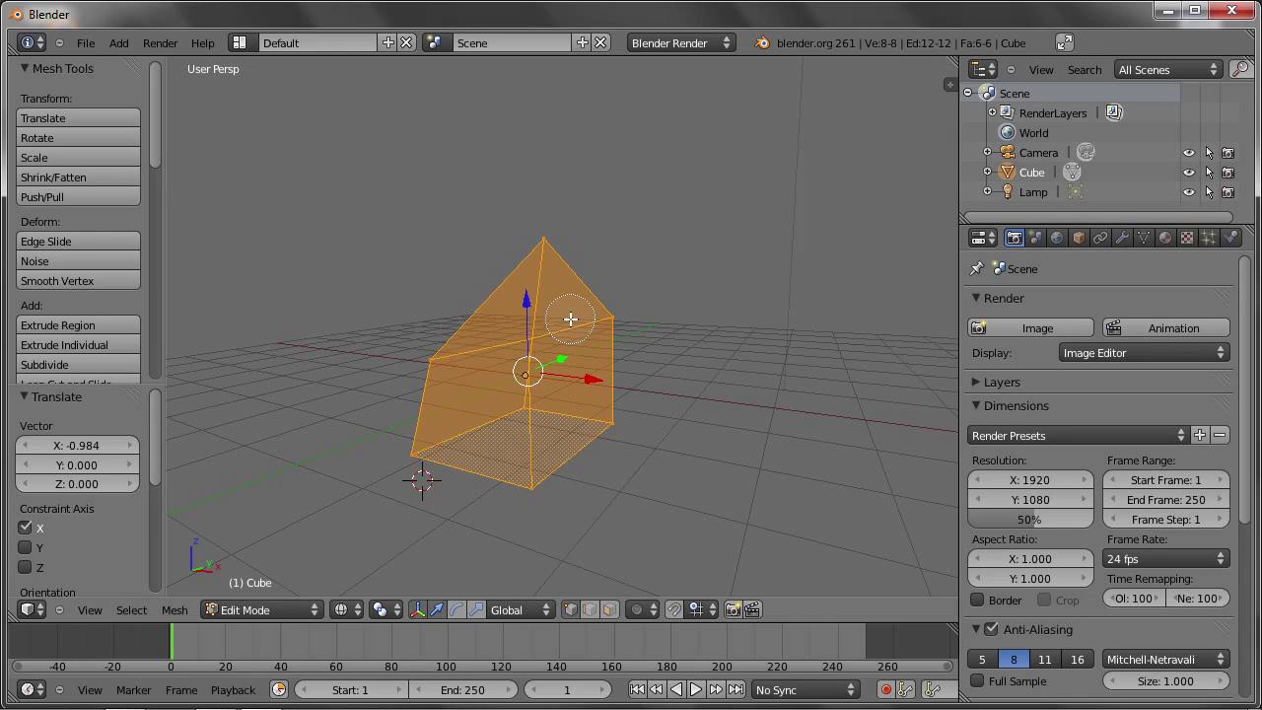
key("Escape")
Nudge one vertex along Y, pull the left vertex out along X, and lower the apex along Z
right_click(430, 350)
key("g")
key("y")
left_click(428, 361)
key("g")
key("x")
left_click(414, 384)
right_click(543, 240)
key("g")
key("z")
left_click(543, 254)
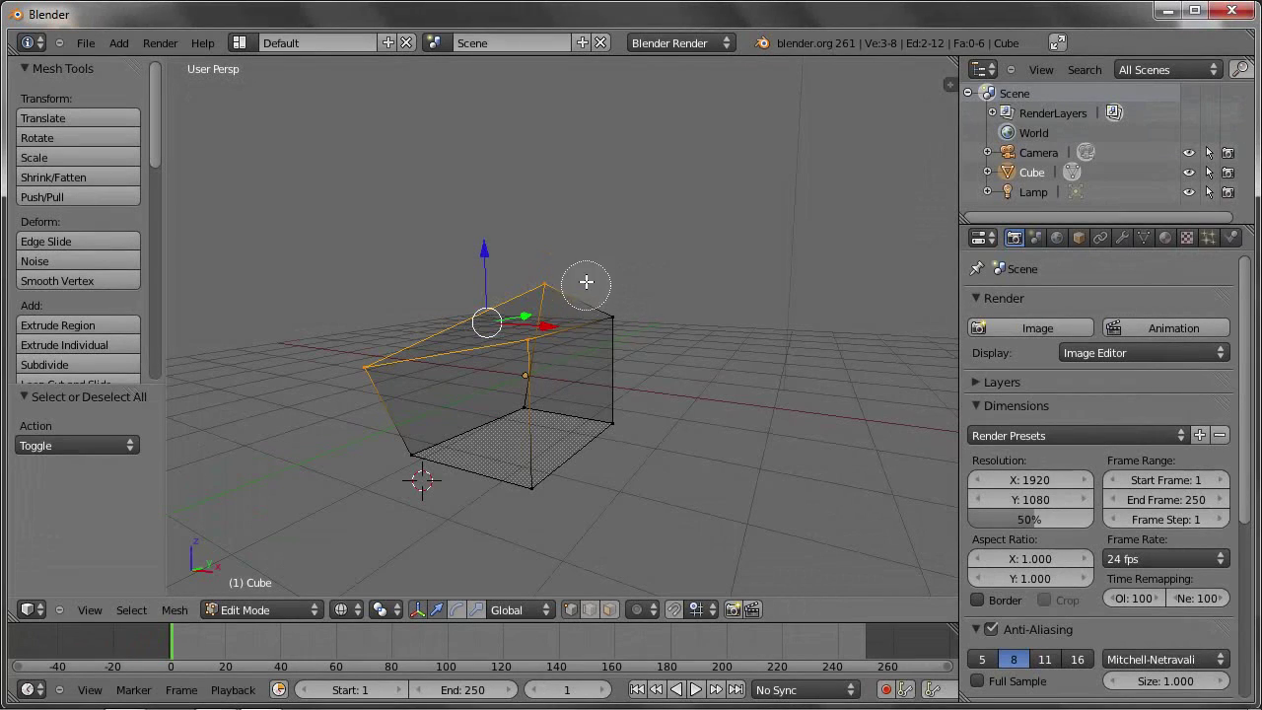
Paint-select additional top and front vertices, then deselect the whole mesh
left_click(603, 424)
mouse_move(575, 311)
left_mouse_down()
mouse_move(620, 344)
mouse_move(516, 422)
left_mouse_up()
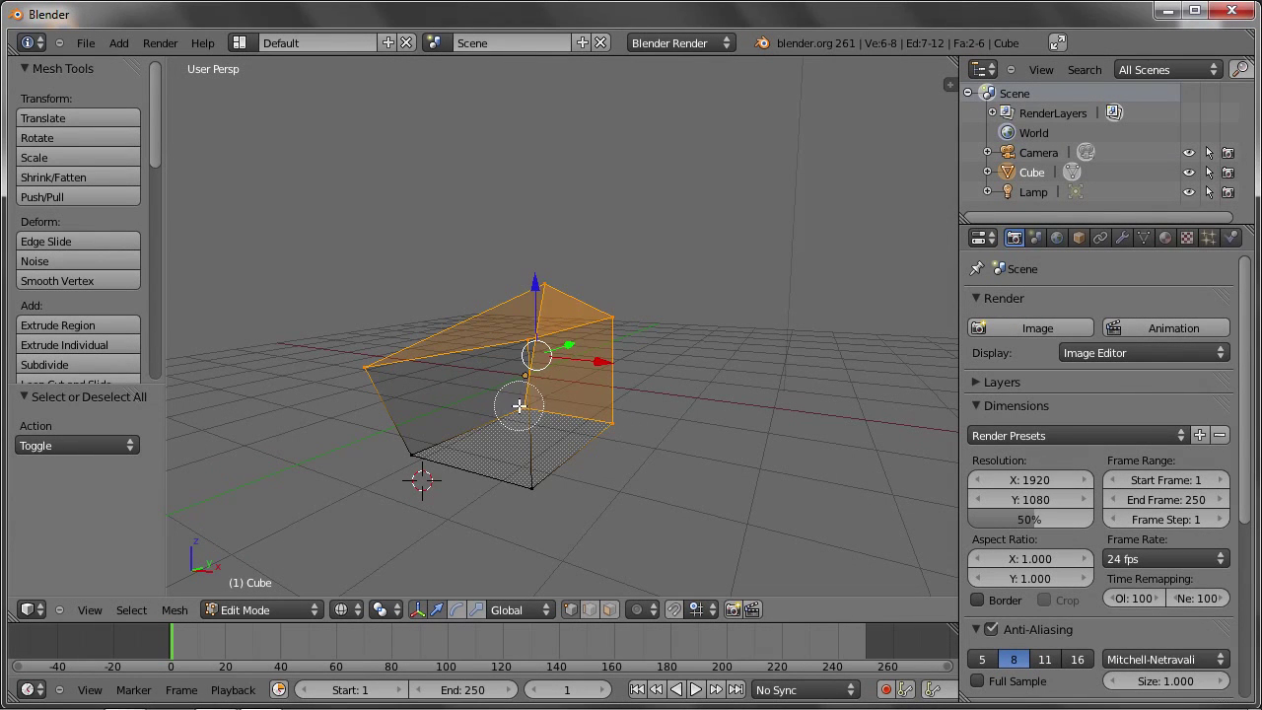
scroll(517, 394, "down", 10)
scroll(514, 392, "down", 5)
scroll(533, 336, "down", 3)
scroll(509, 350, "up", 5)
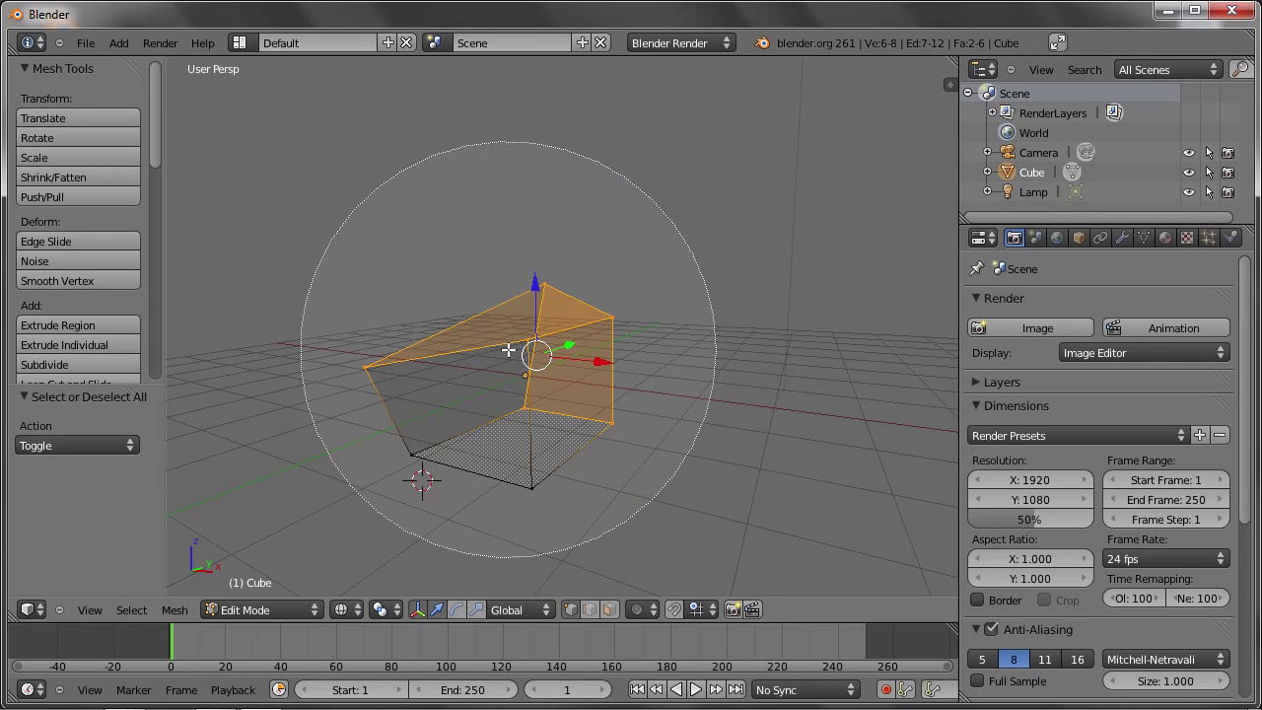
left_click(507, 347)
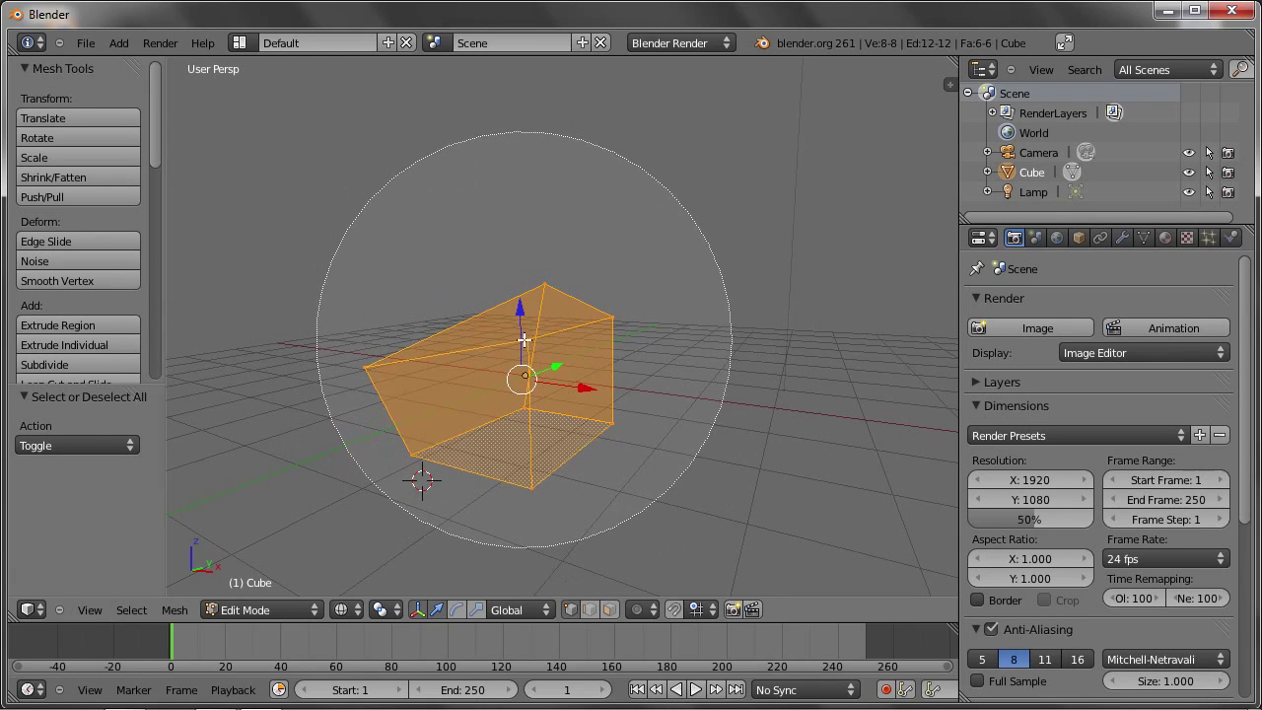
middle_click(506, 353)
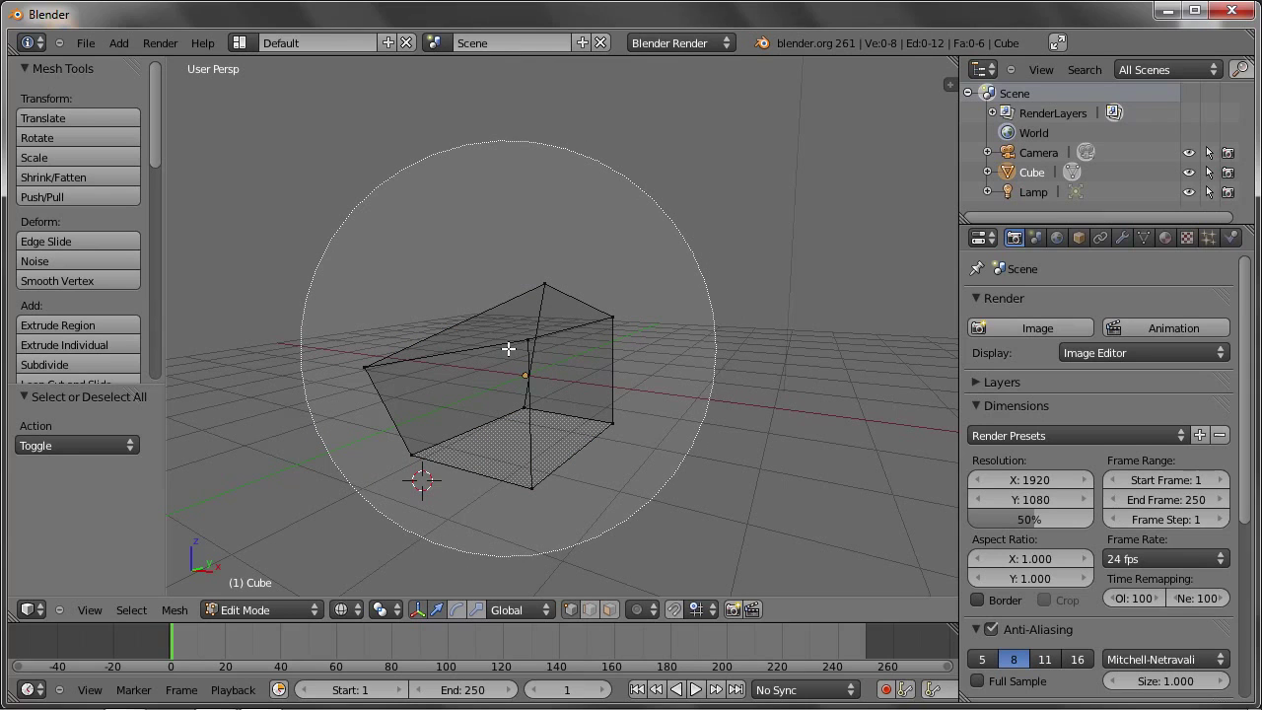
Zoom in and pick the front, top, corner and bottom vertices one by one
scroll(509, 348, "up", 4)
scroll(509, 348, "up", 3)
scroll(509, 348, "up", 2)
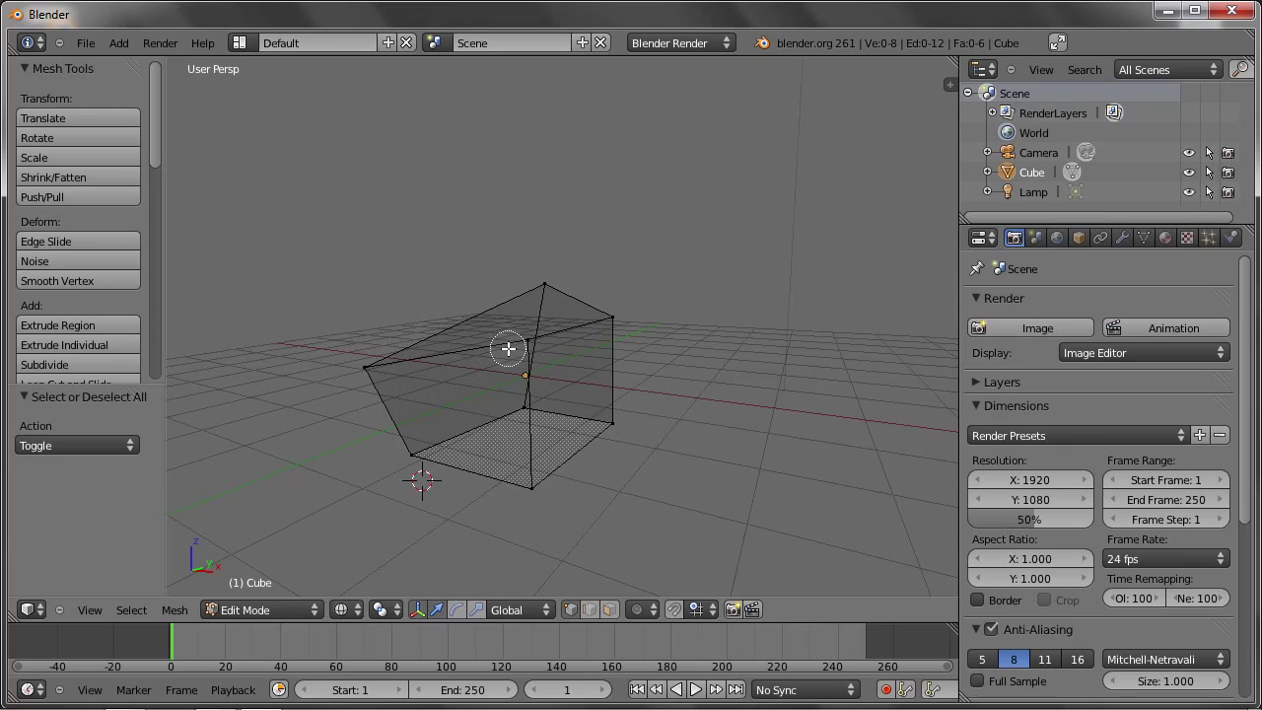
left_click(526, 341)
left_click(548, 287)
left_click(612, 317)
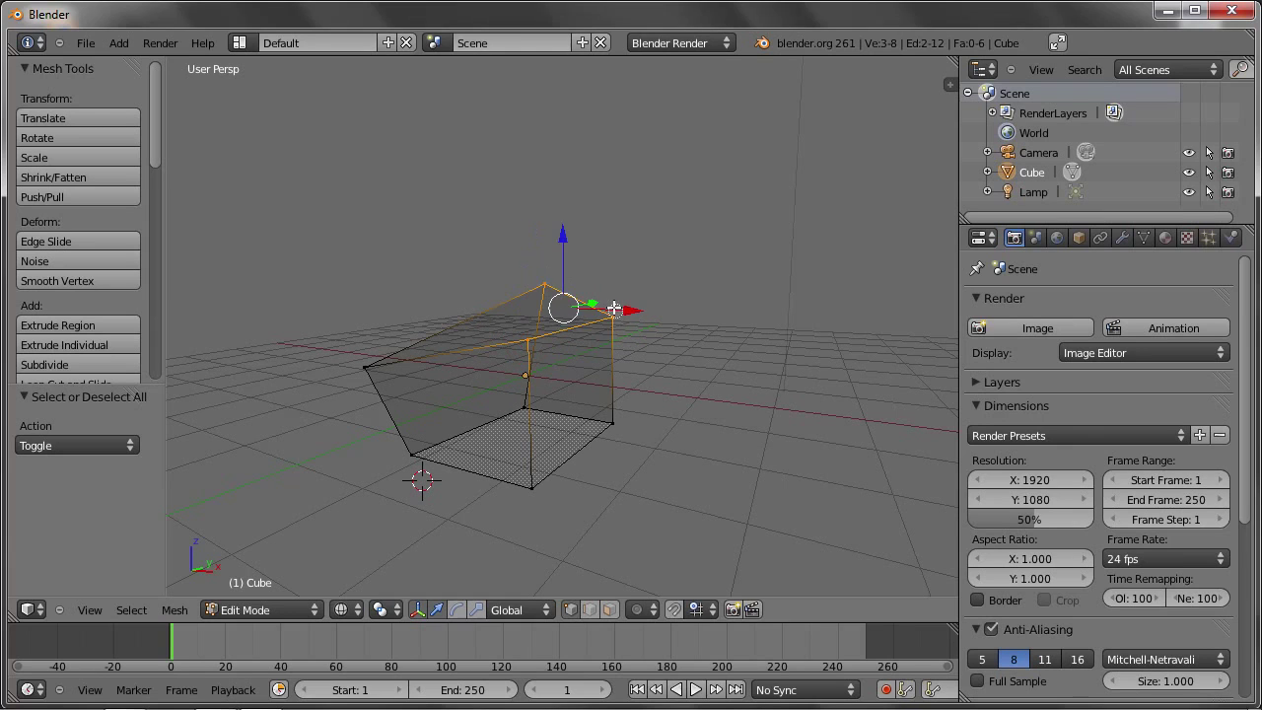
left_click(532, 402)
left_click(531, 485)
left_click(613, 420)
left_click(413, 455)
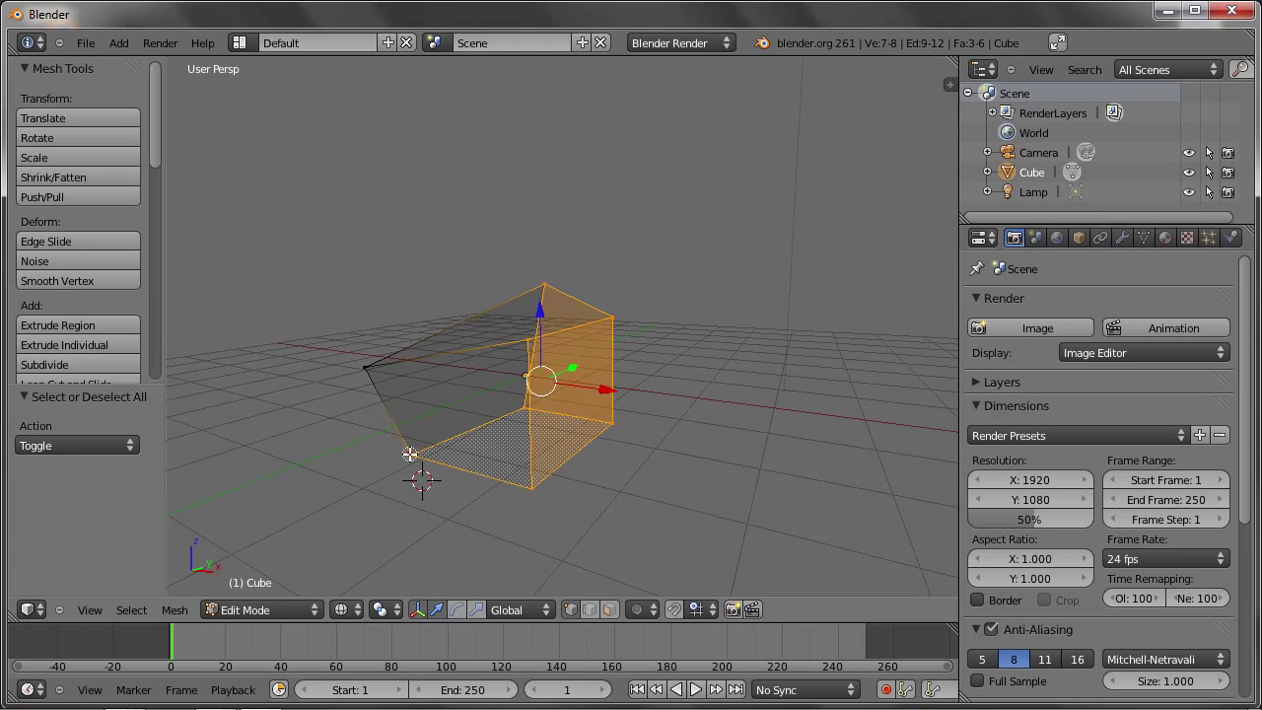
left_click(363, 367)
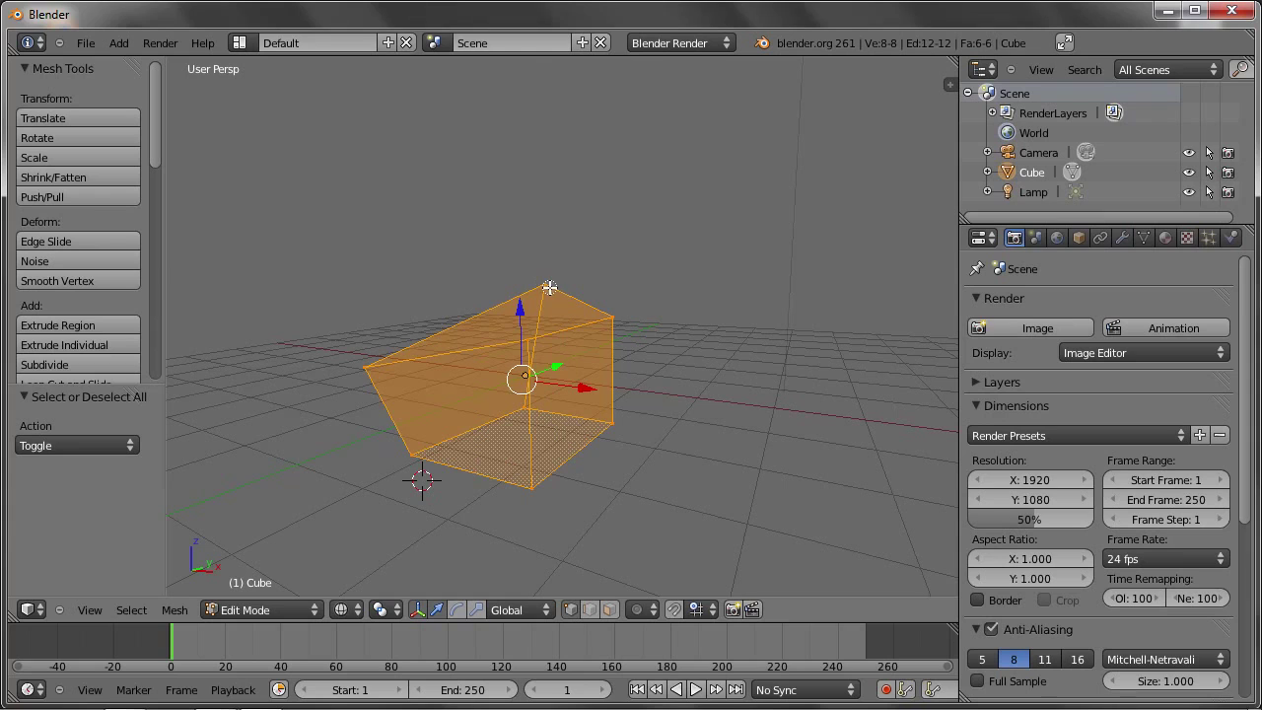
Deselect the top and back vertices, then circle-deselect all remaining vertices
left_click(549, 287, "shift")
left_click(614, 317, "shift")
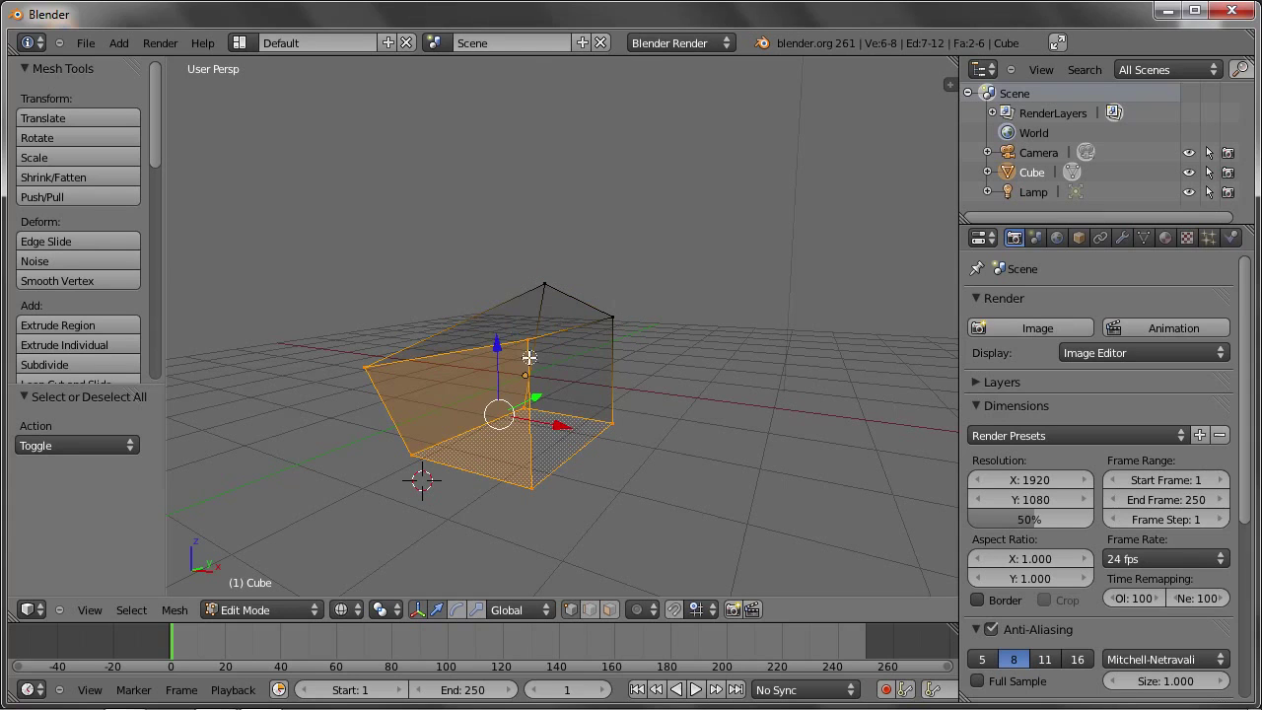
left_click(527, 342, "shift")
left_click(521, 413, "shift")
key("c")
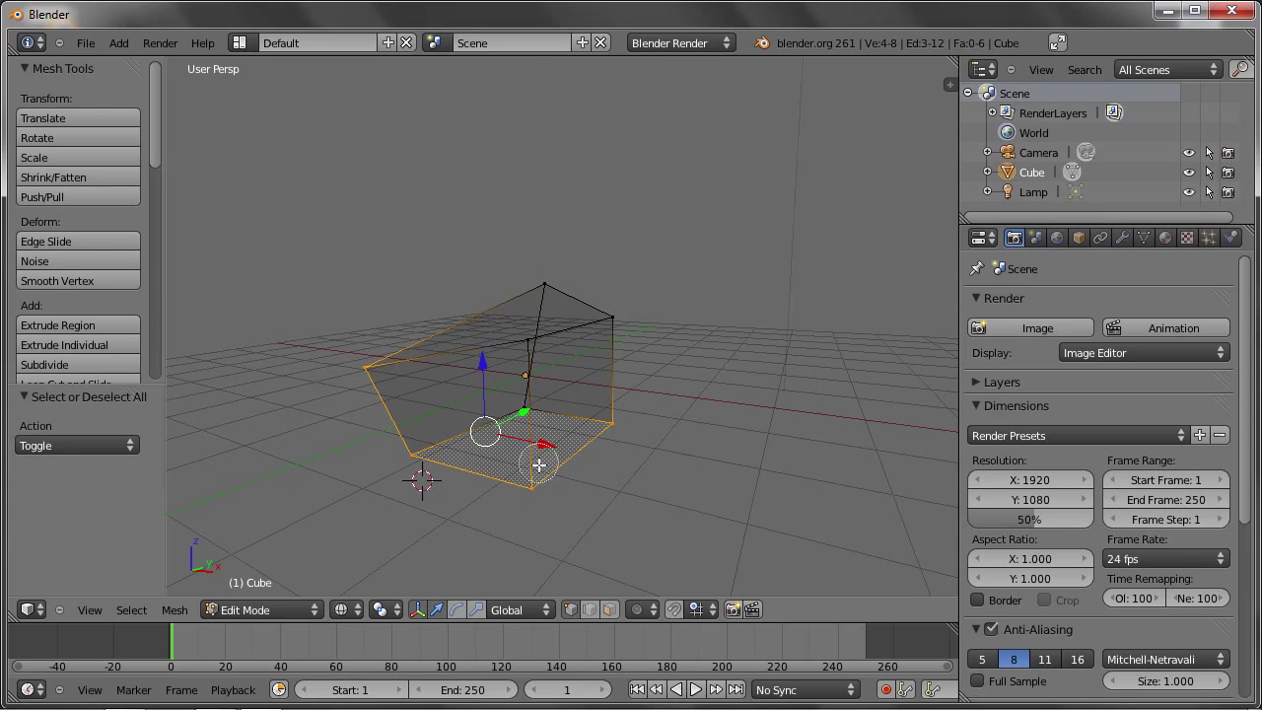
mouse_move(538, 464)
middle_mouse_down()
mouse_move(563, 408)
mouse_move(395, 423)
middle_mouse_up()
key("Escape")
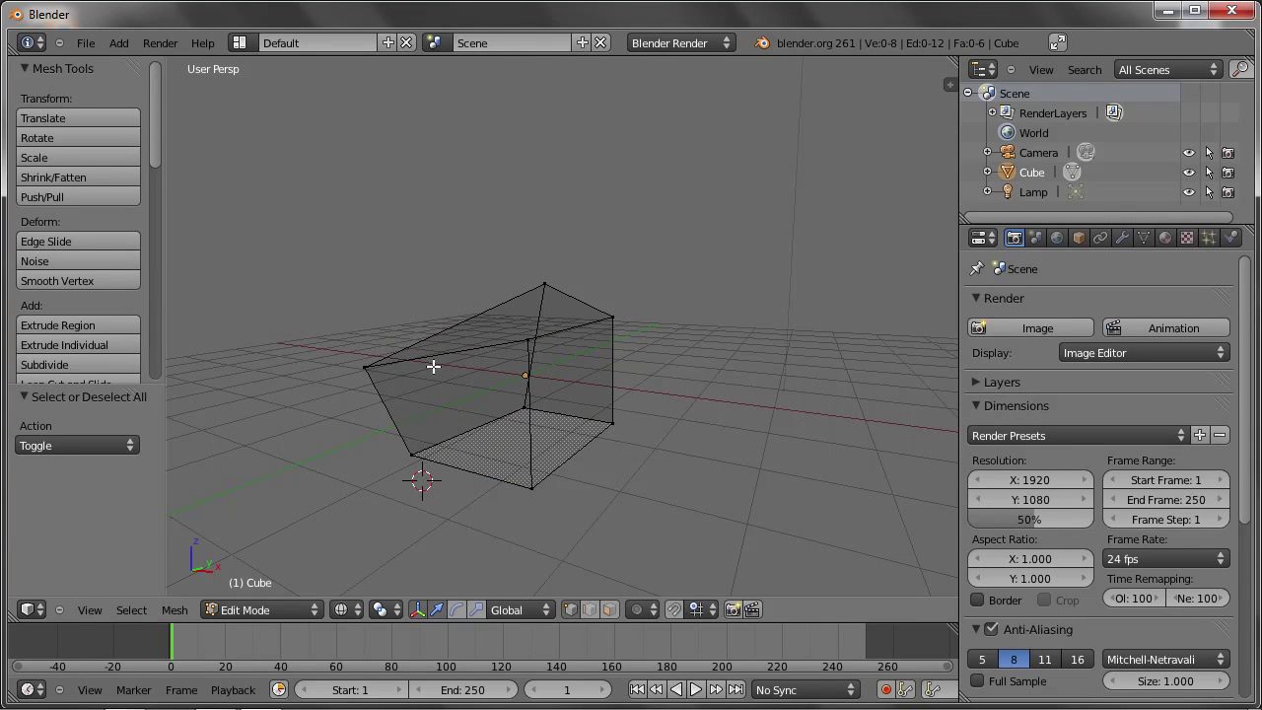
left_click(142, 610)
left_click_drag(466, 423, 355, 510, "ctrl")
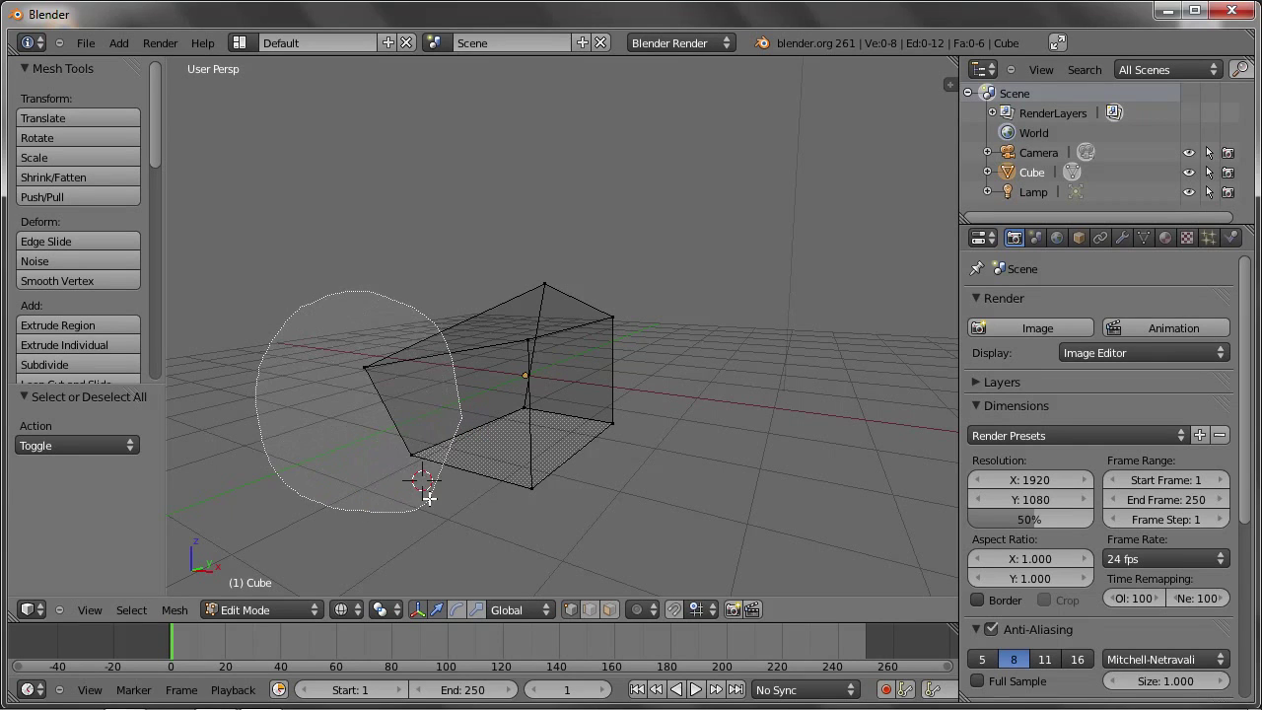
left_click_drag(355, 509, 485, 419, "ctrl")
mouse_move(647, 279)
left_mouse_down("ctrl")
mouse_move(483, 299)
mouse_move(692, 214)
left_mouse_up("ctrl")
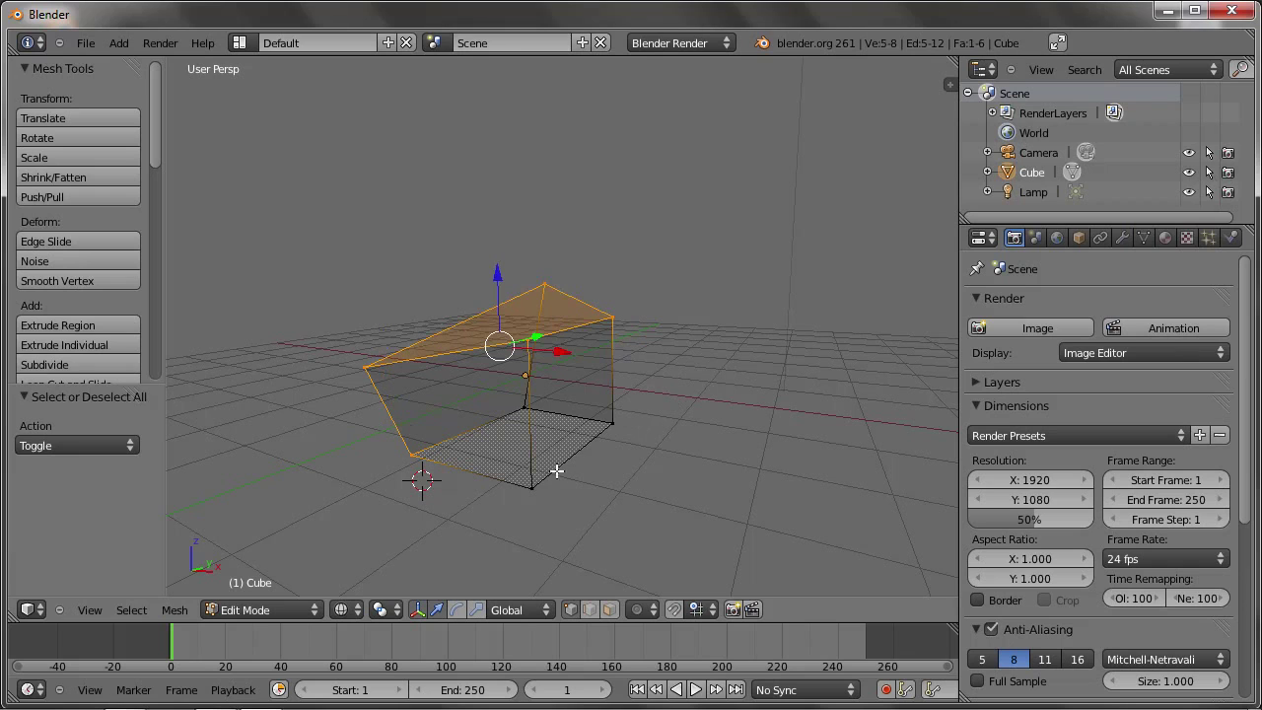
left_click_drag(469, 499, 518, 499, "ctrl")
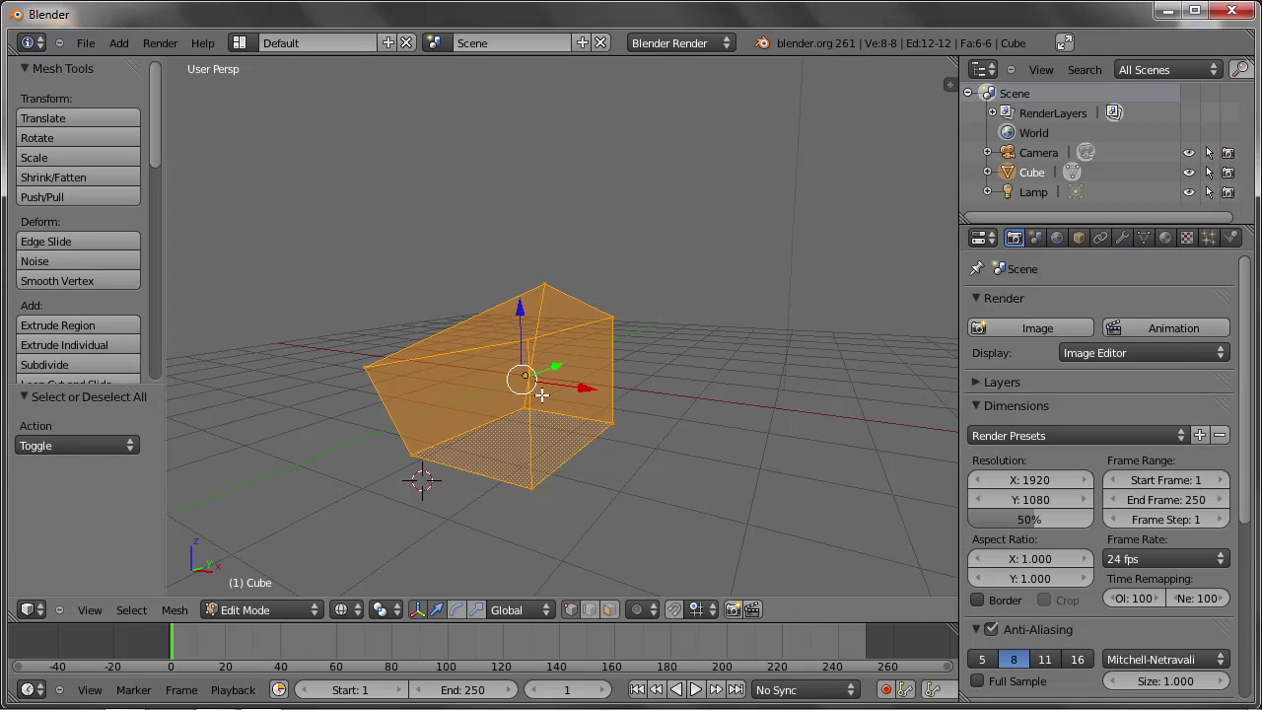
key("c")
scroll(592, 266, "down", 4)
middle_click_drag(572, 296, 646, 282)
right_click(646, 282)
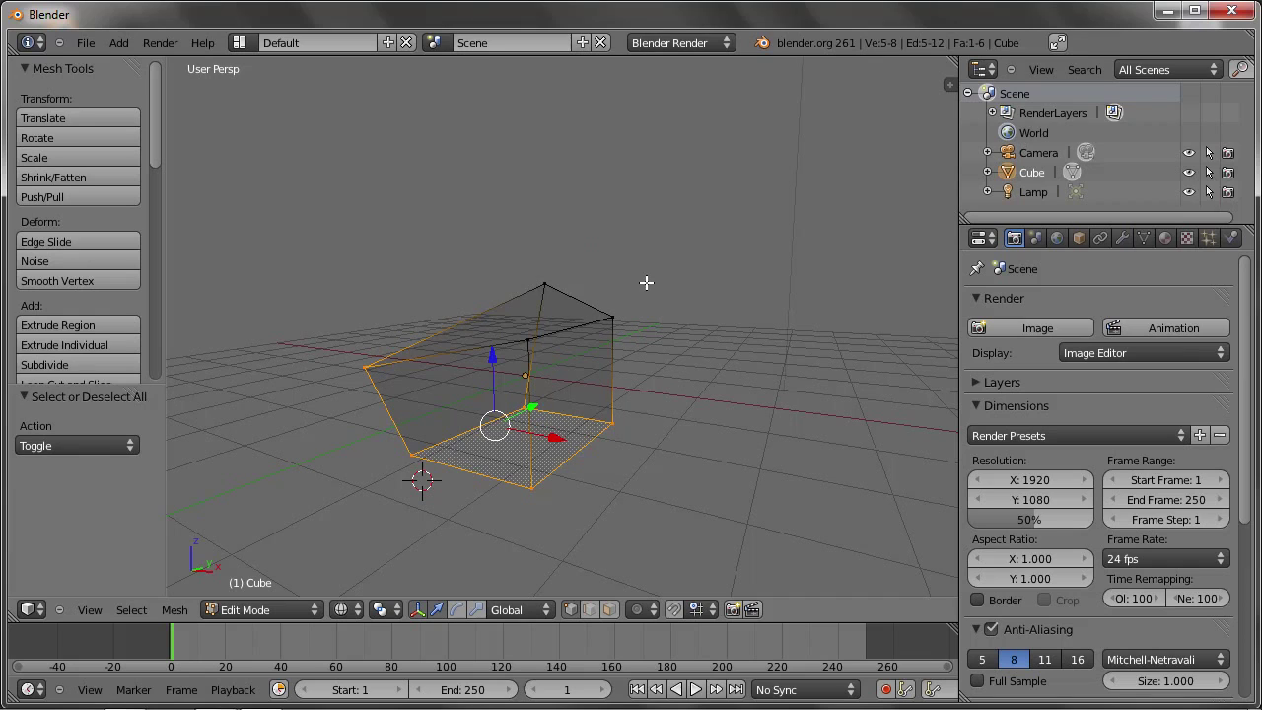
key("c")
left_click_drag(557, 294, 669, 321)
right_click(670, 321)
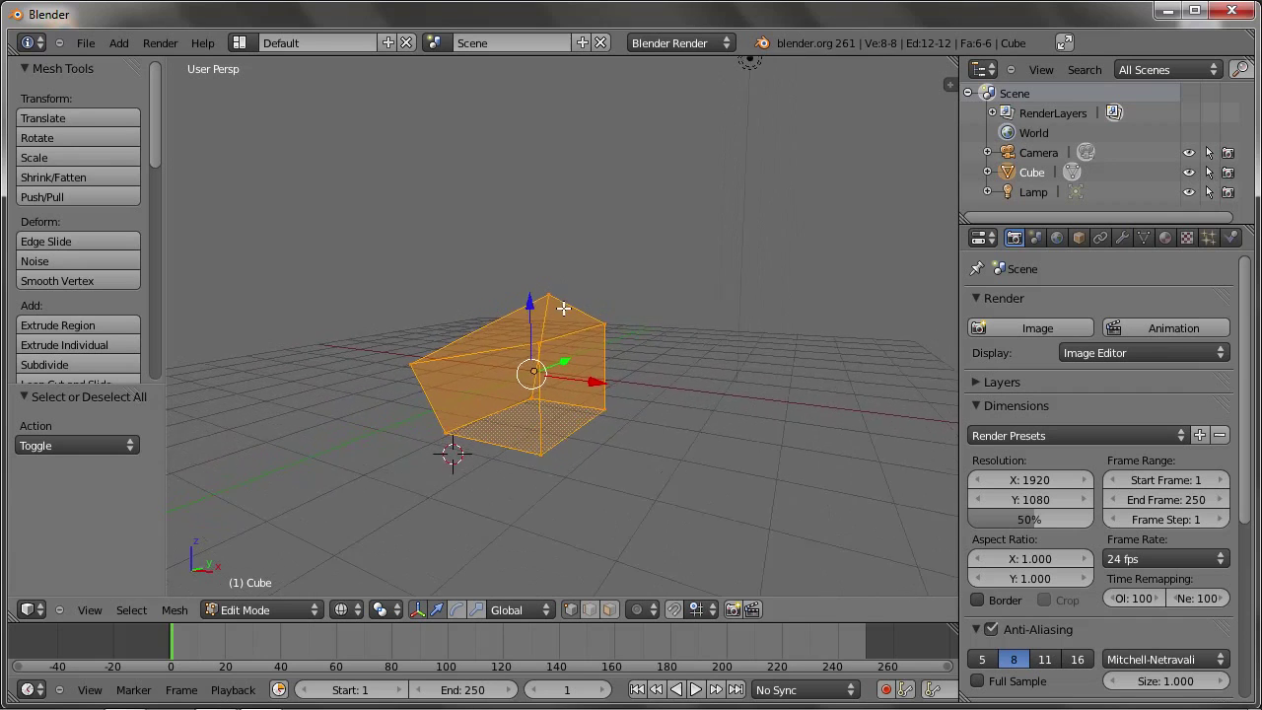
scroll(570, 374, "up", 2)
scroll(570, 405, "up", 2)
scroll(570, 415, "down", 2)
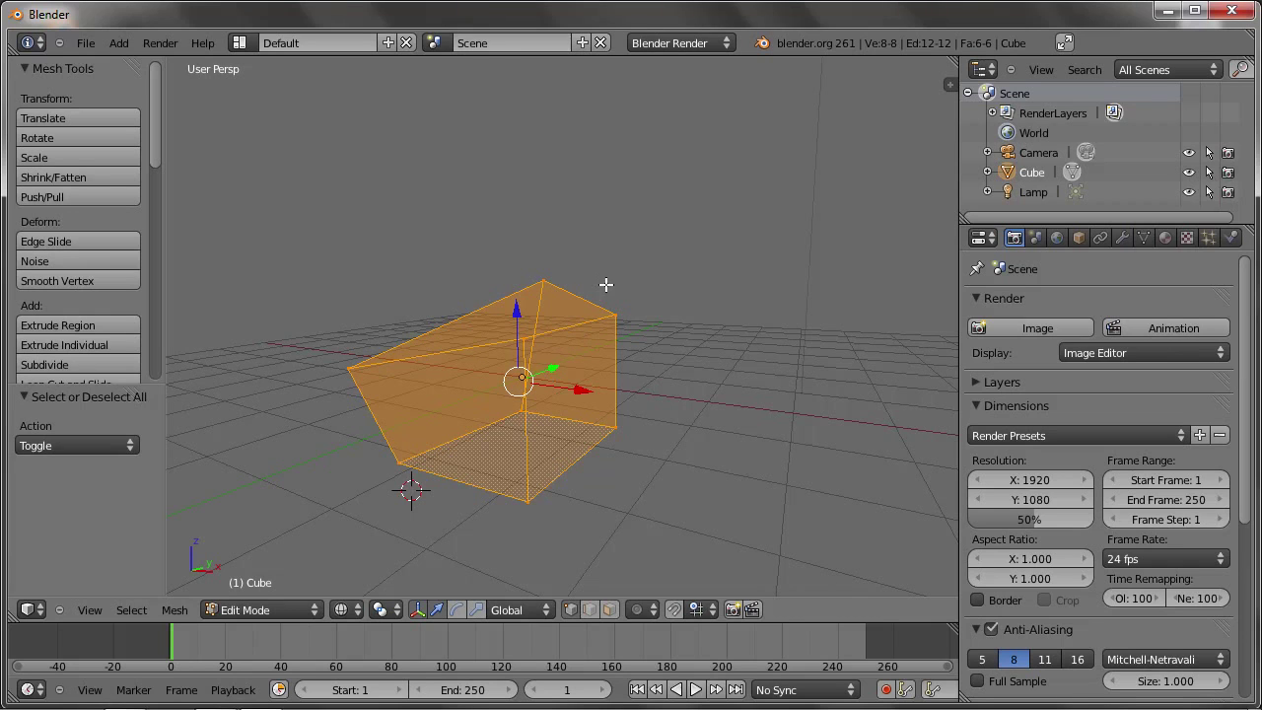
mouse_move(666, 239)
left_mouse_down("ctrl")
mouse_move(533, 395)
mouse_move(701, 204)
left_mouse_up("ctrl")
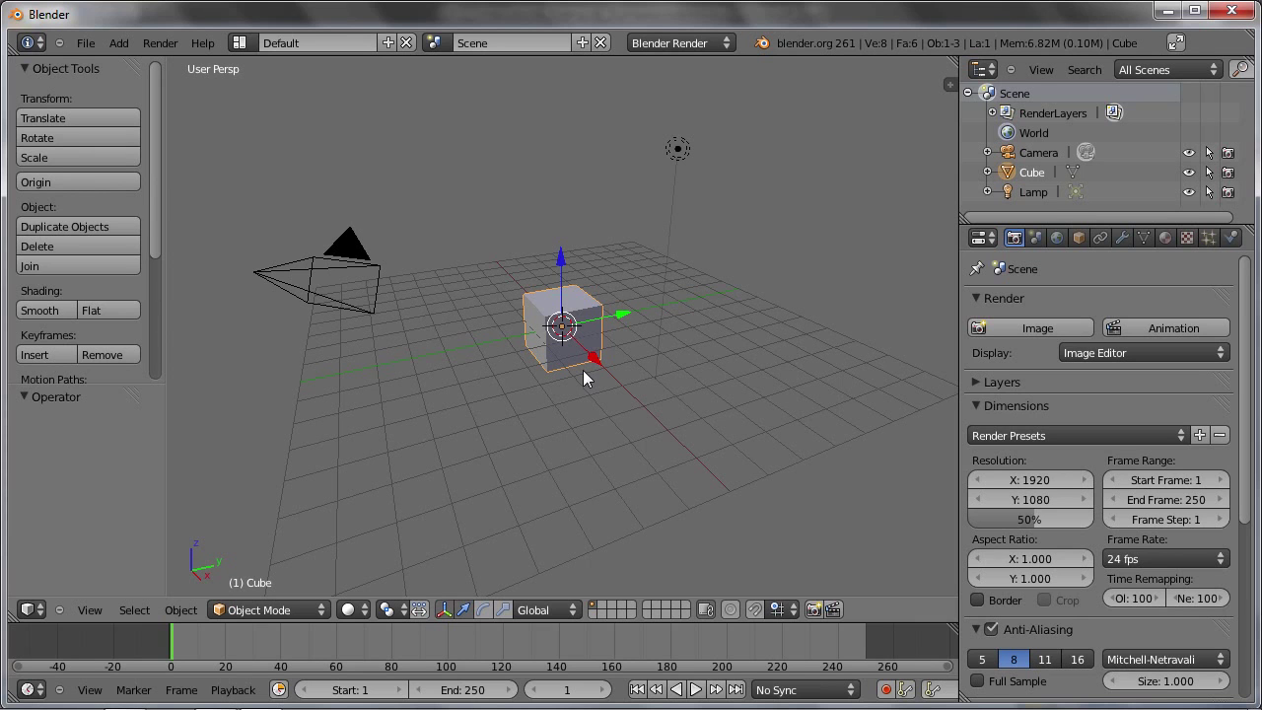
Raise the cube's mesh exactly one unit along Z in Edit Mode
middle_click_drag(524, 353, 527, 311)
scroll(529, 315, "up", 1)
scroll(552, 323, "up", 1)
scroll(583, 329, "up", 2)
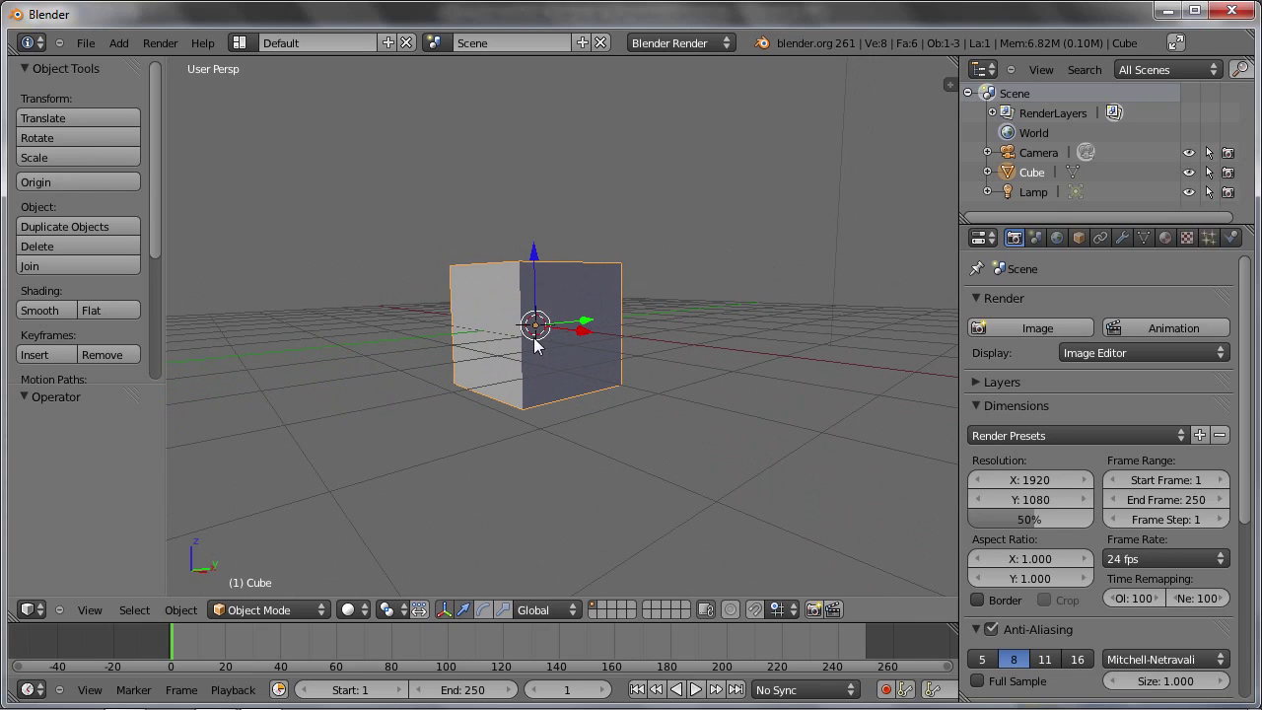
middle_click_drag(520, 369, 525, 349)
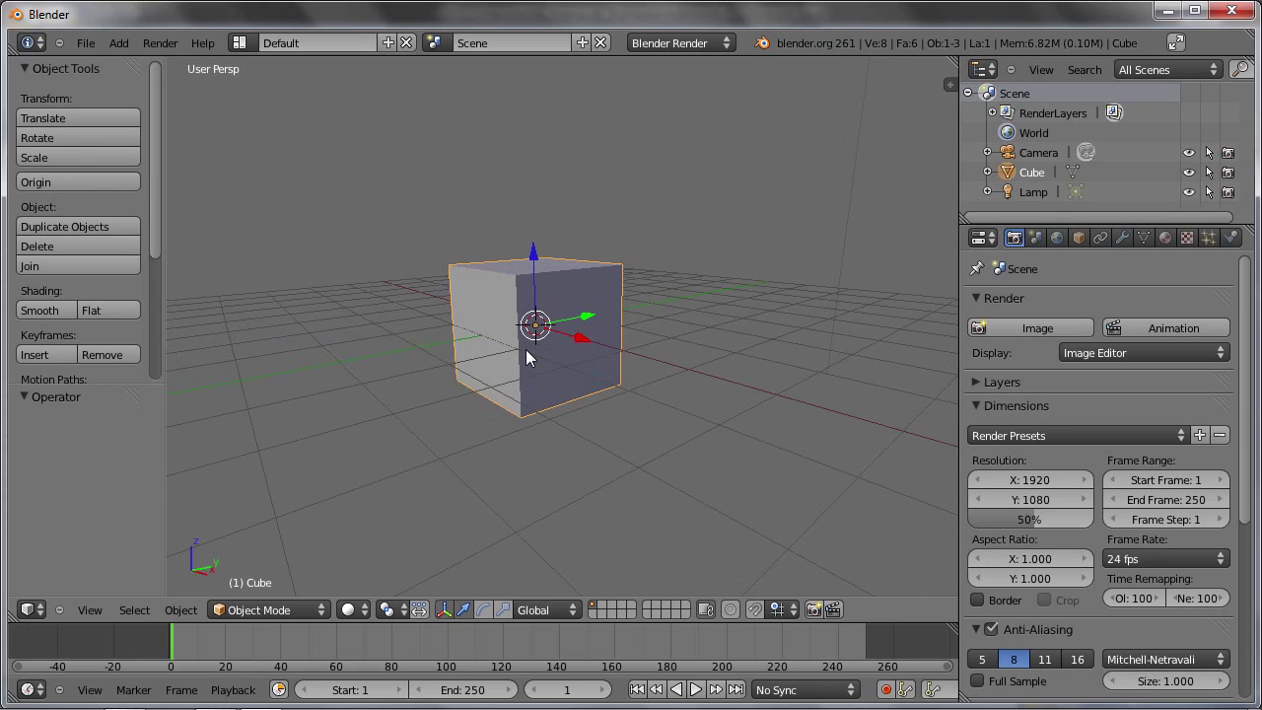
key("Tab")
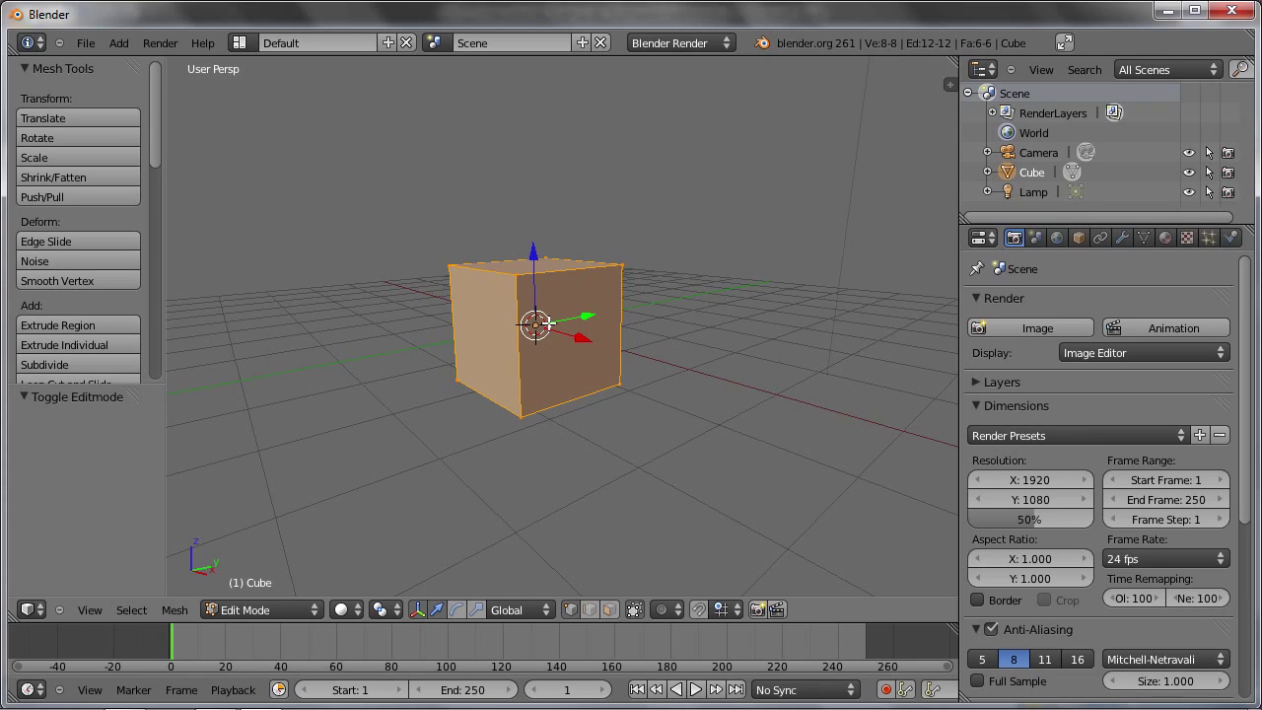
key("g")
key("z")
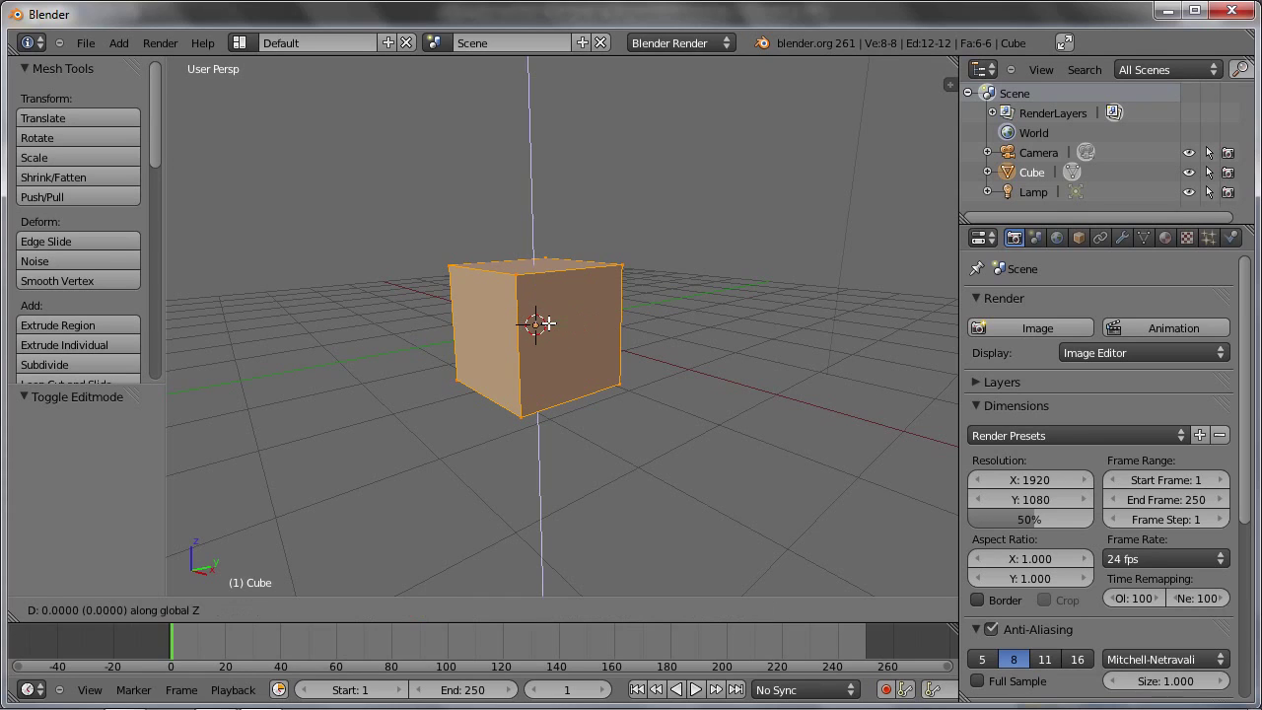
key("1")
key("Return")
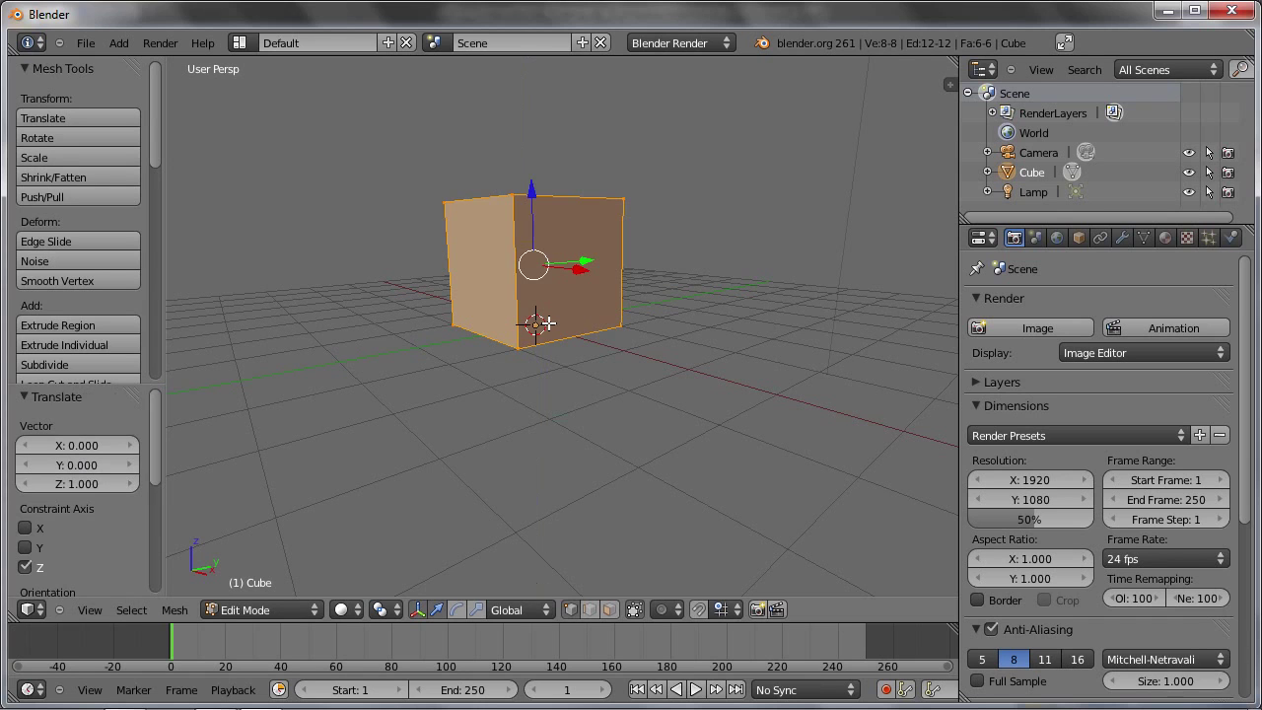
key("Tab")
Flatten the mesh to 0.1 of its height with a Z-only scale
middle_click_drag(544, 361, 541, 331)
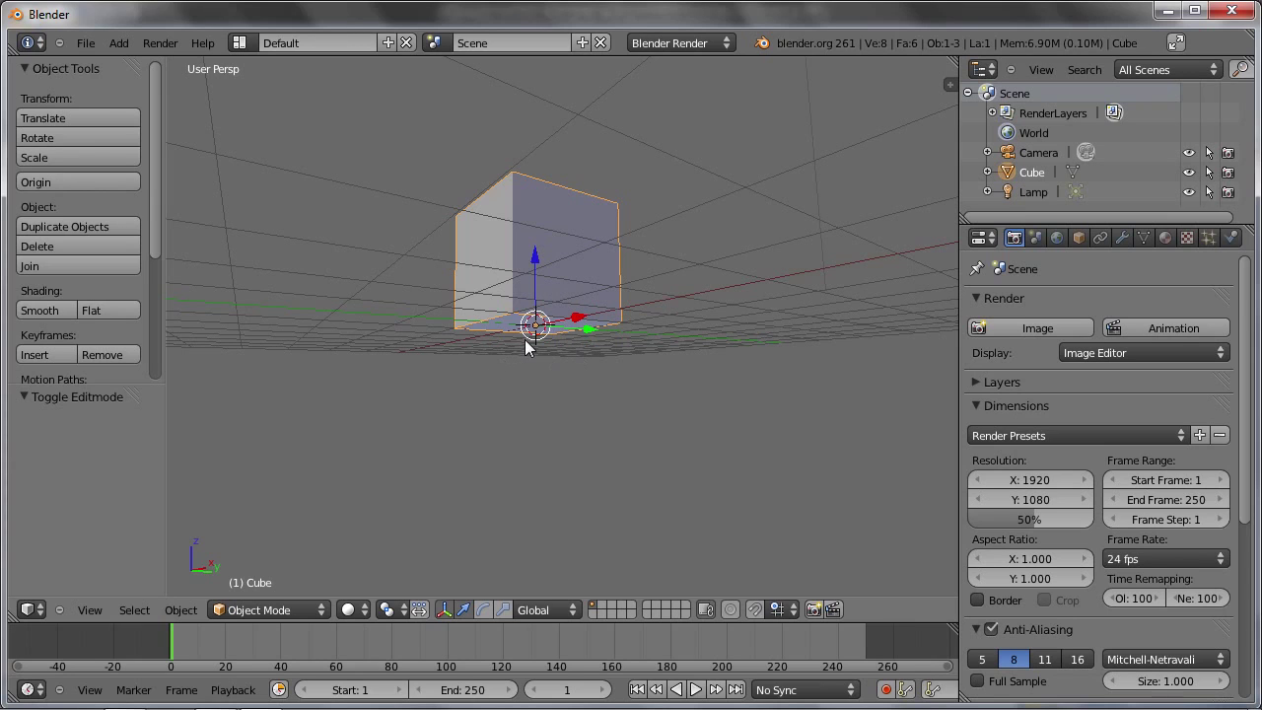
key("s")
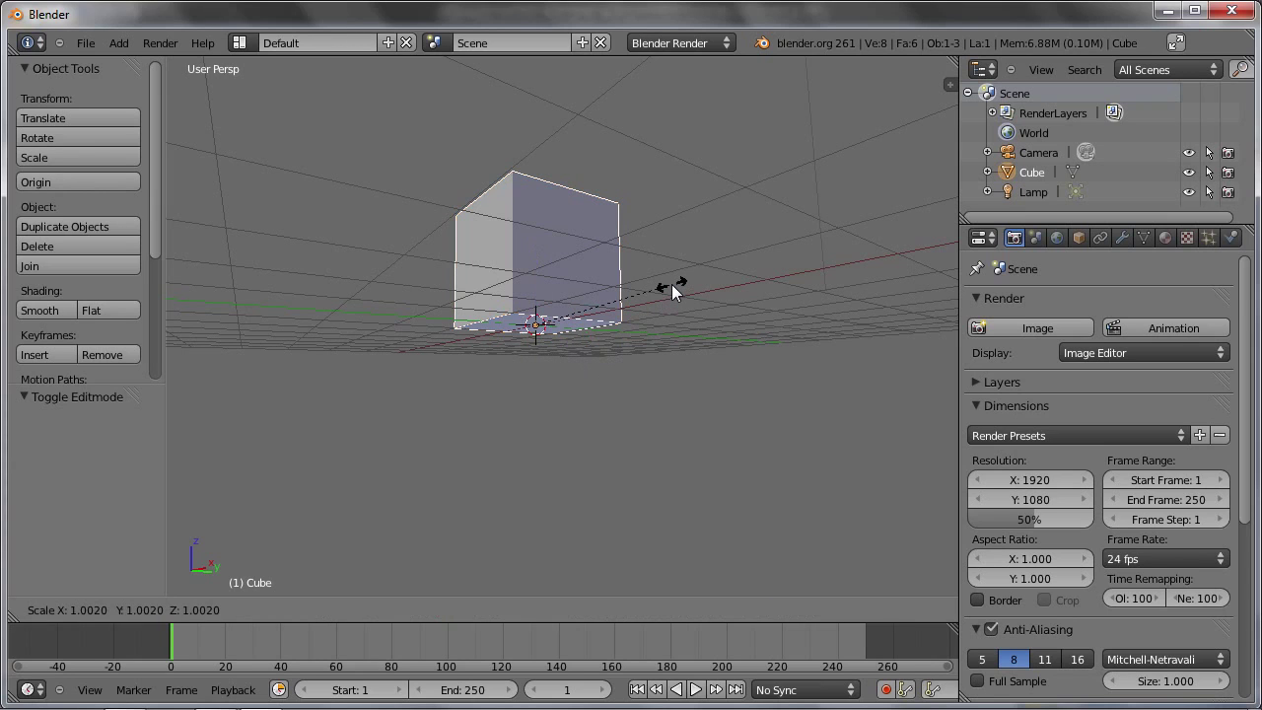
key("z")
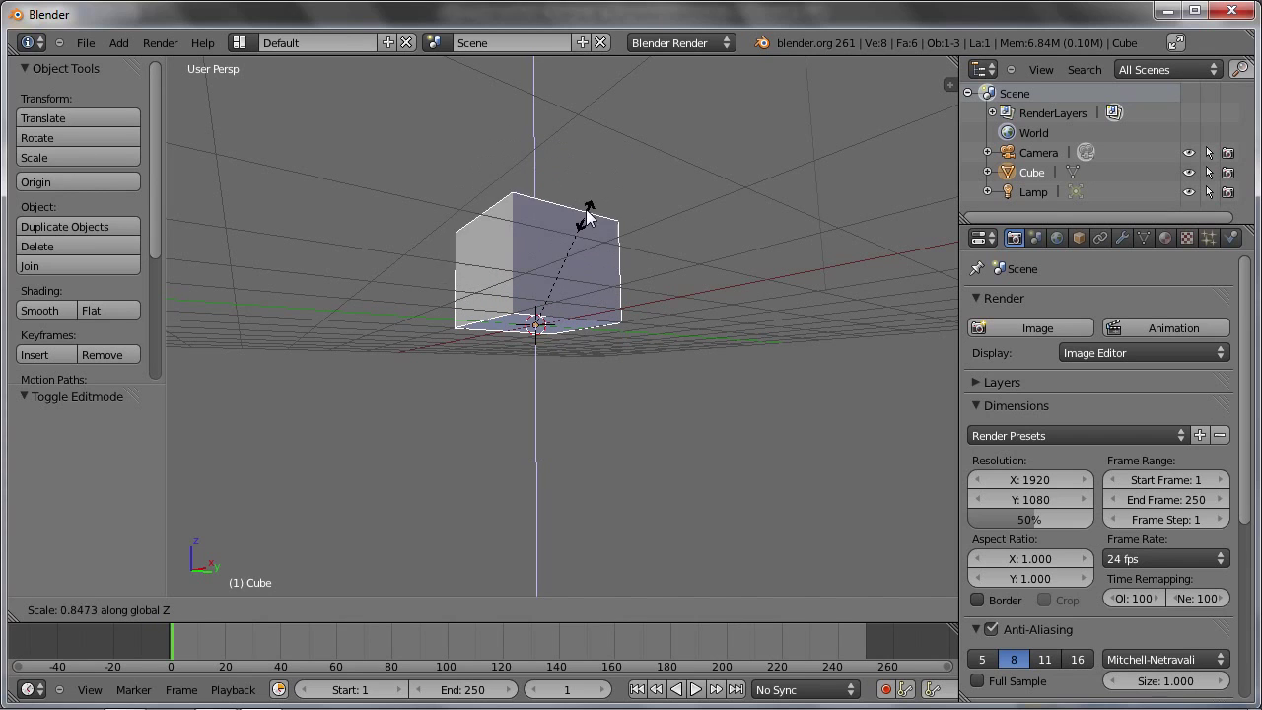
key("Escape")
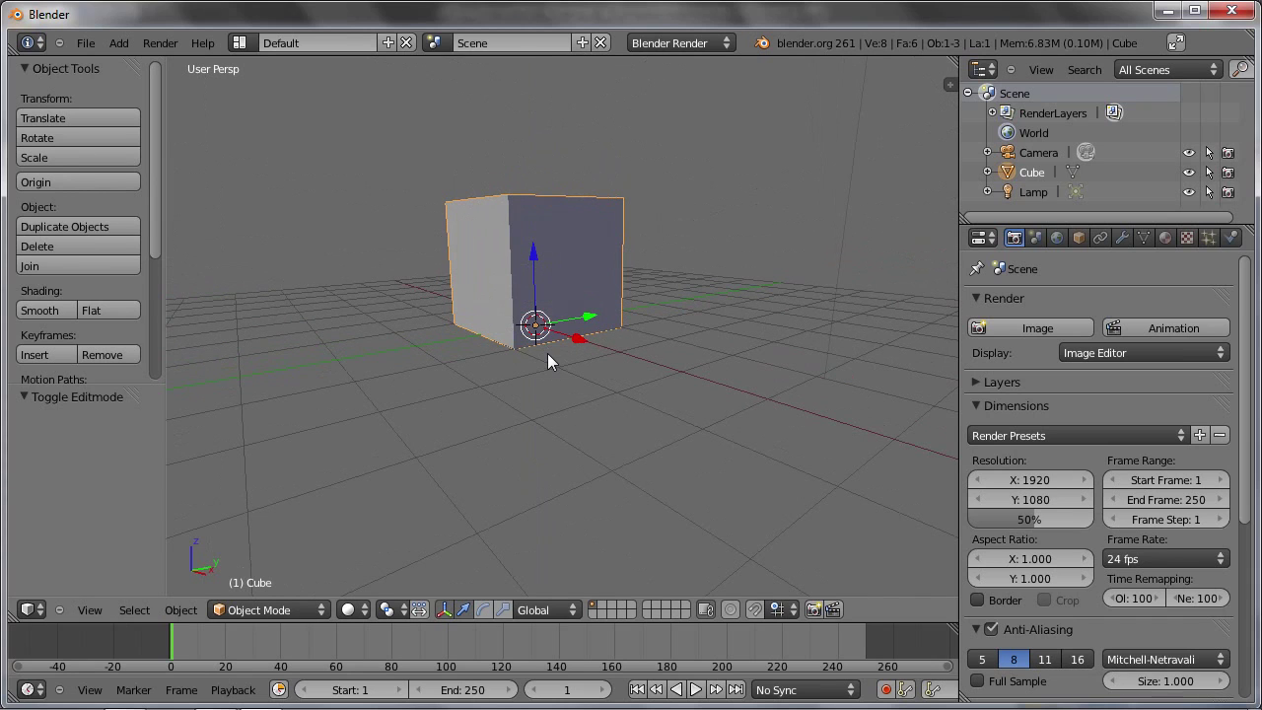
key("Tab")
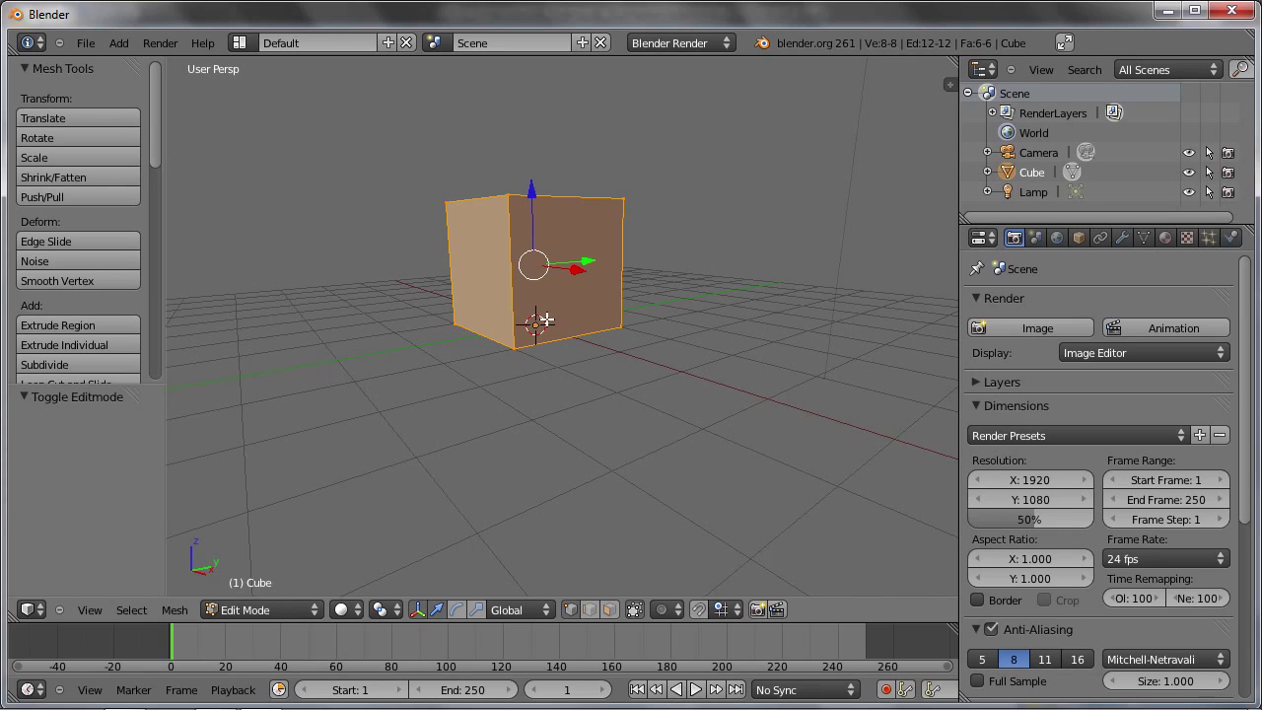
type("sz")
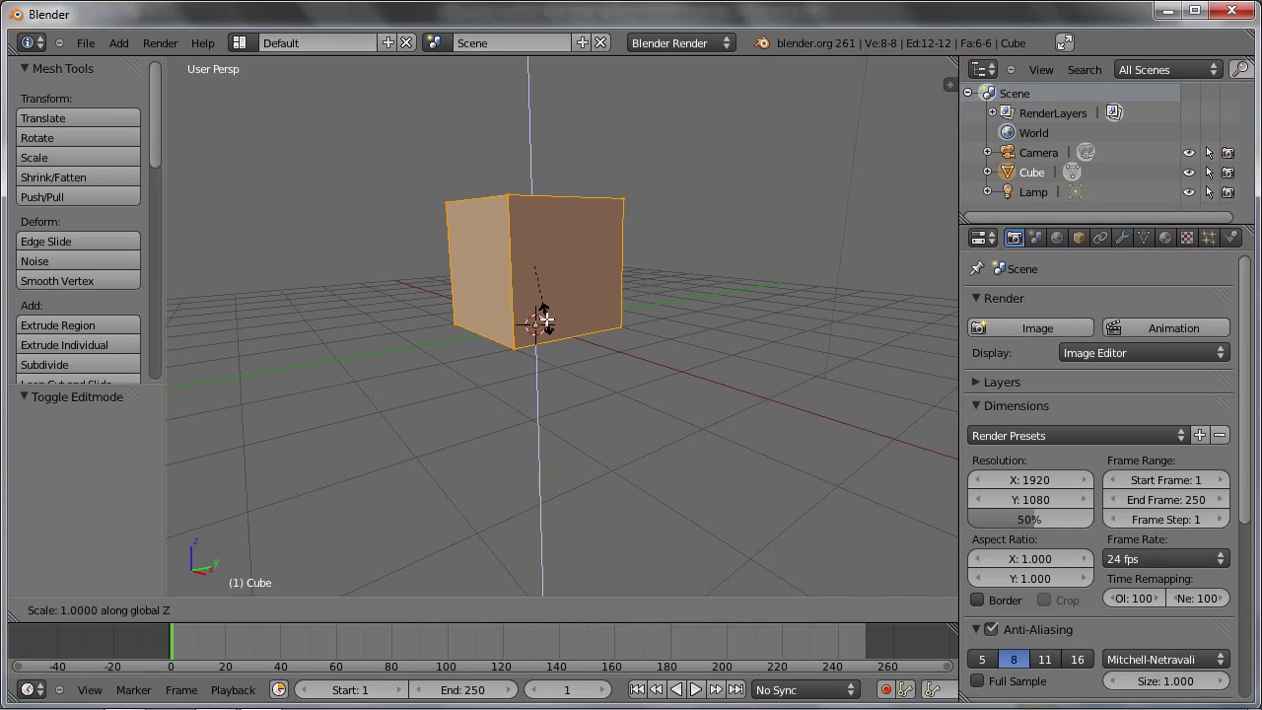
type("0.1")
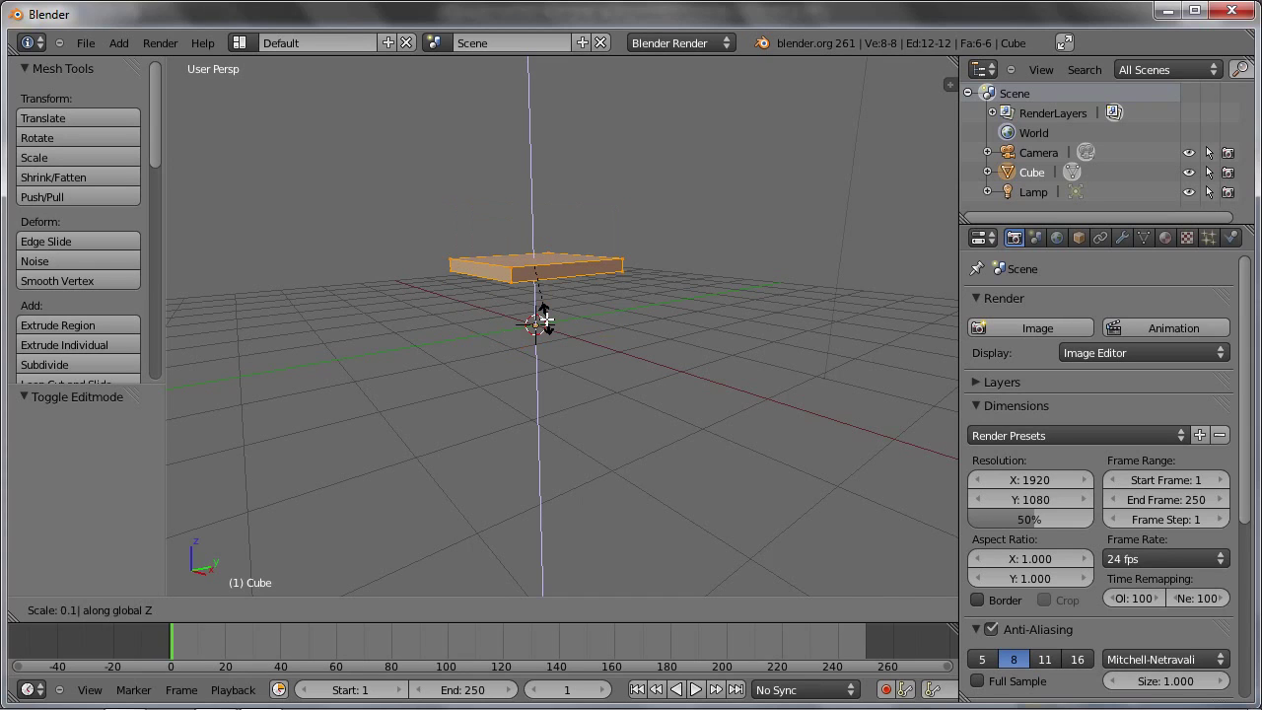
key("Return")
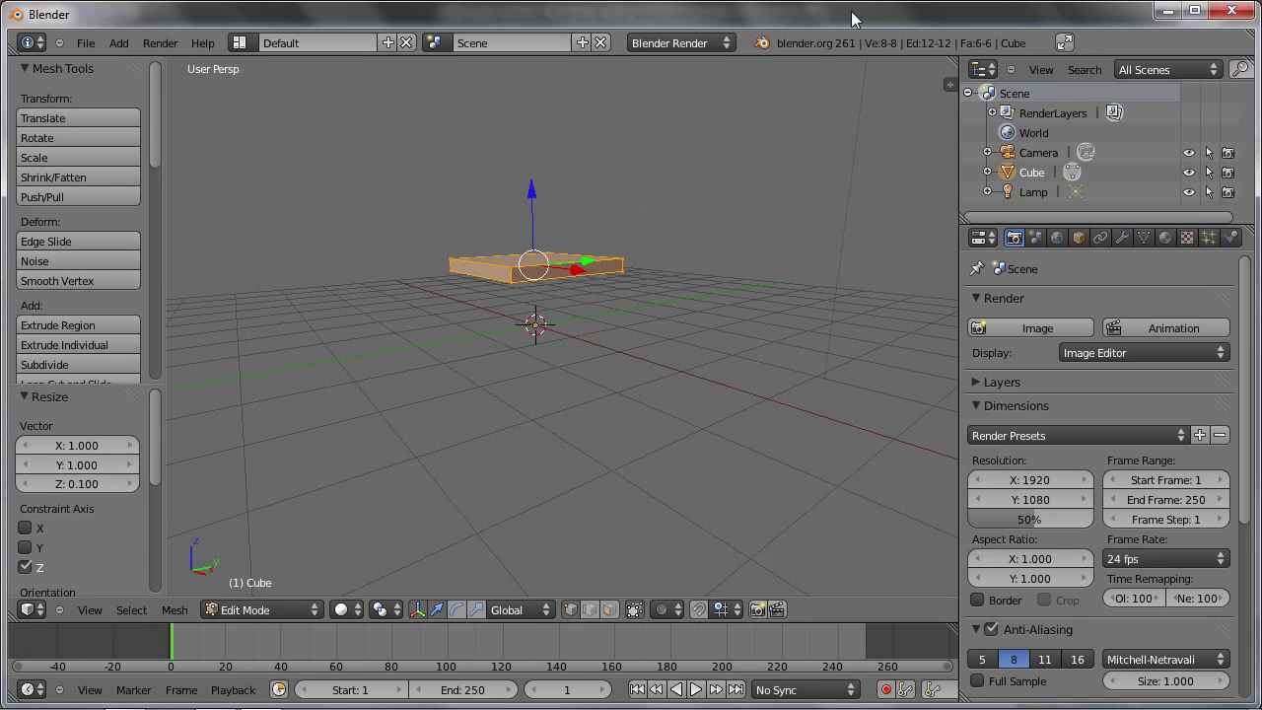
Show the properties panel and rename the Cube object to 'Tisch'
left_click(950, 85)
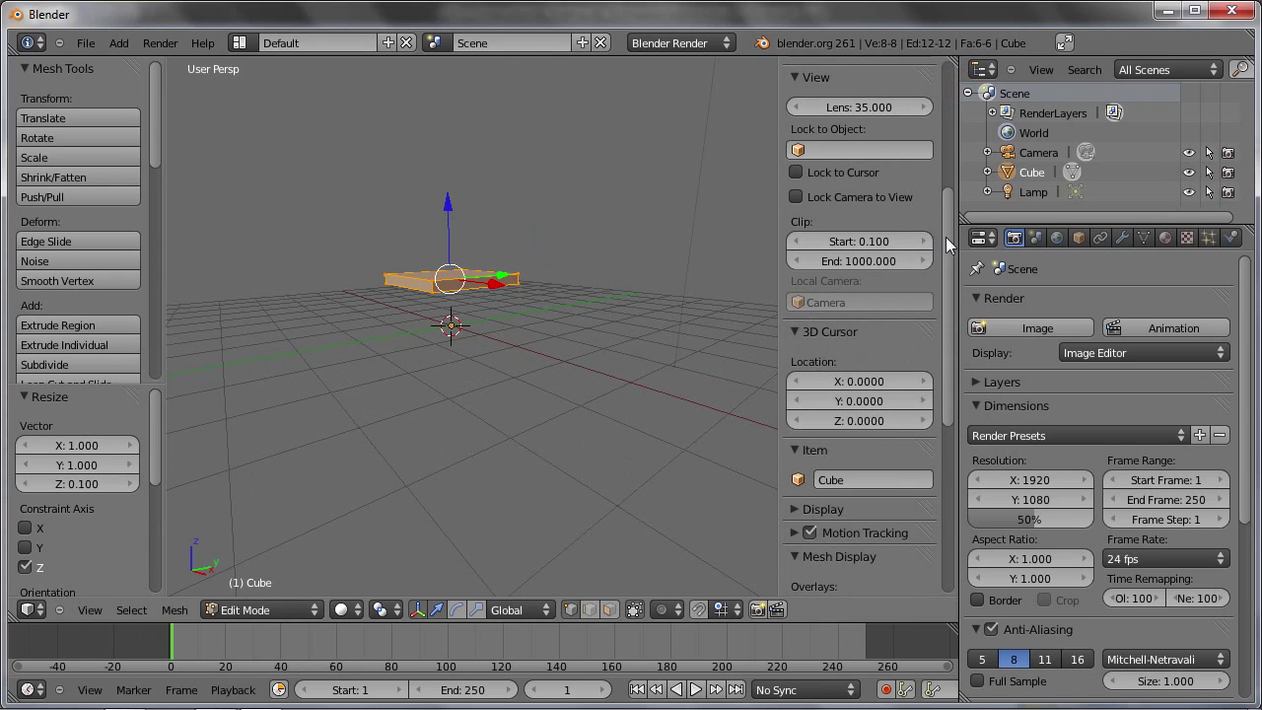
left_click_drag(952, 247, 944, 87)
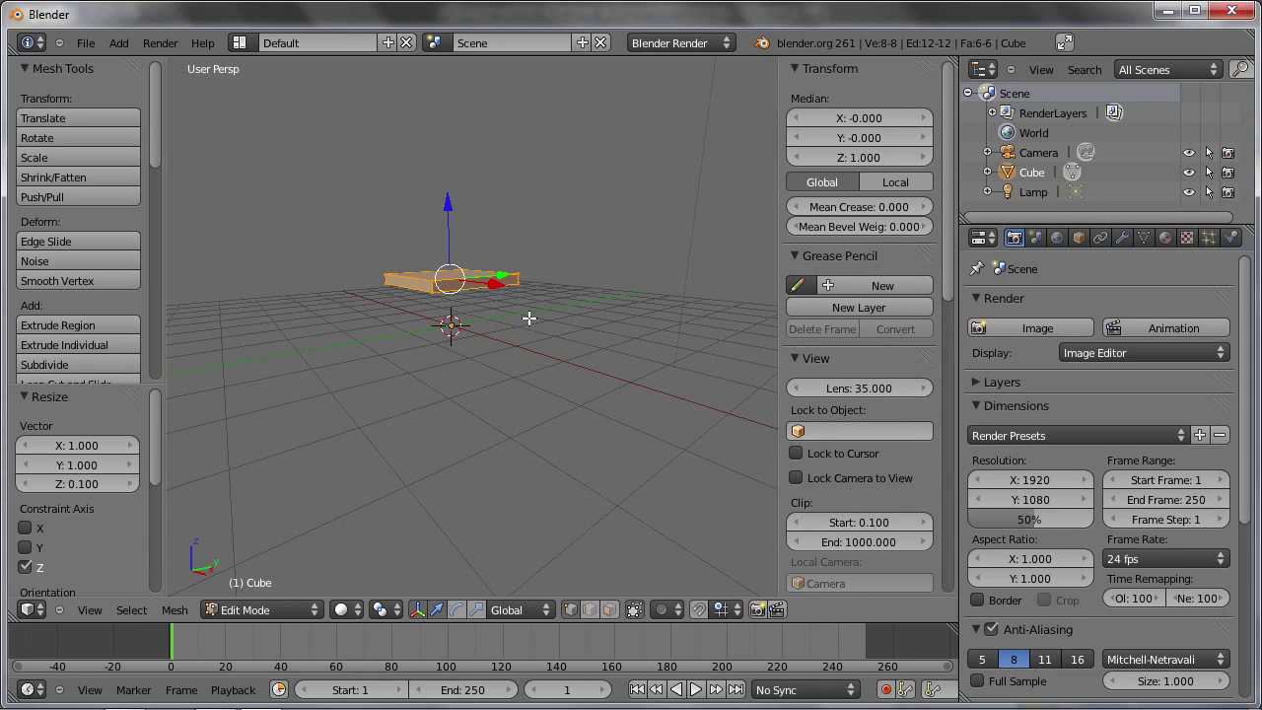
mouse_move(541, 310)
middle_mouse_down()
mouse_move(448, 332)
mouse_move(446, 317)
mouse_move(325, 381)
mouse_move(486, 372)
mouse_move(507, 385)
middle_mouse_up()
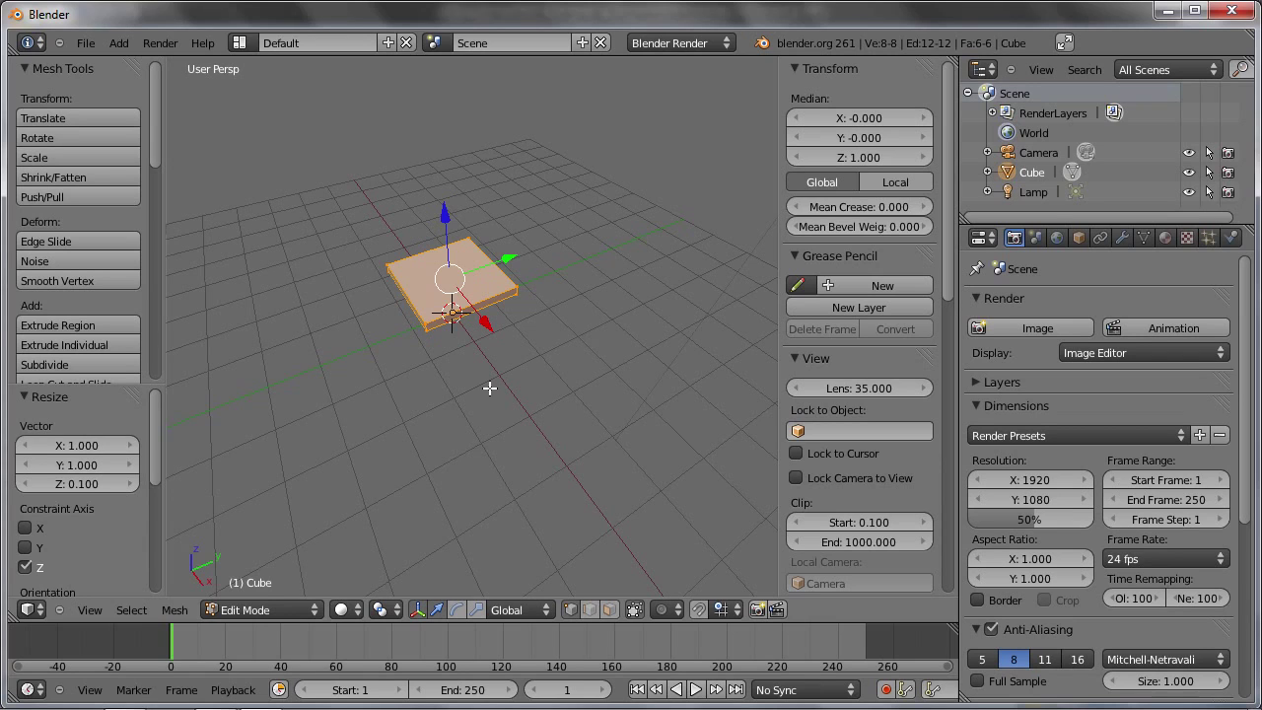
left_click(1080, 239)
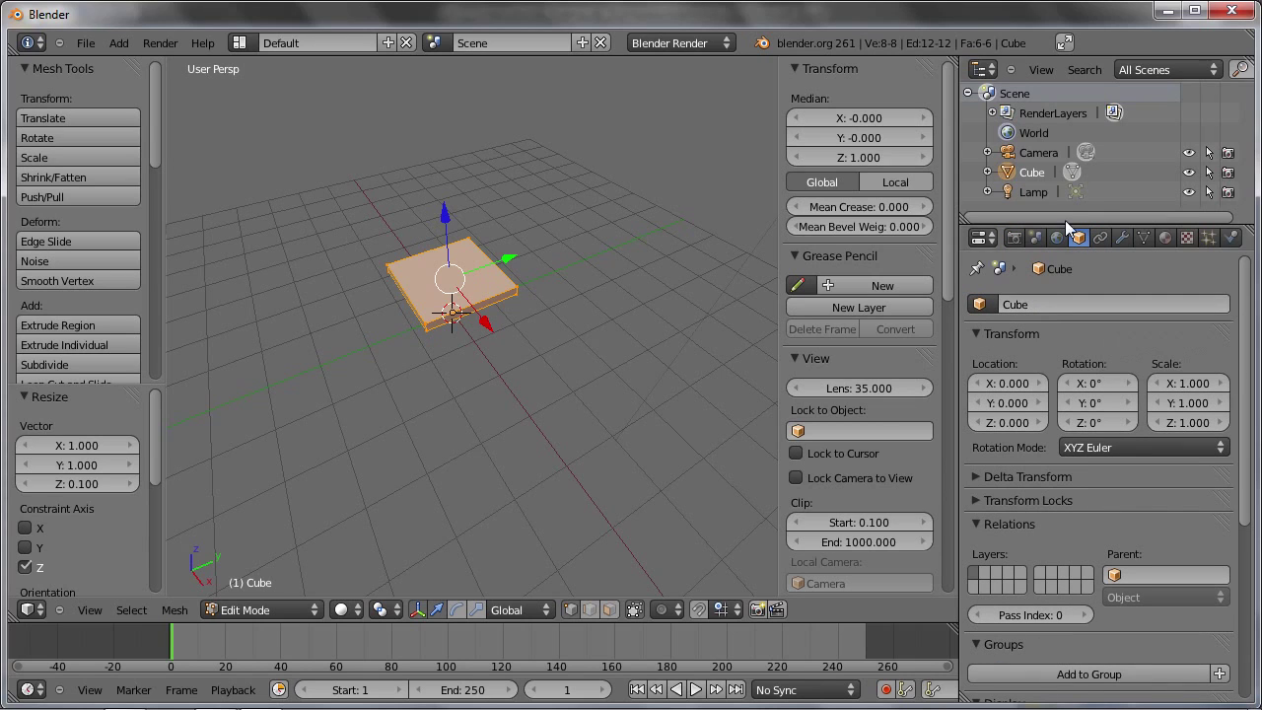
double_click(1033, 171)
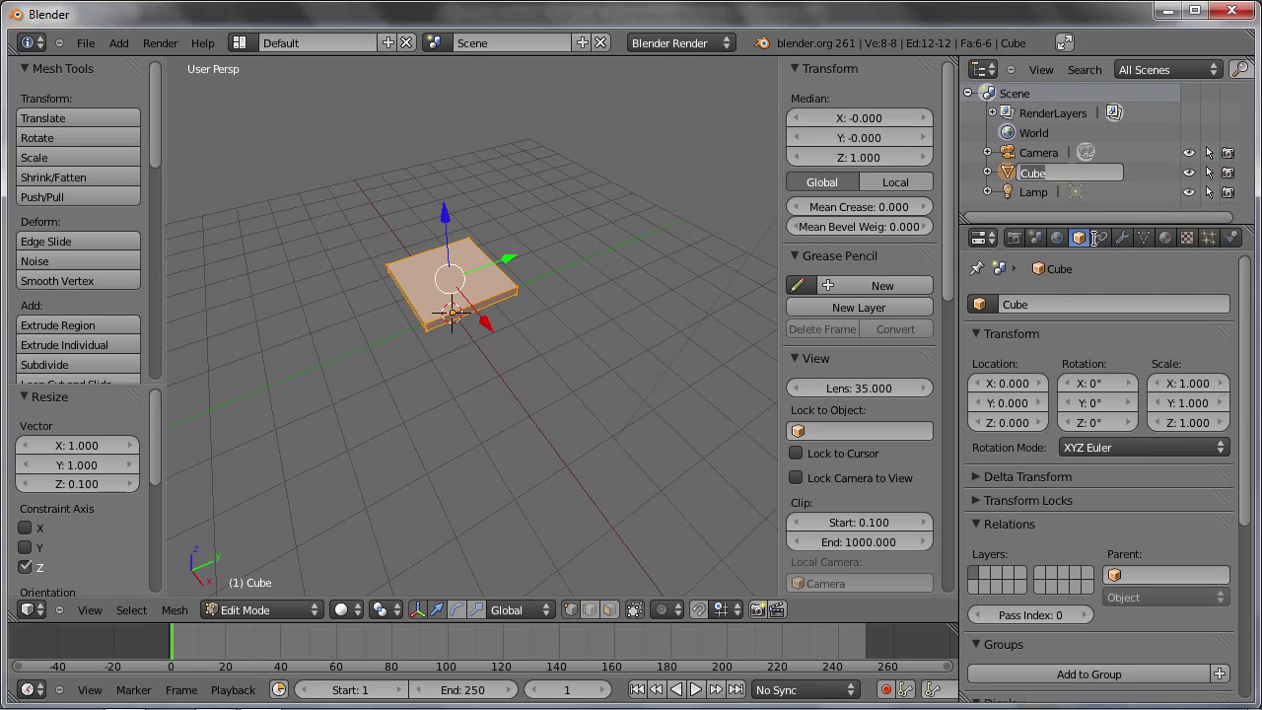
type("Tisch")
key("Return")
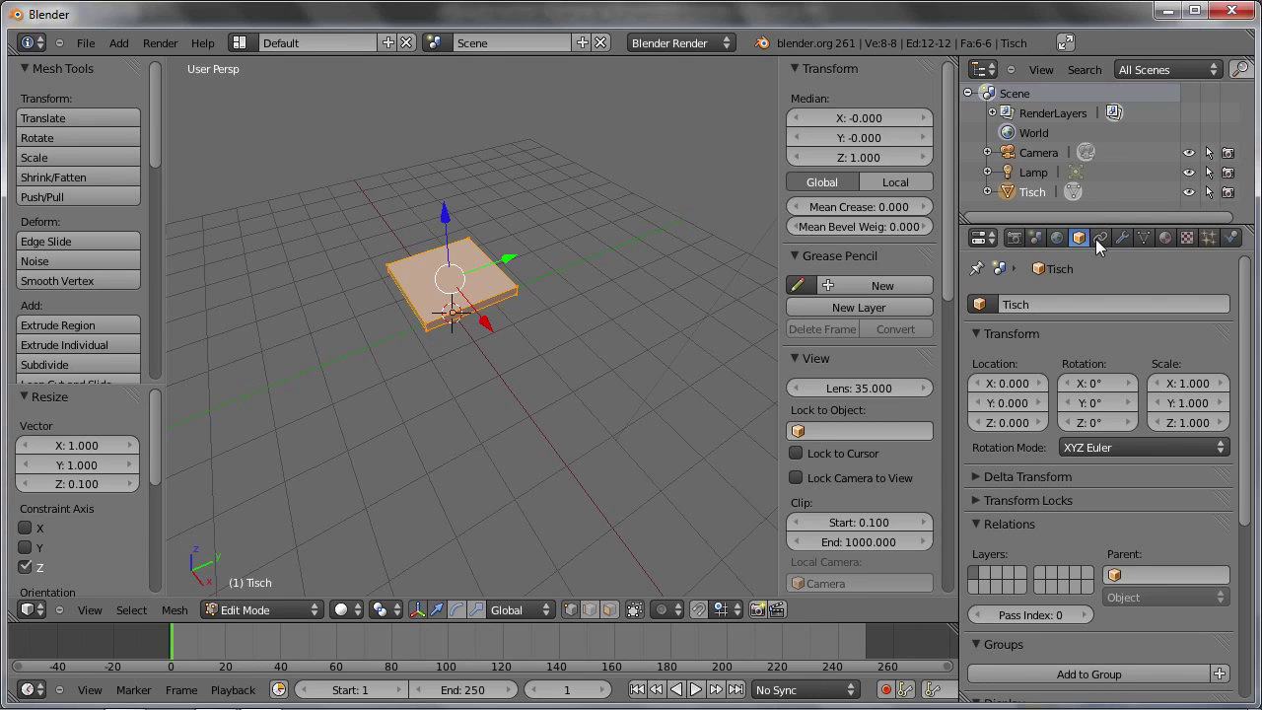
mouse_move(420, 313)
middle_mouse_down()
mouse_move(449, 306)
mouse_move(488, 353)
mouse_move(451, 296)
middle_mouse_up()
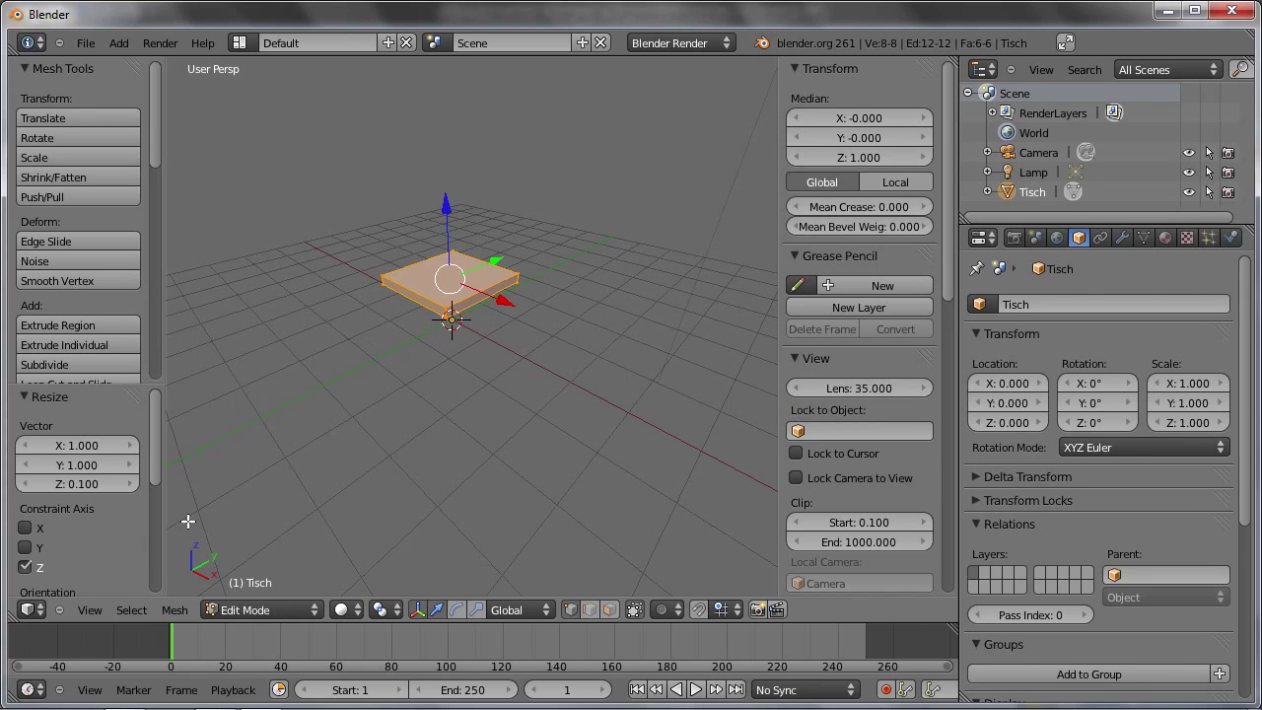
Toggle quad view, zoom the Top view, and add a cube into the Tisch mesh
left_click(89, 611)
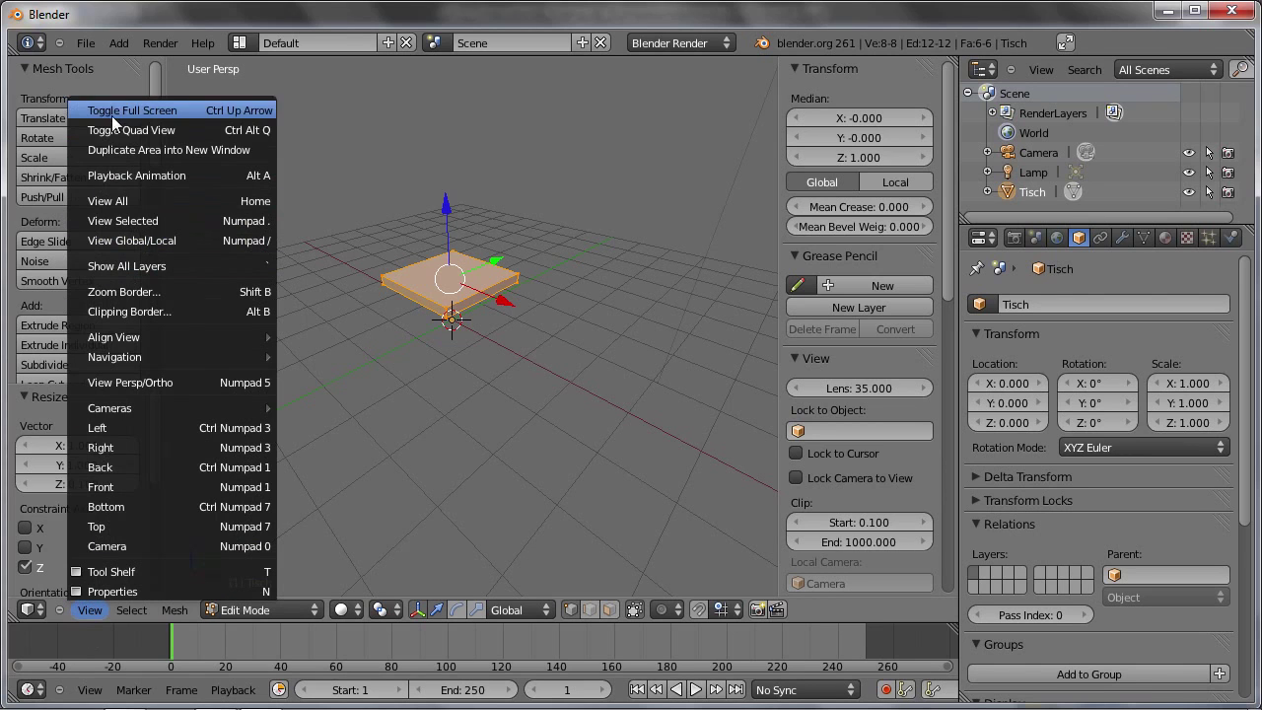
left_click(243, 130)
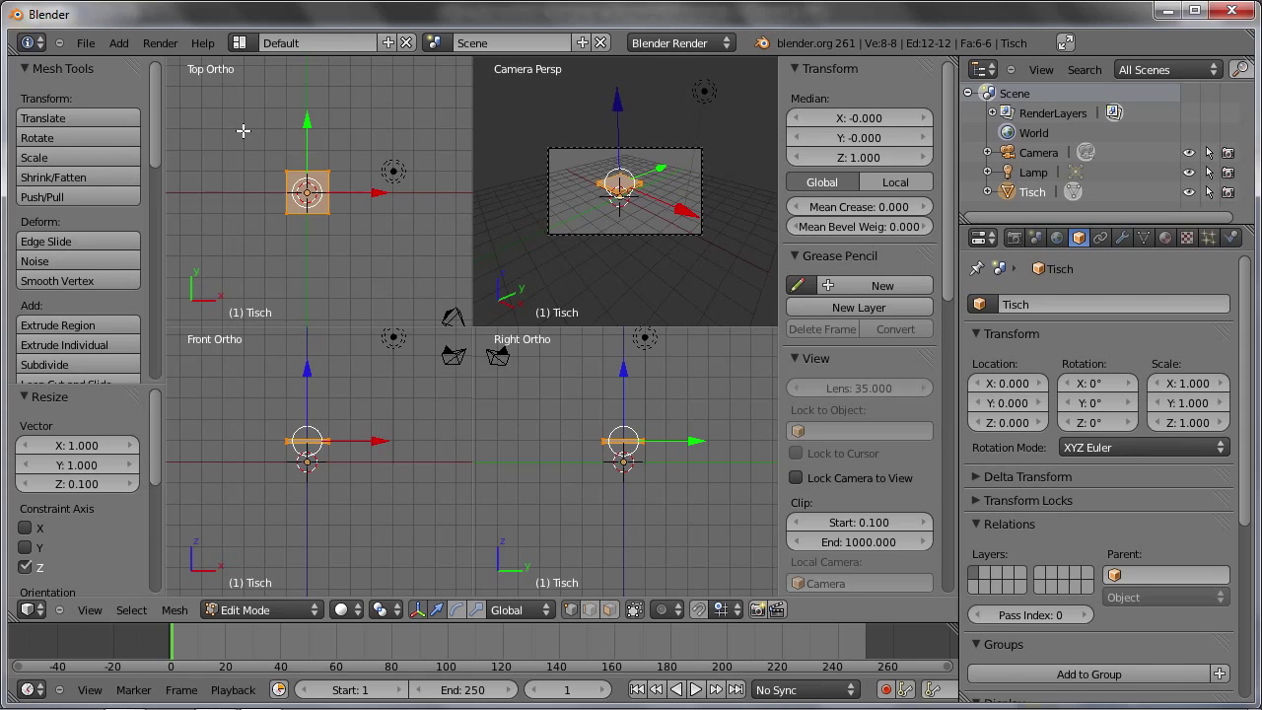
scroll(631, 181, "up", 4)
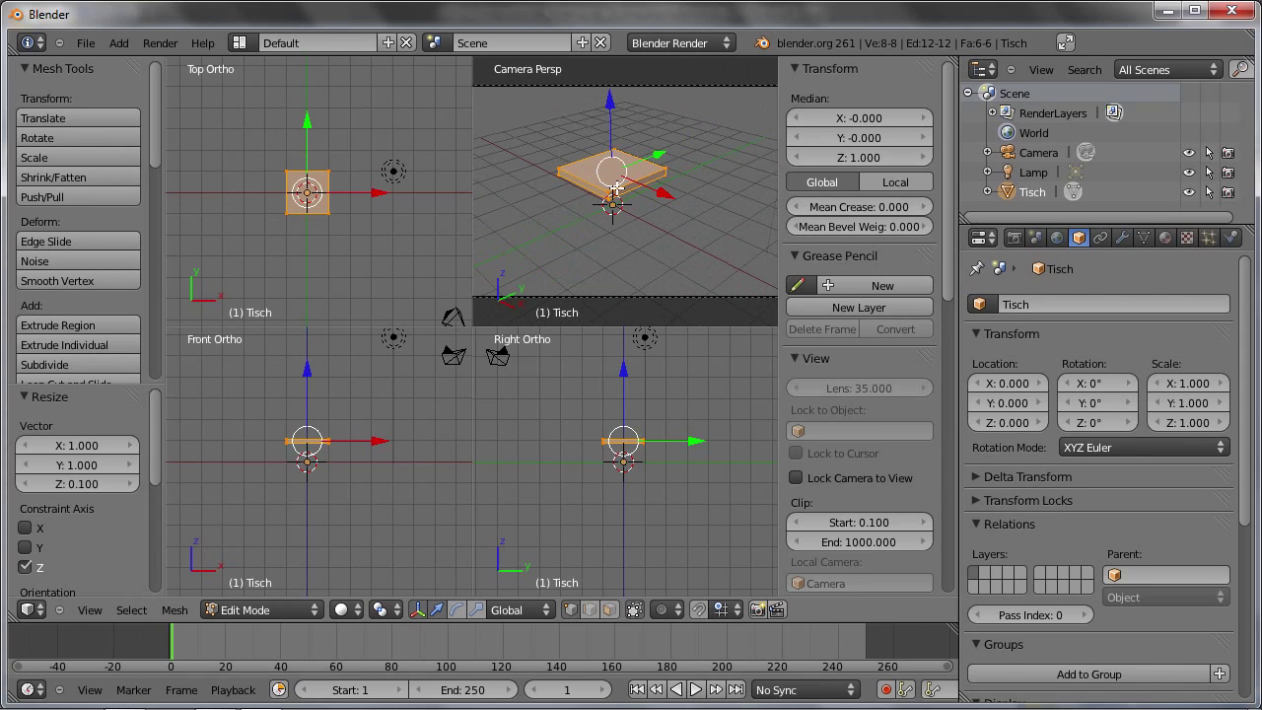
scroll(295, 475, "up", 1)
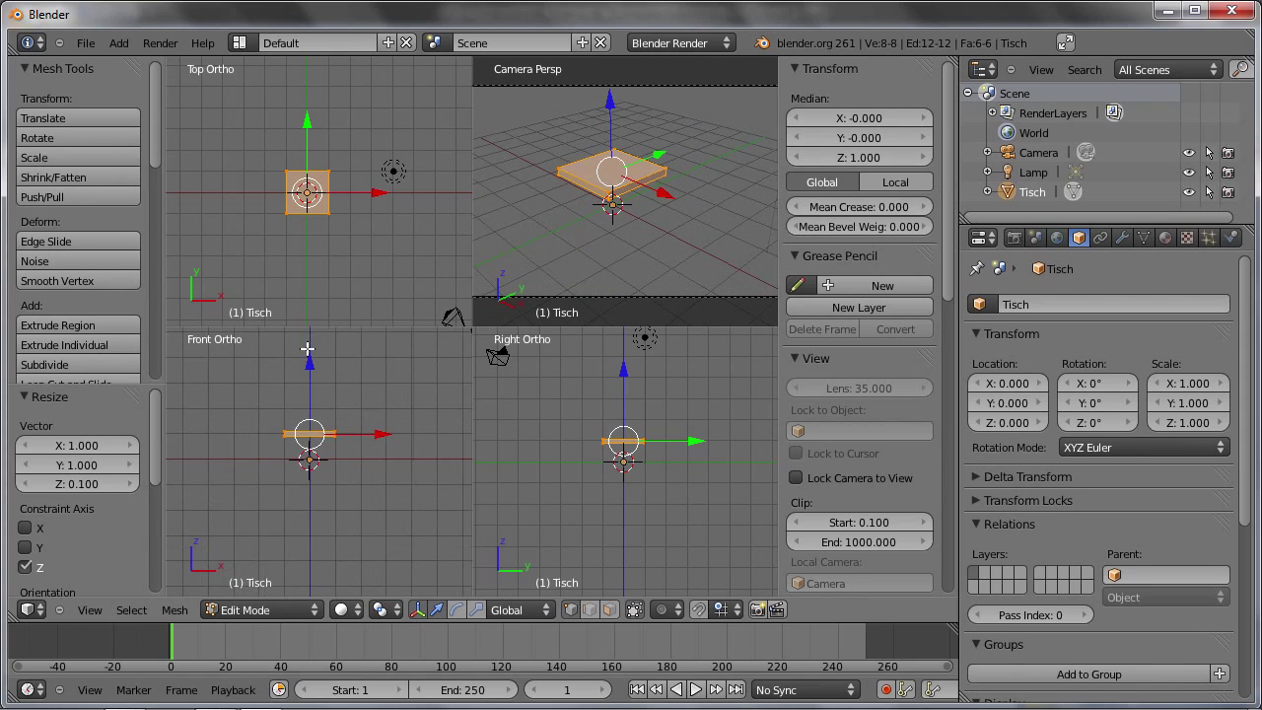
scroll(301, 211, "up", 3)
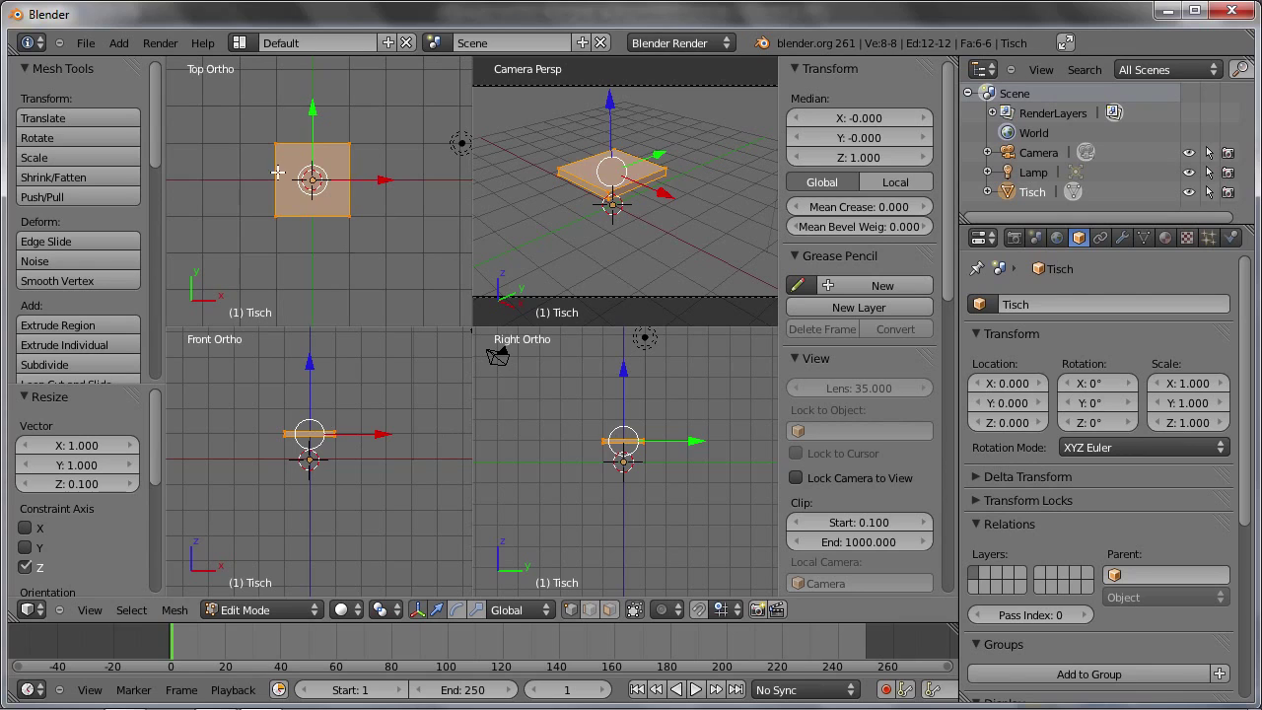
scroll(305, 193, "up", 3)
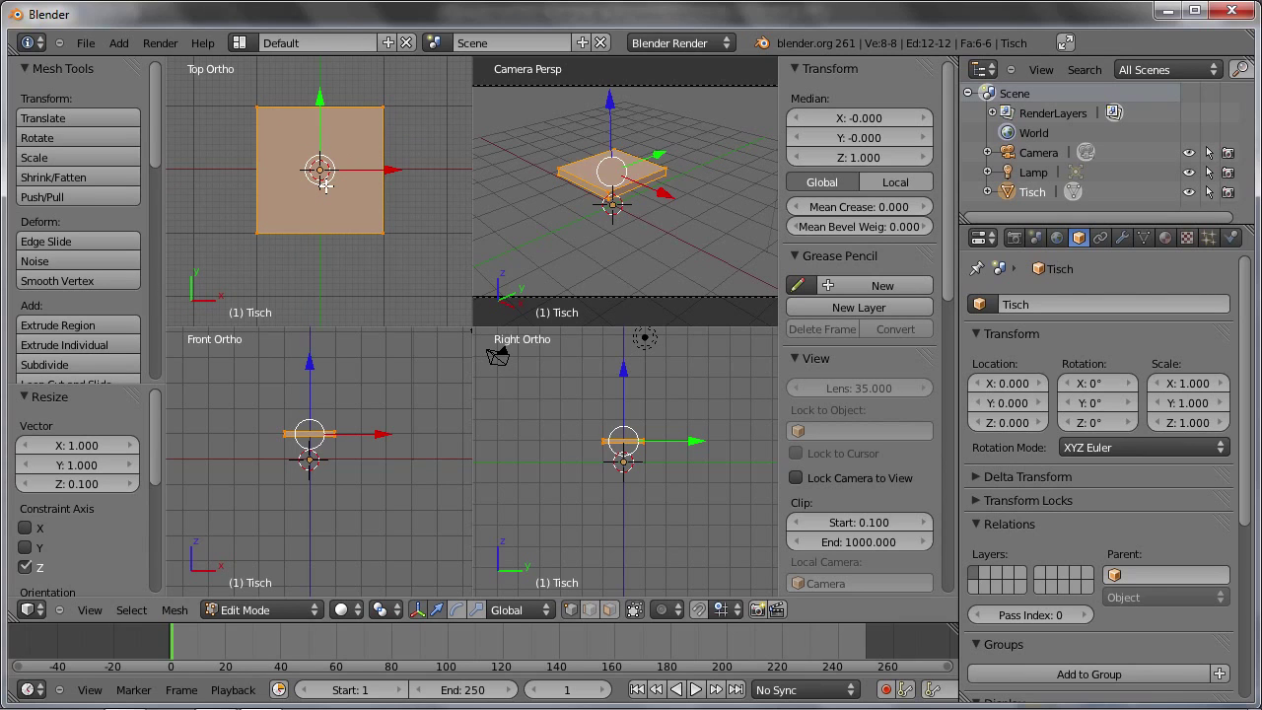
key("shift+a")
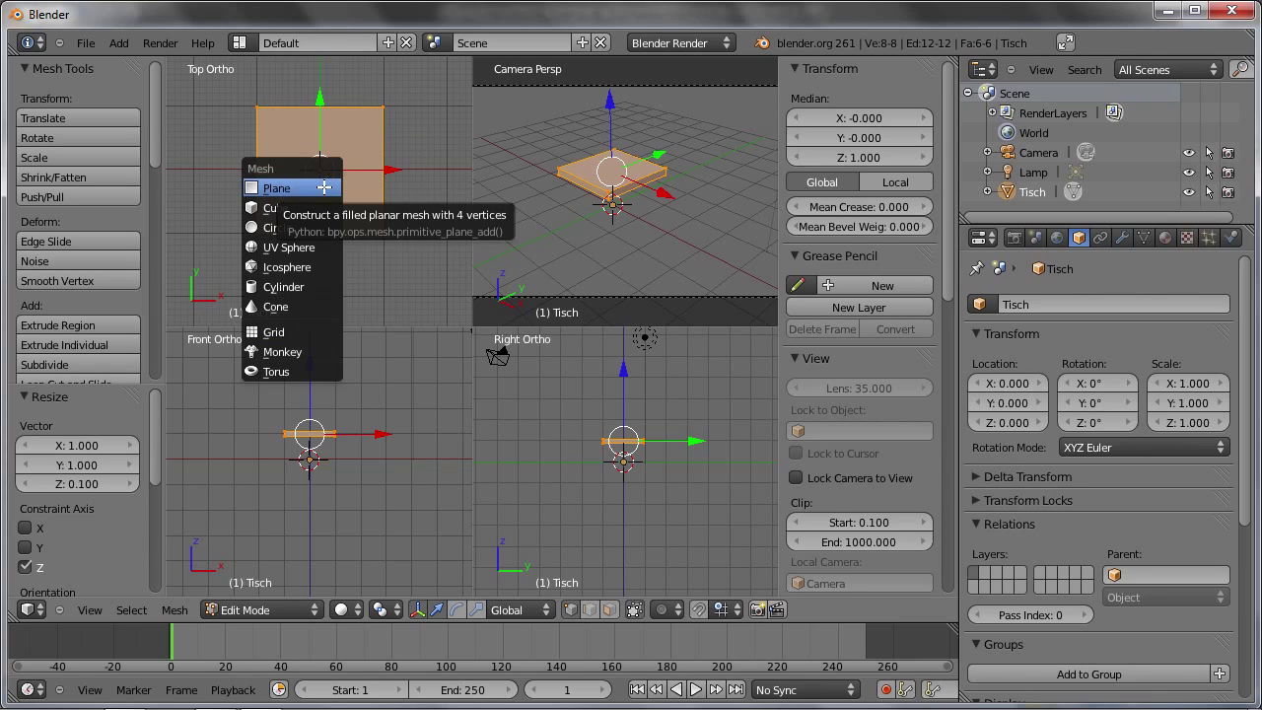
left_click(270, 210)
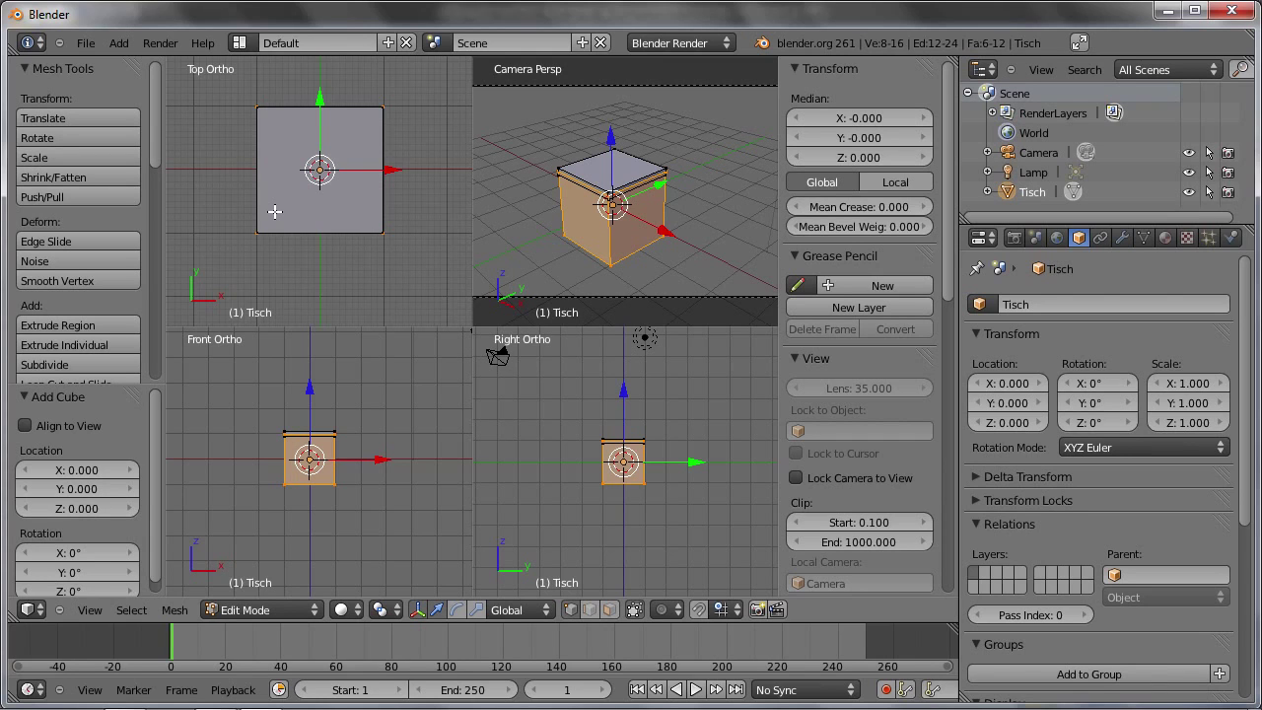
Scale the new cube by 0.5 and move it up 0.5 along Z
type("s")
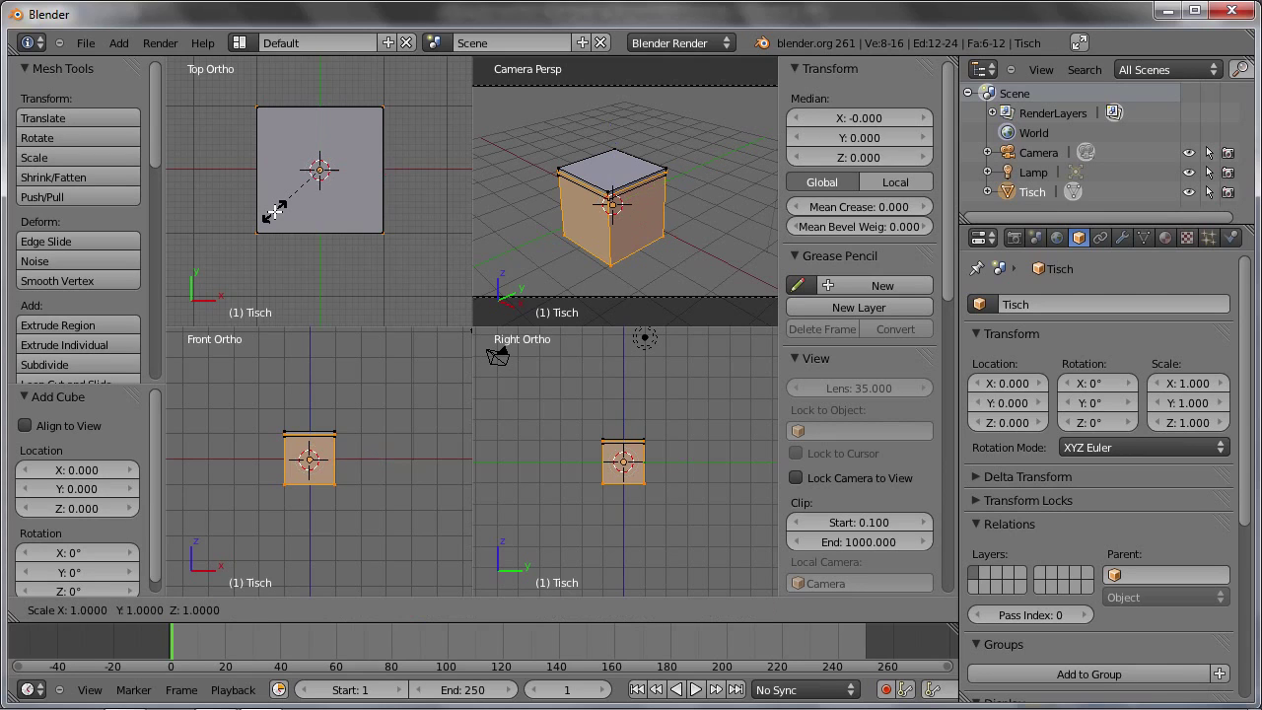
type("0.5")
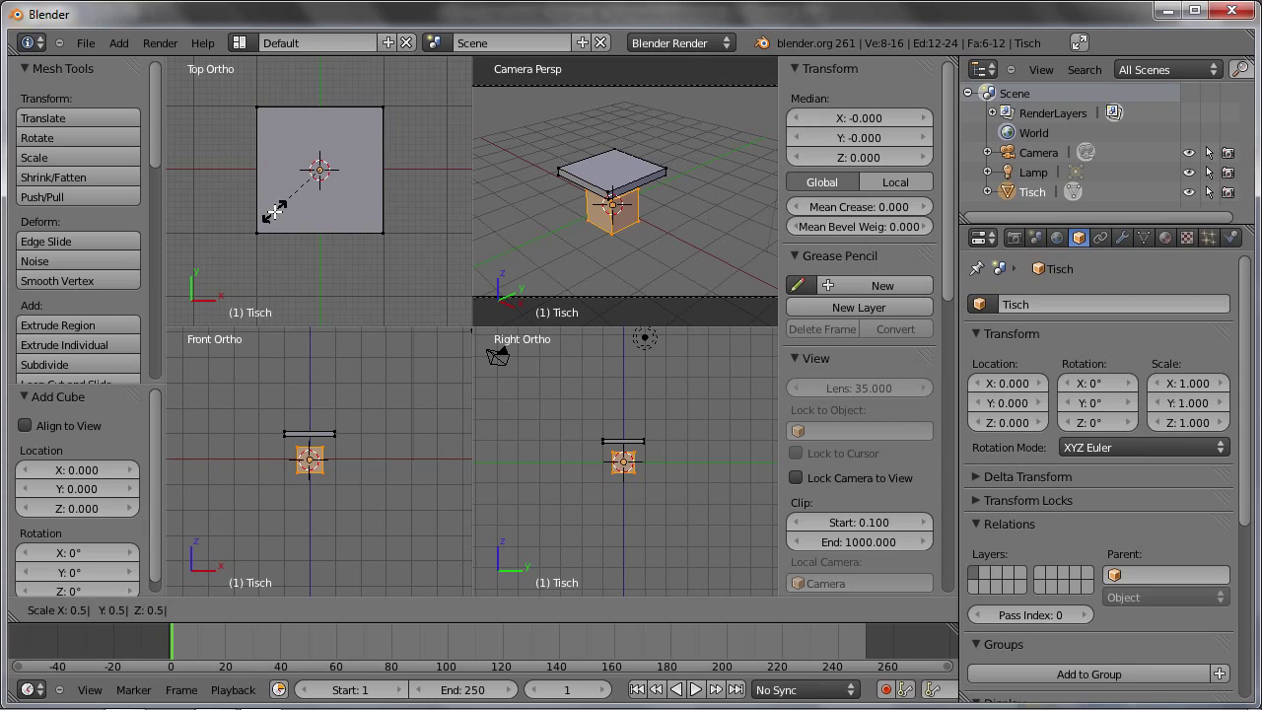
key("Return")
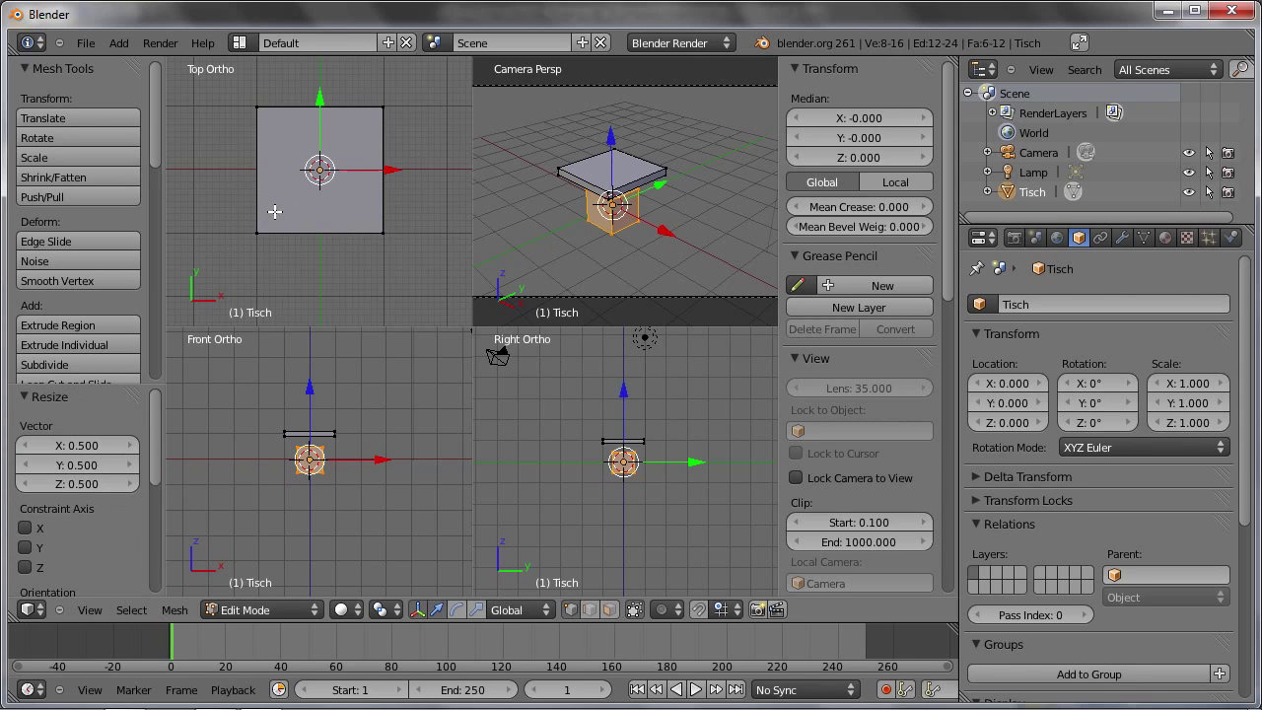
scroll(631, 464, "up", 2)
scroll(581, 421, "up", 6)
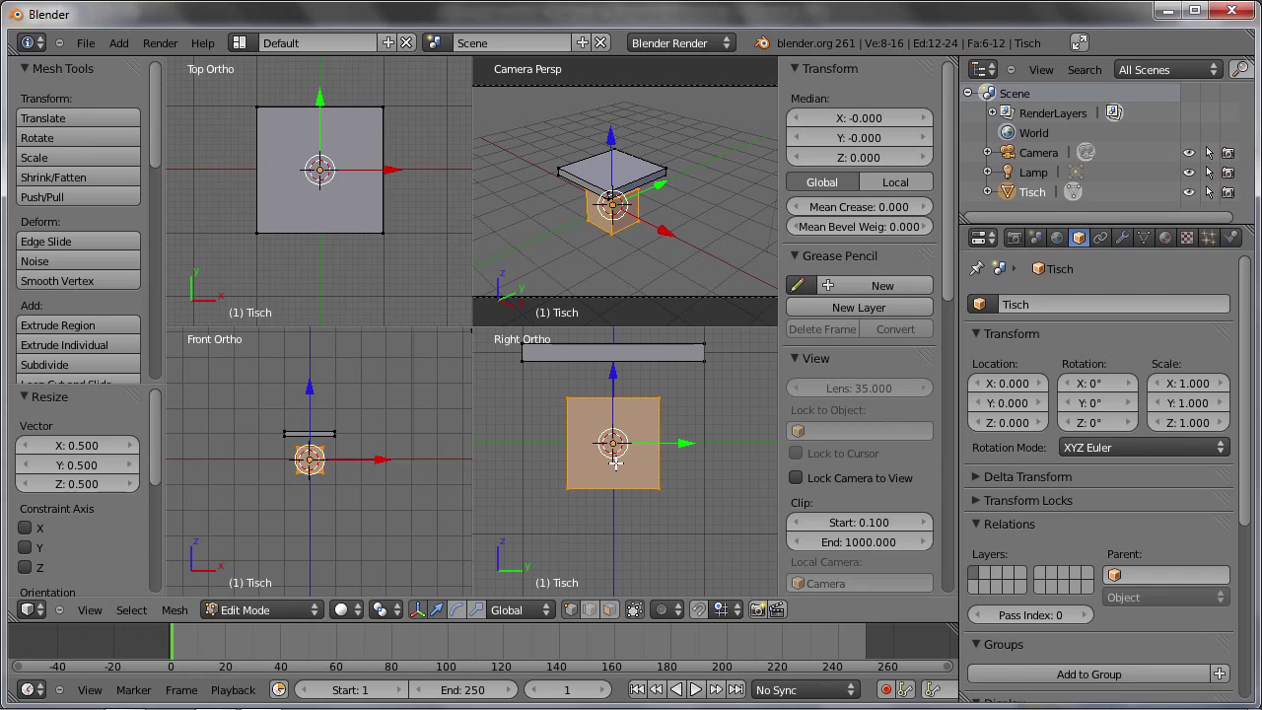
type("gz")
type("0.")
type("5")
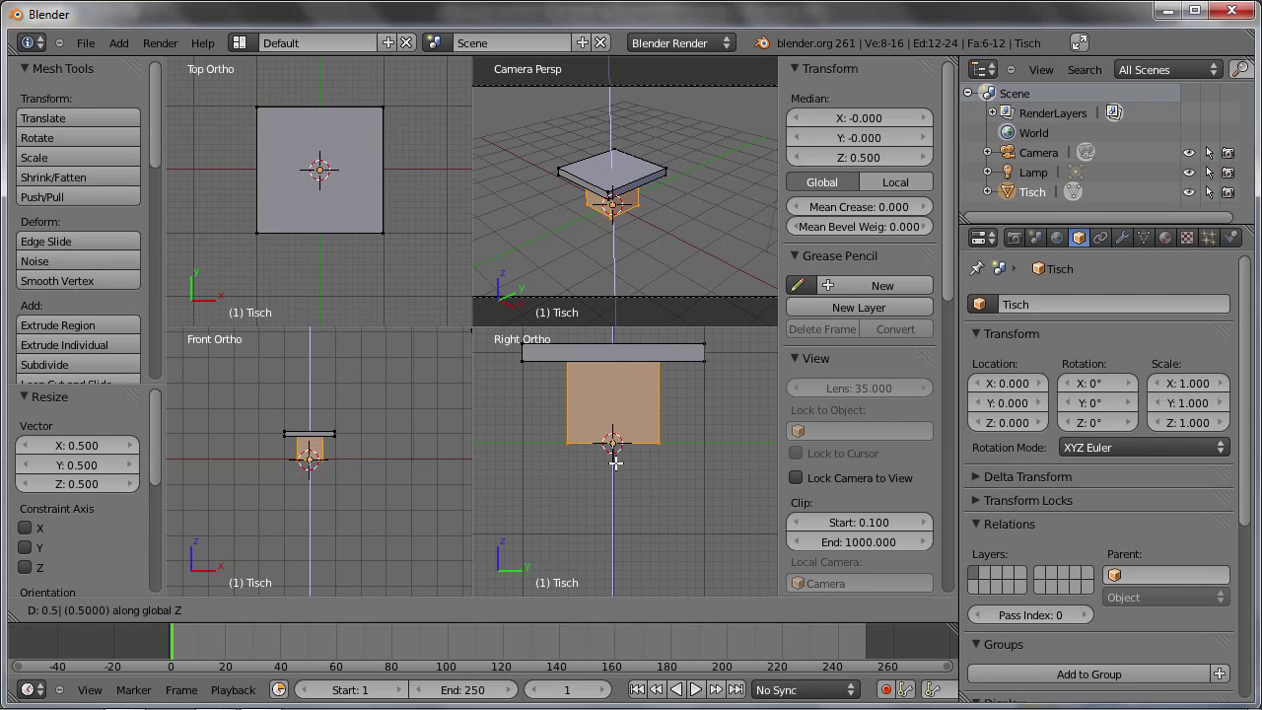
key("Return")
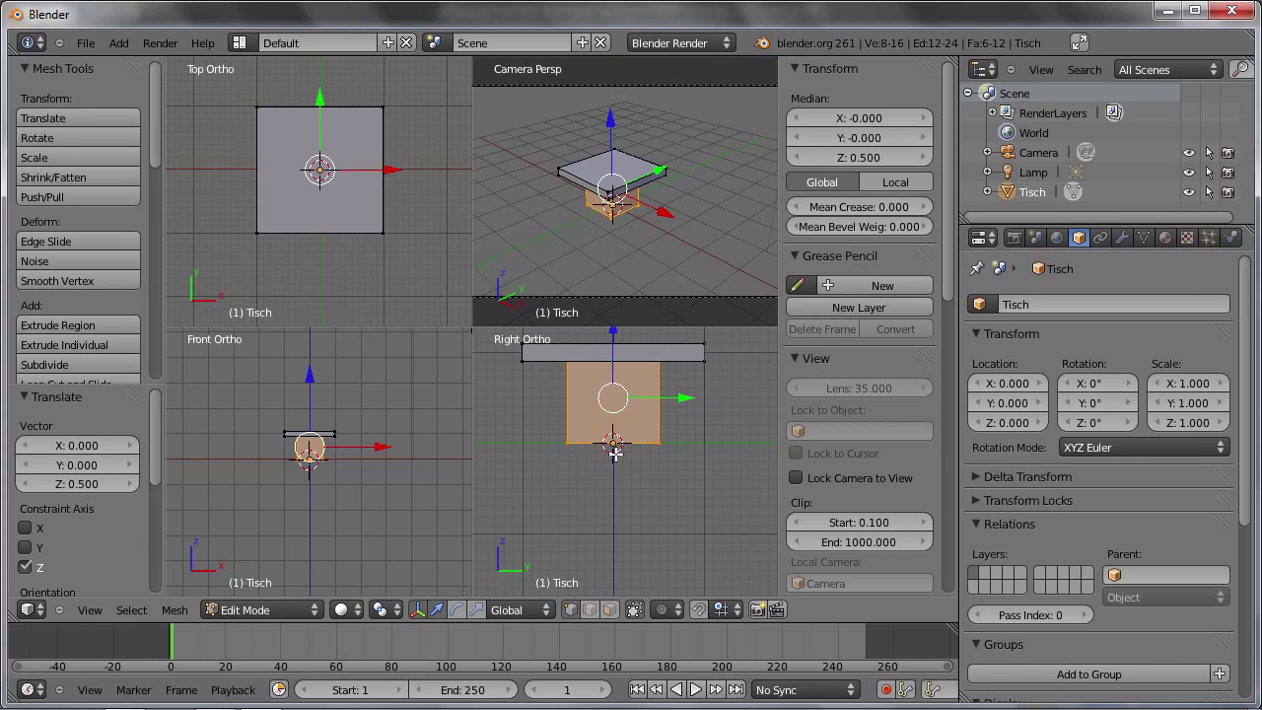
middle_click_drag(615, 462, 619, 557, "shift")
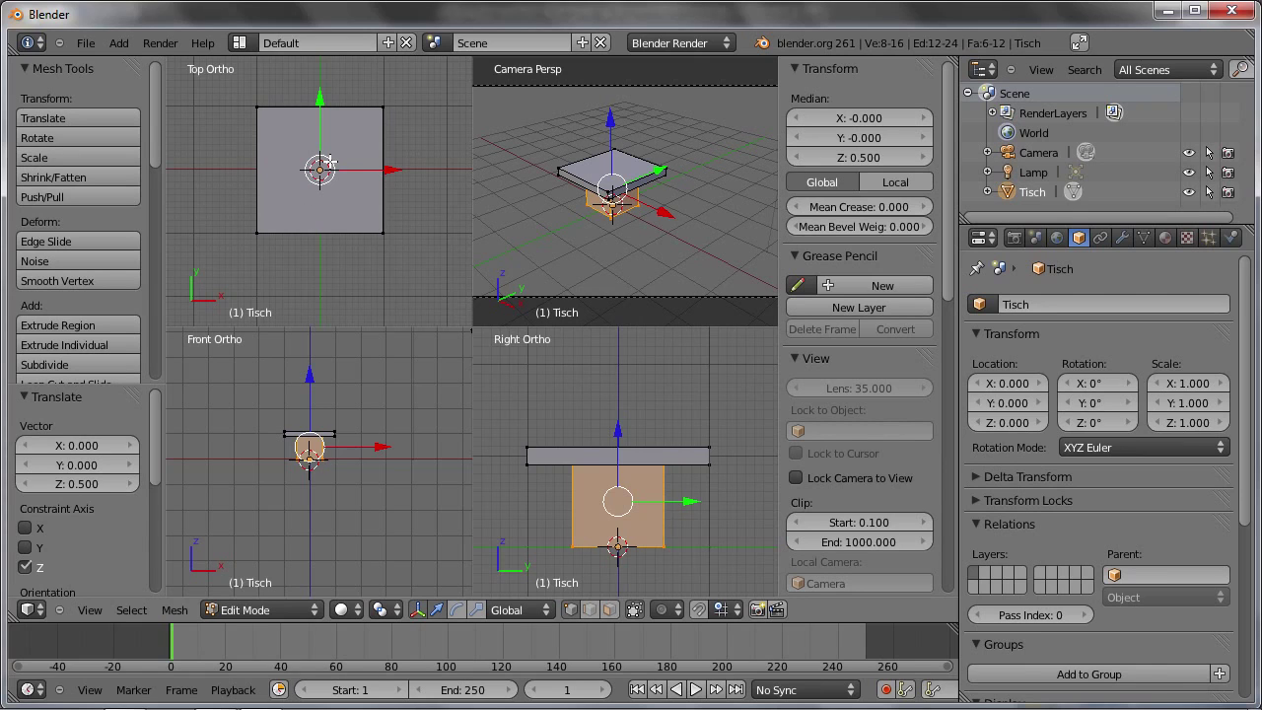
Switch to wireframe and shrink the cube on X and Y into a thin leg
key("z")
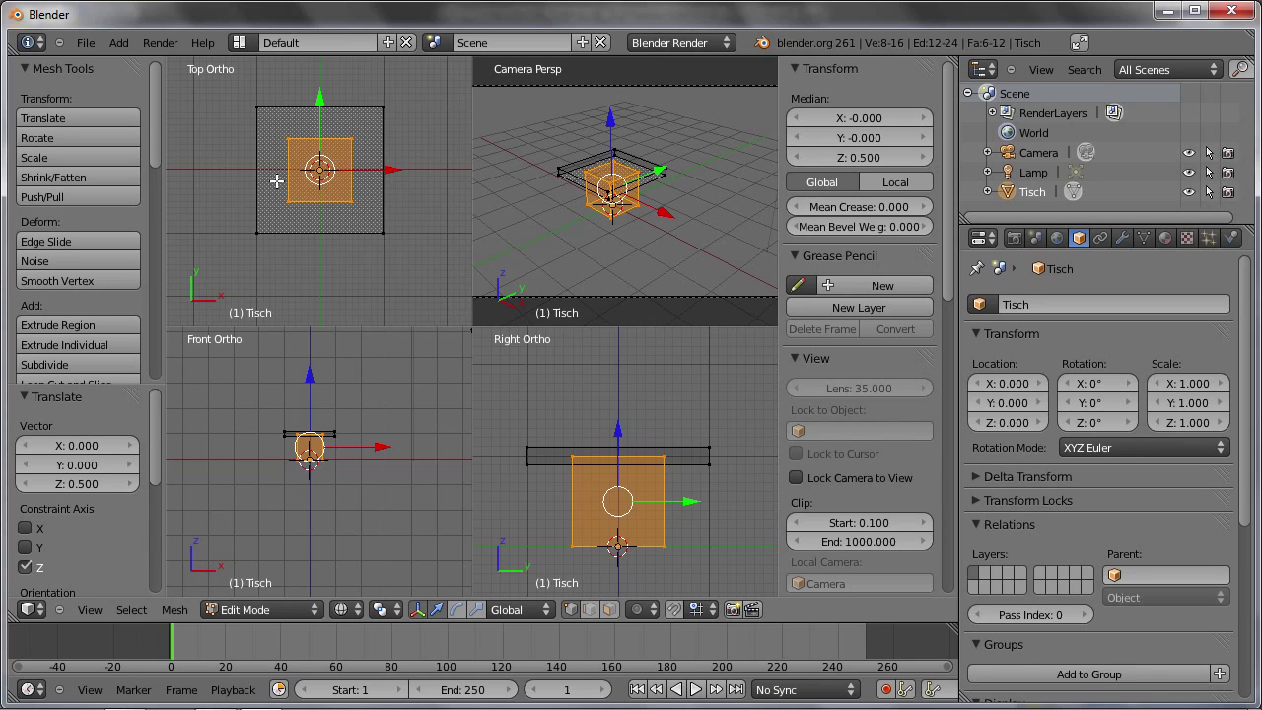
scroll(304, 156, "up", 4)
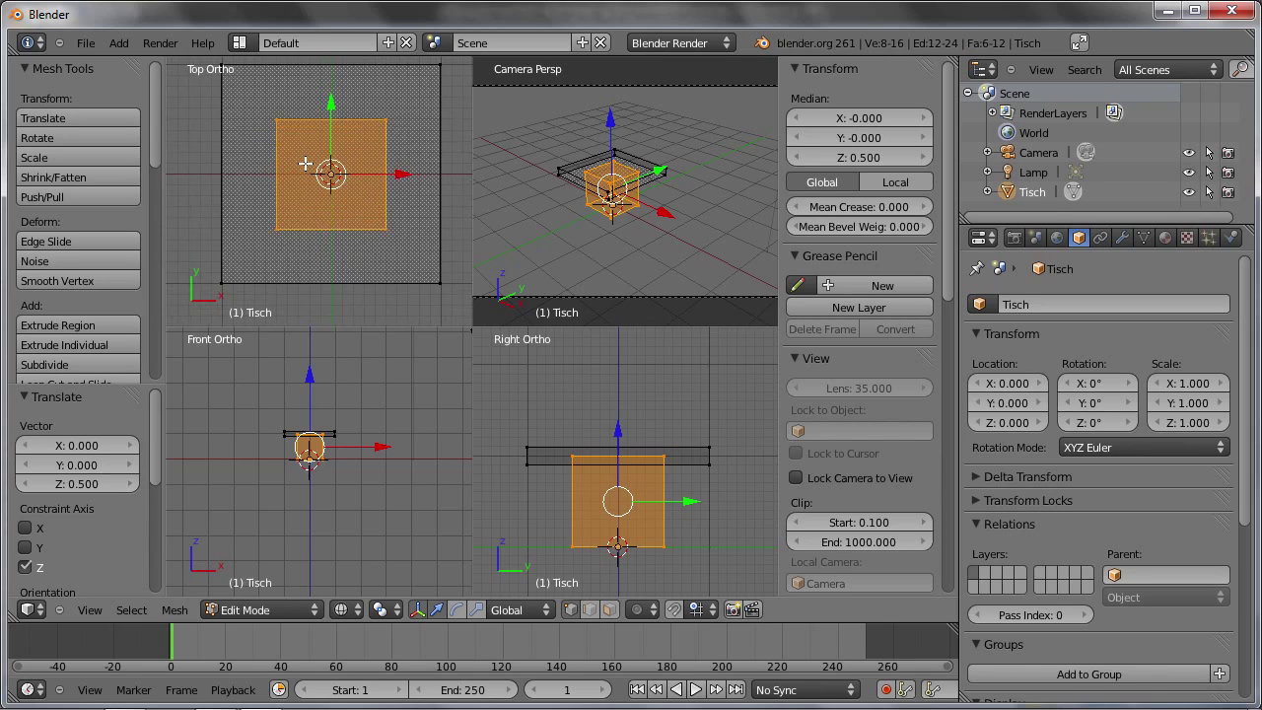
key("s")
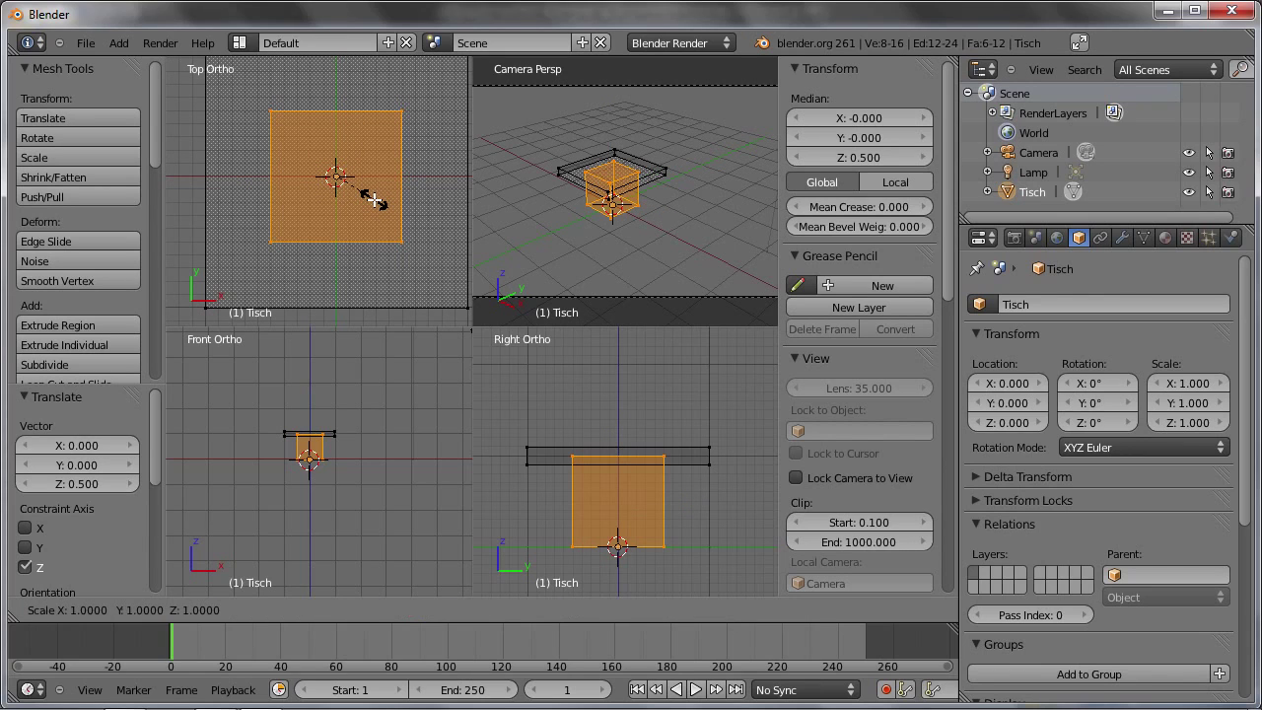
key("shift+z")
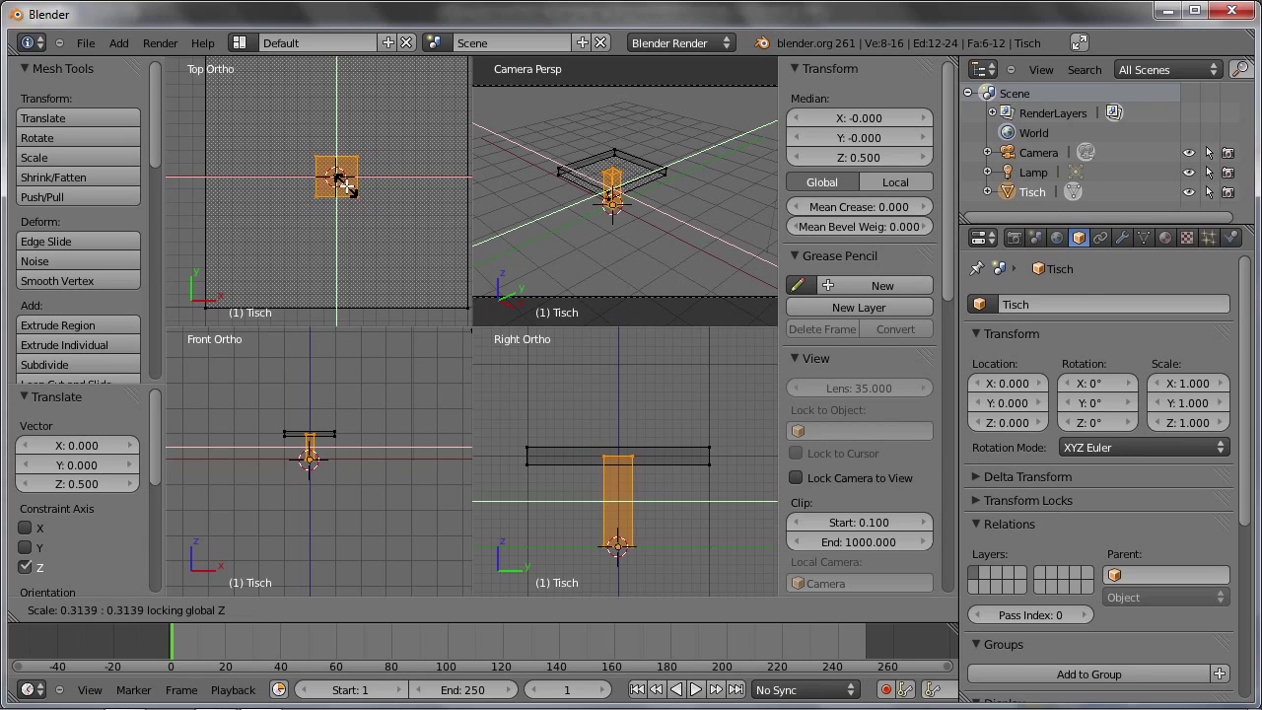
left_click(337, 178)
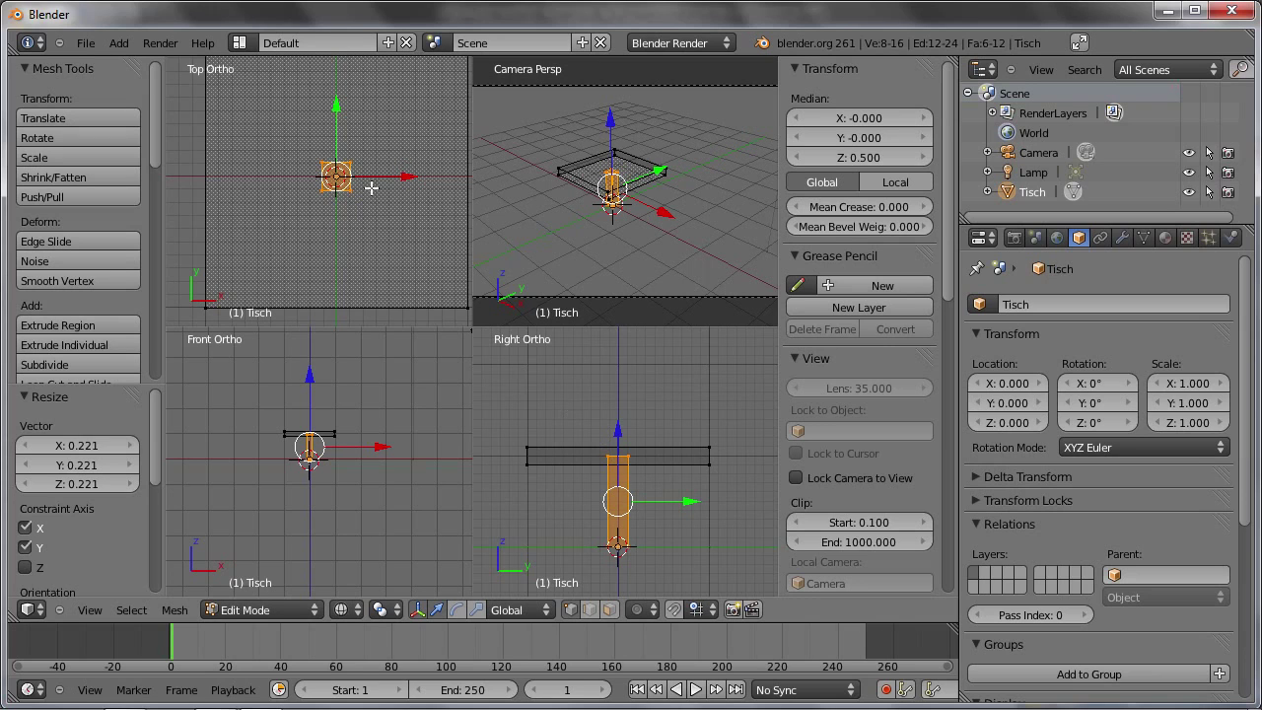
Position the leg under the tabletop's lower-left corner, then copy it along Y
scroll(361, 201, "down", 2)
key("g")
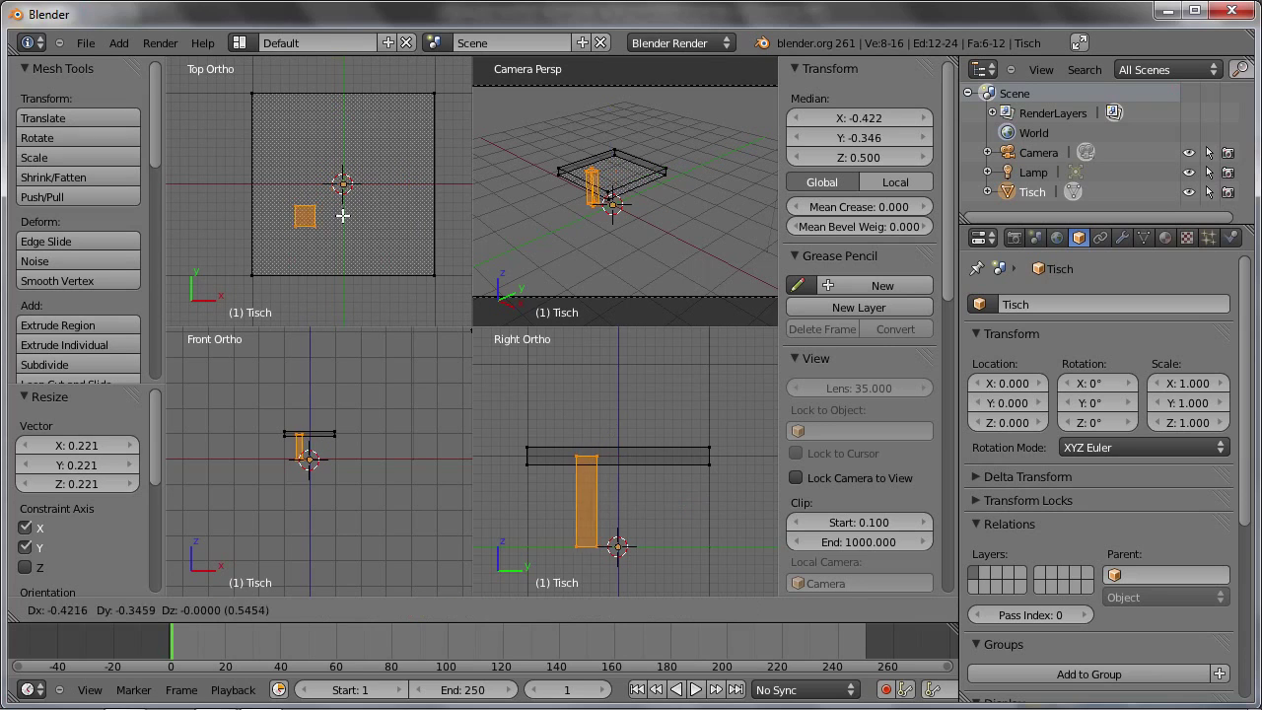
left_click(307, 258)
scroll(296, 227, "up", 4)
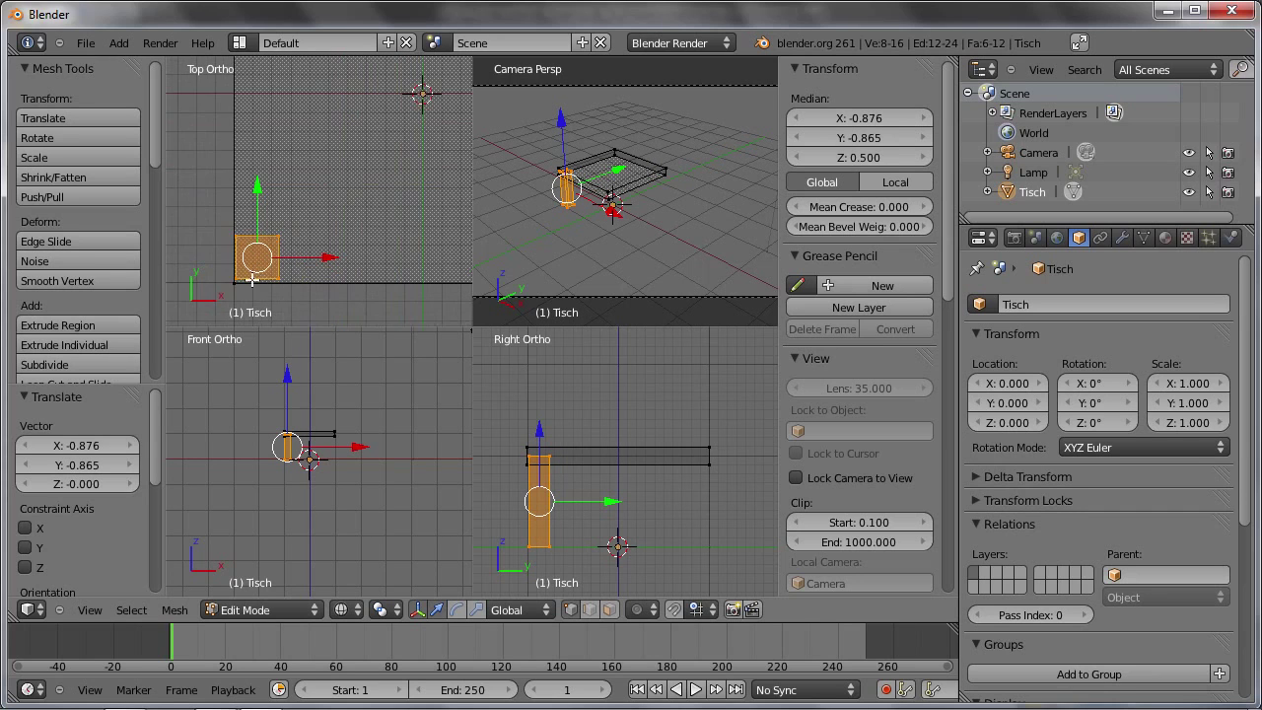
scroll(281, 188, "up", 3)
left_click_drag(266, 168, 266, 173)
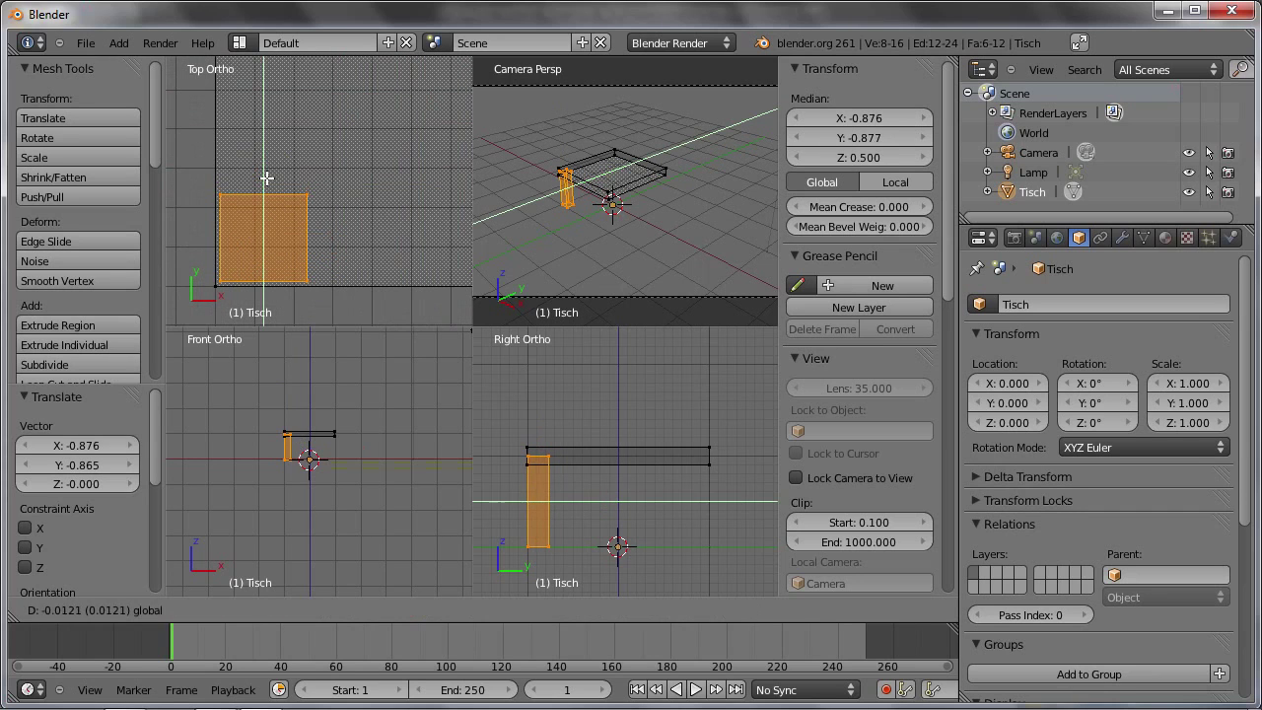
scroll(301, 228, "down", 5)
scroll(303, 226, "down", 2, "ctrl")
scroll(306, 227, "up", 2, "shift")
scroll(306, 226, "down", 2, "shift")
scroll(307, 229, "up", 3)
scroll(309, 241, "up", 1)
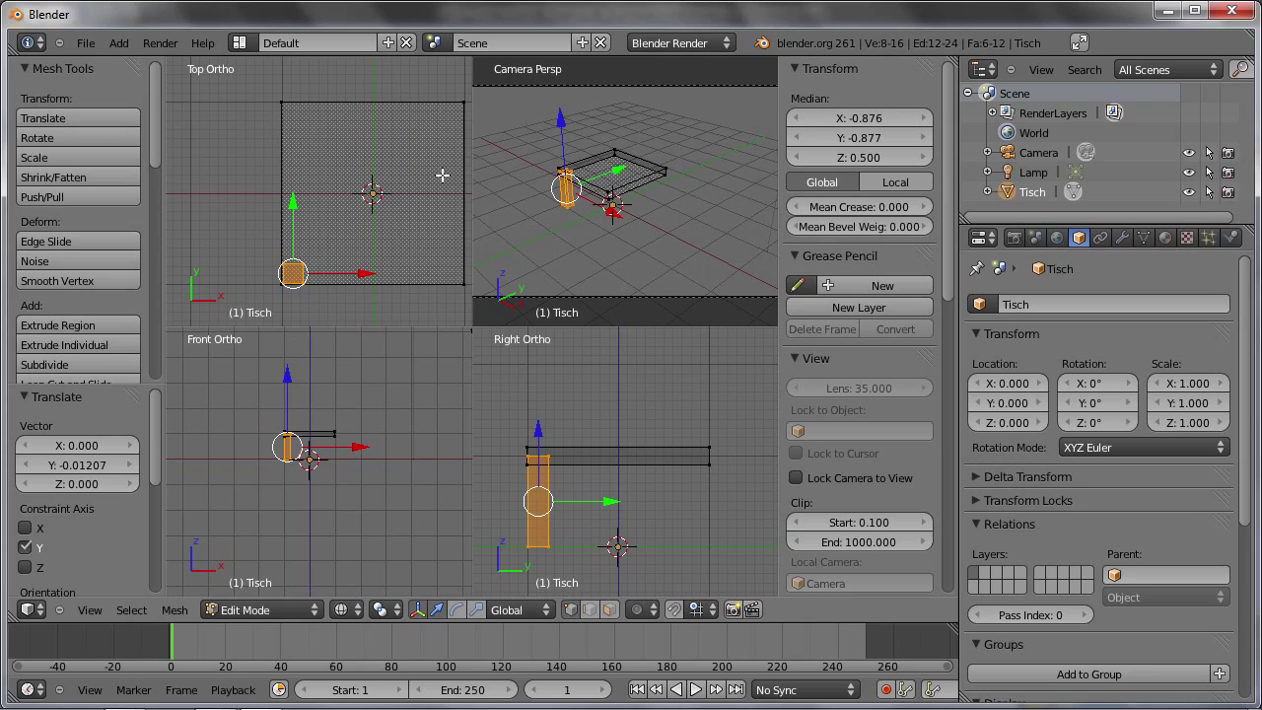
scroll(378, 208, "down", 1, "ctrl")
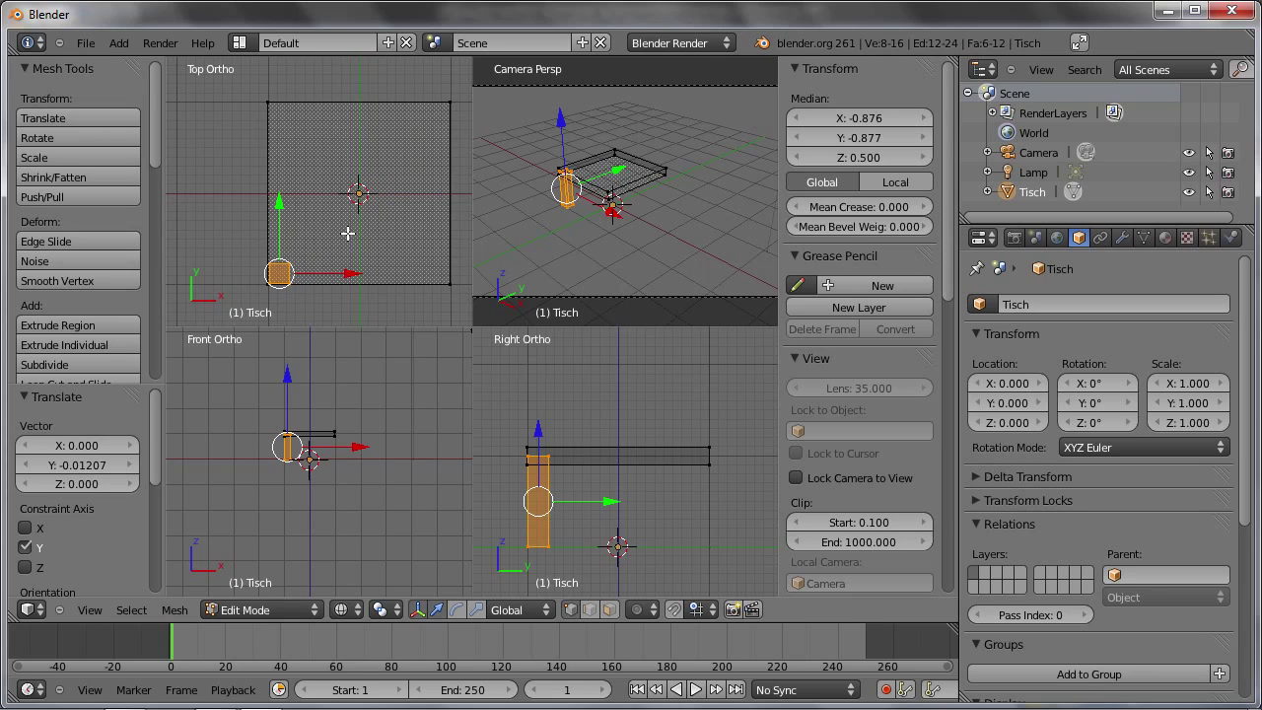
key("g")
key("y")
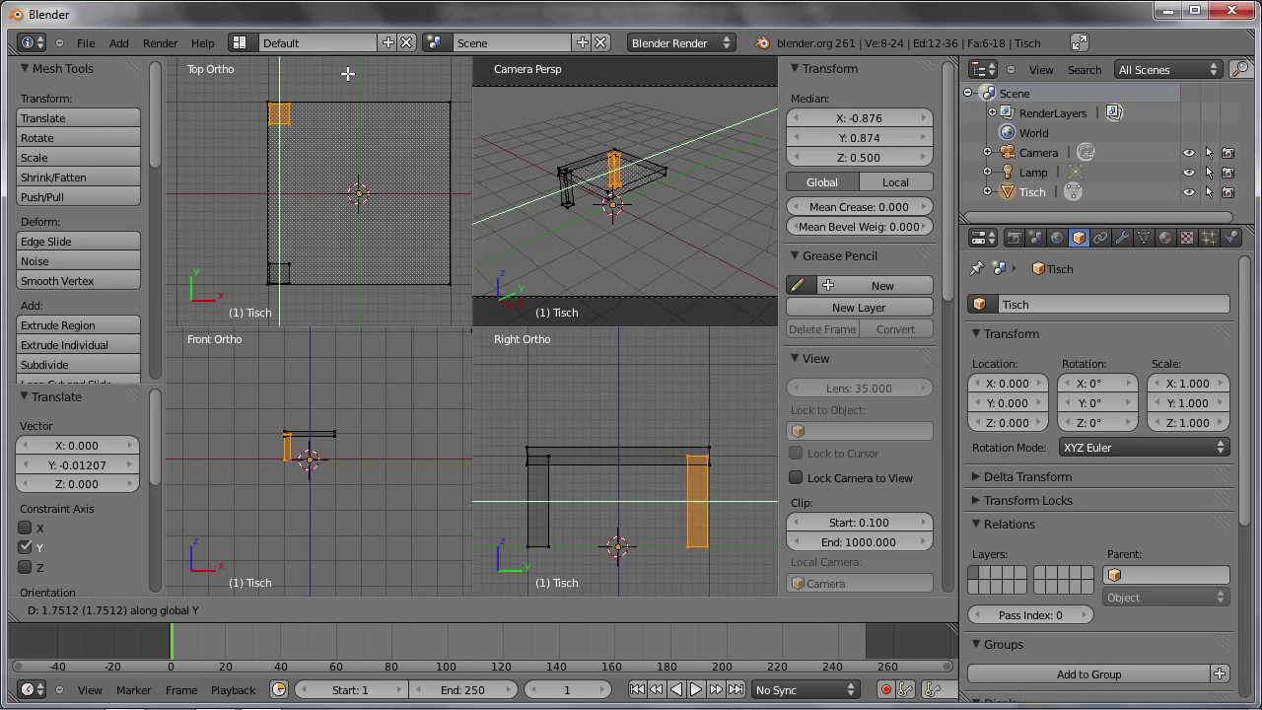
Place the leg copy, duplicate both legs along X into four, and return to Object Mode
left_click(347, 73)
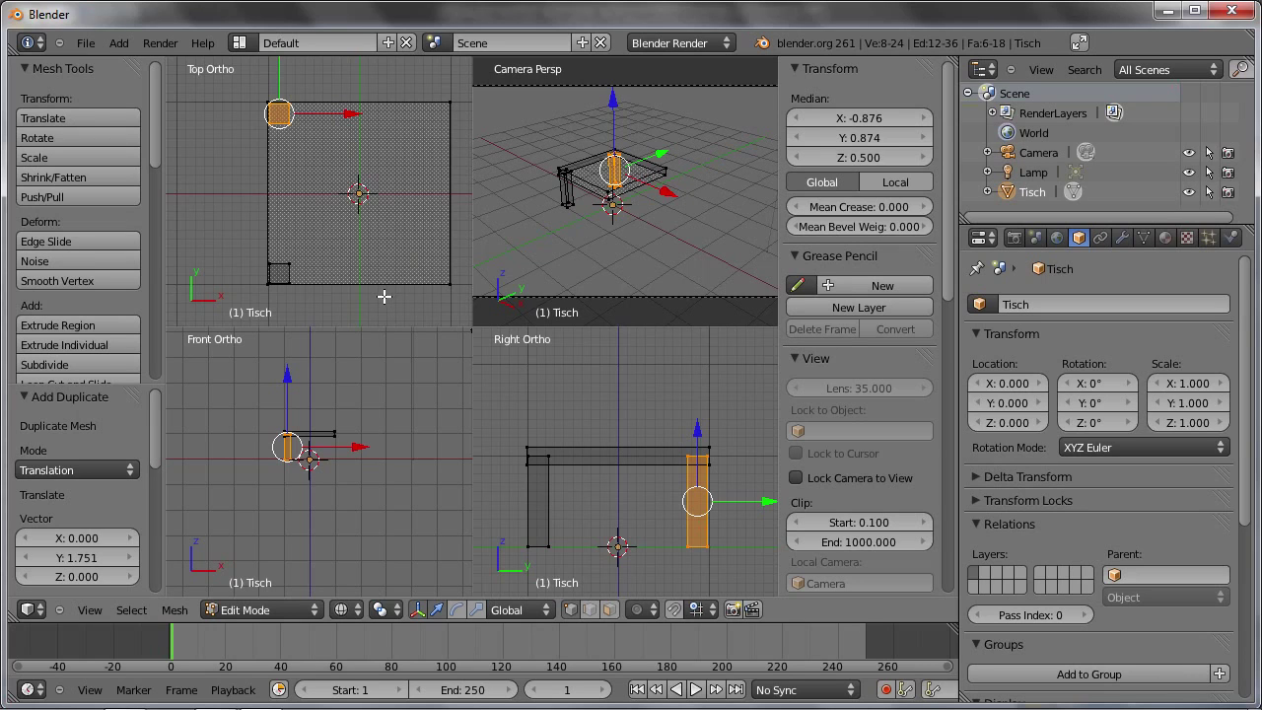
right_click(284, 264, "shift")
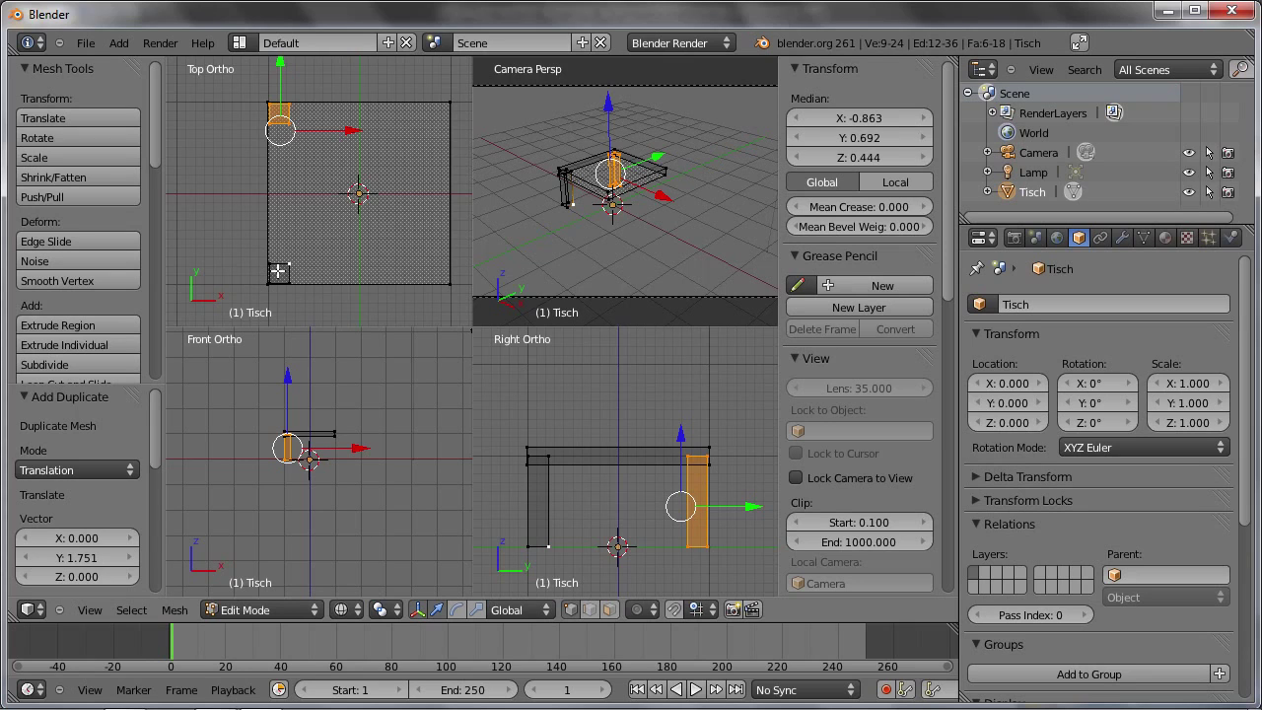
left_click(144, 618)
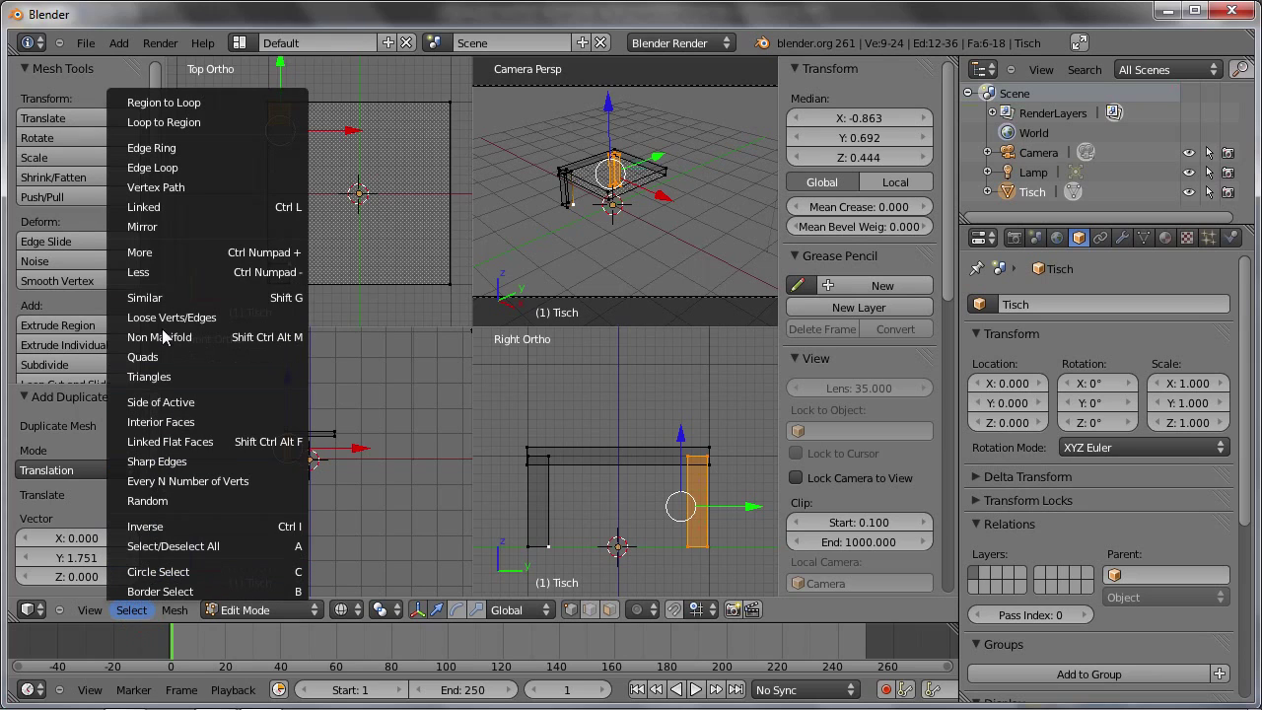
left_click(188, 209)
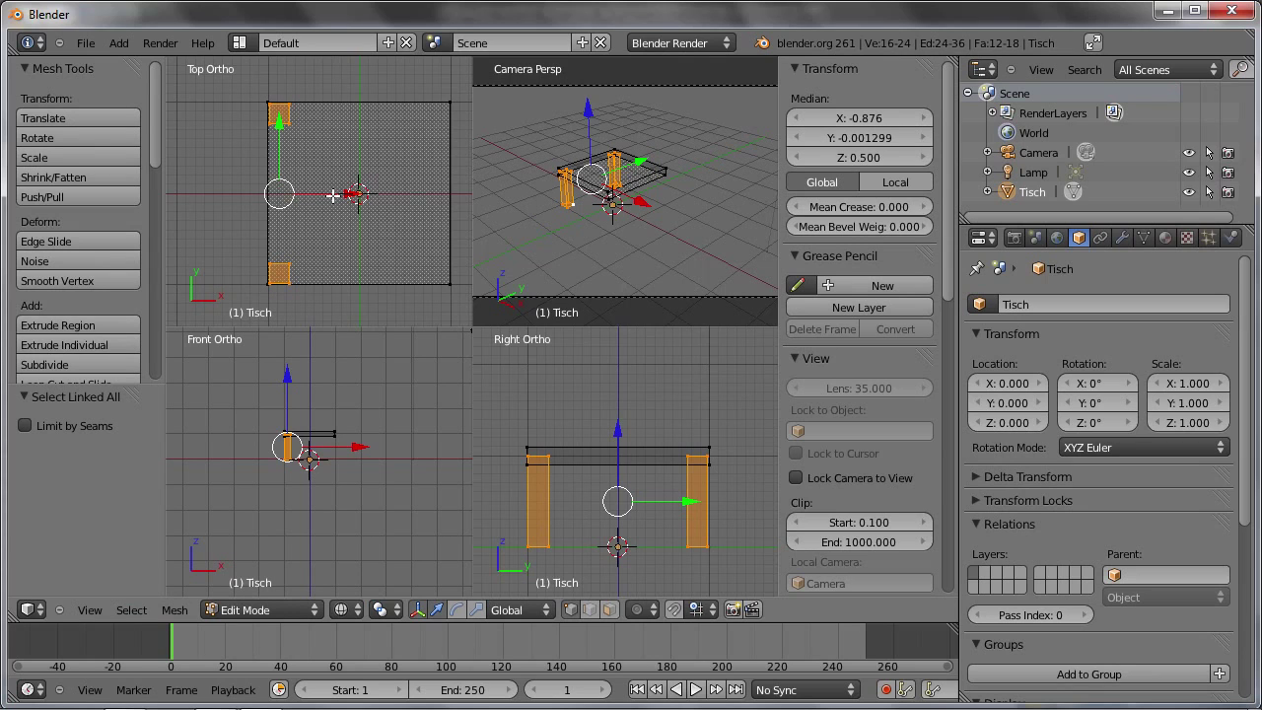
key("g")
key("x")
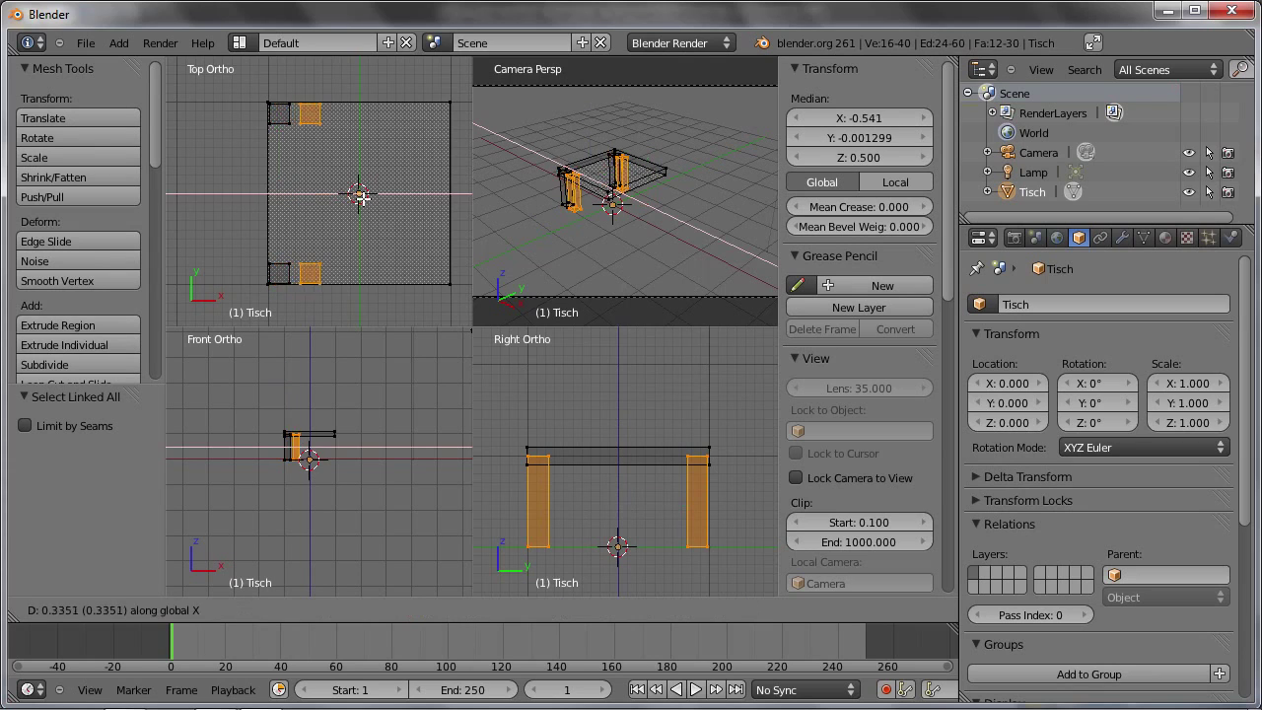
left_click(491, 198)
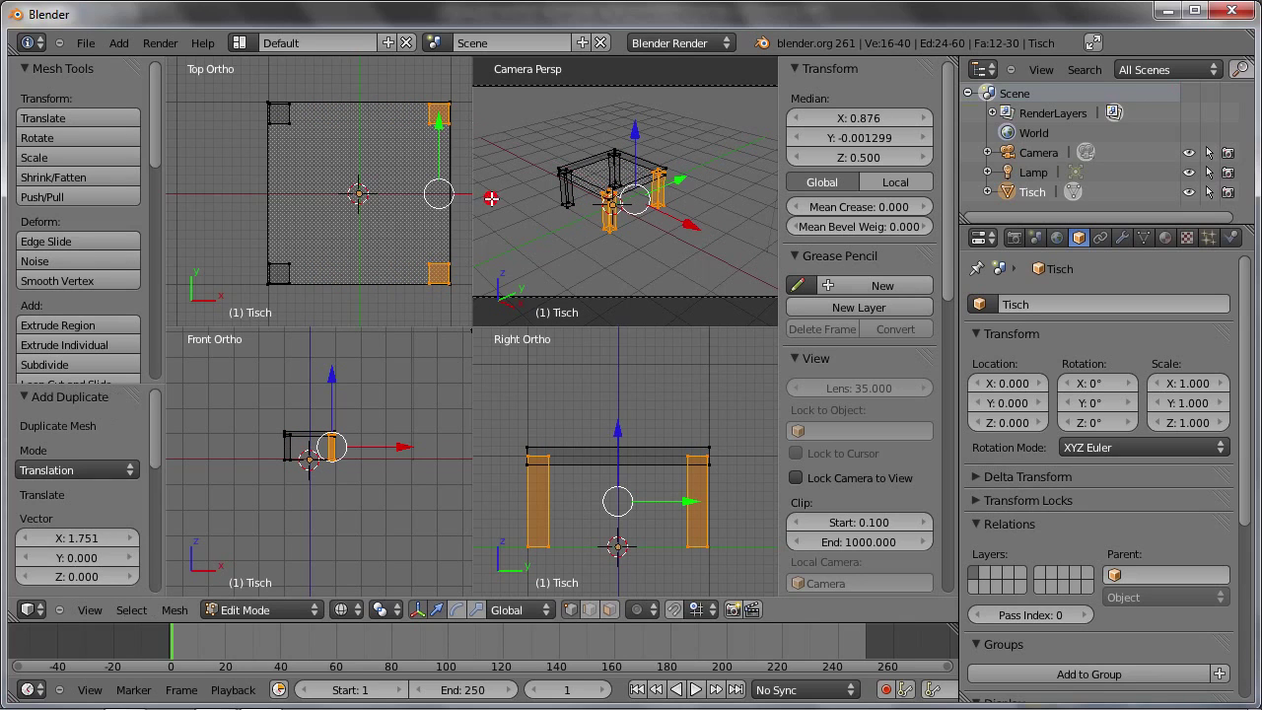
key("Tab")
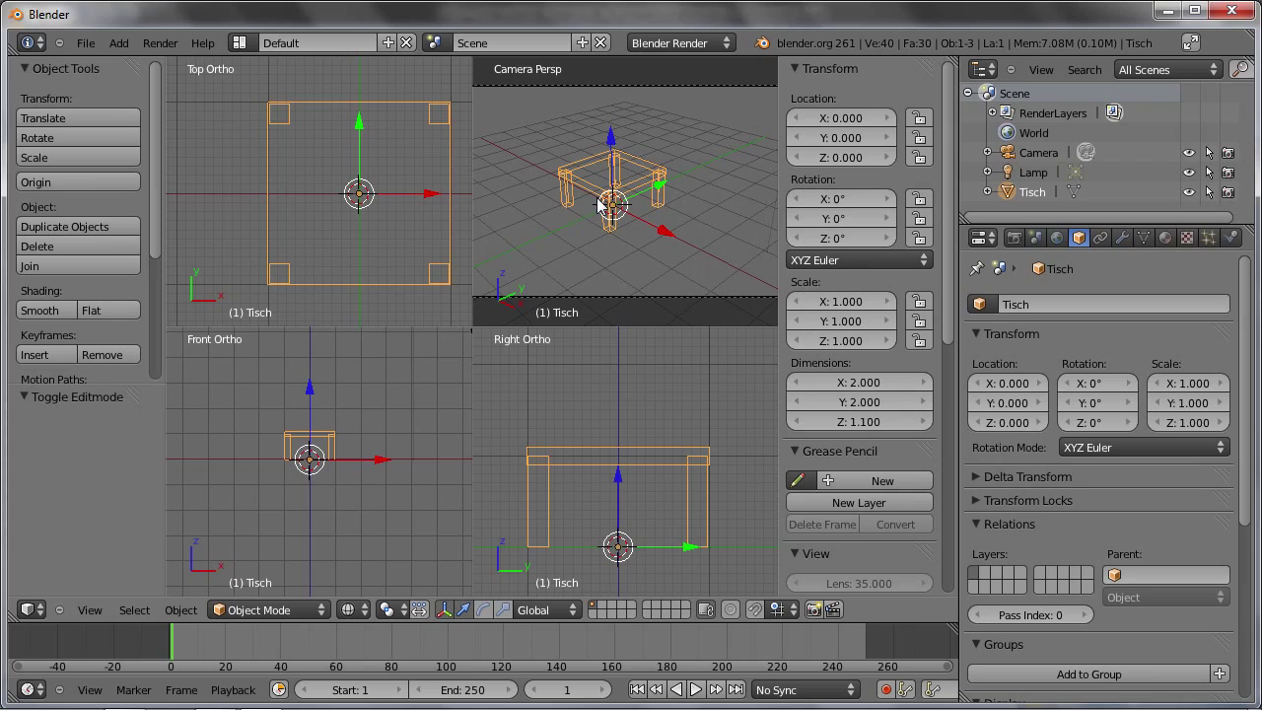
Add a 2 × 2 Plane at the origin beneath the table, cancelling the scale
key("shift+a")
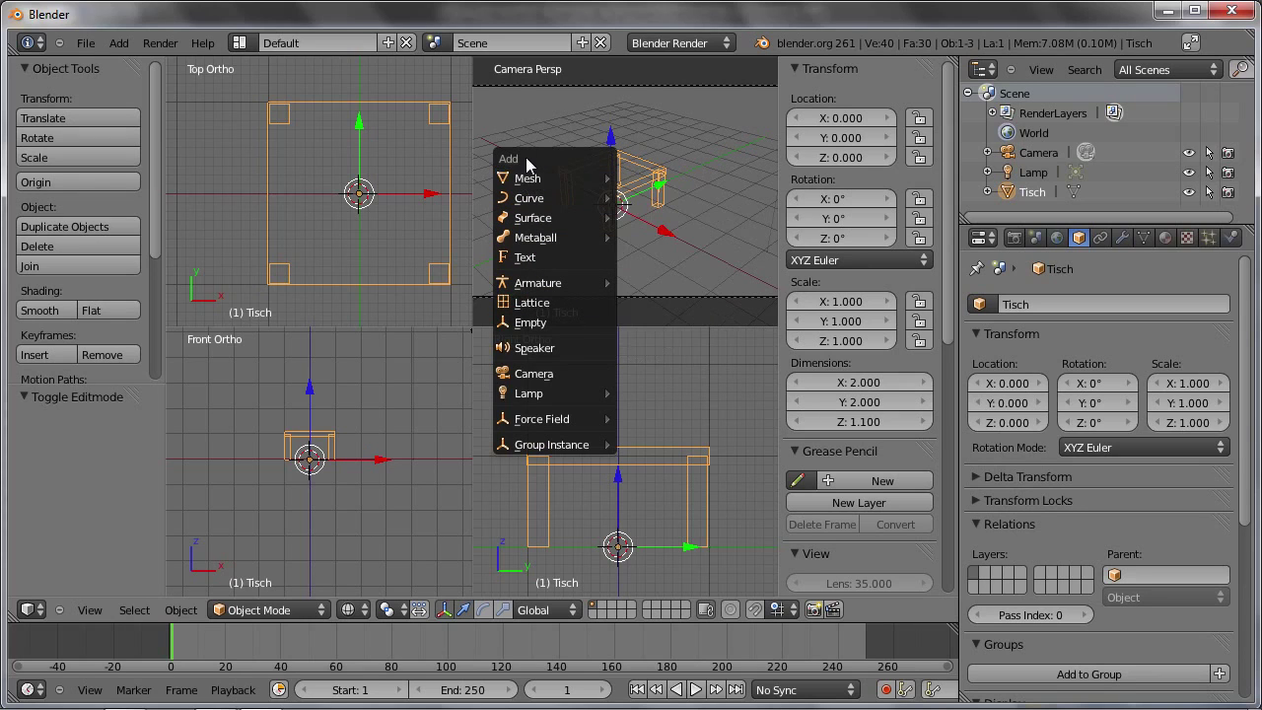
left_click(622, 184)
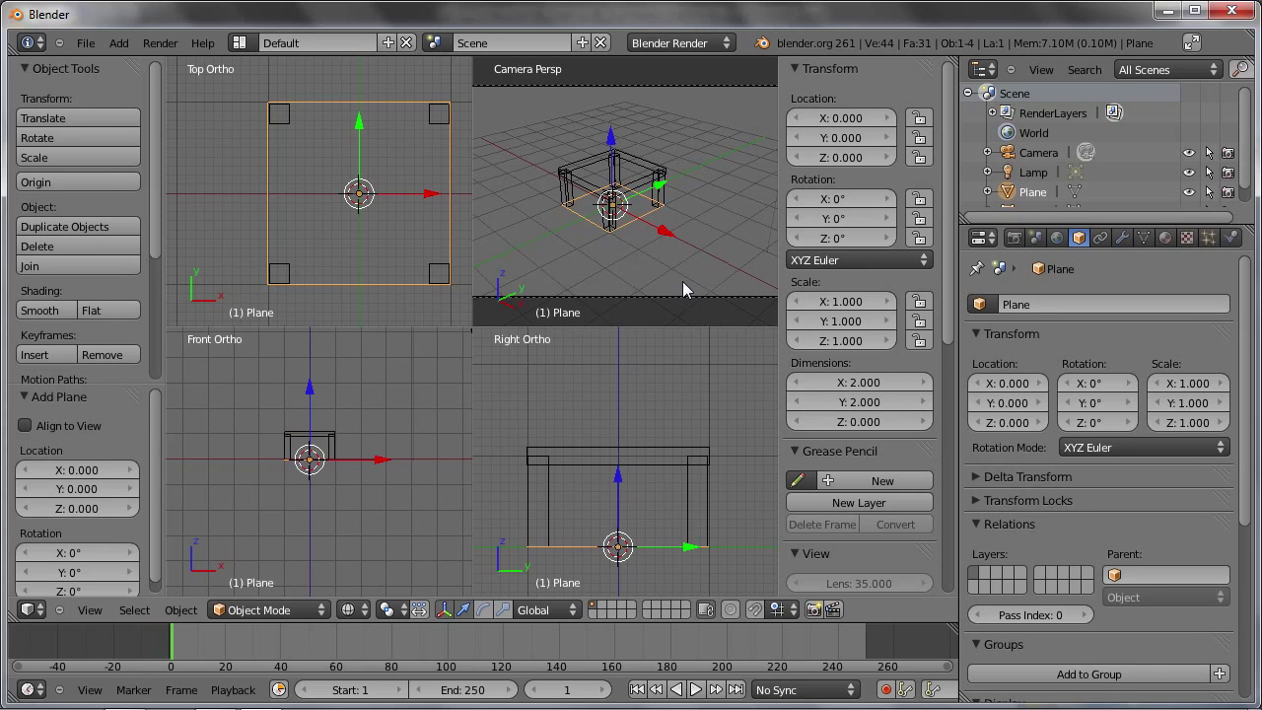
key("s")
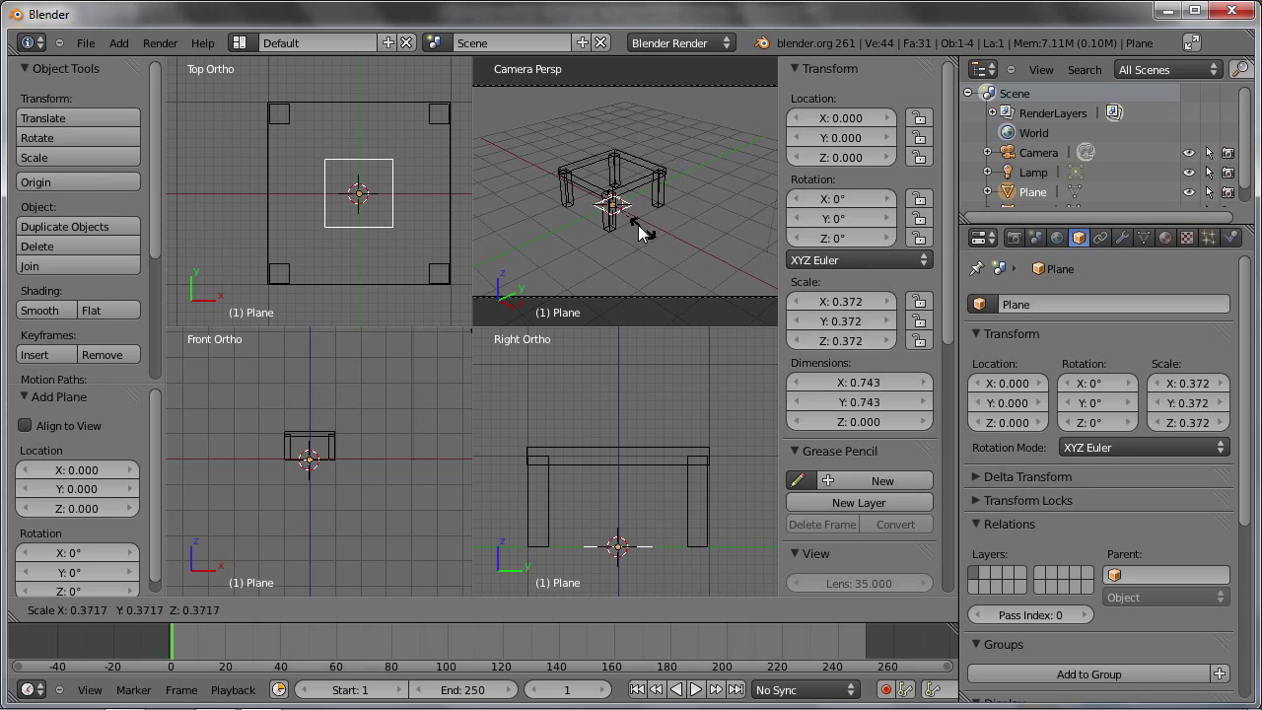
right_click(702, 276)
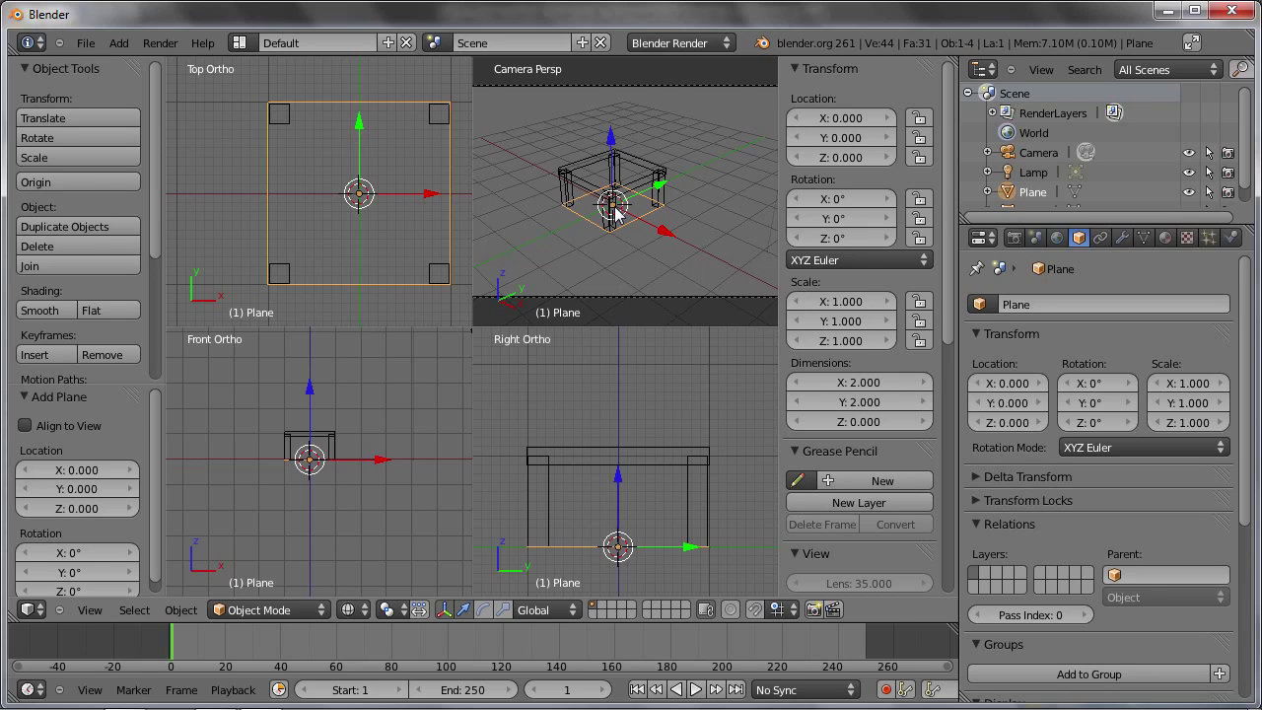
Scale the floor plane to 4.493, about 9 units across, and restore the four-view layout
key("ctrl+alt+q")
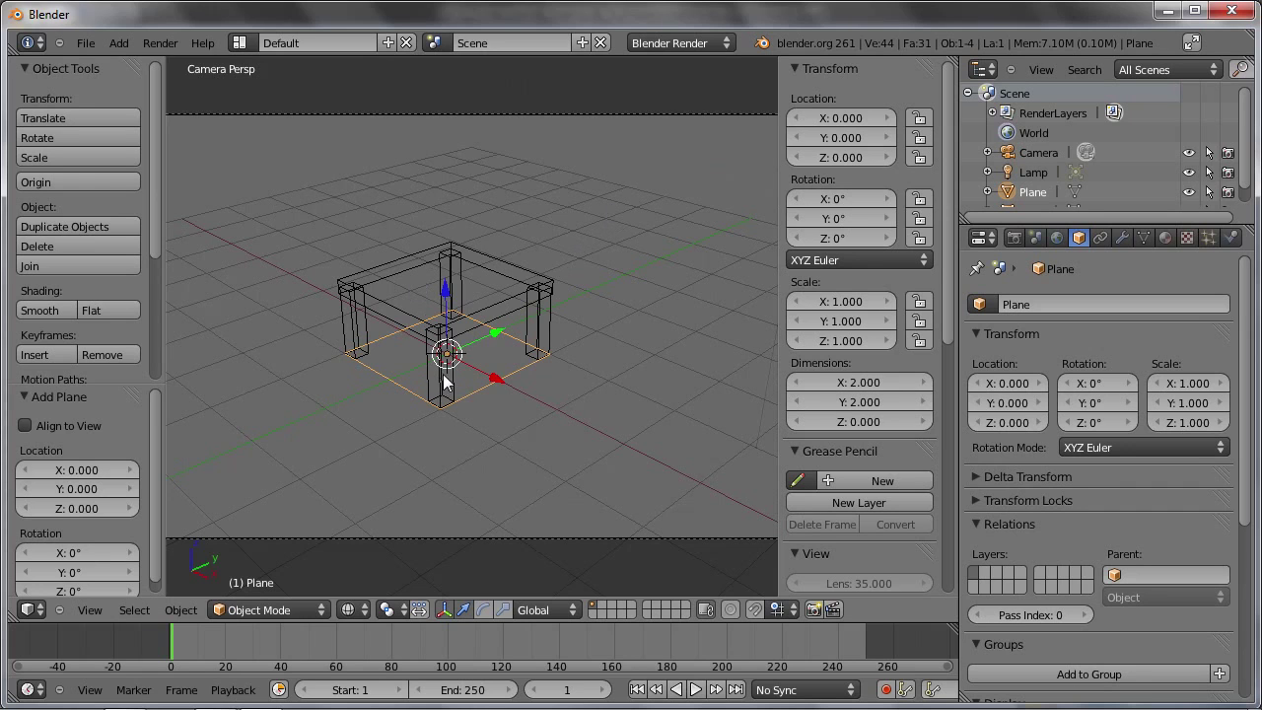
scroll(453, 363, "up", 3)
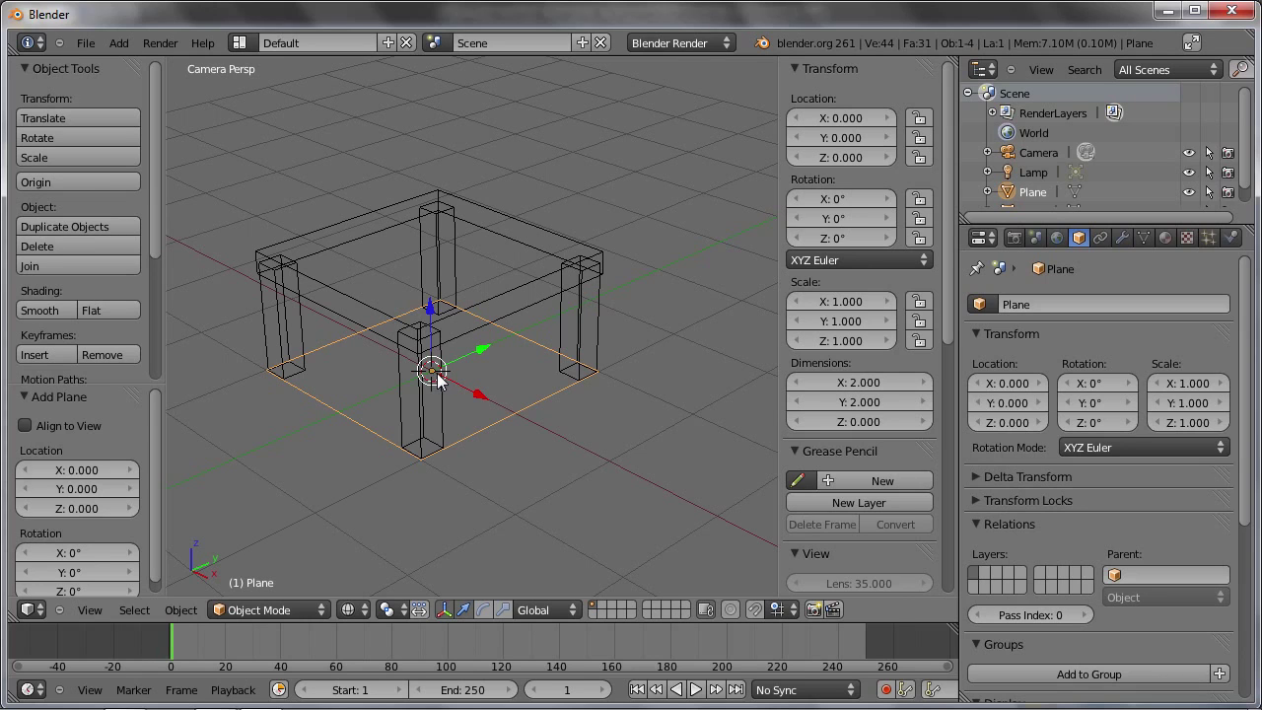
key("s")
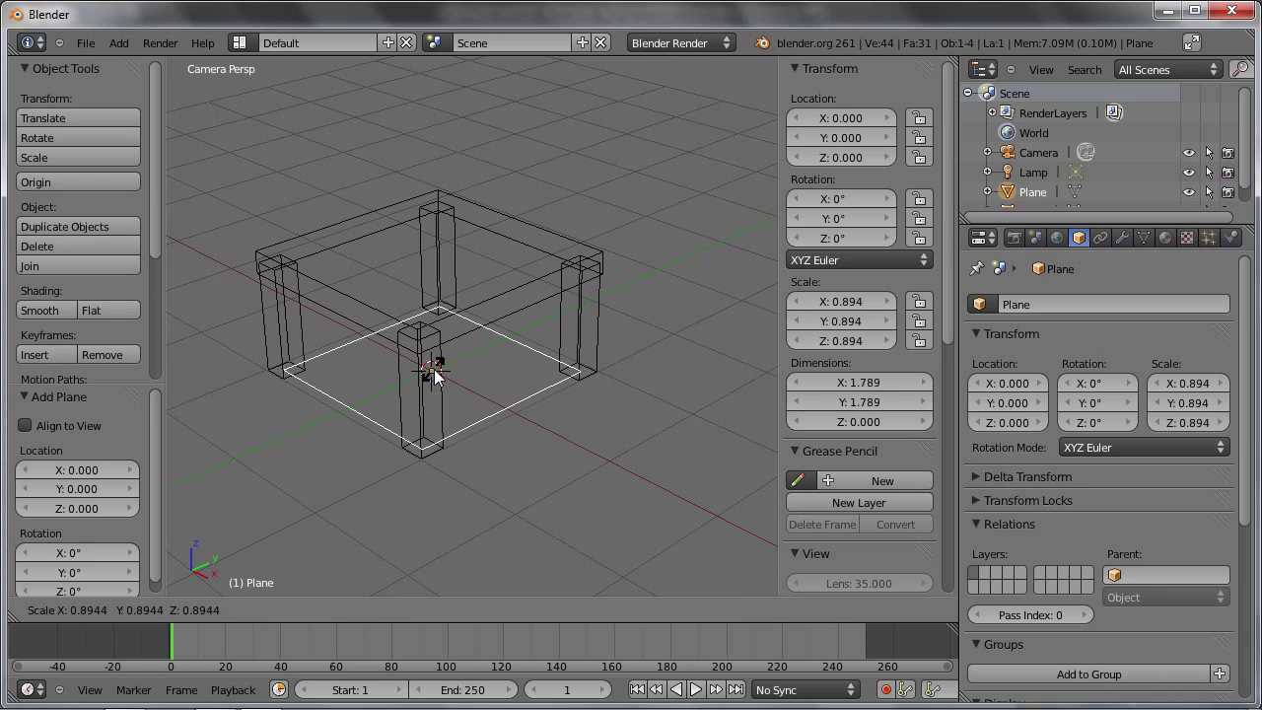
key("Escape")
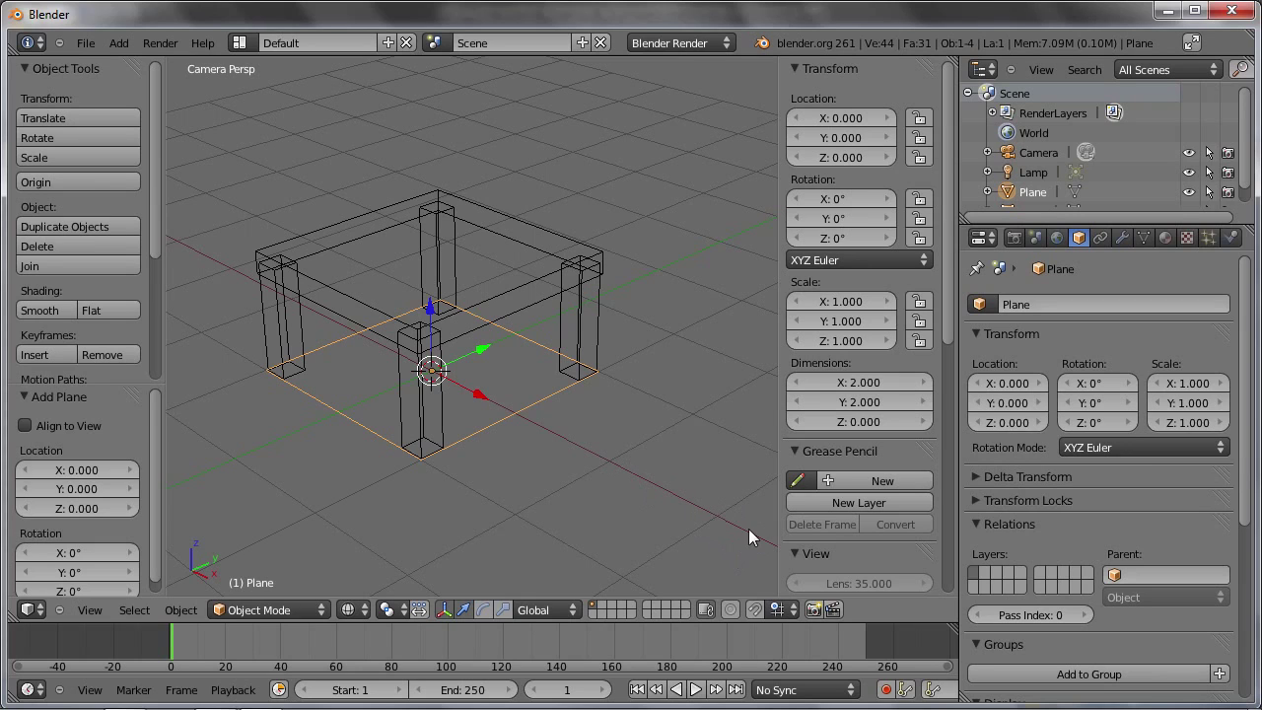
key("s")
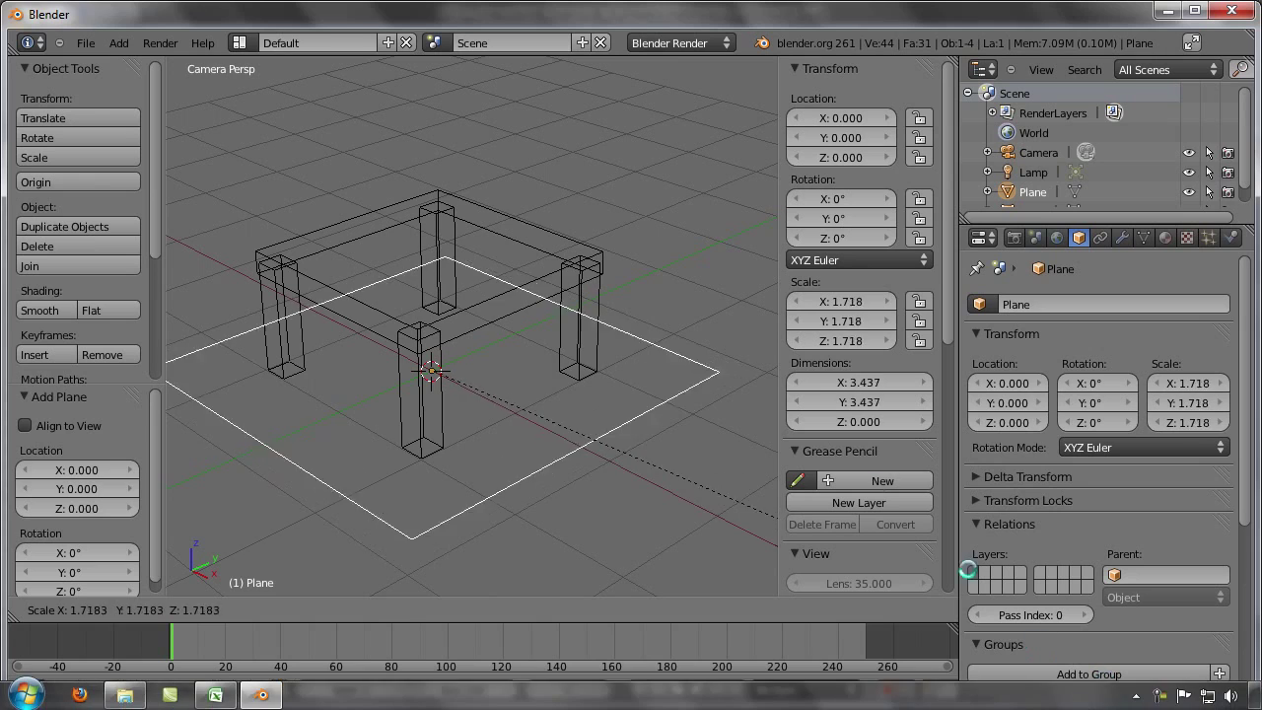
key("Escape")
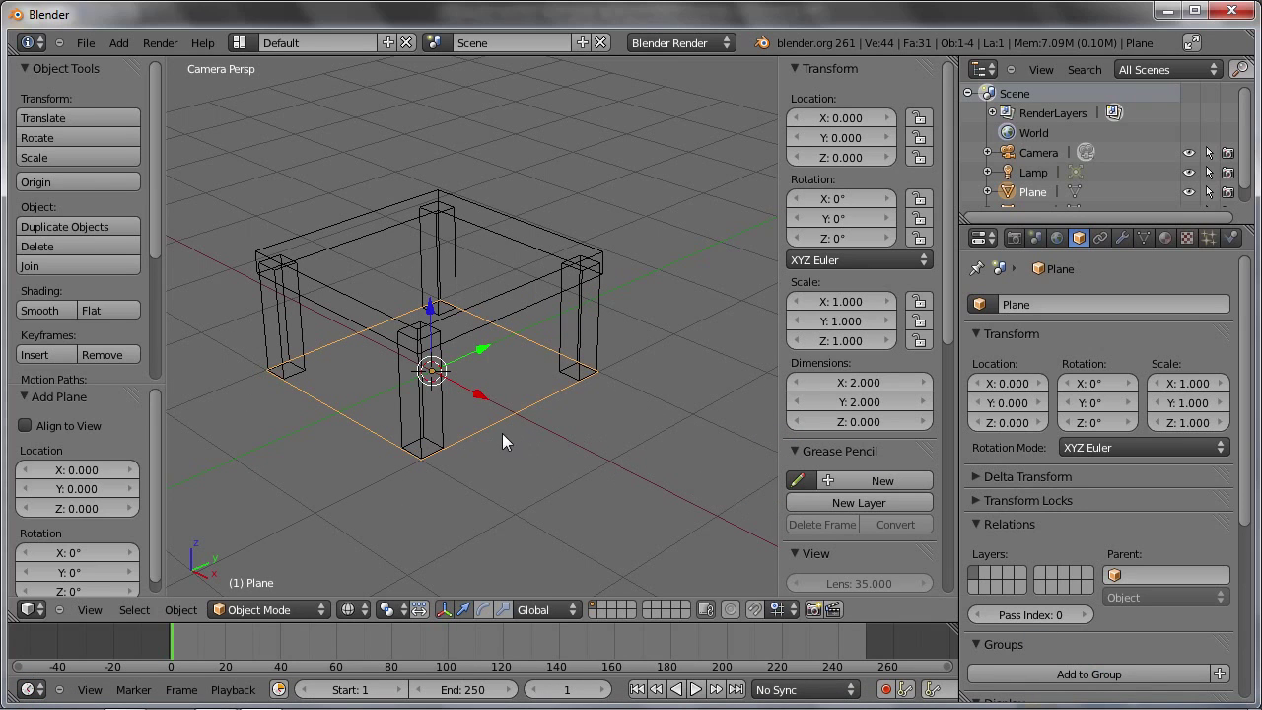
key("KP_0")
key("Home")
key("s")
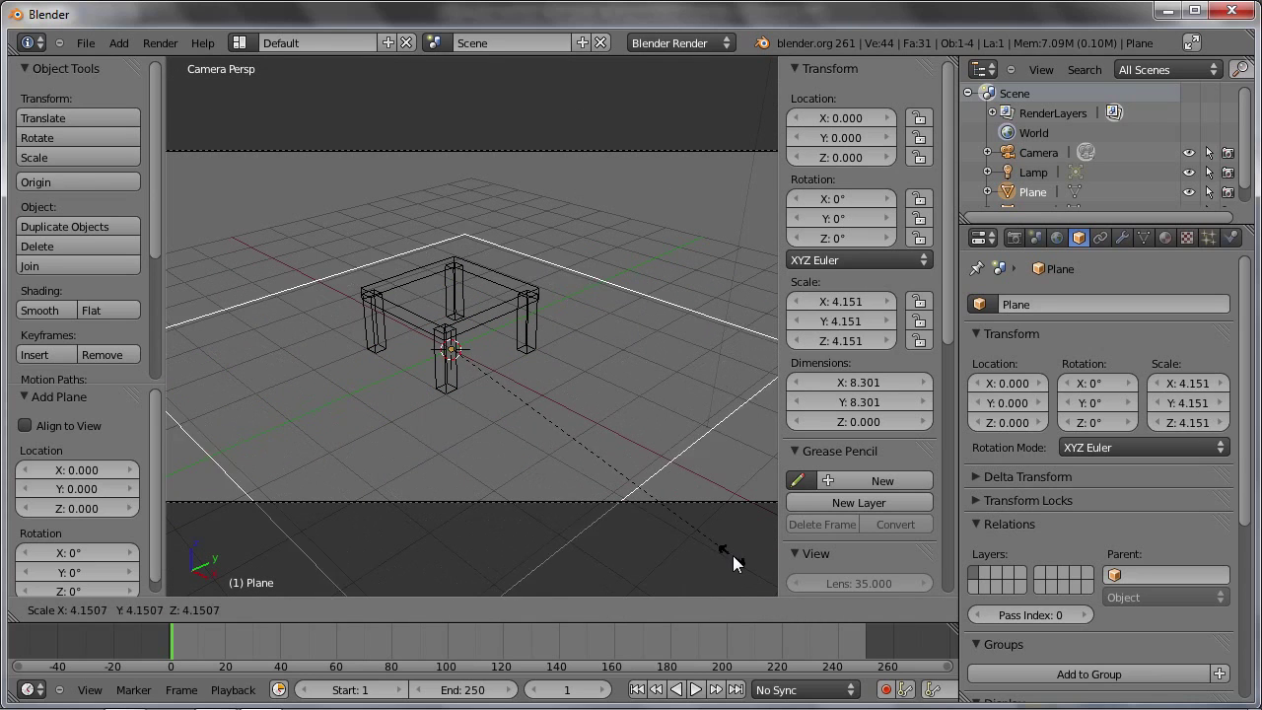
left_click(751, 577)
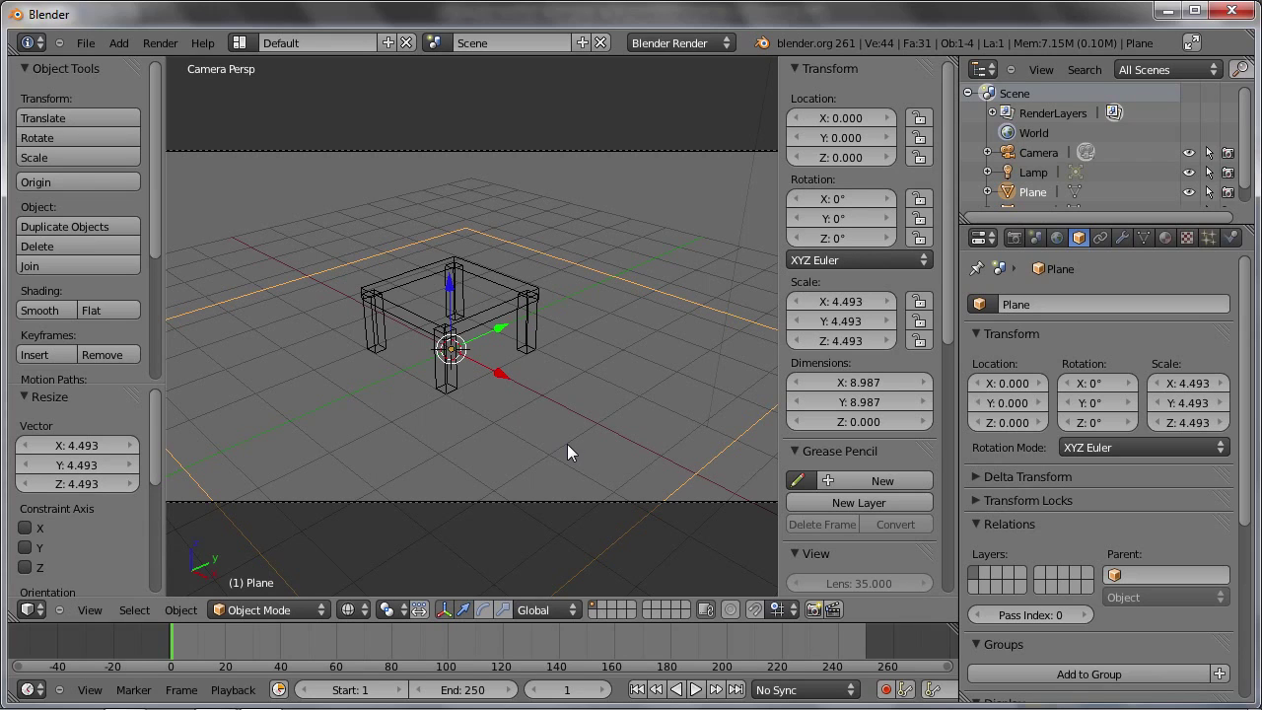
key("ctrl+alt+q")
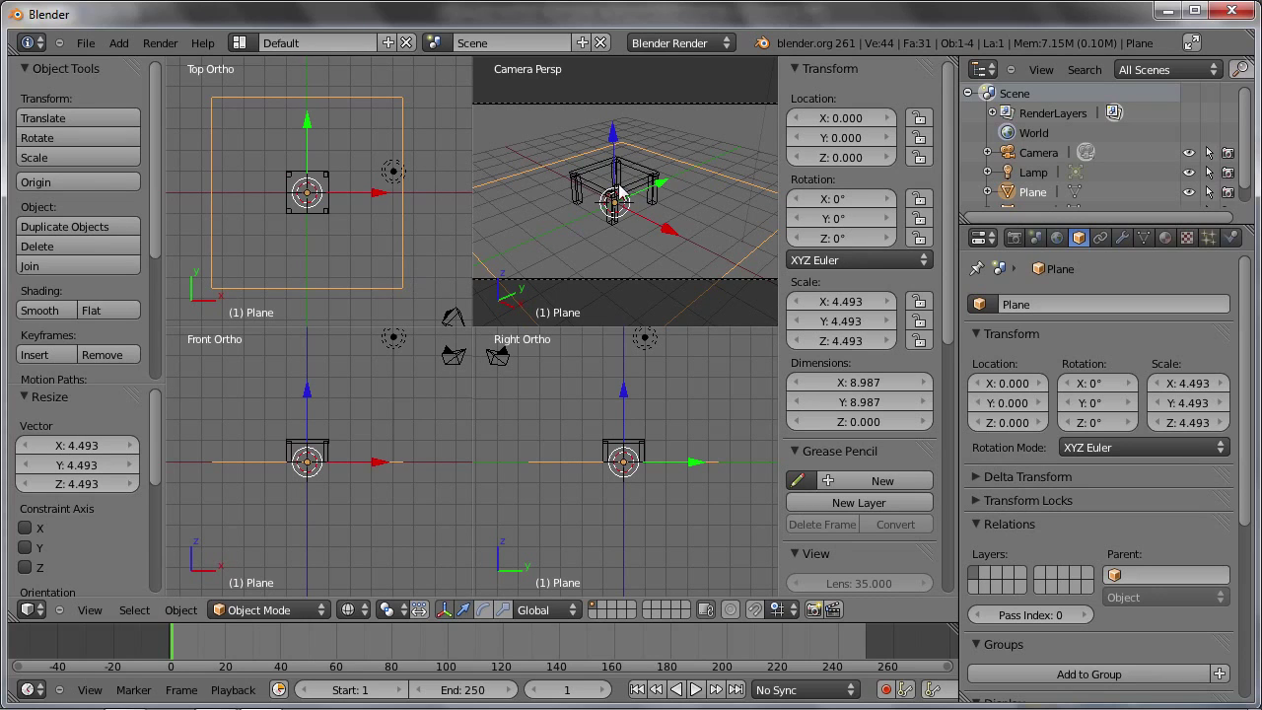
Duplicate the table as Tisch.001 and shift it 2.264 units along Y
right_click(307, 202)
scroll(307, 195, "up", 2)
scroll(309, 193, "up", 2)
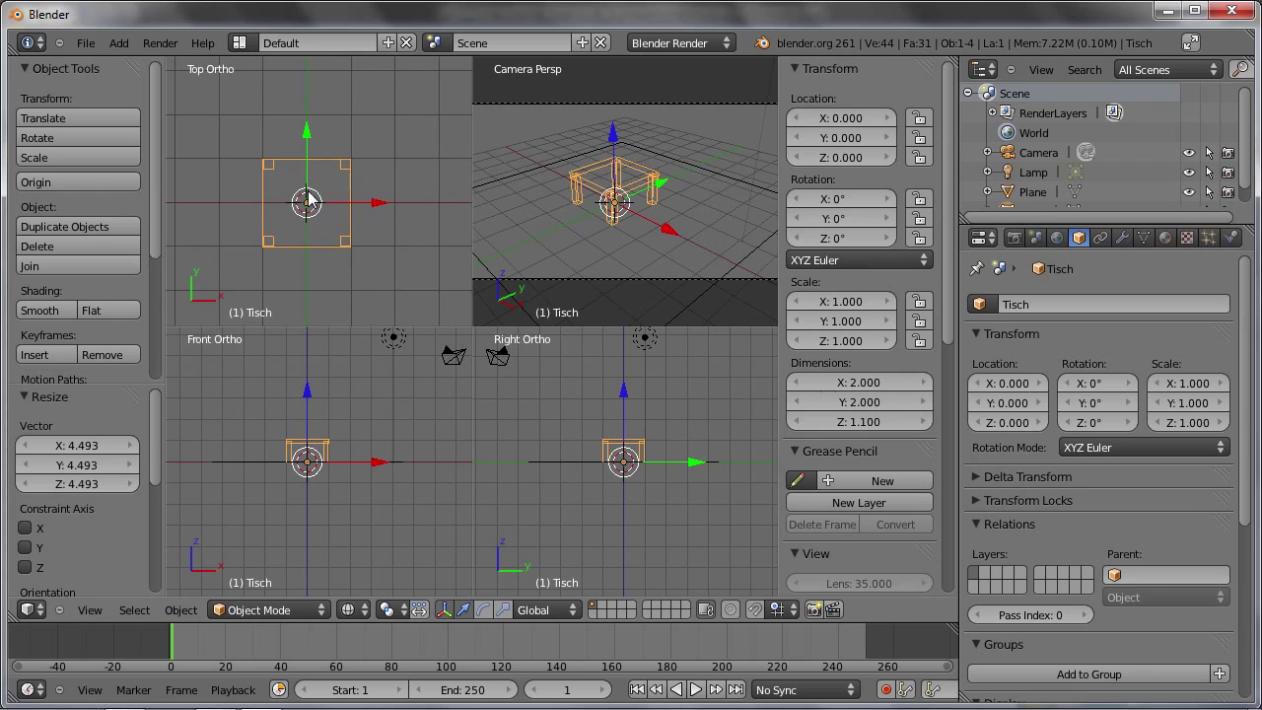
key("shift+d")
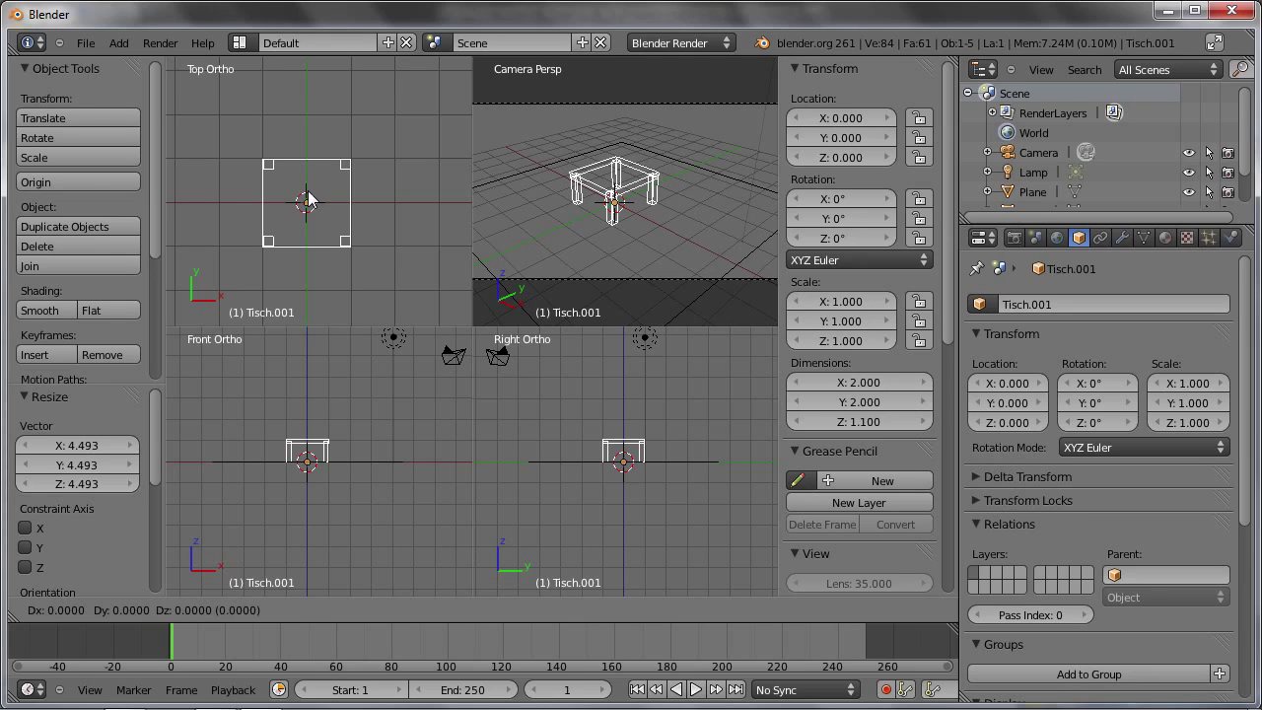
key("y")
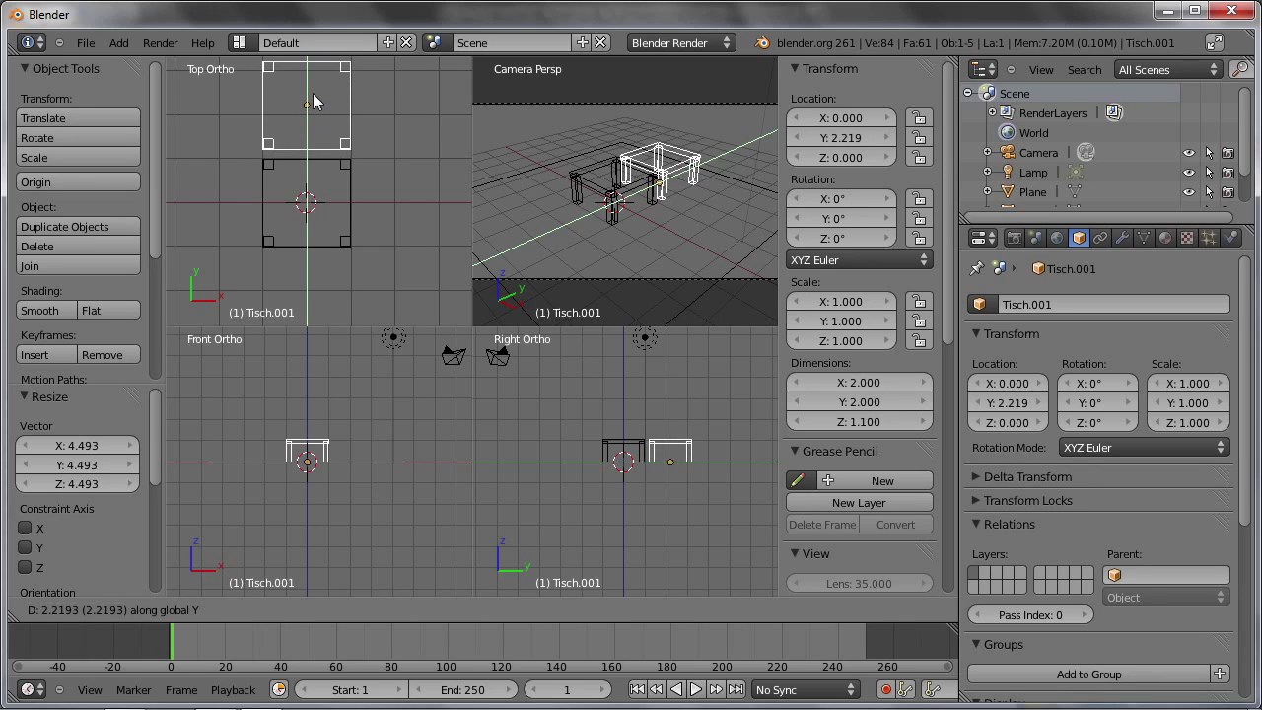
left_click(313, 92)
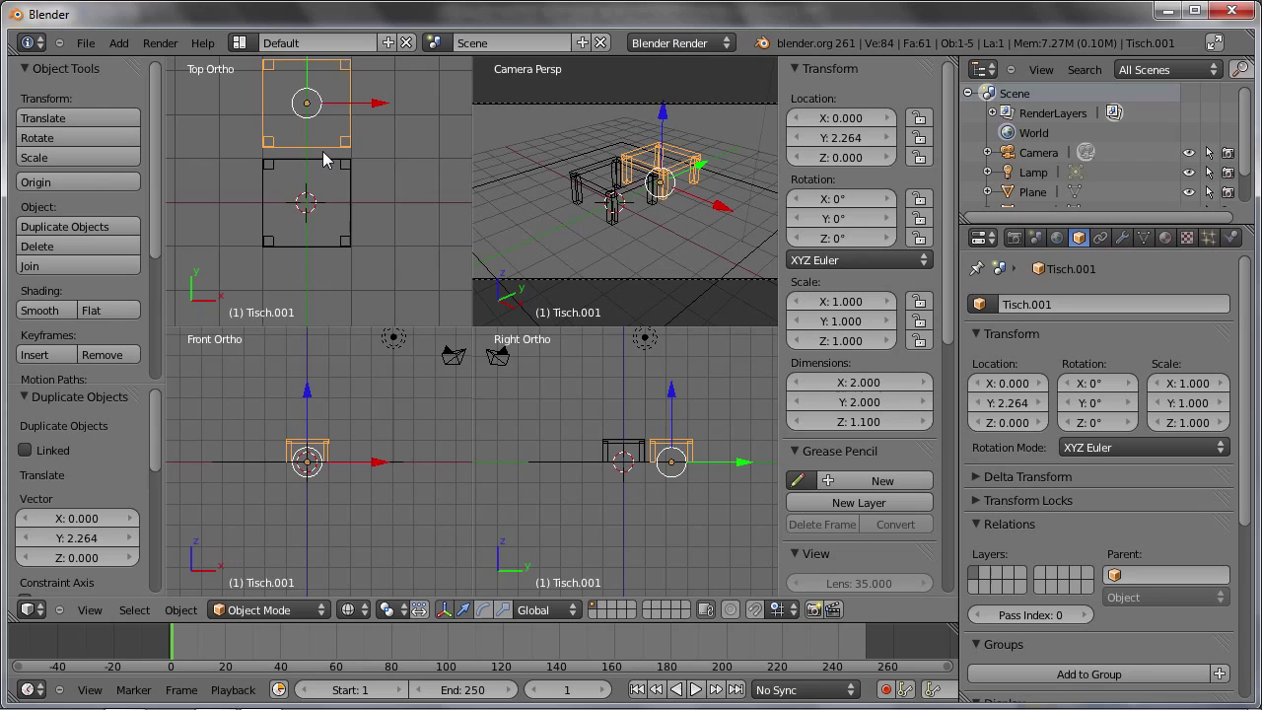
Switch to a single enlarged top view, edit Tisch.001's mesh, and trial-move its top edge
key("ctrl+alt+q")
middle_click_drag(435, 174, 441, 284, "shift")
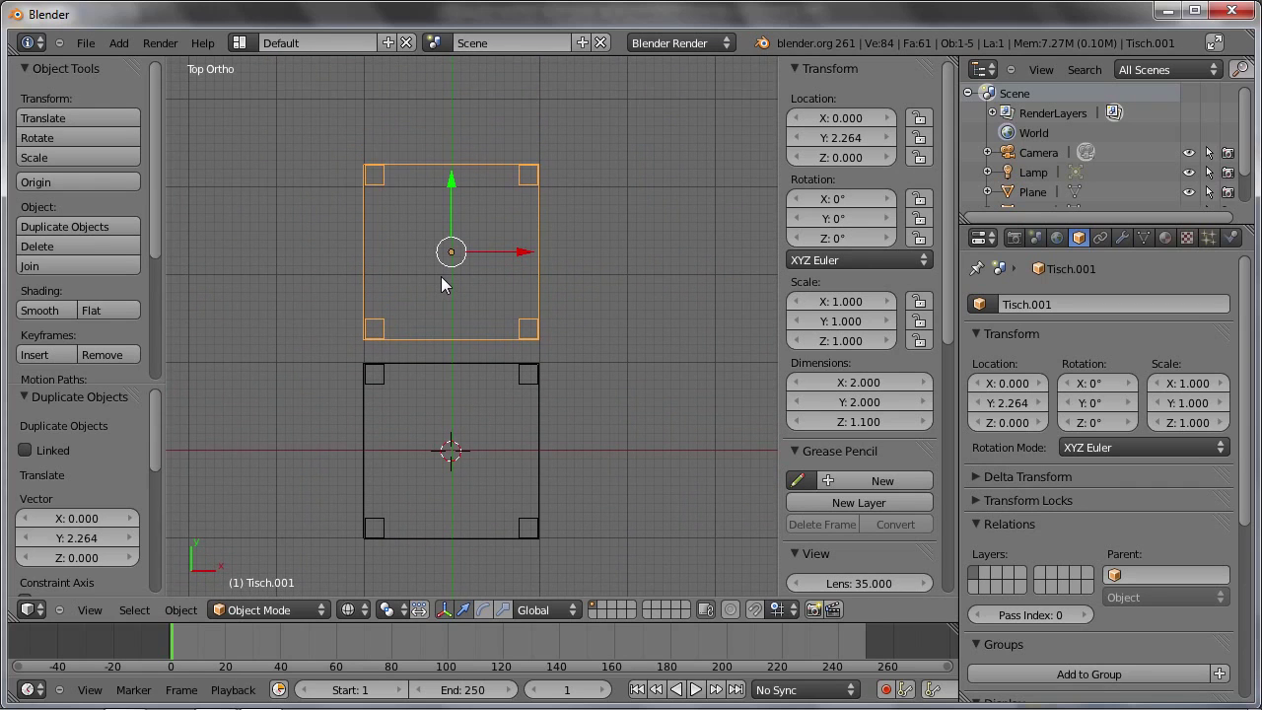
key("Tab")
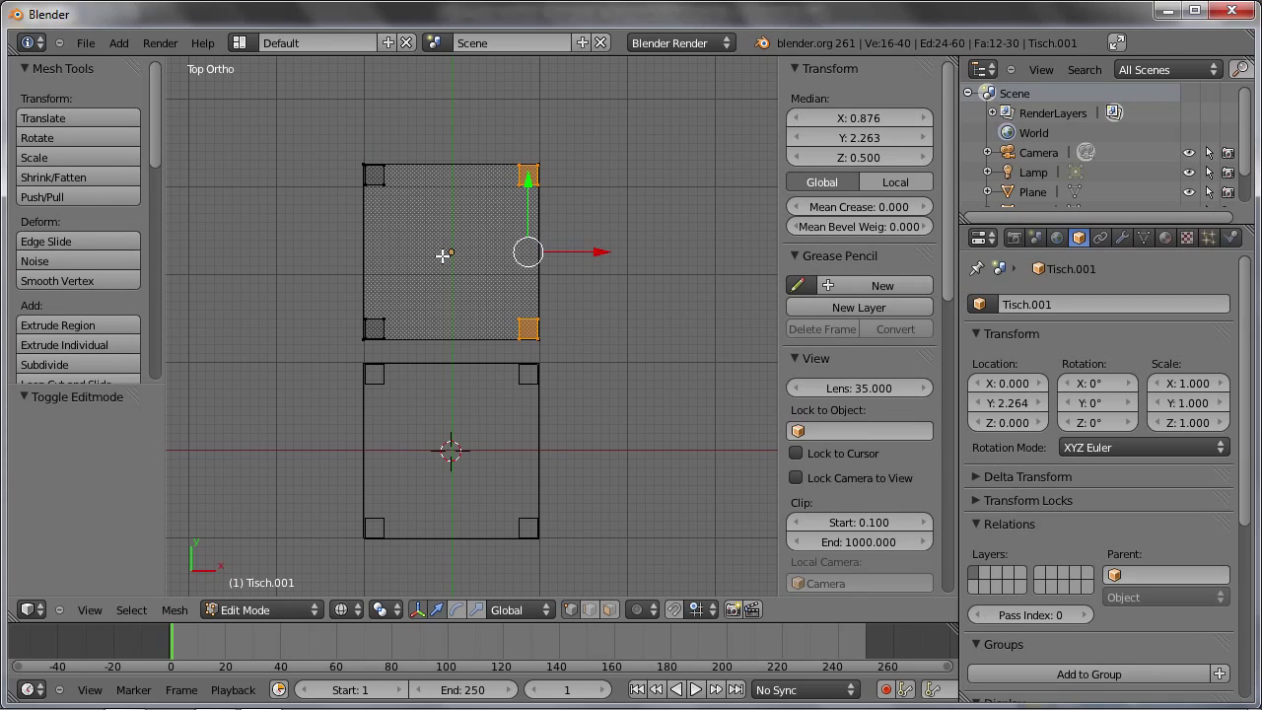
key("a")
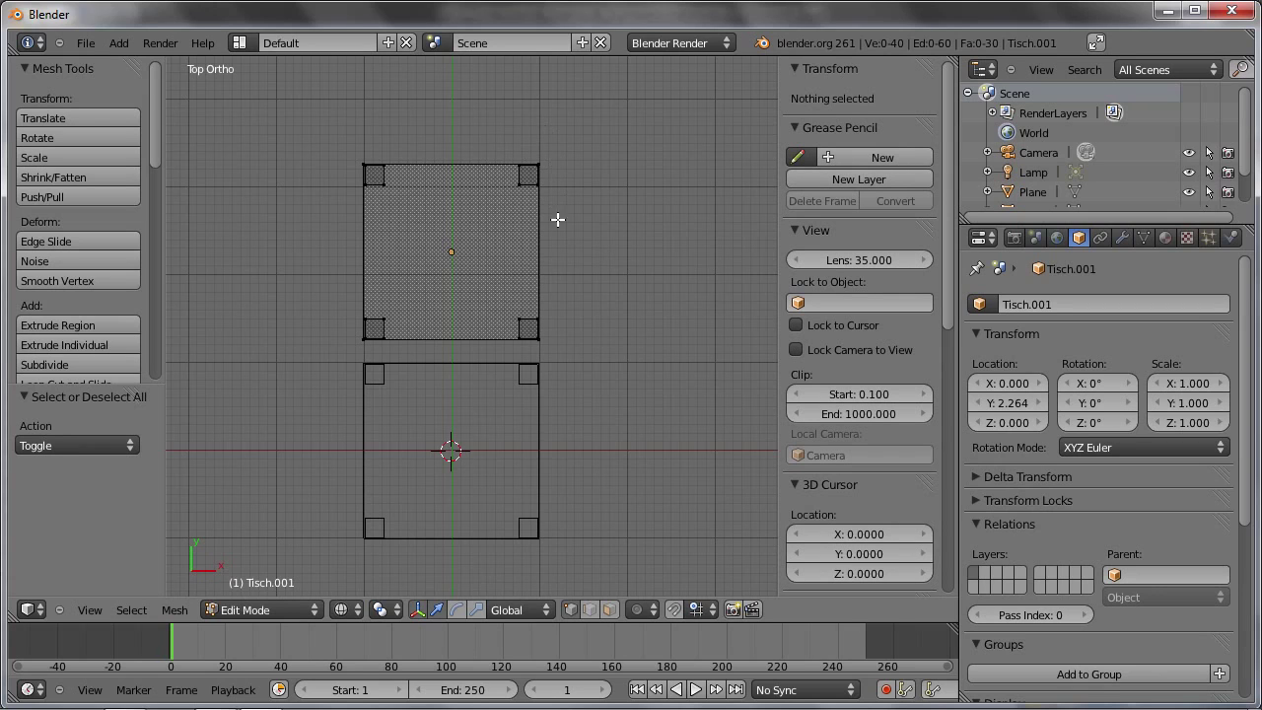
key("b")
mouse_move(298, 122)
left_mouse_down()
mouse_move(382, 177)
mouse_move(589, 221)
left_mouse_up()
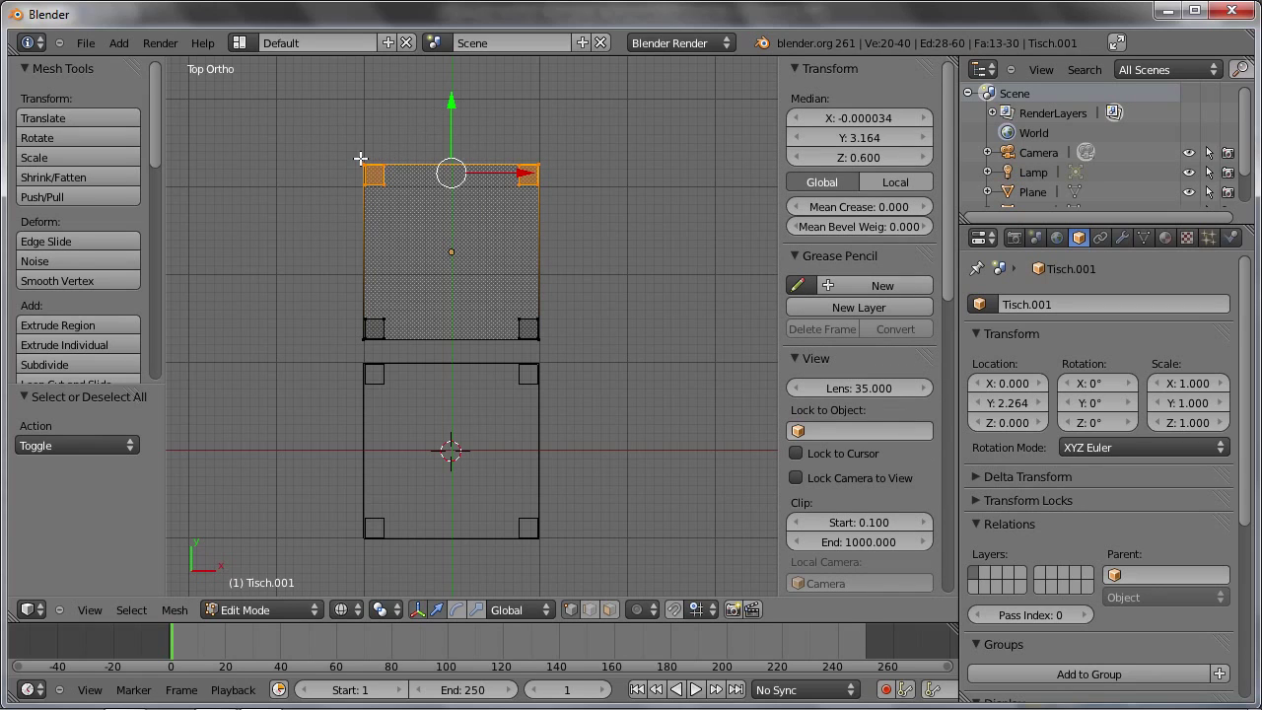
left_click_drag(450, 103, 441, 156)
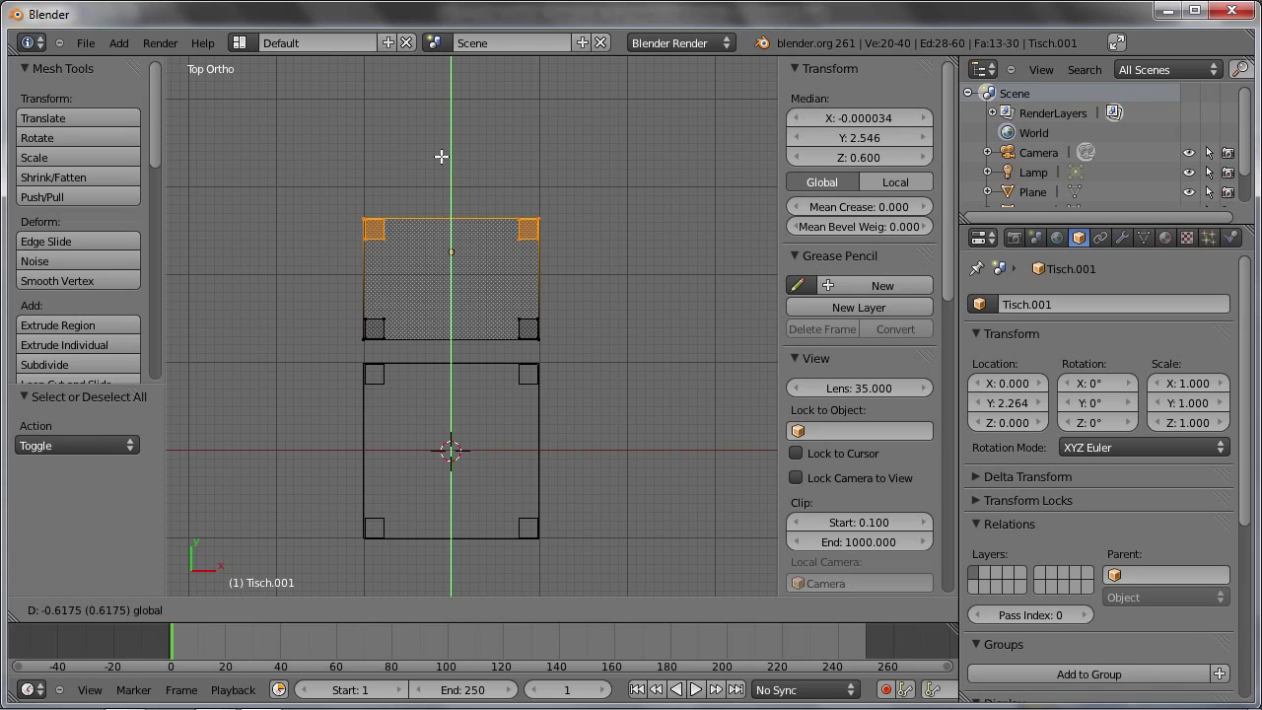
right_click(441, 156)
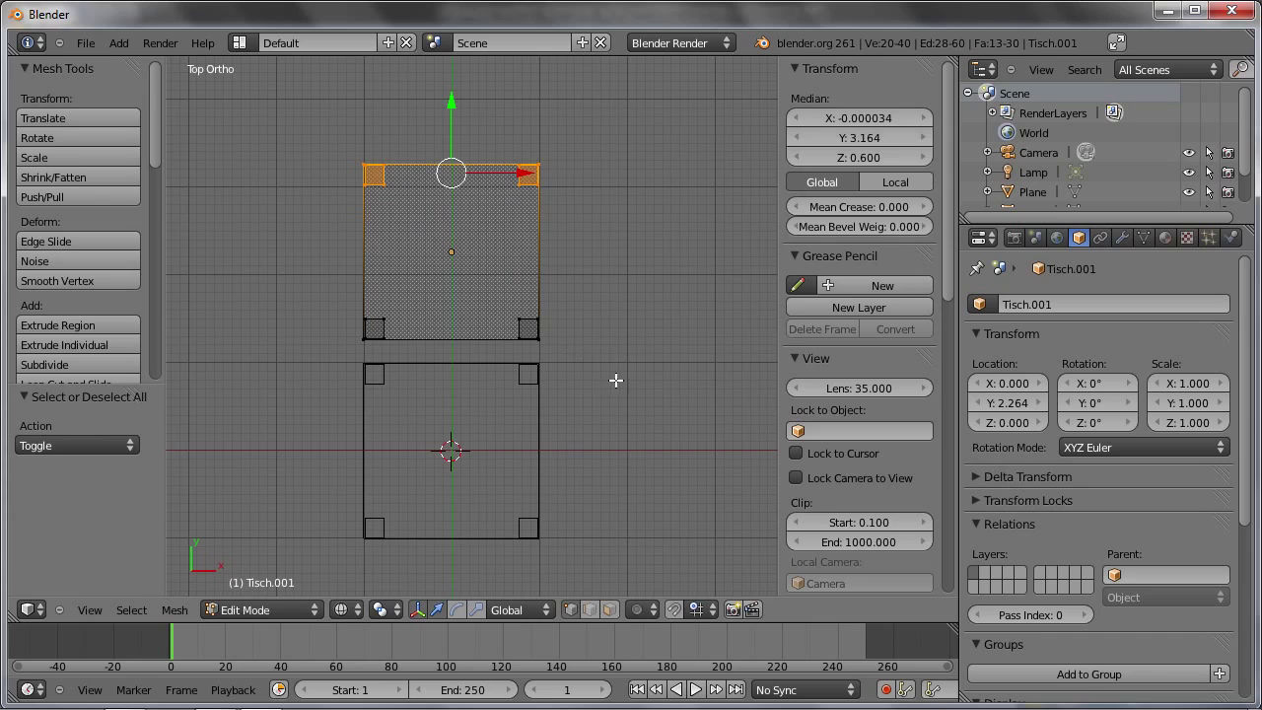
Try scaling the whole mesh in X and Y only, then cancel it
key("a")
key("a")
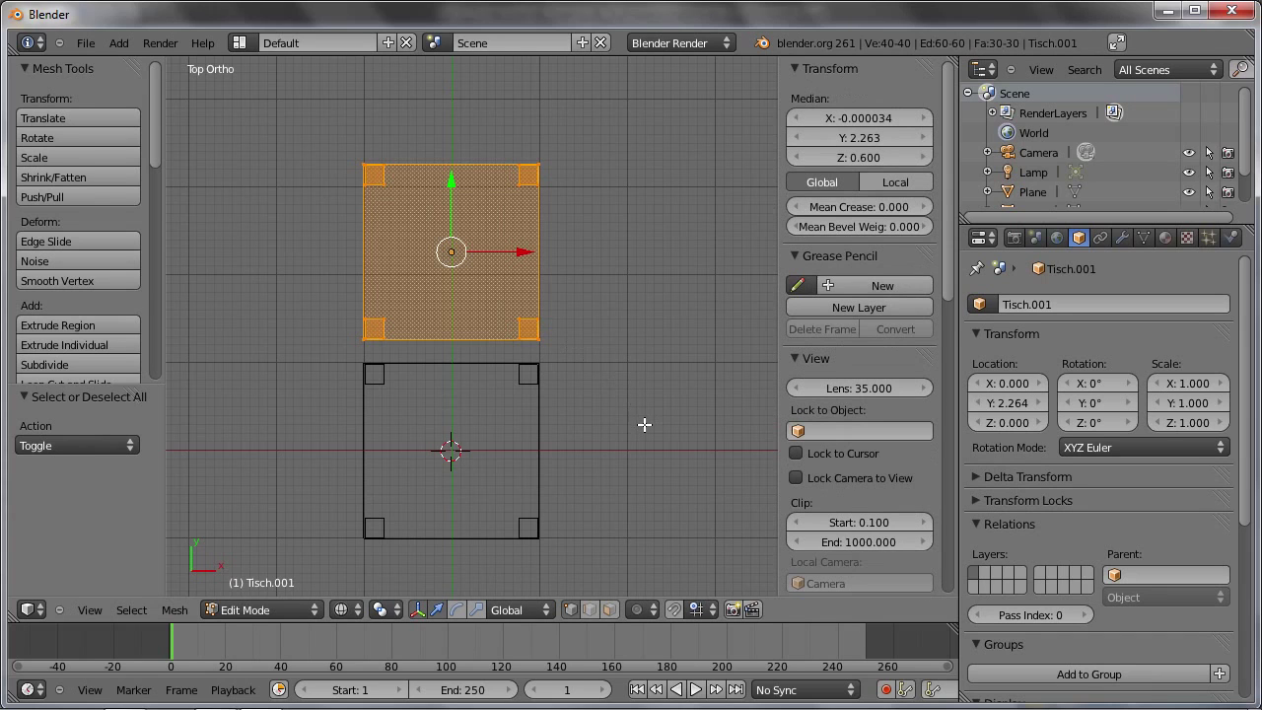
key("s")
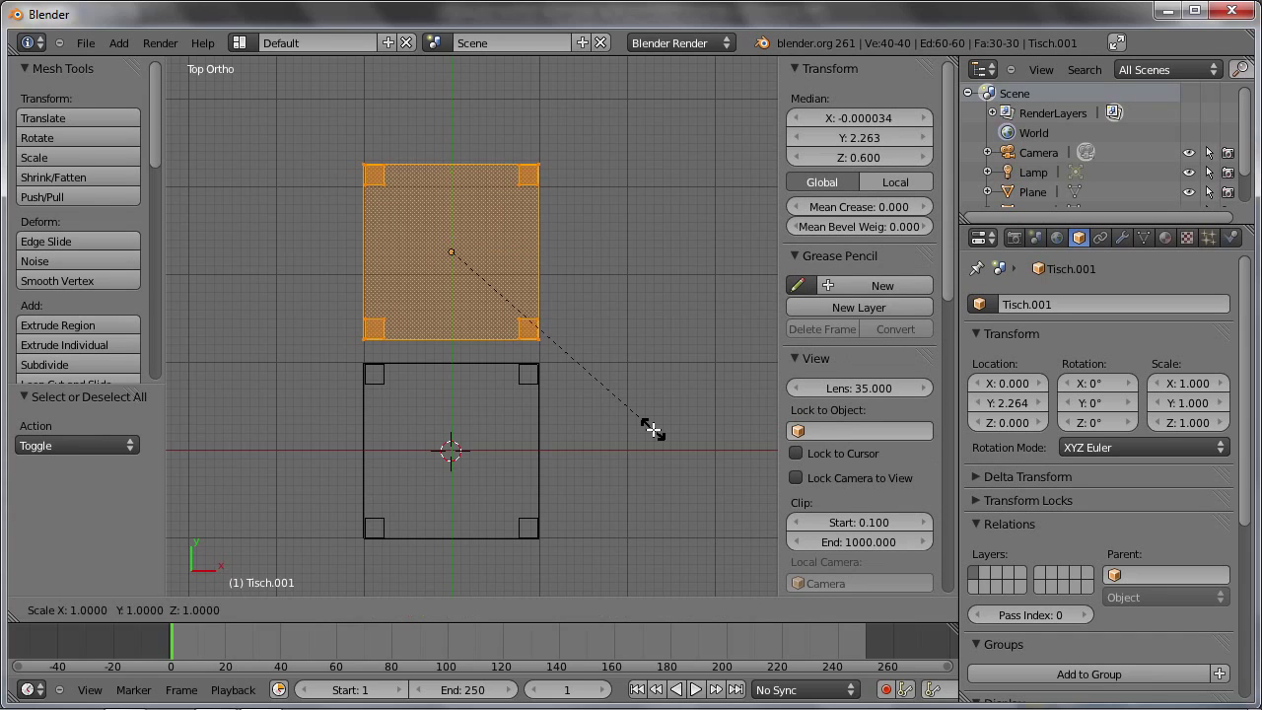
key("shift+z")
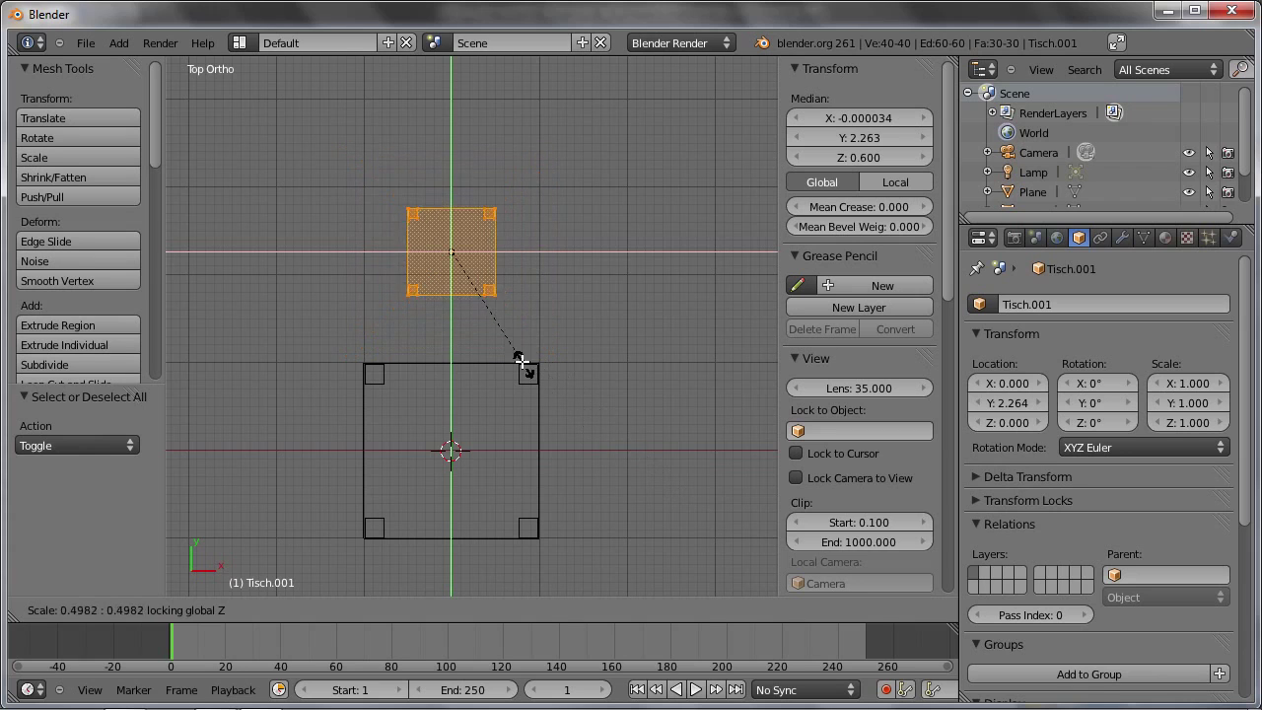
right_click(457, 320)
Trial-move the top edge down and the middle edge up along Y
key("a")
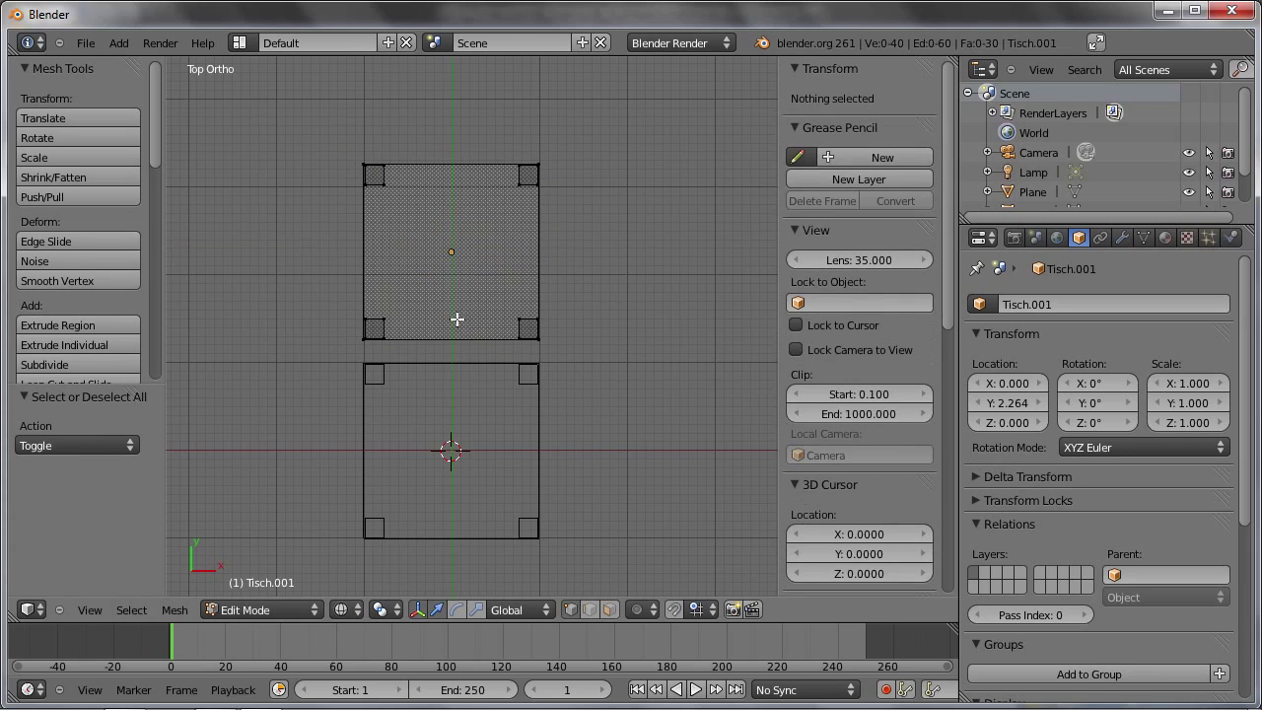
key("b")
left_click_drag(274, 131, 600, 213)
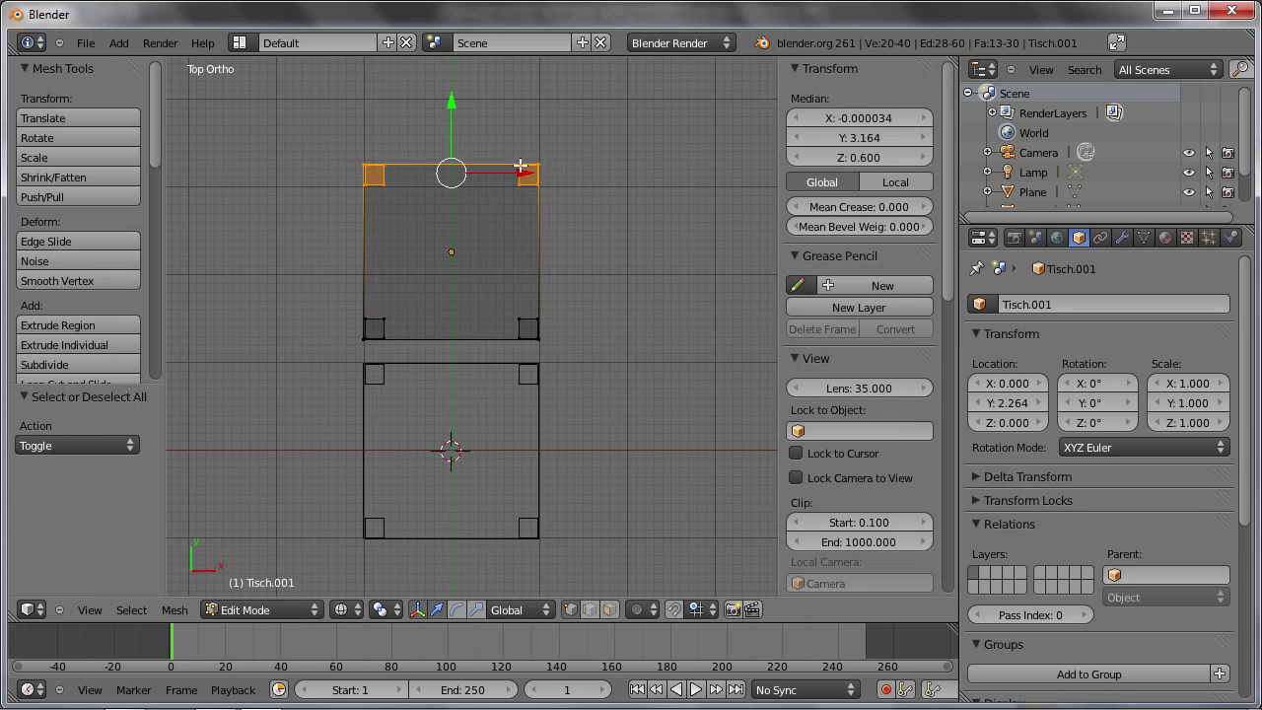
left_click_drag(461, 110, 481, 234)
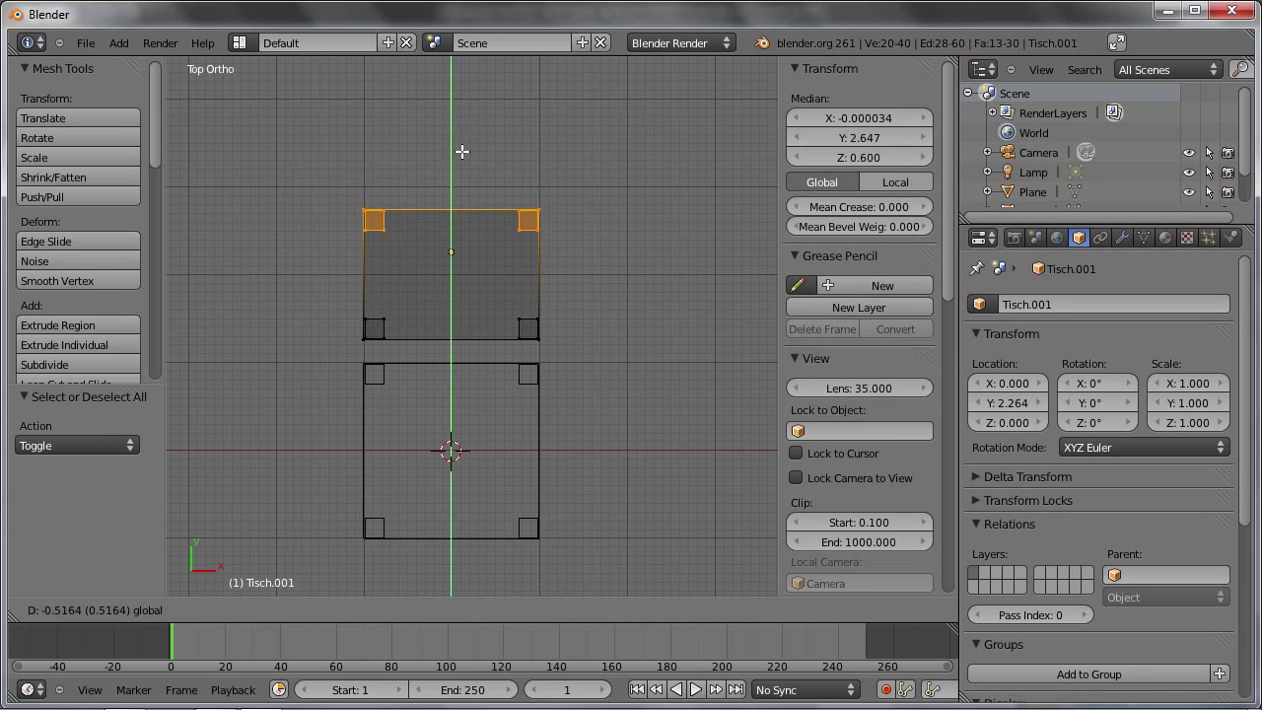
key("a")
key("b")
left_click_drag(305, 294, 575, 352)
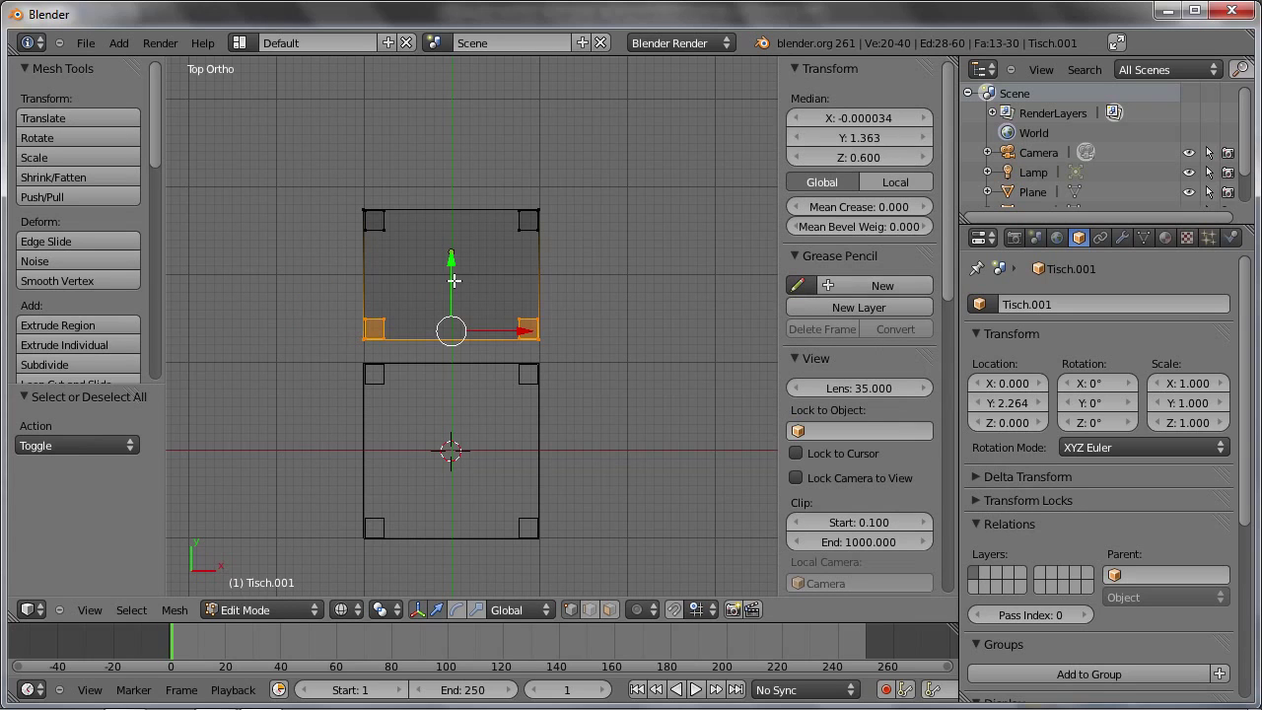
left_click_drag(450, 273, 452, 247)
left_click(452, 247)
Shift the left and right vertex pairs inward, undo the trial edits, and select all vertices
key("a")
key("b")
left_click_drag(340, 177, 437, 326)
left_click_drag(426, 264, 463, 272)
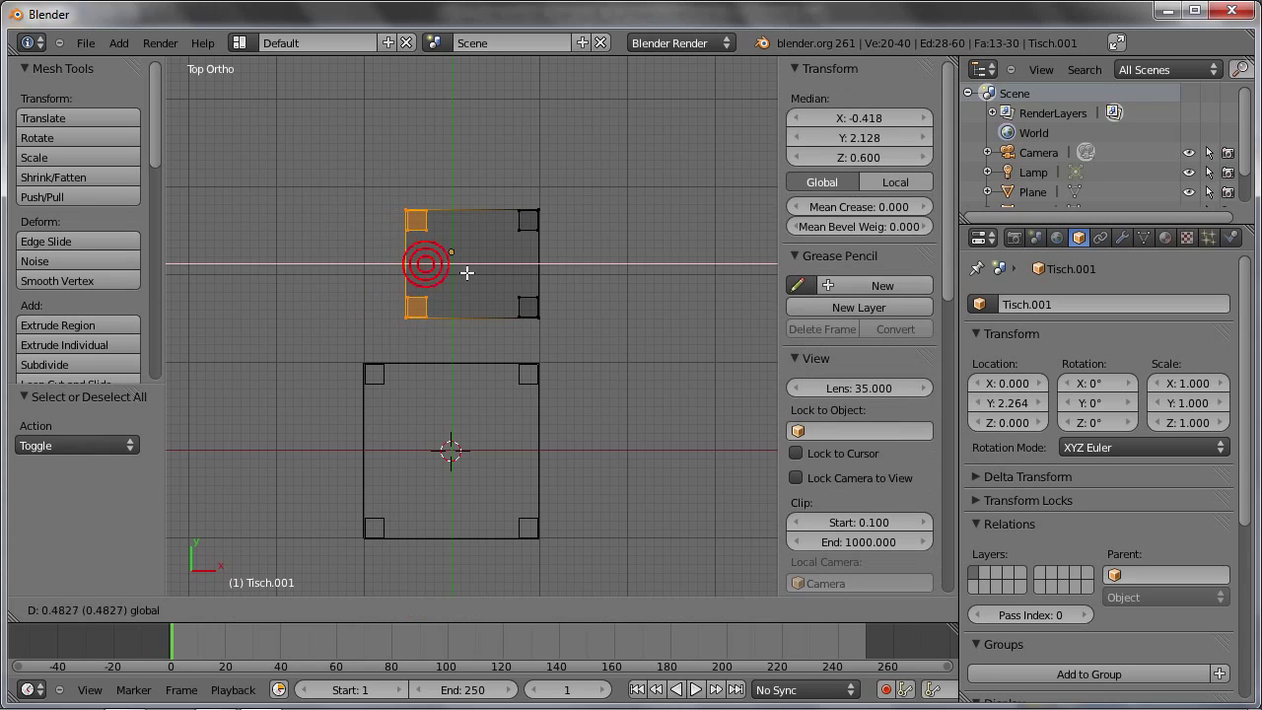
key("a")
key("b")
left_click_drag(468, 178, 572, 314)
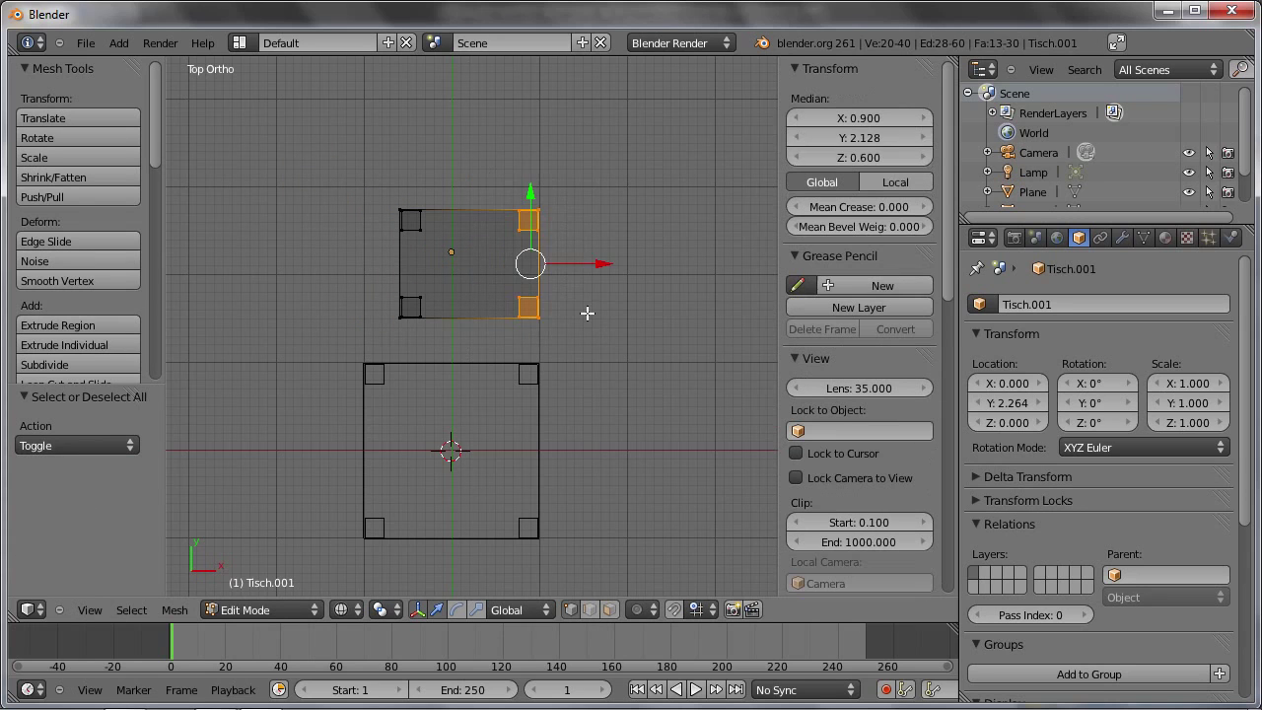
left_click_drag(593, 262, 559, 267)
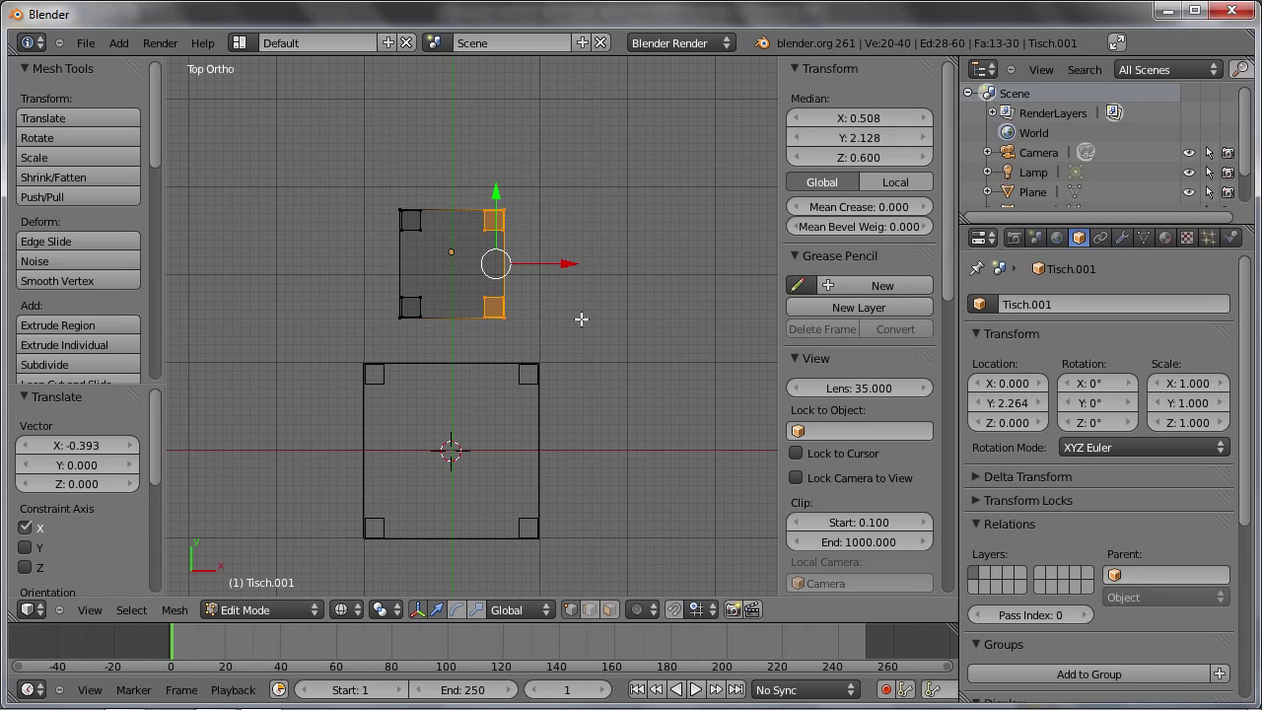
key("ctrl+z")
key("ctrl+z")
key("ctrl+z")
key("ctrl+z")
key("ctrl+z")
key("ctrl+z")
key("ctrl+z")
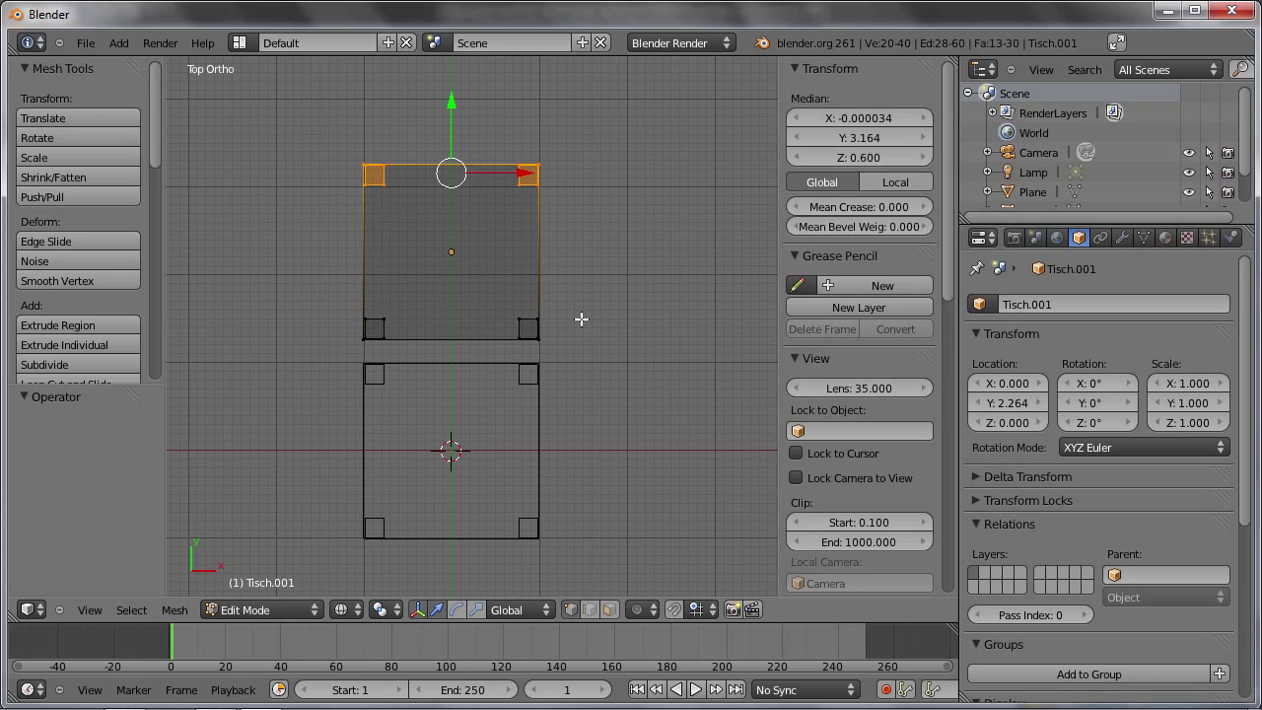
key("a")
key("a")
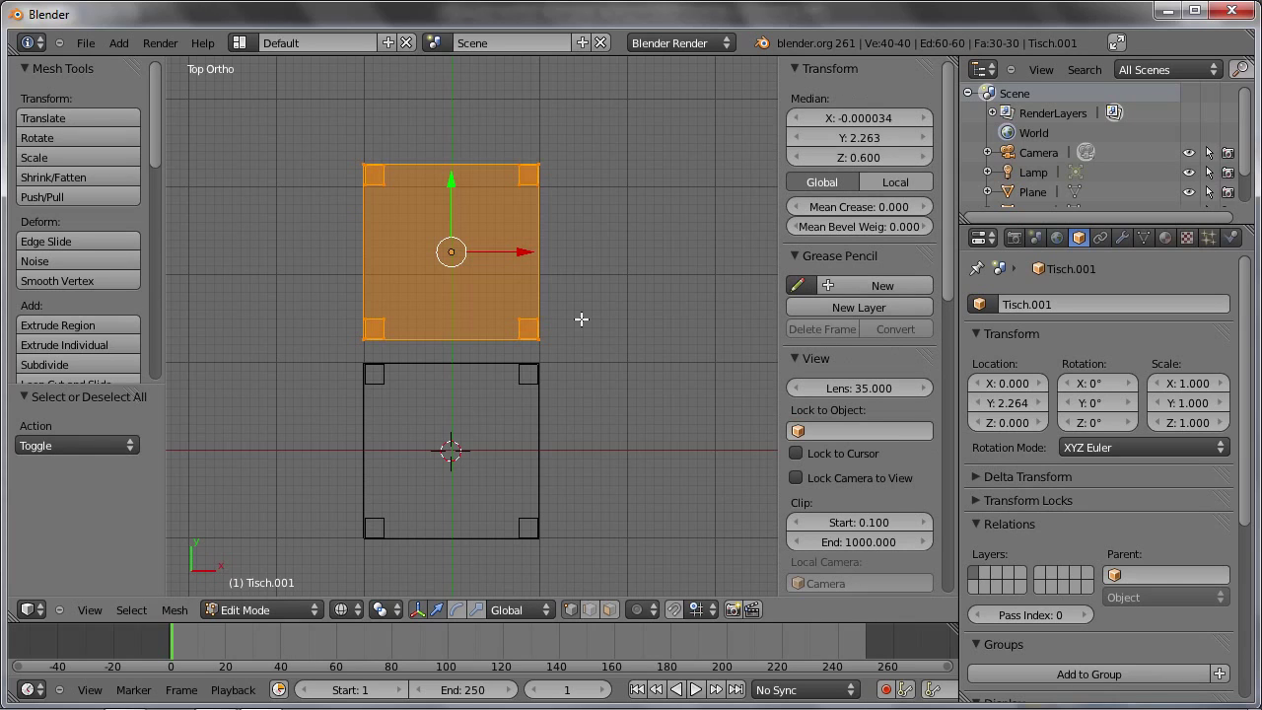
Scale Tisch.001's mesh to 0.579 in X and Y, keeping height, then view from the side
key("s")
key("shift+z")
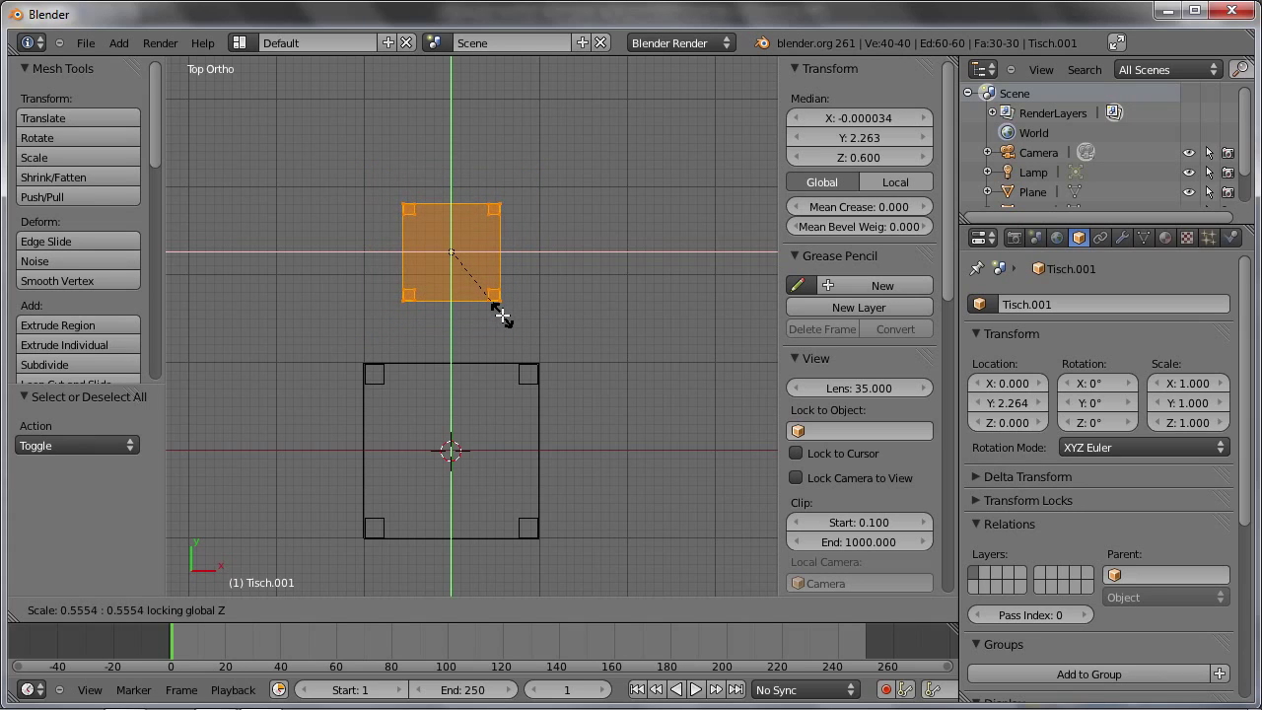
left_click(504, 316)
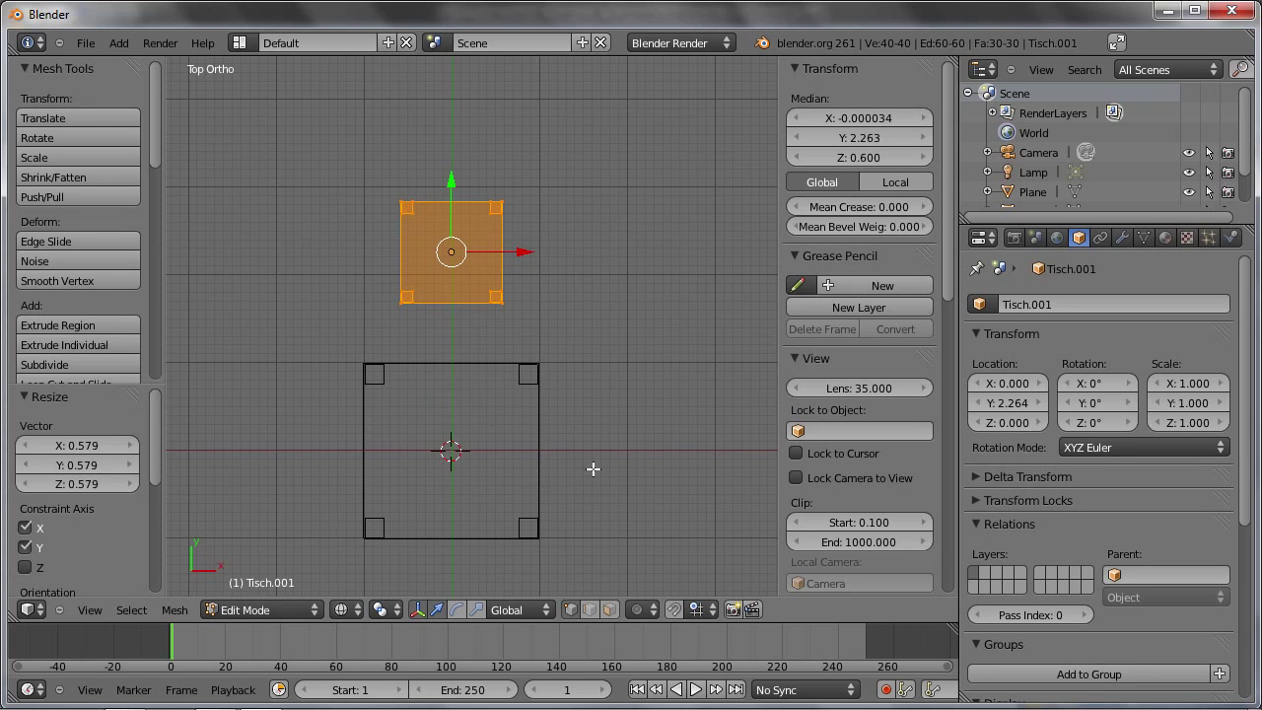
mouse_move(558, 530)
middle_mouse_down()
mouse_move(435, 308)
mouse_move(437, 332)
mouse_move(507, 384)
mouse_move(375, 366)
mouse_move(373, 395)
mouse_move(344, 335)
mouse_move(361, 341)
mouse_move(356, 302)
mouse_move(507, 344)
mouse_move(450, 332)
mouse_move(494, 375)
mouse_move(510, 341)
mouse_move(523, 350)
mouse_move(511, 336)
middle_mouse_up()
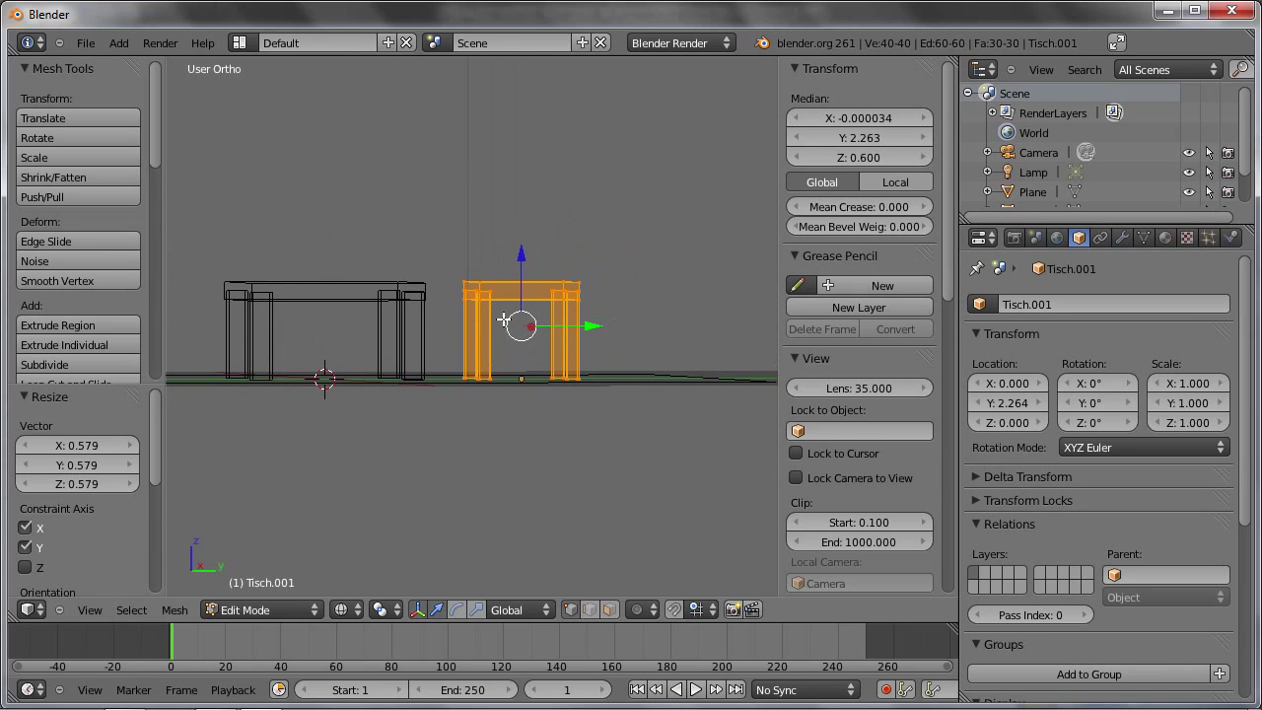
Box-select the duplicate's tabletop and lower its upper edge slightly
key("a")
key("b")
left_click_drag(445, 249, 606, 288)
middle_click_drag(592, 286, 559, 292)
scroll(527, 245, "up", 3)
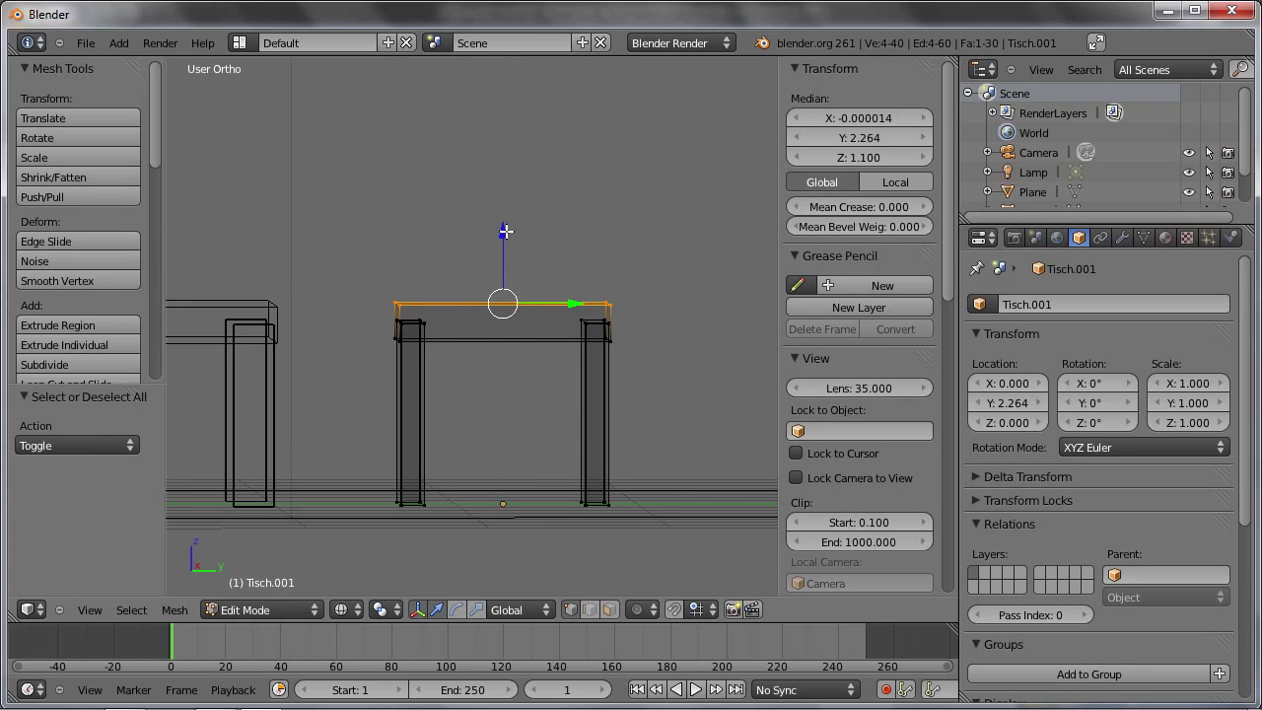
left_click_drag(505, 231, 496, 240)
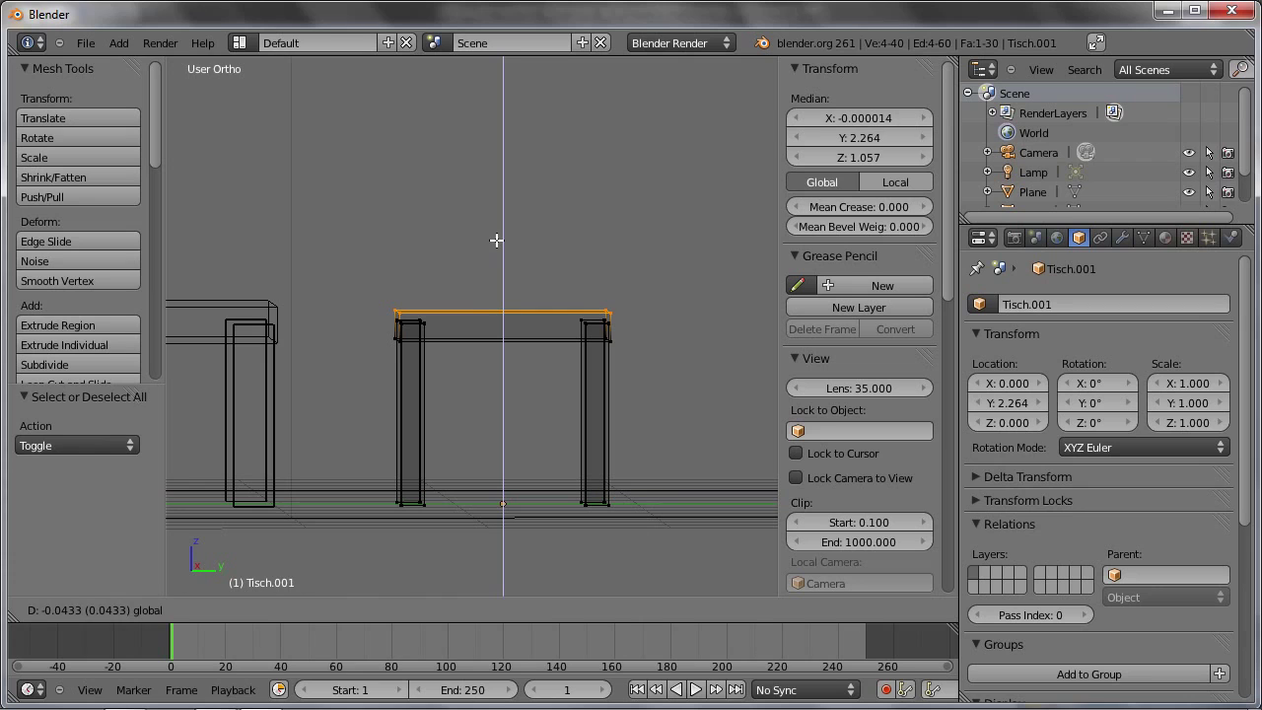
Raise the tabletop's lower front edge to thin the slab
key("a")
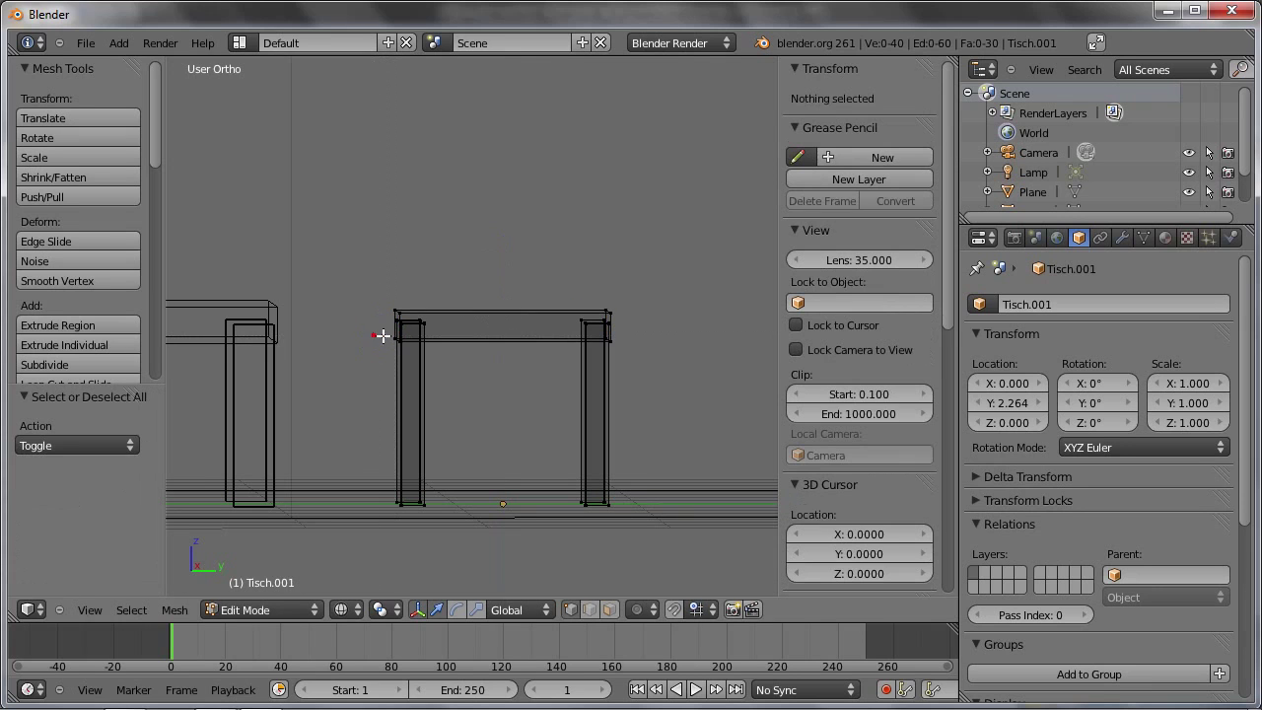
left_click_drag(383, 336, 651, 362)
left_click_drag(504, 280, 533, 305)
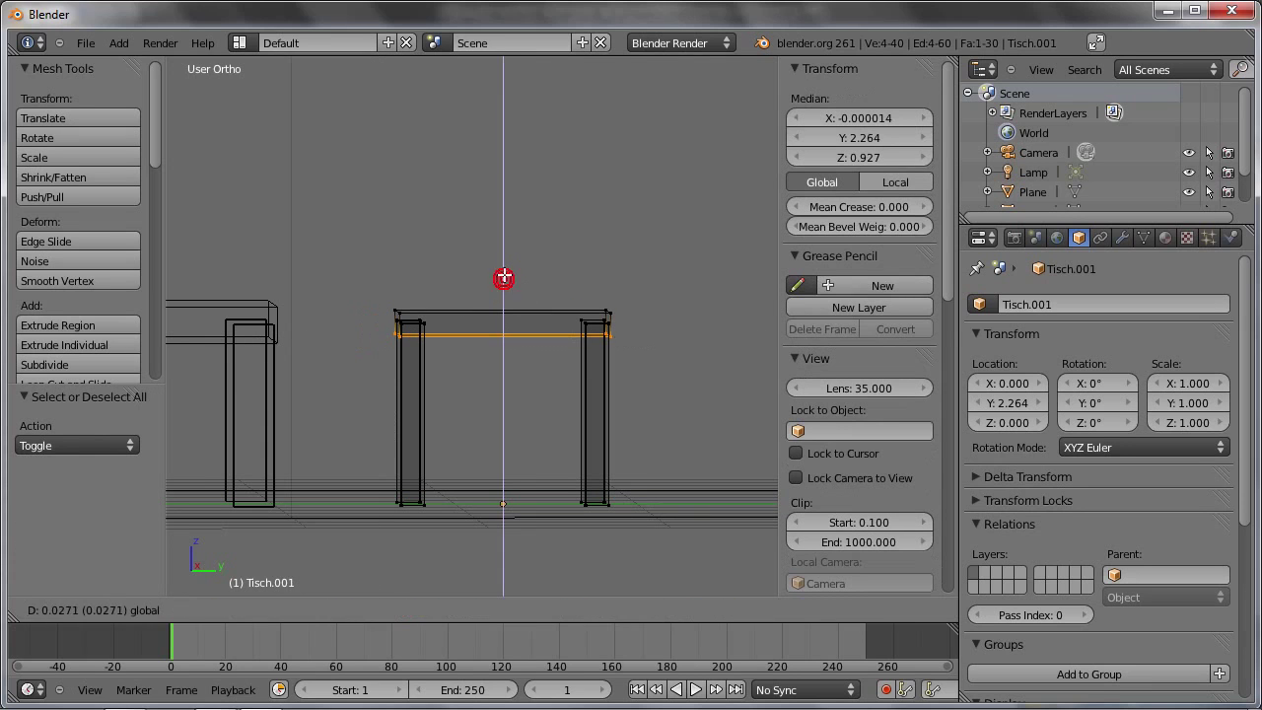
middle_click_drag(531, 307, 548, 335)
Reselect the whole tabletop from several angles and try moving it down along Z
key("a")
key("b")
left_click_drag(346, 228, 641, 365)
middle_click_drag(614, 432, 620, 417)
key("a")
key("b")
left_click_drag(349, 249, 663, 361)
middle_click_drag(577, 357, 592, 379)
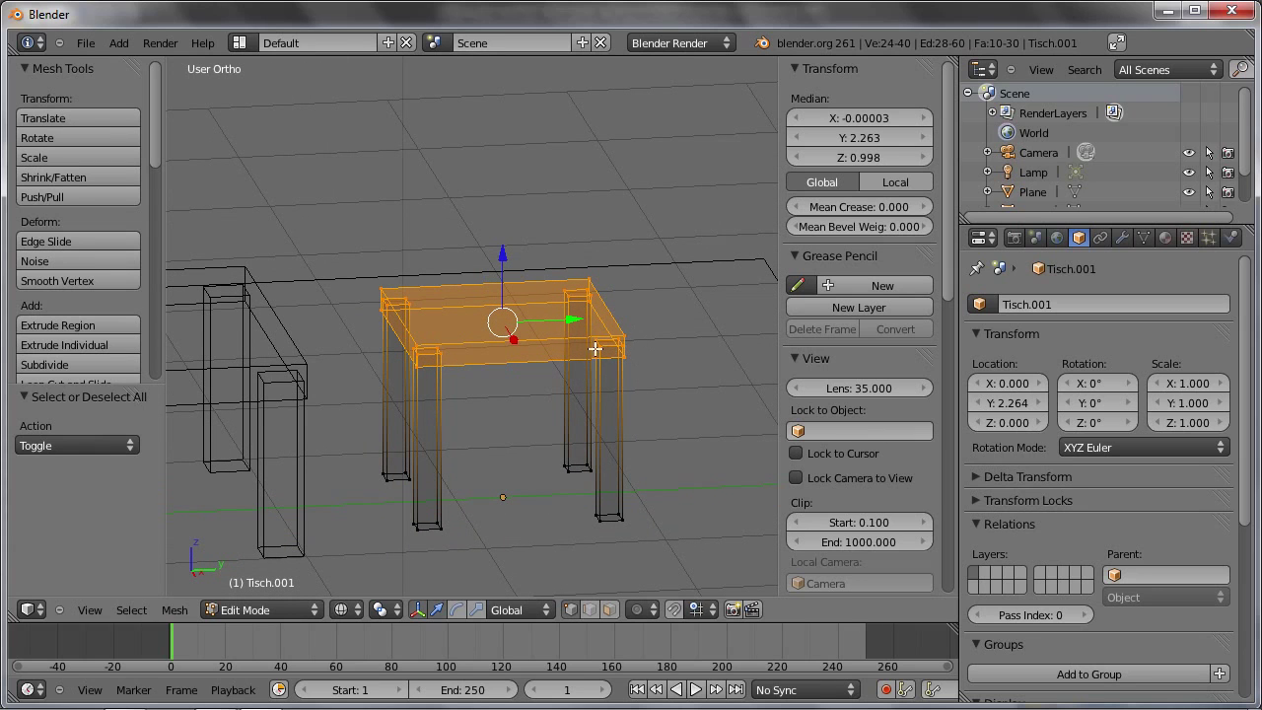
left_click_drag(504, 254, 512, 333)
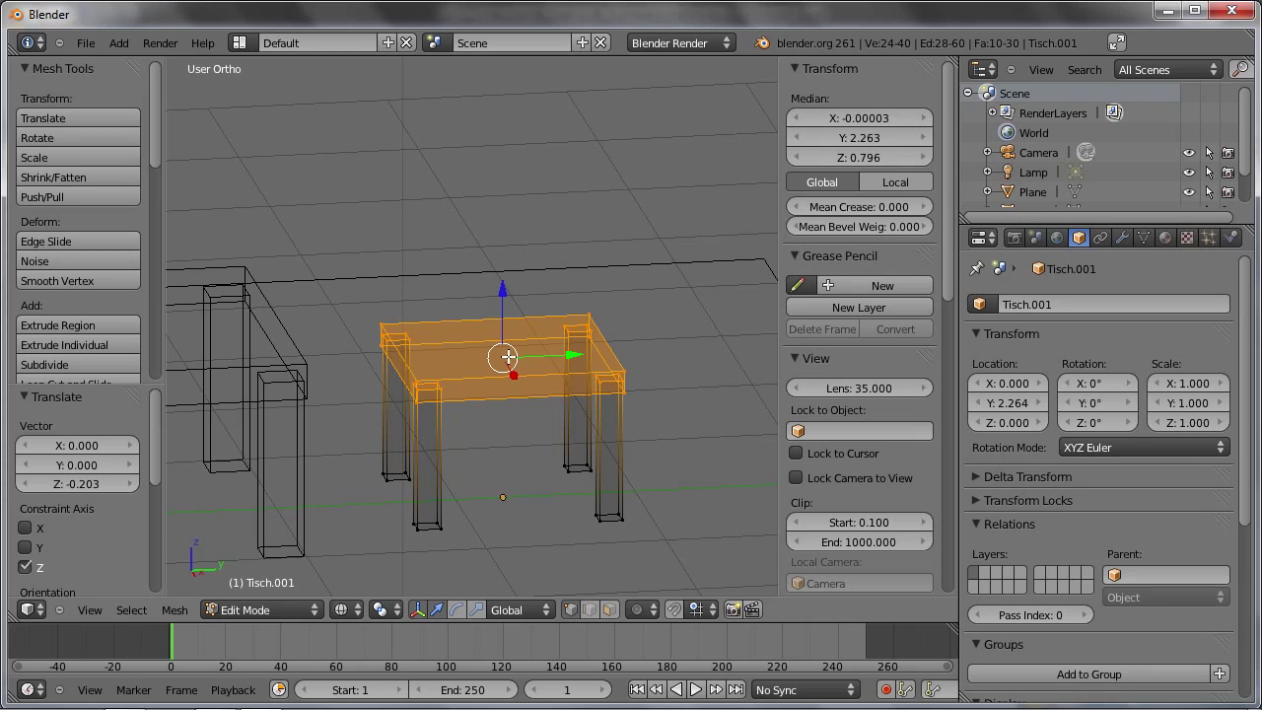
key("a")
key("a")
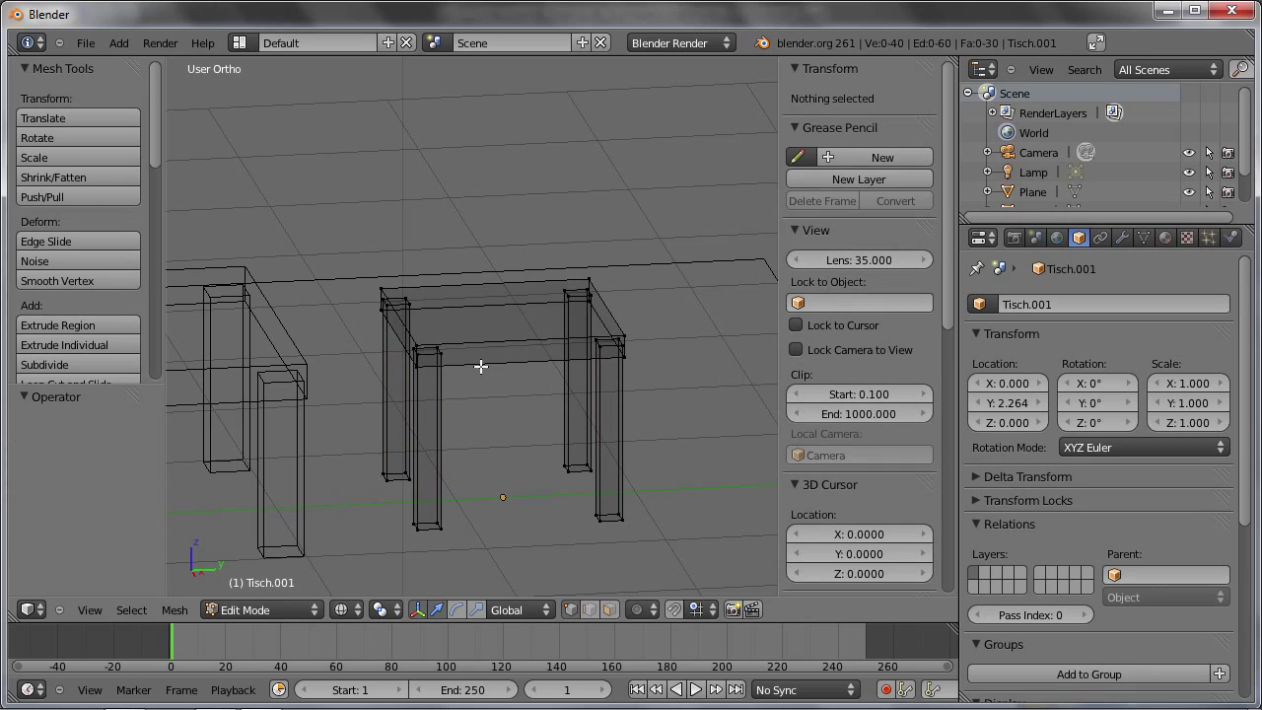
left_click(346, 611)
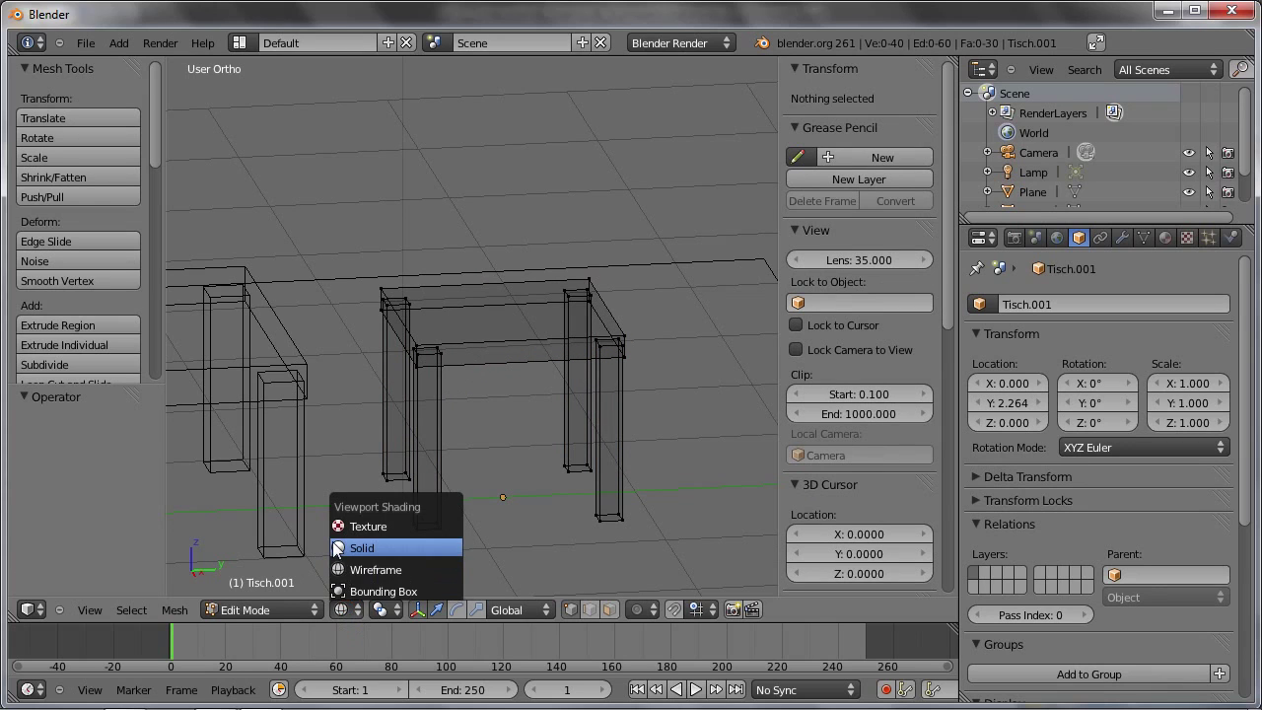
left_click(407, 543)
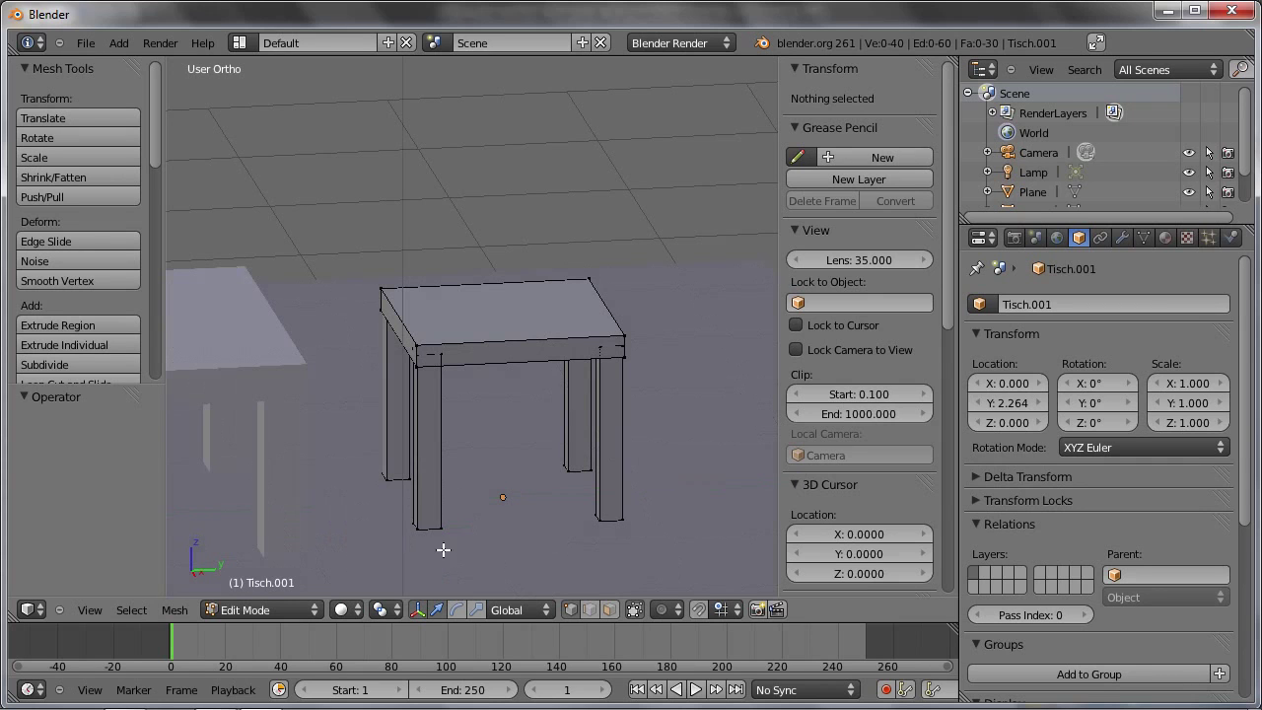
key("a")
key("a")
key("b")
left_click_drag(323, 225, 686, 397)
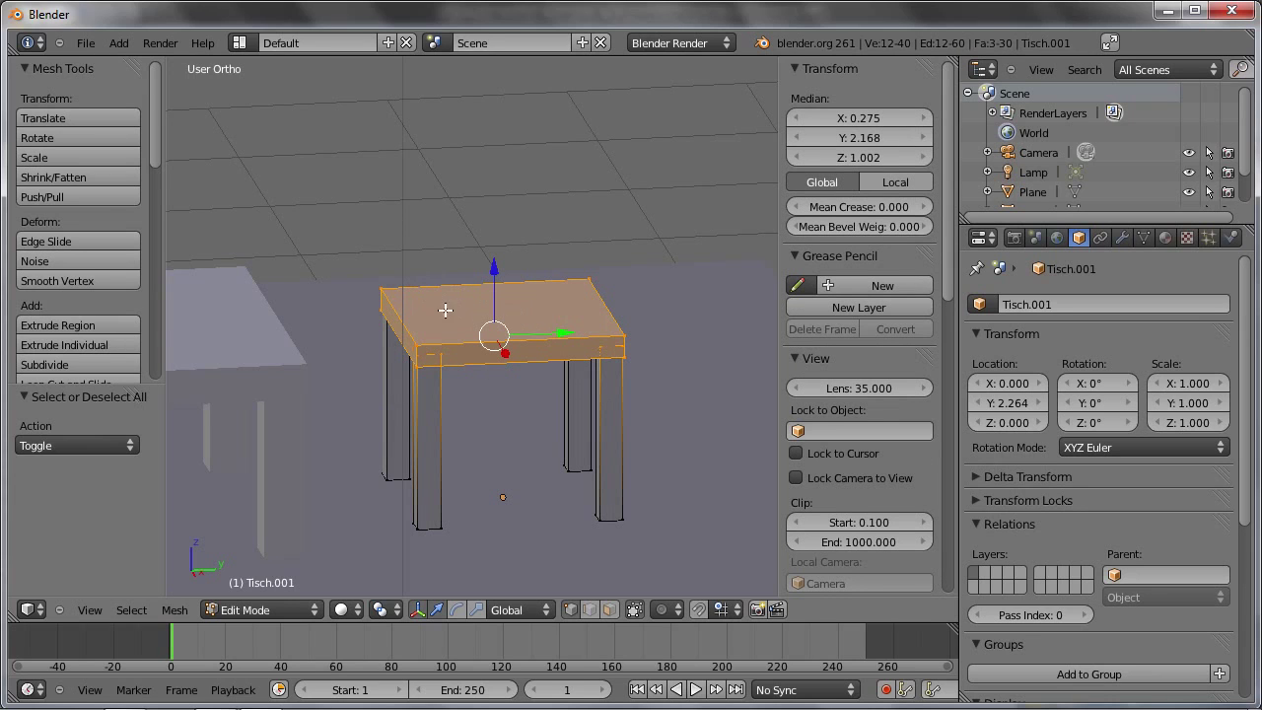
middle_click_drag(646, 348, 349, 324)
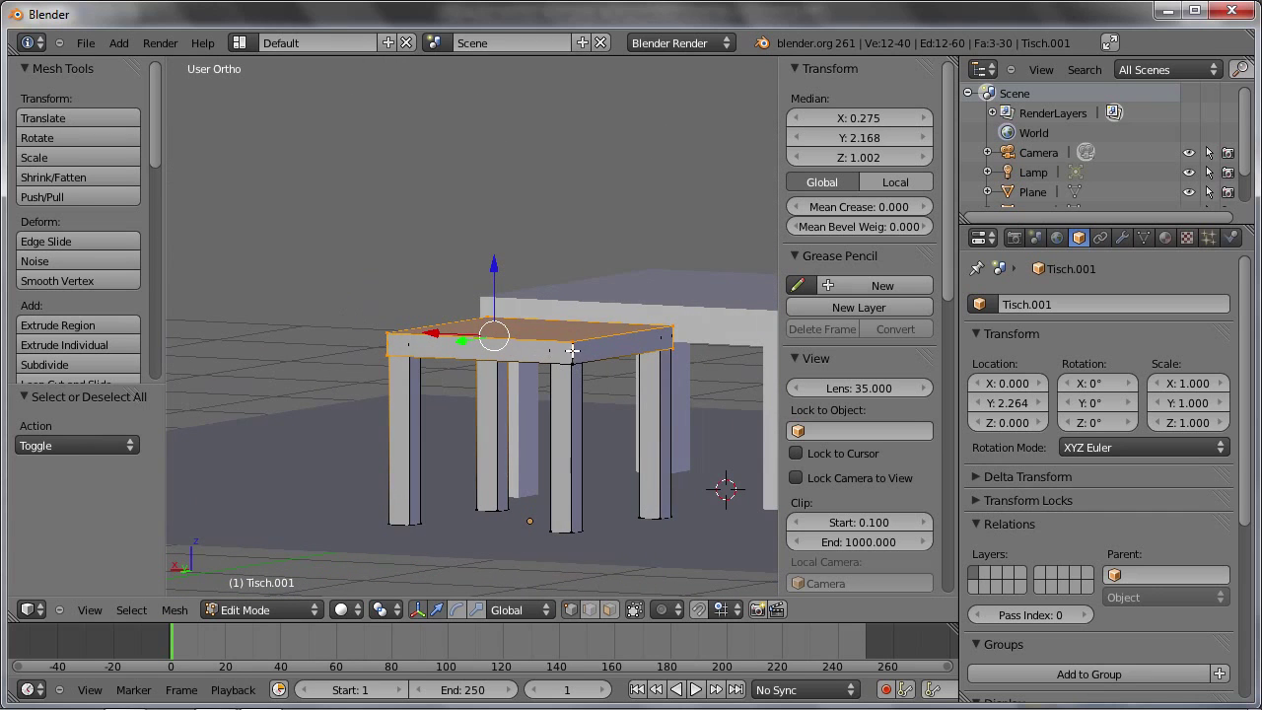
mouse_move(489, 353)
middle_mouse_down()
mouse_move(657, 395)
mouse_move(727, 381)
middle_mouse_up()
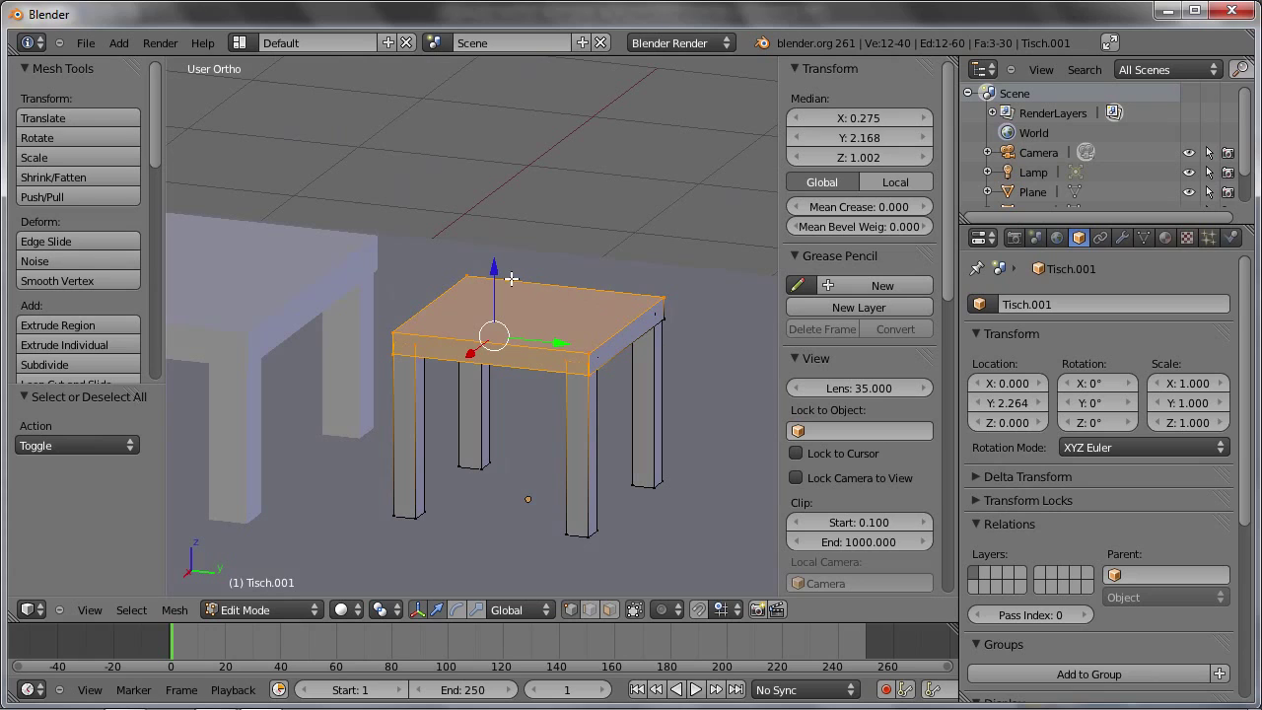
mouse_move(496, 266)
left_mouse_down()
mouse_move(494, 347)
mouse_move(514, 371)
left_mouse_up()
middle_click_drag(516, 369, 573, 381)
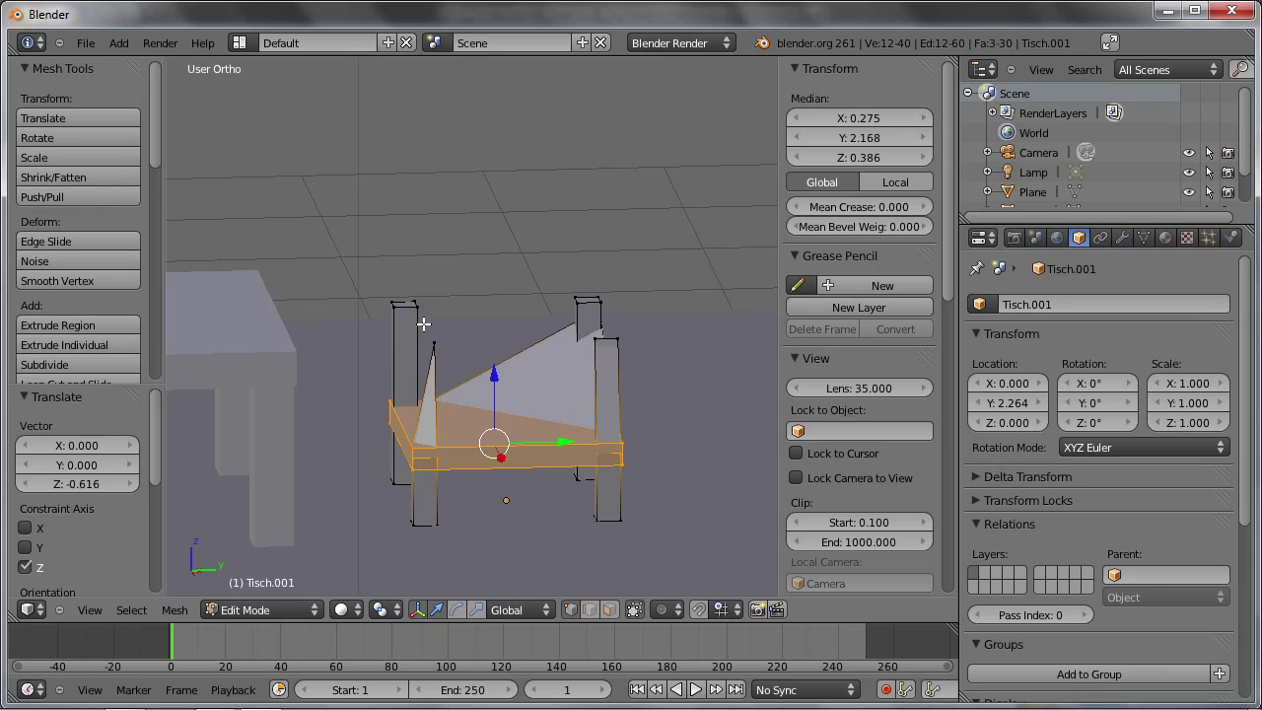
key("ctrl+z")
key("z")
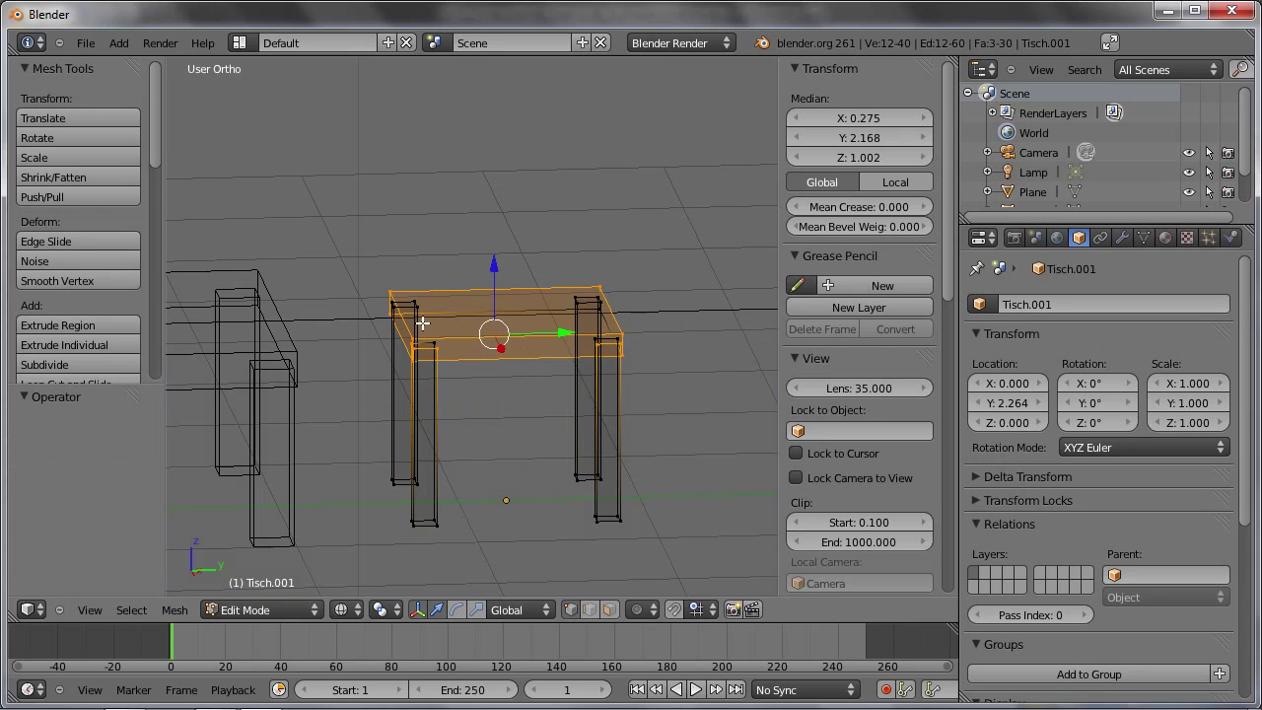
Lower the tabletop along Z to about 0.735, refining it in front view
key("b")
mouse_move(334, 225)
left_mouse_down()
mouse_move(642, 396)
mouse_move(674, 388)
left_mouse_up()
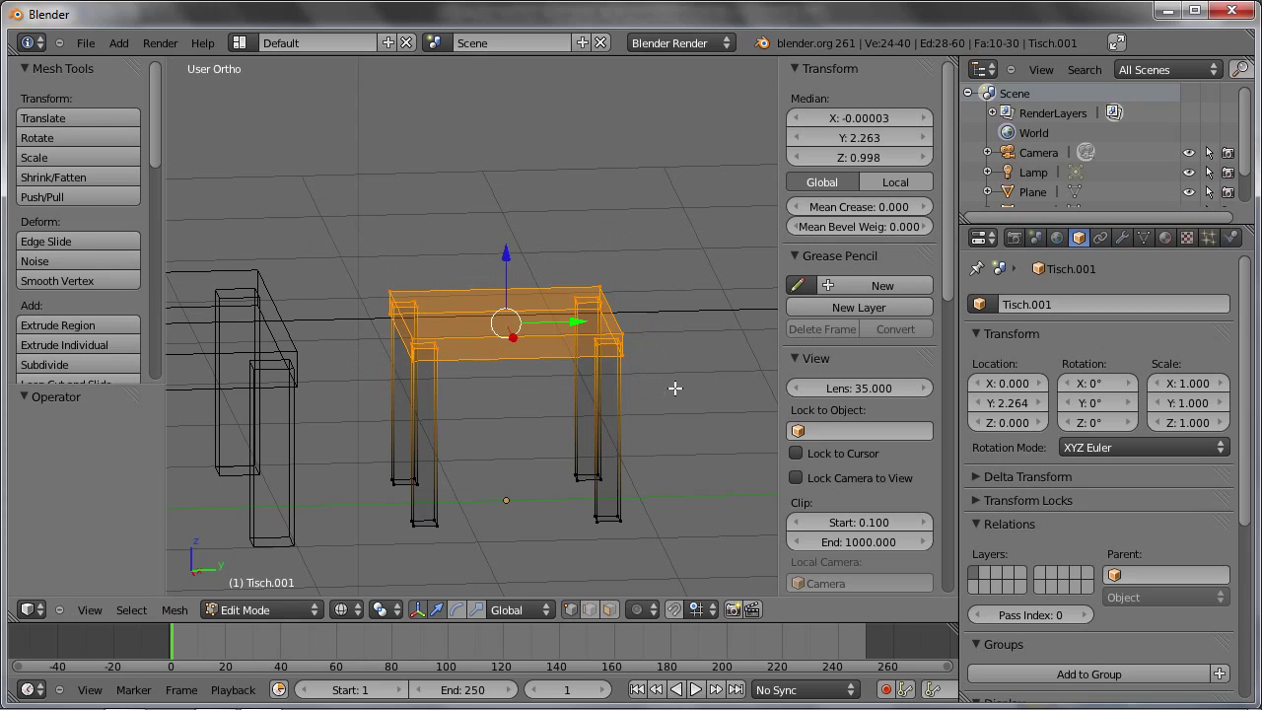
left_click_drag(506, 259, 506, 298)
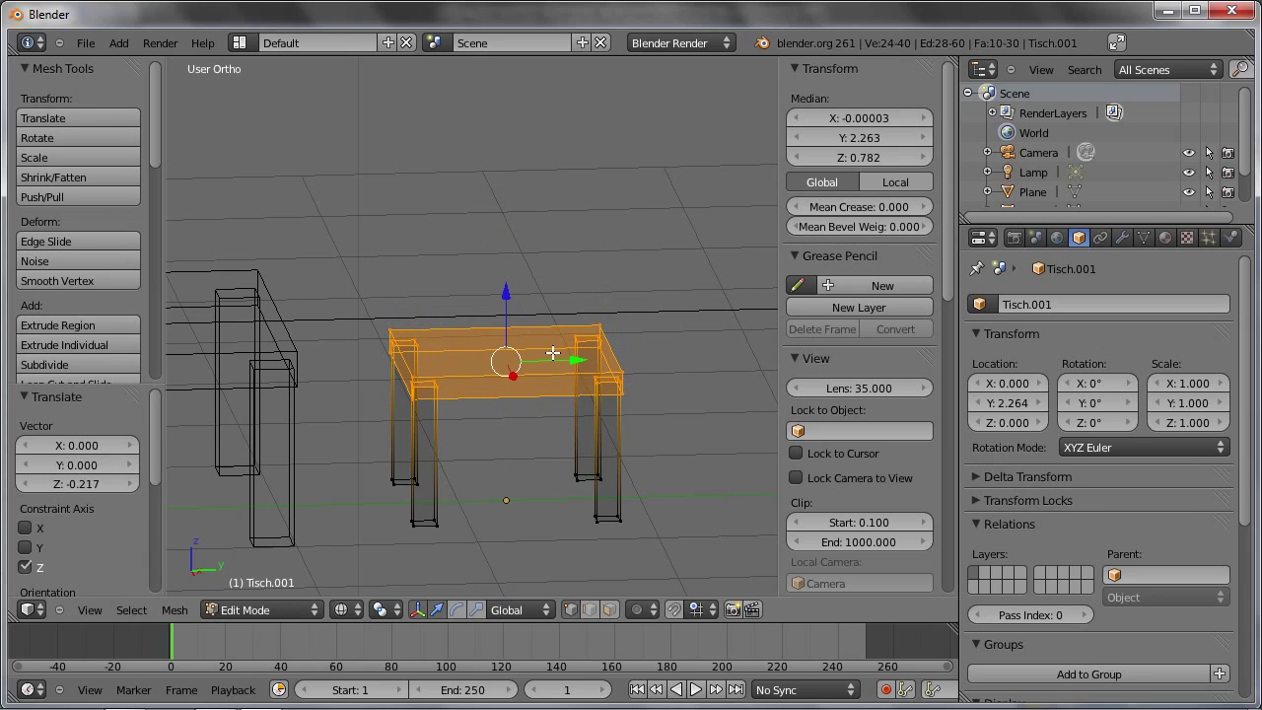
key("KP_1")
left_click_drag(570, 272, 577, 281)
Select one tabletop corner vertex and extend the selection to the linked tabletop mesh
mouse_move(607, 313)
middle_mouse_down()
mouse_move(380, 372)
mouse_move(398, 434)
mouse_move(543, 391)
mouse_move(572, 262)
middle_mouse_up()
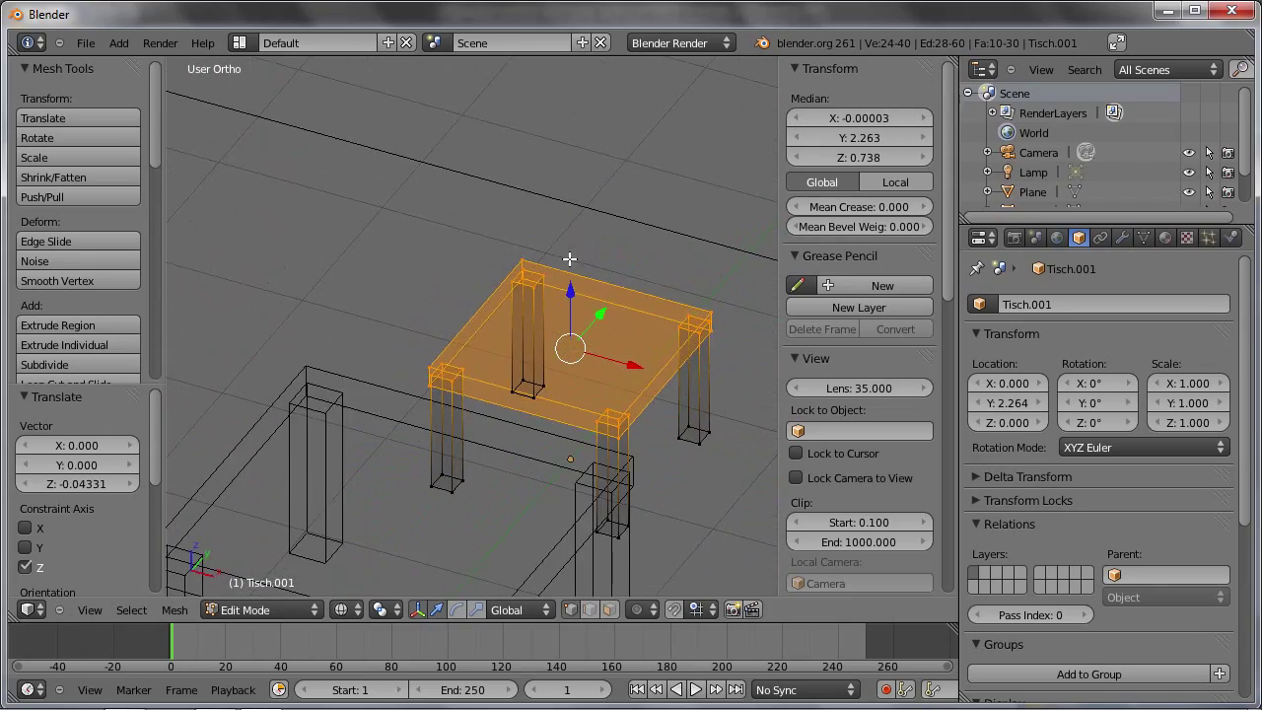
middle_click_drag(628, 299, 487, 317)
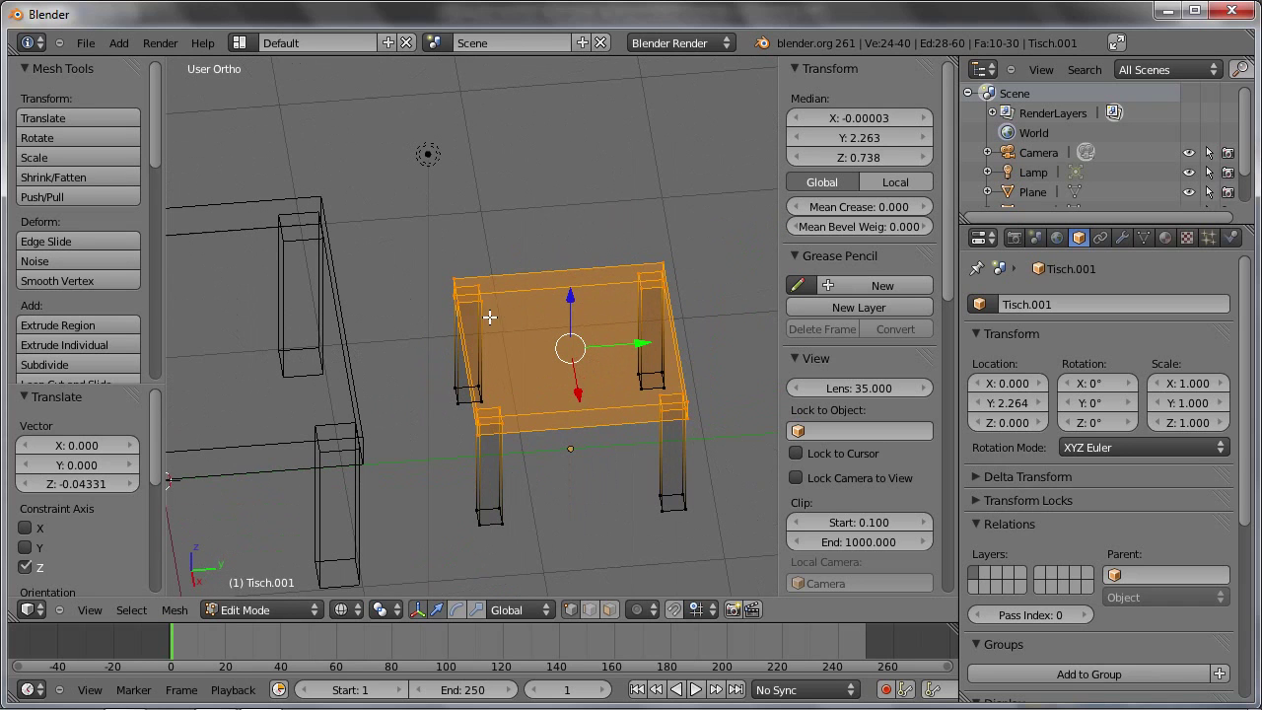
mouse_move(691, 353)
middle_mouse_down()
mouse_move(645, 408)
mouse_move(538, 394)
mouse_move(555, 414)
mouse_move(590, 382)
mouse_move(490, 282)
middle_mouse_up()
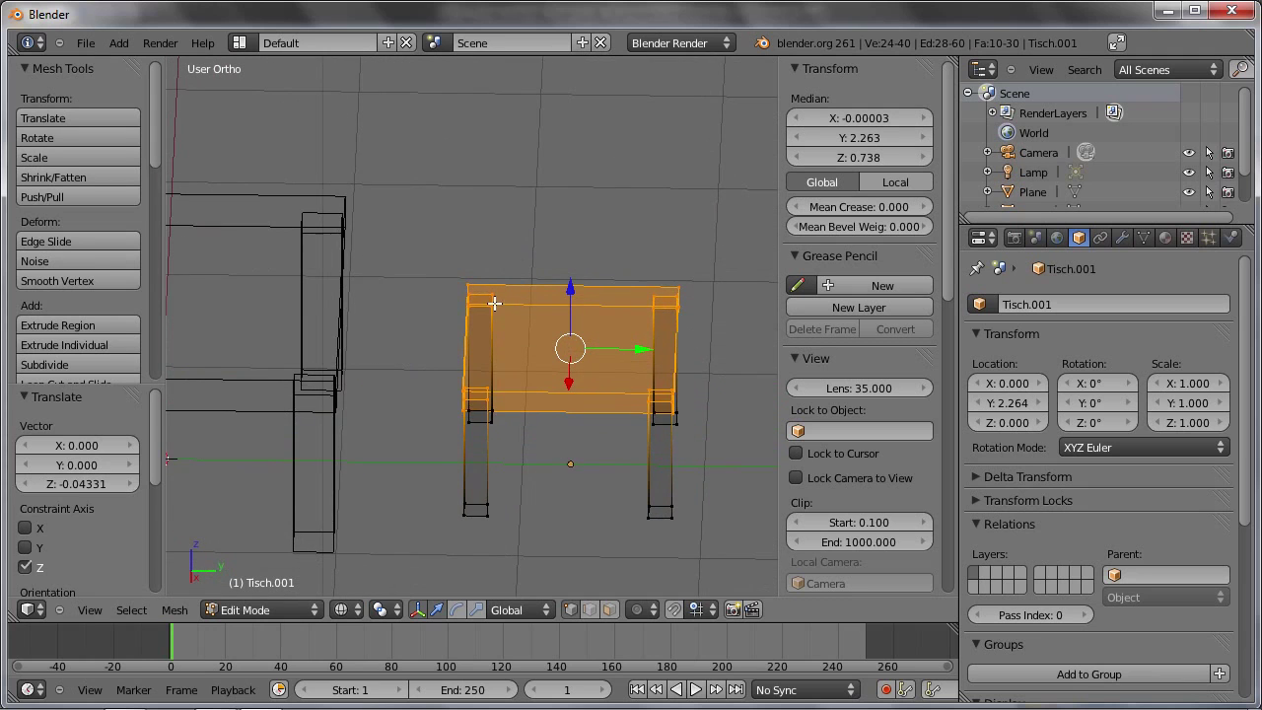
scroll(490, 282, "up", 4)
right_click(449, 275)
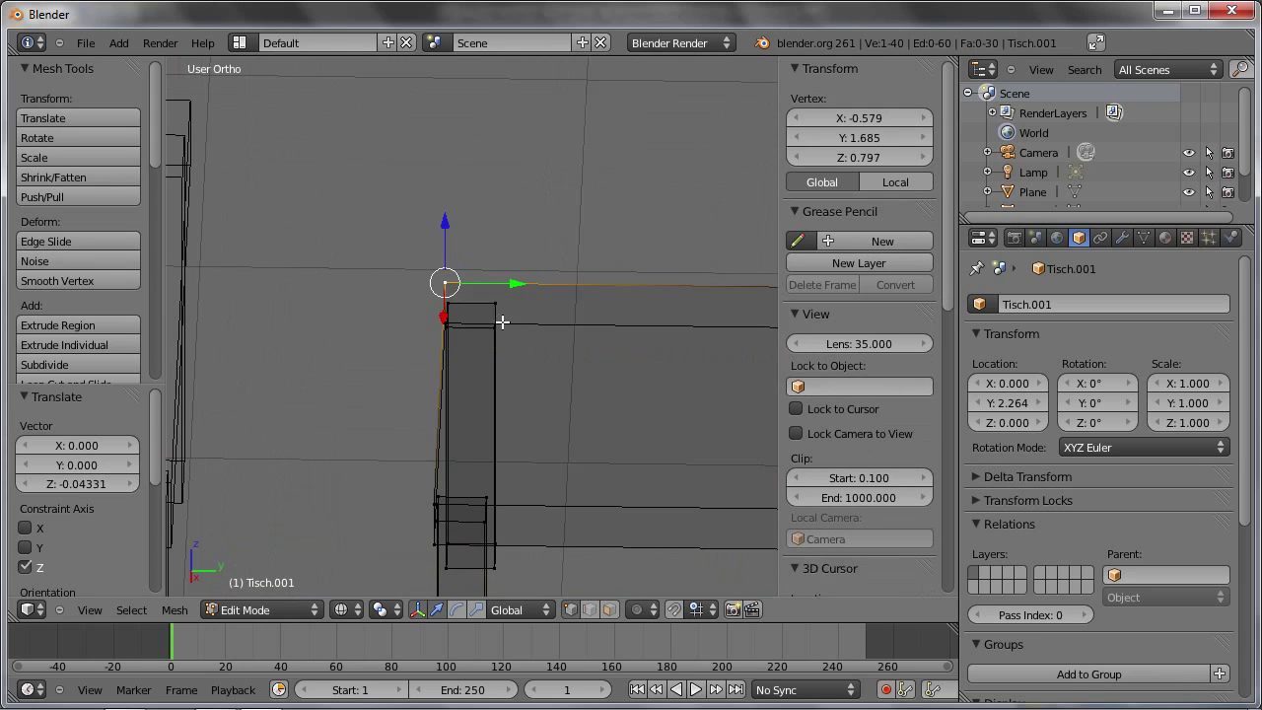
scroll(519, 336, "down", 3)
mouse_move(561, 353)
middle_mouse_down()
mouse_move(465, 344)
mouse_move(528, 341)
middle_mouse_up()
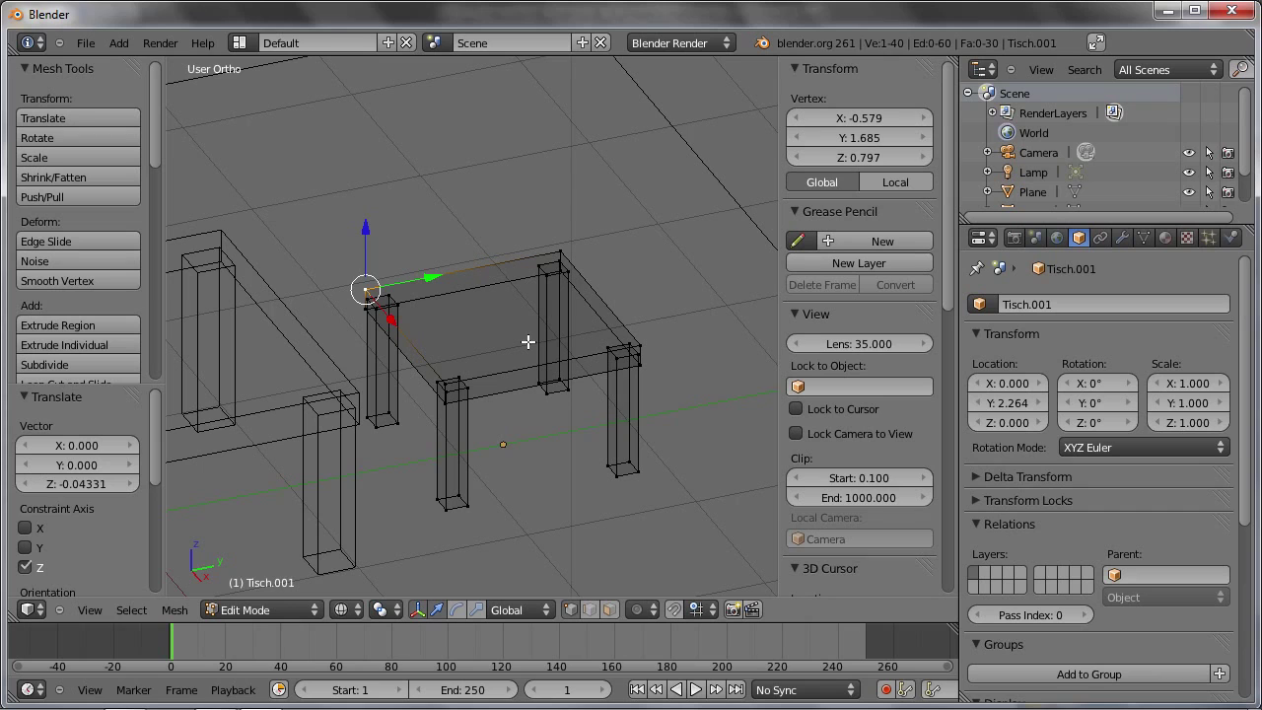
key("ctrl+l")
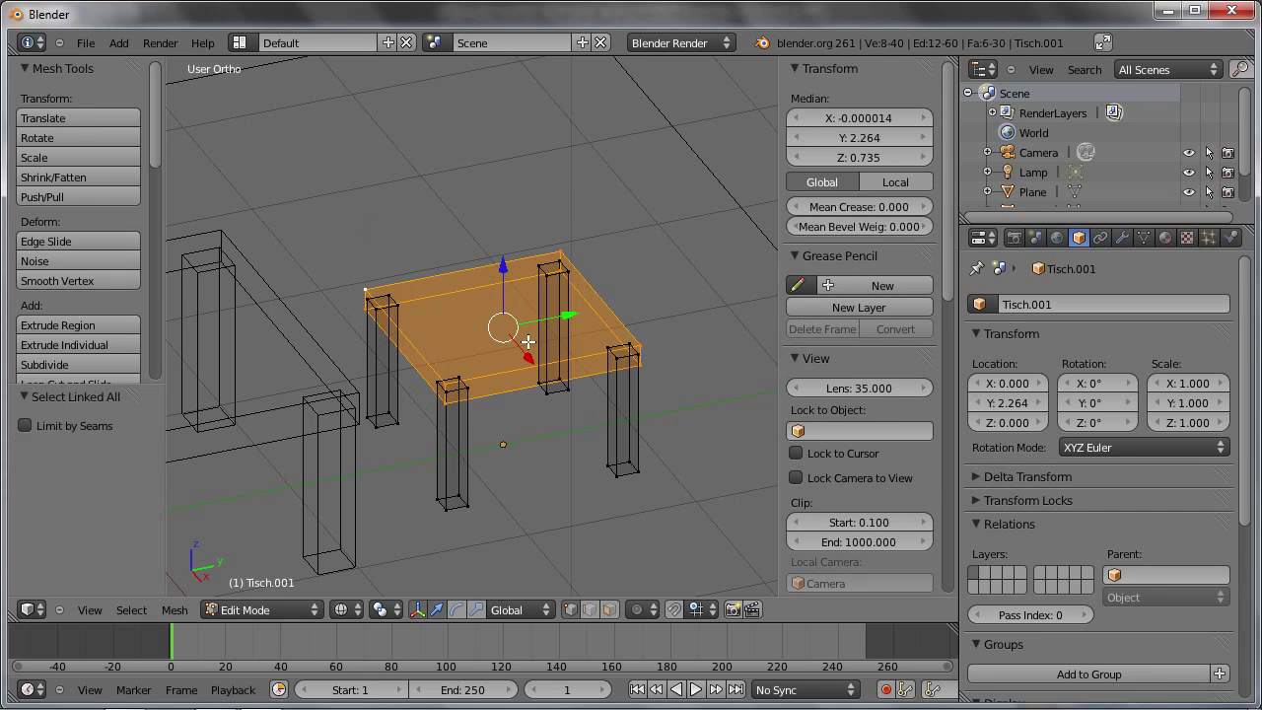
Test a 90° X rotation of the tabletop, undo it, and duplicate the tabletop
mouse_move(551, 357)
middle_mouse_down()
mouse_move(503, 316)
mouse_move(528, 355)
middle_mouse_up()
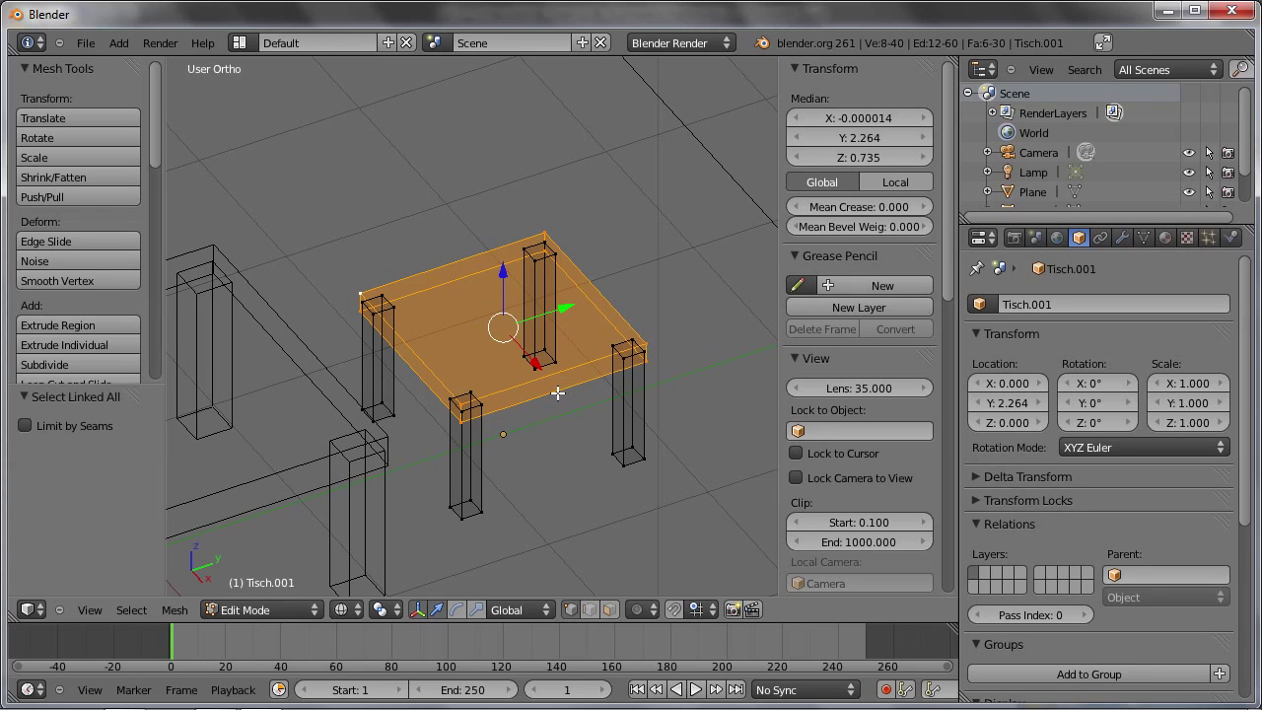
key("r")
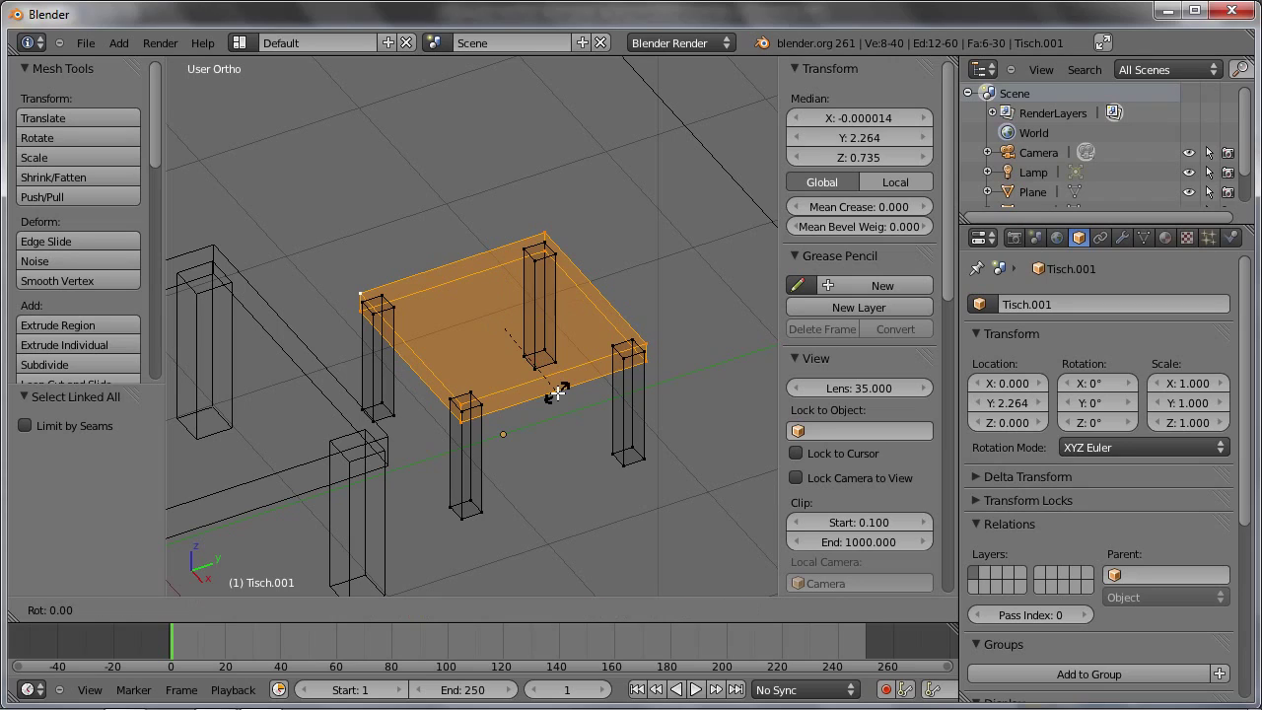
key("x")
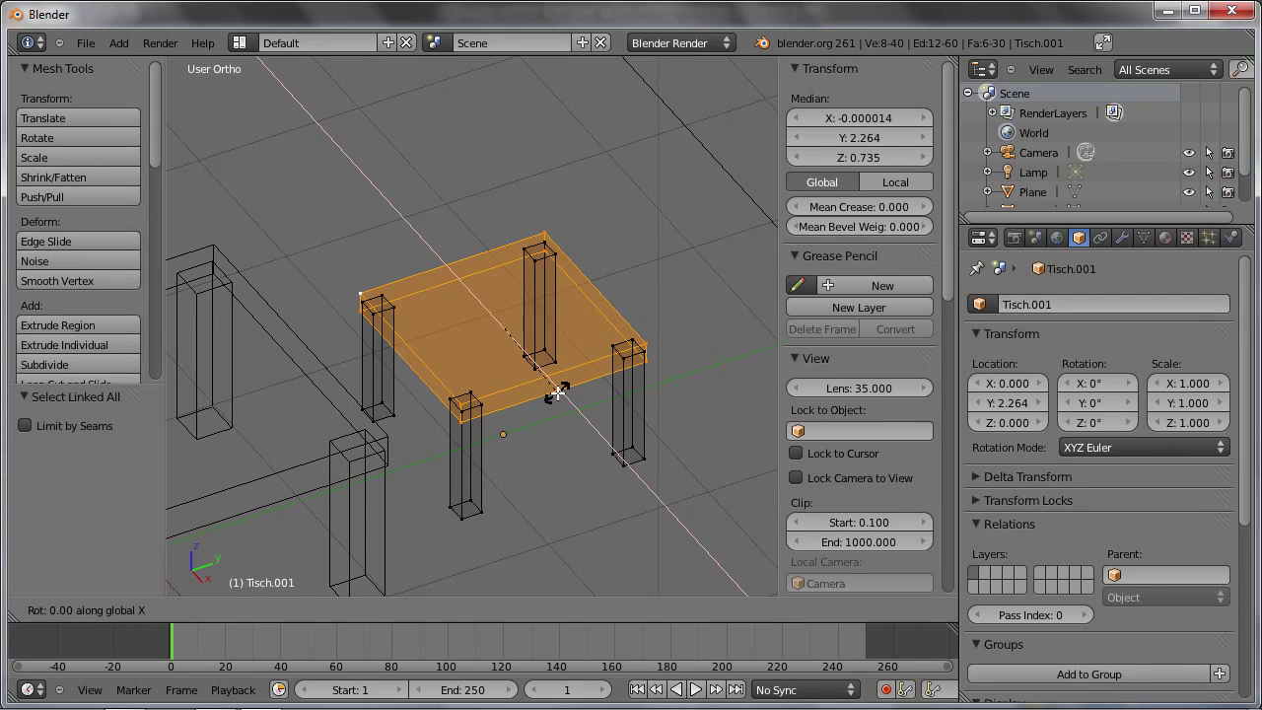
type("90")
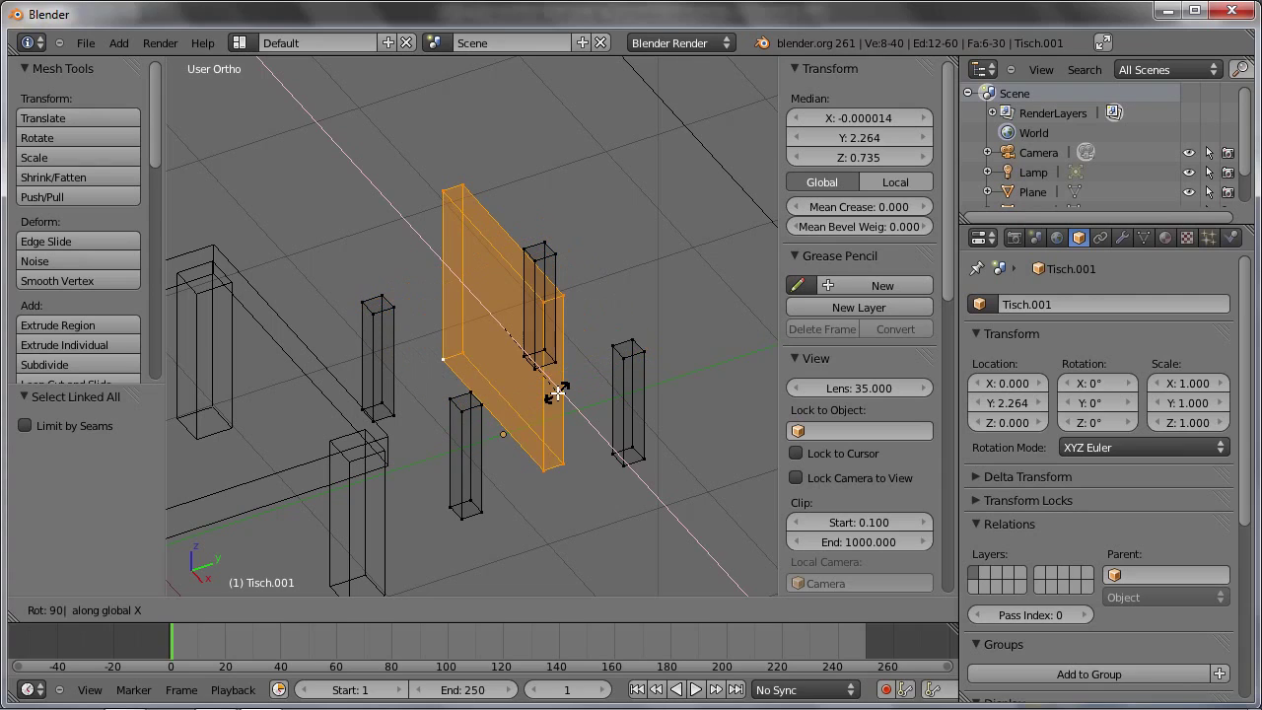
key("Return")
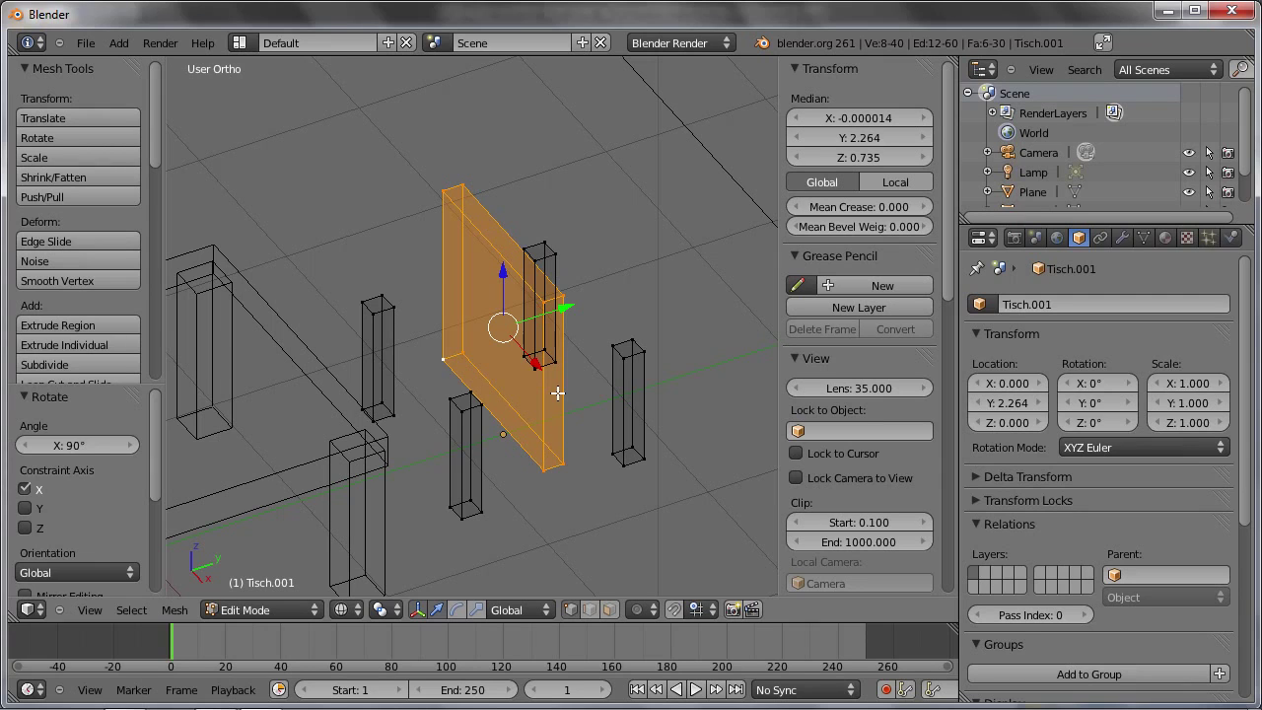
key("ctrl+z")
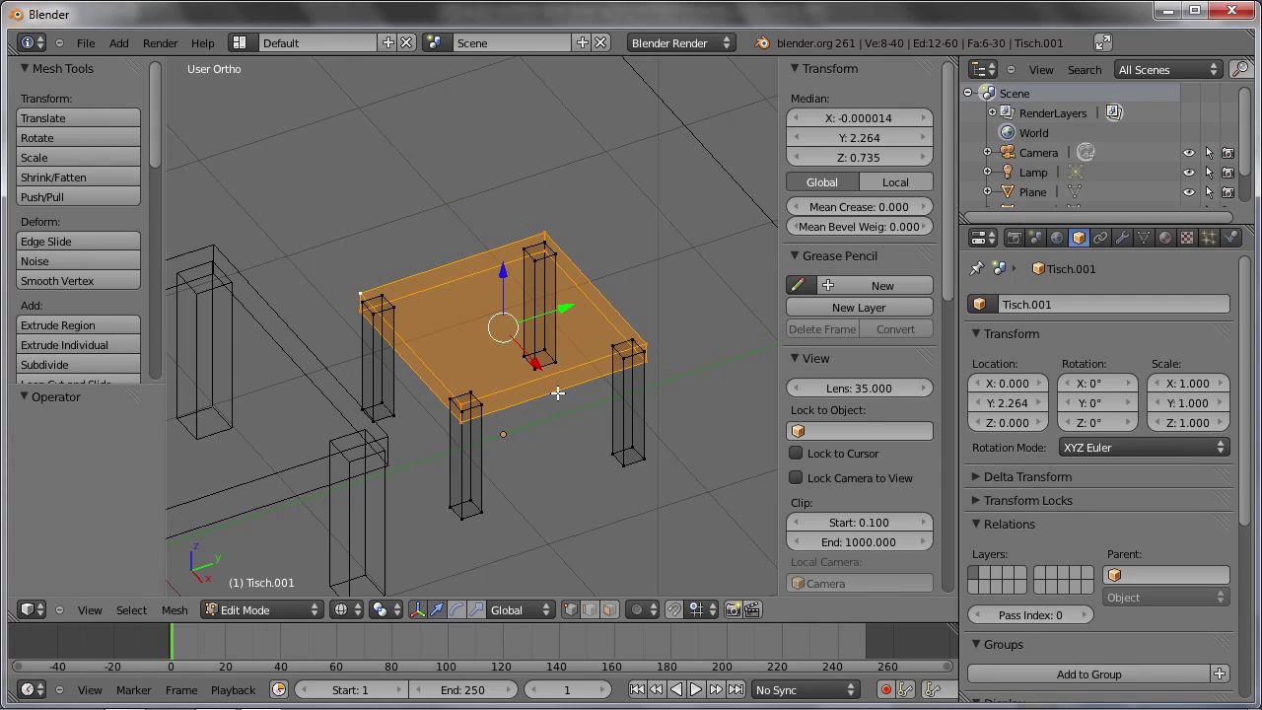
key("shift+d")
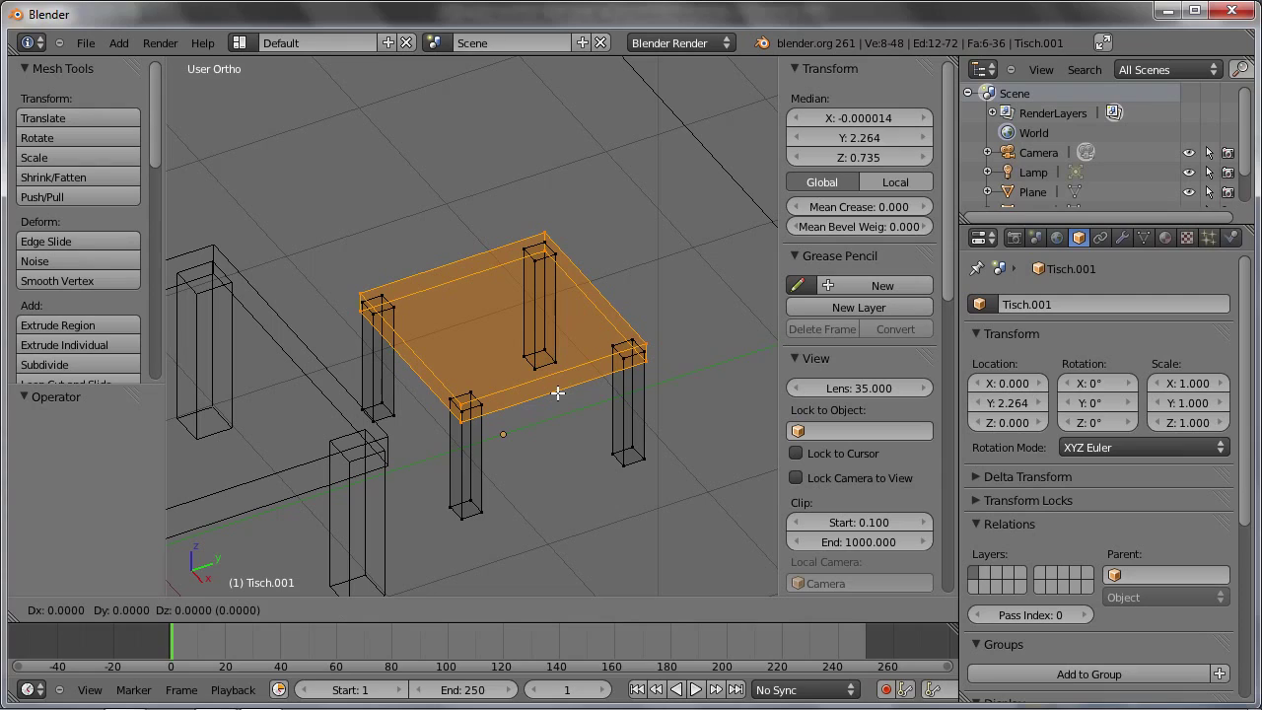
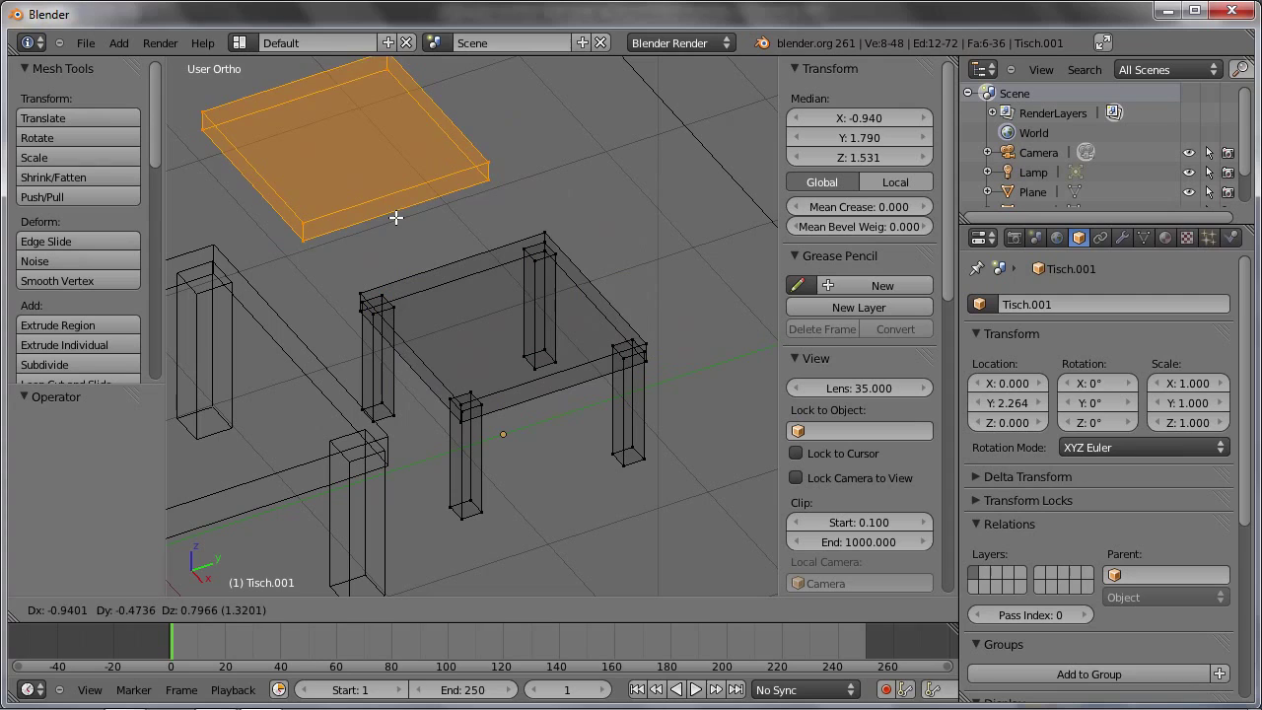
Cancel the move and stand the copied slab upright with a 90° rotation on X
key("Escape")
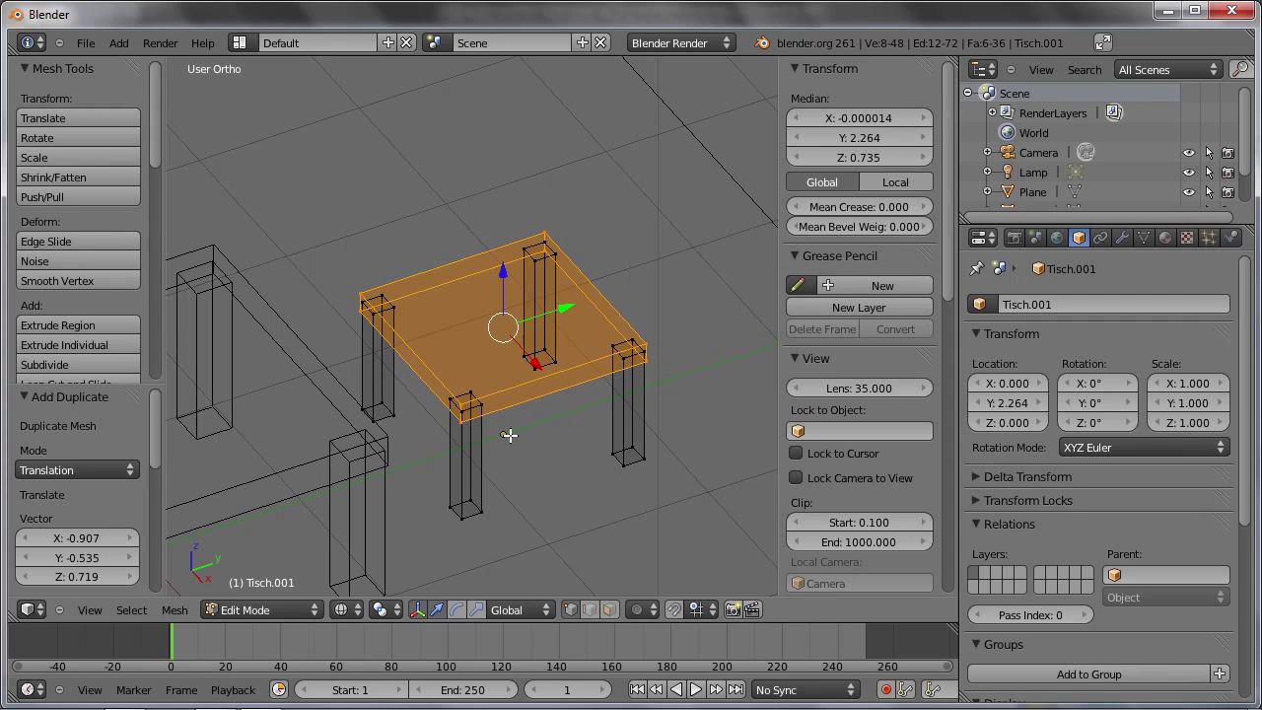
key("r")
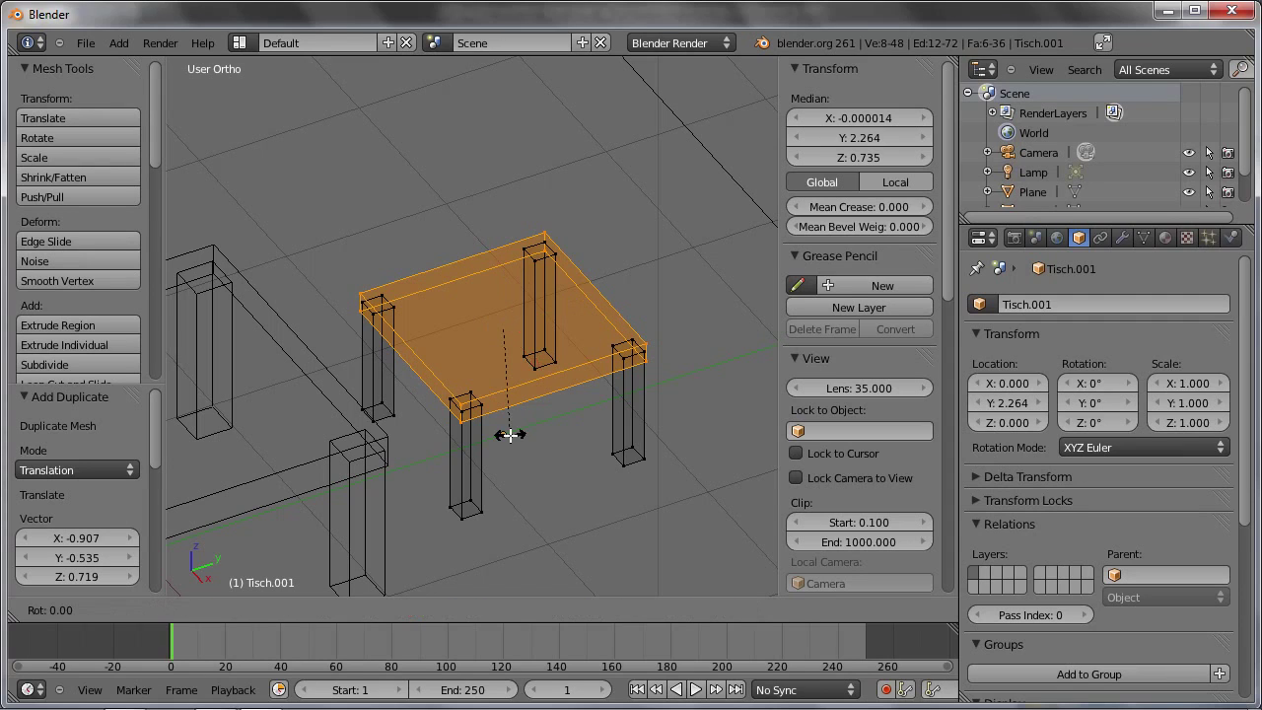
type("x")
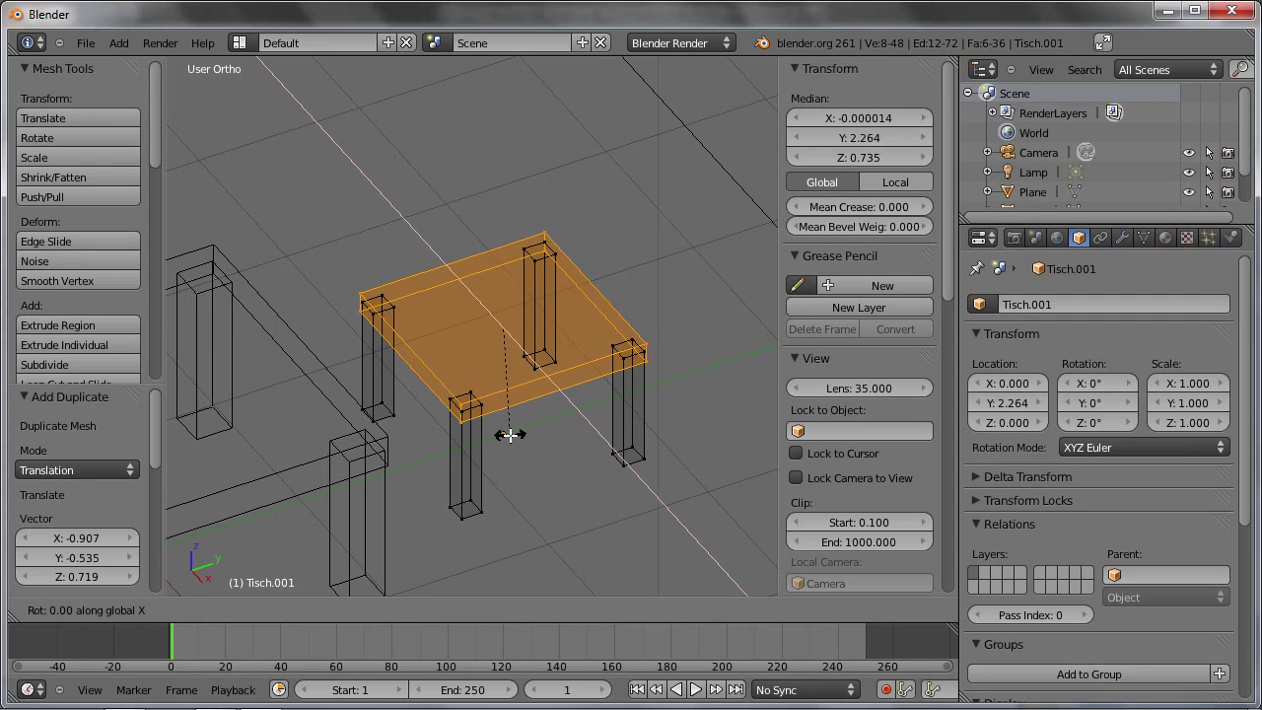
type("90")
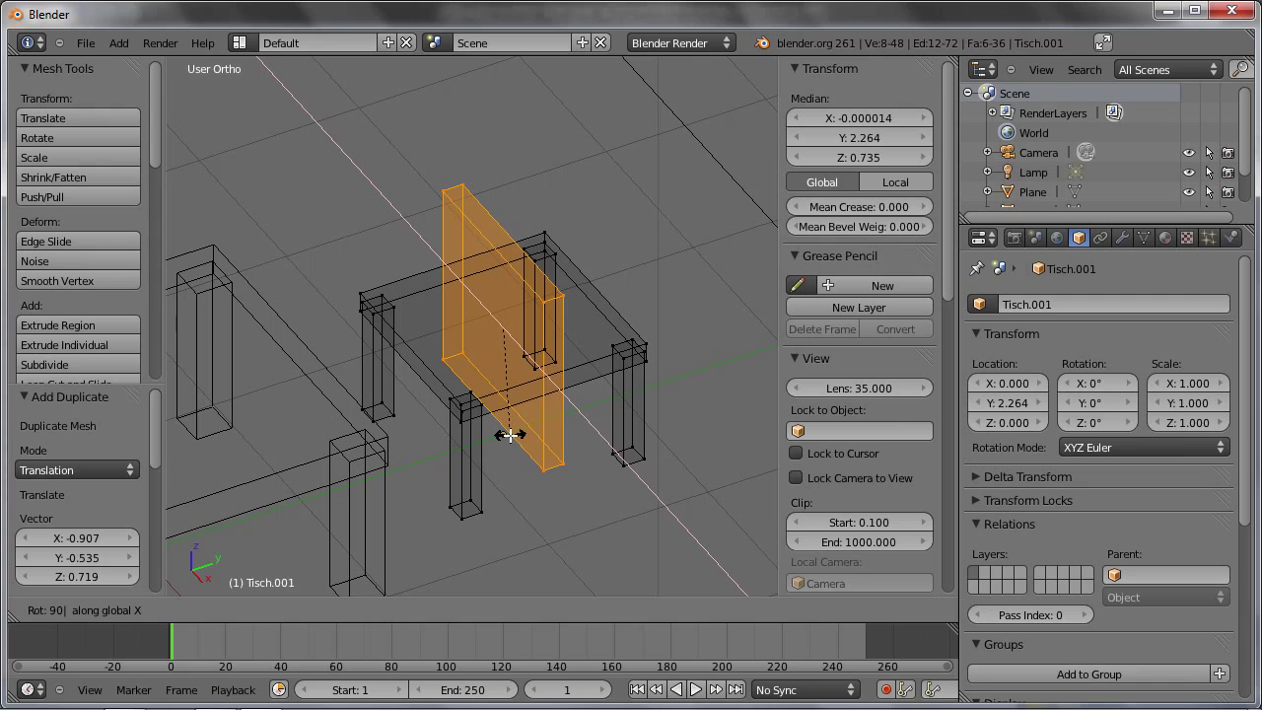
key("Return")
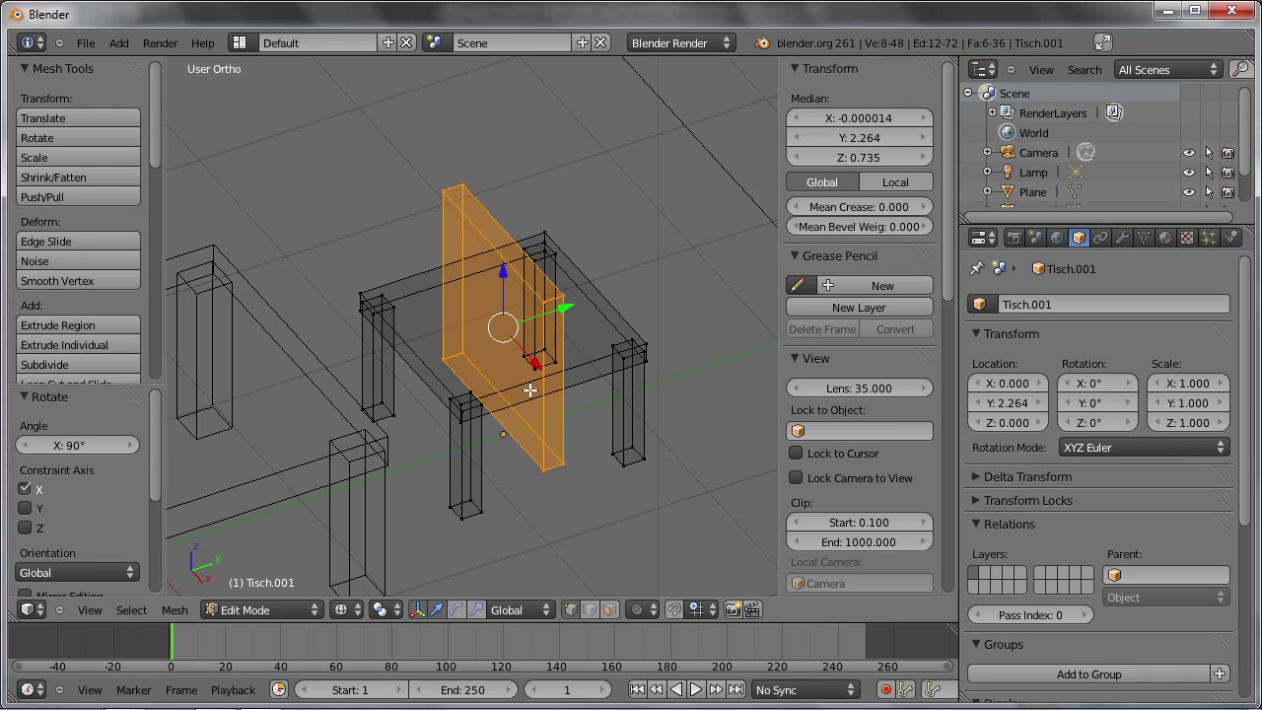
Slide the backrest 0.516 back along Y and raise it 0.542 in Z, shown in quad view
middle_click_drag(553, 392, 543, 333)
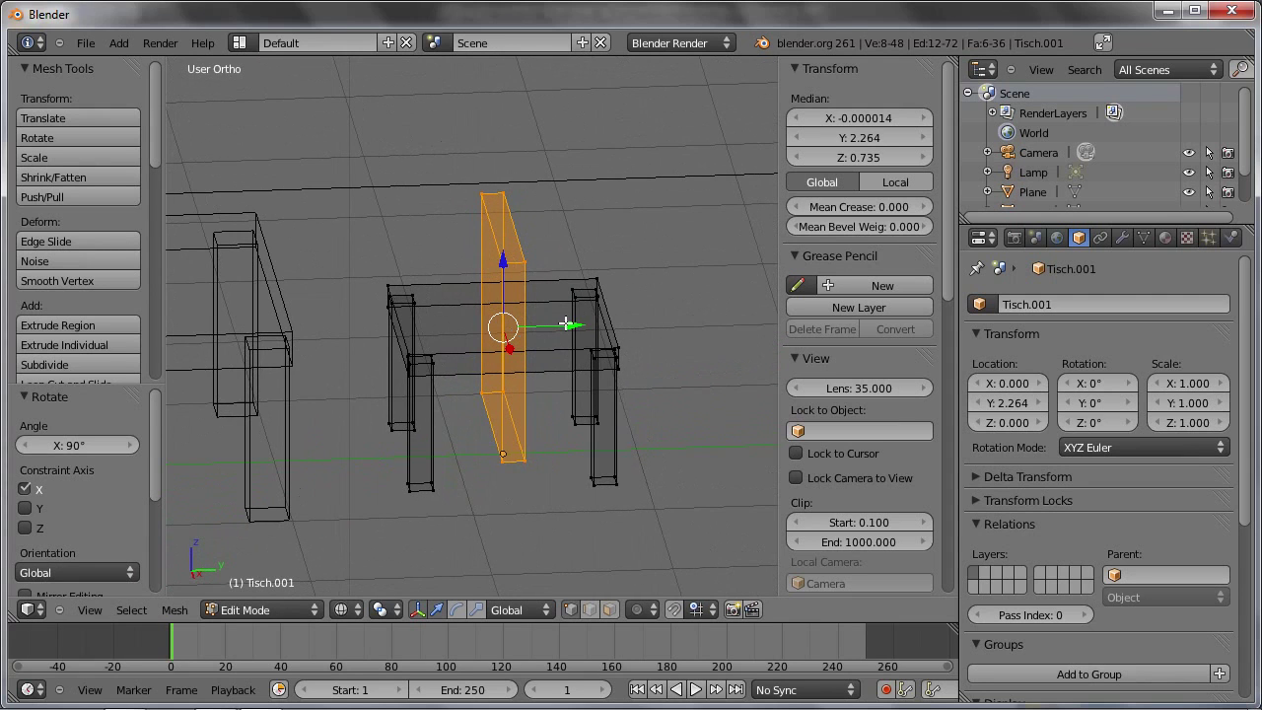
key("g")
key("y")
left_click(660, 326)
middle_click_drag(660, 326, 606, 306)
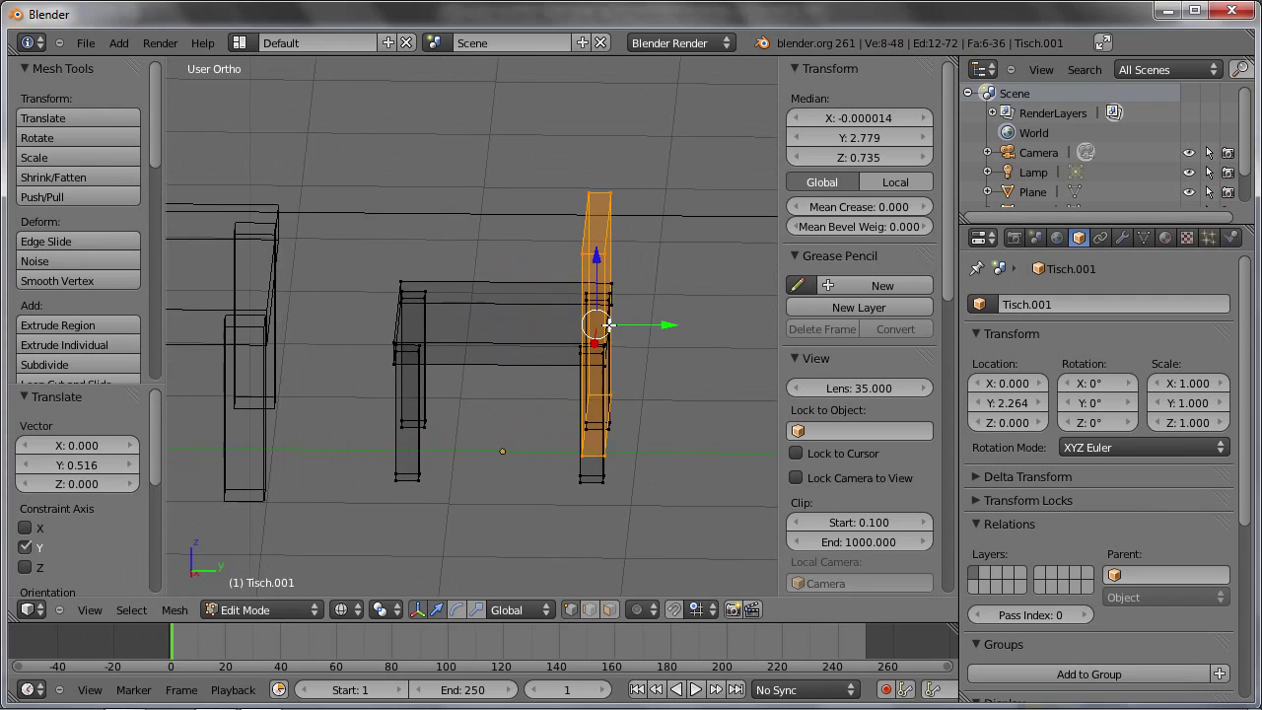
key("g")
key("z")
left_click(593, 164)
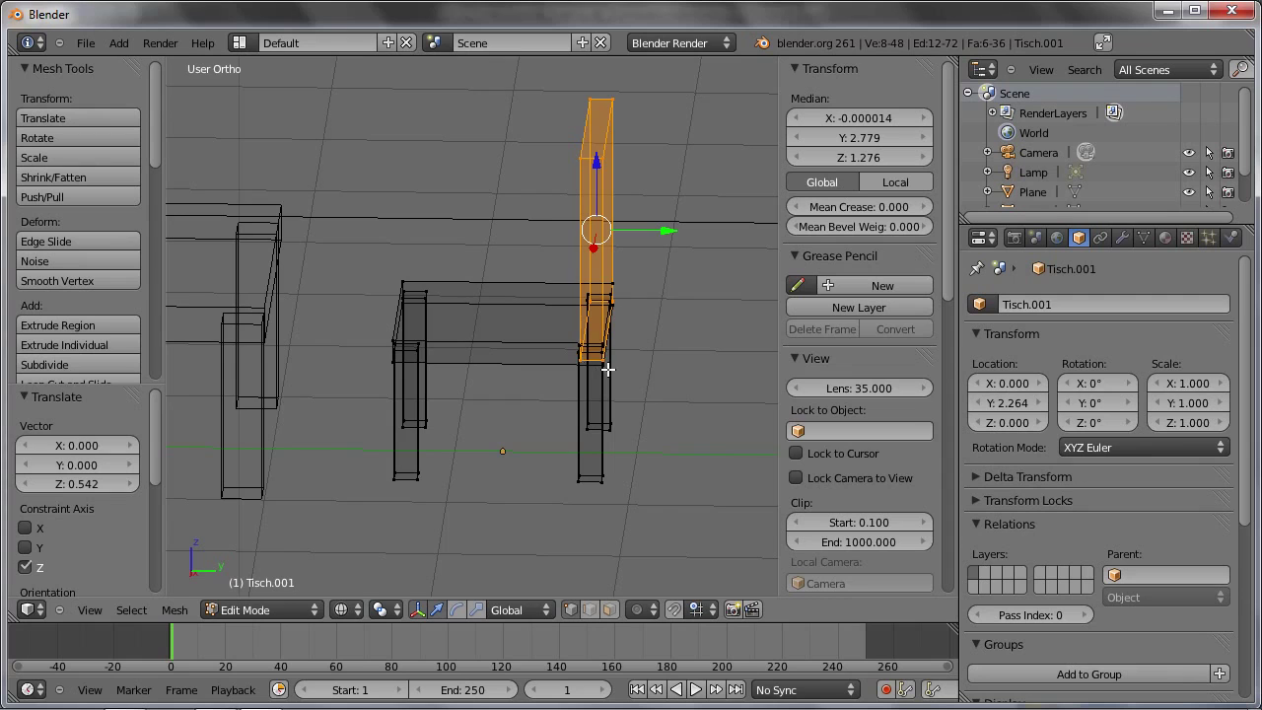
key("ctrl+alt+q")
Raise the backrest slightly along Z so it sits flush
scroll(264, 454, "up", 1)
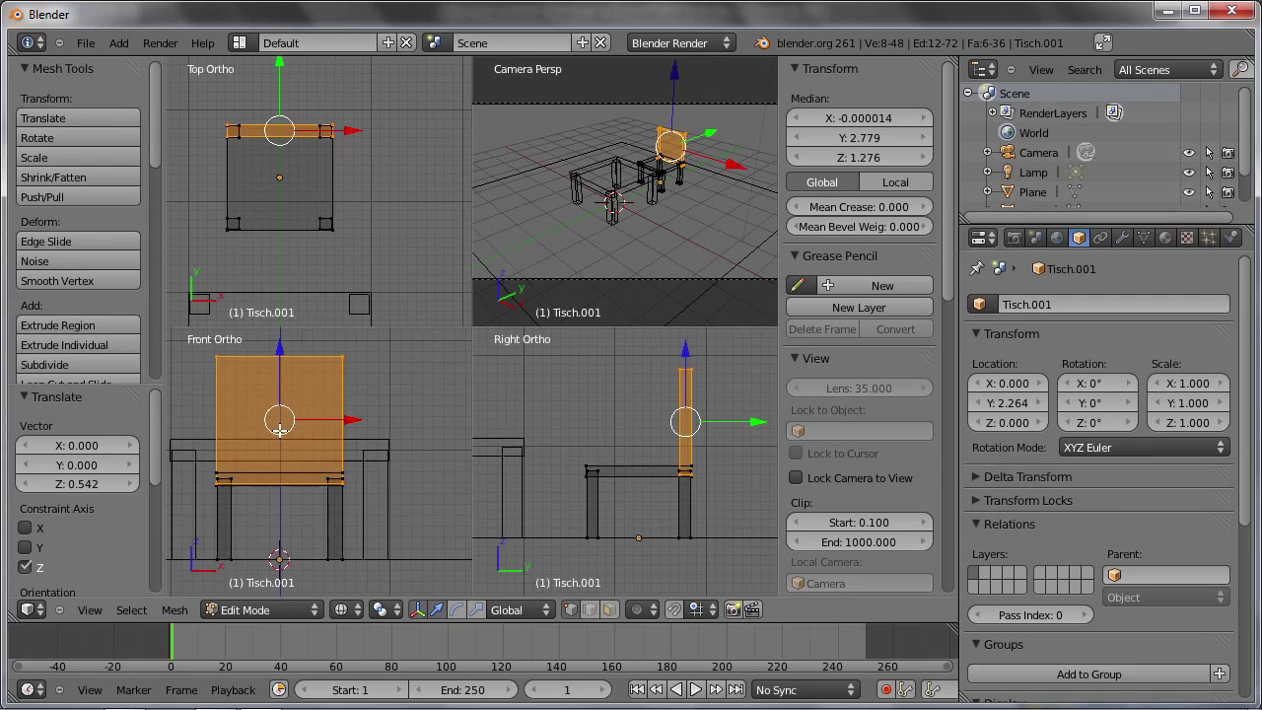
scroll(276, 424, "up", 2)
left_click_drag(283, 347, 282, 334)
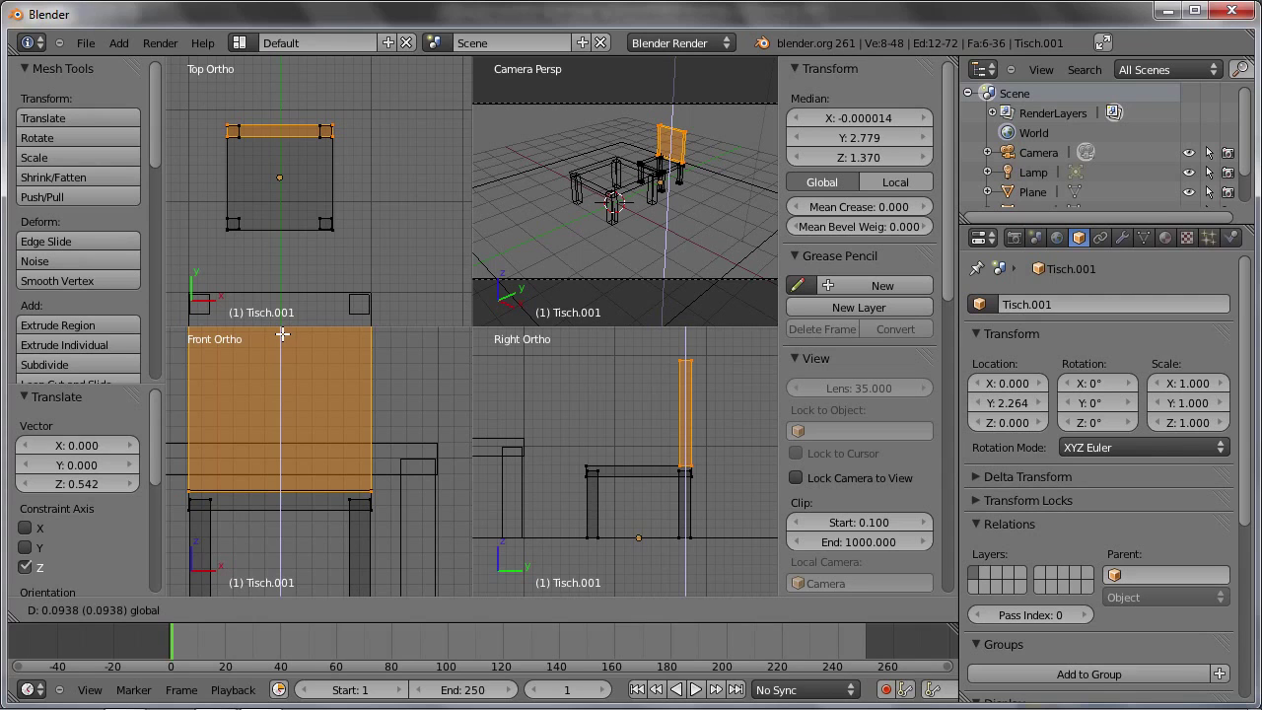
left_click(282, 334)
Nudge the backrest slightly along Y to align it with the seat
scroll(690, 424, "up", 5)
scroll(695, 427, "up", 2)
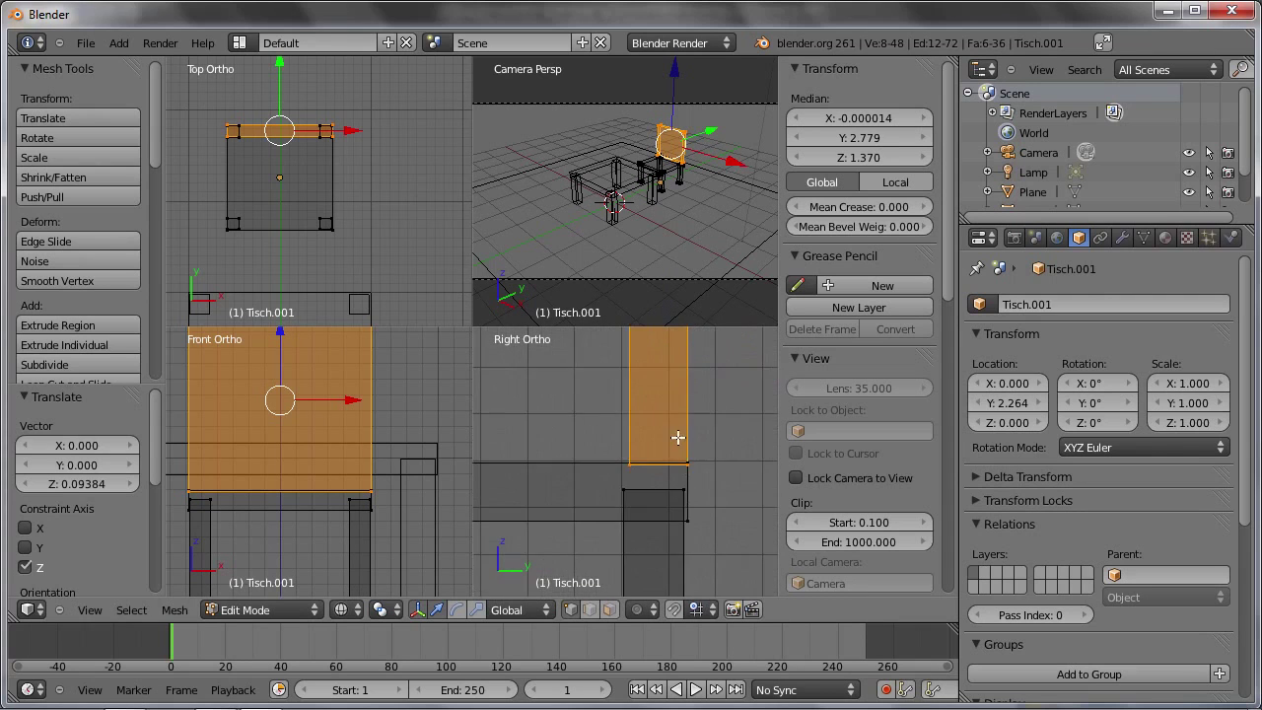
scroll(699, 430, "up", 3)
scroll(701, 431, "down", 1)
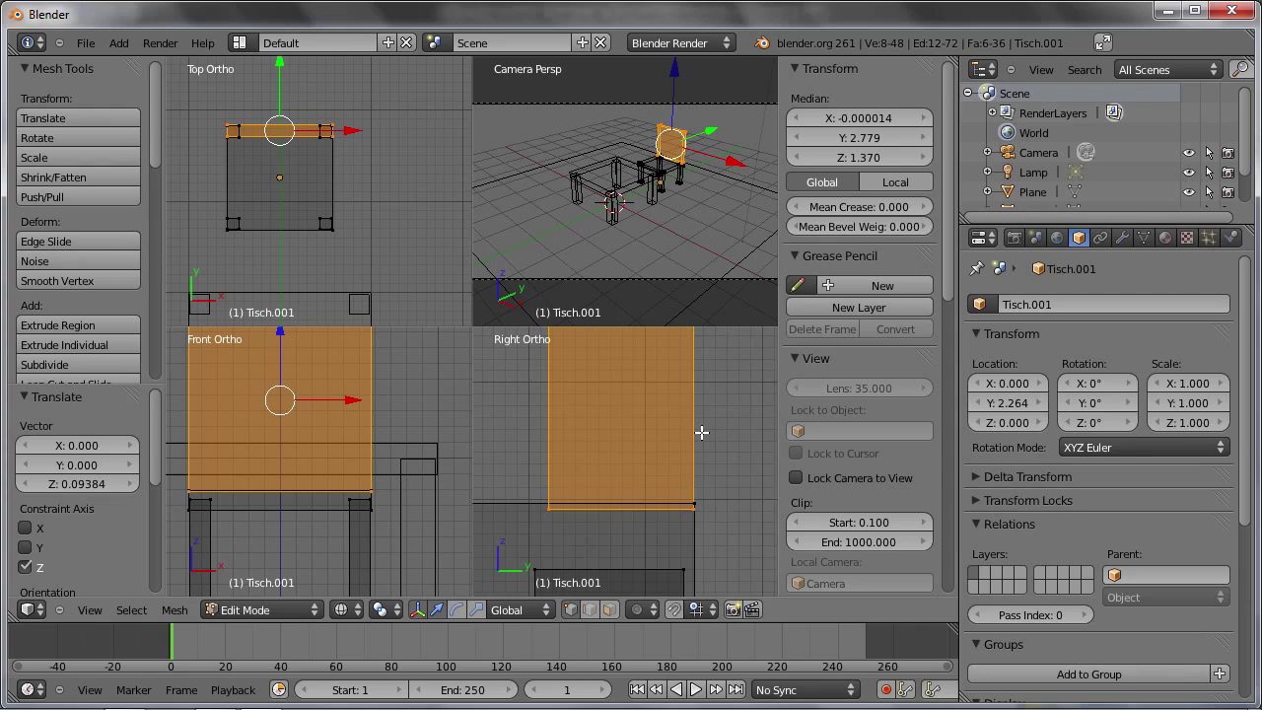
key("g")
key("y")
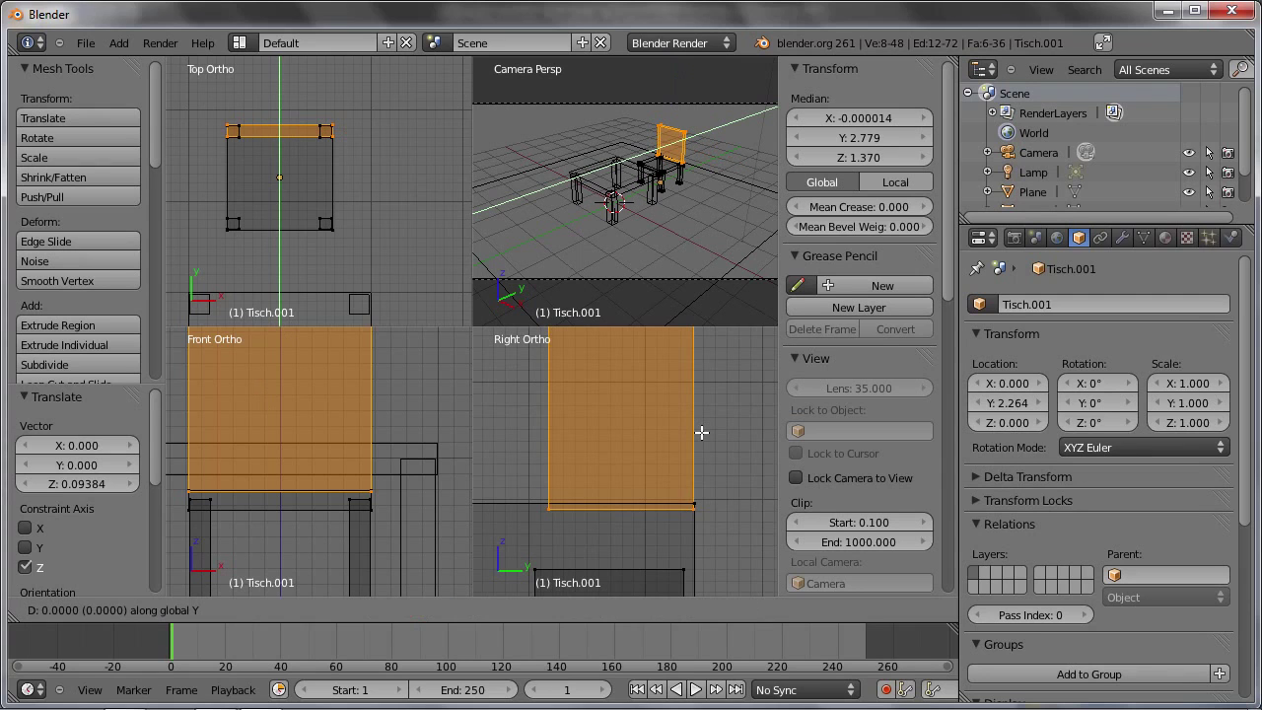
left_click(697, 434)
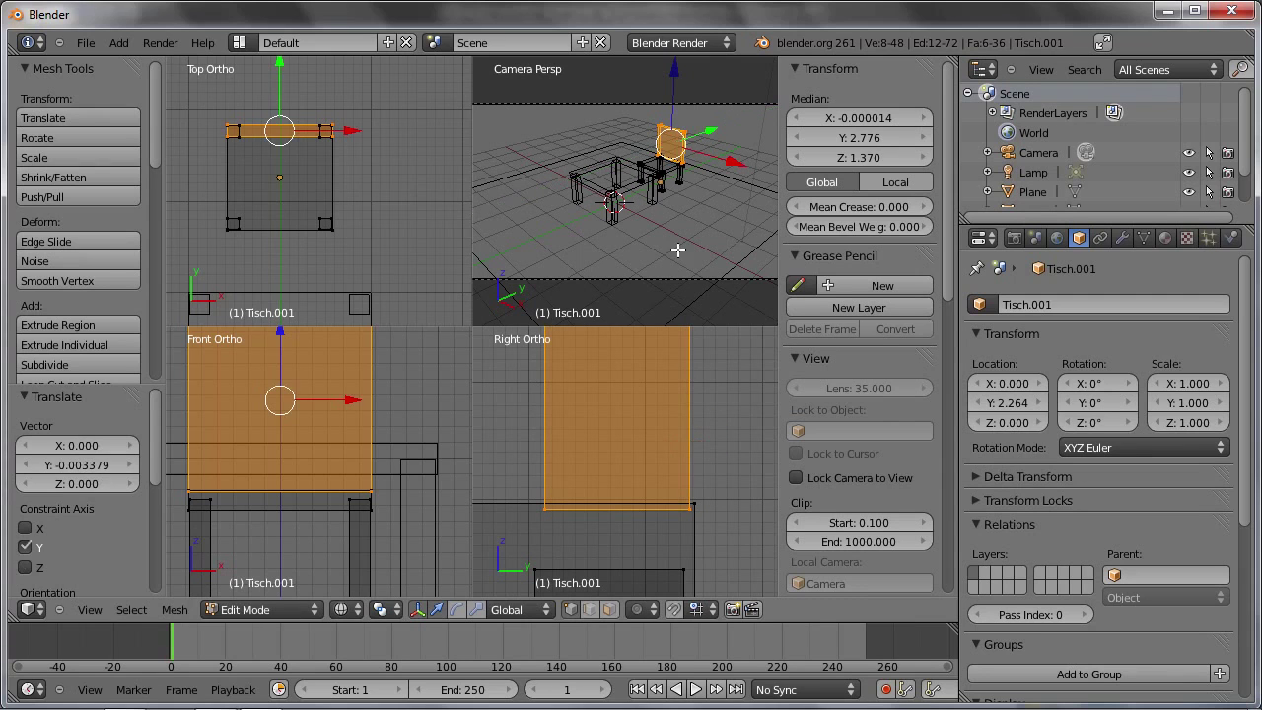
Return to Object Mode with the Top view maximized
key("Tab")
scroll(405, 199, "down", 4)
key("shift+space")
scroll(444, 313, "down", 3)
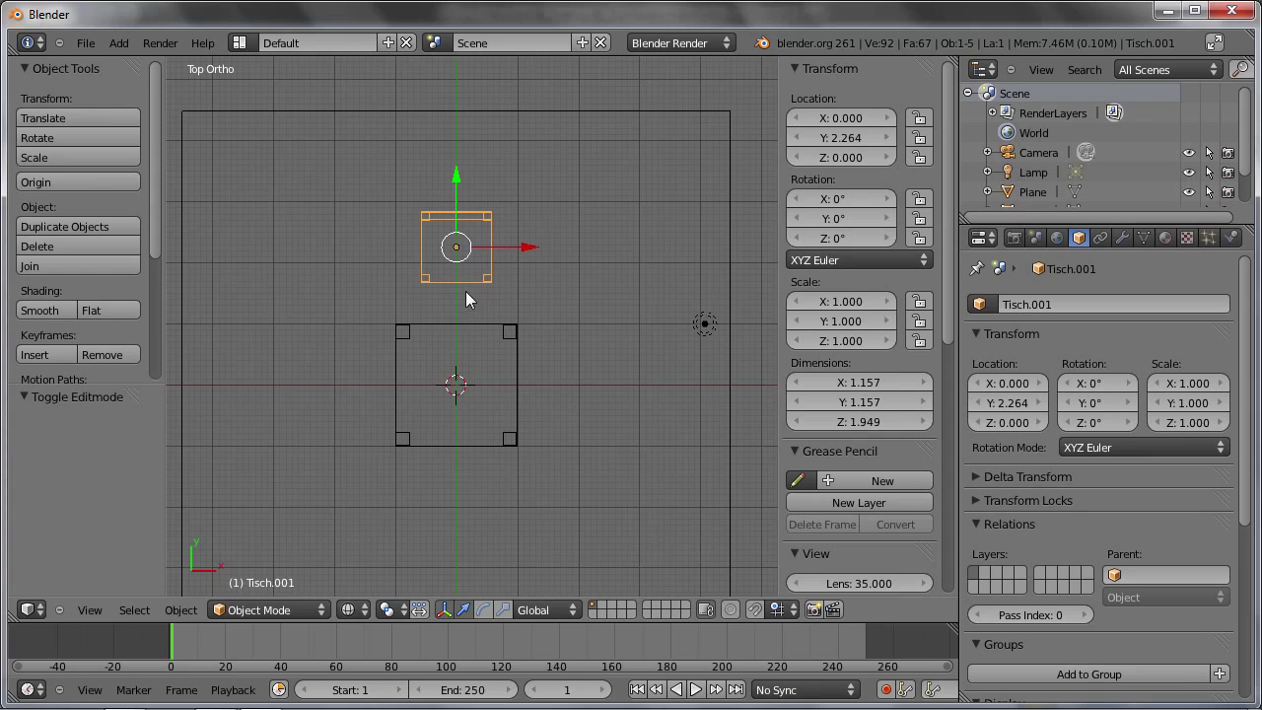
Make a trial copy of the chair beside the table, then delete it
key("shift+d")
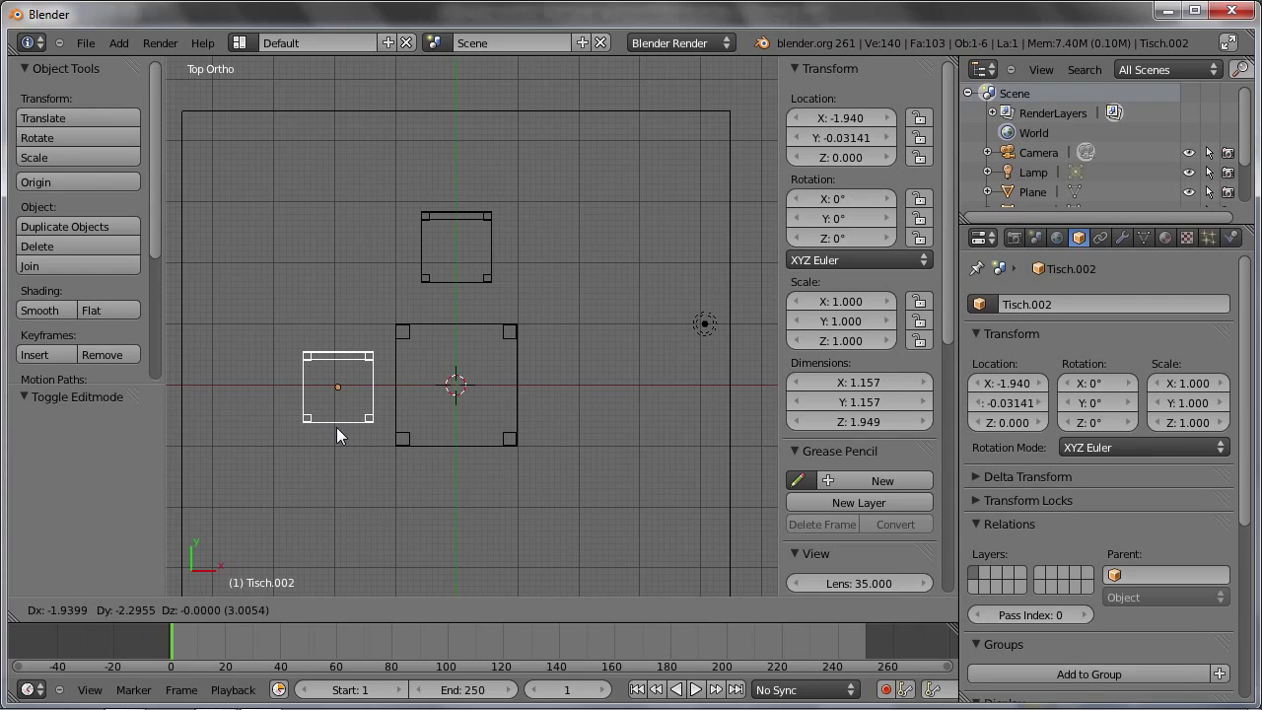
left_click(336, 427)
middle_click_drag(336, 427, 330, 328)
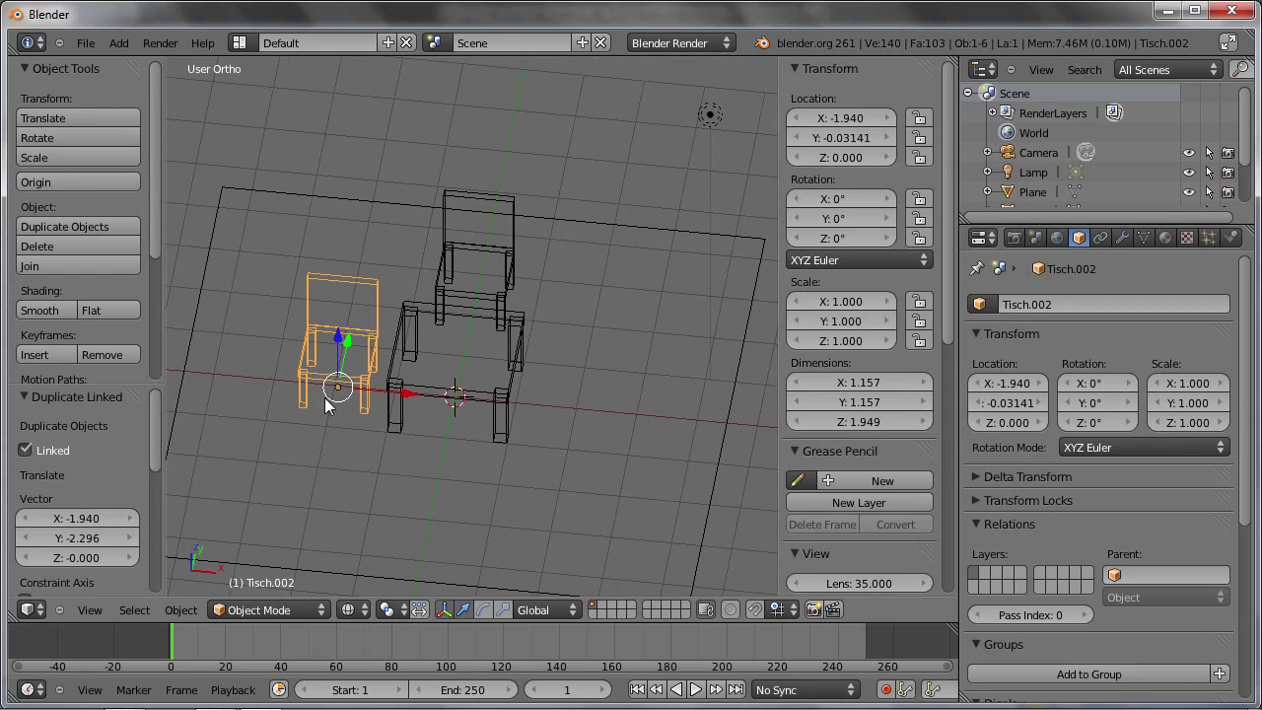
mouse_move(344, 459)
middle_mouse_down()
mouse_move(296, 433)
mouse_move(346, 459)
mouse_move(445, 467)
mouse_move(473, 422)
mouse_move(451, 369)
mouse_move(419, 366)
mouse_move(413, 305)
mouse_move(419, 358)
middle_mouse_up()
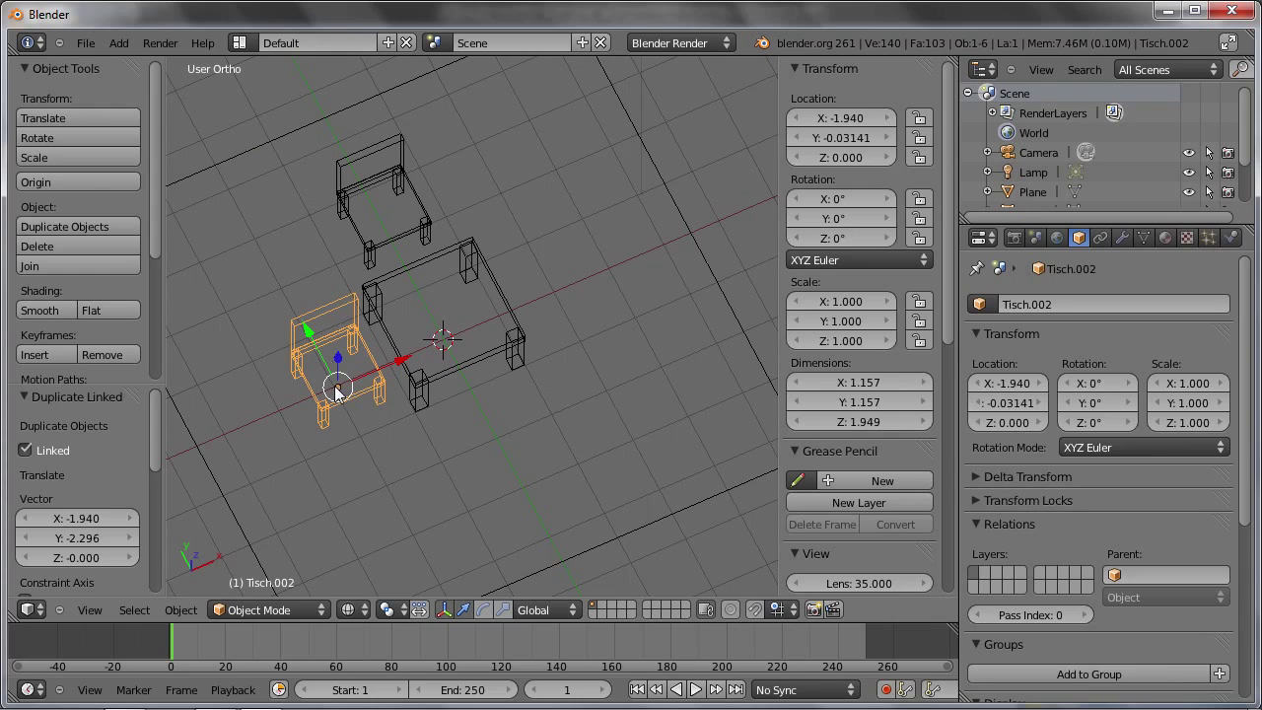
key("x")
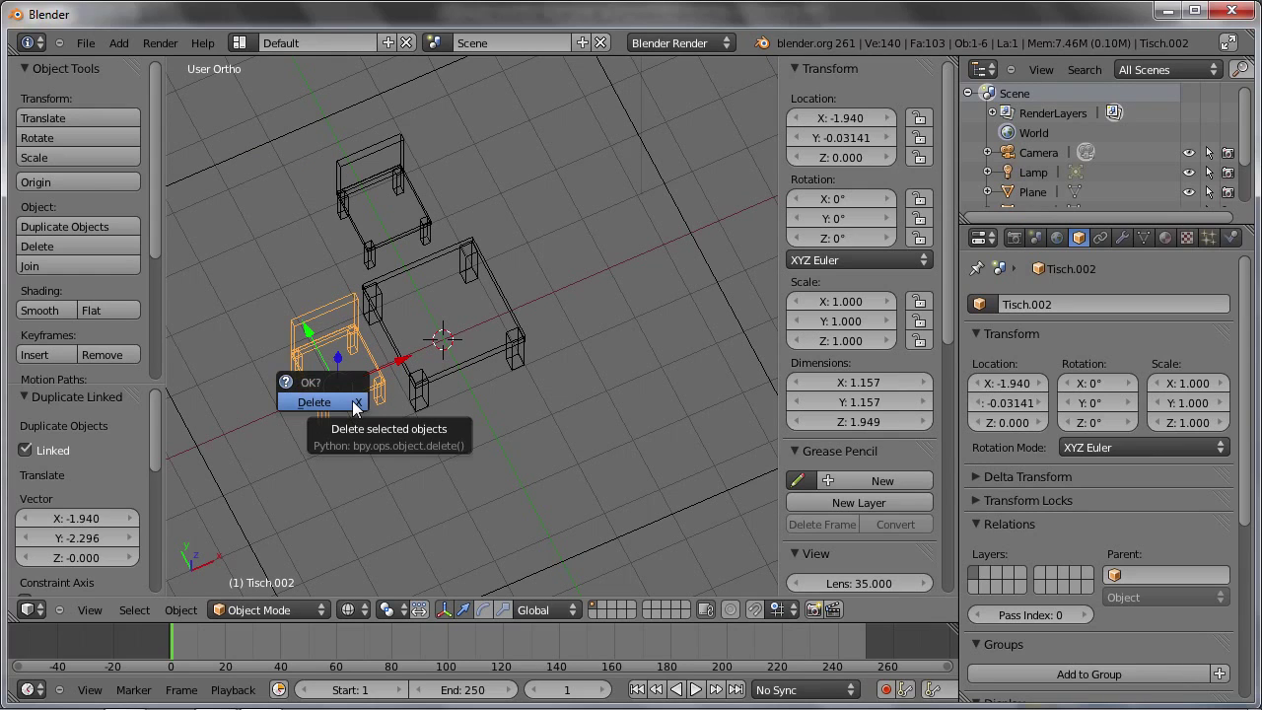
left_click(353, 408)
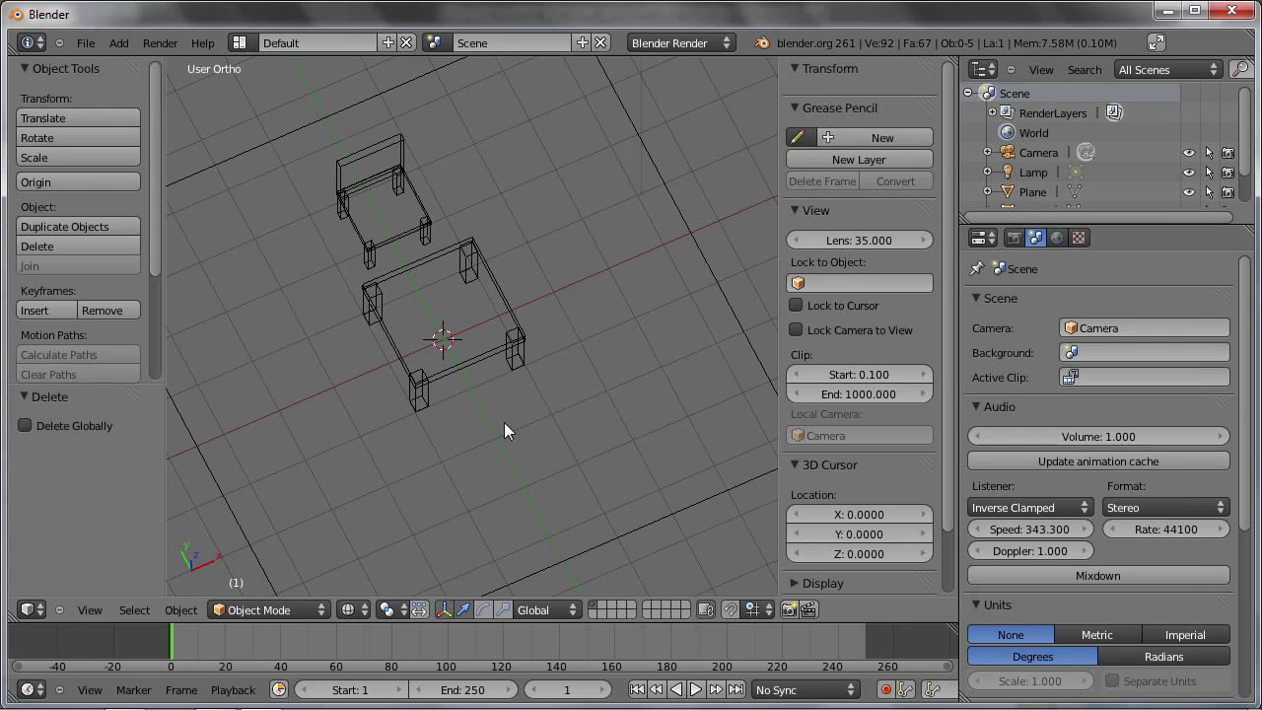
Set the 3D cursor's X, Y and Z coordinates to 0
left_click(589, 341)
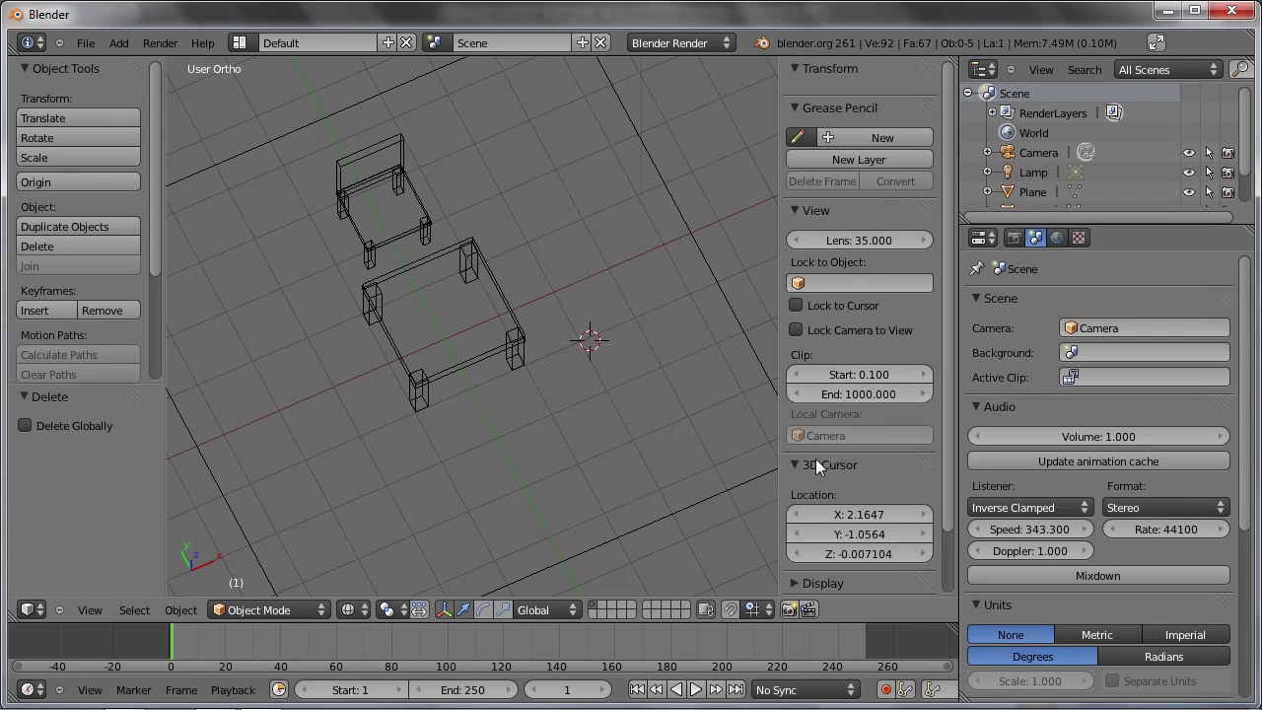
left_click(847, 506)
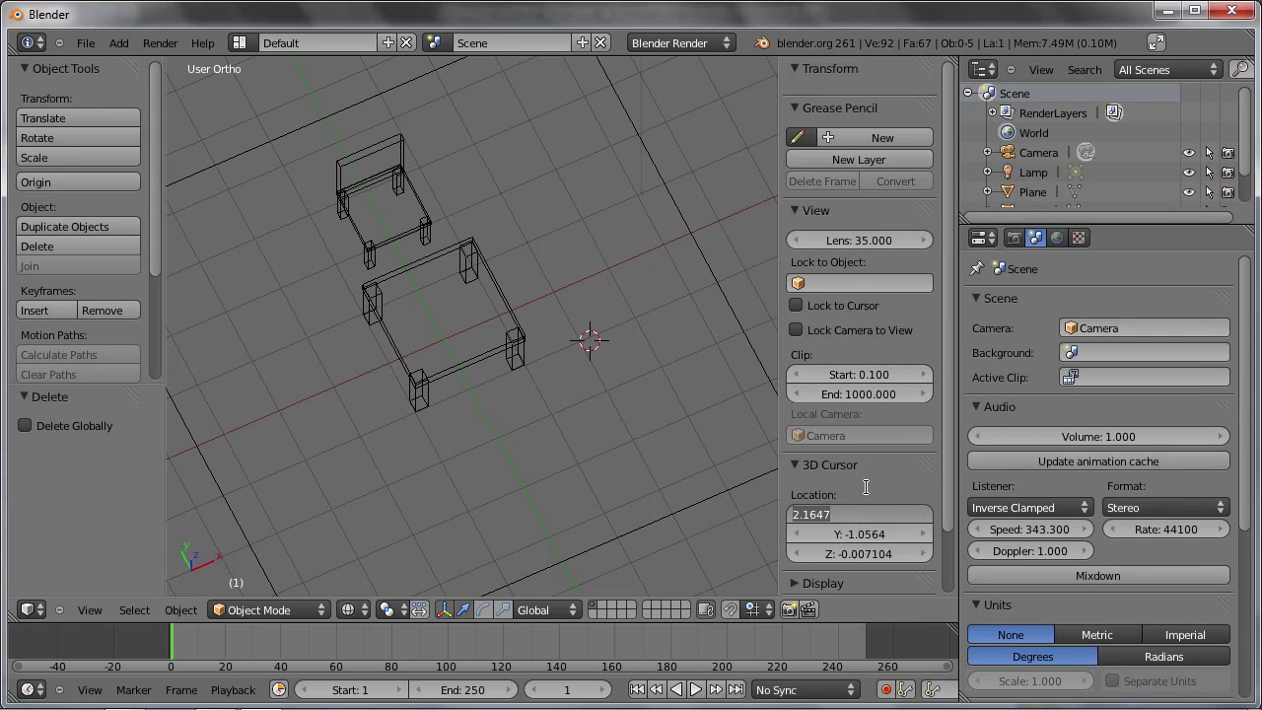
type("0")
key("Tab")
type("0")
key("Tab")
type("0")
key("Return")
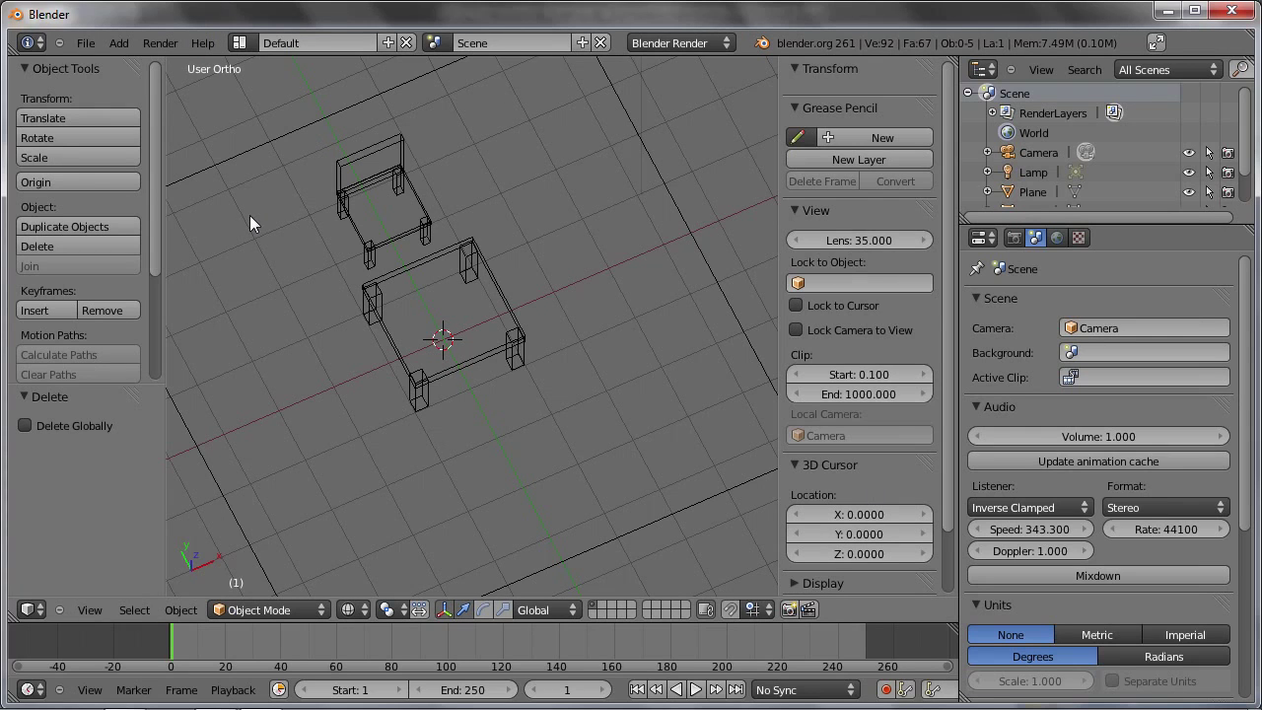
Snap the 3D cursor to the scene centre via command search and select the chair
key("space")
type("cursor")
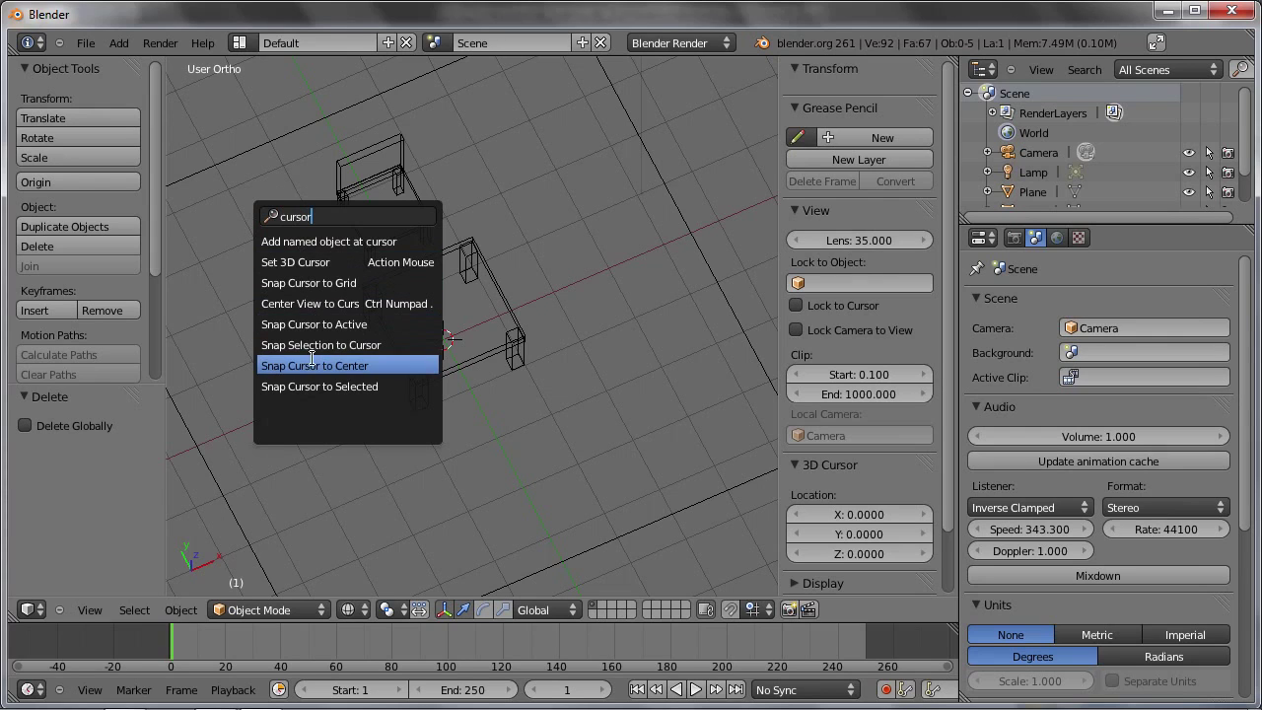
left_click(352, 371)
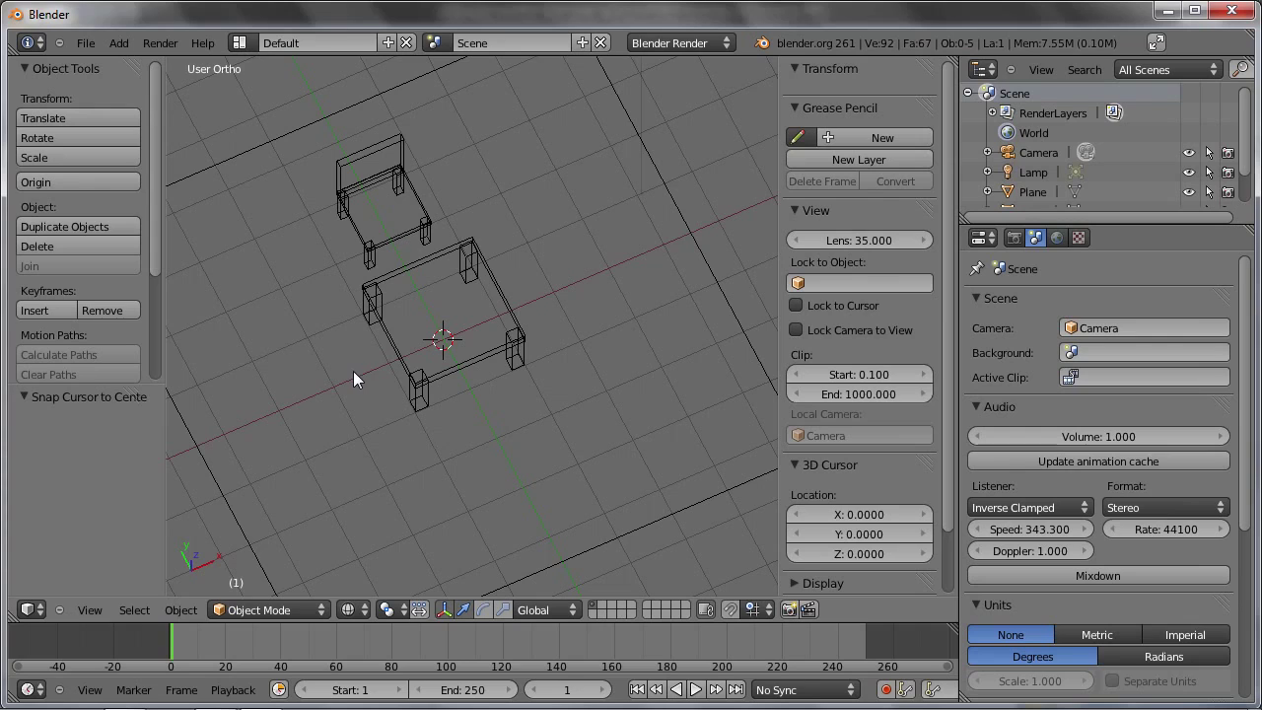
right_click(377, 238)
Set the transform pivot point to the 3D Cursor
key("Delete")
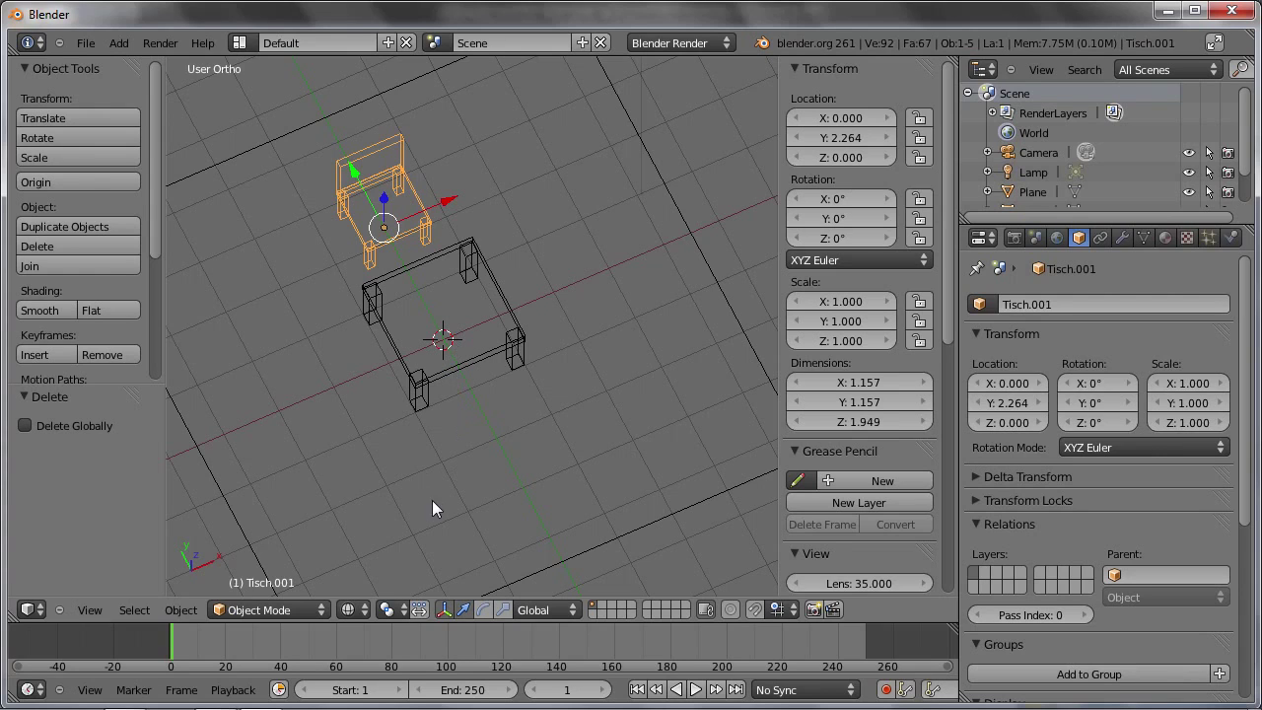
left_click(398, 608)
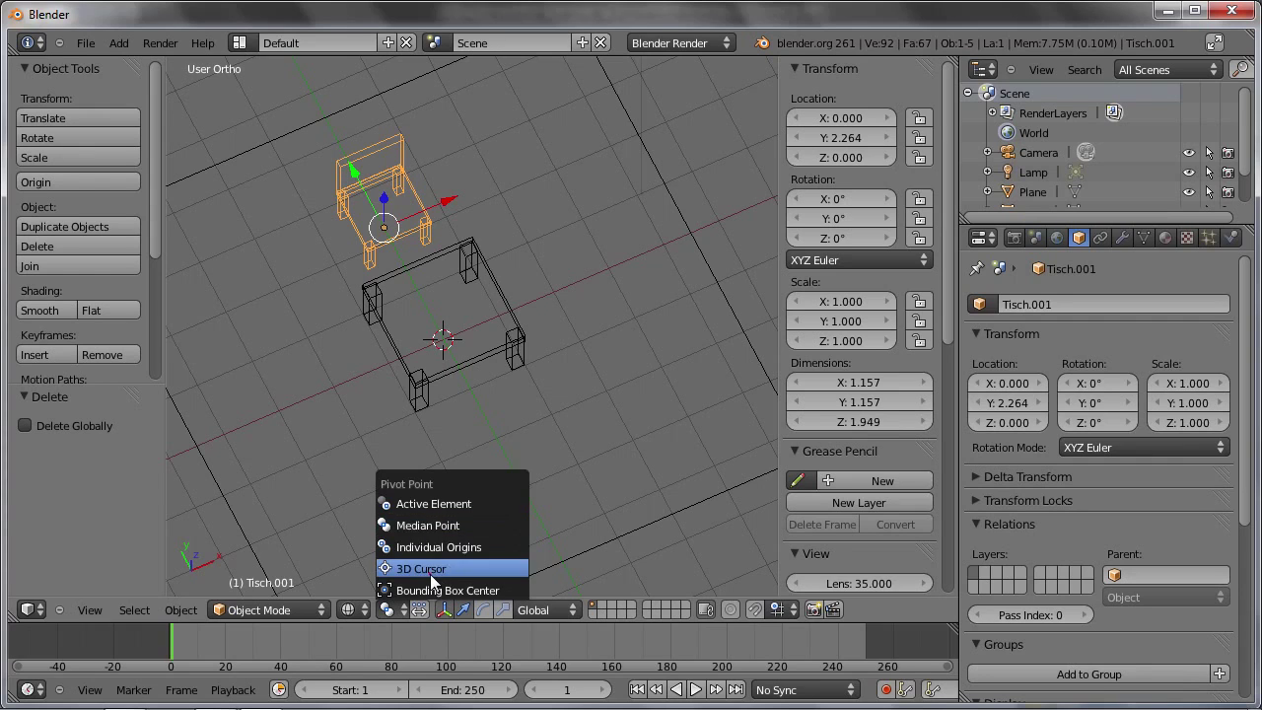
left_click(430, 572)
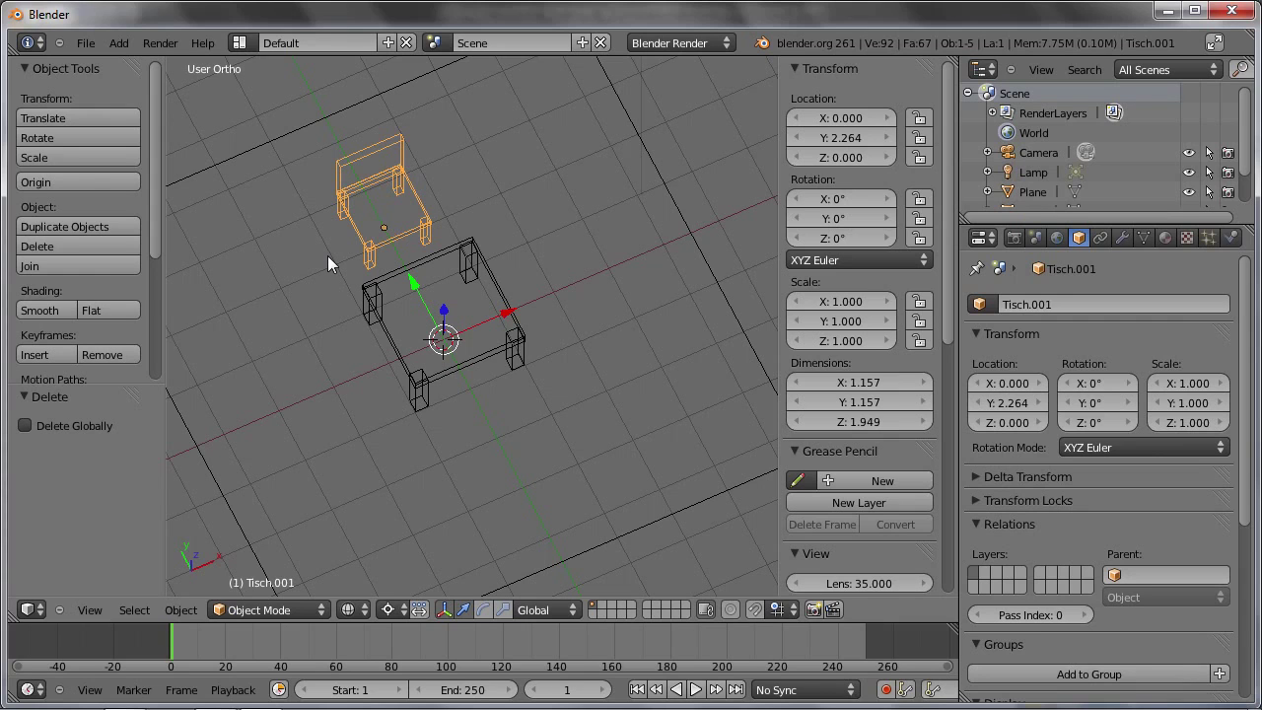
Add a linked chair copy rotated 90° on Z to stand at the table's left
key("shift+d")
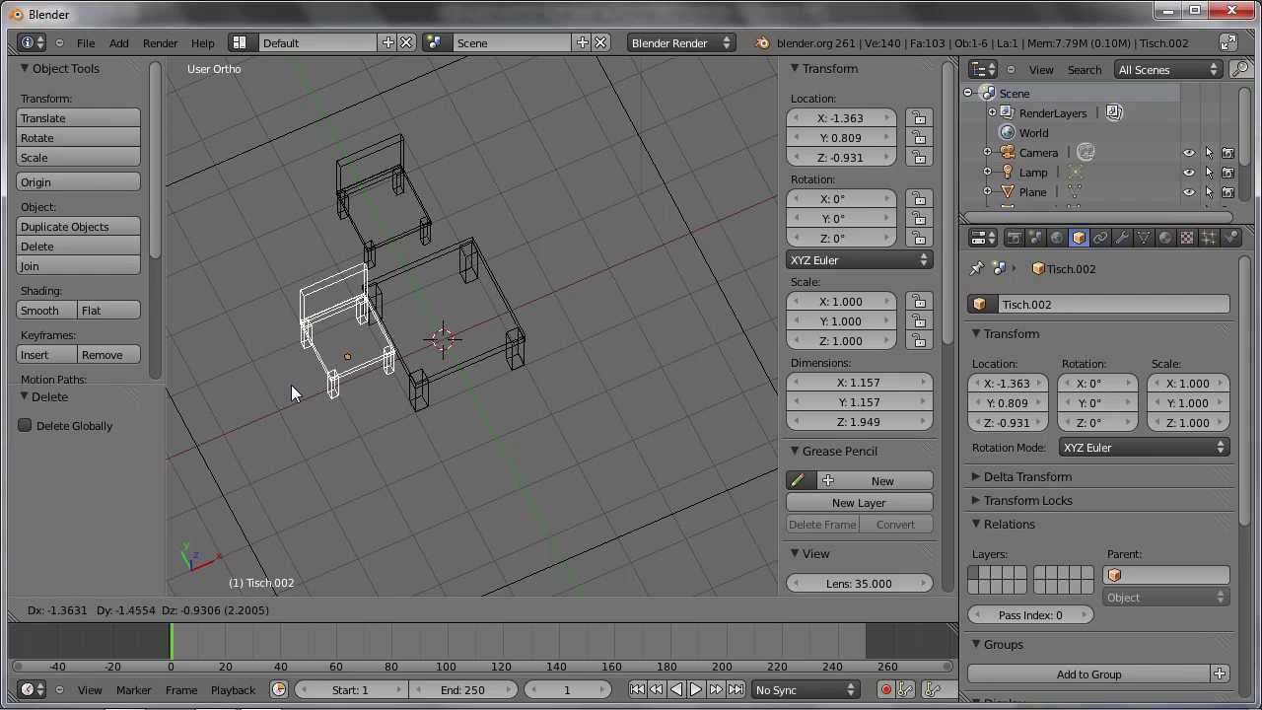
key("r")
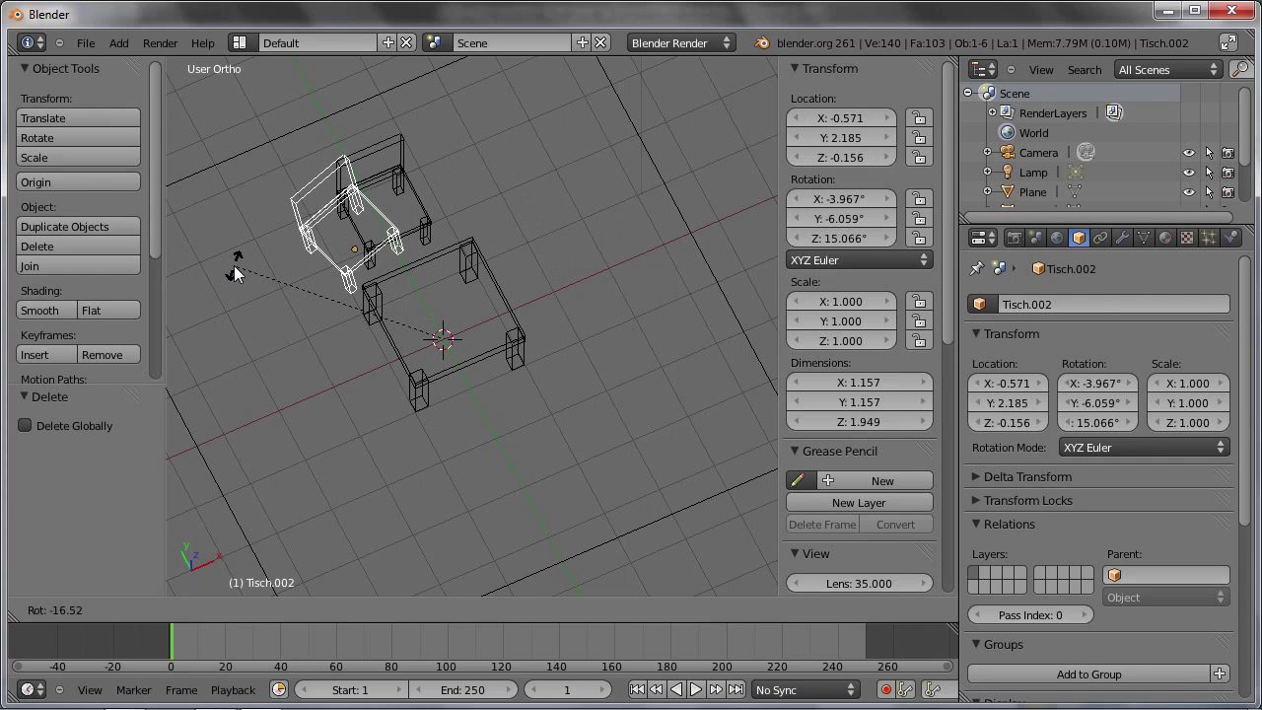
key("z")
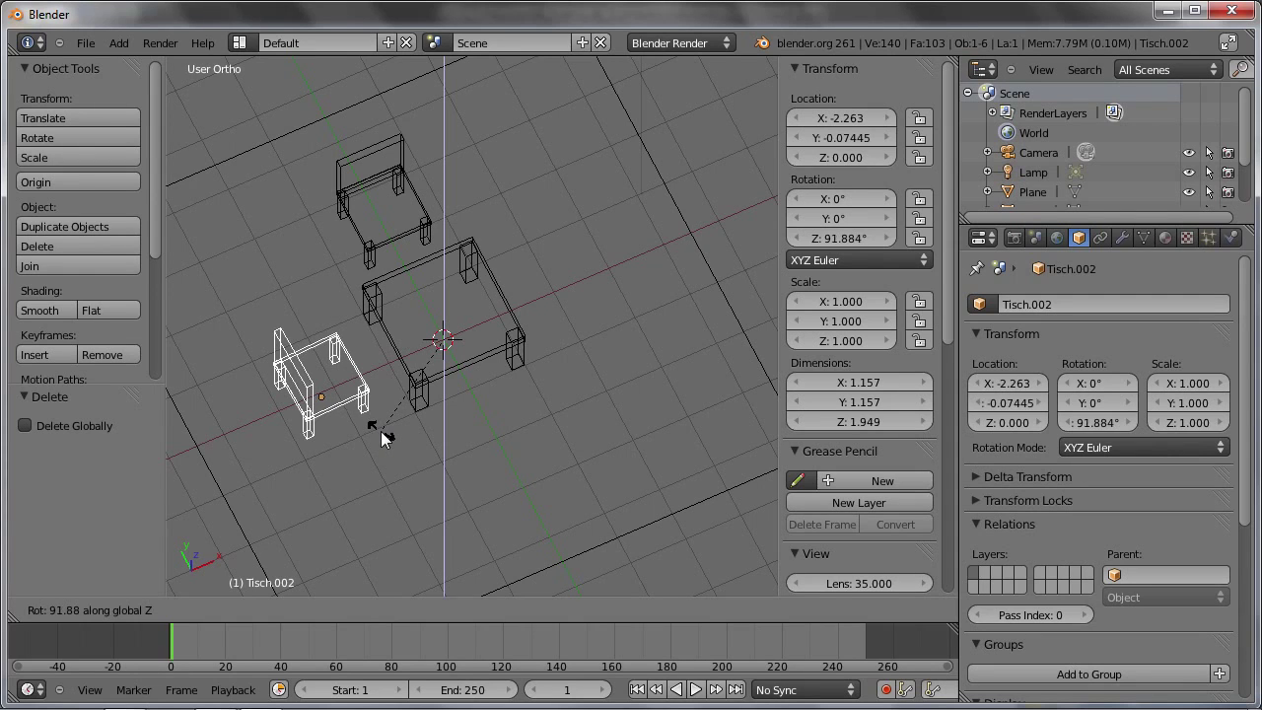
type("9")
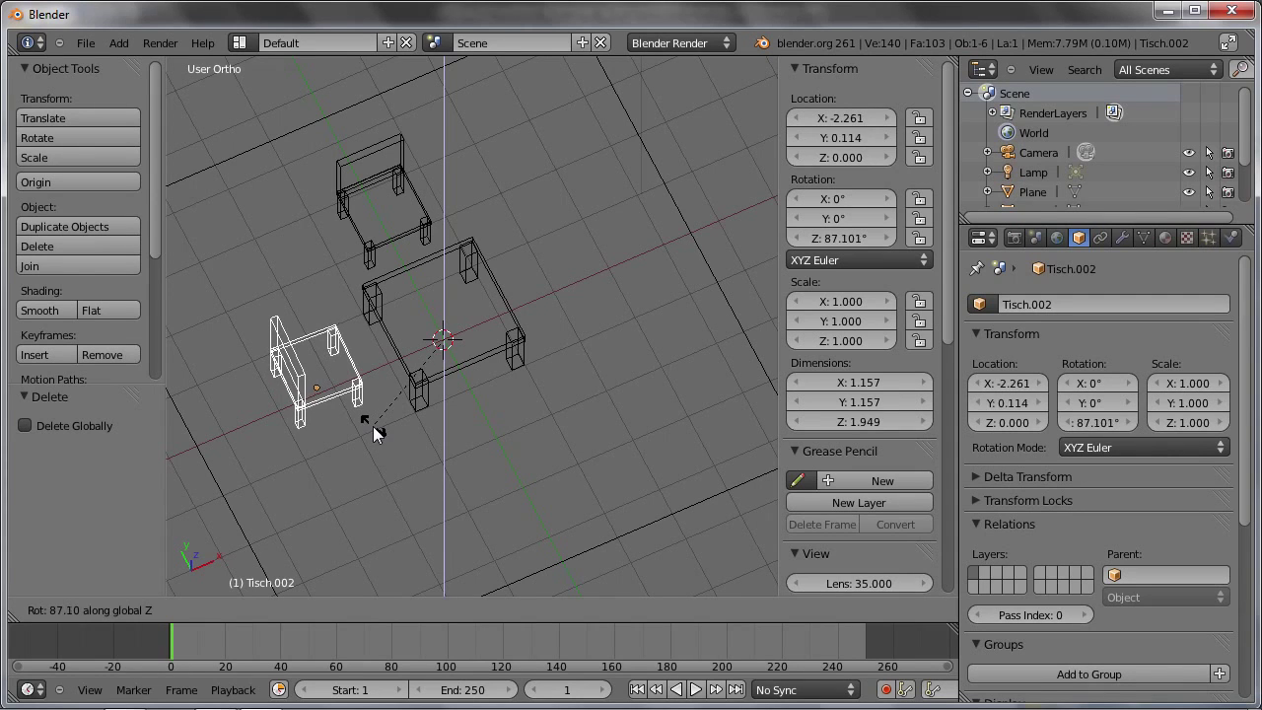
type("0")
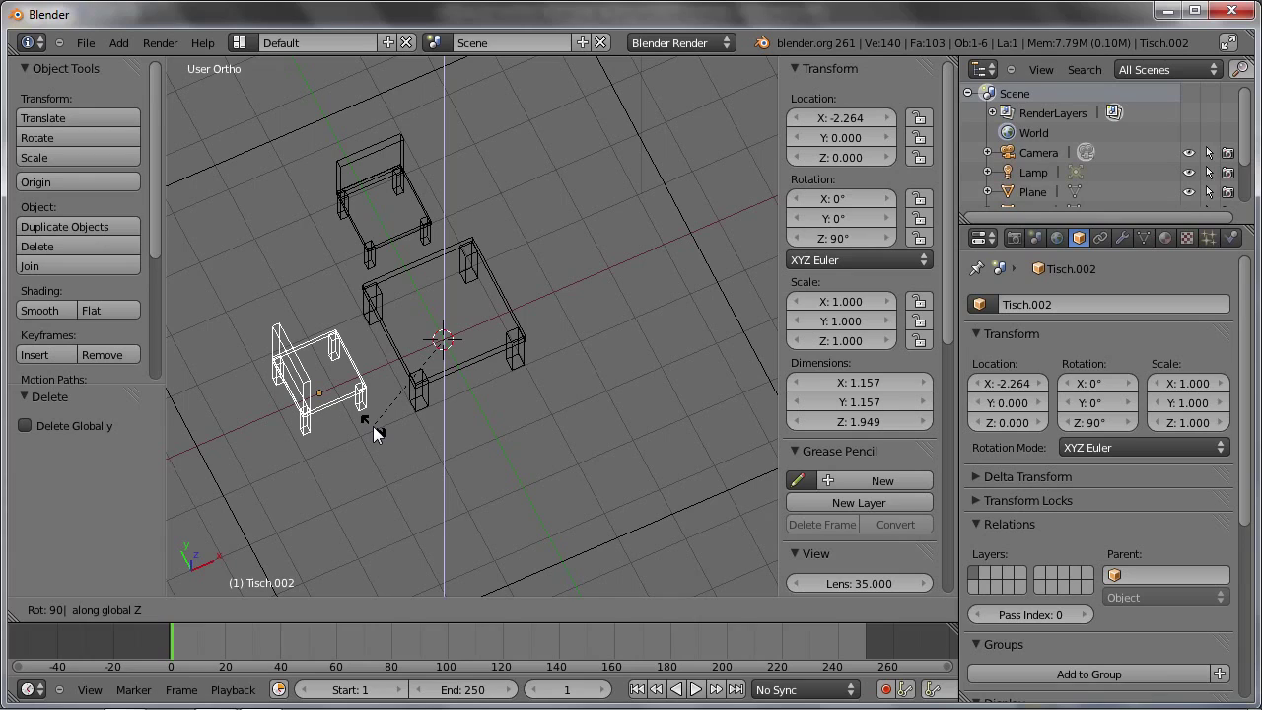
key("Return")
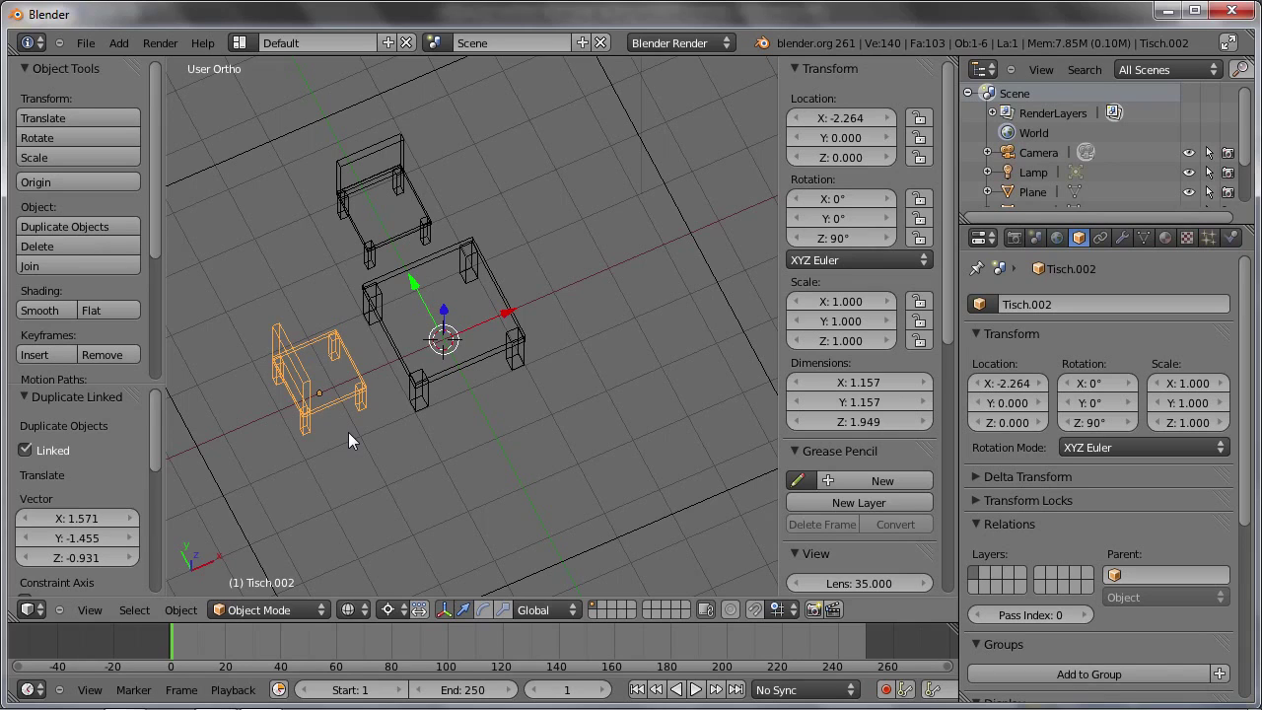
Add two more linked chair copies, each turned a further 90° on Z (180° and 270°)
key("alt+d")
type("rz")
type("90")
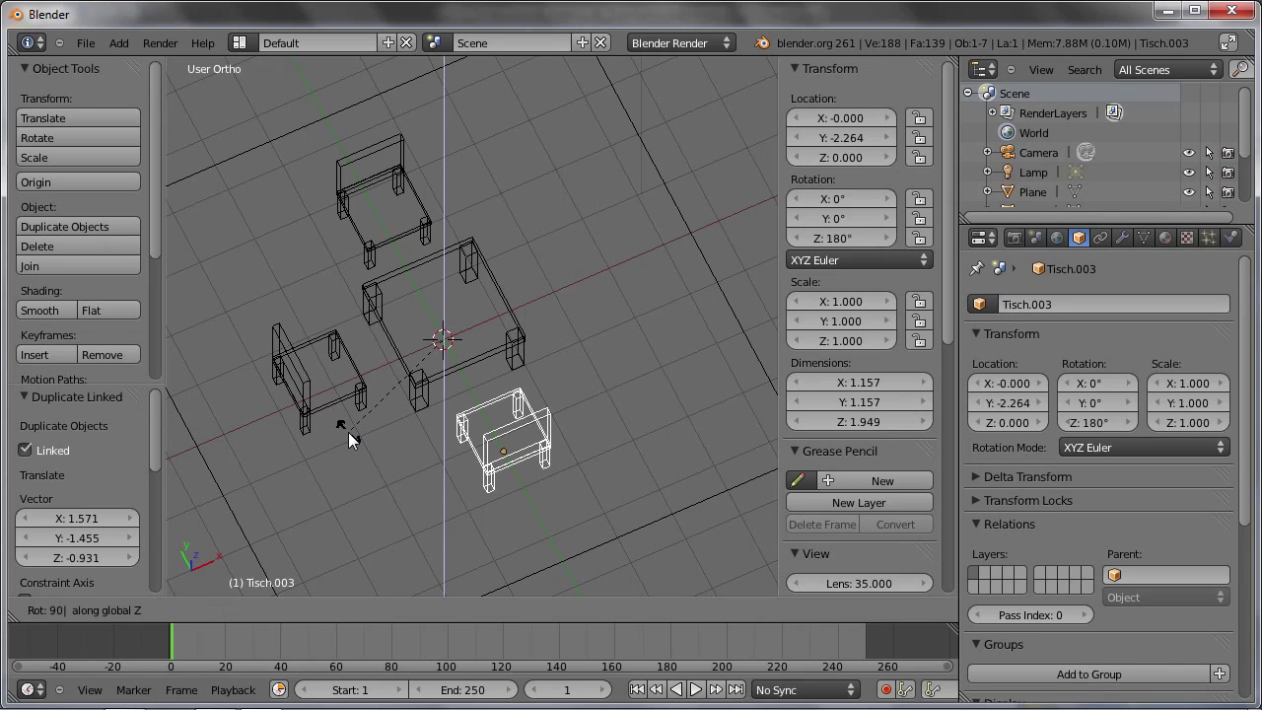
key("Return")
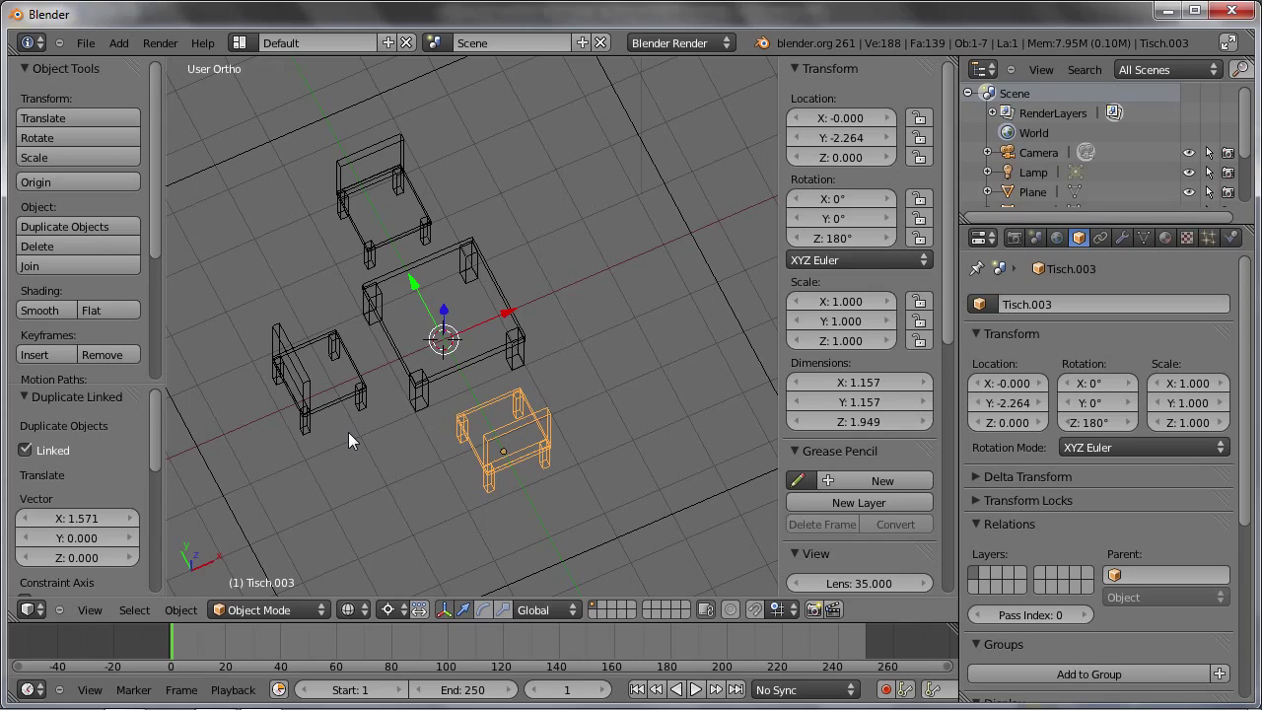
key("alt+d")
type("rz")
type("90")
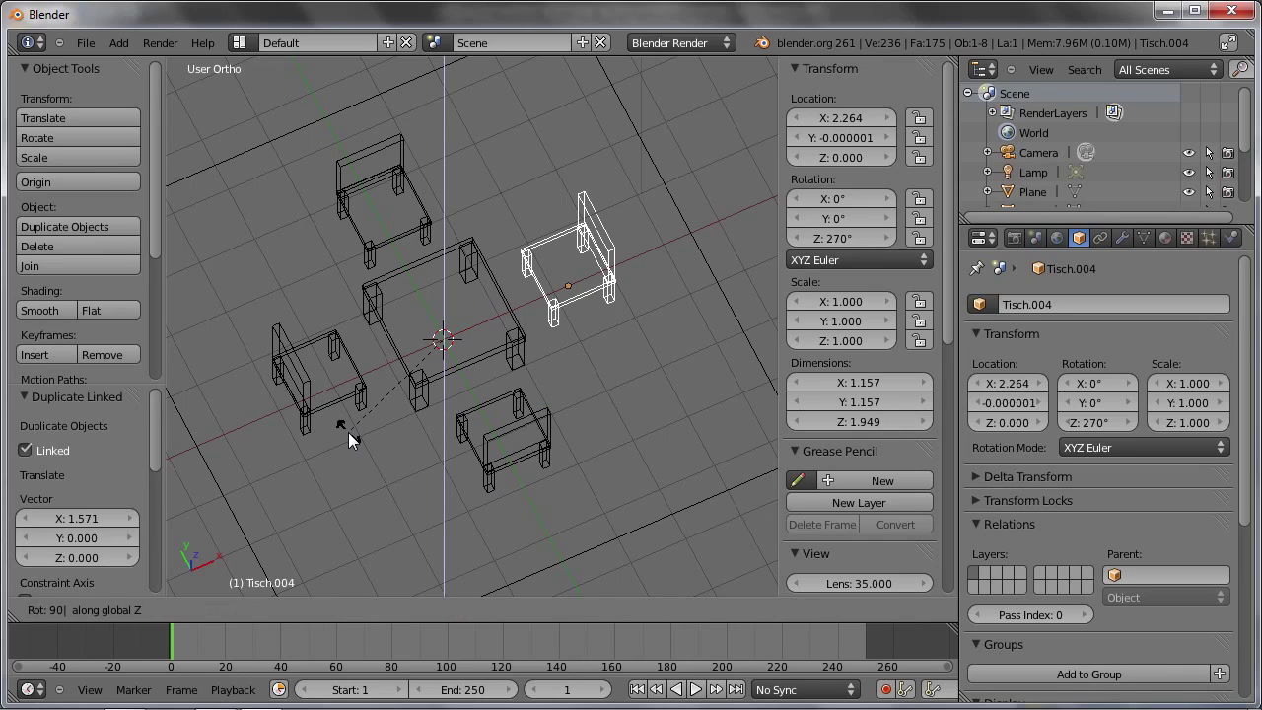
key("Return")
Switch the viewport to Solid shading and check the scene through the camera view
middle_click_drag(341, 411, 385, 330)
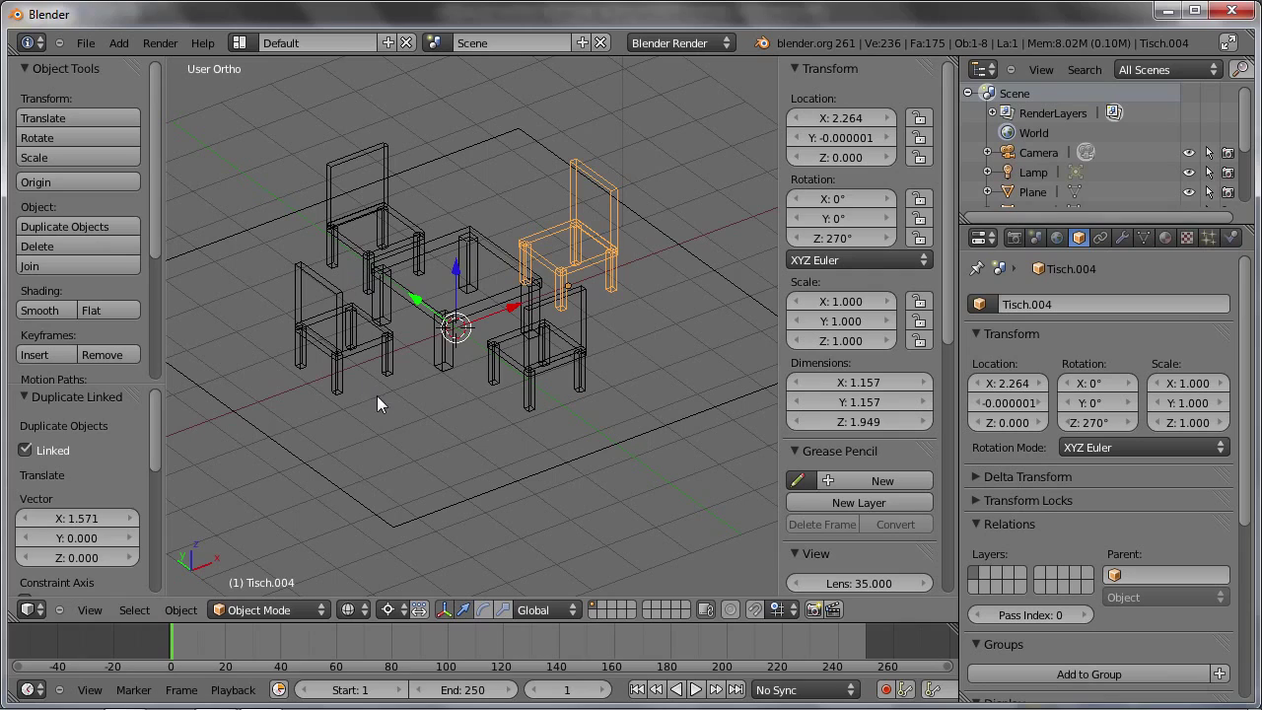
left_click(351, 607)
key("z")
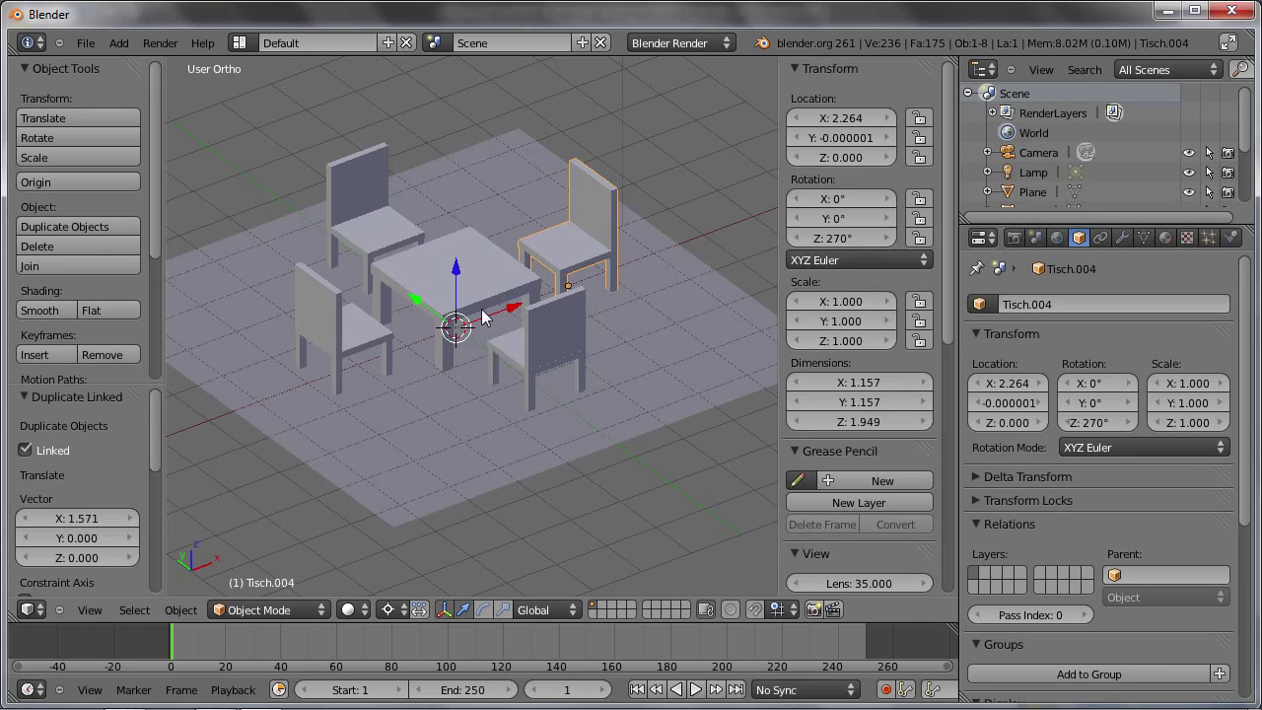
key("KP_0")
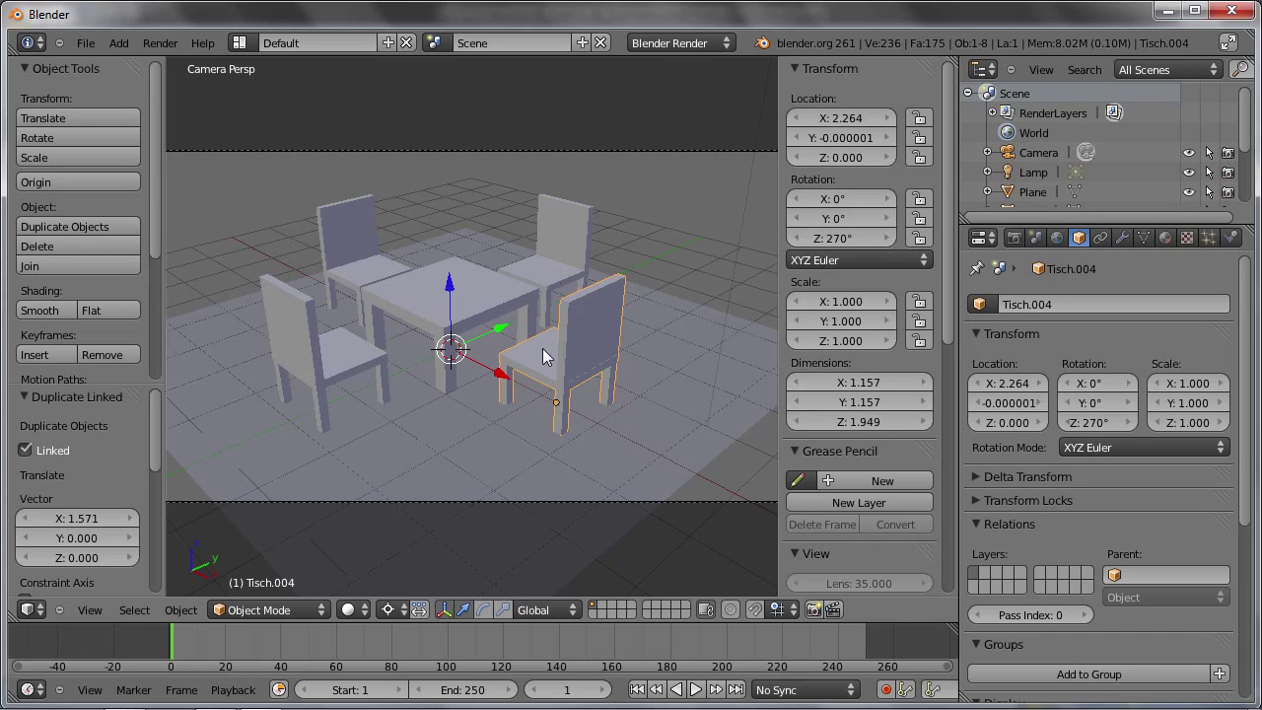
key("KP_0")
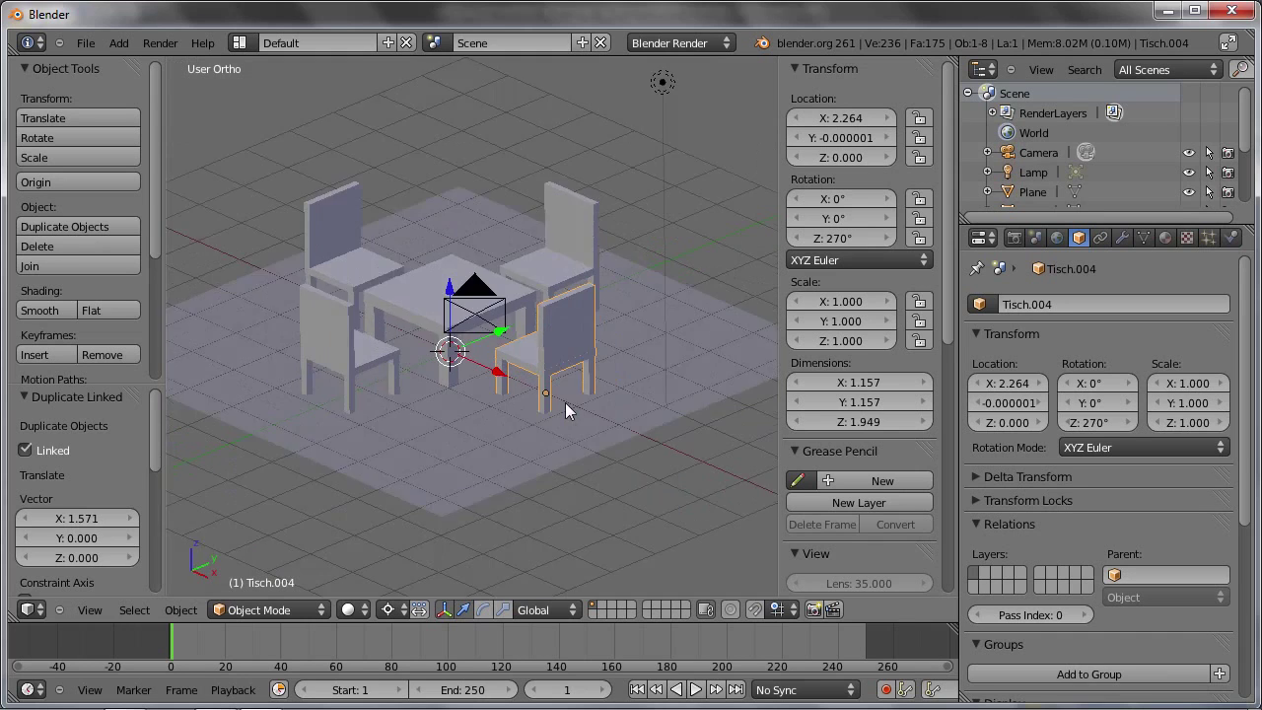
scroll(558, 401, "up", 2)
scroll(559, 402, "up", 5)
In wireframe Edit Mode, box-select the bottom ends of all four chair legs
key("Tab")
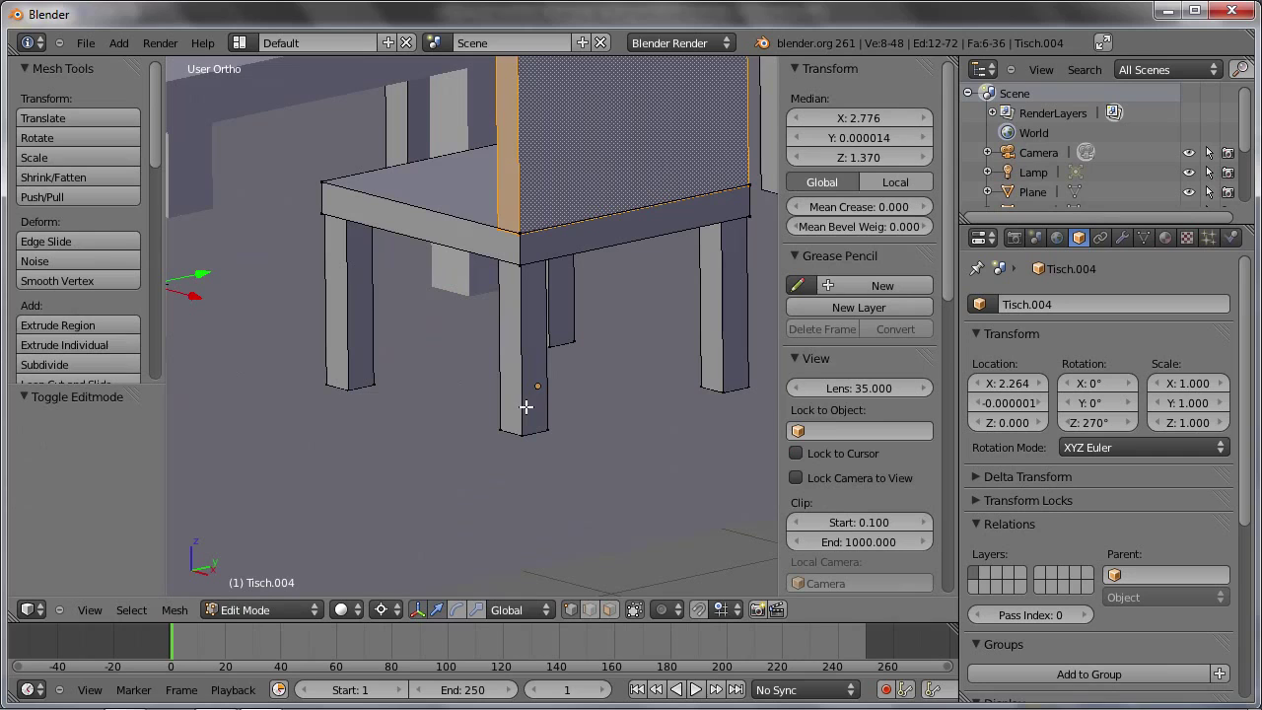
key("z")
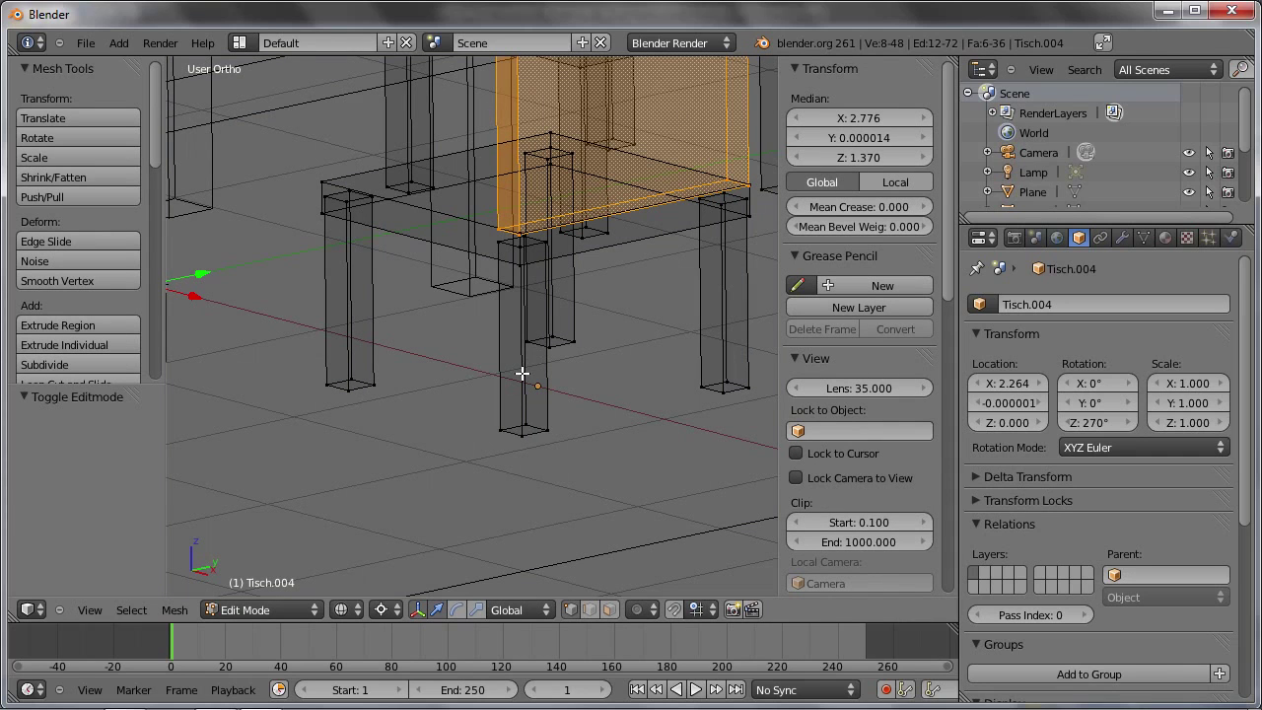
key("a")
key("b")
left_click_drag(254, 306, 775, 477)
mouse_move(654, 464)
middle_mouse_down()
mouse_move(648, 490)
mouse_move(632, 473)
mouse_move(578, 507)
mouse_move(480, 522)
mouse_move(599, 464)
middle_mouse_up()
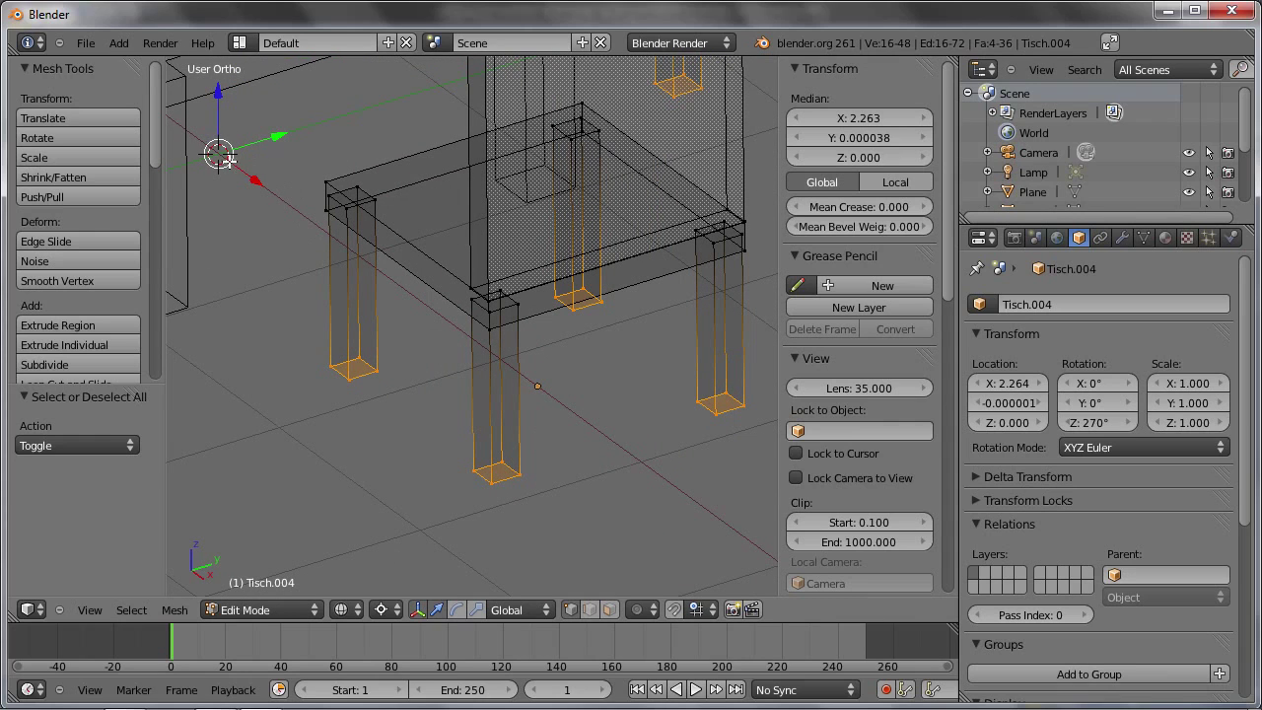
Scale the leg bottoms to 0.734 around the Median Point, then return to solid Object Mode
left_click(384, 607)
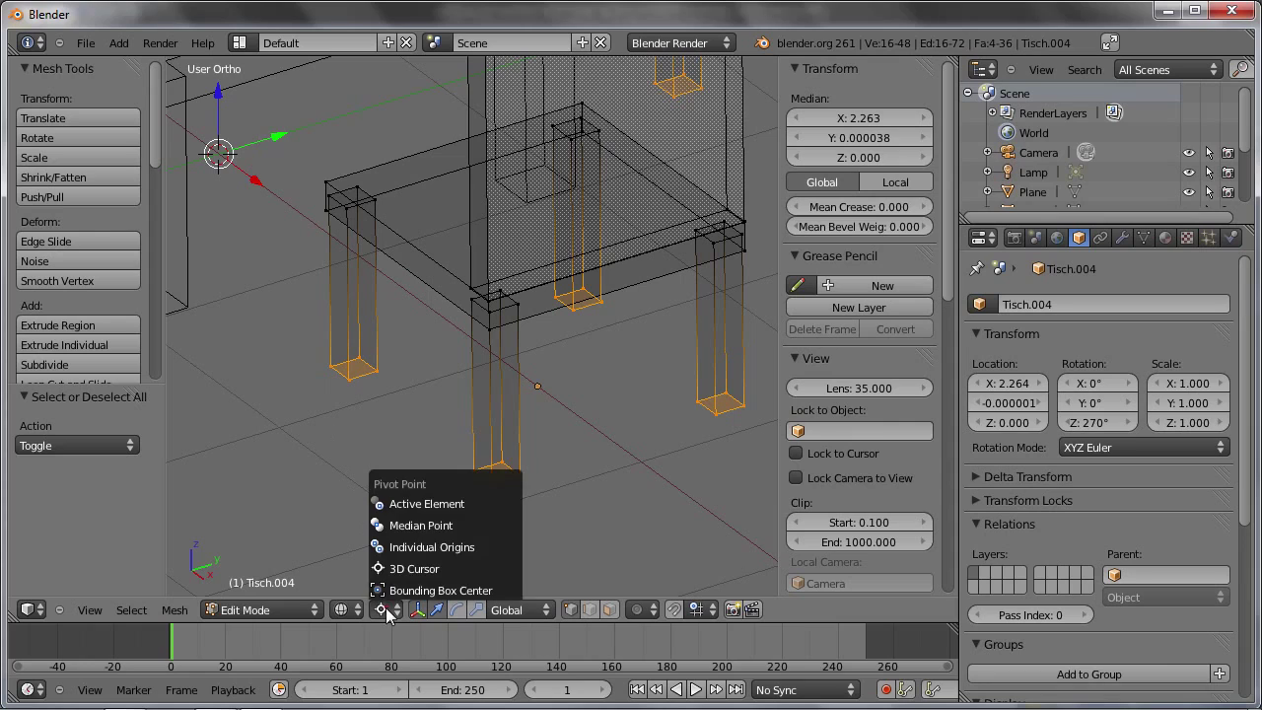
left_click(421, 525)
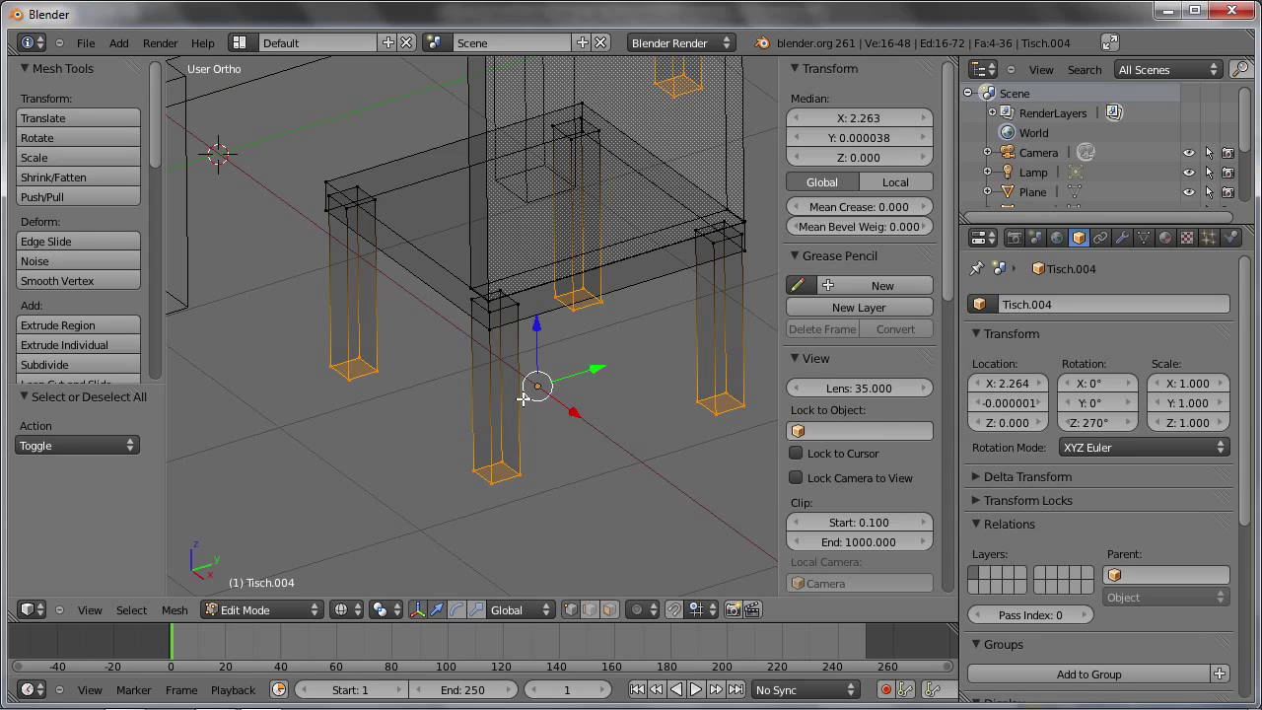
key("s")
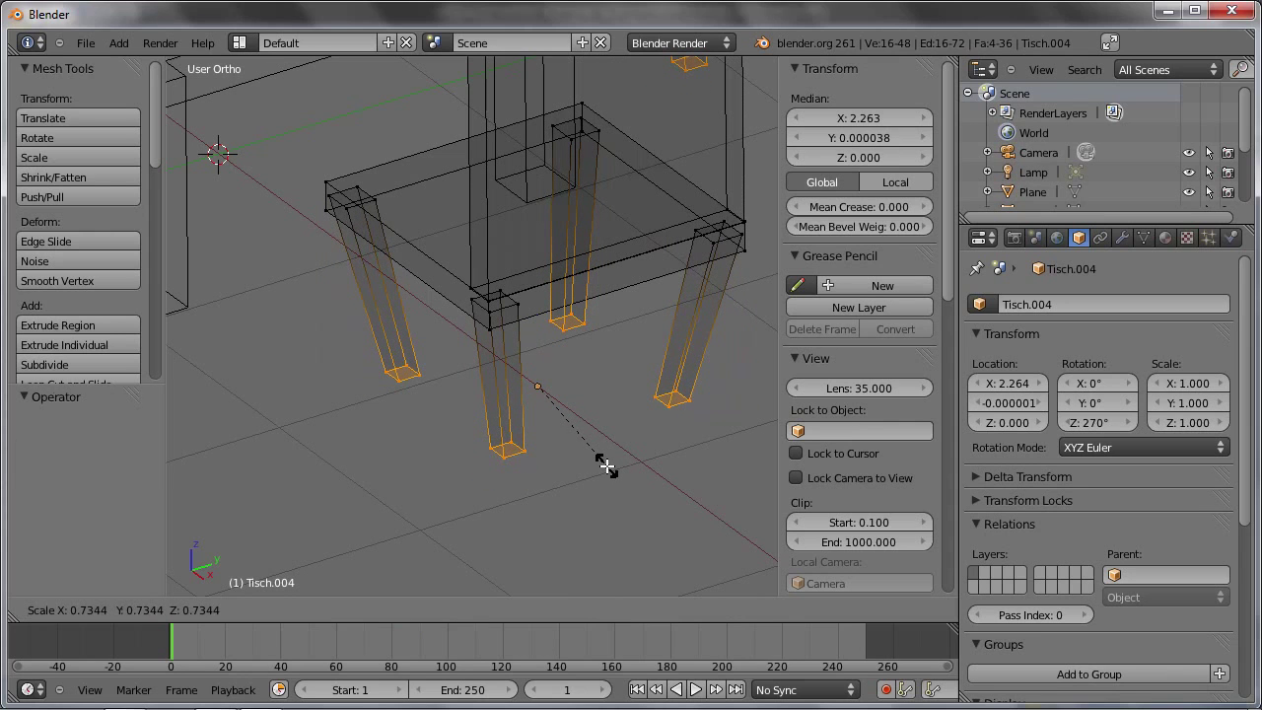
left_click(607, 466)
scroll(367, 377, "down", 2)
scroll(368, 377, "down", 3)
scroll(368, 378, "down", 2)
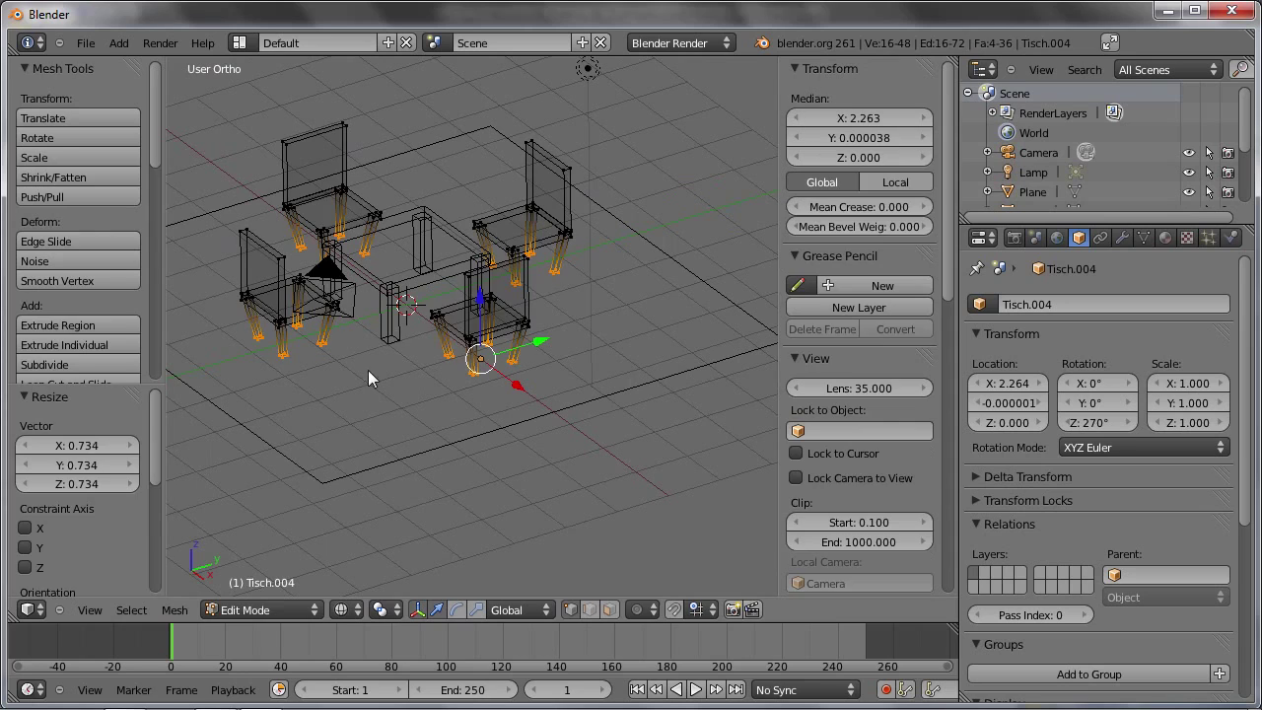
key("Tab")
key("z")
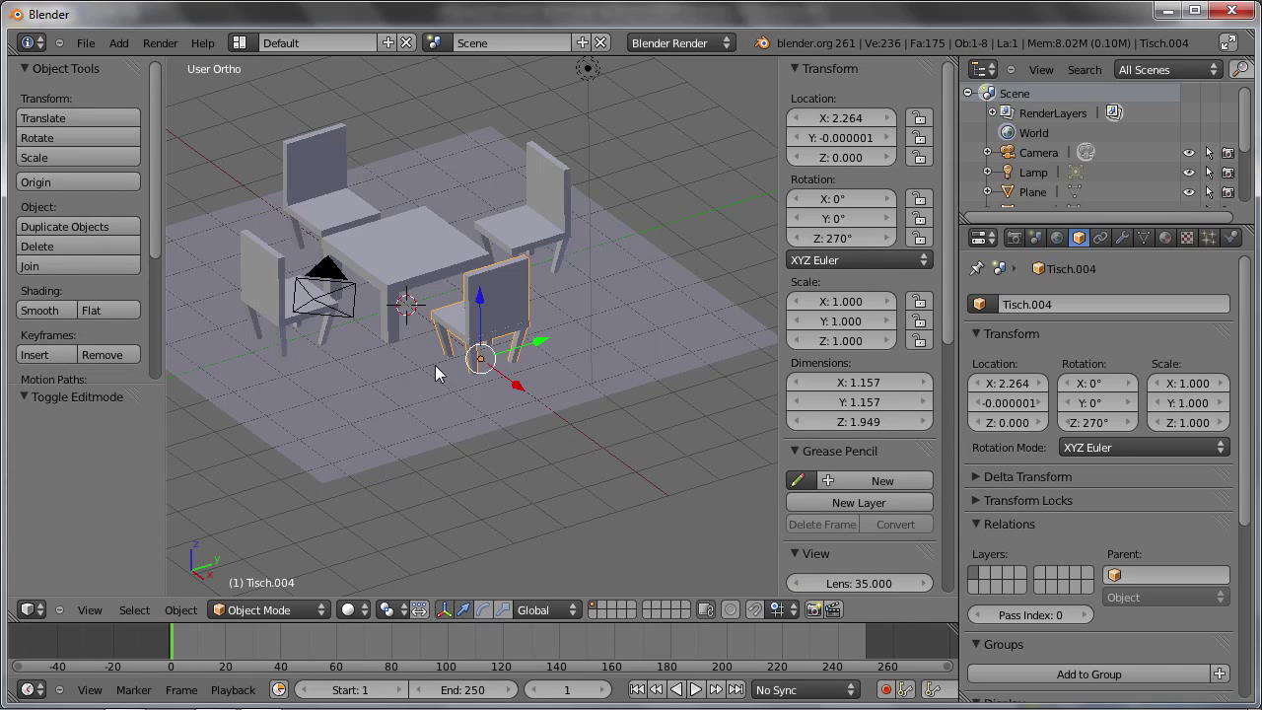
Undo the leg taper and box-select the chair's back panel in wireframe Edit Mode
key("ctrl+z")
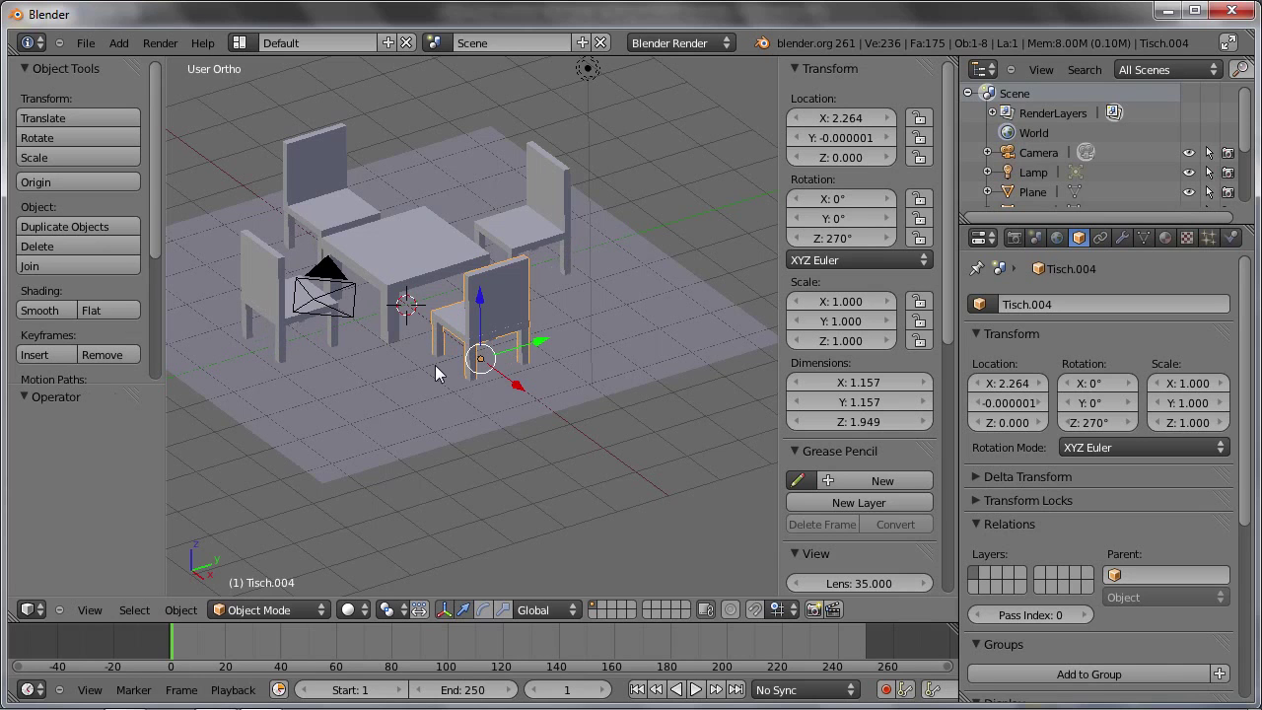
mouse_move(441, 302)
middle_mouse_down()
mouse_move(534, 291)
mouse_move(574, 301)
mouse_move(553, 286)
middle_mouse_up()
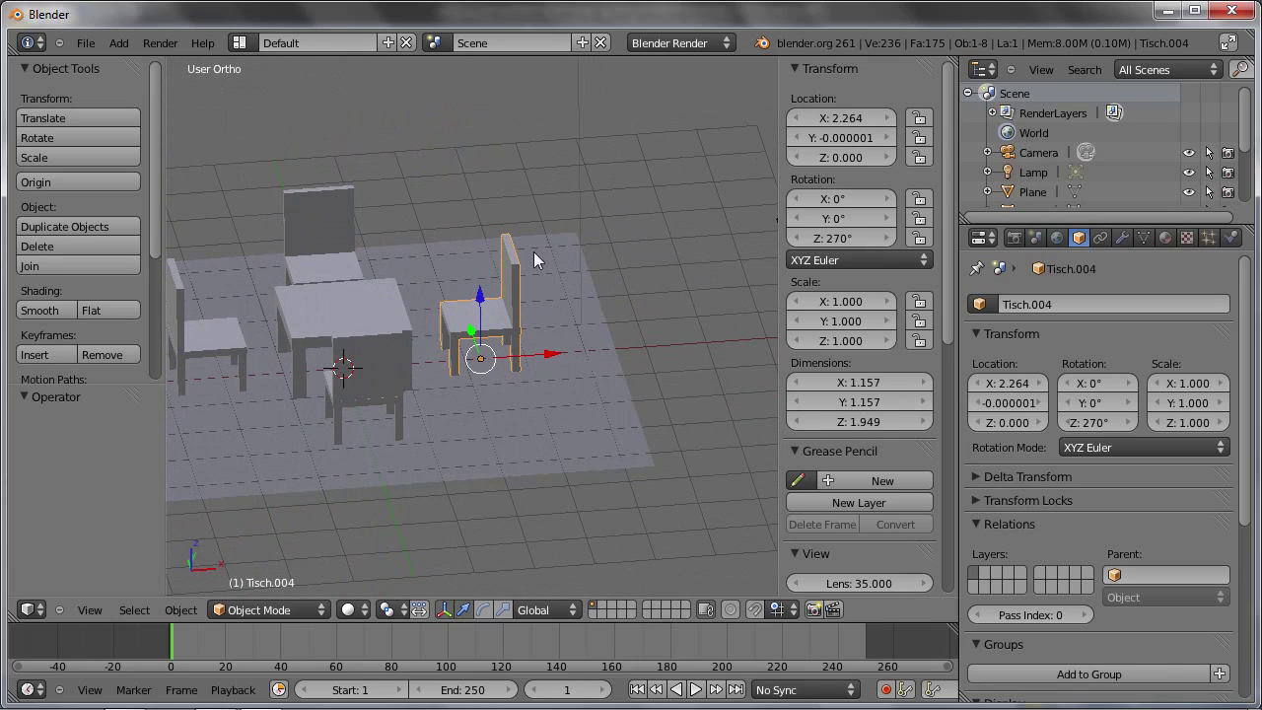
key("Tab")
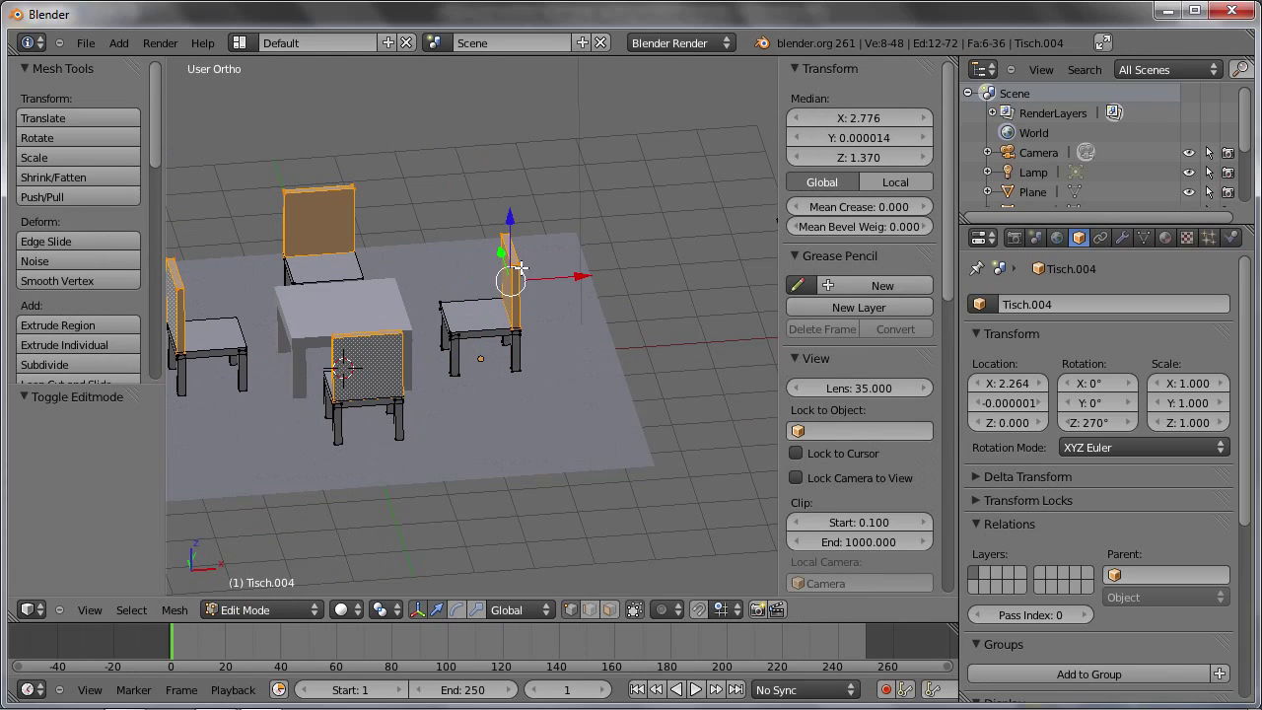
key("z")
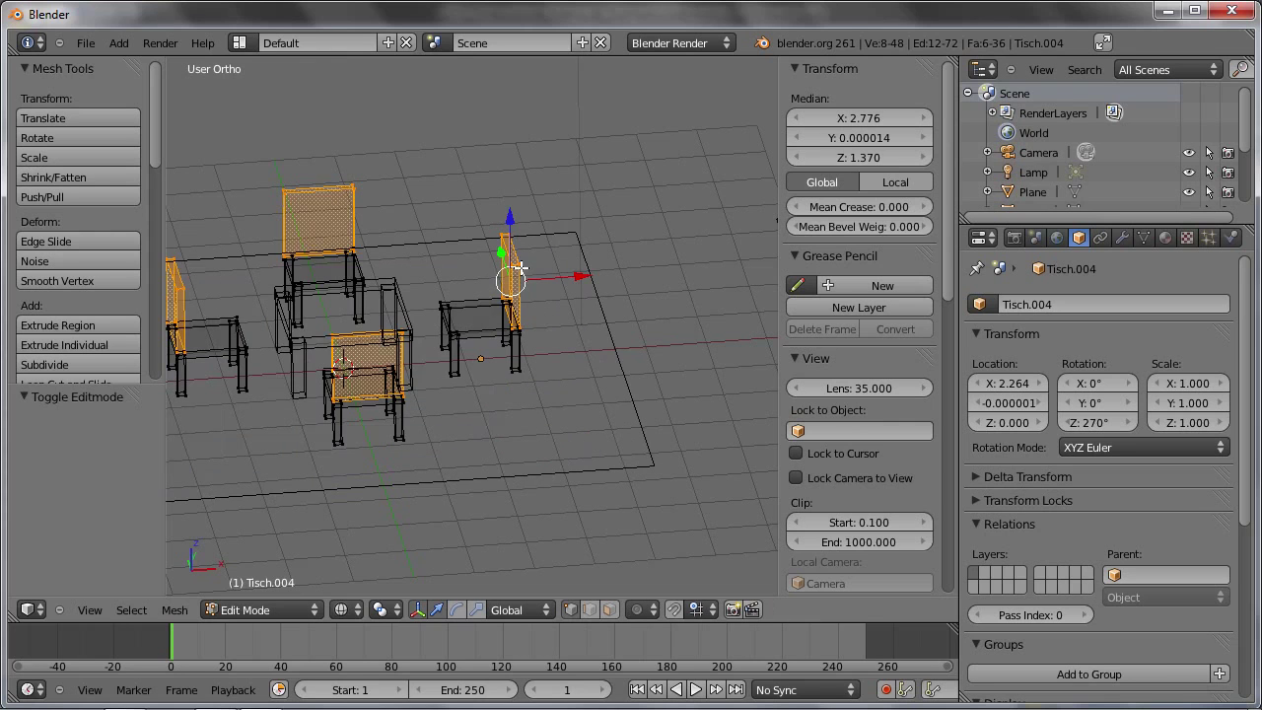
key("a")
middle_click_drag(519, 266, 502, 230)
key("b")
left_click_drag(464, 199, 520, 246)
Shift the back panel's top 0.108 along X so the backrest leans back
scroll(521, 245, "up", 2)
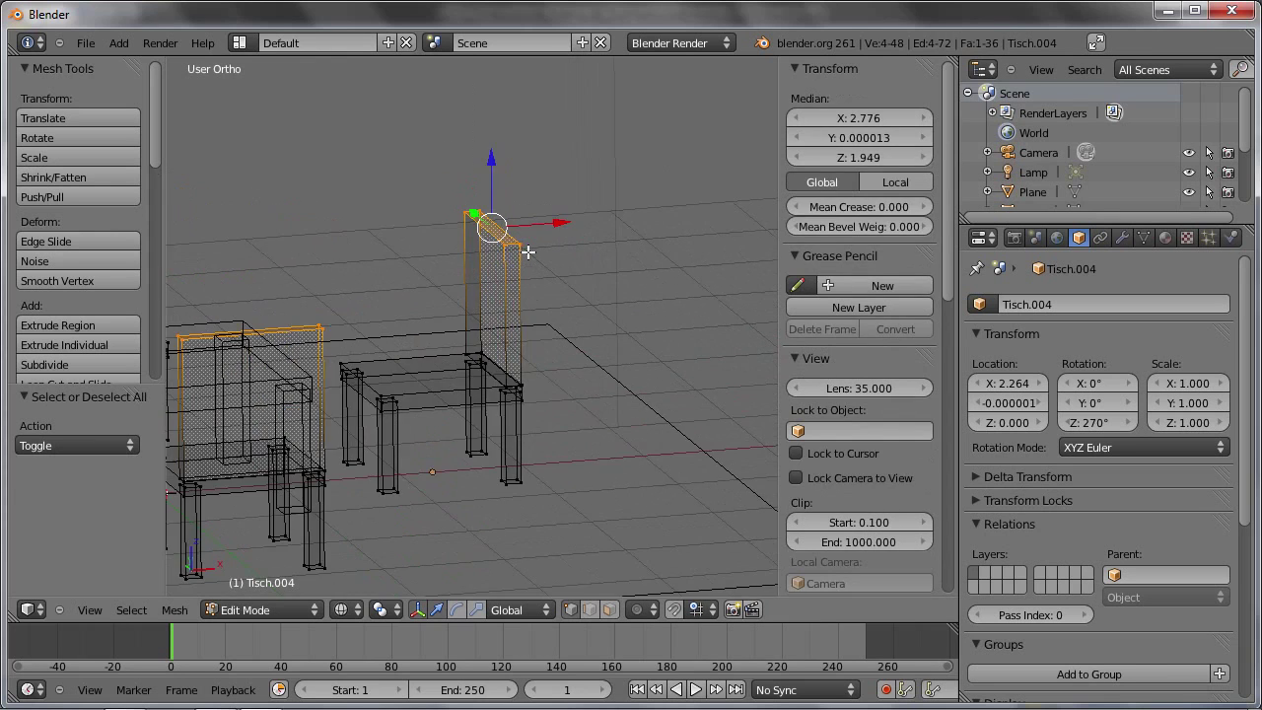
scroll(524, 248, "up", 2)
key("g")
key("x")
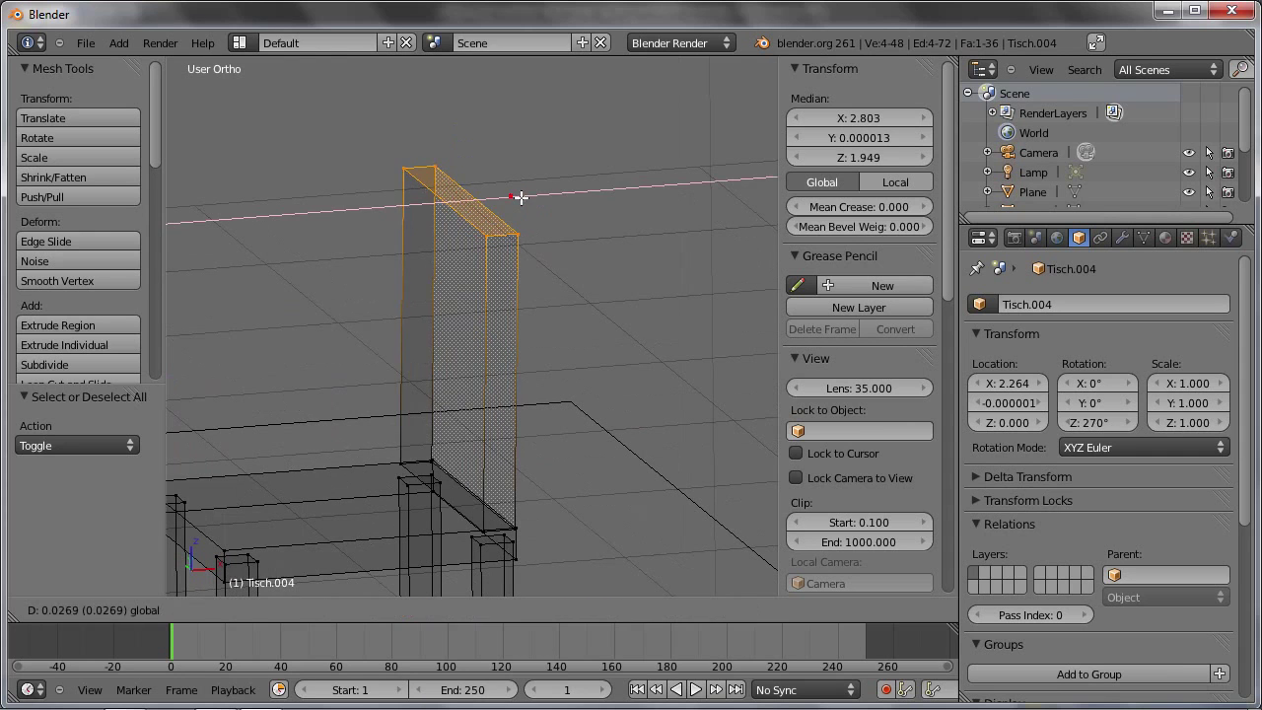
left_click(537, 200)
middle_click_drag(551, 304, 491, 352)
Return to Object Mode in solid shading and zoom out to the whole table set
key("Tab")
scroll(442, 337, "down", 3)
key("z")
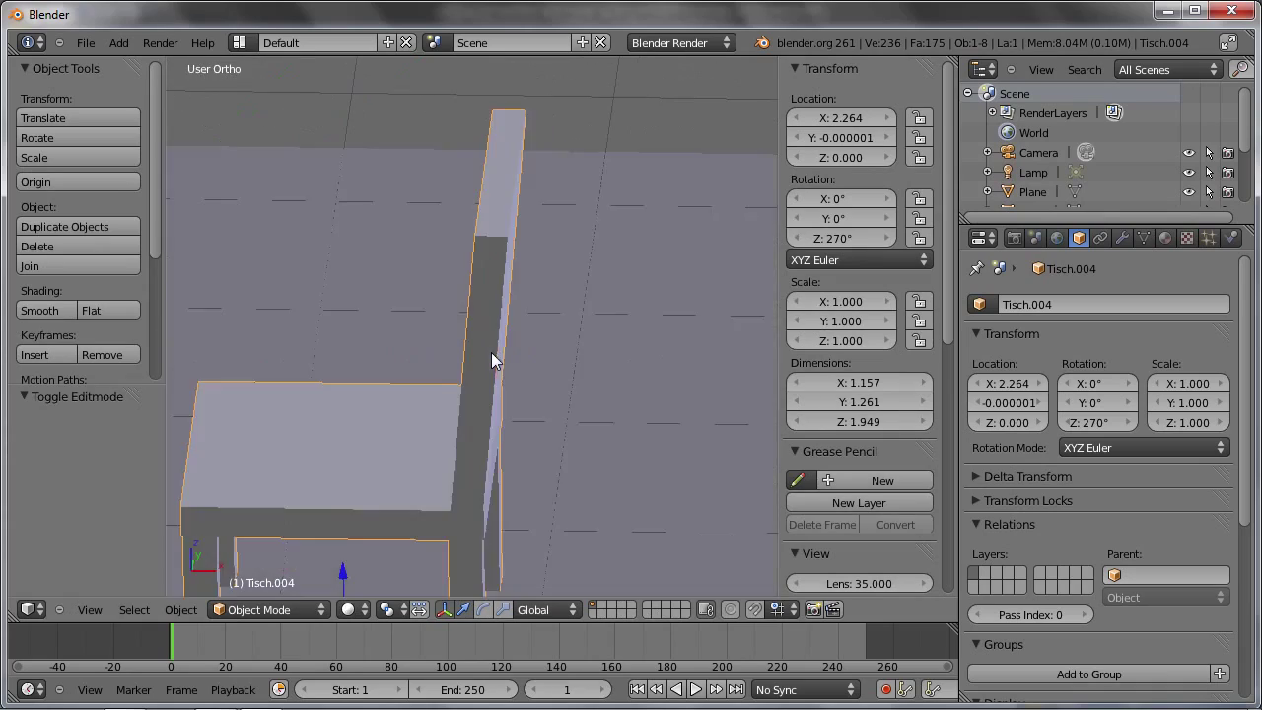
scroll(389, 405, "down", 2)
scroll(390, 405, "down", 3)
mouse_move(351, 410)
middle_mouse_down()
mouse_move(440, 383)
mouse_move(306, 352)
mouse_move(435, 403)
mouse_move(494, 506)
mouse_move(376, 432)
mouse_move(347, 442)
mouse_move(332, 430)
mouse_move(347, 405)
mouse_move(331, 385)
mouse_move(343, 408)
mouse_move(312, 394)
mouse_move(376, 428)
mouse_move(395, 476)
mouse_move(453, 484)
middle_mouse_up()
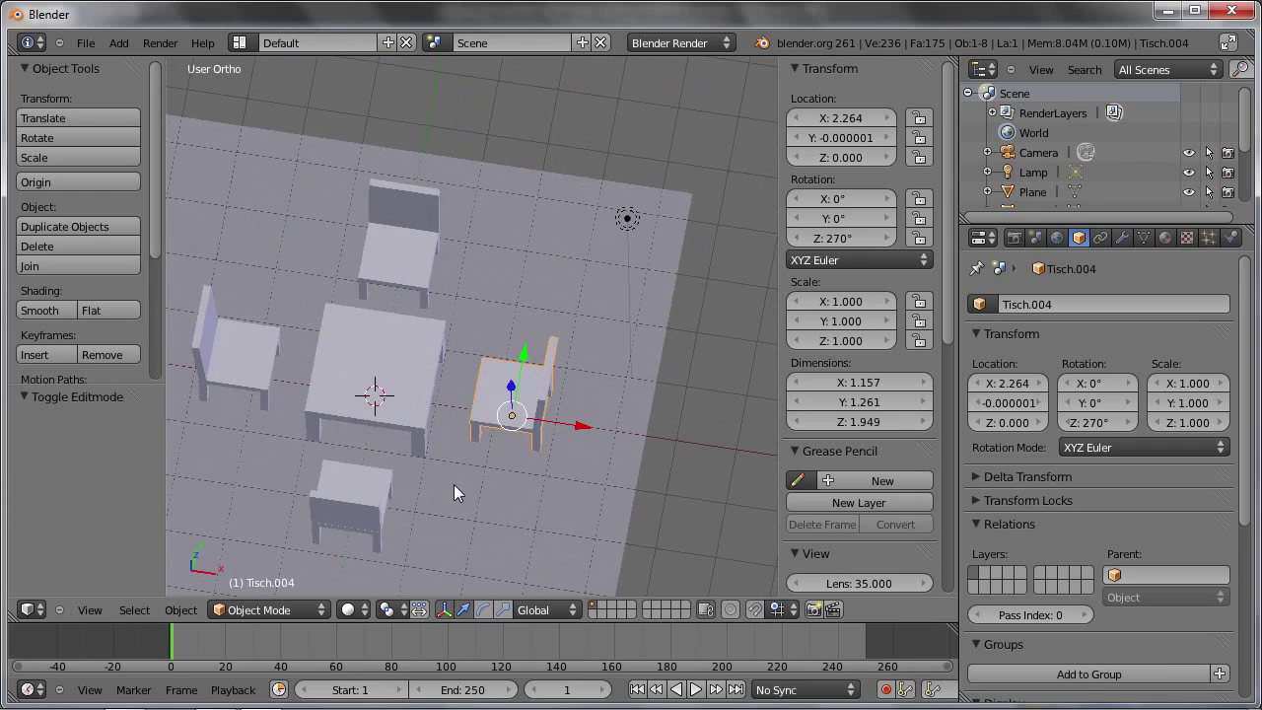
Turn the right-hand chair and the back chair Tisch.001 slightly about Z
middle_click_drag(546, 435, 540, 441)
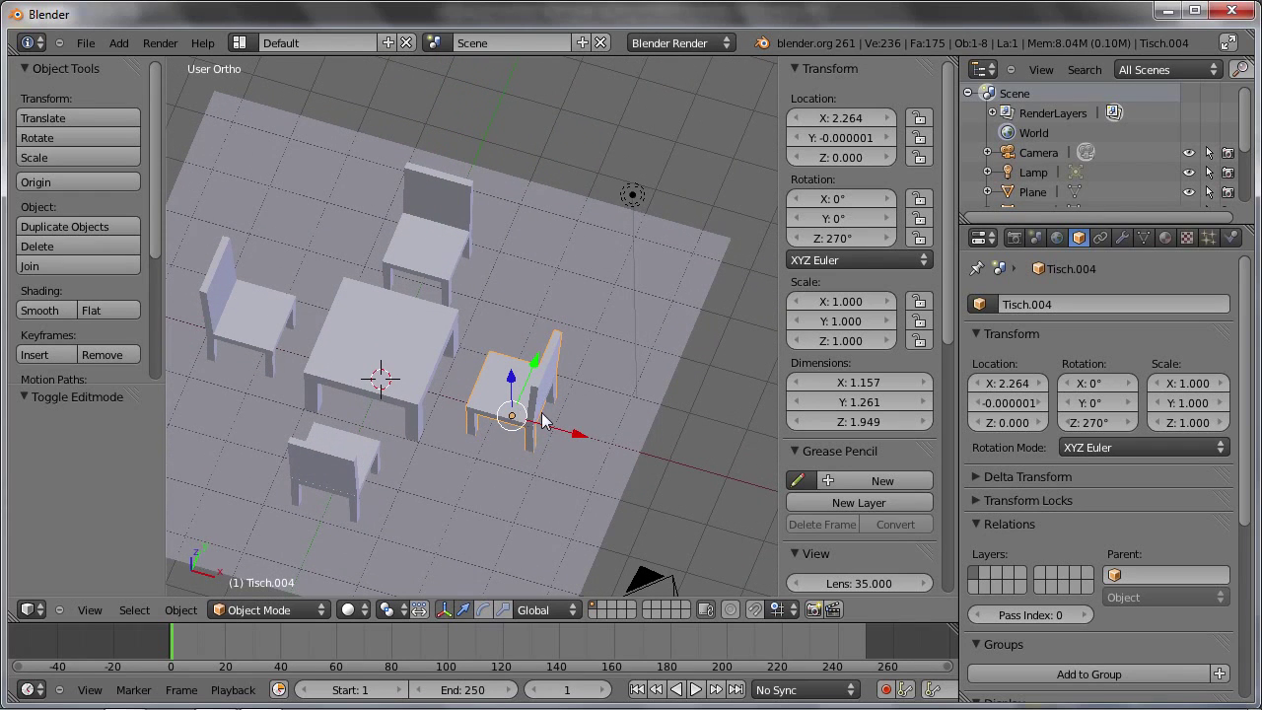
key("r")
key("z")
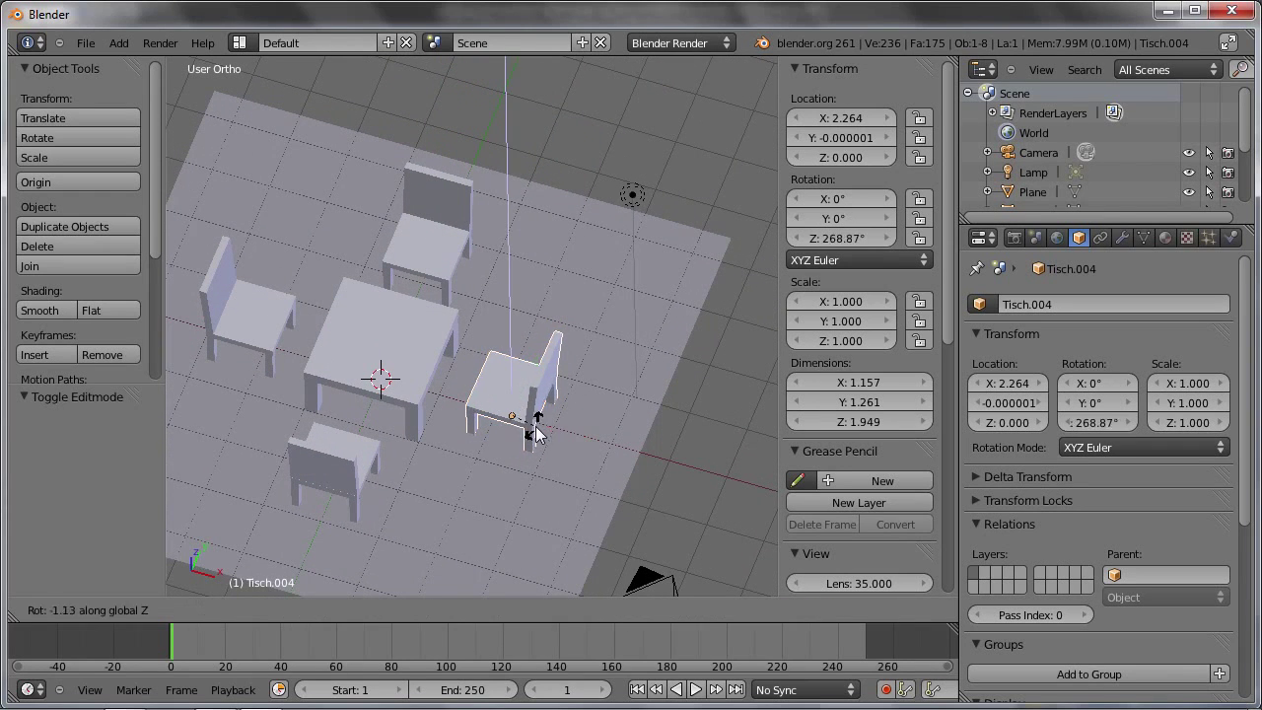
left_click(536, 427)
right_click(422, 277)
key("r")
key("z")
left_click(536, 340)
Turn the left chair Tisch.002 slightly about Z and nudge it along X
right_click(233, 331)
key("r")
key("z")
left_click(320, 372)
left_click_drag(321, 373, 335, 378)
Turn the front chair Tisch.003 slightly and move it along Y toward the table
right_click(340, 468)
key("r")
key("z")
left_click(365, 473)
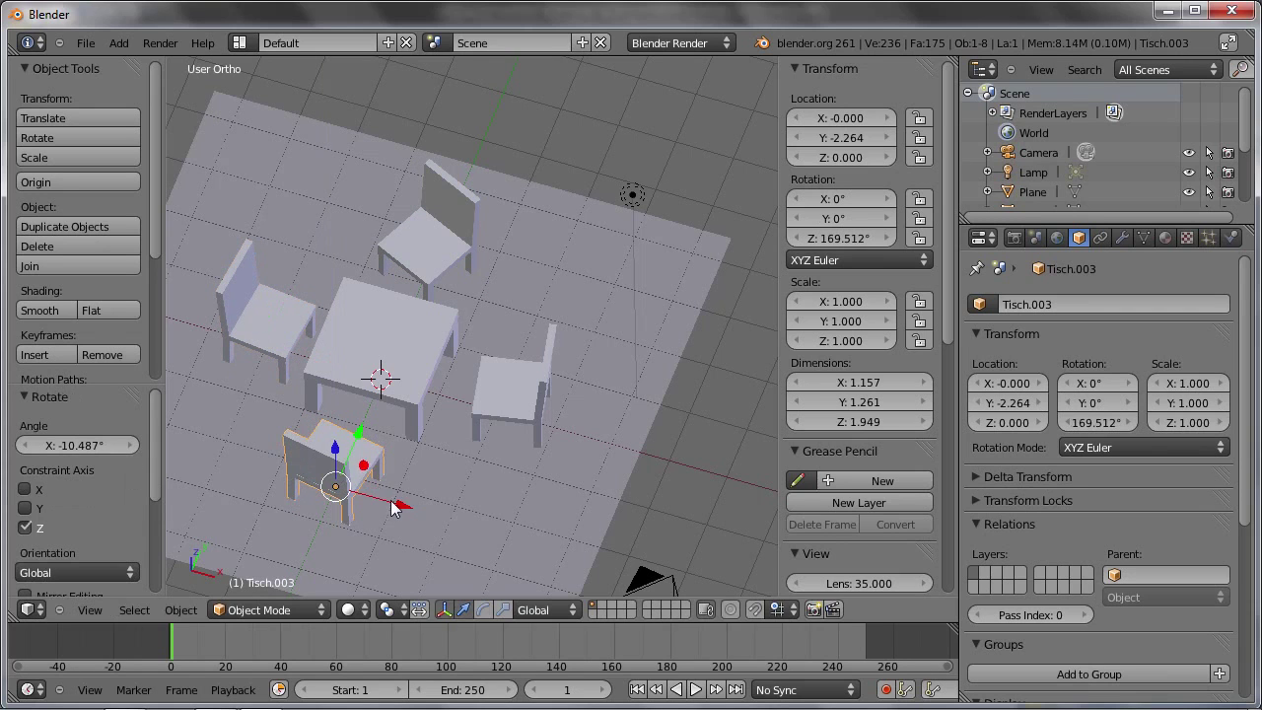
key("g")
key("y")
left_click(360, 419)
Turn the front chair to 188.382° on Z and shift it along X to 0.220
key("r")
key("z")
left_click(465, 457)
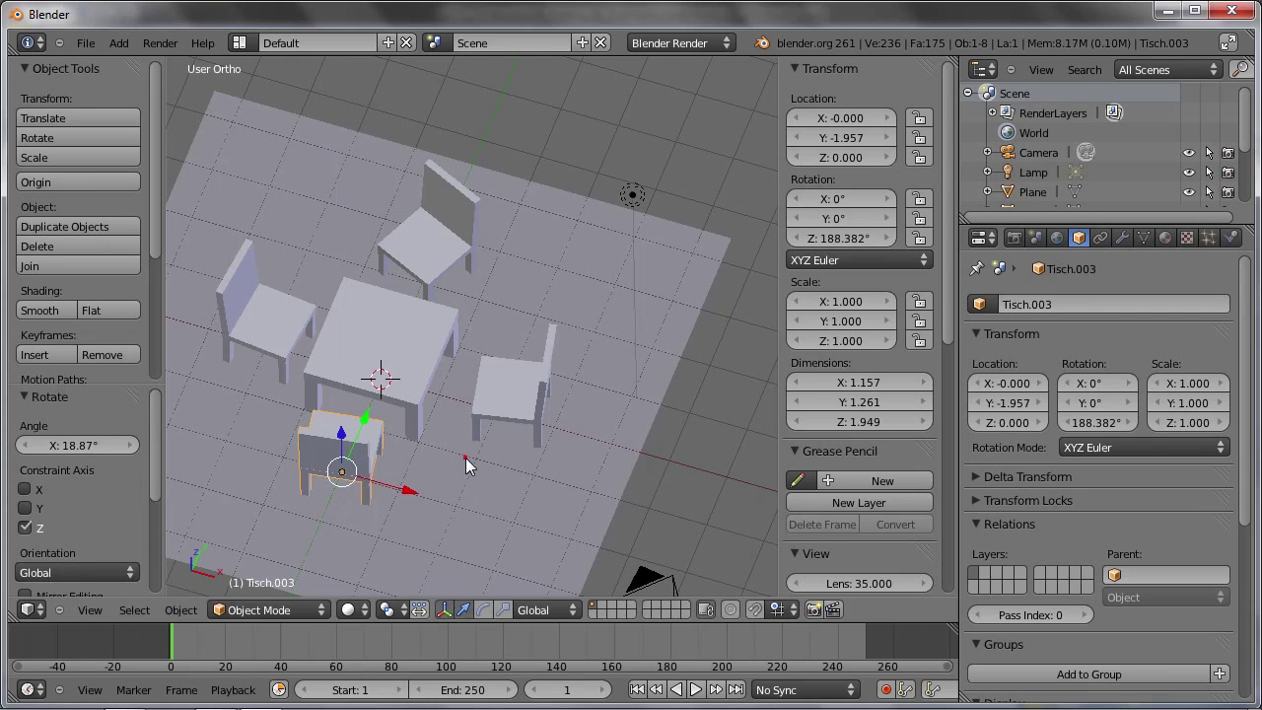
key("g")
key("x")
left_click(419, 492)
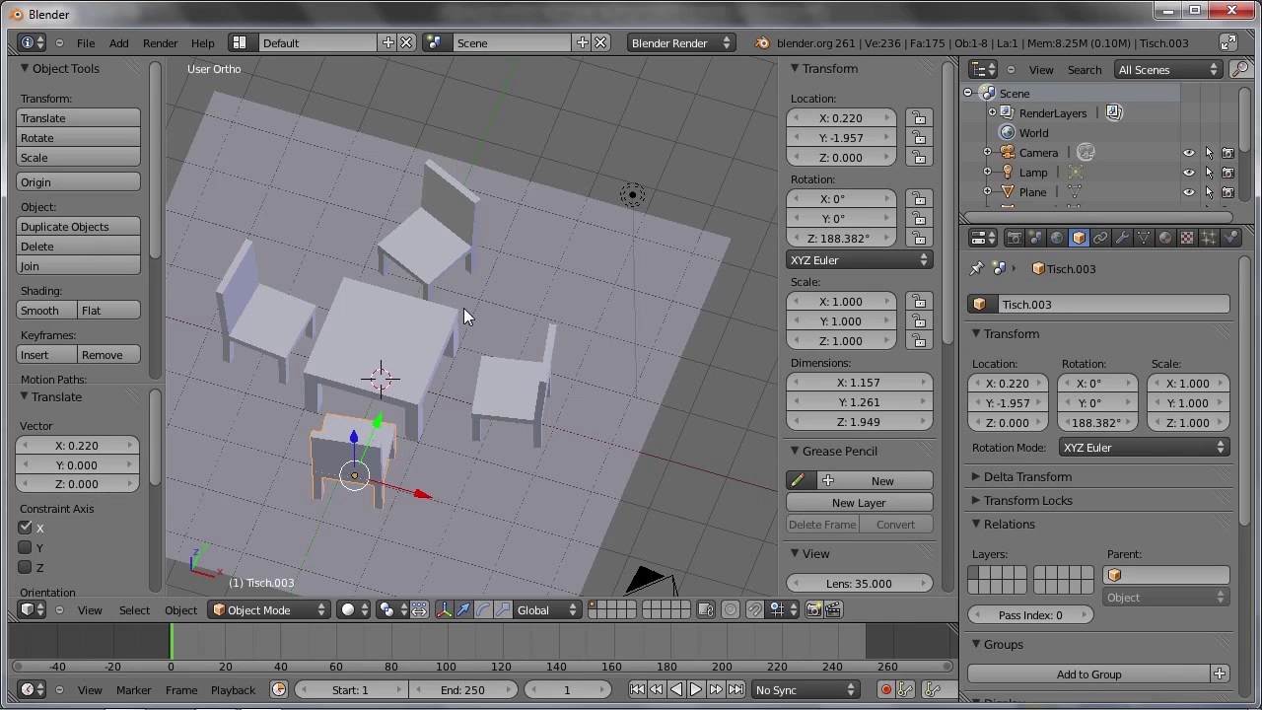
mouse_move(423, 297)
middle_mouse_down()
mouse_move(431, 264)
mouse_move(415, 222)
mouse_move(479, 253)
middle_mouse_up()
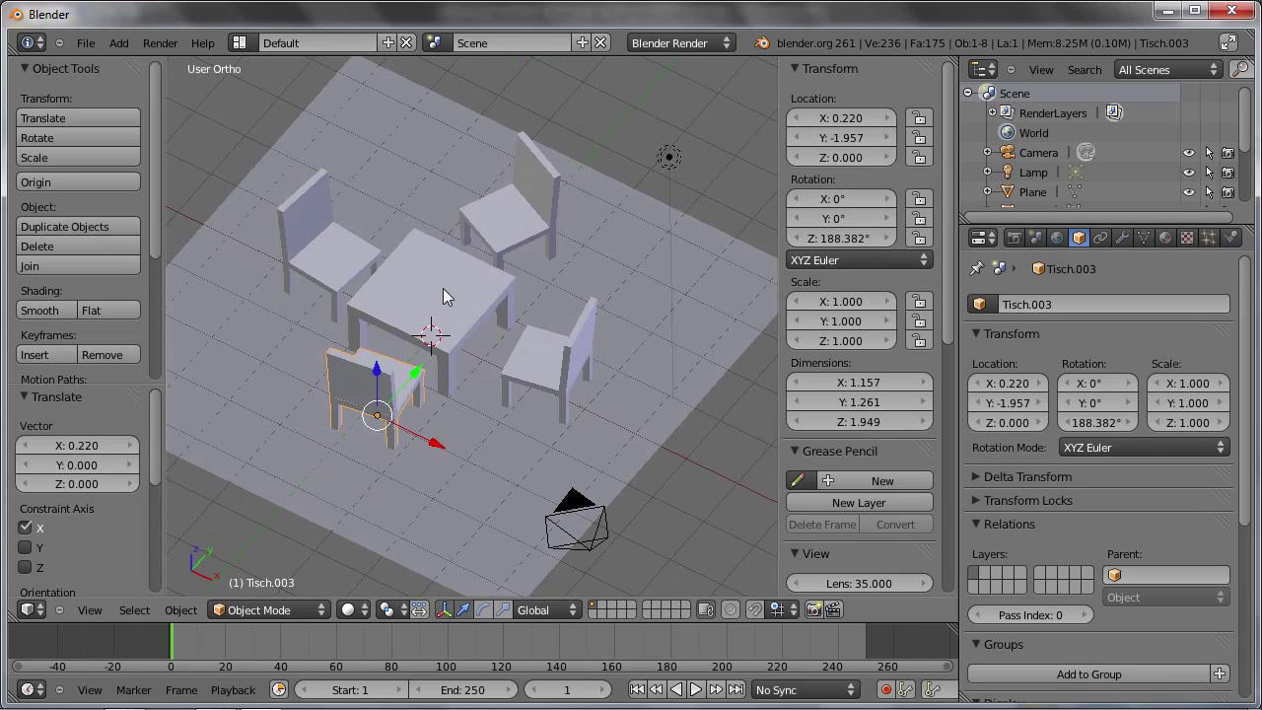
Add a cube and move it along Y and X, away from the table set
key("shift+a")
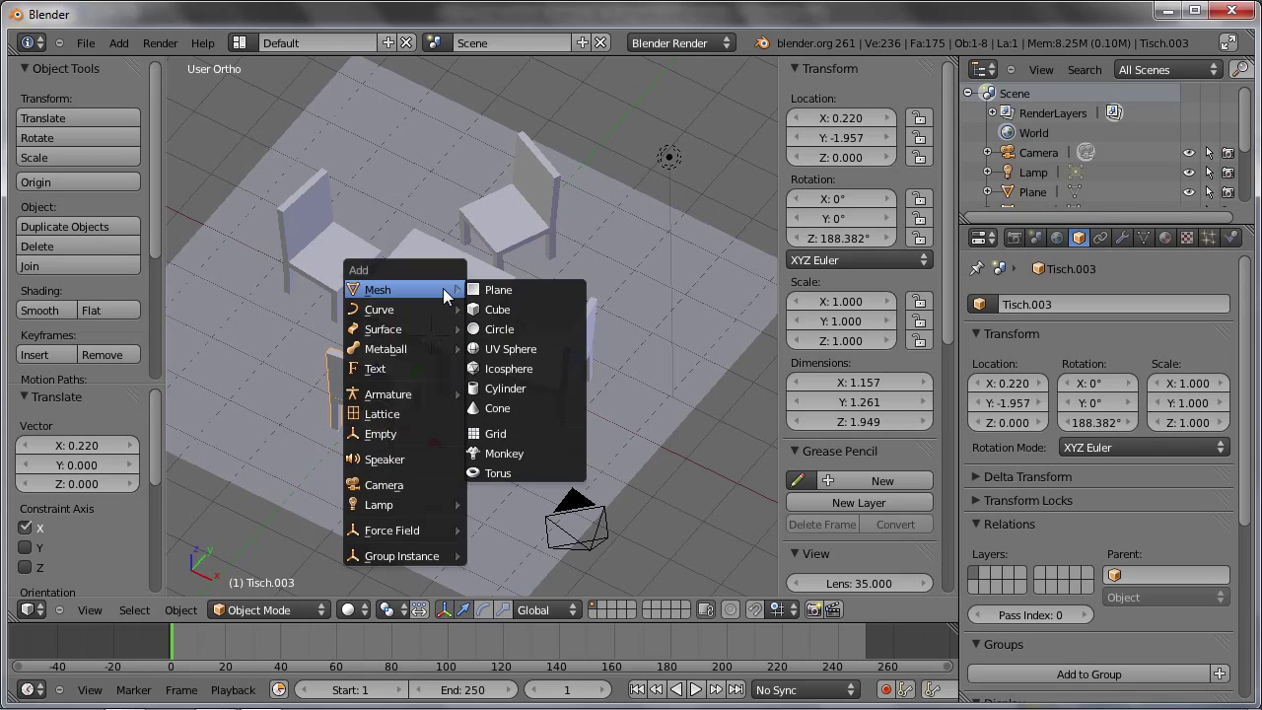
left_click(523, 303)
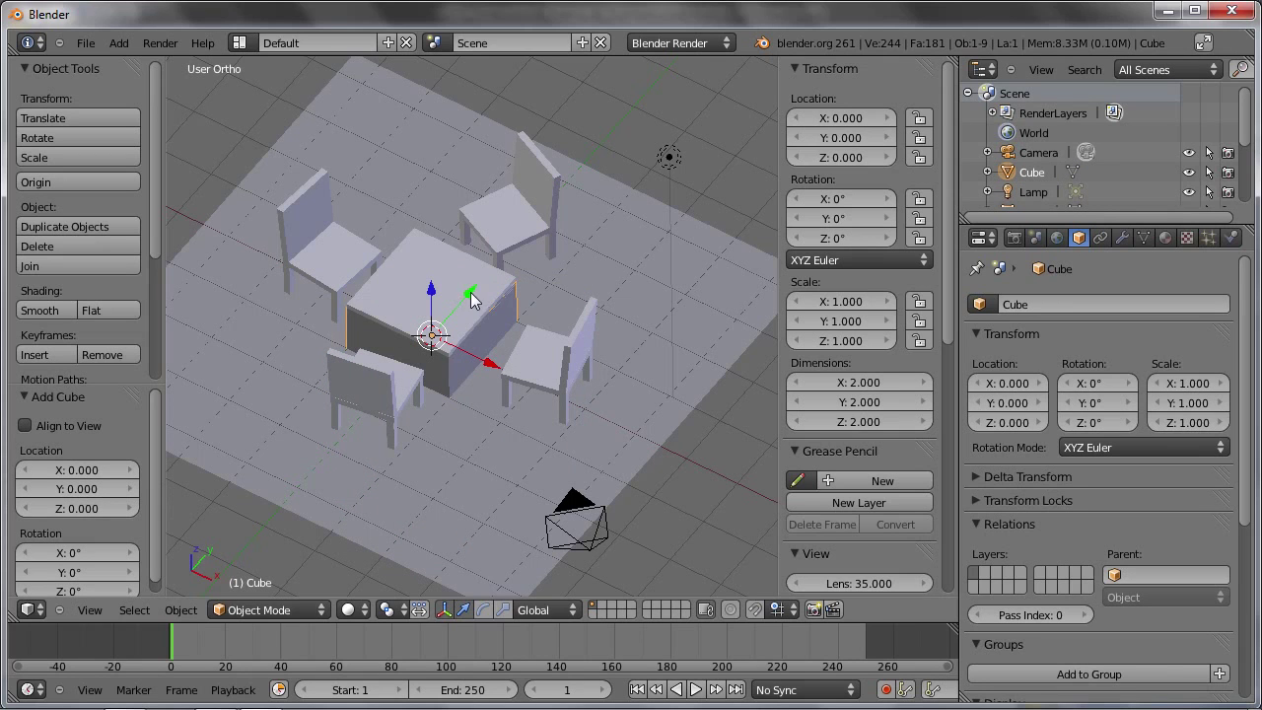
left_click_drag(472, 295, 606, 141)
key("KP_Decimal")
mouse_move(567, 284)
middle_mouse_down()
mouse_move(562, 247)
mouse_move(558, 320)
middle_mouse_up()
left_click_drag(557, 321, 360, 193)
mouse_move(360, 192)
middle_mouse_down()
mouse_move(506, 360)
mouse_move(423, 345)
mouse_move(487, 333)
mouse_move(516, 361)
mouse_move(419, 396)
middle_mouse_up()
scroll(416, 380, "down", 2)
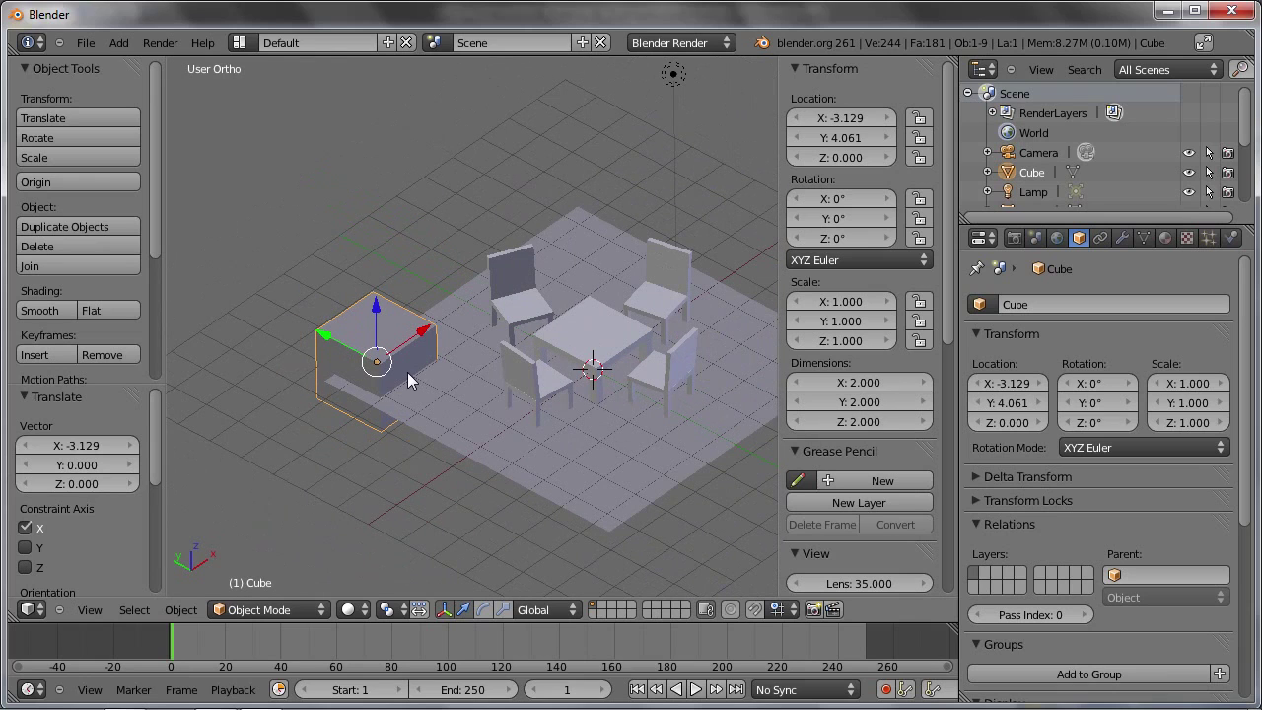
middle_click_drag(421, 373, 347, 384, "shift")
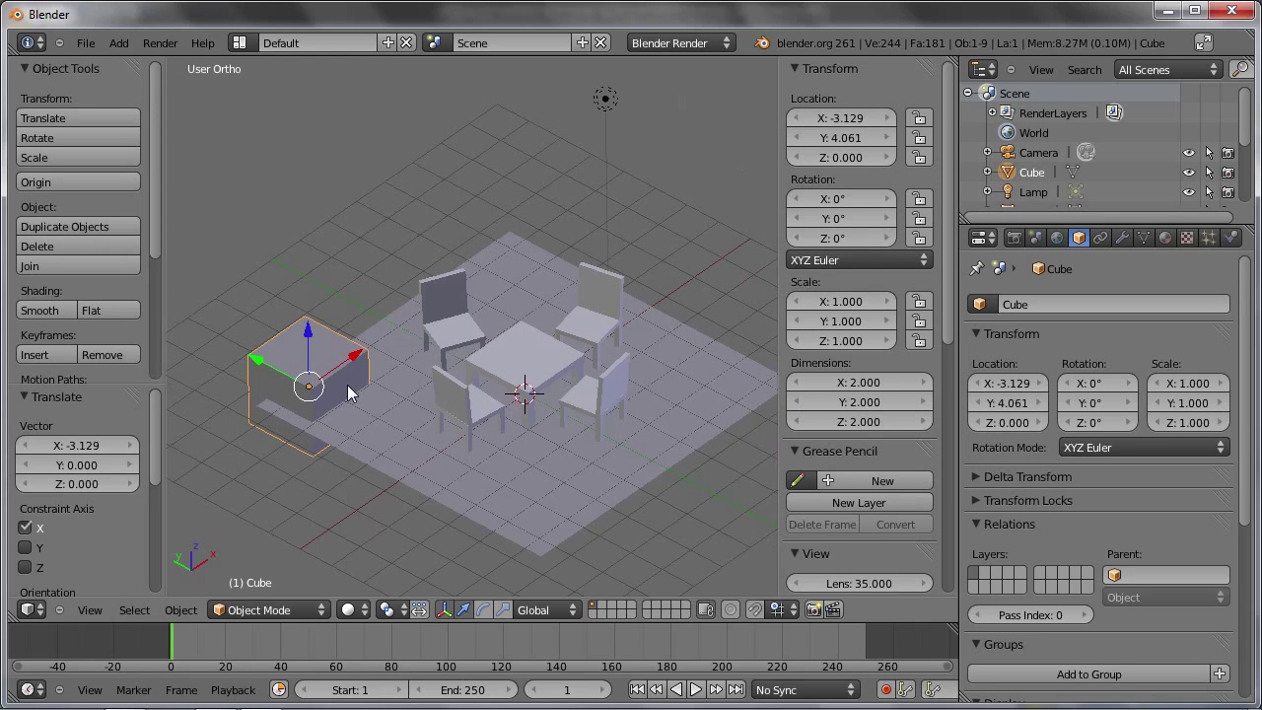
Hide every object except the new cube
key("shift+h")
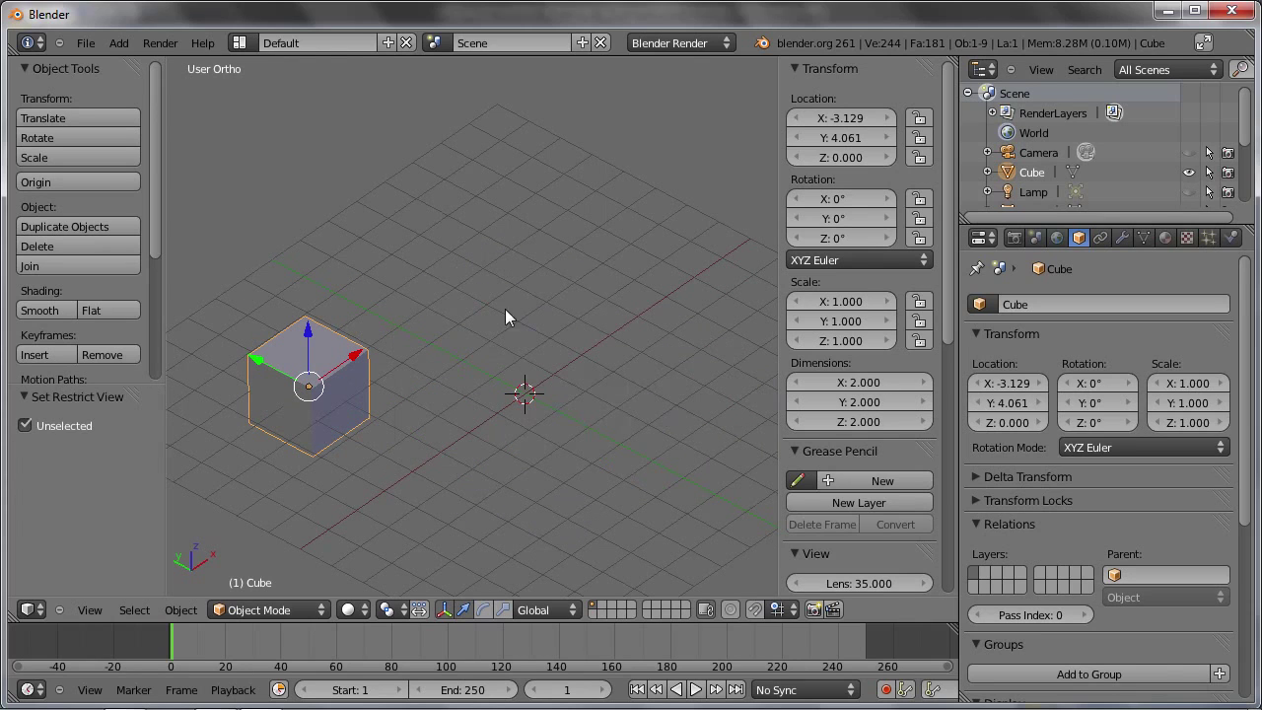
left_click_drag(1068, 221, 1069, 424)
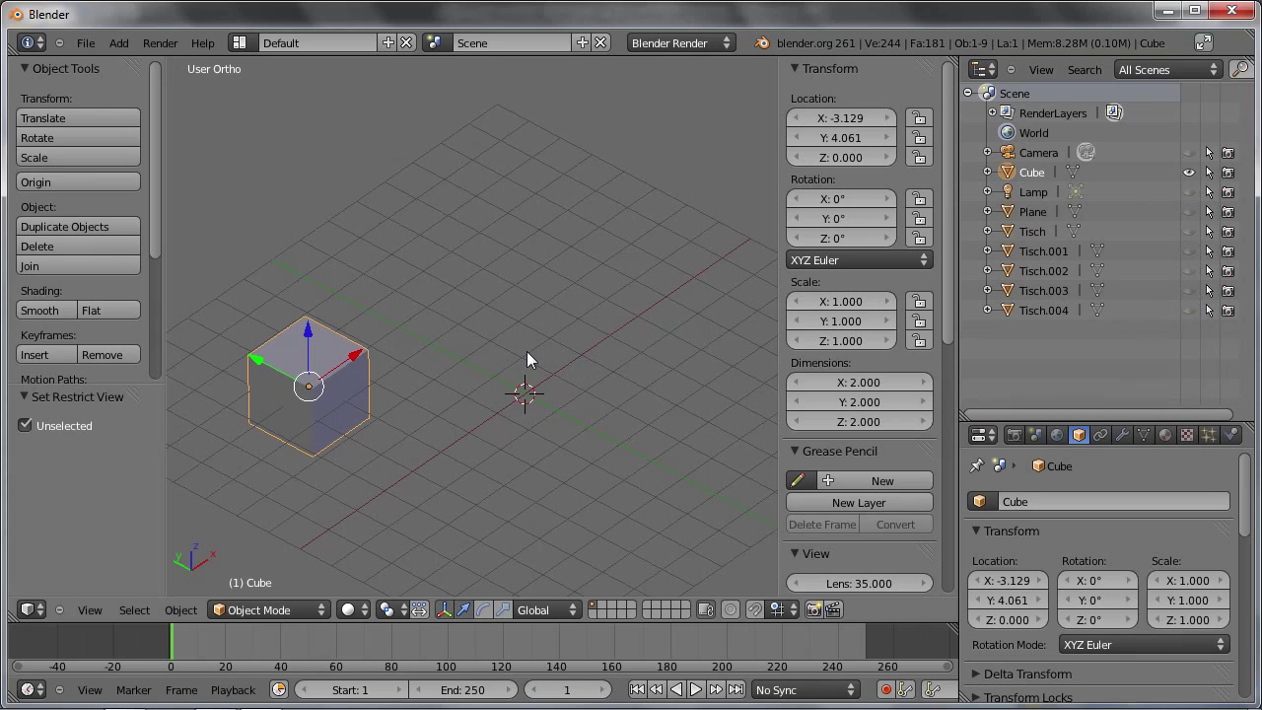
mouse_move(416, 359)
middle_mouse_down()
mouse_move(418, 317)
mouse_move(555, 372)
mouse_move(442, 381)
mouse_move(500, 352)
middle_mouse_up()
scroll(442, 382, "up", 2)
Raise the cube's mesh 1 unit on Z so it rests on the floor
key("Tab")
key("Tab")
key("Tab")
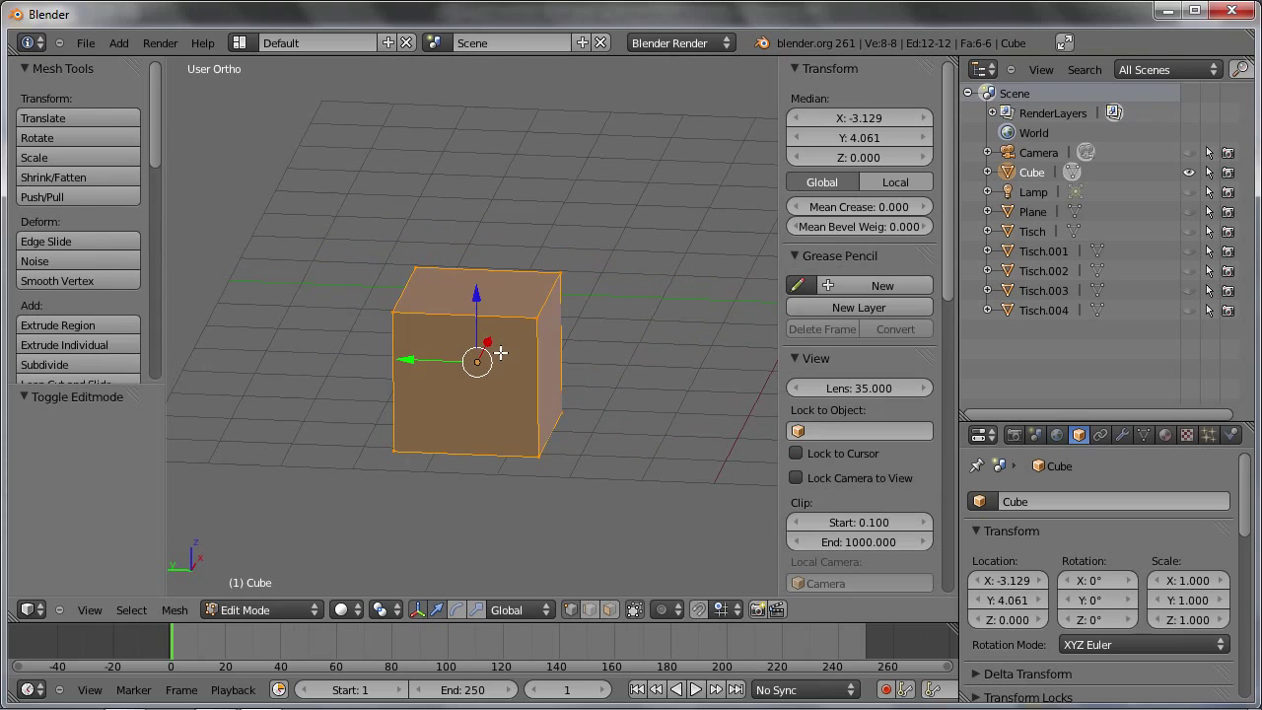
key("g")
key("z")
key("1")
key("Return")
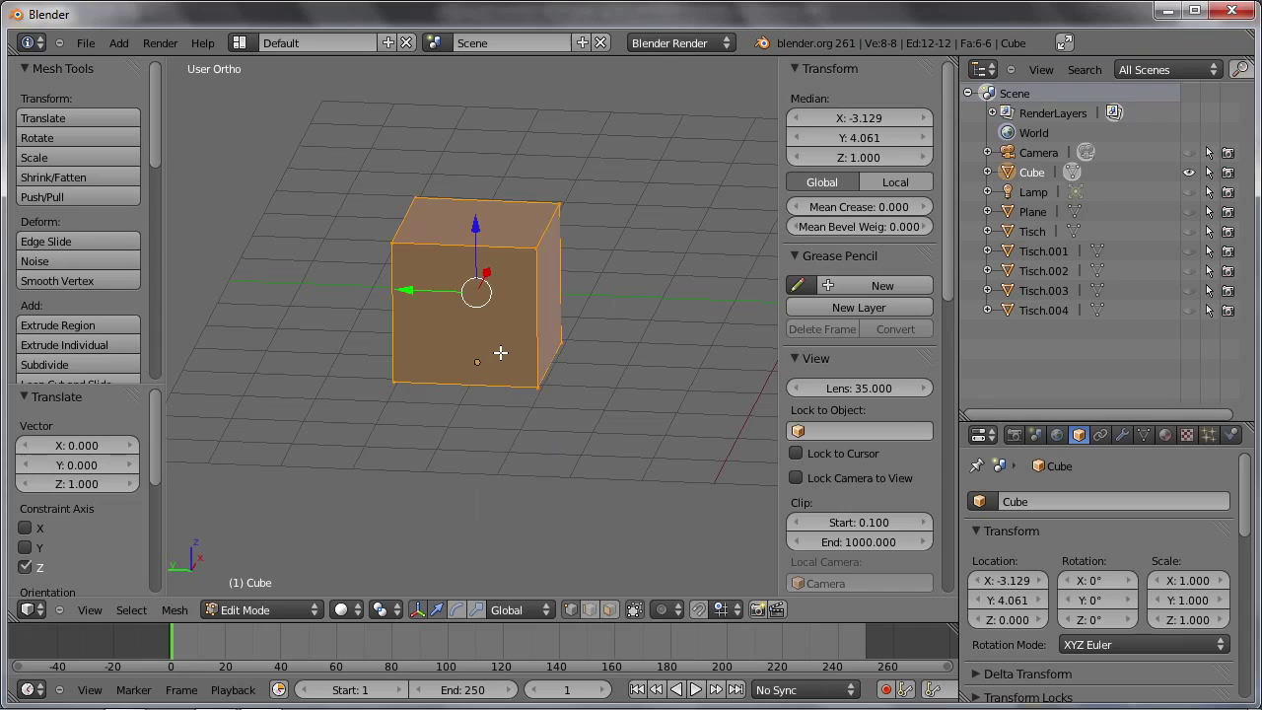
key("Tab")
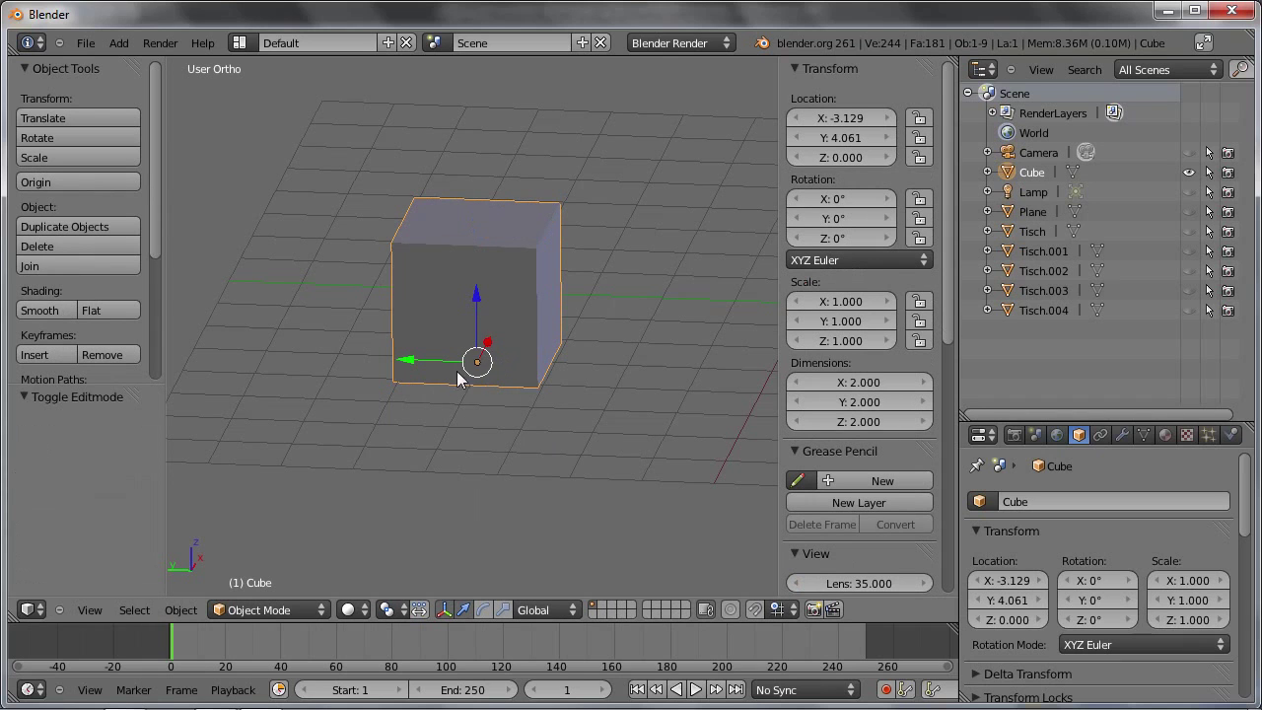
mouse_move(508, 371)
middle_mouse_down()
mouse_move(510, 321)
mouse_move(402, 374)
middle_mouse_up()
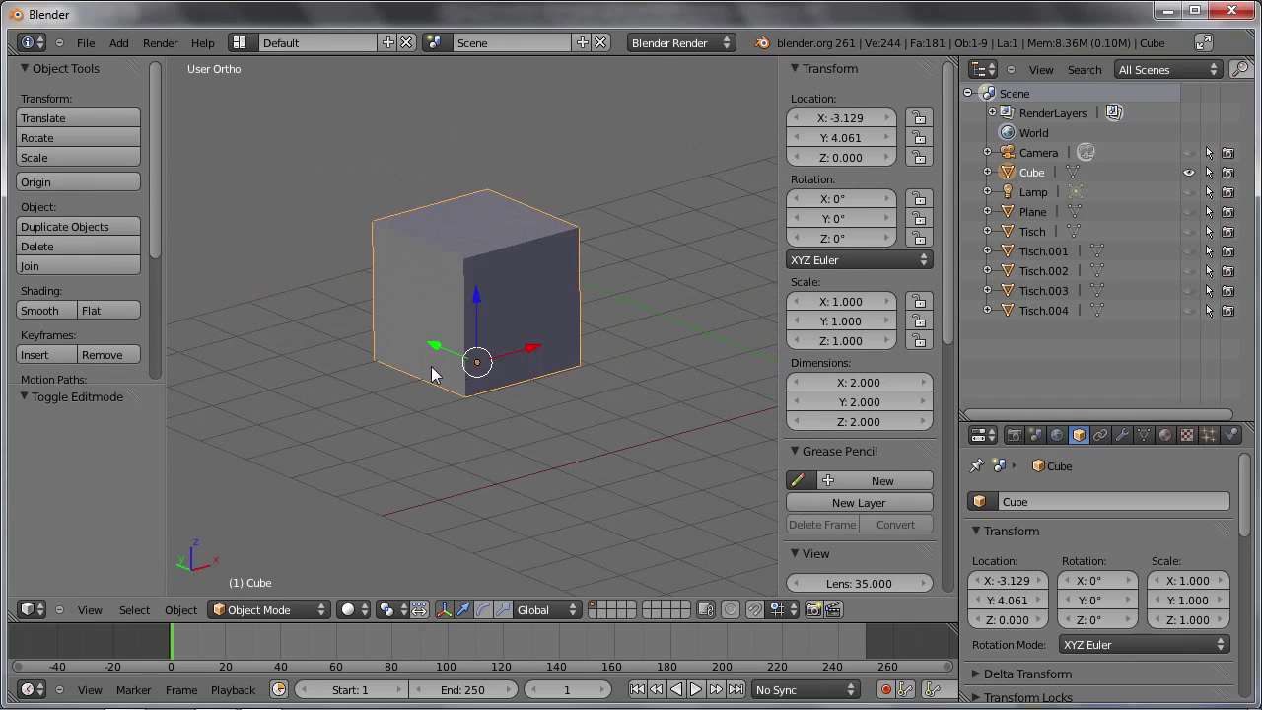
In Edit Mode, scale the cube 0.5 along Y and 2 along X
key("Tab")
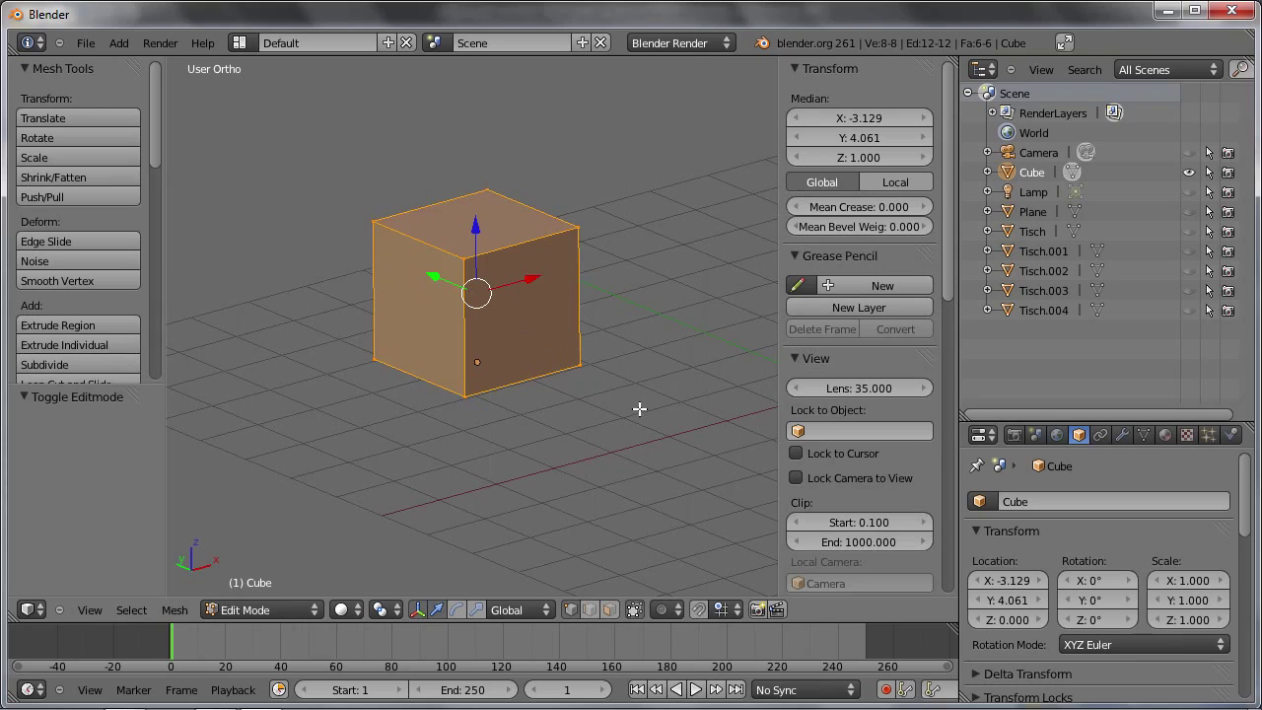
type("sy0.5")
key("Return")
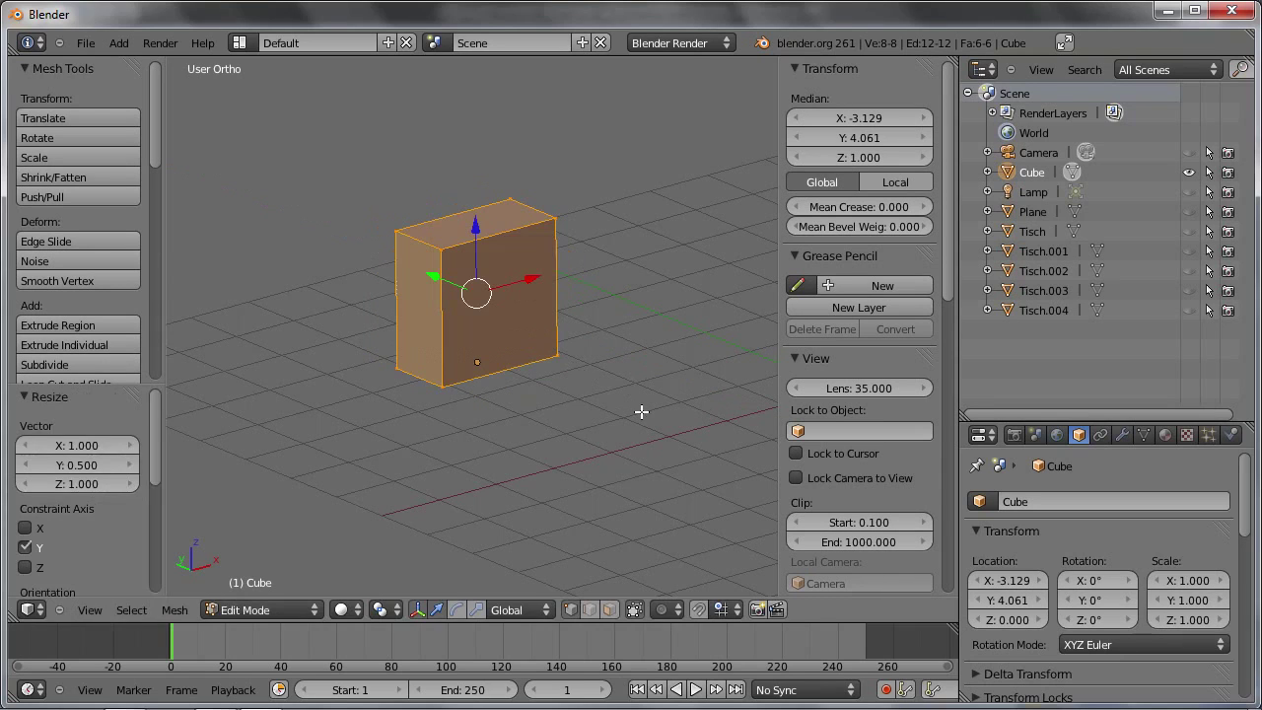
type("sx")
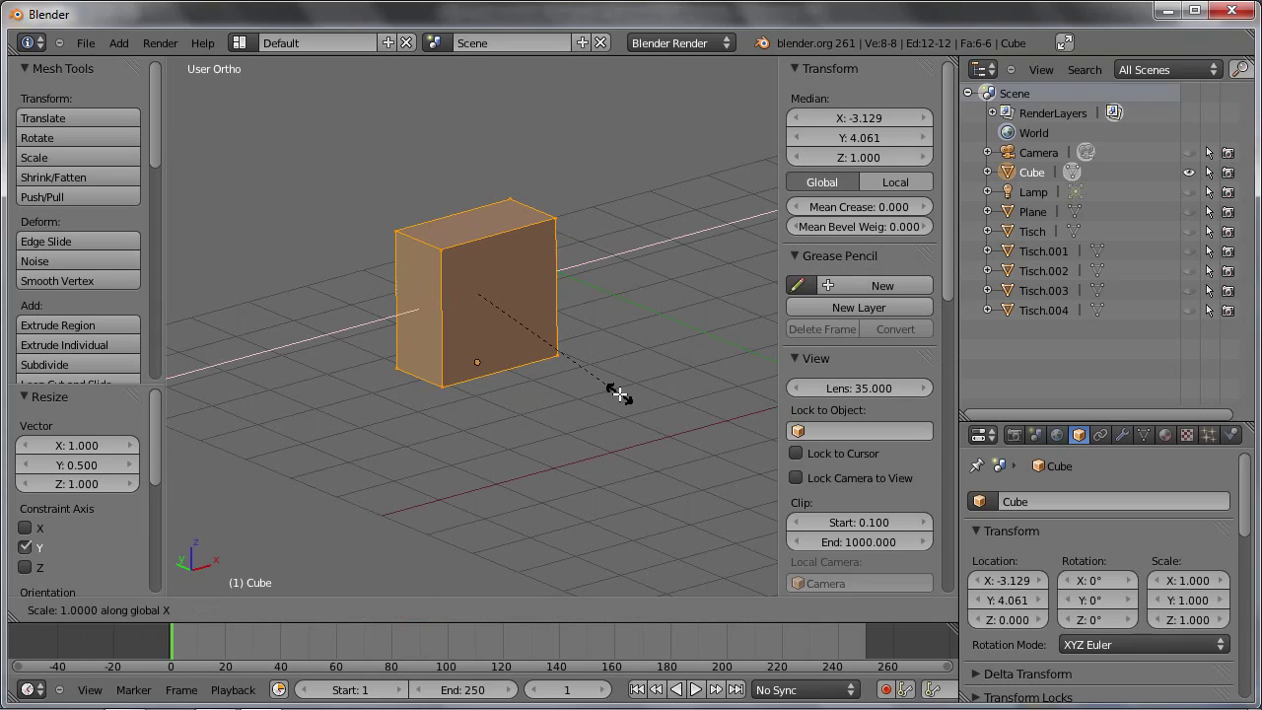
type("2")
key("Return")
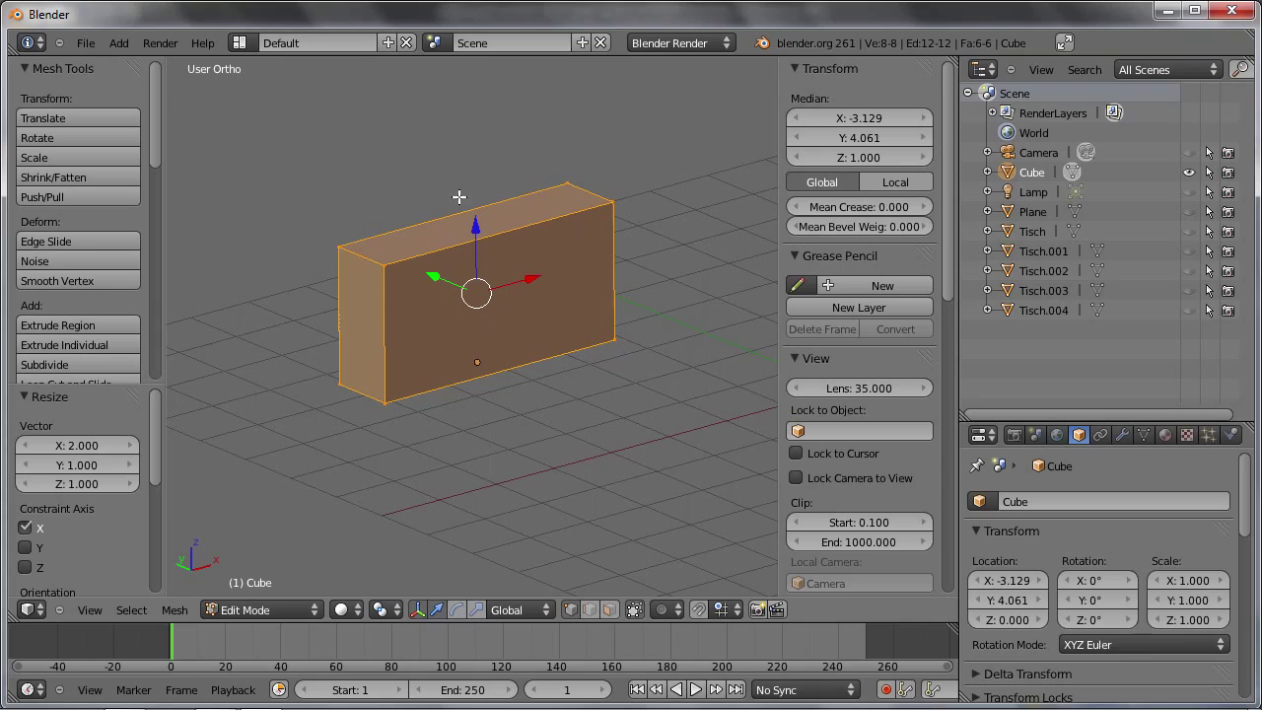
Lower the top face to flatten it into a thin board, then duplicate the whole board
left_click(608, 610)
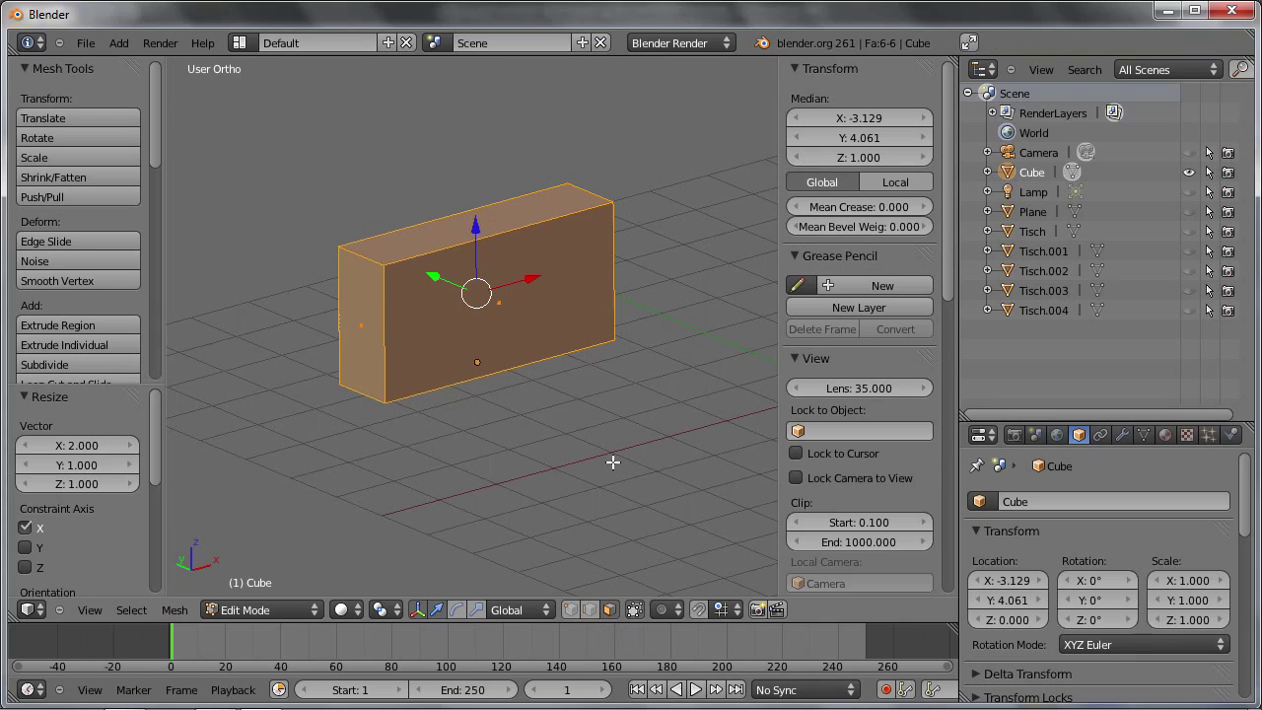
right_click(471, 237)
left_click_drag(477, 222, 480, 285)
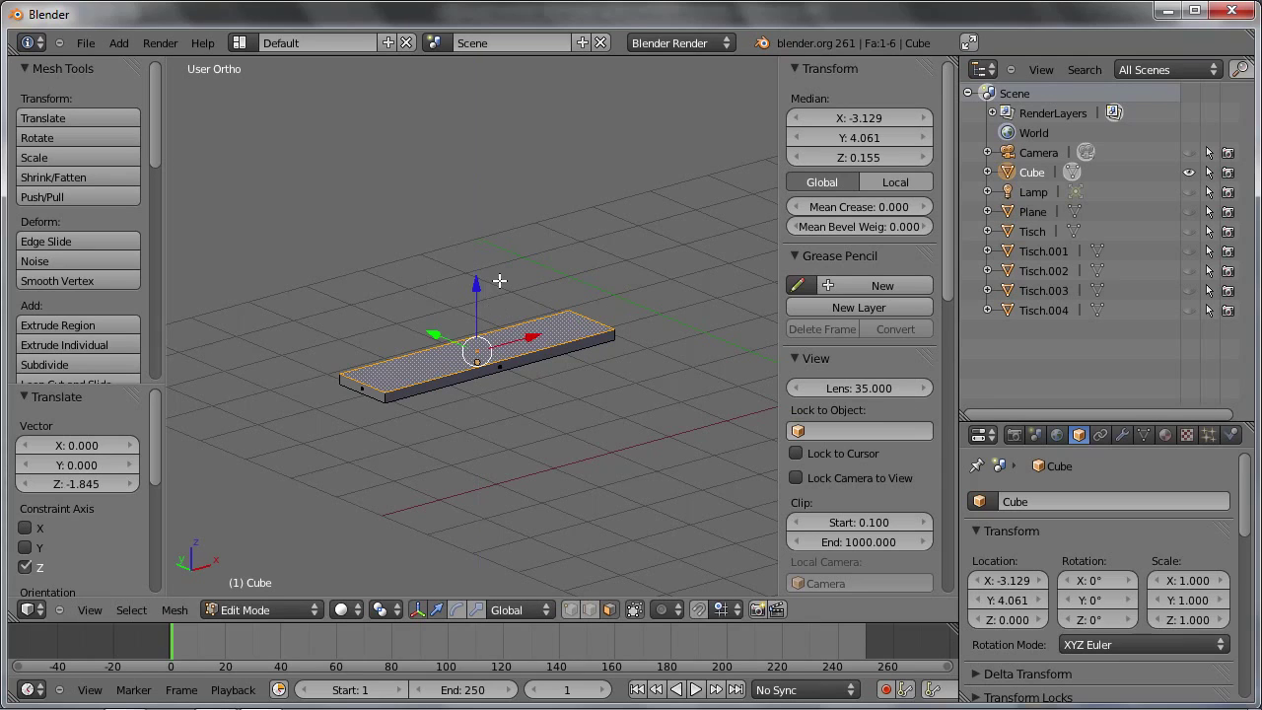
key("ctrl+l")
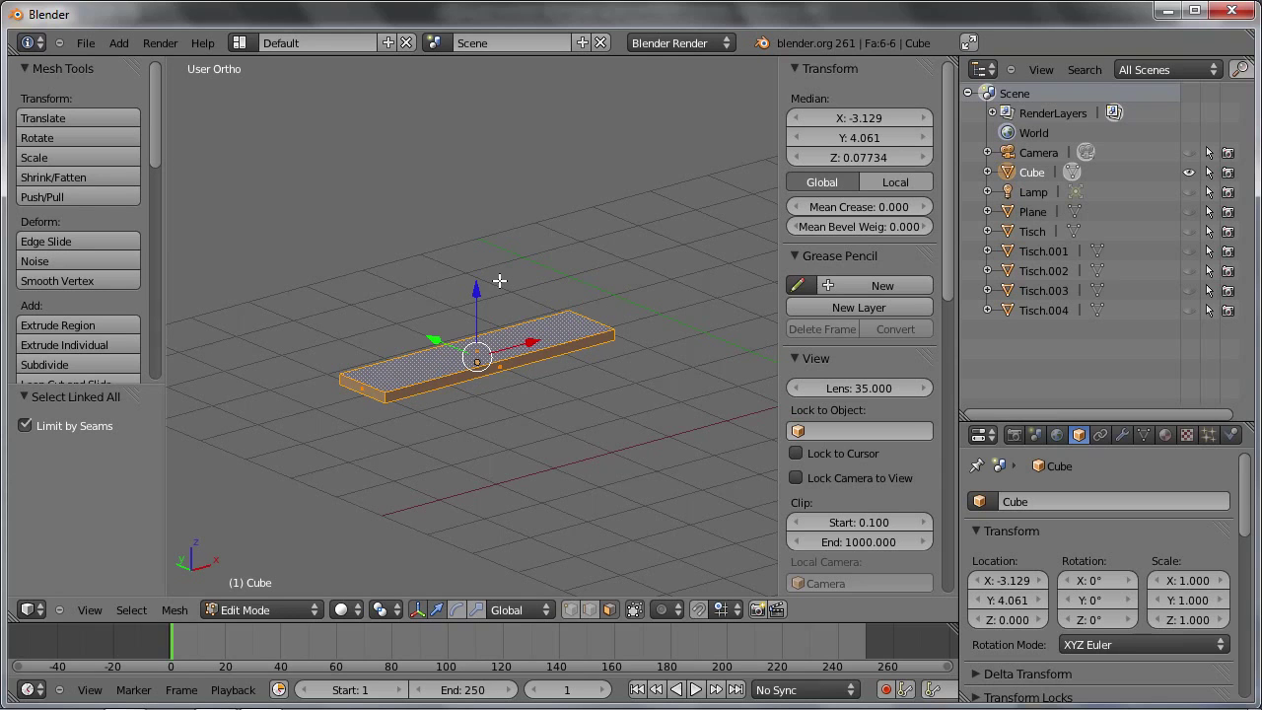
key("shift+d")
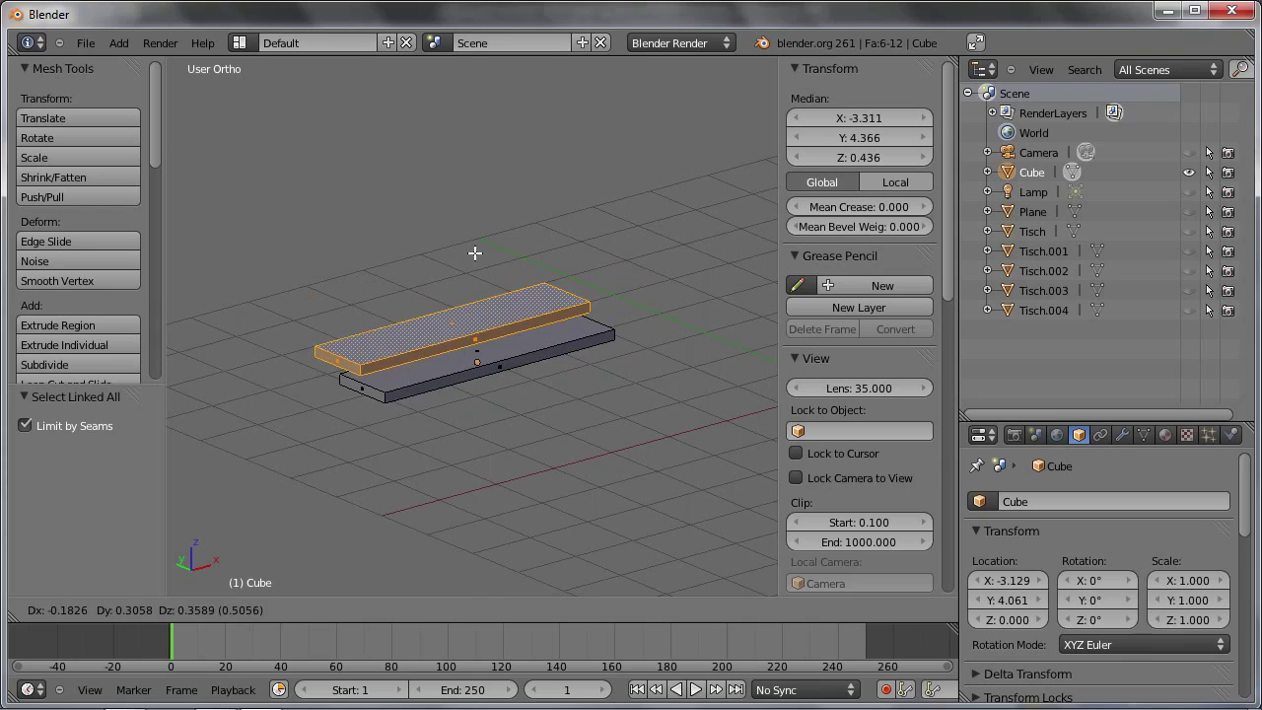
Place the board copy 2 units above the first, then raise it a little higher
key("z")
key("2")
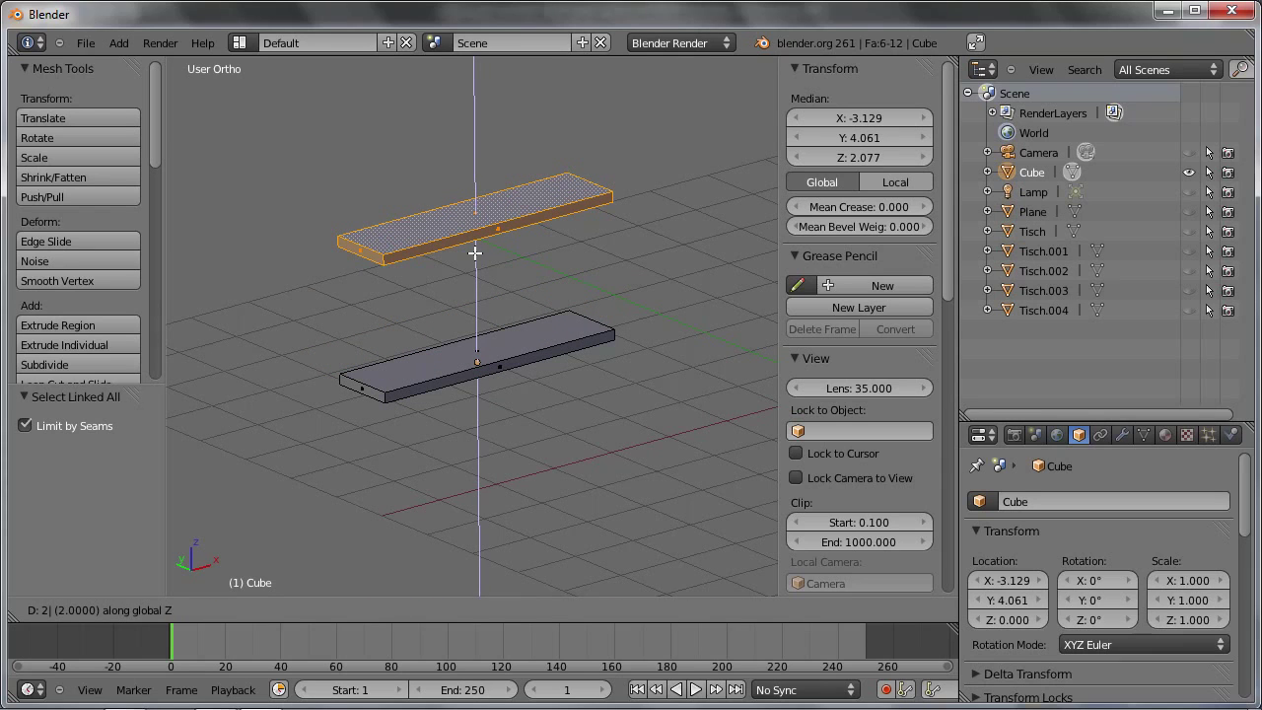
key("Return")
mouse_move(504, 263)
middle_mouse_down()
mouse_move(509, 239)
mouse_move(485, 256)
mouse_move(583, 273)
mouse_move(631, 217)
mouse_move(469, 213)
middle_mouse_up()
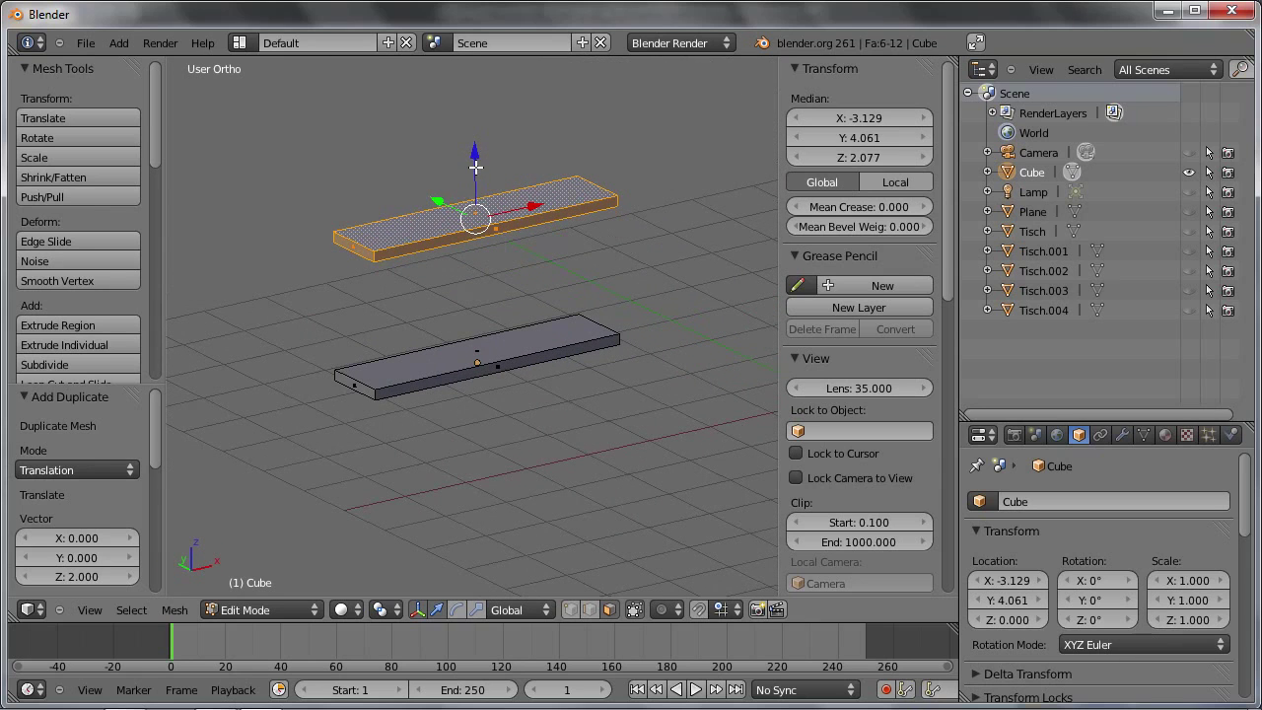
left_click_drag(475, 167, 473, 106)
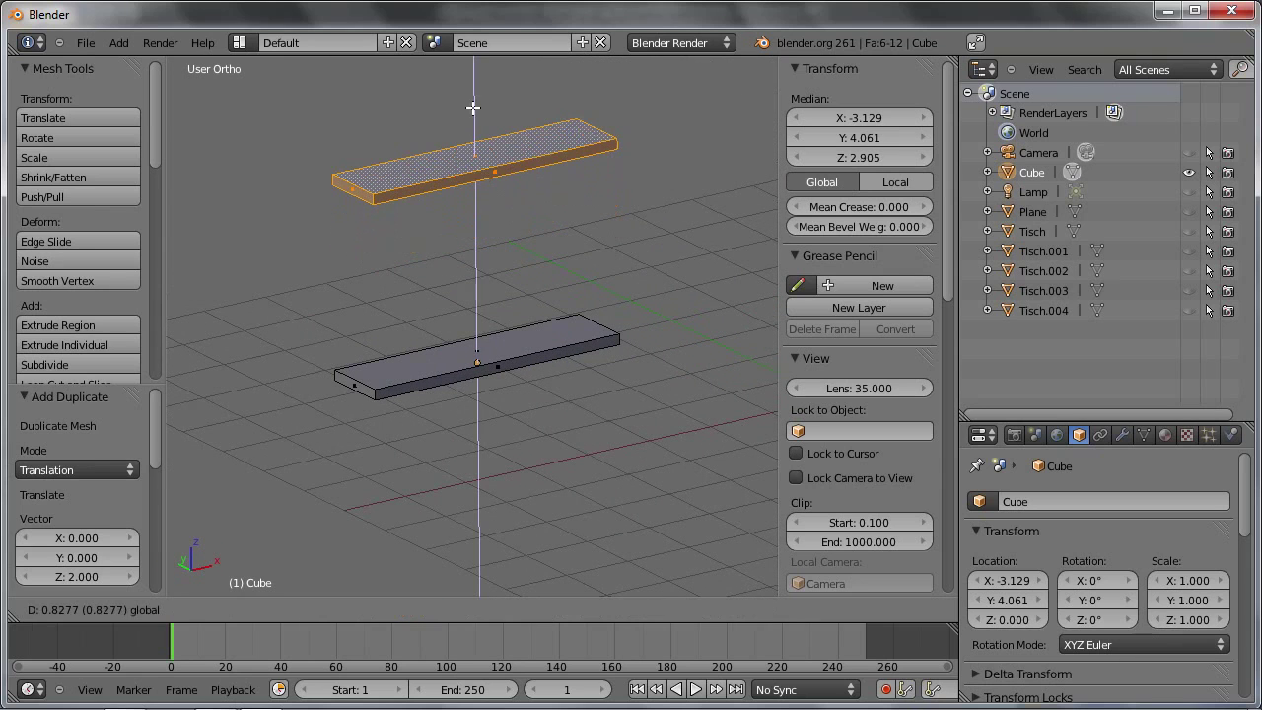
left_click(474, 107)
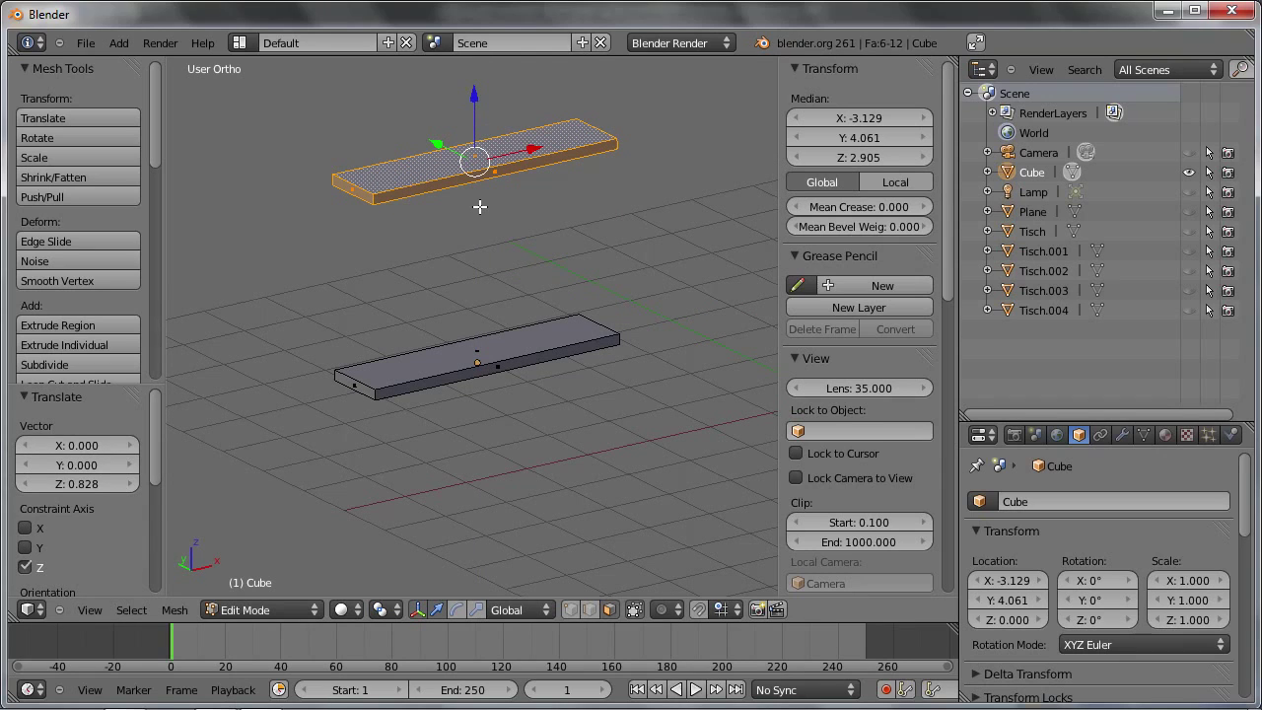
Copy the top board, rotate it 90° around Y, and lower it between the shelves
key("g")
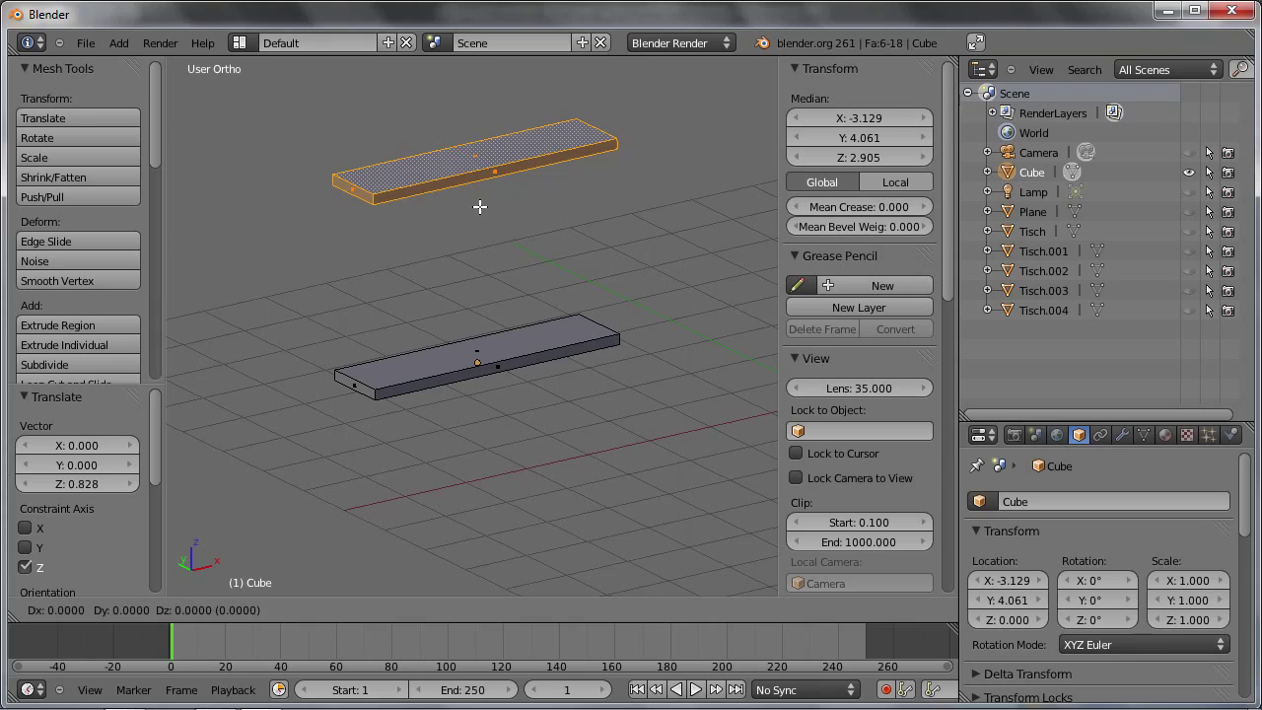
key("r")
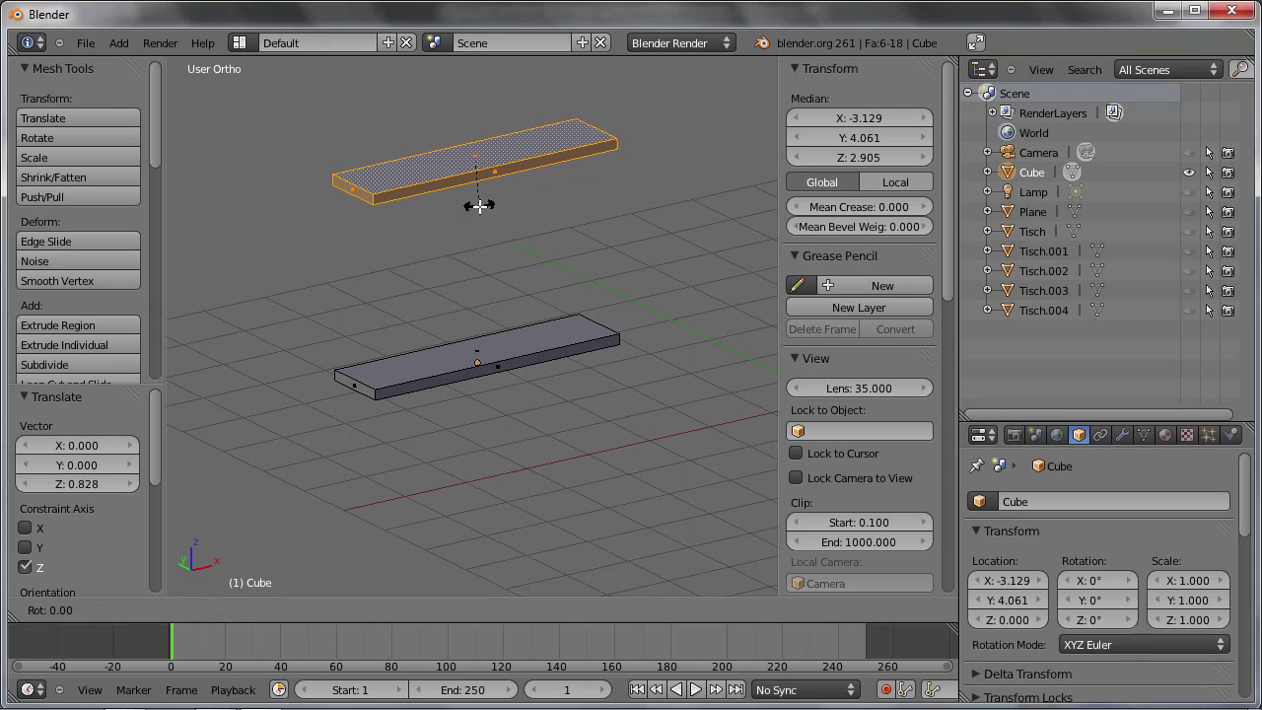
key("x")
key("y")
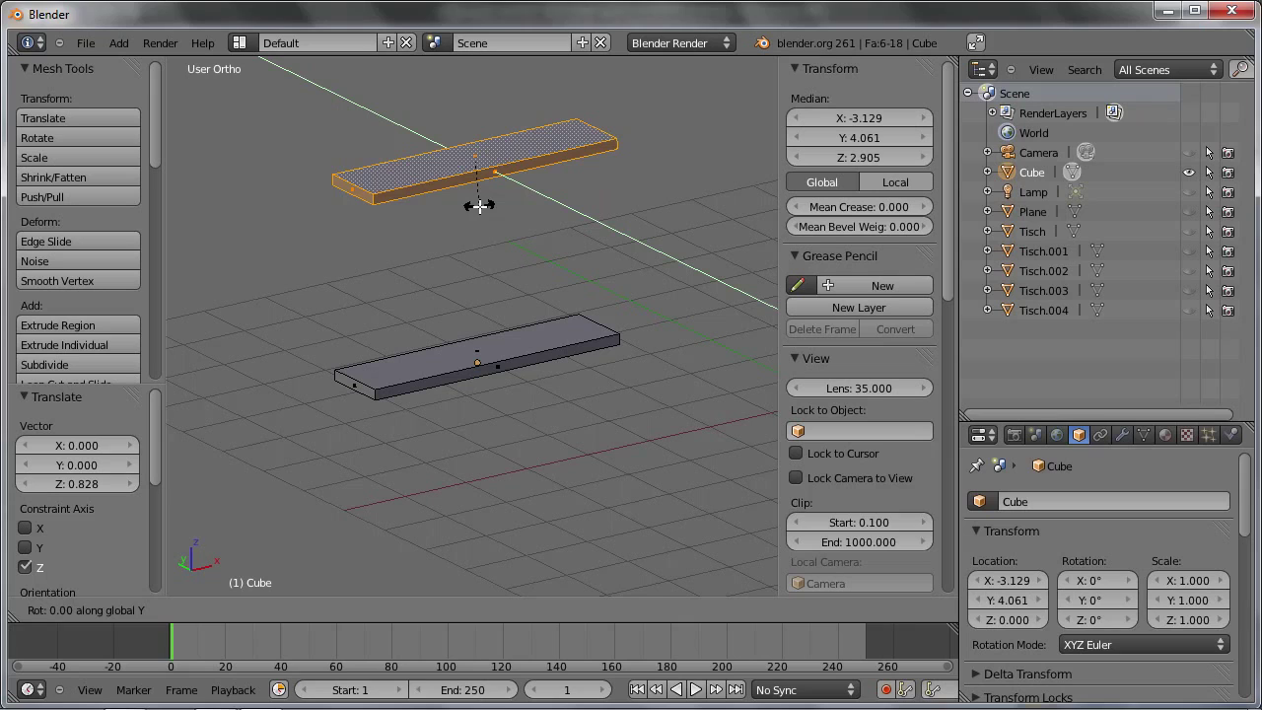
type("90")
key("Return")
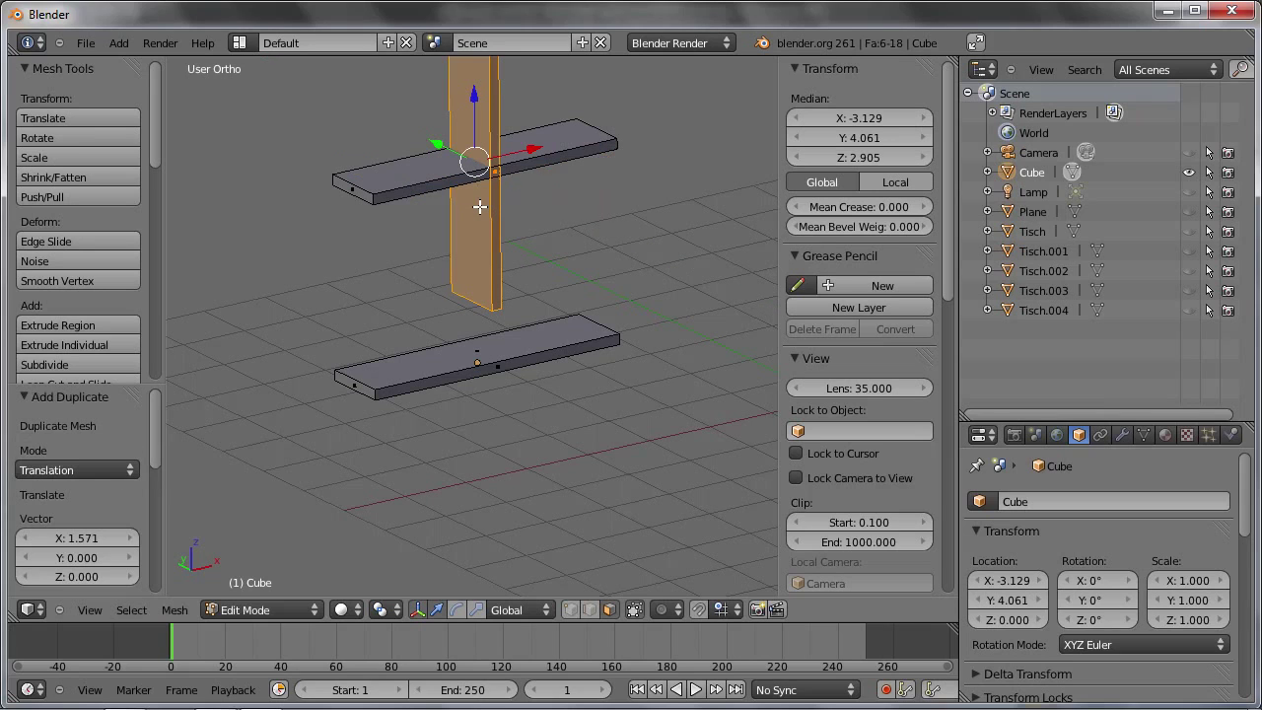
key("g")
key("z")
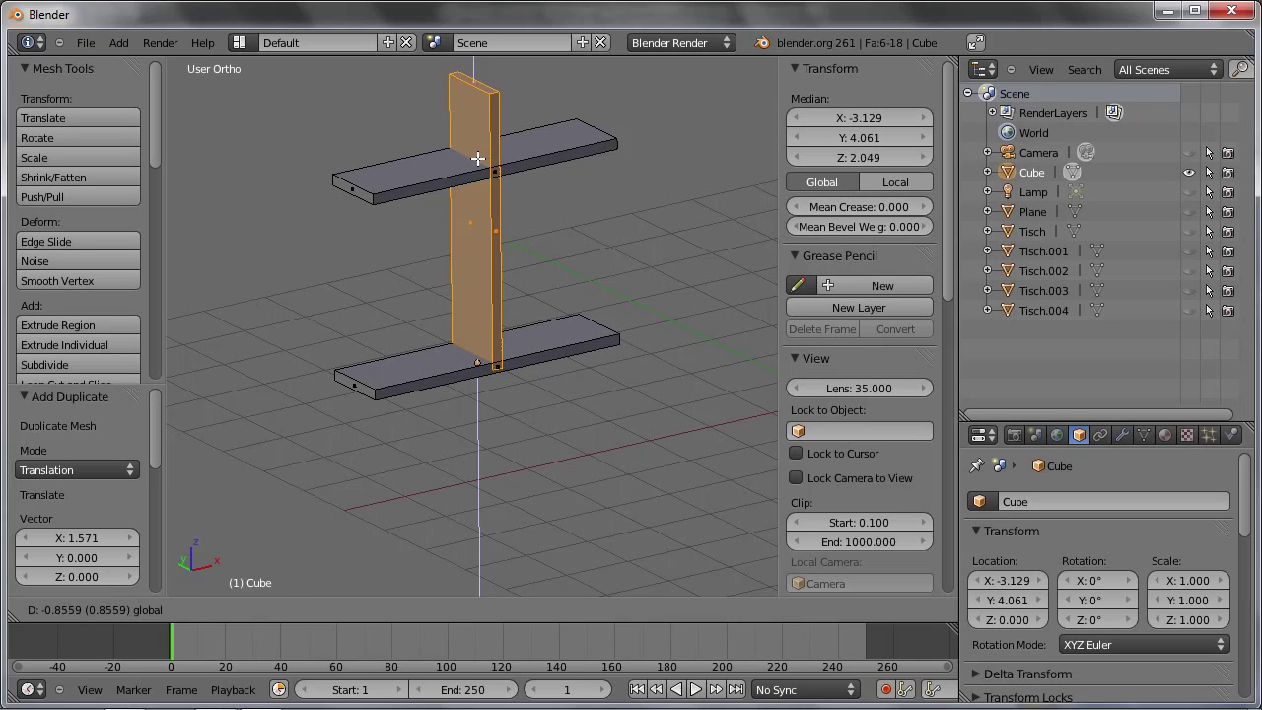
left_click(479, 194)
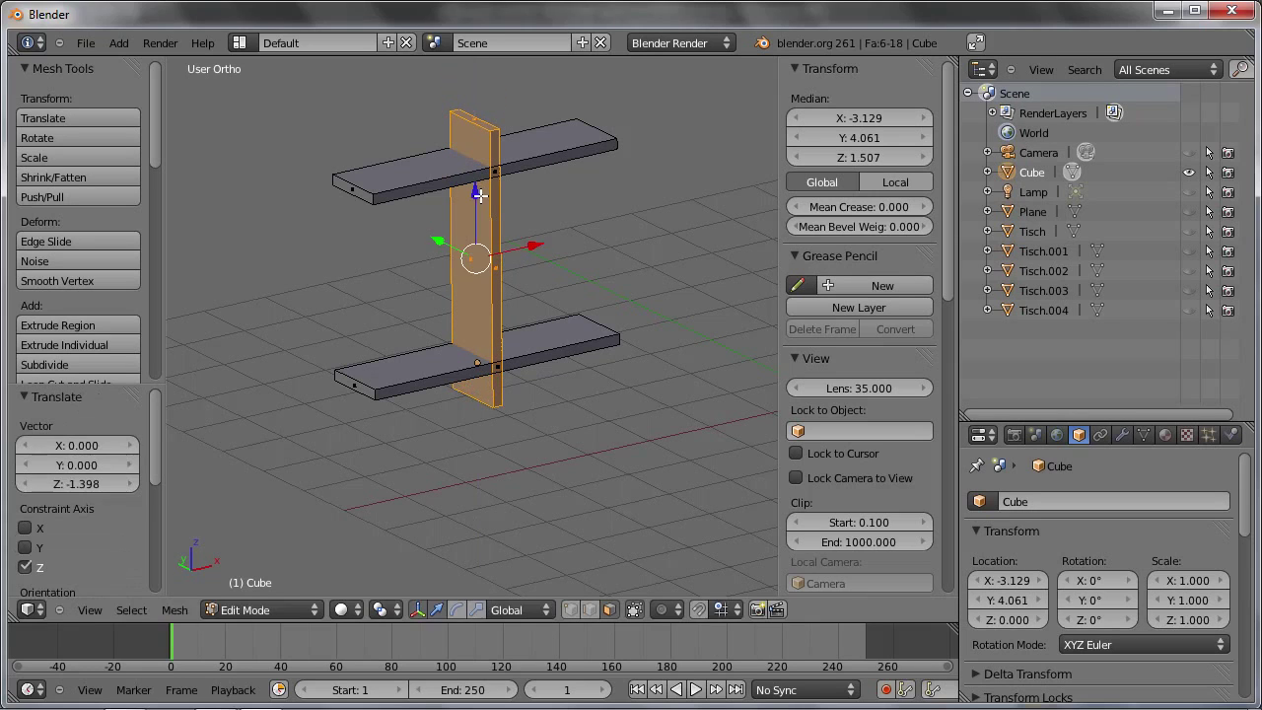
Scale the upright board shorter on Z and adjust its width along X
key("s")
key("z")
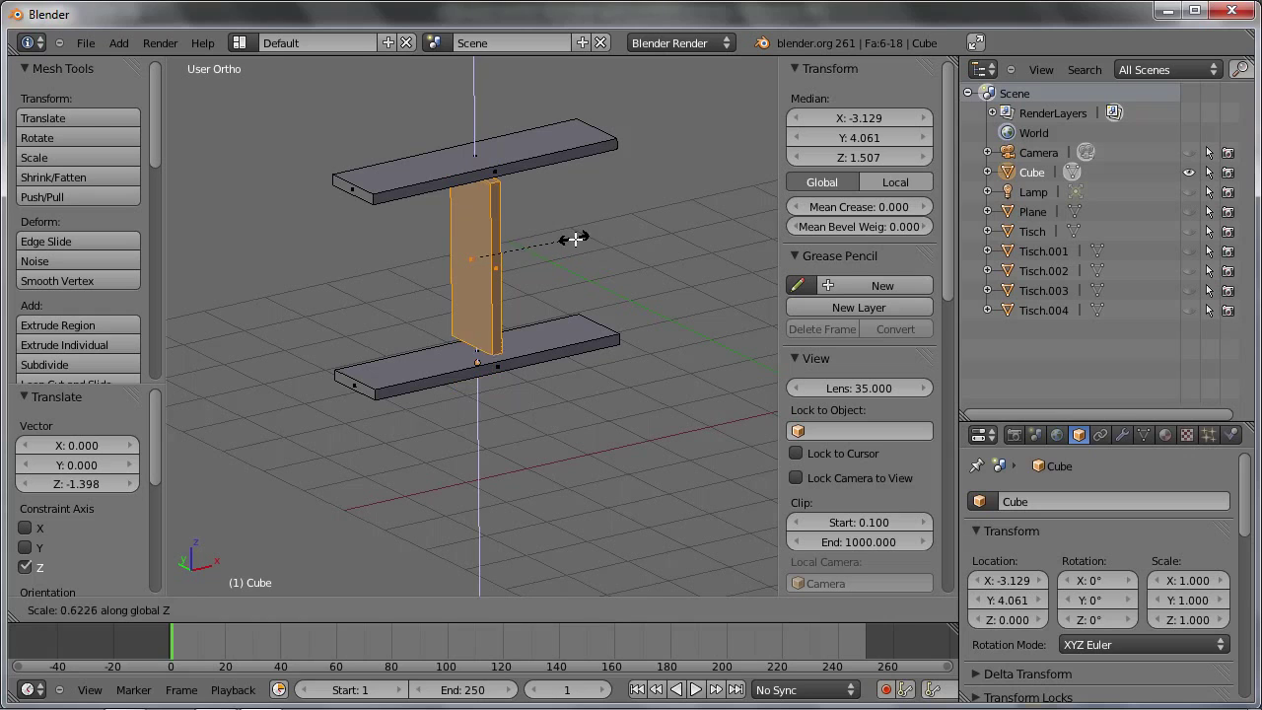
left_click(582, 244)
key("s")
key("x")
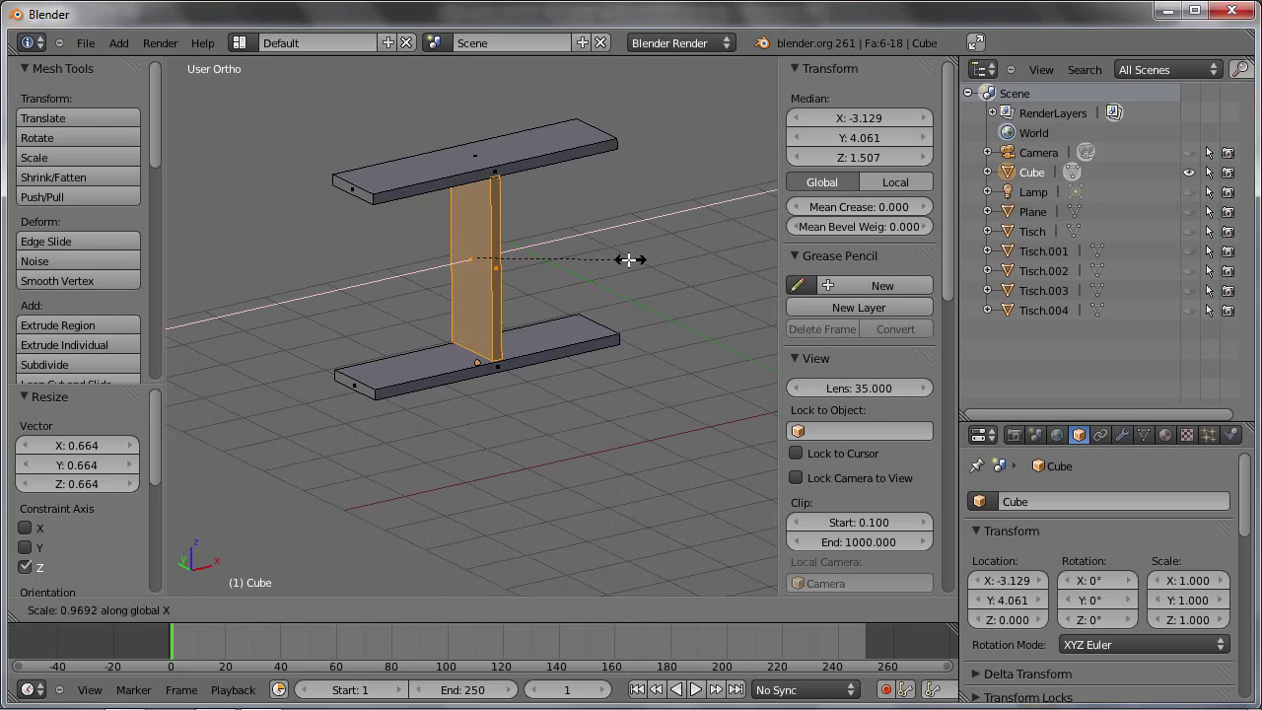
left_click(551, 257)
middle_click_drag(544, 257, 502, 259)
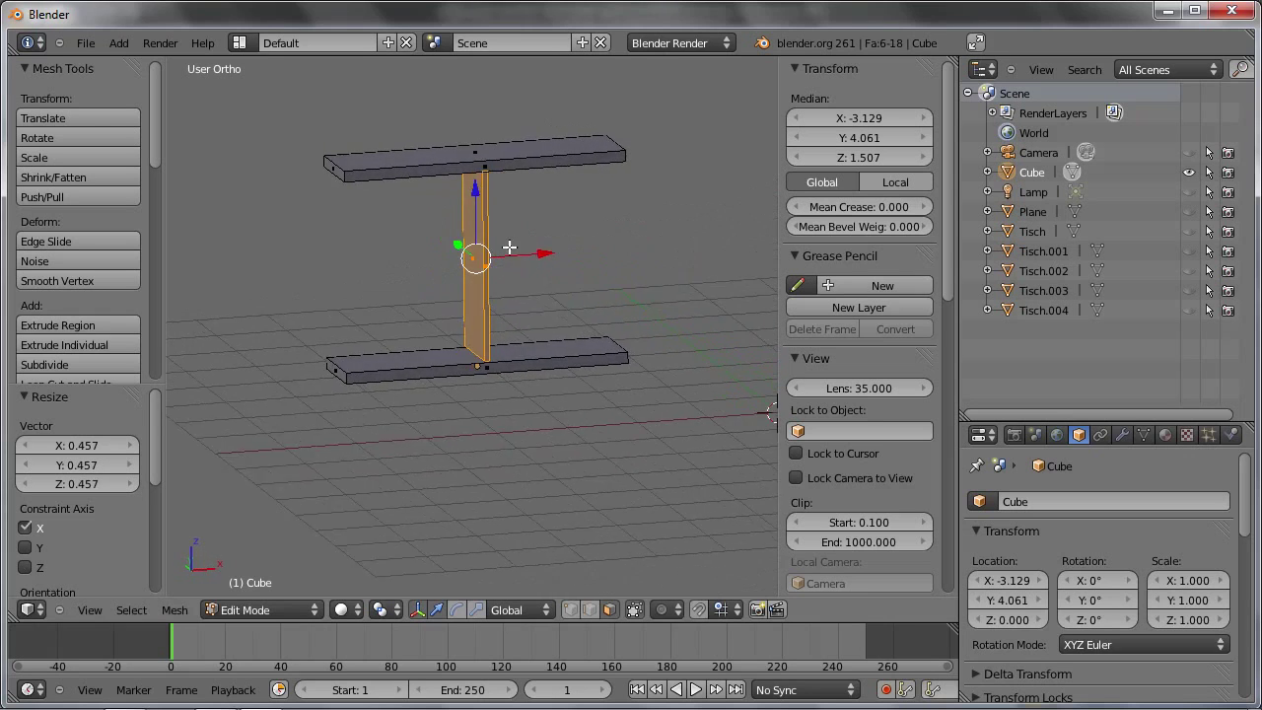
key("s")
key("x")
left_click(552, 267)
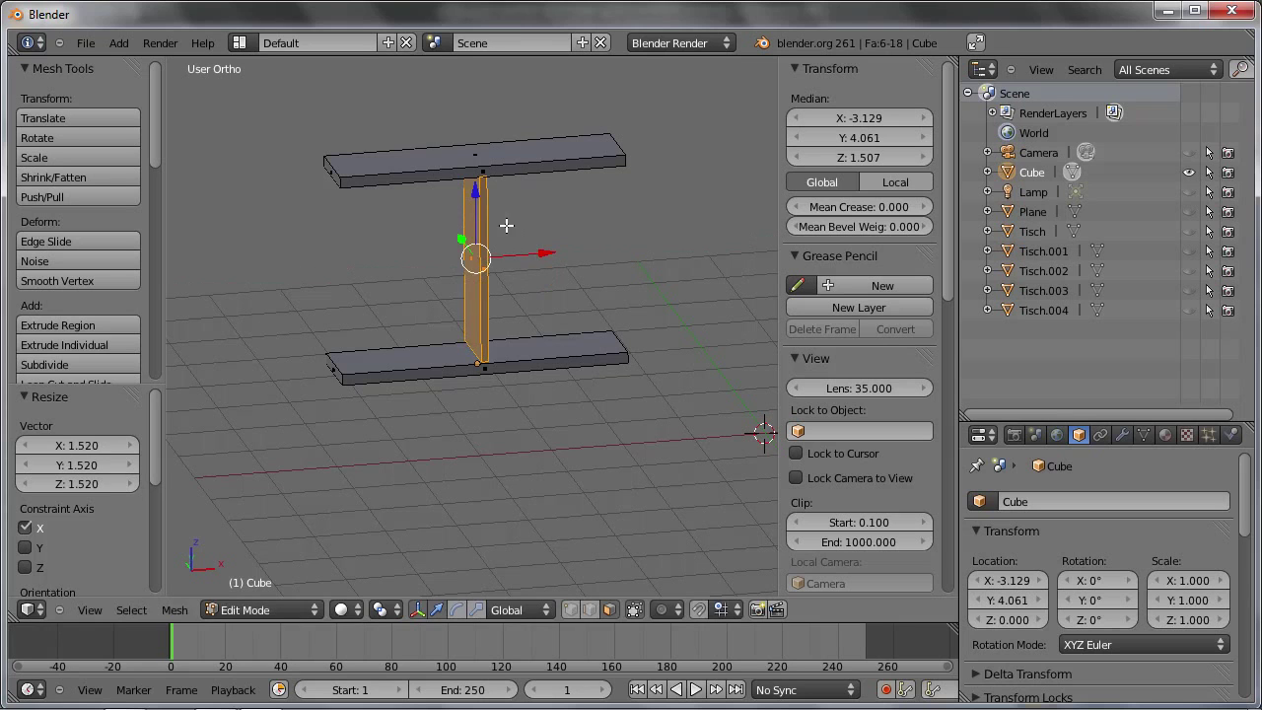
Slide the post along X to the shelves' right end
key("g")
key("x")
left_click(665, 254)
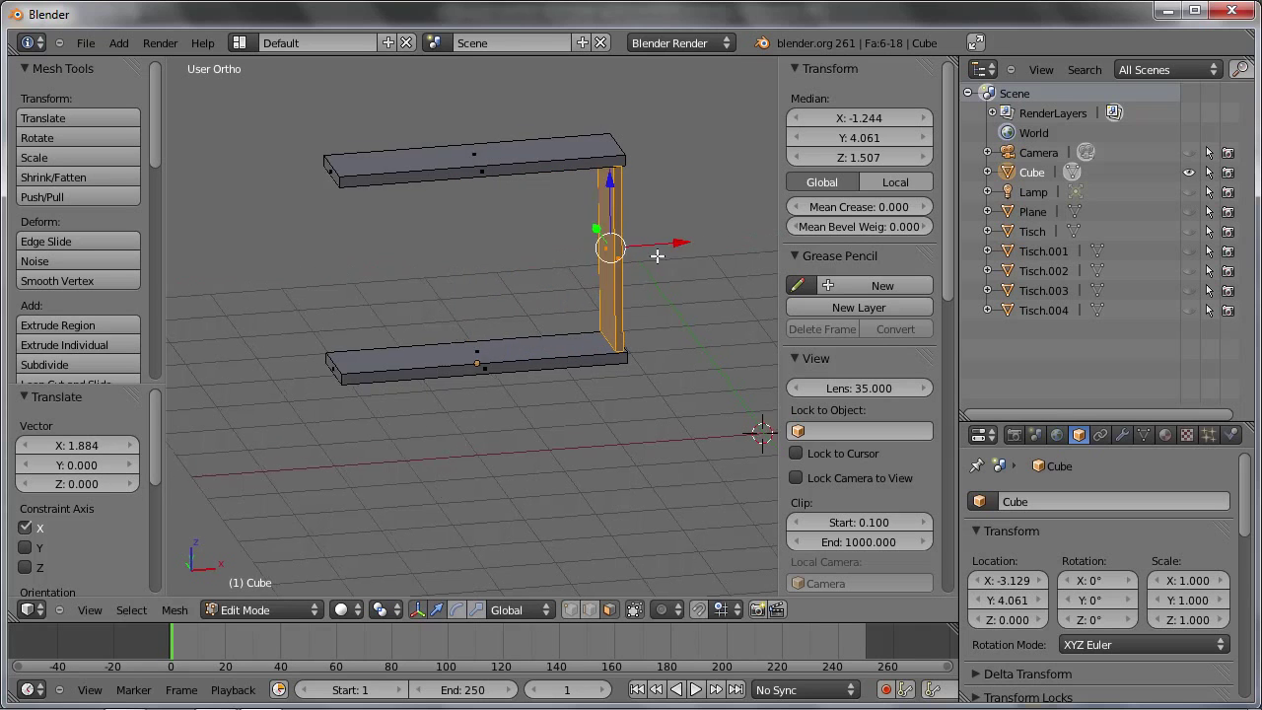
middle_click_drag(660, 254, 597, 243)
scroll(604, 252, "up", 1)
scroll(627, 281, "up", 2)
scroll(612, 384, "up", 1)
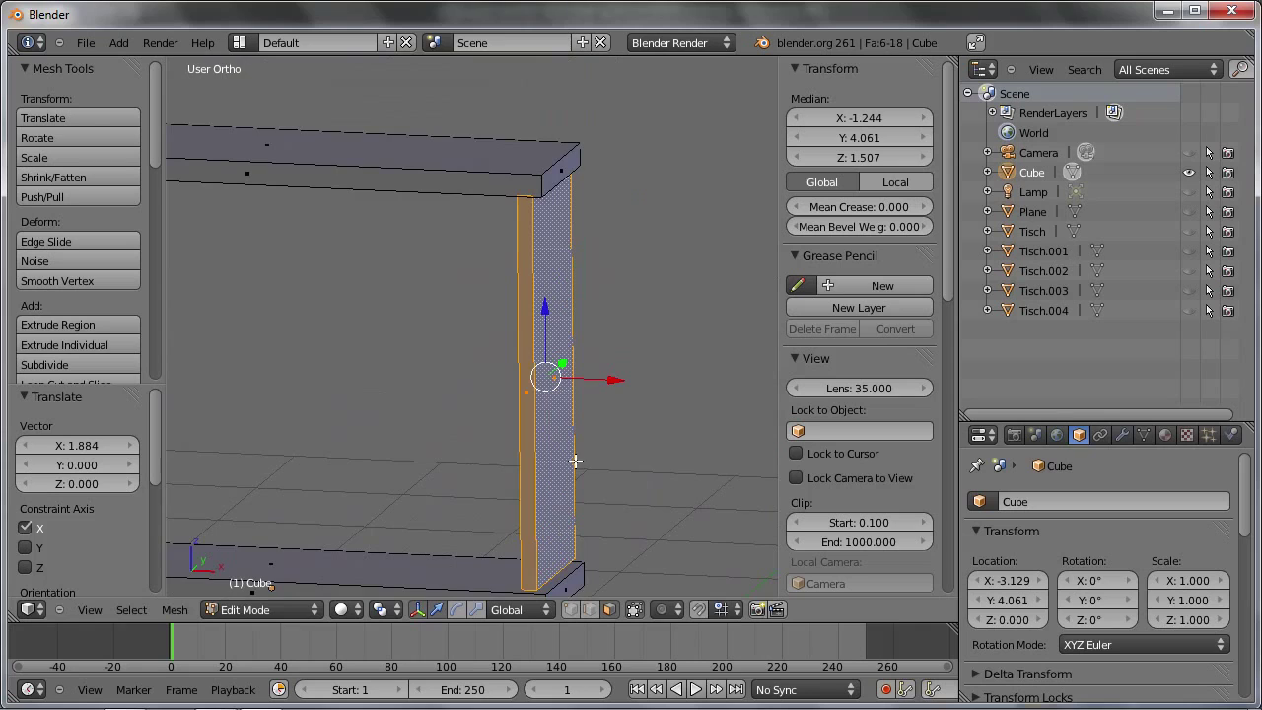
middle_click_drag(547, 487, 567, 432, "shift")
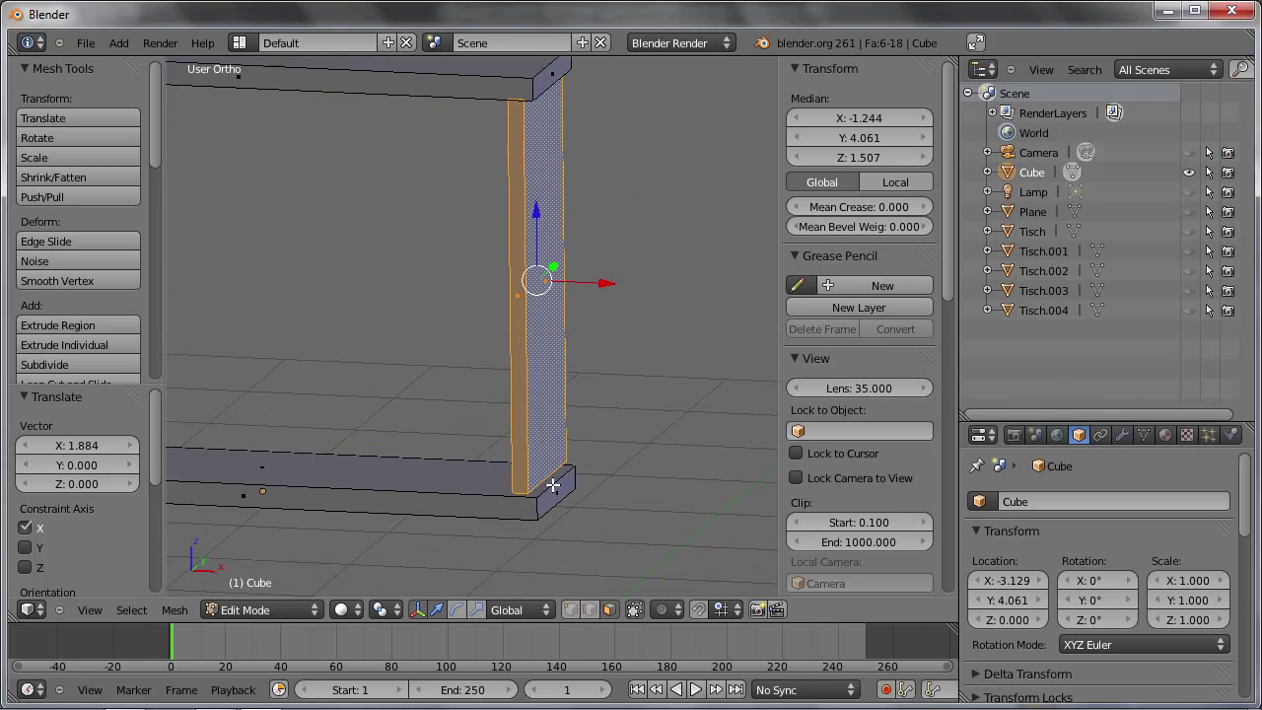
In wireframe, align the post's bottom and top vertices flush with both shelf boards
key("z")
right_click(542, 476)
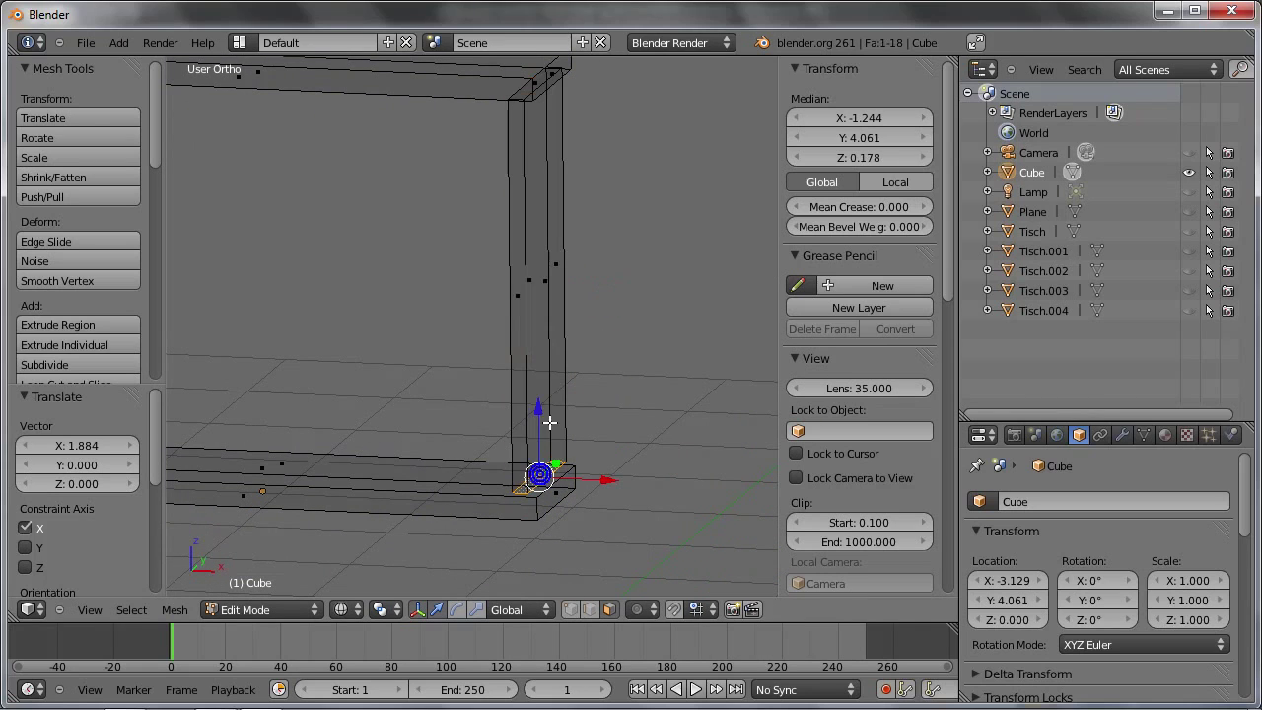
left_click_drag(538, 414, 541, 420)
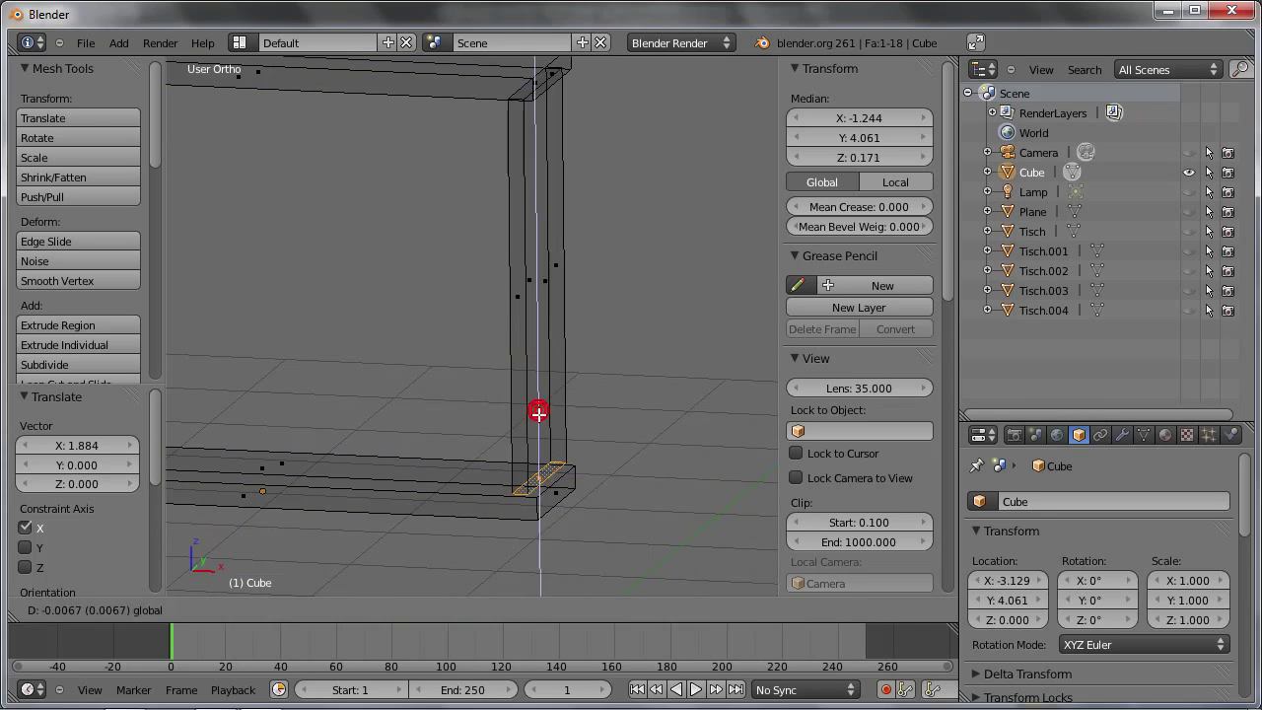
right_click(531, 101)
middle_click_drag(552, 55, 578, 150, "shift")
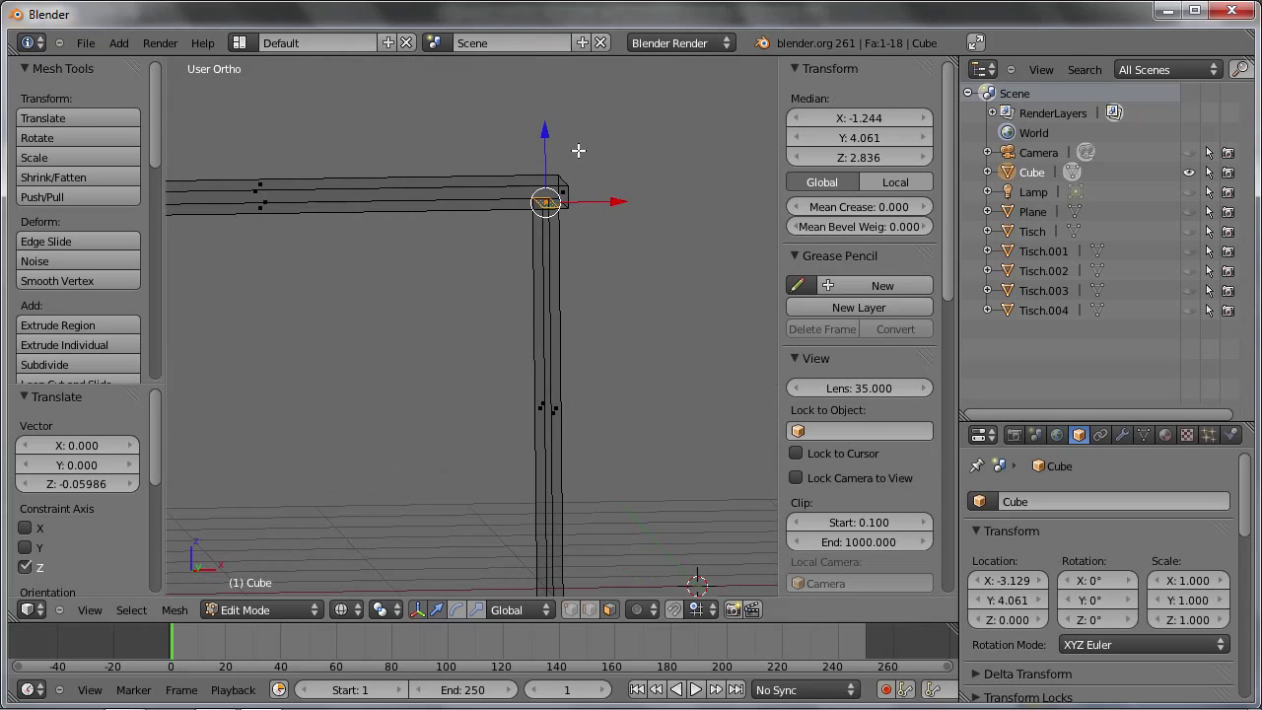
left_click_drag(544, 132, 544, 129)
middle_click_drag(545, 133, 585, 218)
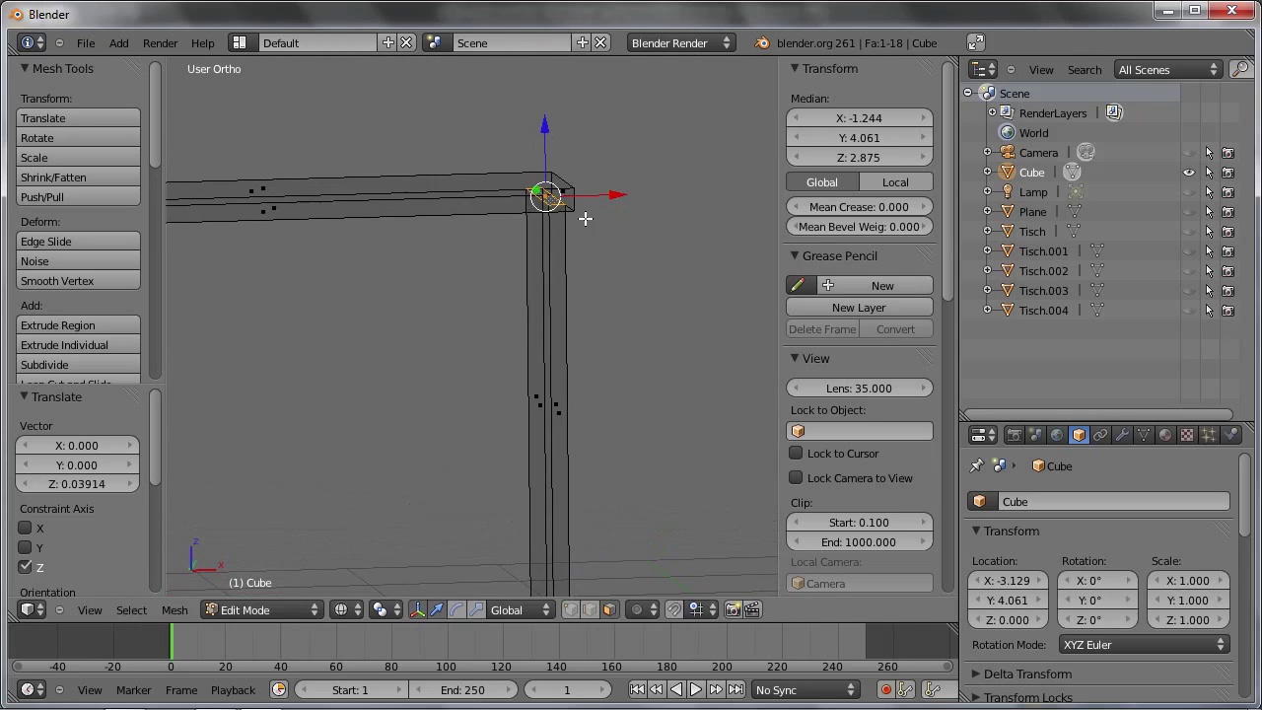
key("ctrl+l")
left_click_drag(639, 391, 623, 403)
middle_click_drag(622, 404, 513, 424)
scroll(565, 367, "up", 2)
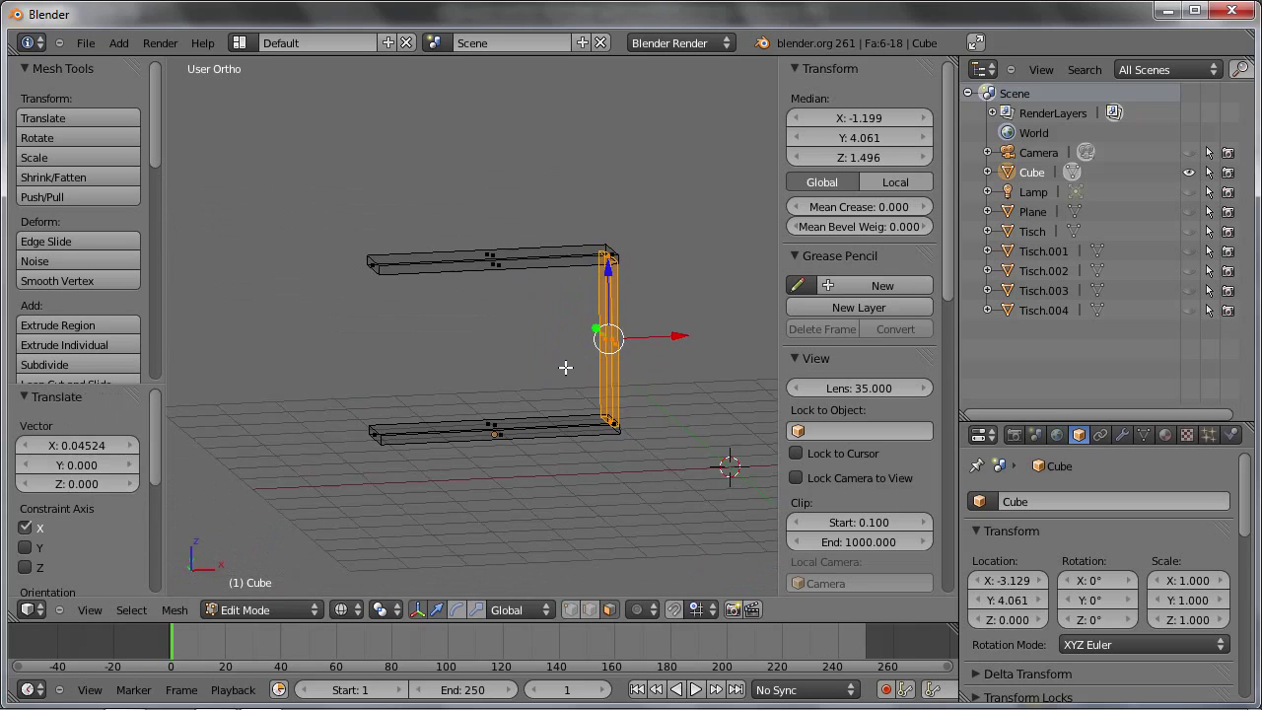
Copy the right post along X to the shelves' left end
key("g")
key("x")
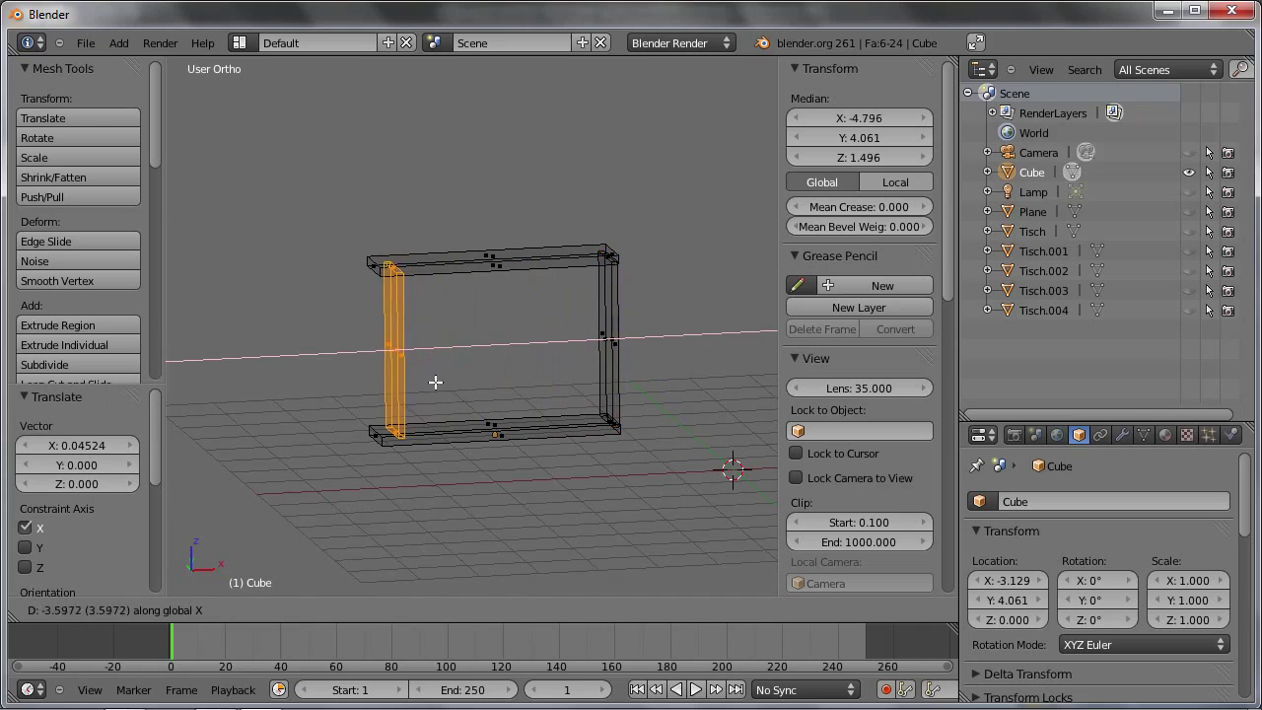
left_click(435, 382)
scroll(431, 375, "up", 3)
scroll(437, 305, "up", 2)
key("g")
key("x")
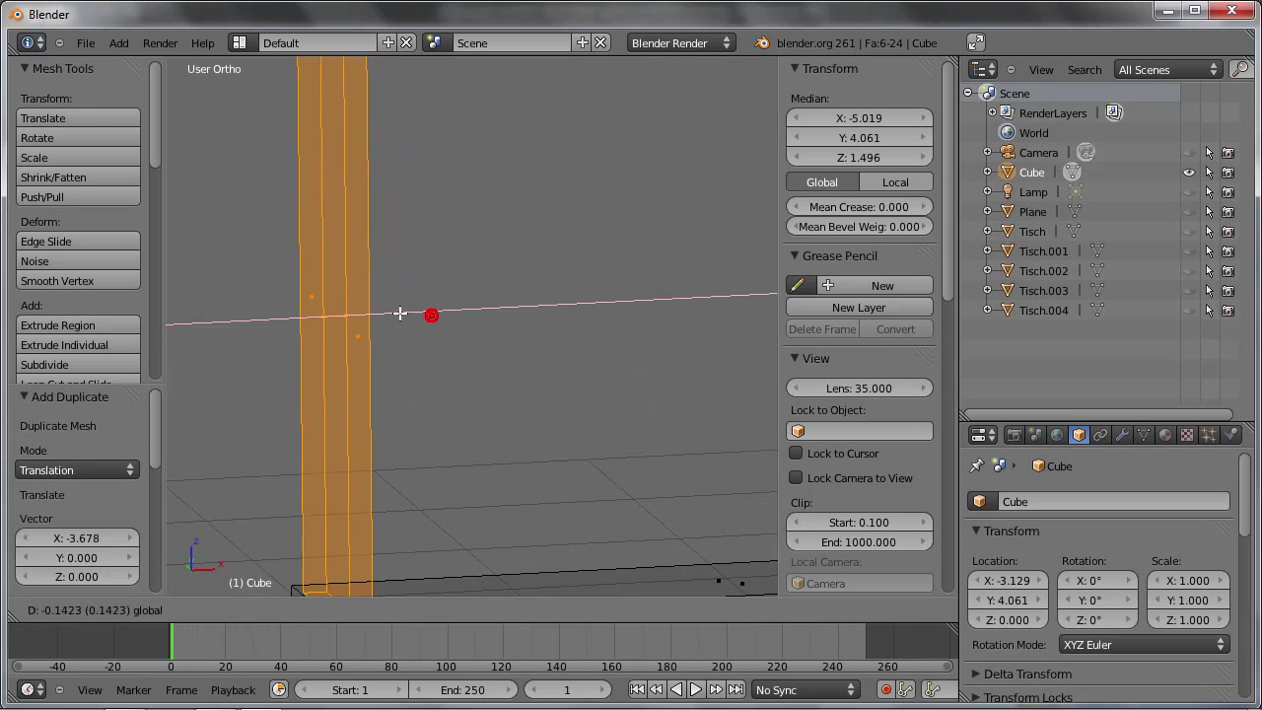
left_click(399, 313)
scroll(409, 313, "down", 3)
middle_click_drag(425, 350, 425, 314)
middle_click_drag(365, 260, 450, 211)
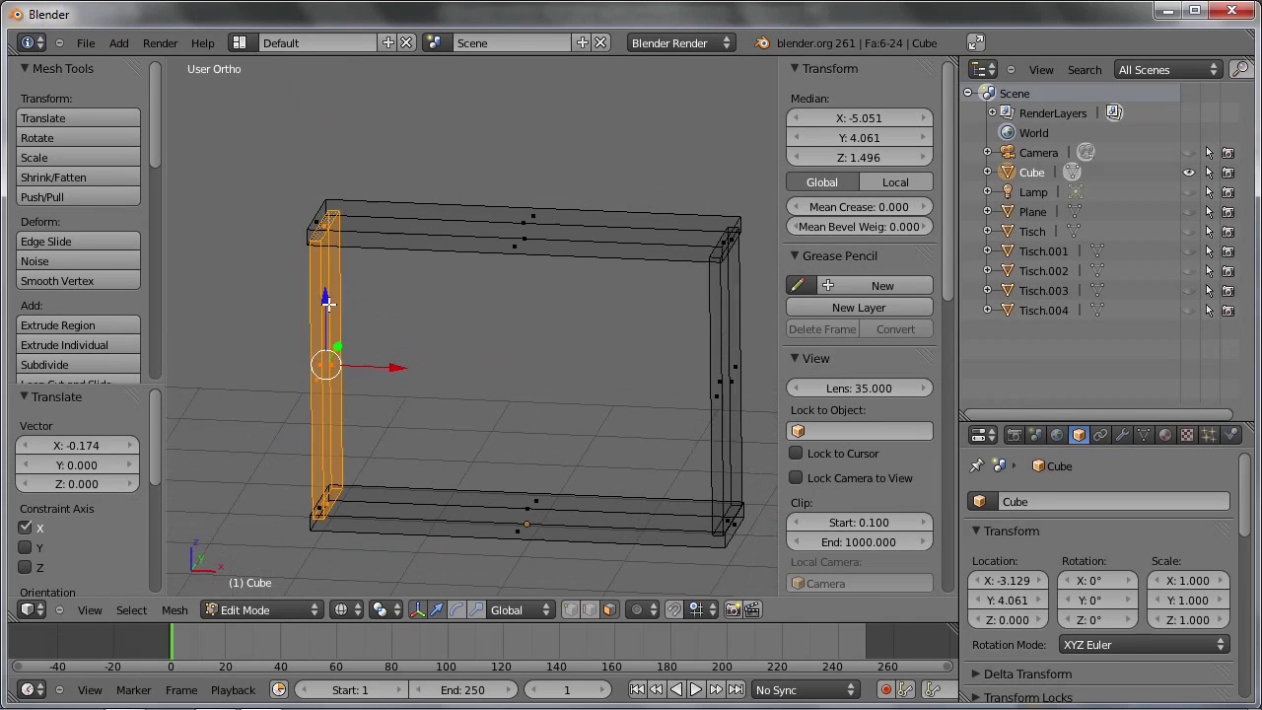
mouse_move(532, 238)
middle_mouse_down()
mouse_move(442, 340)
mouse_move(305, 329)
mouse_move(325, 322)
middle_mouse_up()
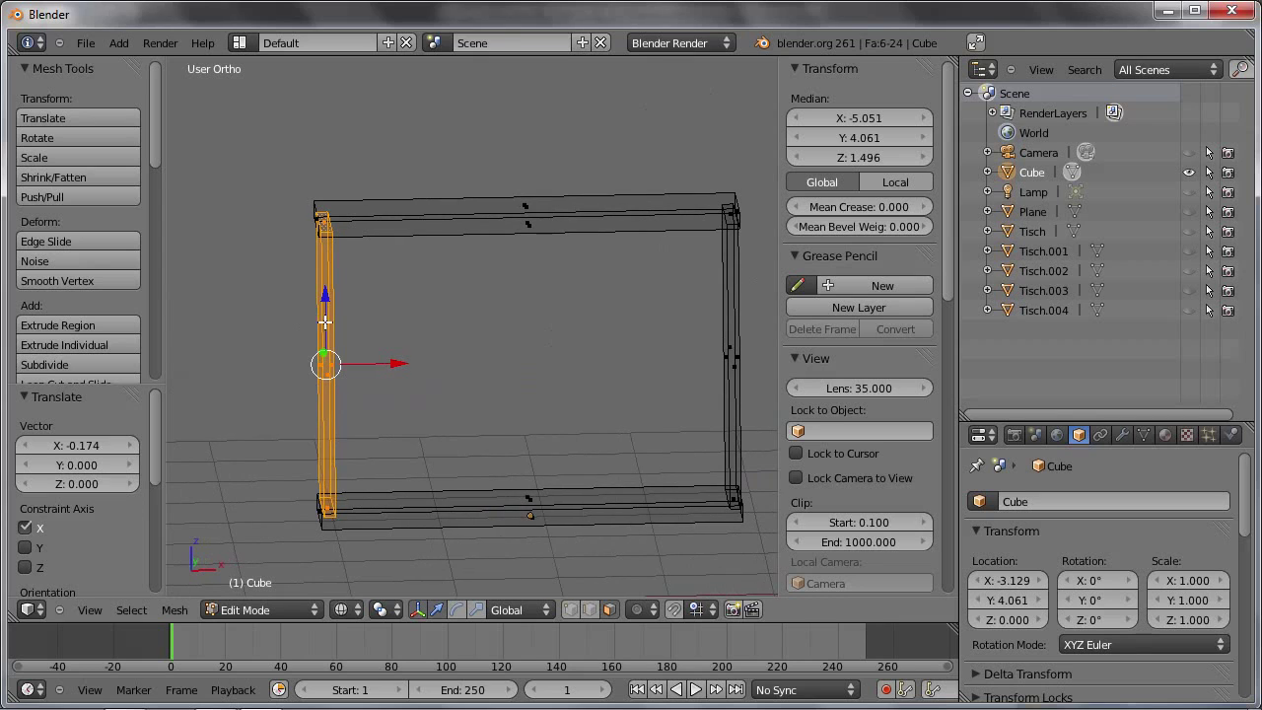
Copy a post into the shelf's middle, thin it along X, and position it
key("g")
key("x")
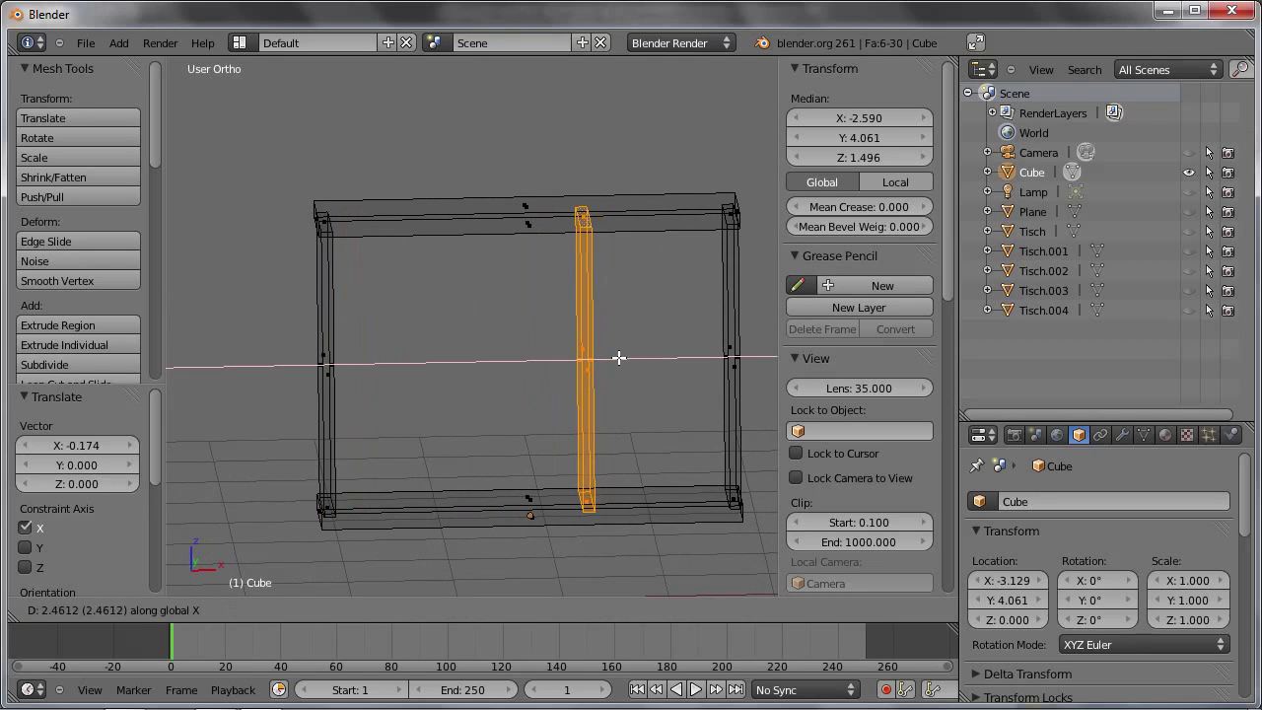
left_click(563, 358)
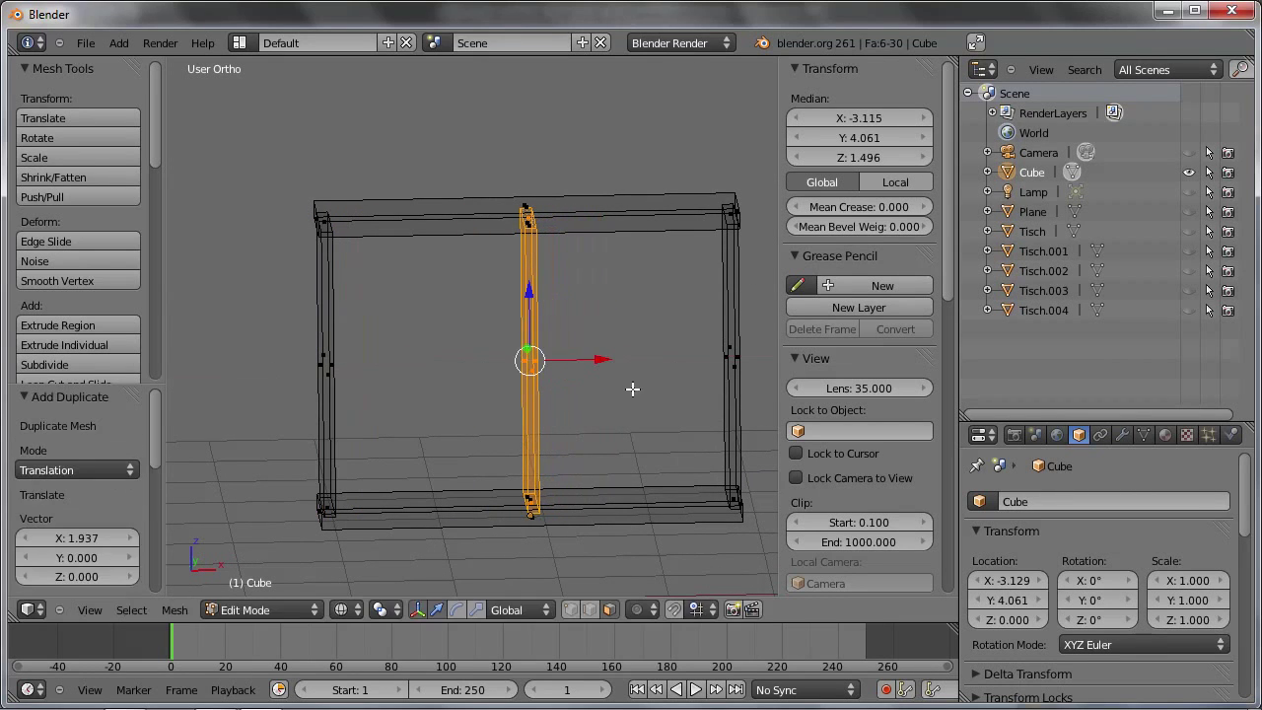
key("s")
key("x")
left_click(578, 366)
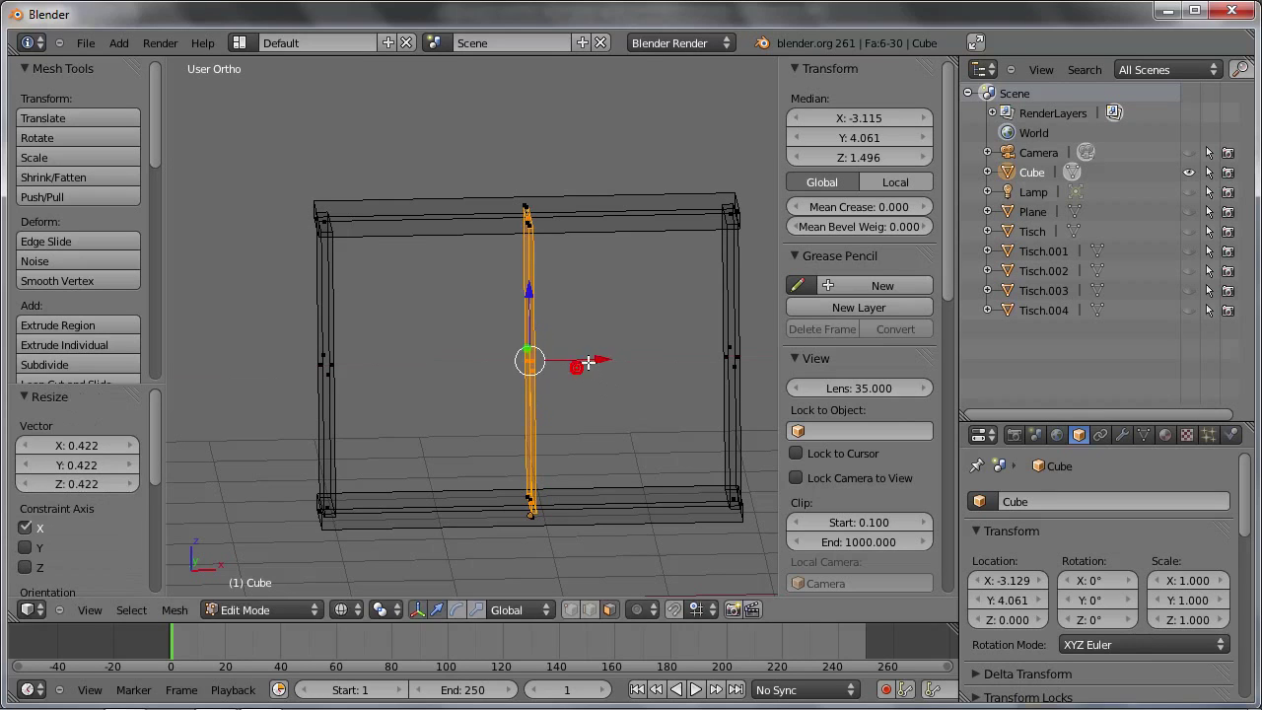
key("g")
key("x")
left_click(499, 344)
Duplicate the middle post twice along X toward the right
key("shift+d")
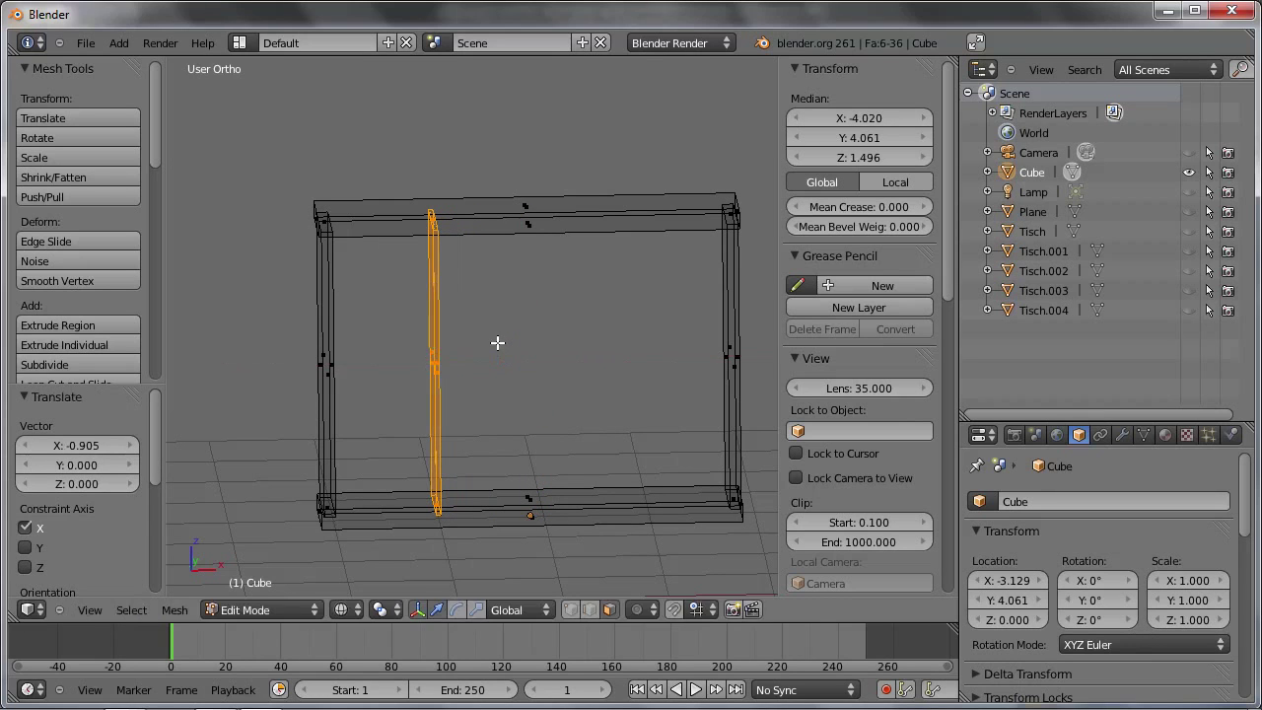
key("x")
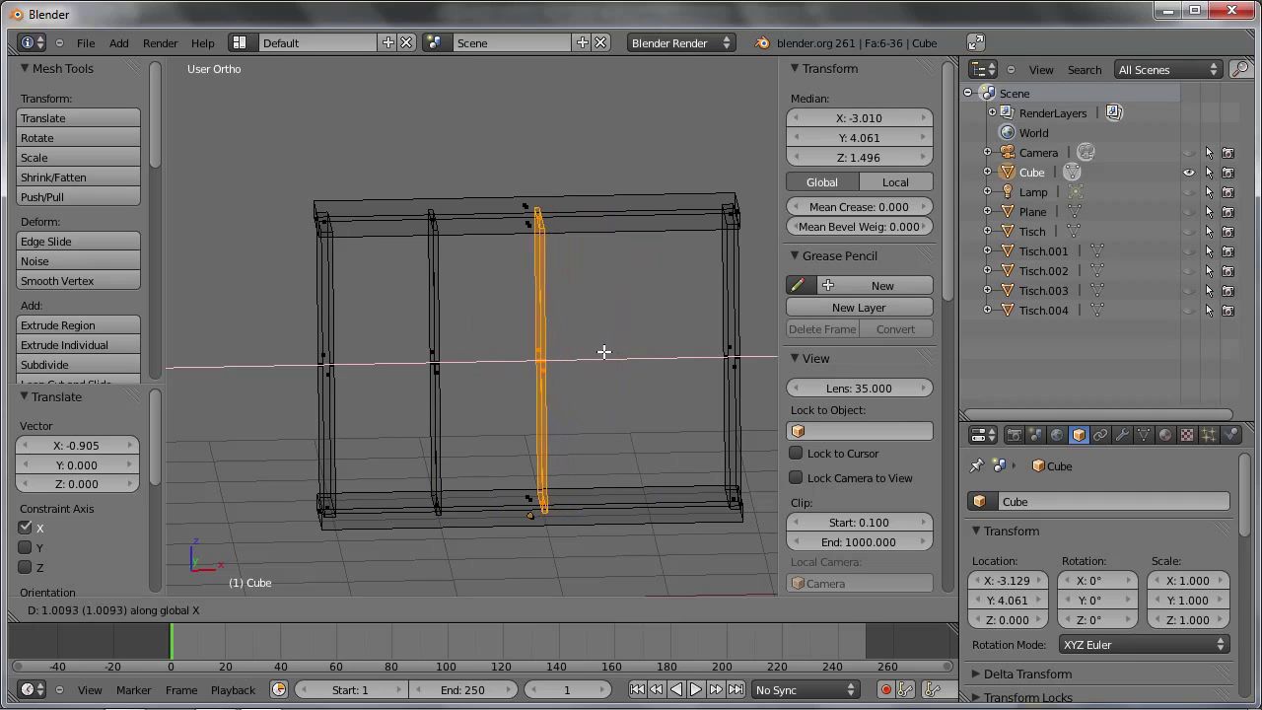
left_click(590, 349)
key("shift+d")
key("x")
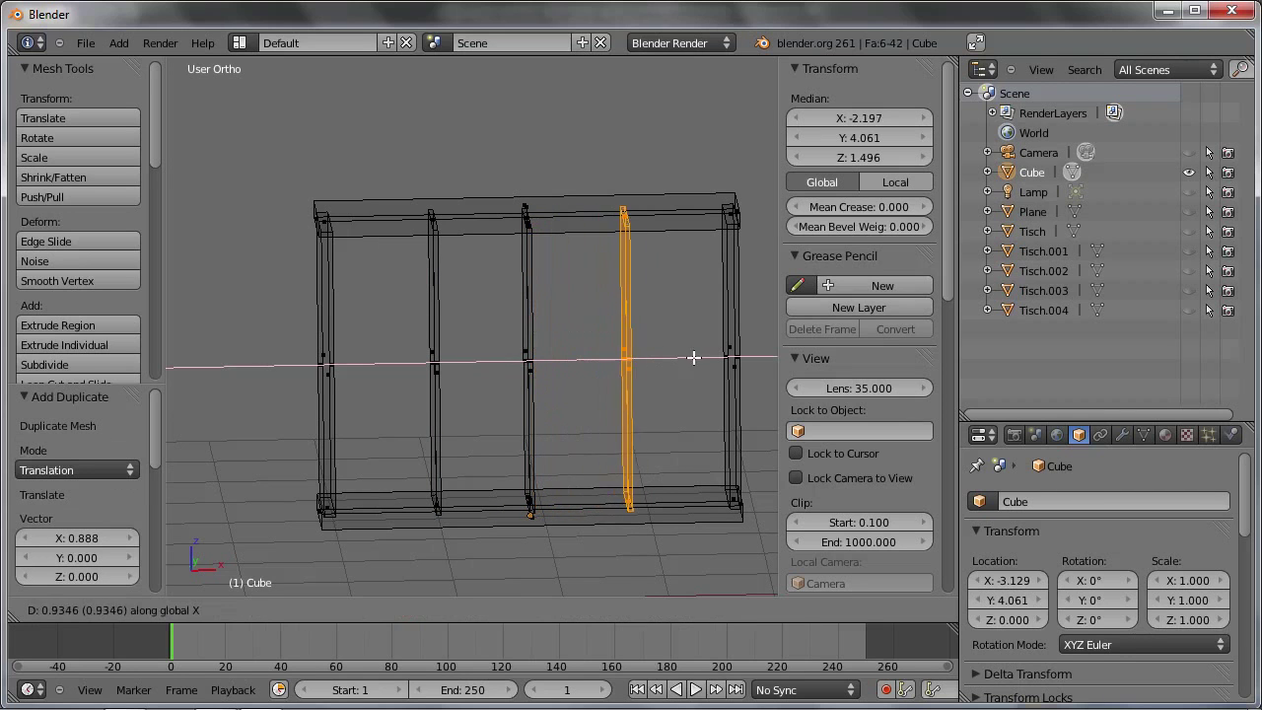
left_click(693, 358)
Select the second pillar from the left and nudge it slightly left along X
mouse_move(674, 358)
middle_mouse_down()
mouse_move(693, 341)
mouse_move(683, 336)
middle_mouse_up()
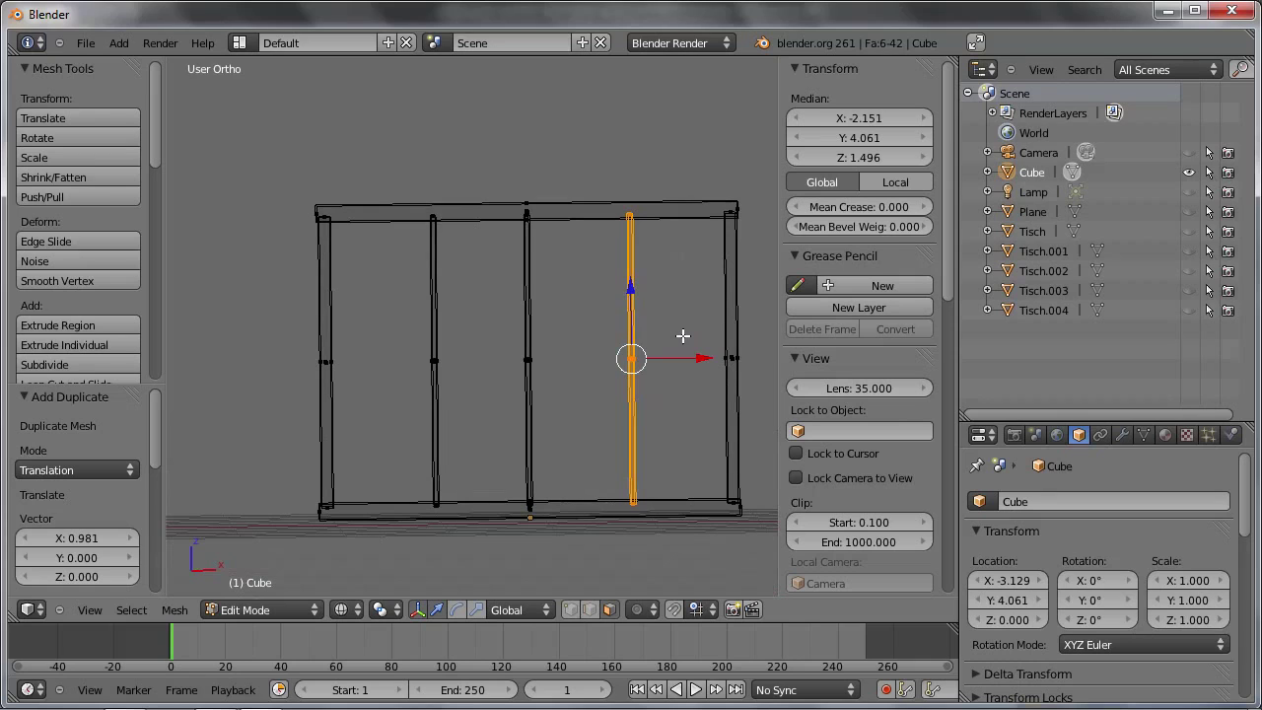
right_click(444, 350)
key("ctrl+l")
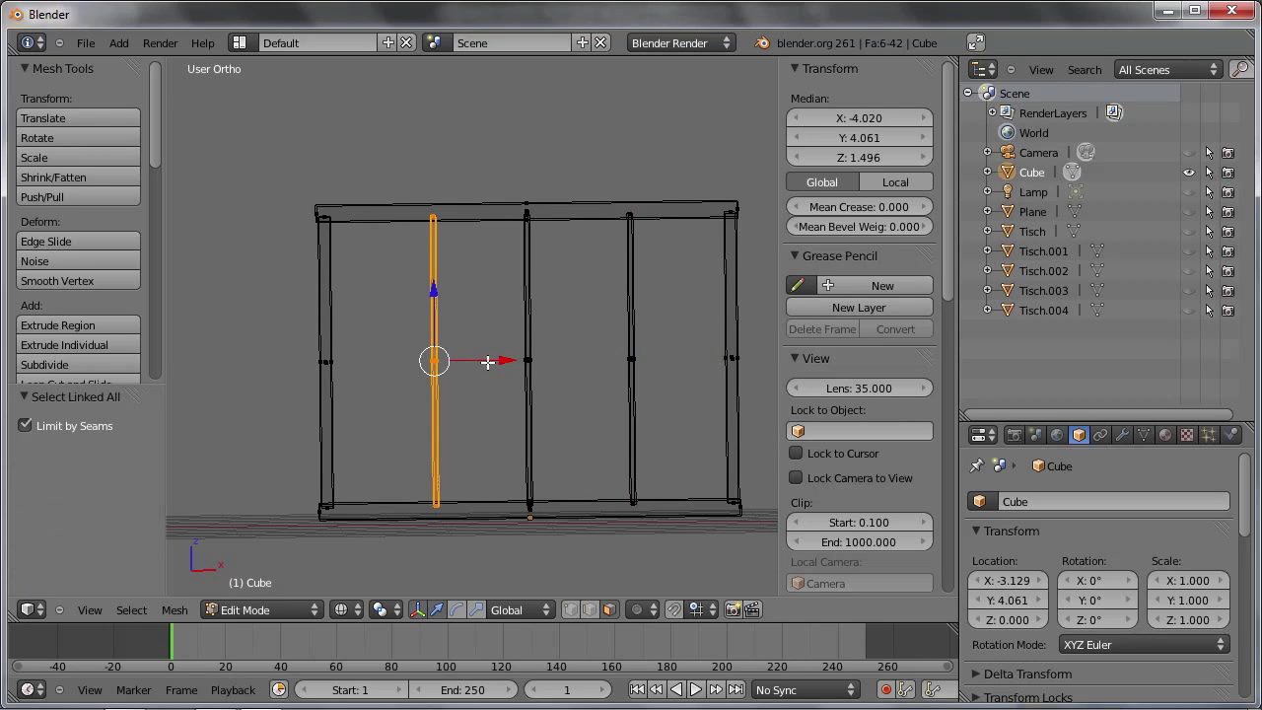
left_click_drag(488, 362, 477, 362)
left_click(477, 362)
Select the whole top board and duplicate it straight down into the frame
right_click(343, 205)
right_click(481, 192, "alt")
middle_click_drag(538, 192, 520, 264)
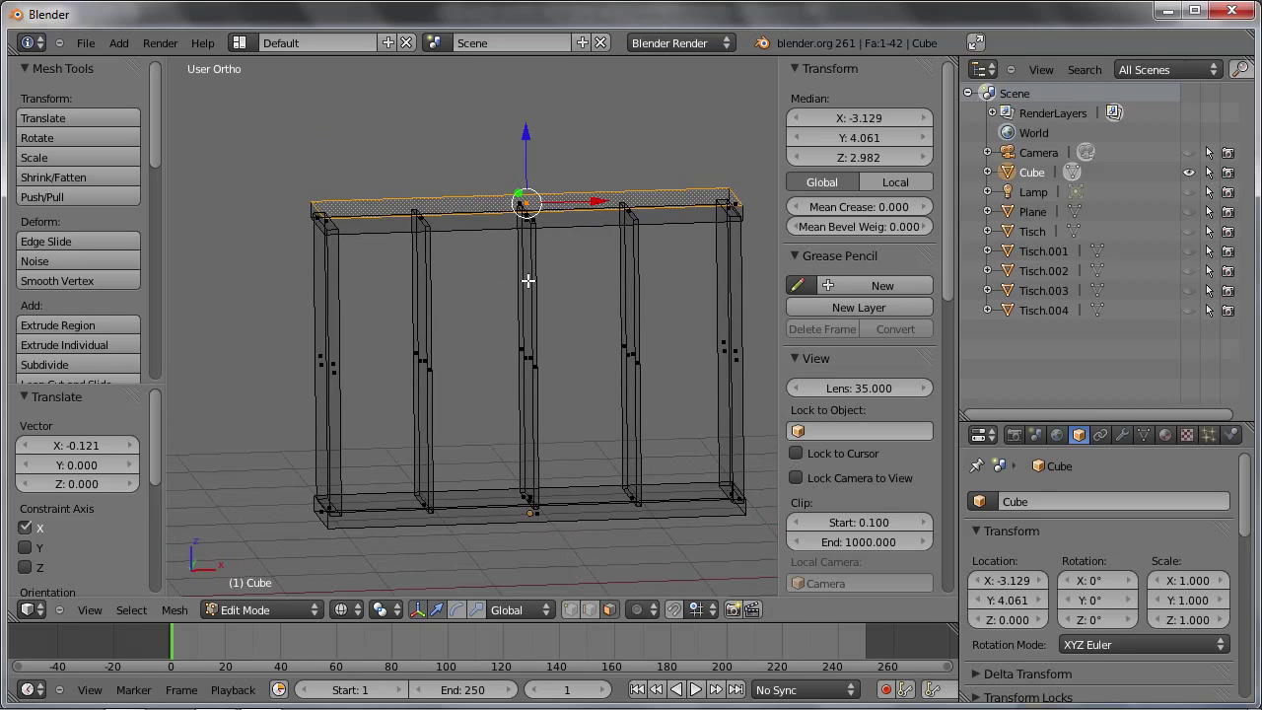
key("ctrl+l")
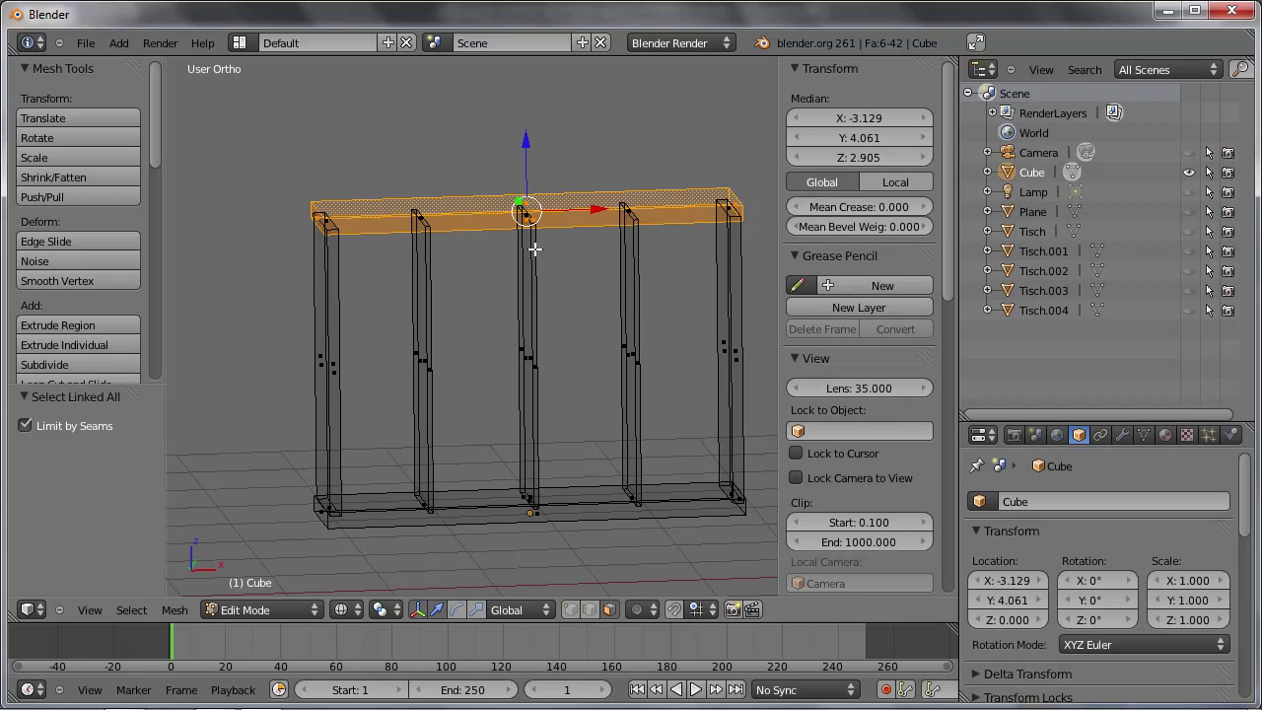
key("shift+d")
key("z")
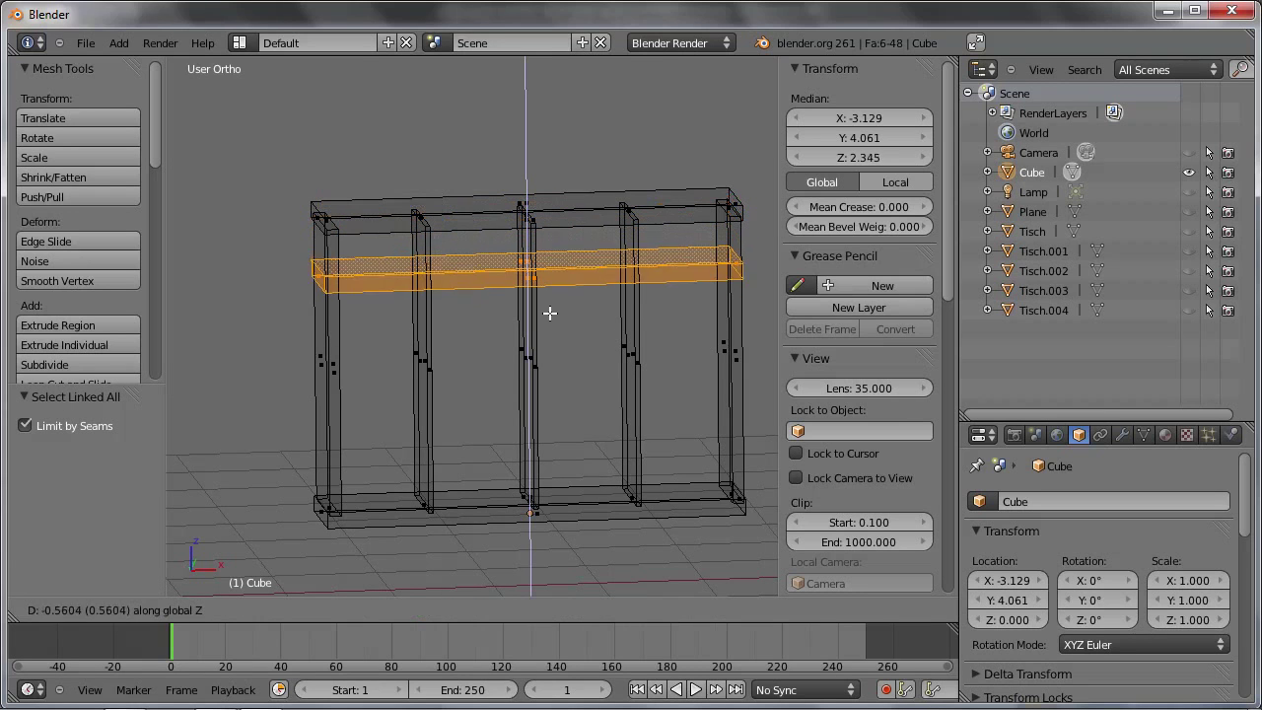
left_click(552, 395)
Move the board copy near the bottom and scale it much thinner along Z
middle_click_drag(553, 394, 537, 367)
key("g")
key("z")
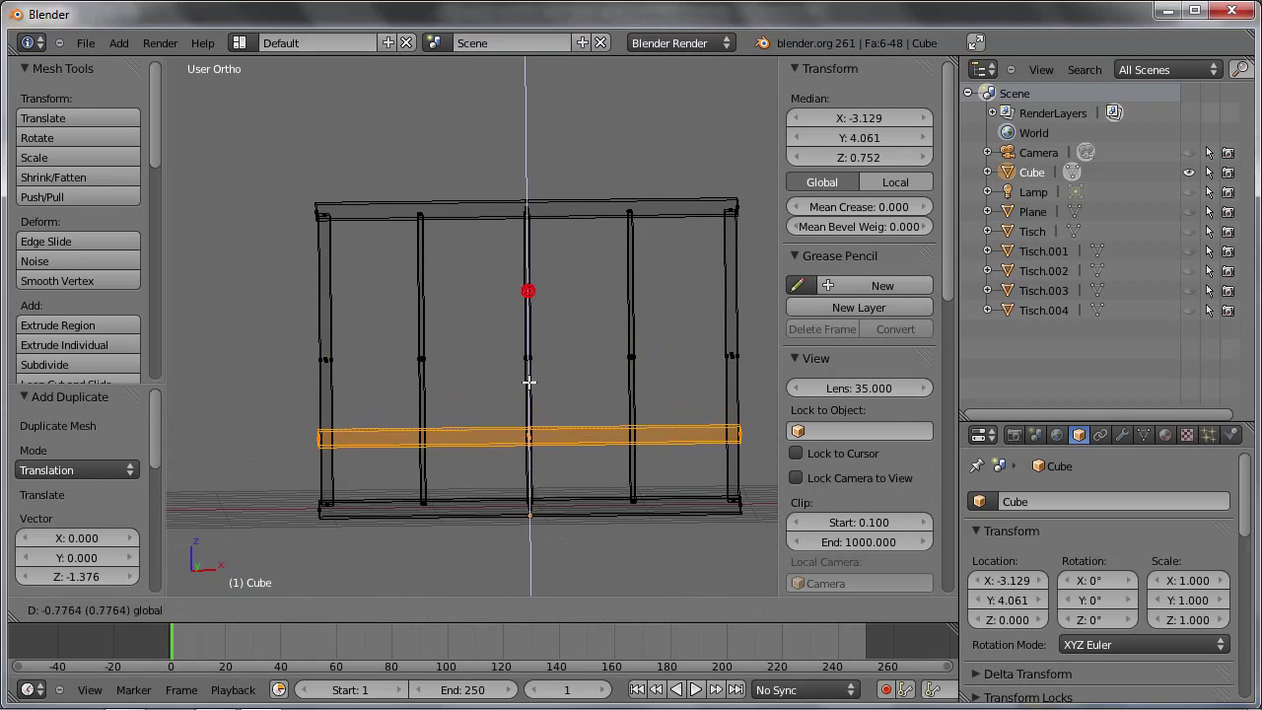
left_click(550, 392)
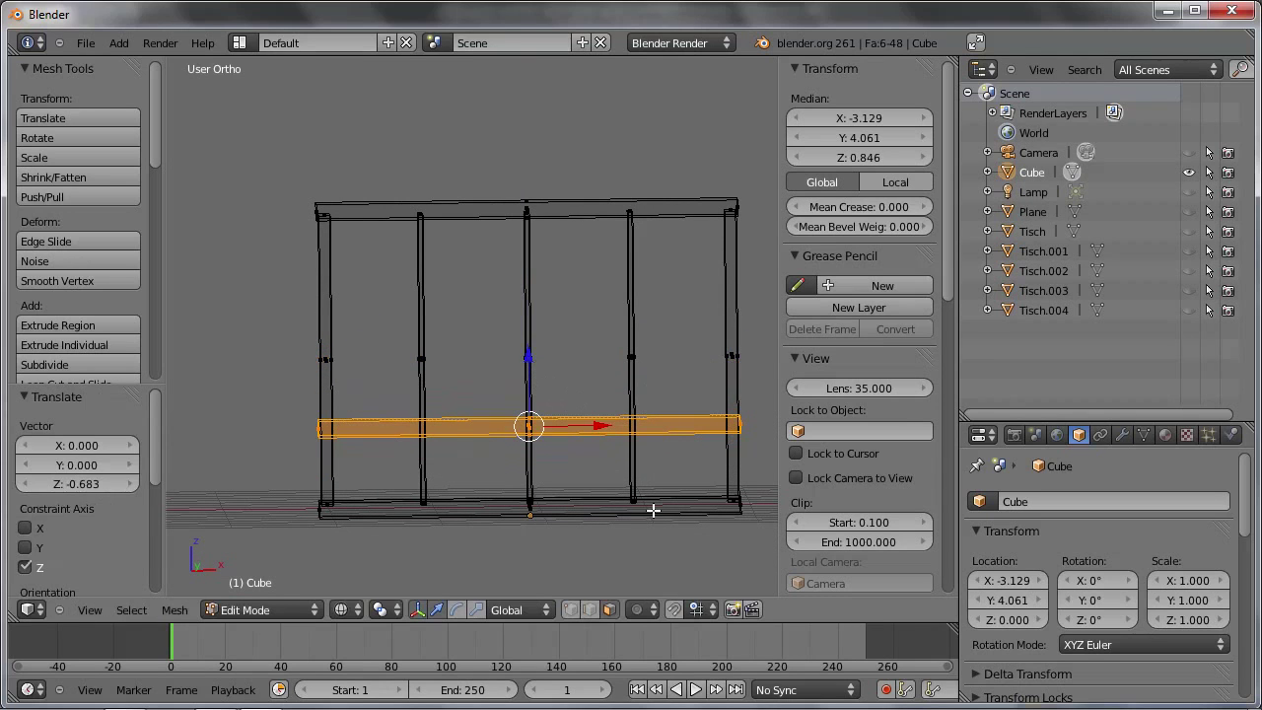
key("s")
key("z")
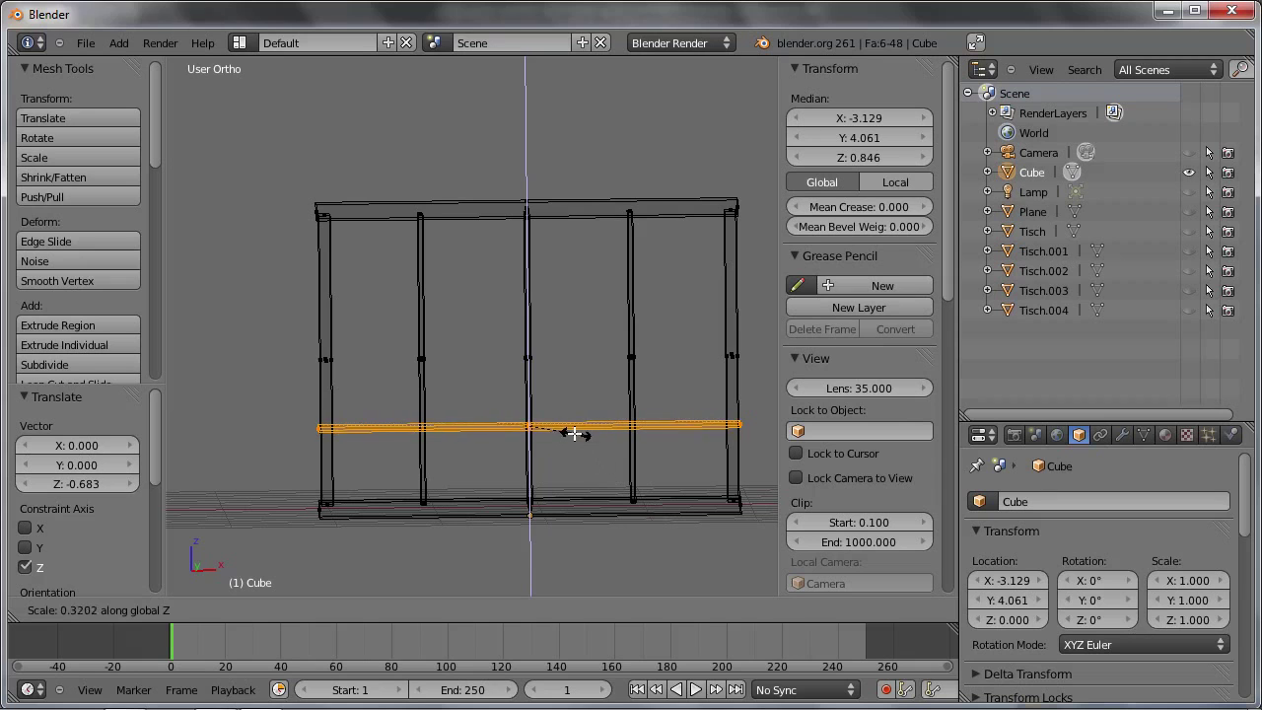
left_click(562, 434)
Shorten the thin shelf along X so it fits inside the frame
middle_click_drag(332, 417, 334, 444)
scroll(334, 442, "up", 1)
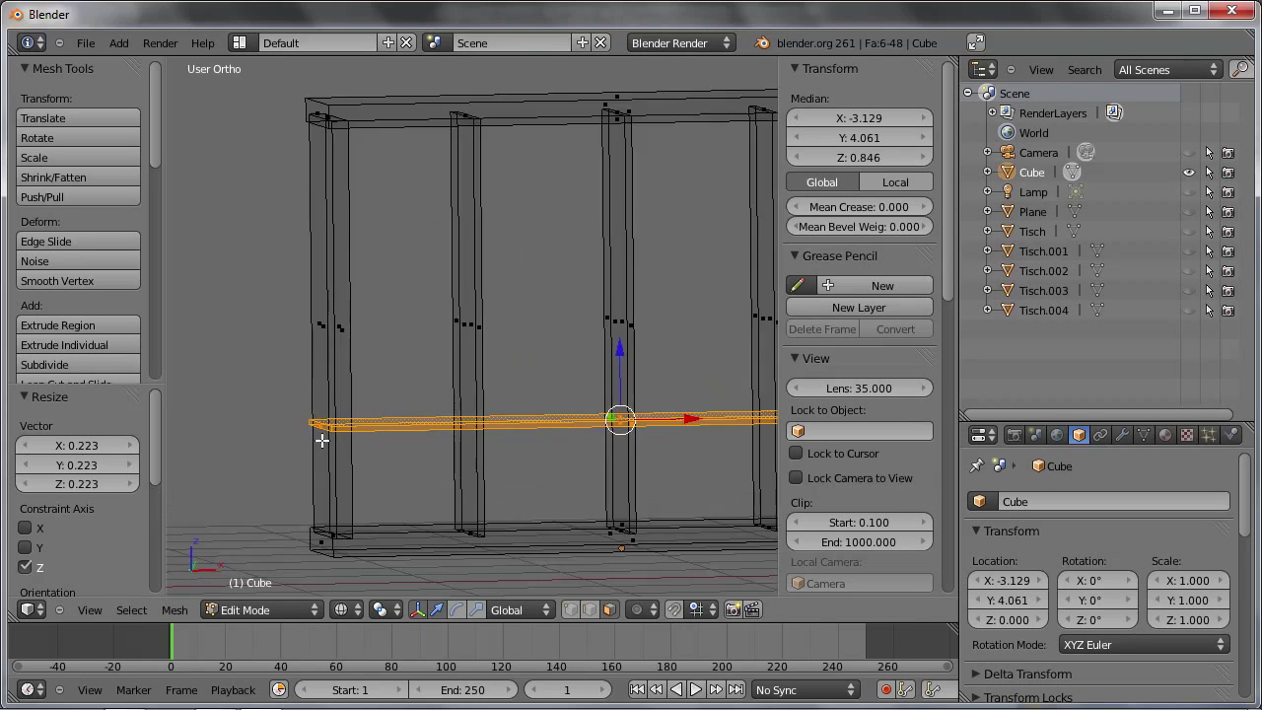
scroll(325, 434, "up", 3)
scroll(315, 417, "up", 2)
scroll(306, 418, "up", 2)
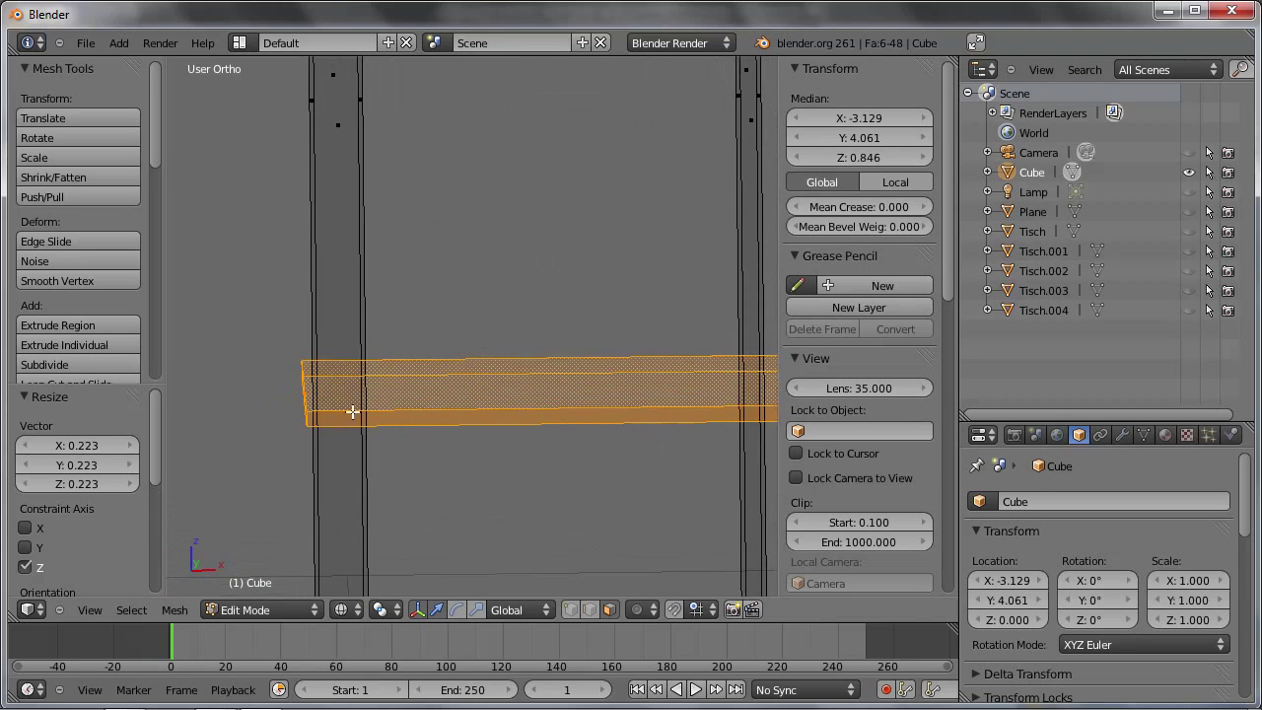
scroll(380, 431, "down", 2)
scroll(381, 432, "down", 1)
key("s")
key("x")
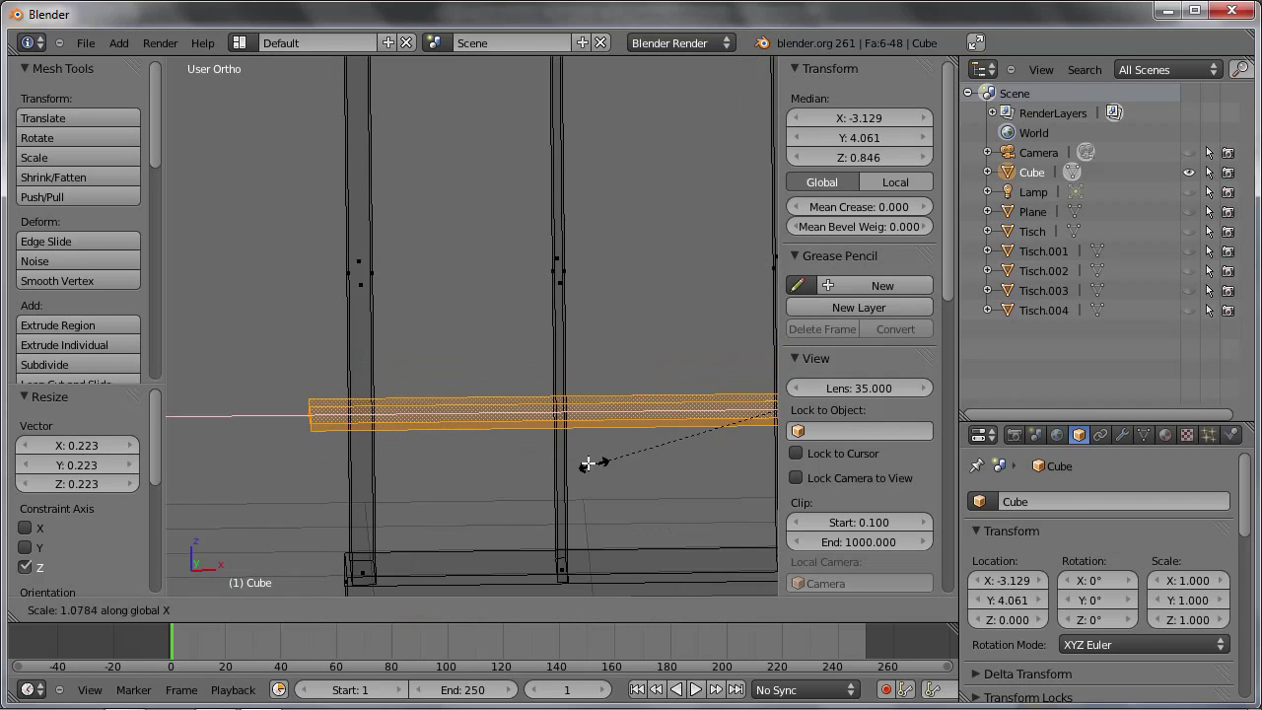
left_click(610, 471)
Duplicate the shelf upward twice, adding a middle shelf and one near the top
scroll(553, 484, "down", 3)
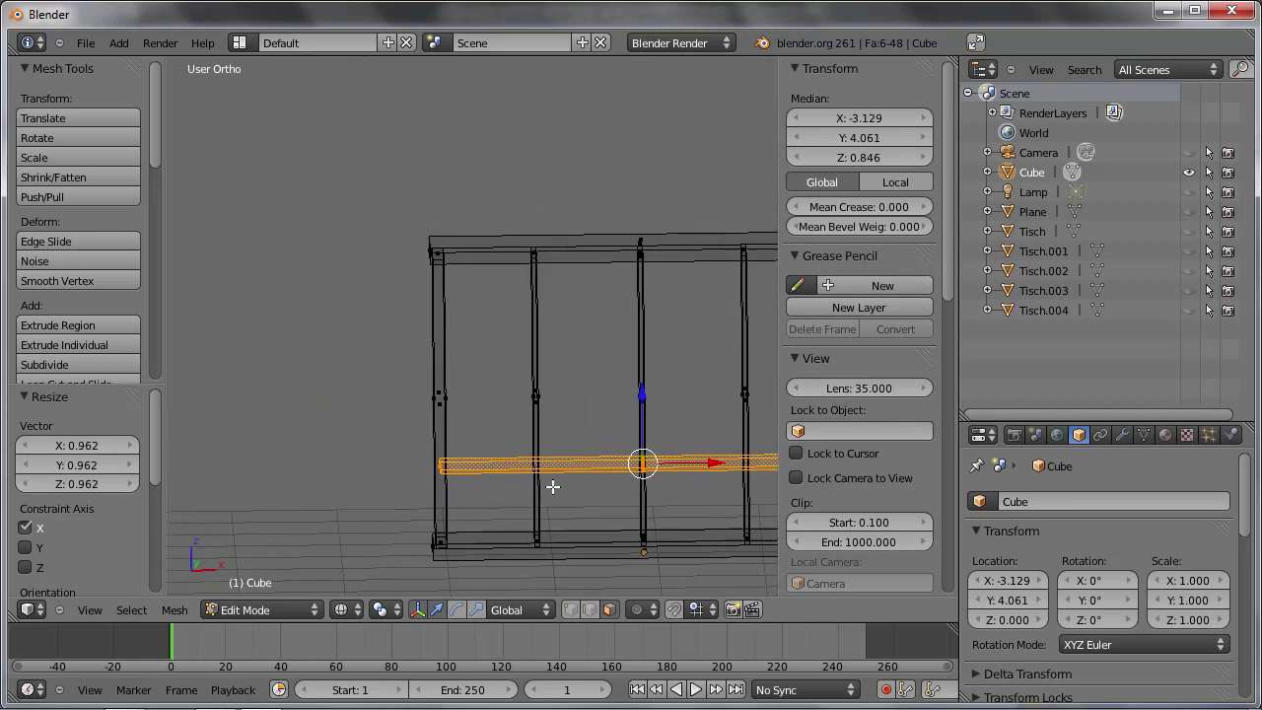
scroll(563, 460, "down", 1)
scroll(561, 479, "down", 1)
scroll(520, 456, "down", 1)
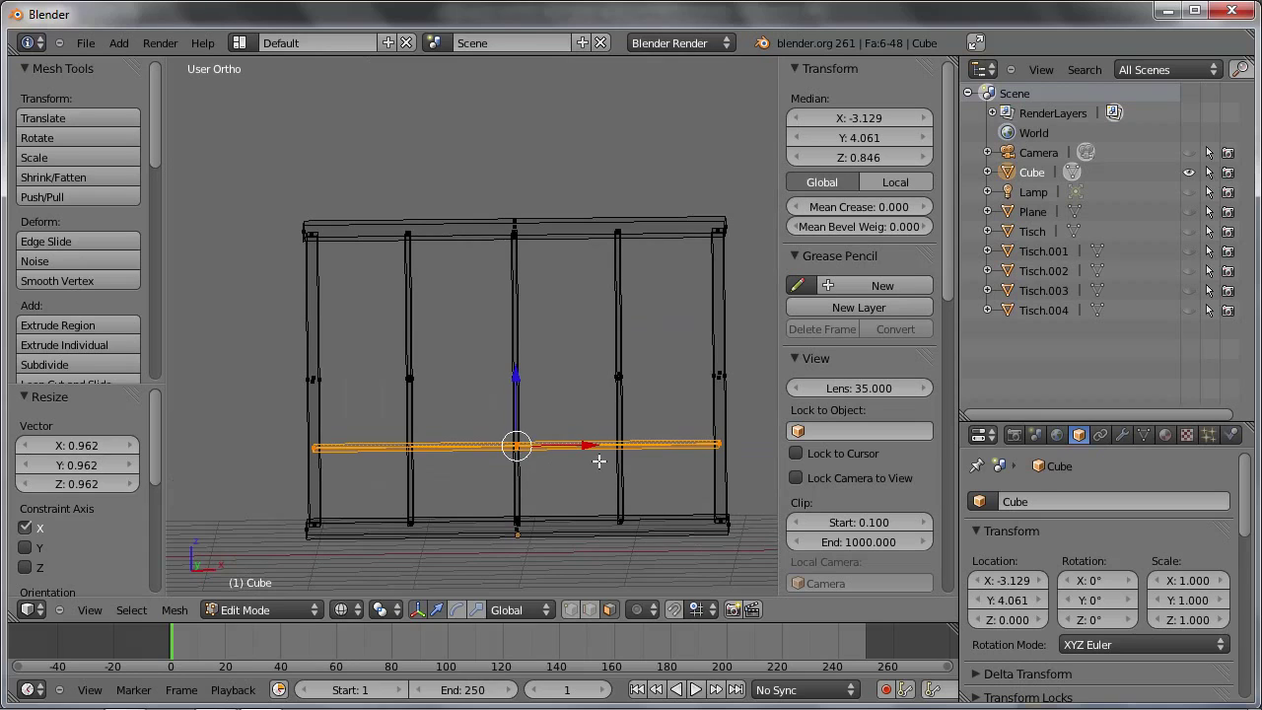
key("shift+d")
key("z")
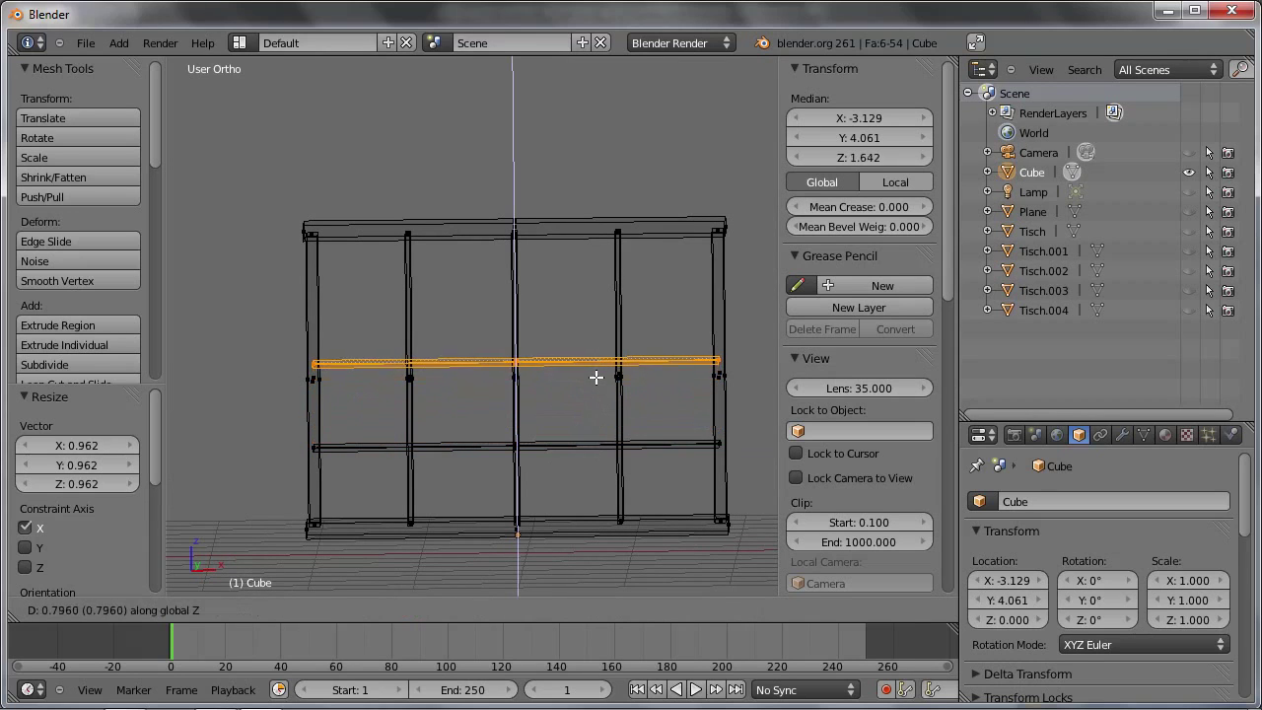
left_click(597, 375)
key("shift+d")
key("z")
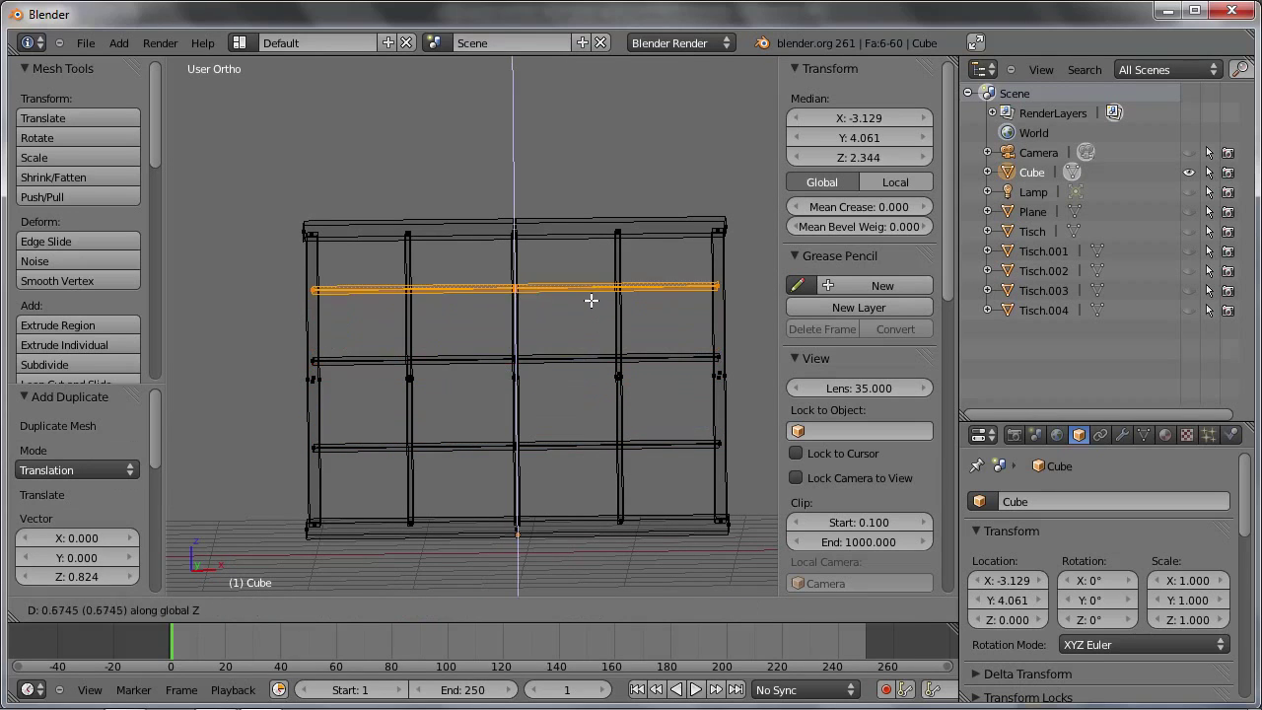
left_click(595, 306)
Return to Object Mode and view the 4 × 1 × 2.982 bookshelf from an angle
key("Tab")
mouse_move(595, 323)
middle_mouse_down()
mouse_move(551, 371)
mouse_move(515, 355)
mouse_move(525, 329)
middle_mouse_up()
scroll(517, 355, "down", 2)
scroll(519, 356, "down", 2)
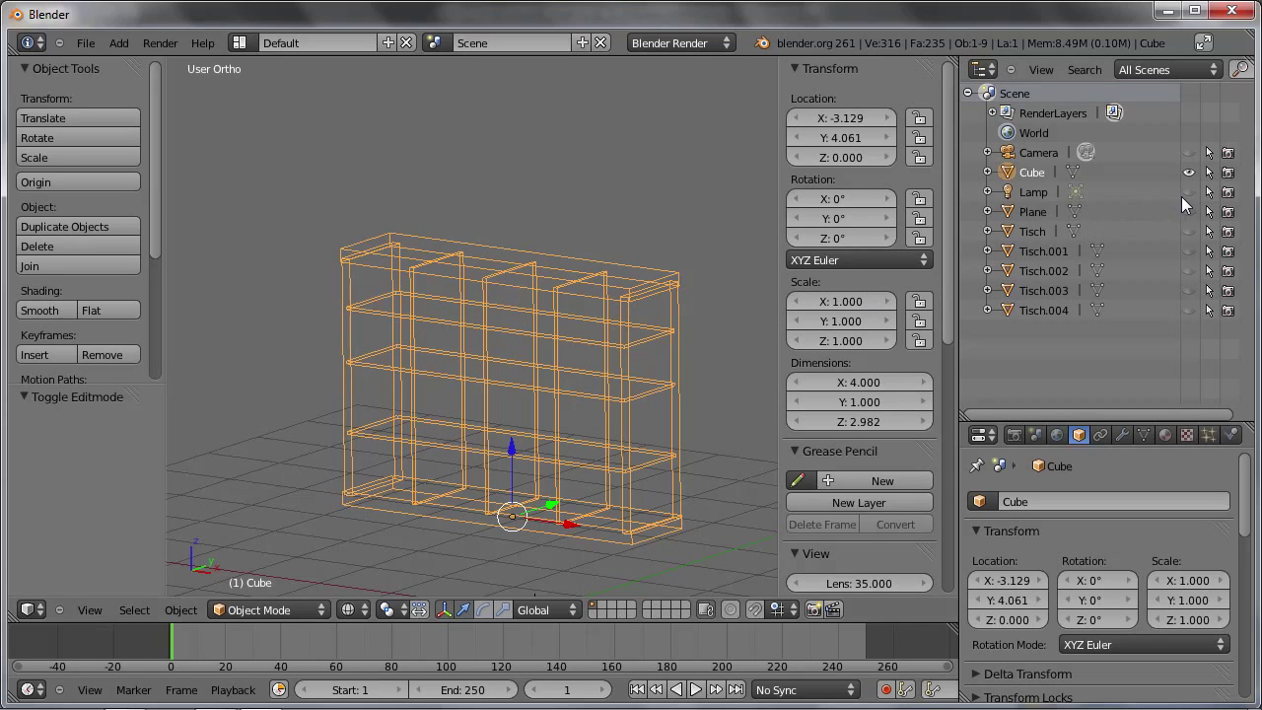
Unhide the table and chairs with Object > Show/Hide > Show Hidden
left_click(181, 611)
mouse_move(207, 71)
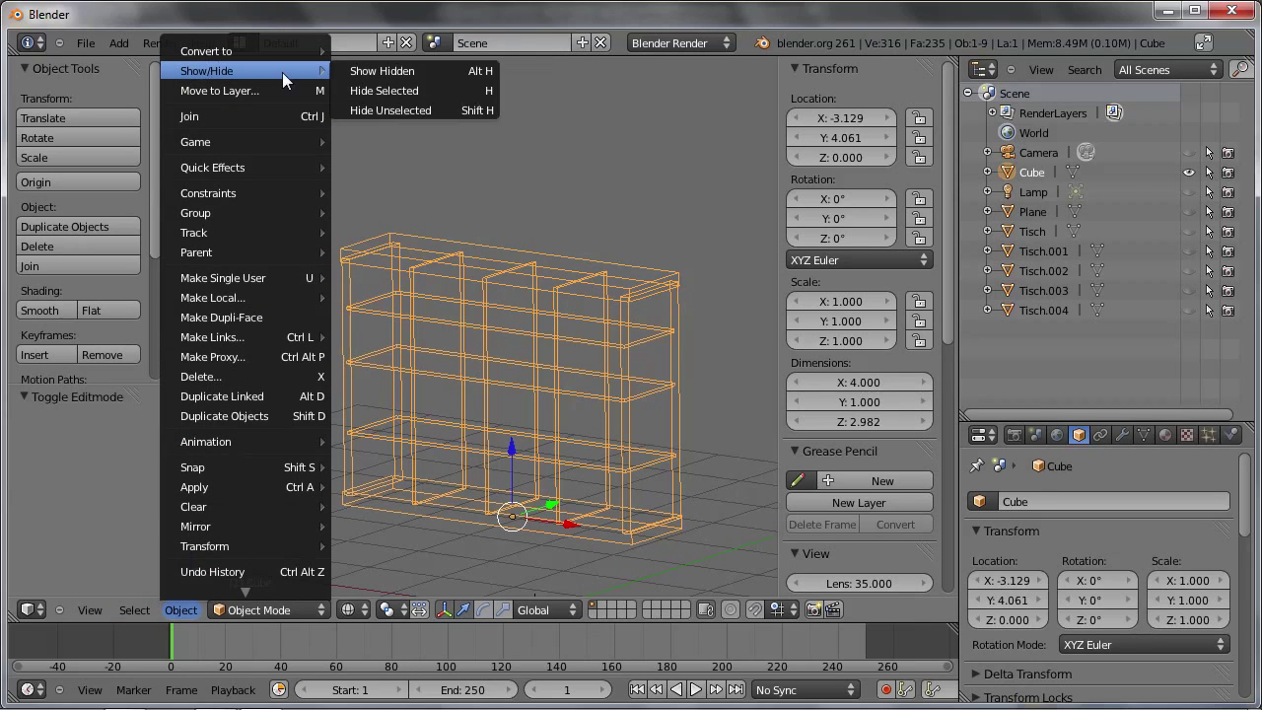
left_click(484, 75)
scroll(578, 273, "down", 3)
Move the bookshelf along X to -2.295, beside the table set
mouse_move(572, 273)
middle_mouse_down()
mouse_move(518, 308)
mouse_move(459, 240)
middle_mouse_up()
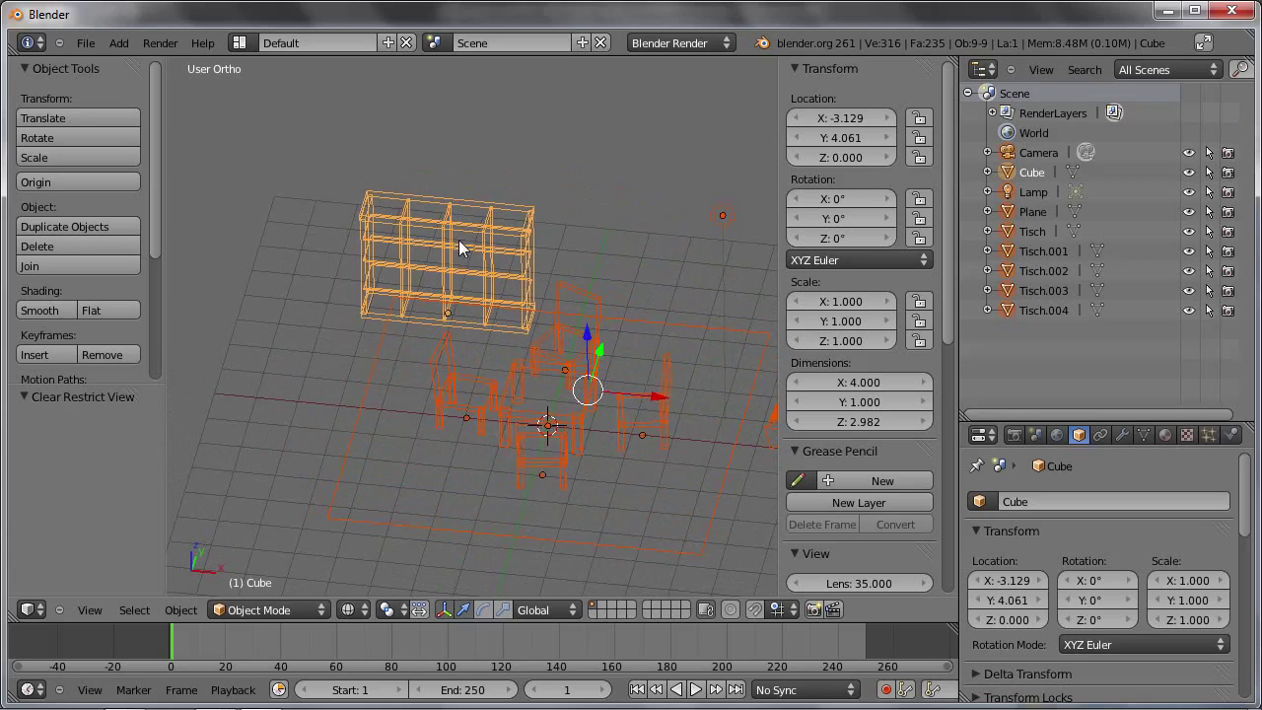
right_click(459, 240)
left_click_drag(516, 320, 548, 332)
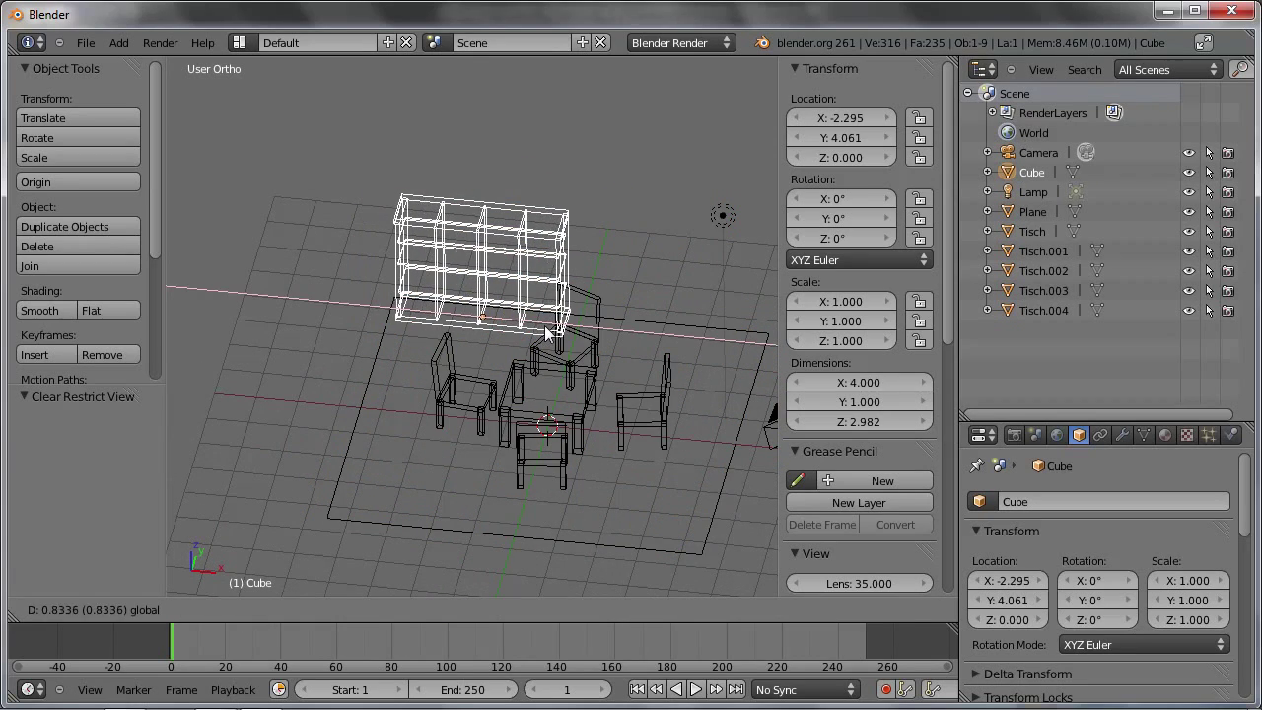
left_click(548, 333)
middle_click_drag(572, 296, 468, 276)
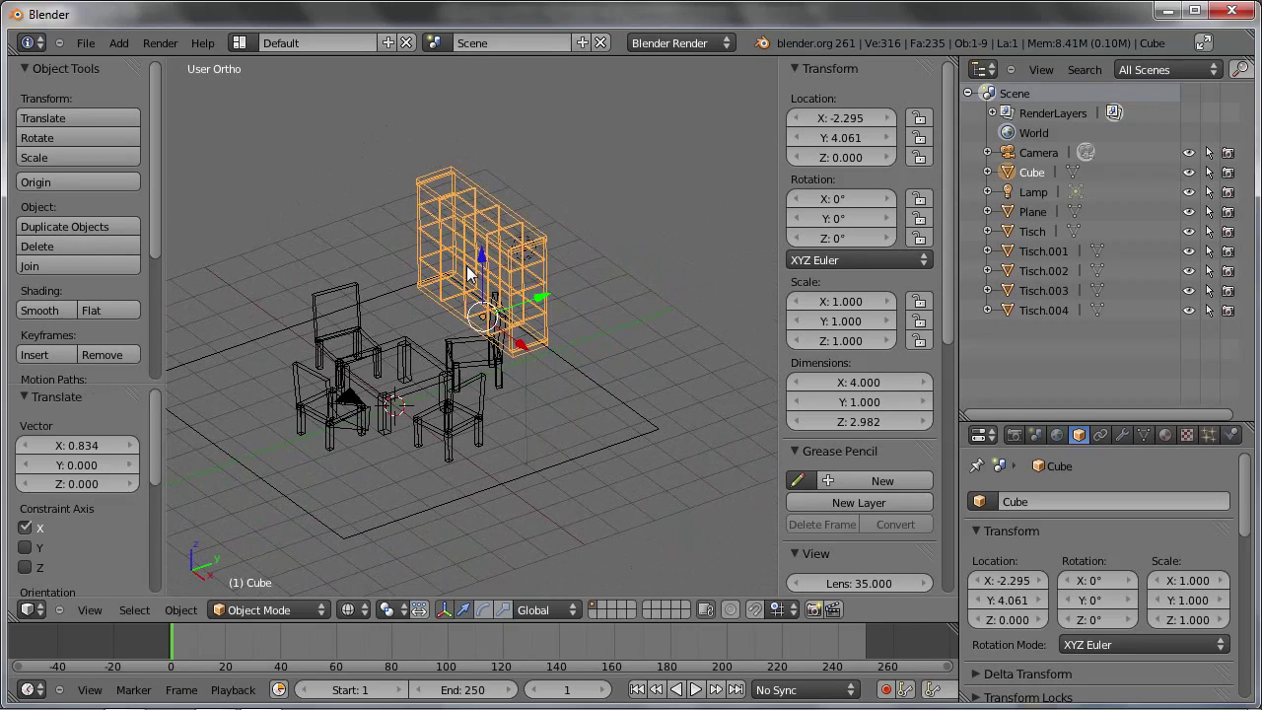
Look through the camera, tilt it about X to 68.244°, and use solid shading
key("KP_0")
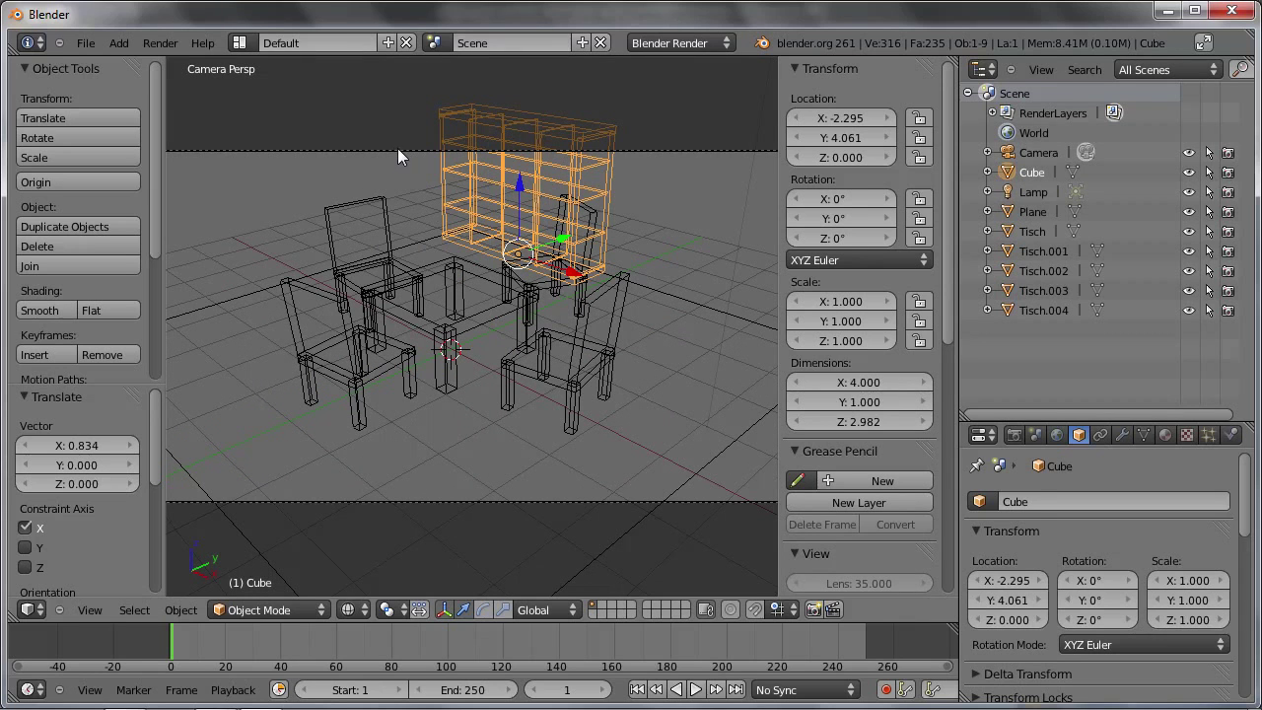
right_click(398, 148)
key("r")
key("x")
key("x")
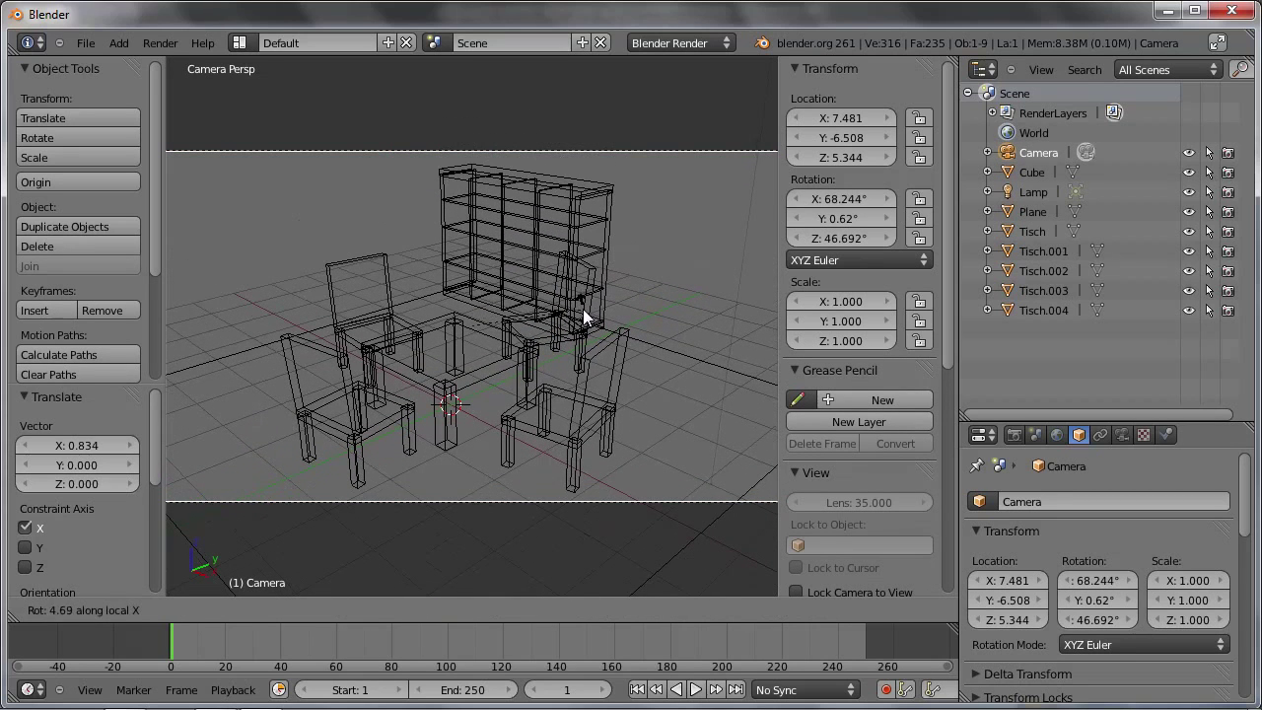
left_click(584, 316)
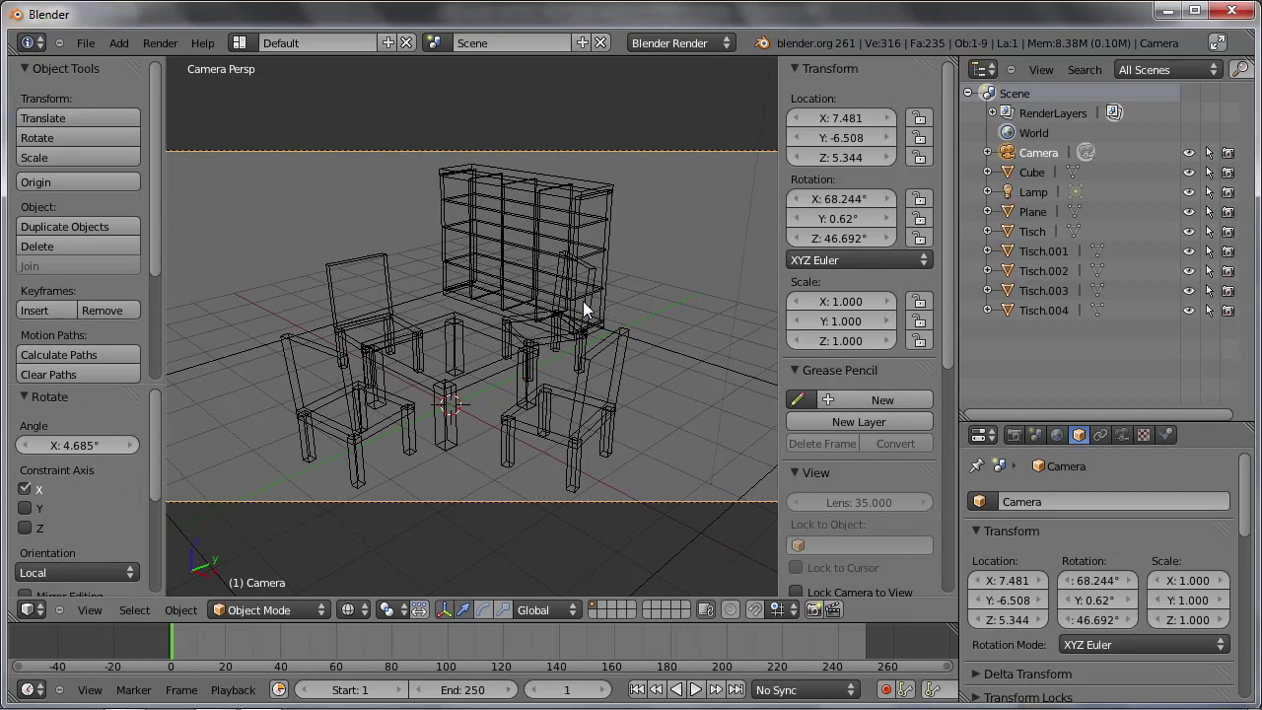
key("z")
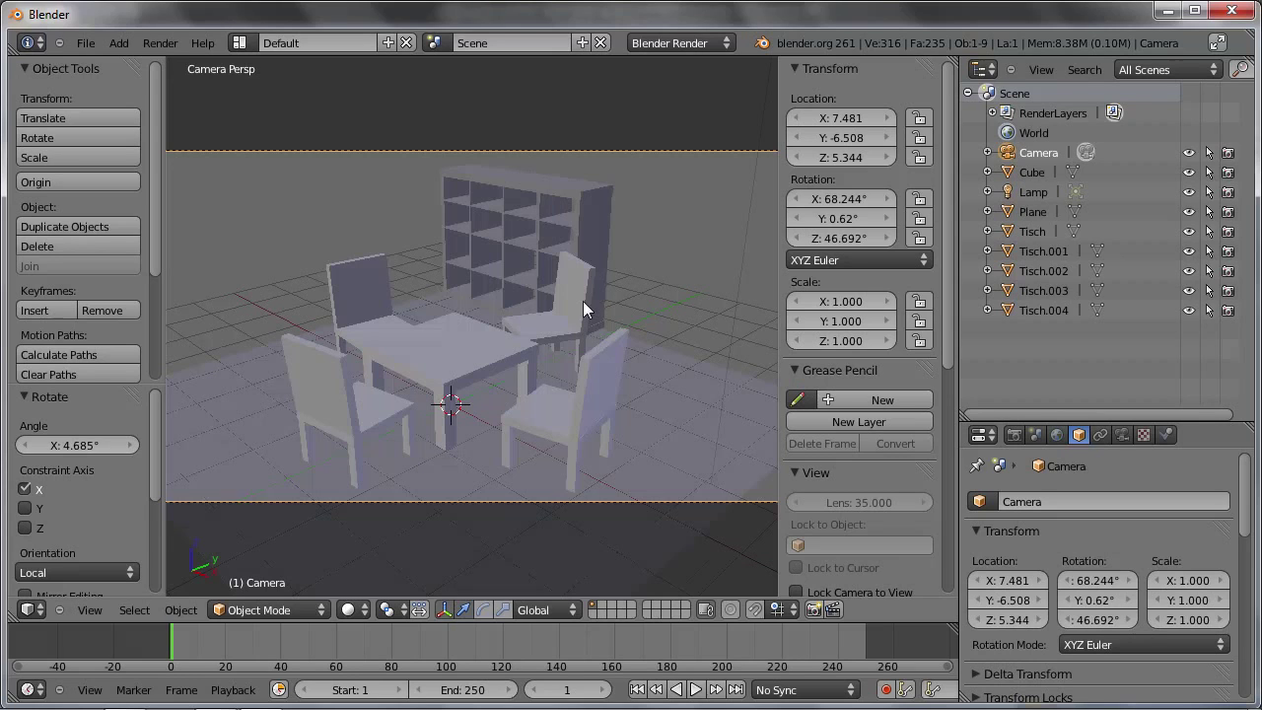